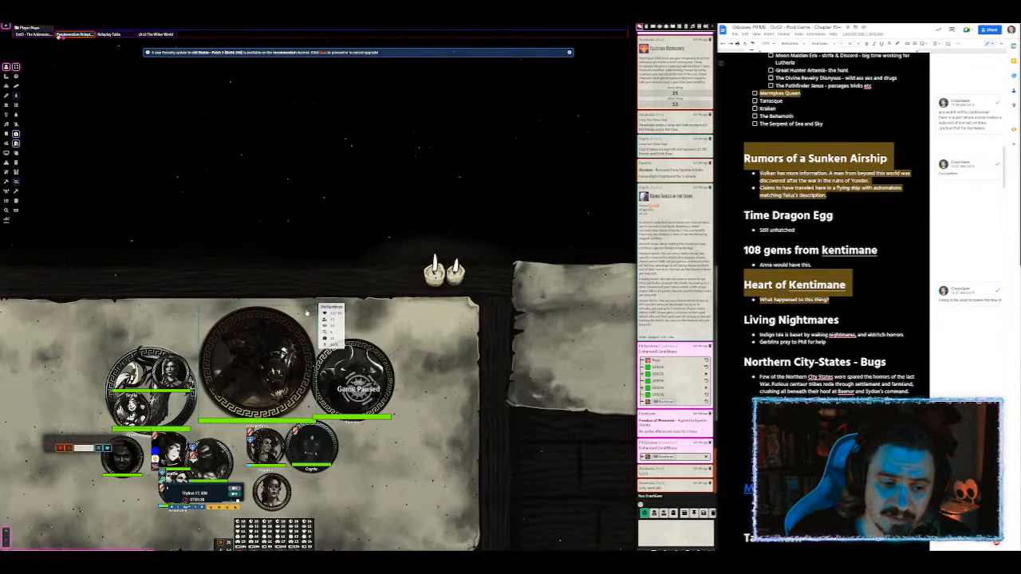
Step: Open the list of scenes in the virtual tabletop's sidebar while the character tokens table is in view
scroll(391, 361, "down", 1)
left_click_drag(438, 410, 468, 376)
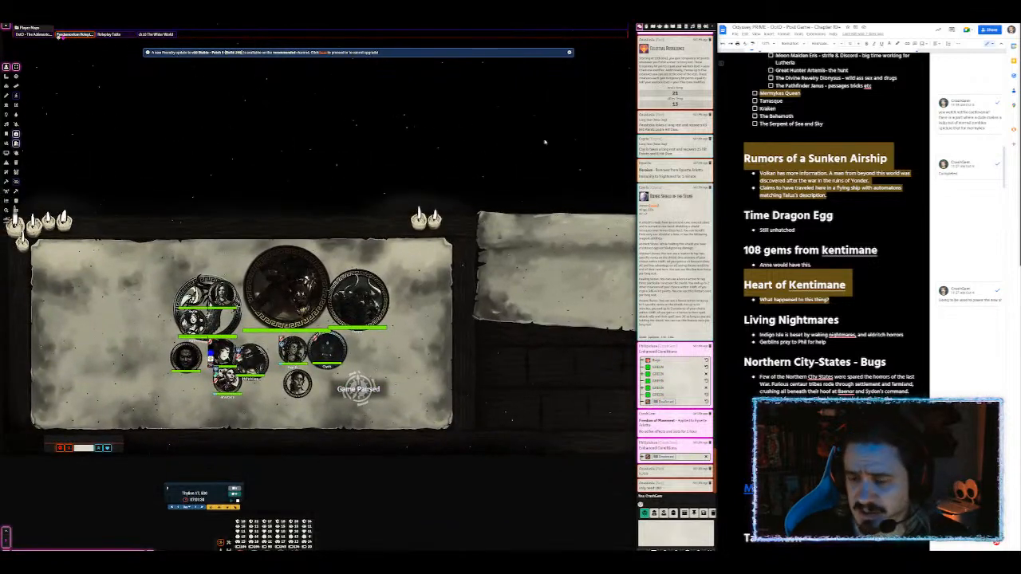
left_click(653, 27)
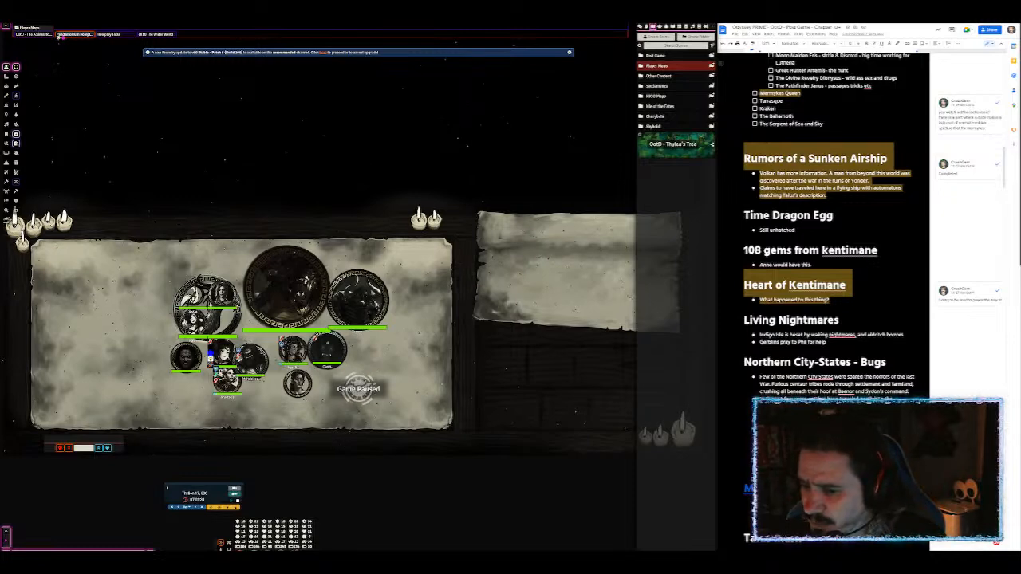
Step: In the "What next?" checklist, check off Pandemonium, Dark tunnels, Olympia and Frost Tunnels, and accept the spelling correction "backward"
scroll(829, 239, "up", 2)
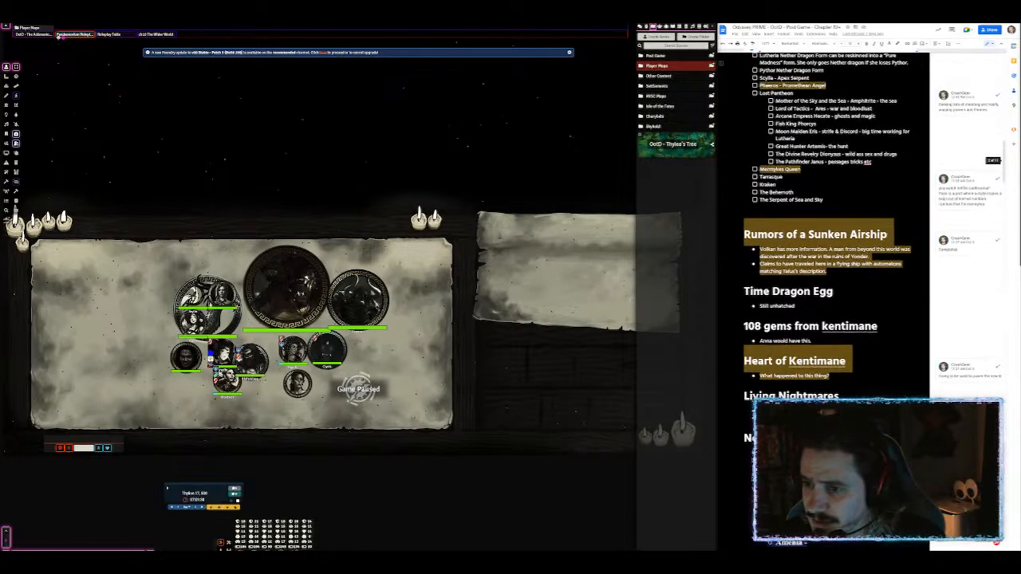
scroll(829, 239, "up", 10)
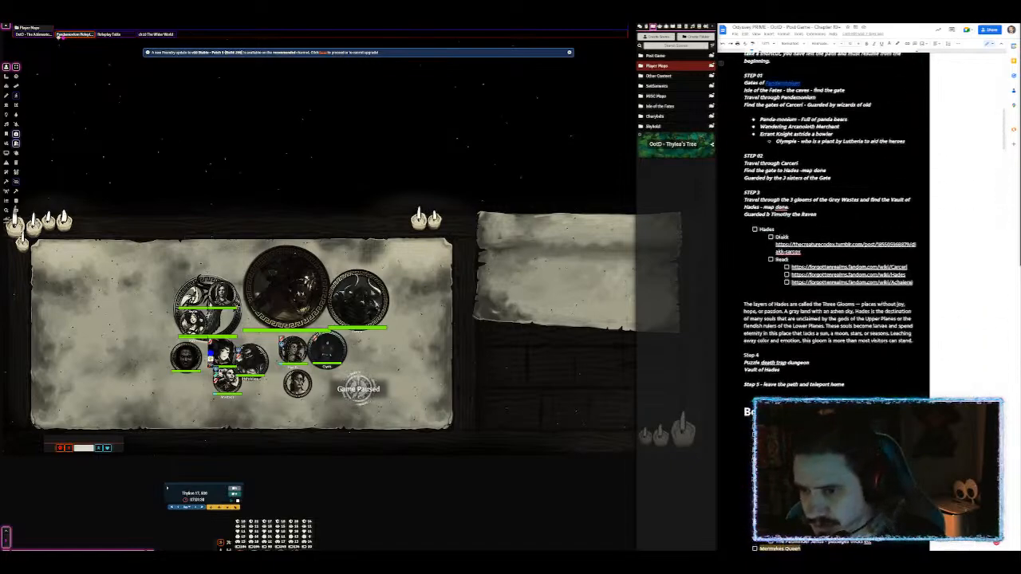
scroll(829, 207, "up", 4)
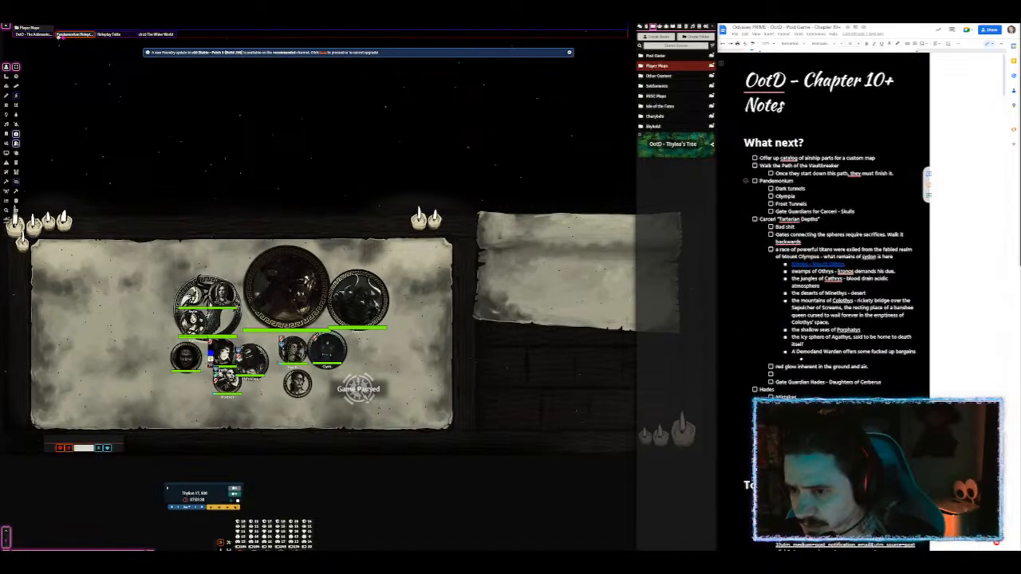
scroll(829, 239, "down", 2)
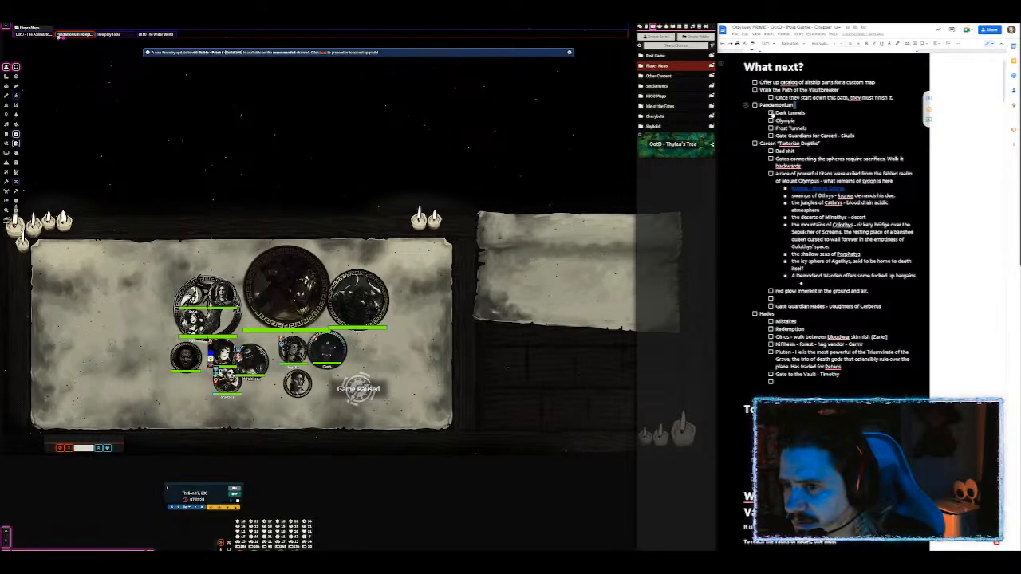
left_click(755, 106)
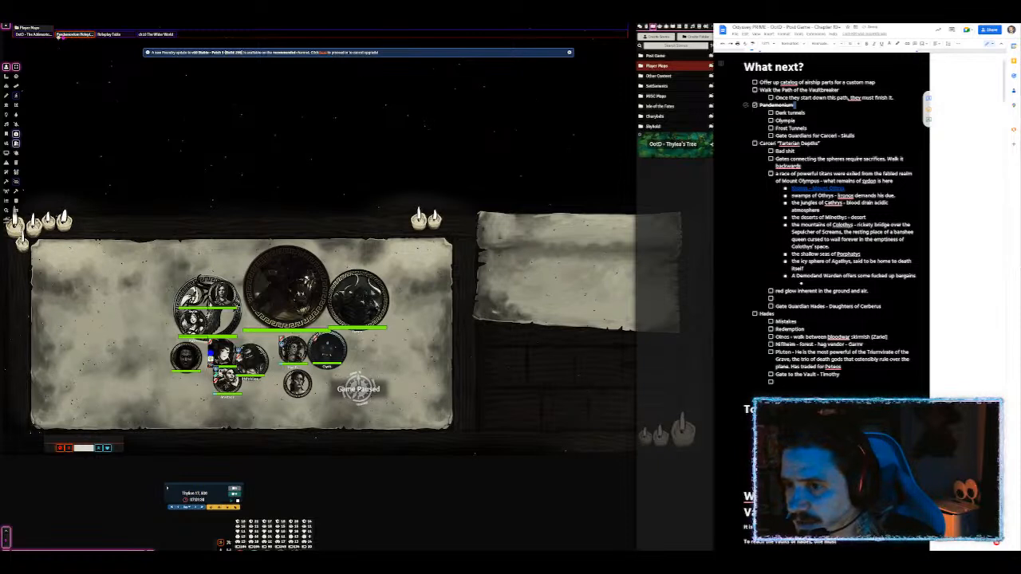
left_click(770, 128)
left_click(770, 120)
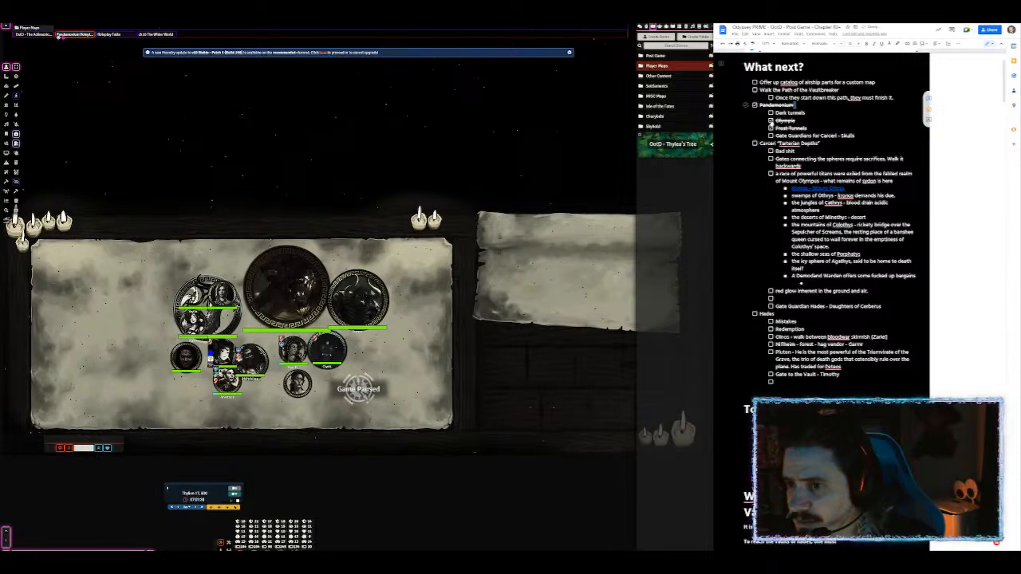
left_click(771, 114)
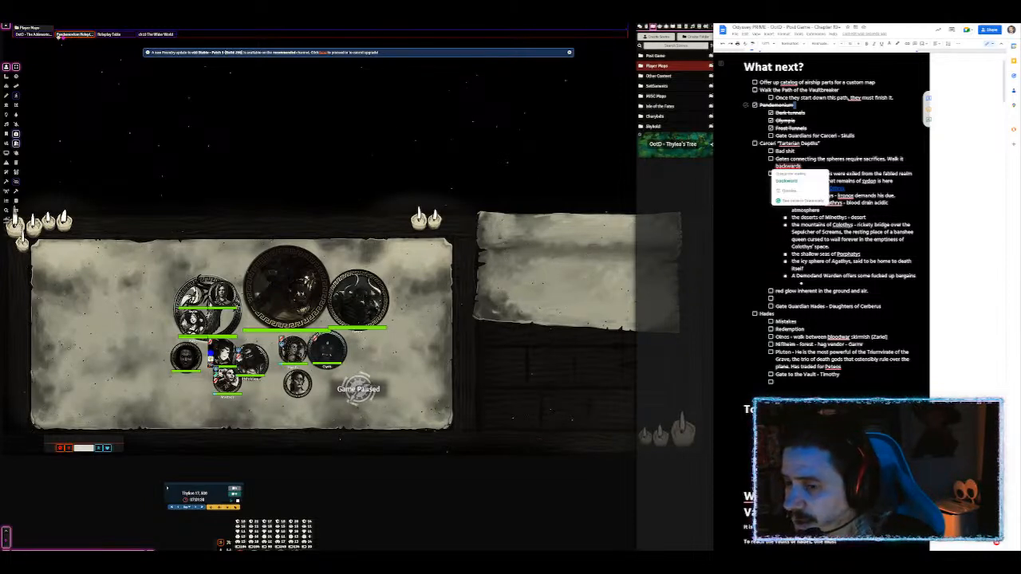
left_click(791, 177)
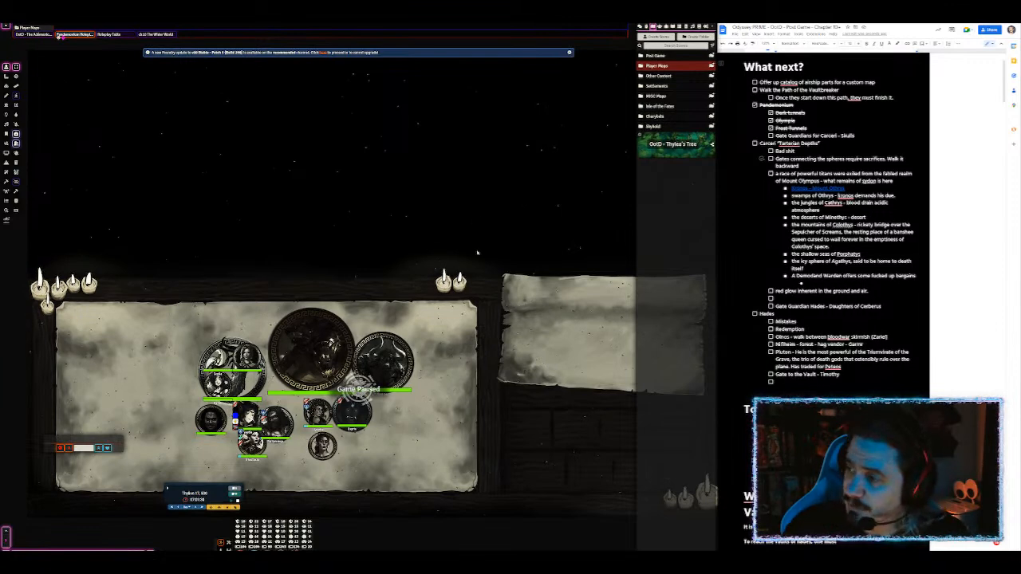
Step: Switch to Inkarnate and create a new Fantasy Battlemaps 2.0 map with portrait aspect ratio and Medium (2K) editing resolution
left_click_drag(526, 330, 504, 335)
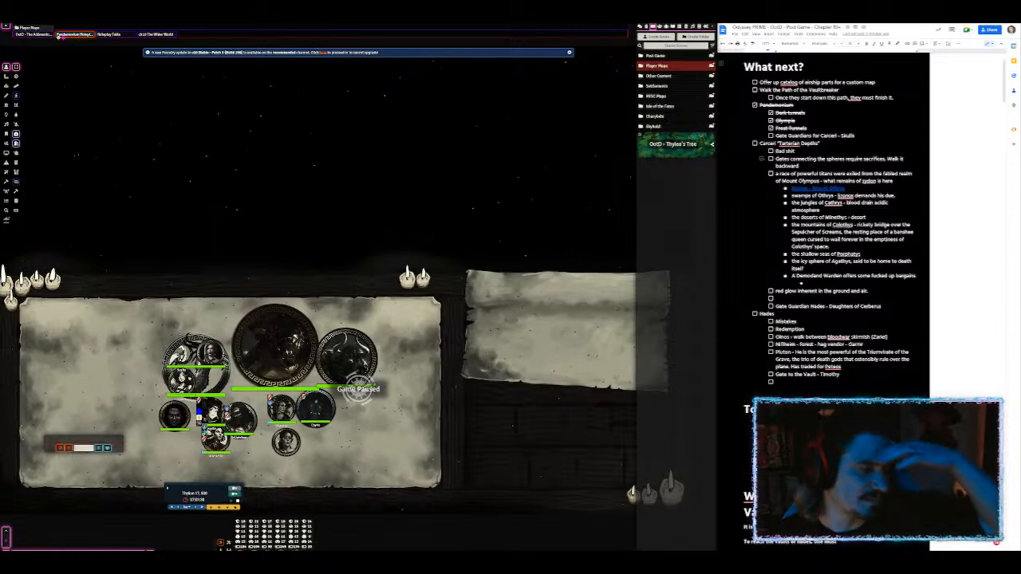
left_click_drag(0, 478, 334, 25)
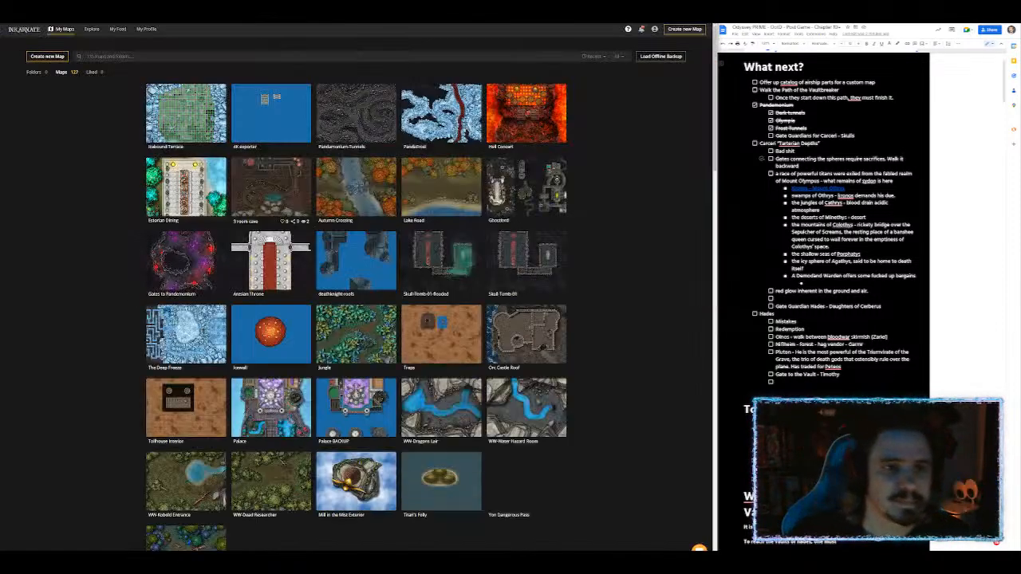
left_click(47, 56)
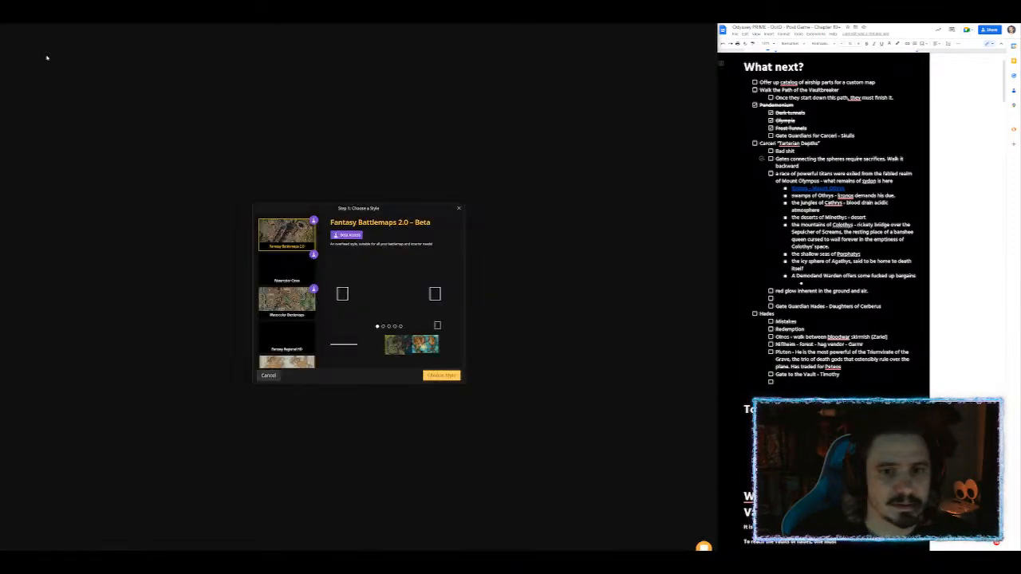
left_click(440, 375)
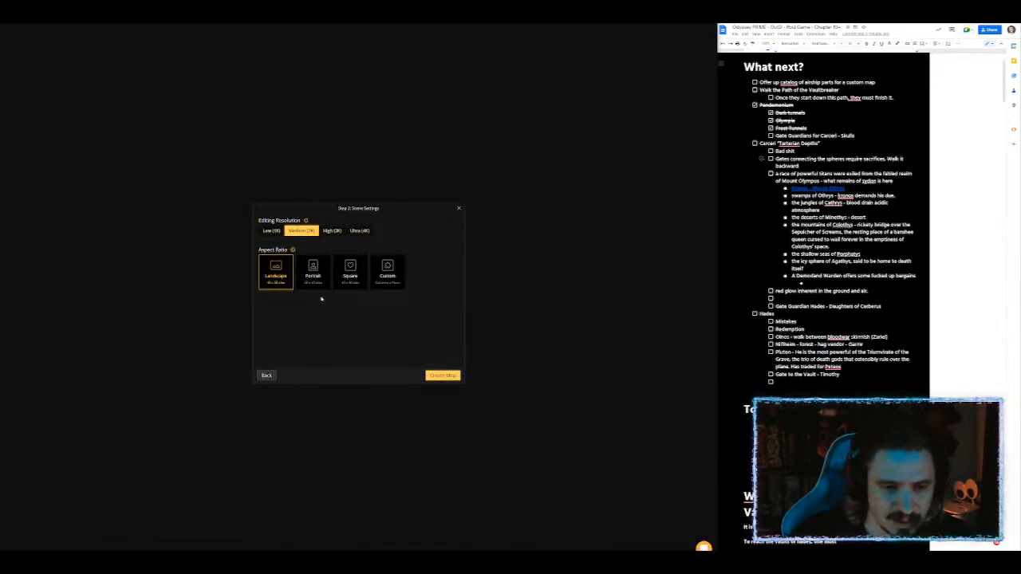
left_click(316, 269)
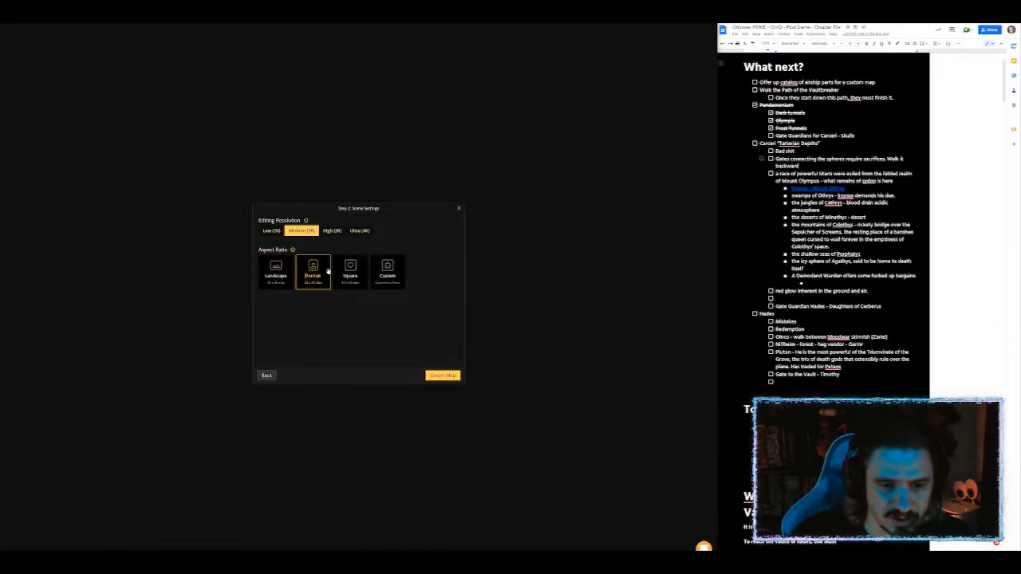
left_click(443, 377)
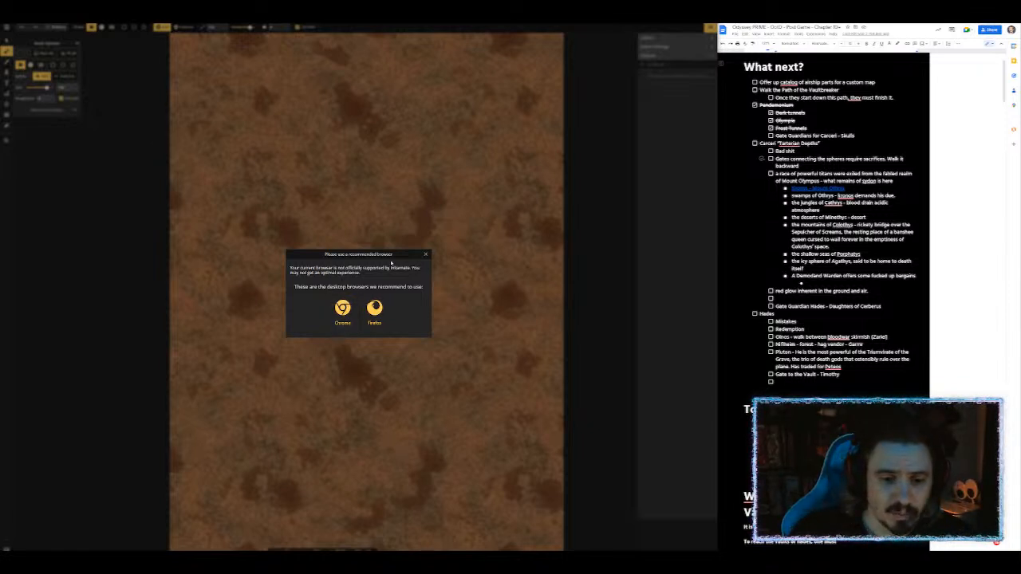
left_click(425, 254)
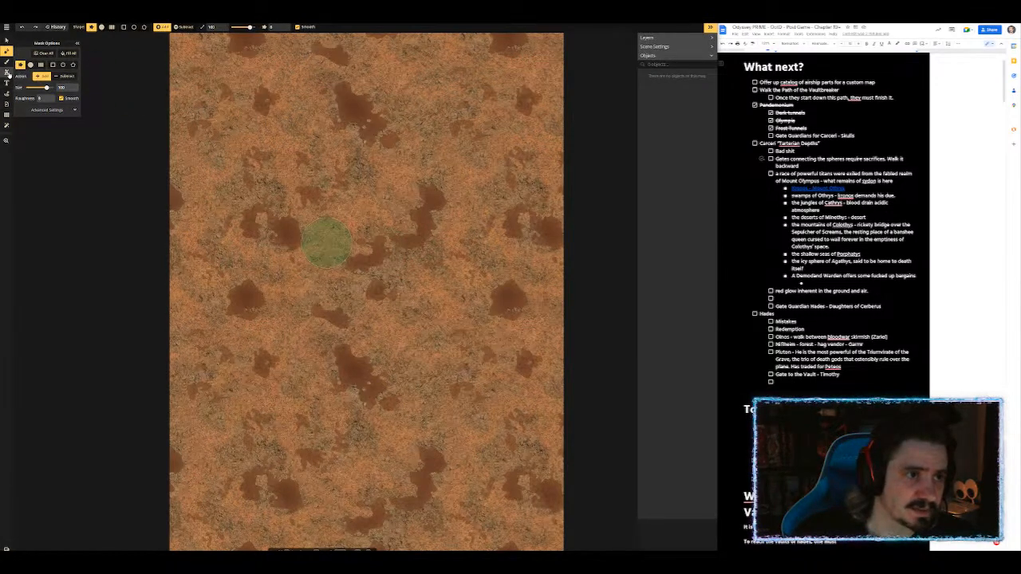
Step: Choose the pale rippled sand texture for the brush and paint it over the entire map with a large round brush
left_click(6, 62)
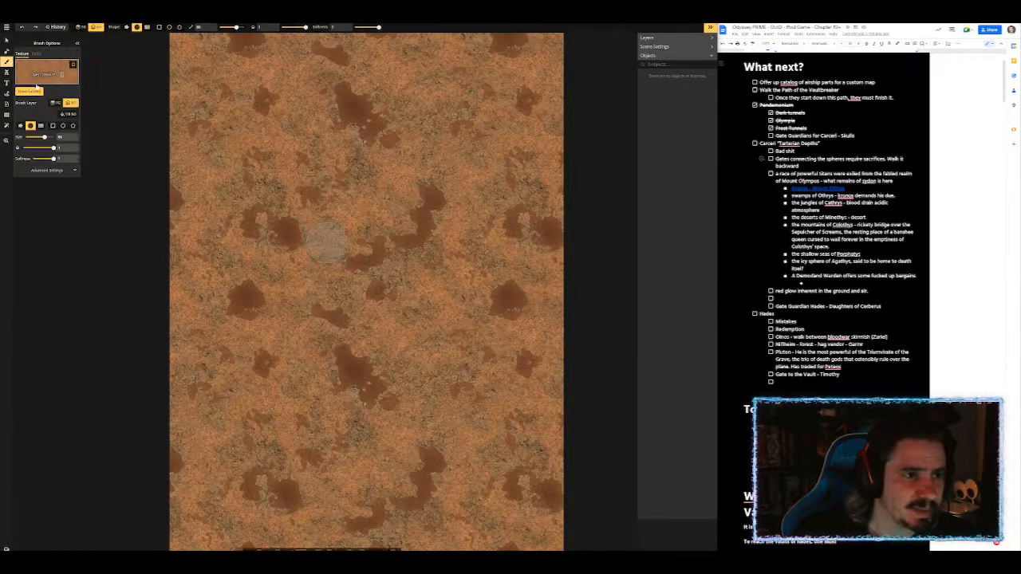
left_click(42, 76)
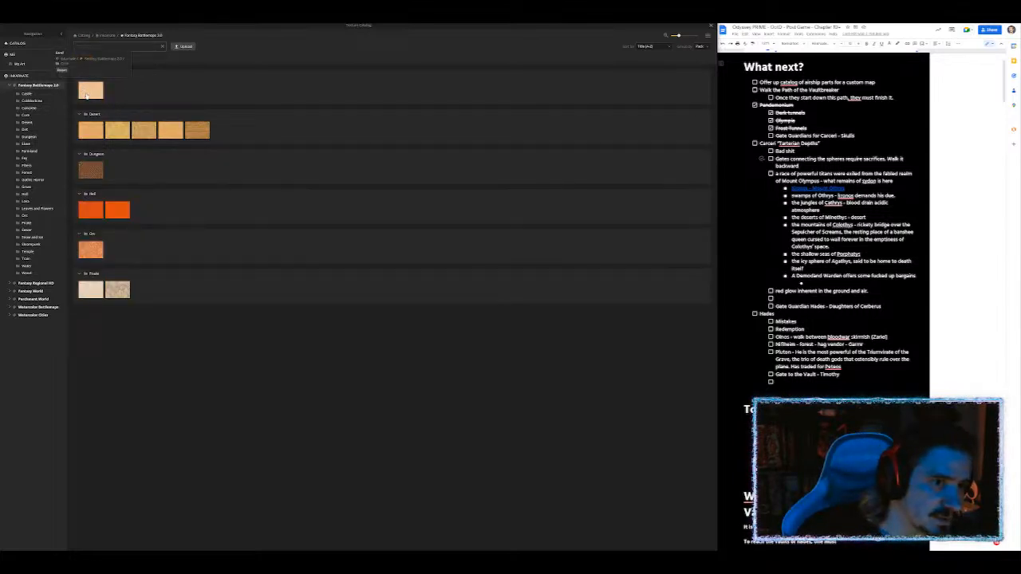
left_click(86, 93)
scroll(301, 148, "down", 3)
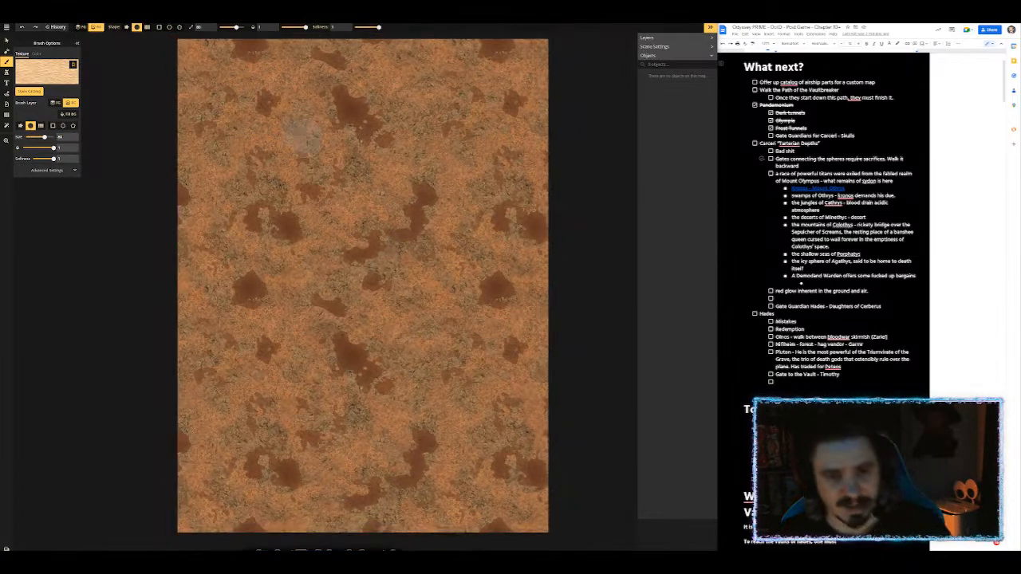
mouse_move(307, 231)
left_mouse_down()
mouse_move(418, 171)
mouse_move(345, 159)
mouse_move(297, 169)
mouse_move(247, 132)
mouse_move(279, 100)
mouse_move(365, 71)
mouse_move(277, 72)
mouse_move(325, 111)
mouse_move(161, 138)
mouse_move(164, 174)
mouse_move(563, 139)
mouse_move(394, 127)
mouse_move(274, 171)
mouse_move(433, 207)
mouse_move(533, 216)
mouse_move(310, 236)
mouse_move(88, 394)
mouse_move(75, 379)
mouse_move(232, 403)
mouse_move(319, 460)
mouse_move(467, 434)
mouse_move(375, 456)
mouse_move(331, 401)
mouse_move(558, 370)
mouse_move(510, 307)
mouse_move(470, 480)
mouse_move(452, 384)
mouse_move(487, 52)
mouse_move(235, 68)
mouse_move(189, 215)
left_mouse_up()
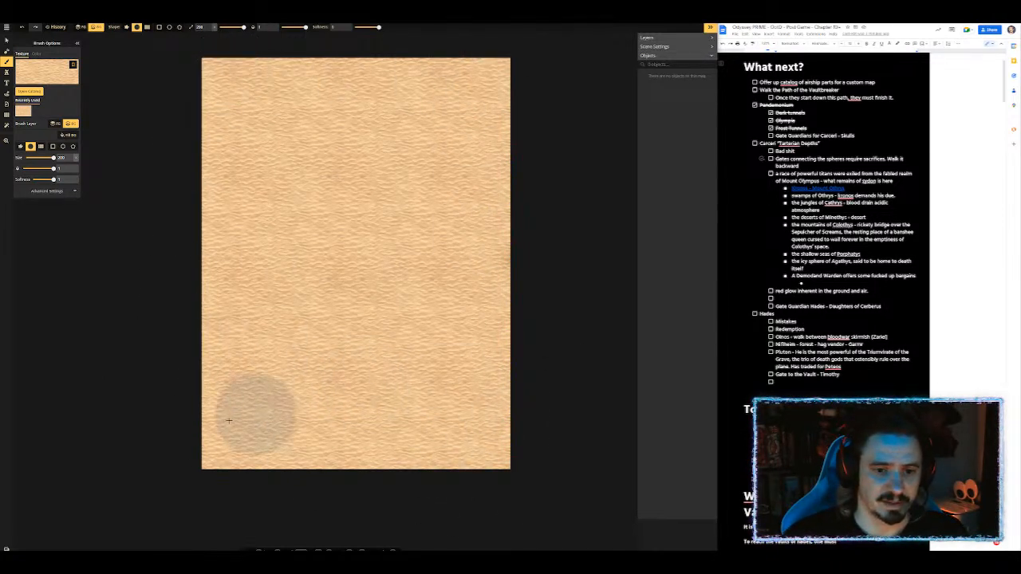
Step: Blend the sand texture over the map with a rotated pattern and 0.46 opacity, first at an enlarged and again at a reduced texture size
left_click(44, 189)
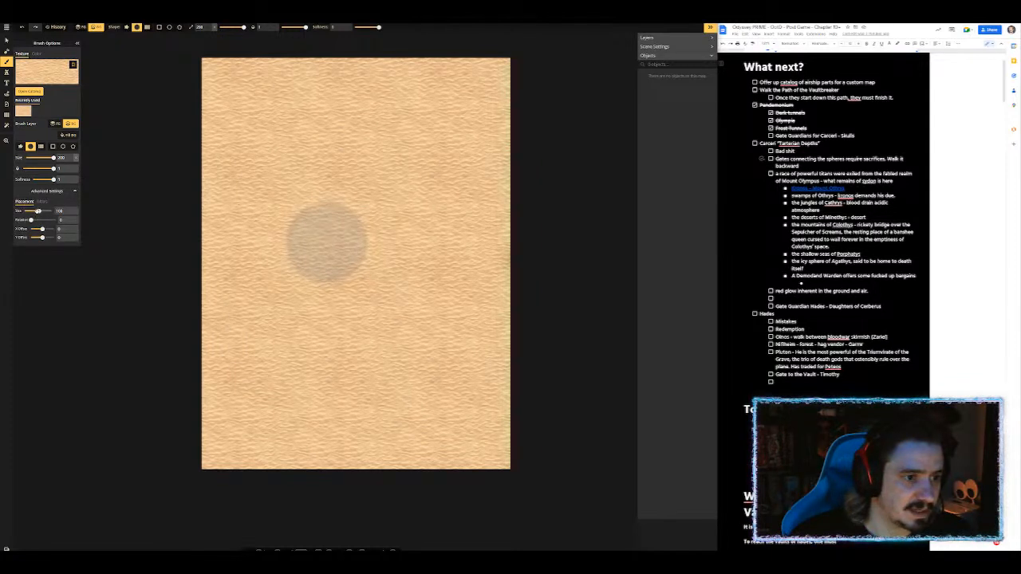
left_click(41, 202)
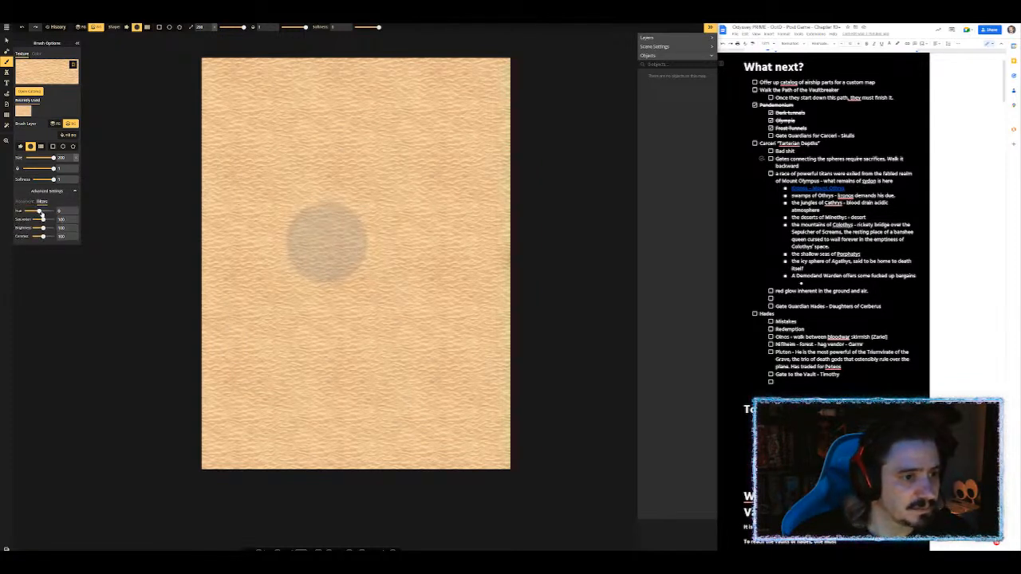
left_click(25, 202)
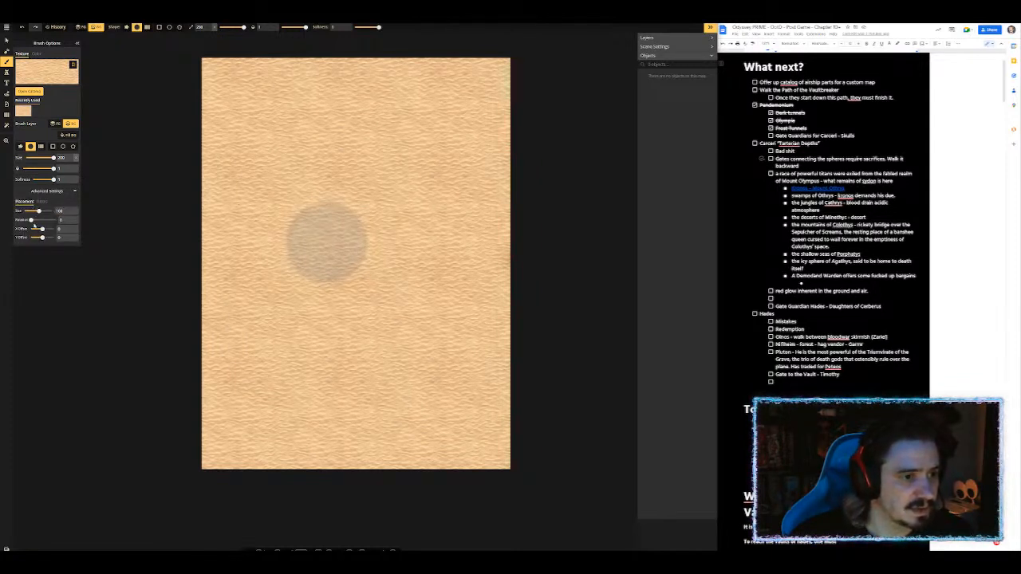
left_click_drag(39, 210, 33, 219)
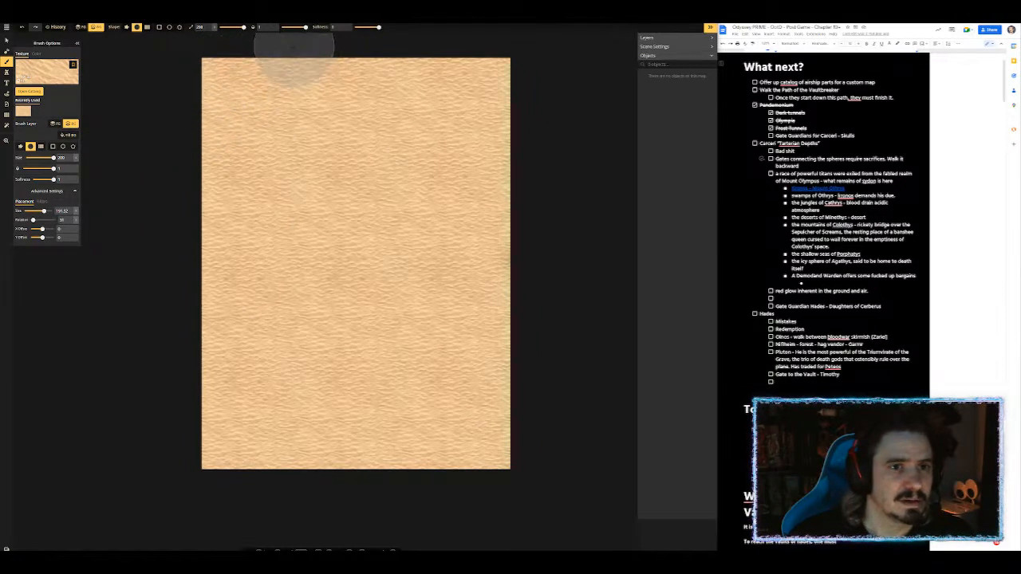
left_click_drag(305, 27, 296, 27)
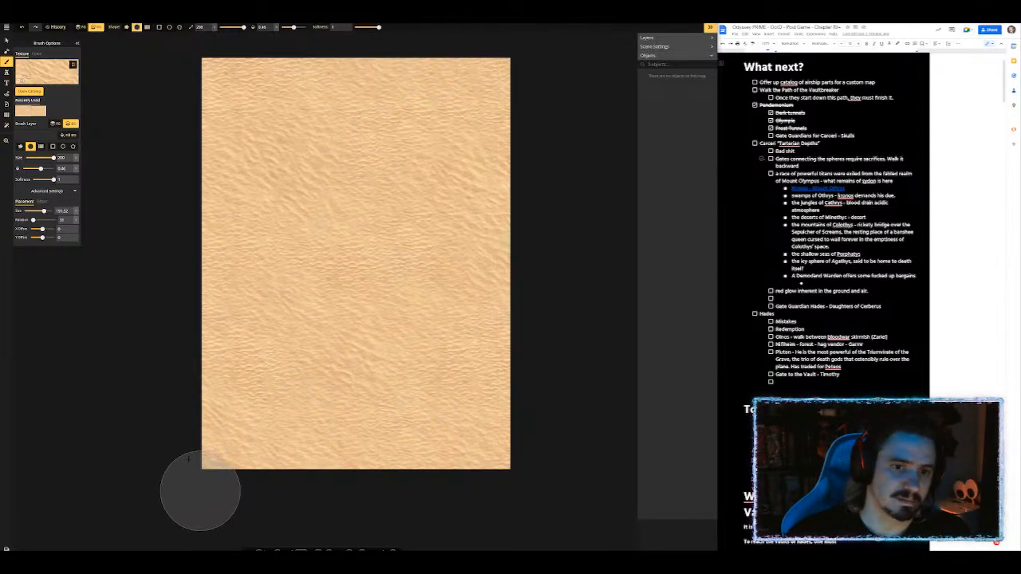
left_click_drag(44, 210, 30, 211)
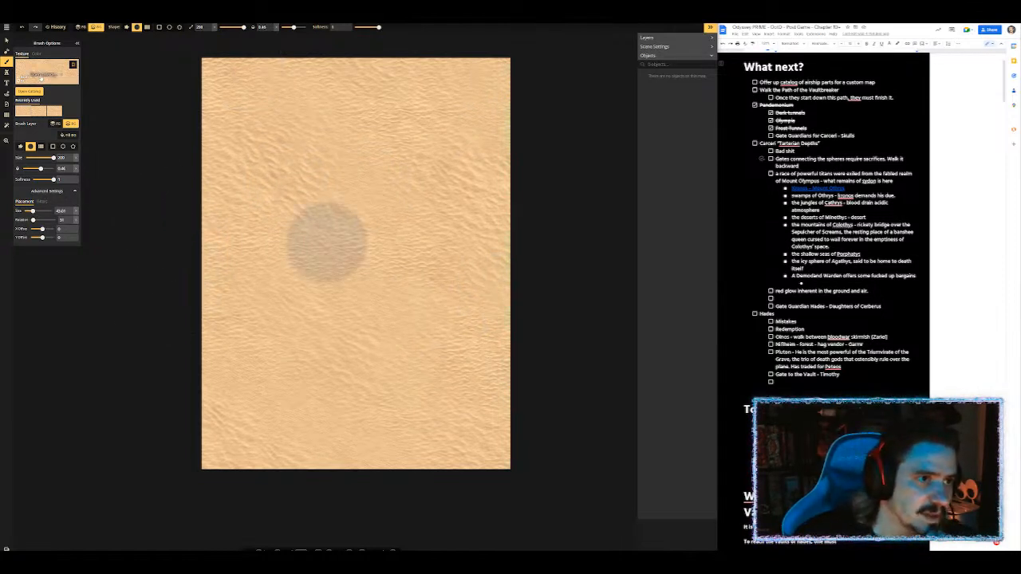
Step: Try painting a leafy overlay texture found with the search "star" onto the sand, at the default and a smaller texture size
left_click(41, 76)
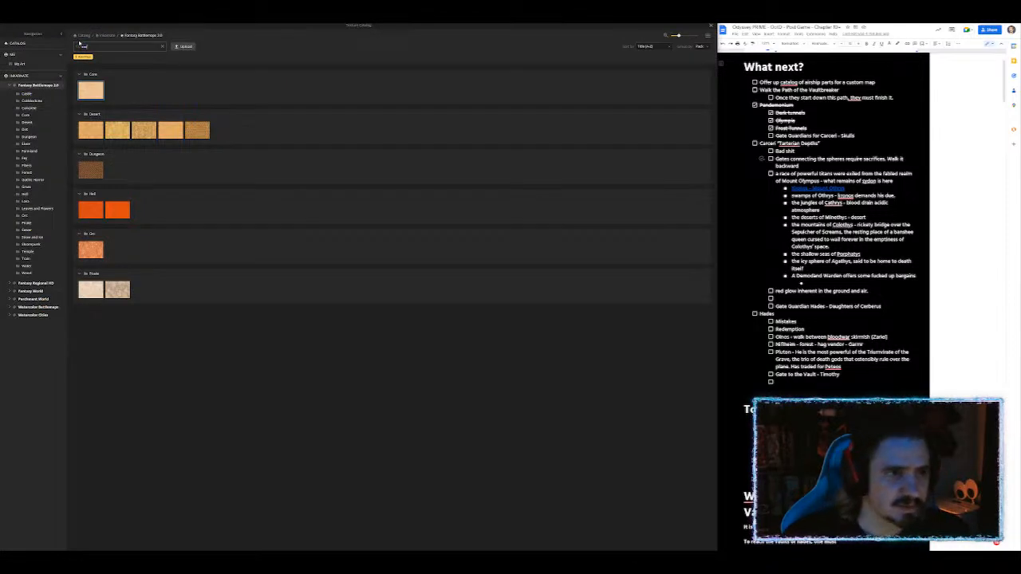
type("star")
left_click(118, 95)
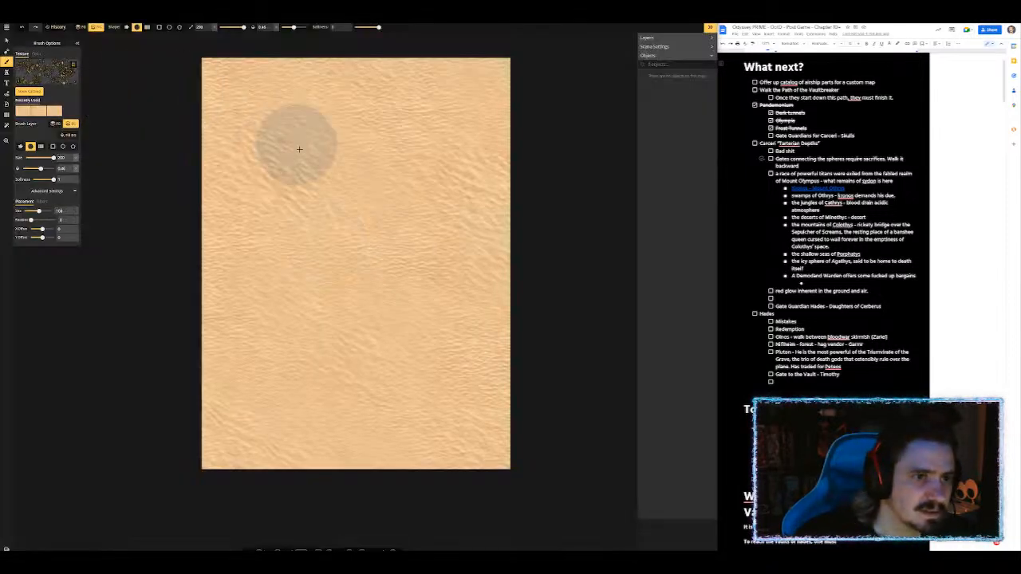
mouse_move(292, 159)
left_mouse_down()
mouse_move(329, 172)
mouse_move(382, 165)
left_mouse_up()
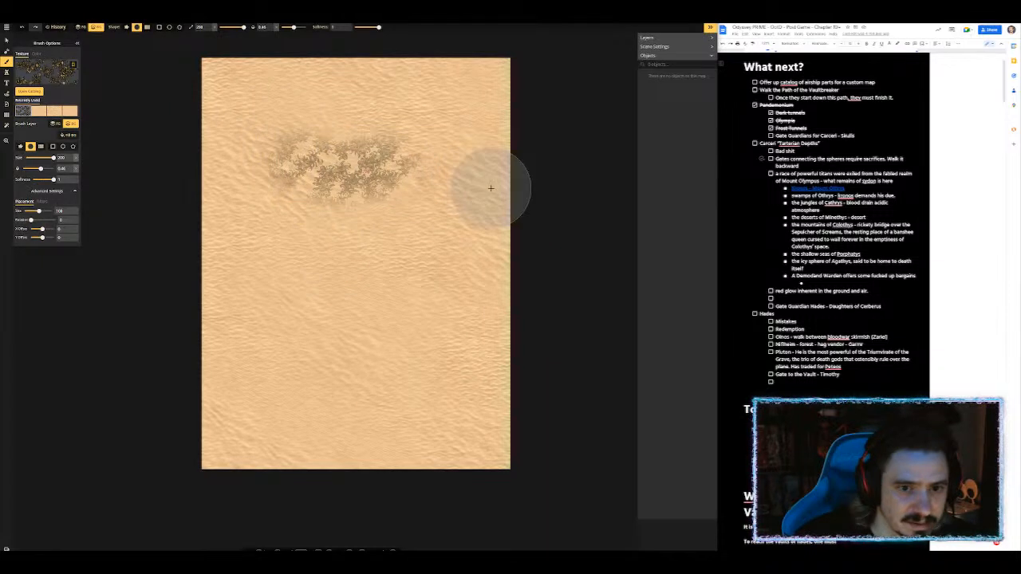
key("ctrl+z")
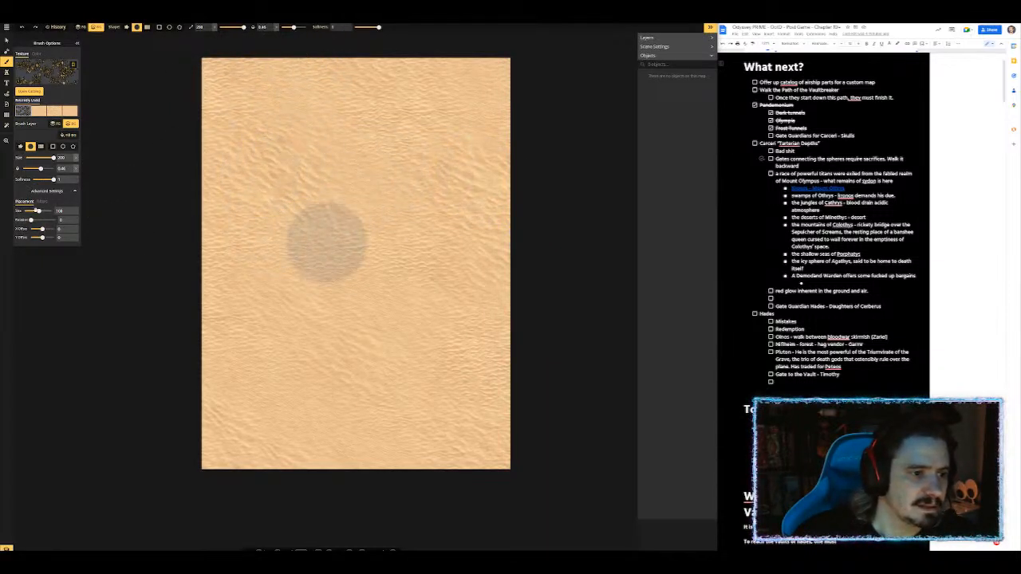
left_click_drag(38, 211, 35, 211)
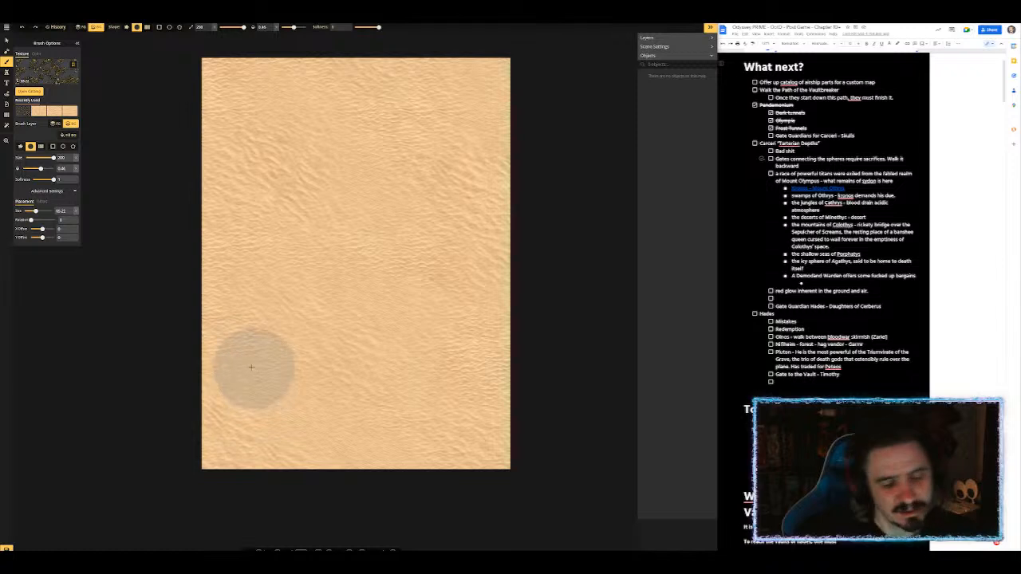
left_click(216, 422)
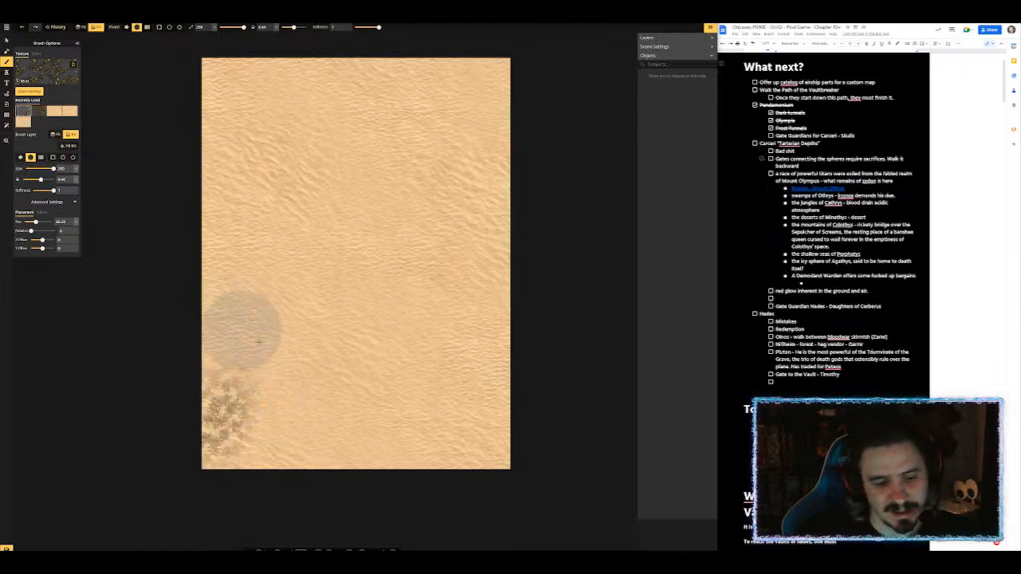
key("ctrl+z")
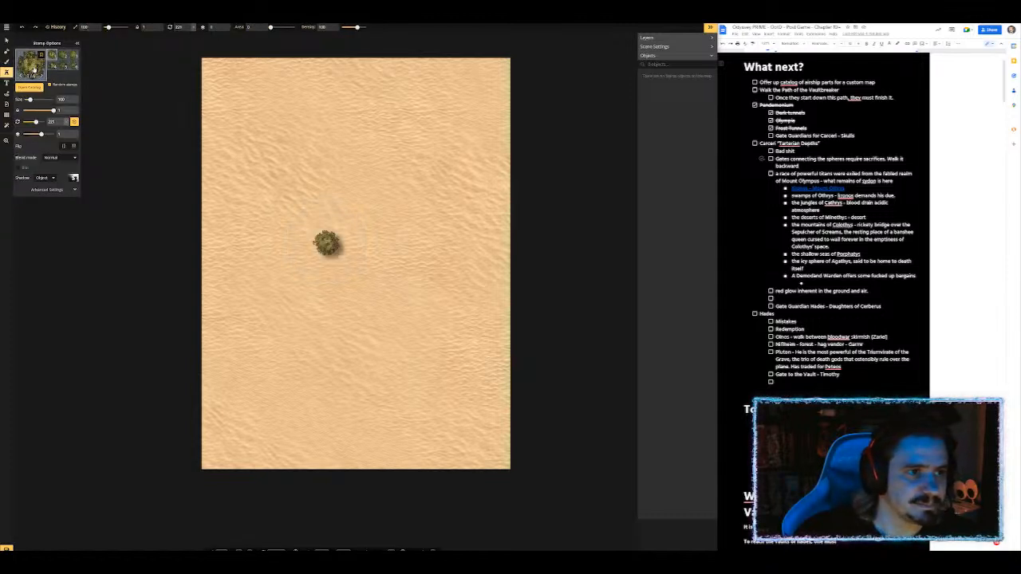
Step: Browse the Fantasy Battlemaps 2.0 stamp catalog and choose the Boulders stamp from the Terrain section
left_click(36, 72)
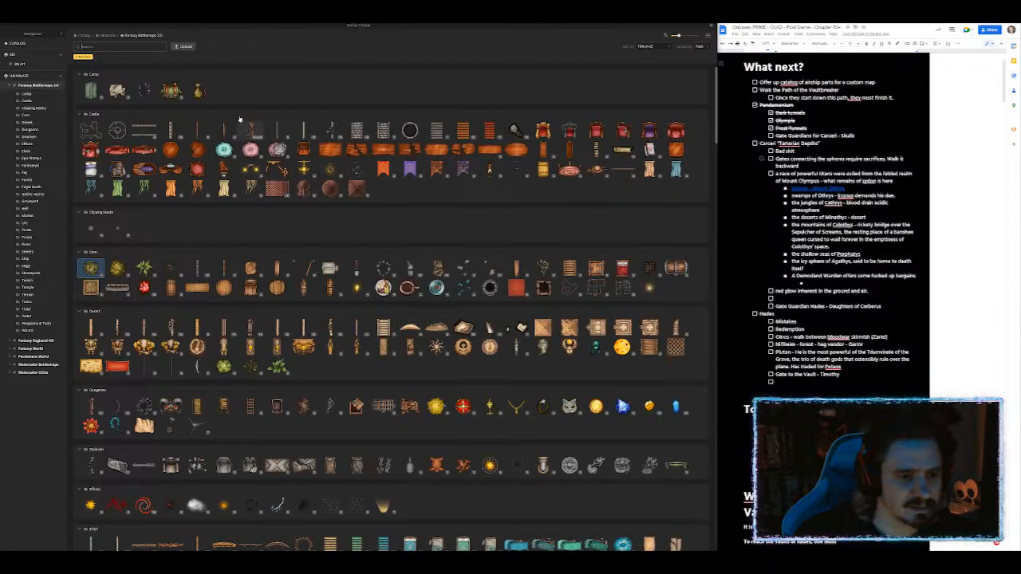
scroll(250, 157, "down", 15)
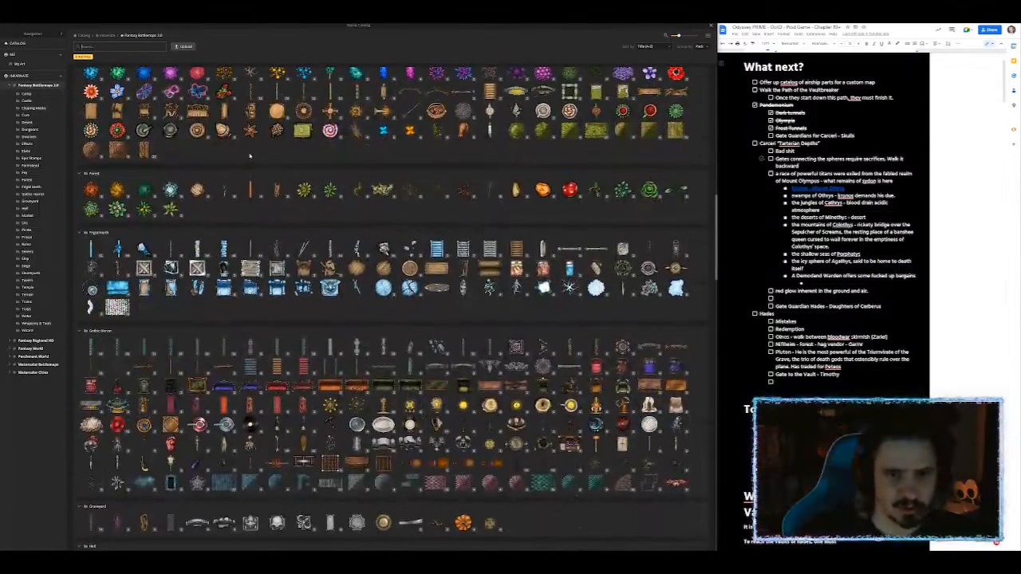
scroll(250, 157, "up", 1)
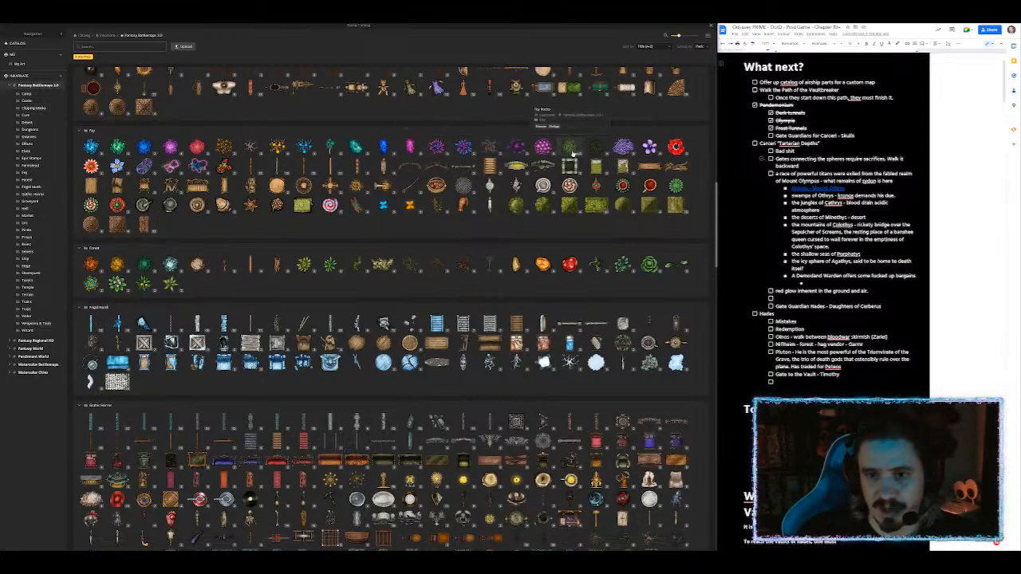
scroll(524, 147, "down", 10)
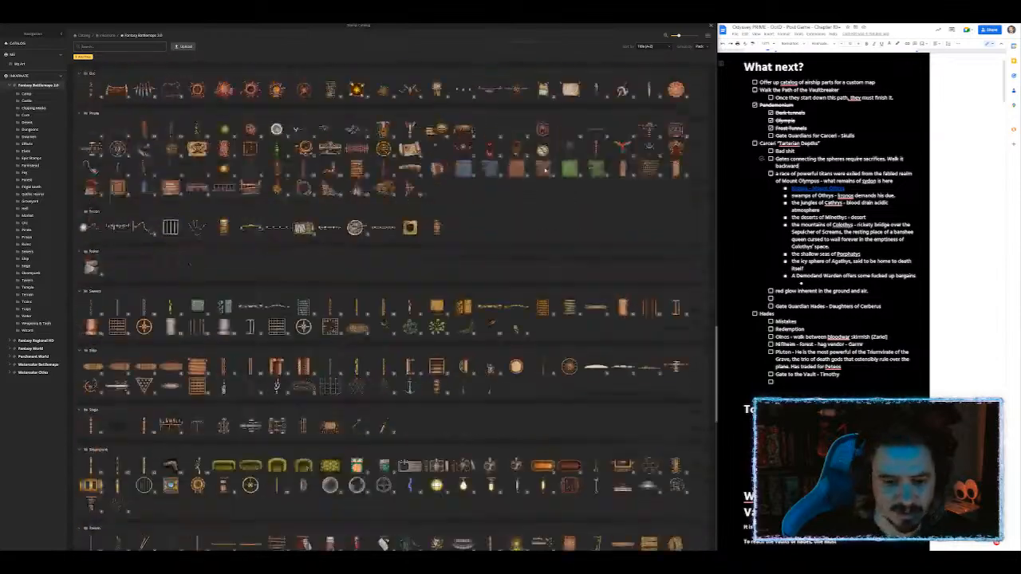
scroll(552, 182, "down", 3)
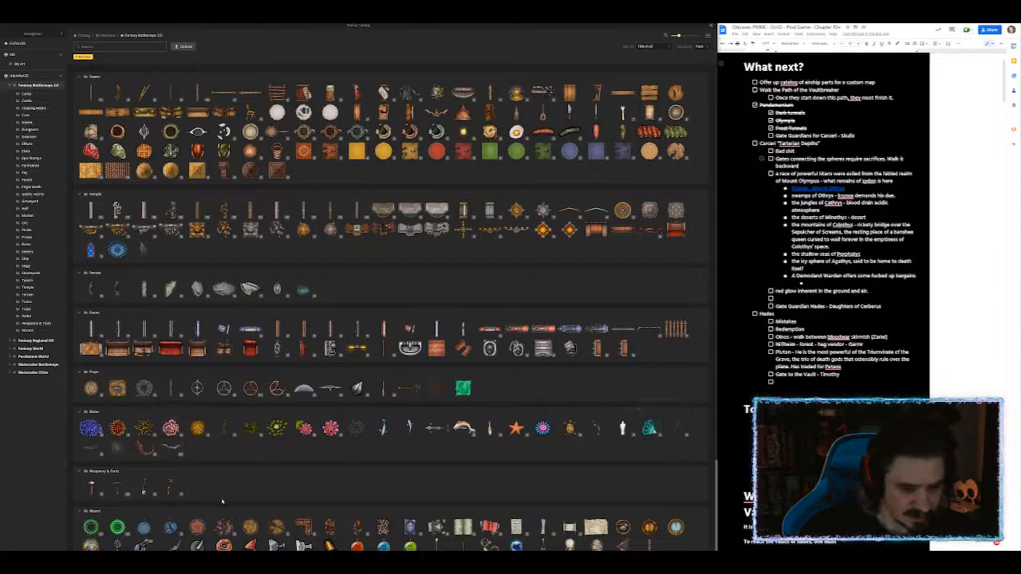
scroll(237, 367, "up", 2)
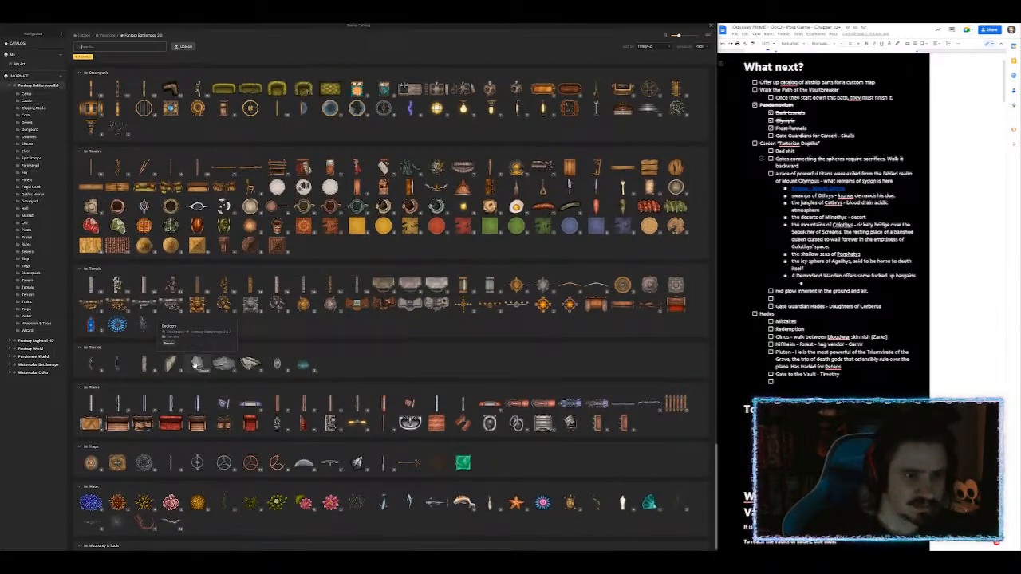
left_click(198, 365)
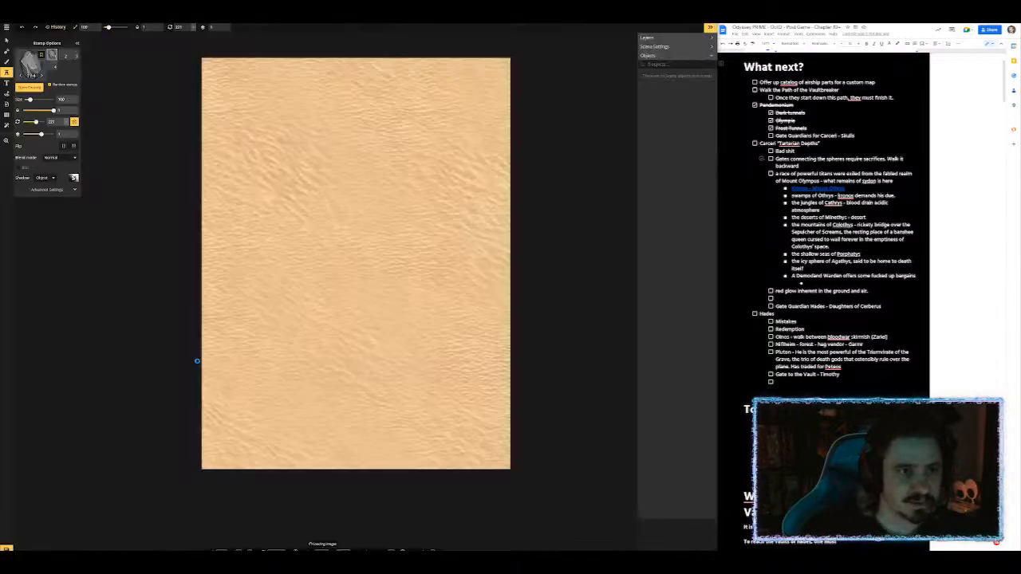
Step: Lower the hue filter of the Boulders stamp and set its blend mode to Multiply
left_click(48, 190)
left_click(42, 201)
left_click_drag(39, 210, 49, 212)
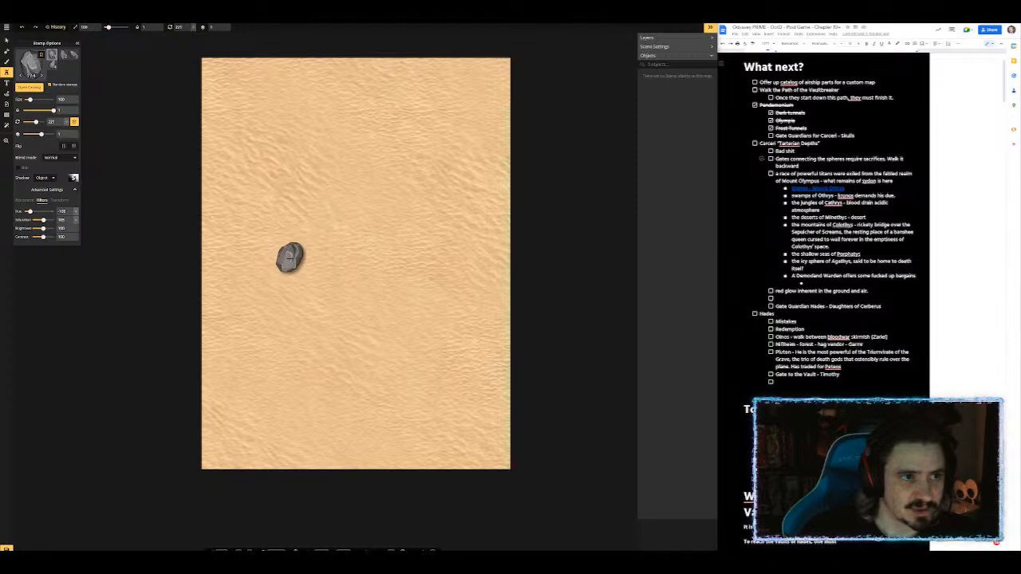
left_click(57, 158)
left_click(26, 192)
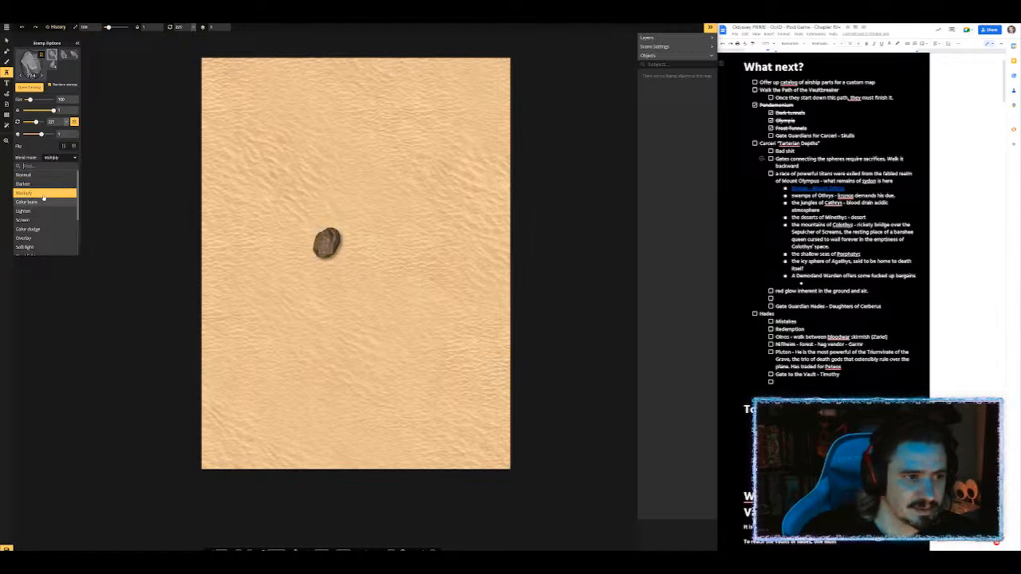
left_click(43, 150)
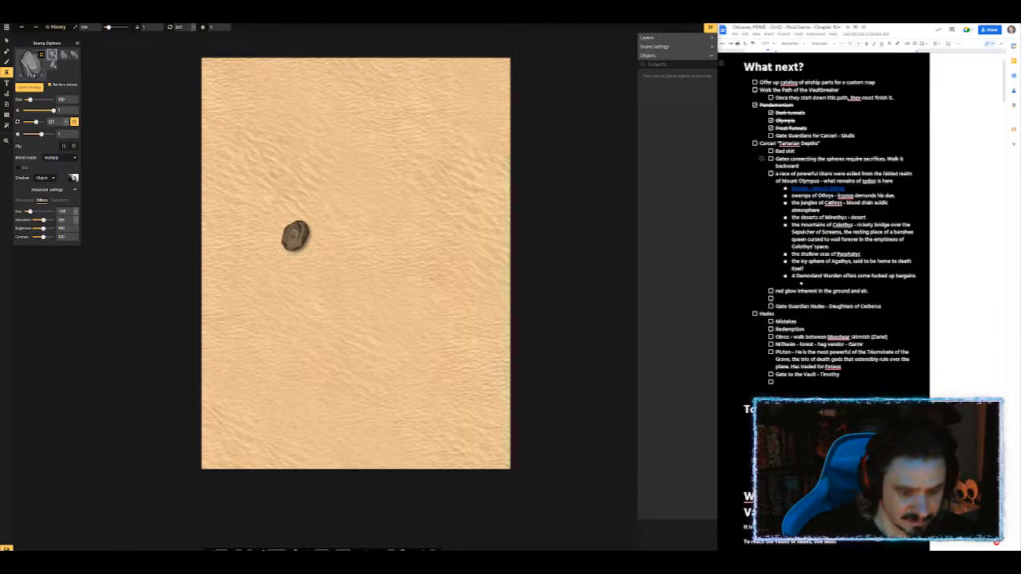
Step: Enlarge the boulder stamp and place a large boulder with two smaller ones above it at the map's left edge
key("ctrl+z")
scroll(287, 232, "up", 5)
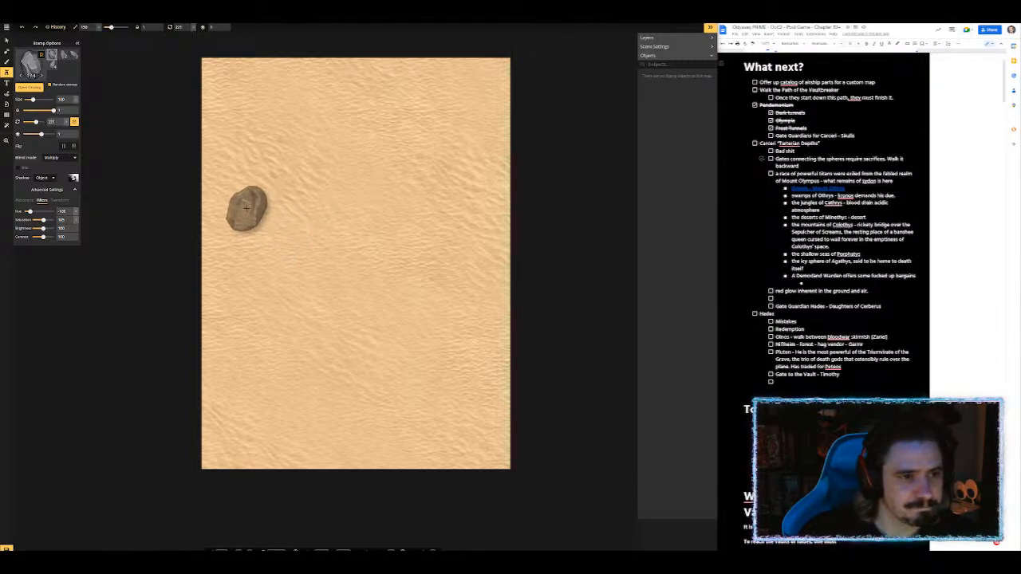
left_click(214, 227)
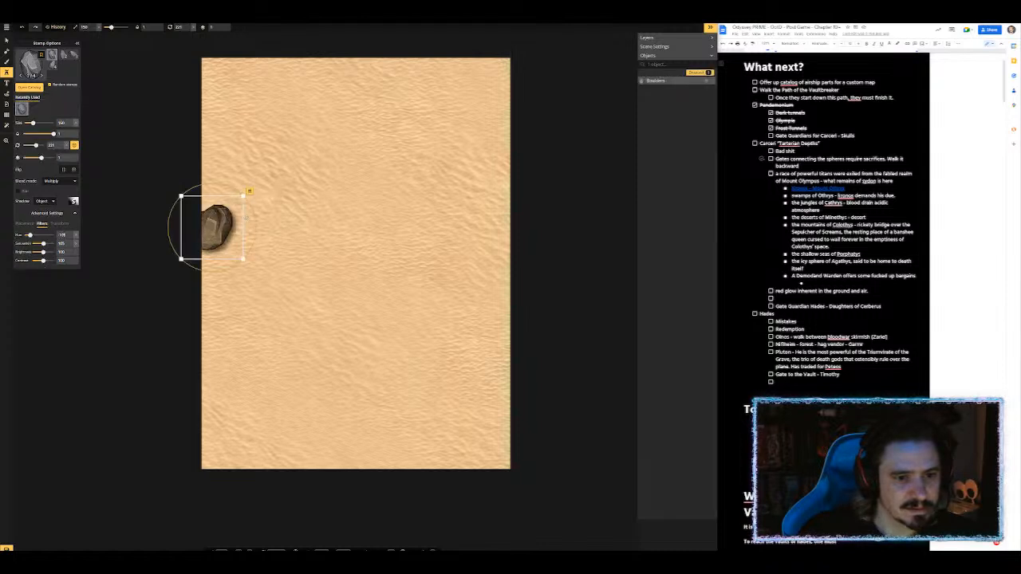
left_click(245, 195)
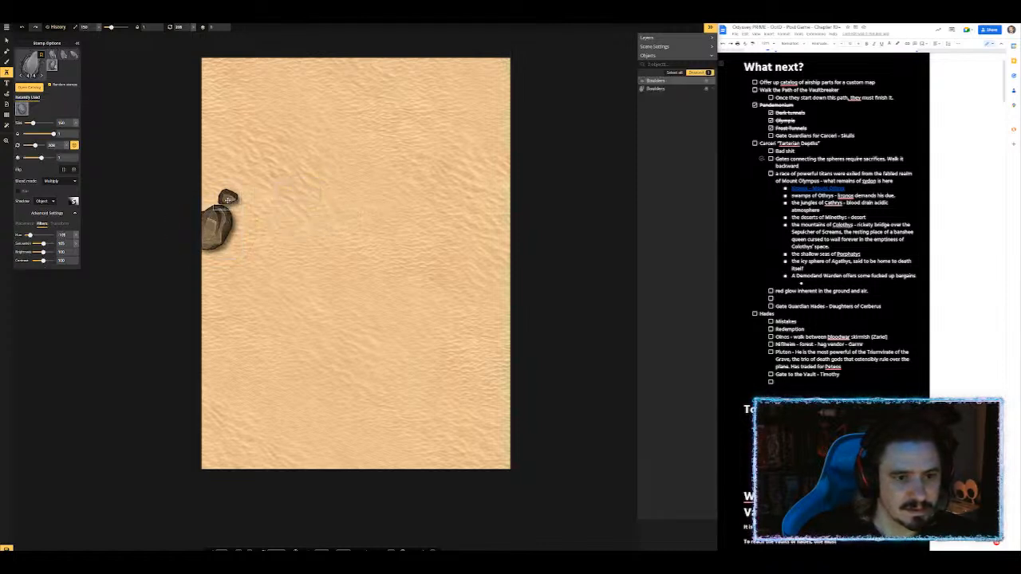
left_click(217, 199)
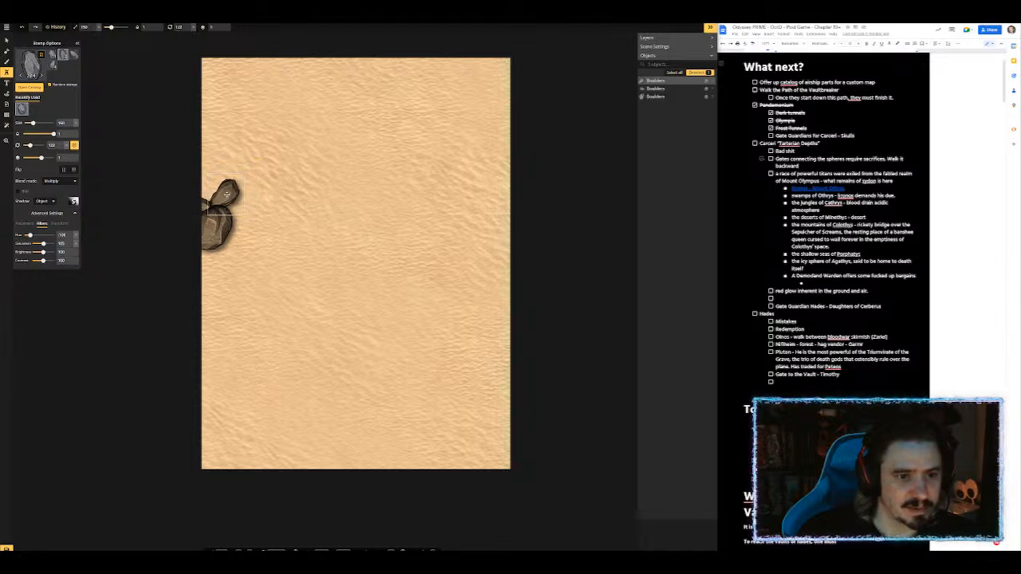
Step: Place another small boulder, move it to the upper-right area of the map and set a larger boulder beside it
left_click(278, 203)
left_click_drag(277, 203, 247, 211)
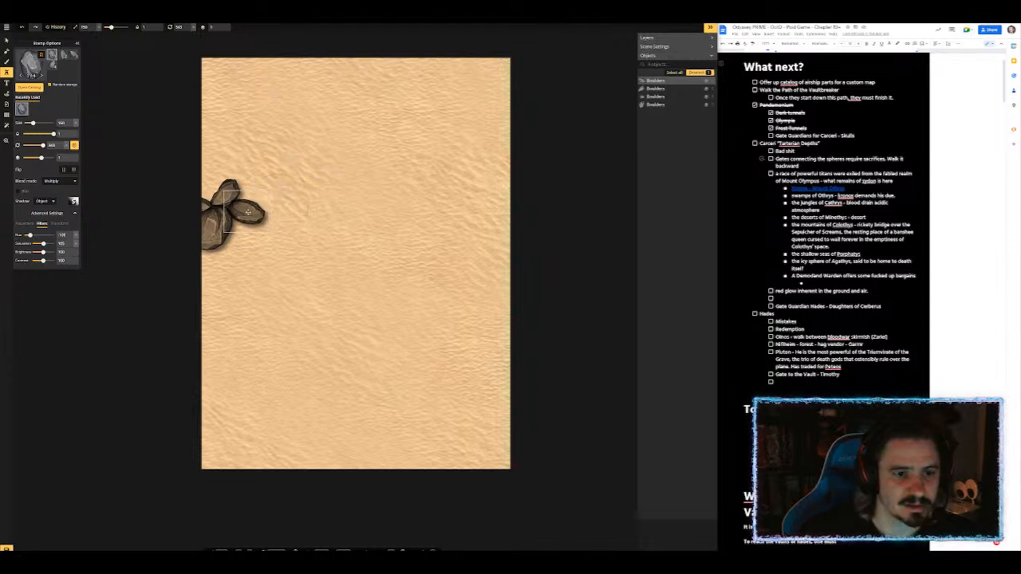
left_click_drag(245, 210, 483, 144)
left_click(483, 148)
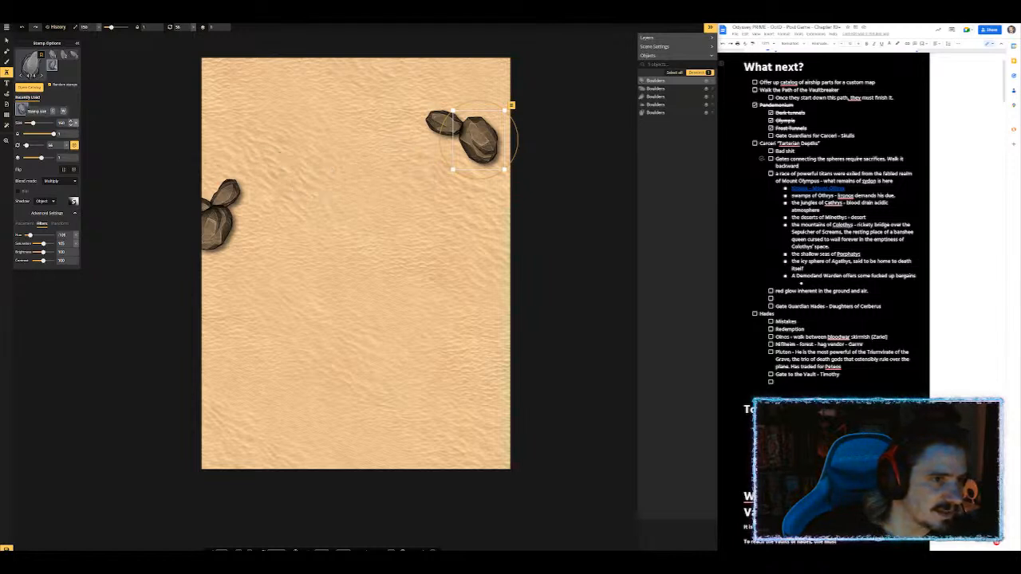
Step: Place a boulder and a larger one below it, both partly overhanging the middle of the map's right edge
left_click(406, 191)
left_click_drag(407, 191, 515, 225)
scroll(463, 216, "up", 5)
left_click(427, 252)
left_click_drag(426, 252, 515, 298)
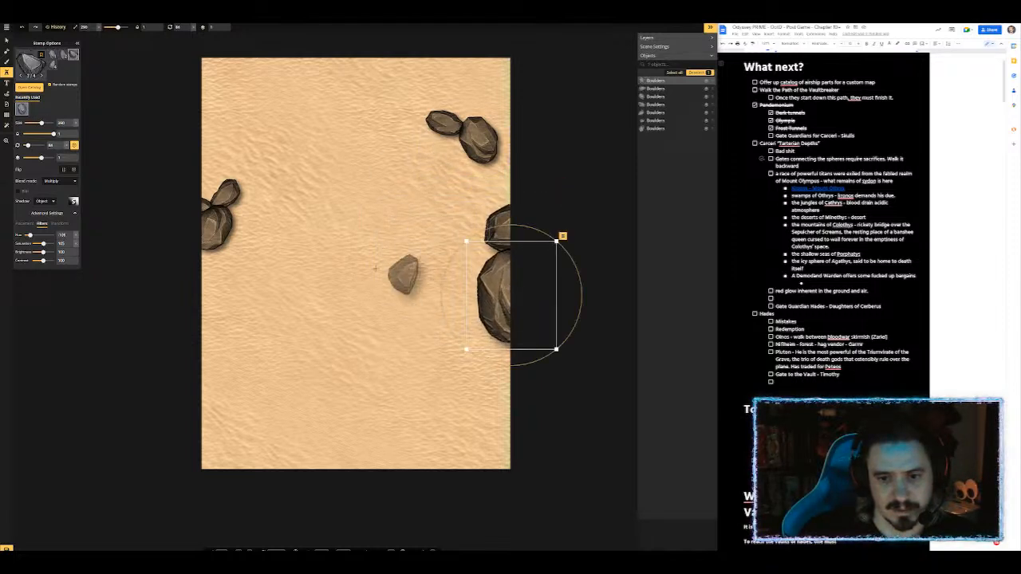
Step: Enlarge the boulder stamp further and place two touching boulders in the lower-left area, the biggest one below
scroll(285, 319, "up", 5)
left_click(291, 315)
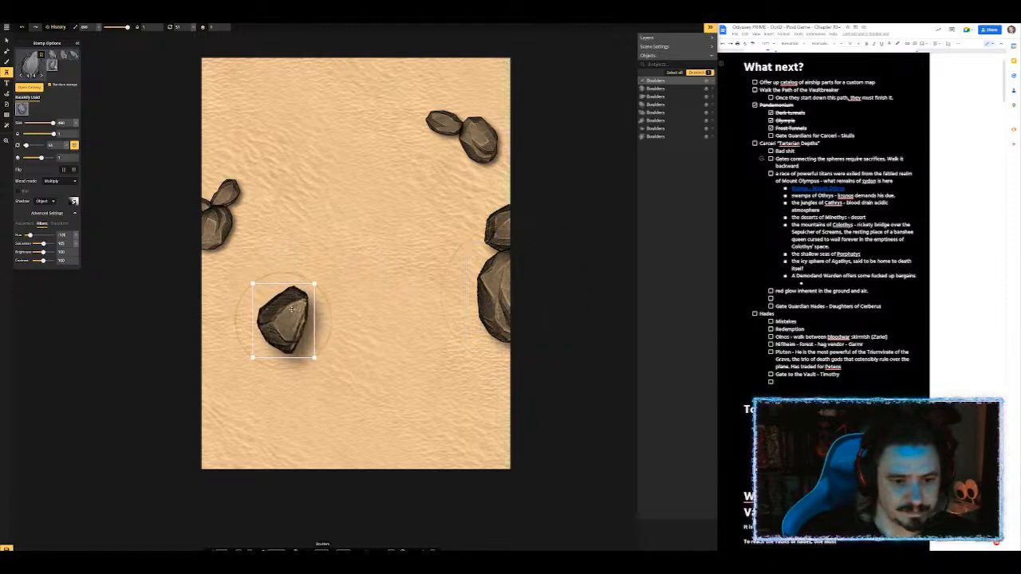
left_click(366, 324)
left_click_drag(366, 323, 309, 382)
scroll(309, 383, "down", 4)
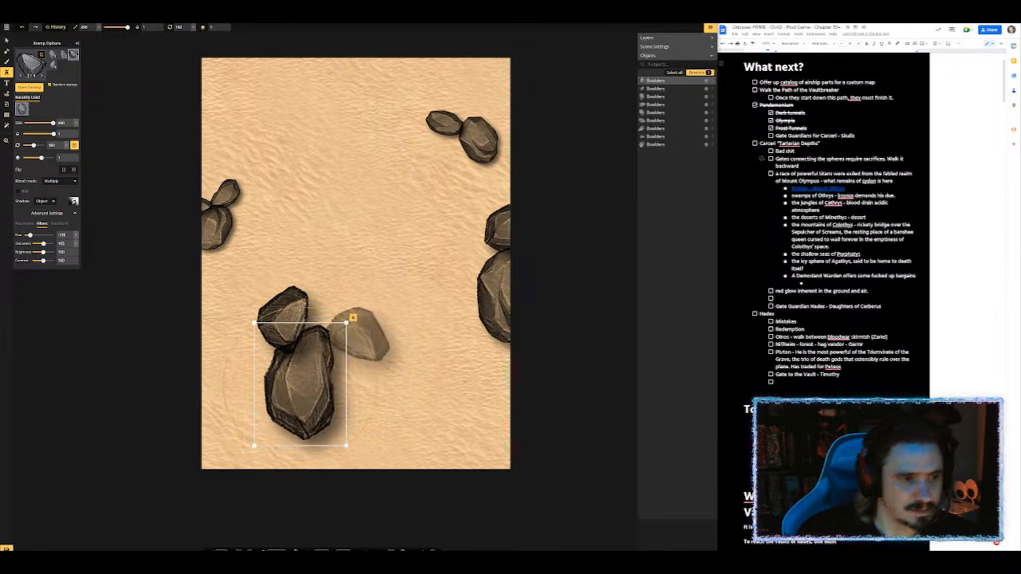
Step: Flip and reorient the biggest lower-left boulder against its neighbour, and add a third boulder to that cluster
left_click(63, 170)
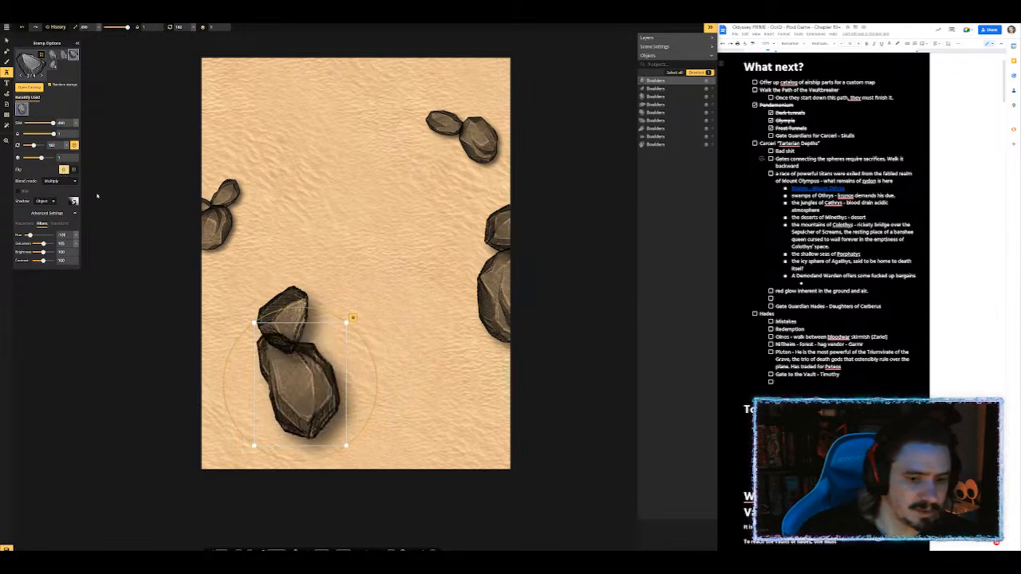
scroll(309, 368, "down", 3)
scroll(303, 364, "up", 6)
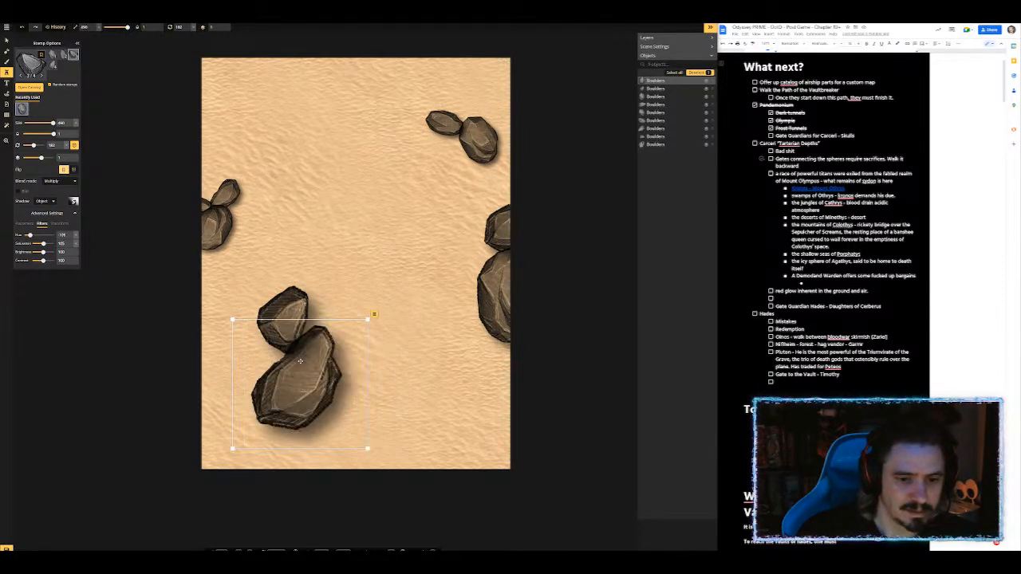
scroll(300, 365, "down", 3)
mouse_move(300, 365)
left_mouse_down()
mouse_move(321, 354)
mouse_move(309, 374)
left_mouse_up()
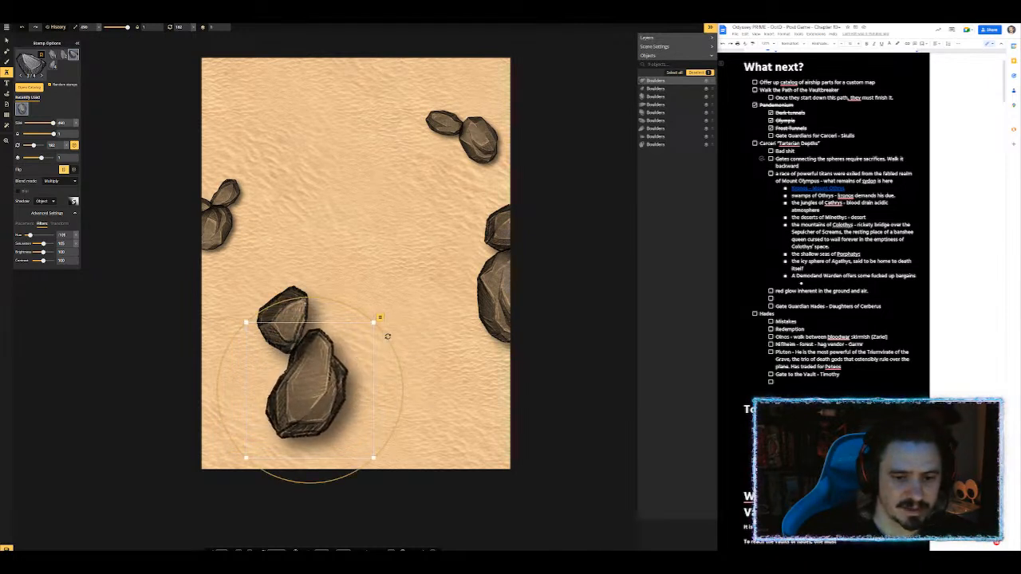
left_click_drag(311, 244, 260, 363)
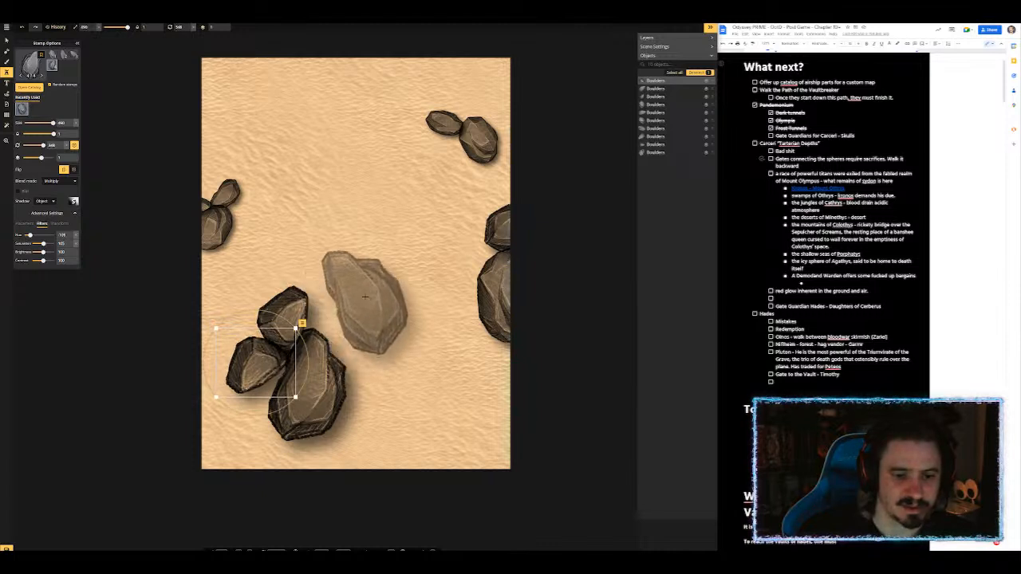
Step: Line the upper-left part of the map's top edge with a large boulder flanked by a smaller one on each side
left_click_drag(400, 309, 283, 62)
left_click(341, 154)
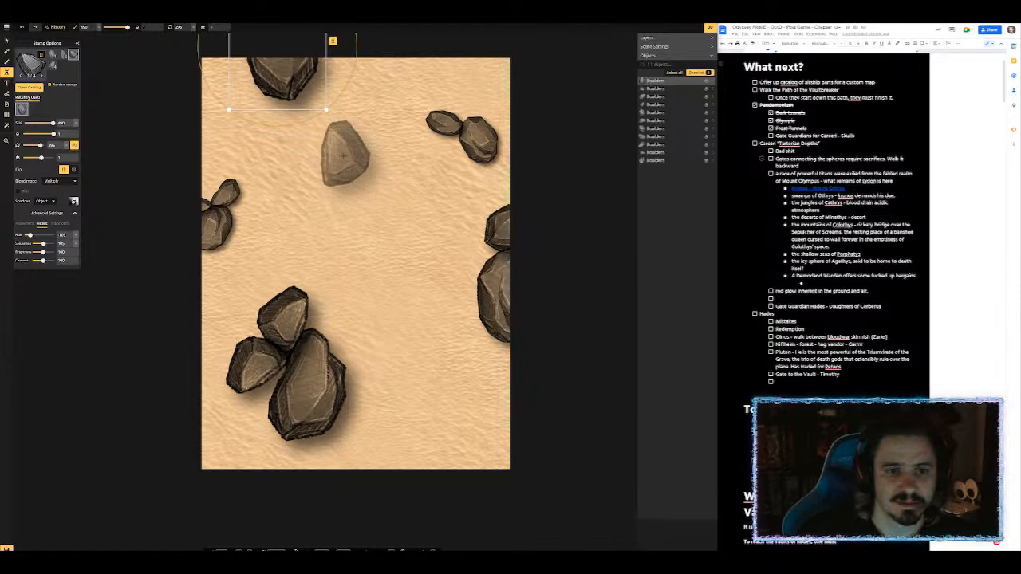
left_click_drag(315, 154, 335, 62)
scroll(333, 132, "down", 6)
scroll(335, 135, "down", 4)
left_click(340, 146)
left_click_drag(339, 146, 236, 59)
Step: Add a boulder to the upper-right cluster and another below the large boulders on the right edge
left_click(367, 162)
left_click_drag(367, 169, 508, 117)
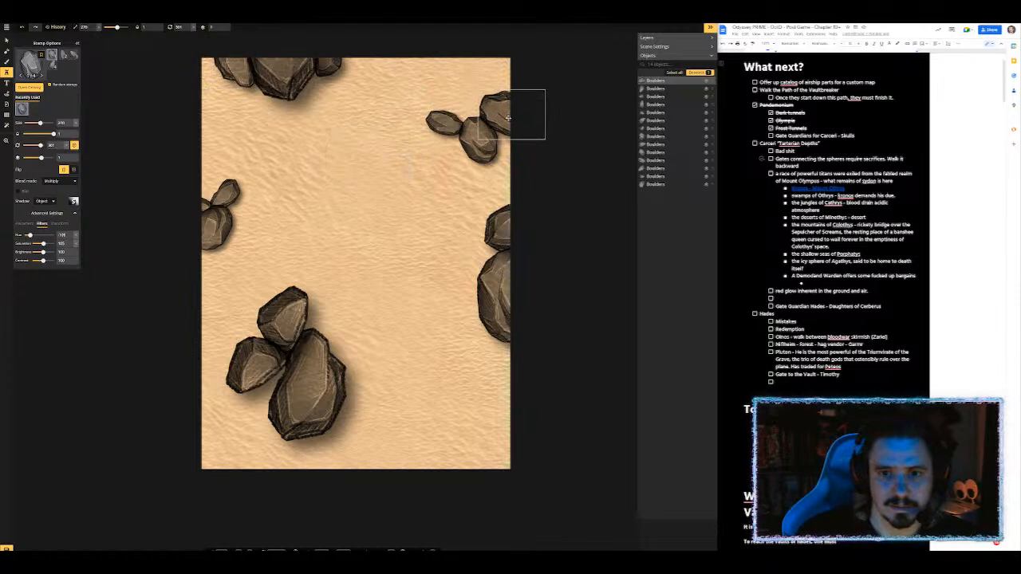
left_click(479, 381)
left_click_drag(430, 376, 477, 371)
Step: Build a cluster of three boulders just above the map's center and add two more boulders to the left-edge group
left_click(384, 189)
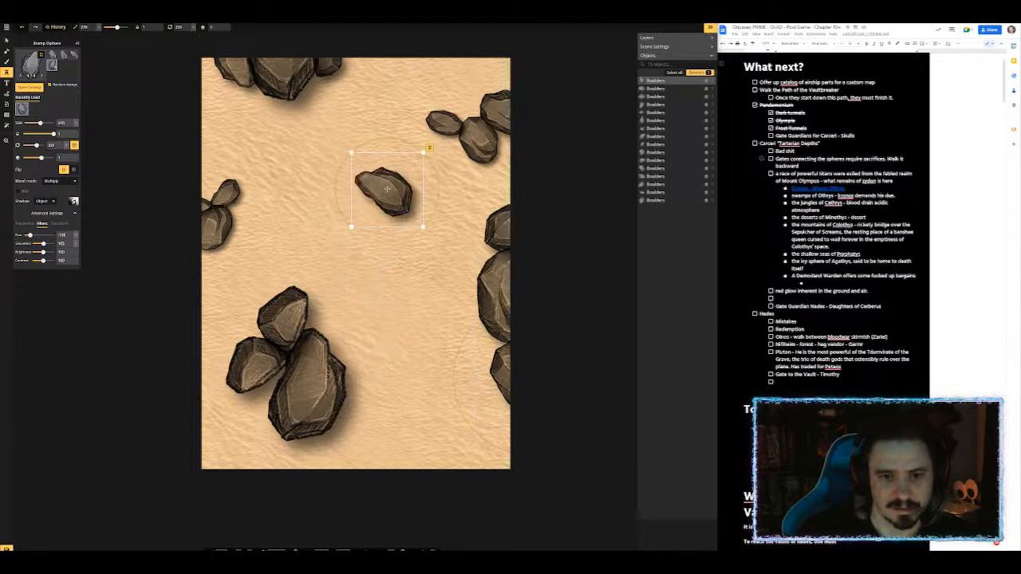
left_click(355, 242)
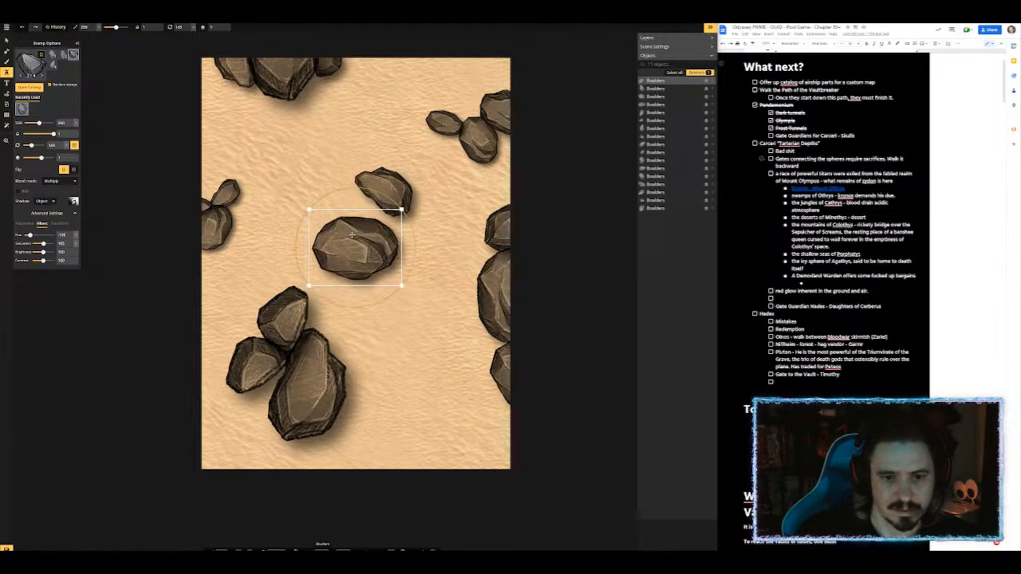
left_click_drag(353, 238, 366, 206)
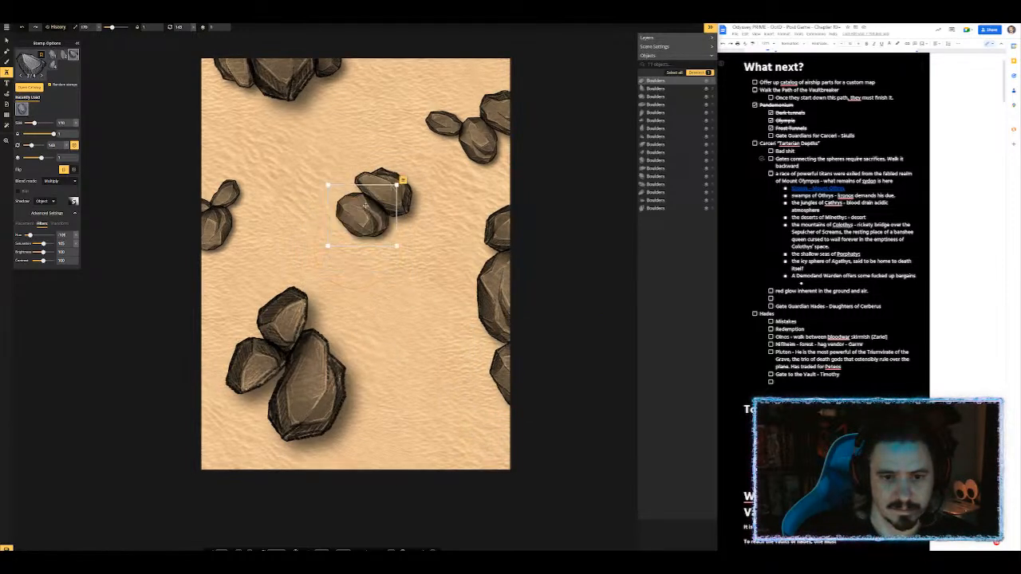
scroll(373, 210, "up", 2)
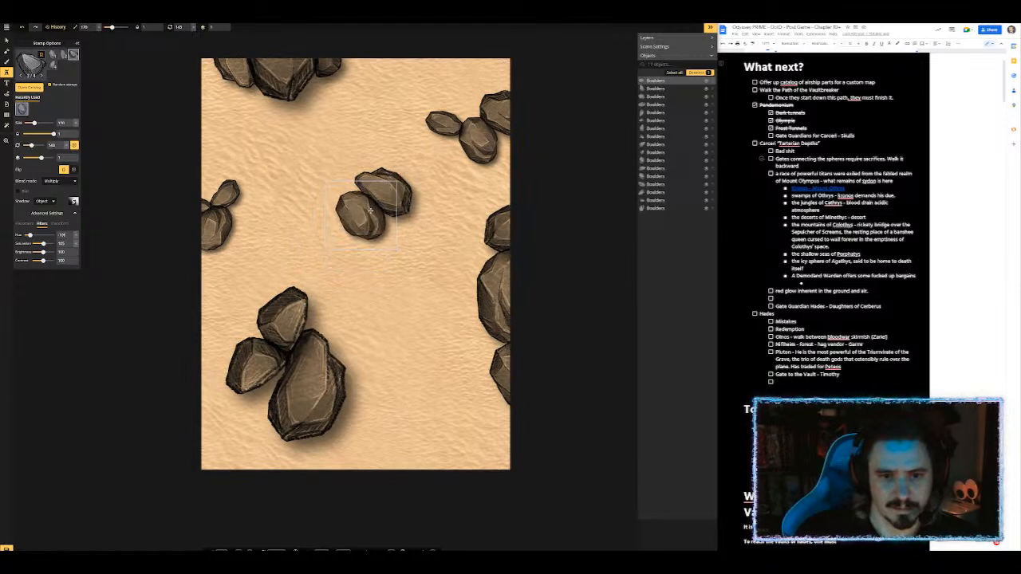
left_click(396, 223)
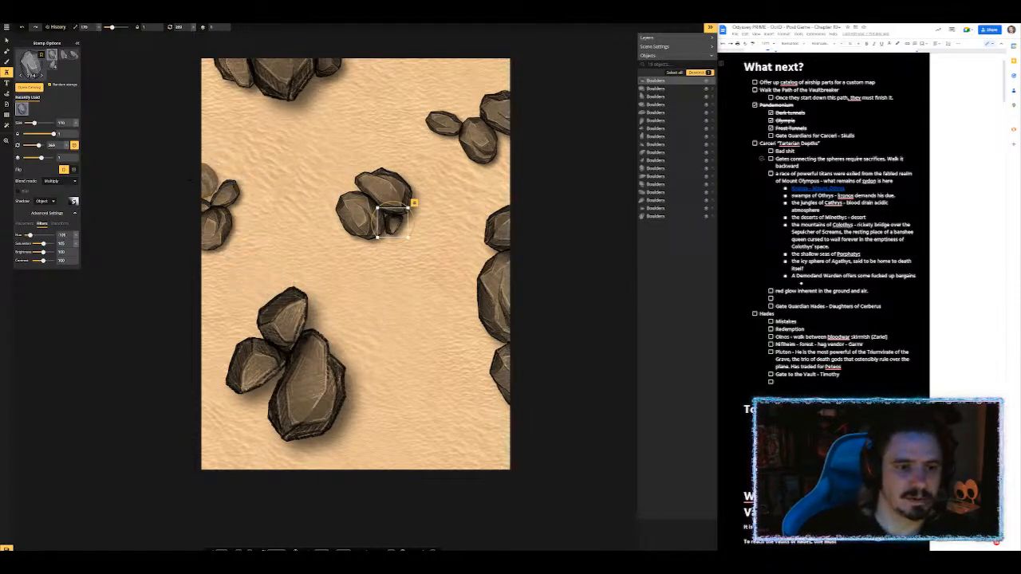
left_click(217, 189)
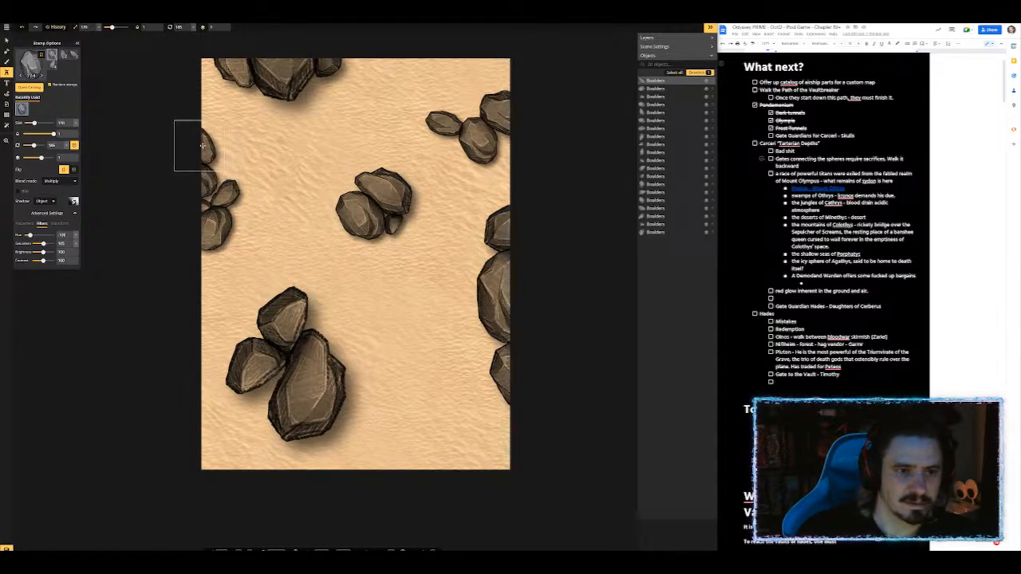
left_click(201, 145)
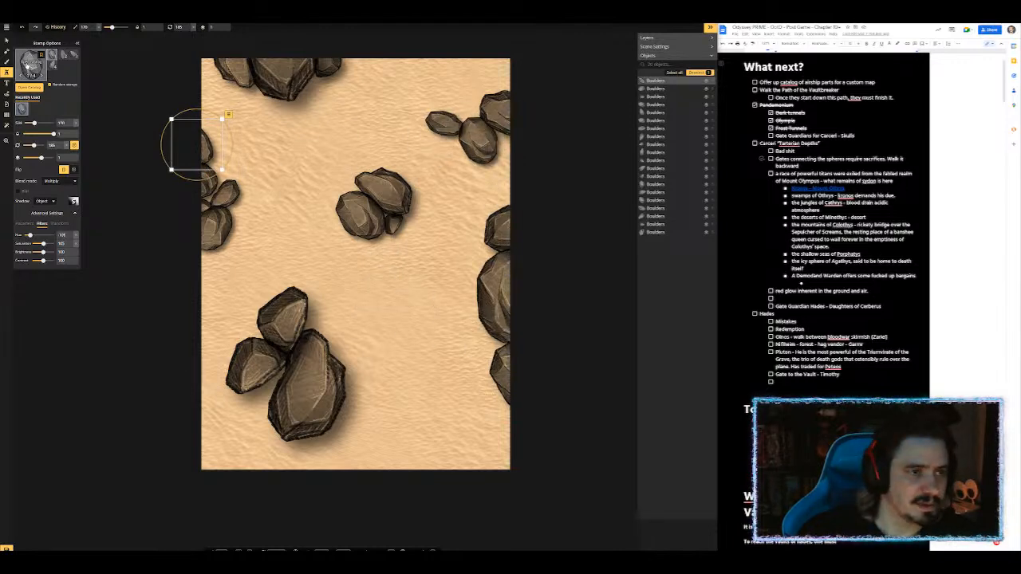
Step: Choose the green leafy plant stamp from the catalog's Water section and pick its bushier variant
left_click(30, 64)
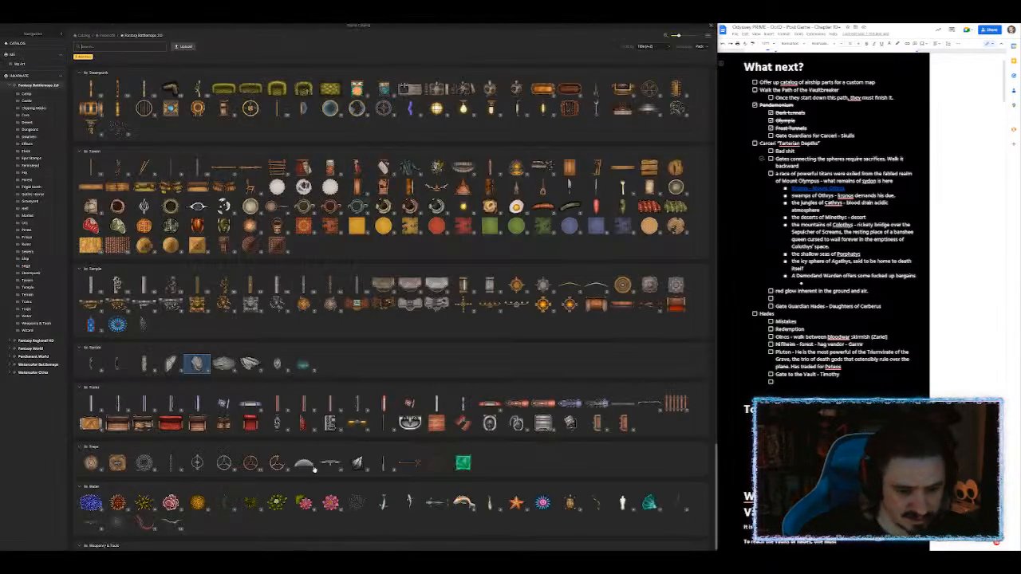
left_click(225, 504)
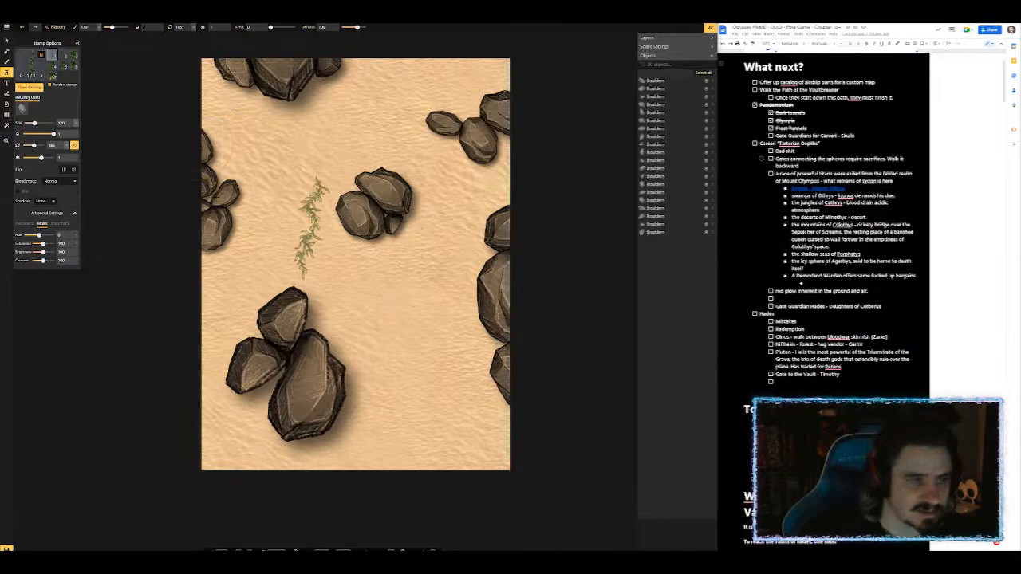
left_click(53, 67)
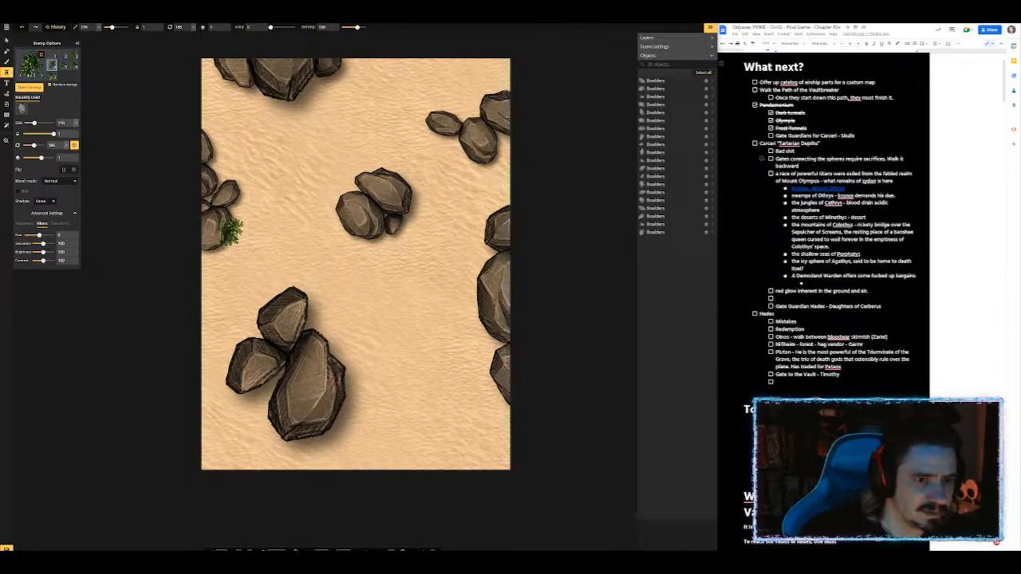
Step: Place sea weed beside the left-edge boulders, on both sides of the top-edge boulders, and on the right of the upper-right cluster
left_click(229, 231)
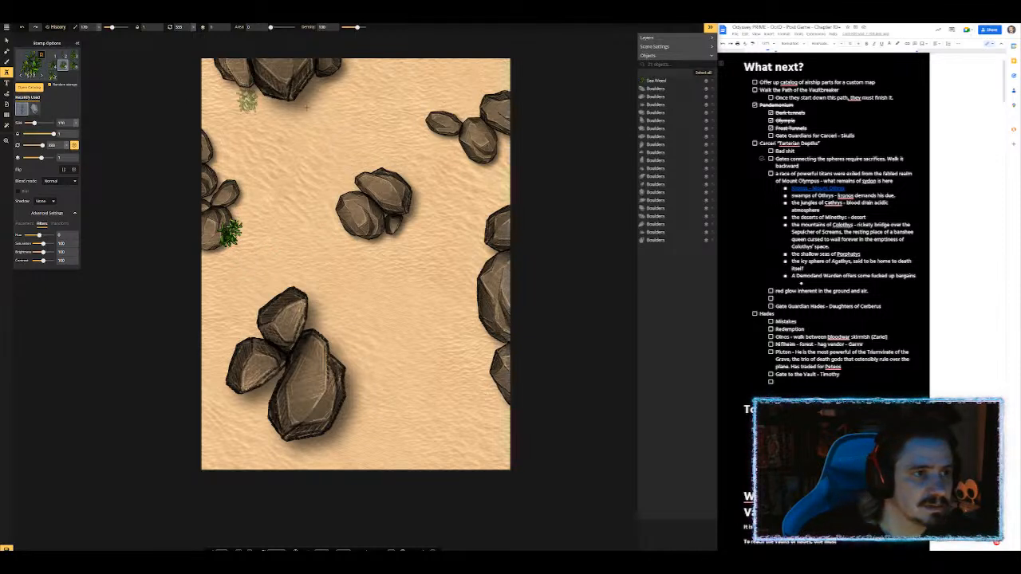
left_click(315, 77)
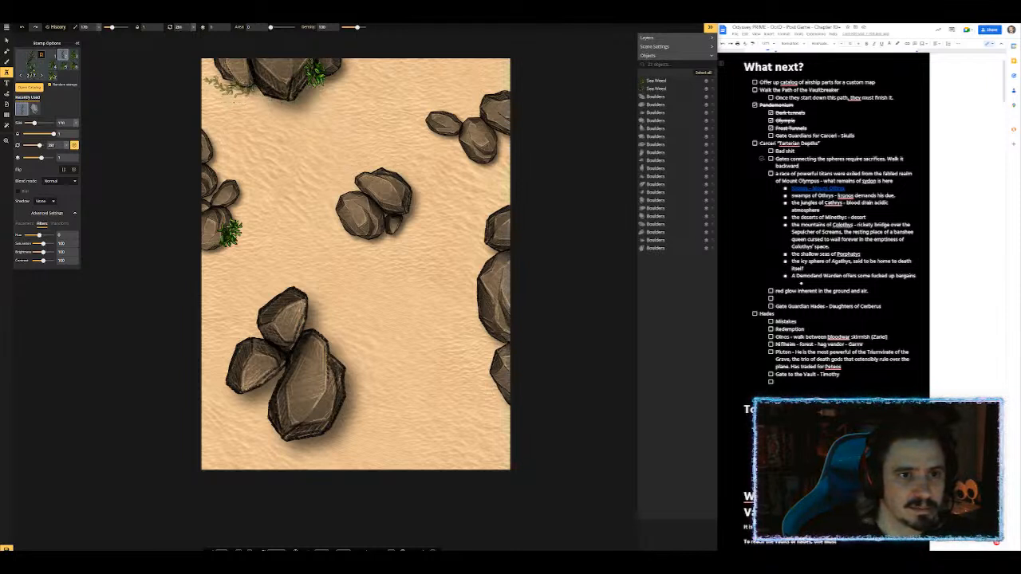
left_click(231, 81)
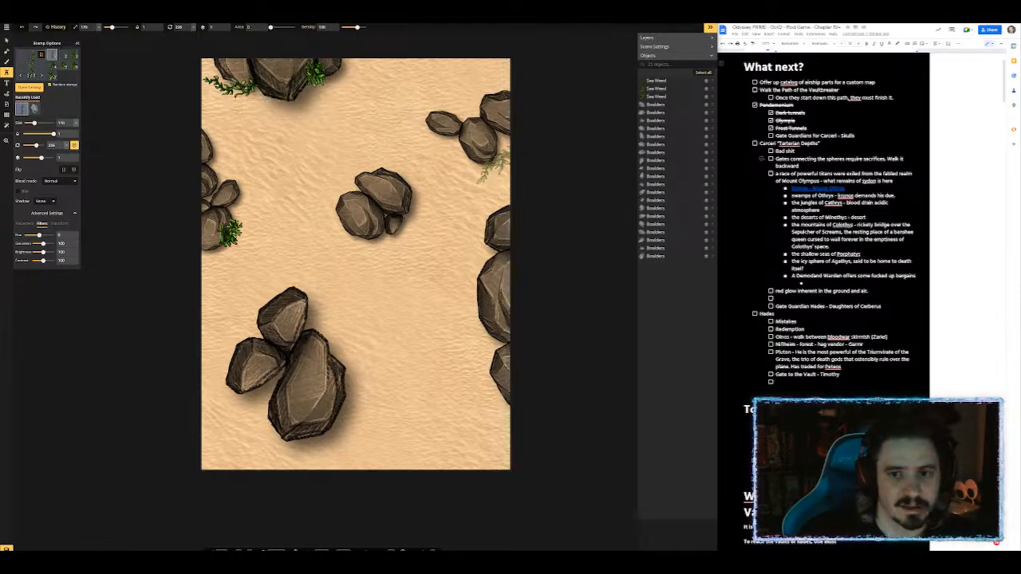
left_click(500, 165)
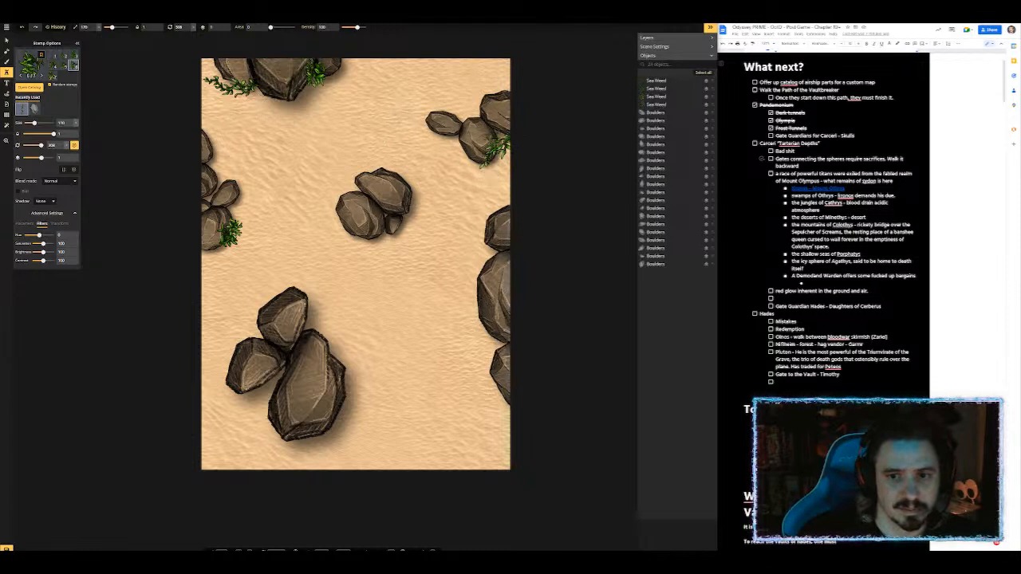
left_click(494, 146)
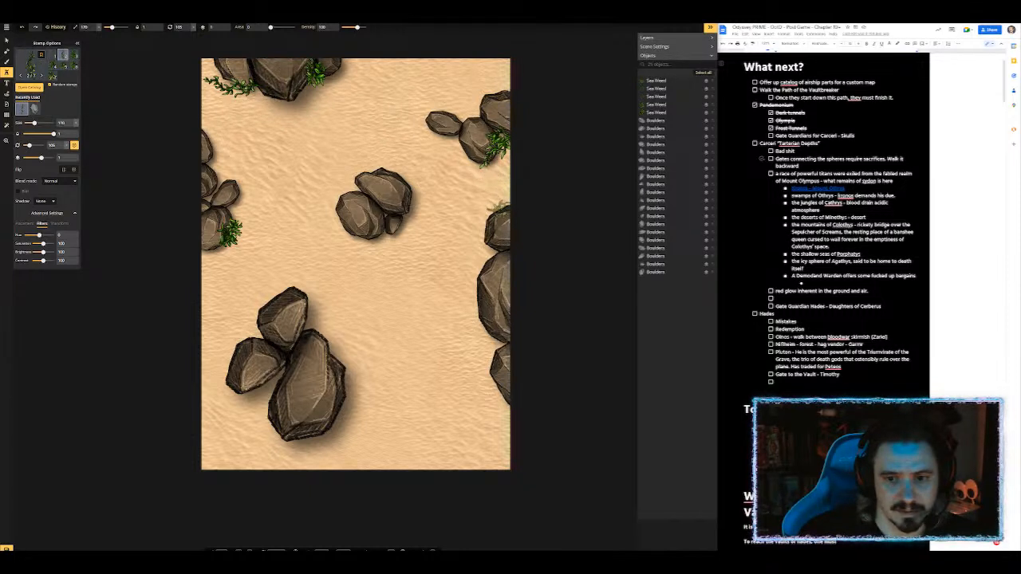
Step: Add sea weed beneath the left-edge boulders and in the gaps between the large right-edge boulders
left_click(217, 249)
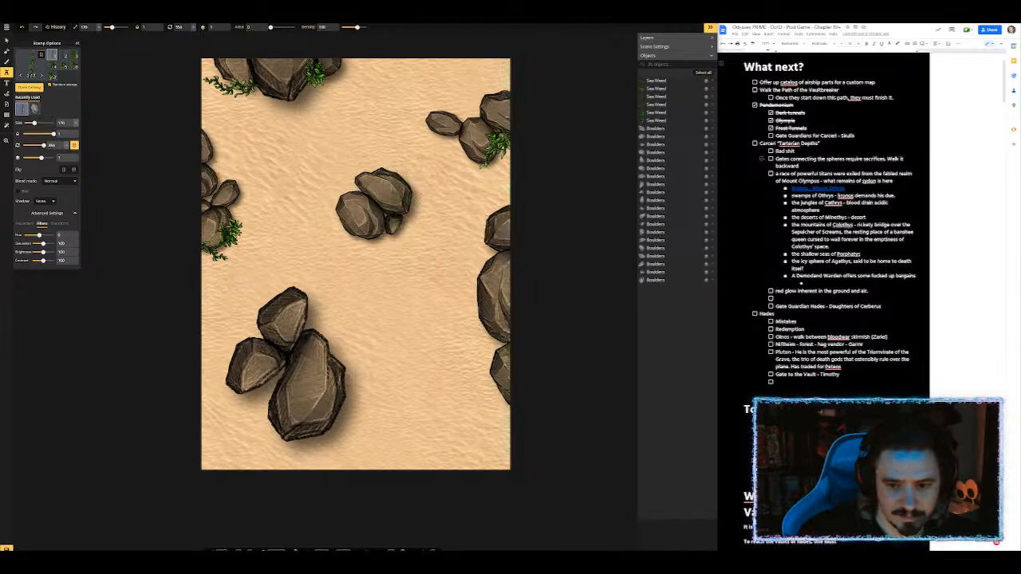
left_click(488, 347)
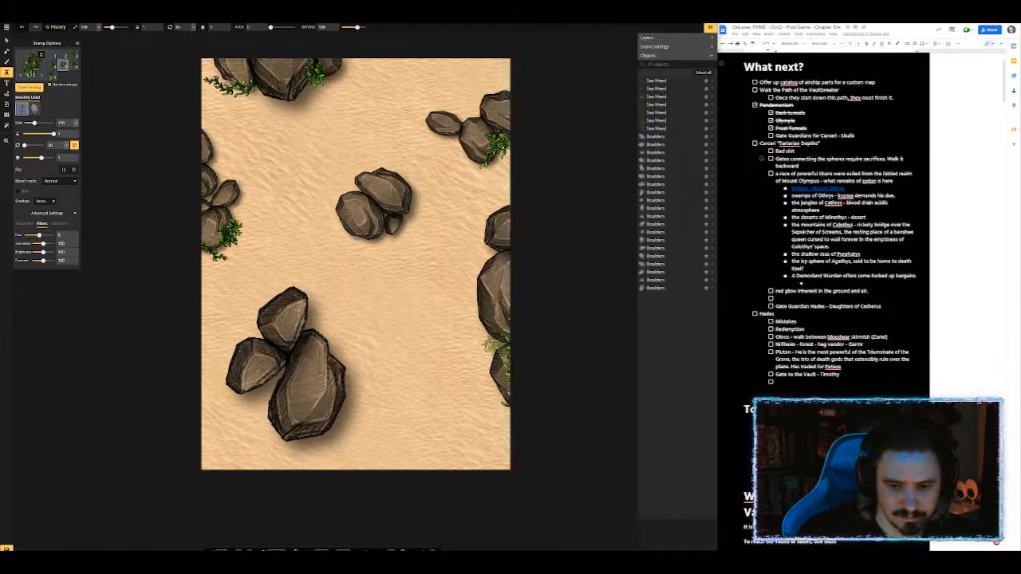
left_click(498, 275)
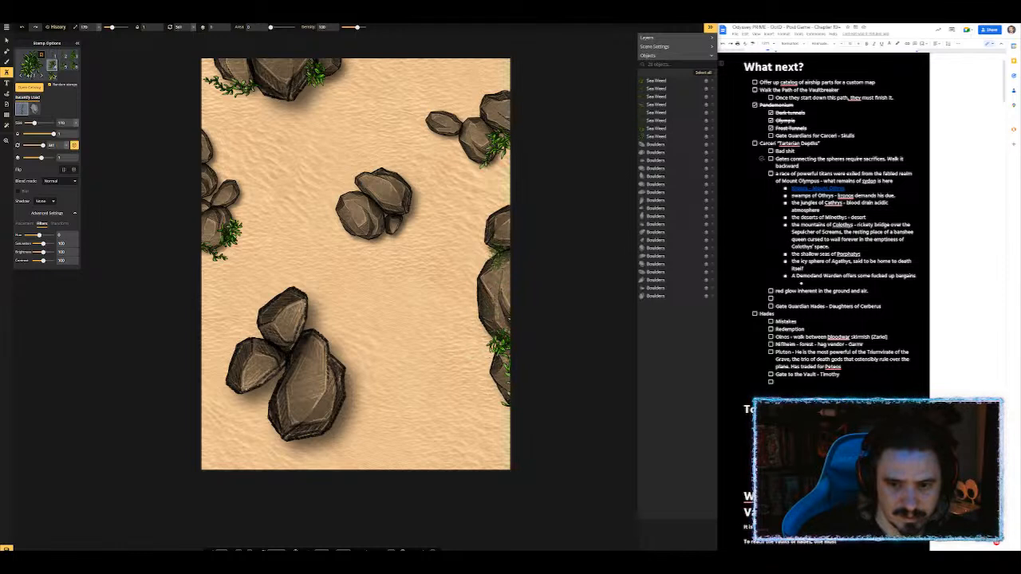
Step: Tuck sea weed into the gaps between the boulders of the central cluster and the lower-left cluster
left_click(386, 234)
left_click(356, 199)
left_click(355, 191)
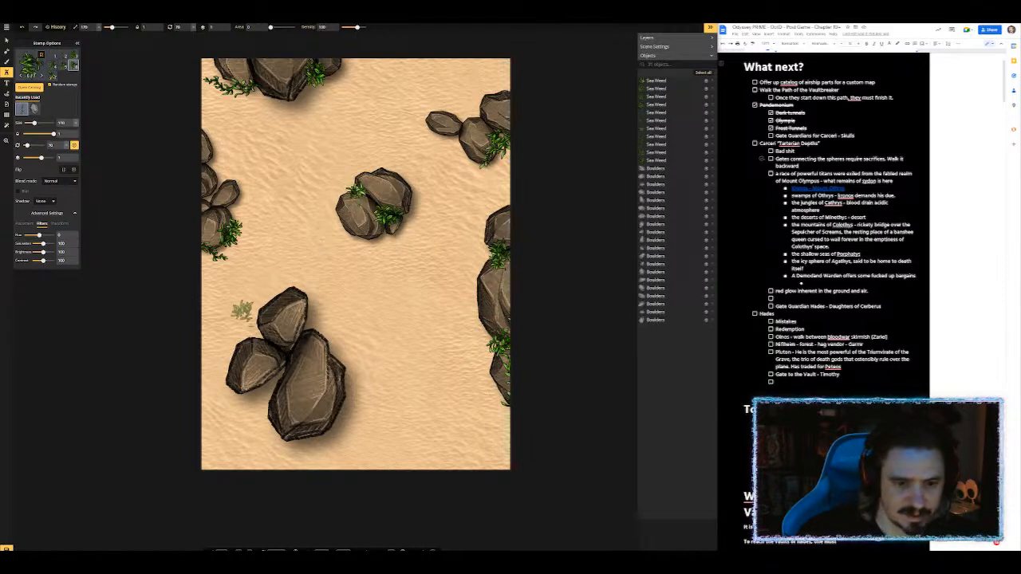
left_click(257, 334)
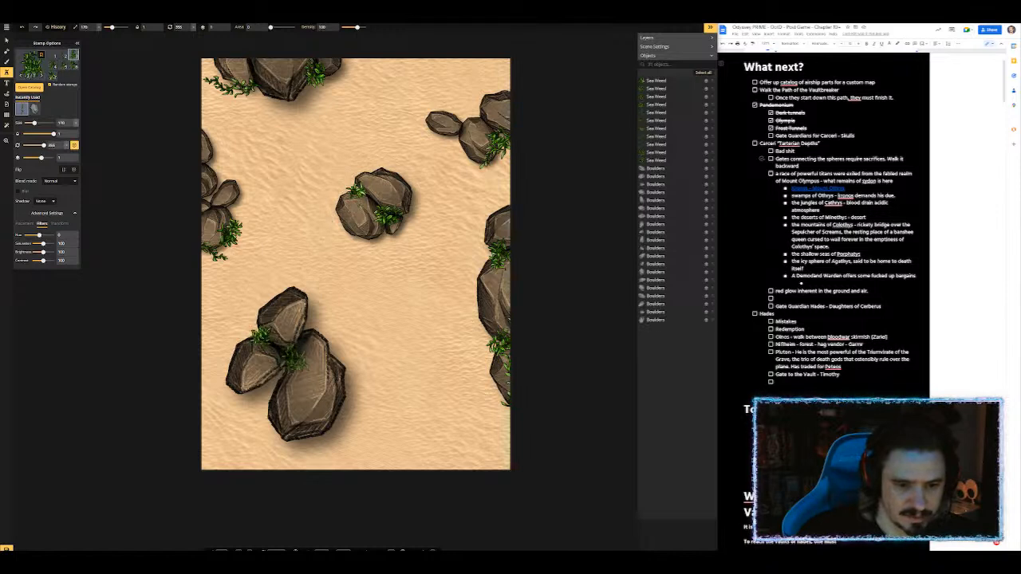
left_click(288, 357)
left_click(291, 353)
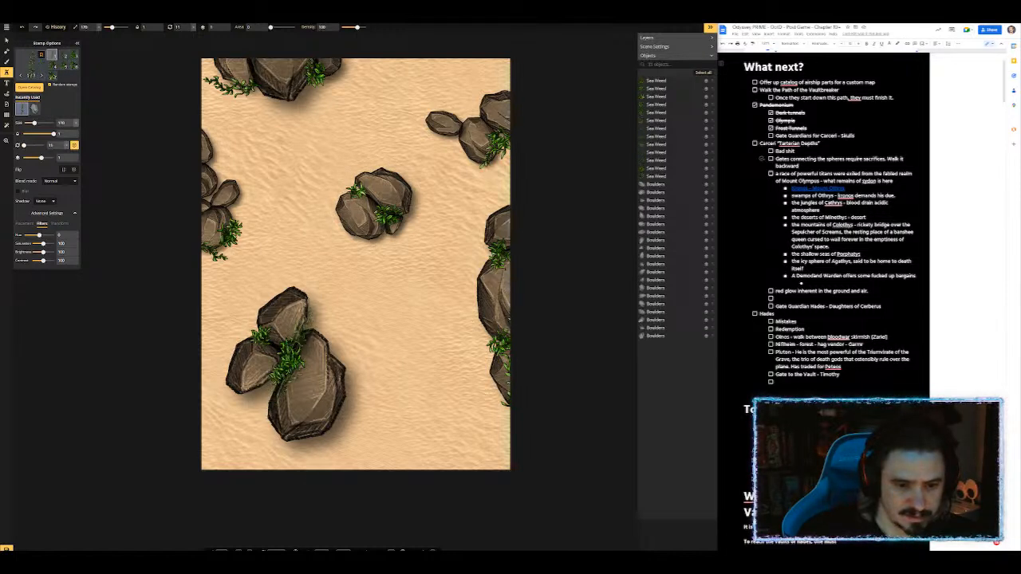
Step: Add more sea weed between the left-edge boulders and to the top-edge boulder group
left_click(207, 204)
left_click(212, 193)
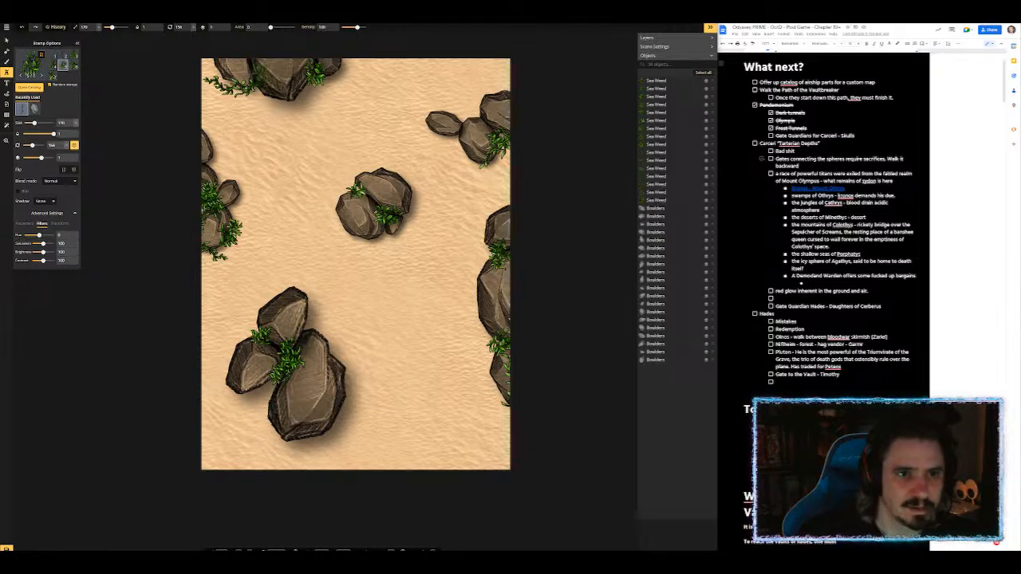
left_click(320, 73)
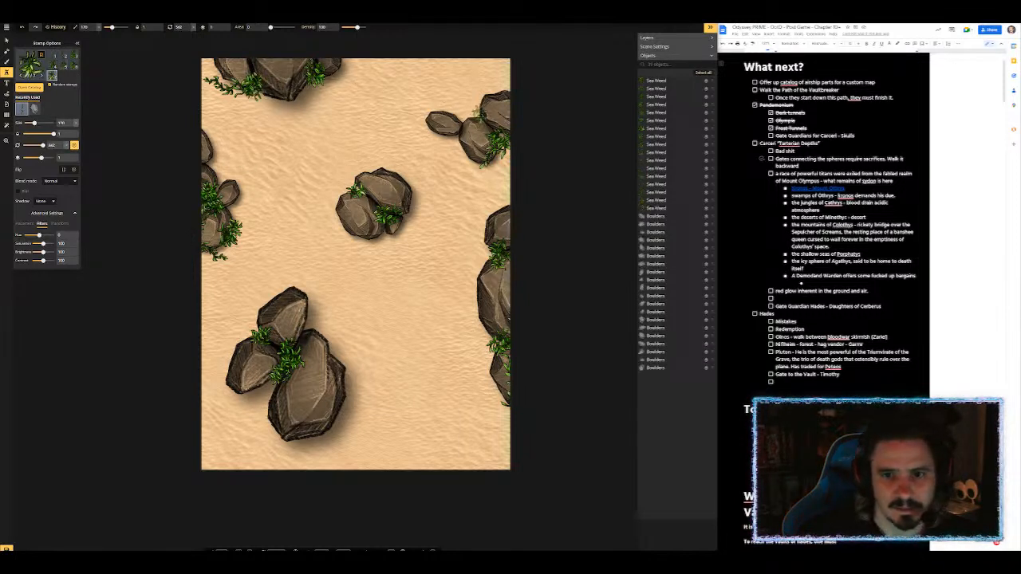
Step: Fill the gaps between the upper-right cluster's boulders with sea weed and add another piece by the right-edge boulders
left_click(472, 118)
left_click(479, 129)
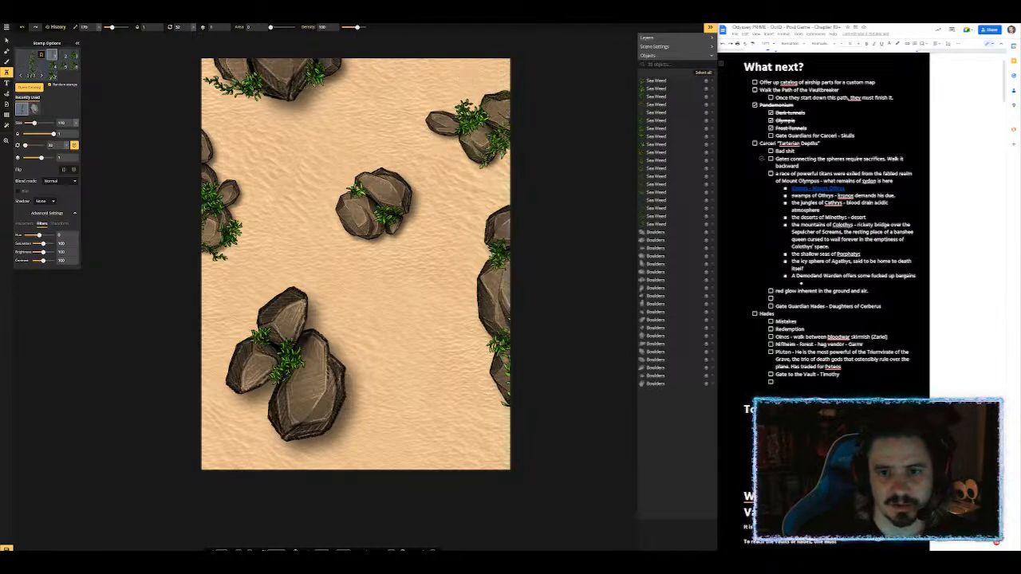
left_click(504, 145)
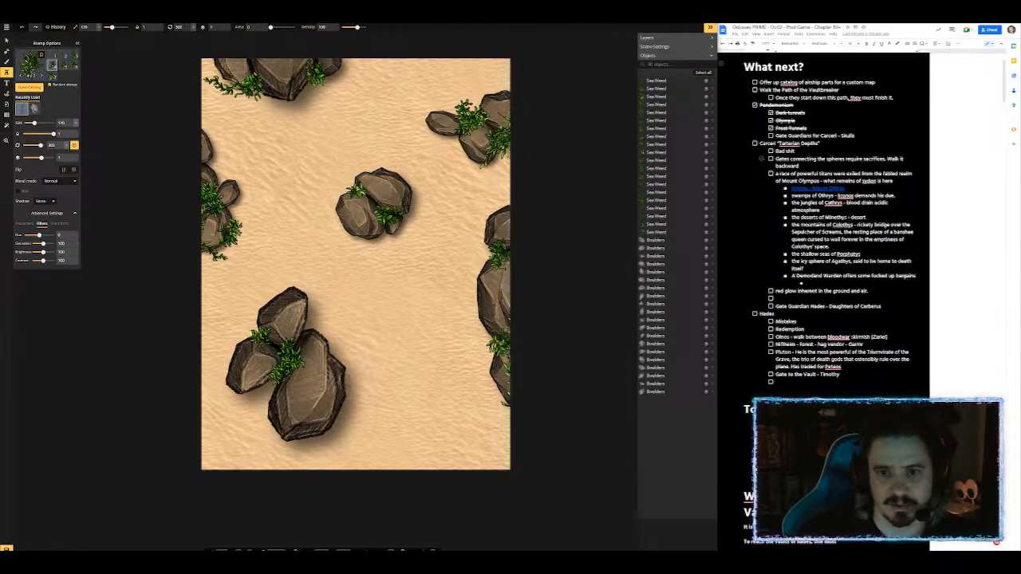
left_click(496, 134)
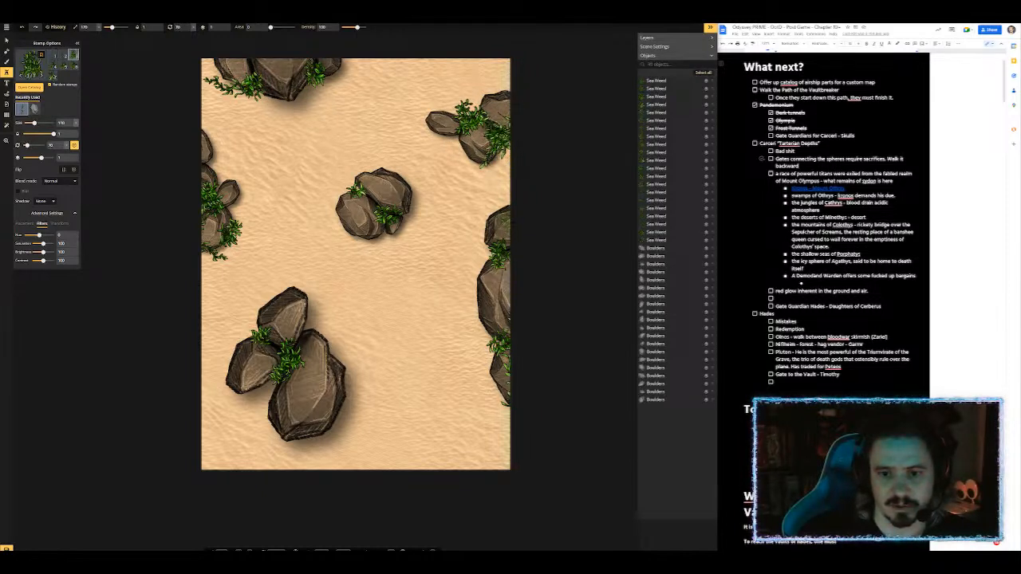
left_click(488, 251)
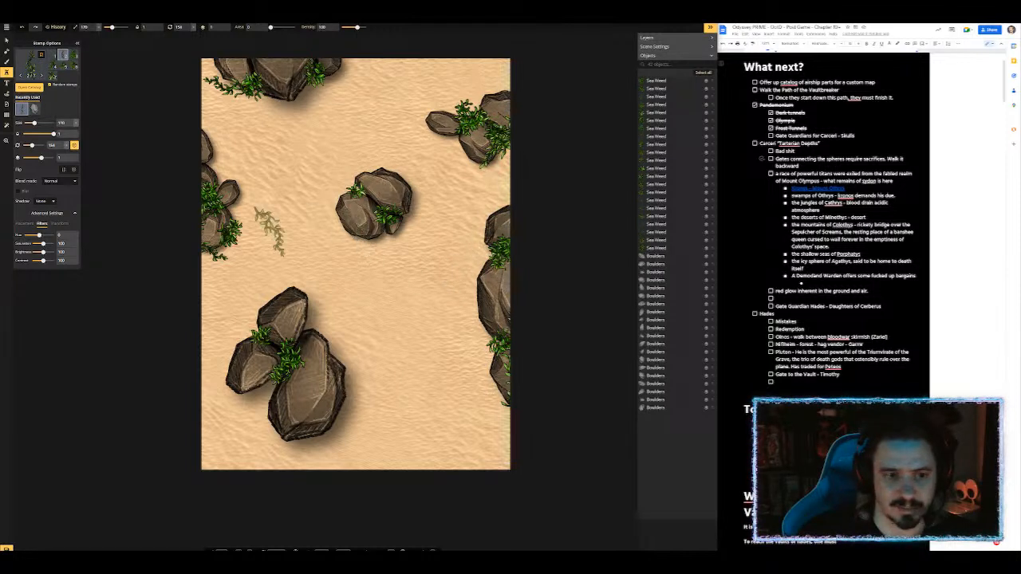
Step: Add sea weed to the left part of the top-edge boulders and thicken it in the middle and lower edge of the lower-left cluster
left_click(246, 70)
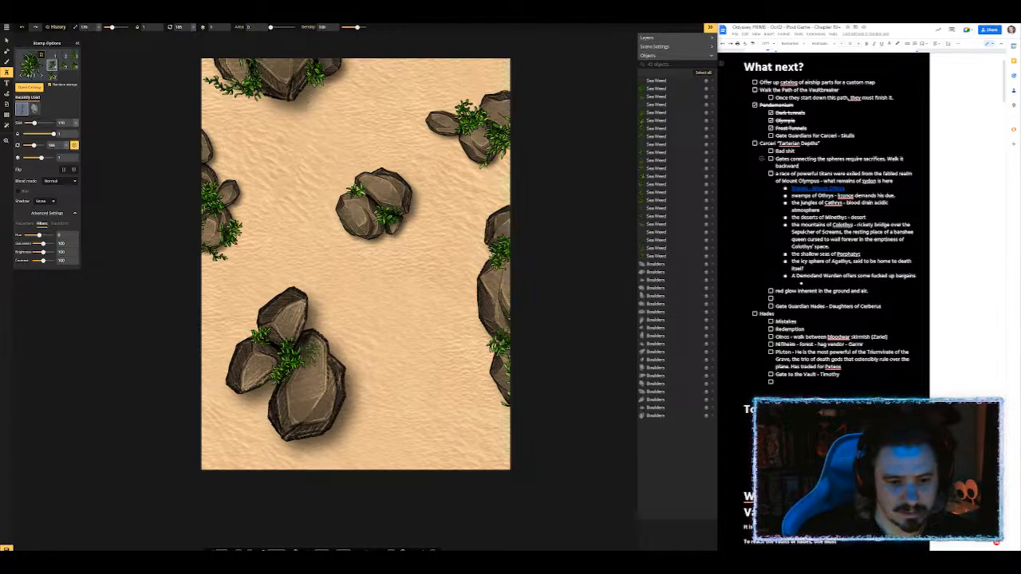
left_click(292, 339)
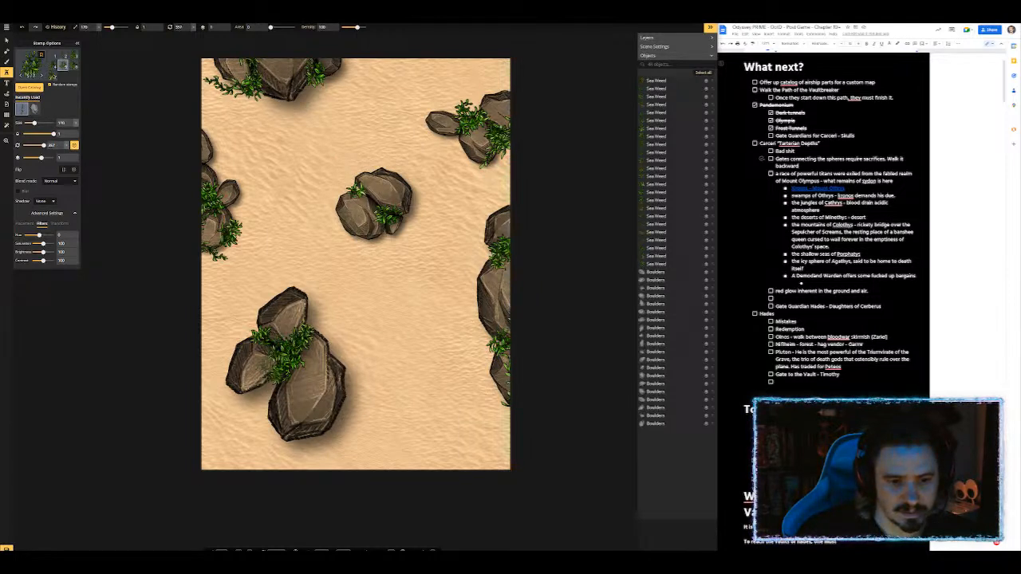
left_click(269, 378)
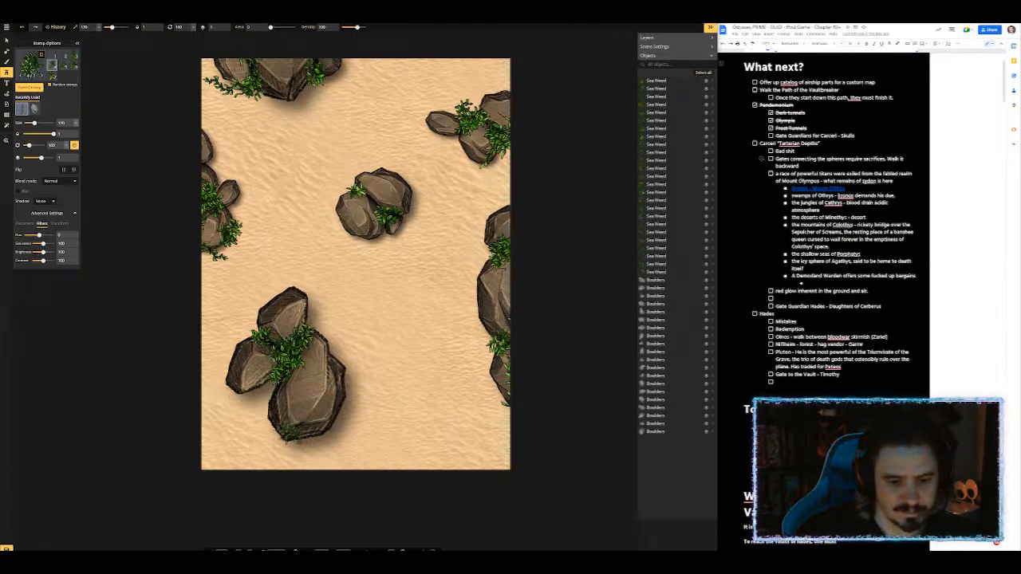
left_click(287, 431)
left_click(276, 410)
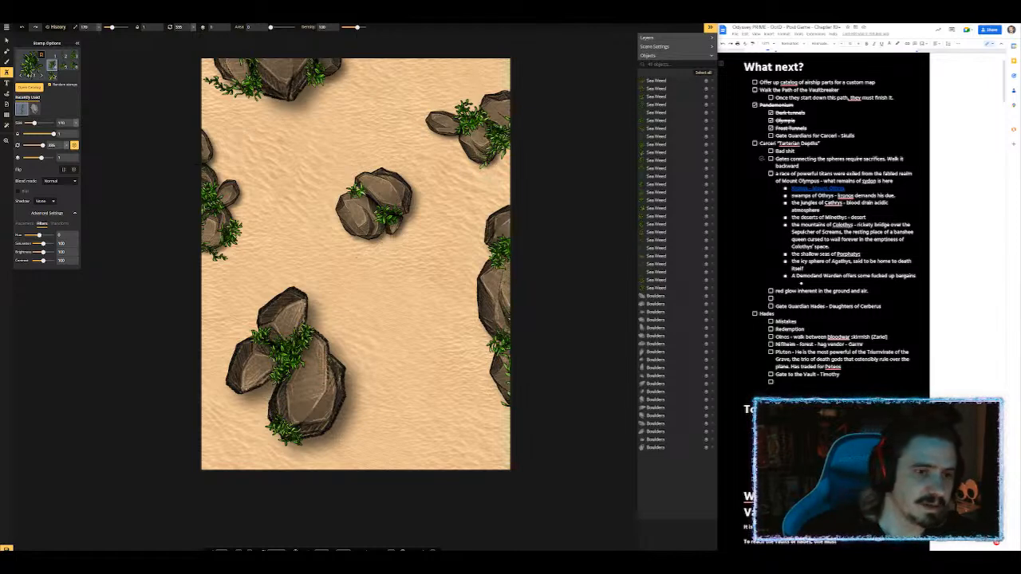
left_click(327, 244)
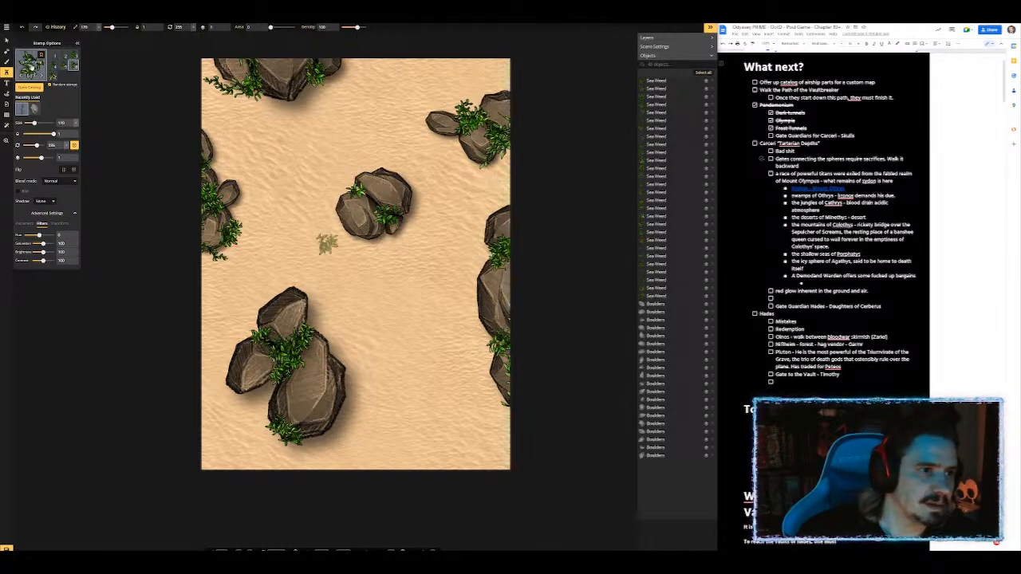
Step: Choose the pink Sea Flower Coral stamp from the catalog and make it slightly smaller
left_click(31, 70)
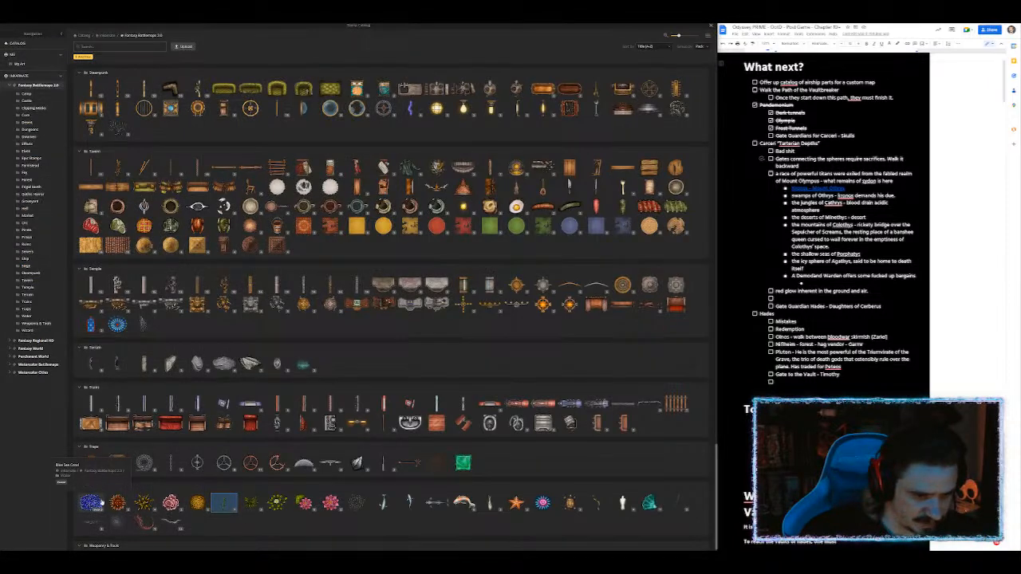
left_click(169, 502)
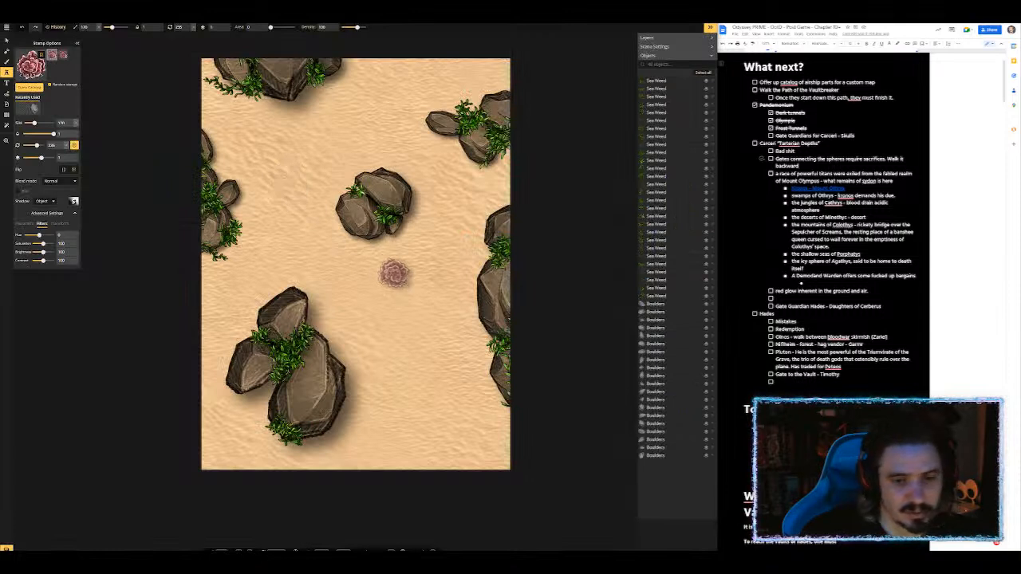
scroll(380, 254, "down", 1)
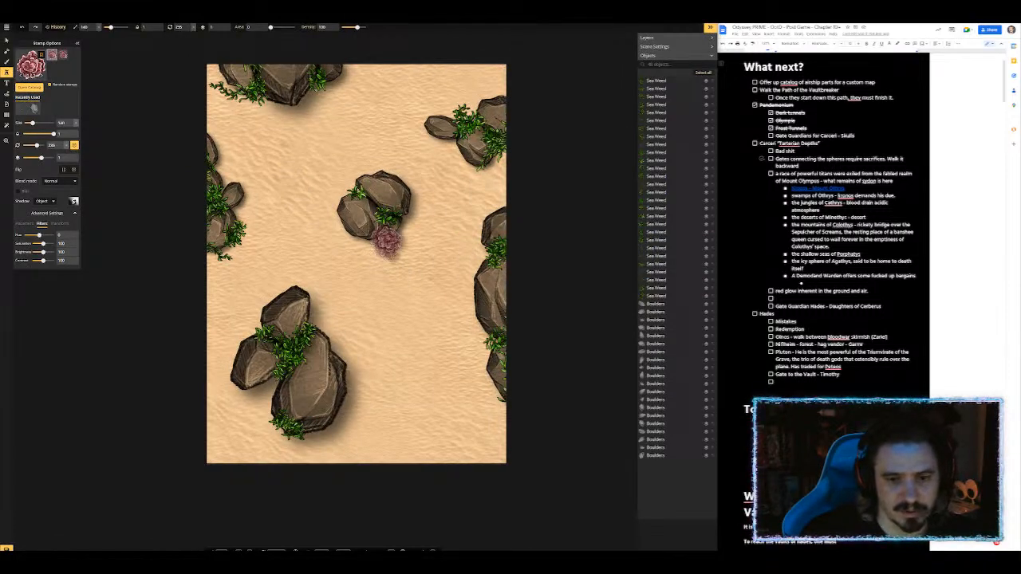
Step: Place a chain of pink corals linking the central boulder cluster to the right-edge boulders
left_click(389, 239)
left_click(408, 237)
left_click(403, 257)
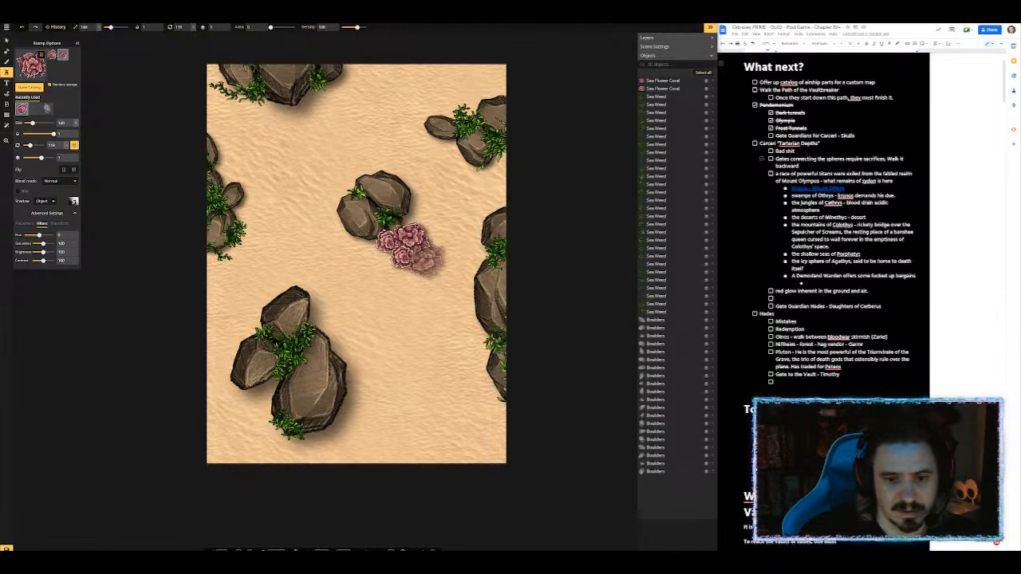
left_click(430, 259)
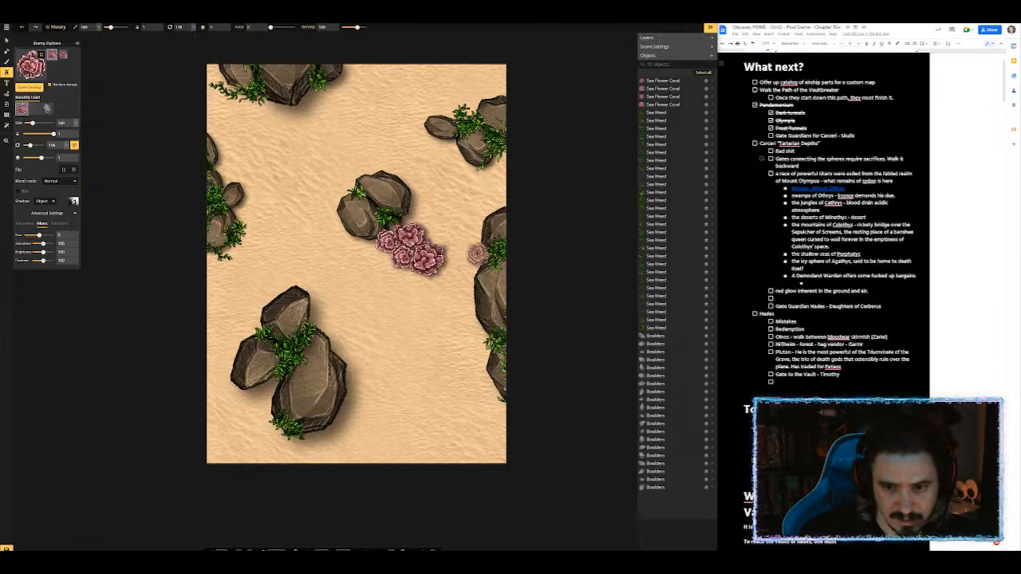
left_click(467, 262)
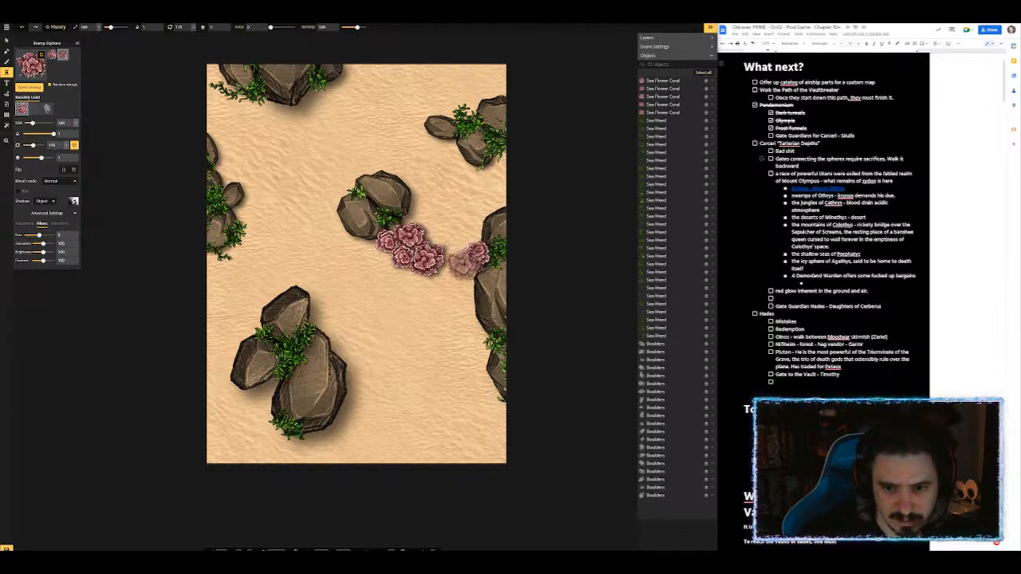
left_click(456, 266)
Step: Place a short row of pink corals extending left from the central boulder cluster
left_click(229, 190)
left_click(330, 194)
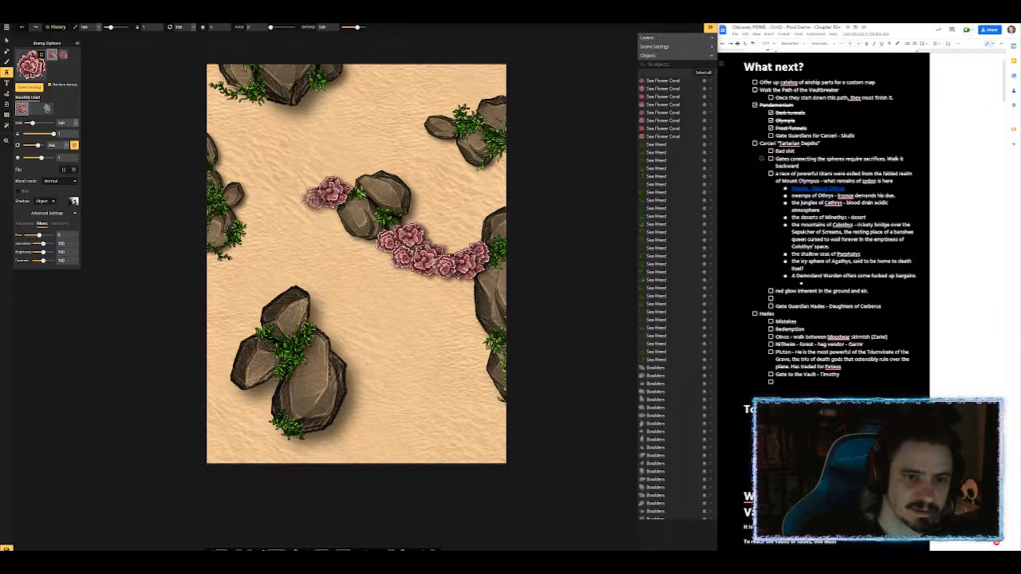
left_click(312, 197)
left_click(299, 190)
Step: Run pink corals up along the left-edge boulders and add coral below the row left of the central cluster
left_click(249, 183)
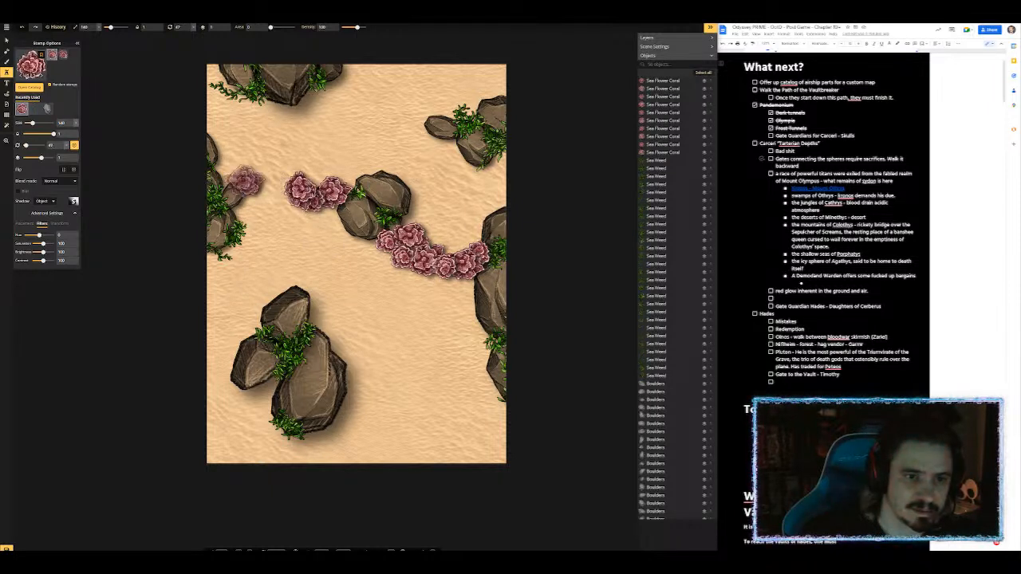
left_click(228, 168)
left_click(223, 150)
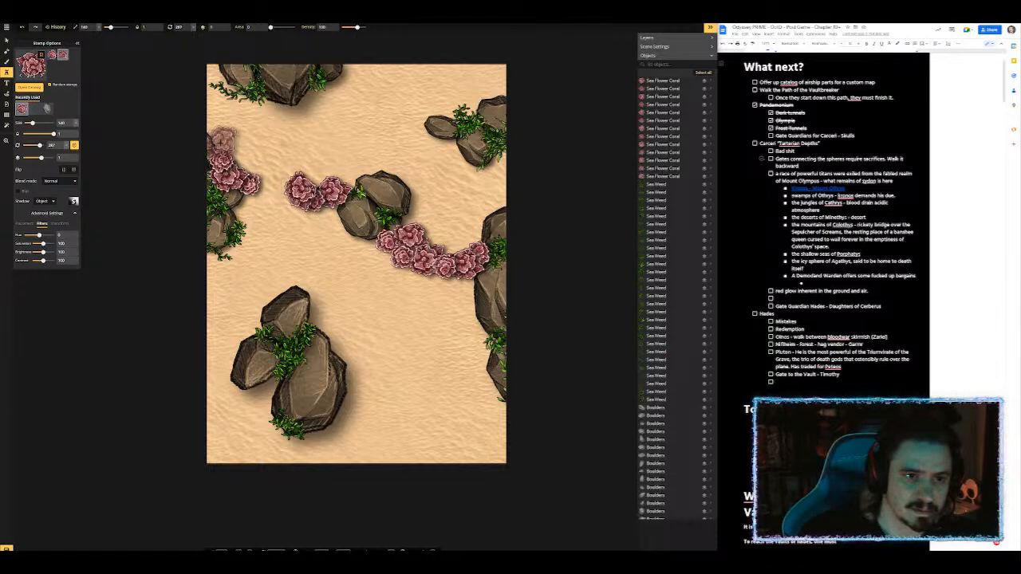
left_click(215, 133)
left_click(328, 215)
left_click(328, 216)
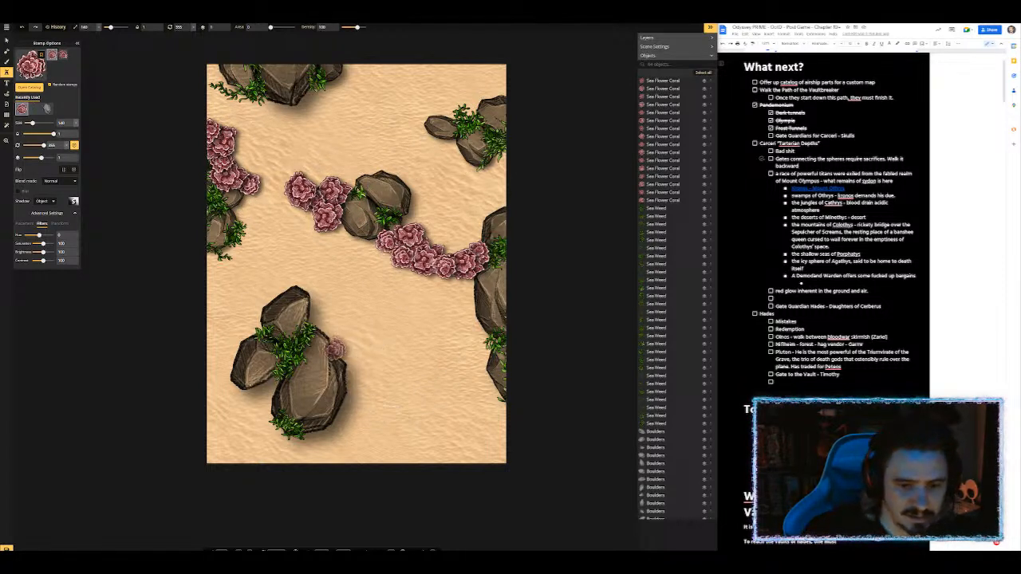
Step: Place a trail of pink corals running from the right side of the lower-left boulder cluster toward the right
left_click(335, 333)
left_click(323, 323)
left_click(347, 344)
left_click(354, 344)
left_click(373, 360)
left_click(373, 360)
left_click(394, 359)
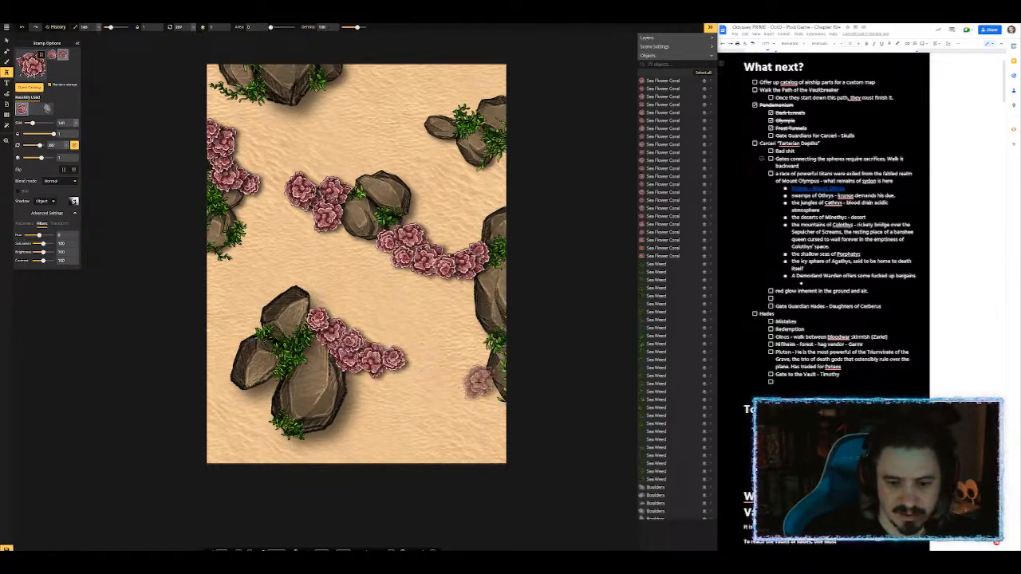
Step: Build a group of pink corals beside the lowest right-edge boulder
left_click(481, 386)
left_click(492, 399)
left_click(488, 403)
left_click(485, 401)
left_click(464, 389)
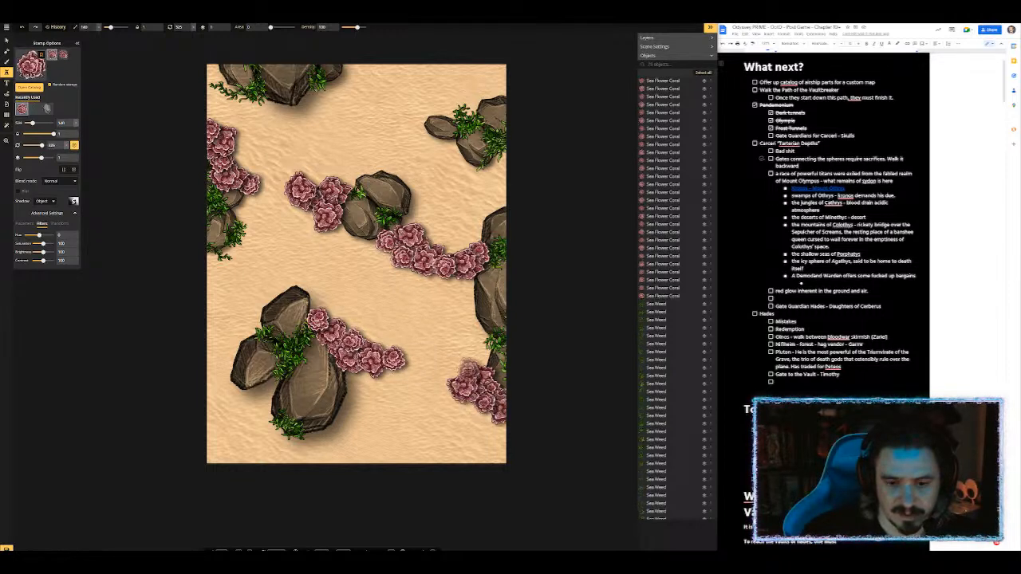
left_click(474, 365)
left_click(475, 359)
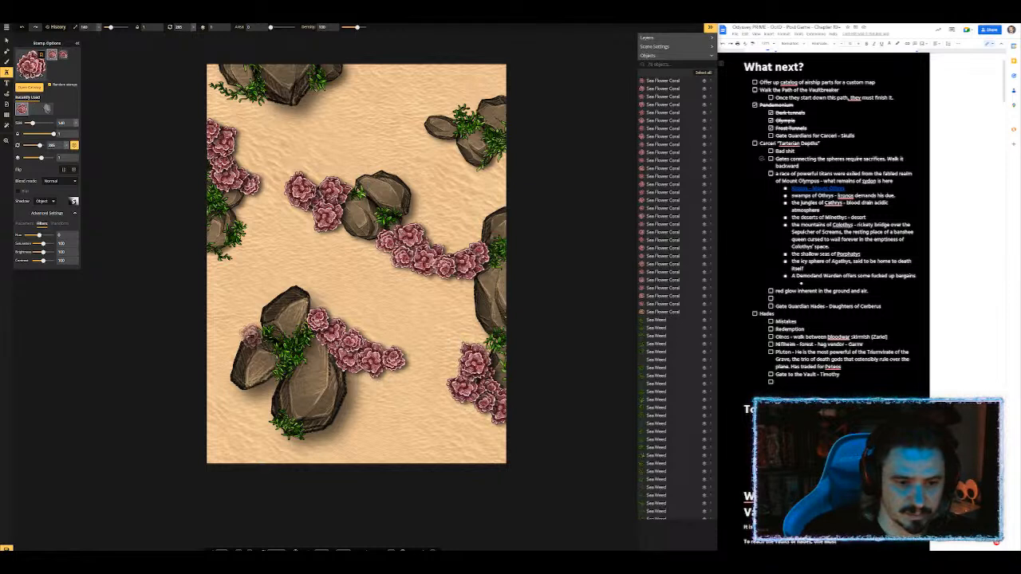
Step: Place a dense group of pink corals beside the upper-left side of the lower-left boulder cluster
left_click(244, 330)
left_click(222, 312)
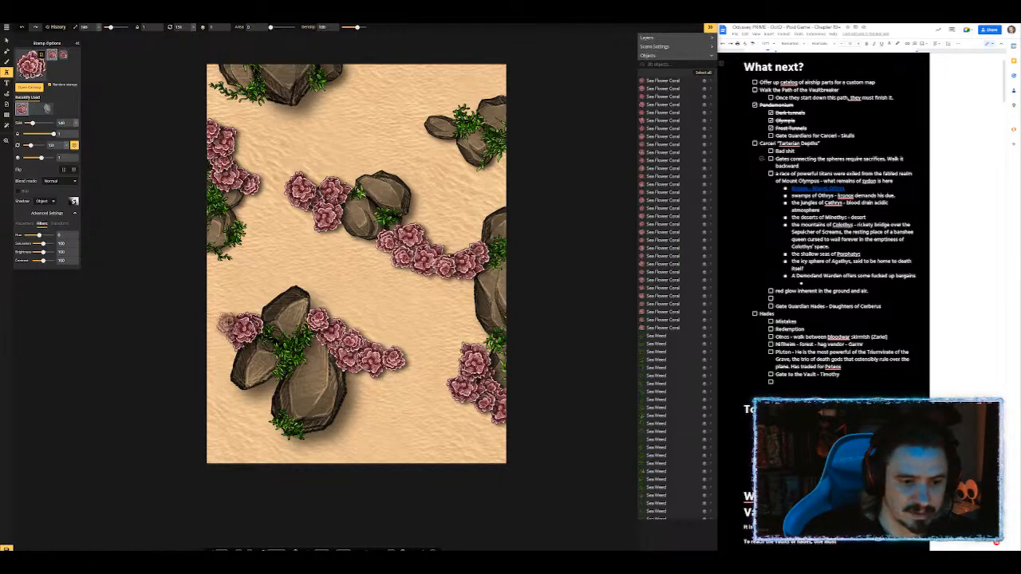
left_click(226, 315)
left_click(239, 314)
left_click(500, 396)
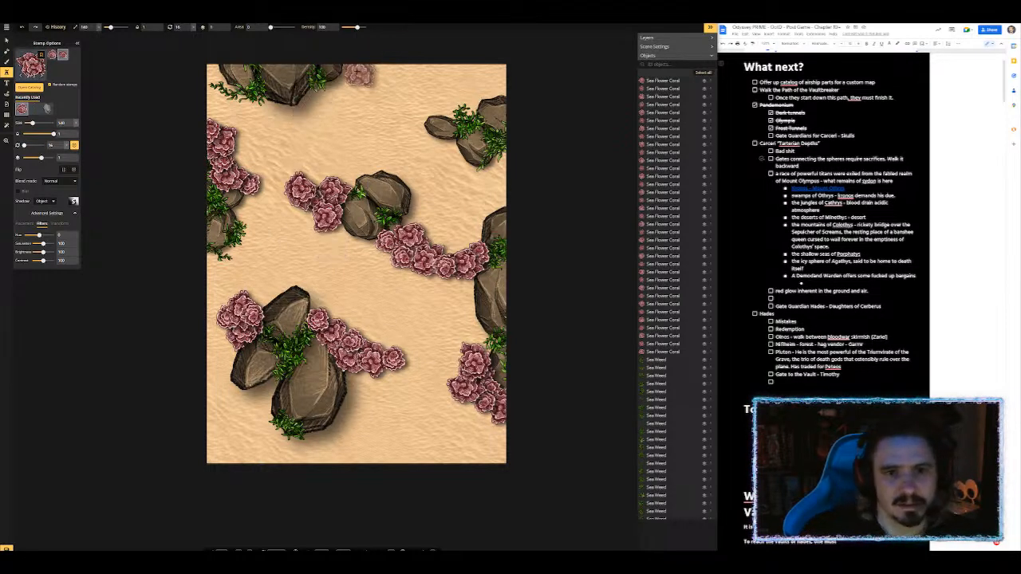
Step: Build a row of pink corals along the map's upper edge, running right from the top boulder cluster
left_click(352, 75)
left_click(344, 80)
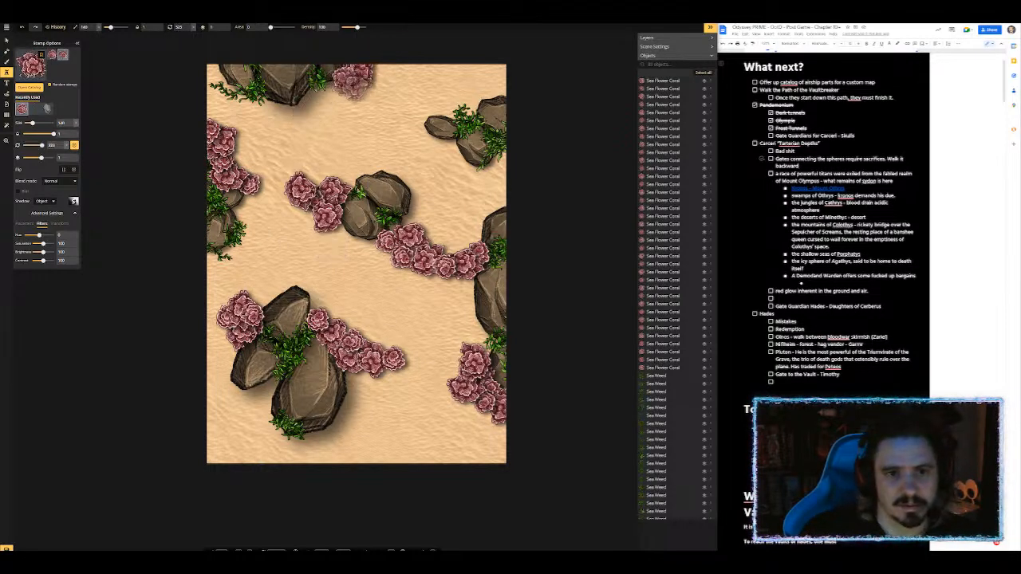
left_click(369, 80)
left_click(364, 76)
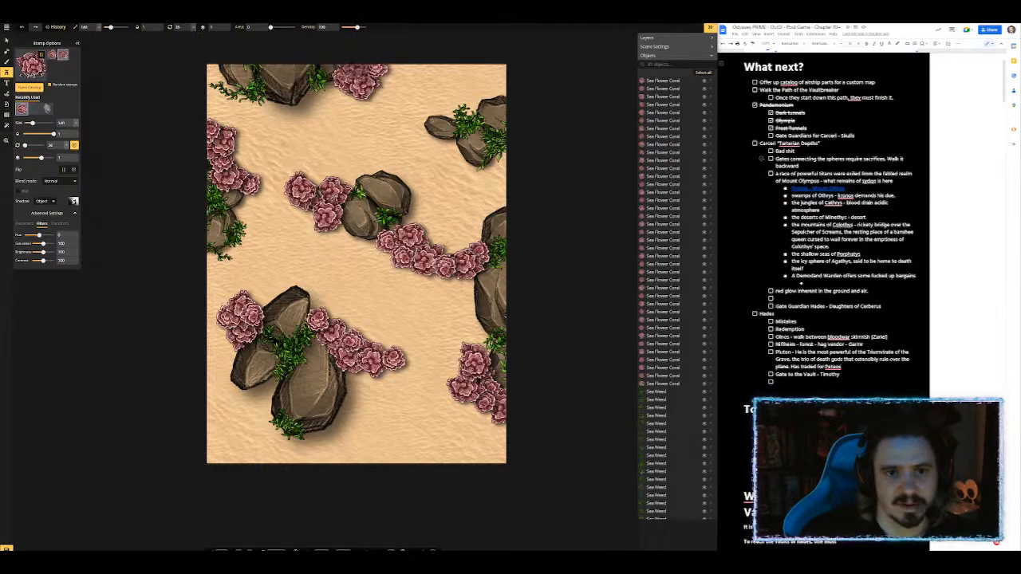
left_click(350, 83)
left_click(336, 87)
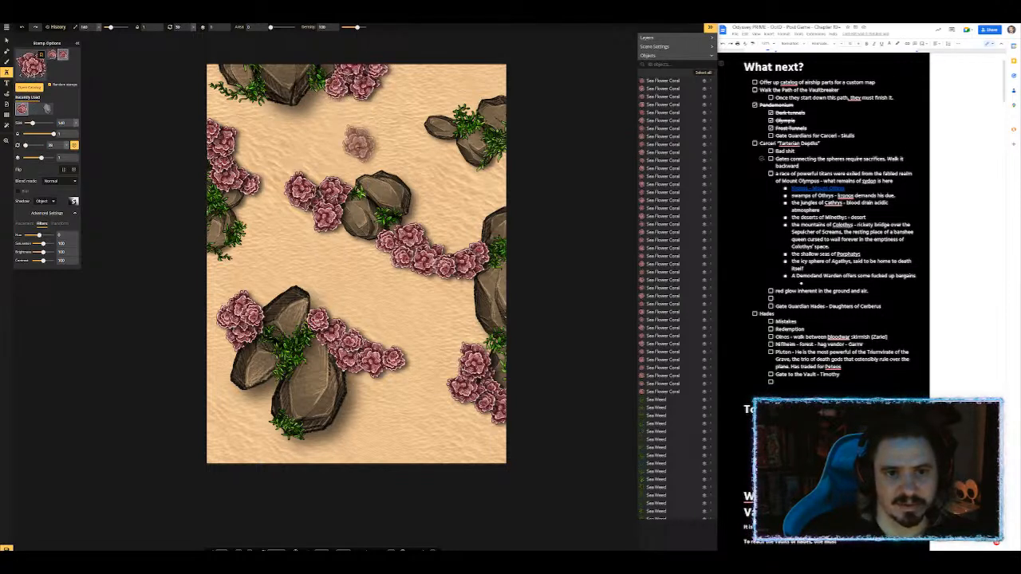
left_click(402, 73)
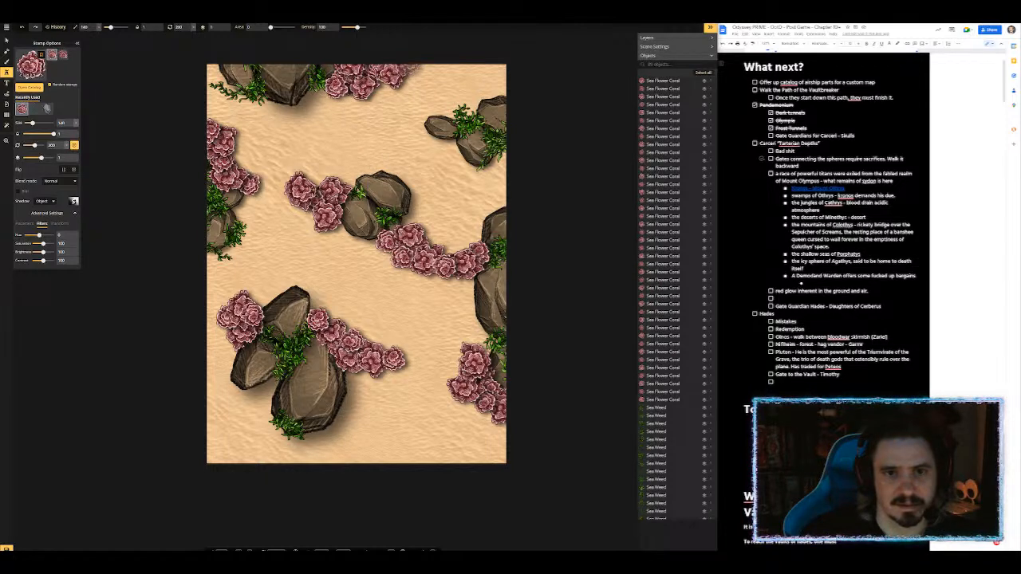
left_click(410, 73)
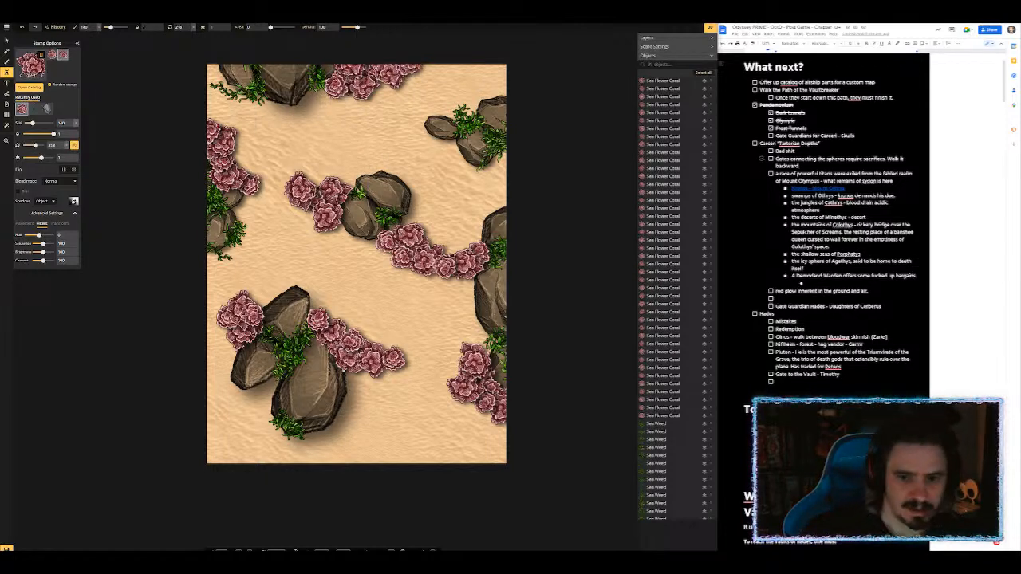
Step: Choose the Red Sea Coral stamp, shrink it, and place small accents among the pink corals and boulders at the map's center
left_click(31, 66)
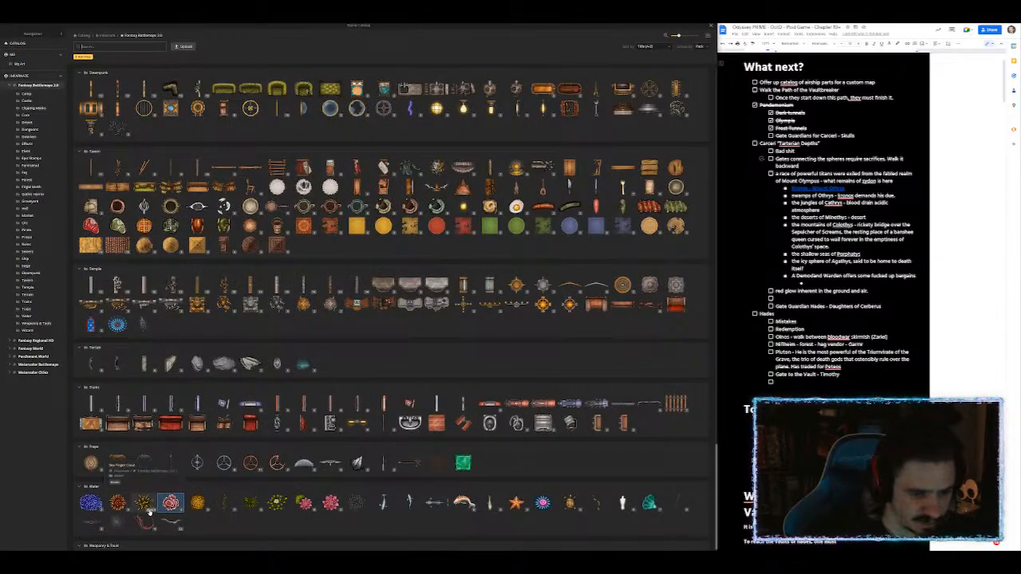
left_click(120, 505)
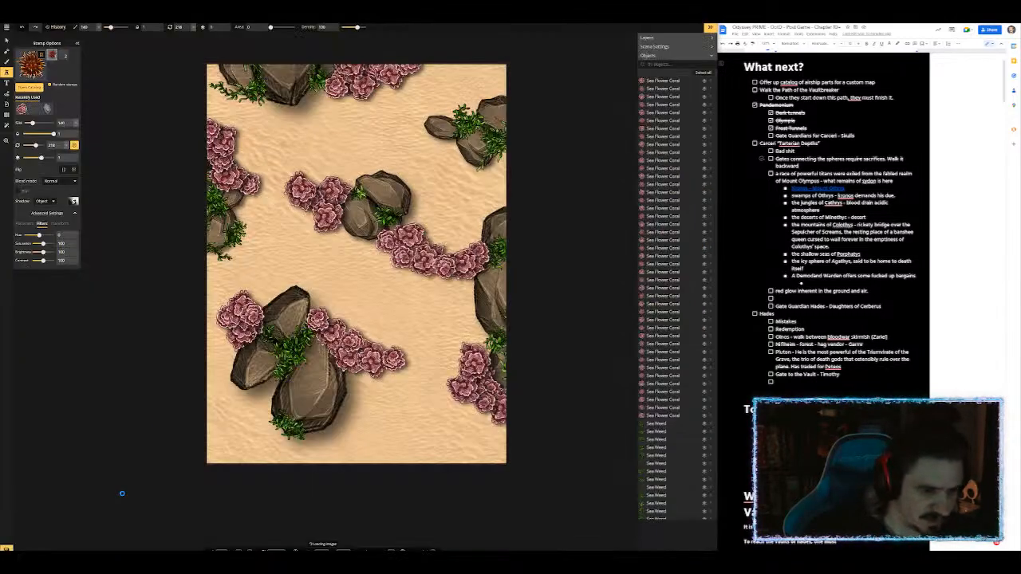
scroll(328, 219, "down", 5)
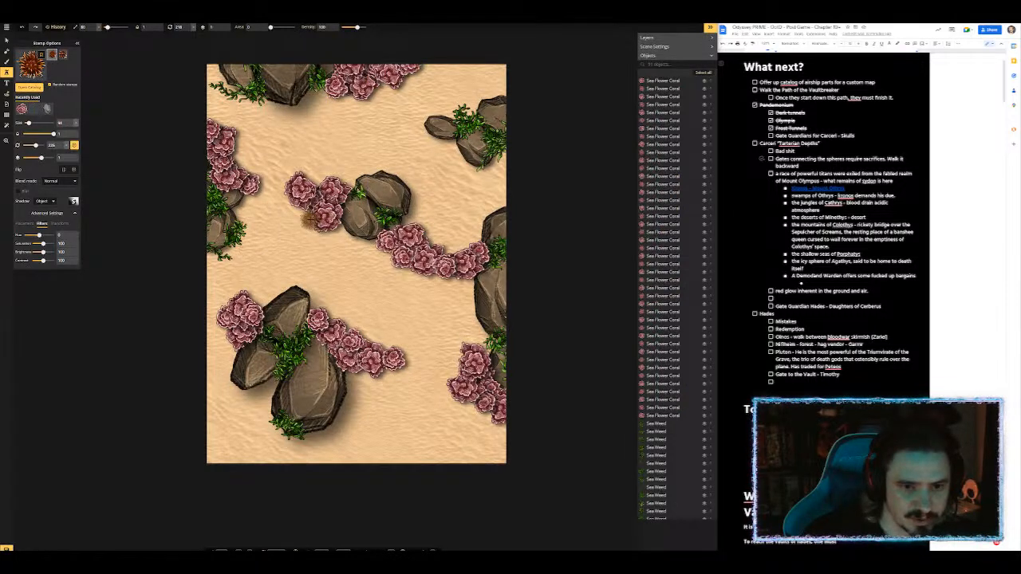
left_click(311, 214)
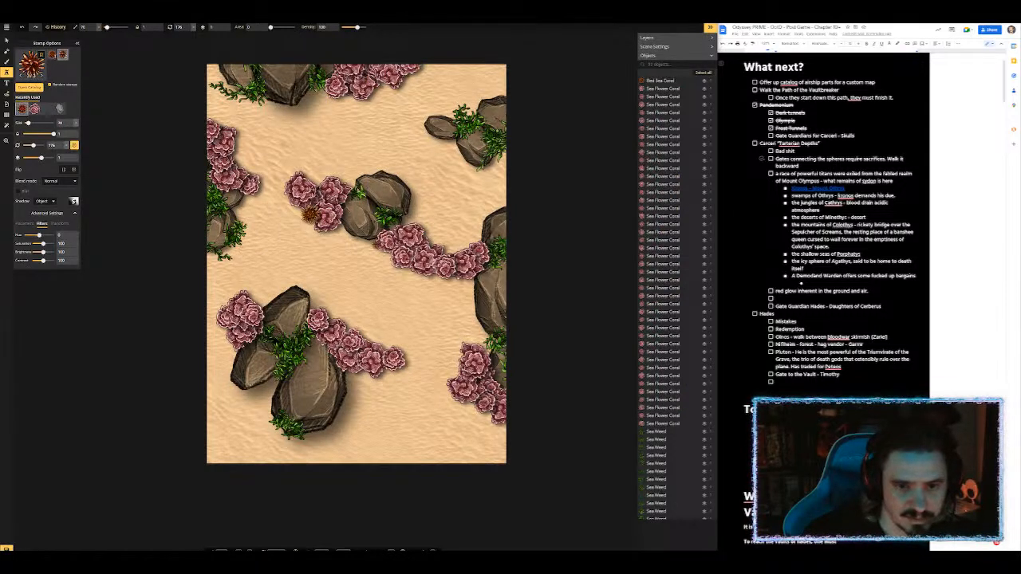
left_click(378, 240)
left_click(404, 218)
left_click(397, 235)
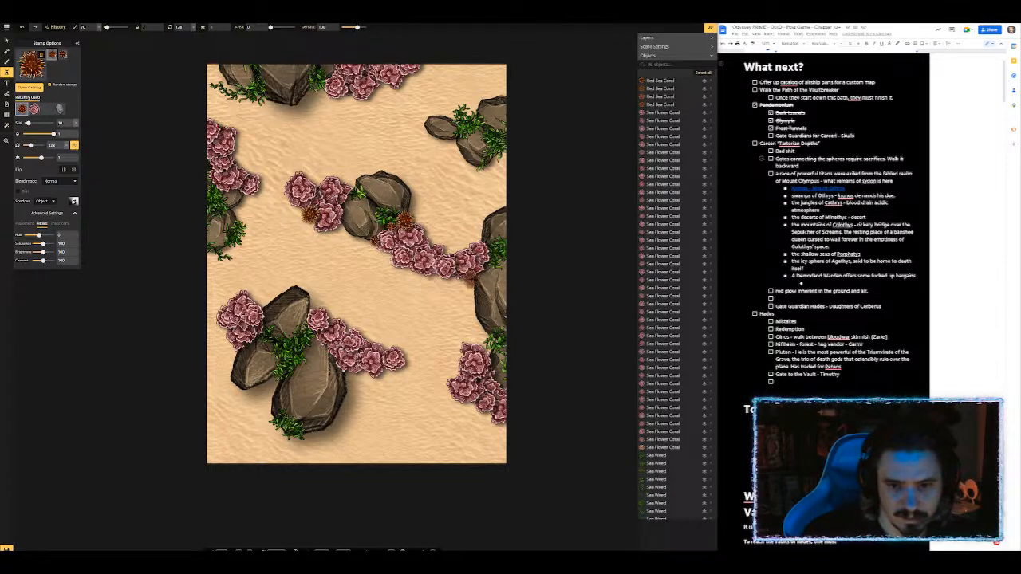
Step: Place Red Sea Coral accents at the right end of the central trail, on the left-edge corals and on the upper-edge row
left_click(415, 284)
left_click(232, 160)
left_click(338, 83)
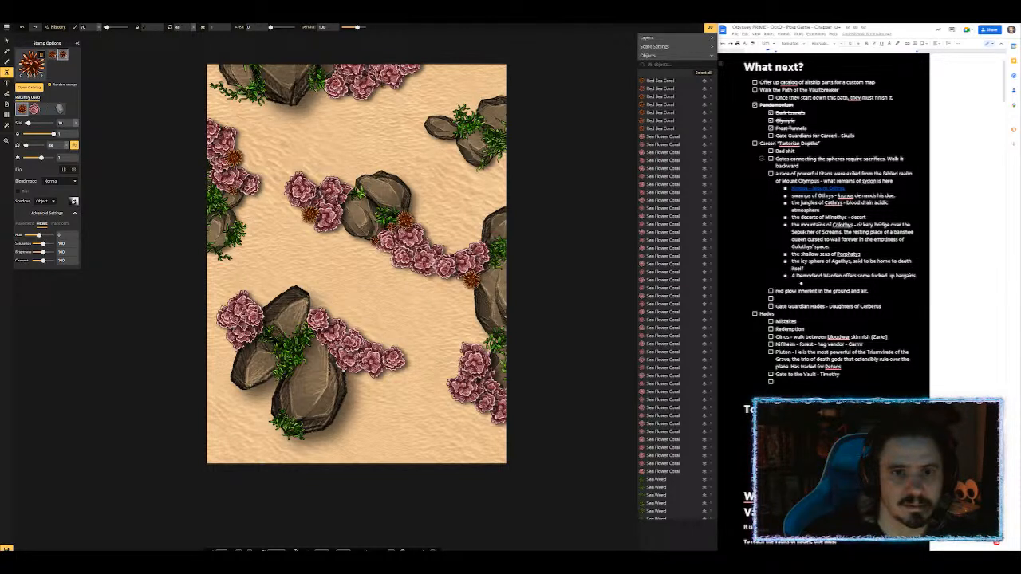
left_click(412, 82)
left_click(405, 219)
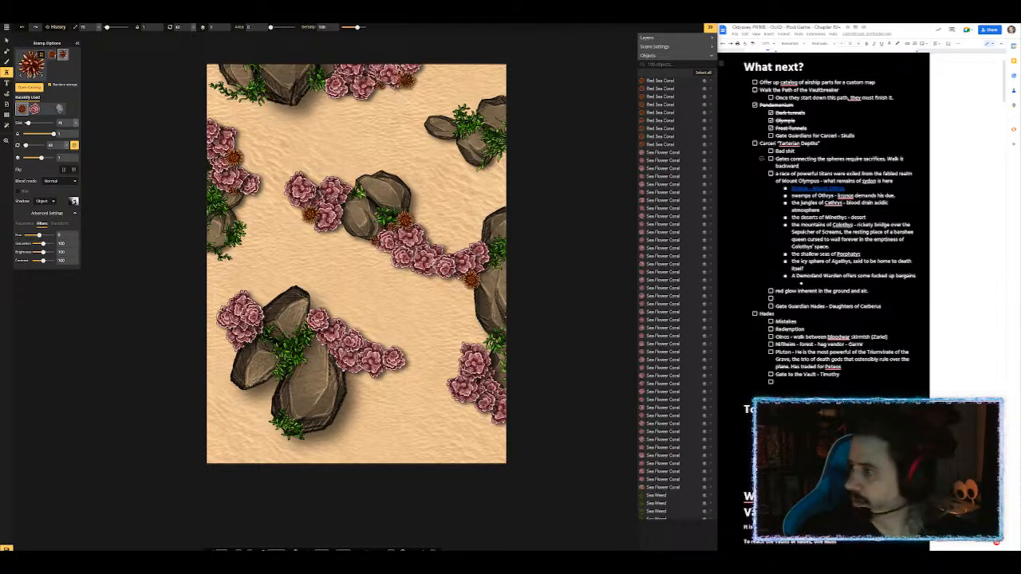
left_click(346, 89)
Step: Add Red Sea Coral accents around the pink coral group beside the lowest right-edge boulder
left_click(476, 408)
left_click(487, 416)
left_click(491, 418)
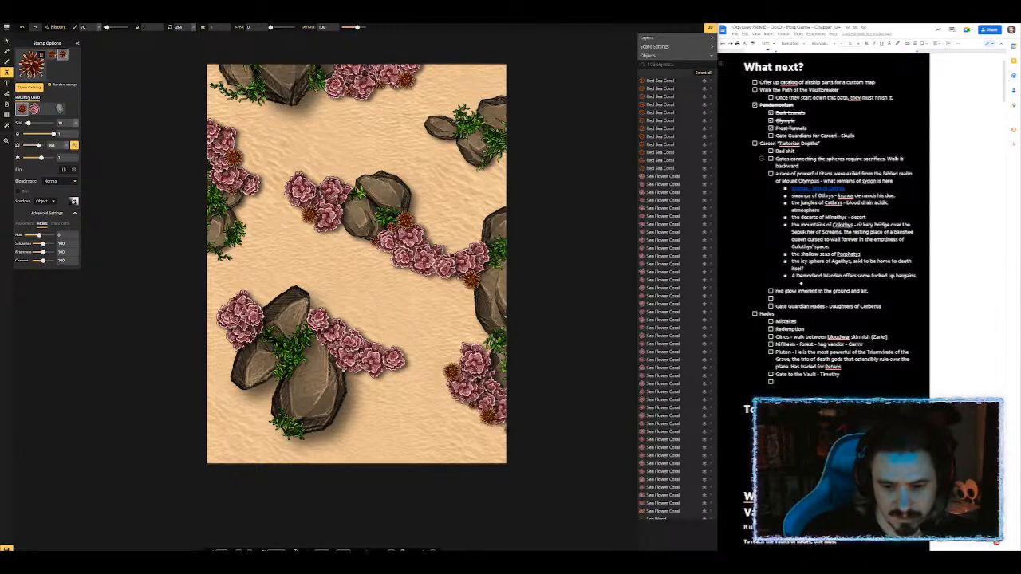
Step: Place Red Sea Coral accents around the pink corals on both sides of the lower-left boulder cluster
left_click(314, 307)
left_click(230, 345)
left_click(224, 330)
left_click(277, 329)
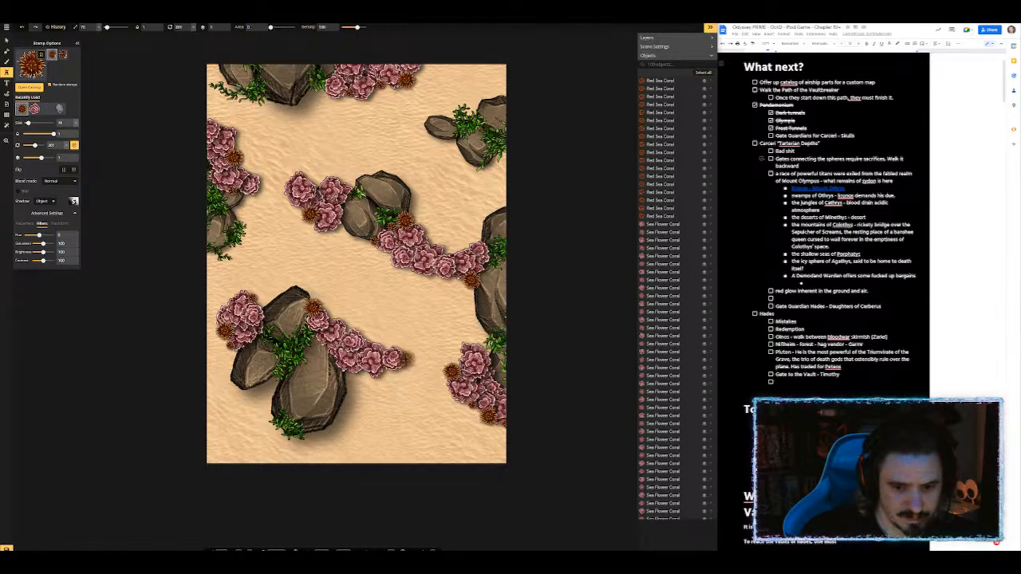
left_click(405, 359)
left_click(386, 371)
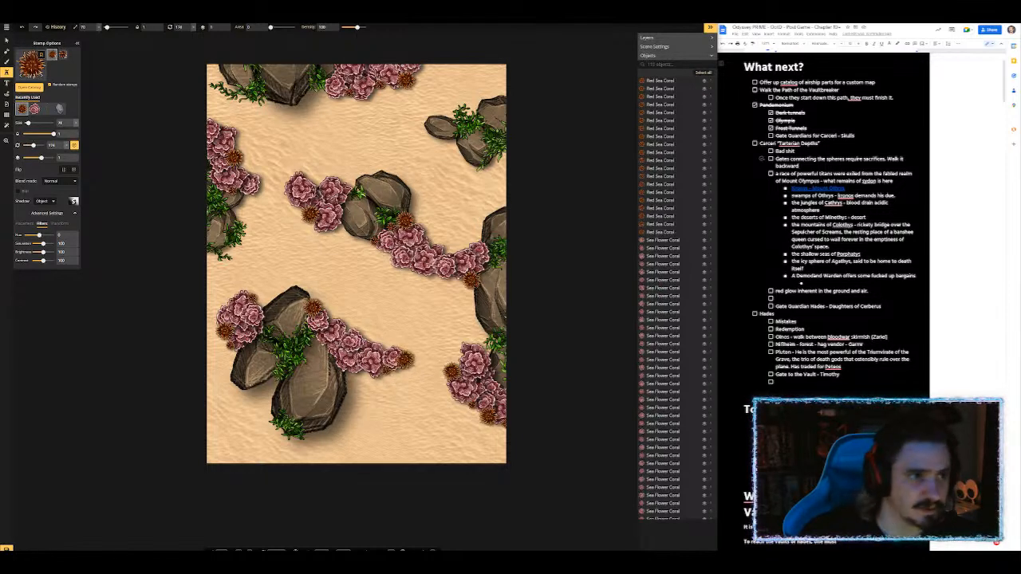
Step: Choose the Blue Sea Coral stamp, shift its hue to purple, and undo a trial placement below the central pink corals
left_click(32, 63)
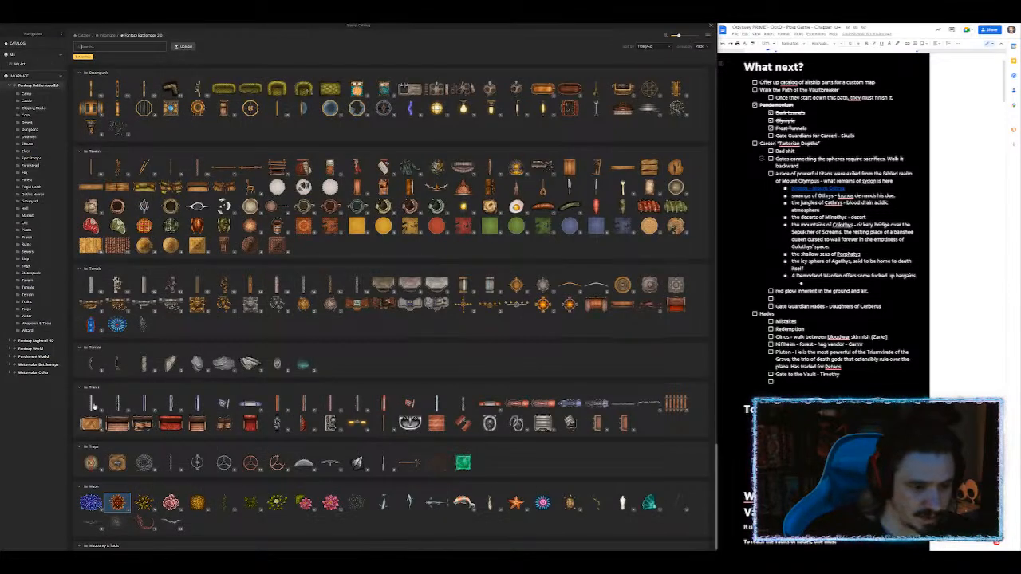
left_click(90, 502)
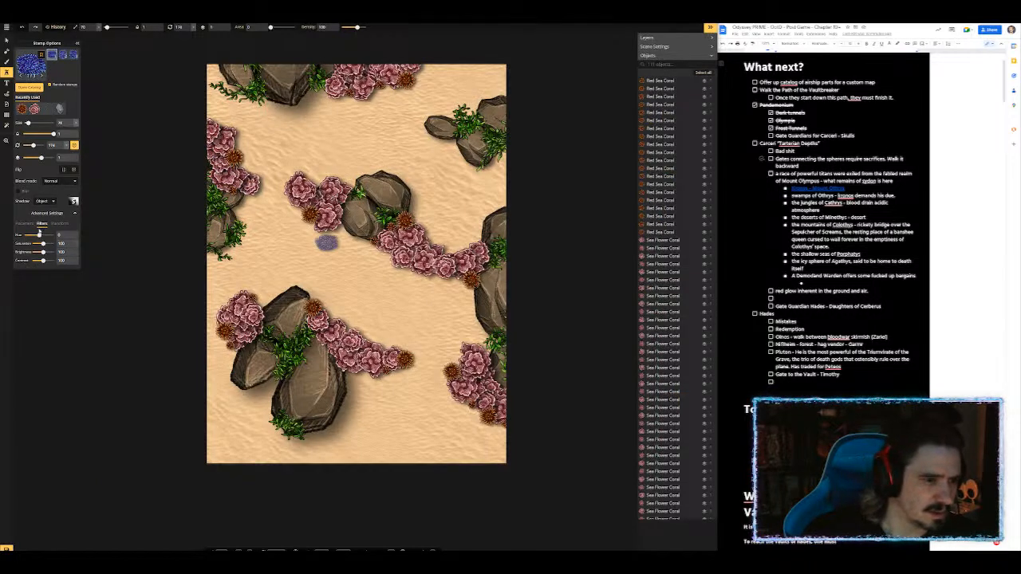
left_click(327, 243)
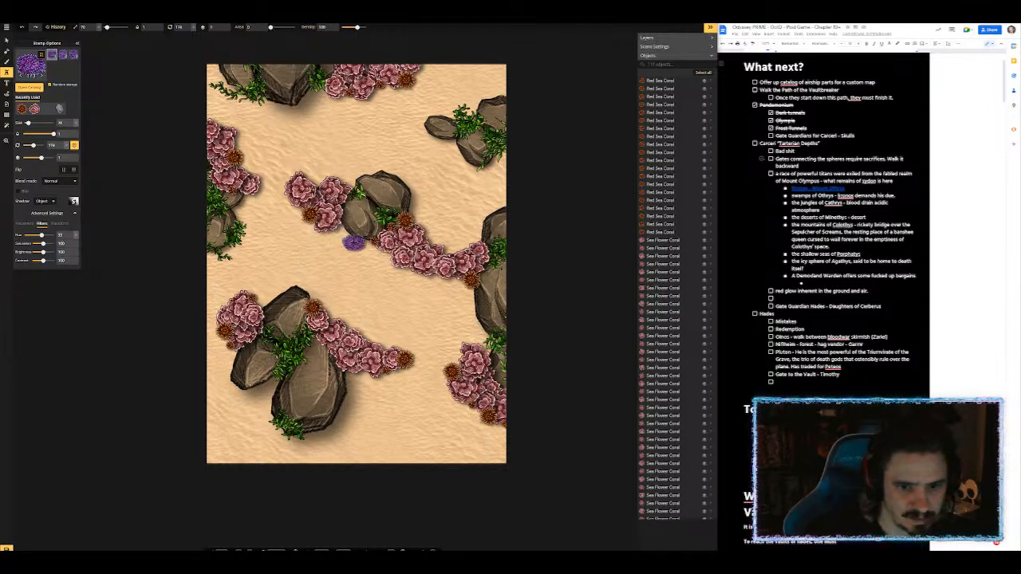
left_click(339, 232)
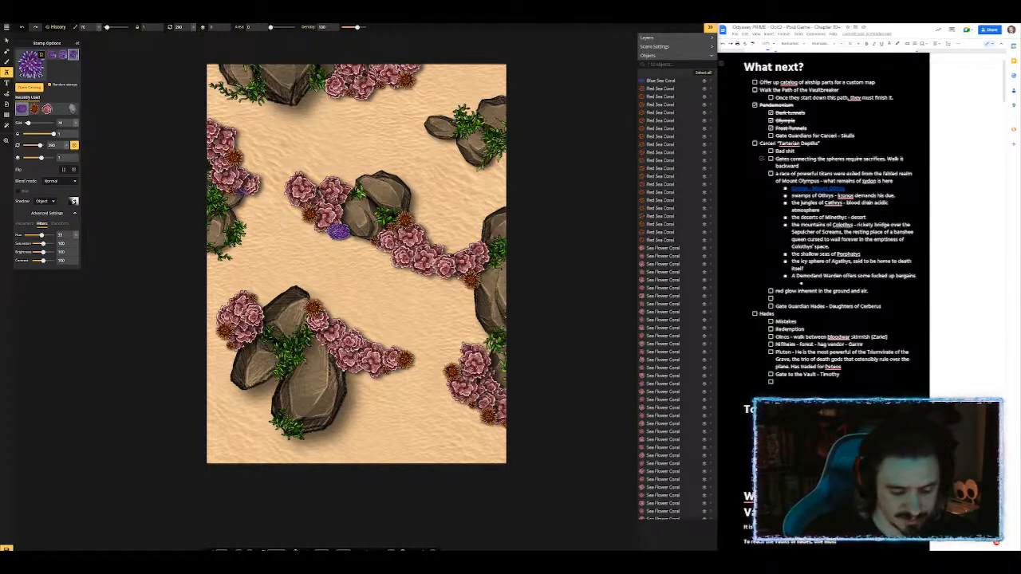
key("ctrl+z")
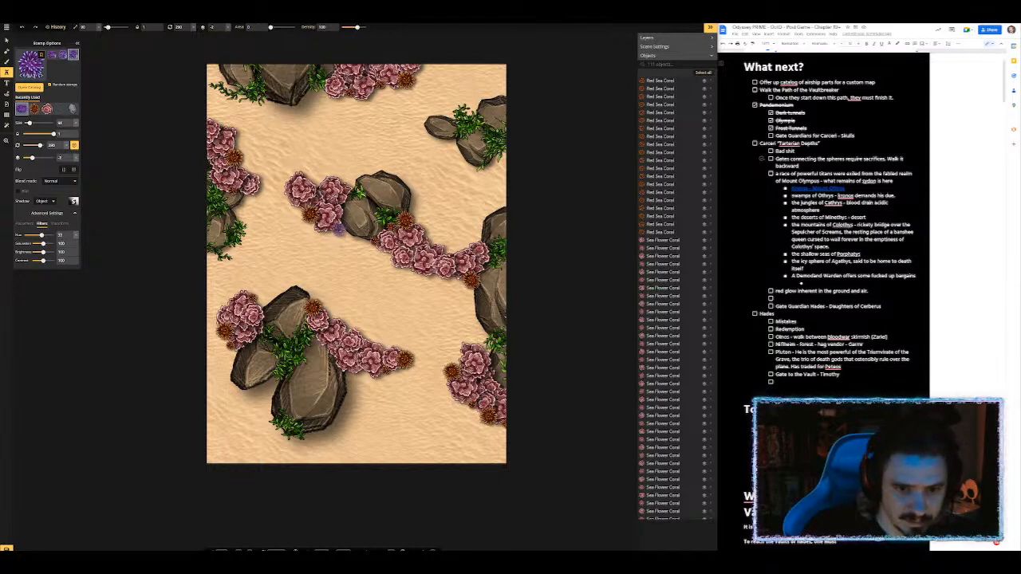
Step: Set the stamp layer to -2 and tuck purple corals behind the pink corals on both sides of the central boulders
left_click(336, 229)
left_click(303, 207)
left_click(389, 253)
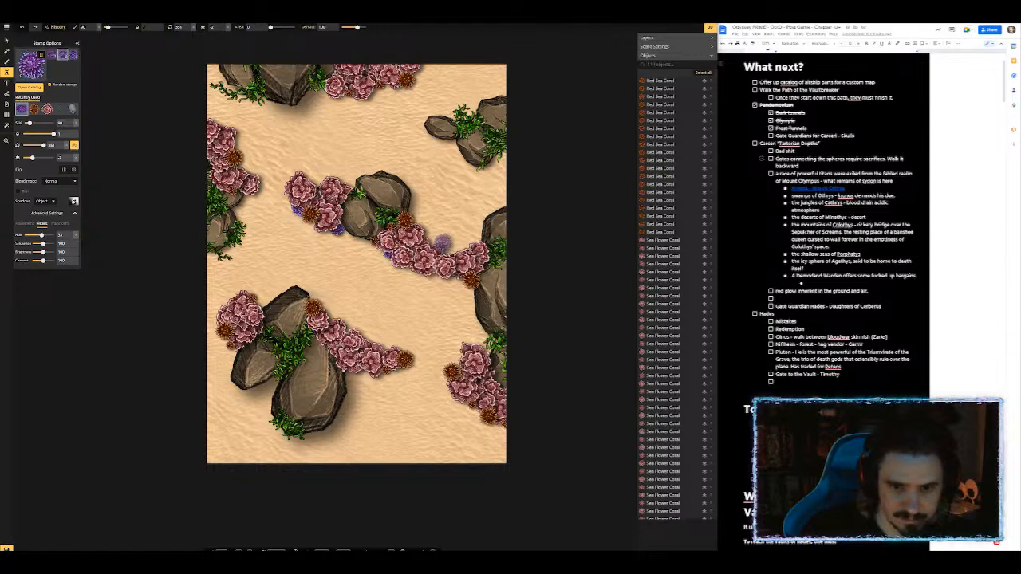
left_click(445, 257)
left_click(459, 255)
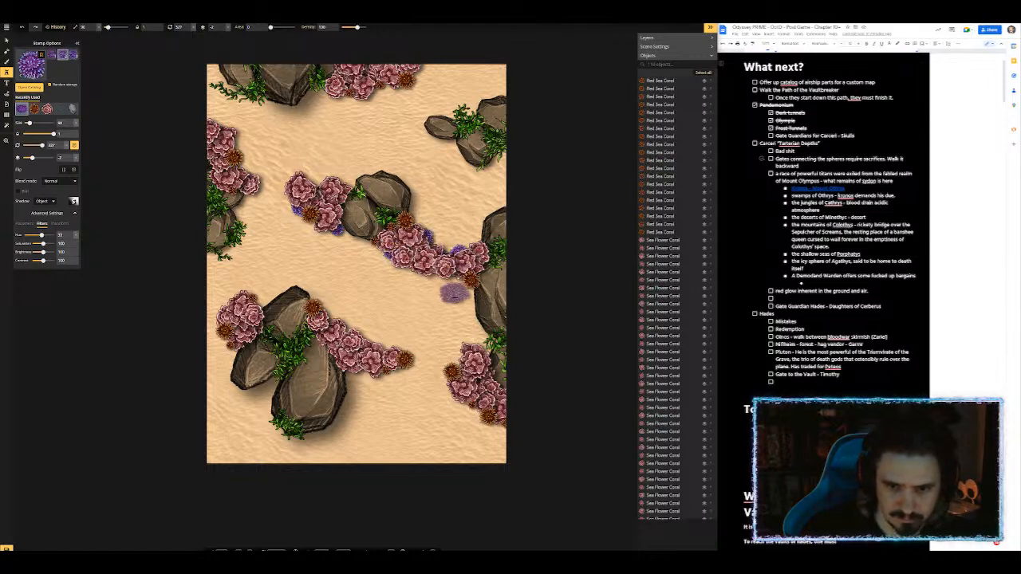
Step: Tuck purple corals behind the lowest right-edge coral group and along the pink trail right of the lower-left boulder cluster
left_click(461, 359)
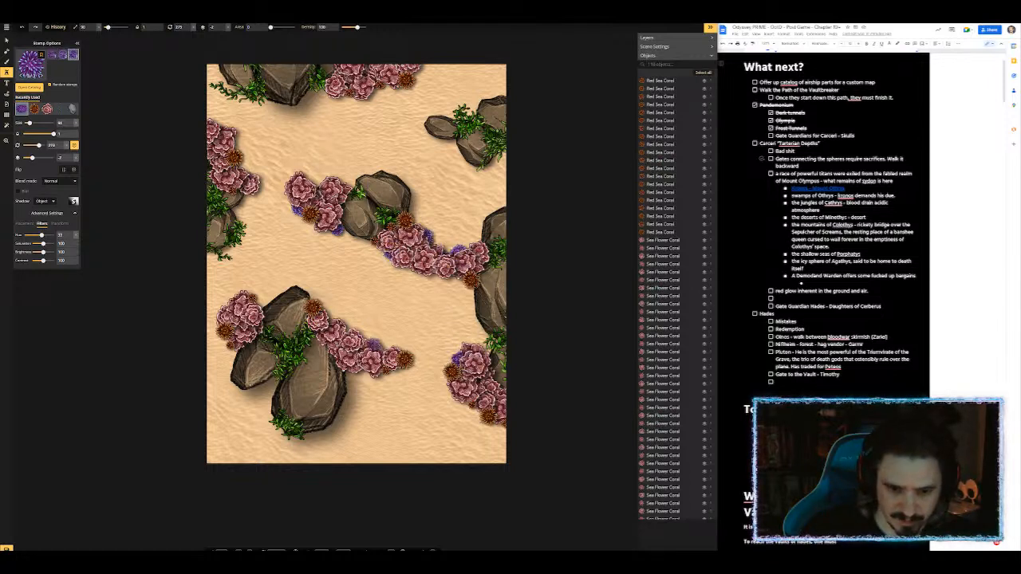
left_click(385, 350)
left_click(357, 330)
left_click(349, 325)
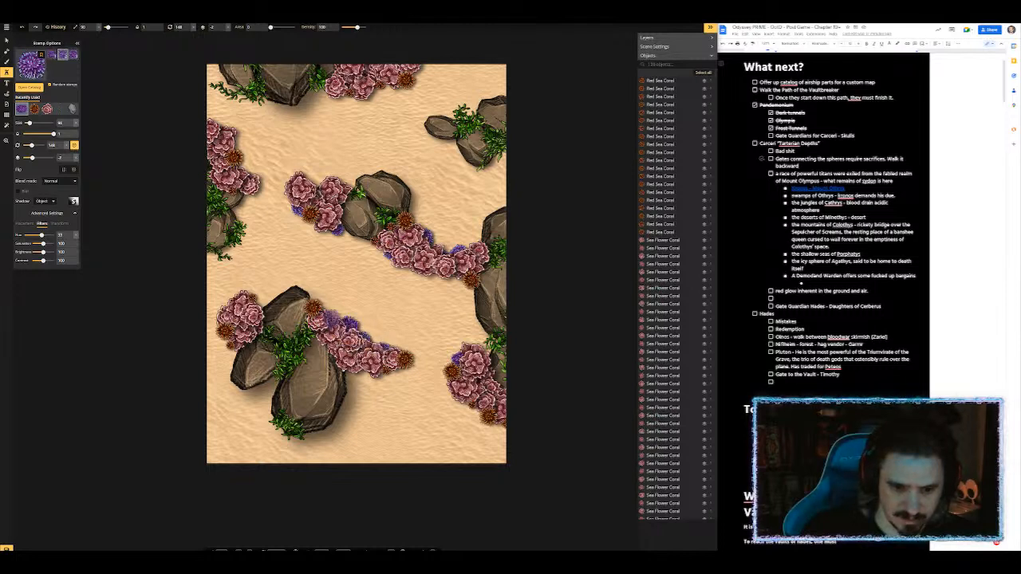
left_click(348, 329)
left_click(369, 360)
left_click(389, 370)
Step: Surround the pink coral group on the left side of the lower-left boulder cluster with purple corals
left_click(252, 304)
left_click(231, 306)
left_click(230, 309)
left_click(225, 335)
left_click(250, 309)
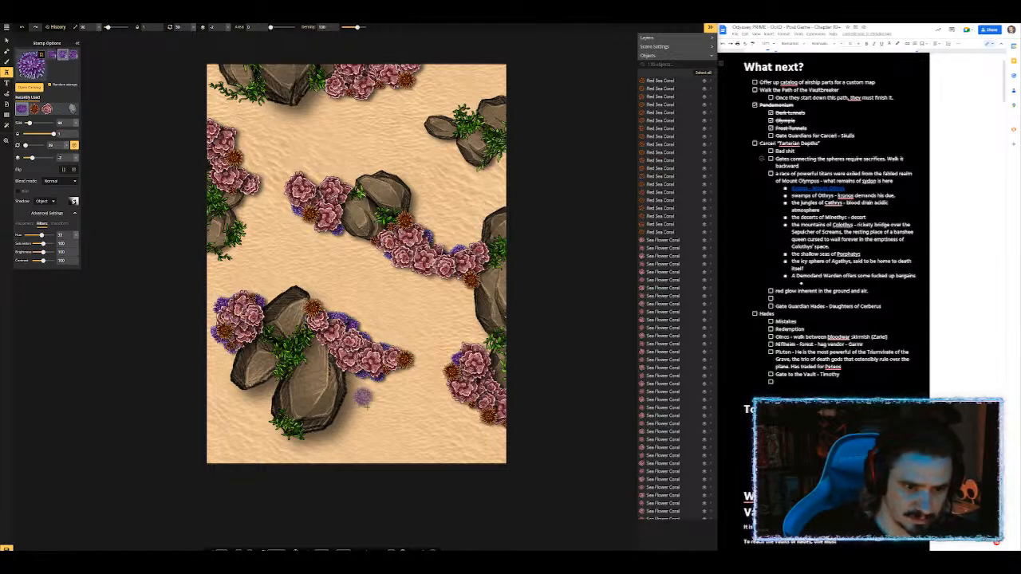
Step: Place purple corals behind the pink corals running up the left-edge boulders
left_click(272, 281)
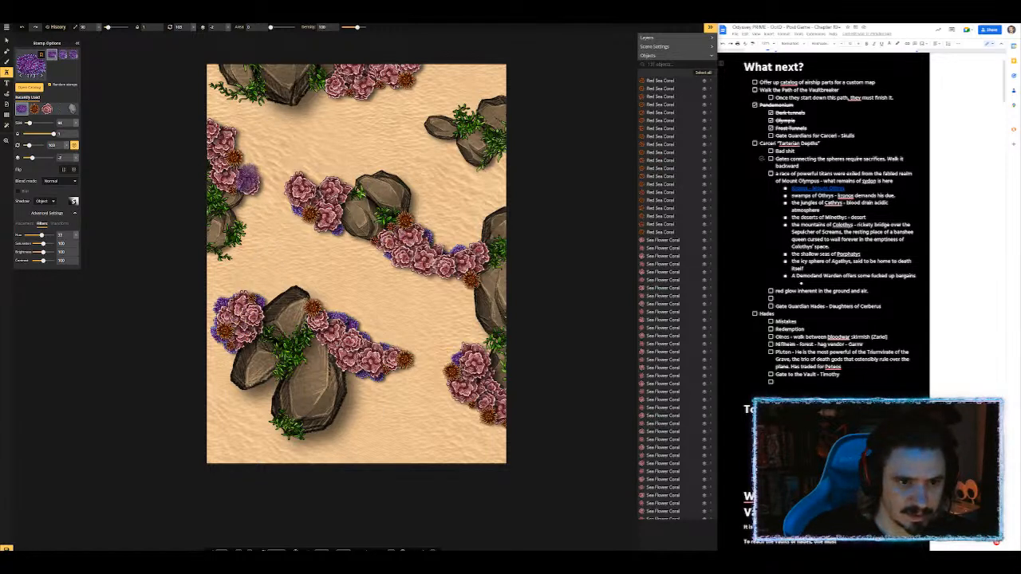
left_click(241, 165)
left_click(232, 139)
left_click(217, 132)
left_click(214, 121)
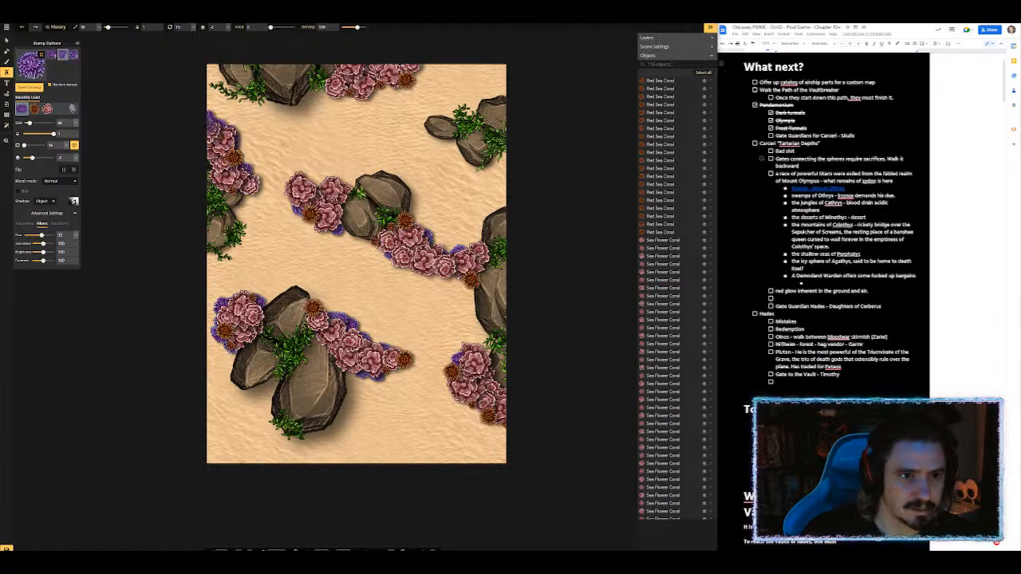
Step: Line the underside and right end of the upper-edge pink coral row with purple corals
left_click(356, 90)
left_click(380, 93)
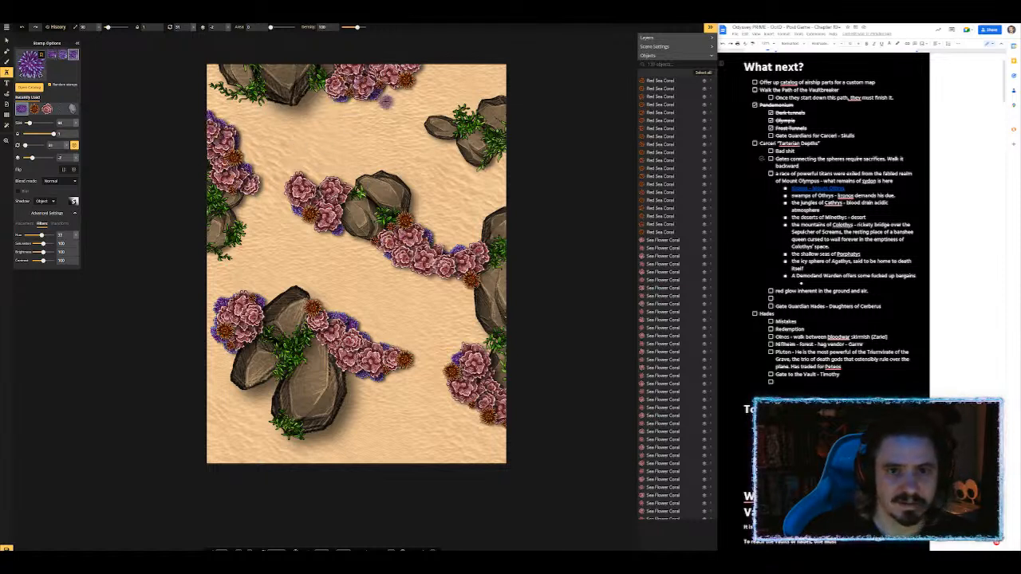
left_click(413, 78)
left_click(417, 72)
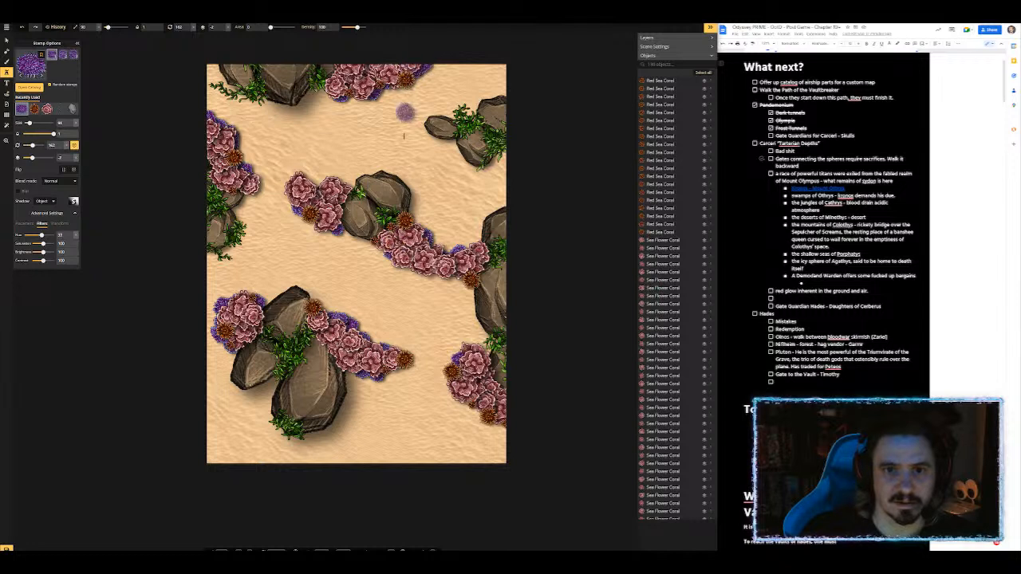
Step: Add more purple corals behind the pink trail between the central boulders and the right-edge boulders
left_click(488, 316)
left_click(473, 242)
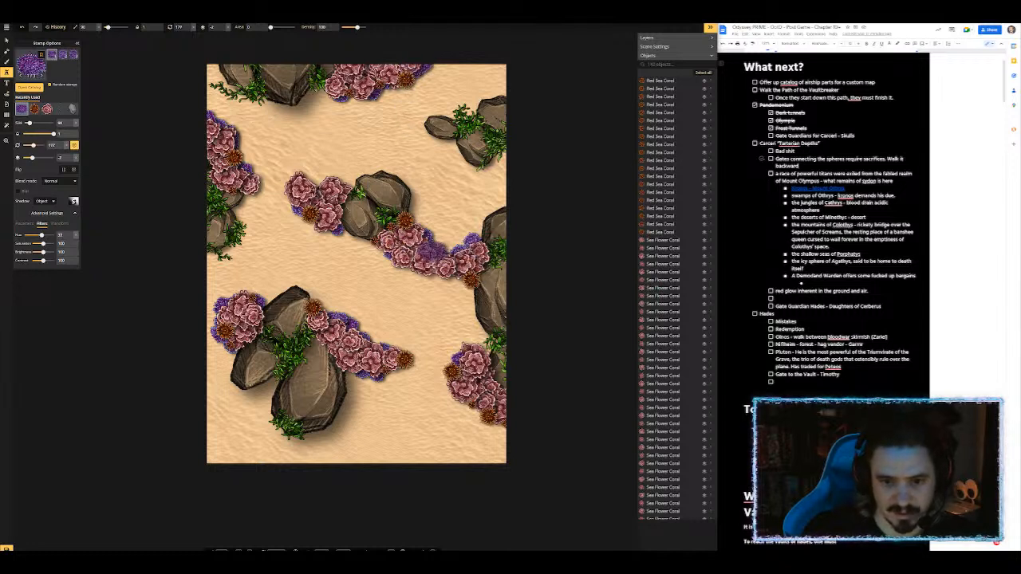
left_click(435, 275)
left_click(413, 265)
left_click(404, 260)
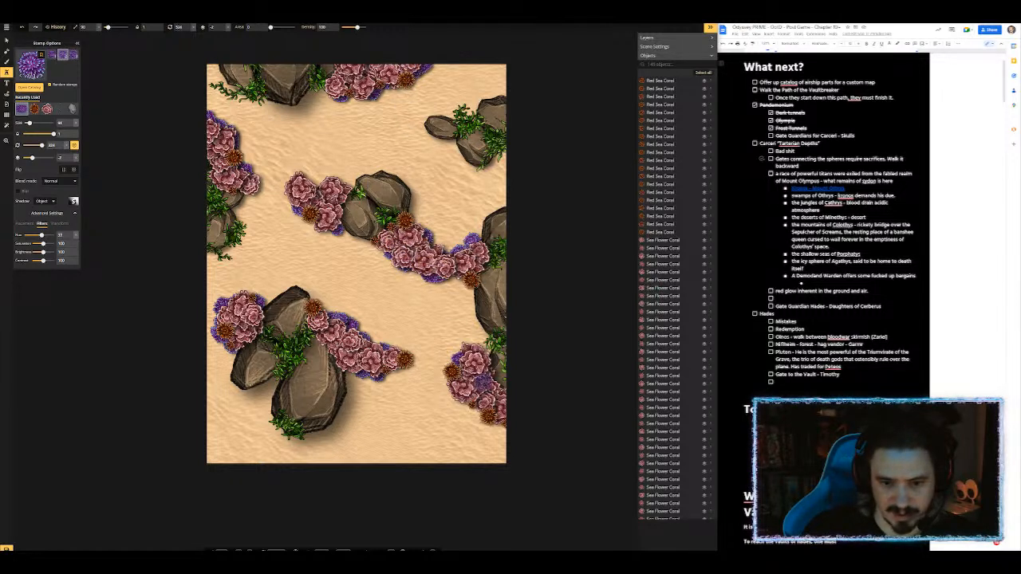
Step: Tuck purple corals behind the lower side of the pink coral group beside the lowest right-edge boulder
left_click(466, 400)
left_click(480, 410)
left_click(496, 421)
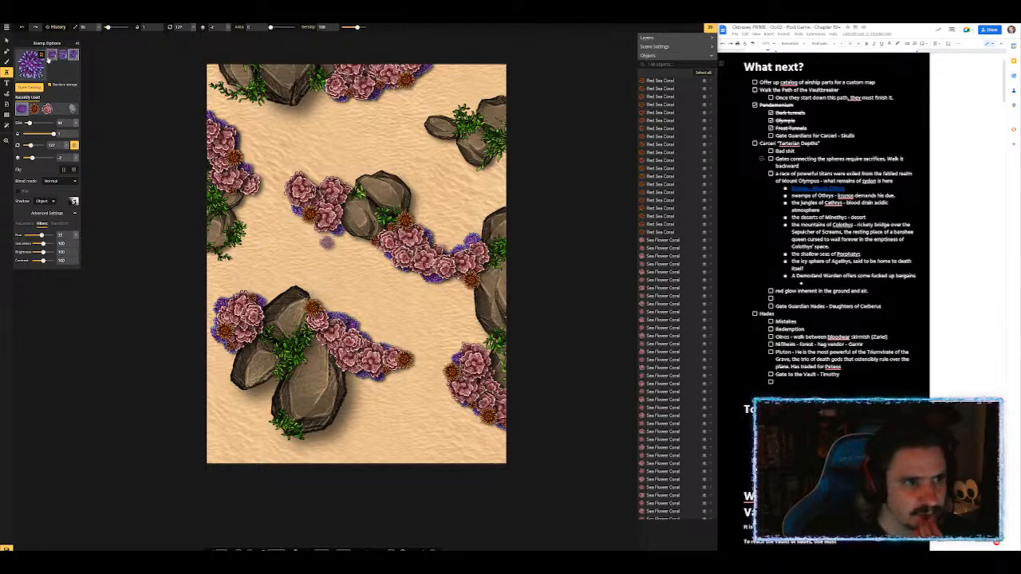
Step: Place starfish stamps on the central, upper-edge, left-edge and right-edge boulders
left_click(31, 62)
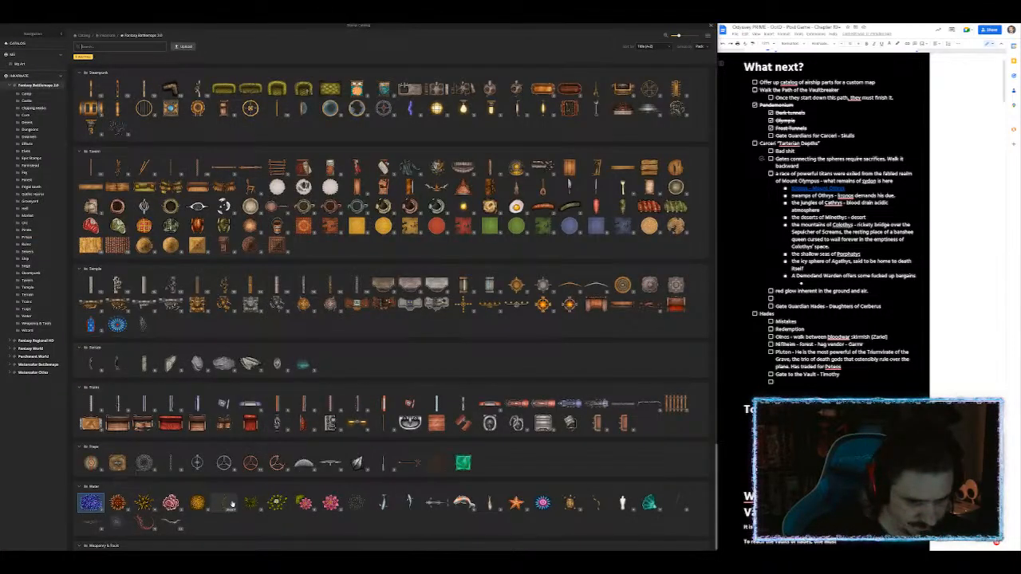
left_click(516, 502)
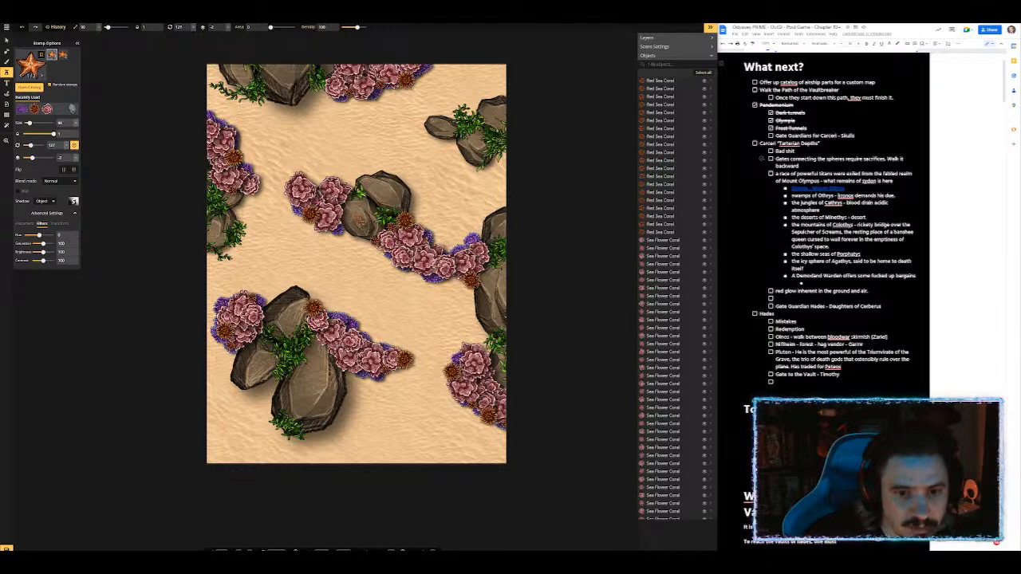
left_click(360, 221)
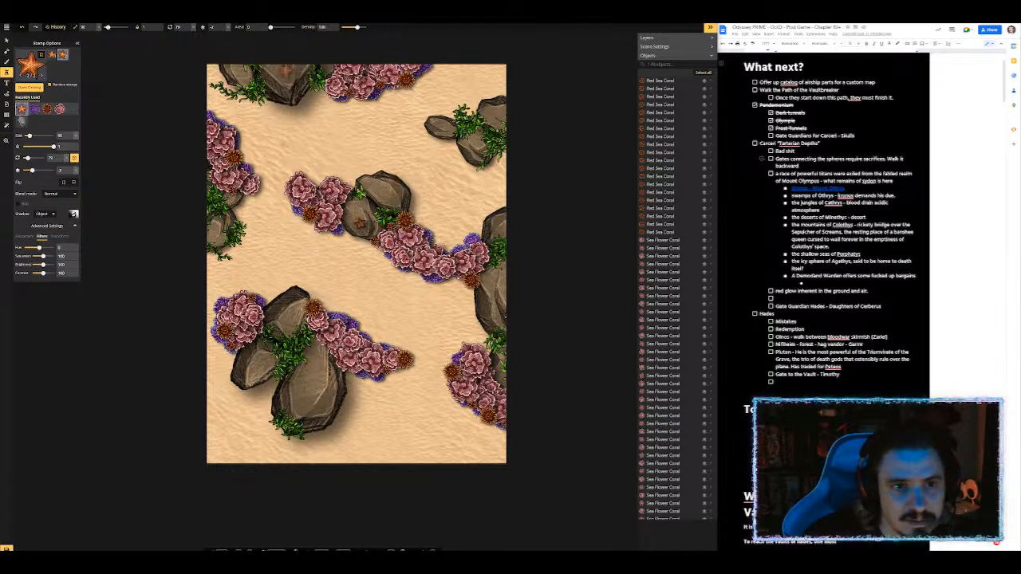
left_click(285, 76)
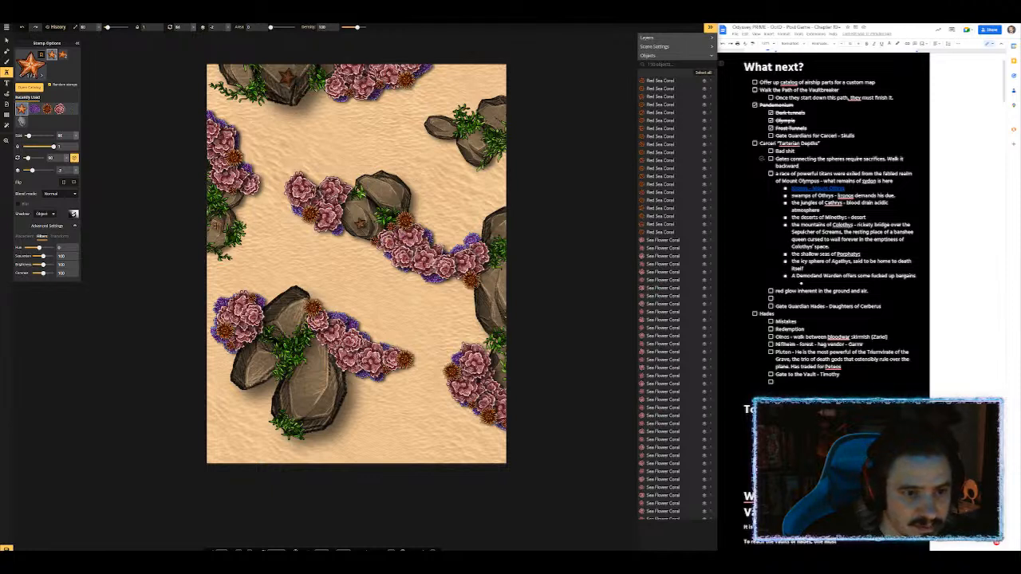
left_click(216, 226)
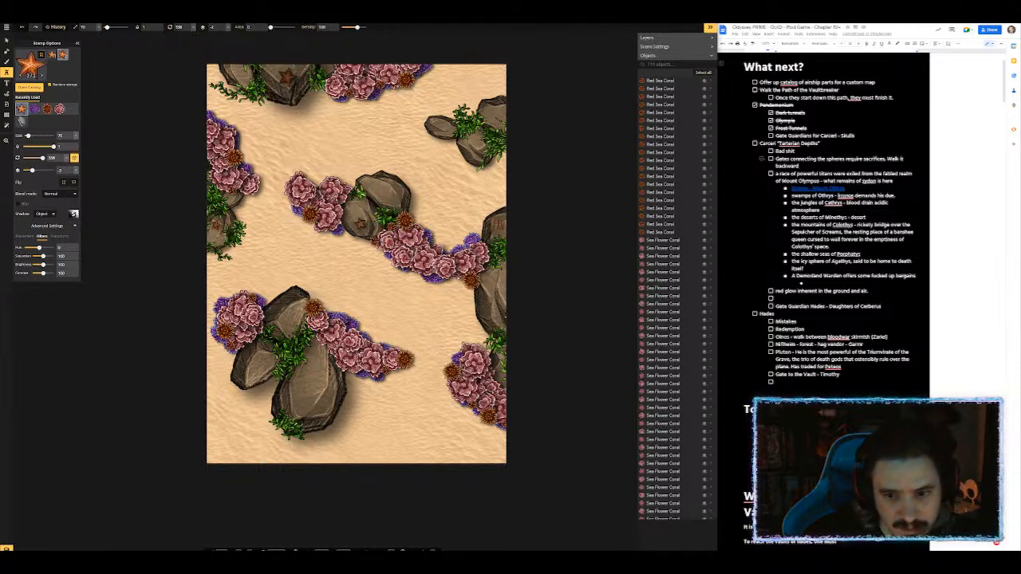
left_click(276, 338)
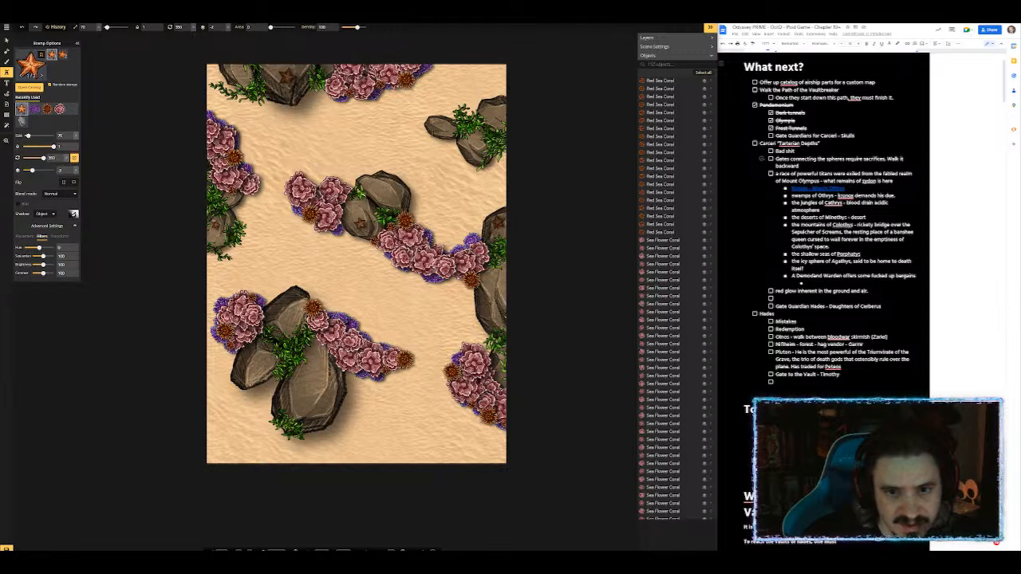
left_click(485, 158)
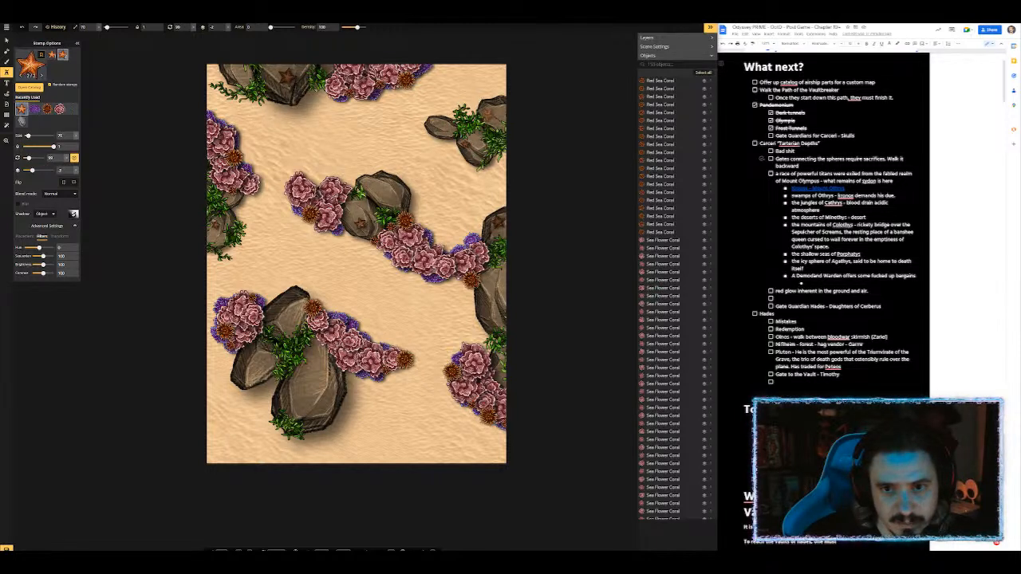
Step: Add starfish to the largest and the leftmost boulders of the lower-left cluster
left_click(325, 407)
left_click(247, 359)
left_click(244, 365)
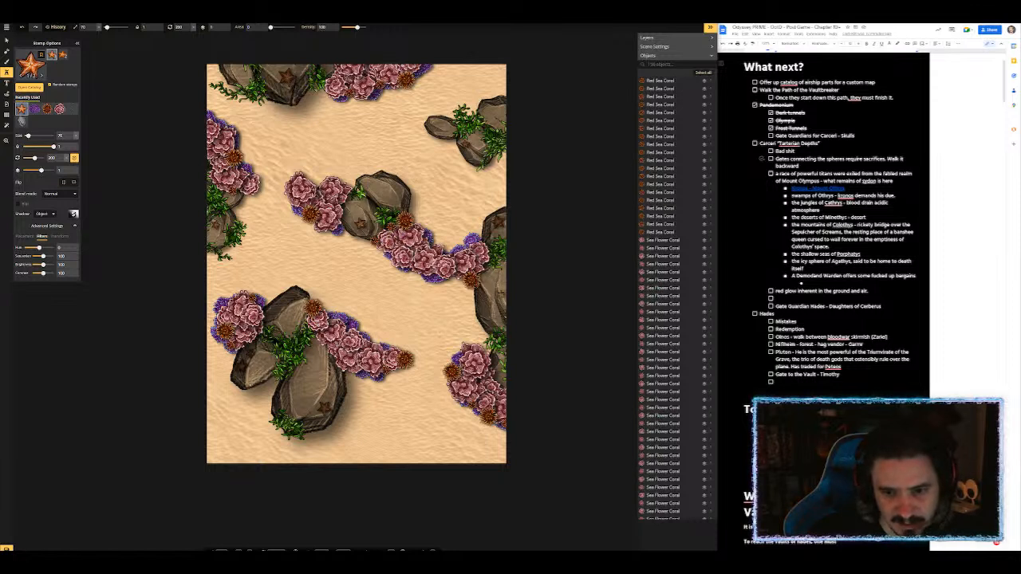
Step: Place brighter starfish on layer 1 on the central boulder, the right-edge boulder and the largest lower-left boulder
left_click(500, 293)
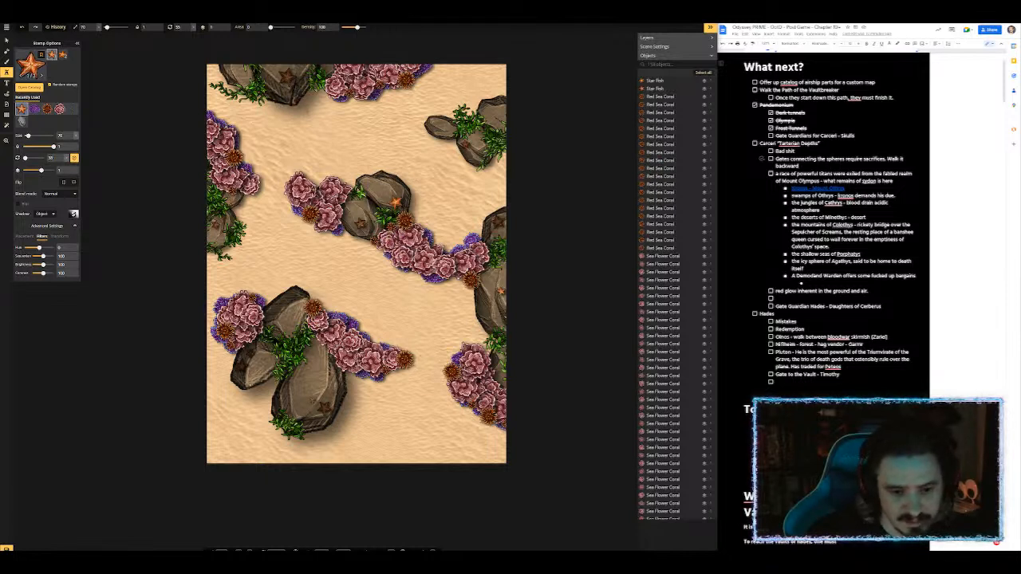
left_click(314, 413)
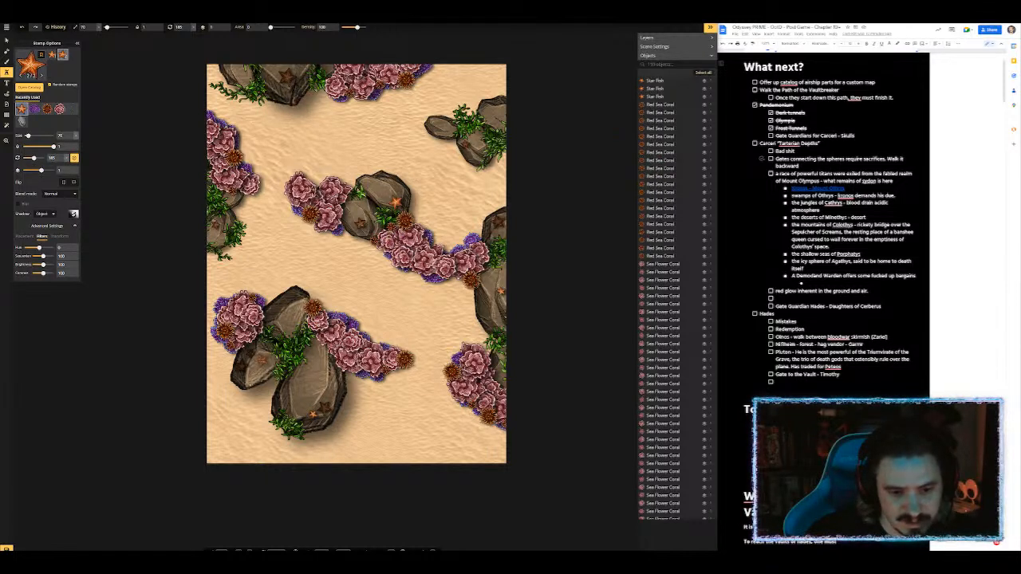
left_click(327, 243)
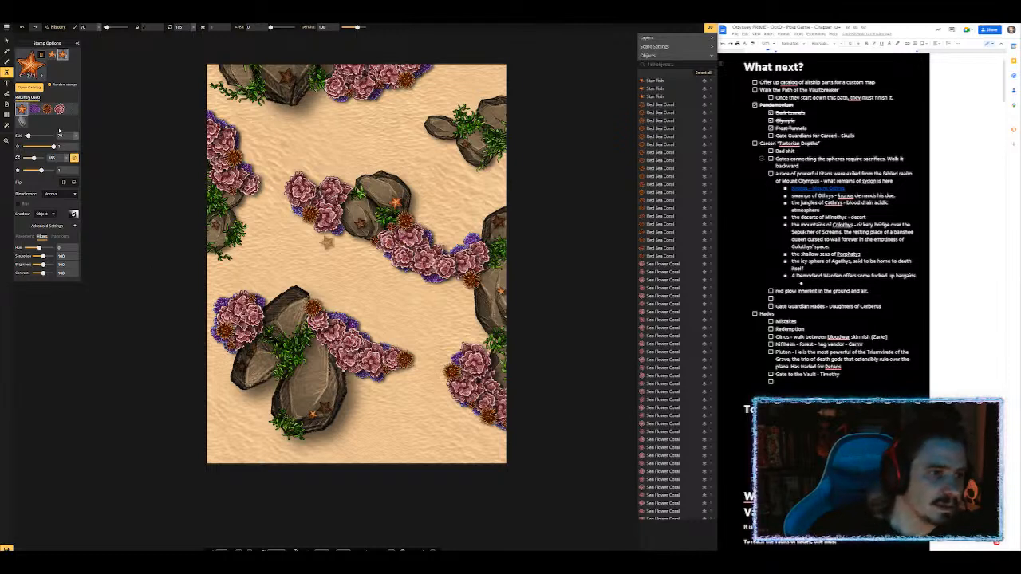
Step: Place many tiny shells on the right-edge boulder using the spiral variant of the Sea Shells stamp
left_click(31, 66)
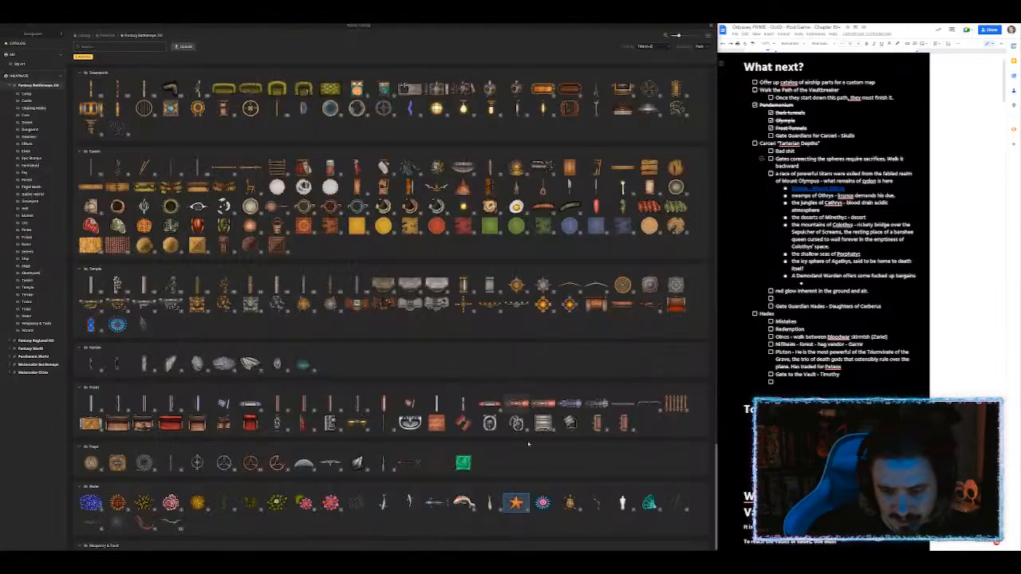
left_click(650, 503)
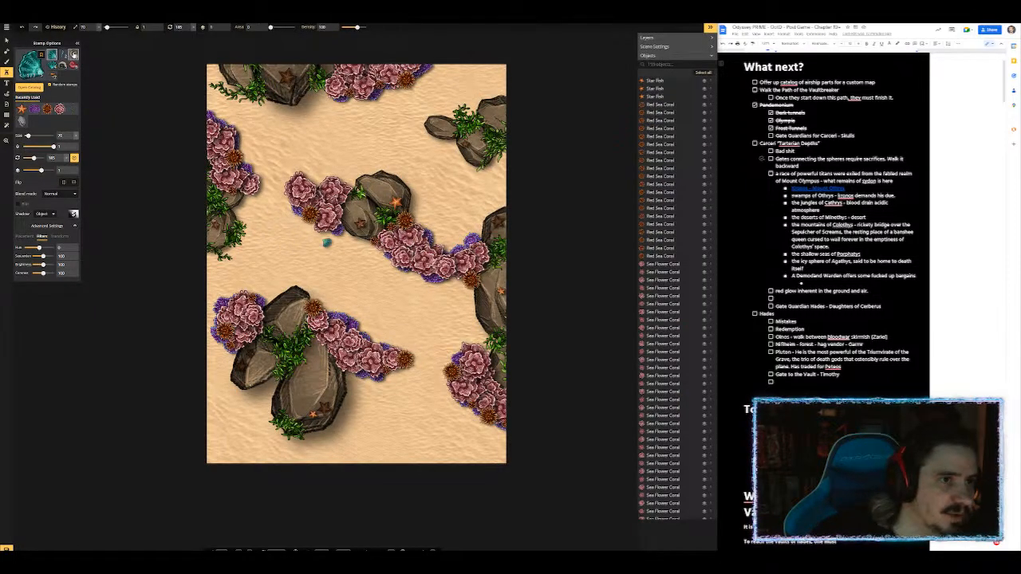
left_click(73, 54)
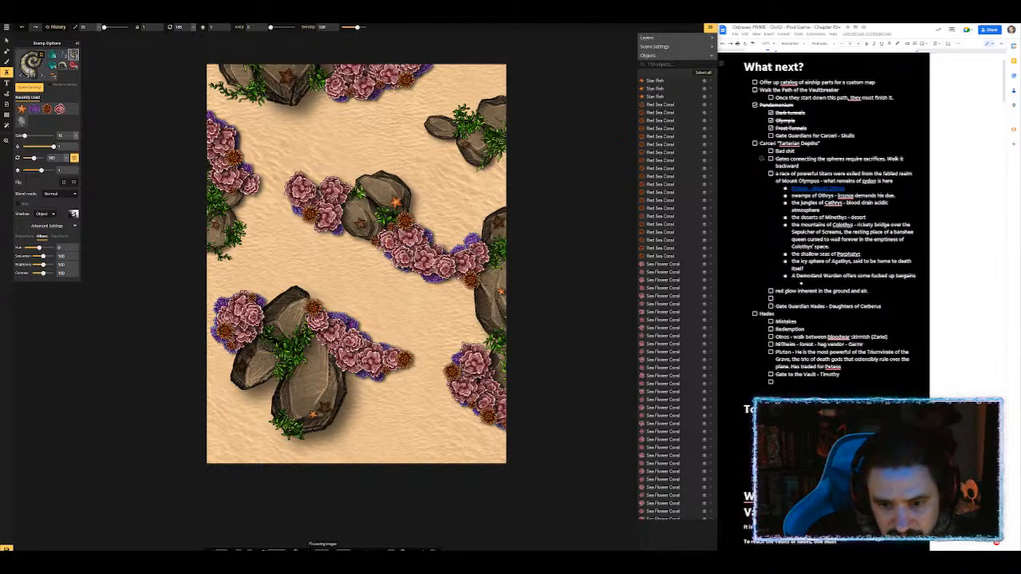
left_click(492, 285)
left_click(491, 284)
left_click(492, 285)
left_click(491, 285)
left_click(491, 284)
left_click(491, 284)
left_click(491, 284)
left_click(491, 284)
left_click(491, 284)
left_click(491, 284)
left_click(492, 284)
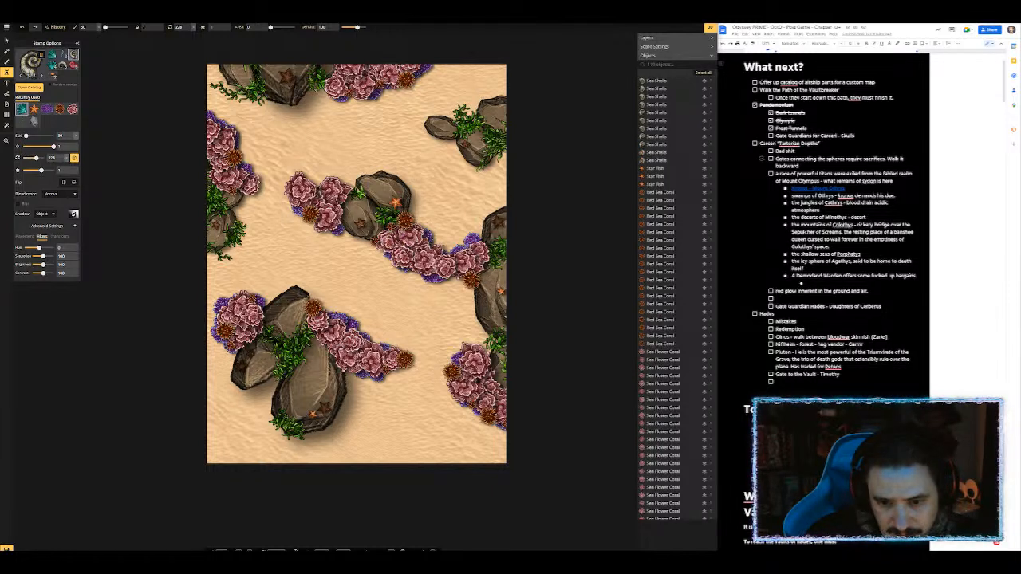
left_click(491, 283)
left_click(491, 284)
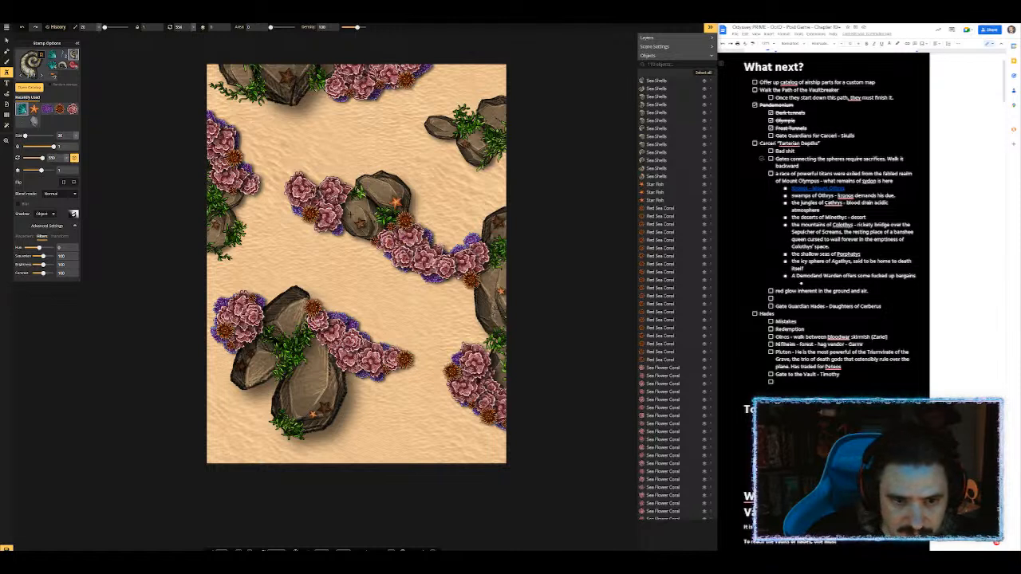
left_click(491, 283)
left_click(491, 283)
left_click(491, 284)
left_click(492, 284)
left_click(492, 284)
left_click(491, 284)
left_click(491, 284)
left_click(491, 284)
left_click(491, 284)
left_click(492, 284)
left_click(492, 284)
left_click(491, 284)
left_click(491, 284)
left_click_drag(383, 160, 351, 255)
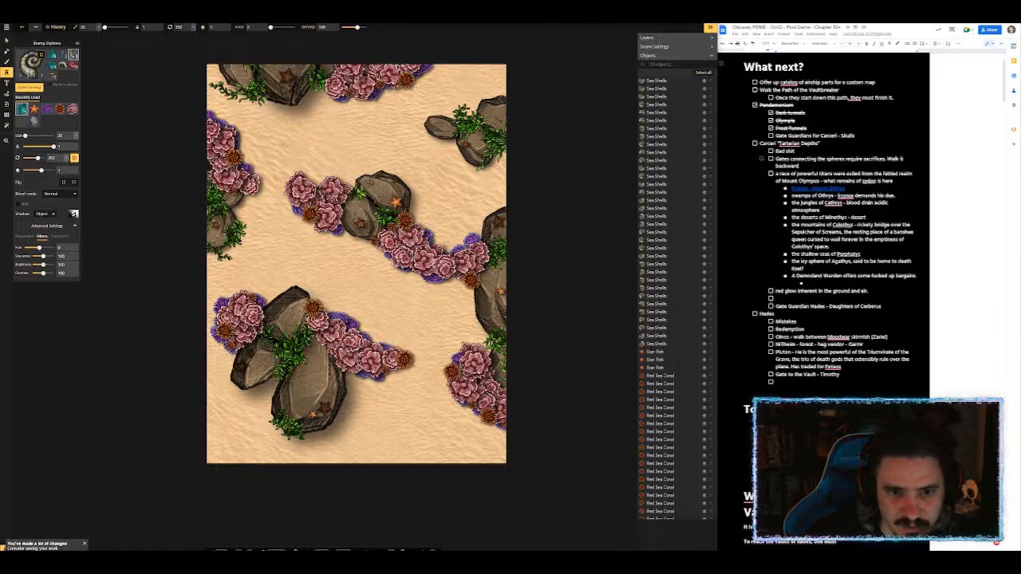
key("ctrl+z")
key("ctrl+z")
key("ctrl+z")
key("ctrl+z")
key("ctrl+z")
key("ctrl+z")
key("ctrl+z")
key("ctrl+z")
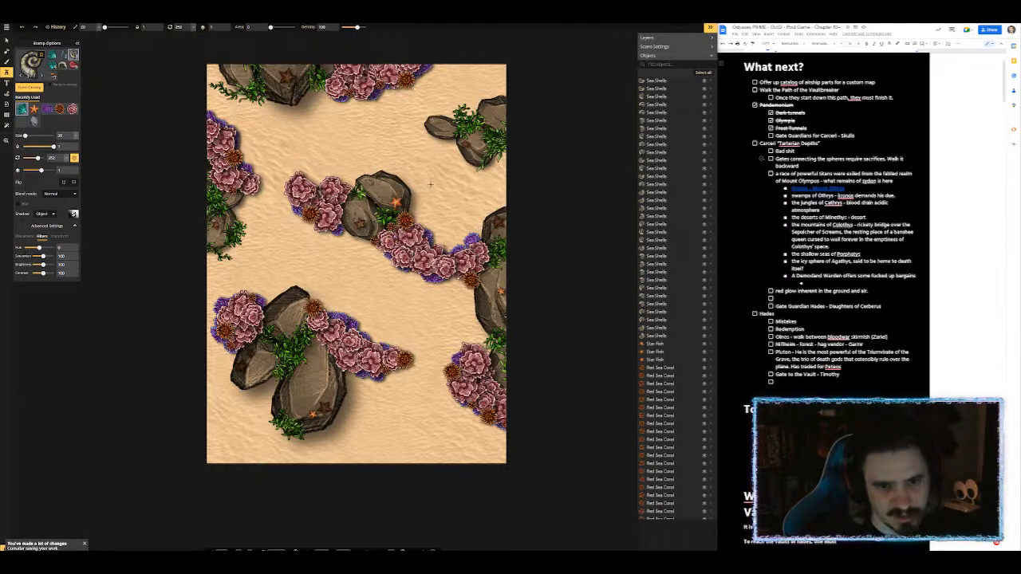
Step: Place tiny spiral shells on the central boulders and on the upper and largest boulders of the lower-left cluster
left_click(370, 182)
left_click_drag(370, 182, 359, 215)
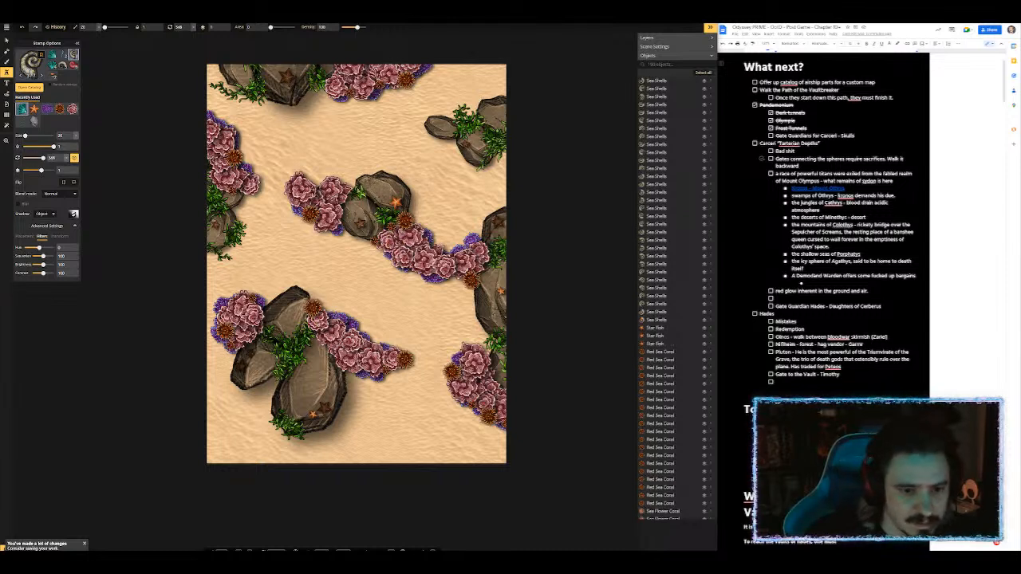
left_click(361, 214)
left_click(298, 309)
left_click(297, 312)
left_click(306, 386)
left_click(307, 388)
left_click(307, 404)
Step: Add tiny spiral shells below the right end of the lower pink coral trail and on the leftmost and left-edge boulders
left_click(403, 384)
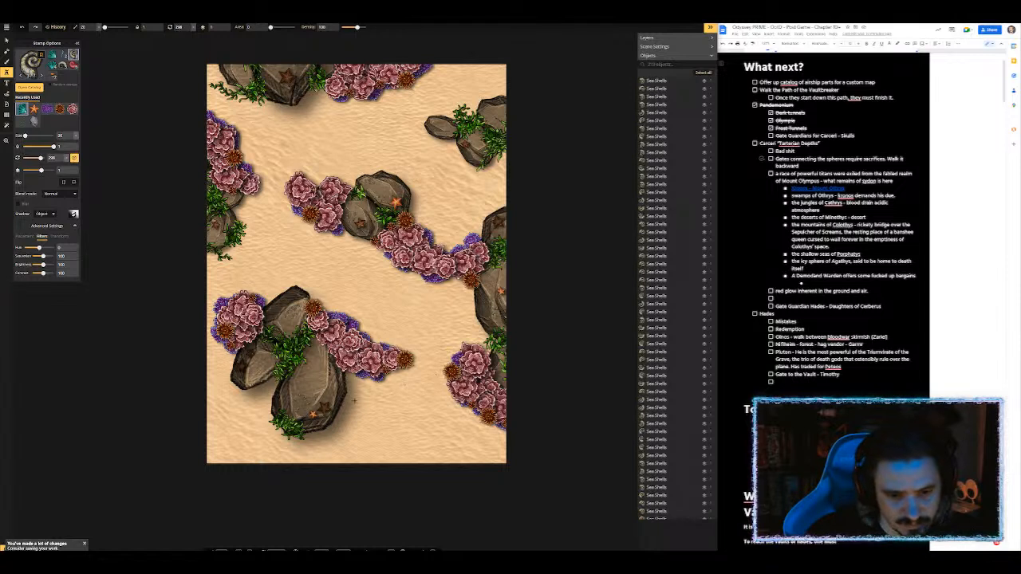
left_click(406, 383)
left_click(405, 381)
left_click(407, 380)
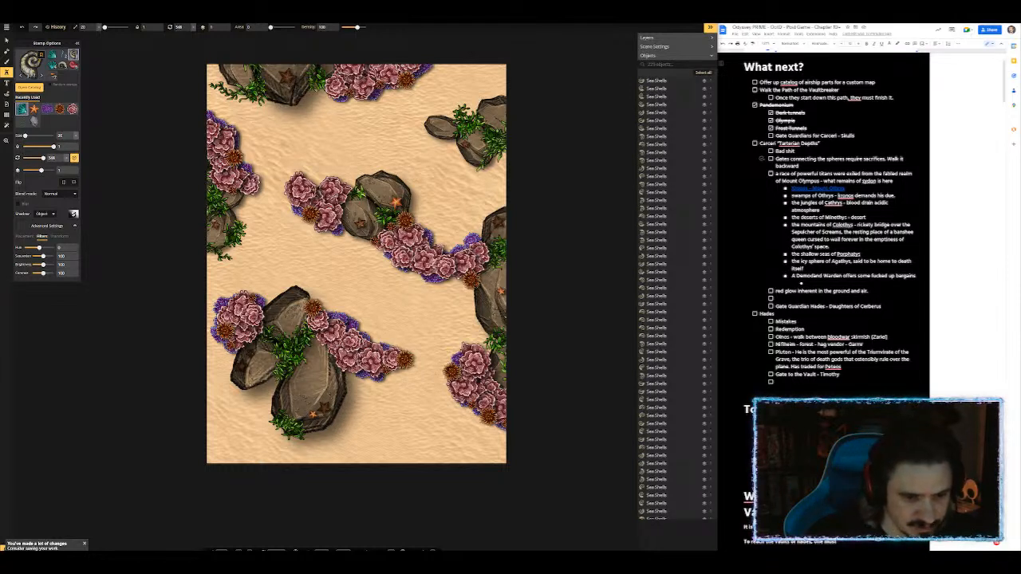
left_click_drag(254, 374, 259, 367)
left_click(220, 239)
left_click(218, 238)
Step: Dot tiny spiral shells along the sand below the central pink corals and boulders
left_click(298, 214)
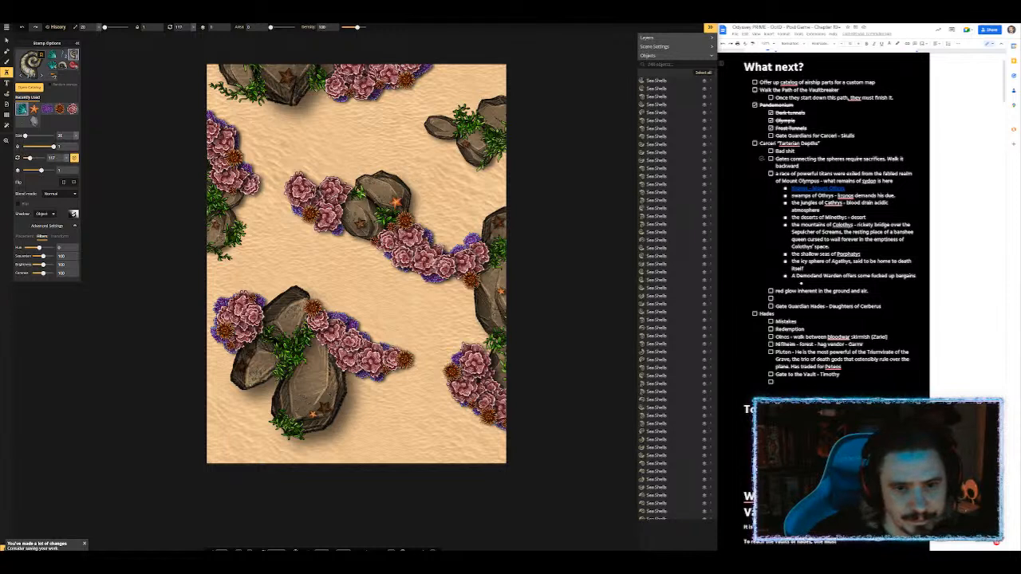
left_click(320, 238)
left_click(356, 257)
left_click(381, 278)
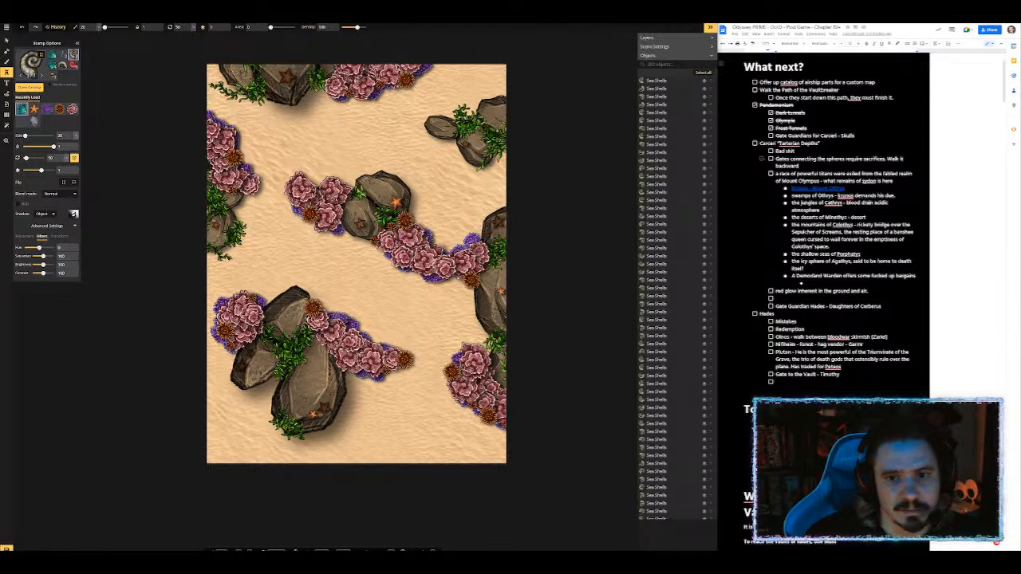
Step: Dot tiny spiral shells across the sand between the central coral trail, the right-edge boulder and the lower-right corals
left_click(427, 306)
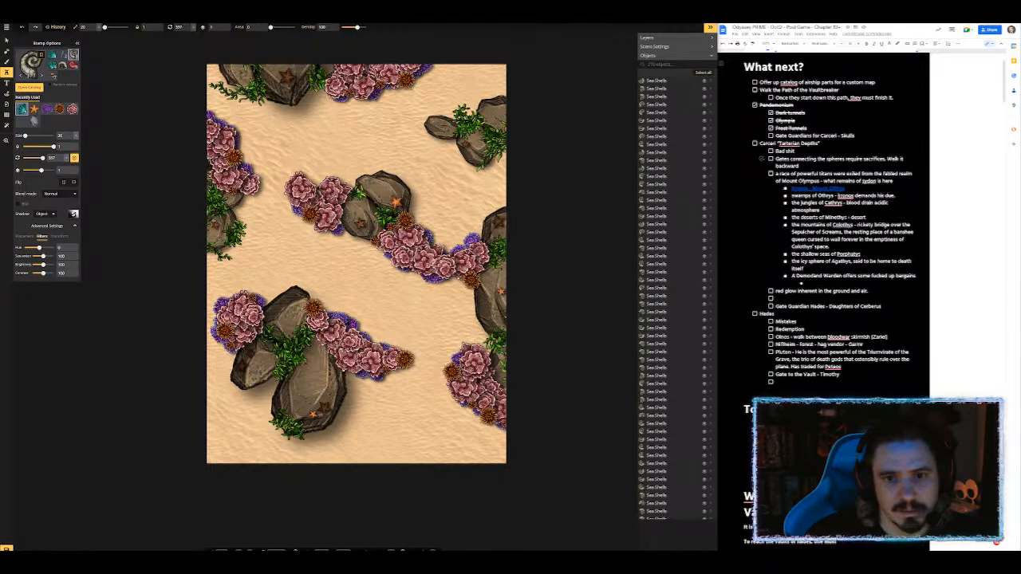
left_click(444, 326)
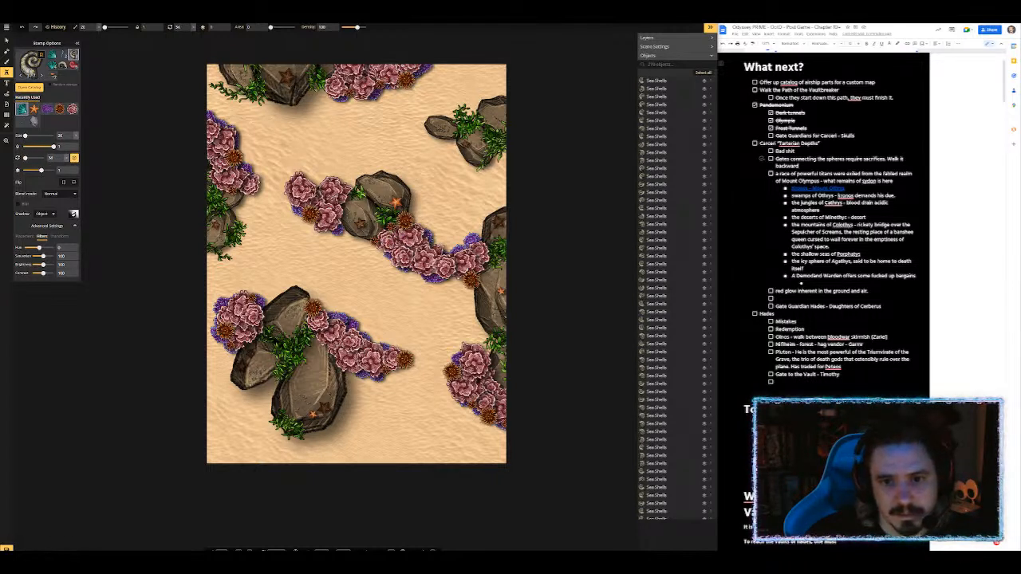
left_click(443, 329)
left_click(430, 343)
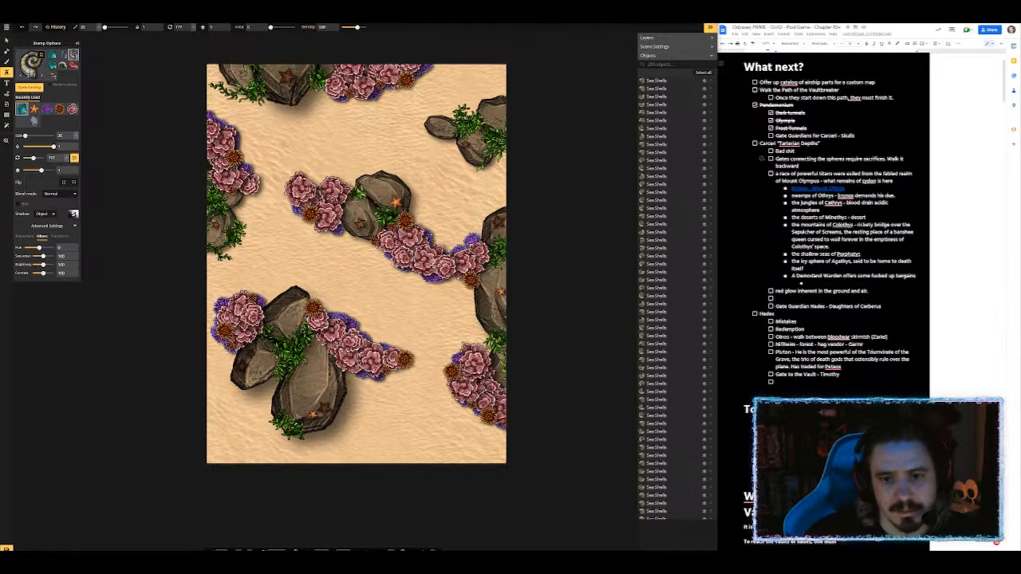
left_click(490, 287)
left_click(465, 295)
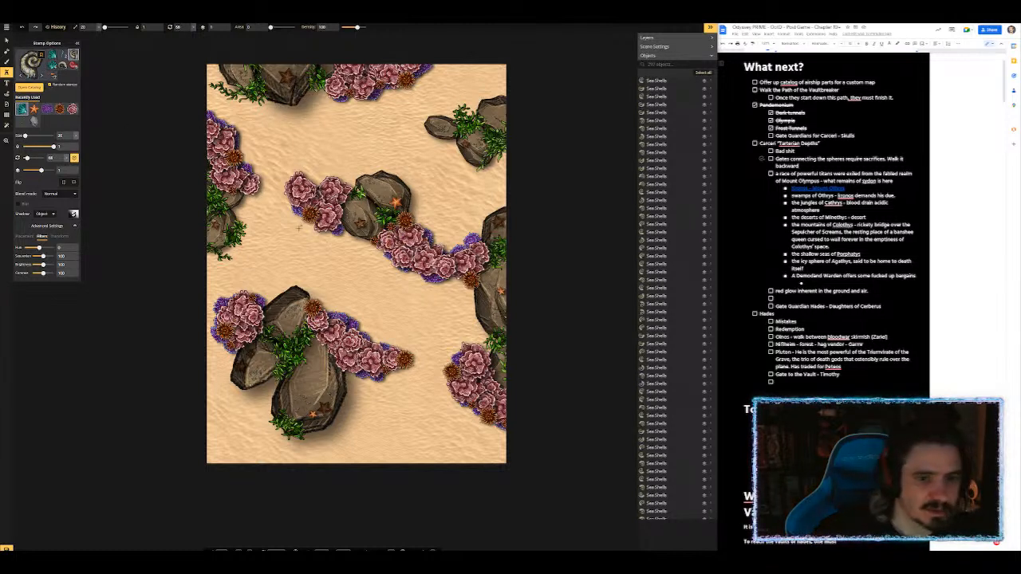
Step: Scatter larger mixed shells at size 120 on layer -4 between the central corals and the lower-left boulder cluster
scroll(293, 242, "up", 7)
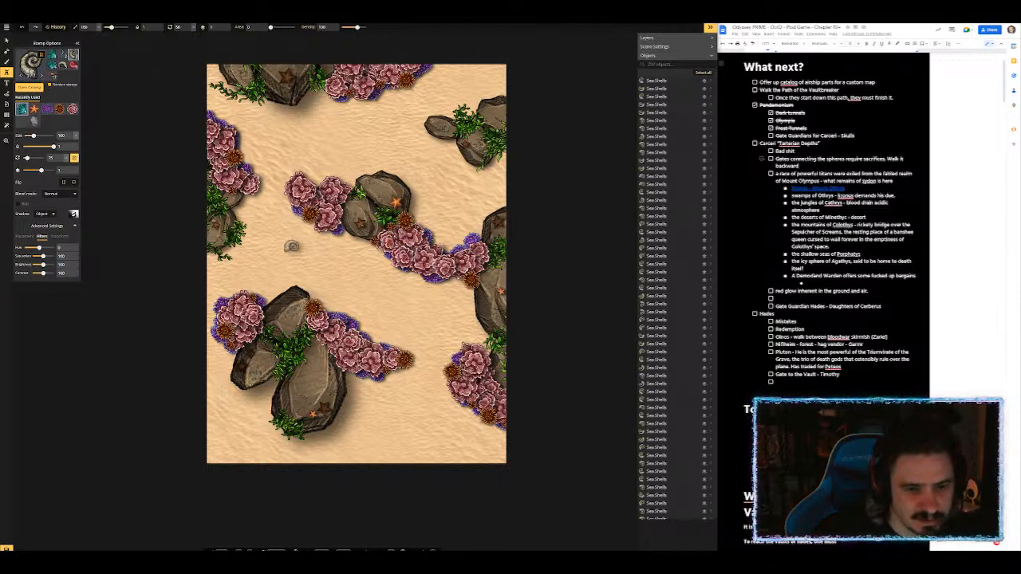
scroll(289, 247, "down", 1)
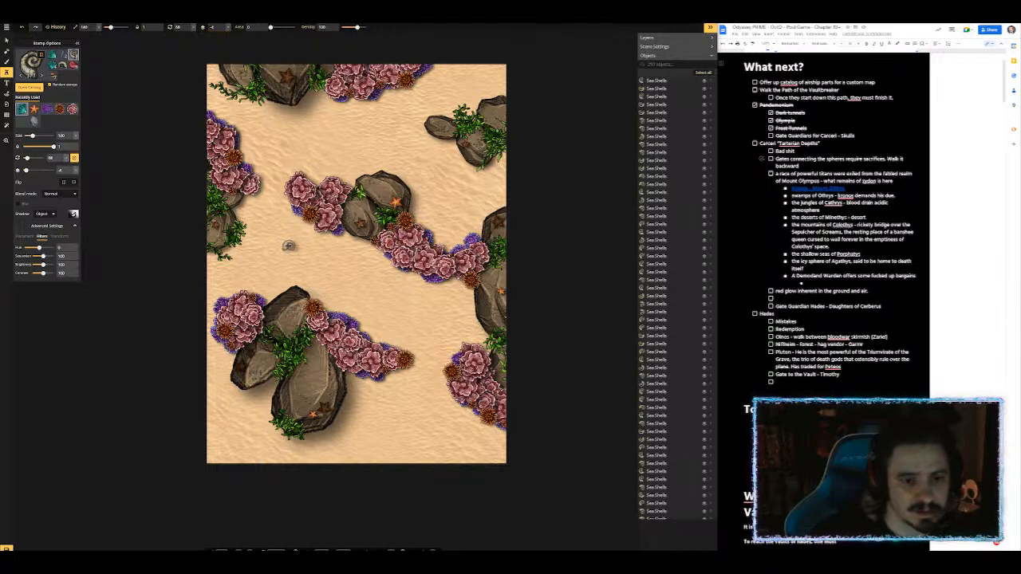
scroll(295, 235, "down", 4)
scroll(317, 249, "up", 2)
left_click(362, 257)
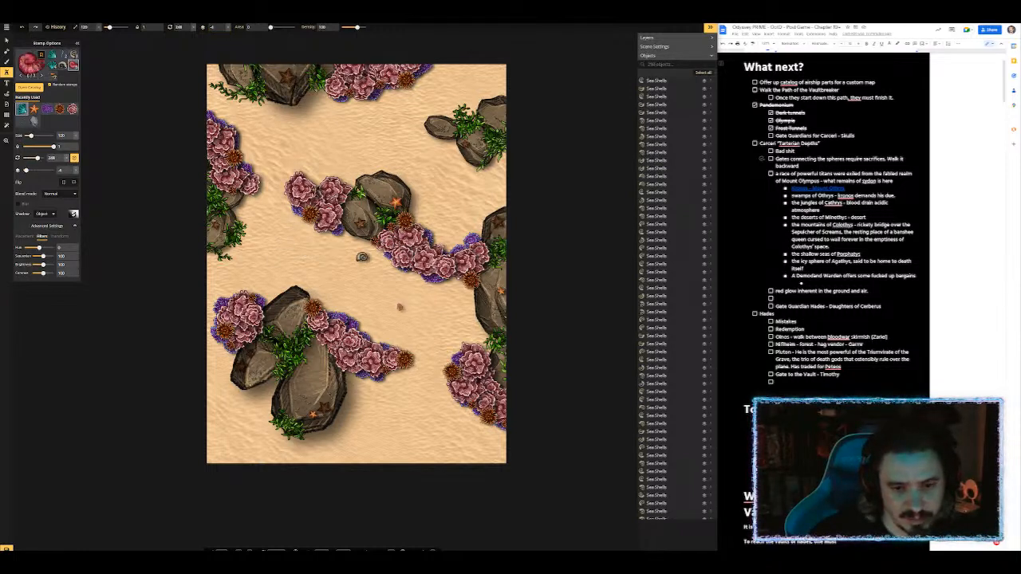
left_click(431, 311)
left_click(387, 325)
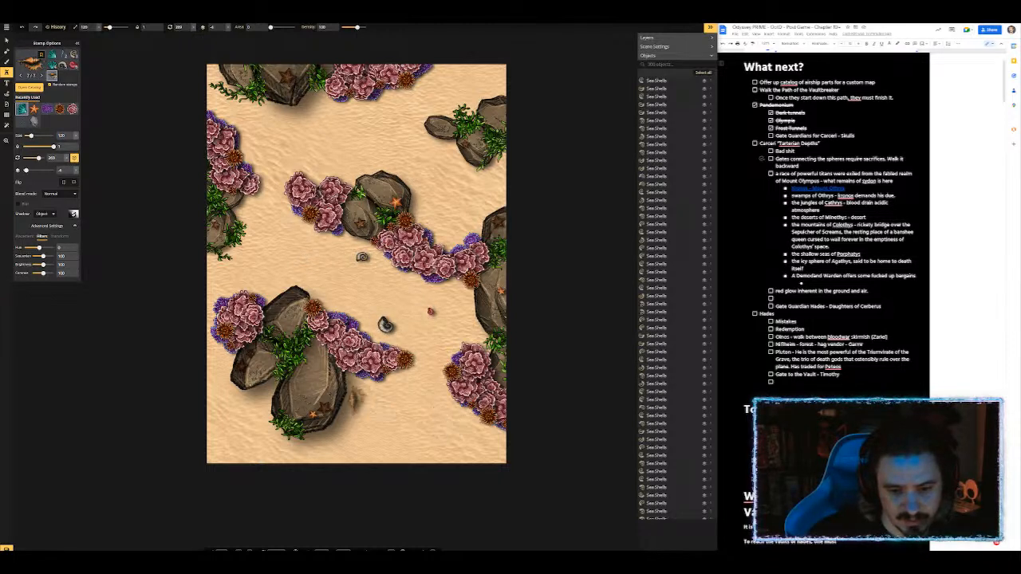
left_click(357, 395)
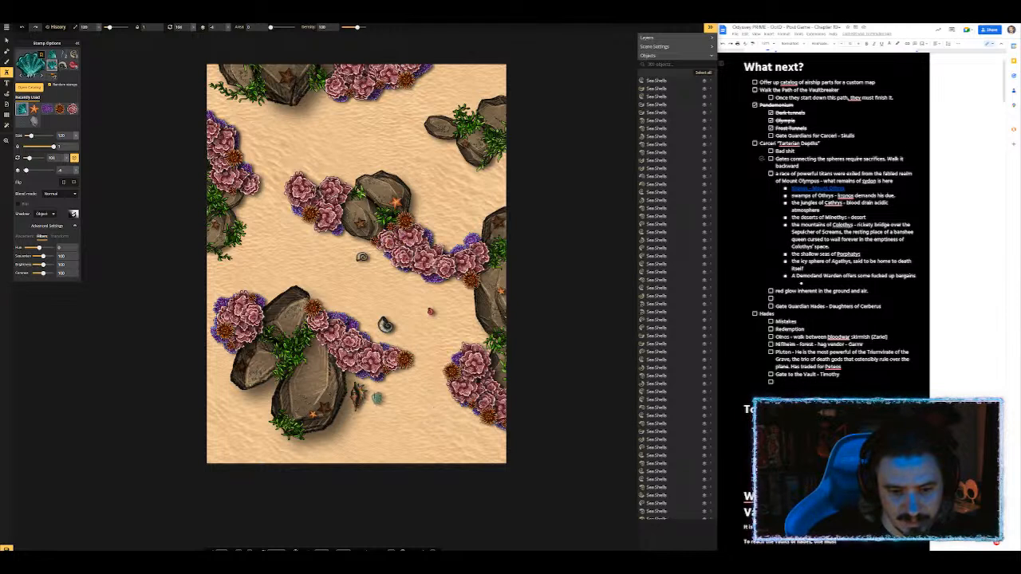
left_click(372, 391)
Step: Place a blue spire shell and a small red shell in the lower-left corner, and a spiral shell beside the left-edge corals
left_click(238, 420)
left_click(222, 404)
left_click(250, 209)
Step: Scatter mixed shells over the sand below the upper-edge boulders and corals
left_click(269, 116)
left_click(280, 121)
left_click(329, 124)
left_click(386, 115)
left_click(367, 144)
Step: Scatter mixed shells on the sand below and above the upper-right boulder cluster and along the nearby right edge
left_click(442, 188)
left_click(436, 168)
left_click(464, 175)
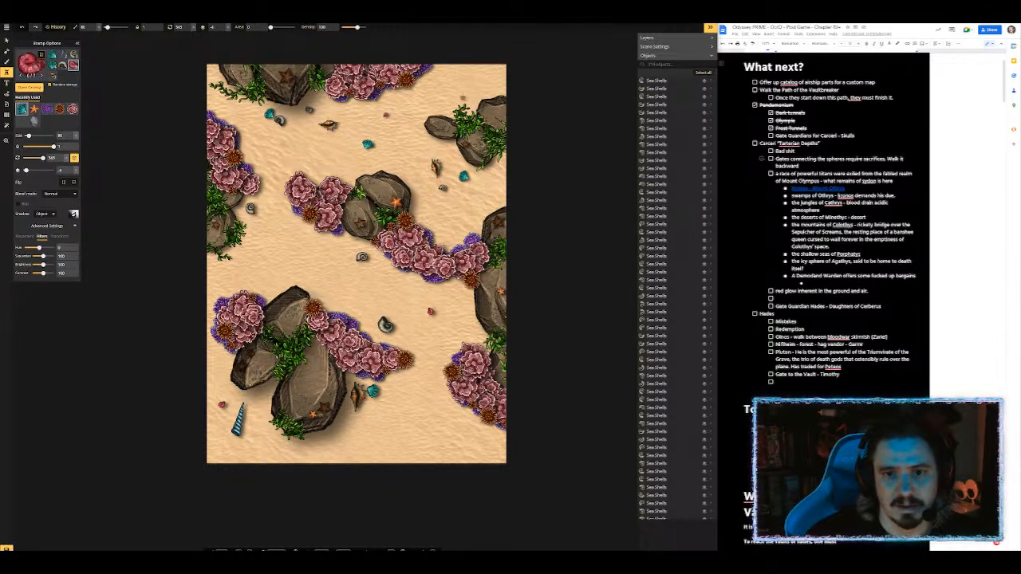
left_click(457, 86)
left_click(445, 85)
left_click(469, 81)
left_click(450, 75)
left_click(496, 183)
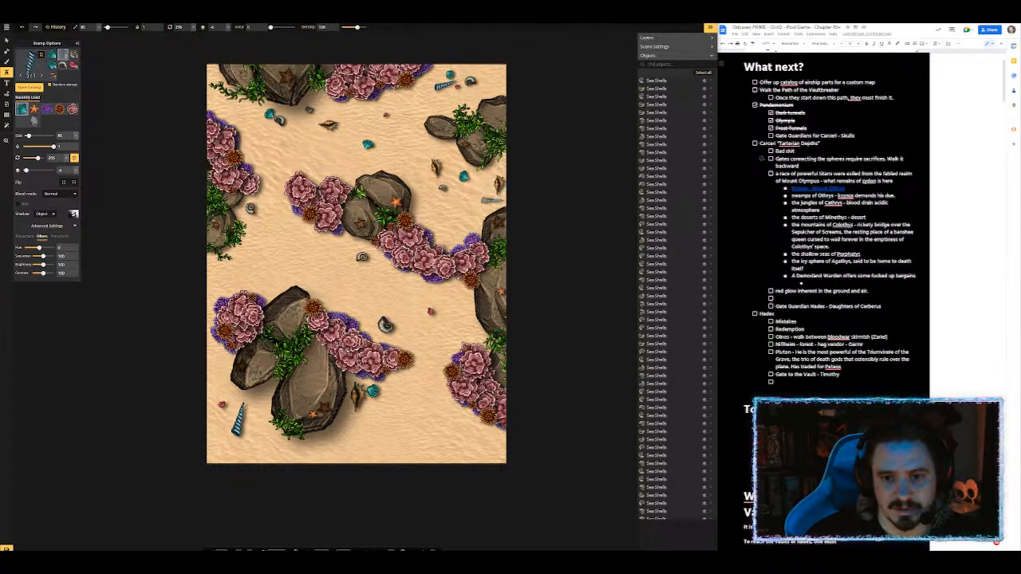
Step: Place a blue spire shell, a spiral shell and a teal shell in the lower-right corner of the map
left_click(492, 441)
left_click(470, 432)
left_click(475, 446)
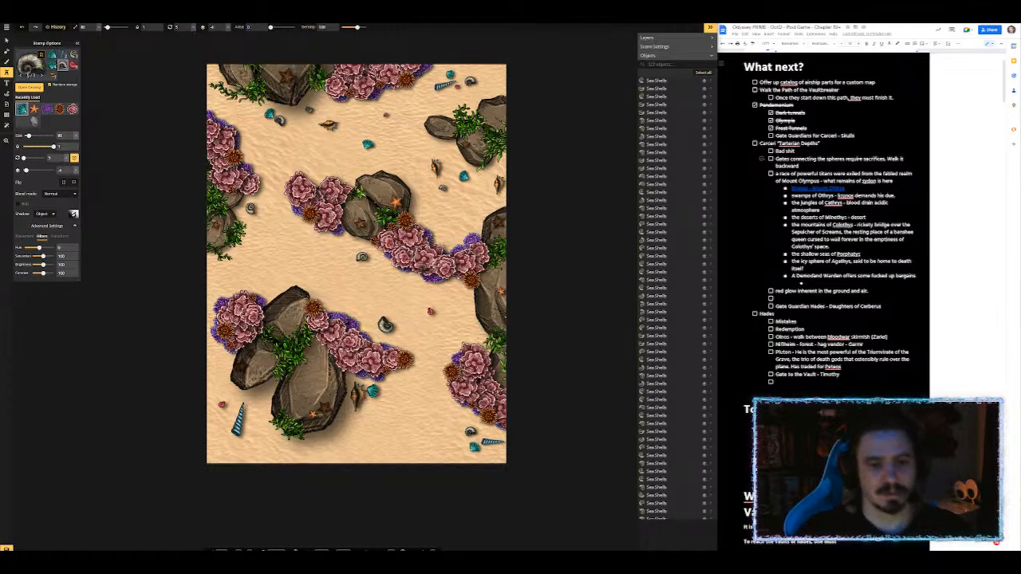
Step: Filter the map's object list by "shell" and select the run of newly placed coloured sea shells at the end of the list
left_click(660, 64)
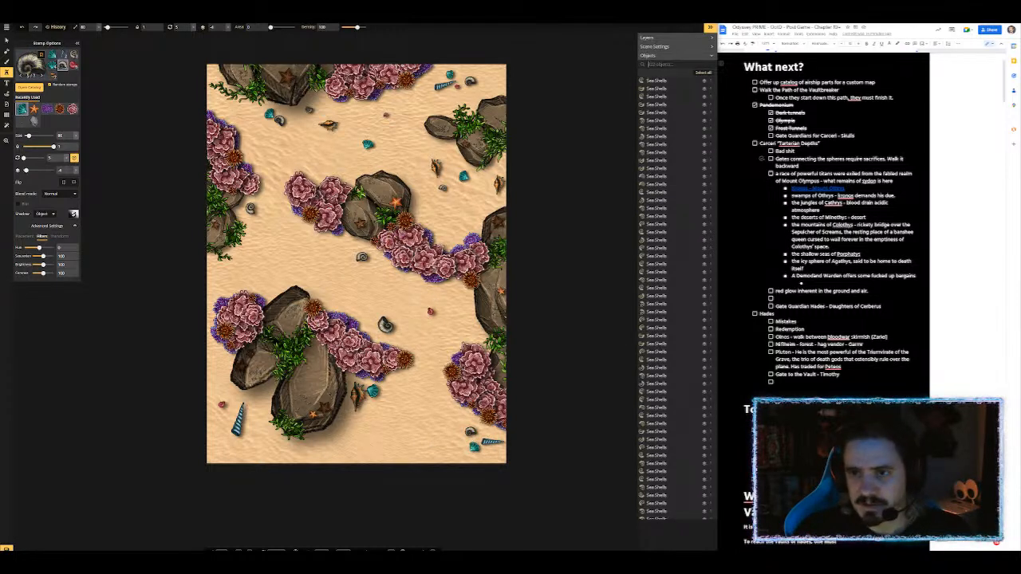
type("shell")
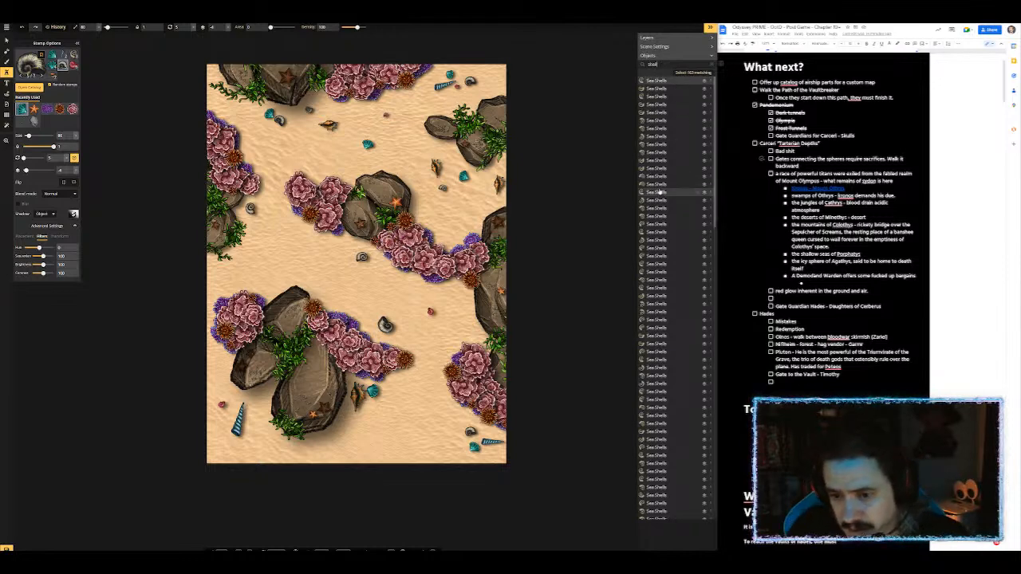
scroll(673, 389, "down", 5)
scroll(674, 389, "down", 10)
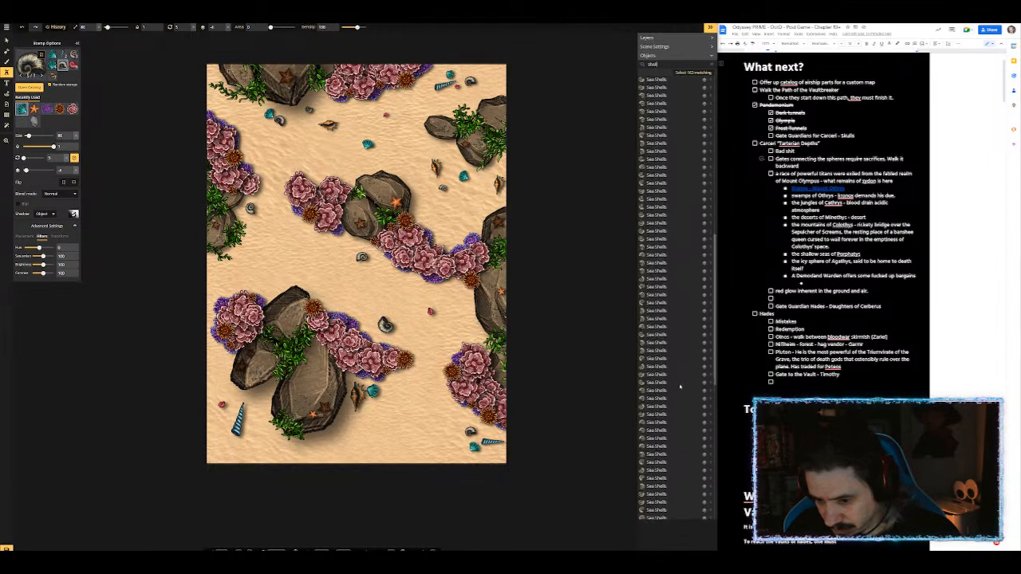
scroll(682, 387, "down", 5)
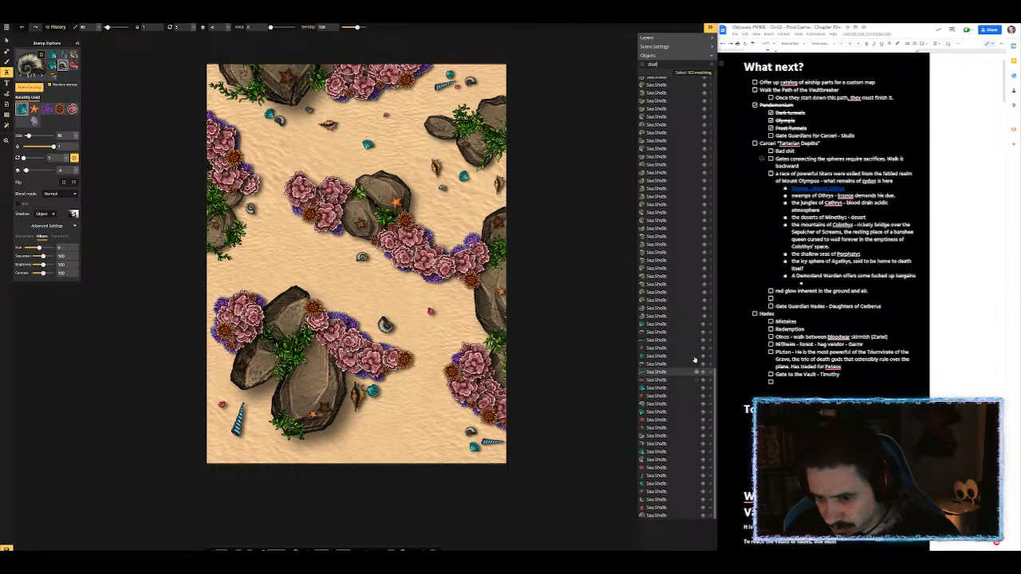
left_click(680, 324)
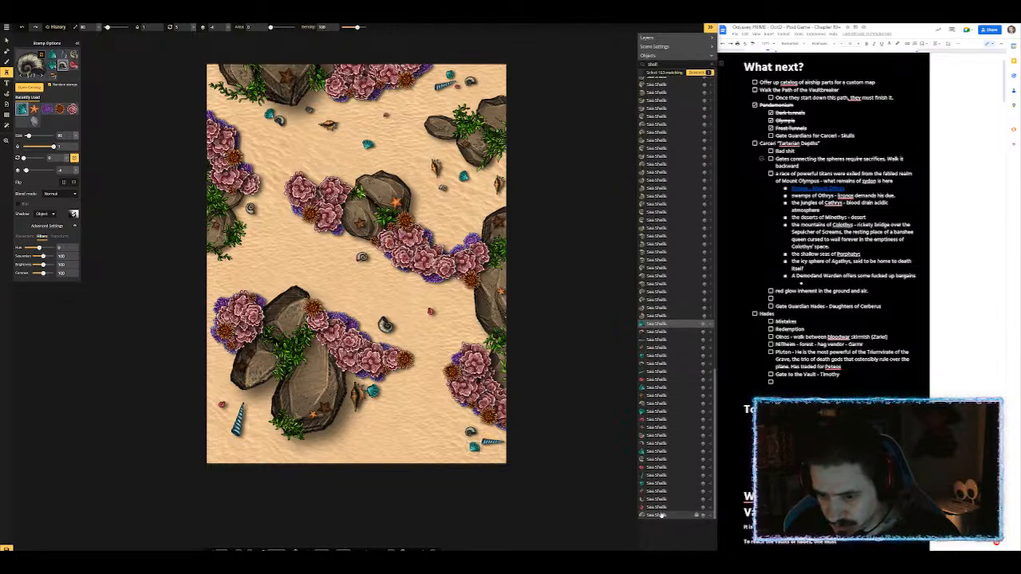
left_click(678, 514, "shift")
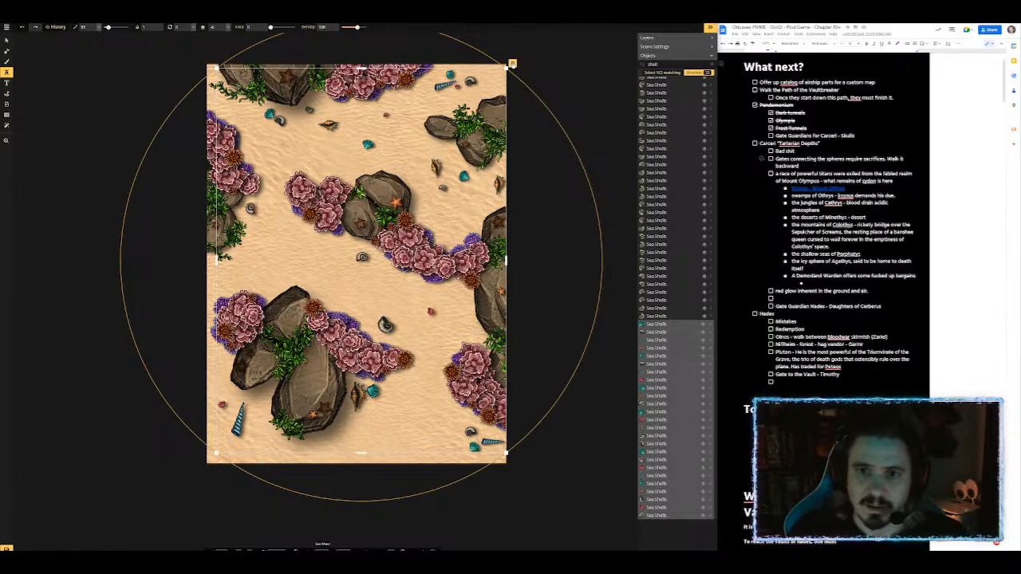
Step: Flatten the selected sea shells into the background layer
left_click(512, 63)
mouse_move(535, 130)
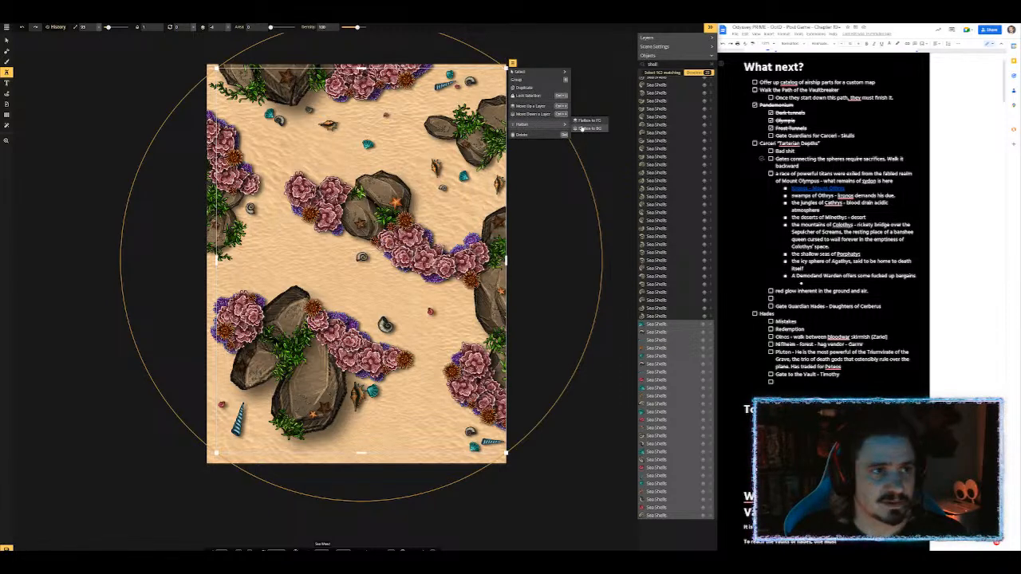
left_click(585, 129)
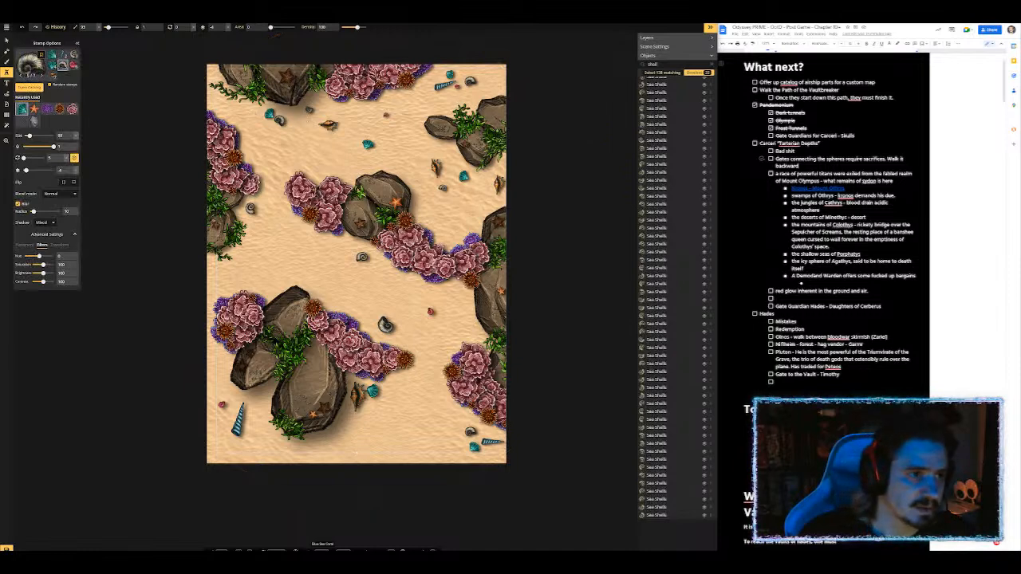
Step: Partly bury the shells in the upper part of the map by painting sand texture over them with a smaller, semi-transparent background brush
left_click(7, 61)
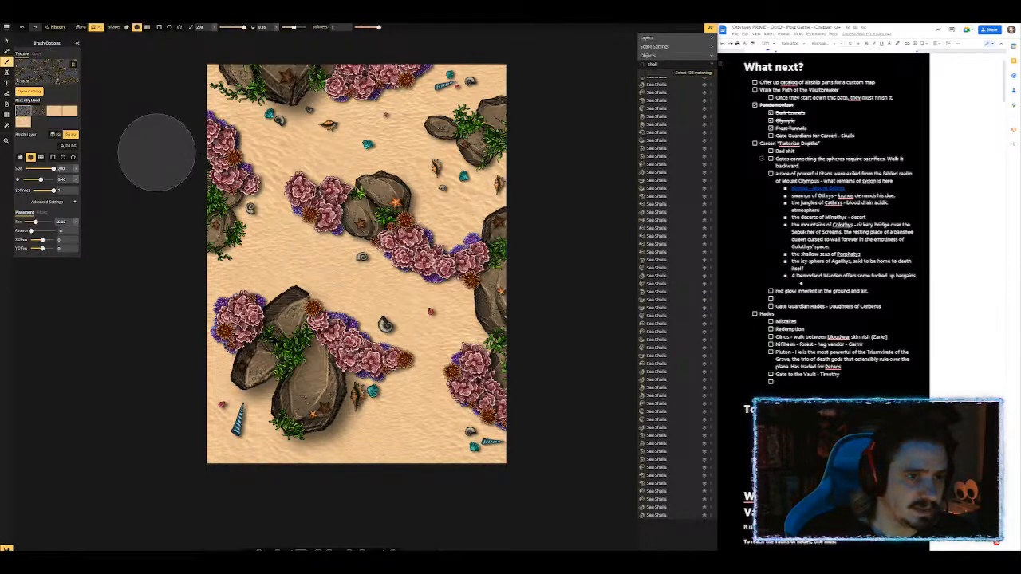
scroll(289, 126, "down", 8)
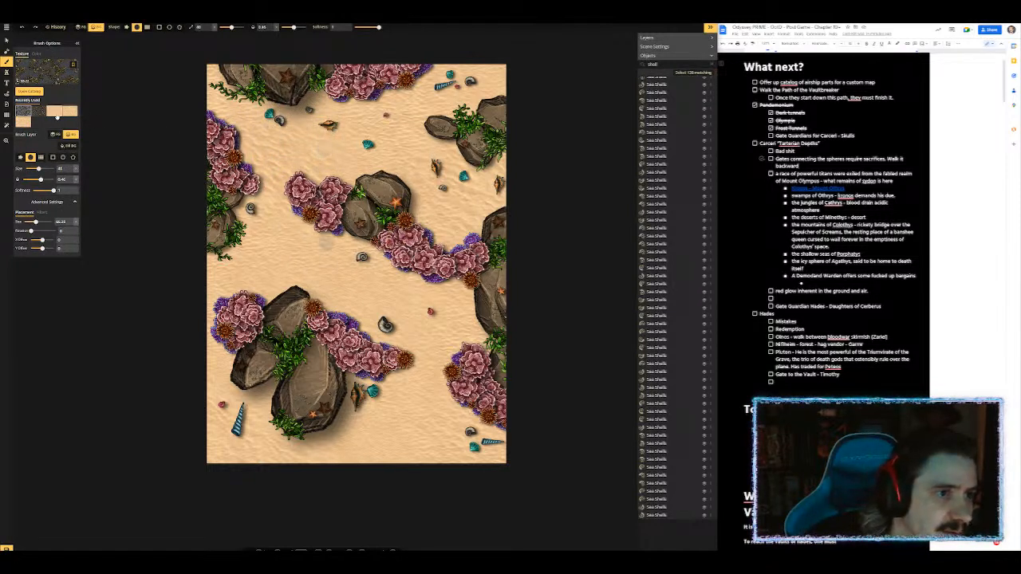
left_click(57, 115)
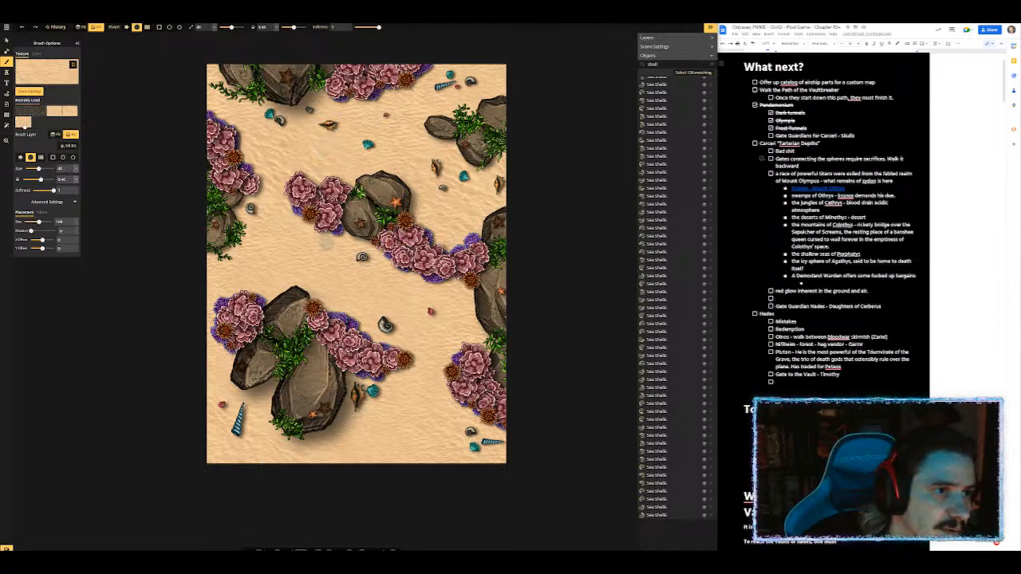
mouse_move(256, 118)
left_mouse_down()
mouse_move(316, 126)
mouse_move(280, 130)
mouse_move(297, 128)
mouse_move(249, 121)
mouse_move(330, 111)
mouse_move(262, 123)
mouse_move(326, 114)
mouse_move(353, 136)
mouse_move(301, 126)
mouse_move(362, 121)
mouse_move(310, 127)
mouse_move(354, 128)
mouse_move(325, 131)
mouse_move(392, 152)
mouse_move(358, 144)
mouse_move(393, 125)
mouse_move(393, 111)
mouse_move(417, 124)
mouse_move(372, 114)
mouse_move(381, 119)
mouse_move(458, 84)
mouse_move(431, 93)
mouse_move(449, 80)
mouse_move(443, 93)
mouse_move(489, 78)
mouse_move(443, 77)
mouse_move(503, 77)
left_mouse_up()
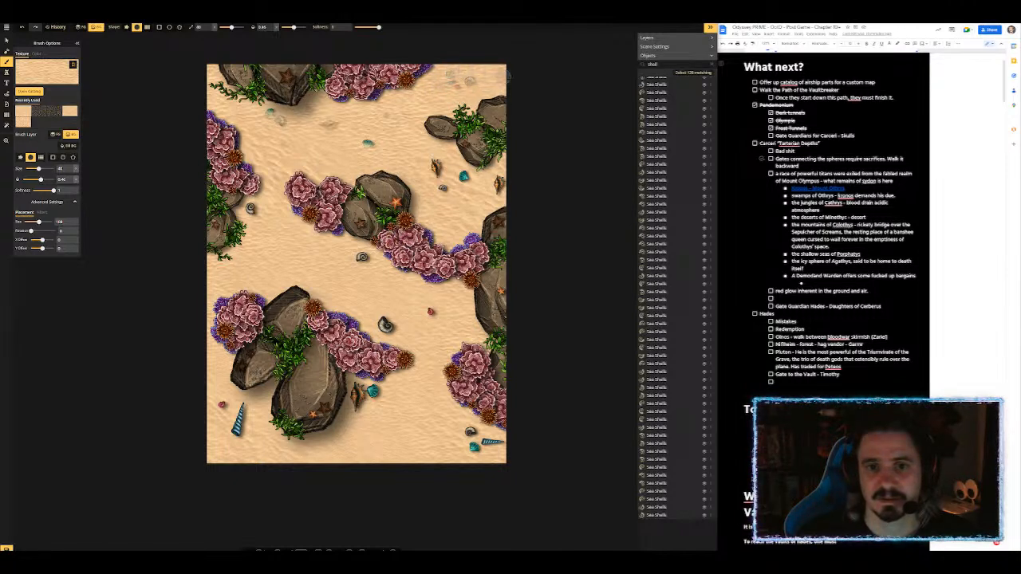
mouse_move(470, 191)
left_mouse_down()
mouse_move(471, 181)
mouse_move(435, 167)
mouse_move(435, 178)
mouse_move(445, 161)
mouse_move(451, 195)
mouse_move(443, 189)
left_mouse_up()
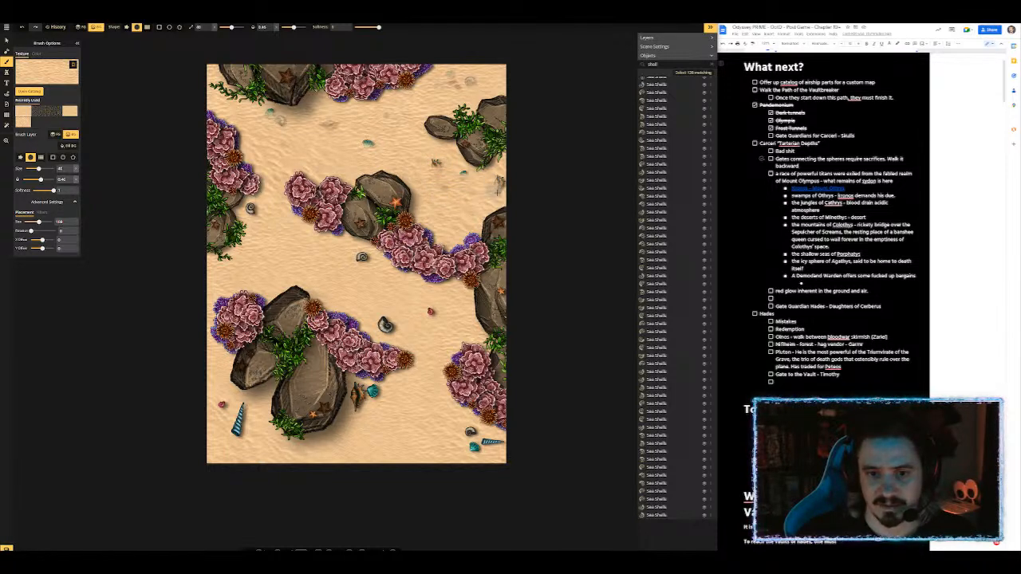
Step: Paint sand over the shells in the middle and lower parts of the map, and switch the brush to another sand texture
mouse_move(447, 309)
left_mouse_down()
mouse_move(386, 327)
mouse_move(388, 316)
mouse_move(399, 321)
left_mouse_up()
mouse_move(359, 257)
left_mouse_down()
mouse_move(345, 253)
mouse_move(364, 257)
left_mouse_up()
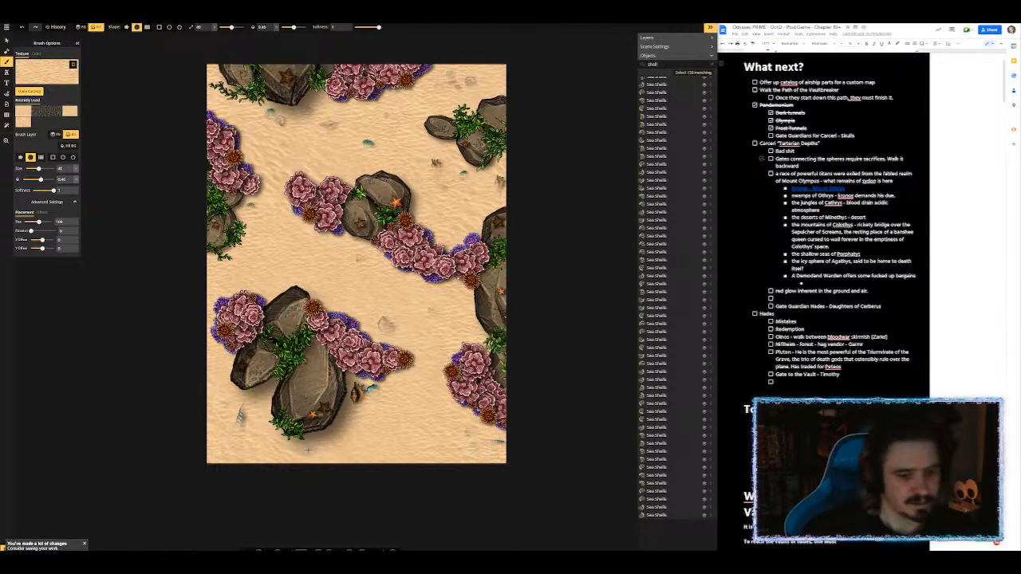
left_click(68, 114)
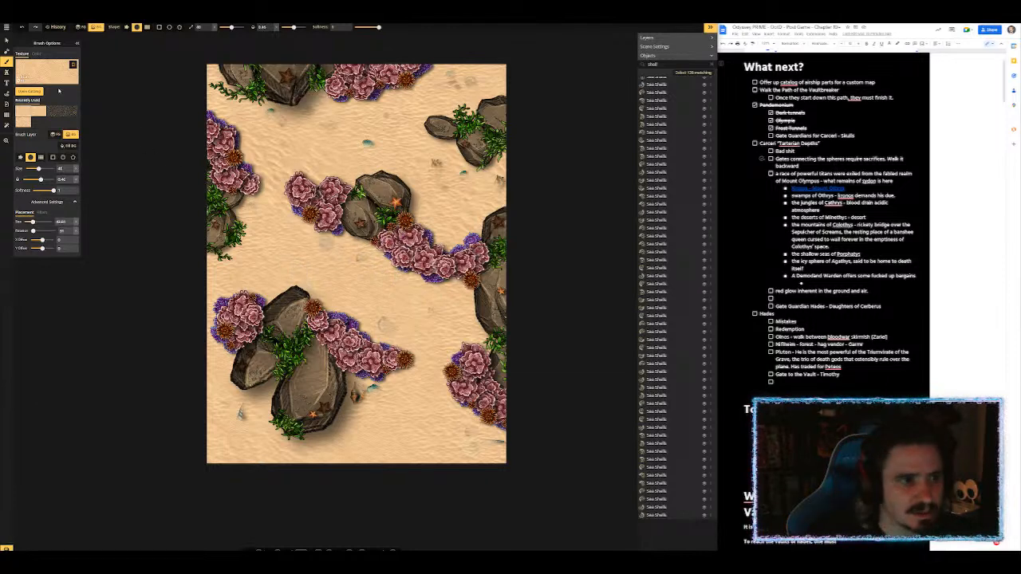
left_click(36, 75)
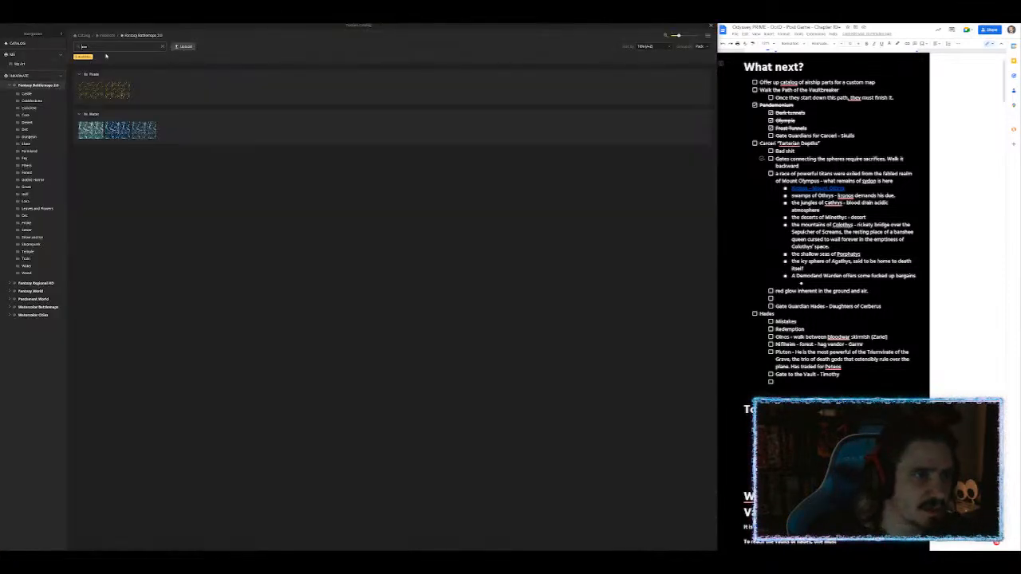
left_click_drag(96, 47, 67, 49)
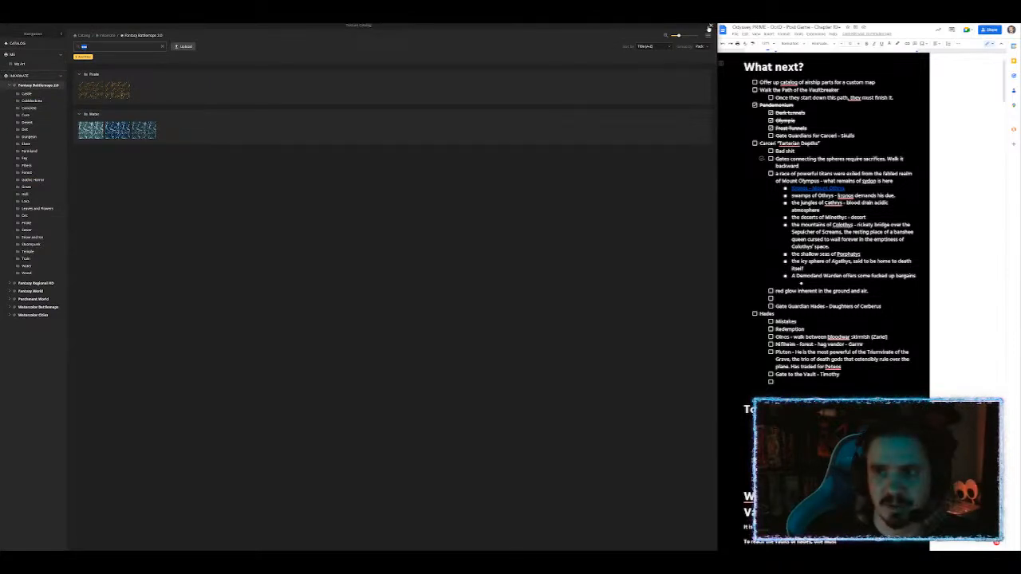
left_click(709, 28)
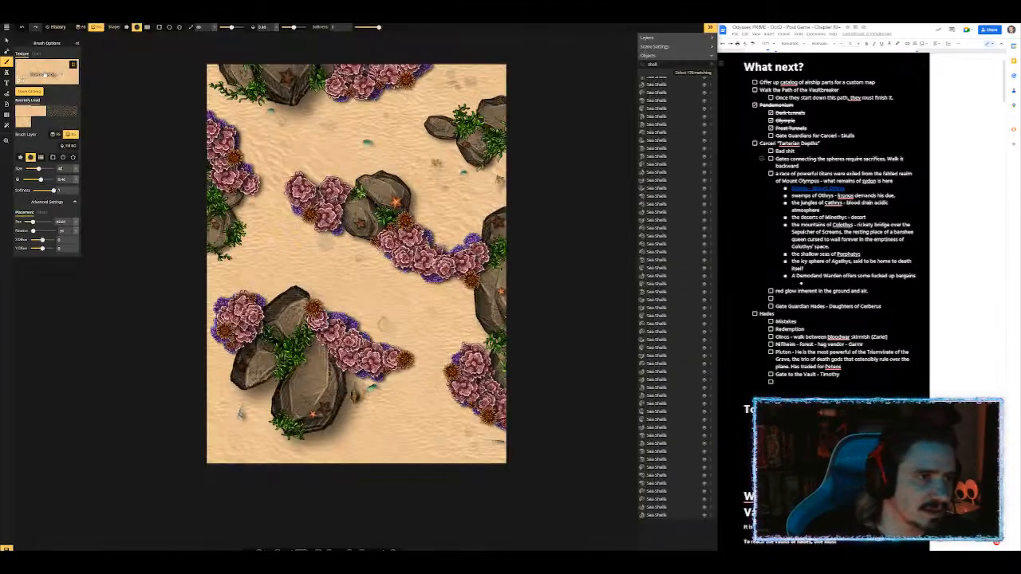
left_click(46, 74)
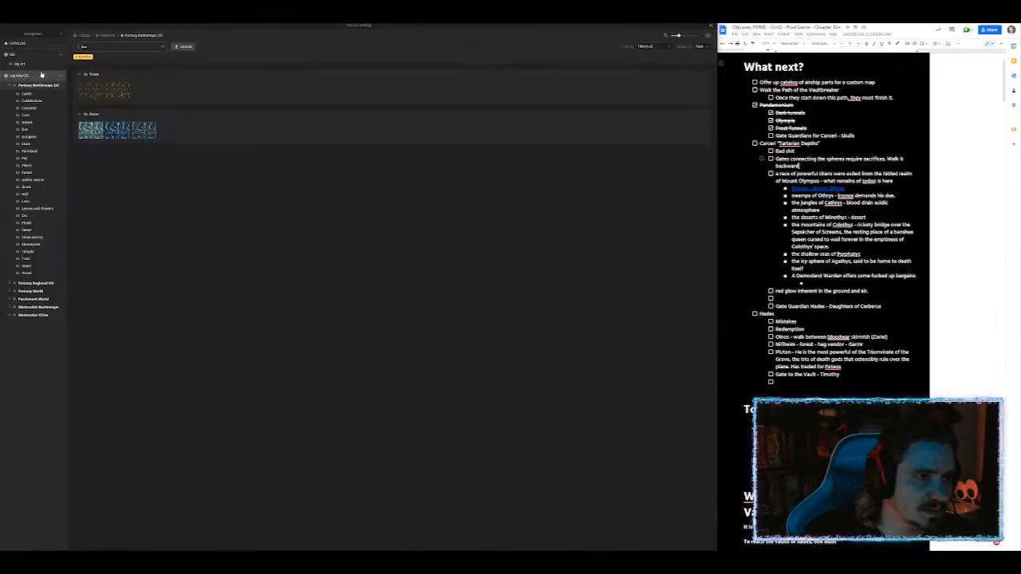
left_click(710, 27)
Step: Choose the Whirlpool stamp from the Water category, enlarge it, and place it over the central boulder and the upper-right boulder cluster
left_click(7, 72)
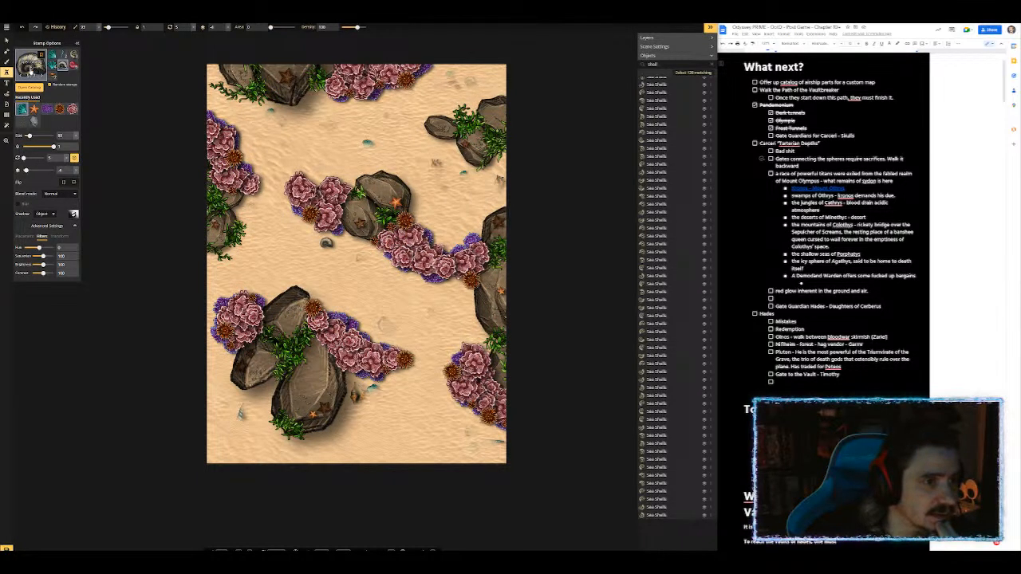
left_click(30, 64)
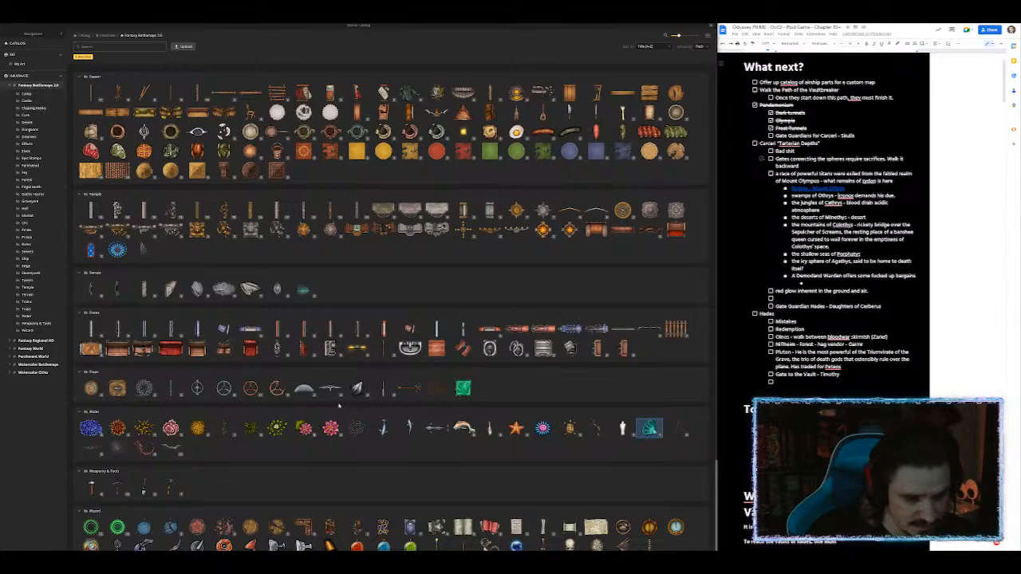
left_click(121, 449)
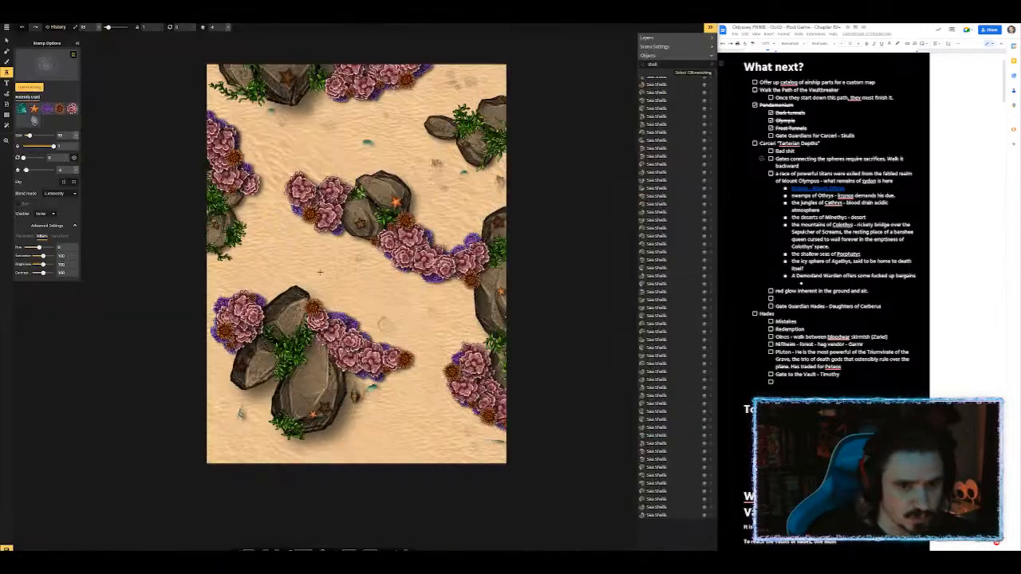
scroll(377, 207, "up", 11)
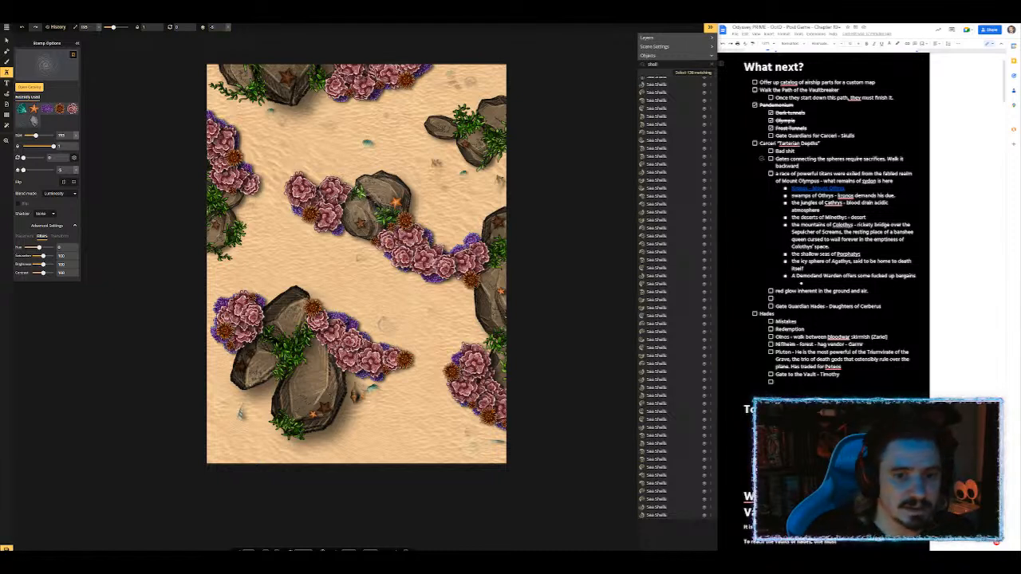
left_click(377, 206)
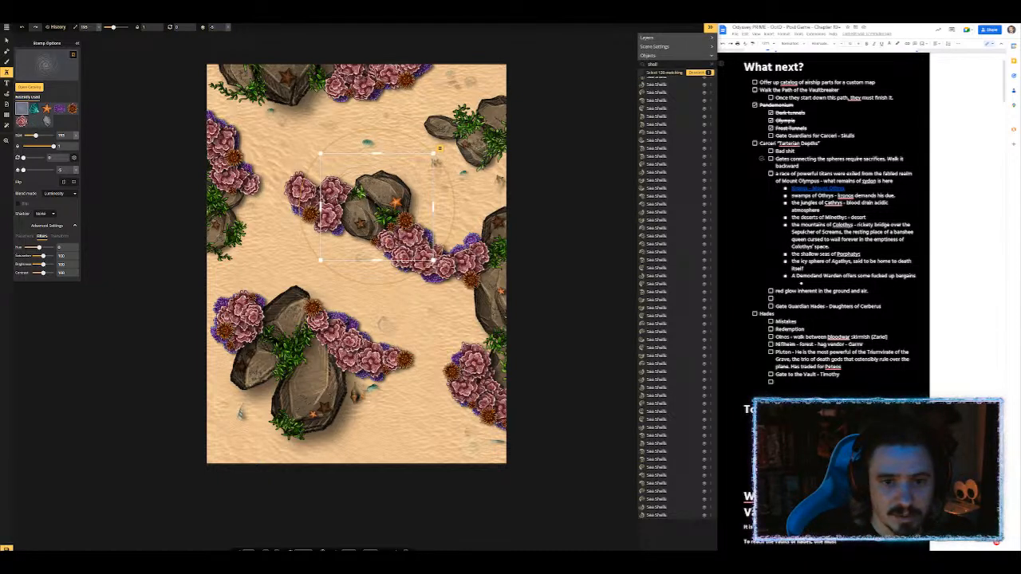
left_click(498, 134)
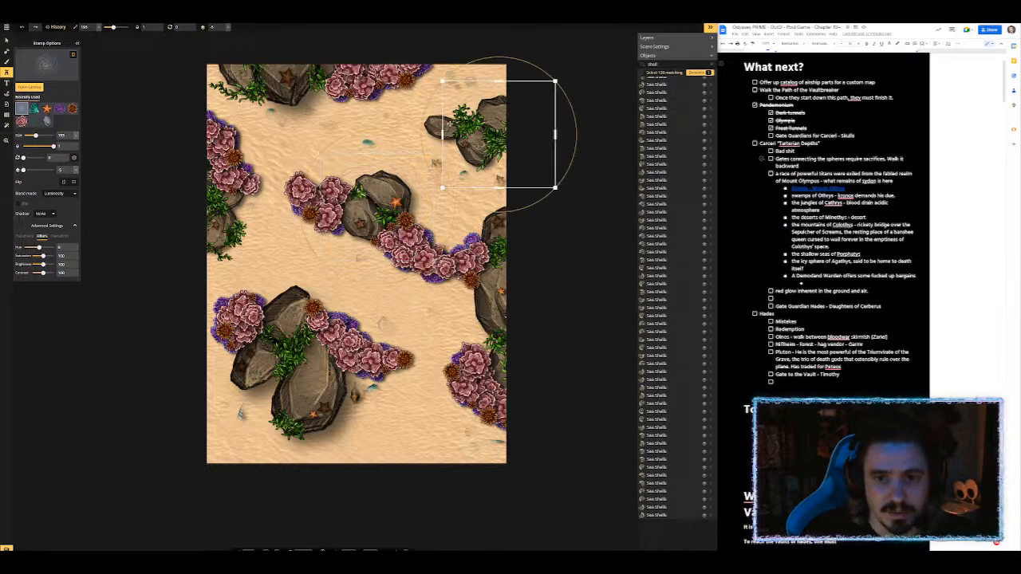
Step: Try to place a slightly smaller whirlpool on the sand between the upper-edge corals and the upper-right boulders
scroll(389, 134, "down", 4)
scroll(395, 130, "up", 1)
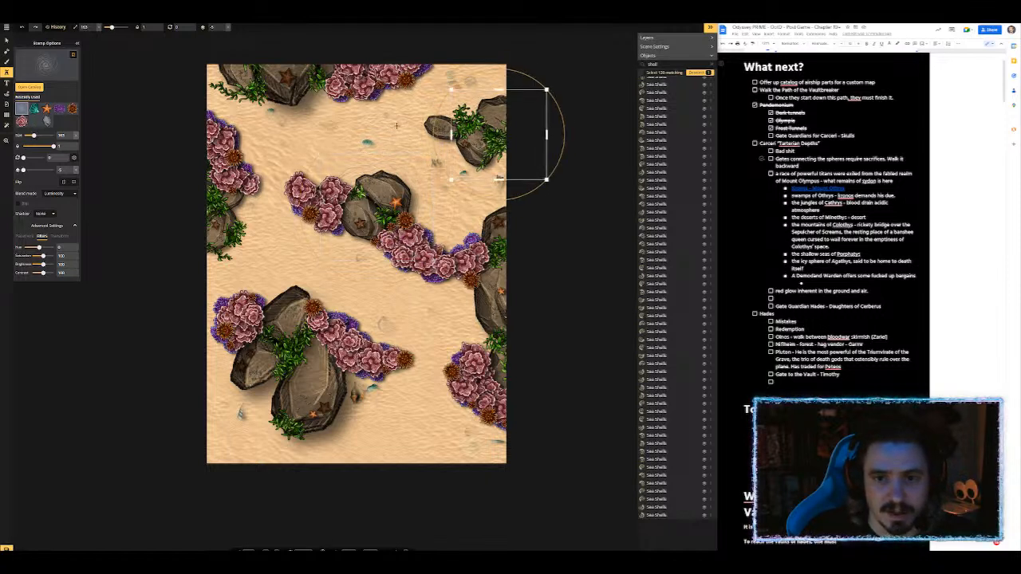
left_click(394, 118)
left_click_drag(394, 118, 504, 125)
key("ctrl+z")
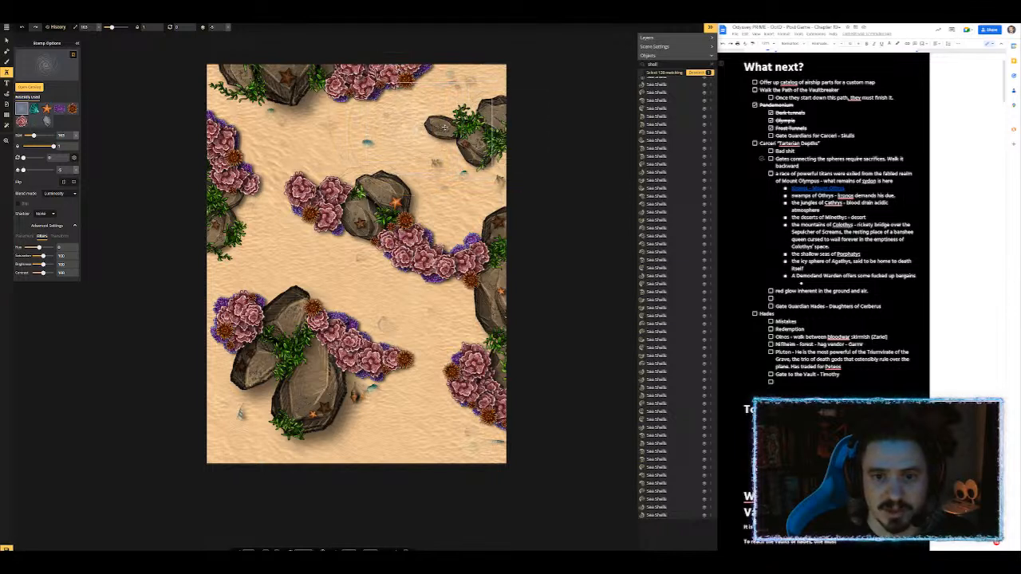
Step: Shrink the whirlpool stamp and place it over the small boulder of the upper-right cluster
scroll(450, 128, "down", 6)
left_click(450, 129)
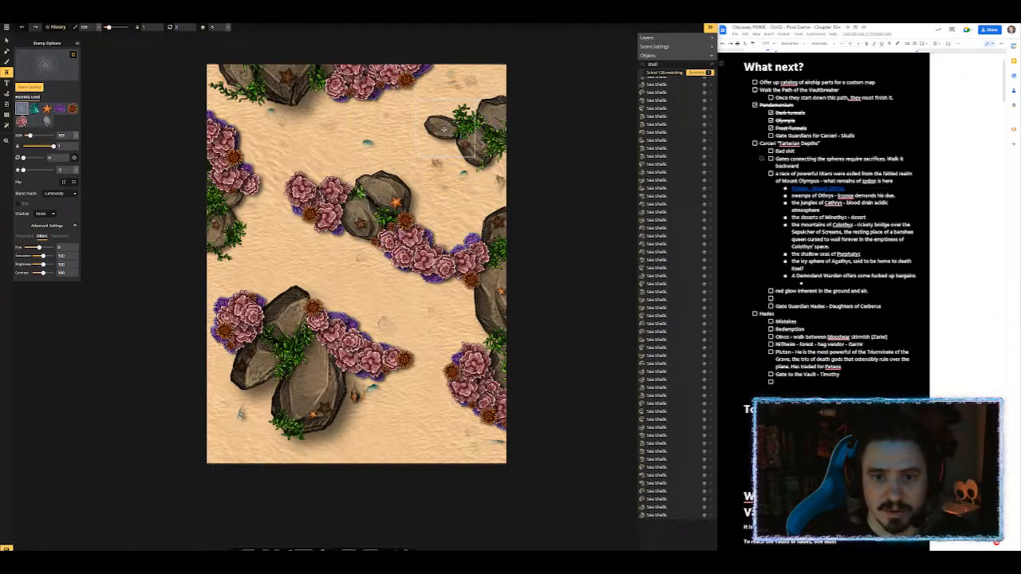
left_click(455, 134)
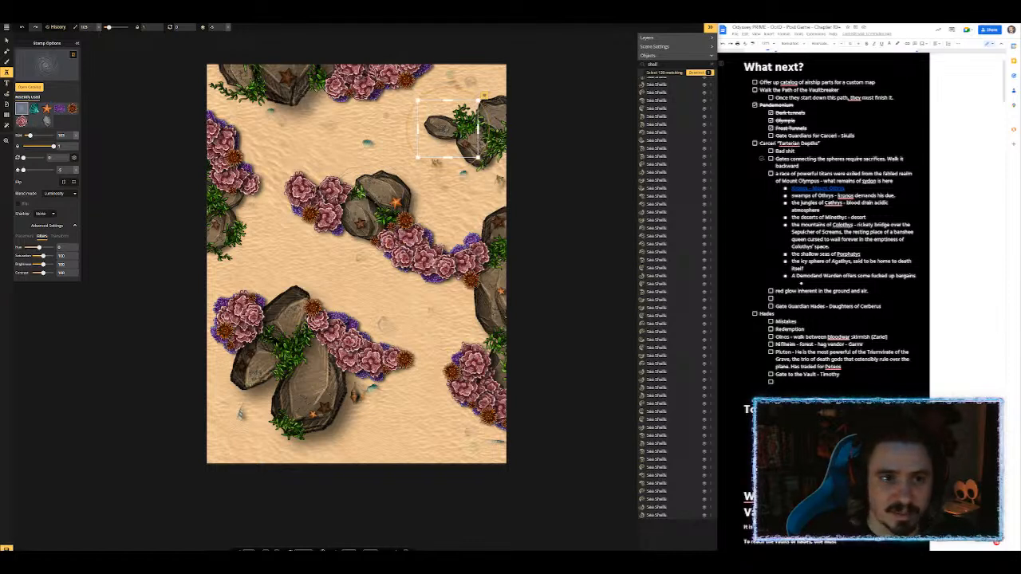
Step: Enlarge the whirlpool stamp and place it over the upper-edge boulders and the left-edge corals
scroll(295, 83, "up", 7)
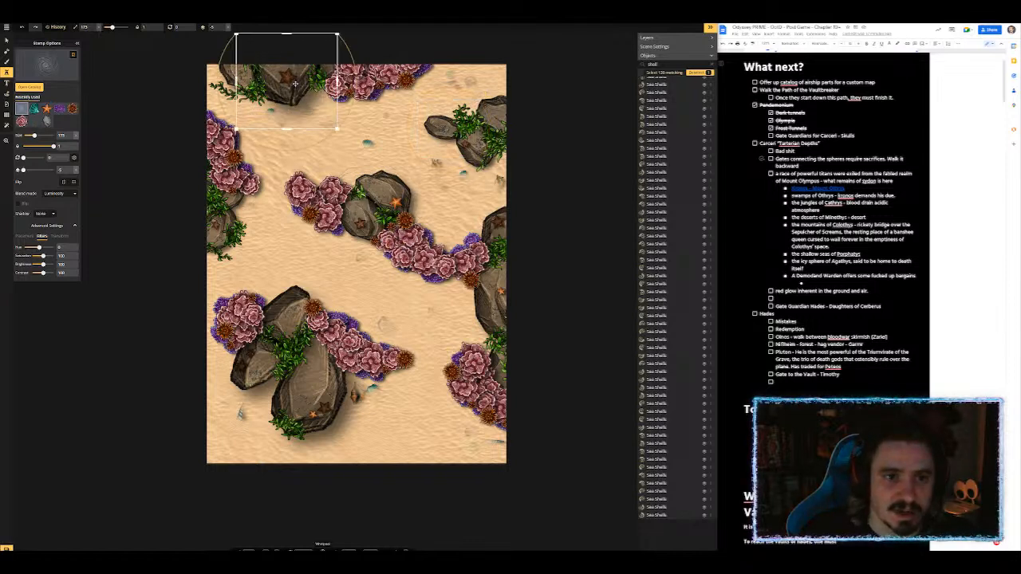
left_click(256, 72)
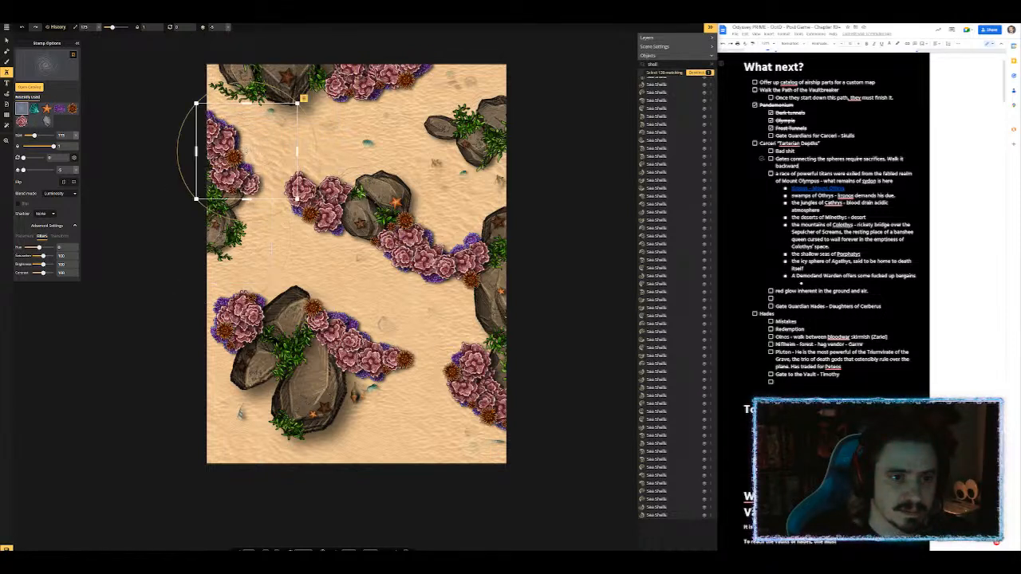
left_click(233, 182)
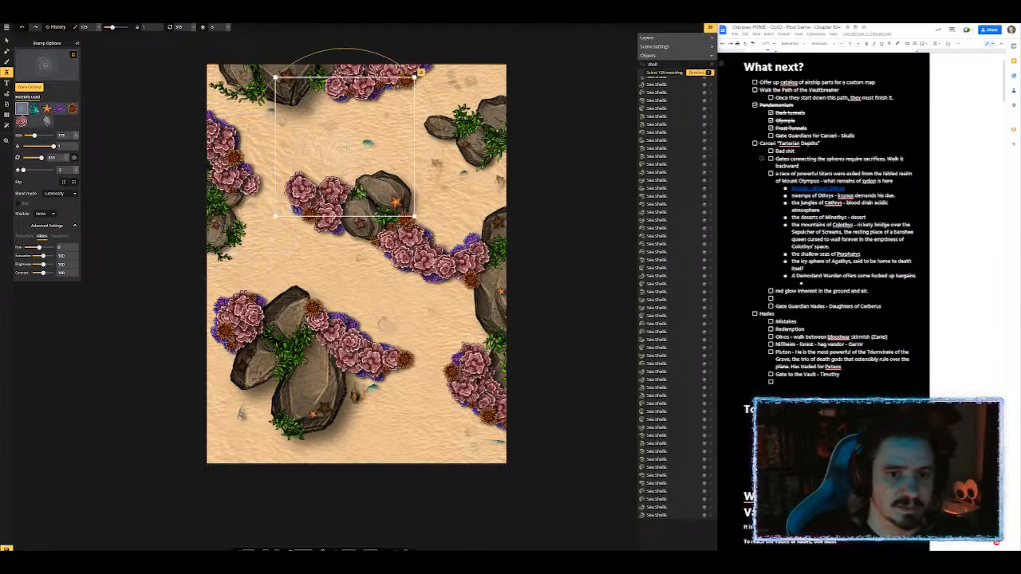
Step: Place rotated whirlpool stamps over the left-edge corals and the right-edge boulders
left_click(221, 137)
left_click(221, 137)
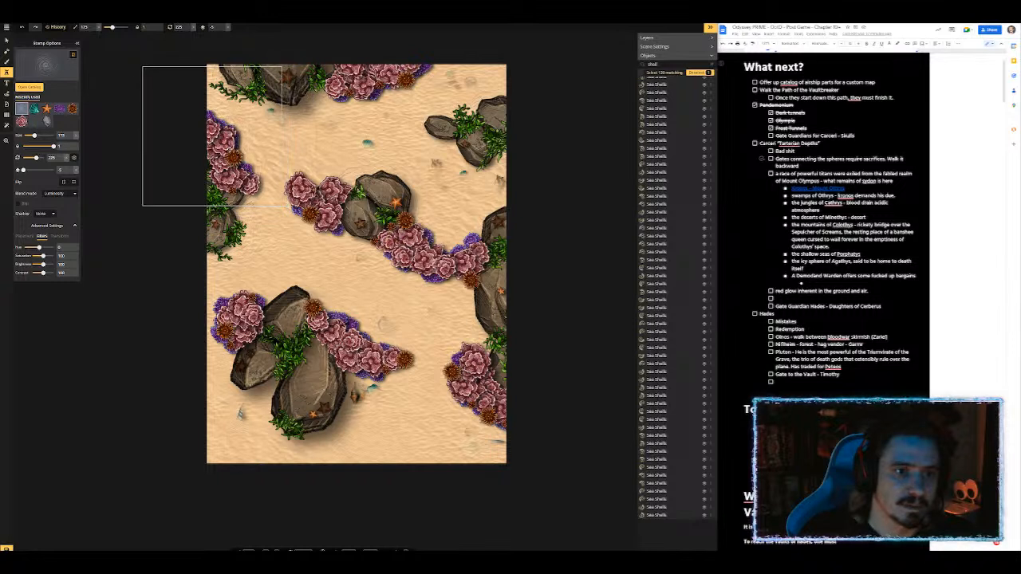
left_click(206, 144)
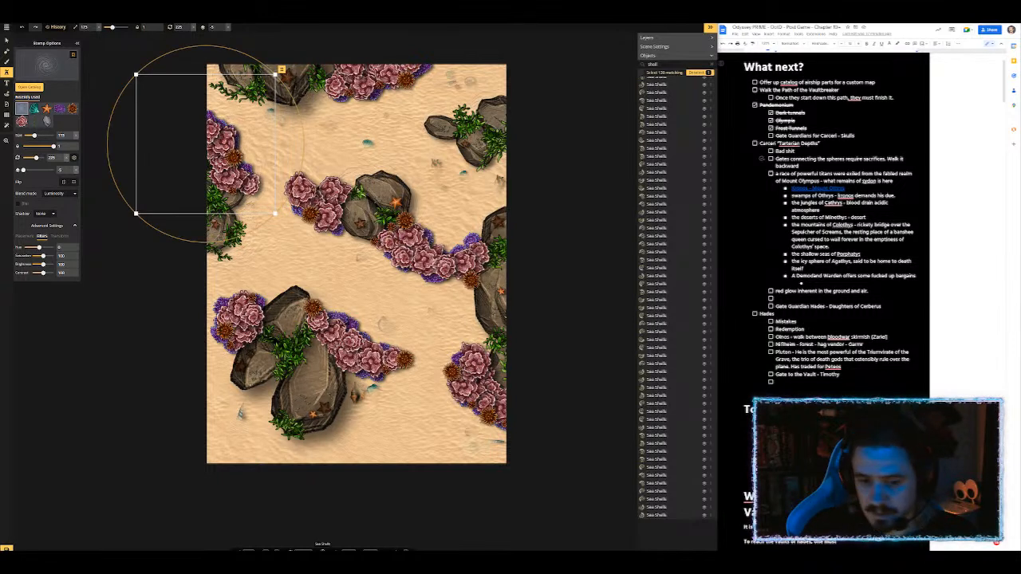
left_click(499, 303)
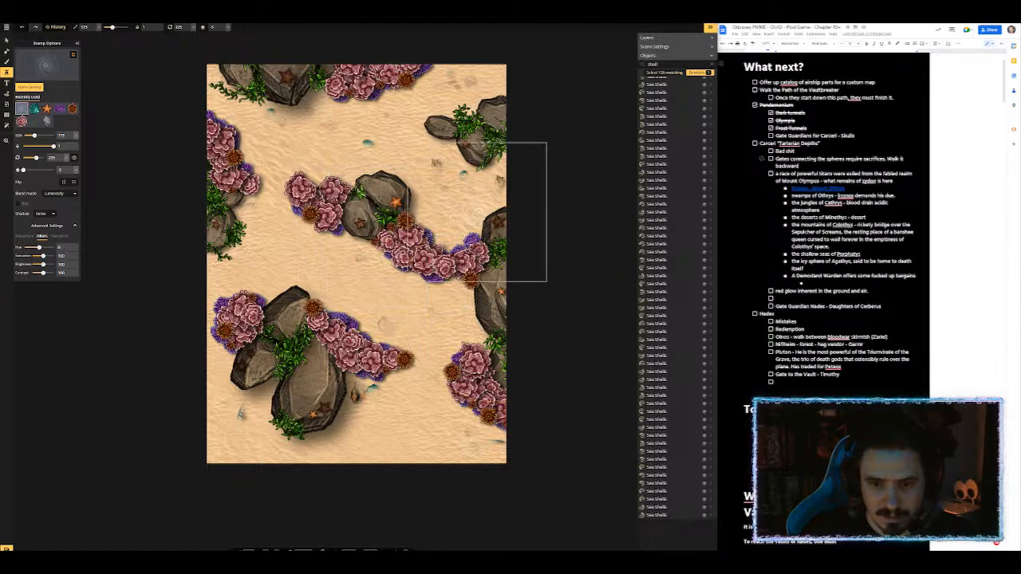
Step: Place whirlpool stamps over the right-edge boulders and lower-right corals, and a larger one over the big lower-left boulders
left_click(512, 244)
left_click(501, 366)
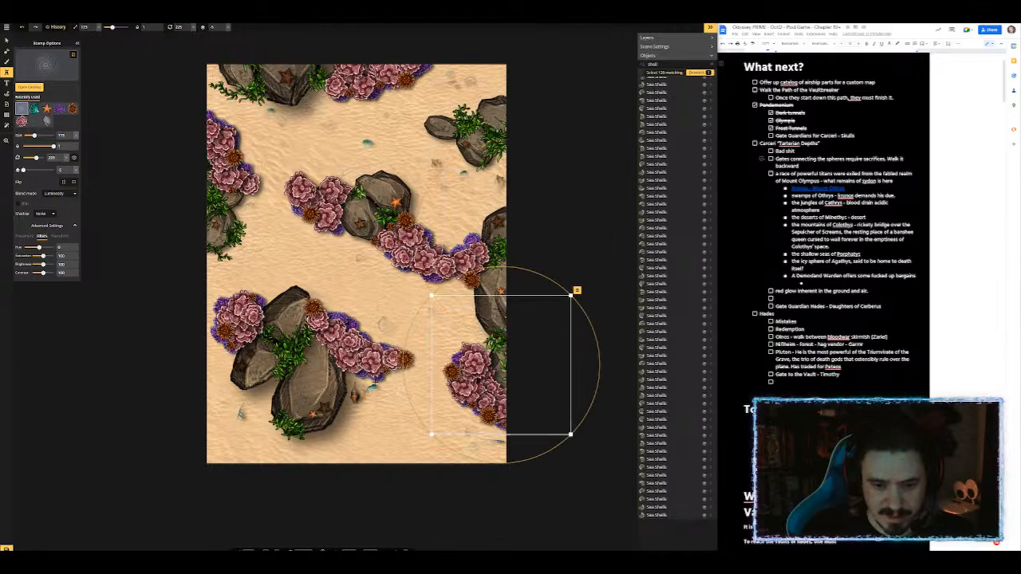
left_click(303, 383)
scroll(303, 386, "up", 20)
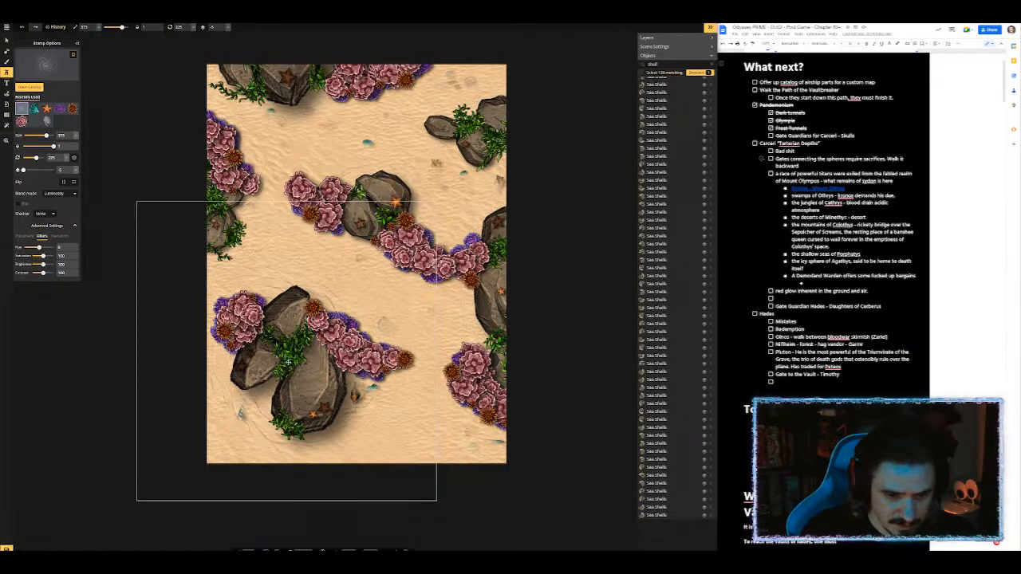
left_click(287, 351)
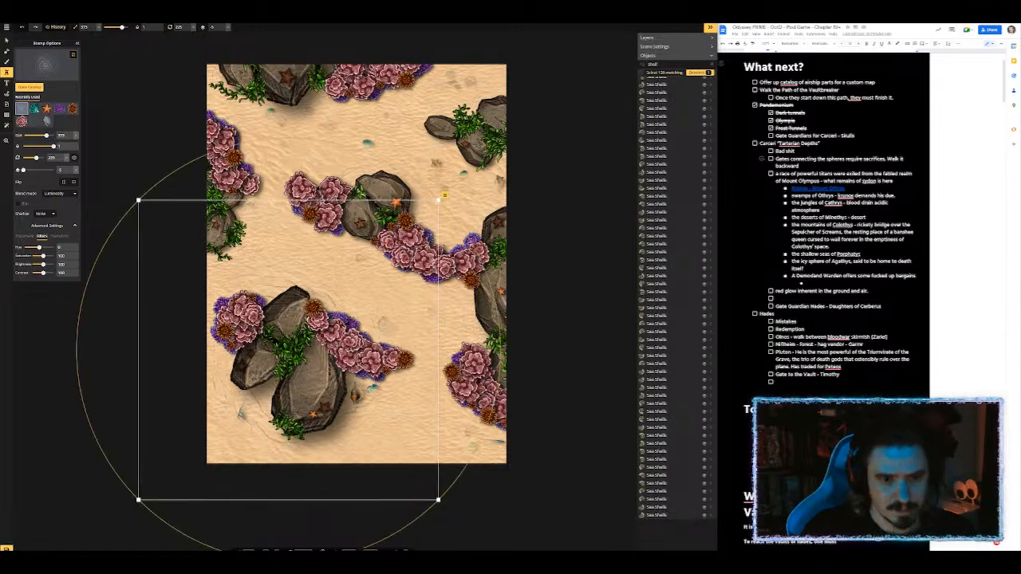
Step: Add smaller whirlpool stamps around the central boulders, the lower-right corals, and the lower and right map edges, varying size and rotation
left_click_drag(288, 351, 355, 222)
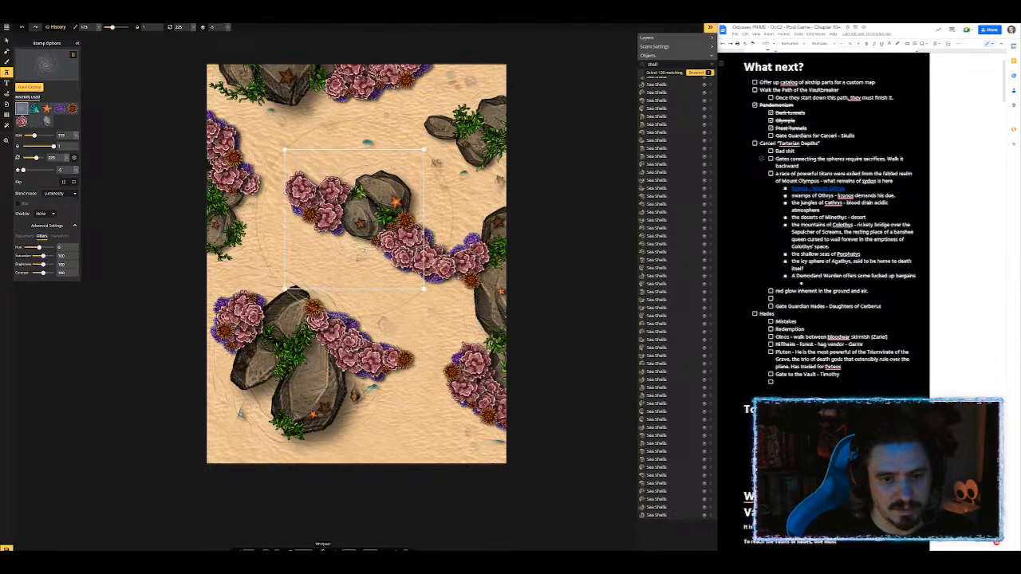
left_click(441, 280)
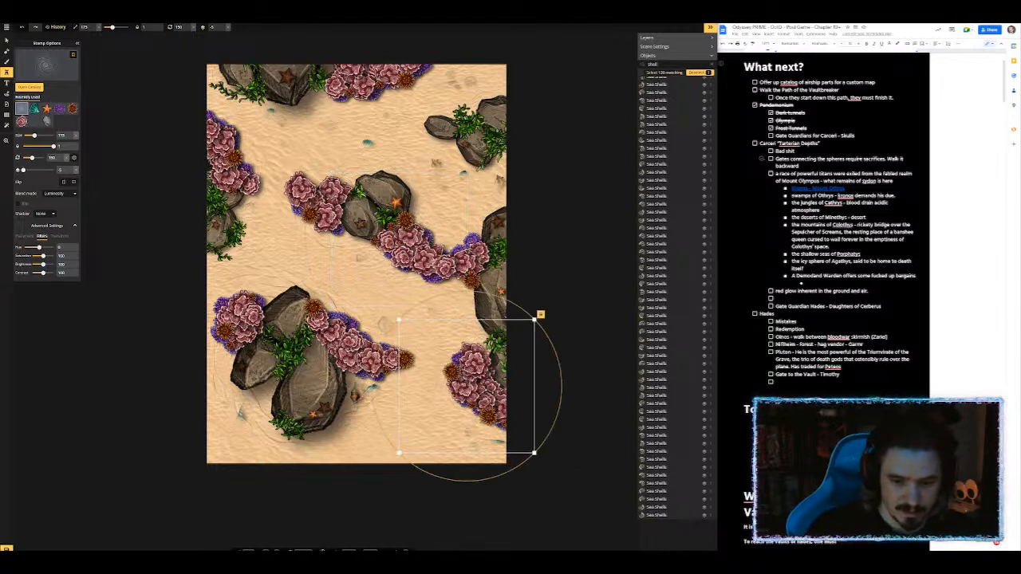
left_click(376, 475)
scroll(378, 474, "up", 4)
left_click(380, 475)
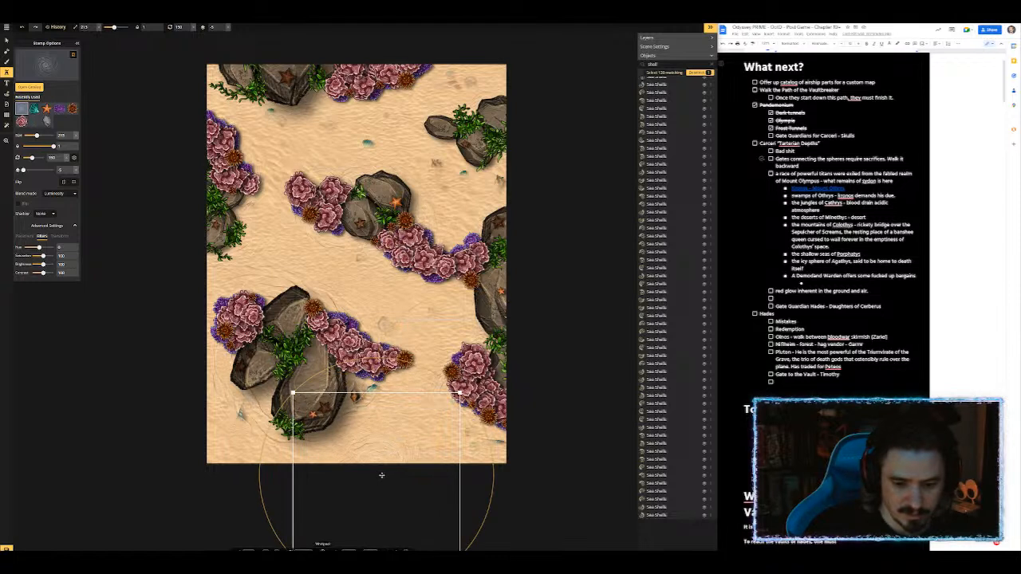
left_click_drag(421, 485, 413, 489)
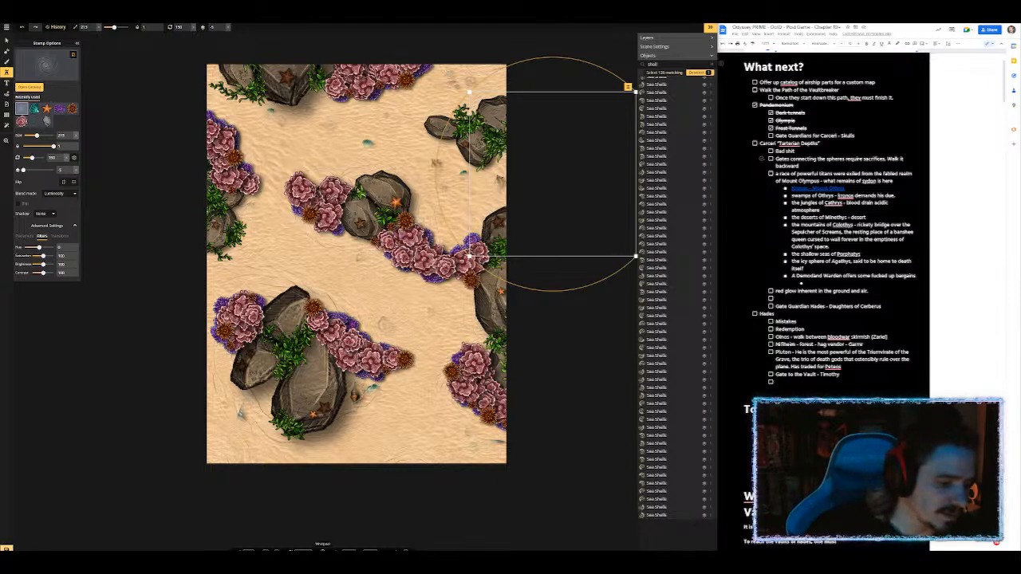
Step: Save the map as Sea Floor and save a clone of it under a new name
left_click(6, 547)
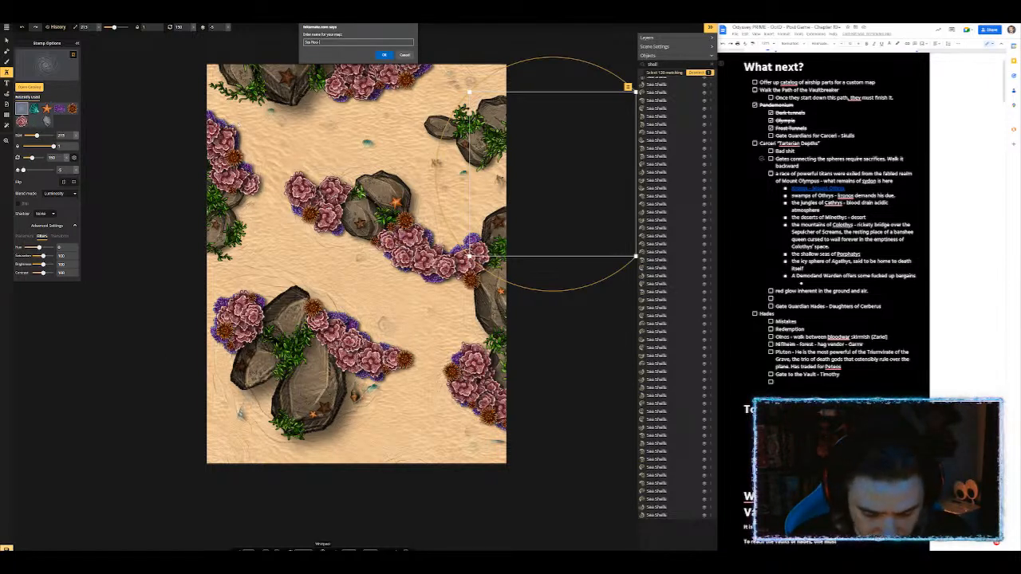
key("Return")
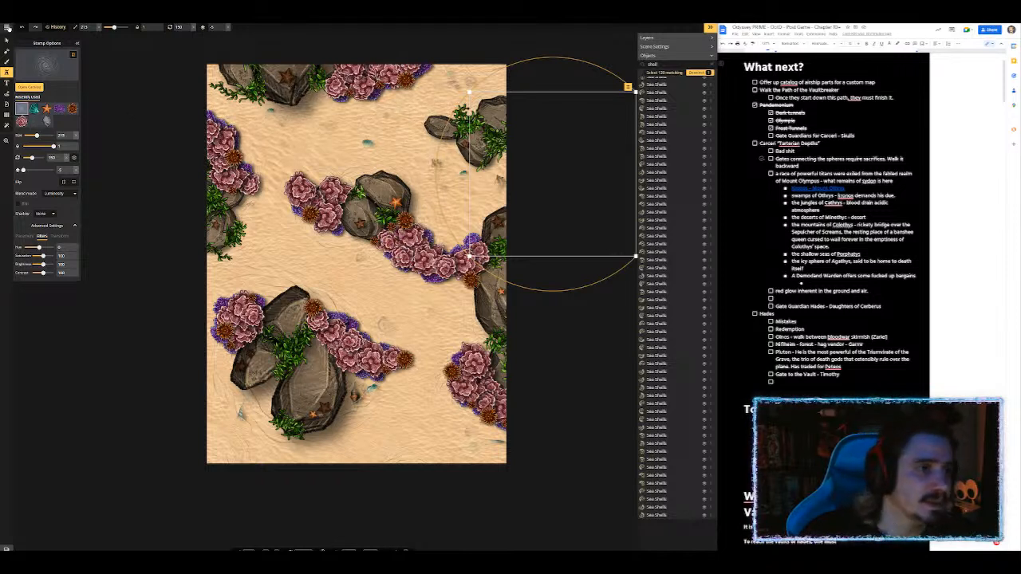
left_click(8, 27)
left_click(25, 58)
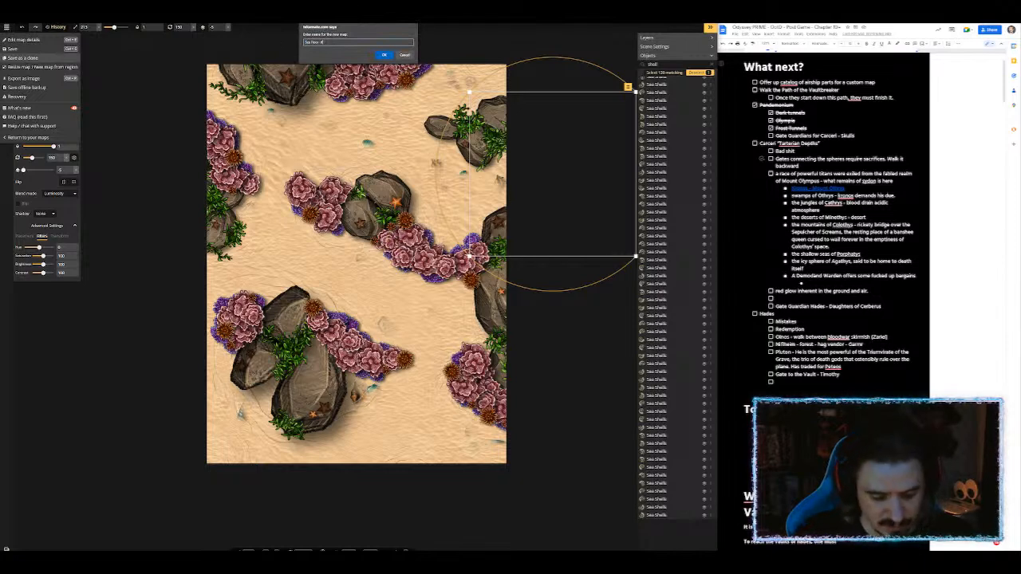
key("Return")
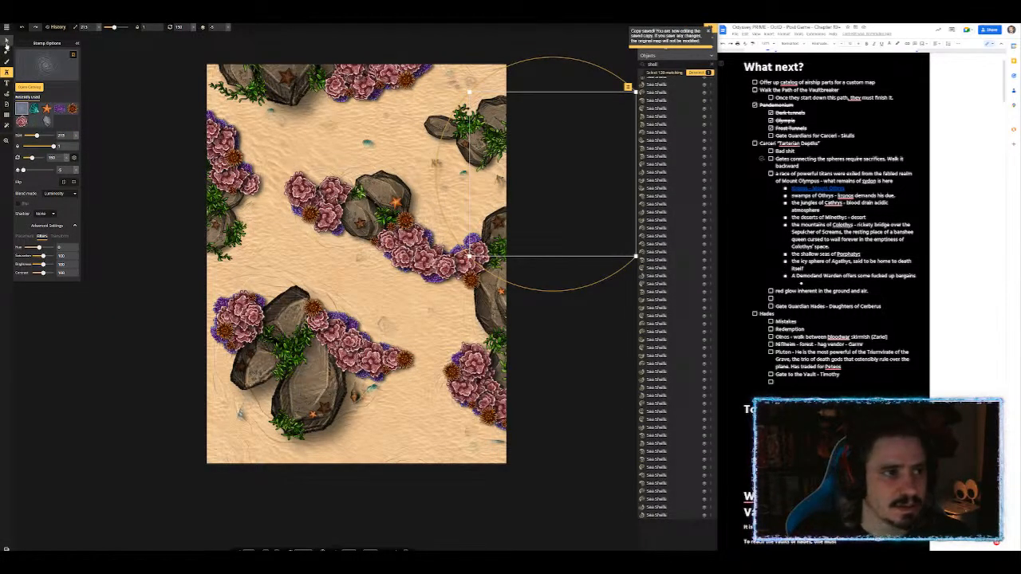
Step: Clear the object search, select all objects on the cloned map and flatten them to the background
left_click(7, 28)
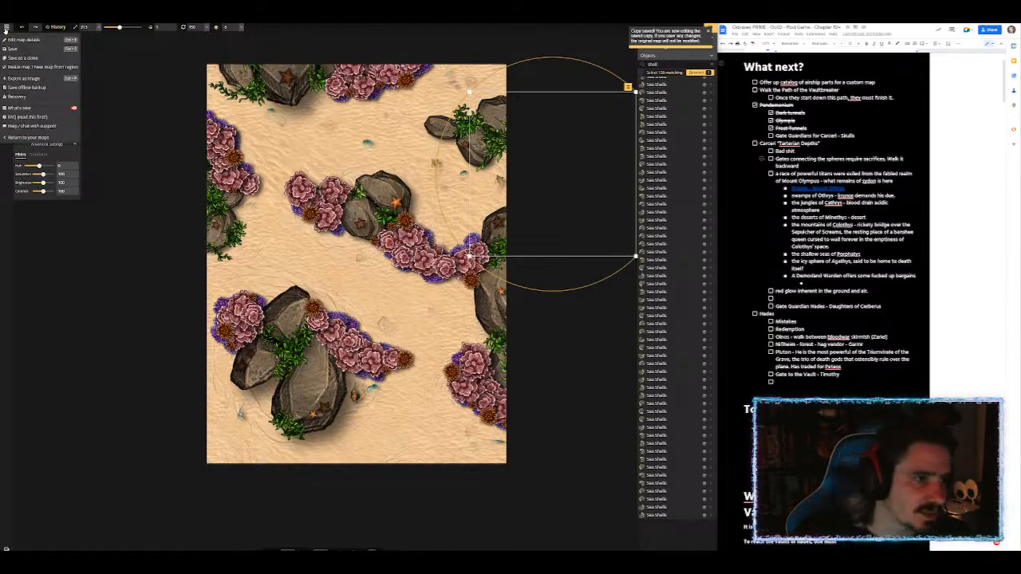
left_click(112, 87)
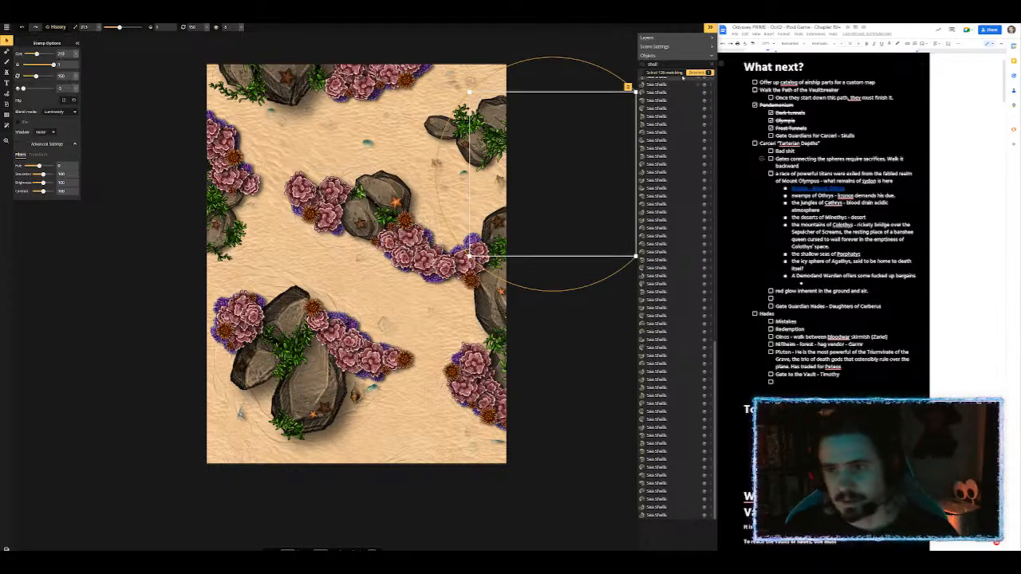
left_click(710, 65)
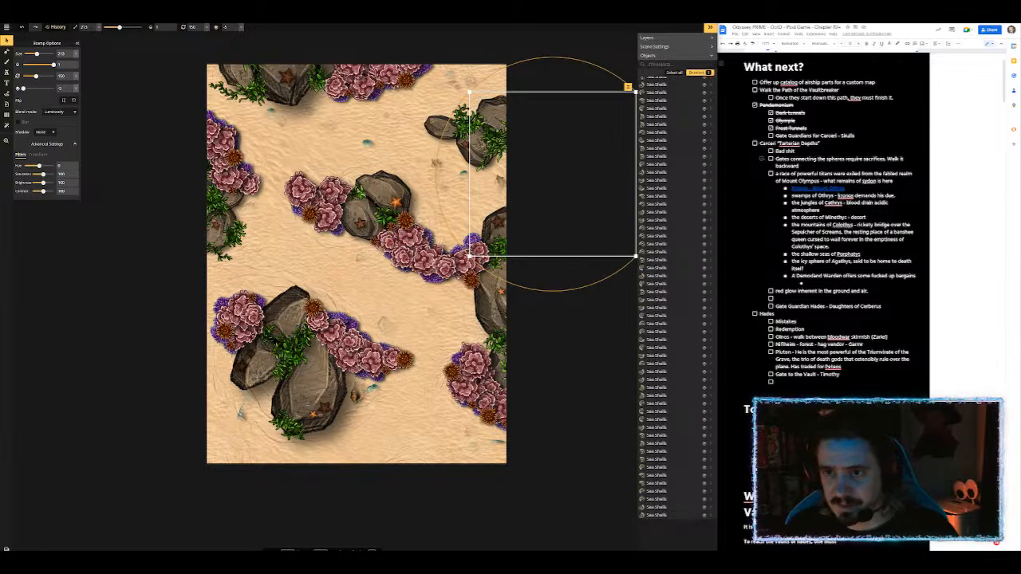
left_click(673, 72)
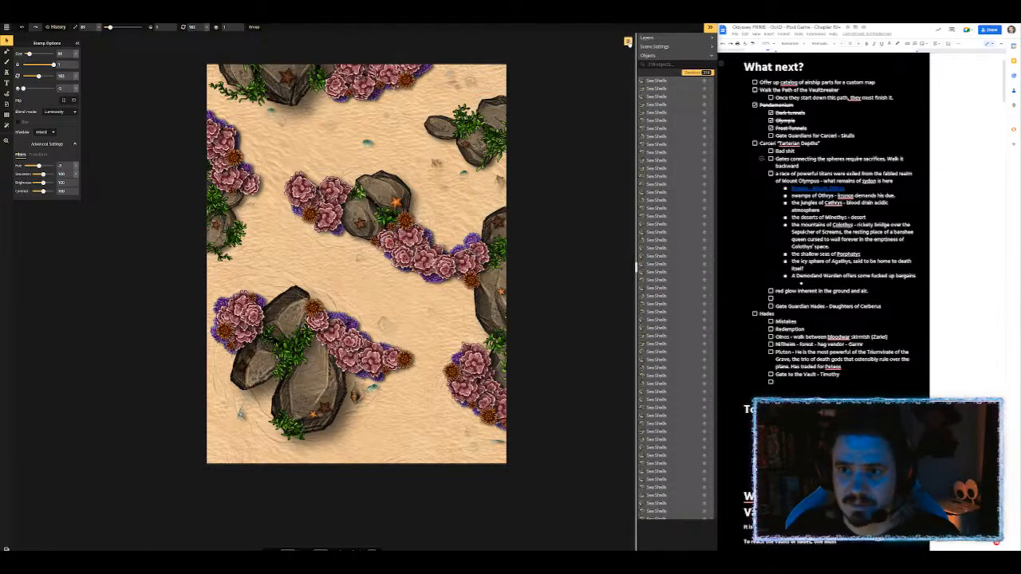
left_click(627, 41)
mouse_move(641, 104)
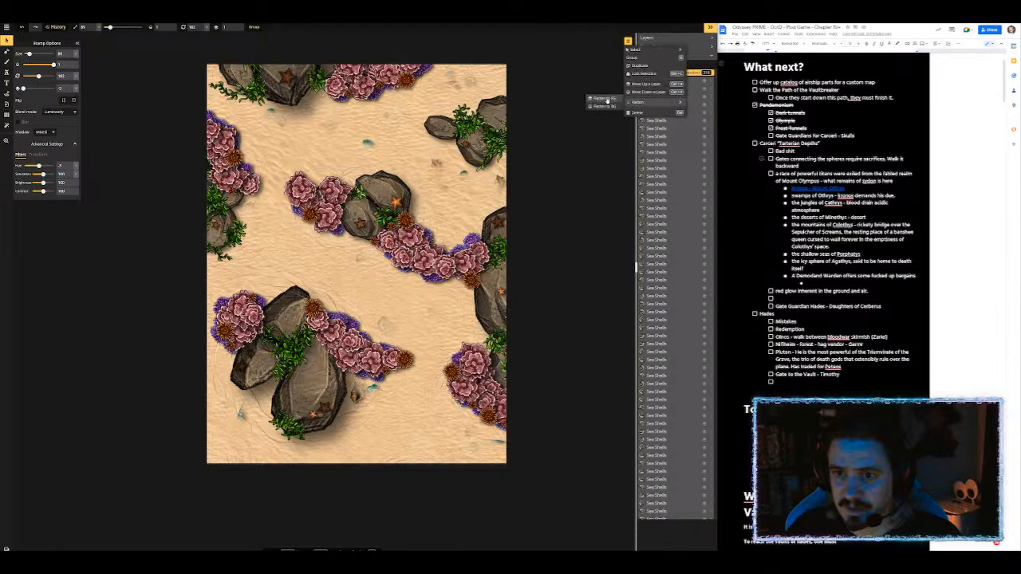
left_click(606, 106)
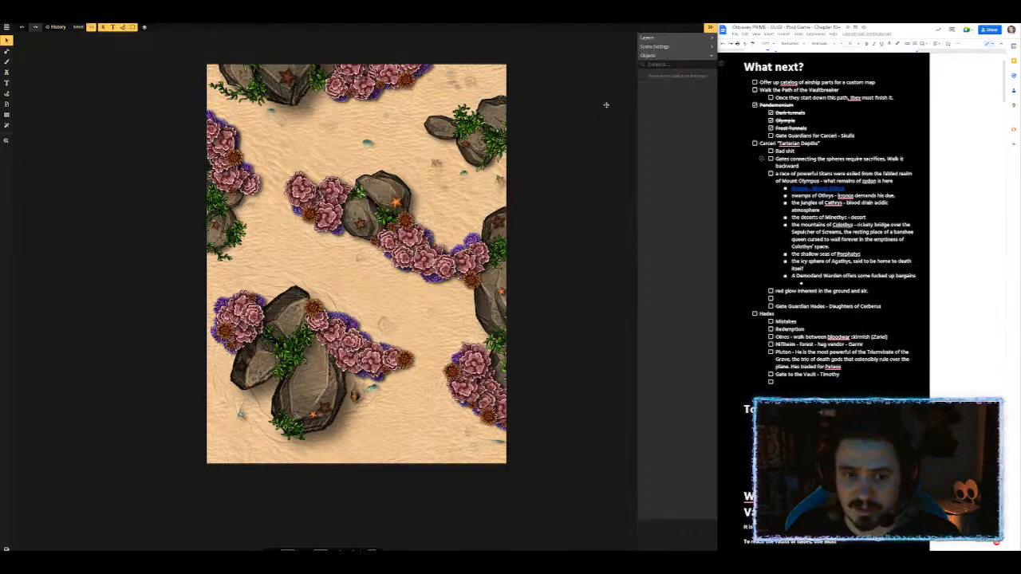
Step: Choose the pale Water texture from Fantasy Battlemaps 2.0 as the brush texture
left_click(7, 61)
left_click(40, 76)
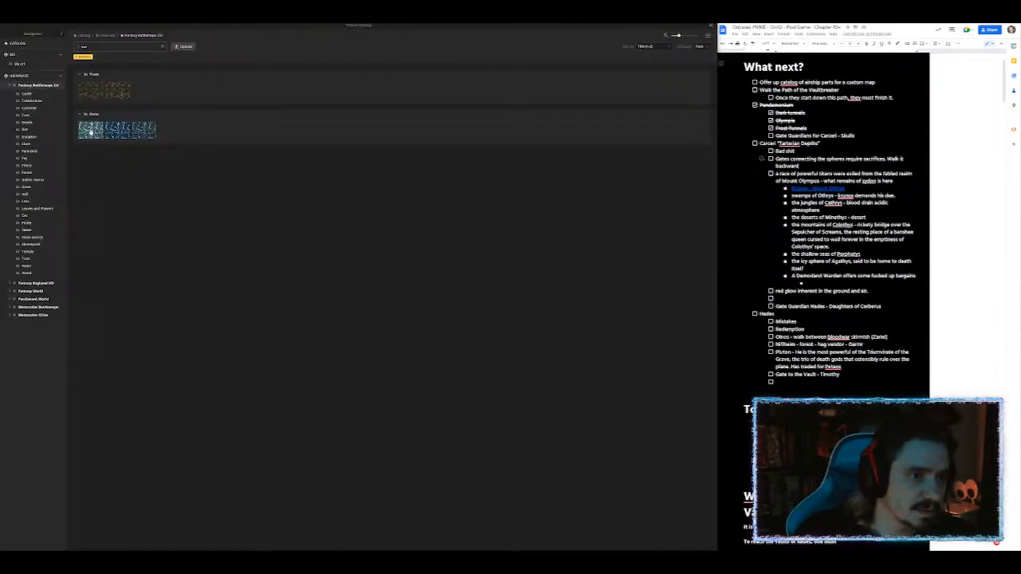
left_click(93, 131)
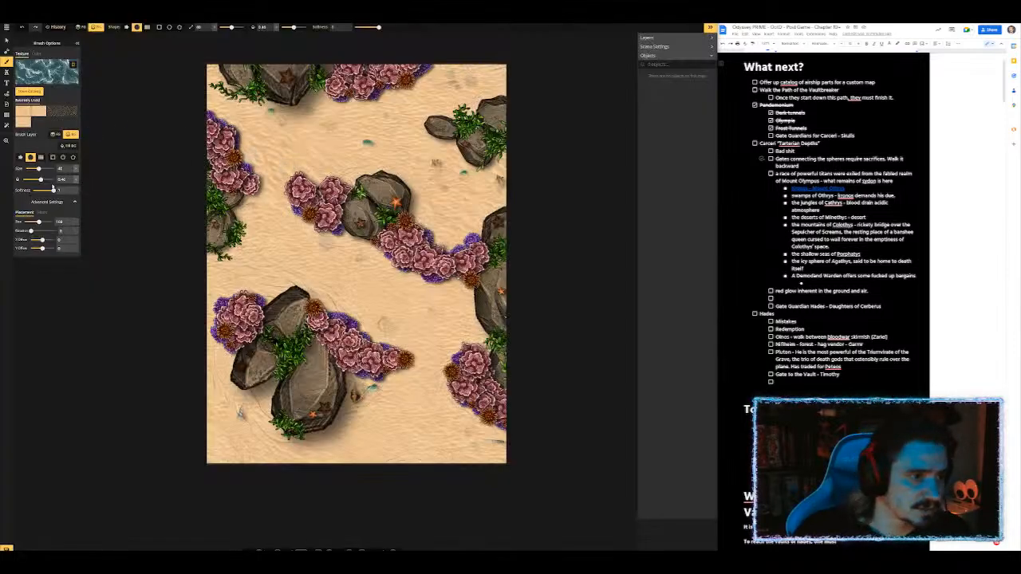
Step: Cover the whole map with a semi-transparent rectangle of the water texture on the background layer
left_click(158, 29)
left_click_drag(186, 64, 545, 473)
left_click_drag(367, 63, 367, 54)
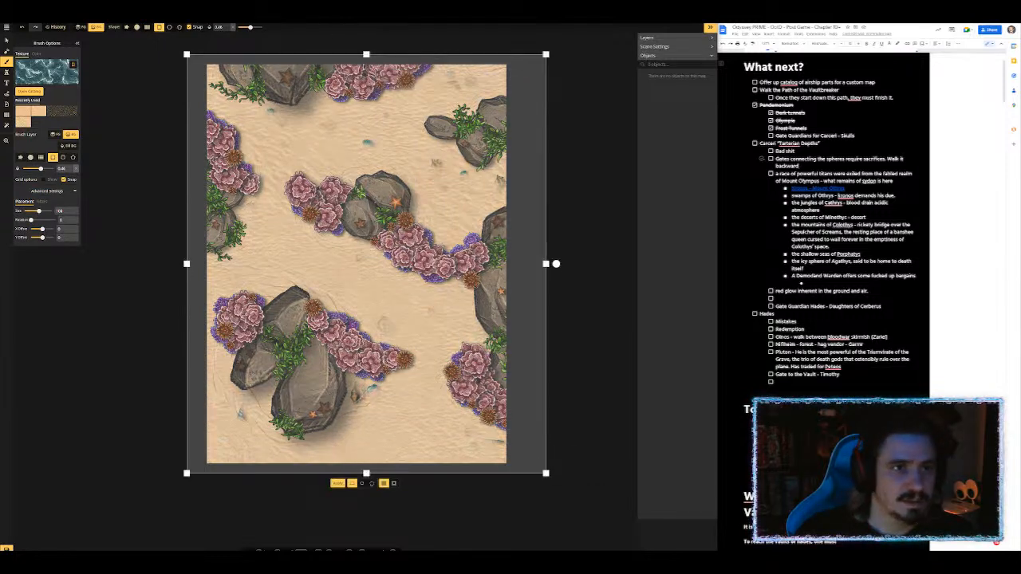
left_click(338, 484)
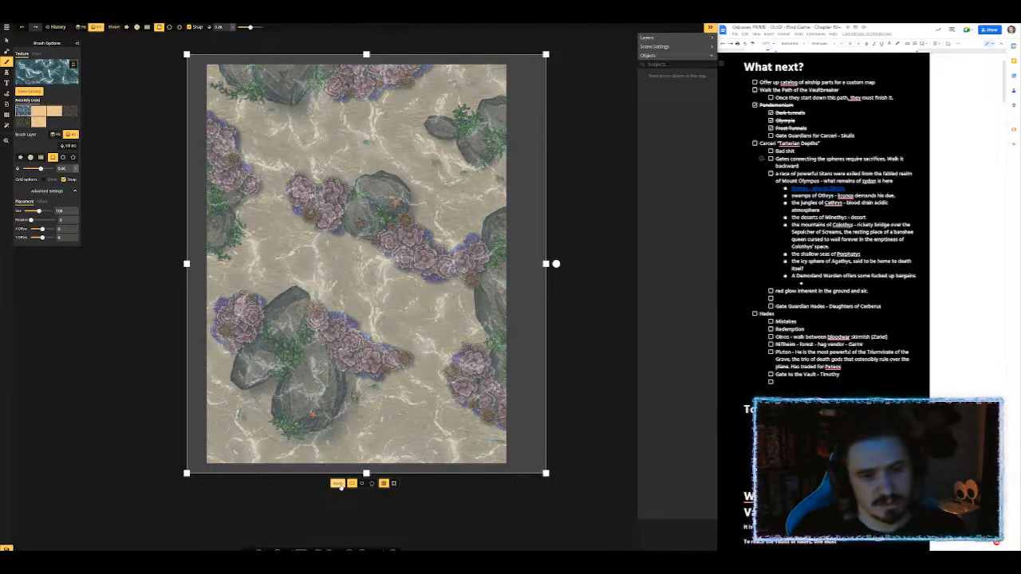
left_click(571, 312)
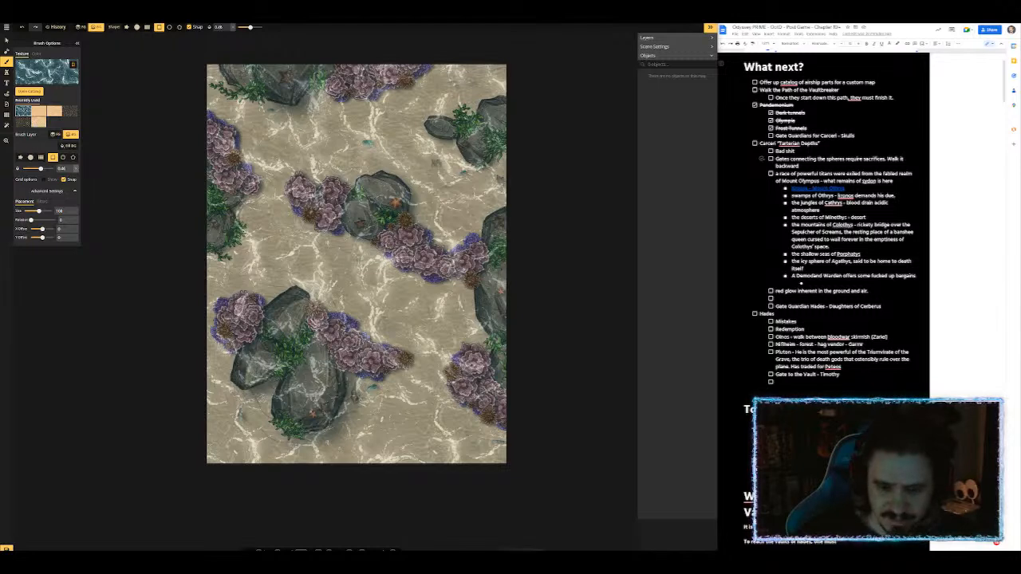
Step: Export the map as an HD image at 3072 x 4096 px and dismiss the sharing dialog
left_click(522, 549)
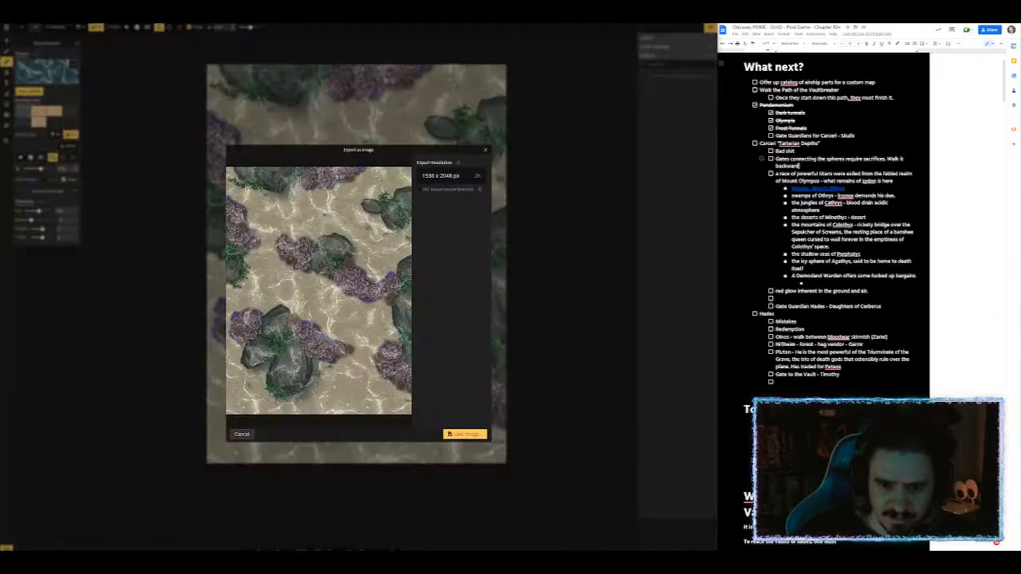
left_click(420, 189)
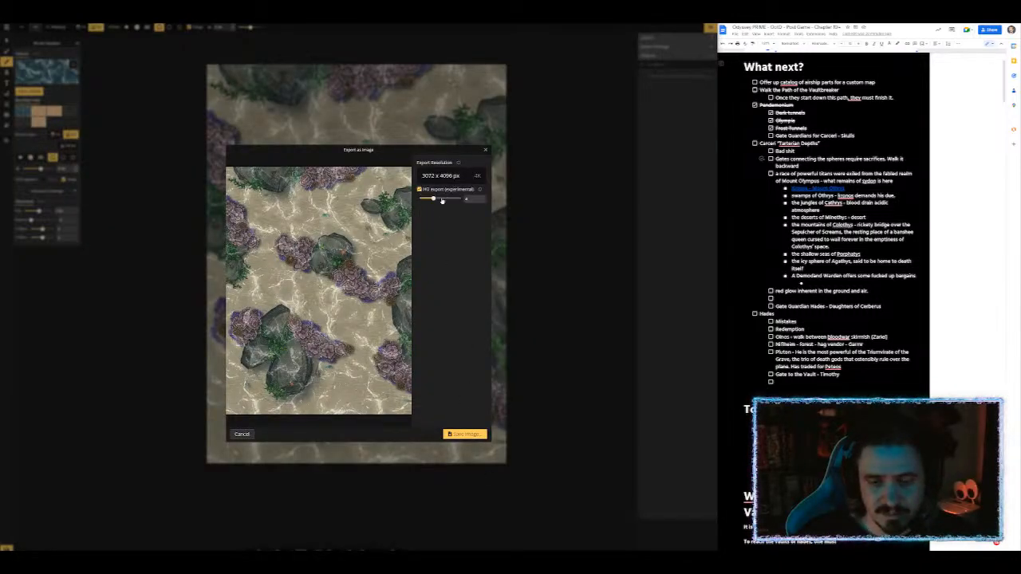
left_click(464, 435)
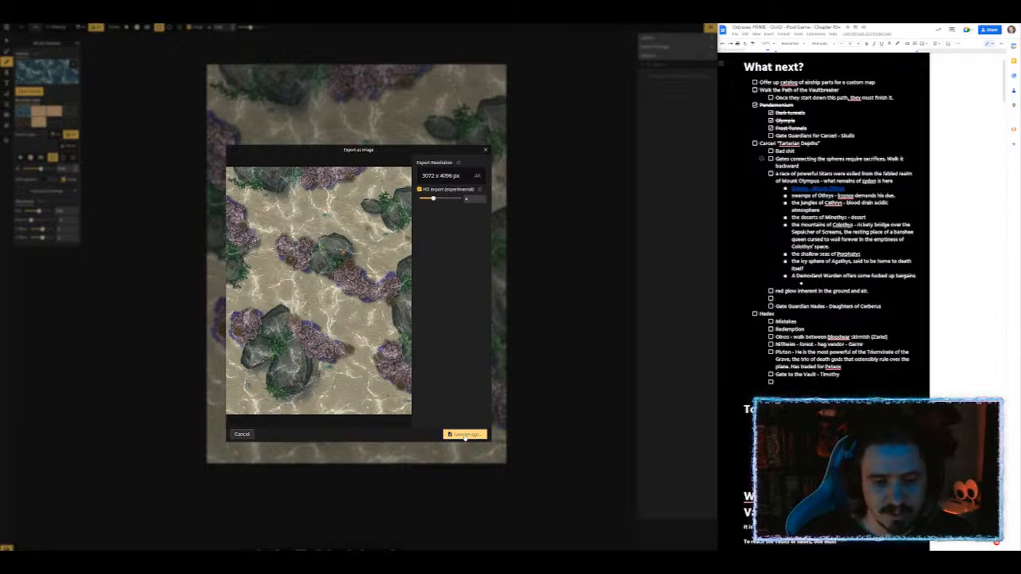
left_click(405, 314)
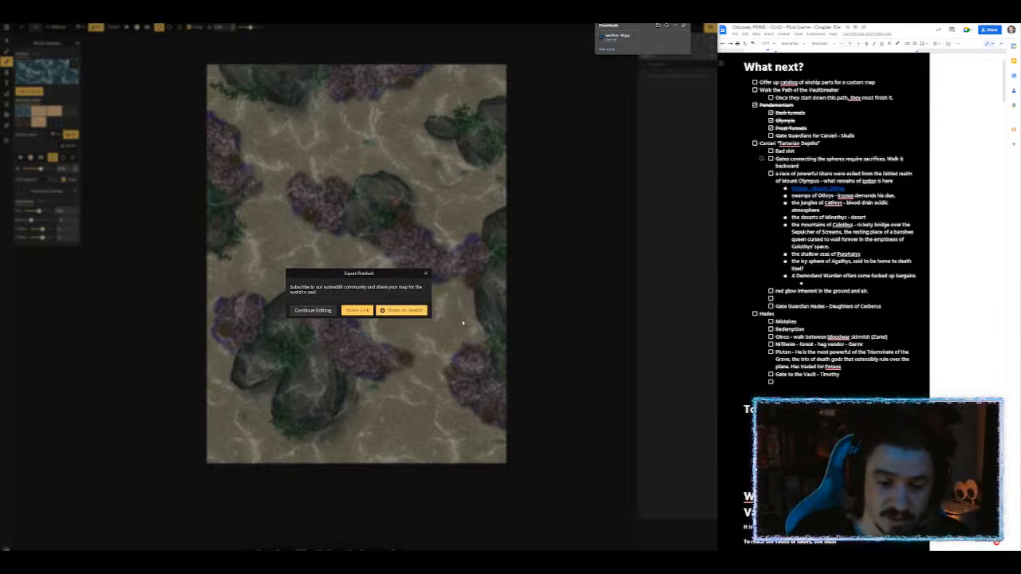
left_click(426, 273)
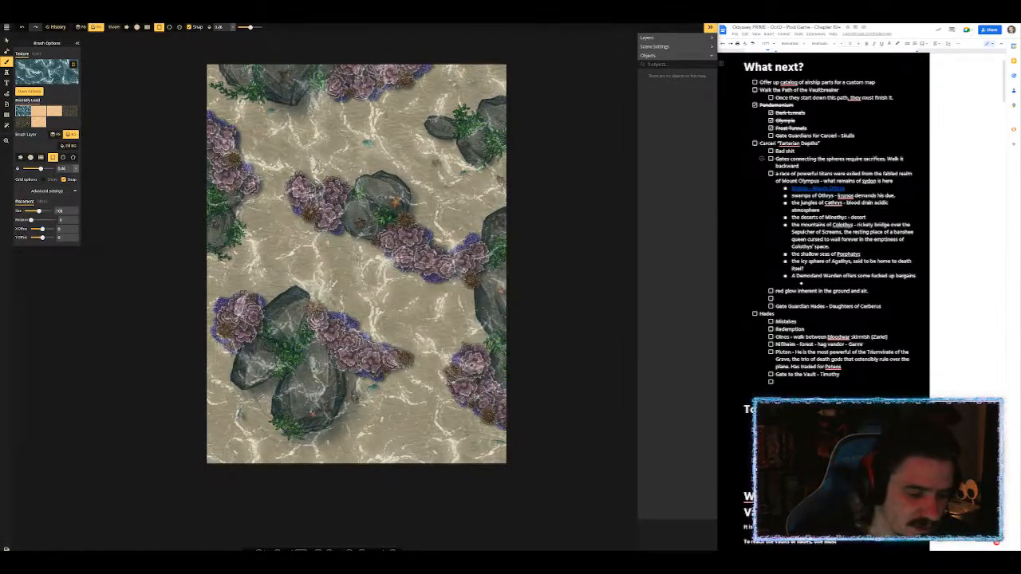
Step: Switch to File Explorer and open the exported map image in Photoshop
key("super+e")
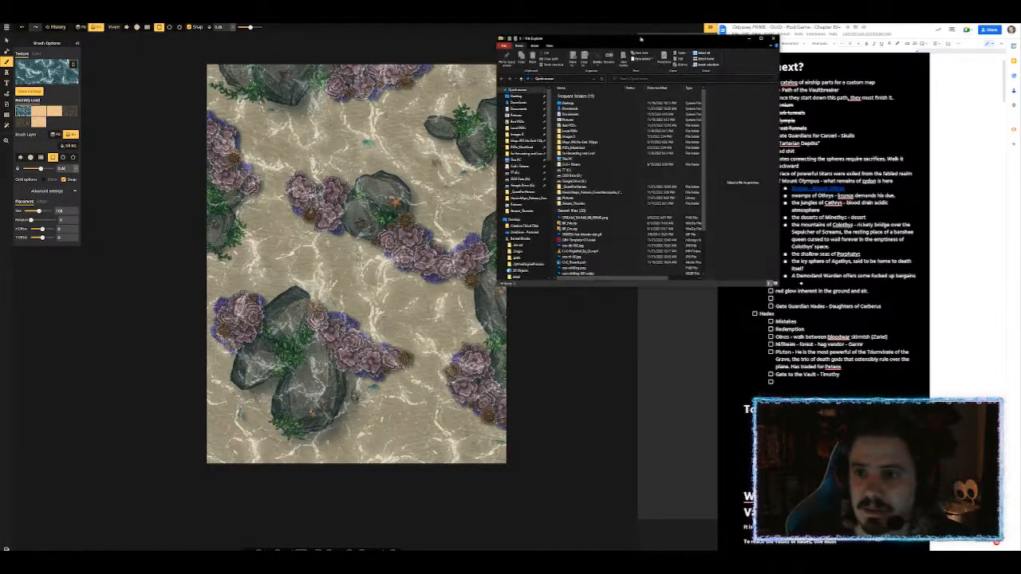
left_click_drag(590, 38, 1020, 230)
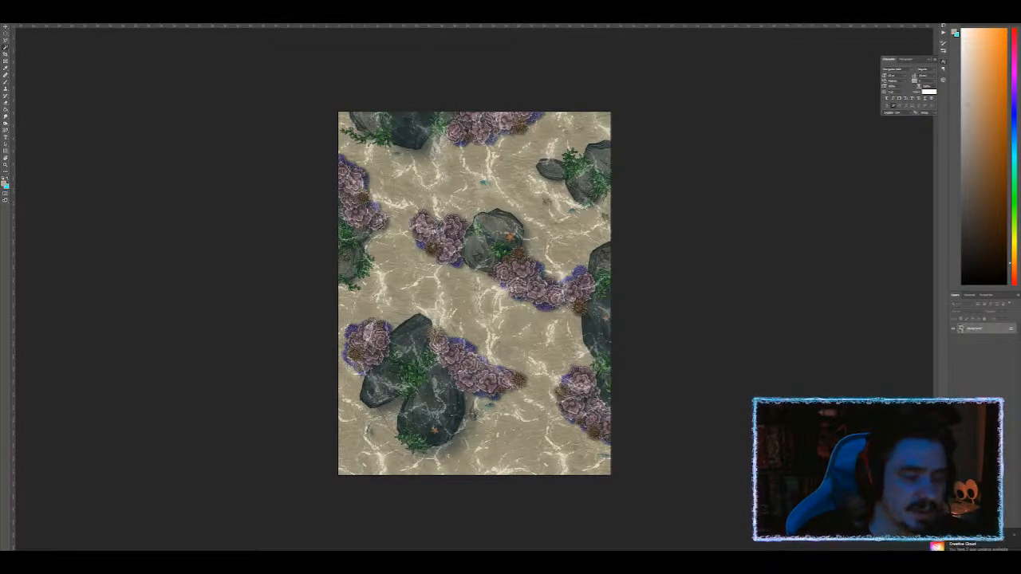
Step: Duplicate the map image's background layer
left_click(30, 4)
left_click(29, 4)
left_click(30, 4)
mouse_move(42, 17)
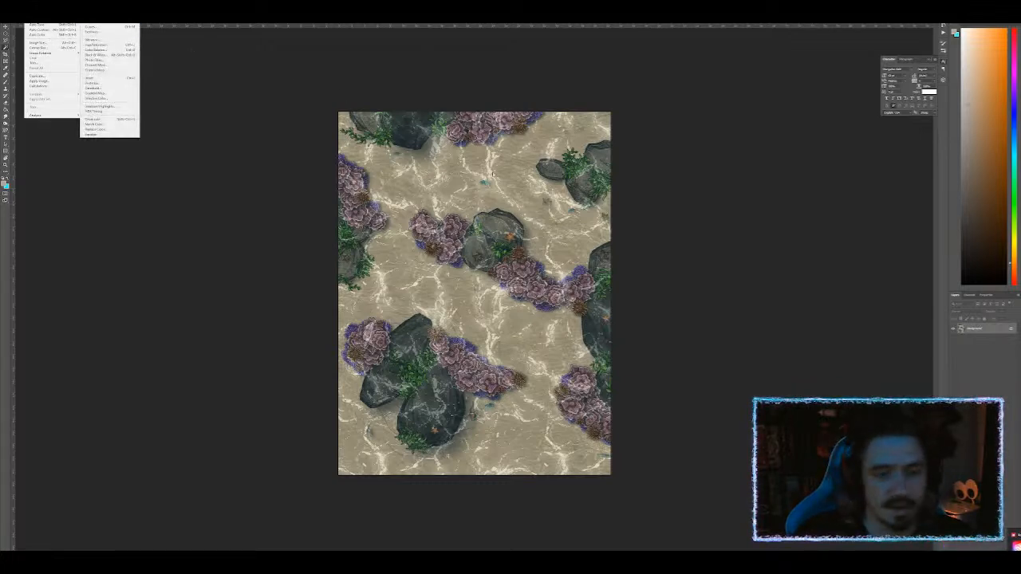
left_click(739, 303)
key("ctrl+j")
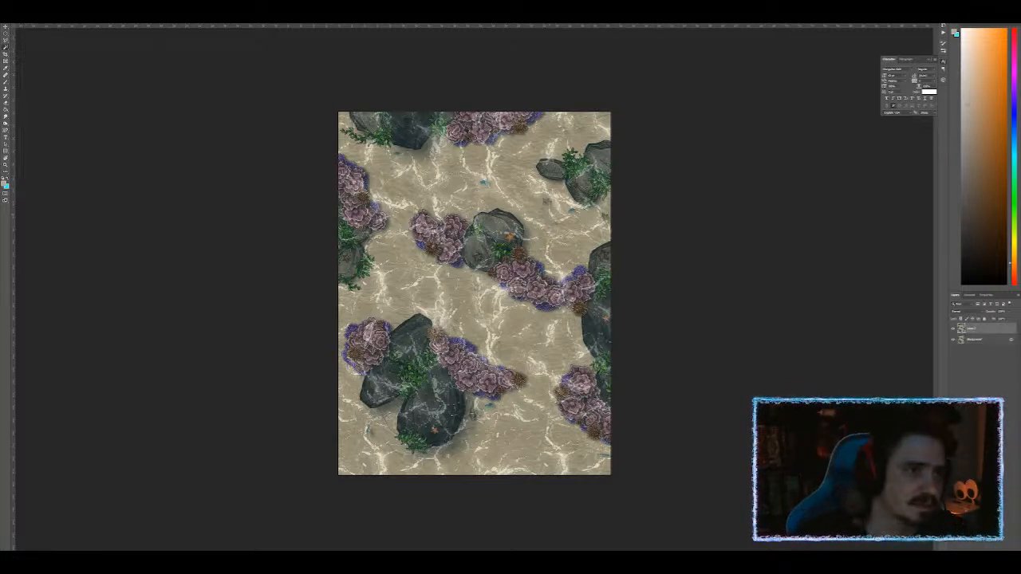
Step: Try to shift the duplicated layer's hue with a Hue/Saturation adjustment
left_click(31, 5)
mouse_move(41, 17)
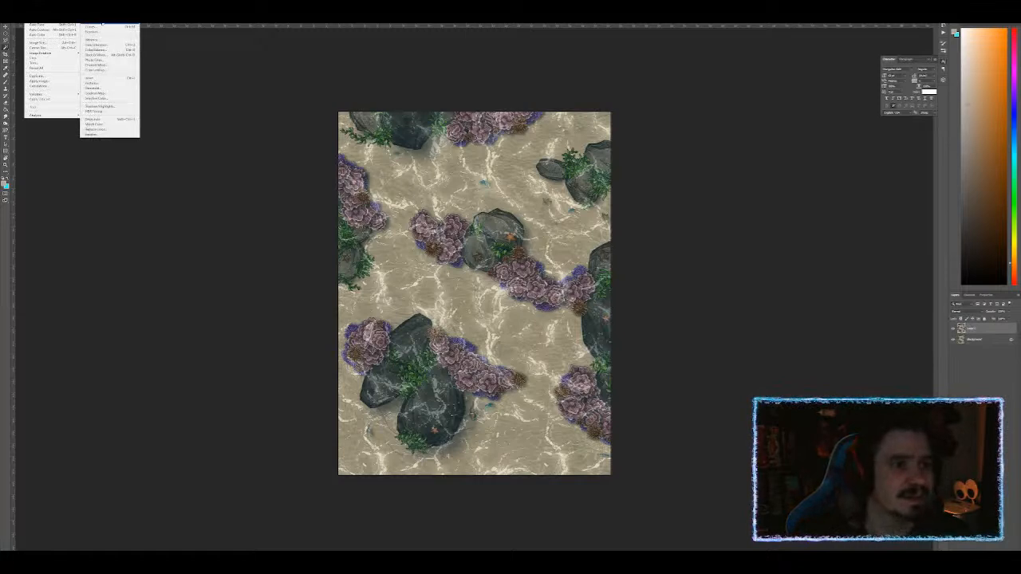
left_click(96, 44)
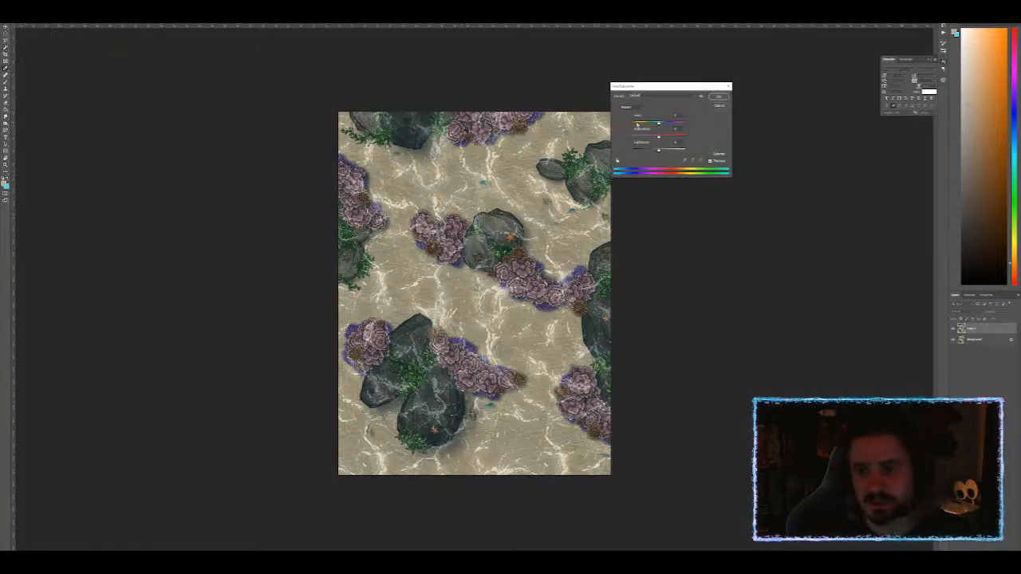
left_click_drag(660, 122, 655, 143)
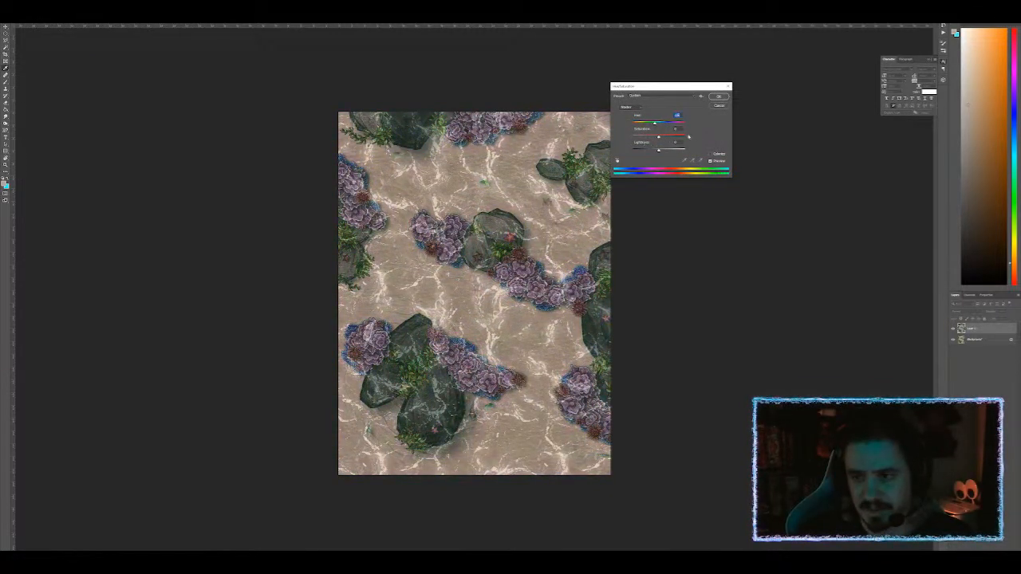
left_click(720, 108)
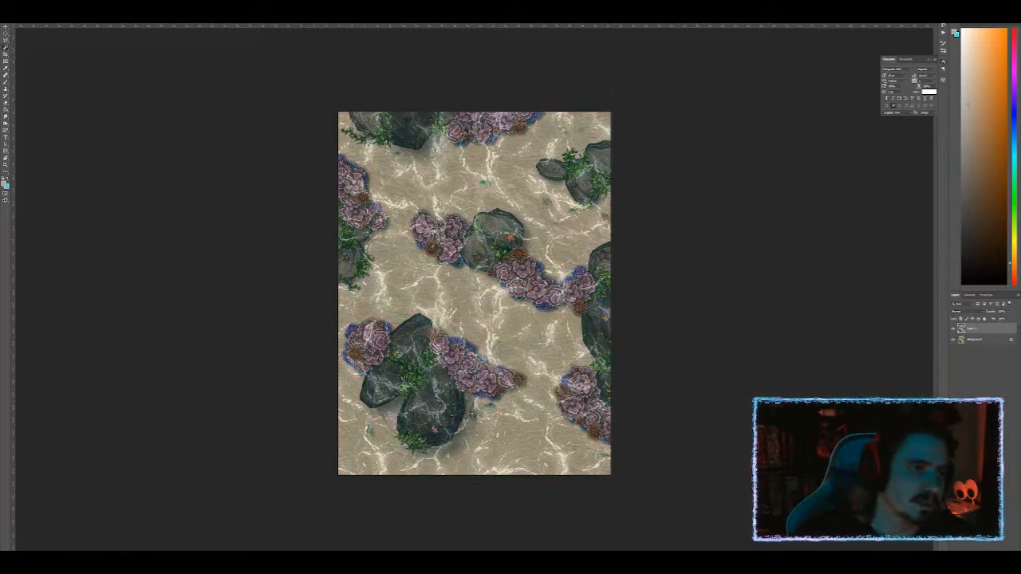
Step: Desaturate the duplicated map layer
key("alt+i")
mouse_move(51, 17)
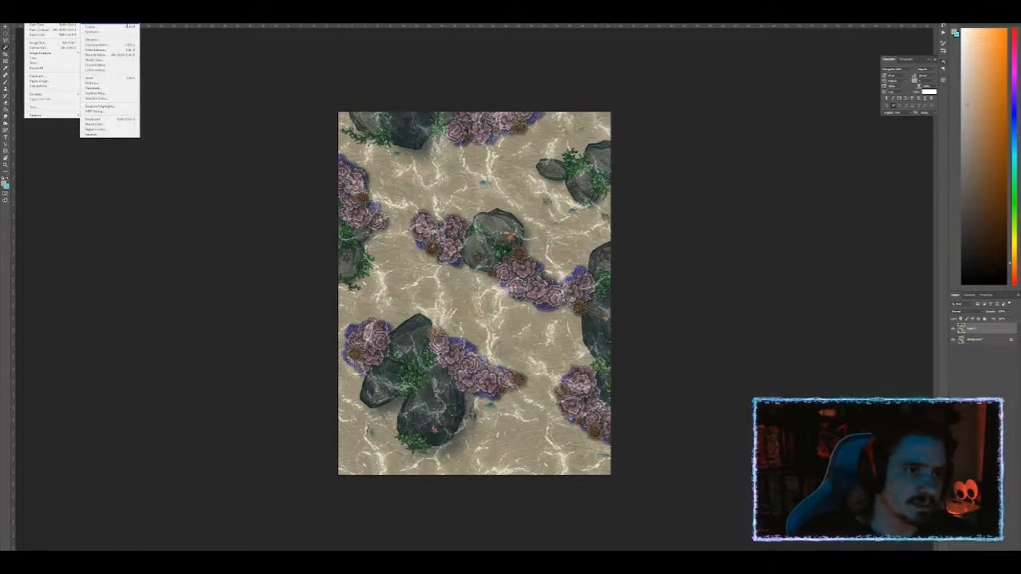
left_click(104, 119)
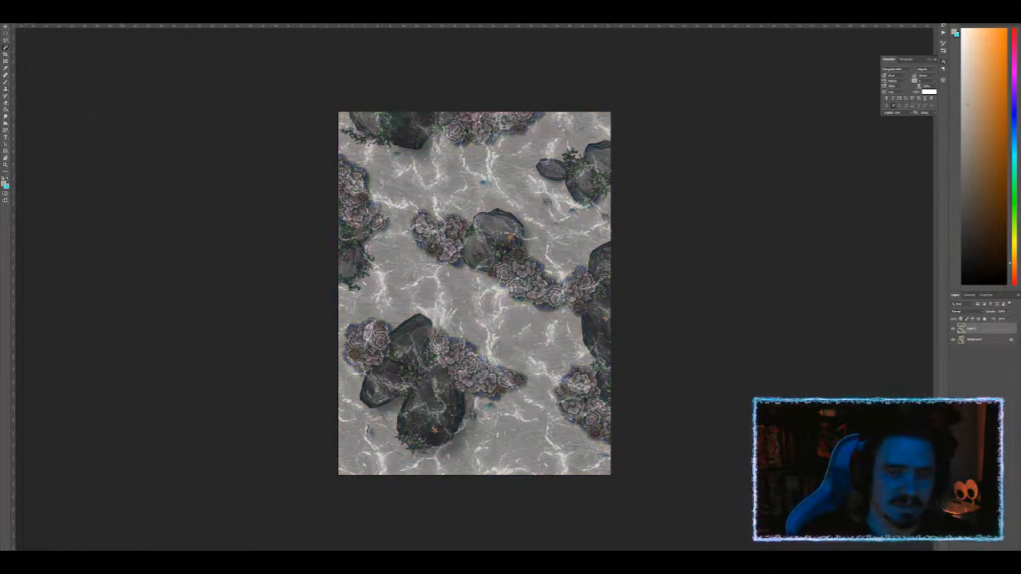
Step: Try Auto Contrast on the desaturated layer and undo it
left_click(30, 4)
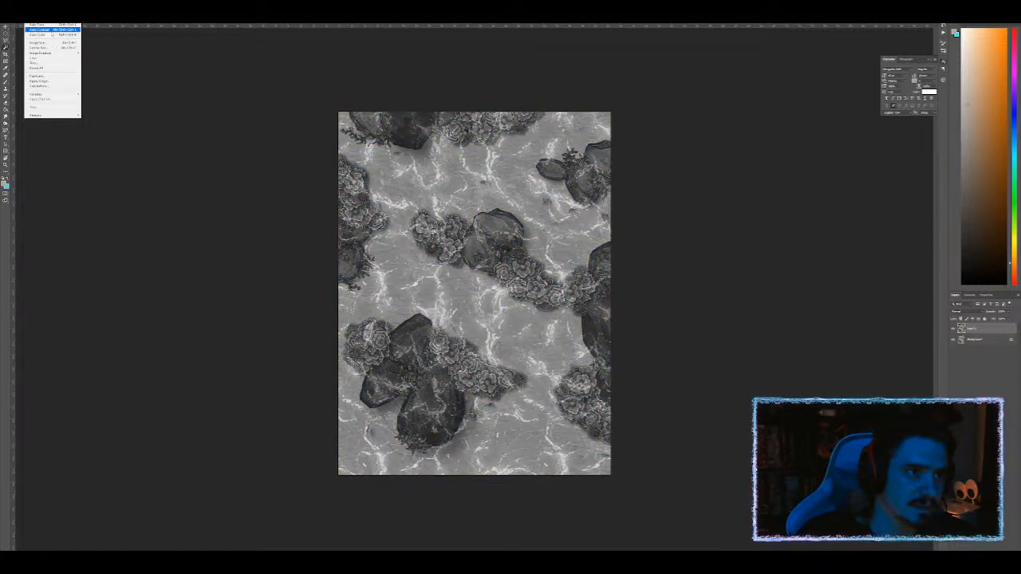
left_click(47, 30)
left_click(30, 4)
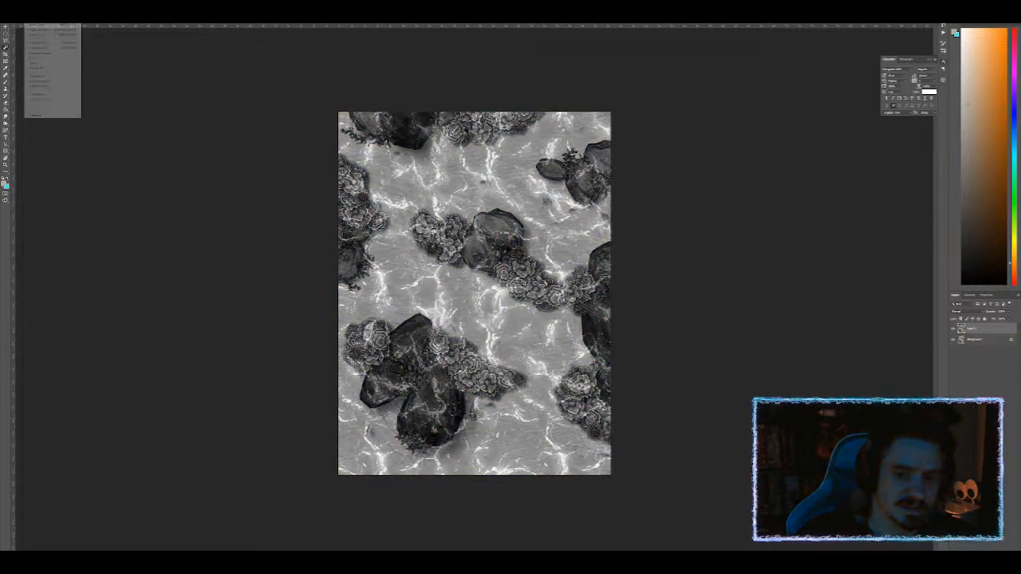
key("Escape")
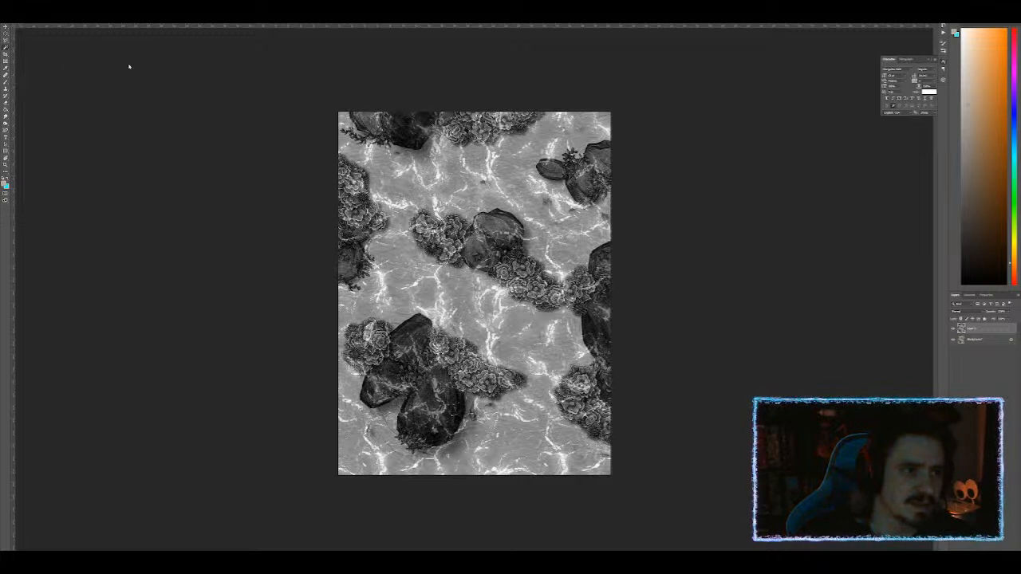
key("ctrl+z")
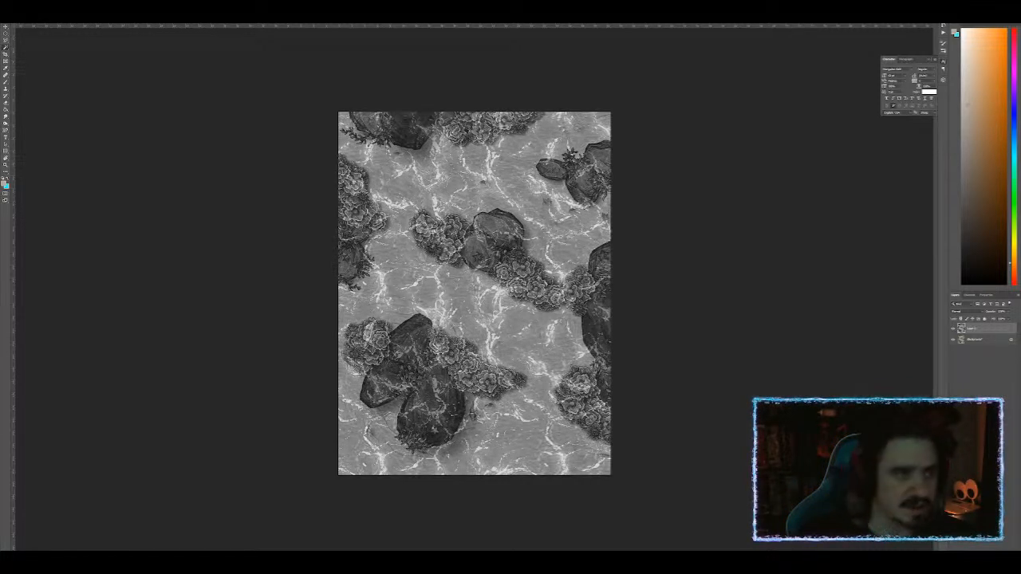
Step: Raise the brightness and contrast of the desaturated layer with a Brightness/Contrast adjustment
left_click(30, 4)
mouse_move(42, 17)
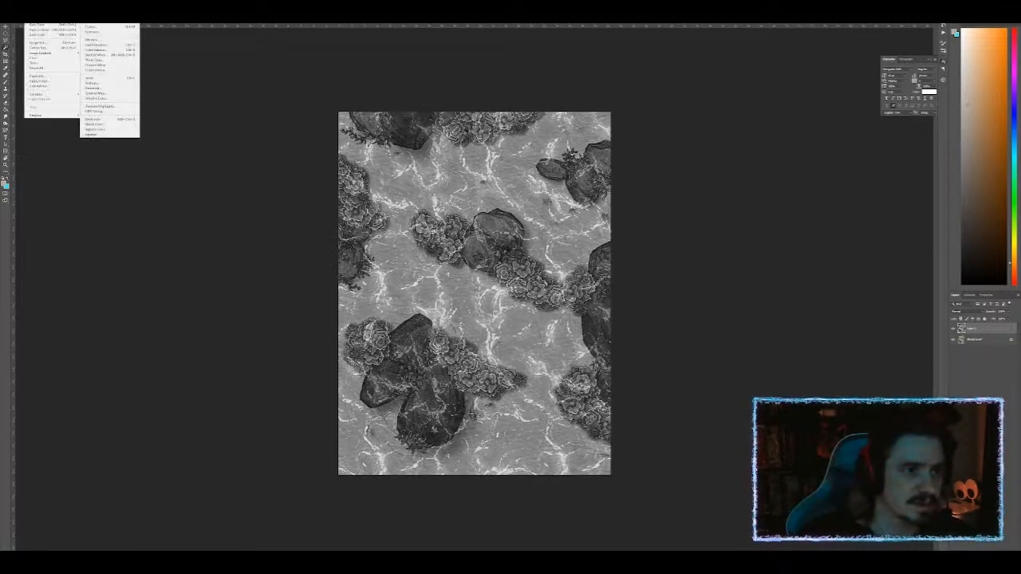
left_click(99, 17)
mouse_move(214, 127)
left_mouse_down()
mouse_move(209, 140)
mouse_move(219, 141)
left_mouse_up()
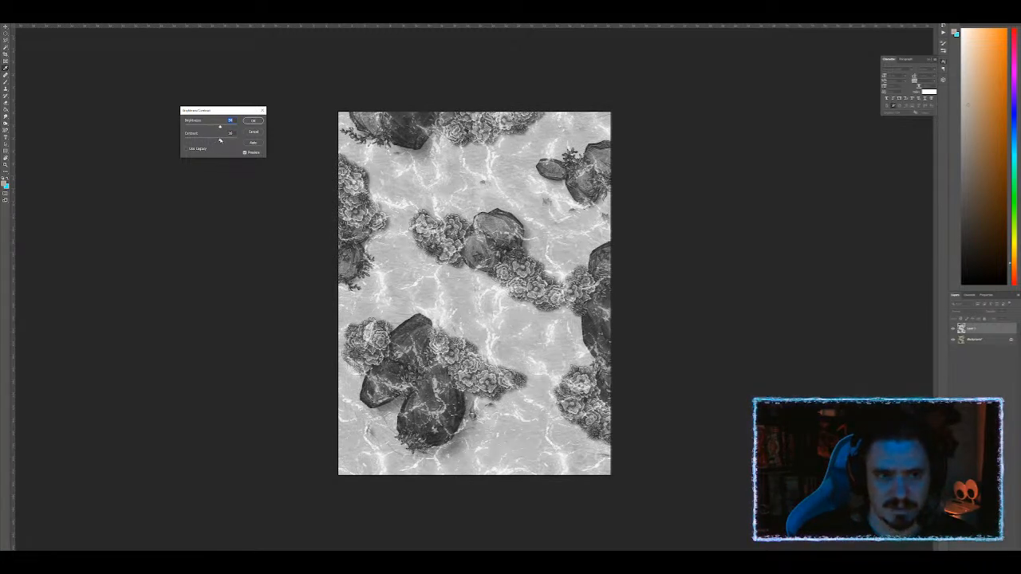
left_click(254, 121)
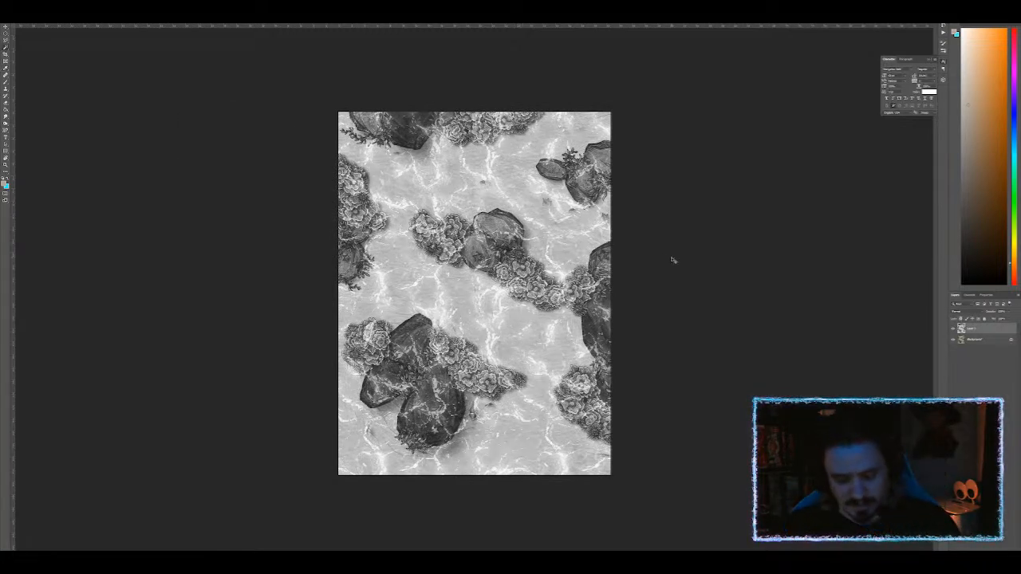
Step: Add a new empty layer above the desaturated one and set the foreground colour to red, ff0000
key("ctrl+j")
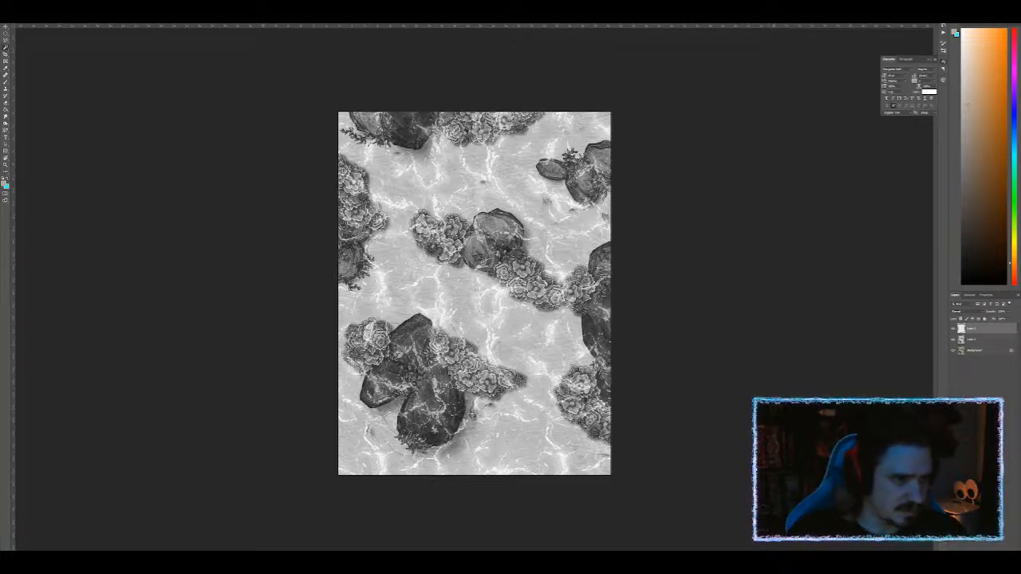
left_click(4, 183)
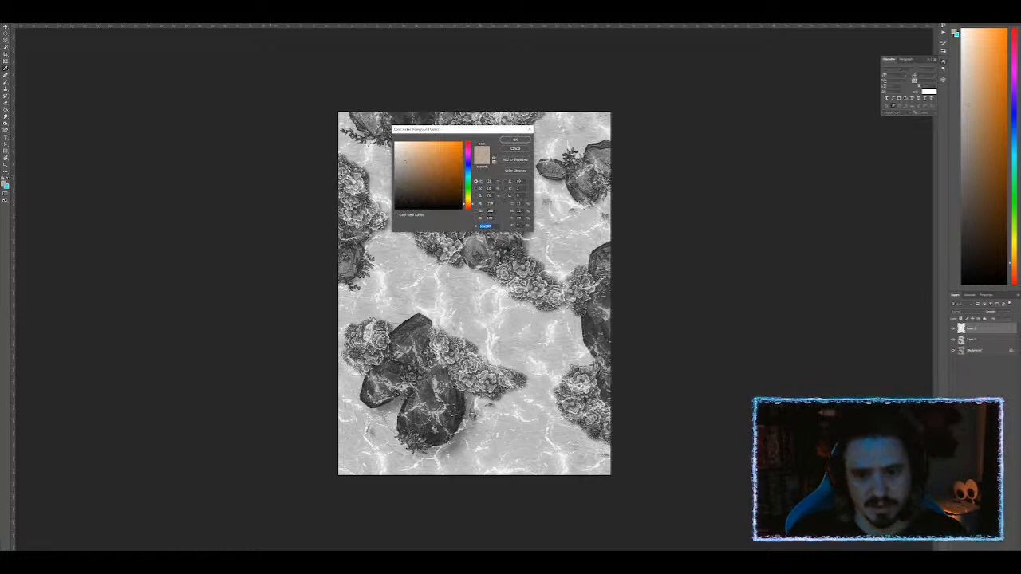
type("ff0000")
key("Return")
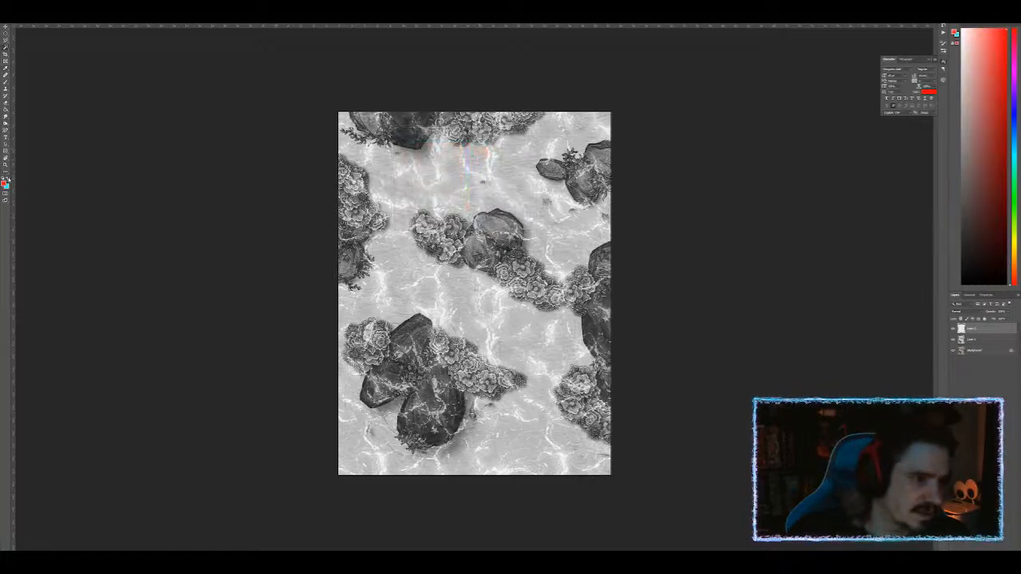
Step: Swap the foreground and background colours and set the foreground to a dark red
left_click(8, 178)
left_click(4, 184)
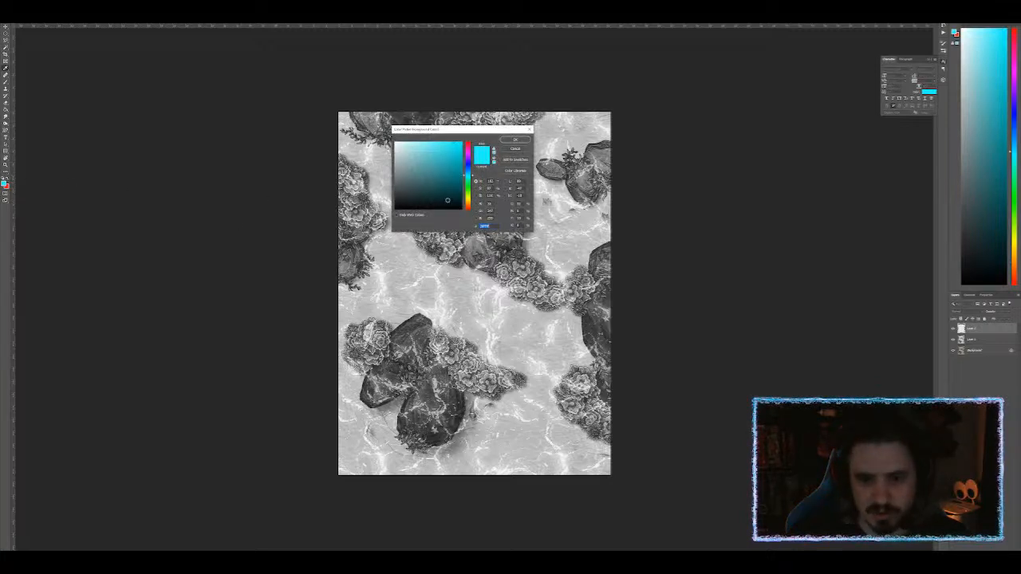
left_click(468, 207)
left_click(461, 182)
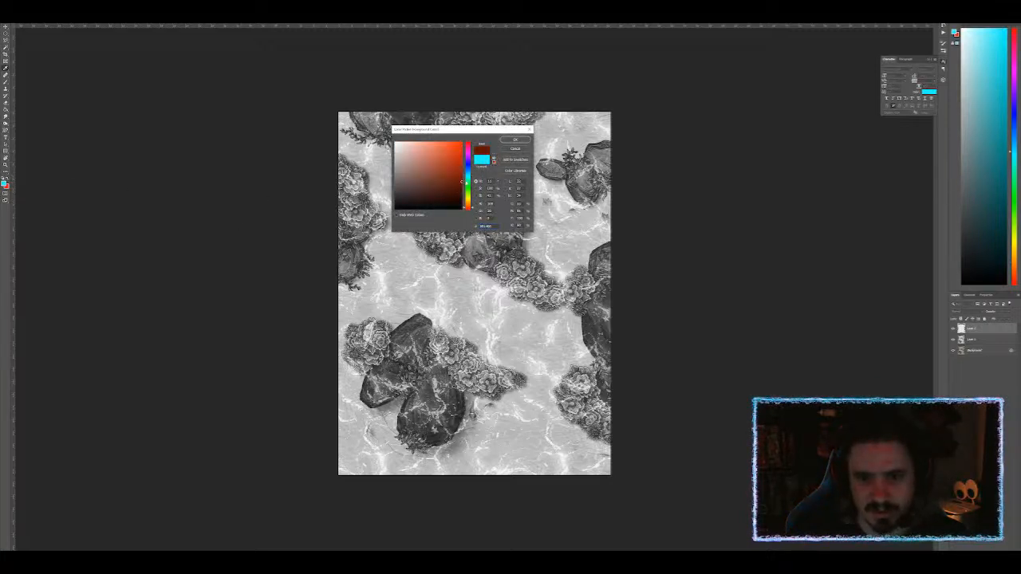
left_click(515, 140)
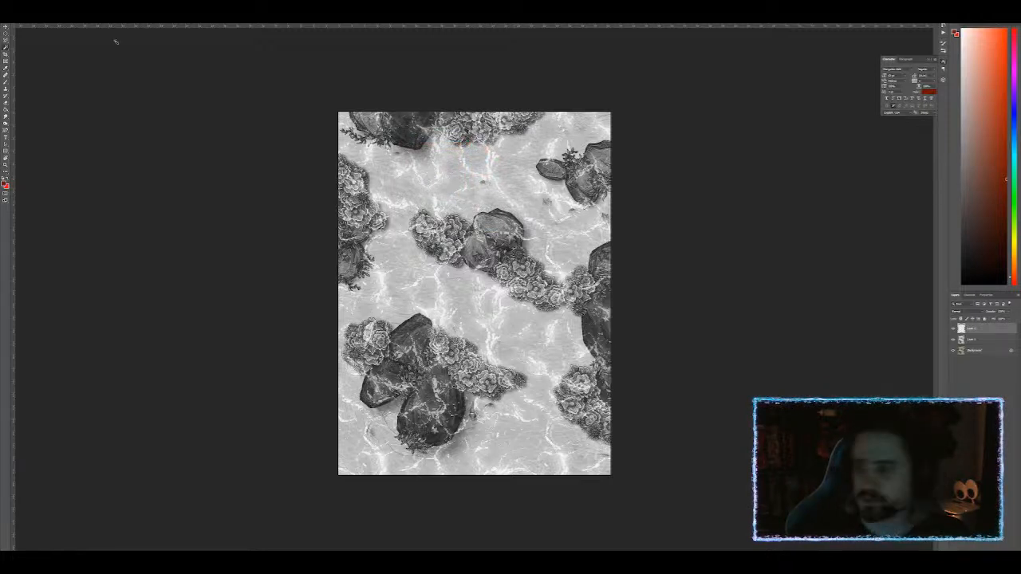
Step: Render clouds in the two reds on the new layer and add monochromatic Gaussian noise to them
left_click(74, 7)
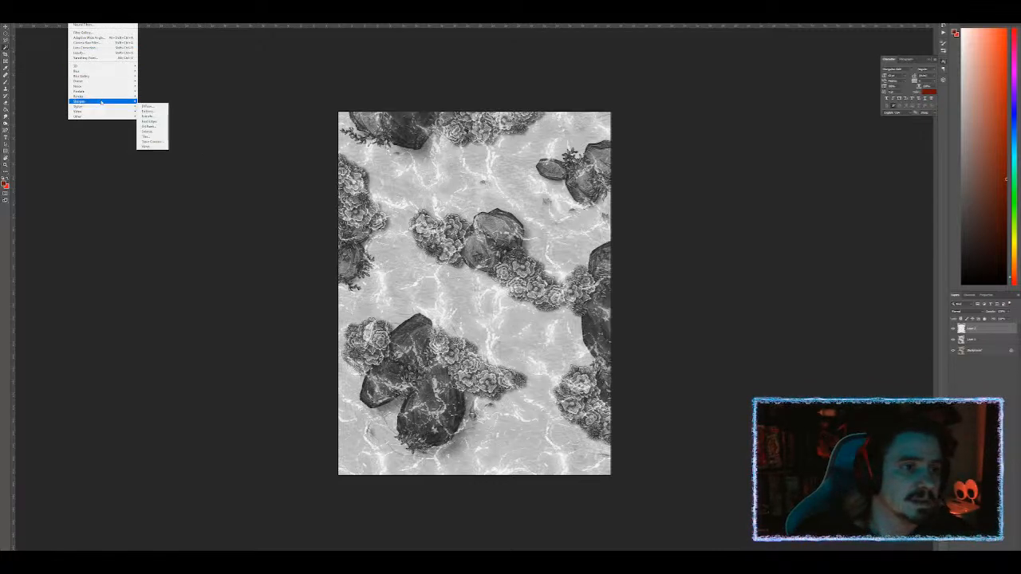
left_click(156, 113)
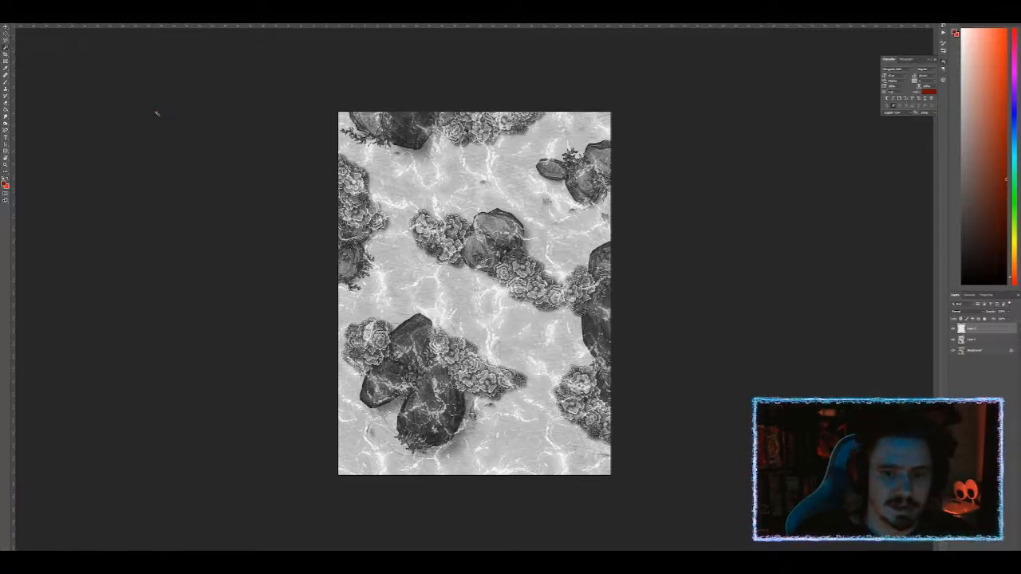
left_click(74, 7)
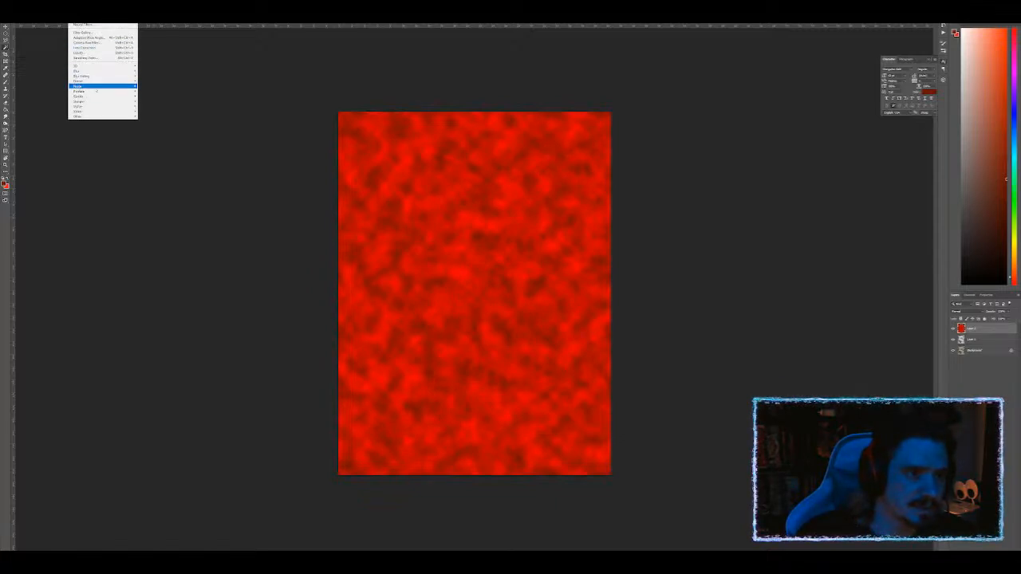
mouse_move(104, 86)
left_click(162, 86)
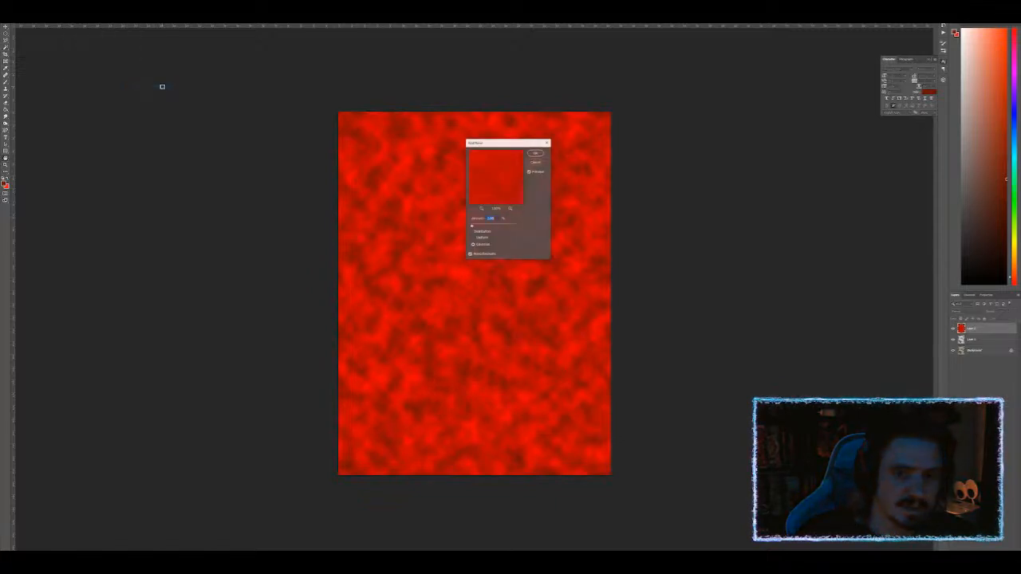
left_click_drag(489, 226, 483, 227)
key("Return")
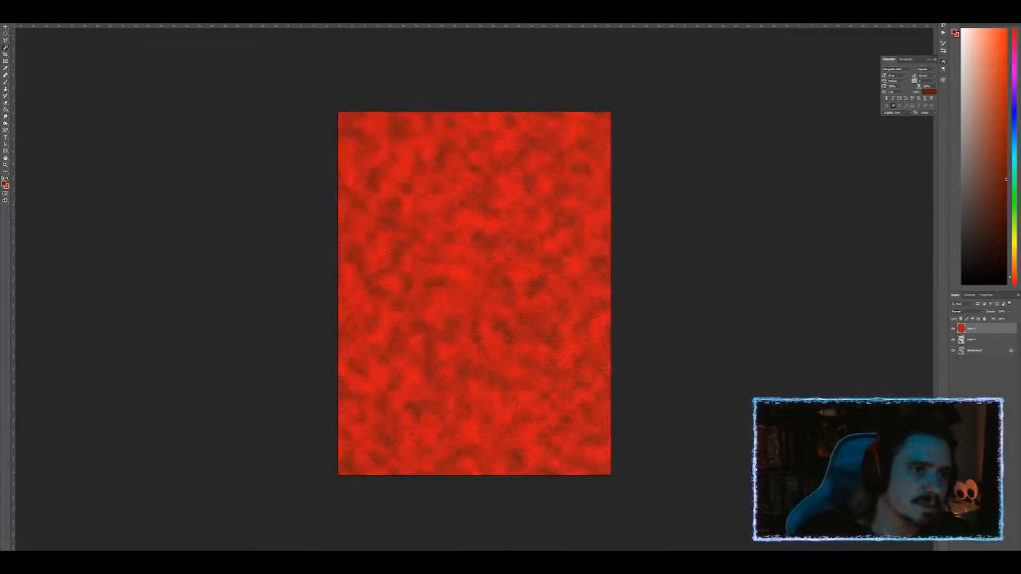
Step: Soften the noisy red cloud layer with the Blur More filter
left_click(75, 4)
mouse_move(94, 72)
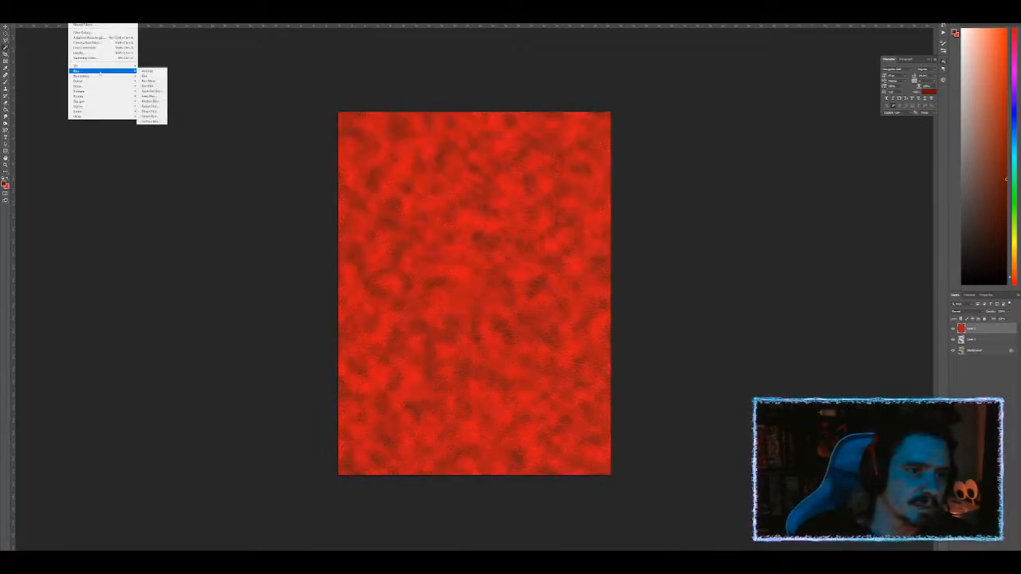
left_click(149, 81)
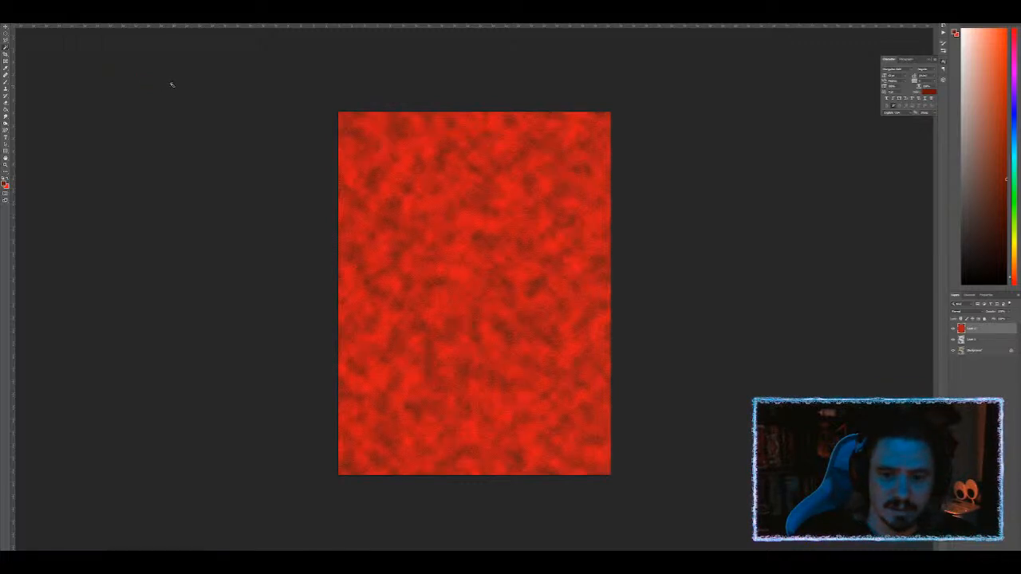
left_click(75, 4)
left_click(209, 57)
Step: Set the red cloud layer's blend mode to Color Burn
left_click(961, 310)
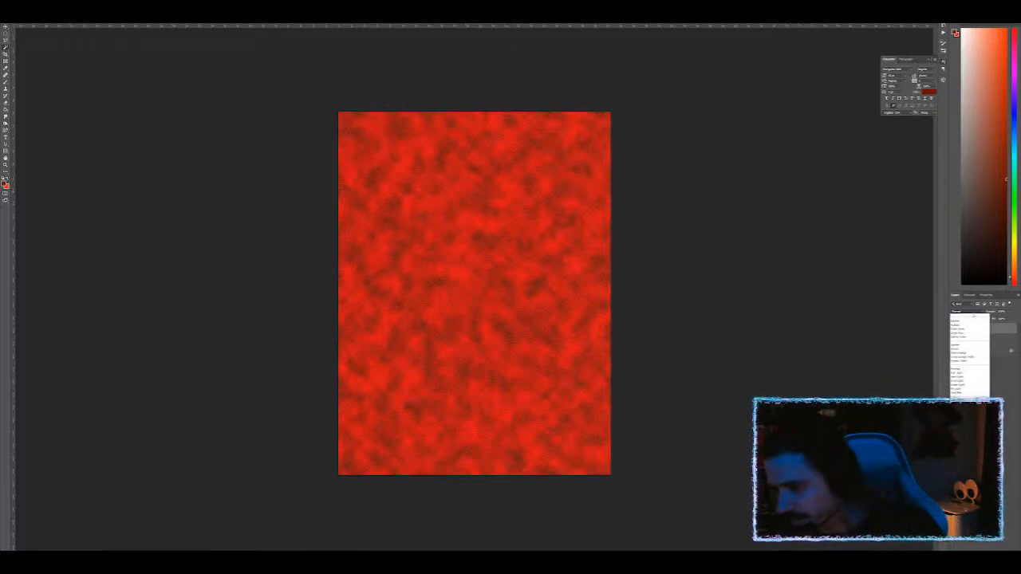
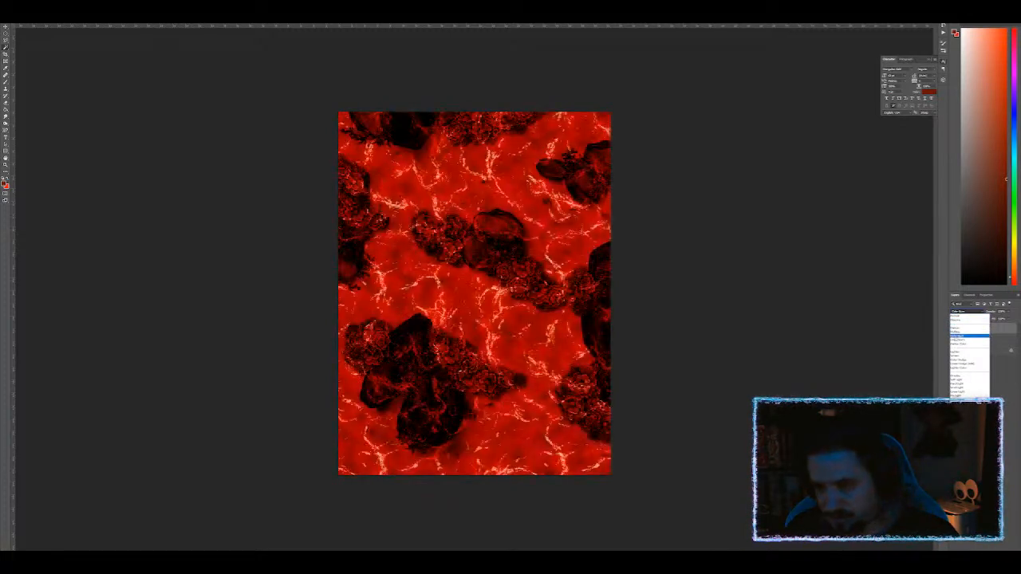
left_click(969, 335)
Step: Try several lower opacities on the red cloud layer
left_click(1007, 312)
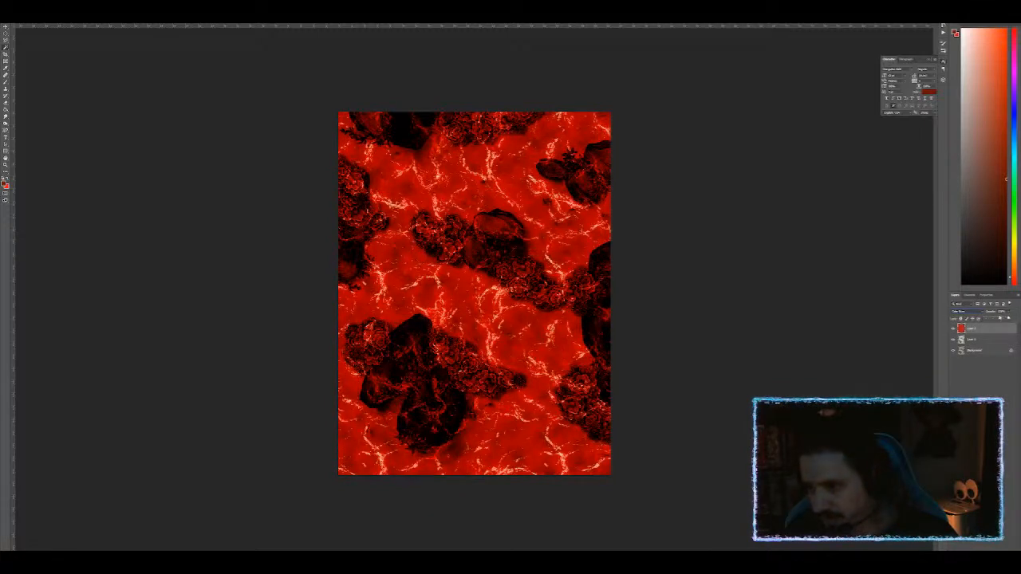
left_click_drag(996, 319, 1001, 318)
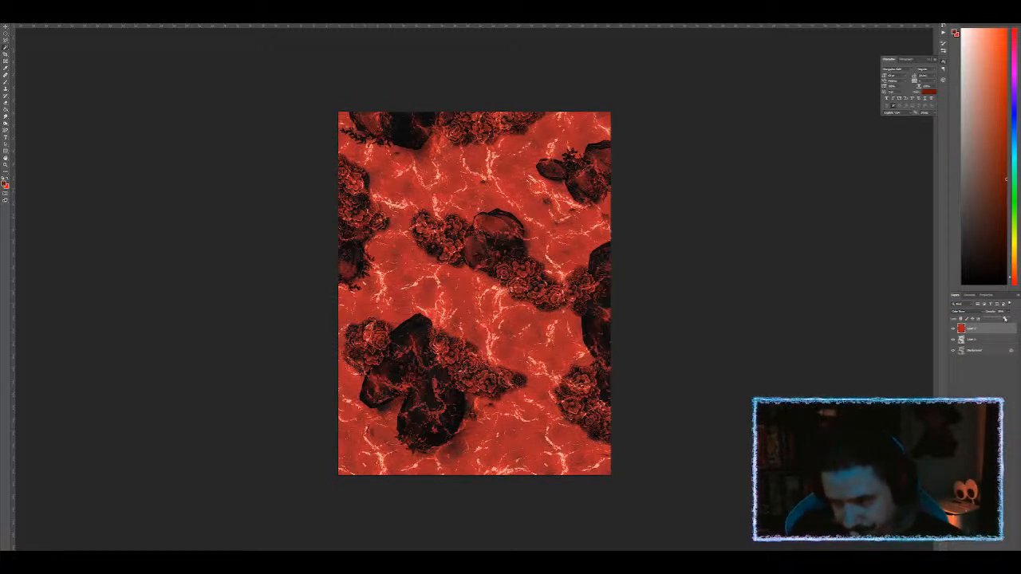
left_click_drag(1002, 318, 965, 318)
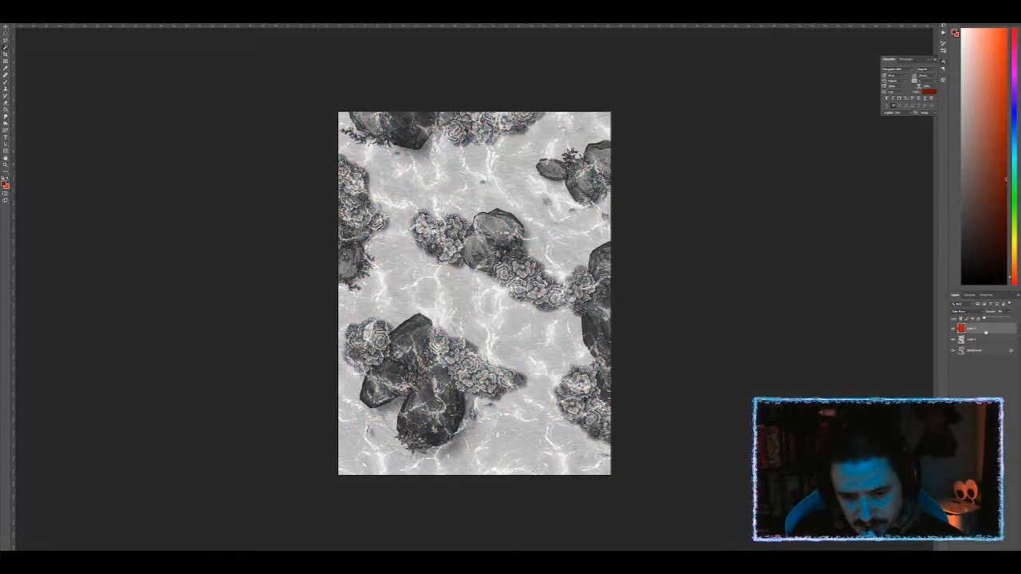
left_click_drag(990, 323, 1000, 319)
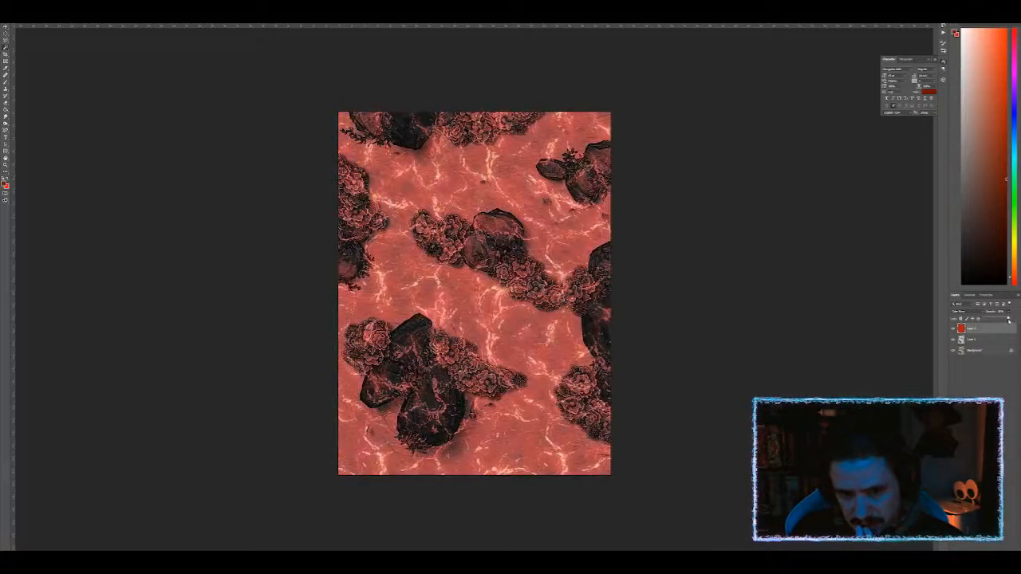
Step: Compare the map with the desaturated layer hidden and shown again
left_click(967, 350)
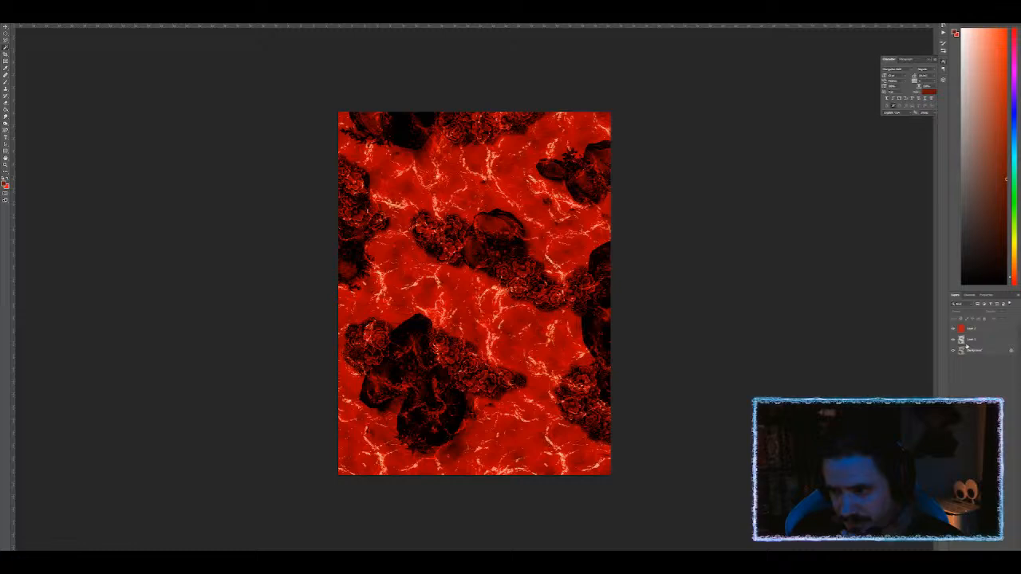
left_click(952, 341)
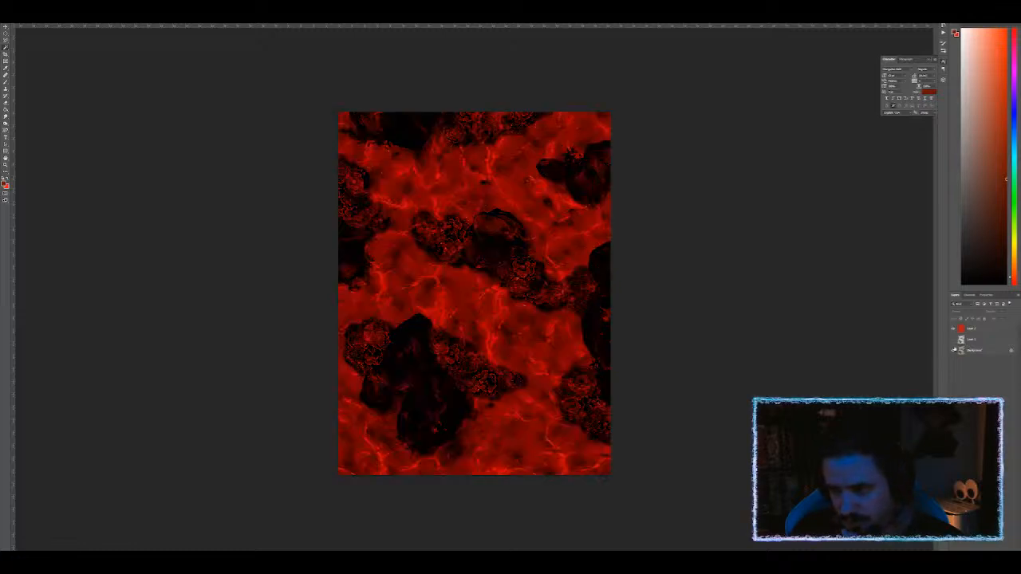
left_click(978, 354)
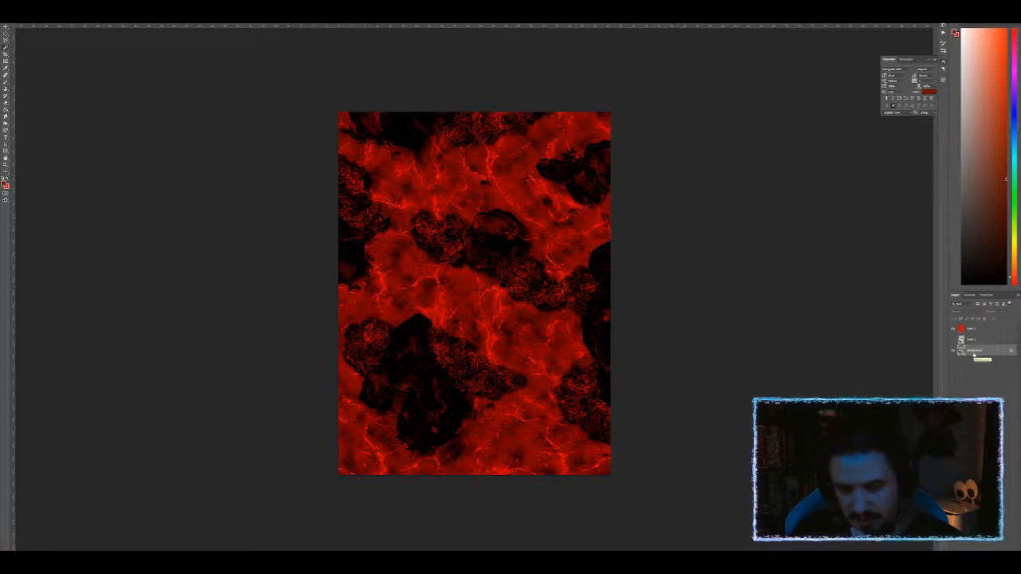
left_click(952, 340)
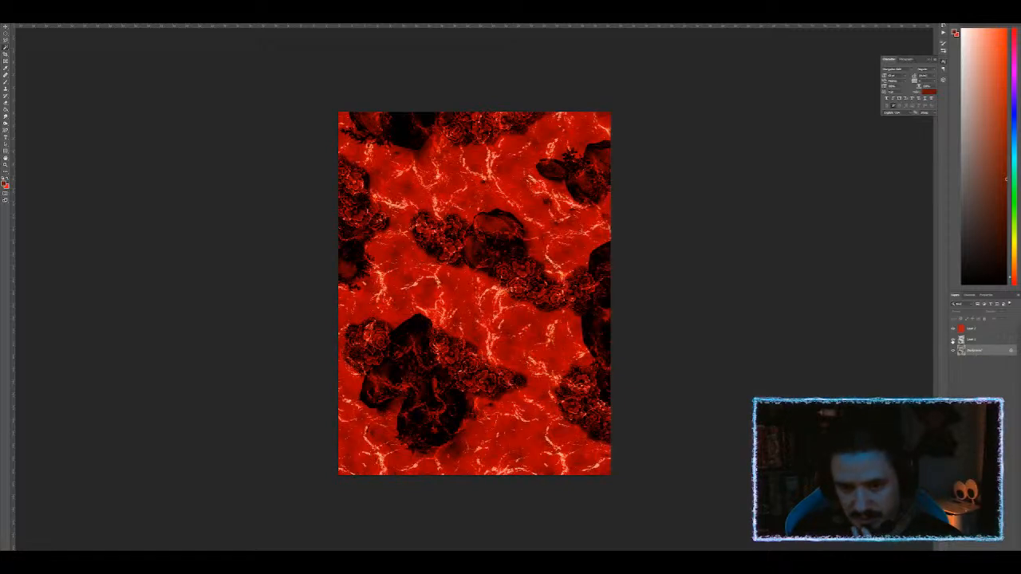
Step: Brighten the desaturated map layer beneath the red clouds with a Brightness/Contrast adjustment
left_click(972, 341)
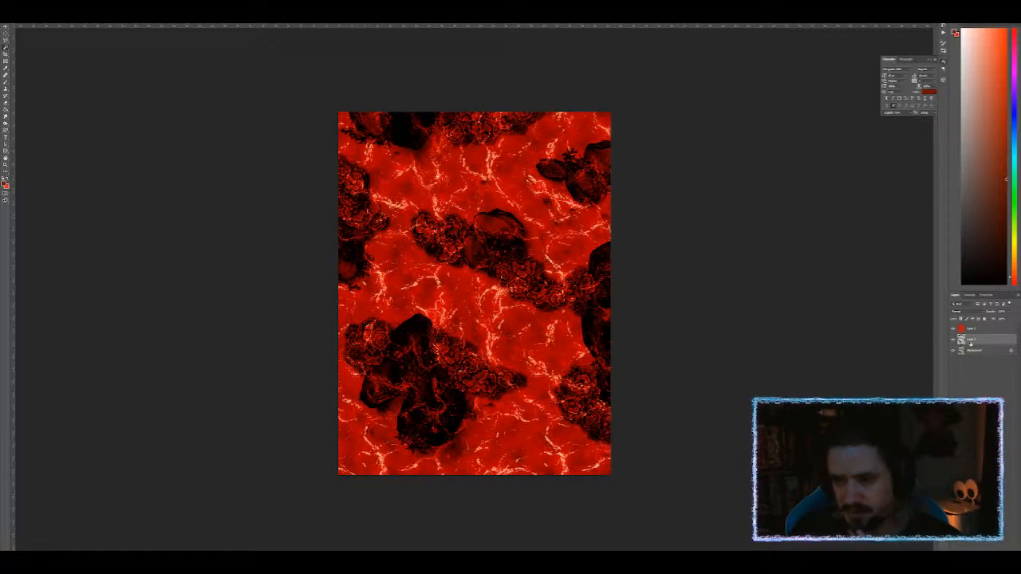
left_click(30, 5)
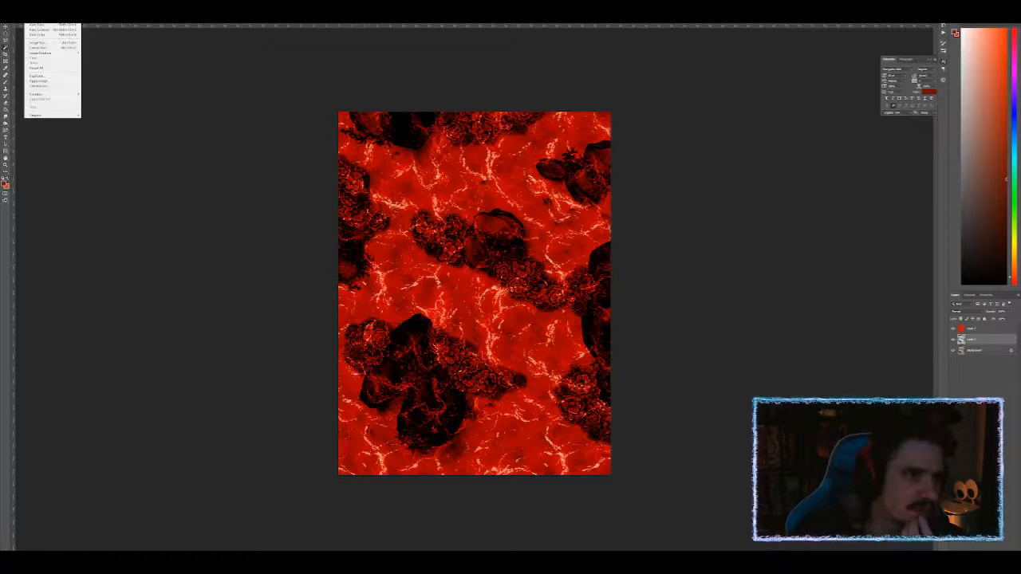
mouse_move(42, 18)
left_click(102, 18)
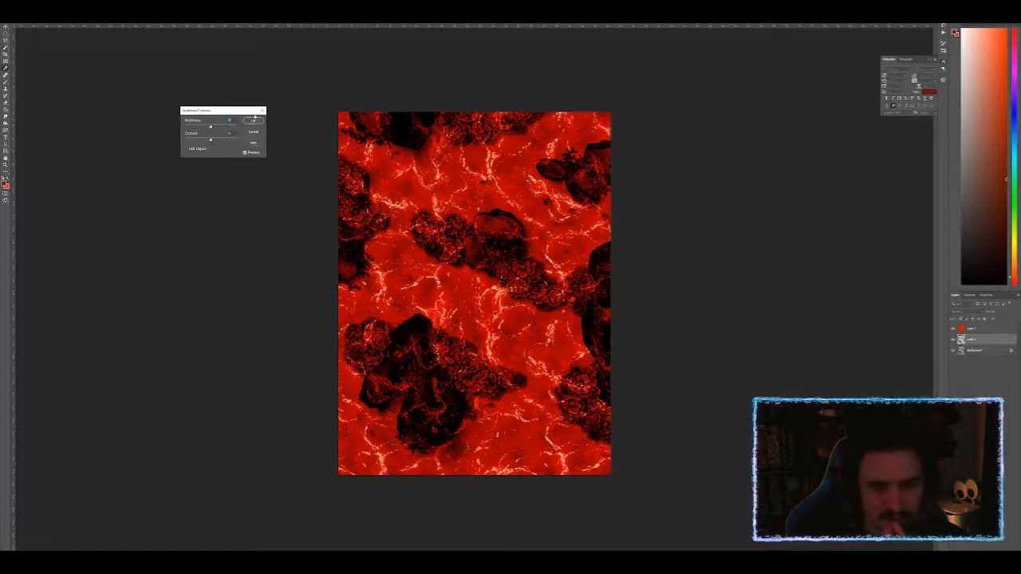
mouse_move(211, 127)
left_mouse_down()
mouse_move(228, 127)
mouse_move(209, 141)
left_mouse_up()
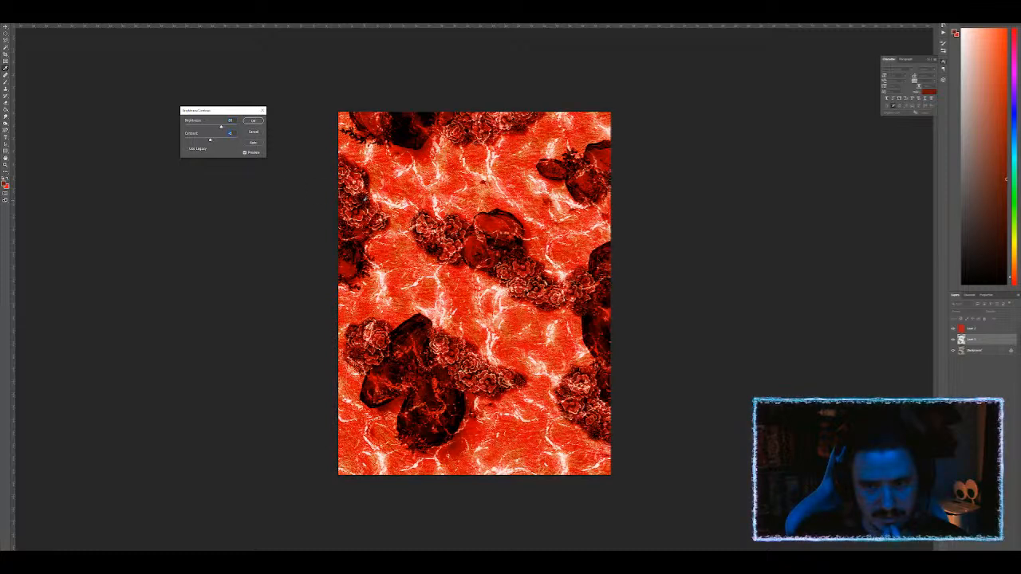
left_click(253, 120)
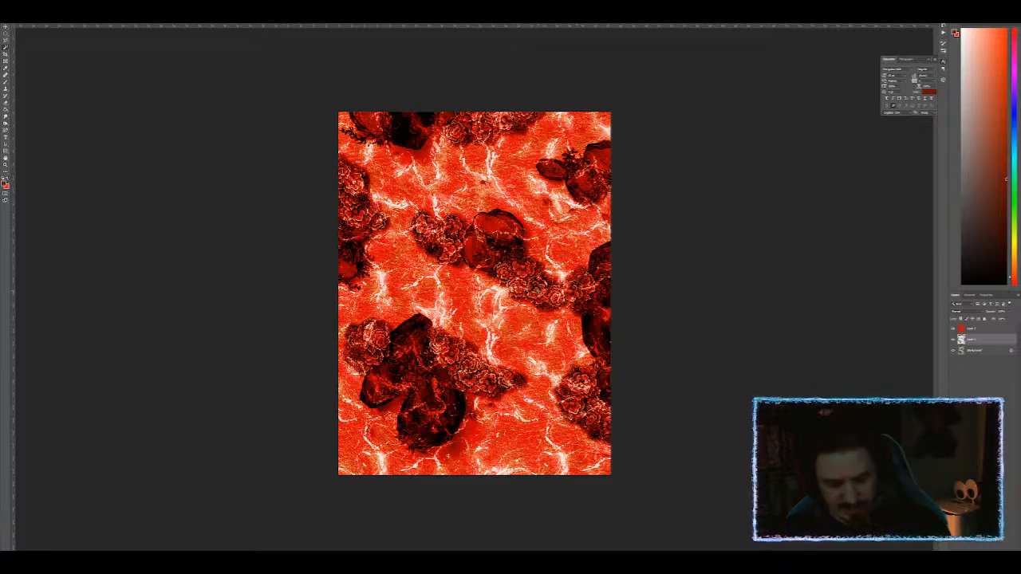
Step: Examine the brightened lava map up close and compare it with the red cloud layer hidden and shown
scroll(565, 256, "up", 3)
scroll(538, 270, "up", 2)
scroll(530, 273, "down", 4)
scroll(514, 281, "up", 2)
scroll(550, 270, "down", 1)
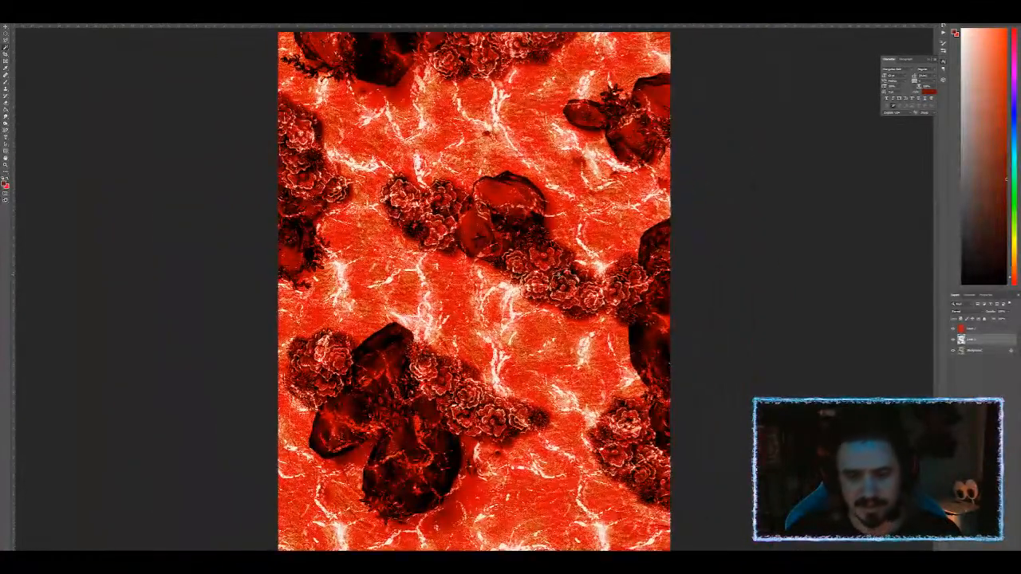
scroll(574, 239, "down", 2)
scroll(575, 237, "up", 1)
scroll(474, 294, "up", 1)
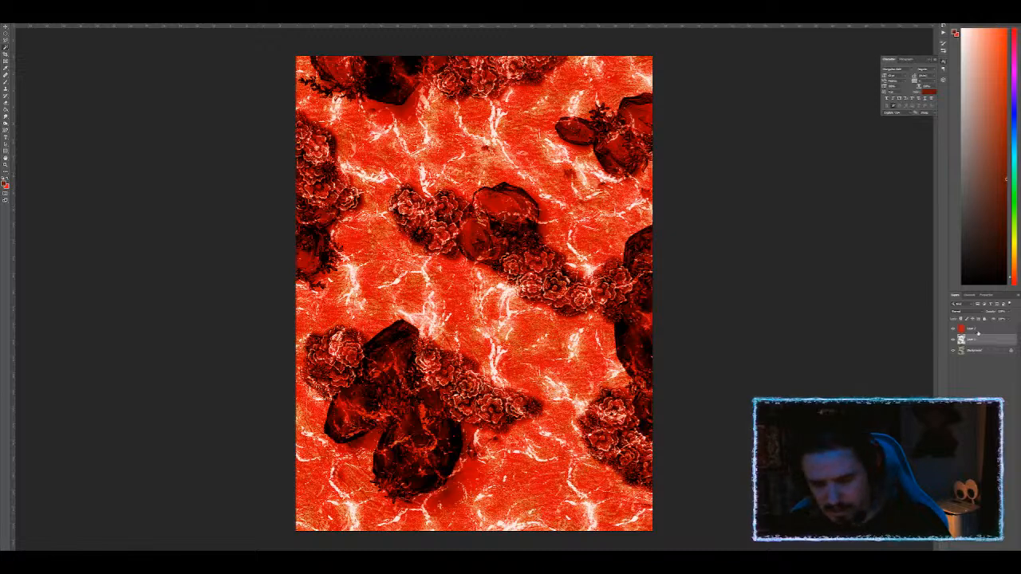
left_click(952, 329)
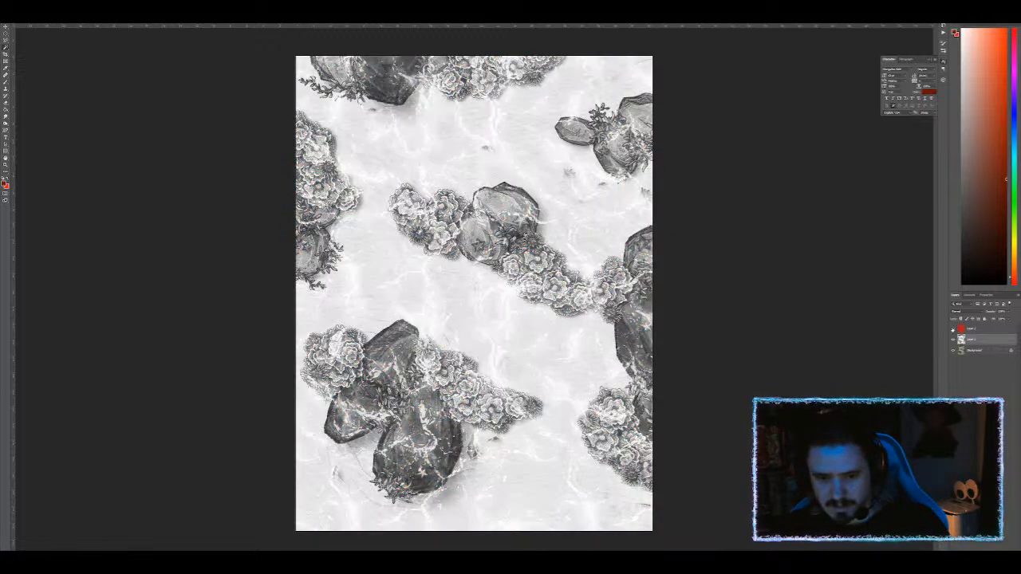
left_click(953, 330)
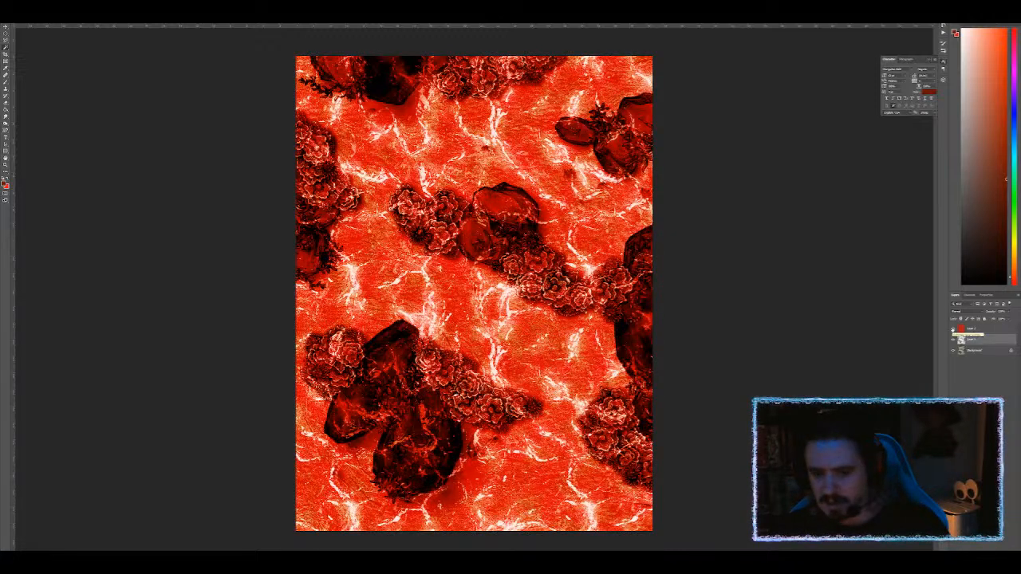
Step: Merge the red cloud layer, the desaturated layer and the background into a single layer
left_click(974, 330, "ctrl")
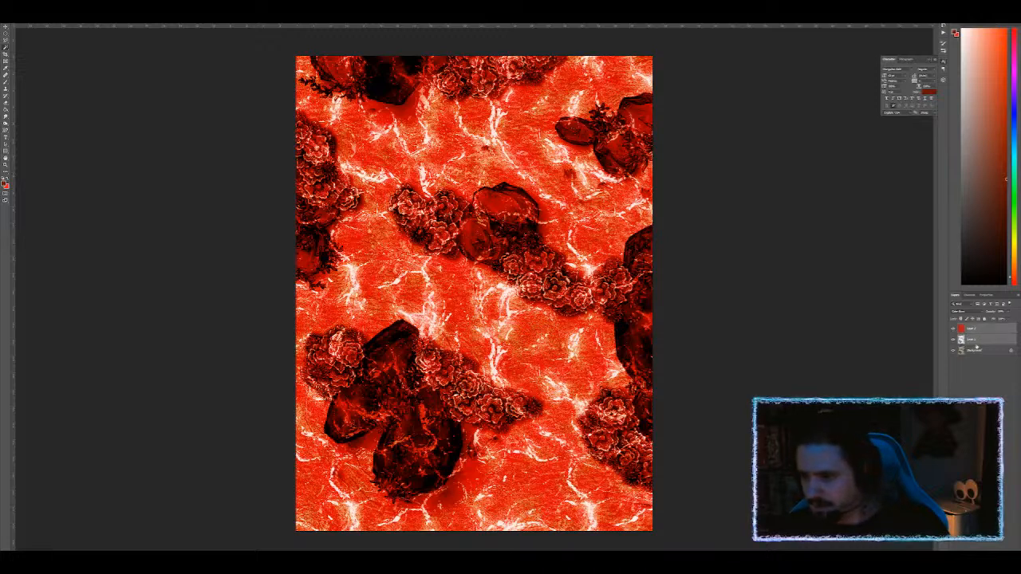
left_click(974, 351, "ctrl")
key("ctrl+e")
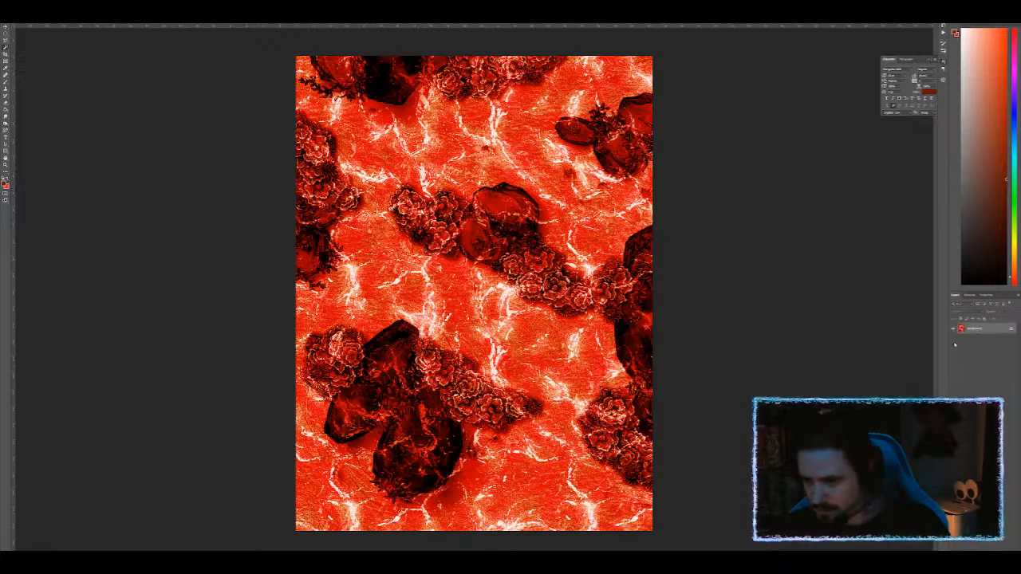
key("ctrl+shift+s")
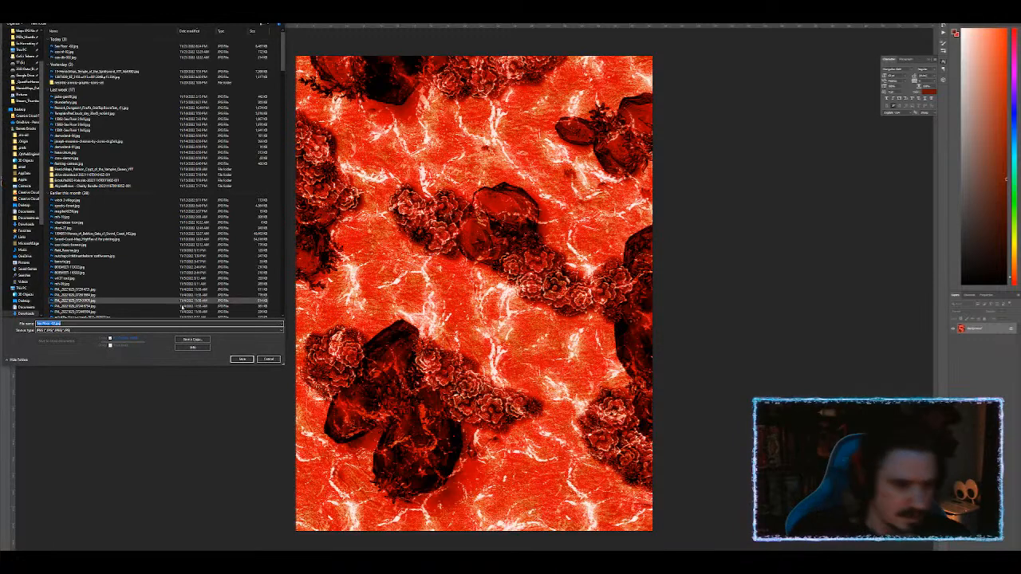
left_click(269, 359)
Step: Resize the merged map image to a width of 3000 pixels, keeping its proportions
left_click(29, 5)
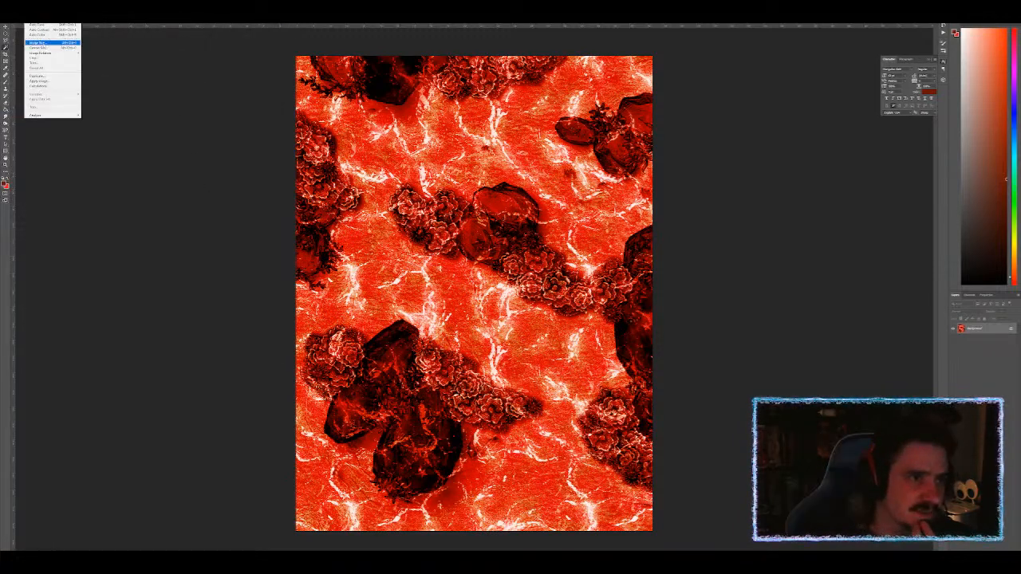
left_click(37, 43)
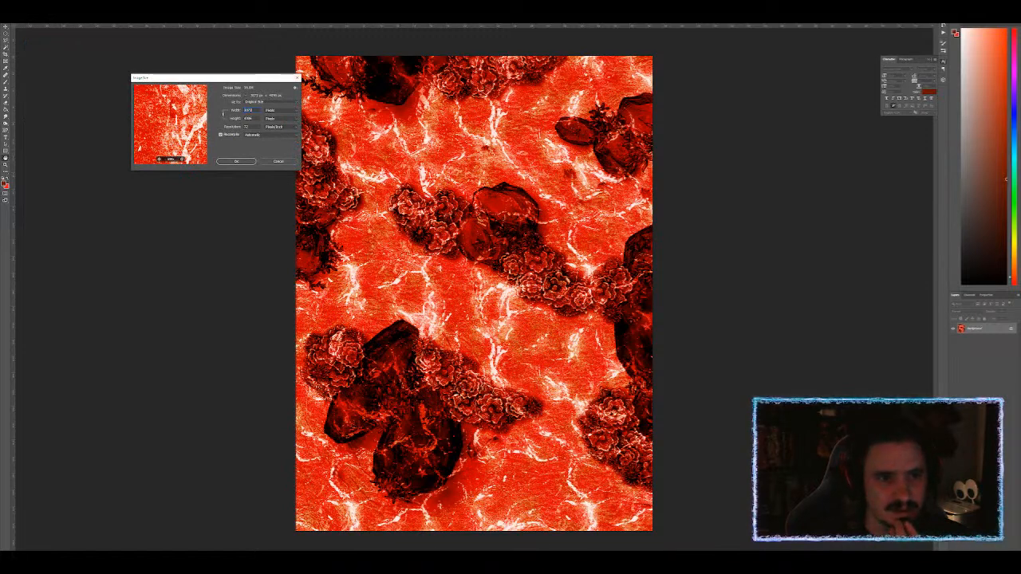
type("2000")
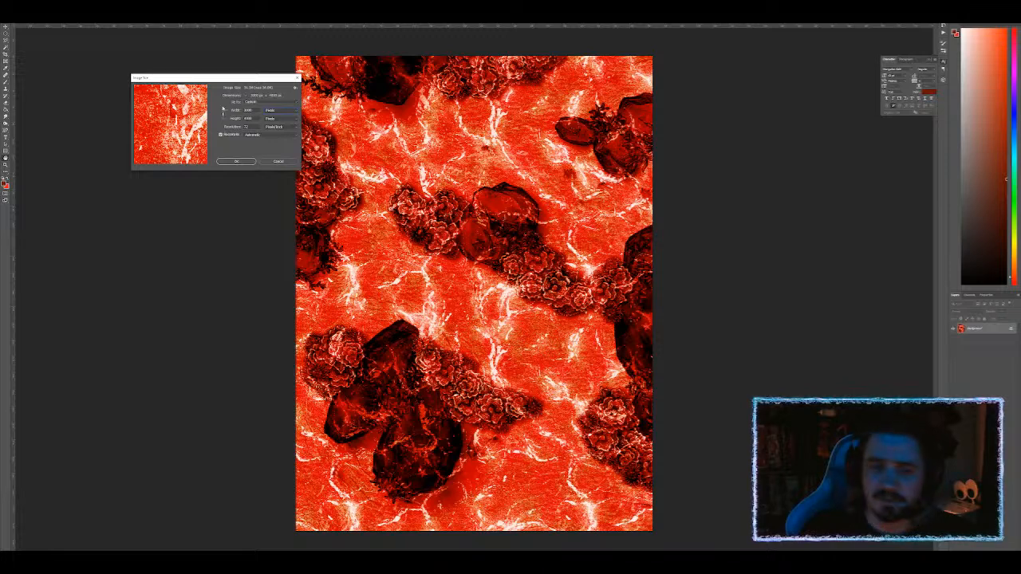
key("Return")
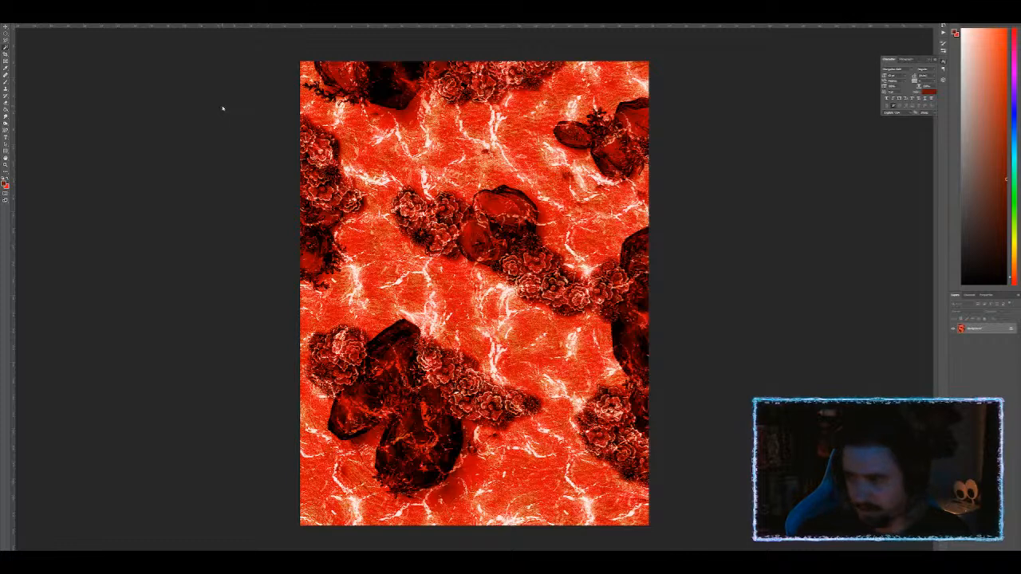
Step: Export the lava map for web as a high-quality JPEG under a new file name
key("ctrl+alt+shift+s")
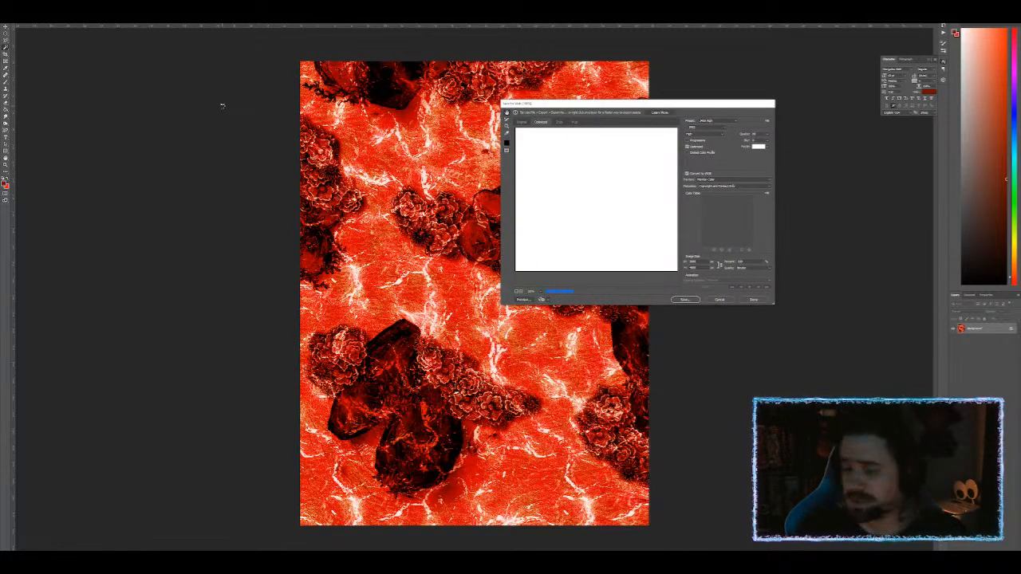
key("Return")
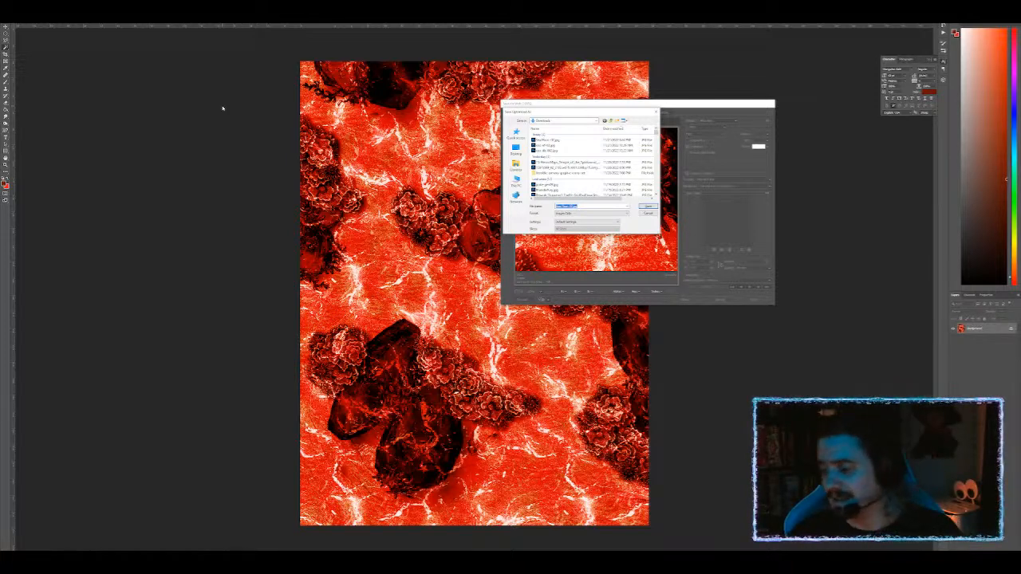
key("Right")
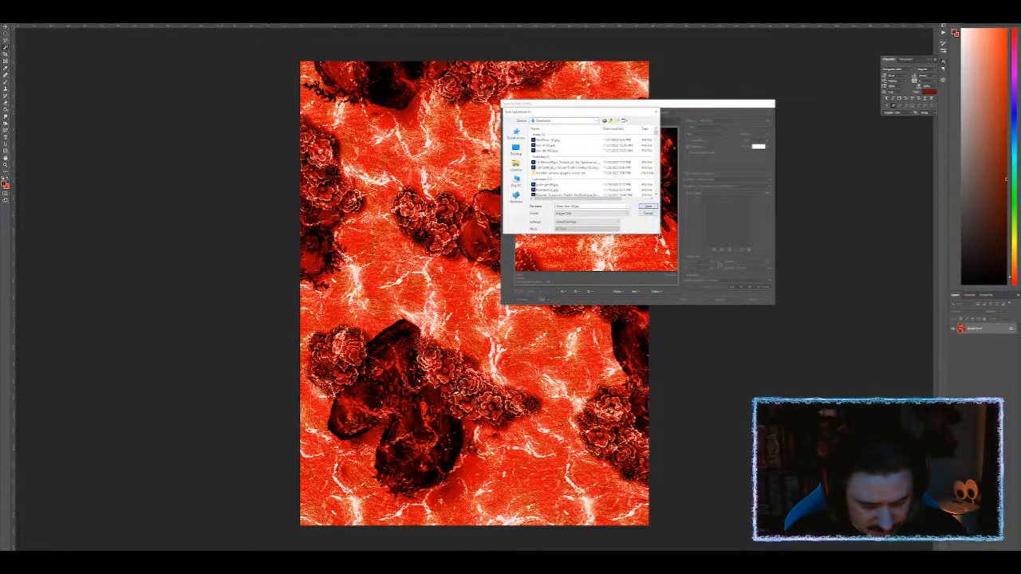
type("al")
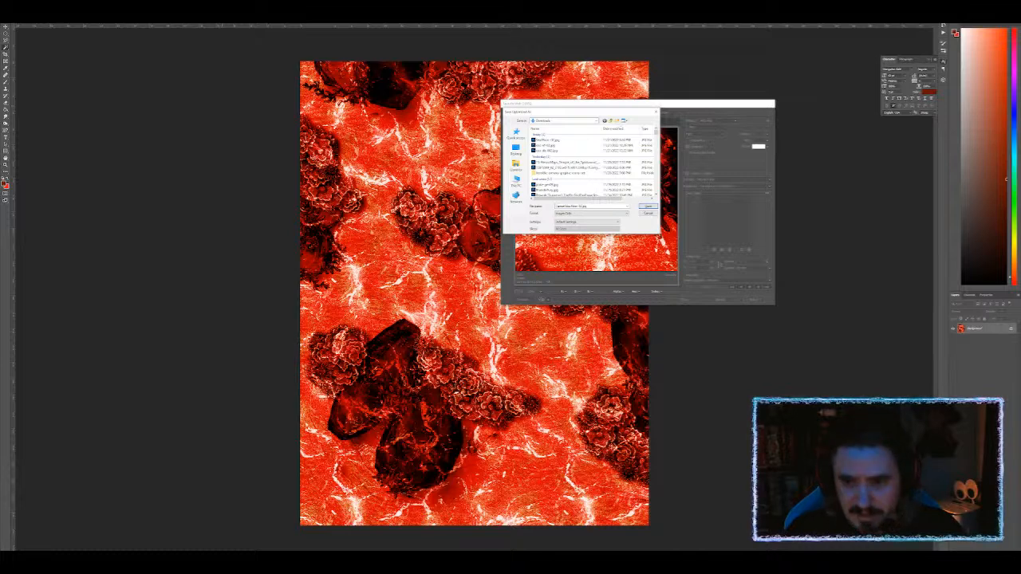
key("Return")
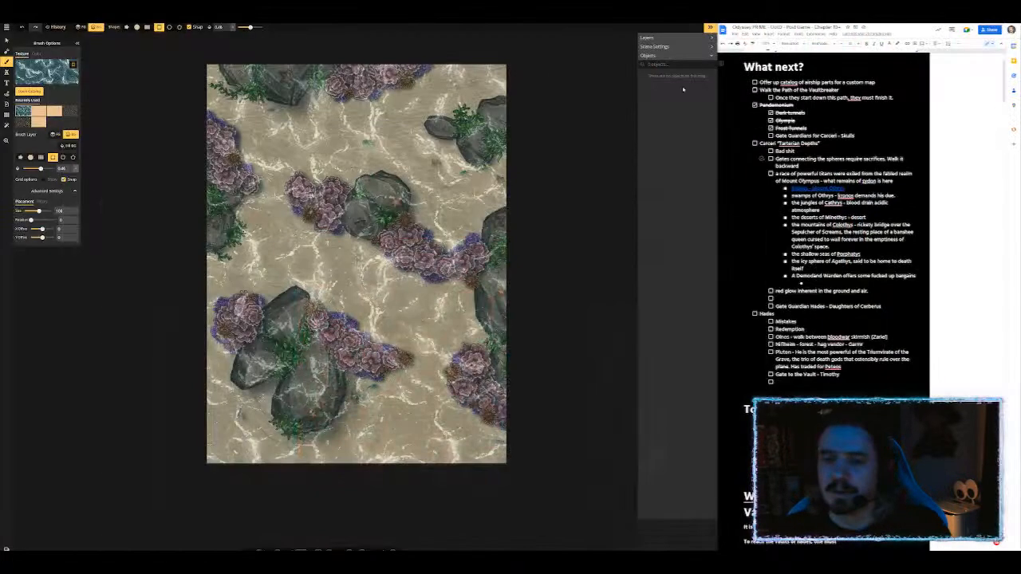
Step: Switch to Foundry VTT and open the tall v9 Tile Template scene from the Vaults of Hades folder
key("alt+Tab")
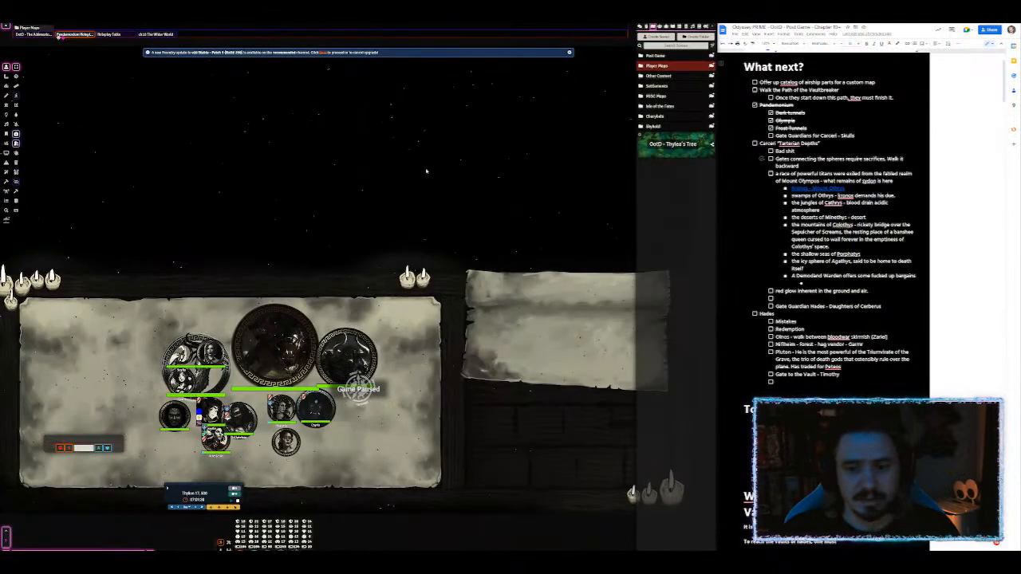
left_click(653, 56)
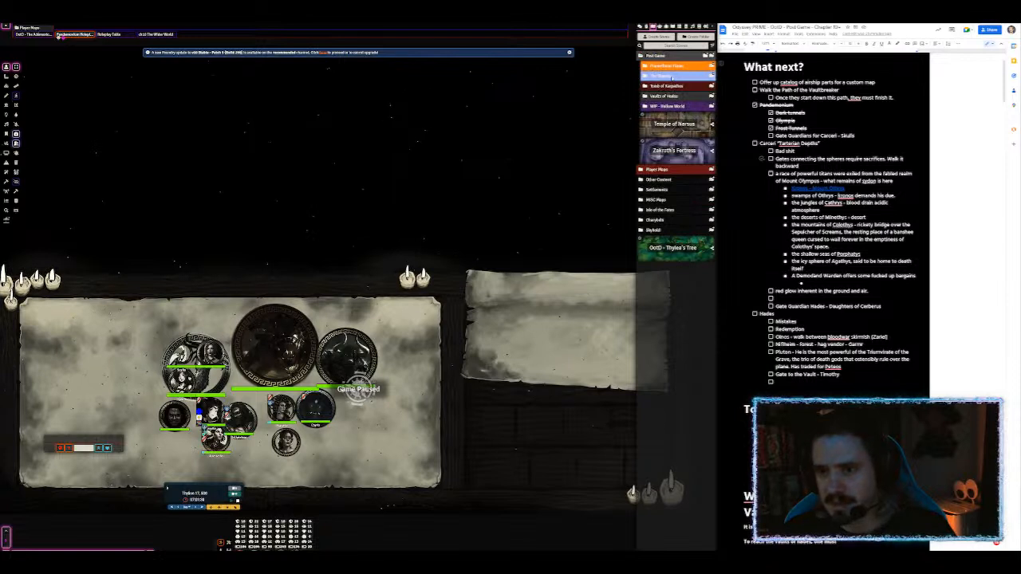
left_click(661, 96)
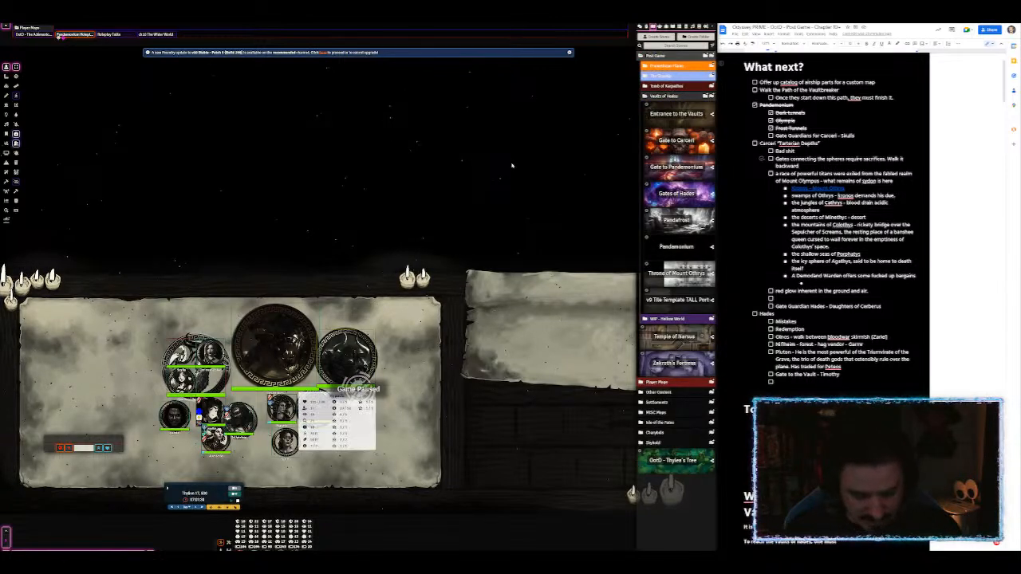
left_click(683, 302)
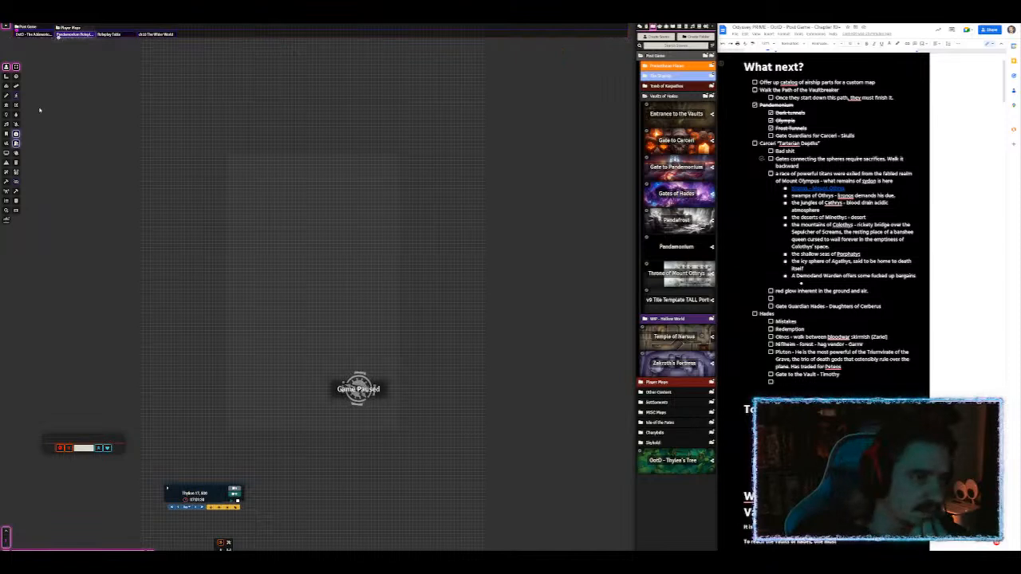
Step: Open the tile image browser and navigate to the Maps folder within the OotD assets
left_click(6, 85)
left_click(16, 85)
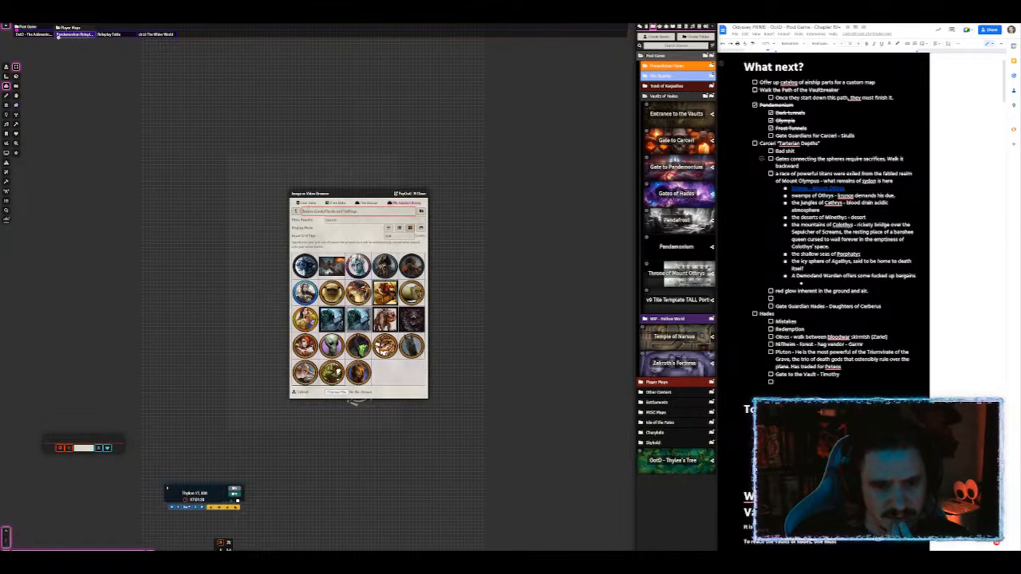
left_click(297, 212)
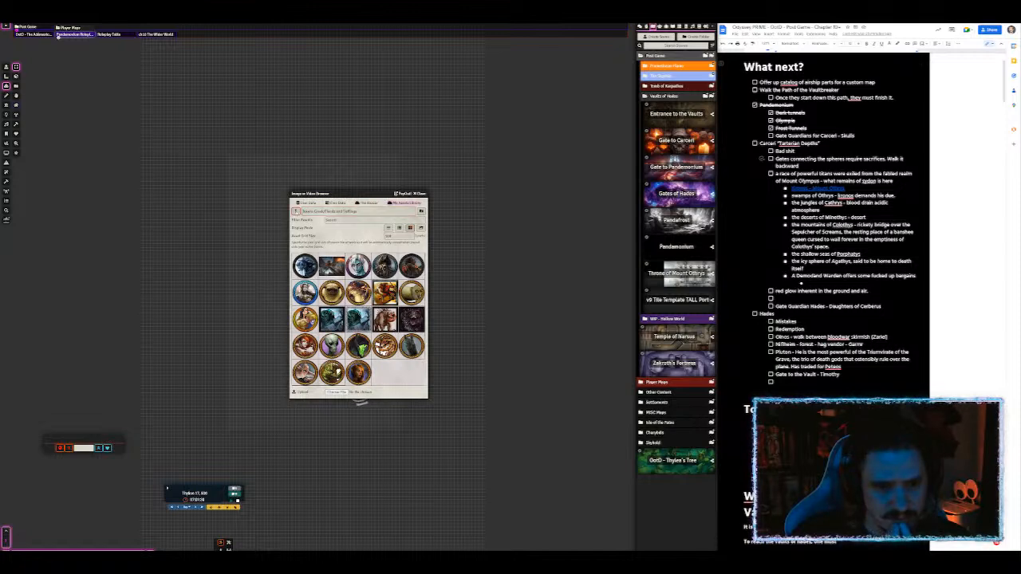
scroll(335, 403, "down", 4)
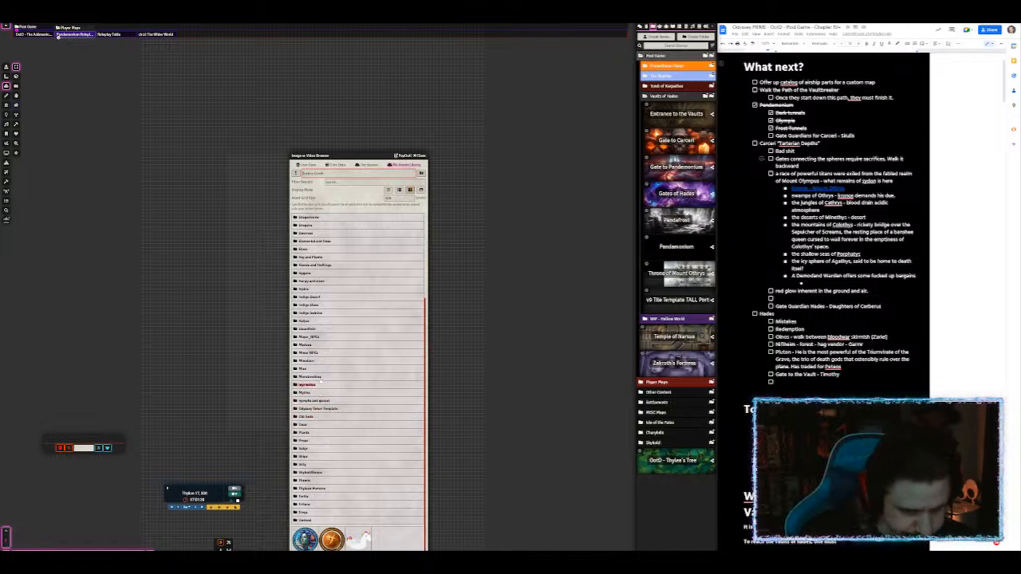
left_click(296, 174)
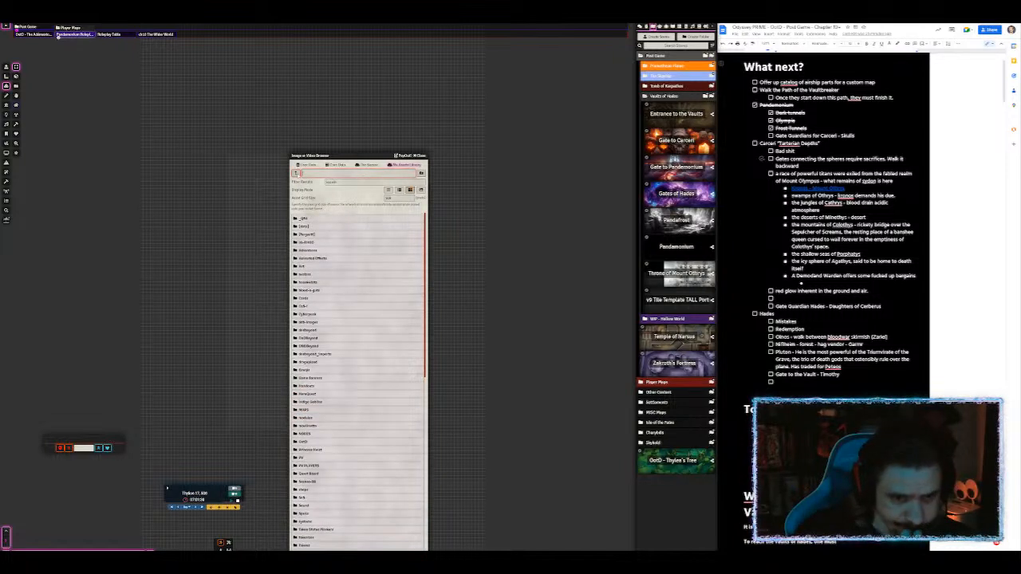
scroll(301, 434, "down", 1)
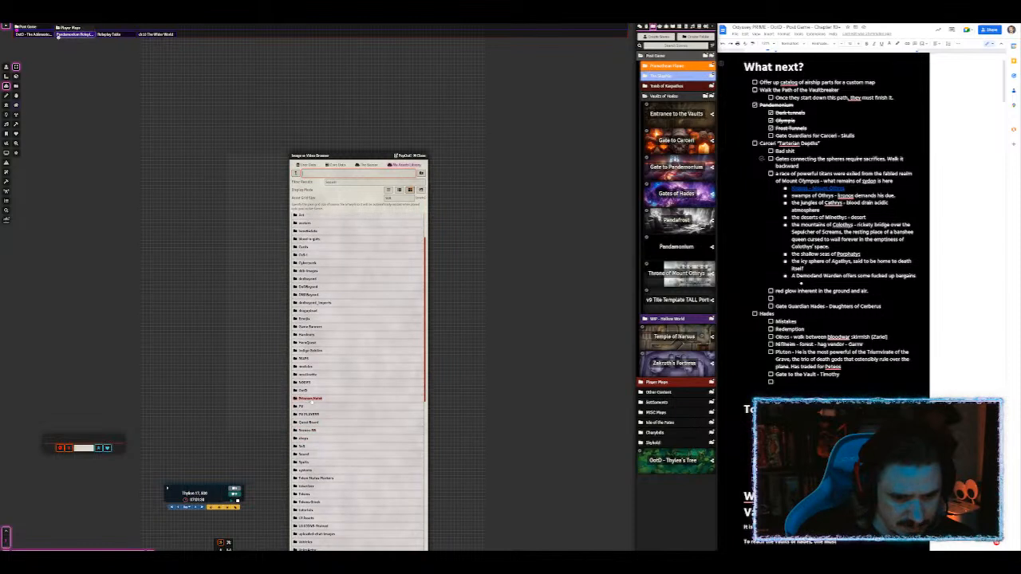
left_click(302, 390)
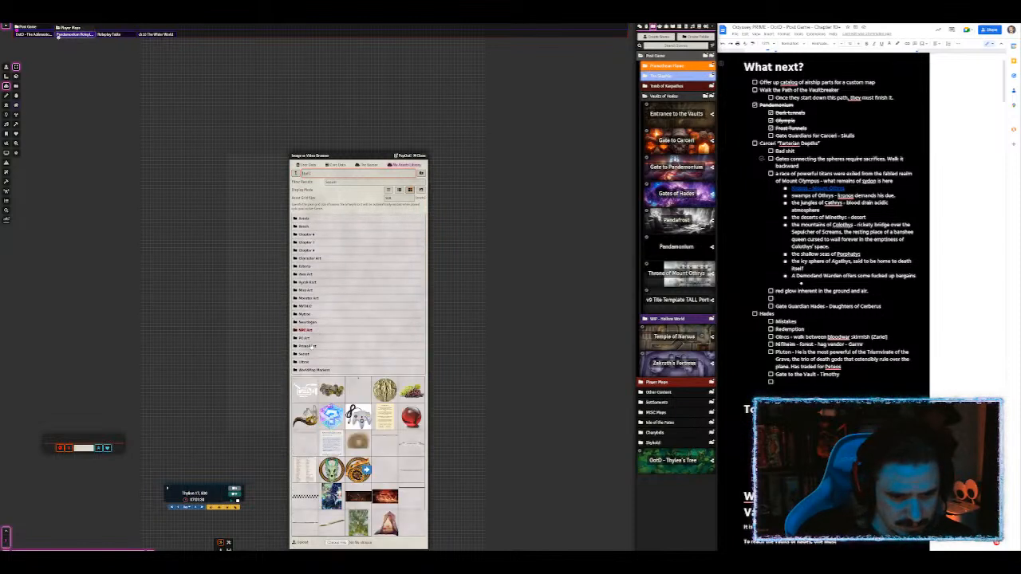
left_click(307, 345)
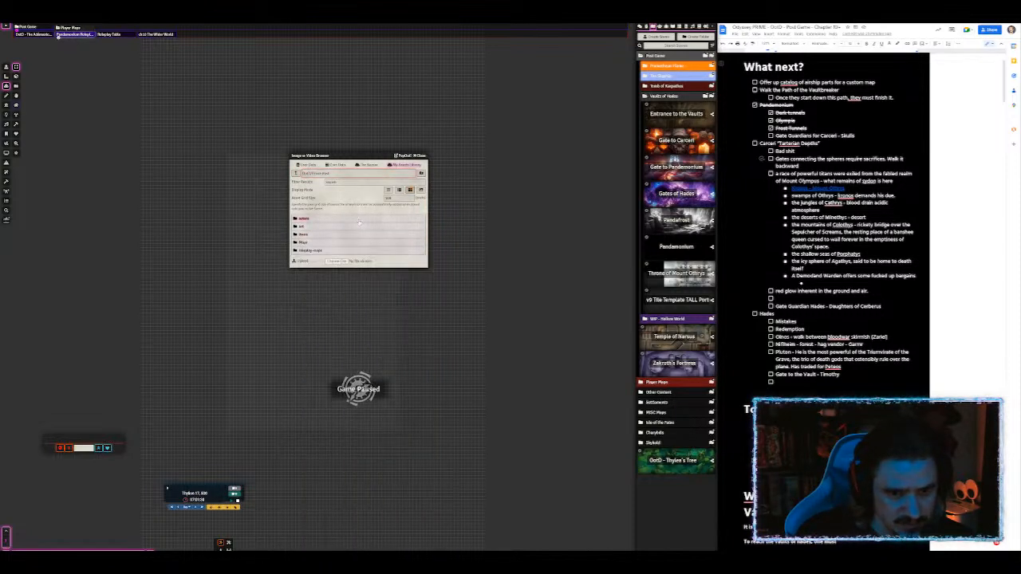
left_click(303, 243)
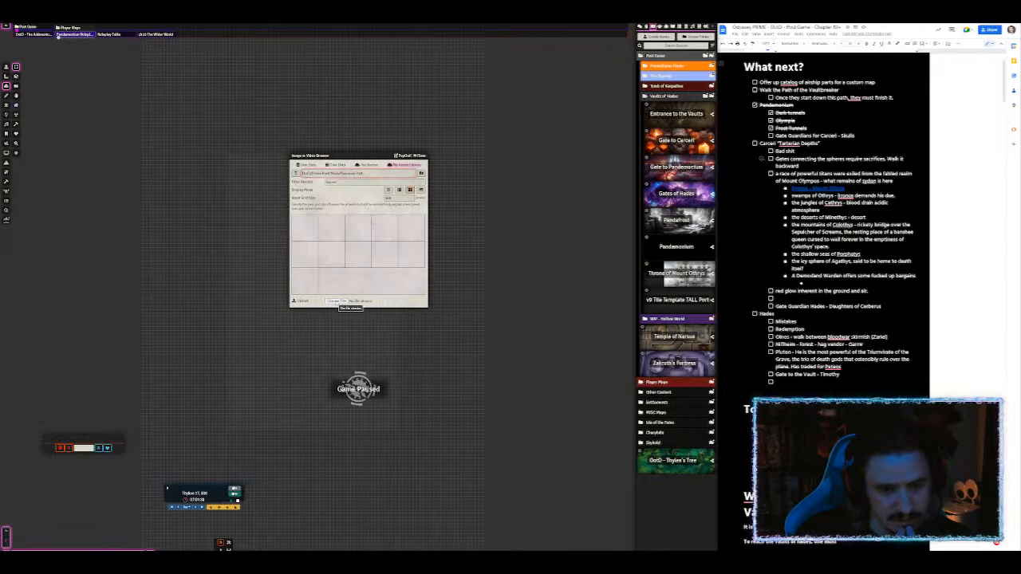
Step: Upload the lava image to the asset library and place it as a portrait-shaped tile on the empty scene grid
left_click(335, 301)
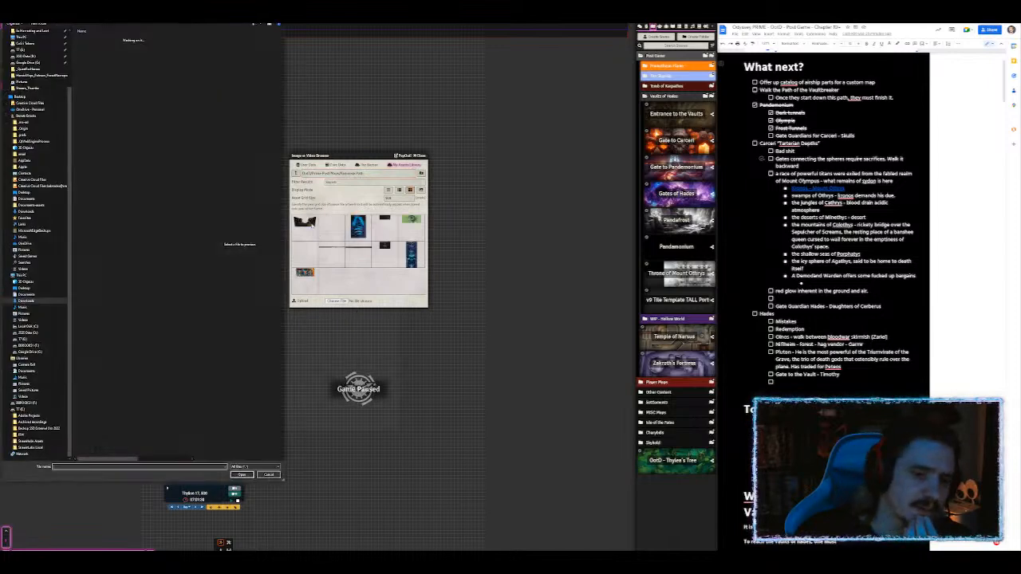
double_click(106, 46)
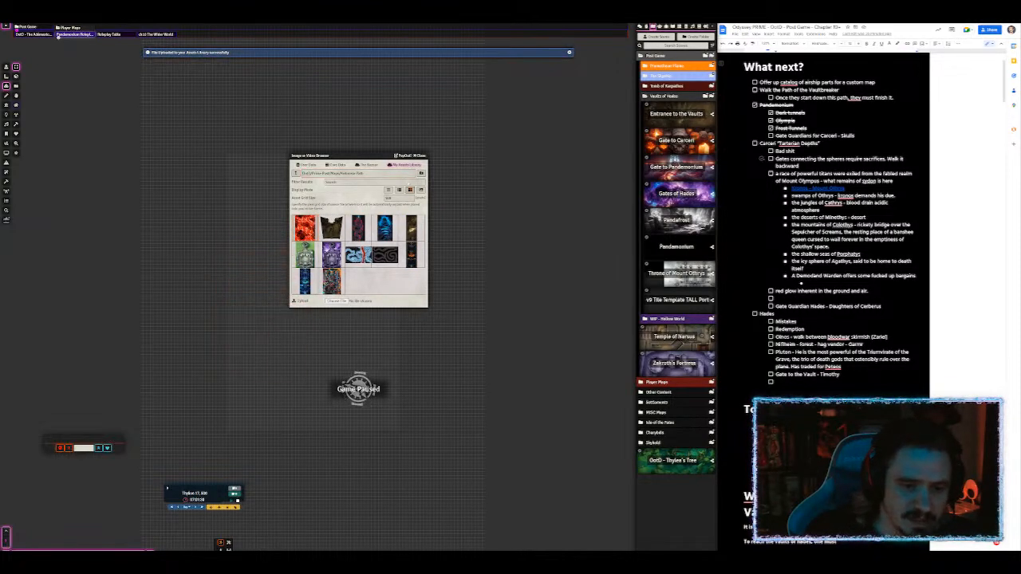
left_click_drag(305, 228, 264, 316)
left_click_drag(351, 156, 486, 149)
left_click_drag(283, 308, 318, 240)
scroll(316, 303, "up", 12)
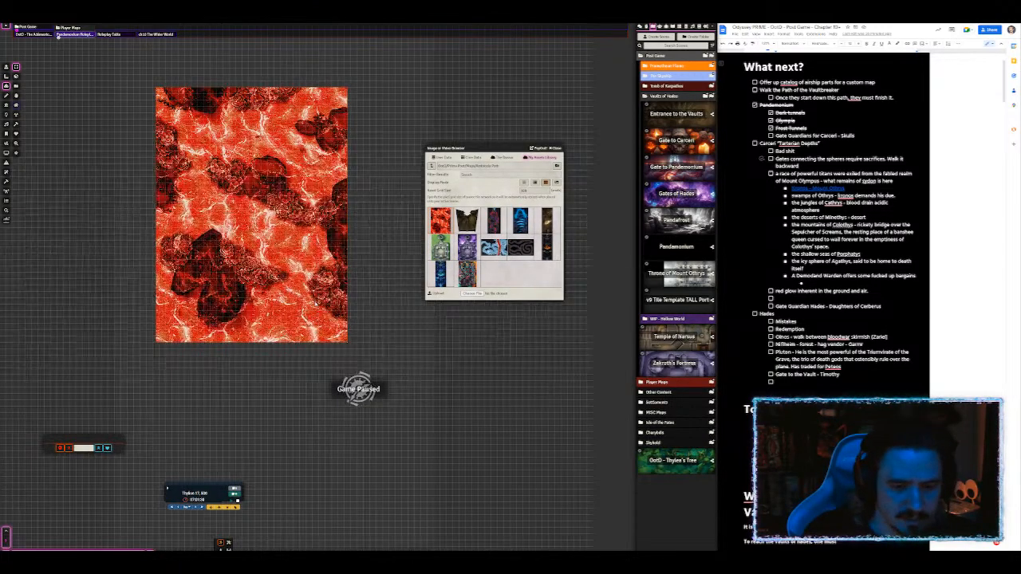
scroll(317, 303, "down", 5)
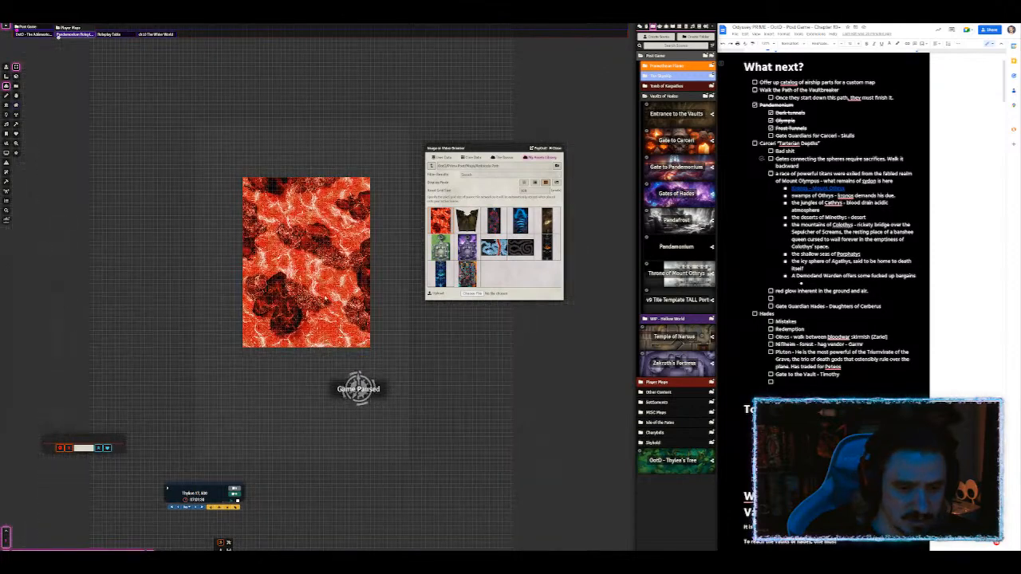
scroll(389, 370, "up", 5)
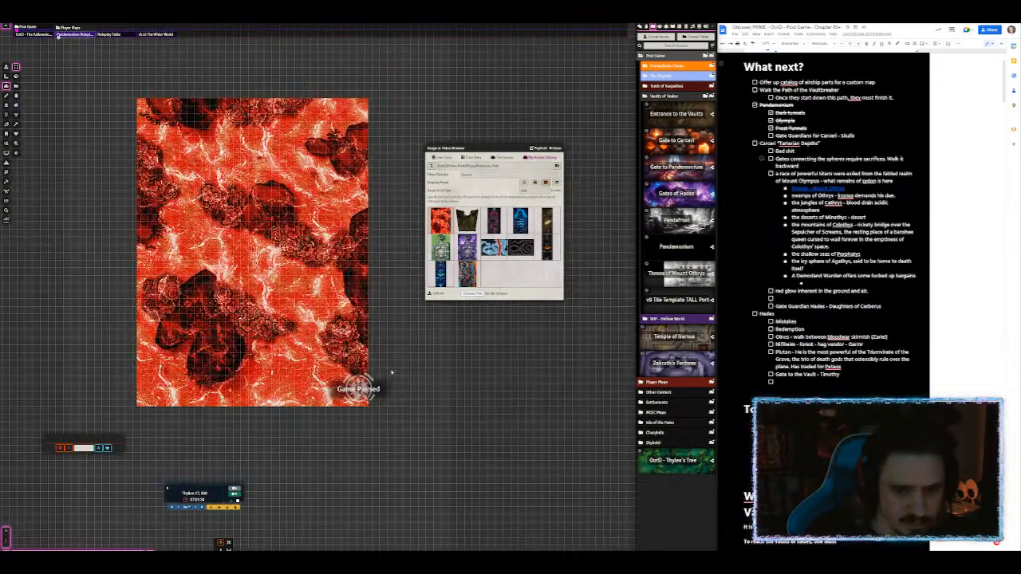
left_click_drag(389, 370, 383, 298)
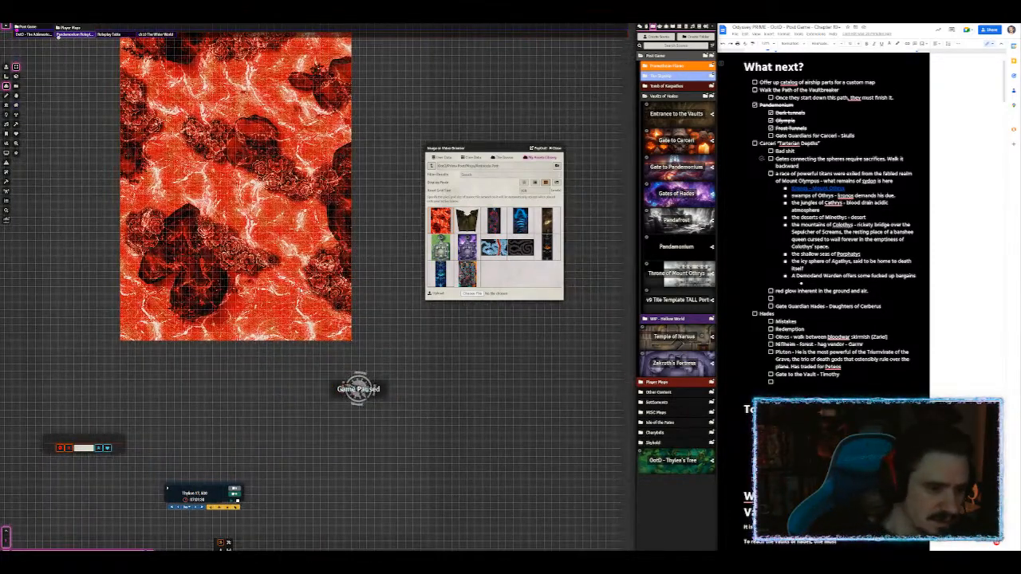
scroll(379, 217, "down", 3)
left_click_drag(380, 217, 351, 260)
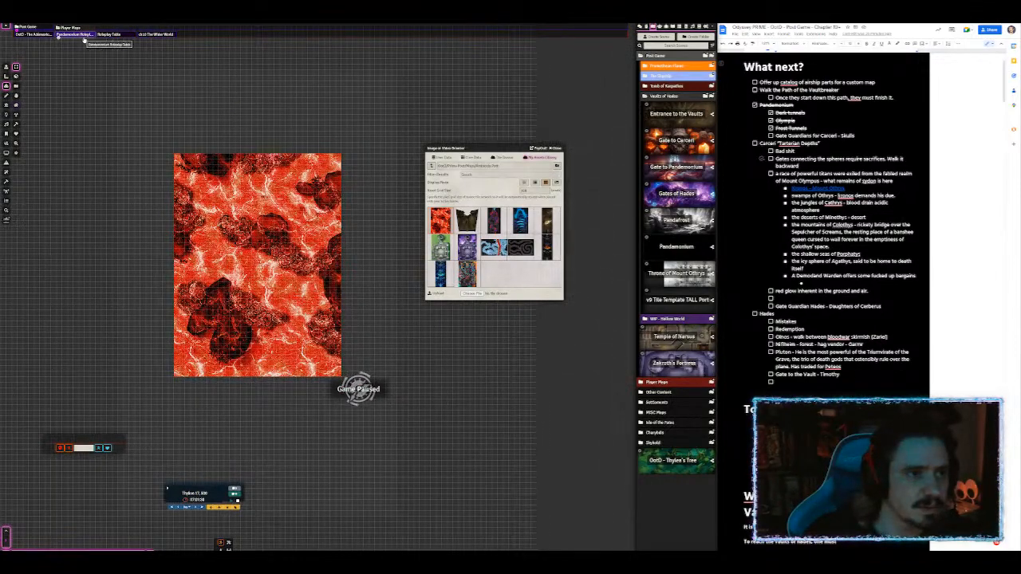
left_click(38, 29)
right_click(41, 43)
left_click(28, 58)
left_click_drag(407, 261, 345, 259)
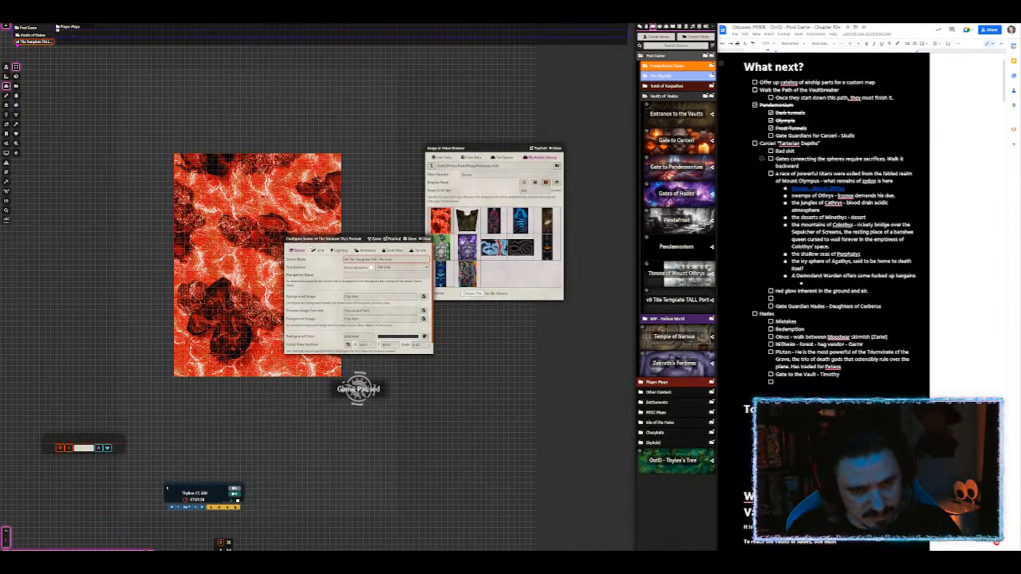
key("ctrl+a")
key("BackSpace")
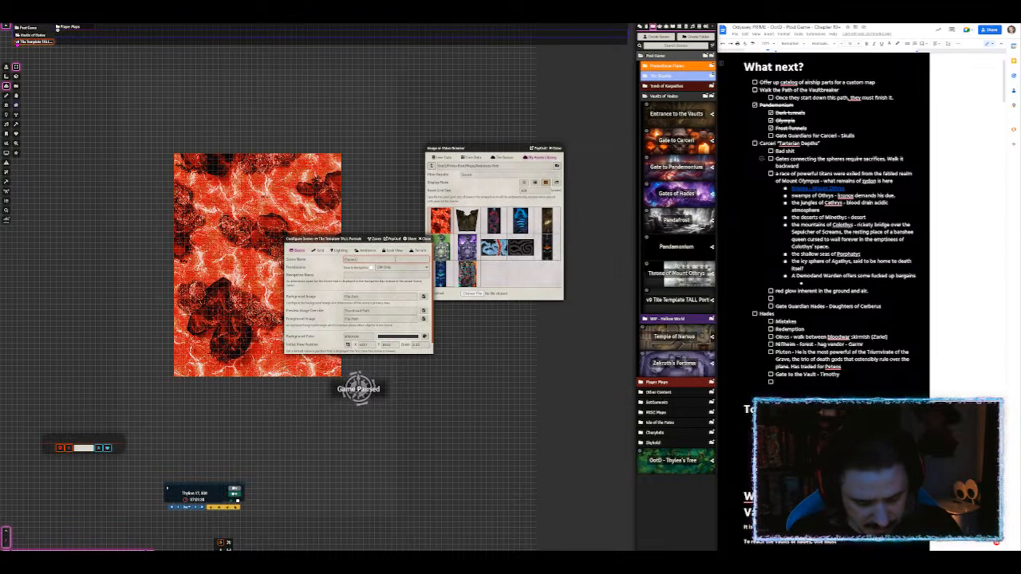
left_click(321, 276)
scroll(340, 322, "down", 2)
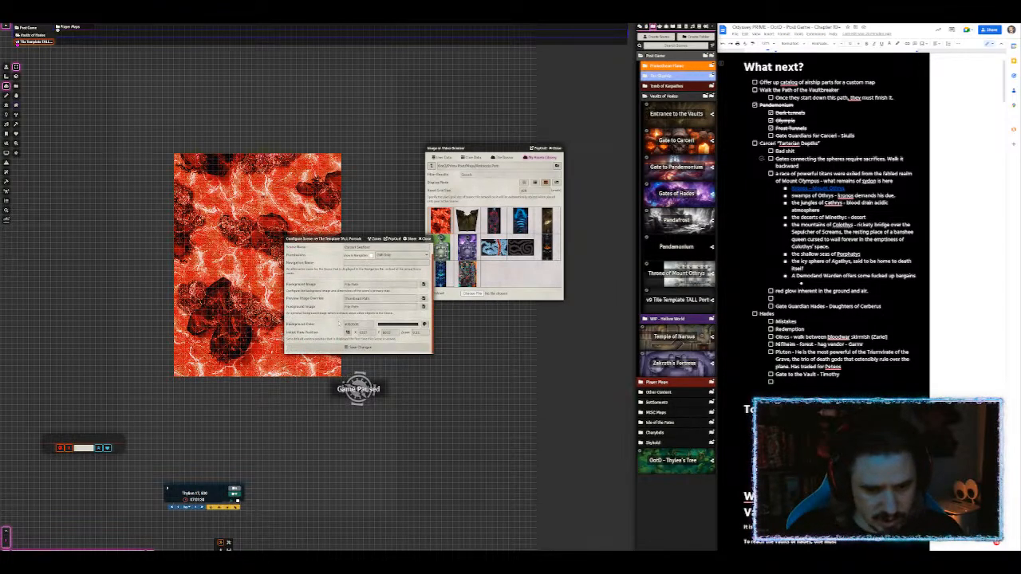
left_click(319, 250)
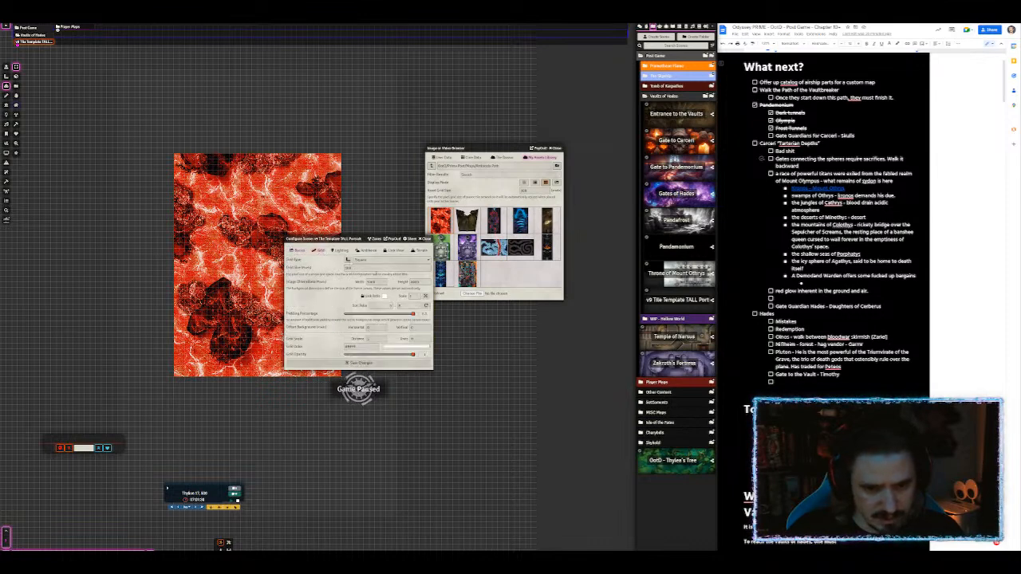
left_click_drag(360, 269, 302, 257)
type("50")
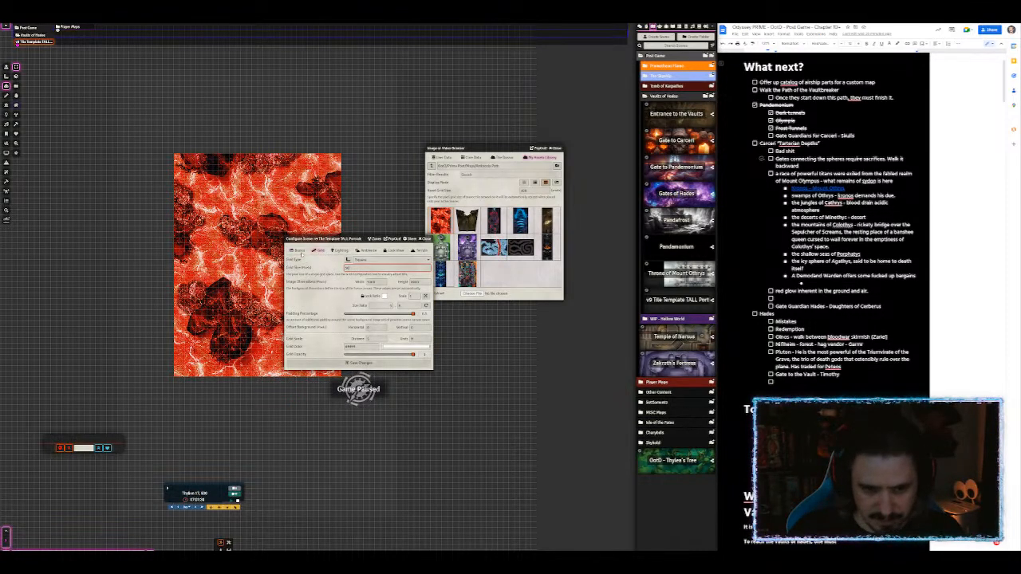
left_click(320, 289)
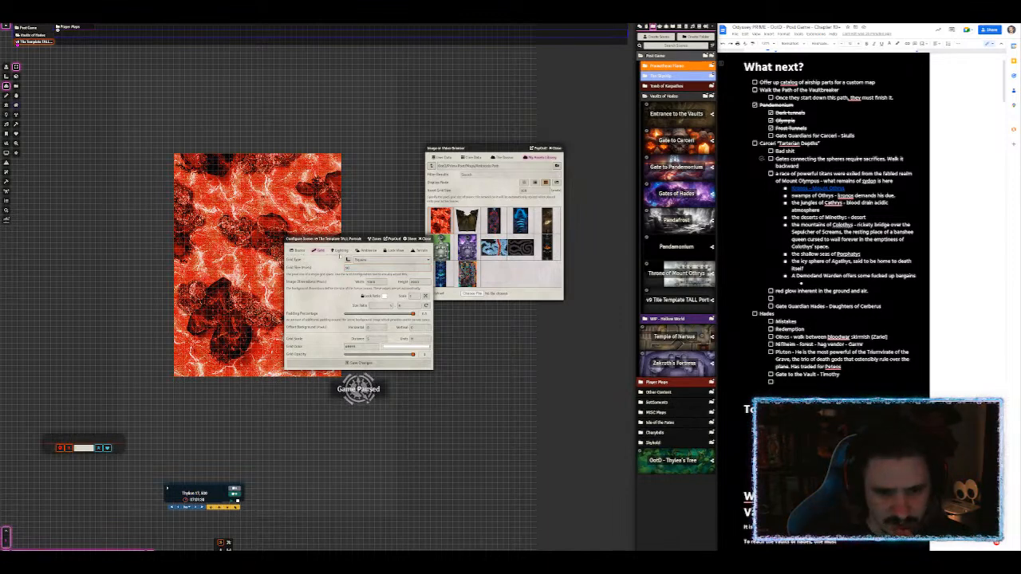
Step: Try a bright red daylight colour and a dark red darkness colour at maximum darkness level, and close the scene configuration without saving
left_click(340, 251)
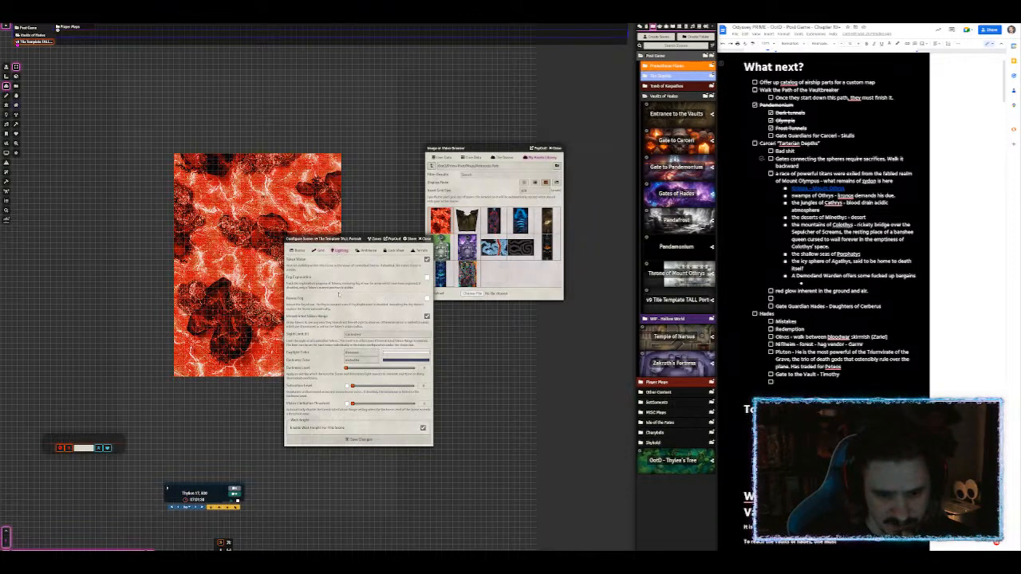
left_click(395, 352)
left_click(442, 357)
left_click(328, 353)
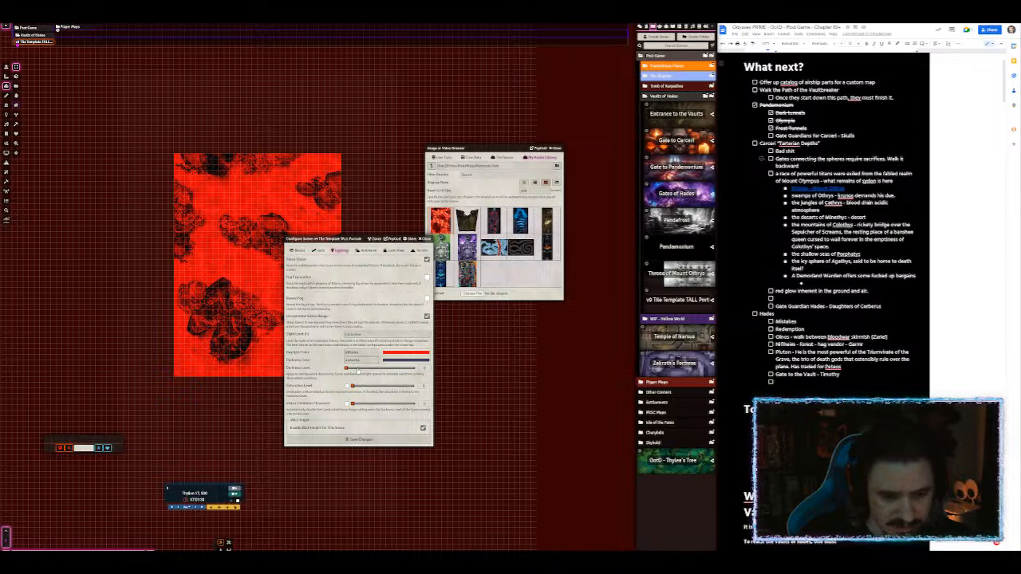
left_click(389, 359)
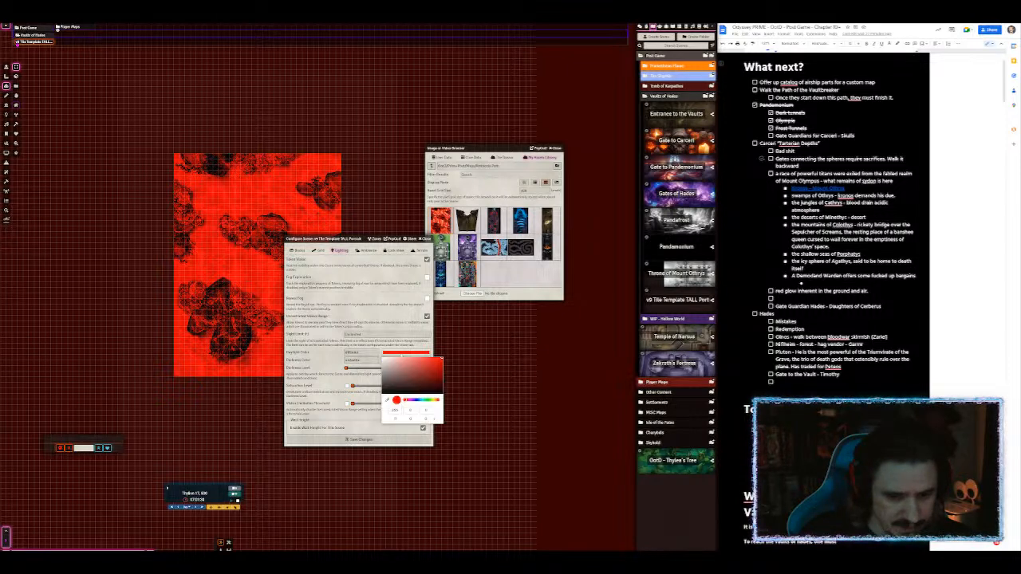
left_click(347, 368)
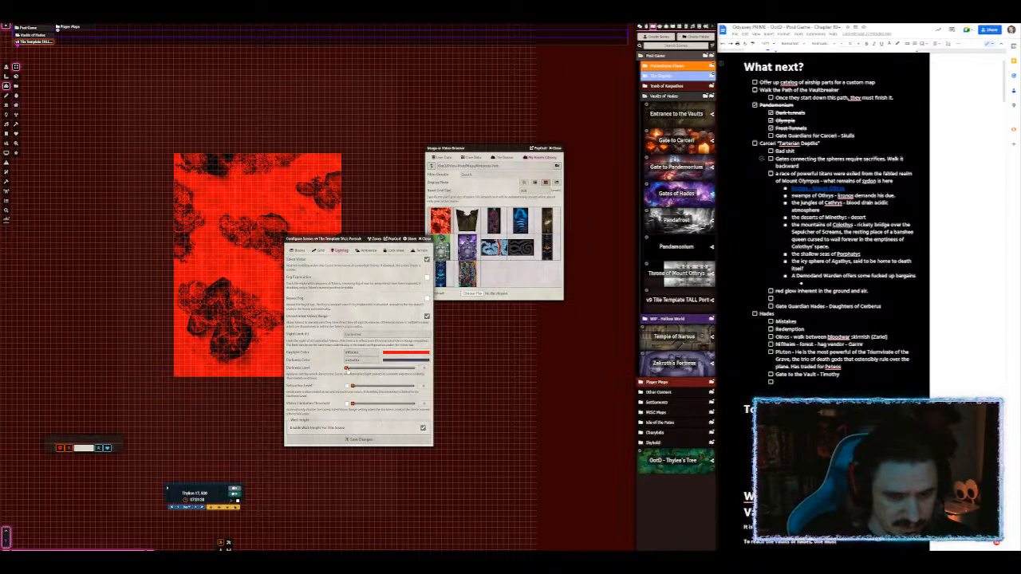
left_click_drag(347, 368, 363, 369)
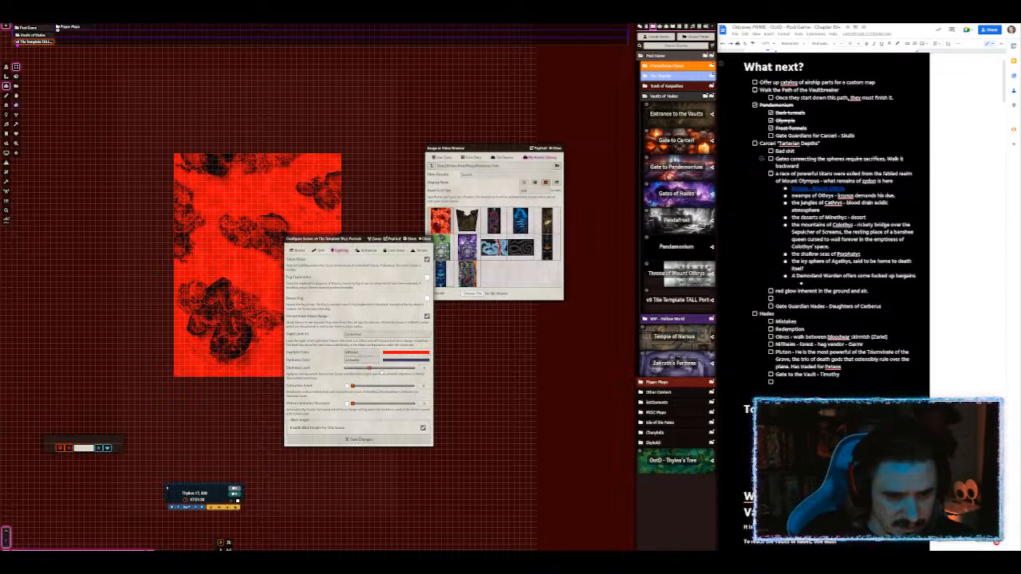
left_click(405, 360)
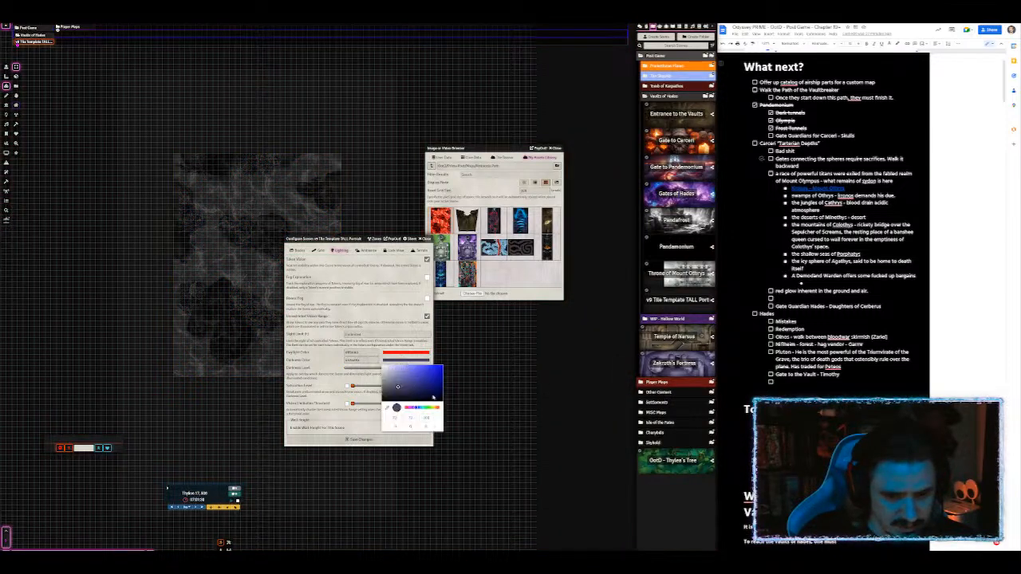
left_click_drag(437, 408, 454, 389)
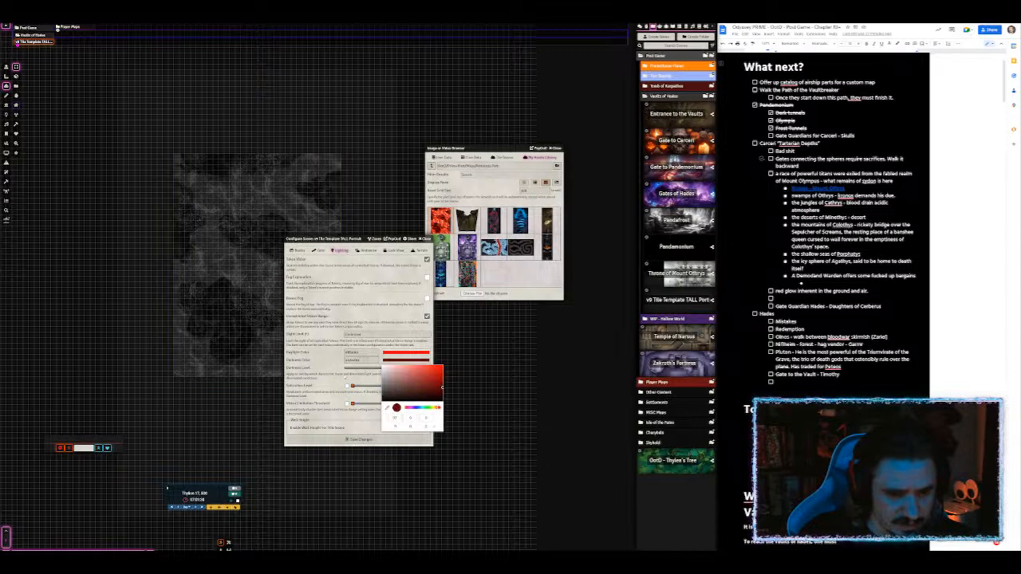
left_click(330, 377)
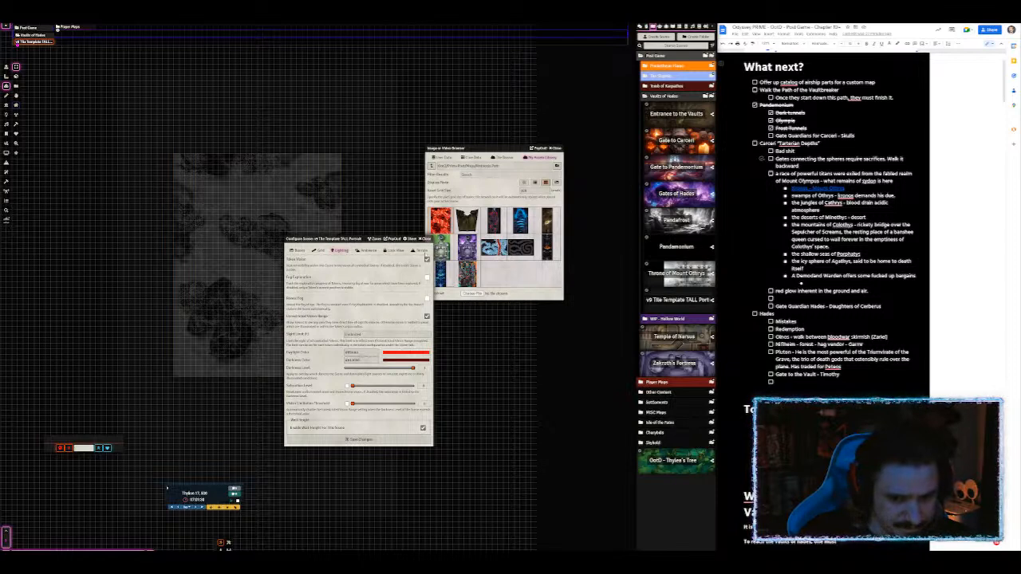
left_click(427, 239)
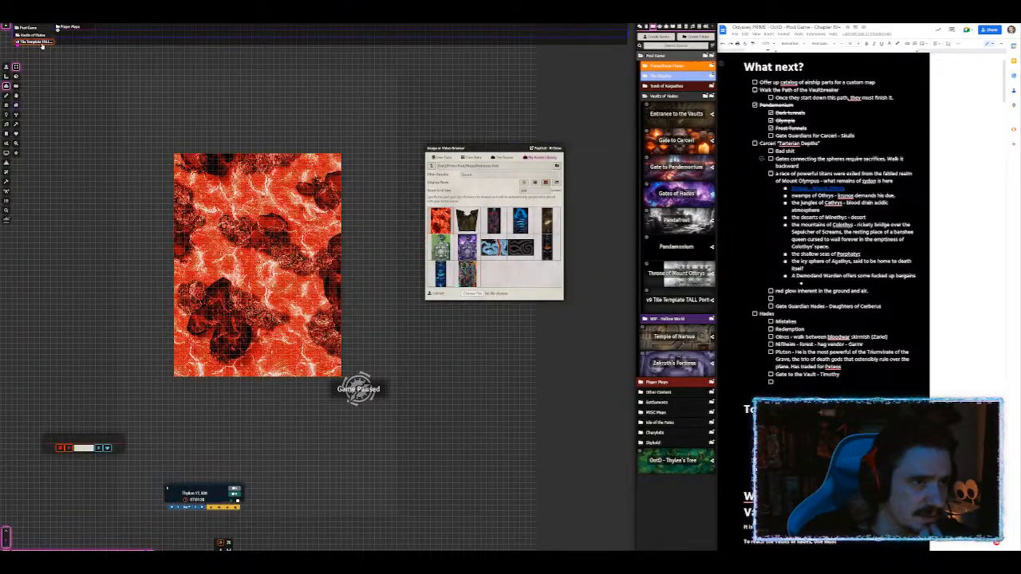
Step: Reopen the configuration of the v9 Tile Template TALL Portrait scene and rename the scene "Caceri Sea Floor"
right_click(36, 42)
left_click(30, 58)
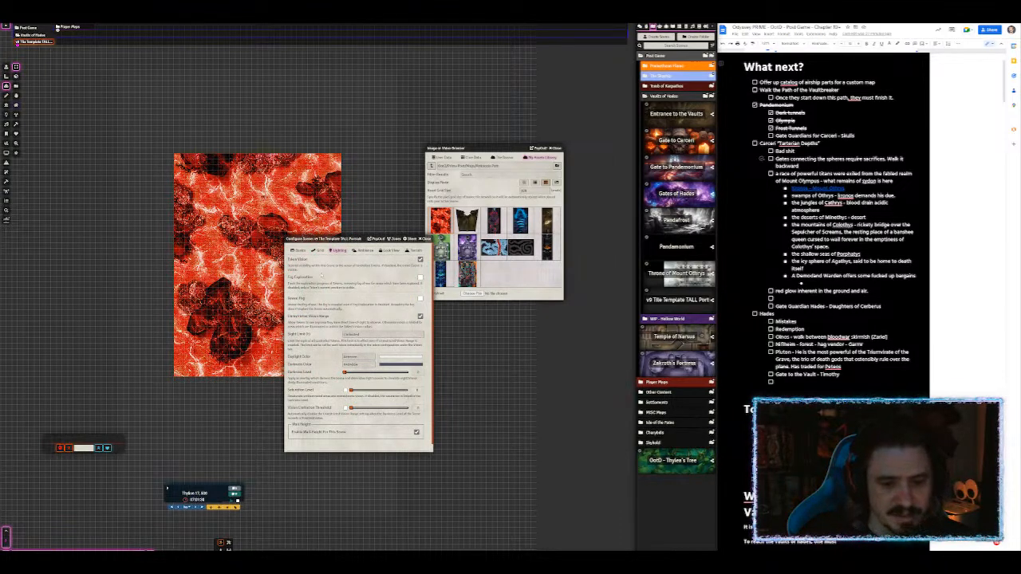
left_click(301, 251)
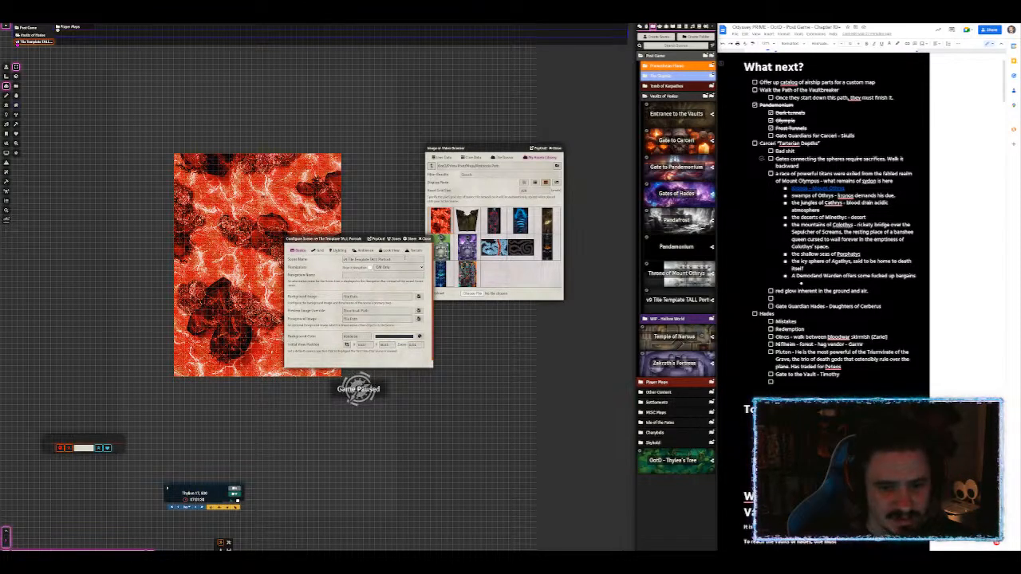
left_click_drag(405, 258, 317, 253)
key("BackSpace")
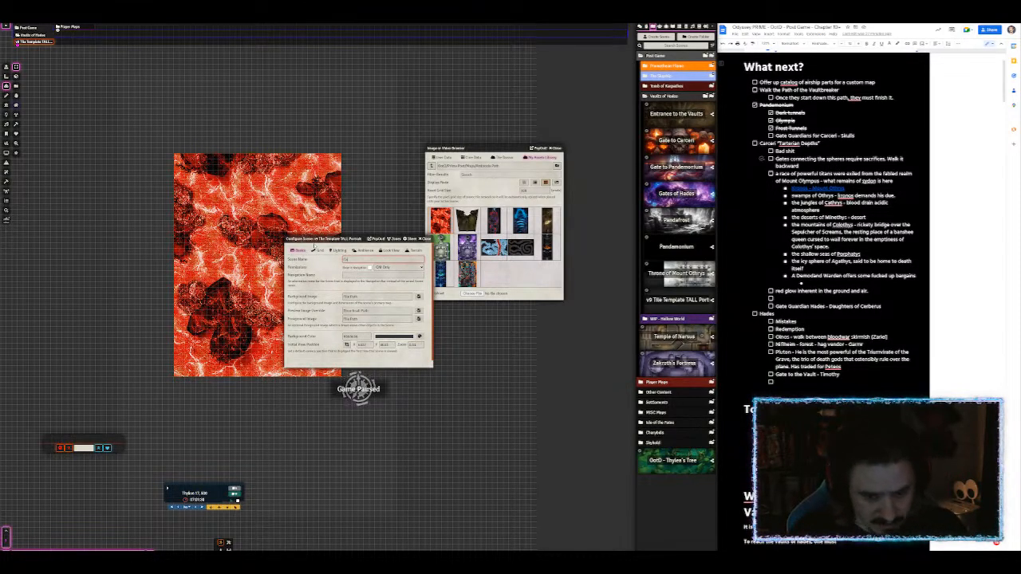
type("Carce")
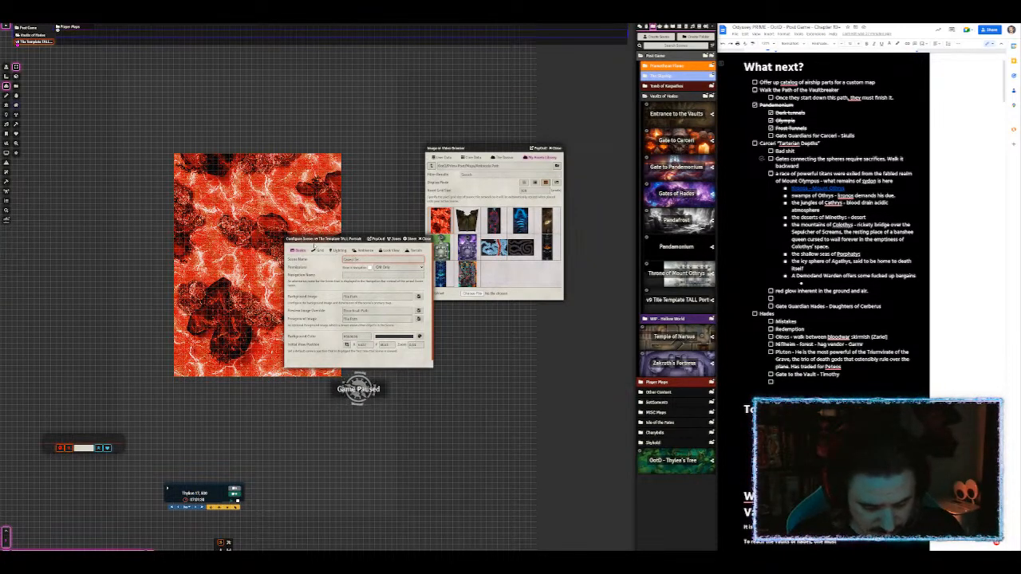
left_click(328, 276)
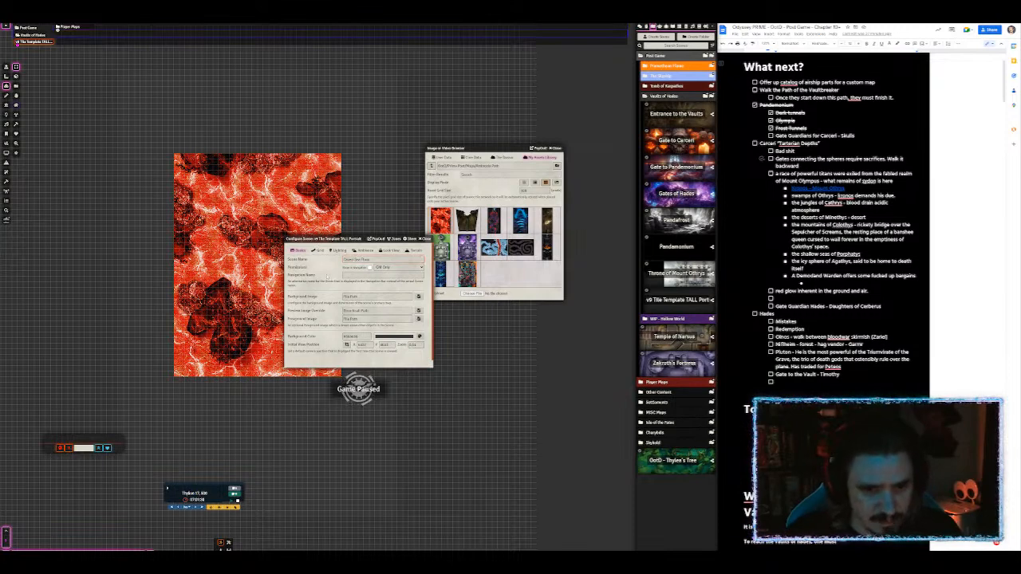
Step: Set the scene's grid colour to bright red, its grid opacity to about half and its grid size to 50, and save the changes
left_click(321, 251)
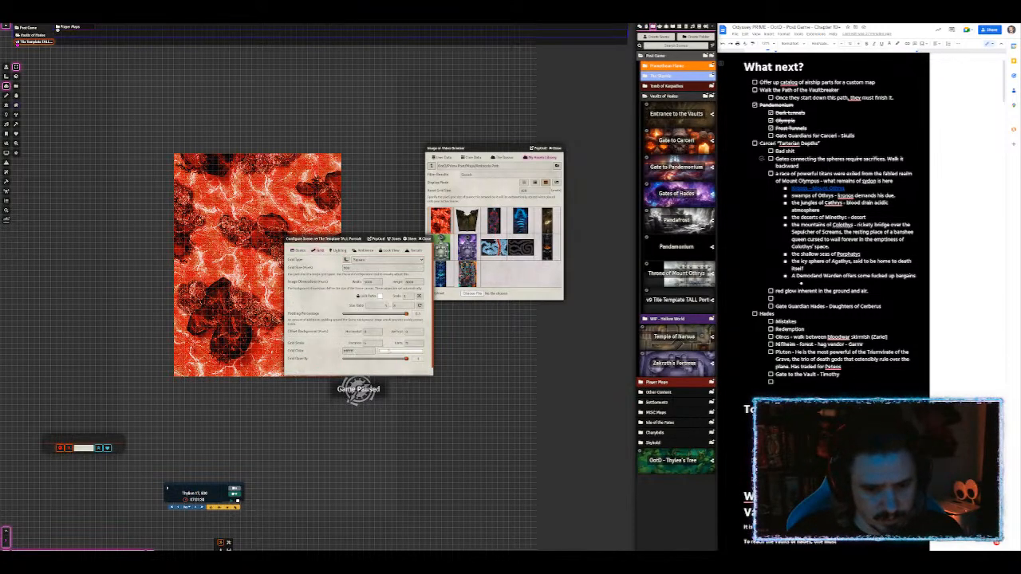
left_click(388, 351)
left_click(441, 355)
left_click(369, 364)
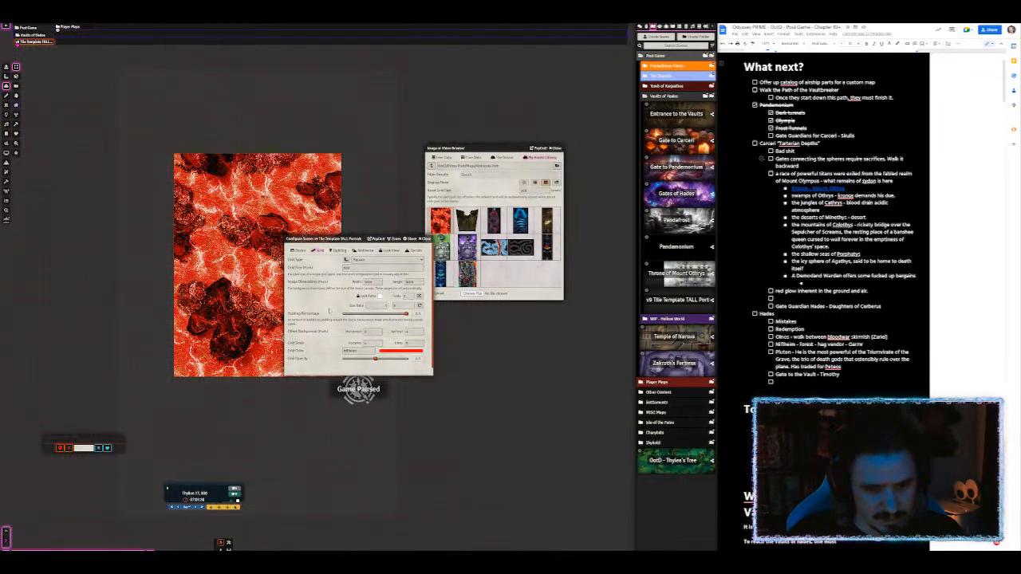
left_click_drag(354, 269, 325, 270)
type("5")
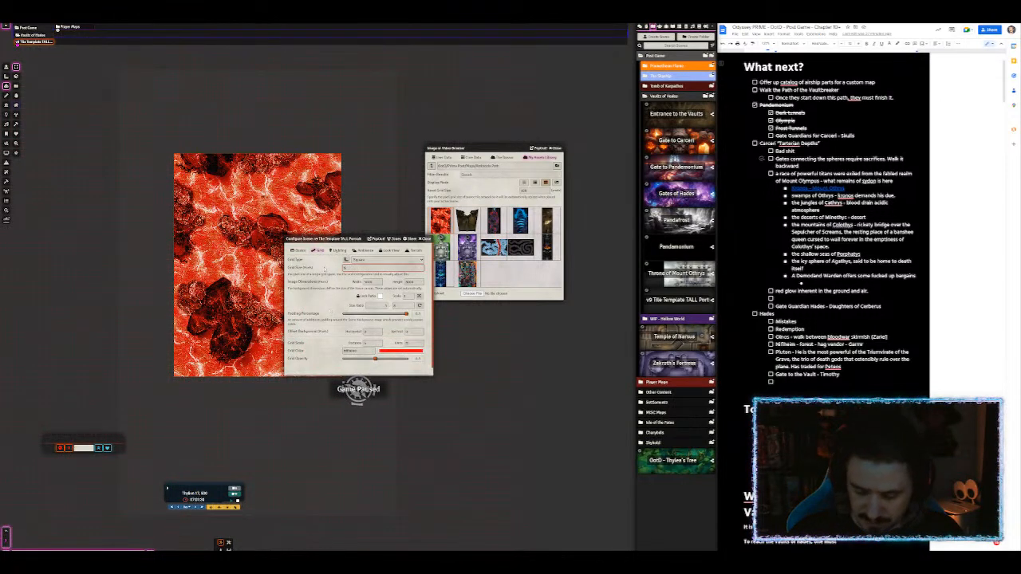
type("0")
left_click(332, 279)
scroll(329, 289, "down", 1)
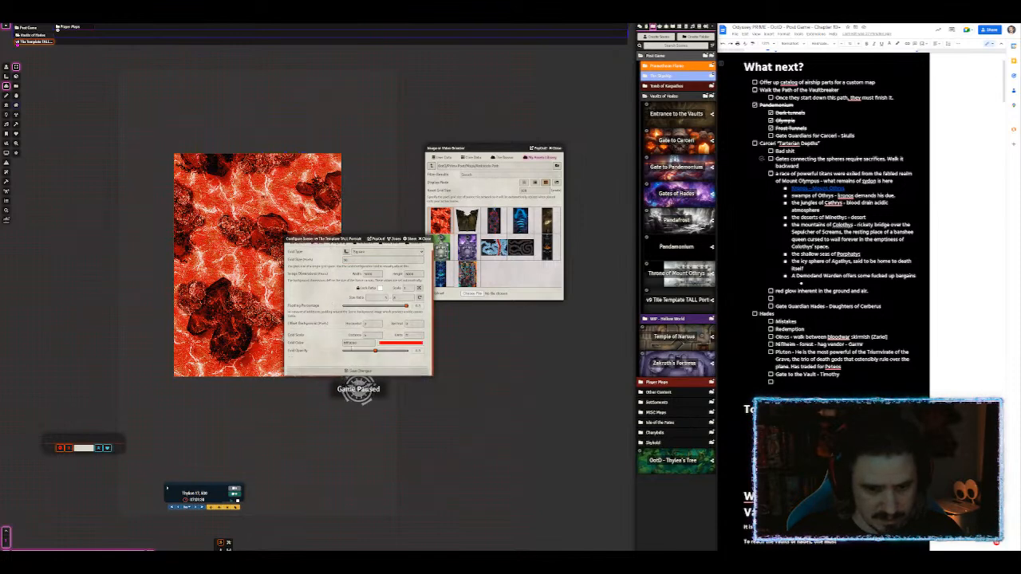
left_click(357, 370)
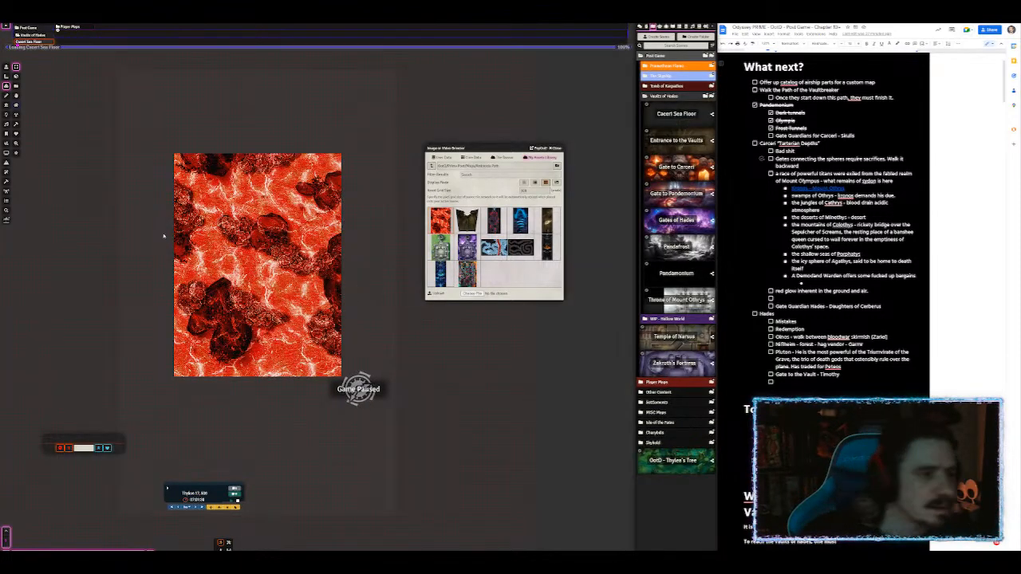
Step: Try to draw a box-shaped boundary wall around the lava tile and dismiss the wall shape
left_click(8, 104)
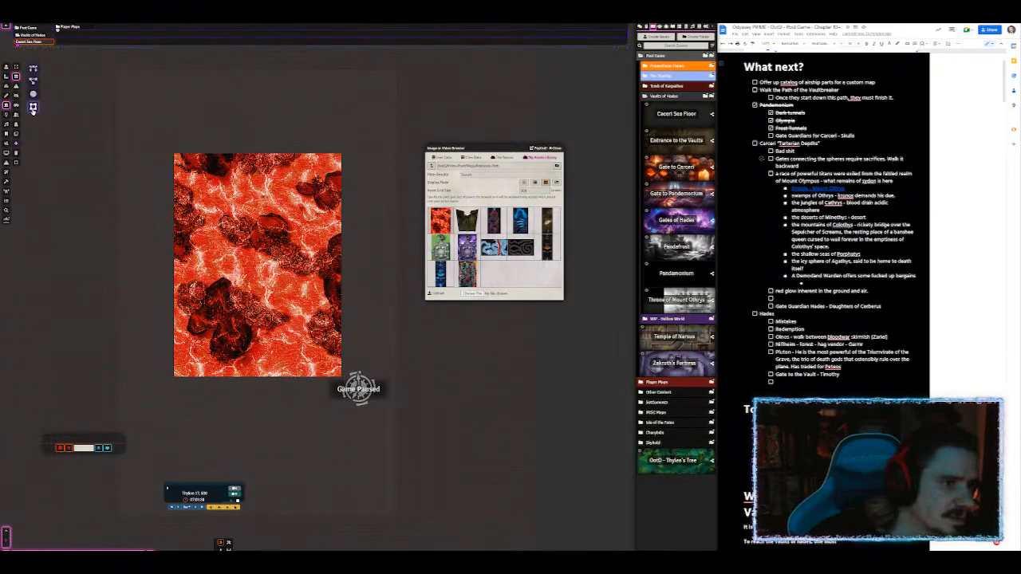
left_click(33, 106)
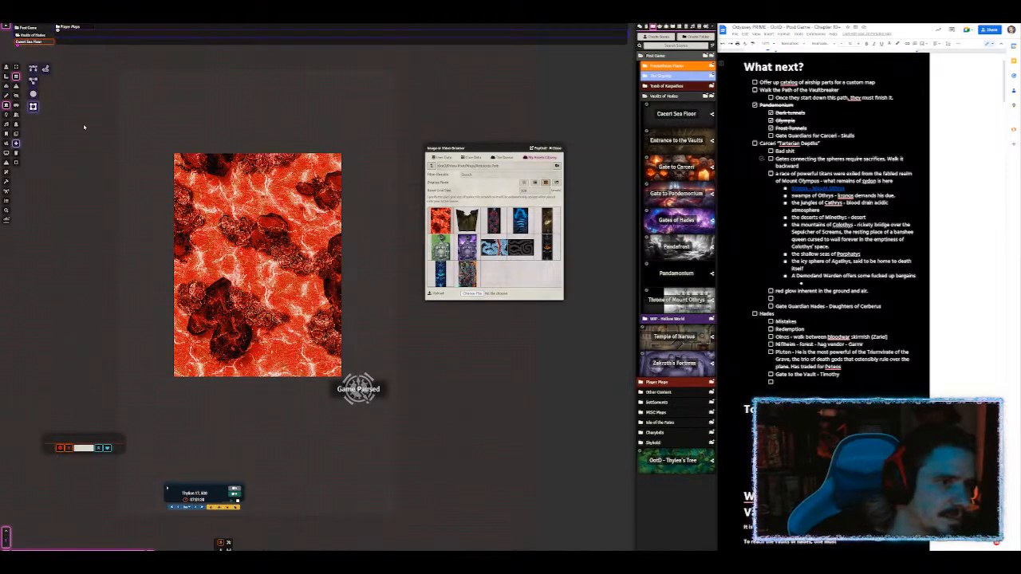
left_click_drag(175, 154, 341, 377)
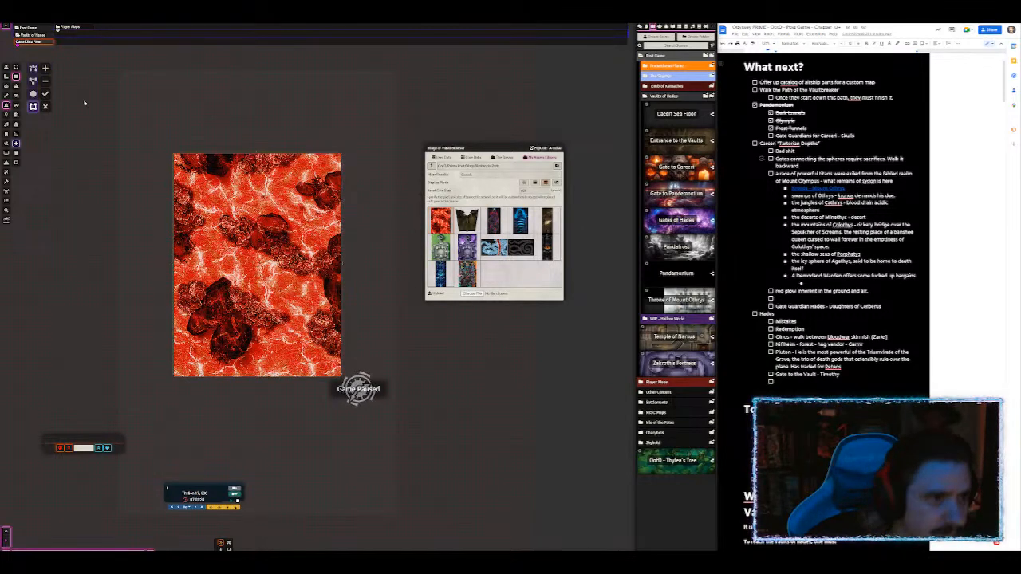
left_click(46, 94)
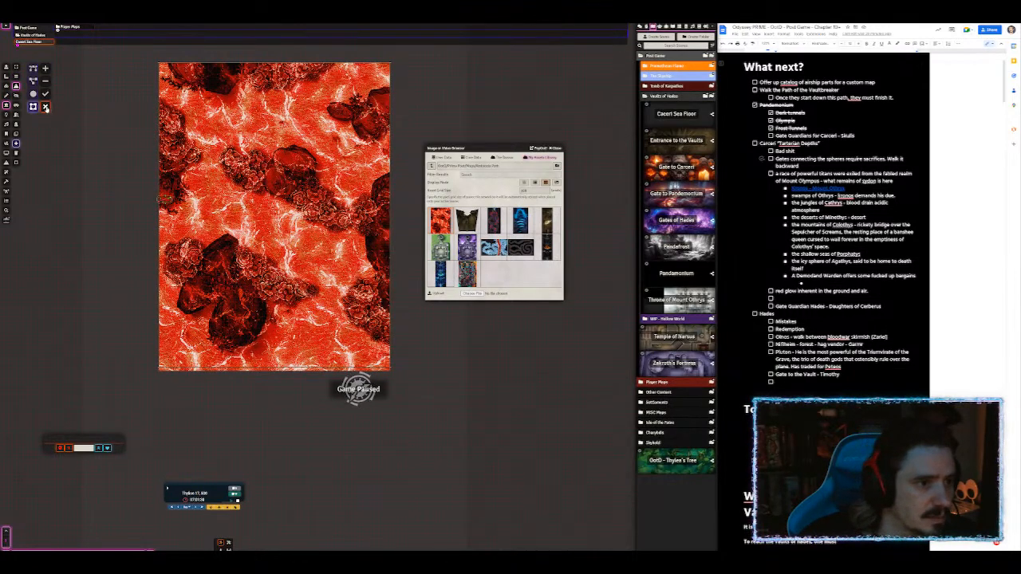
left_click(15, 144)
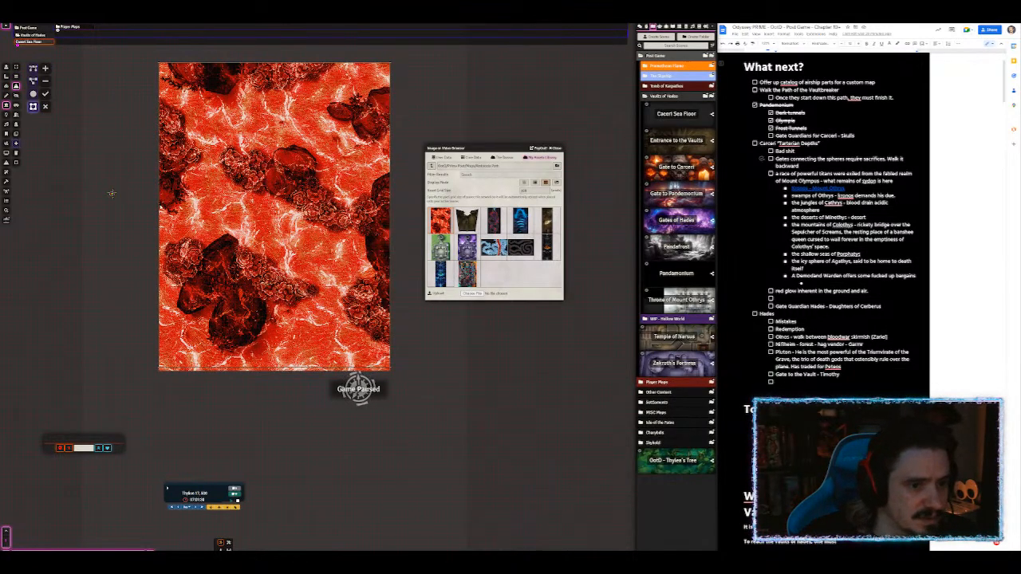
left_click(45, 107)
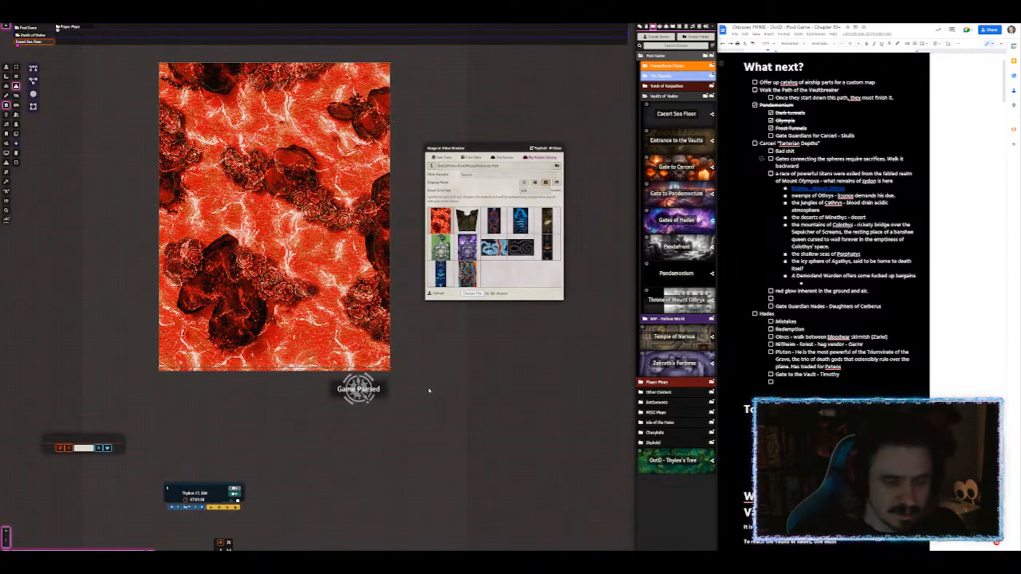
Step: Enclose the lava tile with a rectangular wall shape fitted to its outer edges and apply it as walls
left_click_drag(429, 387, 427, 328)
scroll(428, 328, "up", 6)
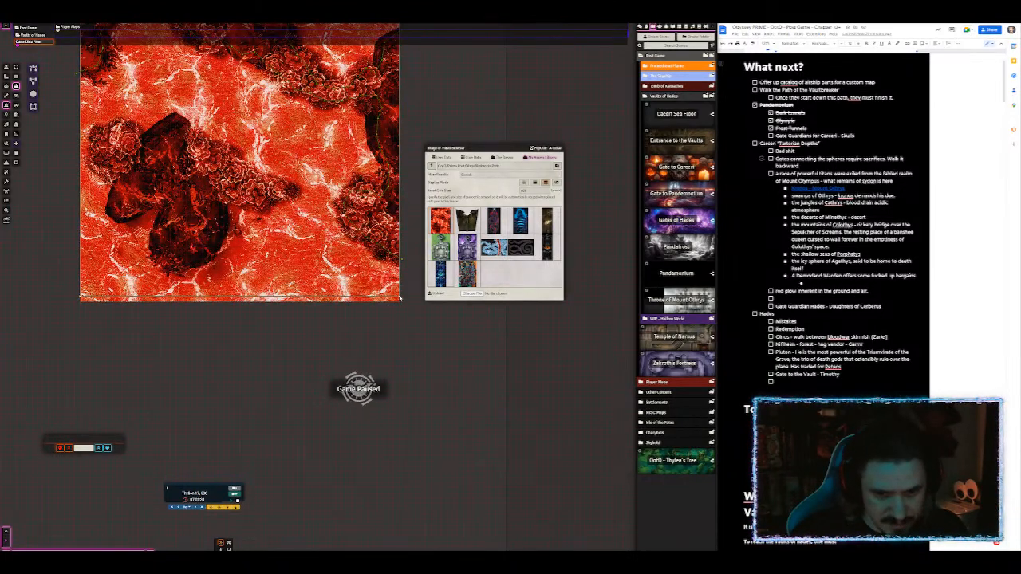
left_click_drag(400, 298, 389, 336)
scroll(229, 273, "up", 3)
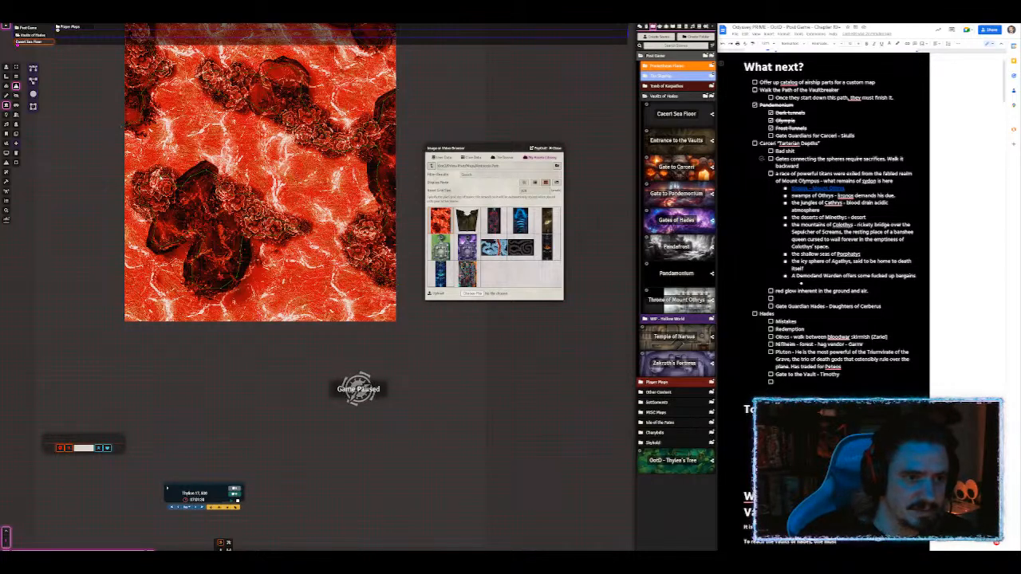
left_click_drag(162, 177, 165, 184)
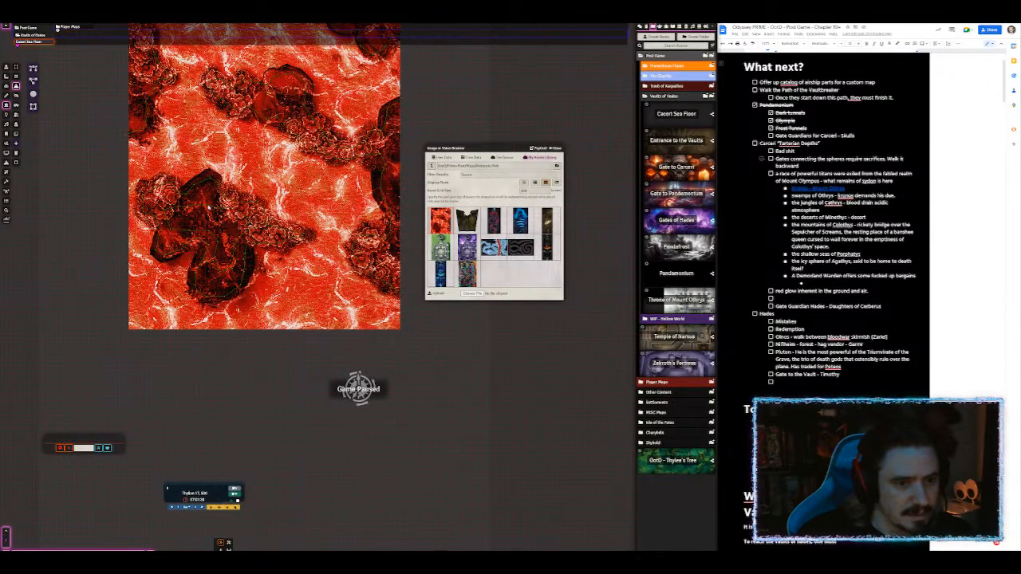
left_click_drag(194, 206, 207, 233)
left_click(33, 106)
left_click(16, 76)
left_click_drag(263, 179, 184, 235)
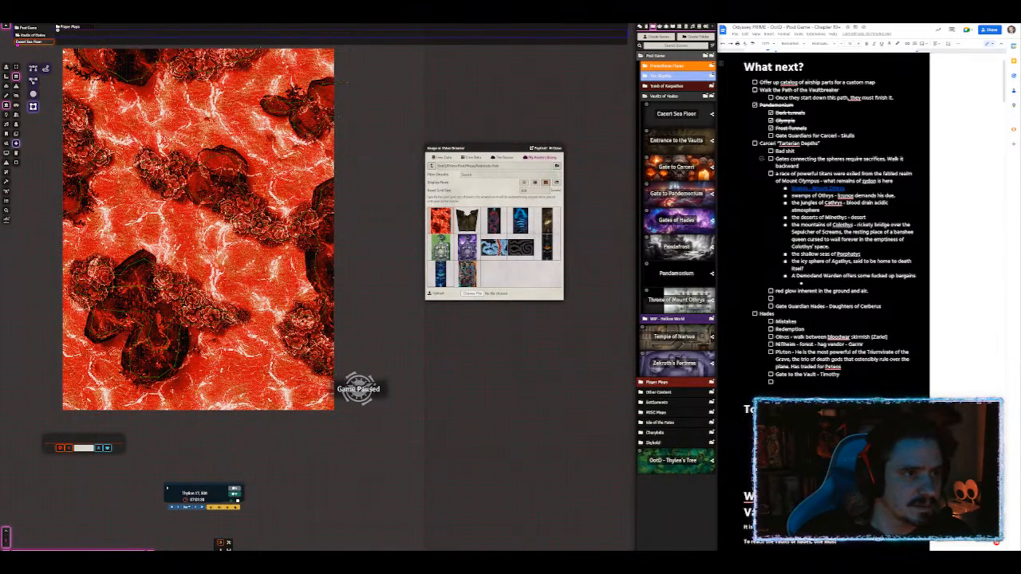
left_click_drag(63, 49, 335, 412)
left_click(46, 93)
left_click(6, 67)
left_click_drag(199, 232, 322, 248)
scroll(320, 197, "down", 4)
scroll(285, 227, "up", 9)
scroll(304, 255, "down", 4)
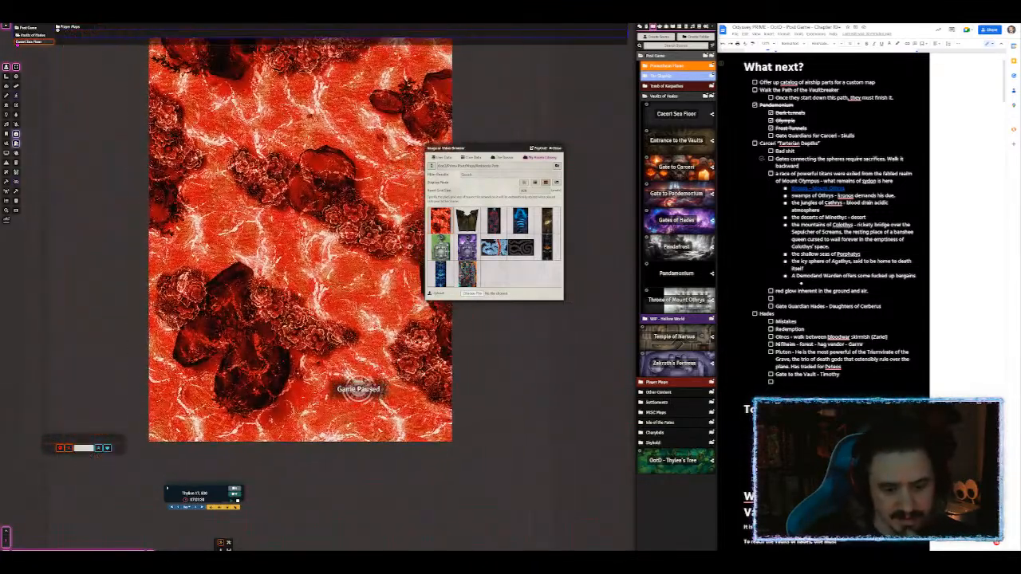
Step: Switch to Photoshop, undo the flattening of the sea floor image, and hide the red and background layers to leave only the greyscale layer
key("alt+Tab")
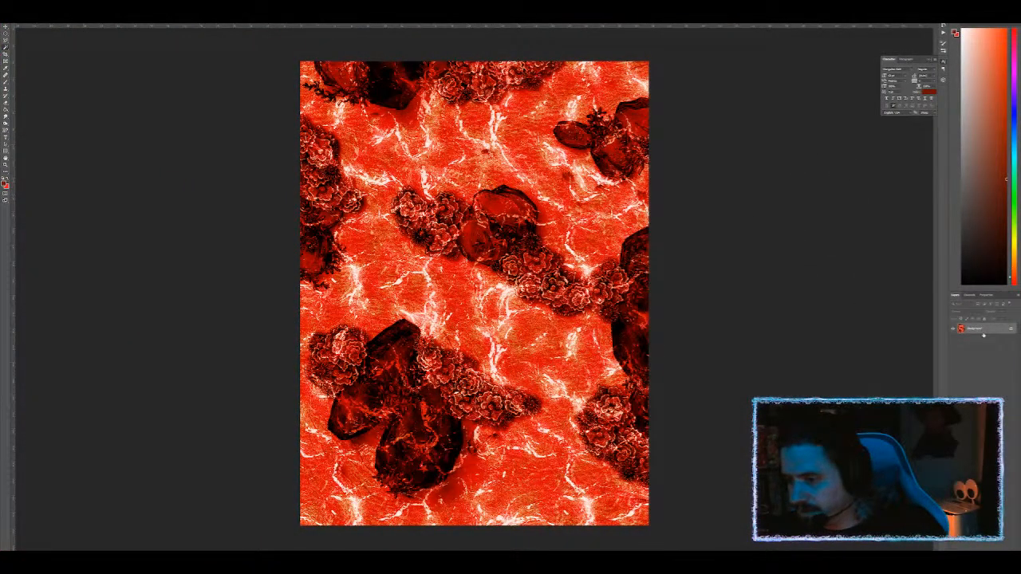
key("ctrl+0")
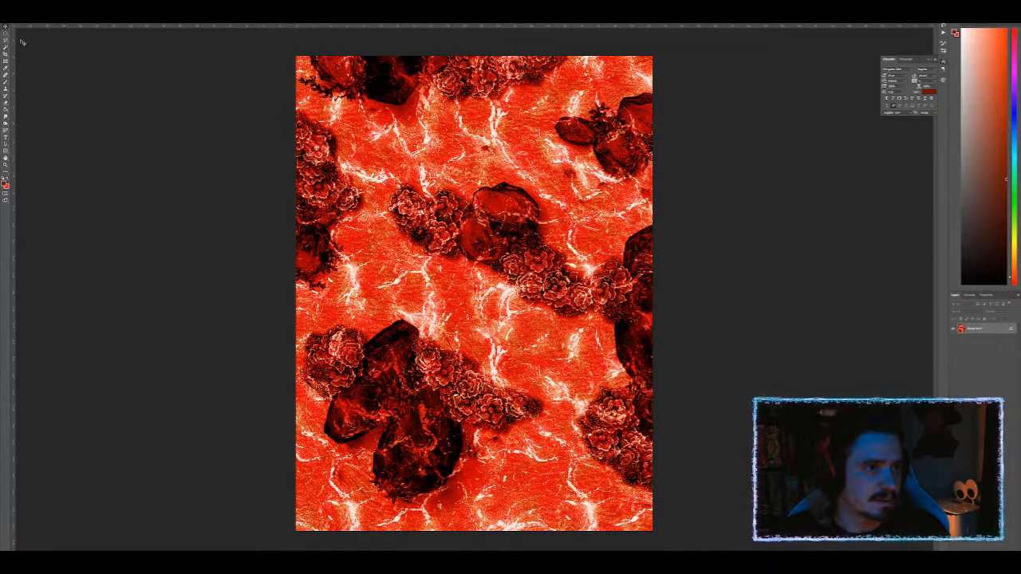
key("ctrl+z")
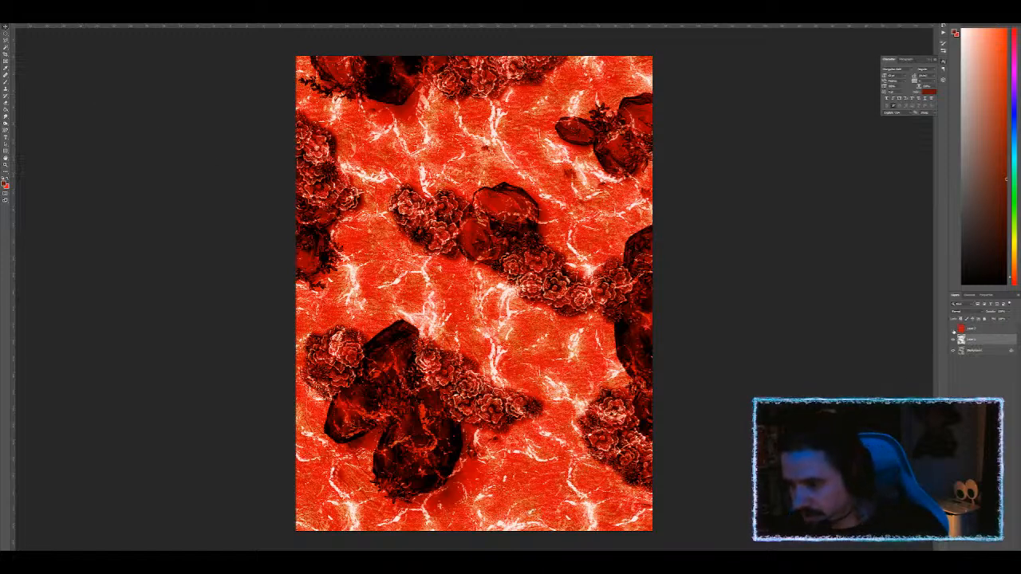
left_click(953, 330)
left_click(954, 351)
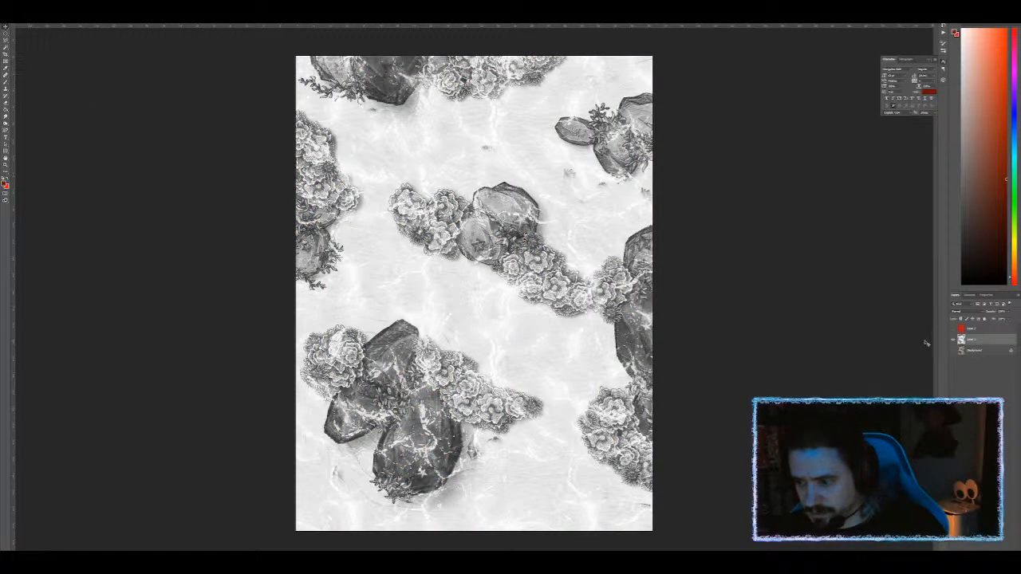
Step: Export the greyscale sea floor as a web JPEG, adding Carceri and "-BW-" to the file name
key("ctrl+alt+shift+s")
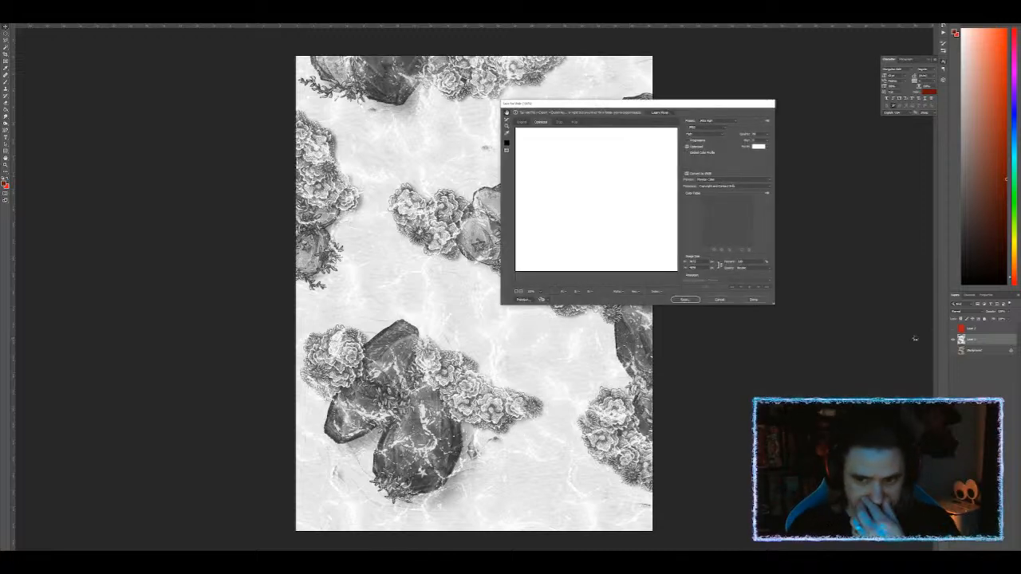
key("Return")
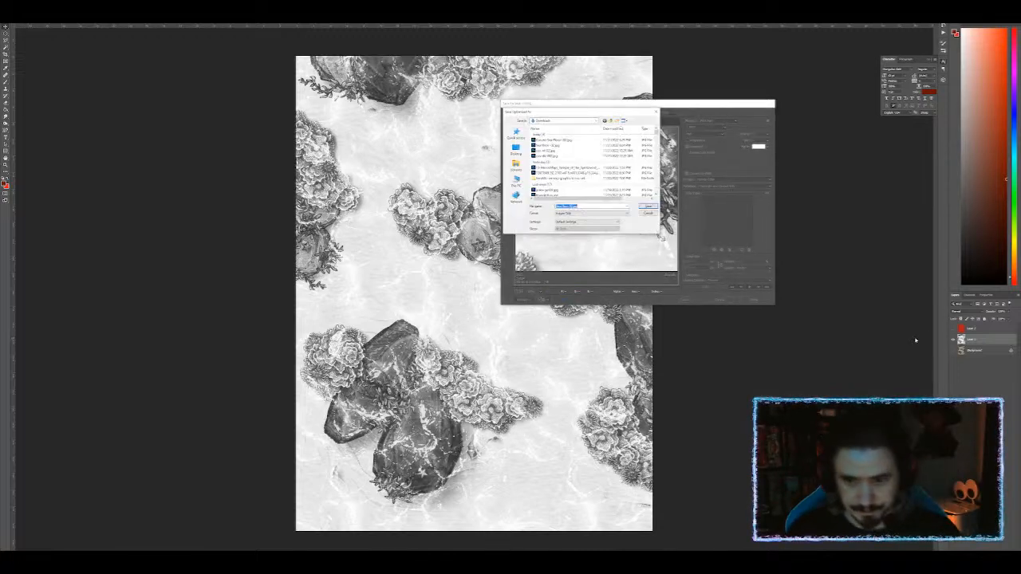
key("Right")
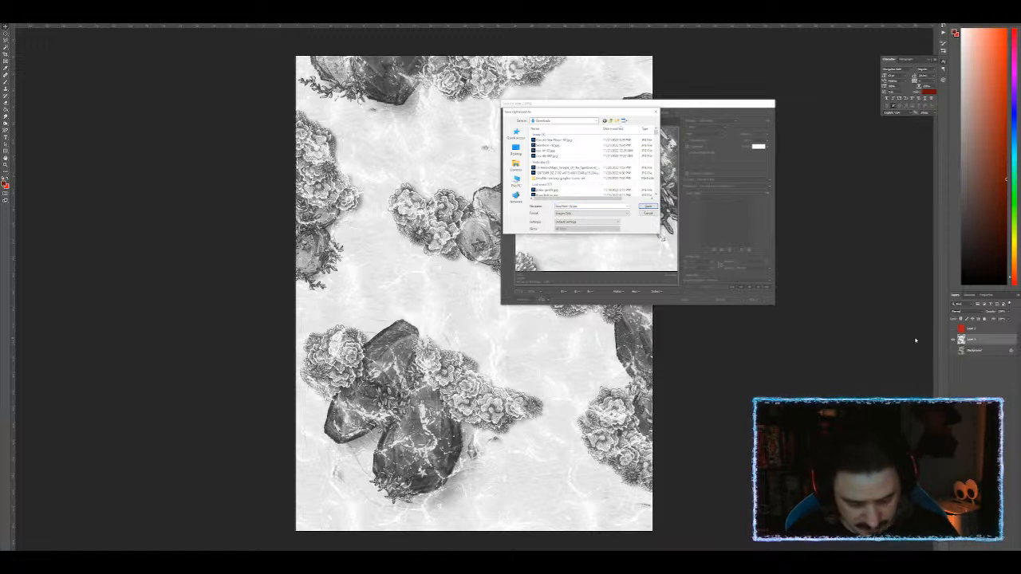
type("coral")
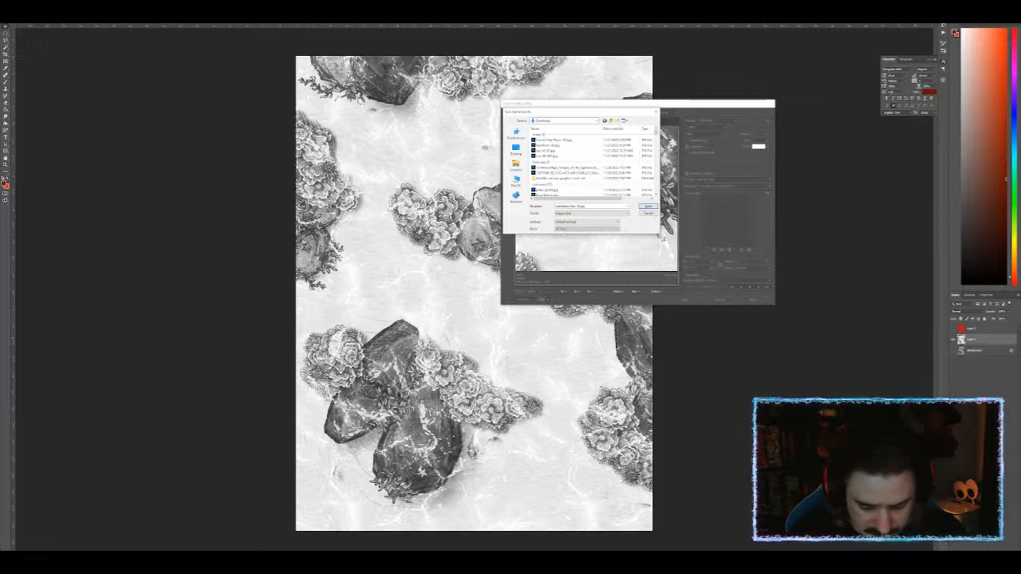
type("-BW-")
key("Return")
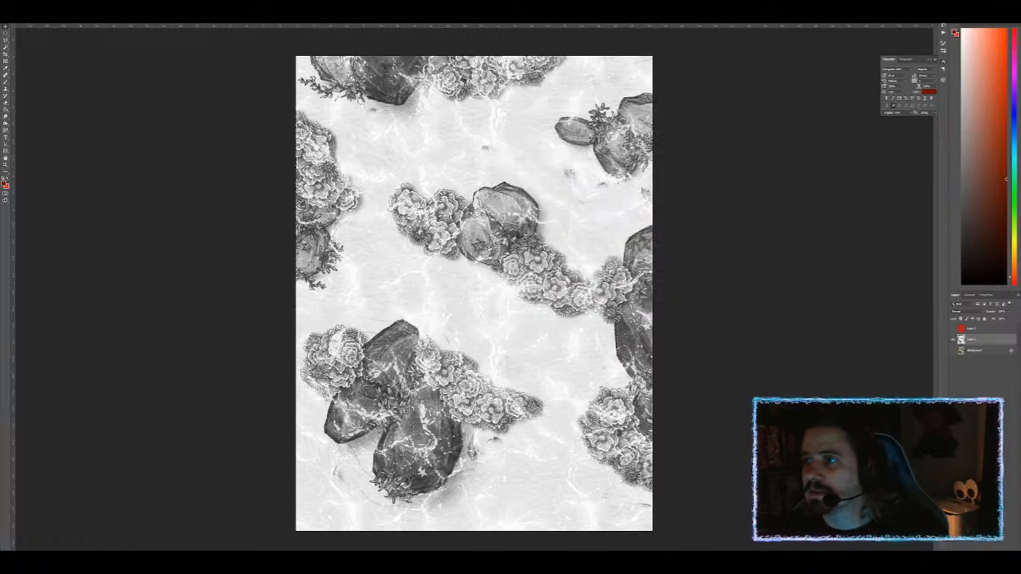
Step: Switch back to Foundry VTT, upload the exported greyscale sea floor image to the asset library, and close the image browser
key("alt+Tab")
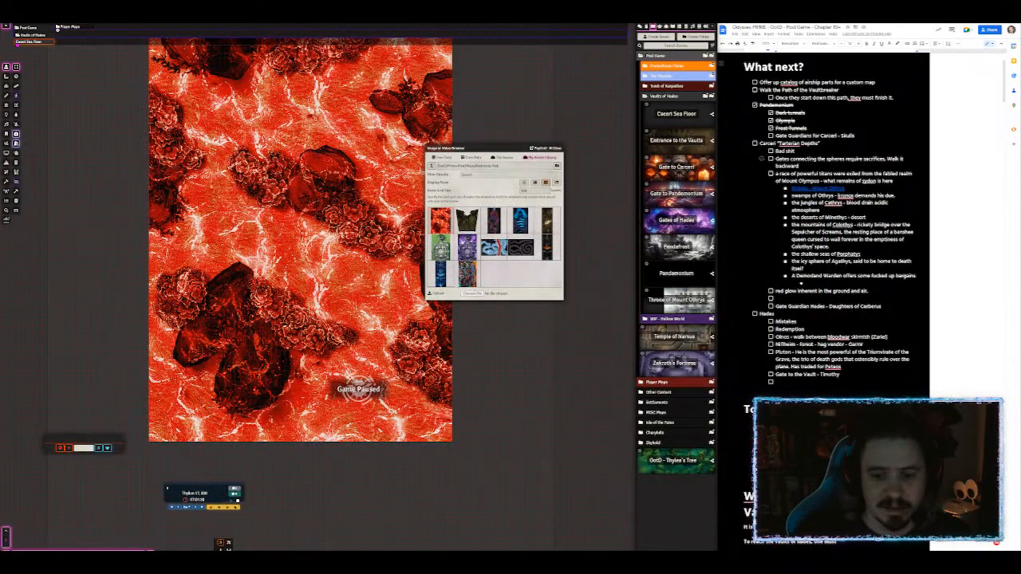
left_click(470, 294)
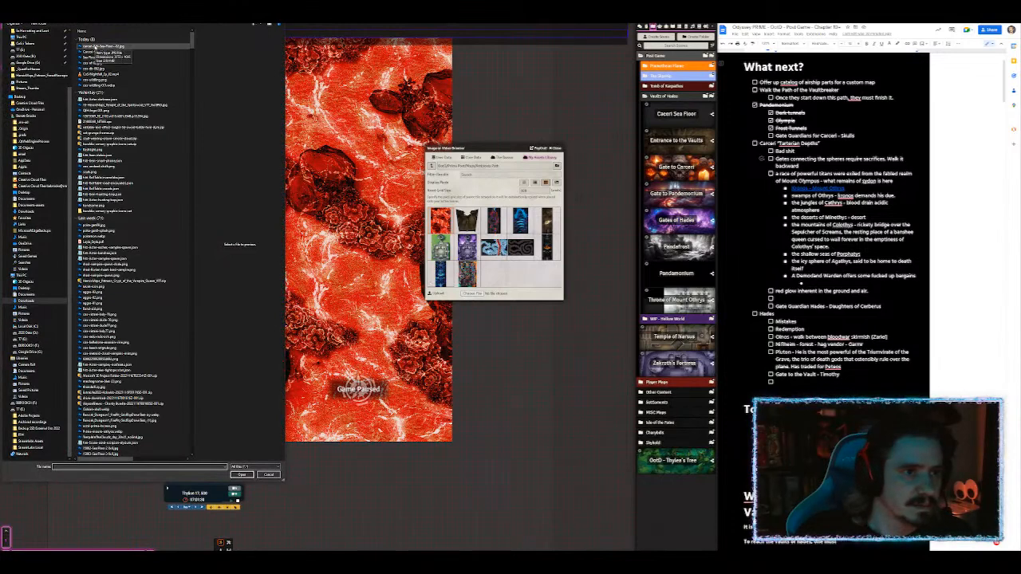
double_click(94, 50)
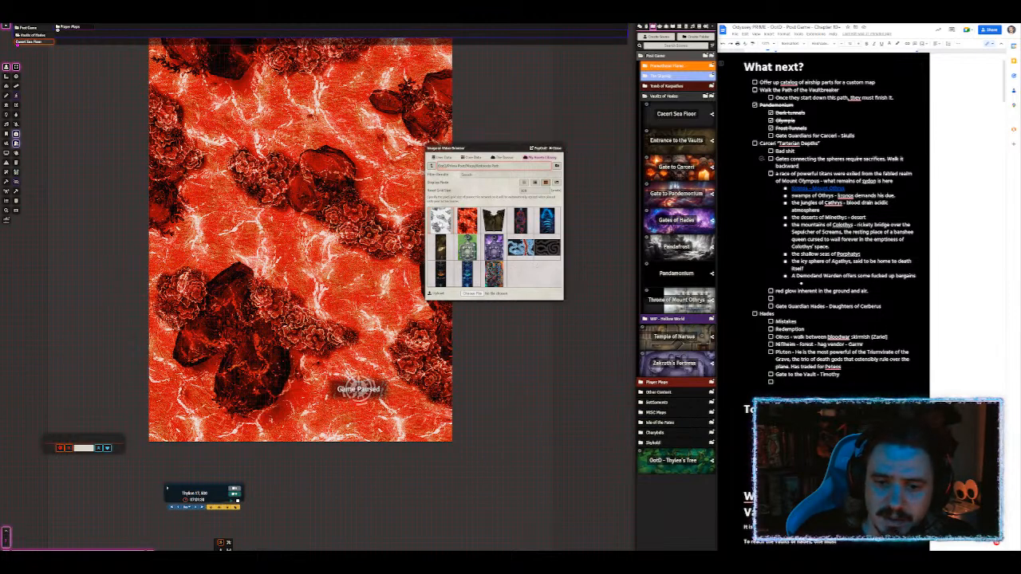
left_click(470, 294)
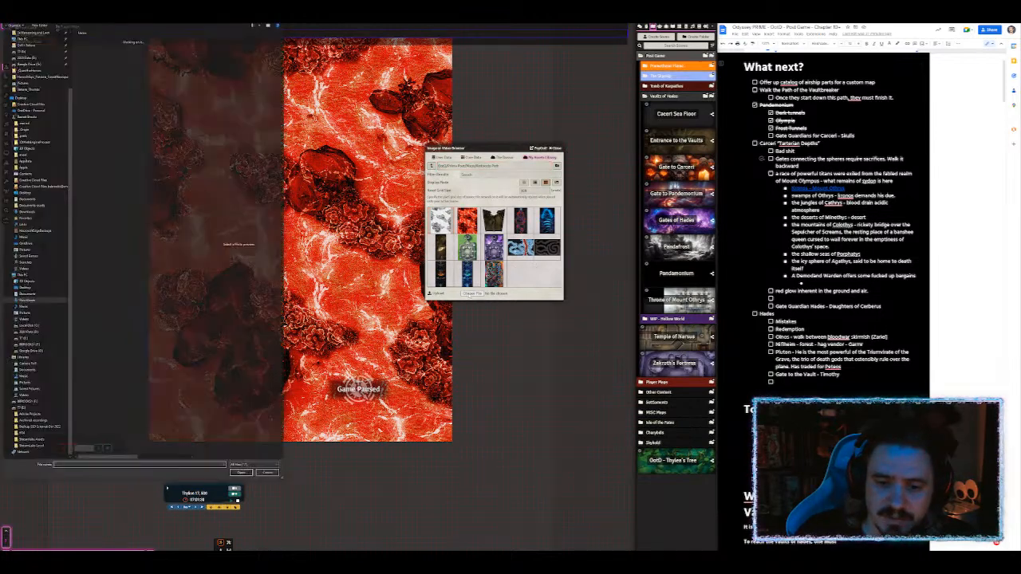
left_click(270, 475)
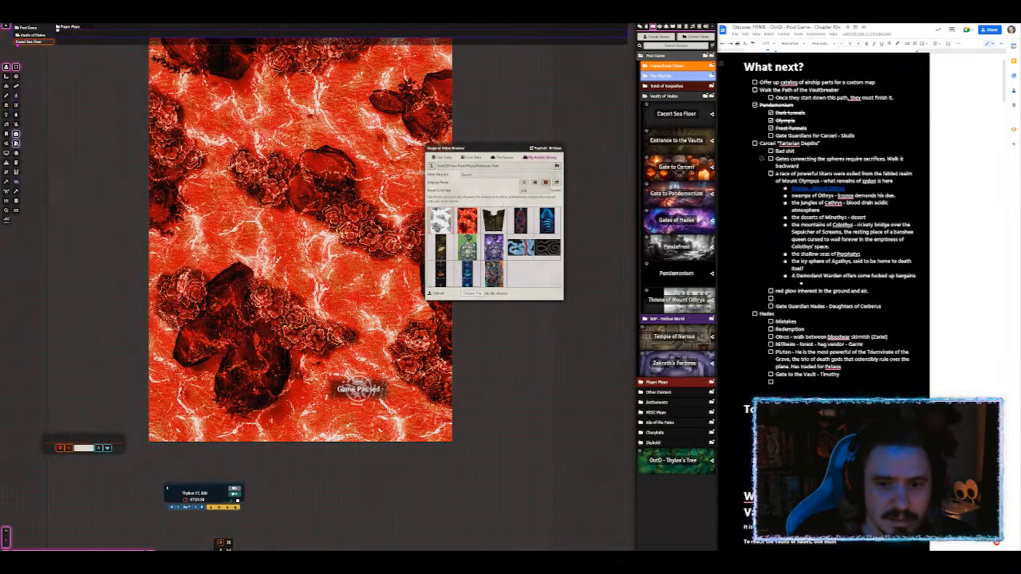
left_click(552, 148)
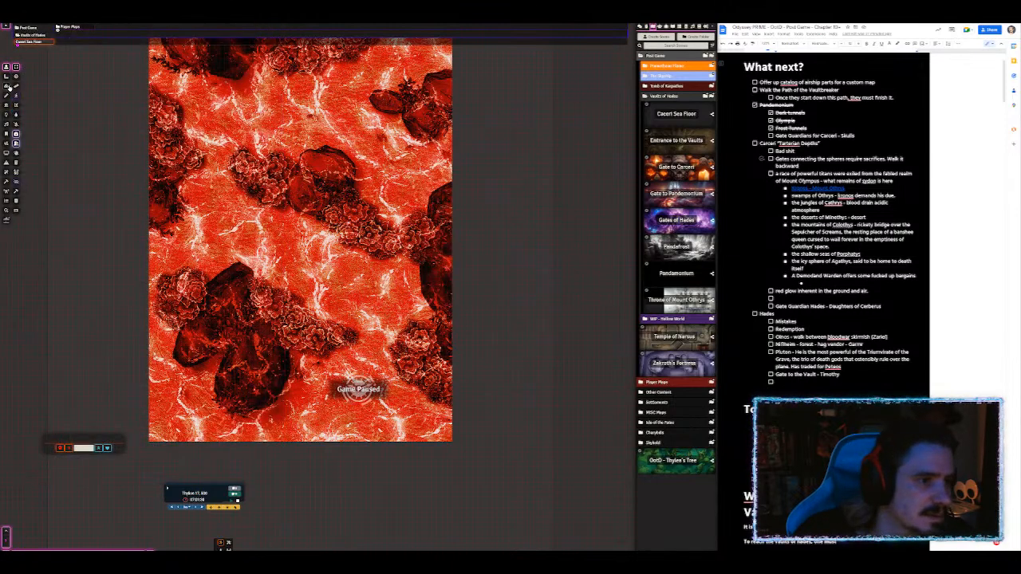
Step: Replace the lava tile's image with the uploaded black-and-white sea floor file and update the tile
left_click(6, 87)
double_click(358, 181)
left_click(406, 269)
left_click(328, 255)
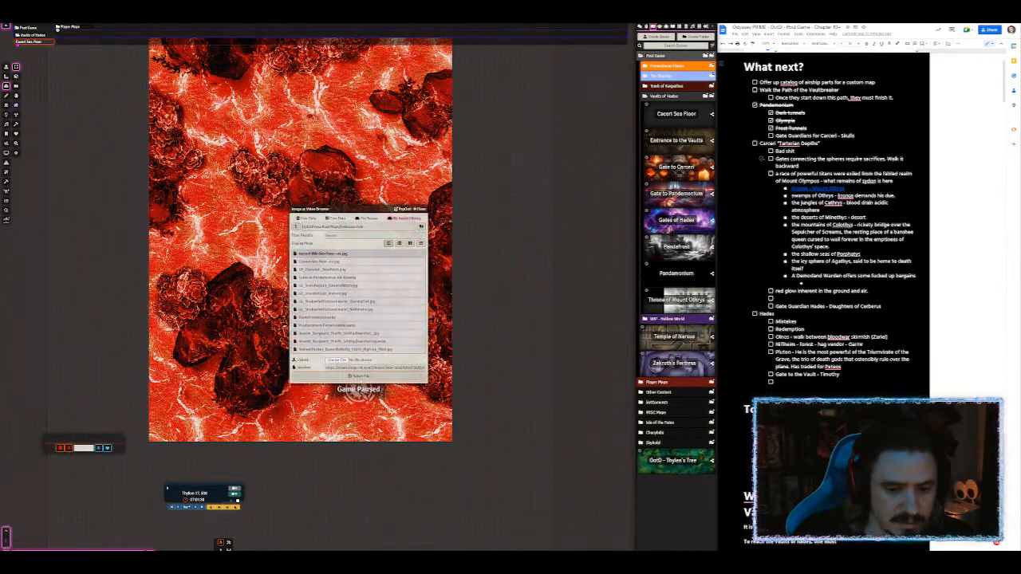
left_click(358, 375)
left_click(357, 343)
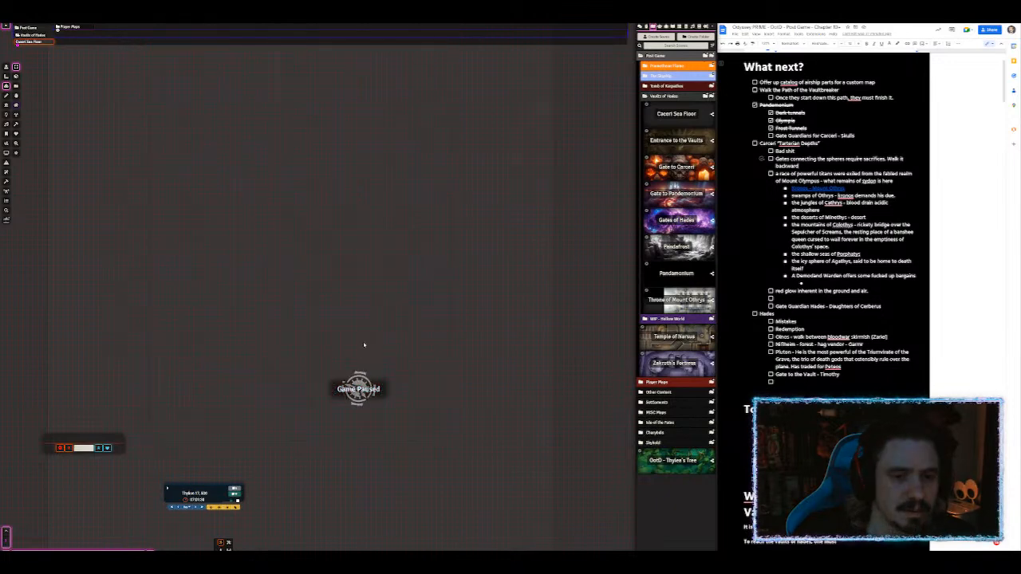
Step: Try a bright red daylight colour in the lighting configuration of the sea floor scene
left_click_drag(103, 78, 98, 109)
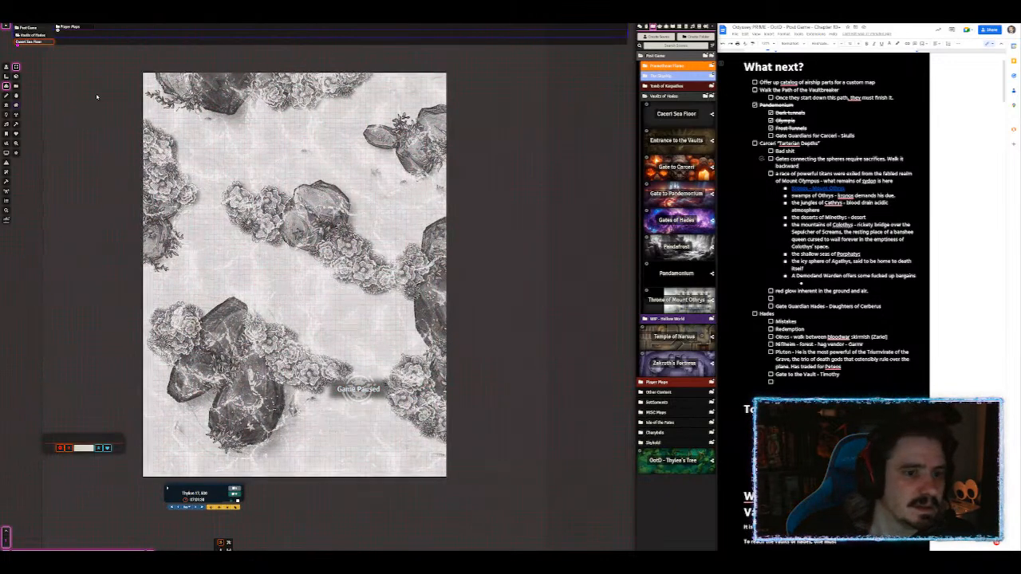
right_click(32, 44)
left_click(32, 60)
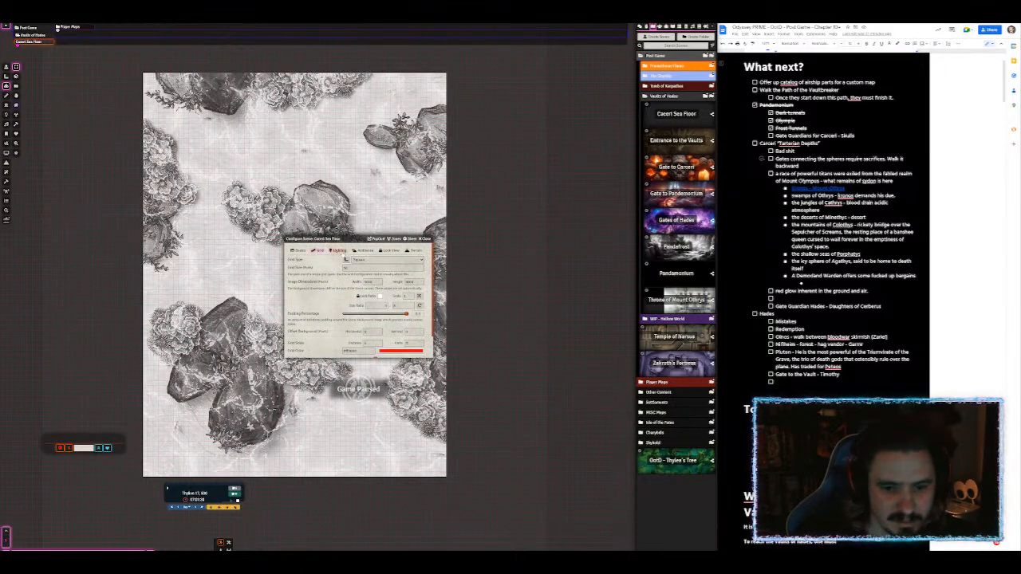
left_click(339, 250)
left_click(404, 357)
left_click_drag(417, 370, 431, 364)
left_click(327, 348)
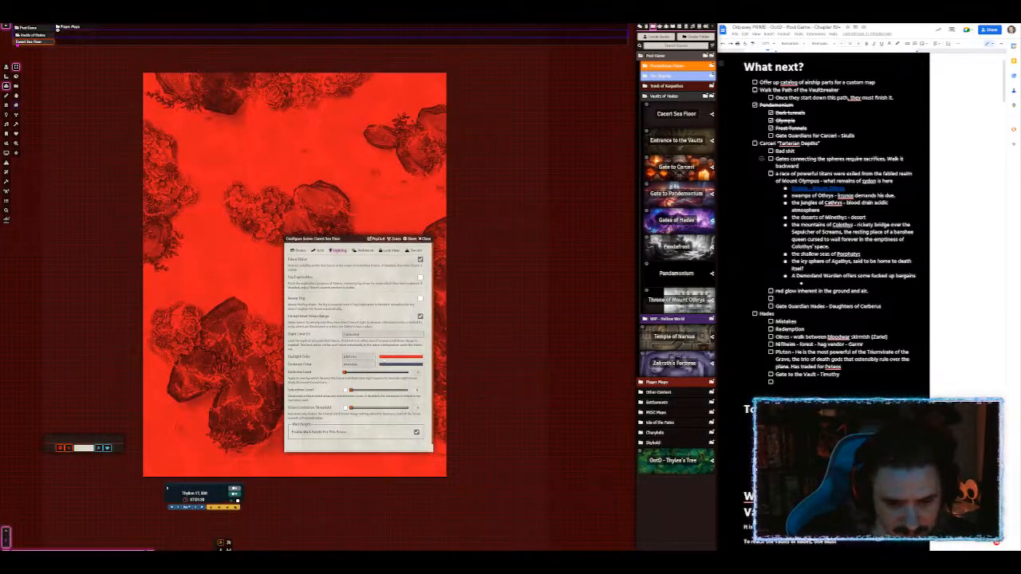
Step: Try a pale red and a stronger red daylight colour, and close the scene configuration without saving
left_click(401, 357)
left_click(407, 363)
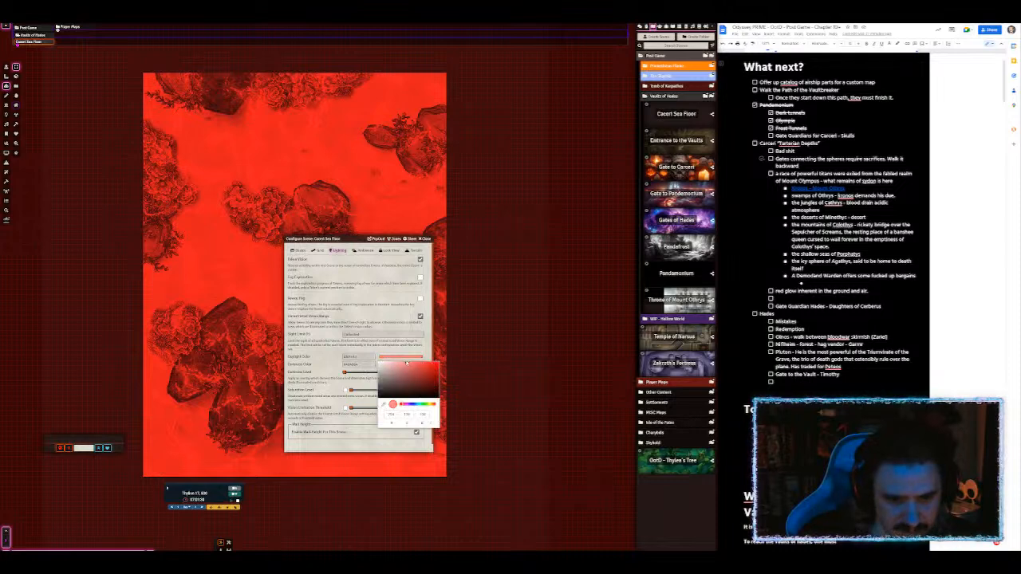
left_click(344, 356)
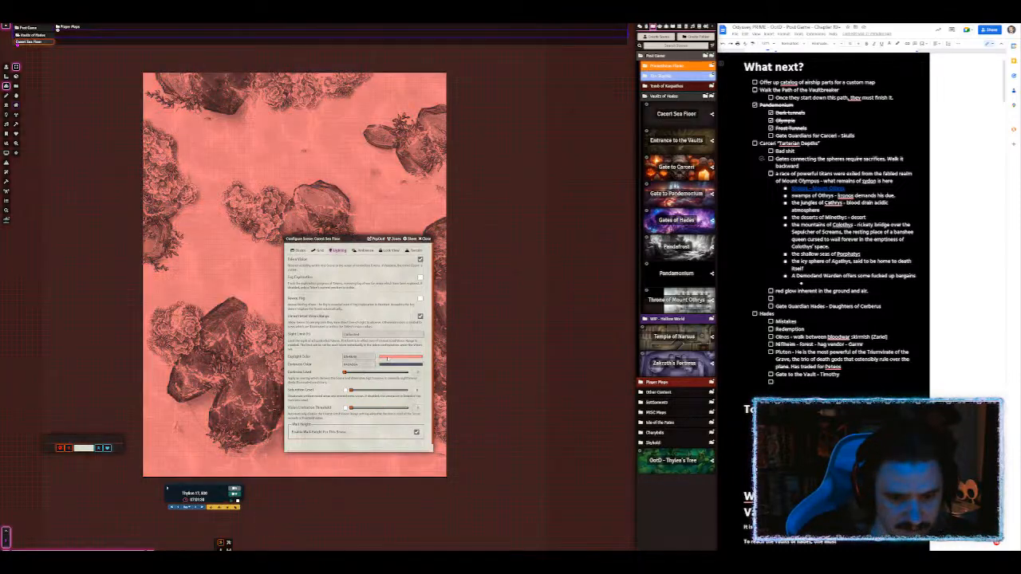
left_click(386, 358)
left_click(427, 364)
left_click(365, 346)
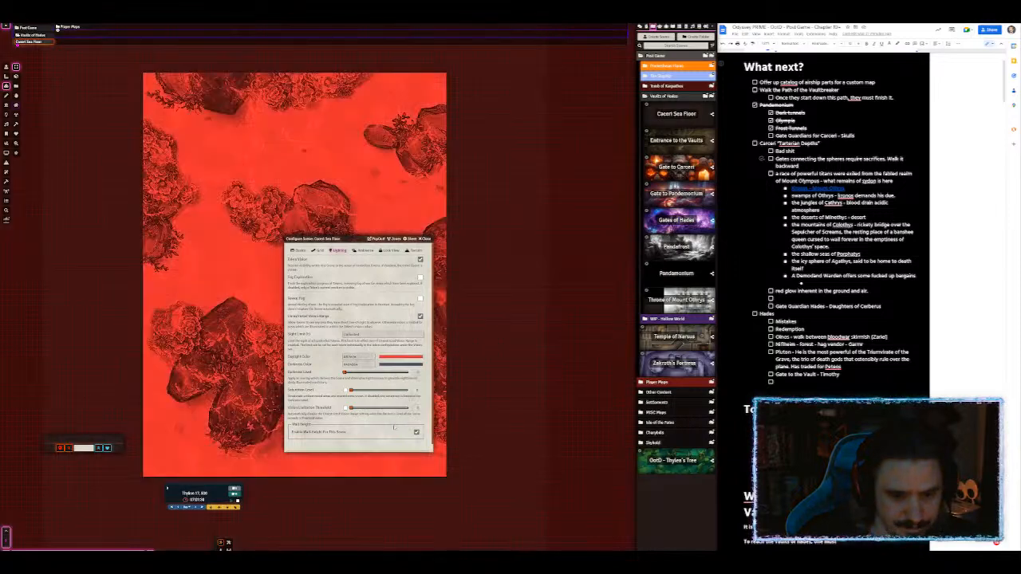
left_click(424, 238)
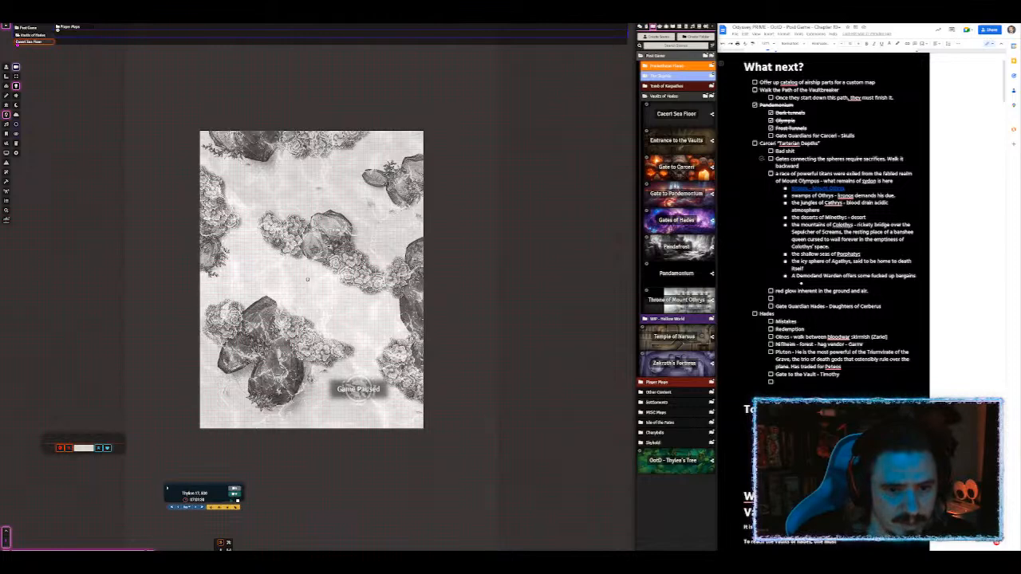
Step: Give the ambient light near the map's centre a bright red colour and raise its colour intensity to maximum
double_click(307, 280)
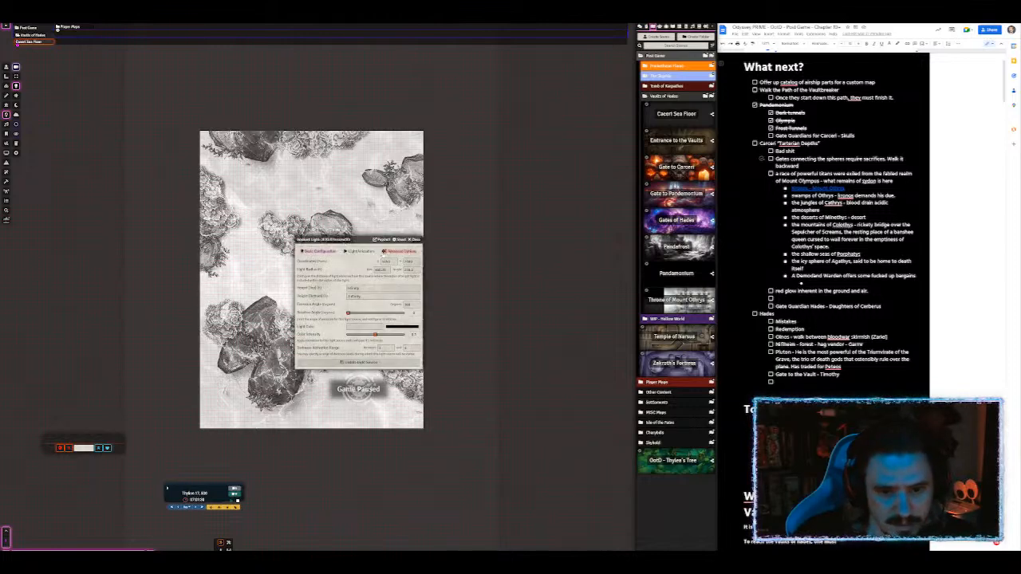
left_click(398, 251)
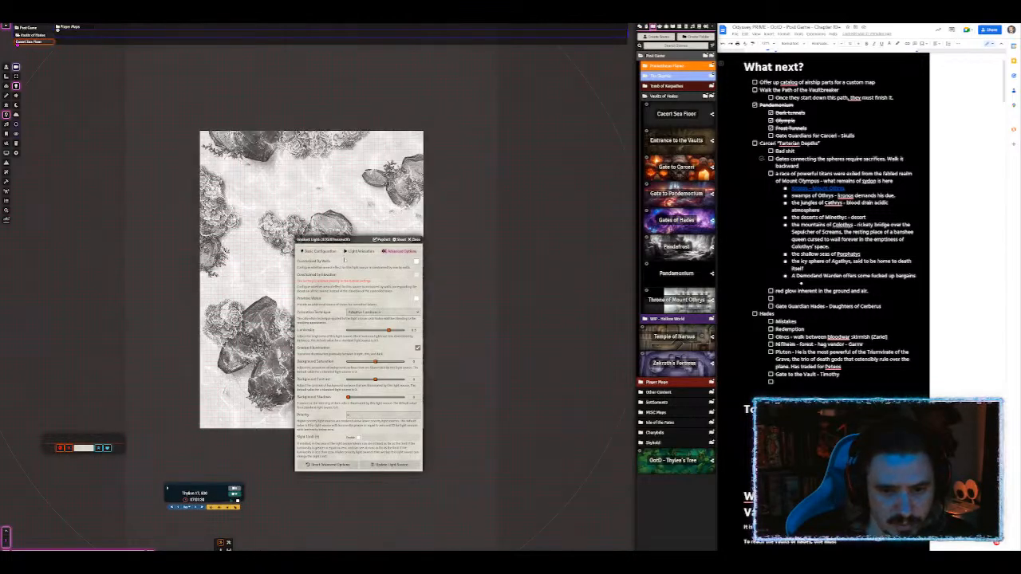
left_click(357, 252)
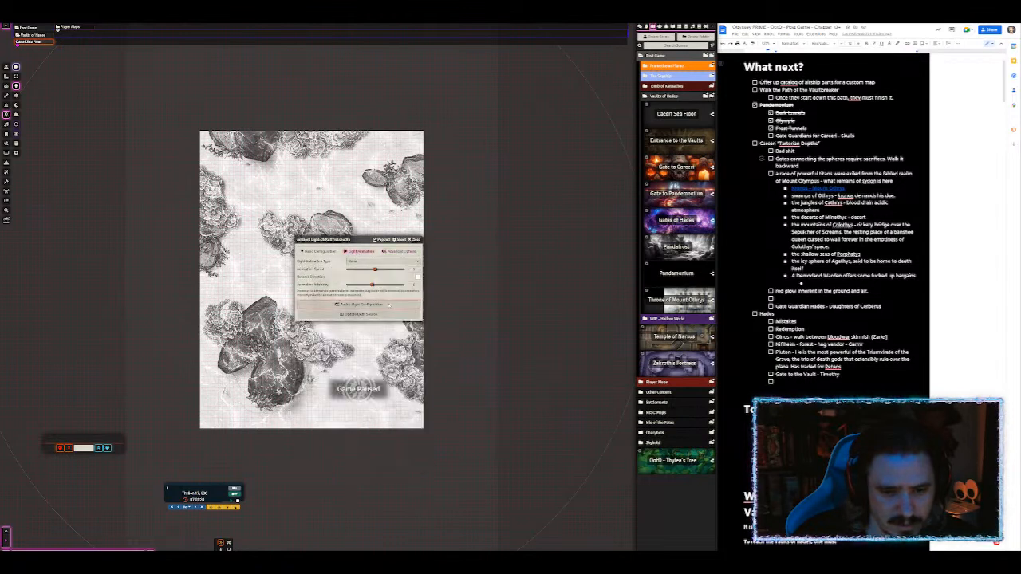
left_click(317, 251)
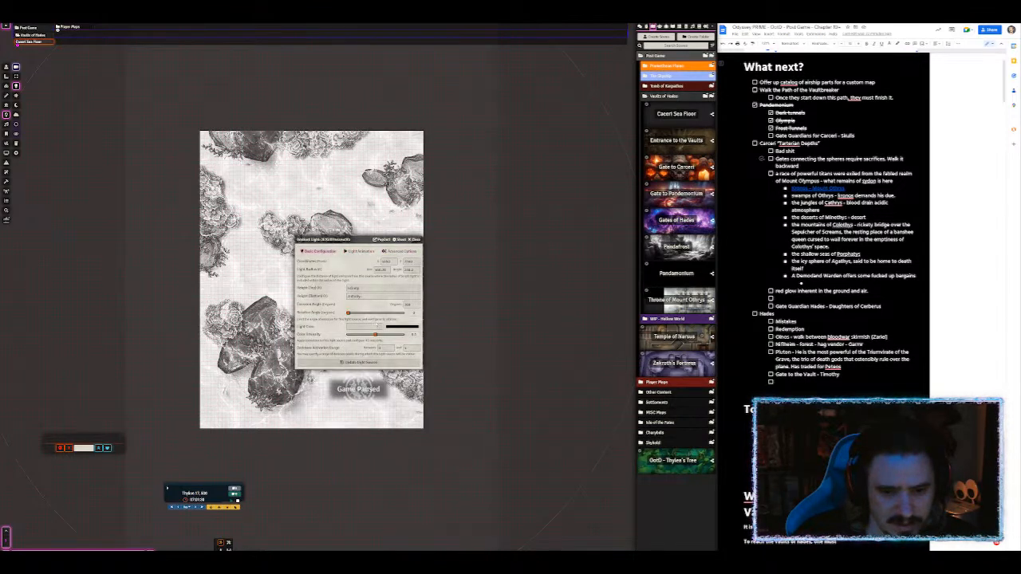
left_click(401, 326)
left_click(322, 312)
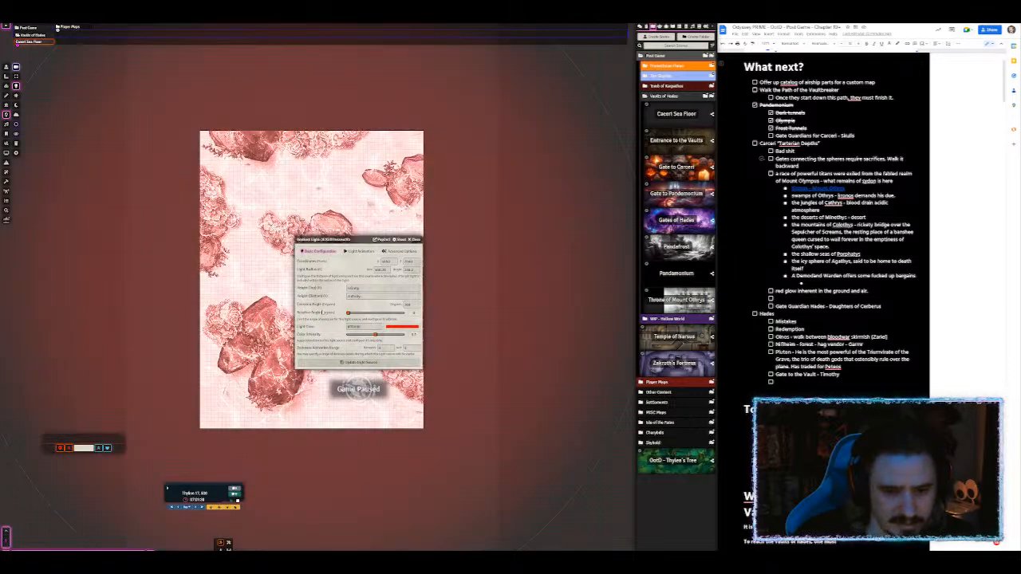
left_click_drag(375, 334, 454, 342)
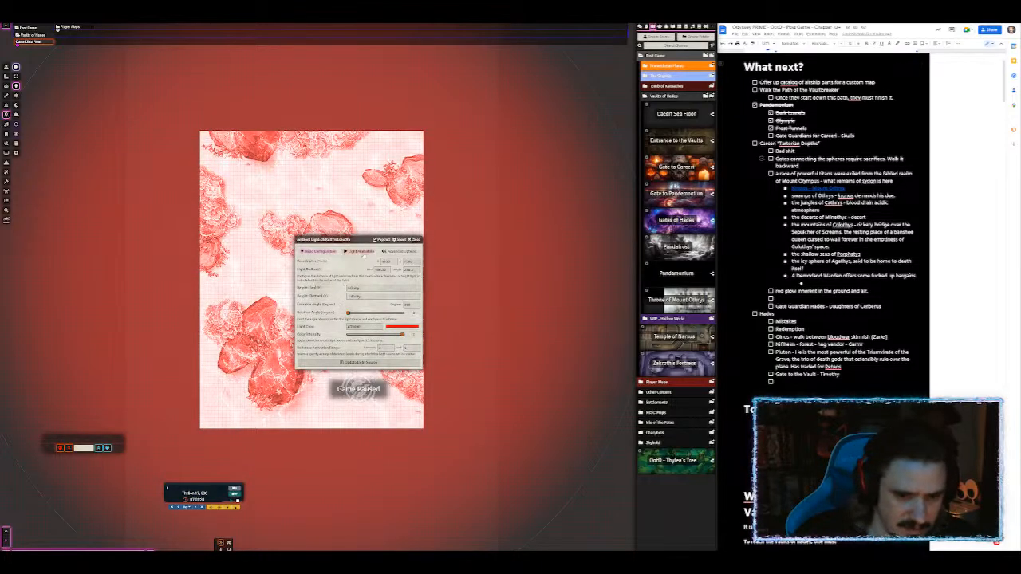
Step: Set the red light's animation type to Ghostly Light, slow its animation speed, and update the light source
left_click(360, 252)
left_click(327, 252)
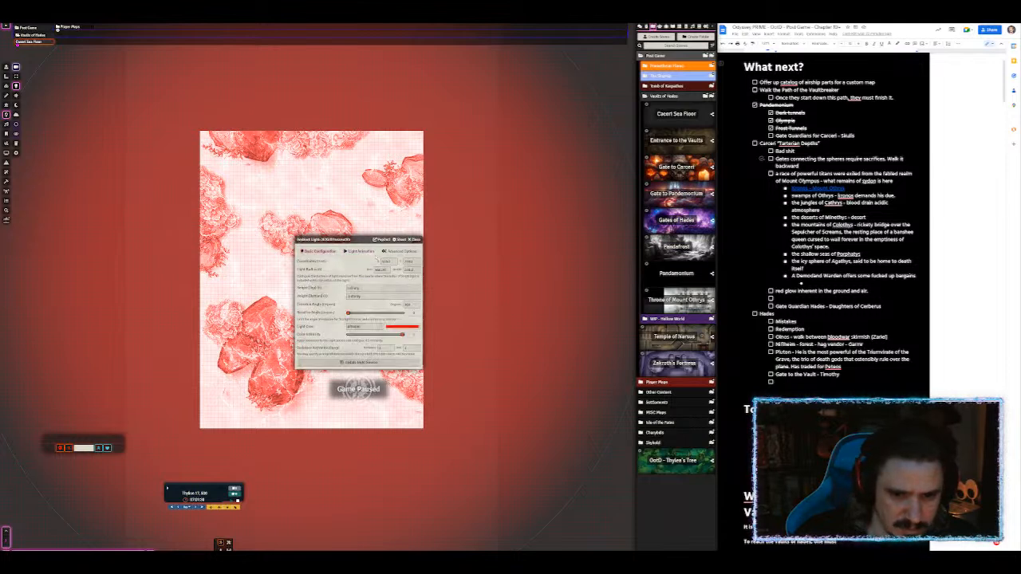
left_click(361, 251)
left_click(383, 261)
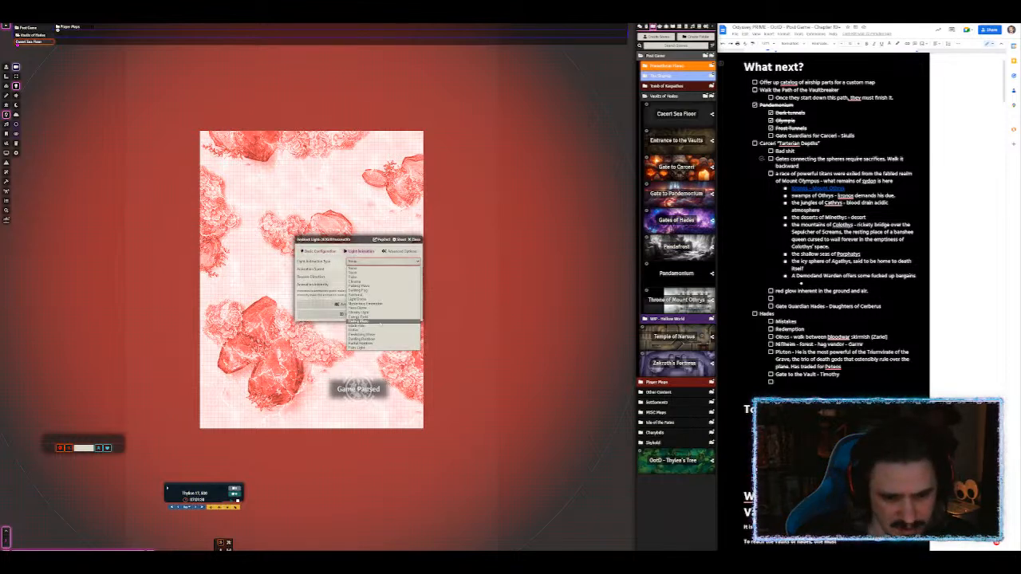
left_click(363, 314)
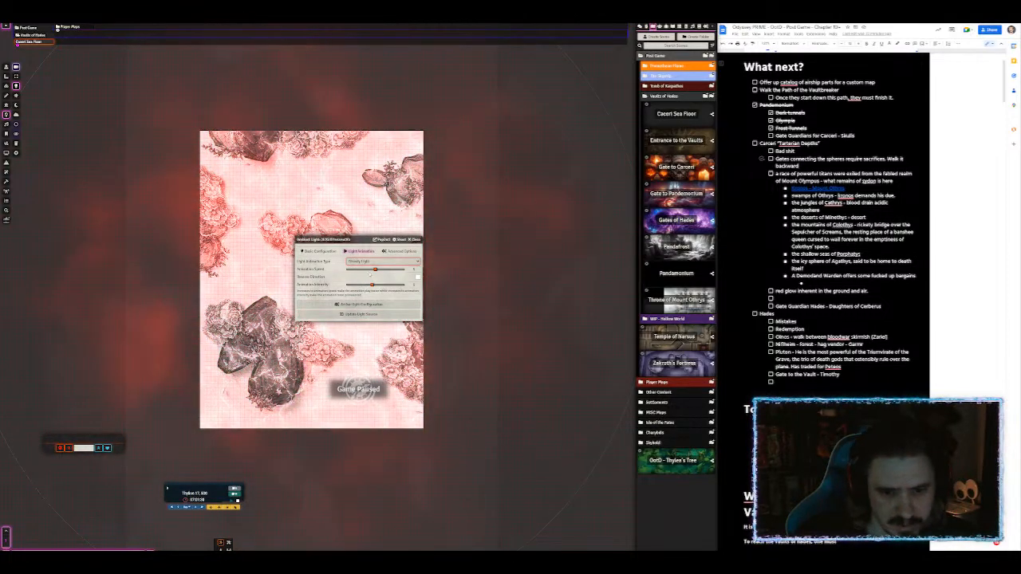
left_click_drag(375, 270, 359, 271)
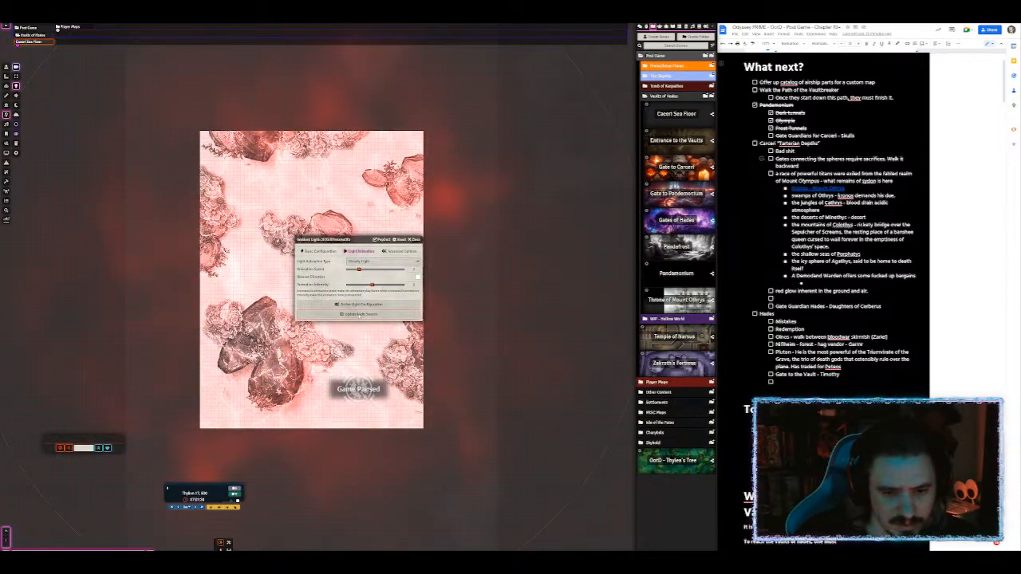
left_click(359, 314)
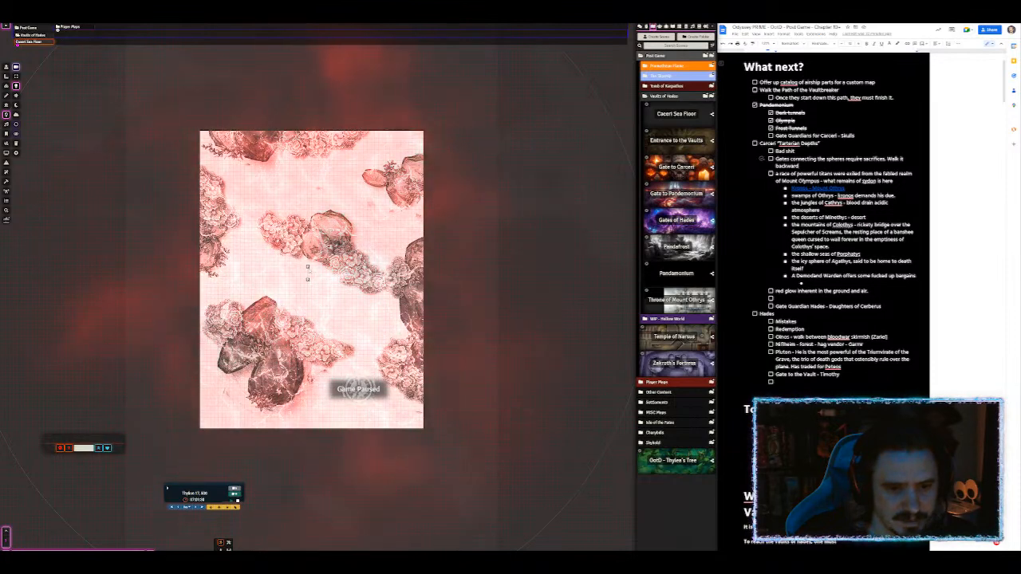
Step: Set the light colour of the other, upper ambient light at the map's centre to red
double_click(308, 268)
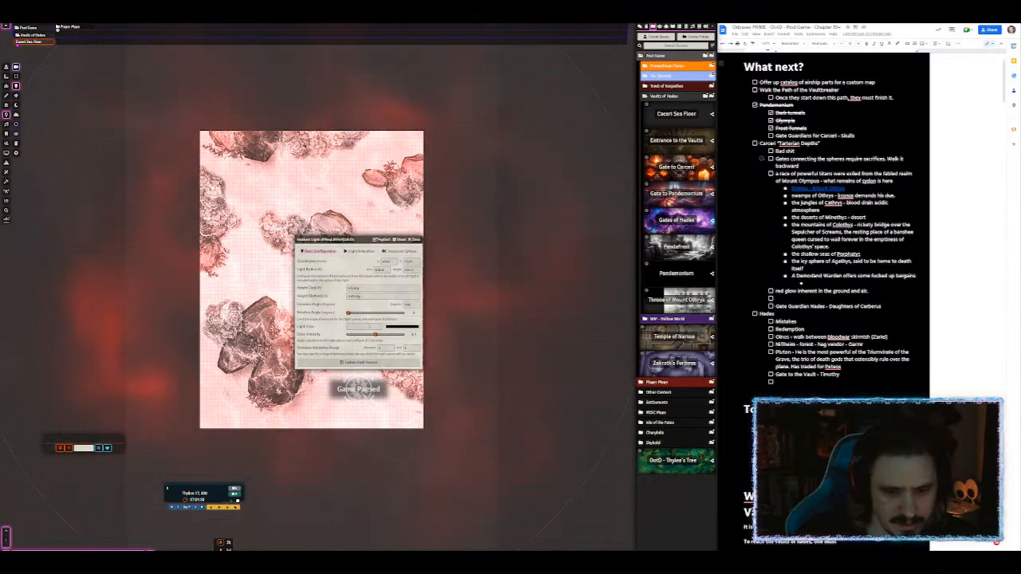
left_click(391, 326)
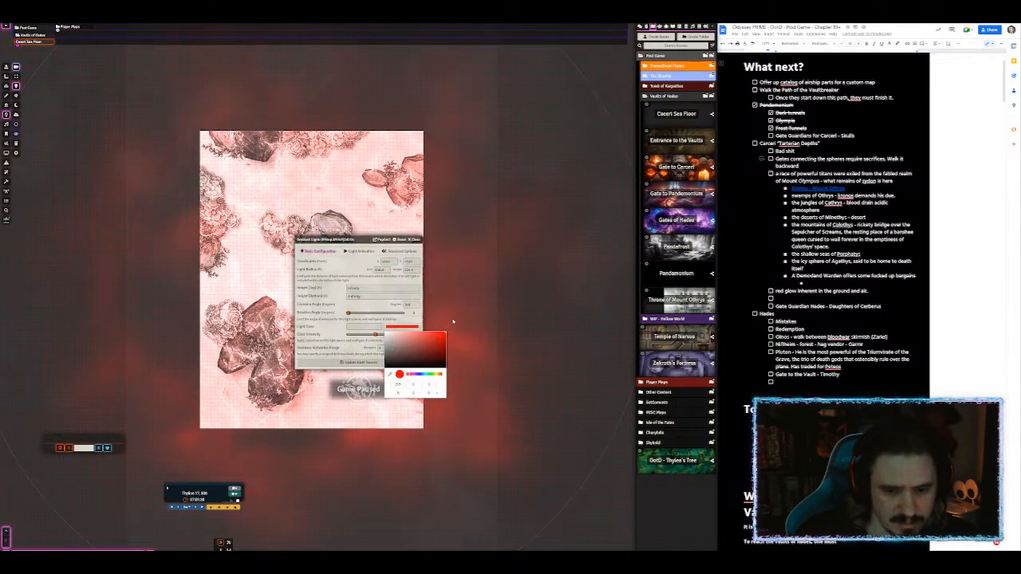
left_click_drag(429, 347, 465, 343)
left_click(357, 305)
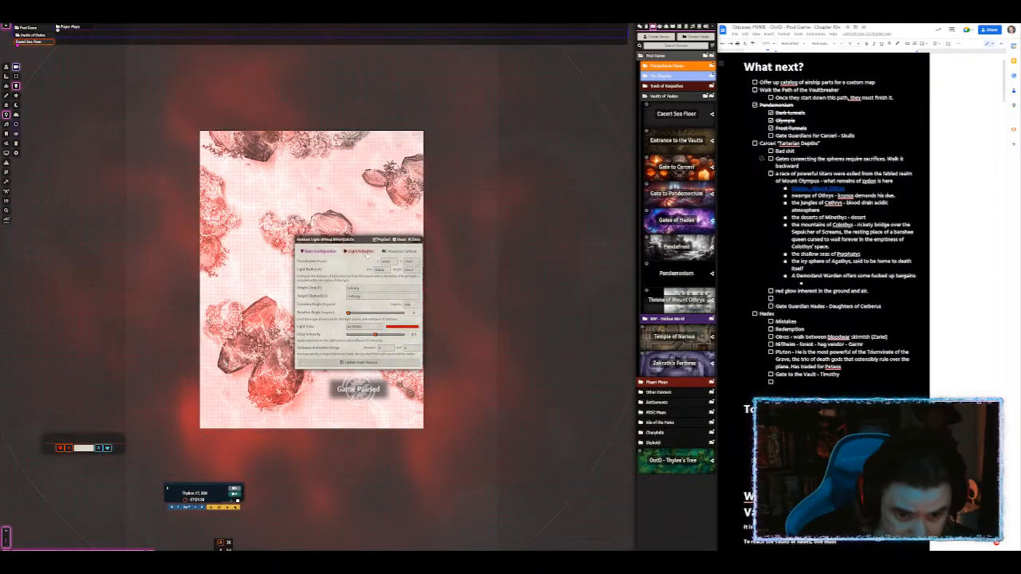
Step: Remove the upper light's wall constraint and set its coloration technique to Color Burn
left_click(361, 251)
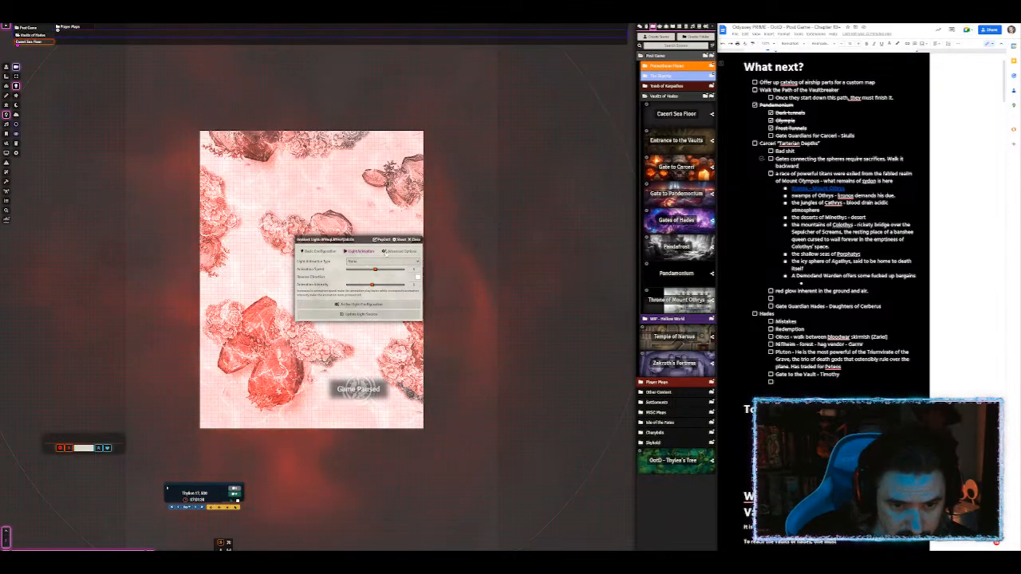
left_click(383, 252)
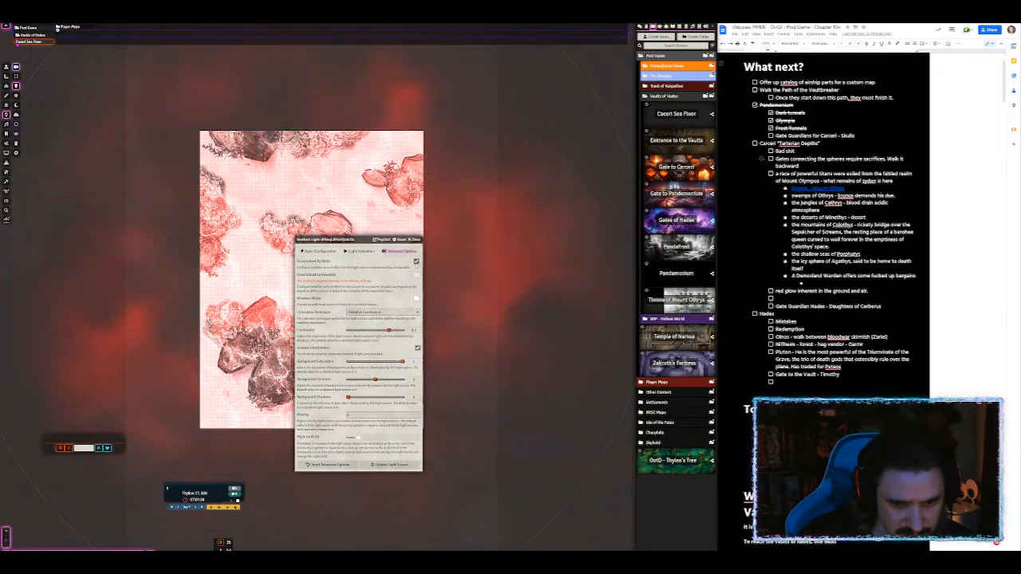
left_click(416, 260)
left_click_drag(354, 239, 515, 210)
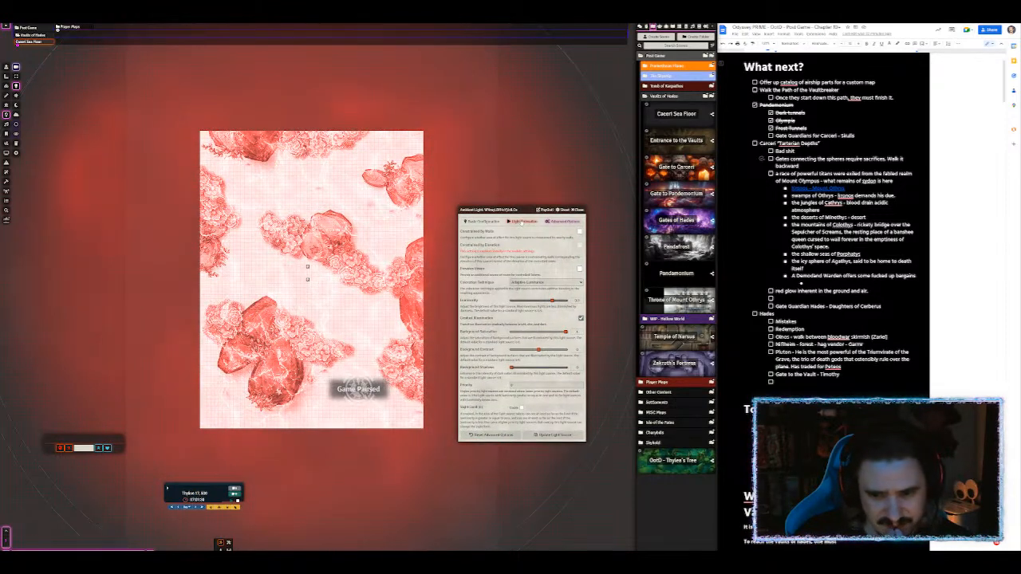
left_click(546, 282)
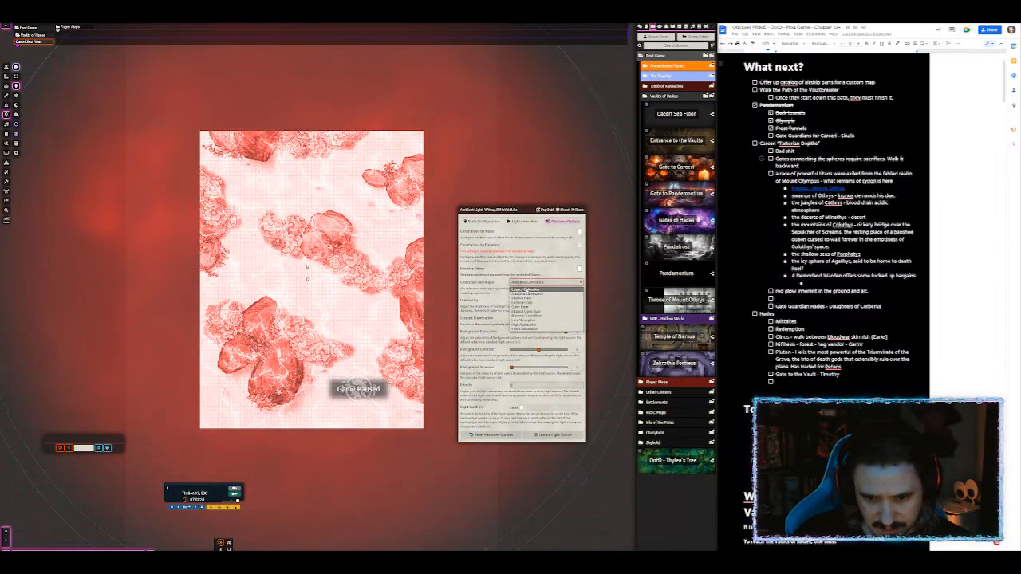
left_click(520, 307)
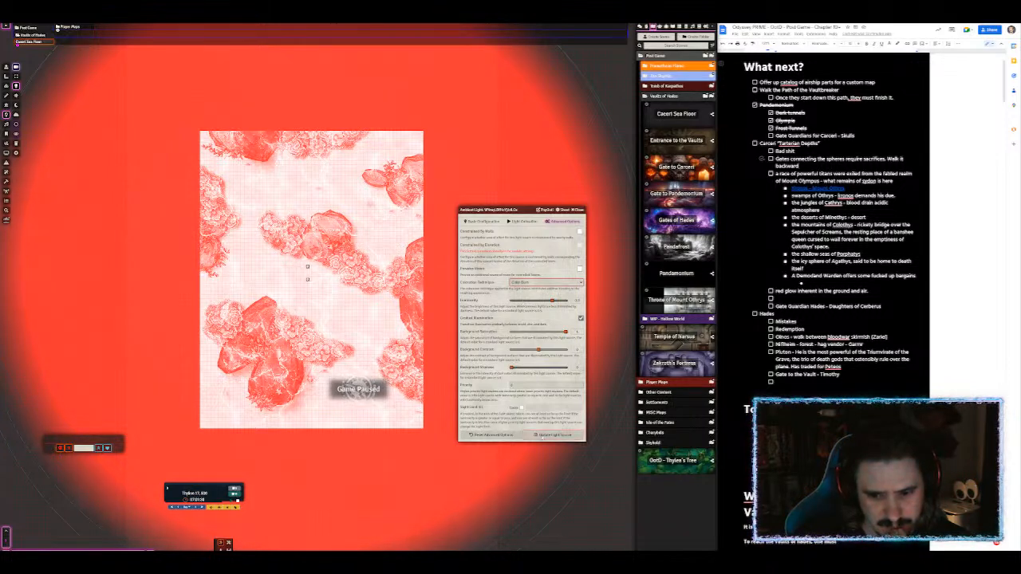
Step: Try maximum background shadows on the upper light, return them to minimum, and update the light source
left_click_drag(512, 368, 568, 369)
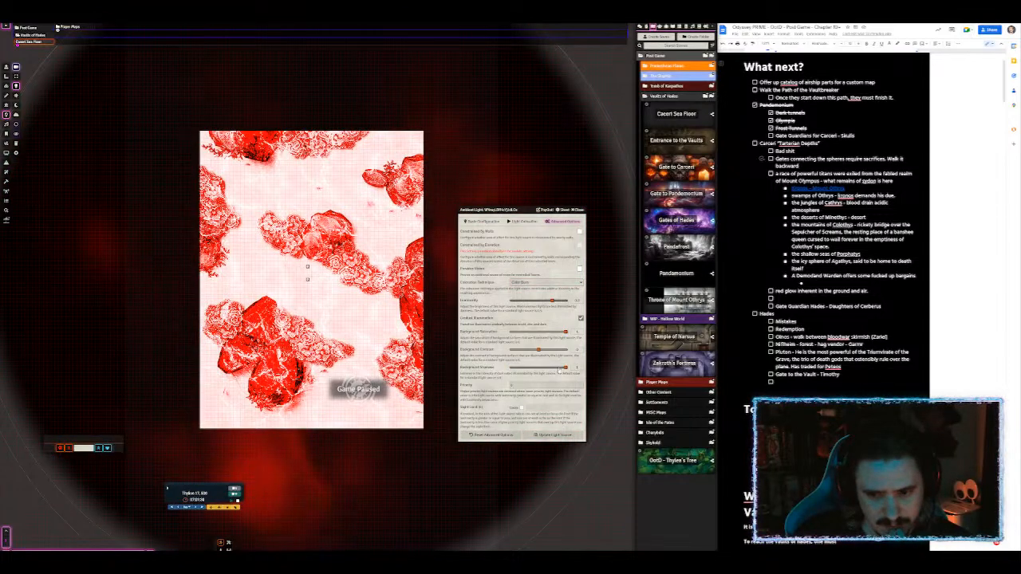
left_click_drag(566, 367, 511, 367)
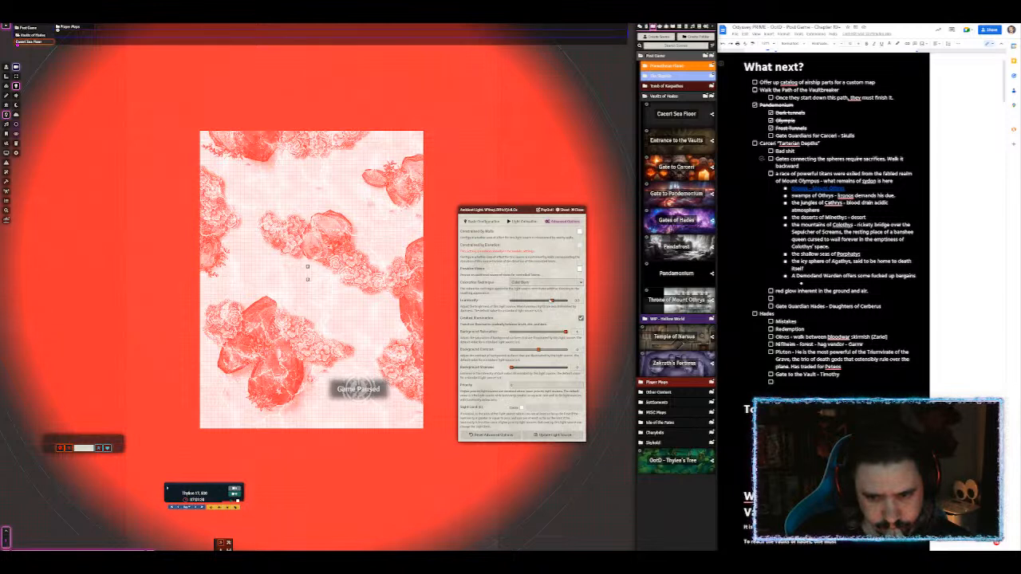
left_click(484, 222)
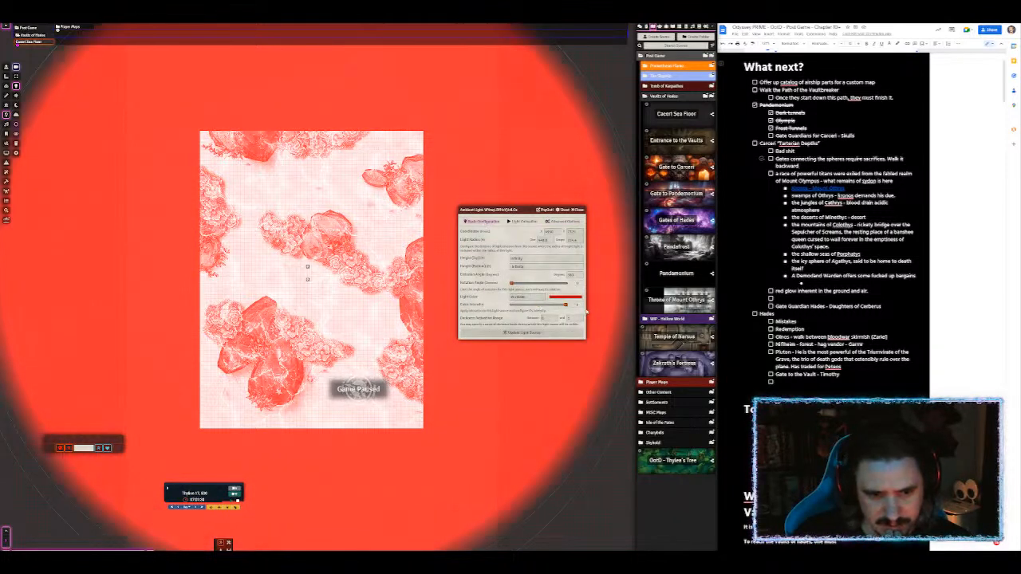
left_click(542, 332)
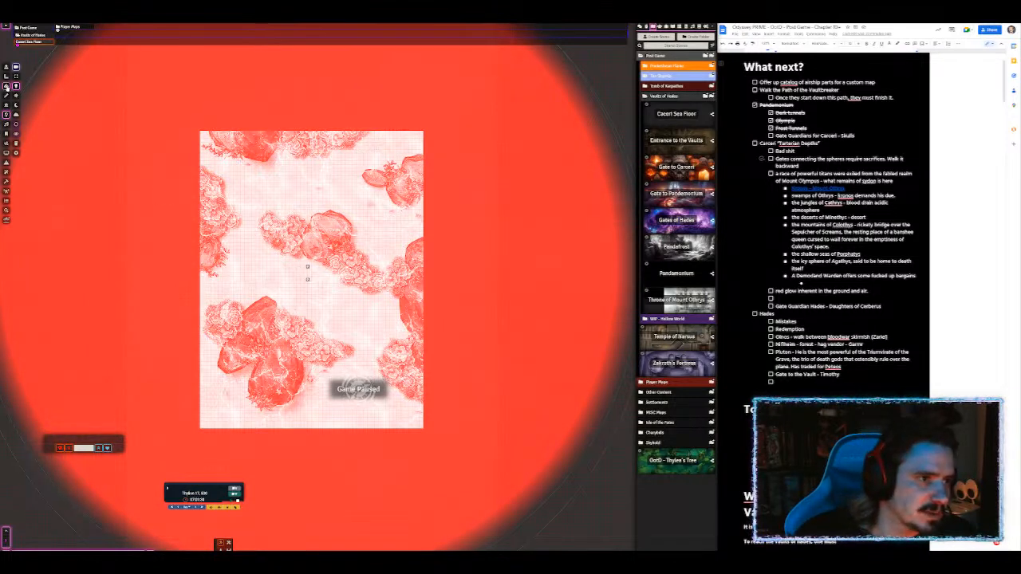
Step: Swap the greyscale tile image back to the lava-coloured sea floor file and update the tile
left_click(7, 87)
double_click(323, 243)
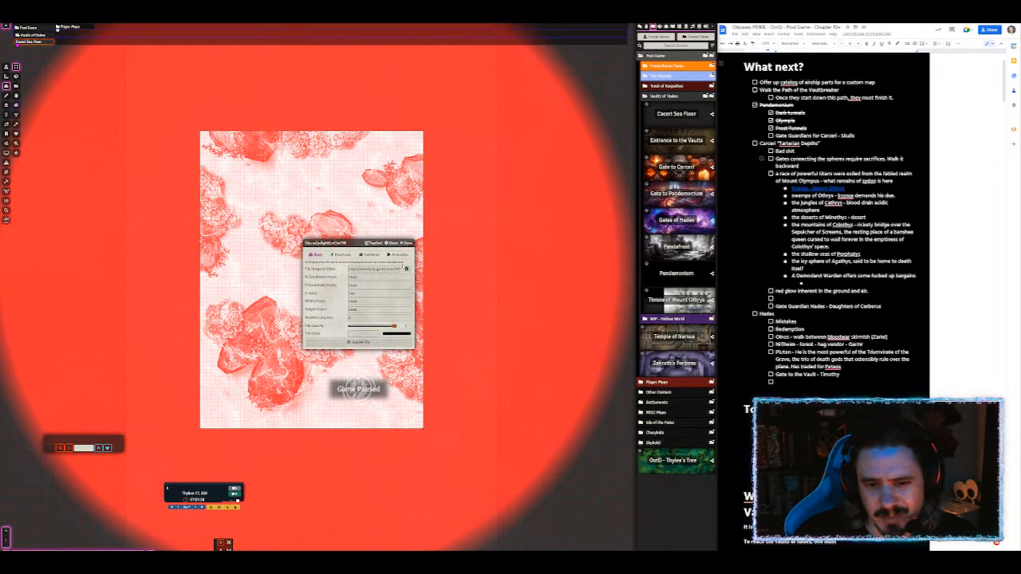
left_click(406, 269)
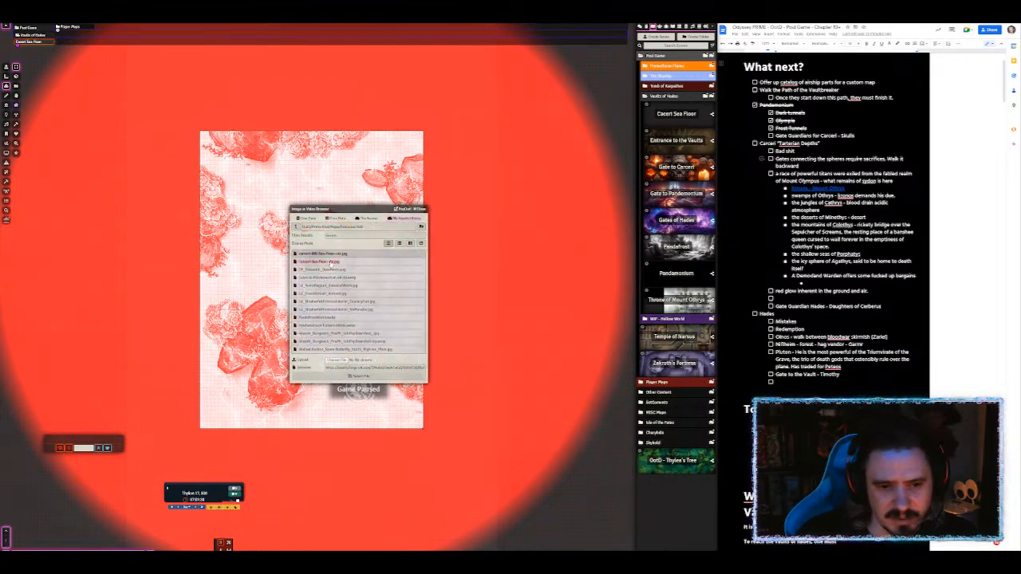
left_click(340, 262)
left_click(362, 376)
left_click(359, 341)
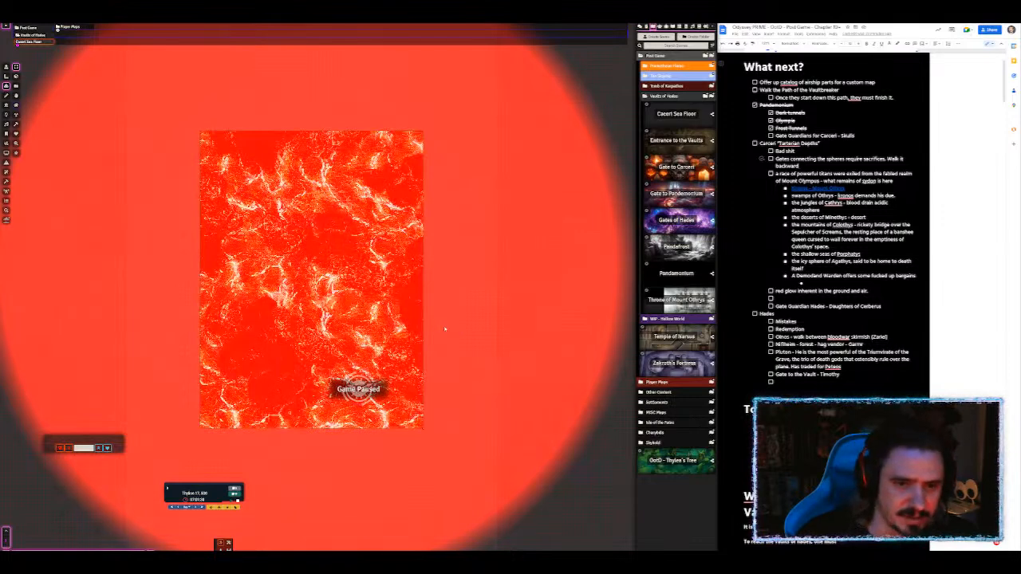
double_click(322, 239)
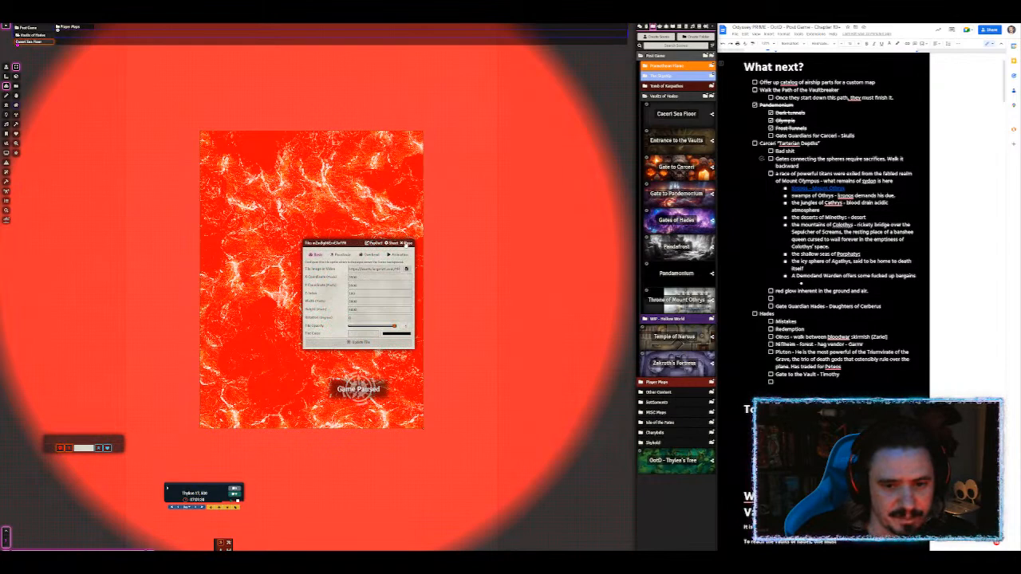
left_click(406, 242)
Step: Raise the background saturation in the advanced options of the animated ambient light and update the light source
left_click(7, 115)
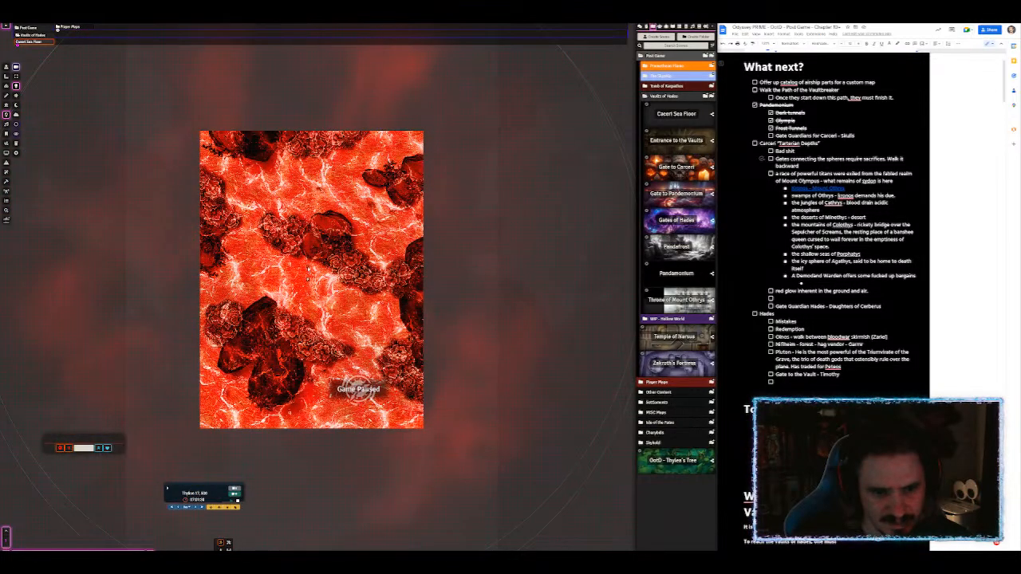
scroll(275, 271, "up", 3)
double_click(275, 271)
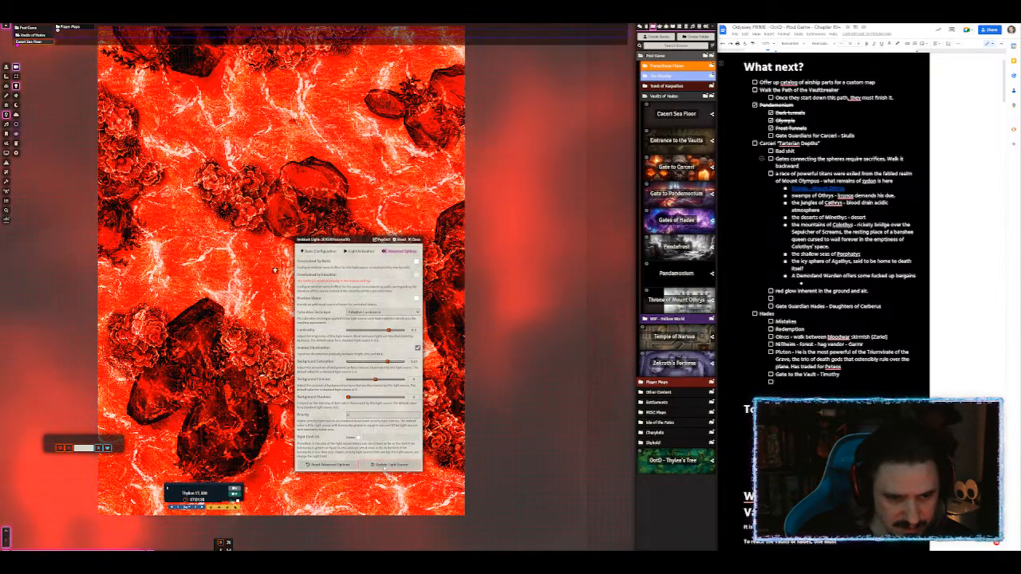
left_click(385, 467)
left_click_drag(385, 468, 485, 423)
scroll(395, 399, "down", 4)
scroll(485, 423, "up", 3)
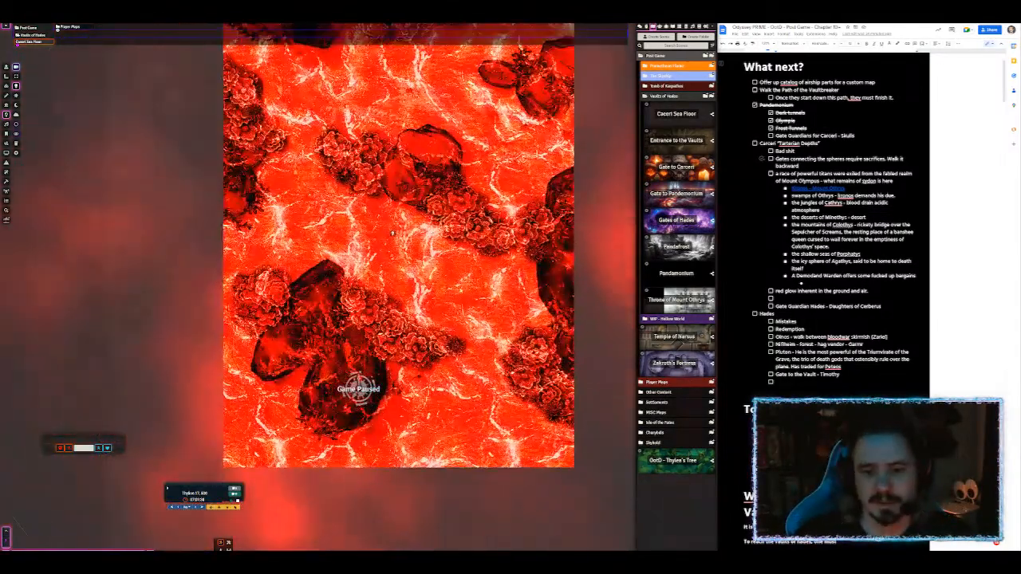
left_click_drag(509, 298, 470, 298)
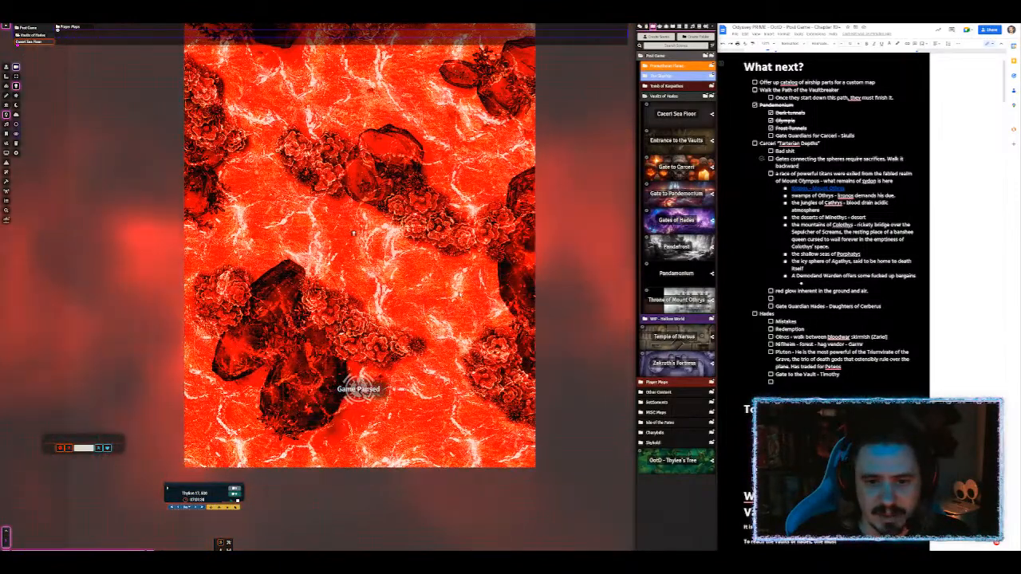
scroll(471, 298, "down", 3)
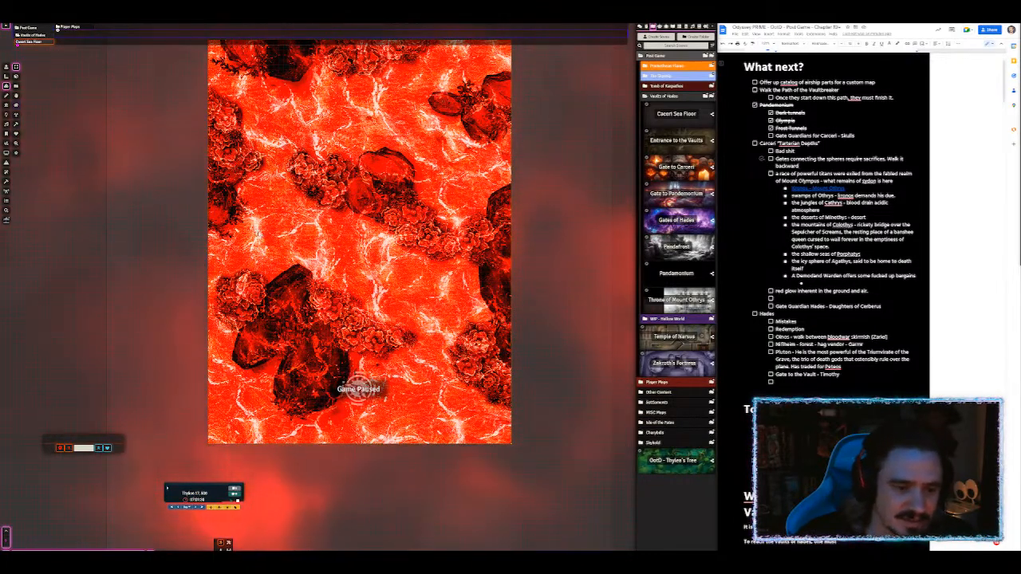
Step: Try a hotbar macro's purple distortion effect on the sea floor map and switch the effect off
mouse_move(123, 544)
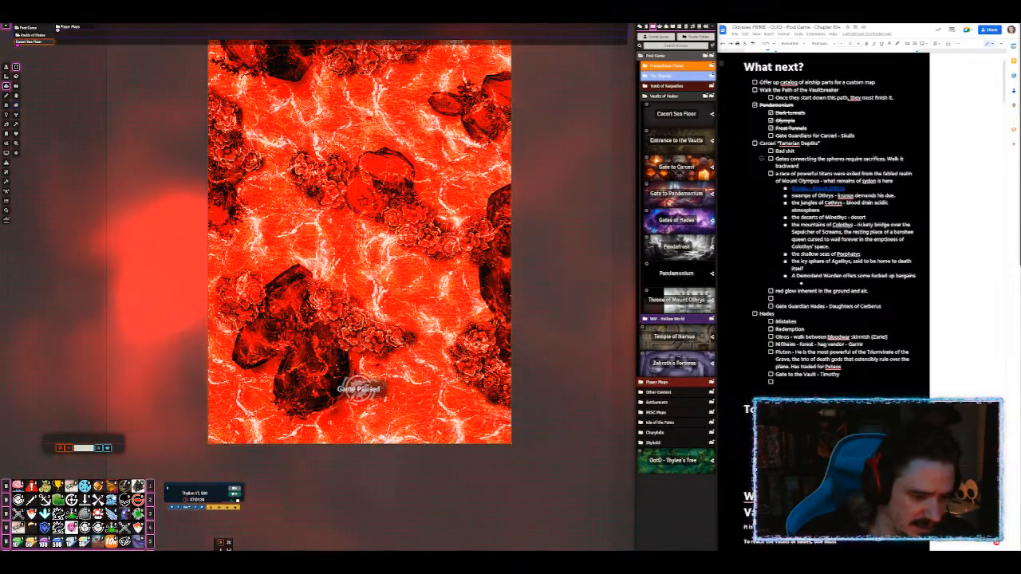
left_click(112, 501)
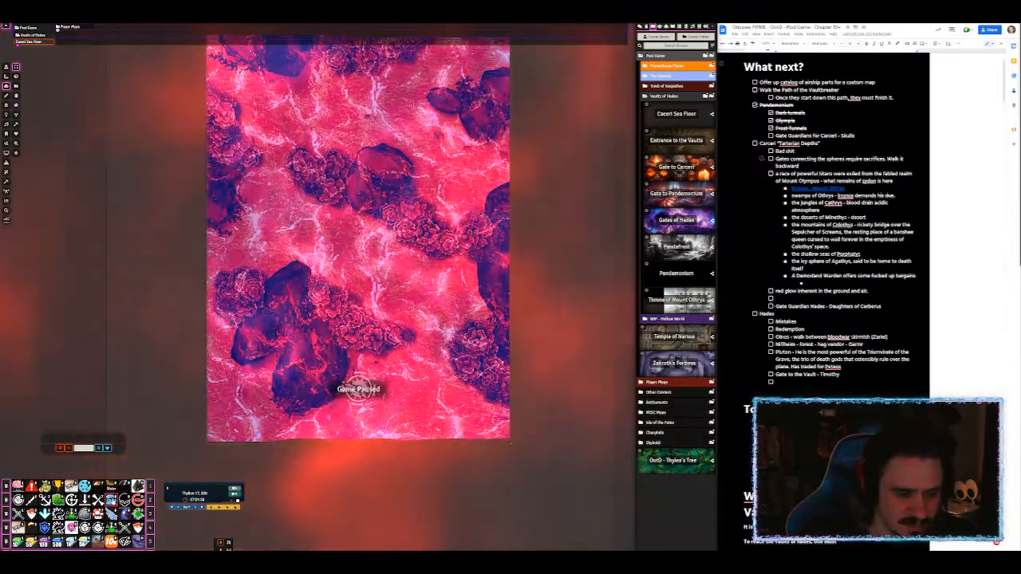
left_click(112, 501)
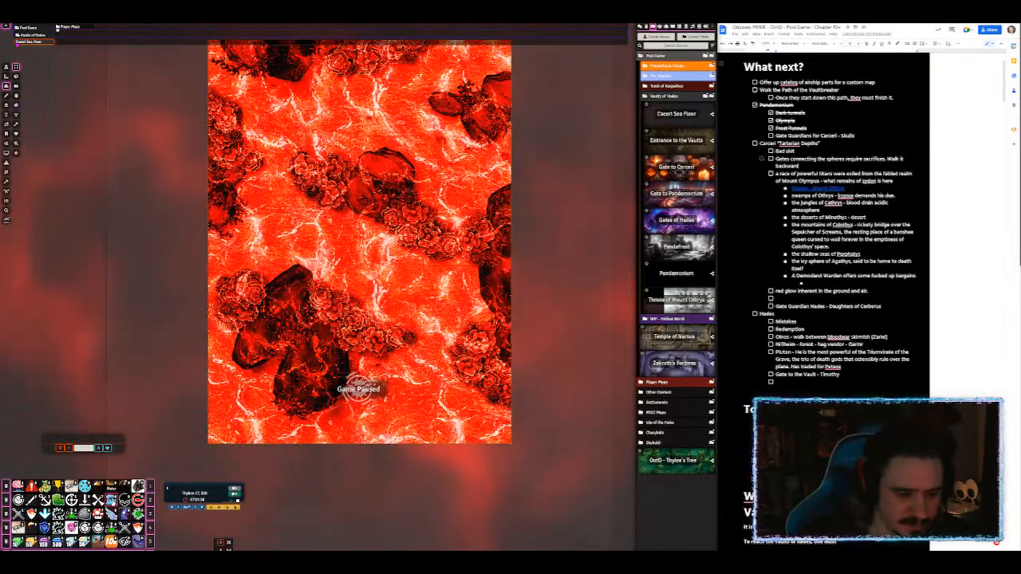
Step: Open the hotbar's Water macro for editing, enlarge its window and select the colour value in the command
right_click(113, 501)
left_click(120, 511)
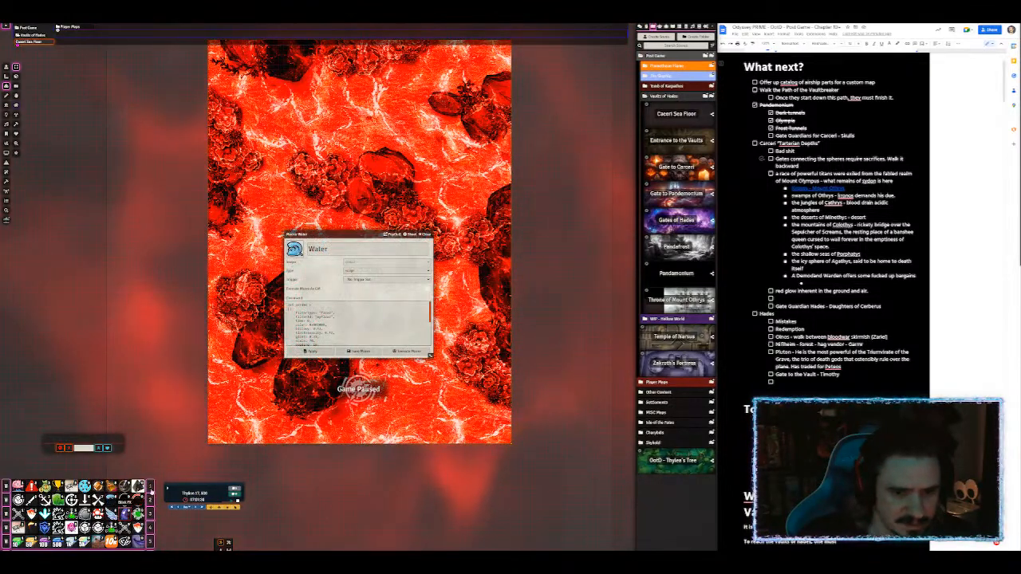
left_click_drag(431, 356, 438, 418)
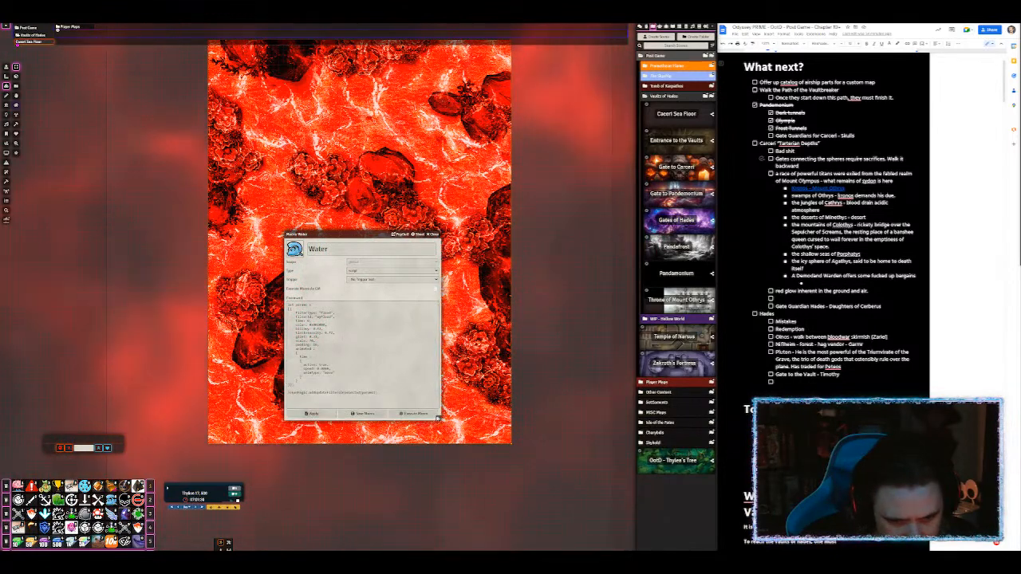
double_click(317, 324)
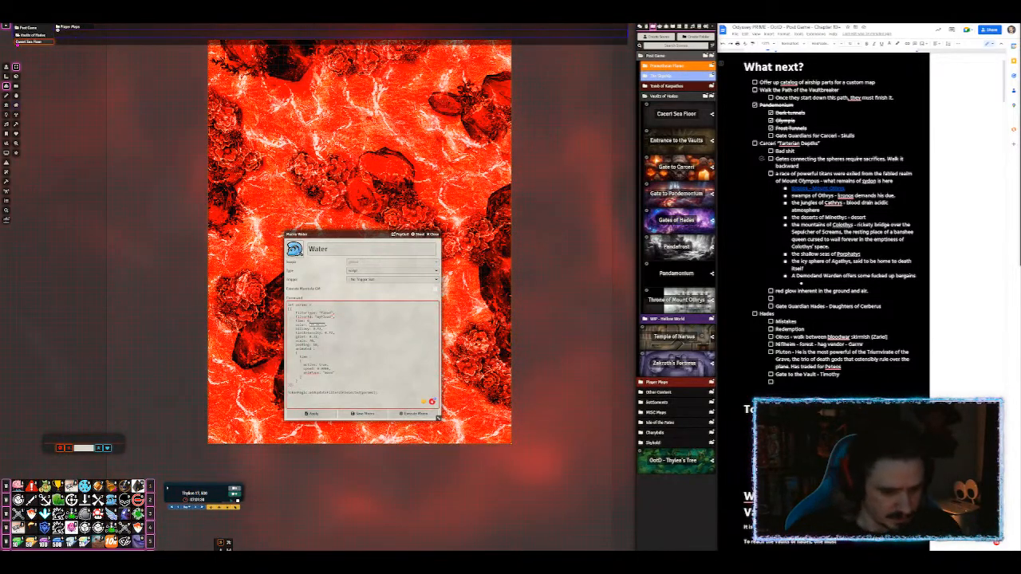
Step: Switch to Photoshop and try the Water macro's blue hex code as the foreground colour
key("alt+Tab")
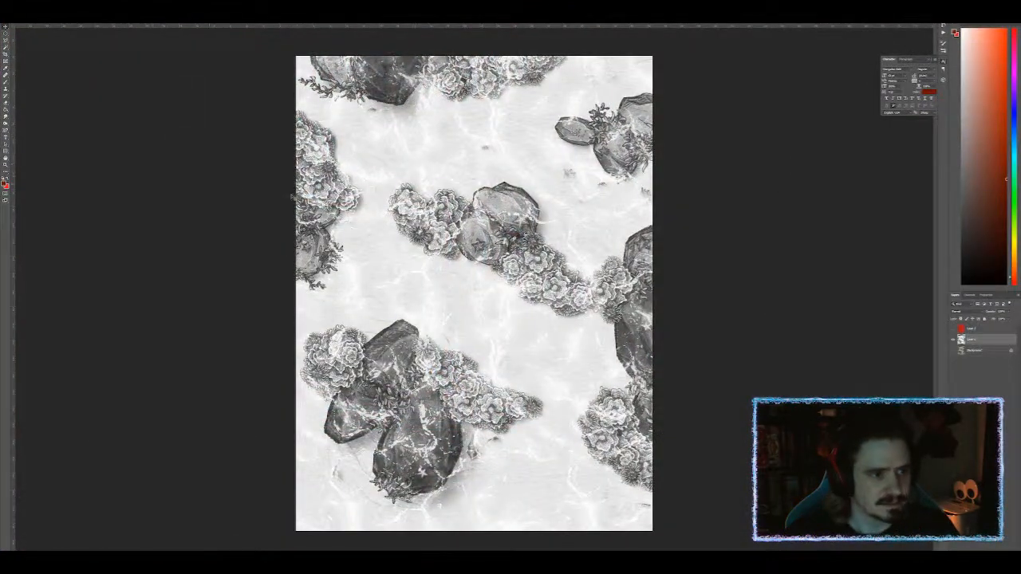
left_click(6, 184)
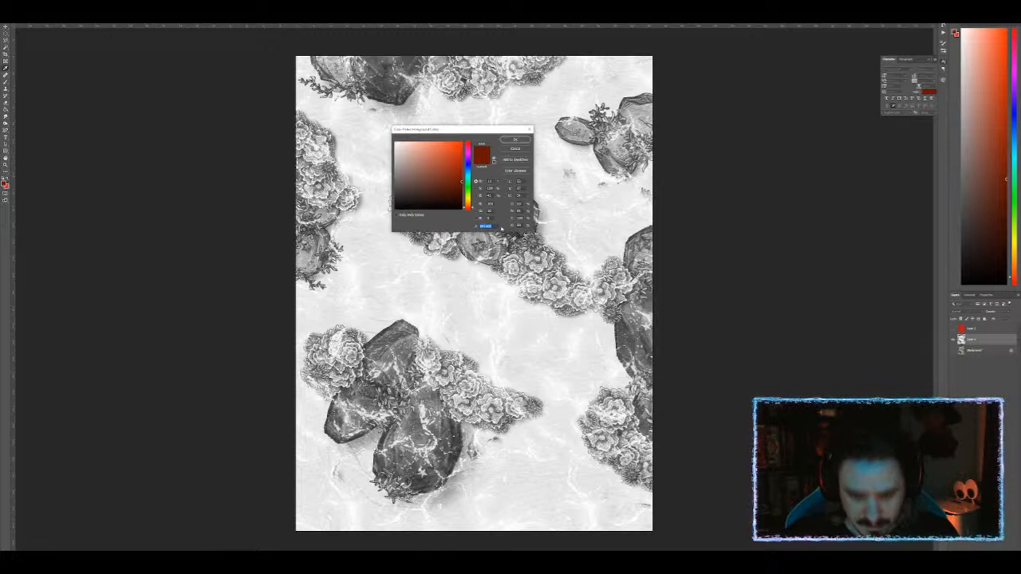
type("#0022bb")
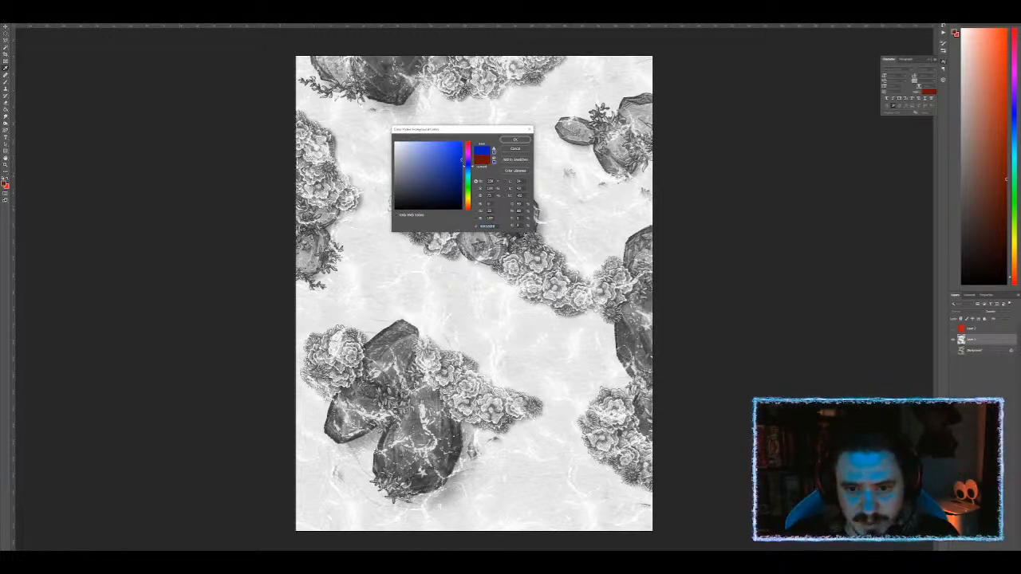
key("BackSpace")
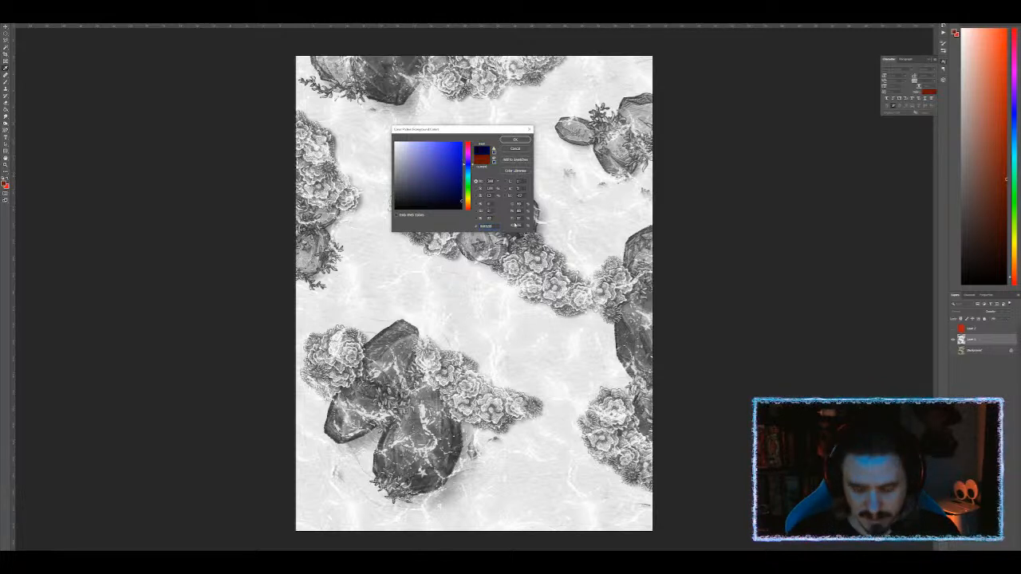
key("Return")
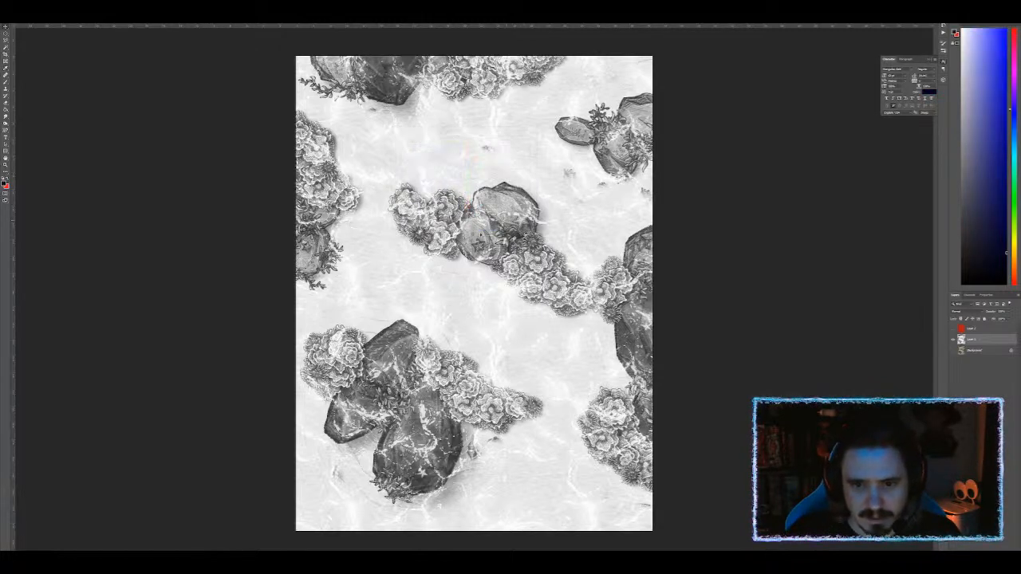
Step: Brighten the foreground colour in the colour picker and shift its hue from blue to red
left_click(5, 183)
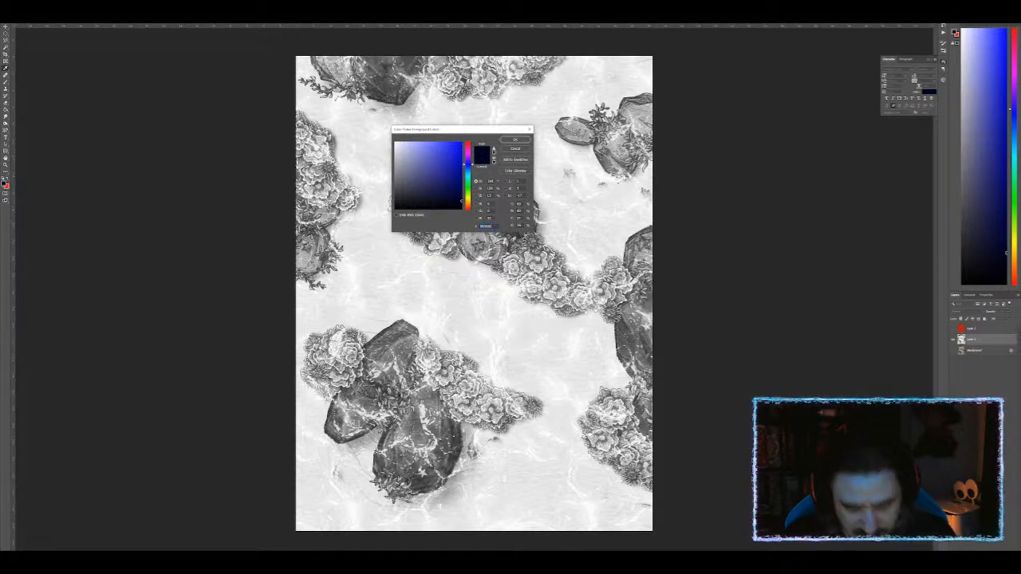
left_click_drag(462, 202, 461, 159)
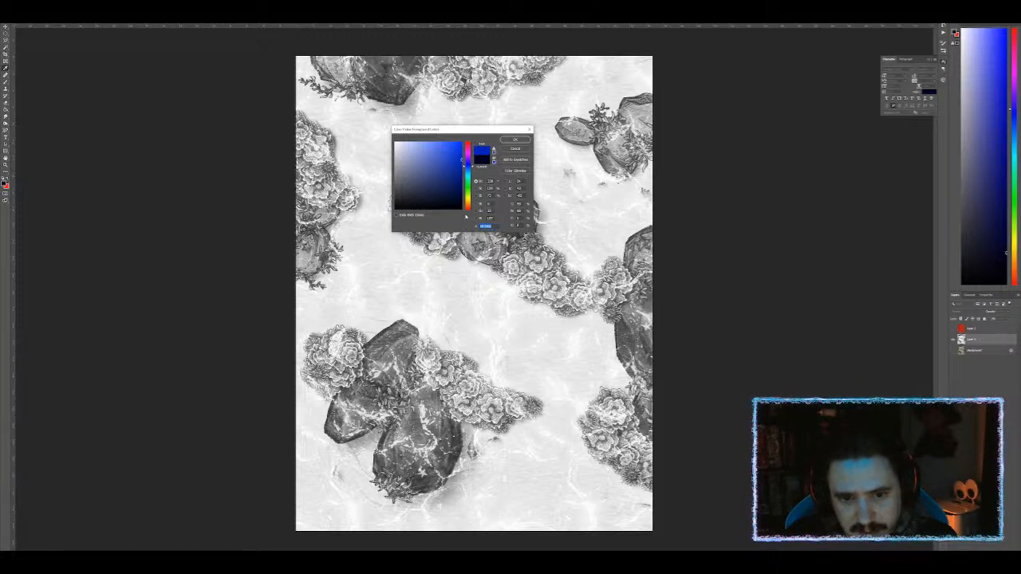
left_click_drag(467, 165, 469, 219)
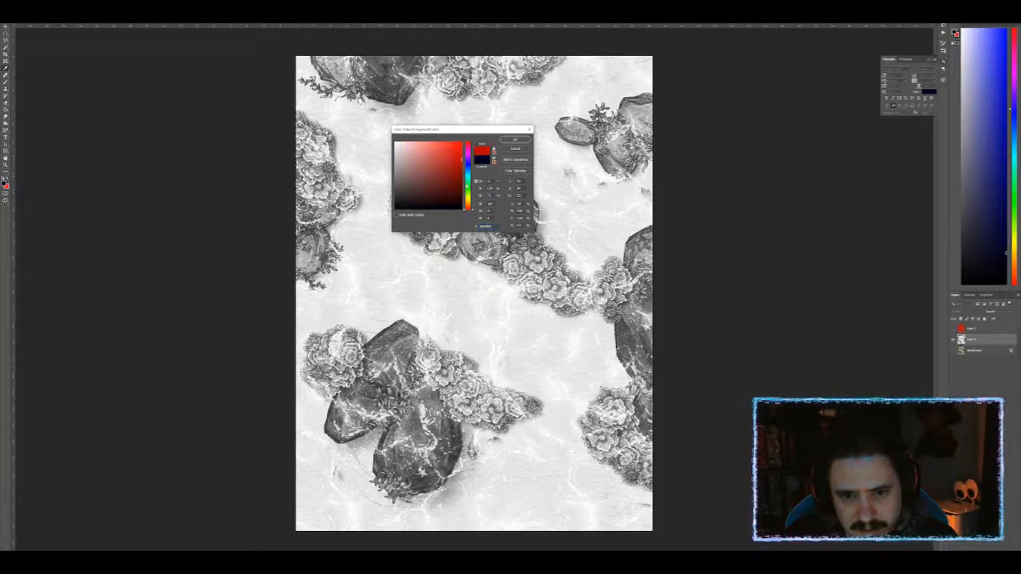
left_click(468, 165)
left_click(466, 214)
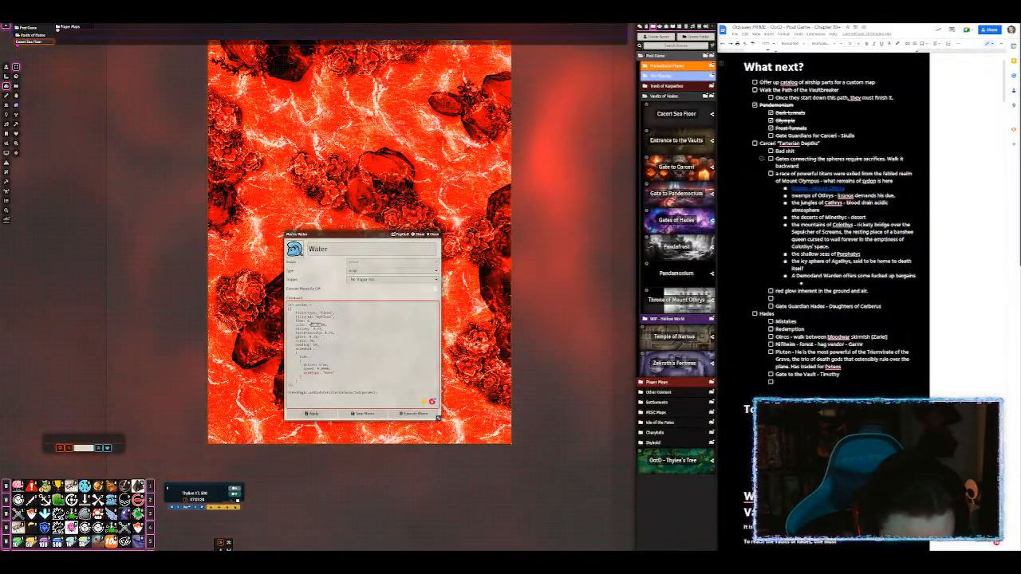
Step: Switch back to the Water macro, apply the changed colour value in its command and execute the macro
left_click(420, 347)
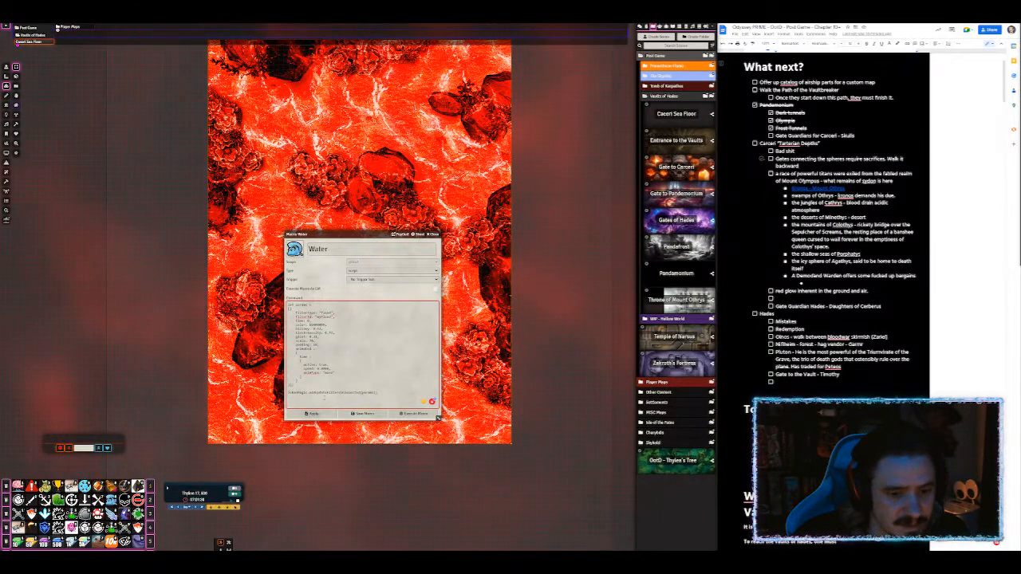
left_click(311, 414)
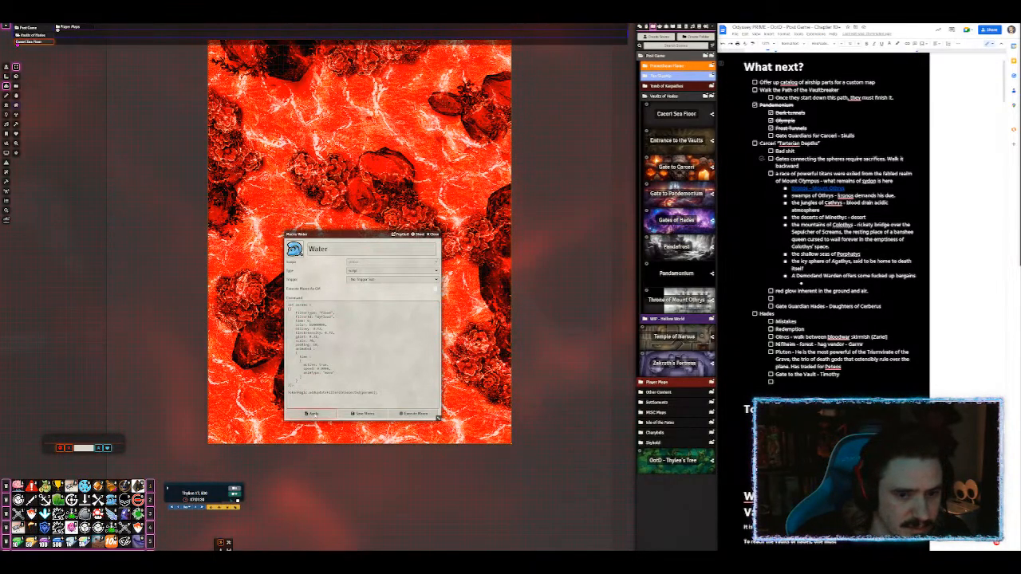
left_click_drag(339, 236, 474, 352)
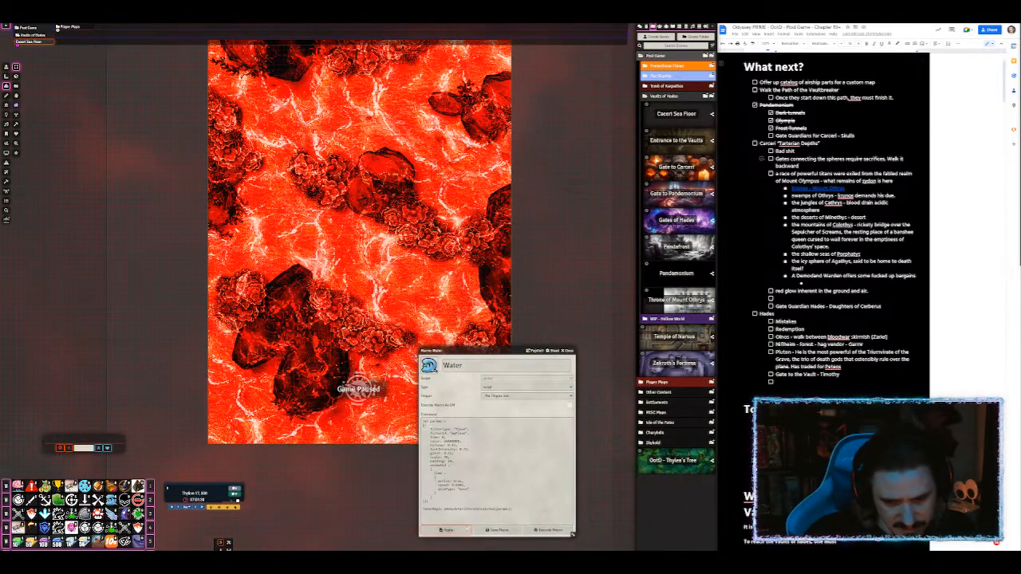
left_click(554, 531)
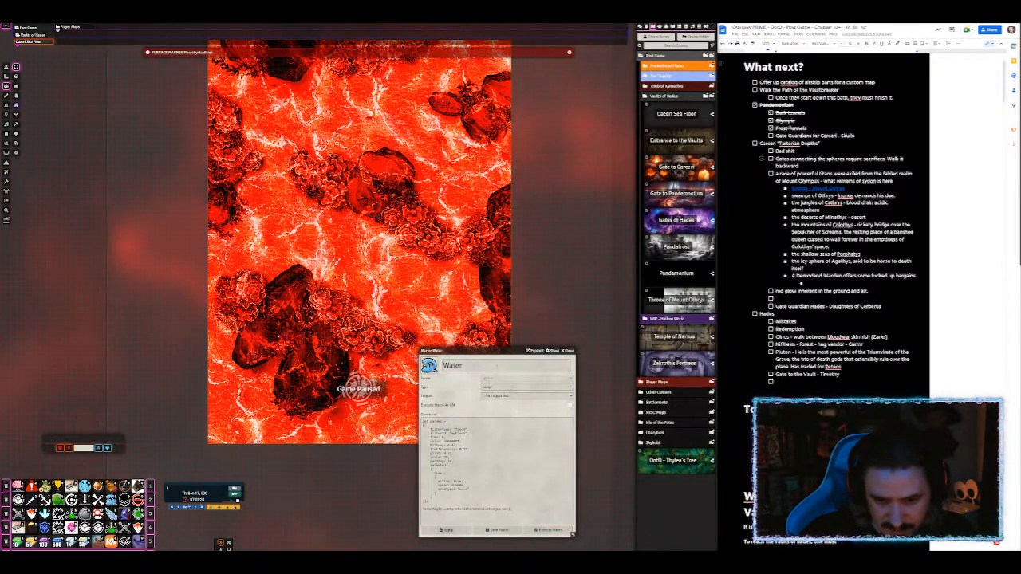
Step: Close the macro editor, run the edited Water macro from the hotbar, and reopen its script to check it
left_click(568, 351)
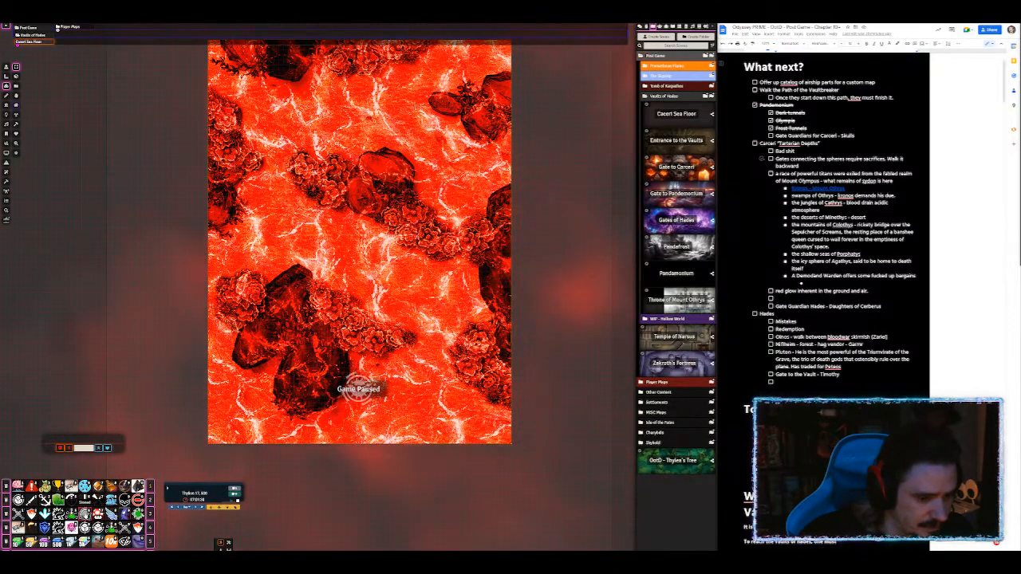
left_click(110, 501)
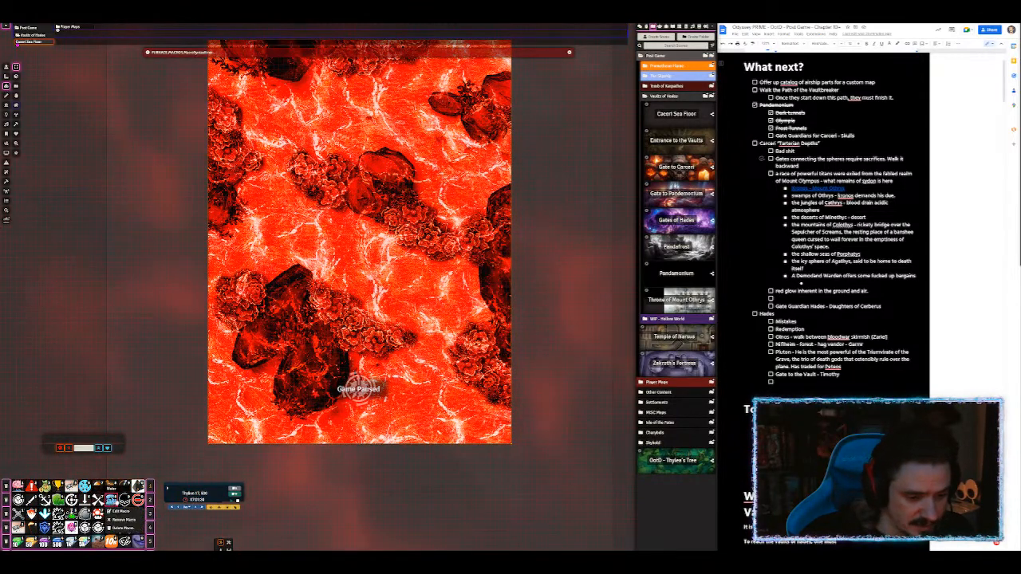
left_click(120, 511)
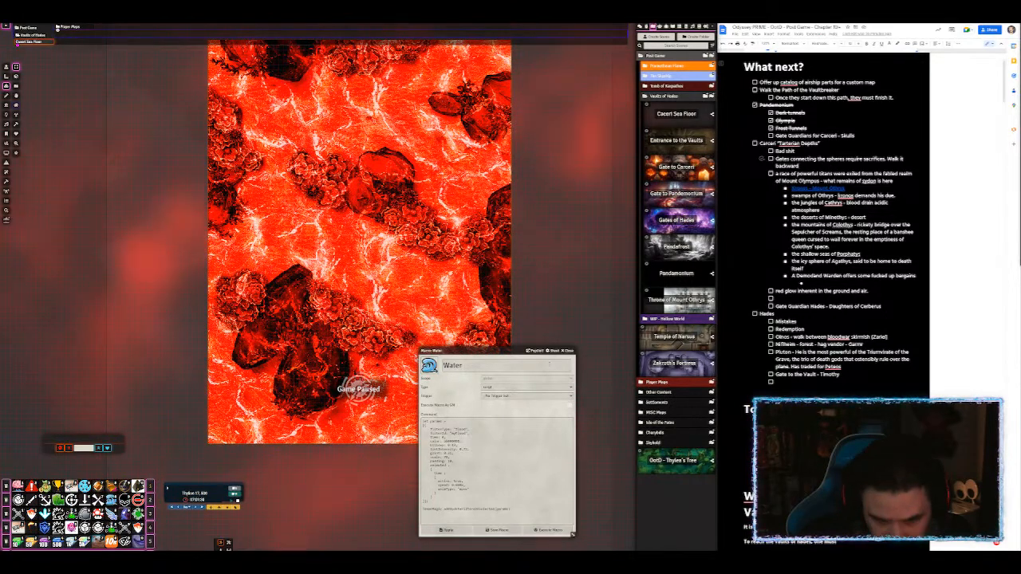
key("Escape")
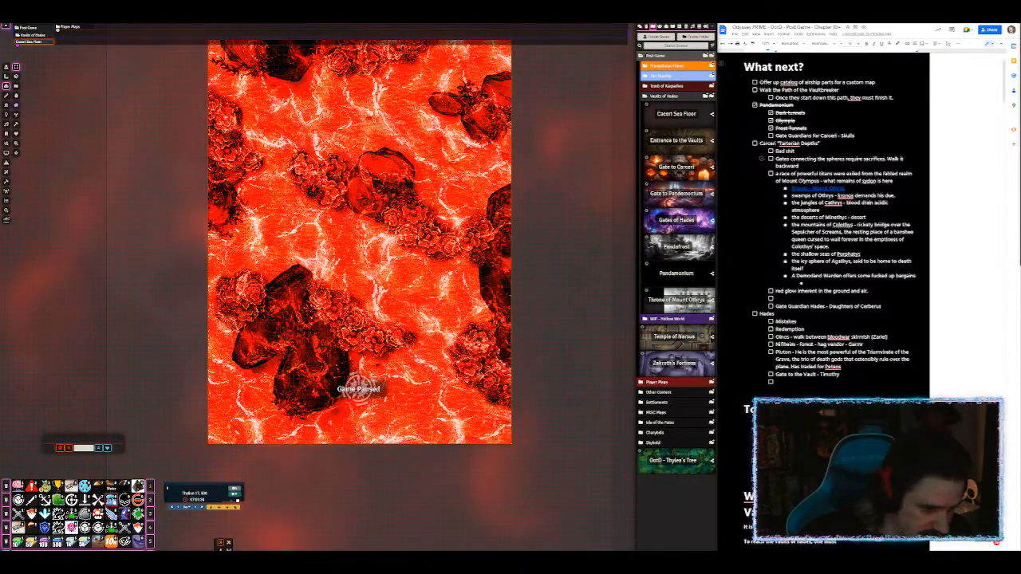
Step: Delete the edited Water macro from the hotbar
right_click(111, 500)
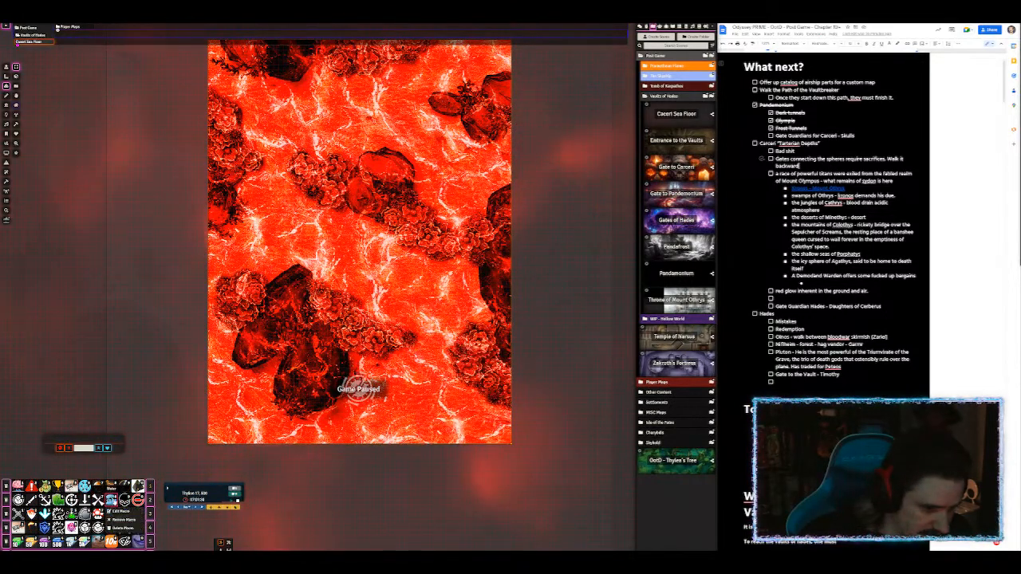
left_click(122, 528)
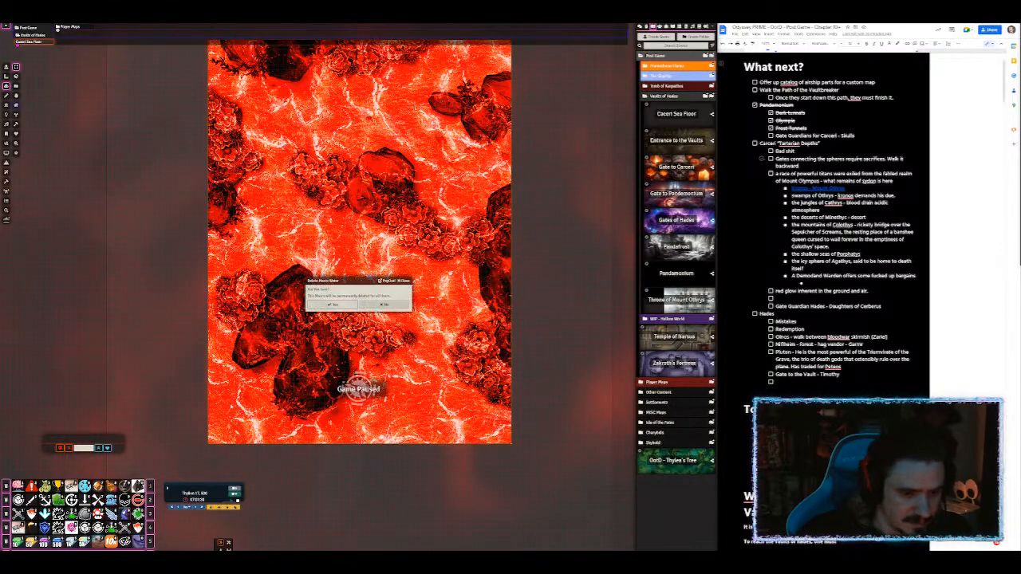
left_click(356, 303)
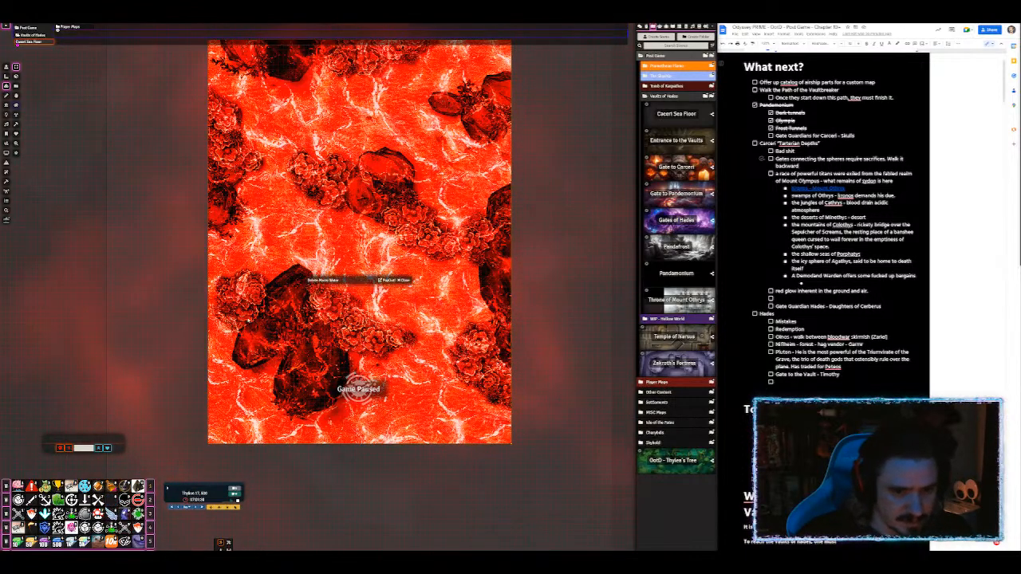
Step: Search for "water", place a fresh Water macro in the empty hotbar slot, and switch its effect on and off
type("water")
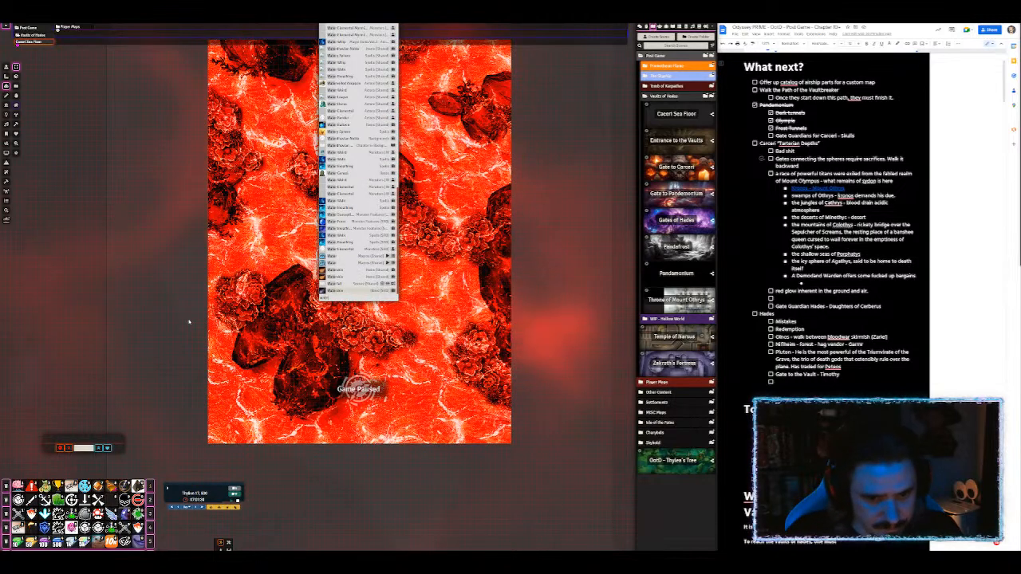
left_click_drag(328, 264, 111, 501)
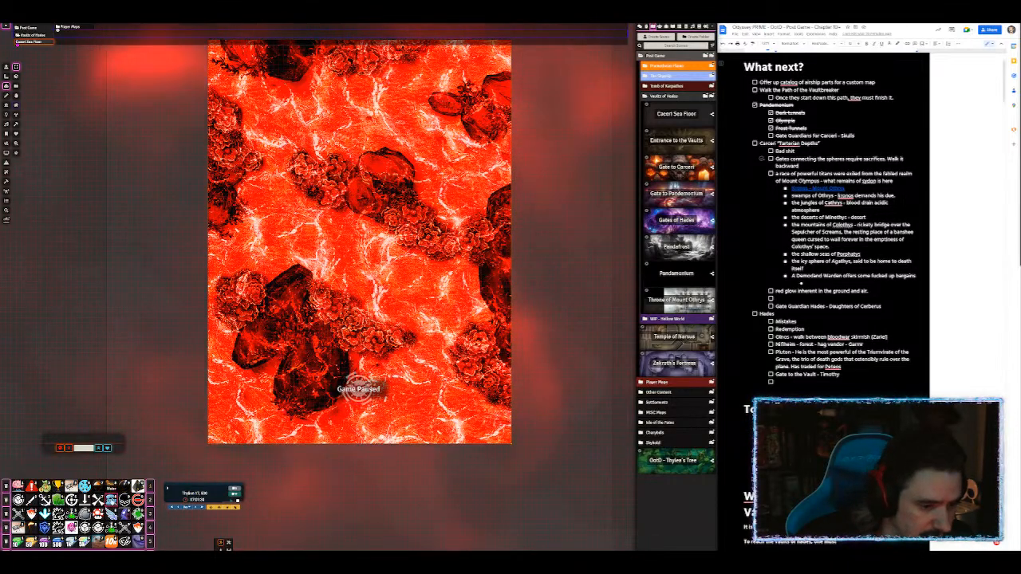
left_click(111, 501)
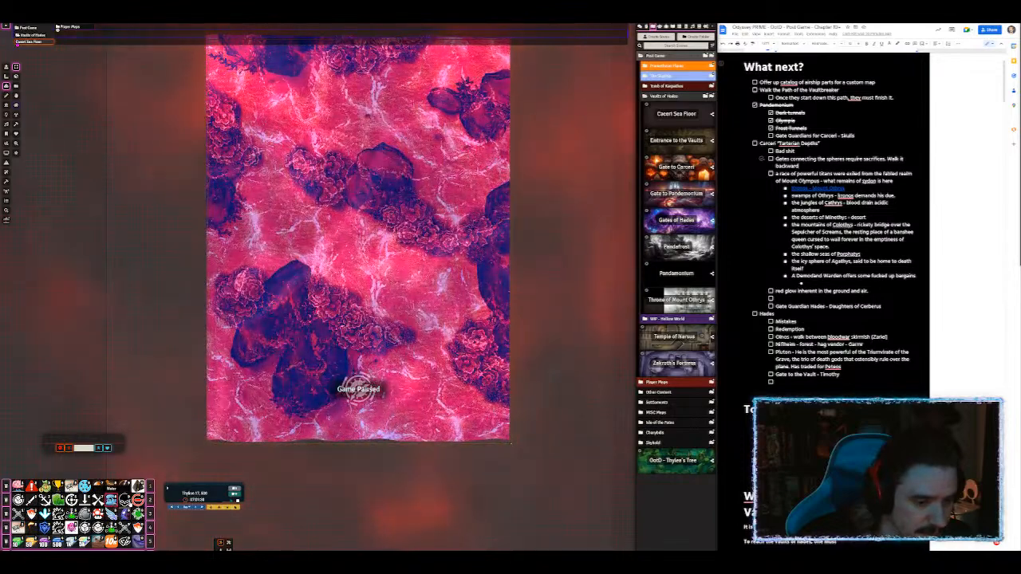
left_click(111, 501)
Step: Open the fresh Water macro for editing and select the colour value in its command
right_click(111, 501)
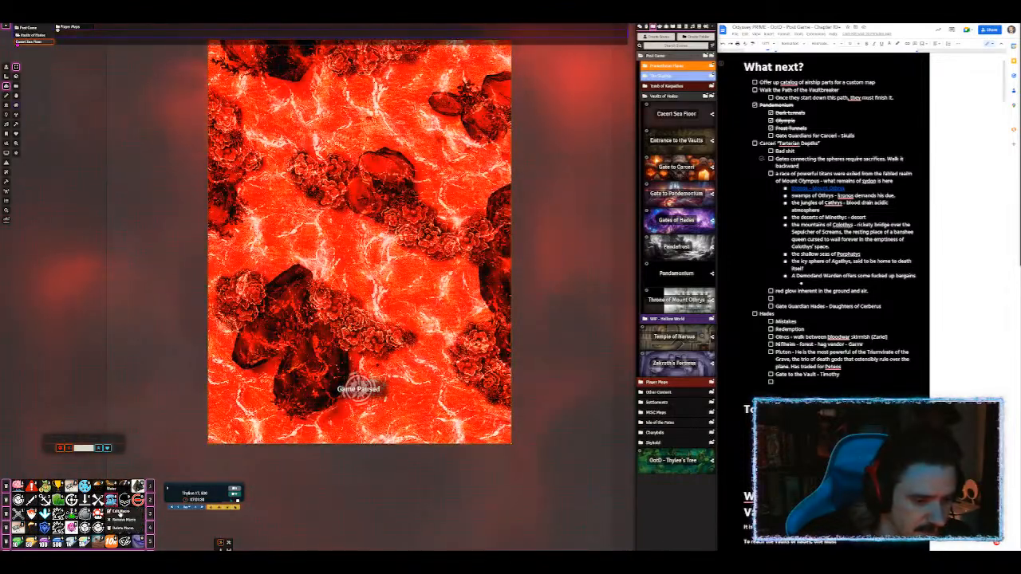
left_click(119, 512)
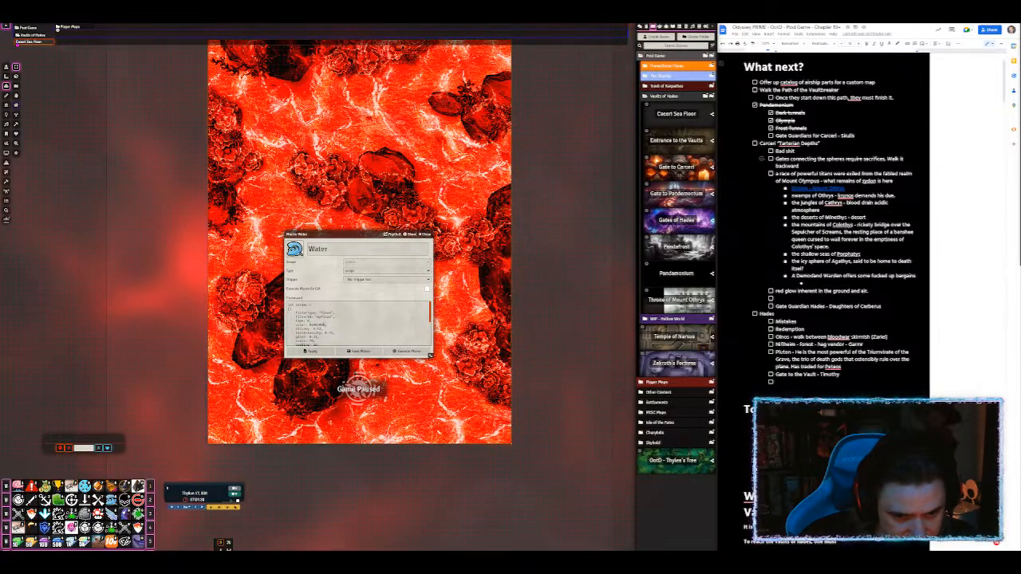
scroll(357, 323, "down", 3)
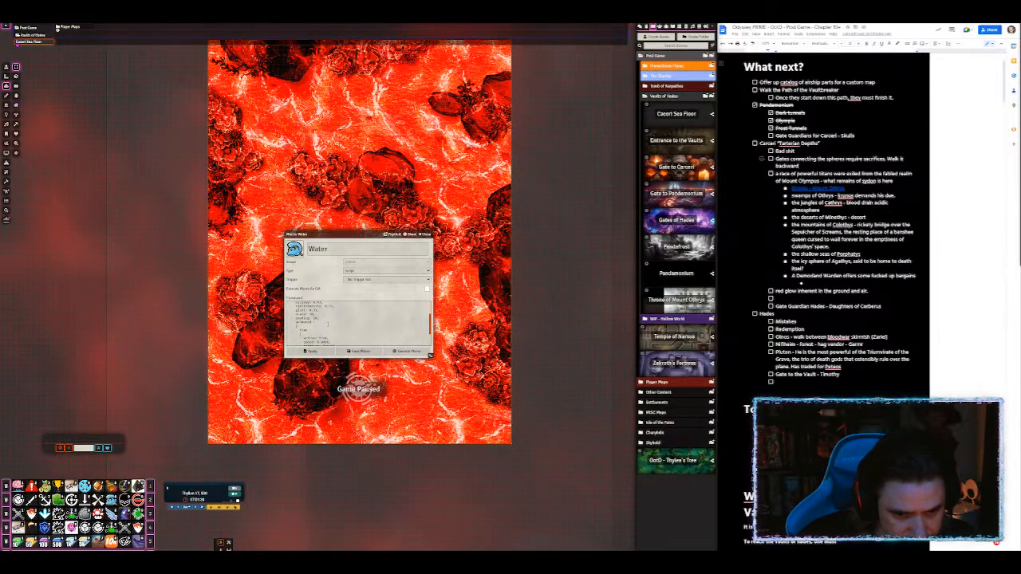
scroll(327, 327, "up", 2)
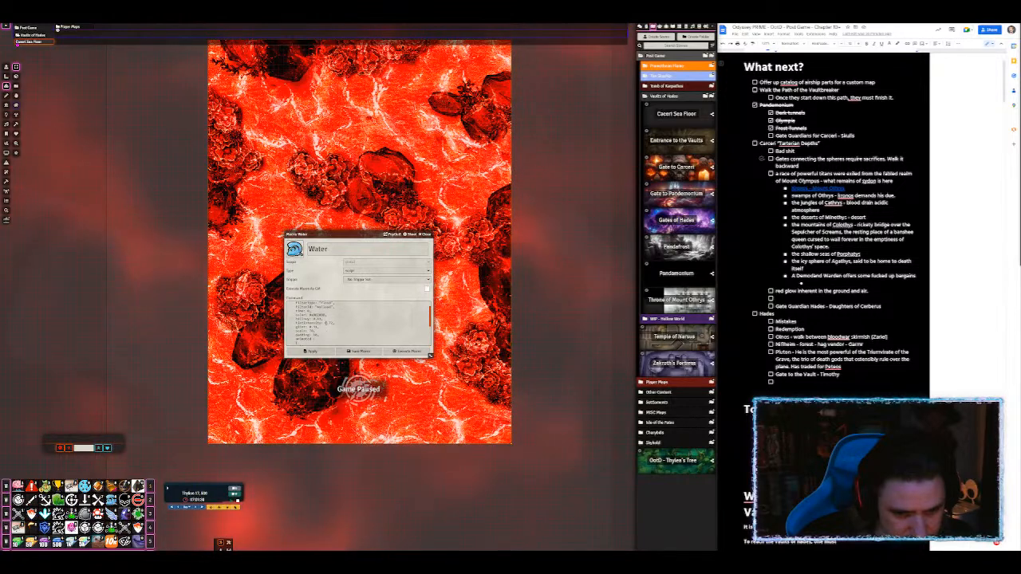
double_click(318, 315)
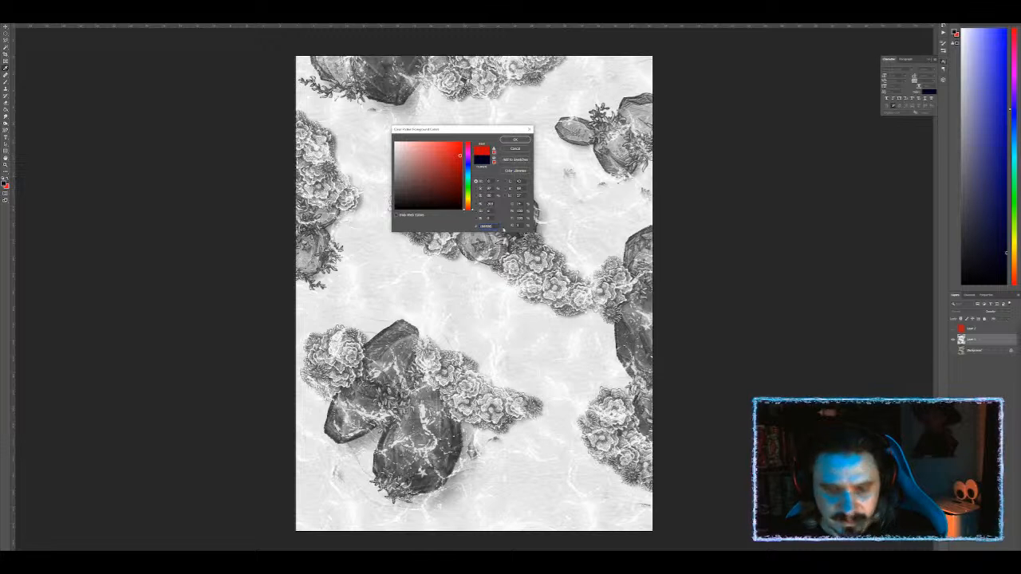
Step: Check the red hex colour in Photoshop's Color Picker, then try pasting it as the Water macro's colour value in Foundry and executing the macro
key("ctrl+v")
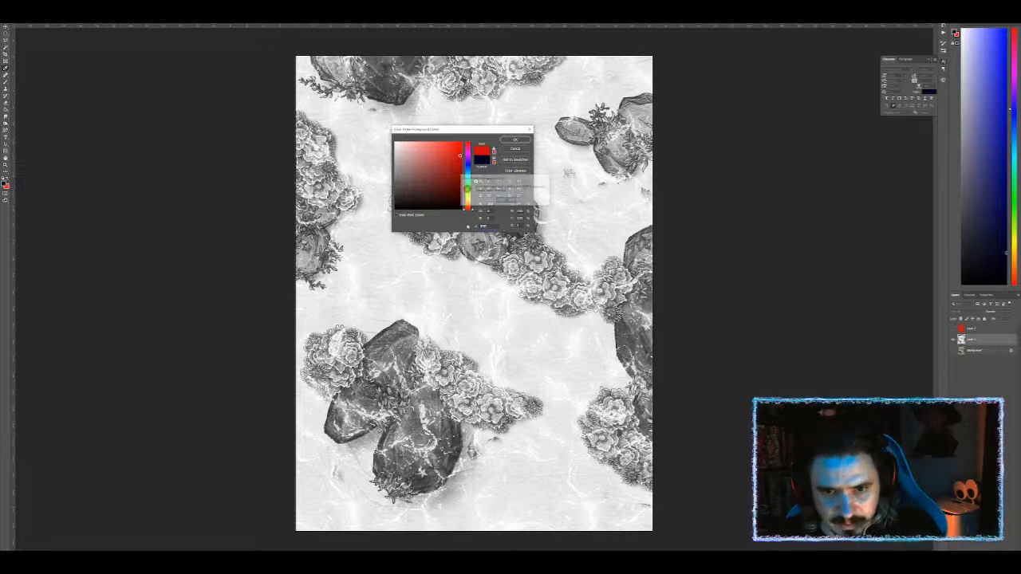
left_click(508, 199)
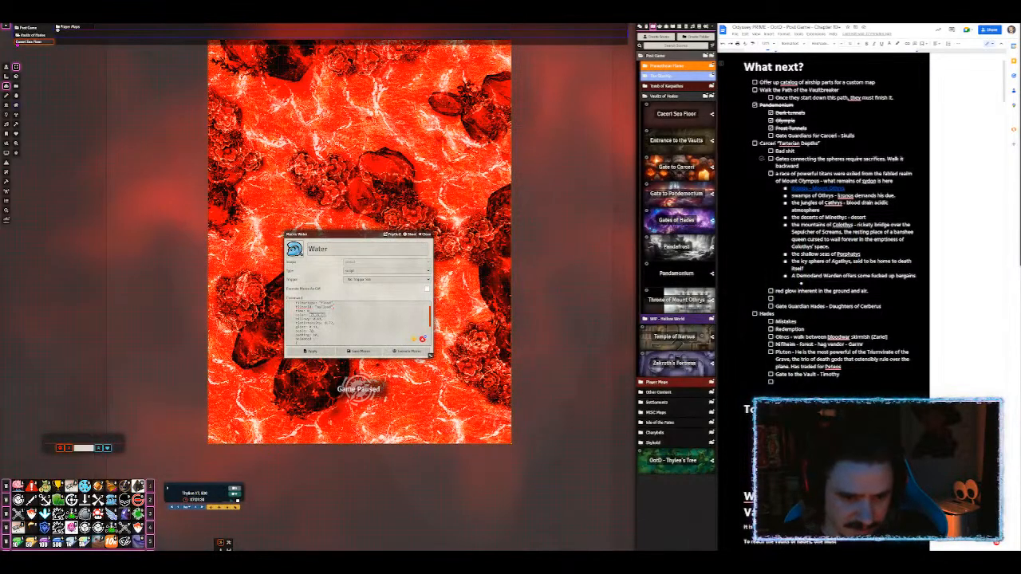
left_click_drag(326, 315, 309, 315)
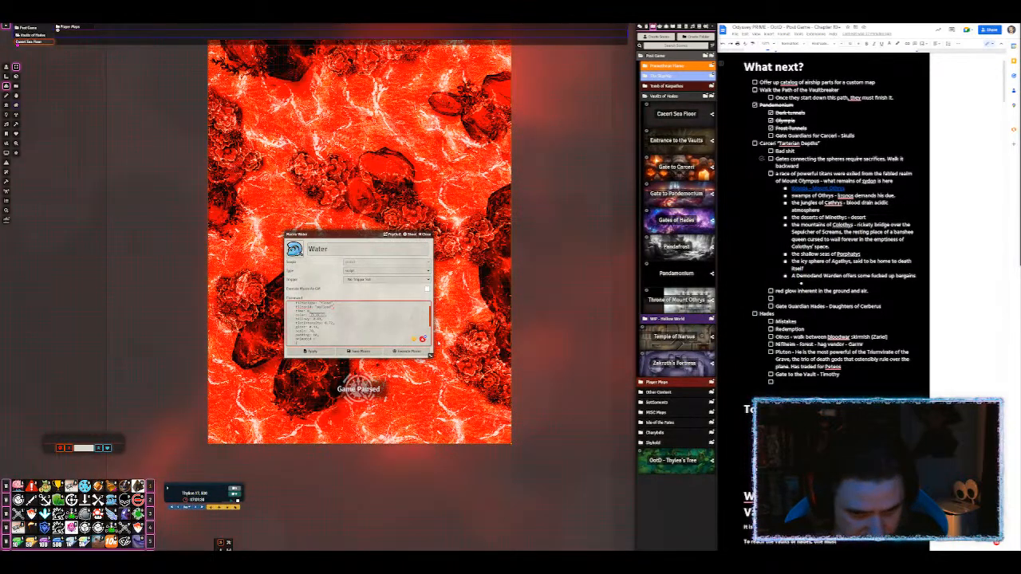
key("ctrl+v")
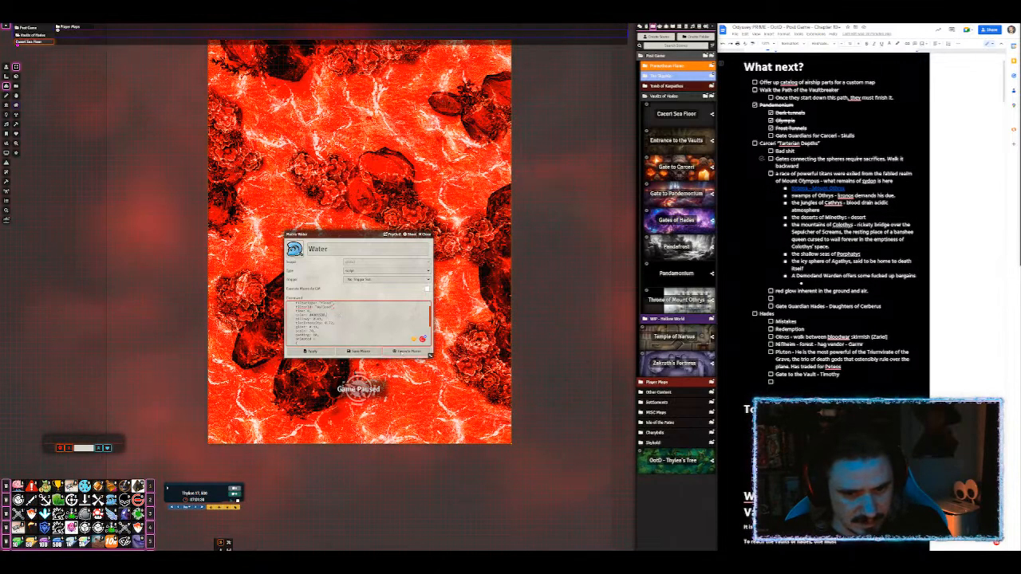
left_click(407, 351)
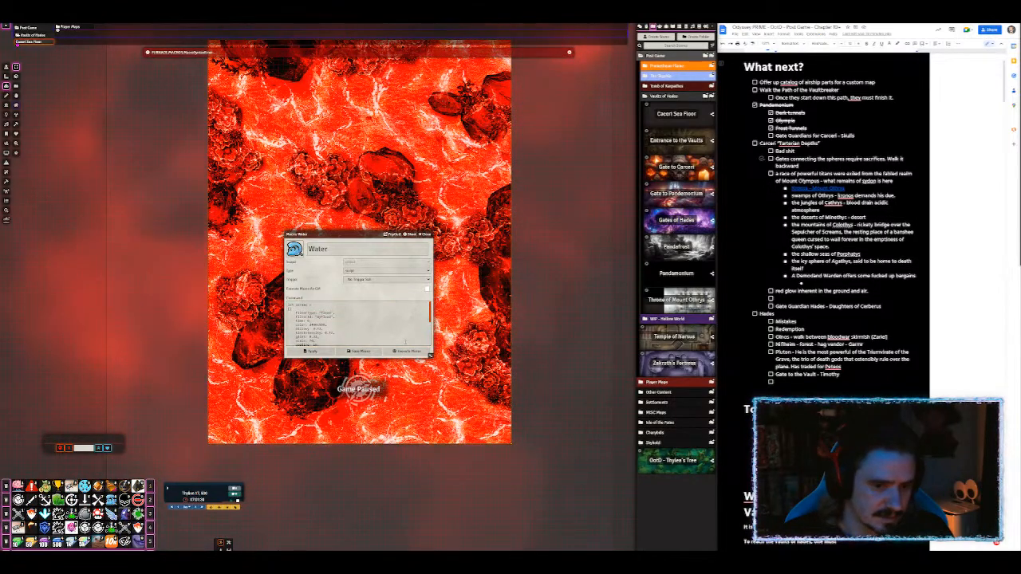
left_click(425, 234)
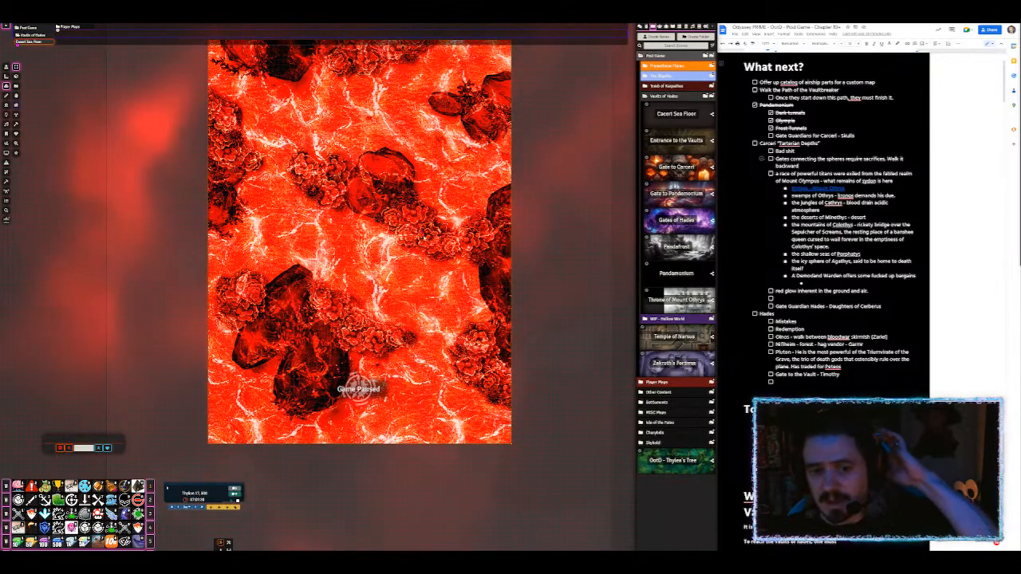
Step: Try running the edited Water macro from the hotbar with the token controls active
scroll(360, 292, "down", 6)
scroll(359, 285, "down", 1)
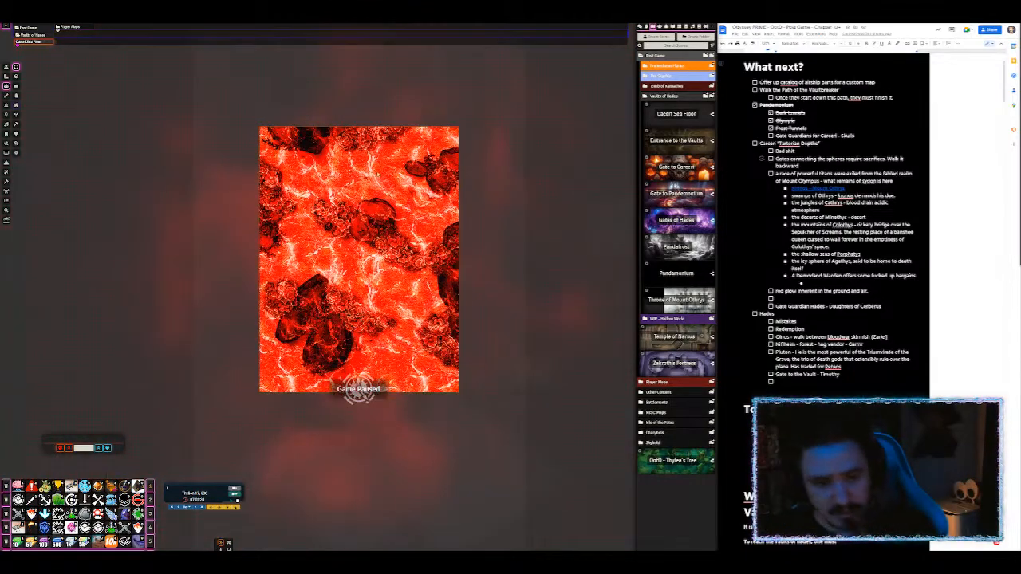
scroll(217, 284, "up", 6)
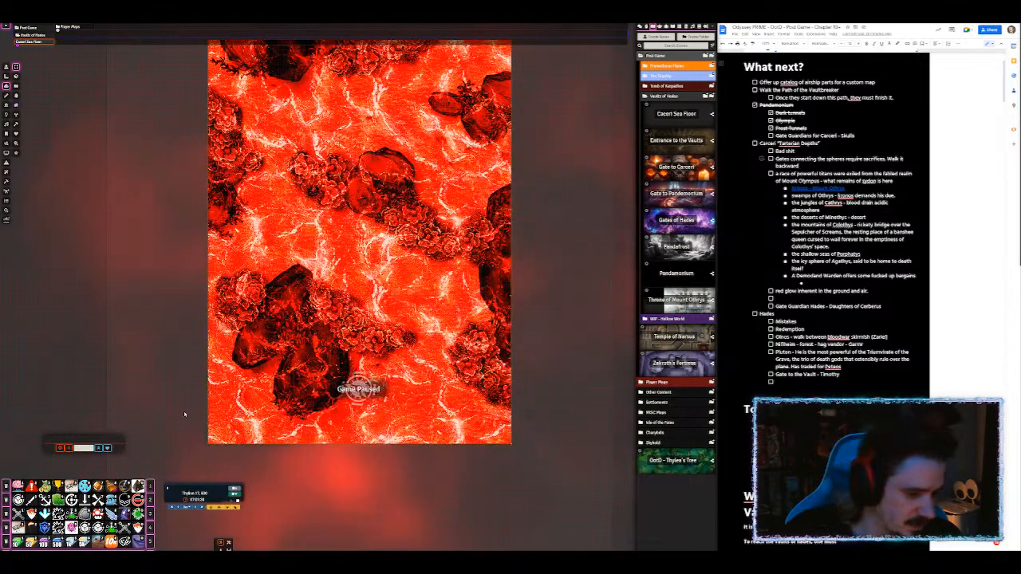
left_click(6, 67)
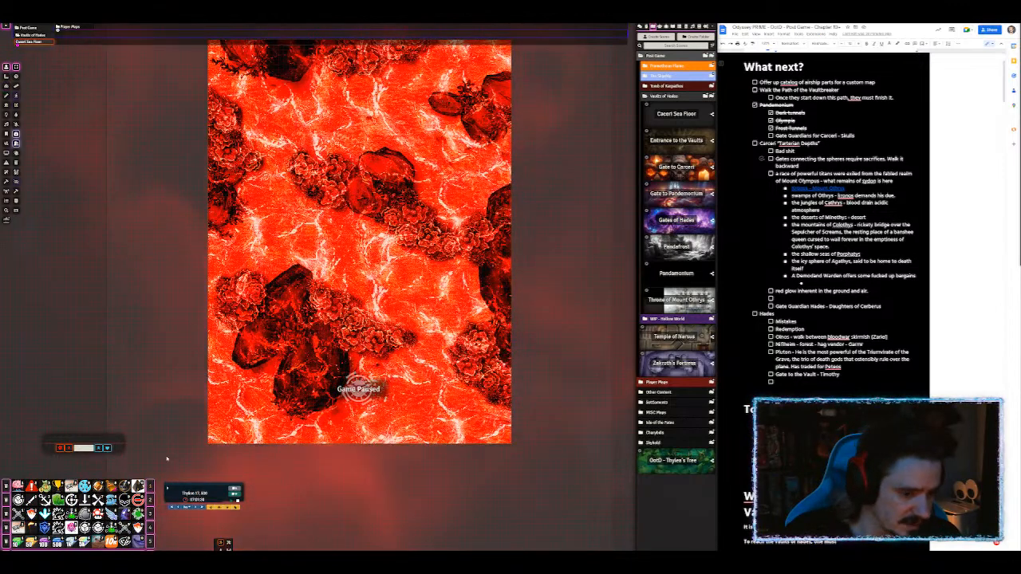
left_click(111, 502)
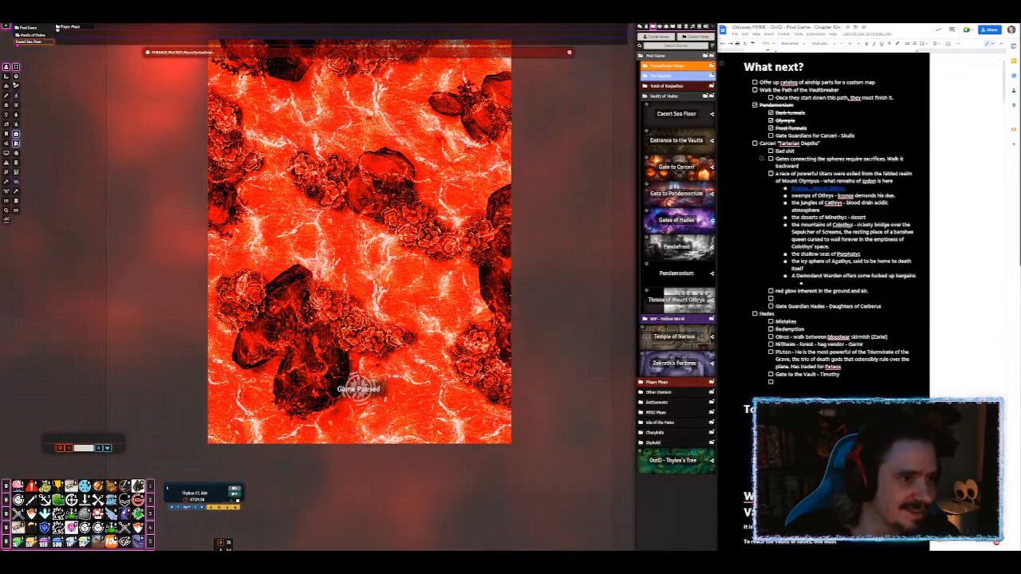
Step: Return to the tile controls, search for "water", place a fresh Water macro in the hotbar and run it on the lava tile
left_click(6, 85)
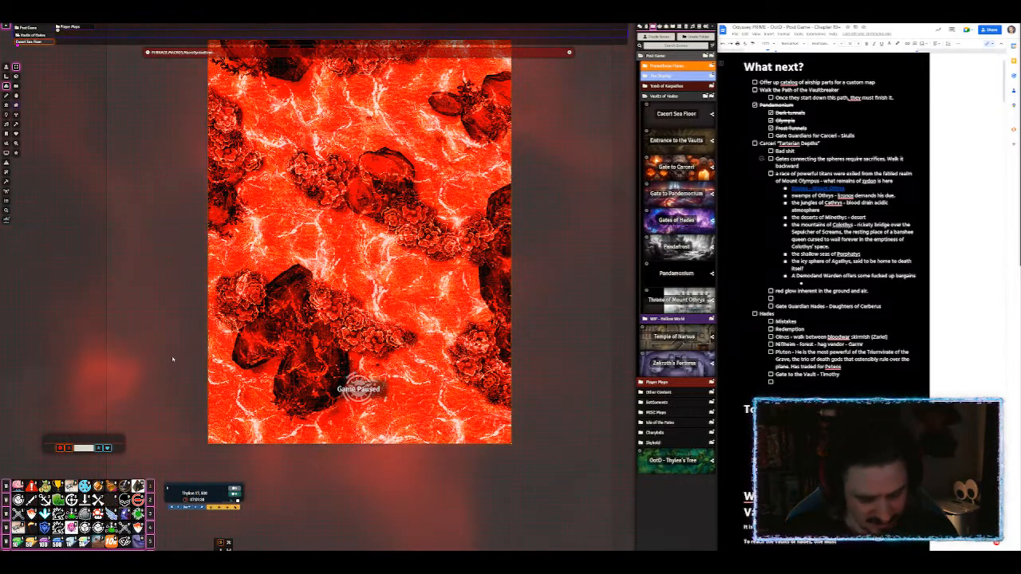
key("ctrl+space")
type("water")
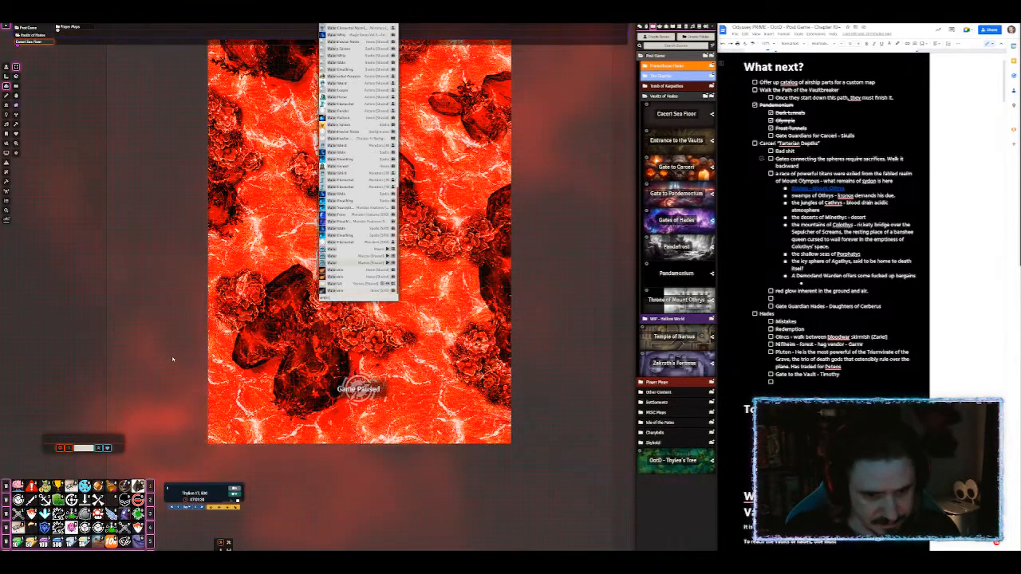
left_click_drag(336, 263, 110, 500)
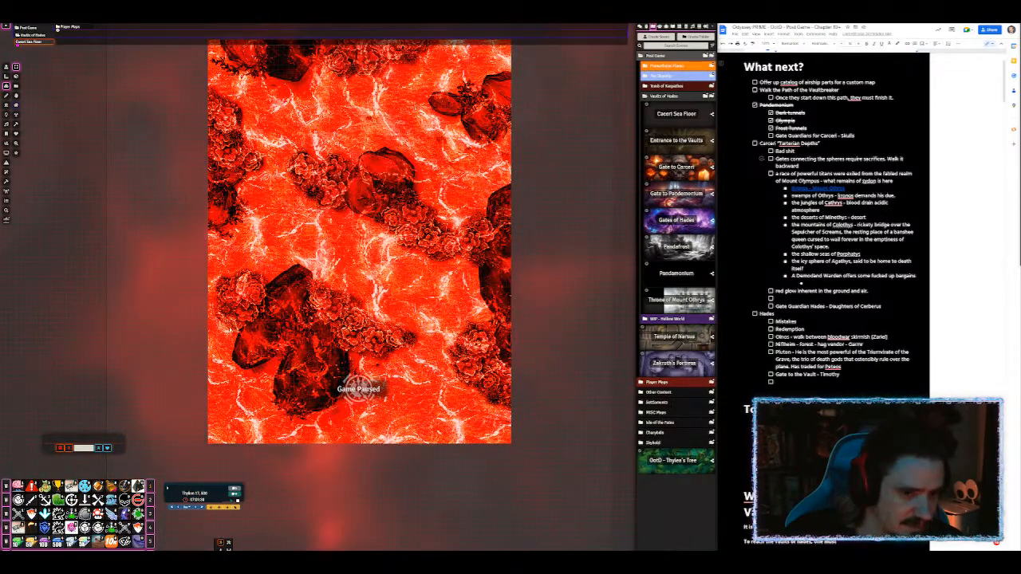
left_click(111, 500)
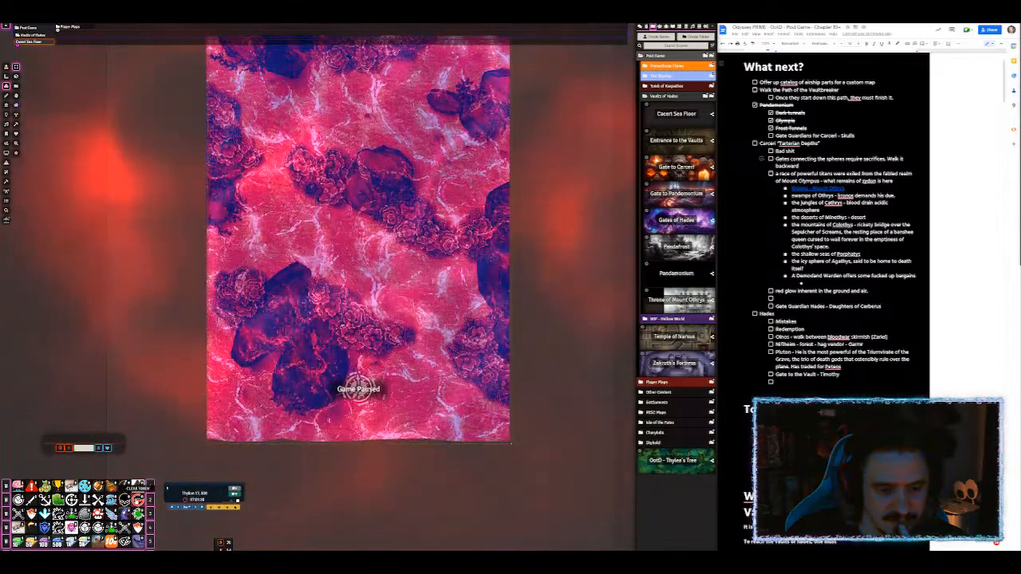
scroll(359, 289, "down", 7)
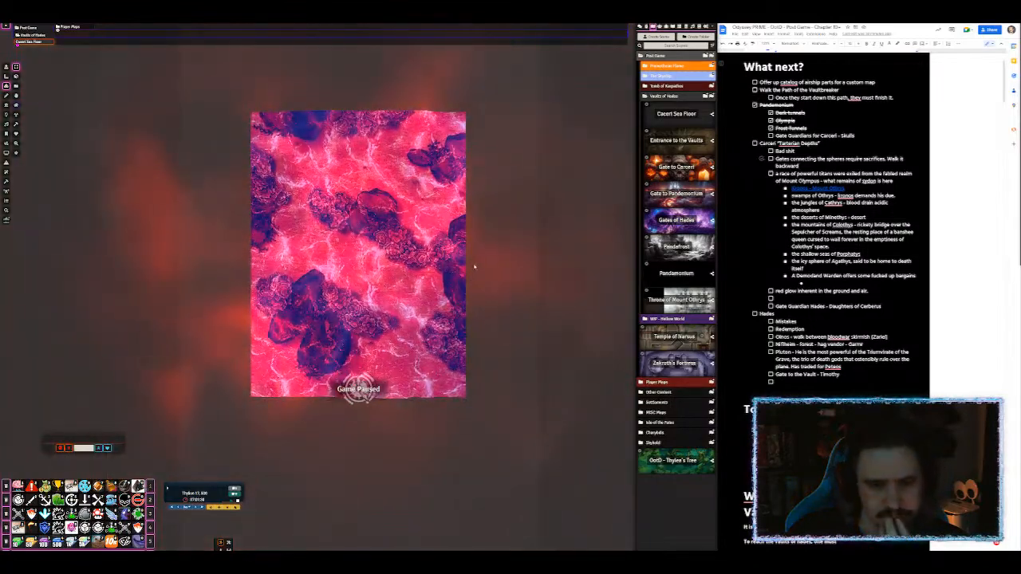
left_click_drag(477, 267, 482, 274)
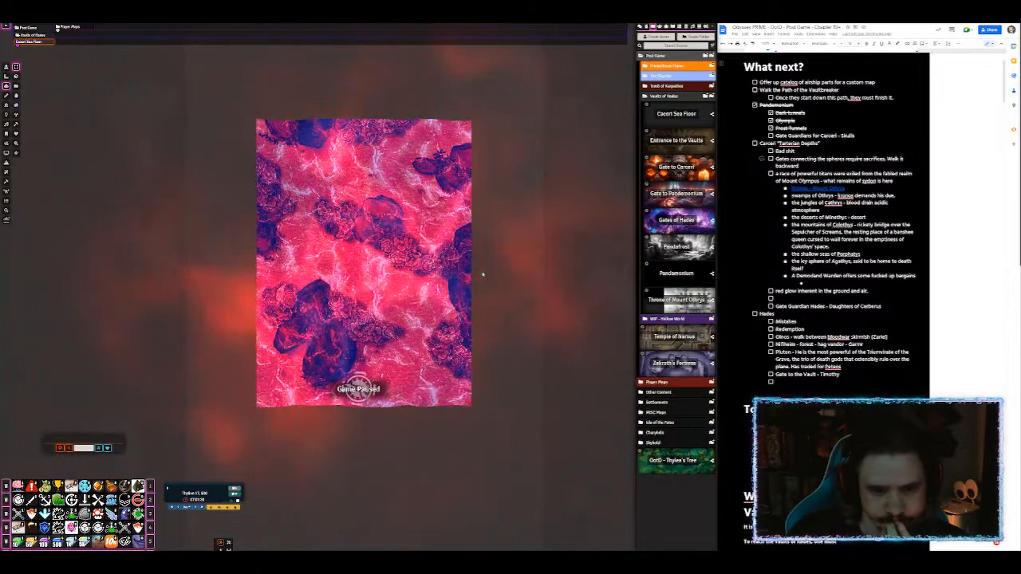
scroll(511, 257, "up", 1)
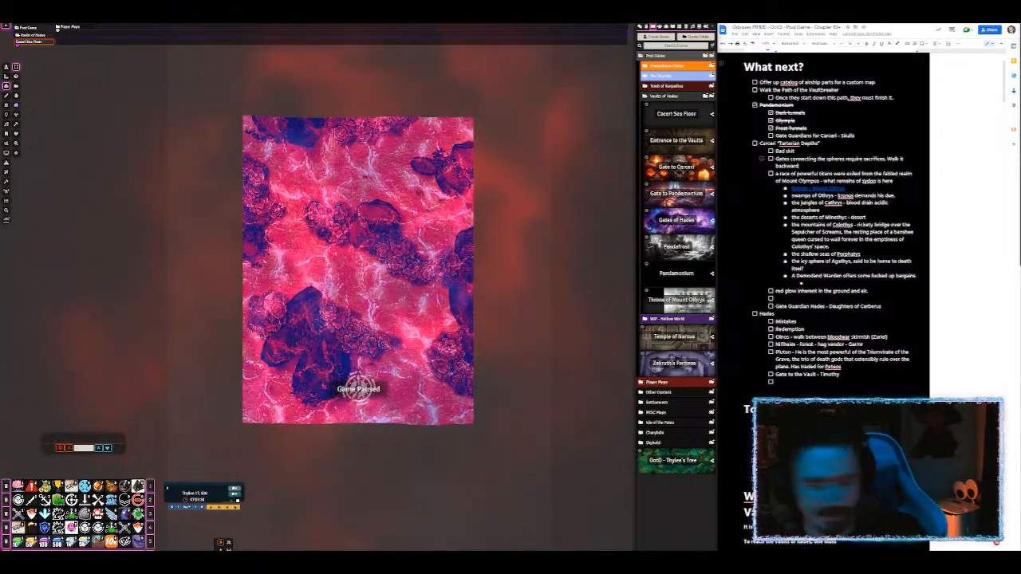
mouse_move(833, 203)
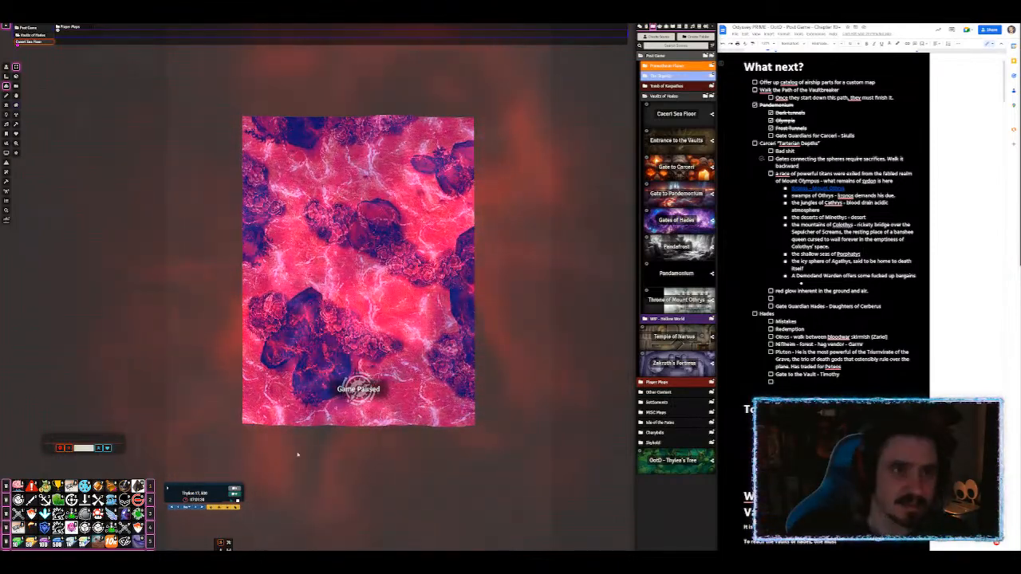
Step: Switch to Inkarnate and leave the open sea floor map for the list of saved maps
left_click(275, 14)
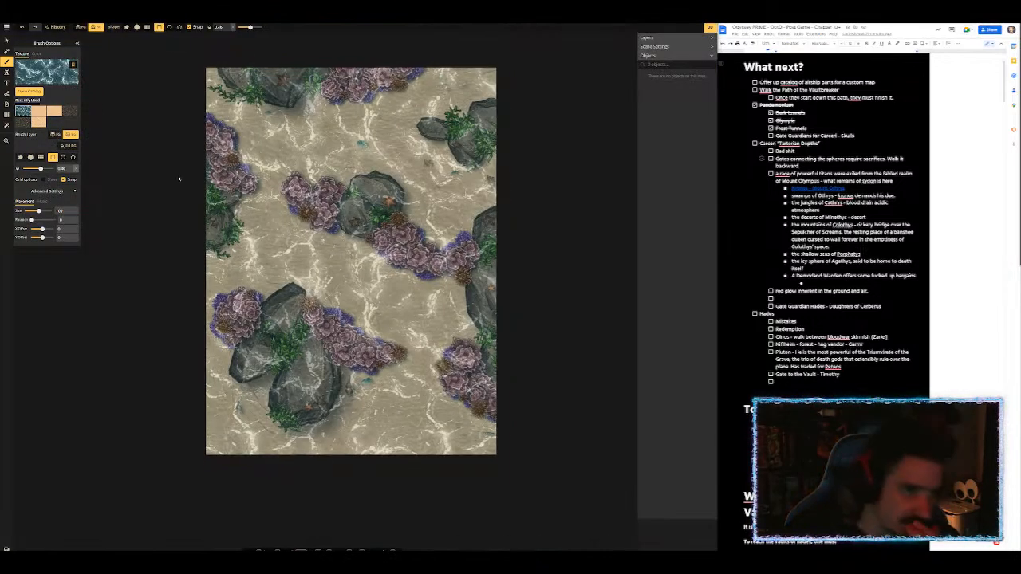
left_click(6, 27)
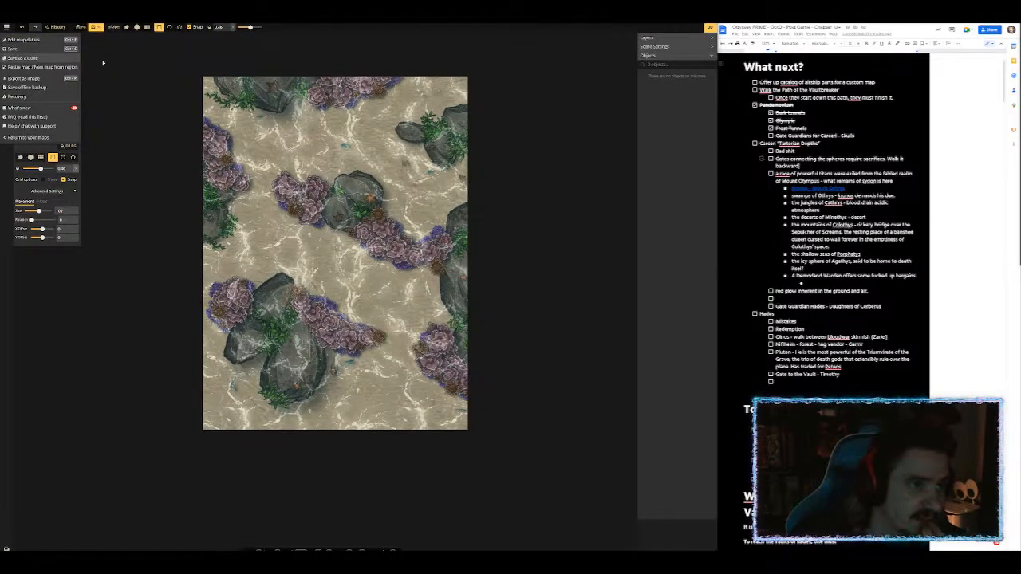
left_click(36, 138)
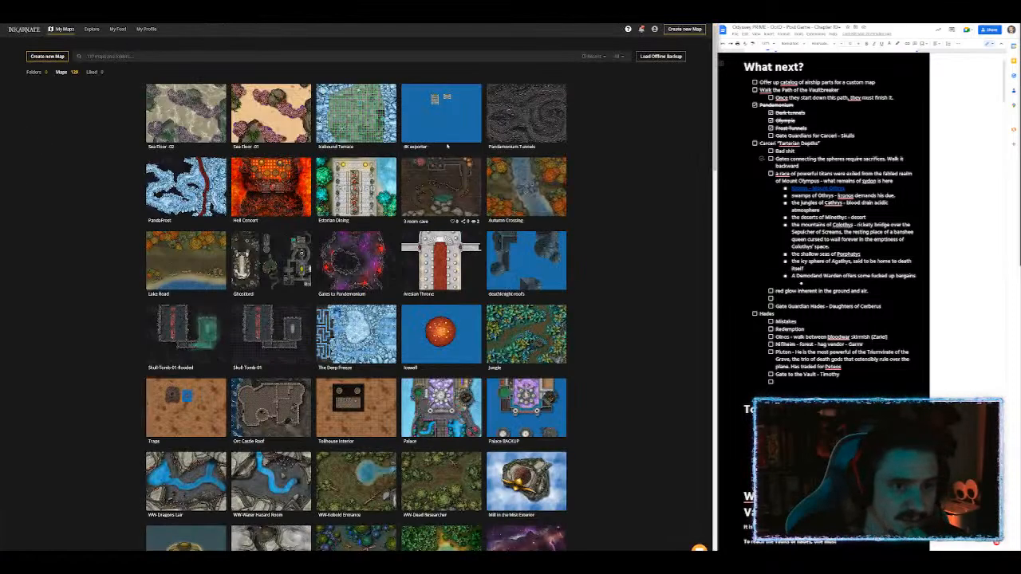
Step: Create a new Fantasy Battlemaps 2.0 map at Medium (2K) resolution with a custom size of 60 columns by 30 rows
left_click(48, 55)
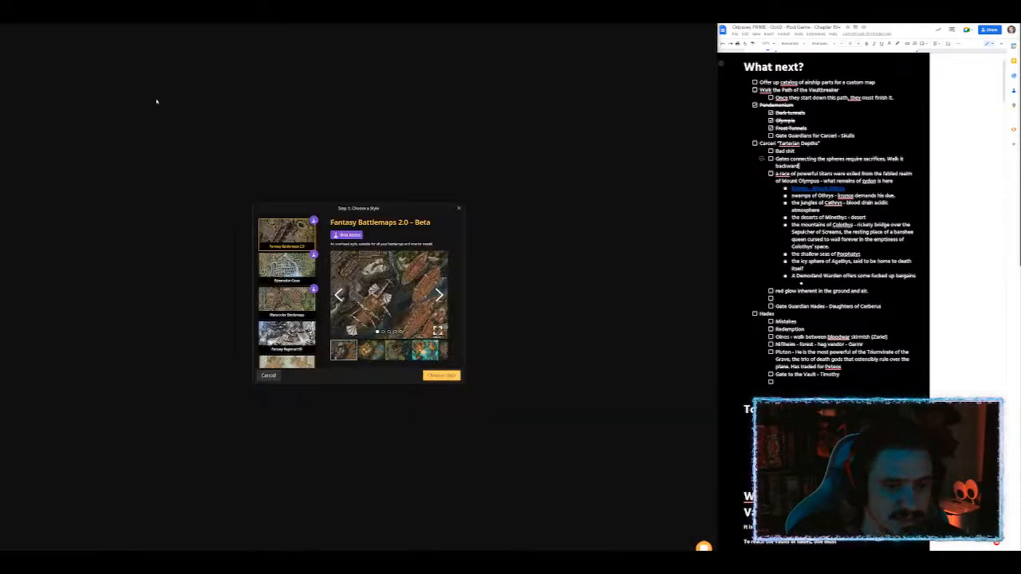
left_click(443, 377)
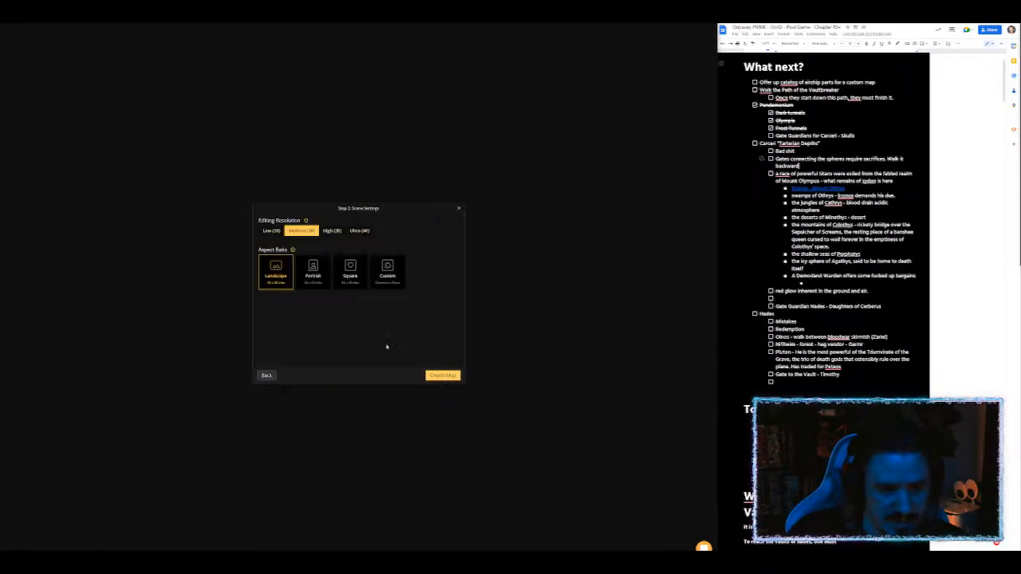
left_click(386, 271)
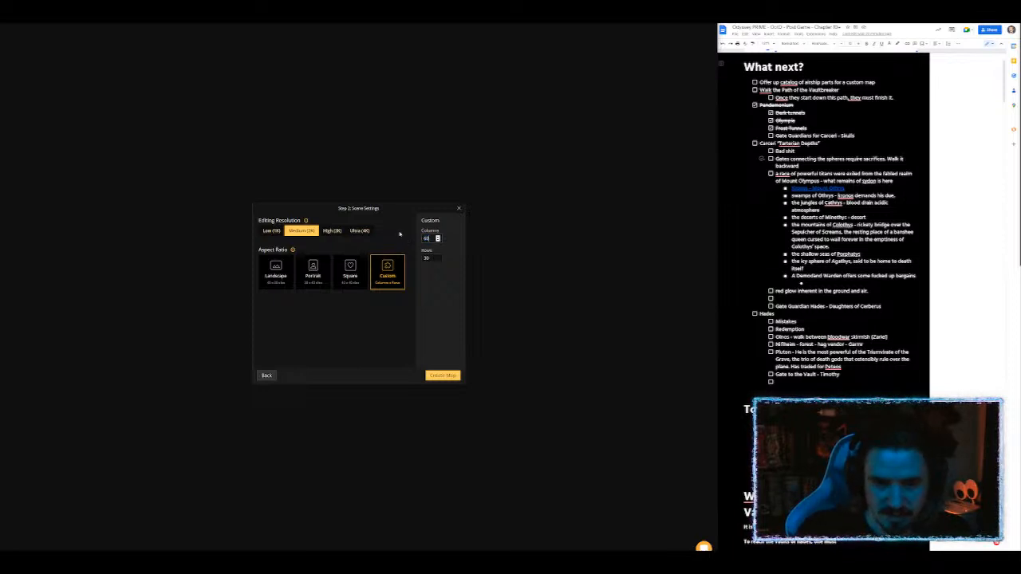
left_click(443, 375)
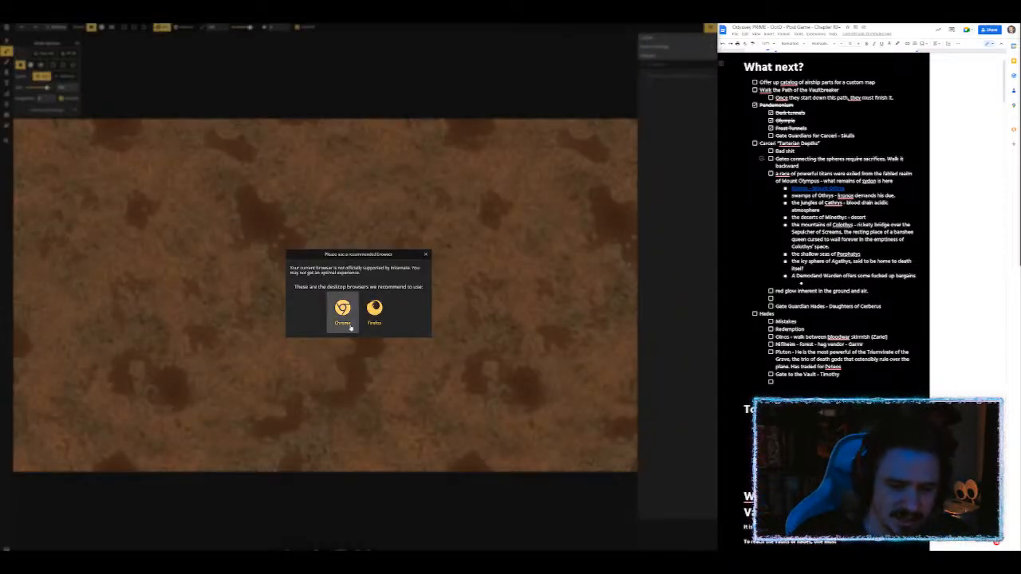
left_click(425, 255)
Step: Show a square grid with 60 columns and 30 rows over the new map
scroll(424, 254, "down", 3)
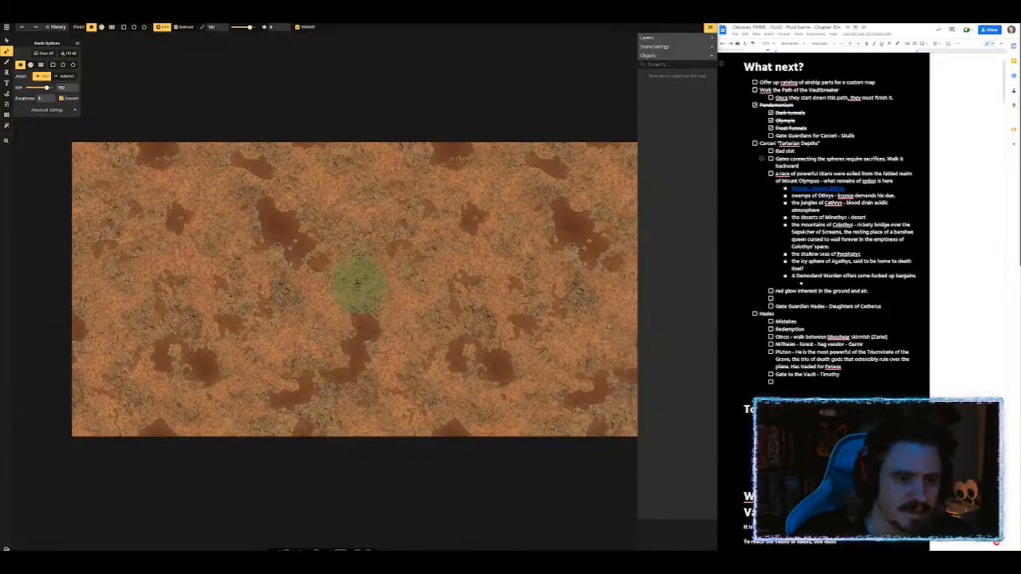
left_click(323, 239)
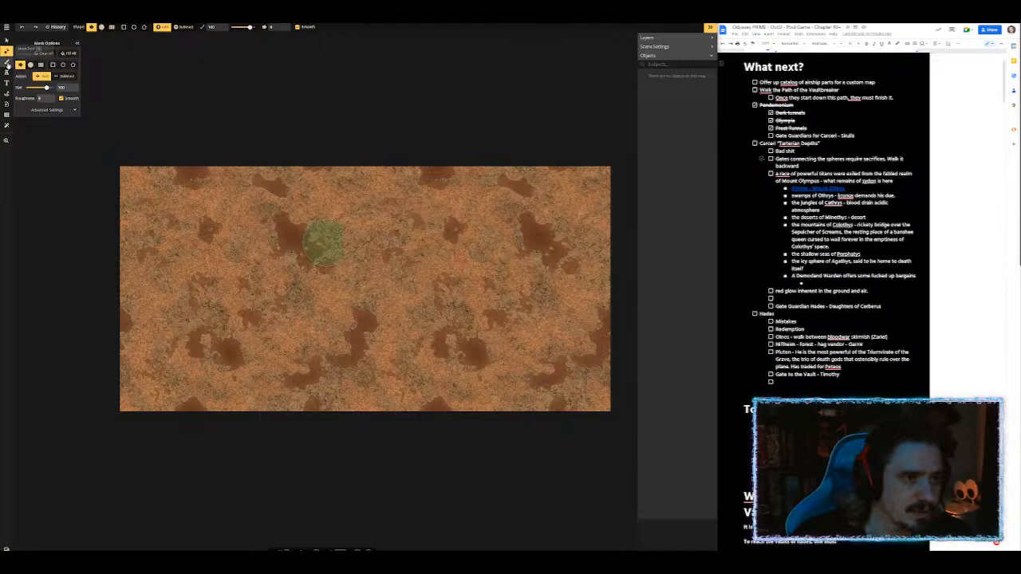
left_click(6, 72)
left_click(7, 61)
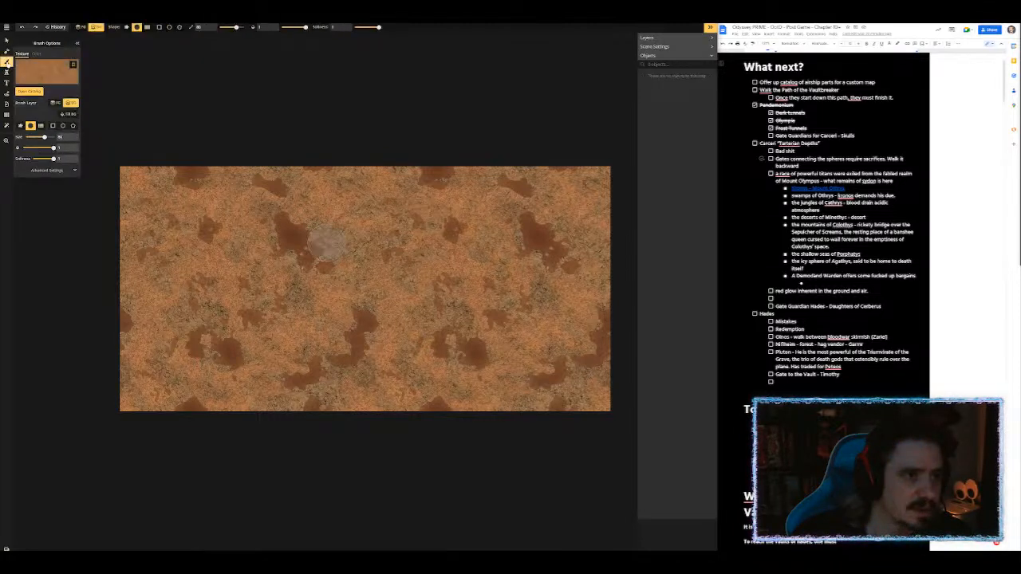
left_click(6, 116)
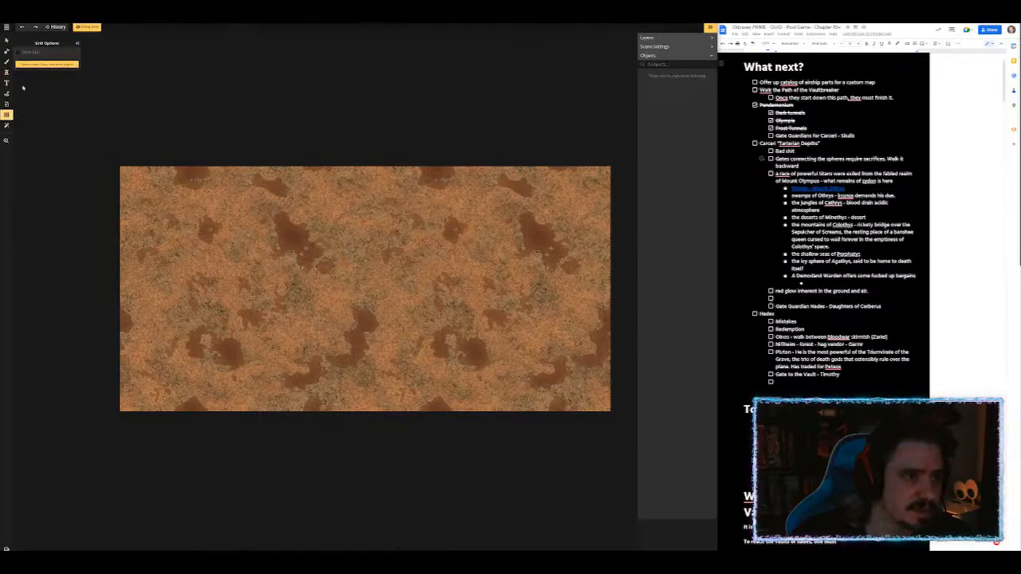
left_click(18, 51)
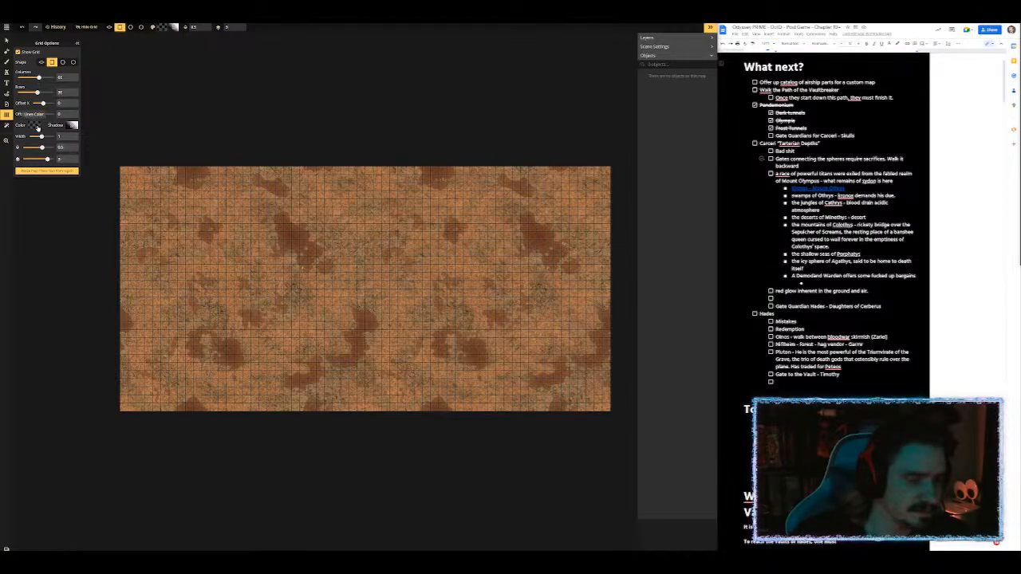
Step: Choose the black cave texture for the brush and fill the whole map with it using a snapped rectangle
left_click(6, 77)
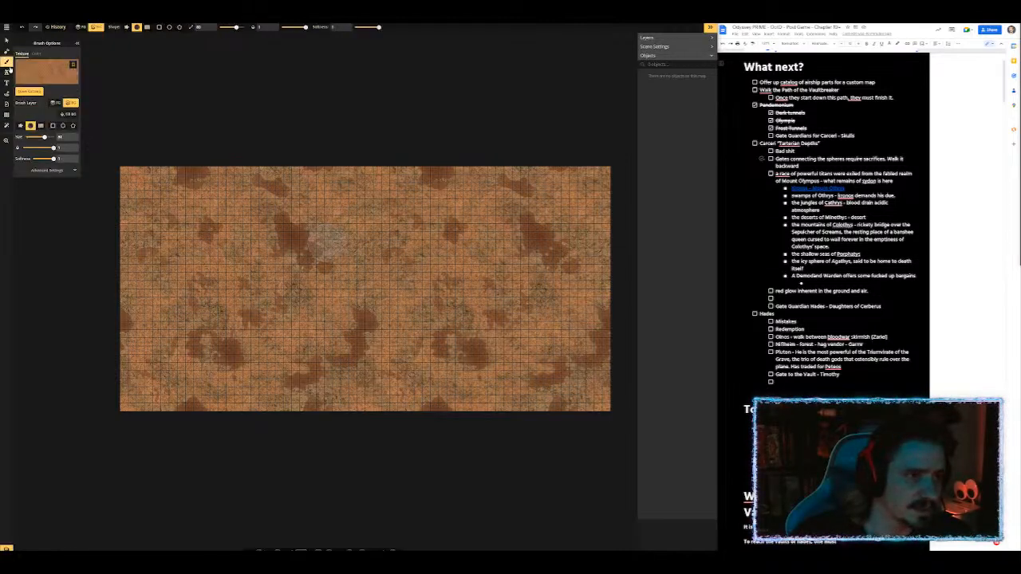
left_click(39, 79)
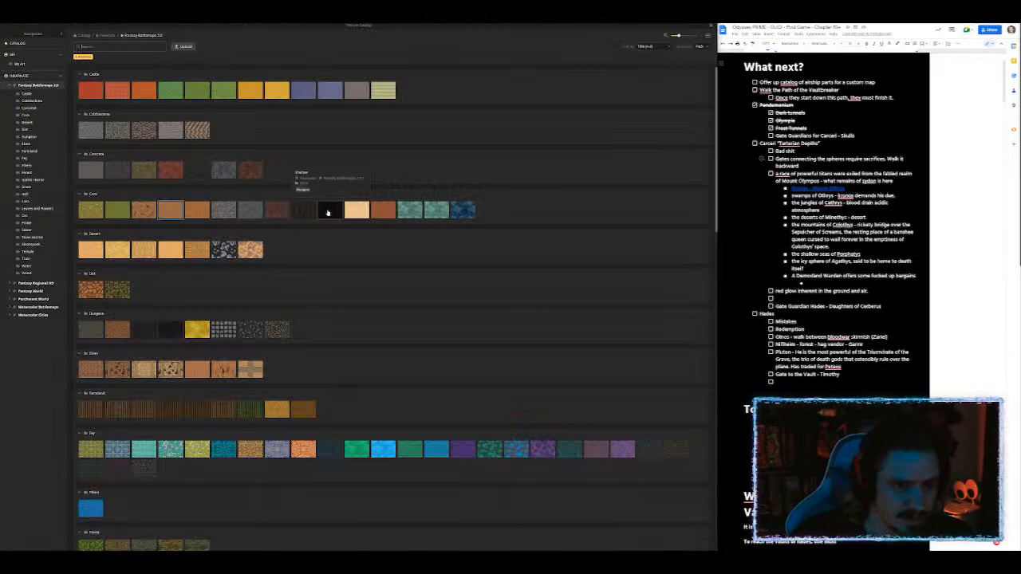
left_click(327, 212)
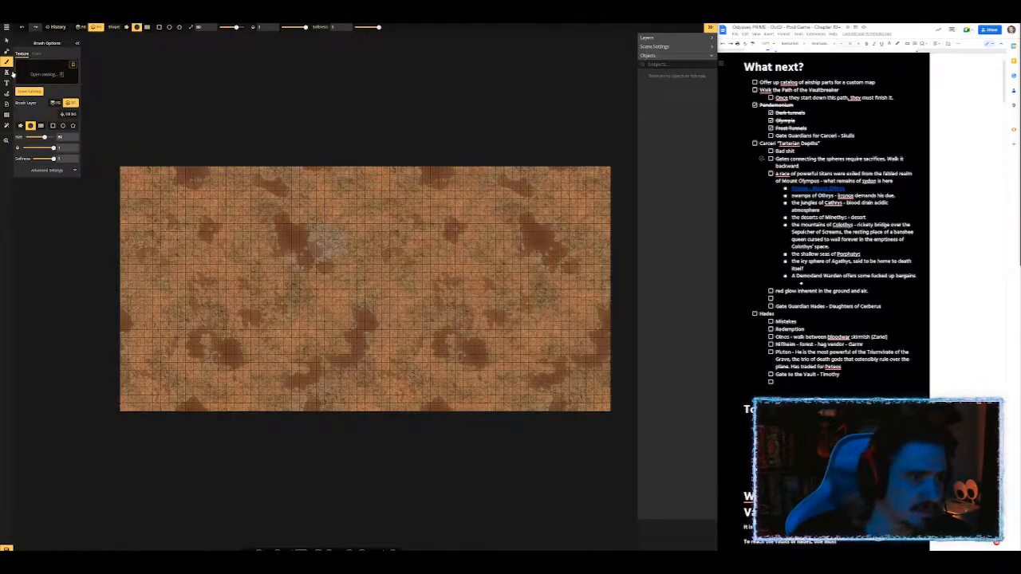
left_click(158, 27)
left_click_drag(113, 142, 626, 435)
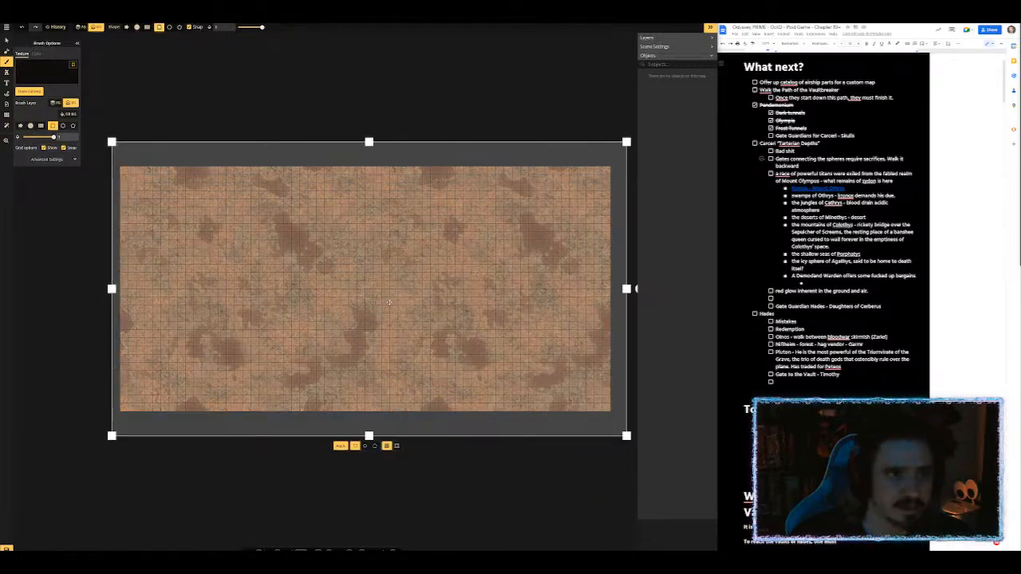
left_click(341, 446)
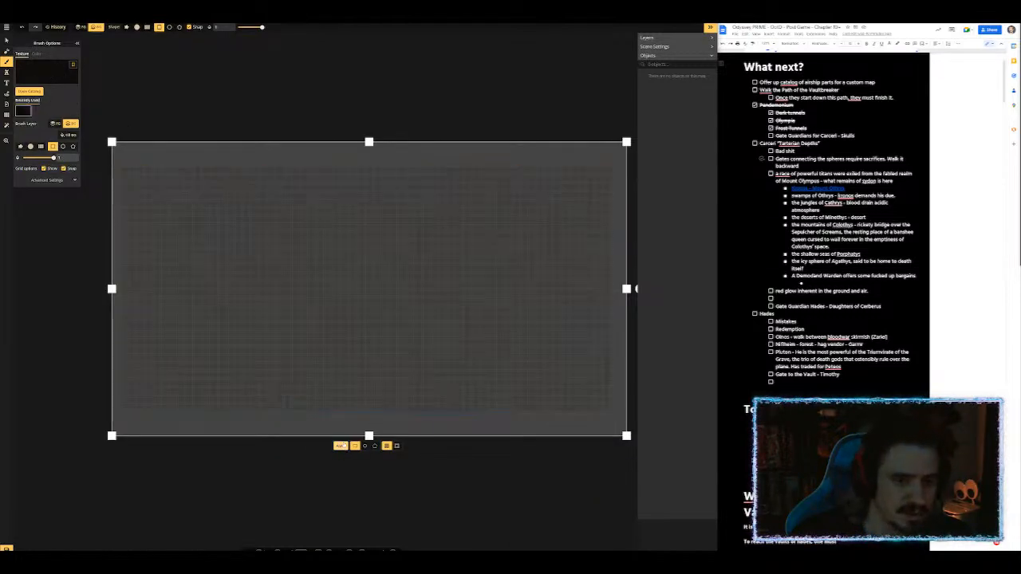
Step: Choose the Dark Mountains stamp from the Mountains set of the Fantasy Regional HD catalog
left_click(265, 115)
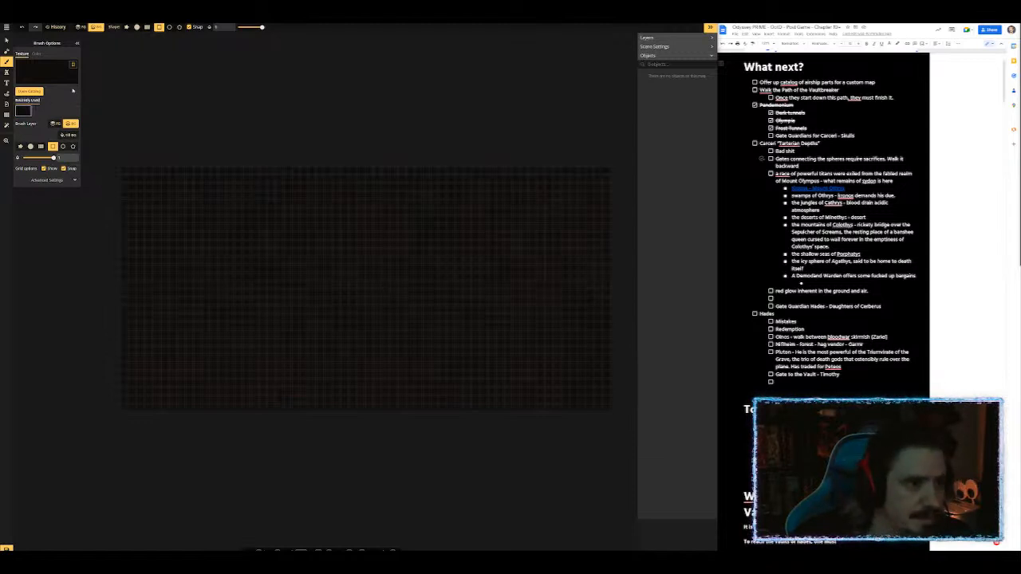
left_click(7, 73)
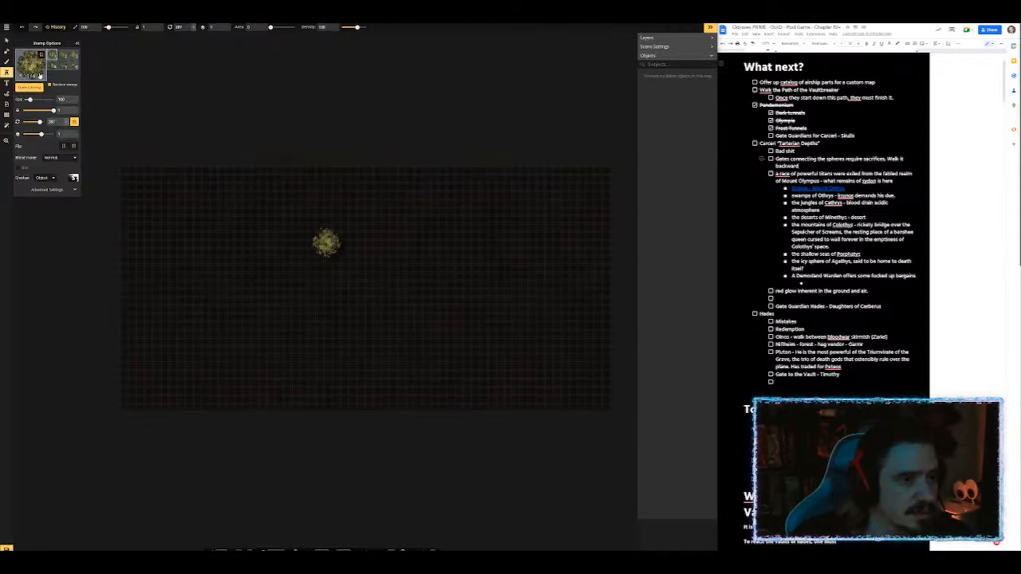
left_click(31, 65)
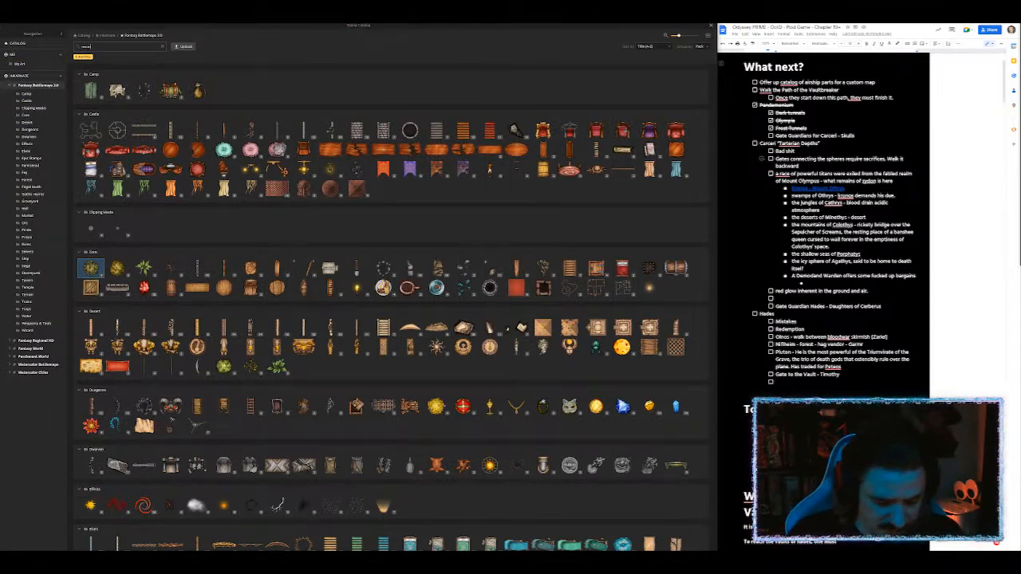
key("Return")
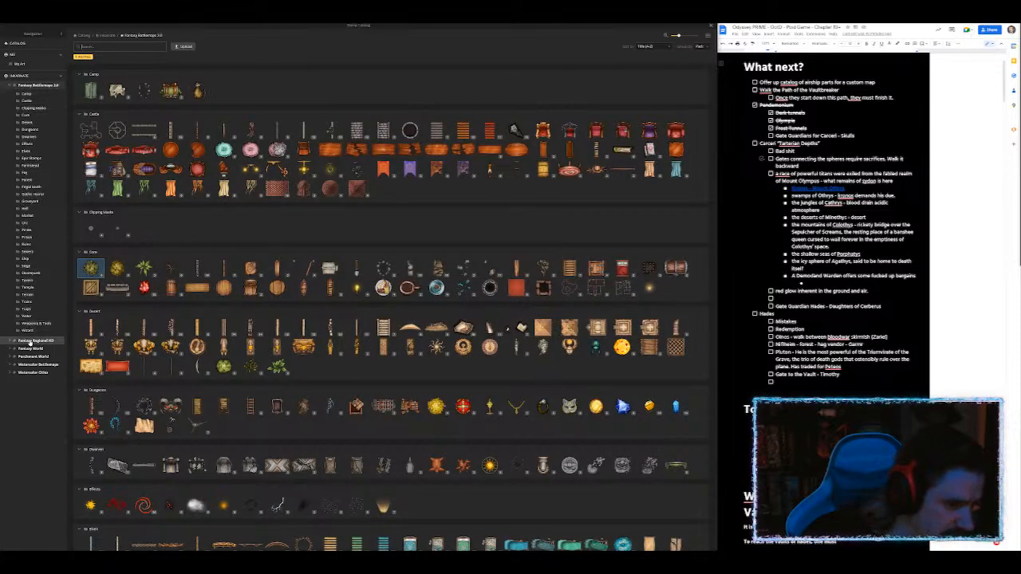
left_click(9, 342)
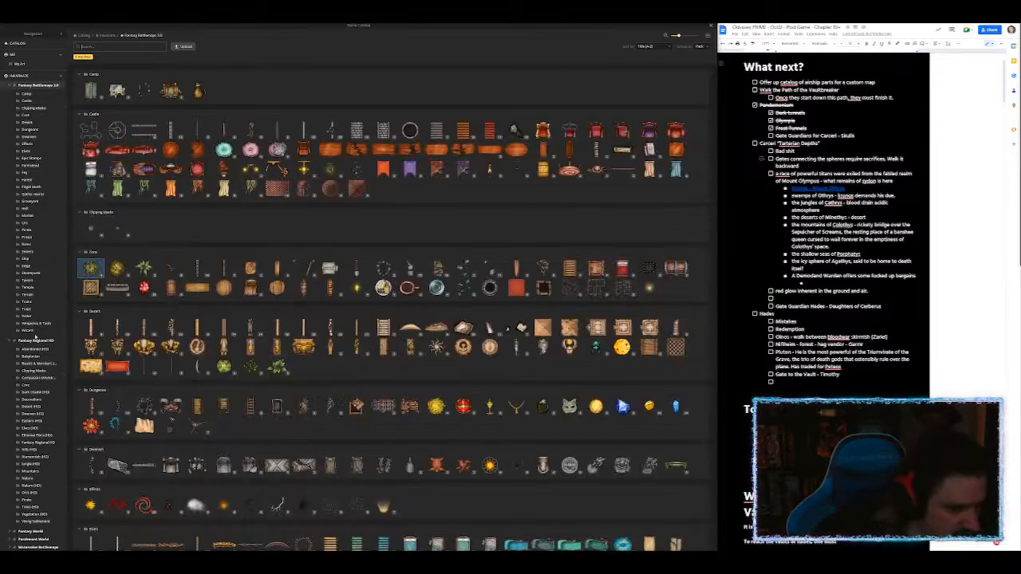
left_click(36, 342)
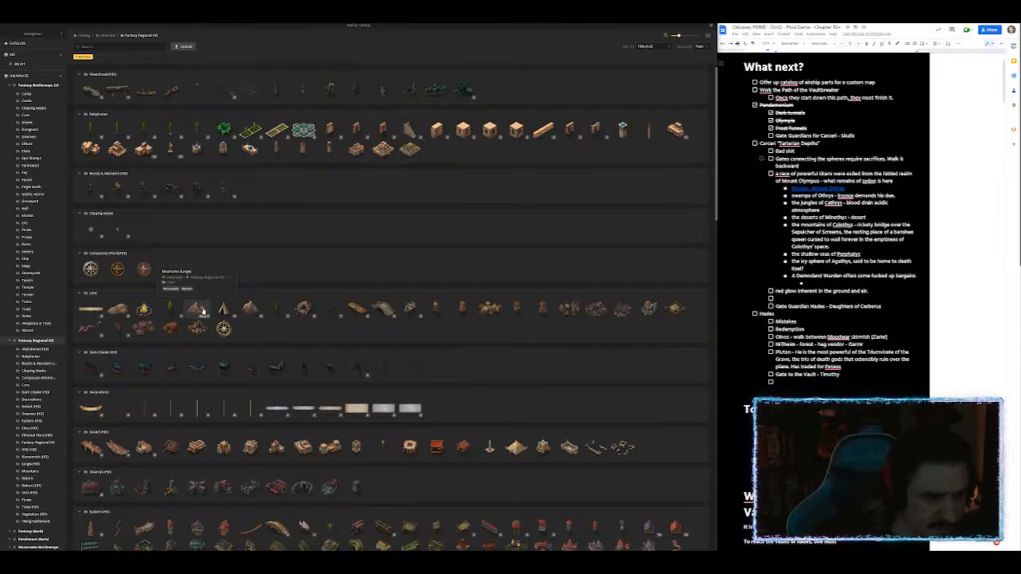
scroll(201, 389, "down", 5)
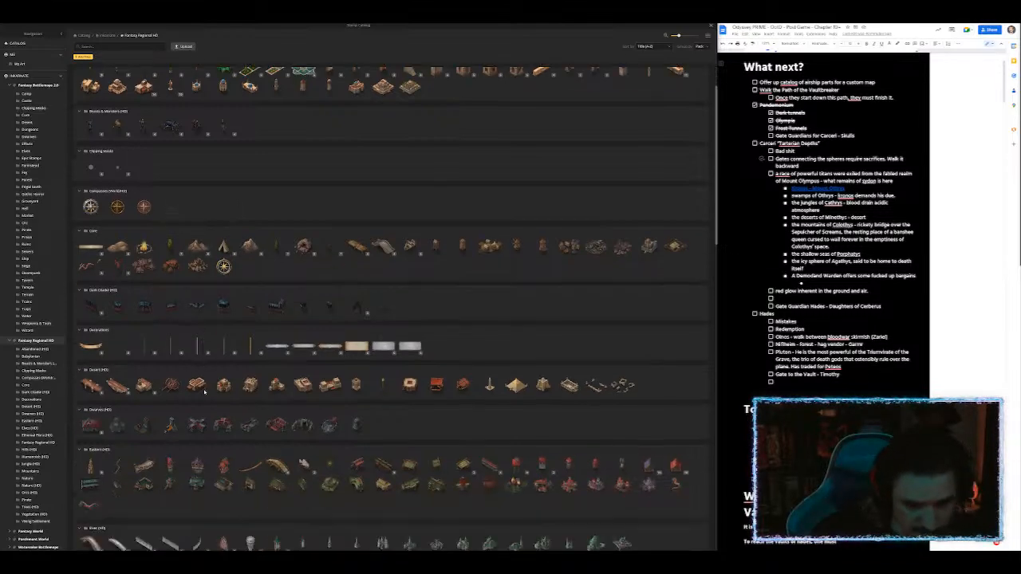
scroll(212, 390, "down", 4)
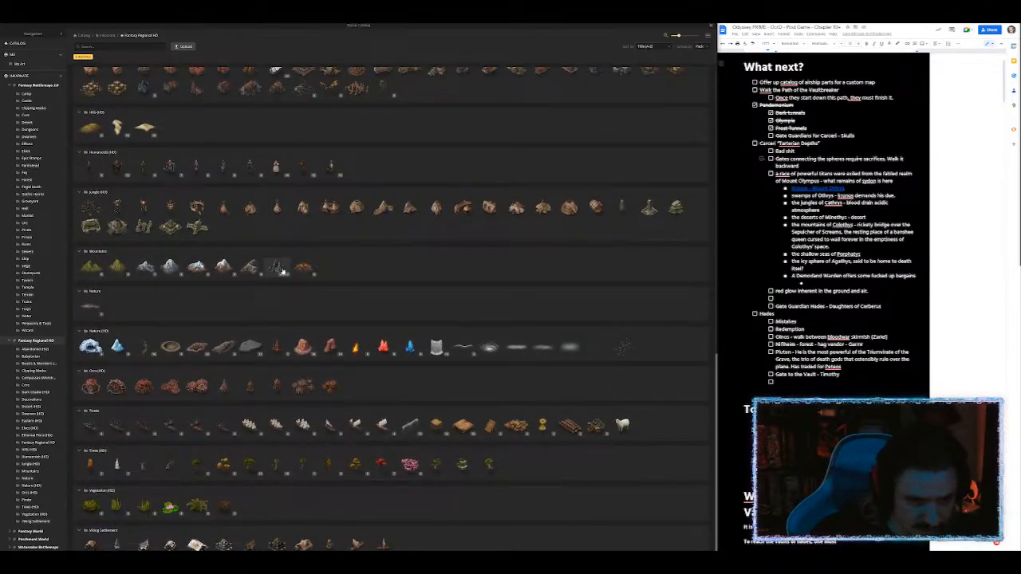
left_click(279, 269)
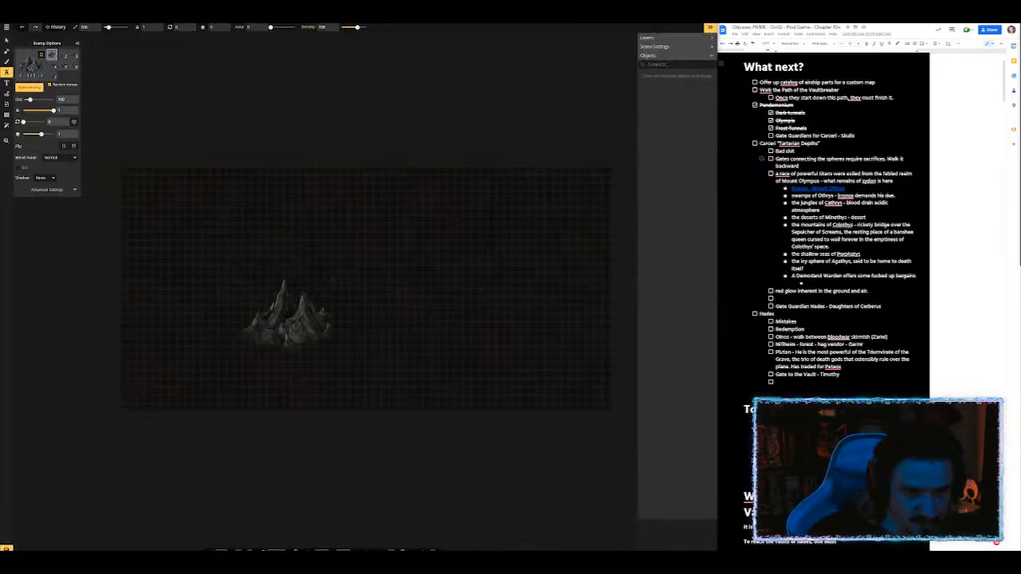
Step: Place a row of overlapping dark mountains at size 150 along the map's lower edge
scroll(163, 383, "up", 5)
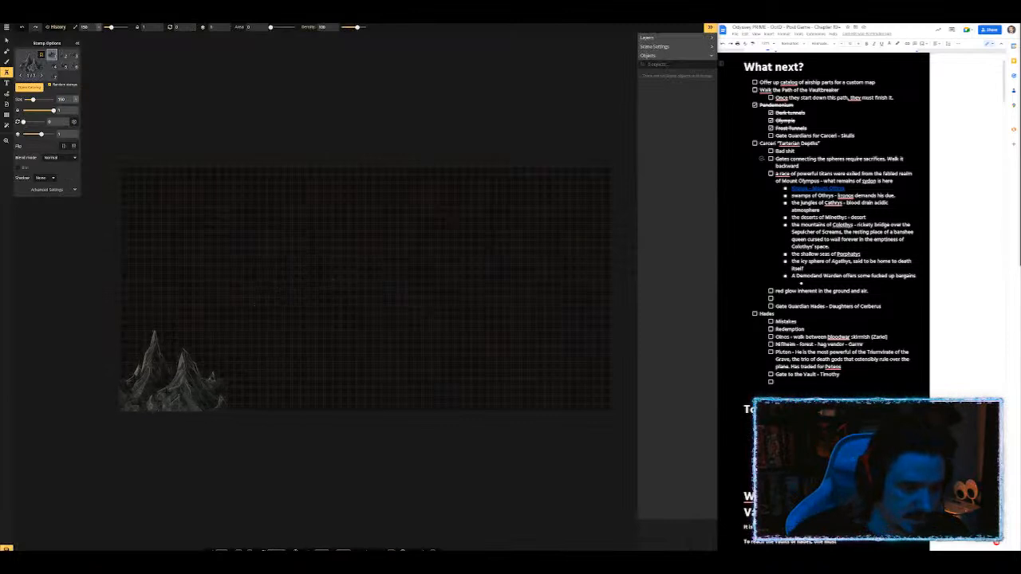
left_click_drag(163, 383, 590, 379)
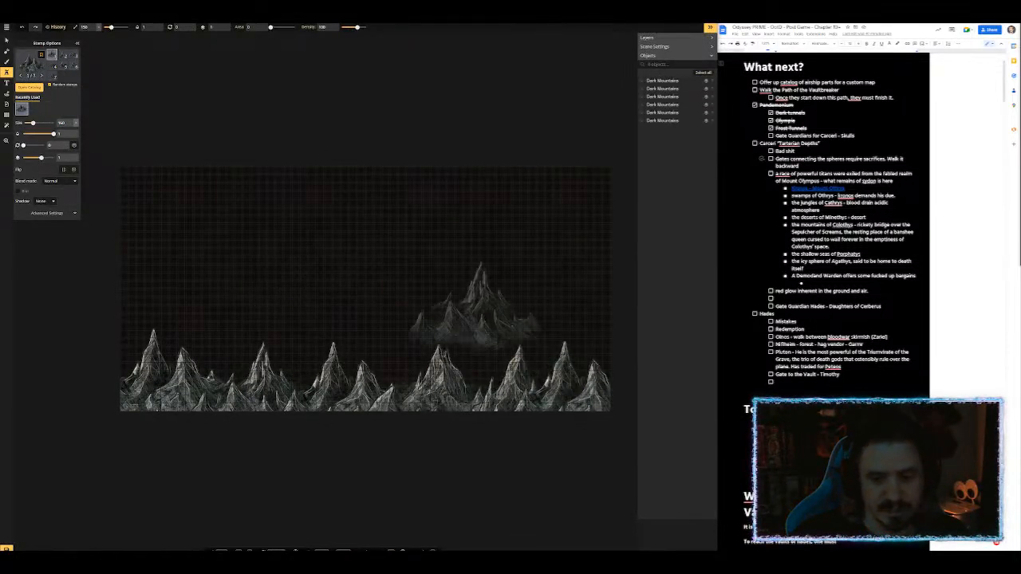
Step: Line the map's upper edge with dark mountains rotated 180° and fill a gap in the lower row with another upright mountain
scroll(215, 171, "up", 12)
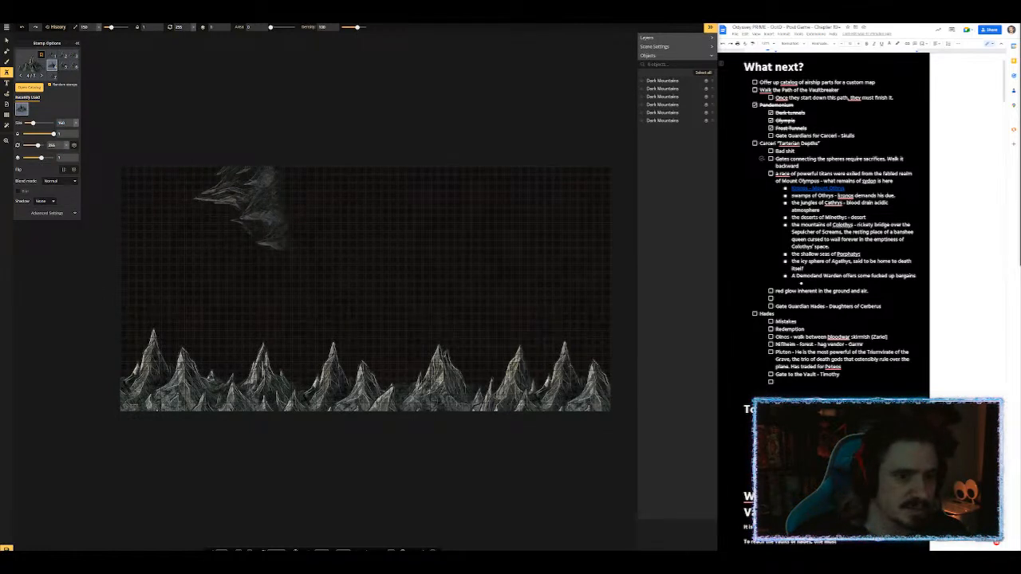
mouse_move(155, 184)
left_mouse_down()
mouse_move(566, 168)
mouse_move(598, 184)
left_mouse_up()
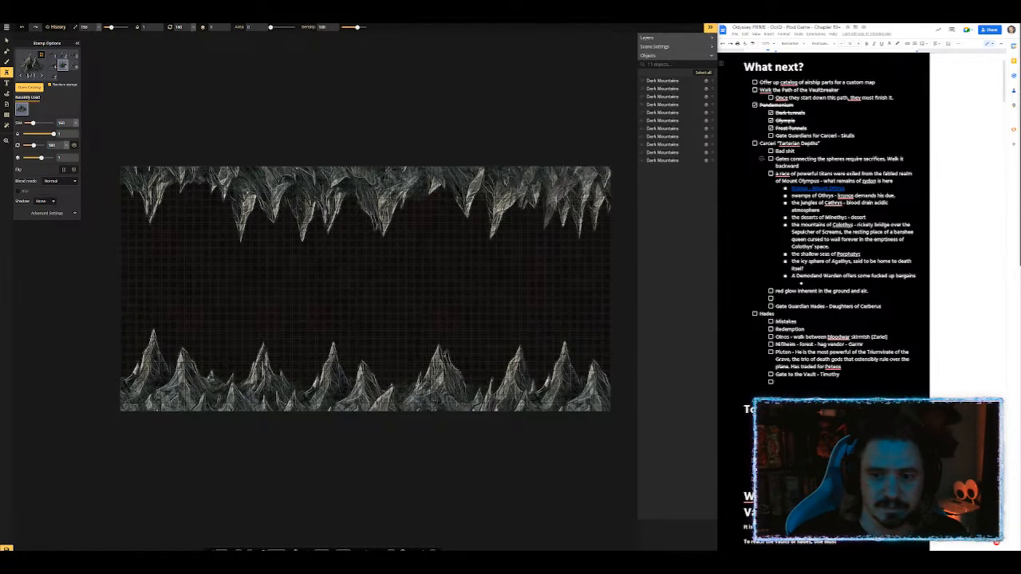
left_click(172, 185)
left_click(129, 184)
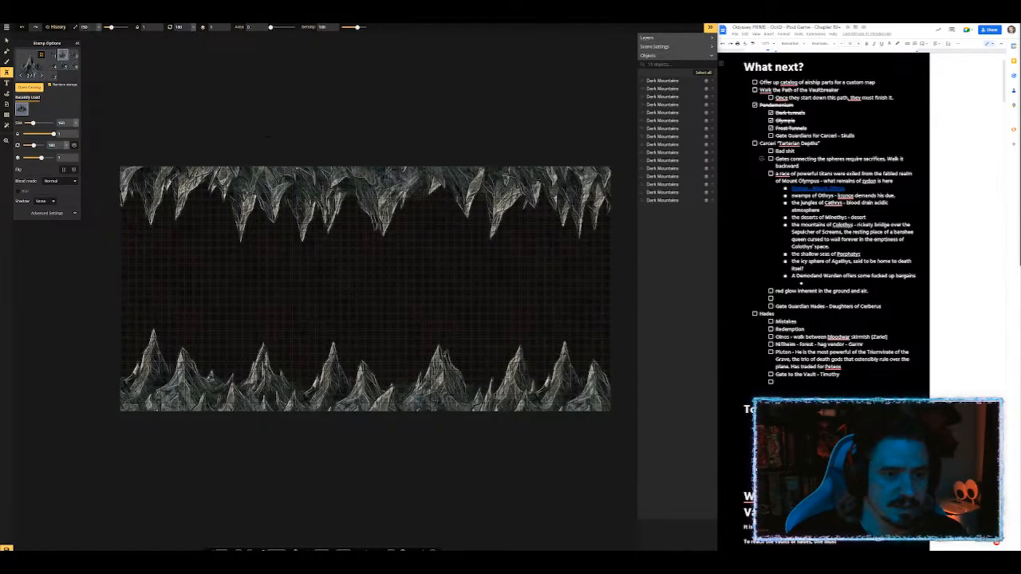
left_click(550, 184)
left_click(581, 183)
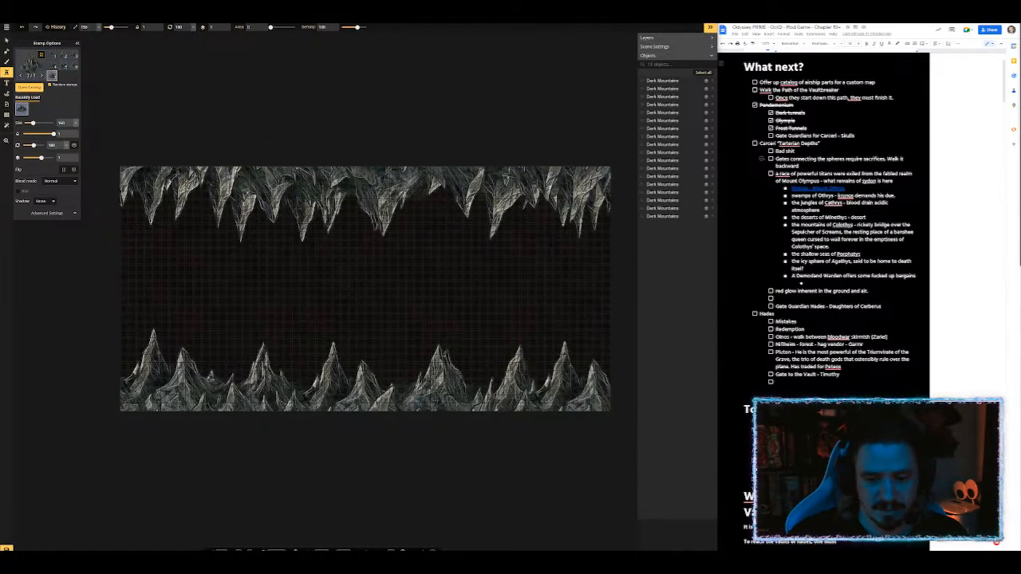
scroll(402, 377, "down", 13)
left_click(405, 418)
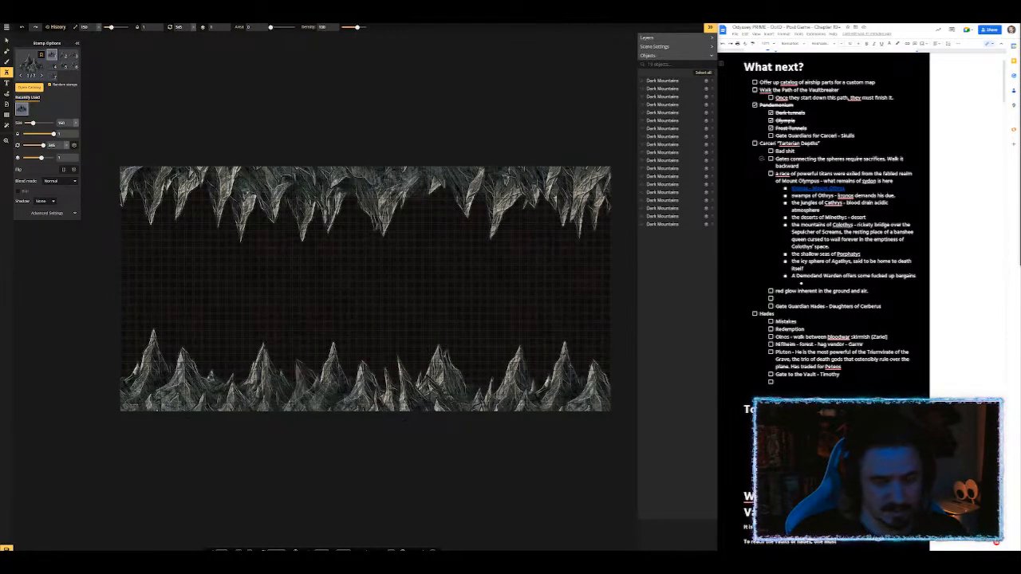
Step: Place a second row of upright dark mountains at size 130 on layer -1 behind the lower row
scroll(306, 369, "down", 2)
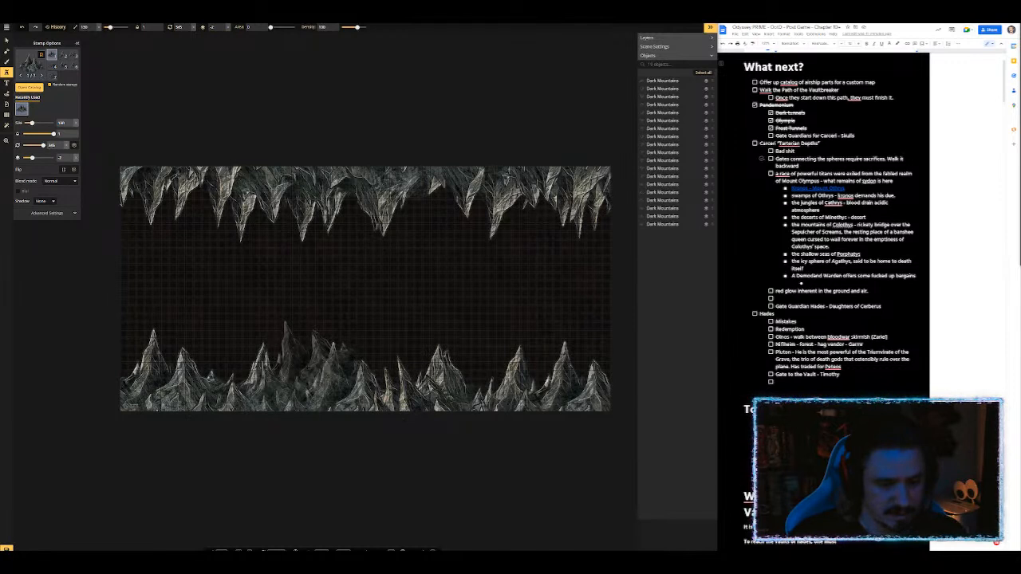
scroll(306, 365, "down", 2)
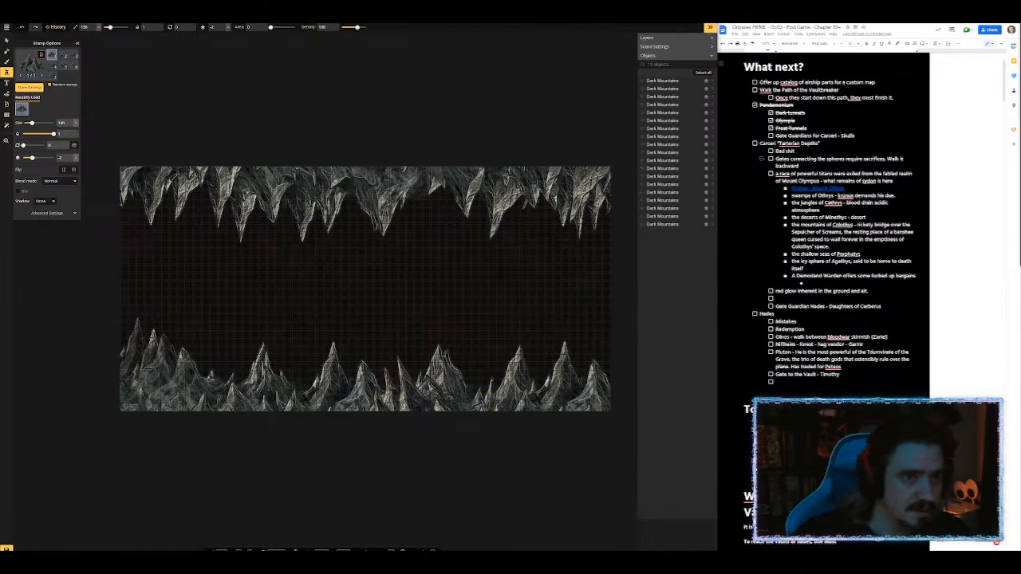
key("Up")
left_click(175, 365)
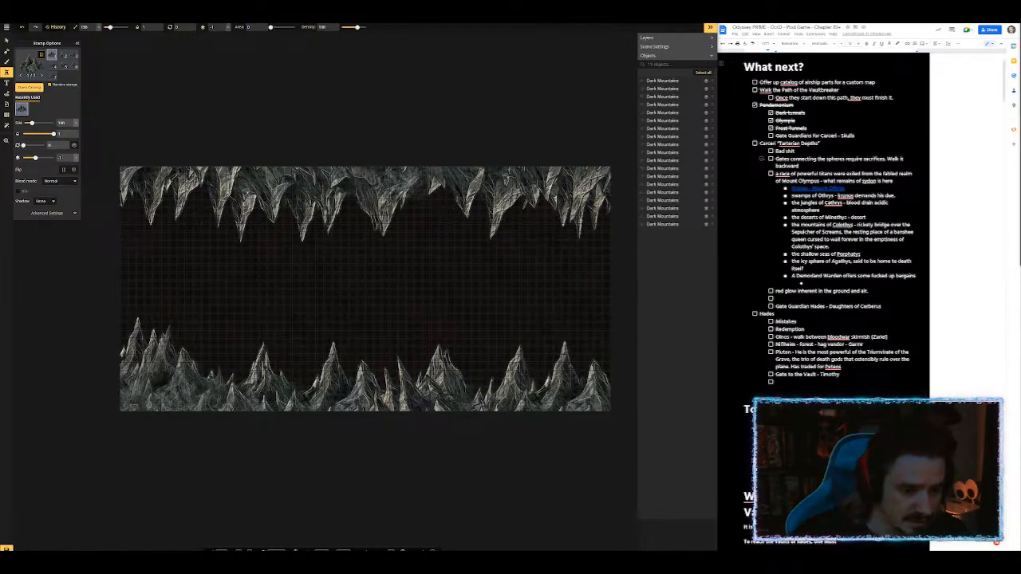
left_click(279, 366)
left_click(382, 369)
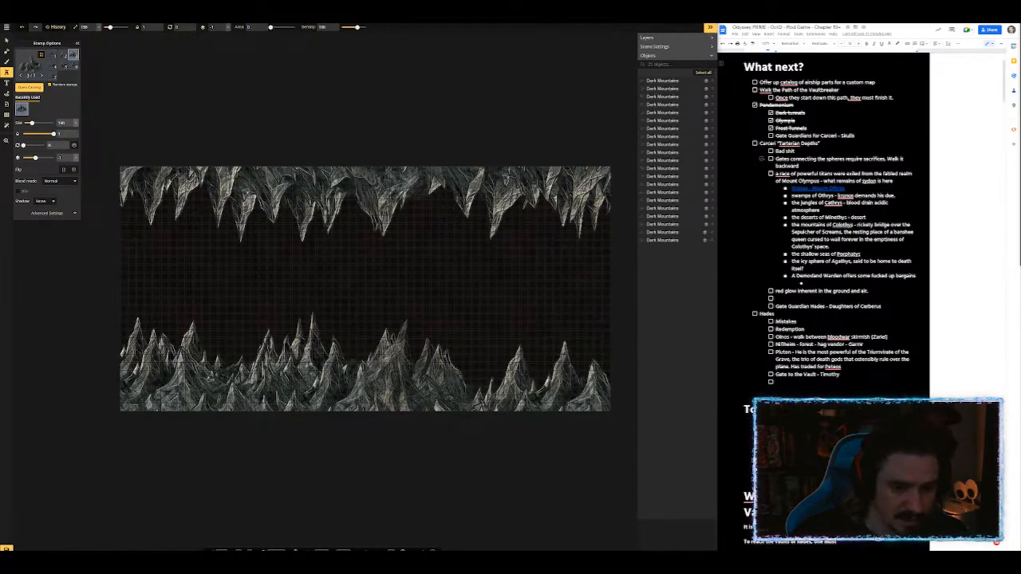
left_click(483, 370)
left_click(552, 372)
left_click(551, 365)
Step: Rotate the stamp to 180° and place a second row of dark mountains behind the upper row
key("Left")
key("Left")
key("Left")
key("Left")
key("Left")
key("Left")
key("Left")
key("Left")
key("Left")
key("Left")
key("Left")
key("Left")
left_click(150, 195)
left_click(268, 191)
left_click(327, 191)
left_click(386, 191)
left_click(447, 193)
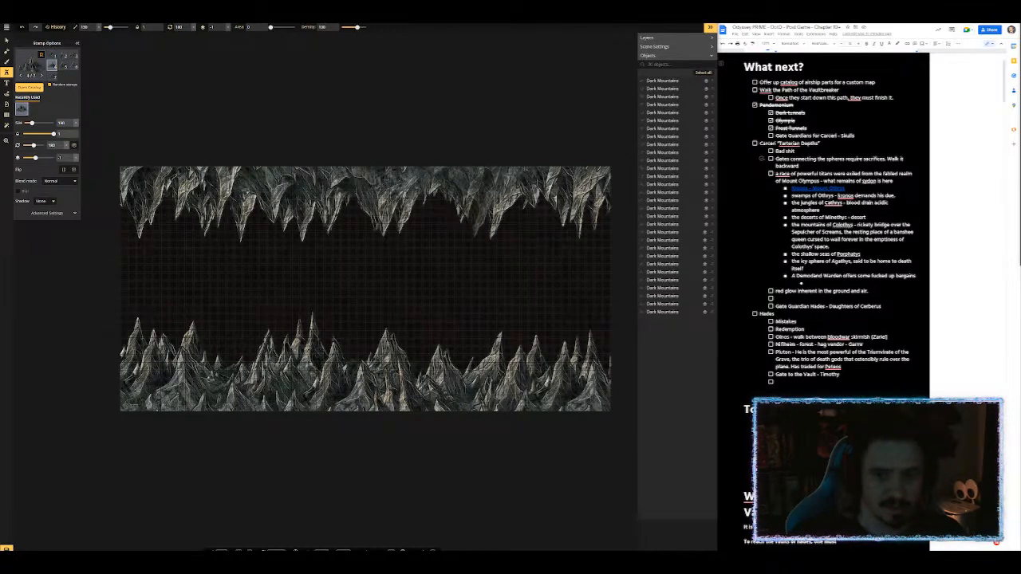
left_click(512, 196)
left_click(563, 196)
left_click(596, 196)
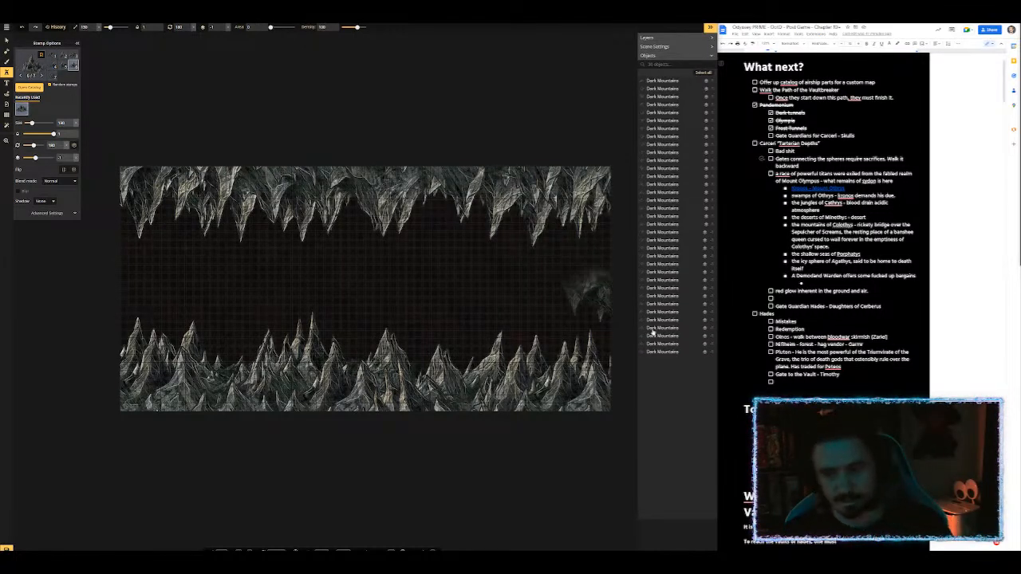
Step: Select all the size 130 mountains of both back rows and group them
left_click(678, 352)
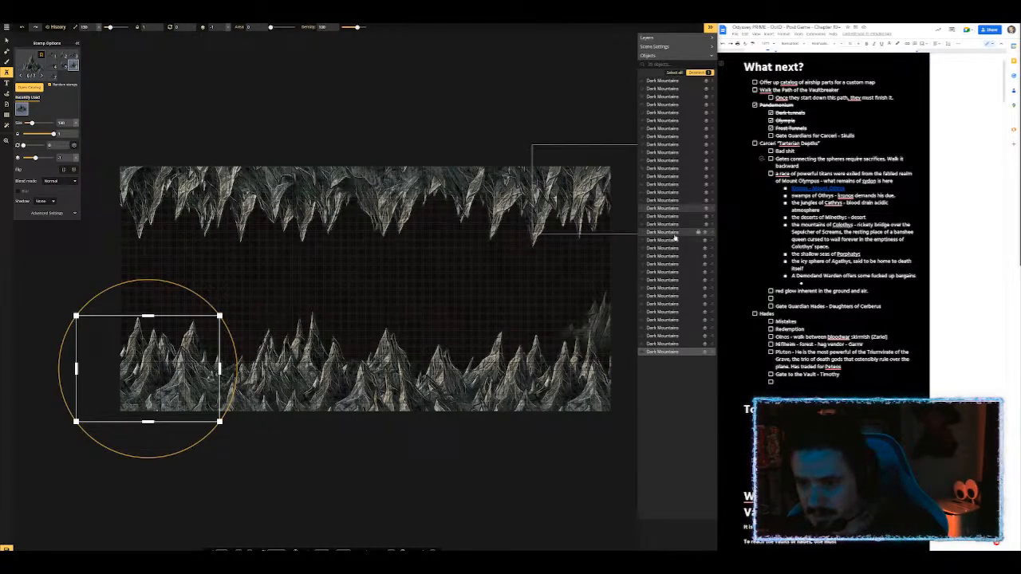
left_click(674, 236, "shift")
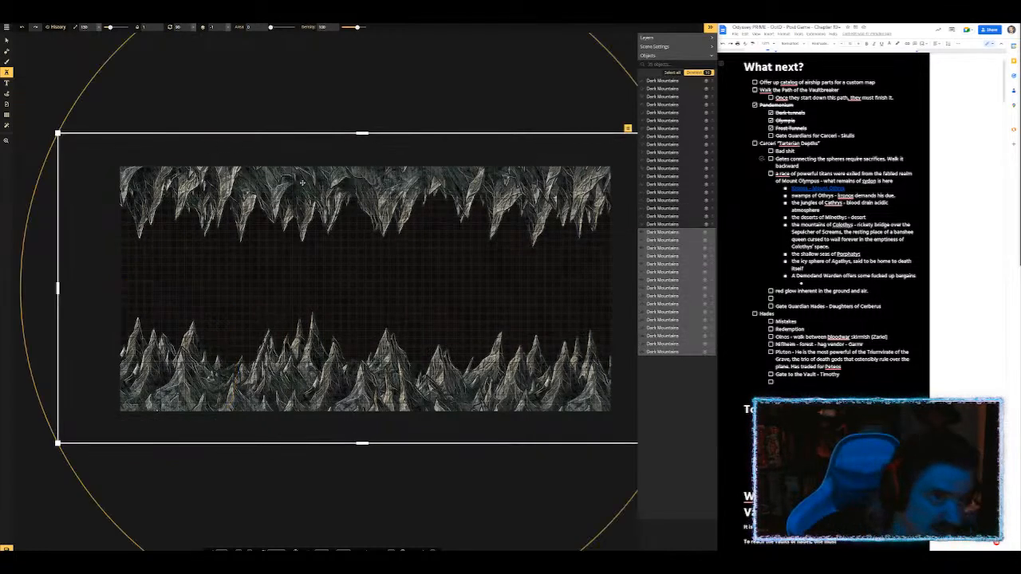
left_click(628, 129)
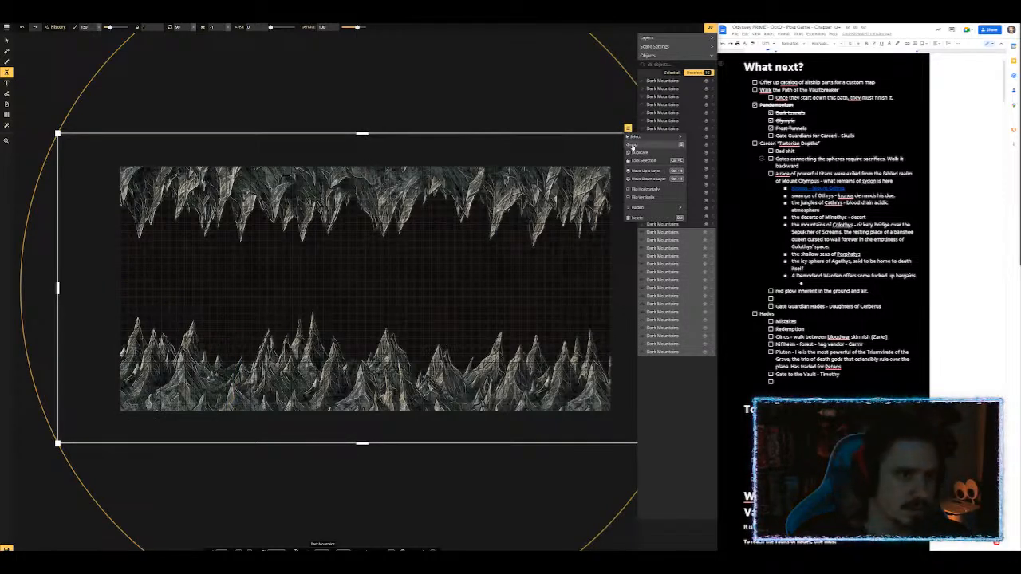
left_click(633, 145)
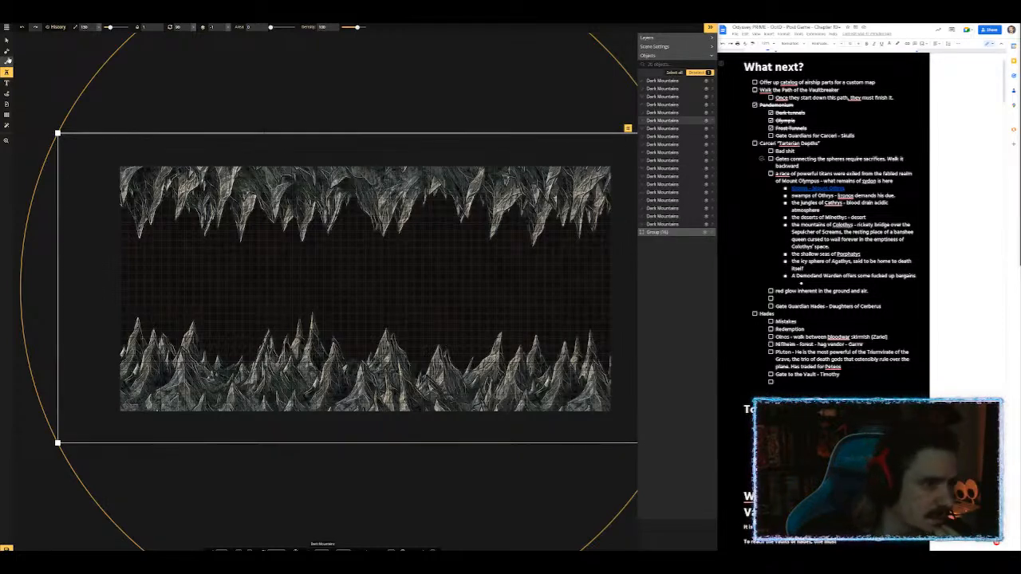
Step: Delete the group holding the back-row mountains
left_click(6, 61)
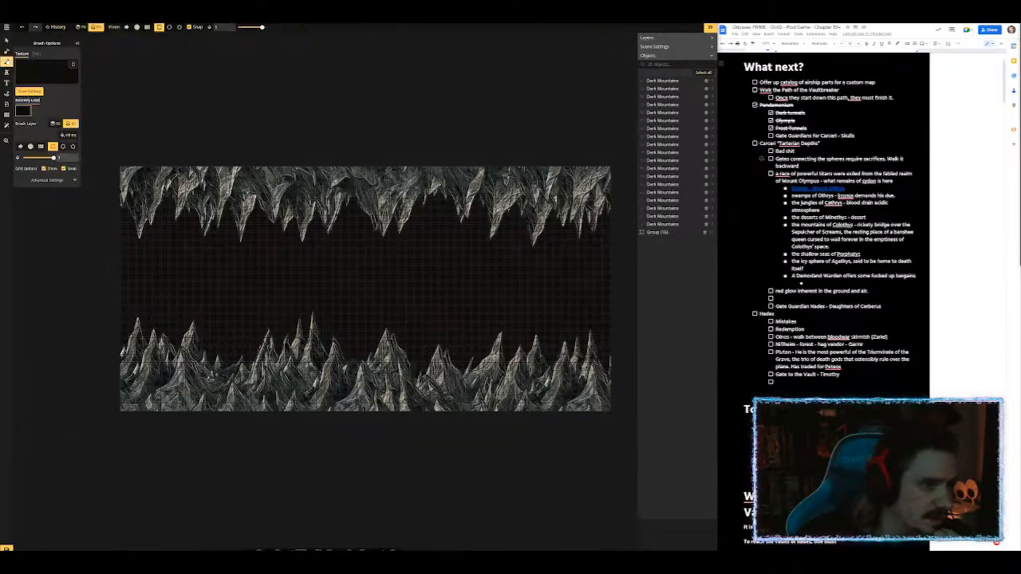
left_click(6, 51)
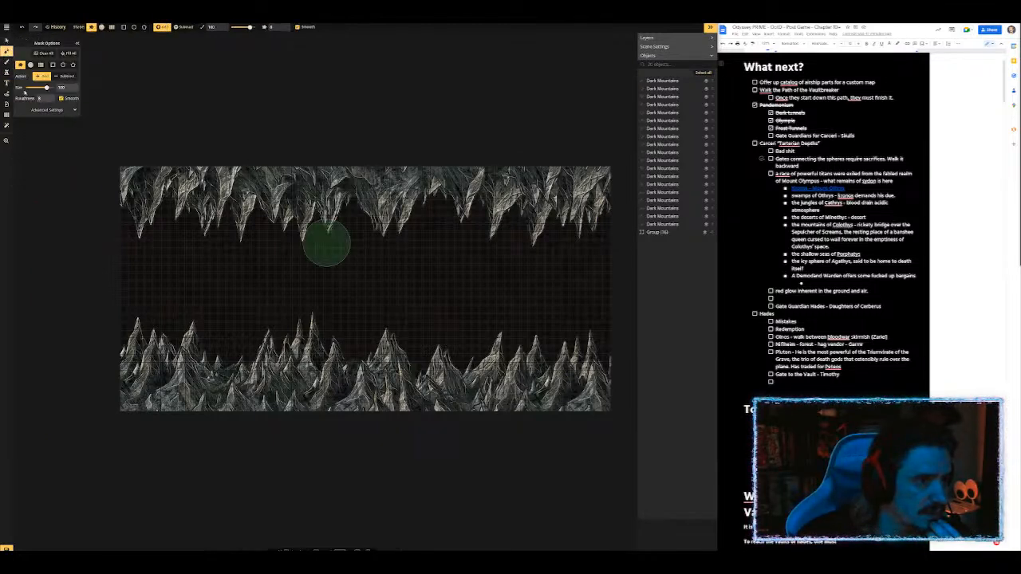
left_click(6, 72)
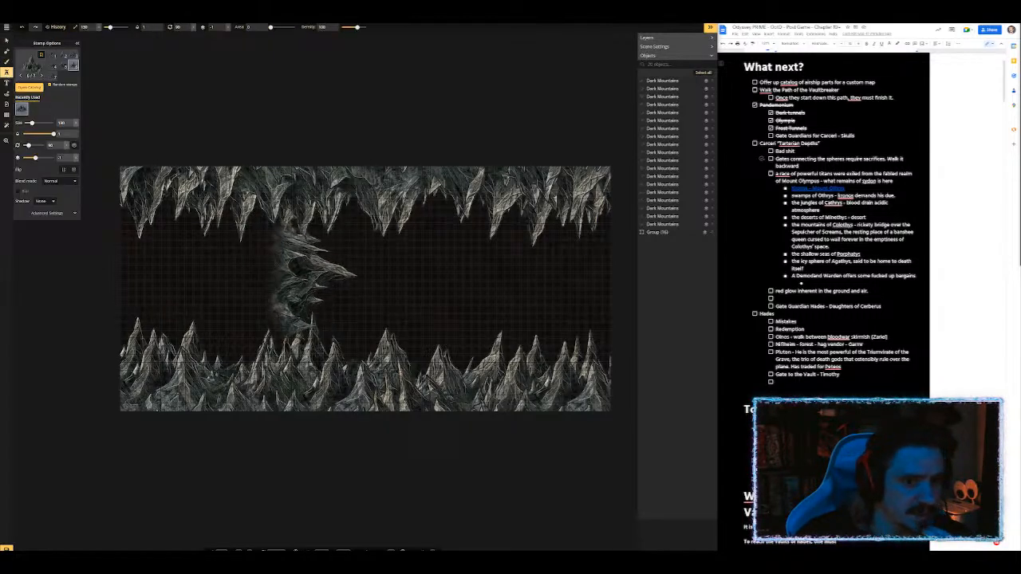
left_click(7, 40)
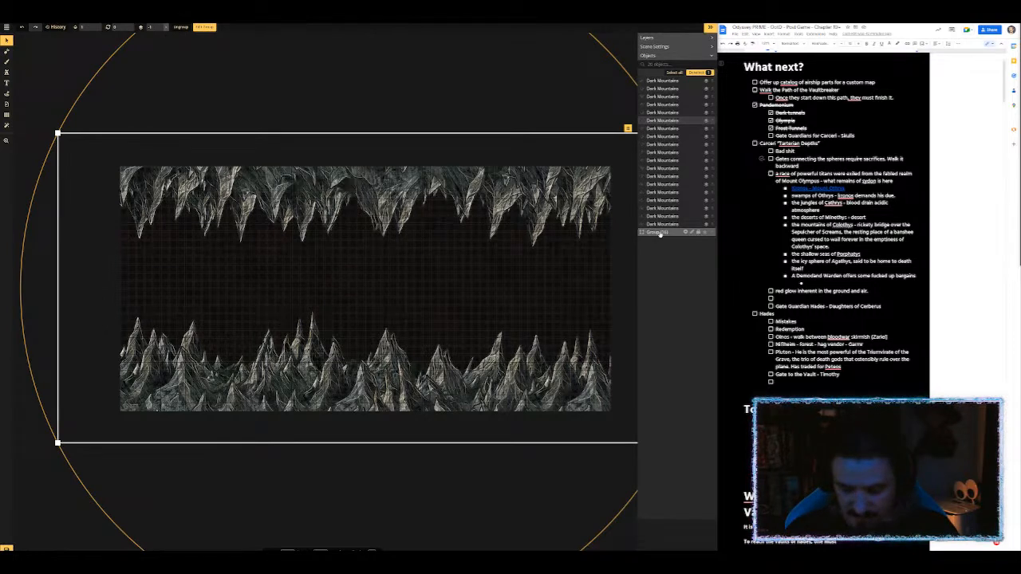
key("Delete")
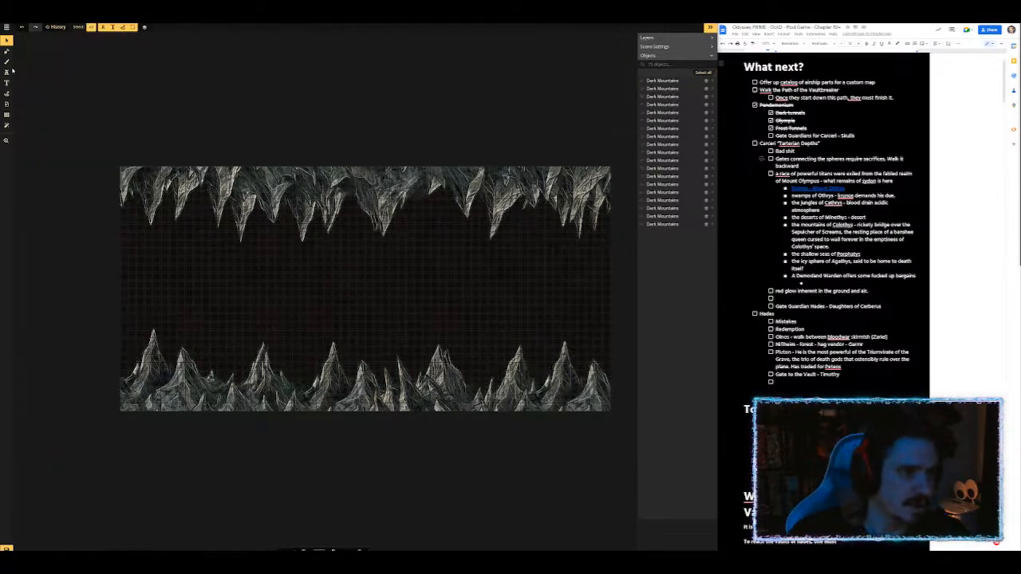
Step: Enable blur at radius 10 on the Dark Mountains stamp and place an upright blurred row behind the lower mountains on layer -1
left_click(7, 72)
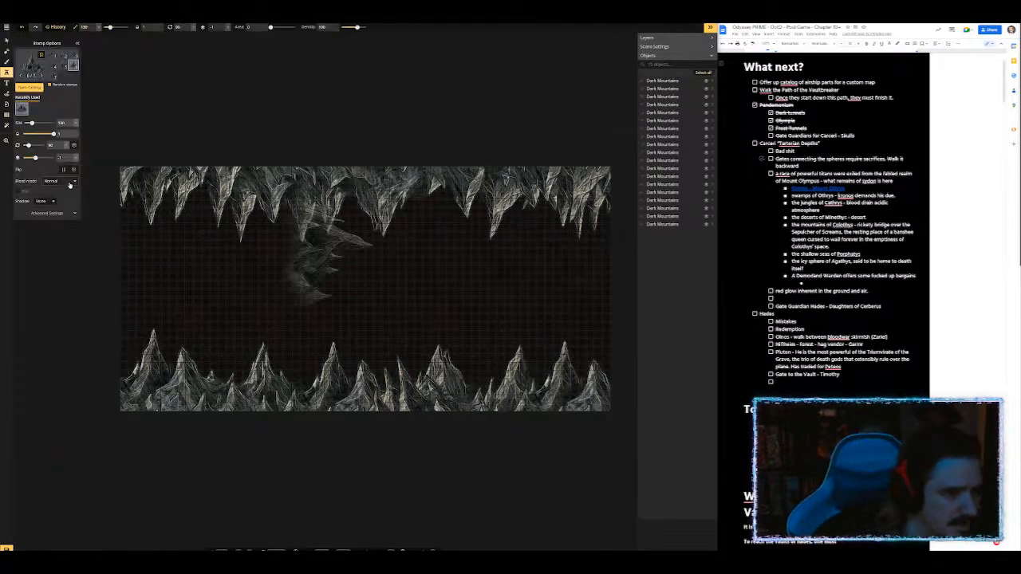
left_click(67, 214)
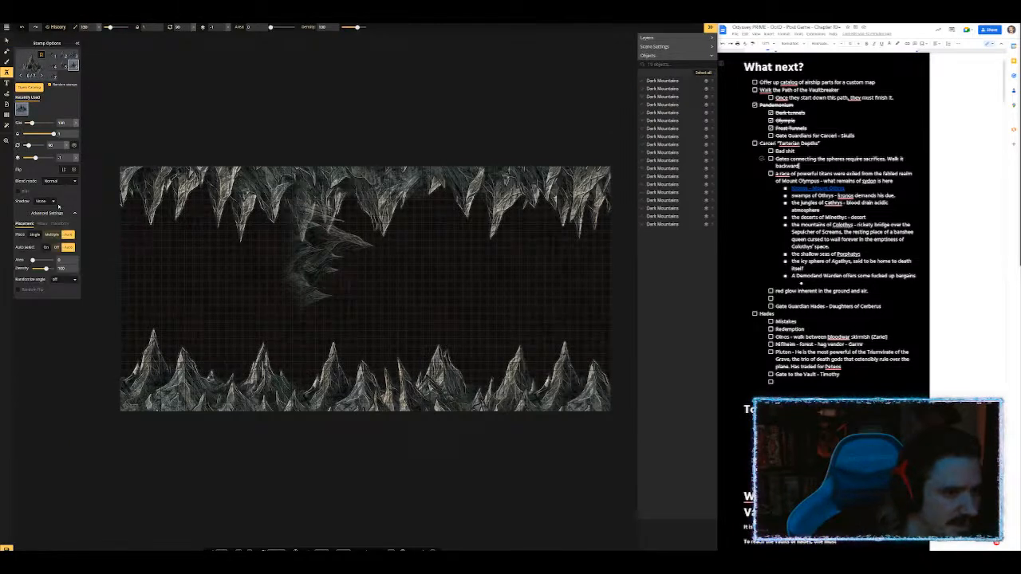
left_click(19, 192)
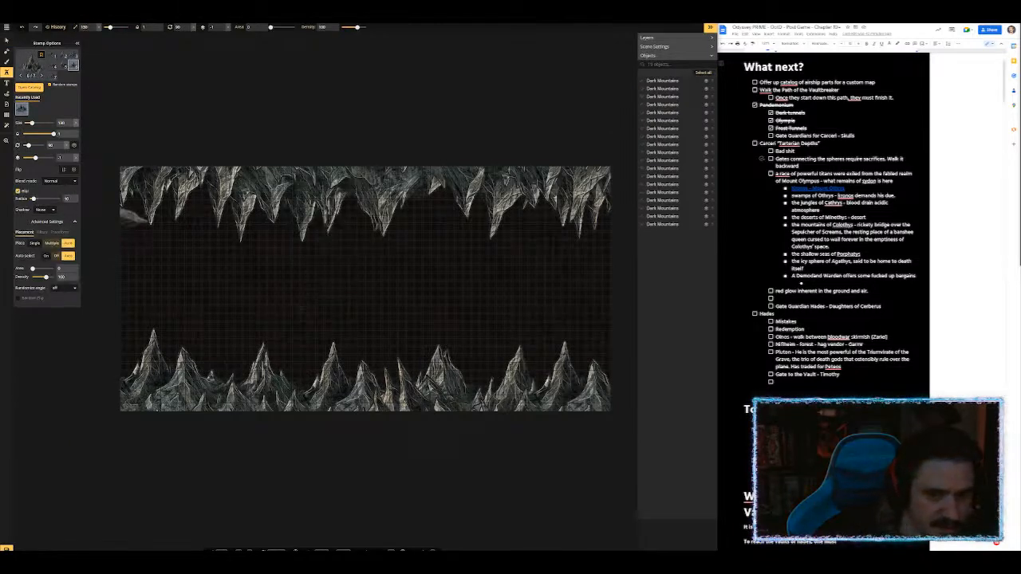
scroll(243, 319, "down", 7)
scroll(193, 370, "up", 1)
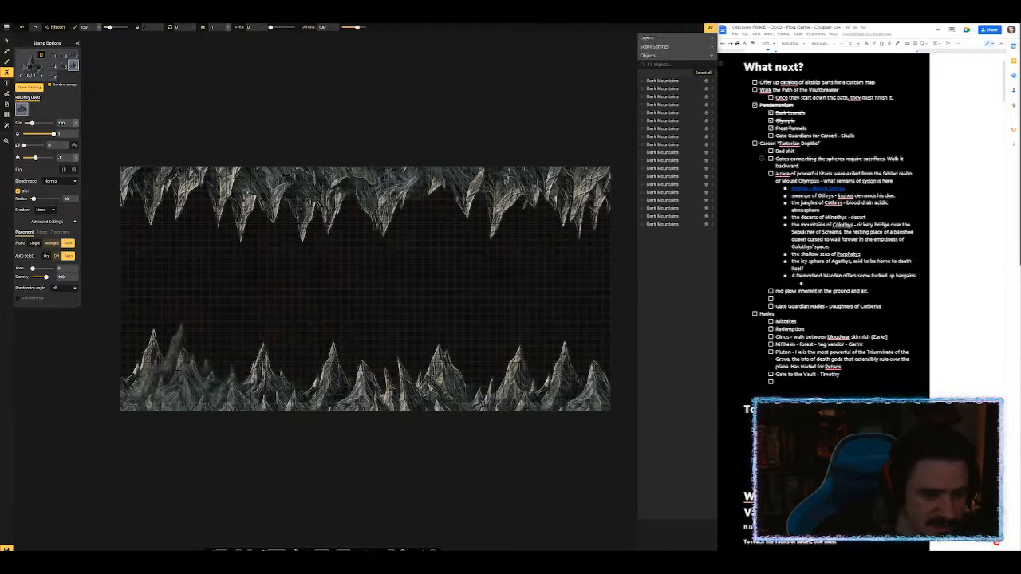
left_click(176, 367)
left_click(243, 380)
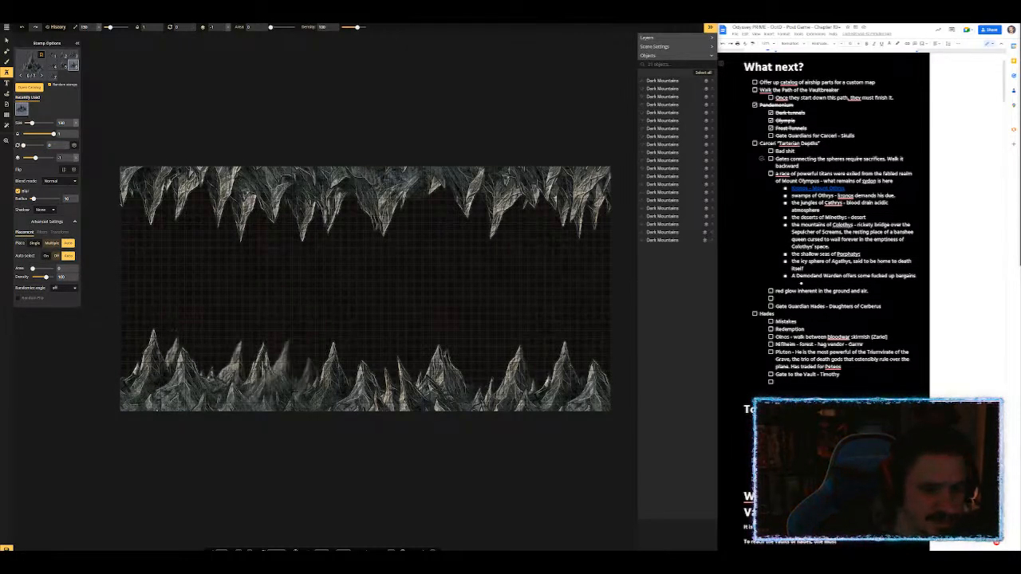
left_click(291, 378)
left_click(383, 382)
left_click_drag(483, 399, 608, 403)
Step: Rotate the blurred stamp to 180° and place a row of dark mountains behind the upper row
scroll(211, 215, "down", 10)
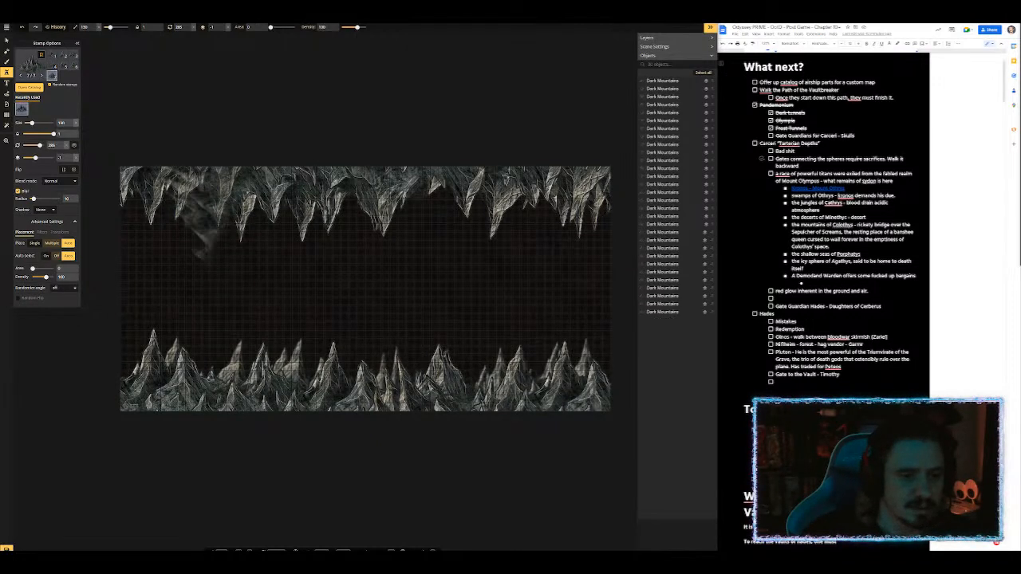
scroll(177, 192, "up", 2)
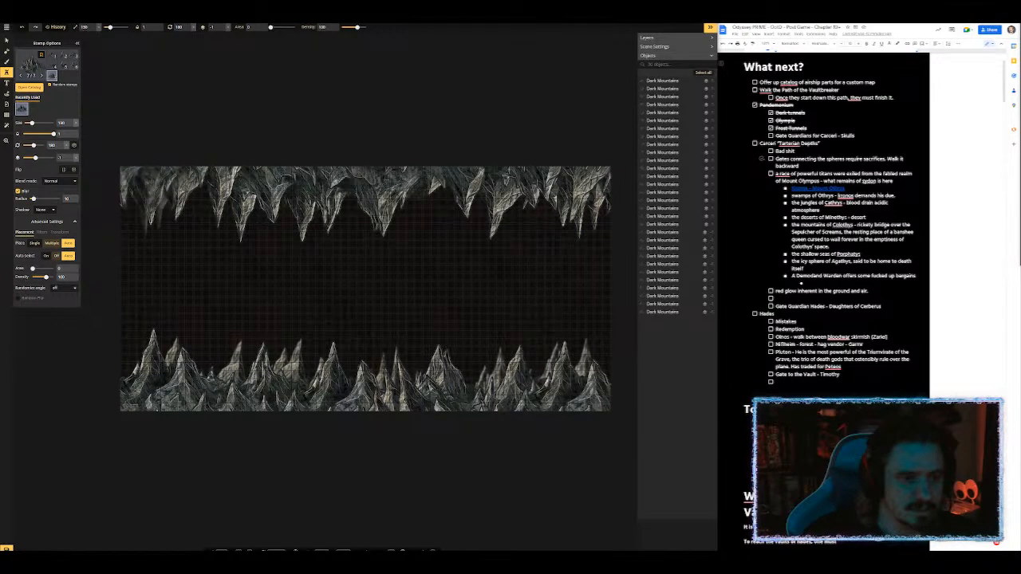
left_click(156, 185)
left_click_drag(386, 187, 604, 188)
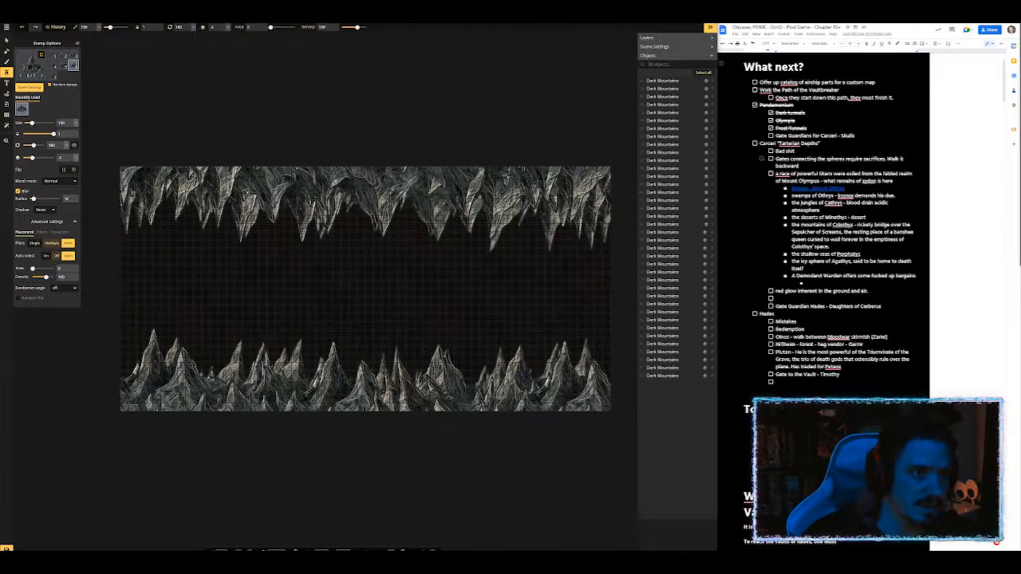
Step: Raise the blur radius to about 20 and place another inverted mountain row along the upper edge on layer -2
left_click_drag(34, 198, 35, 198)
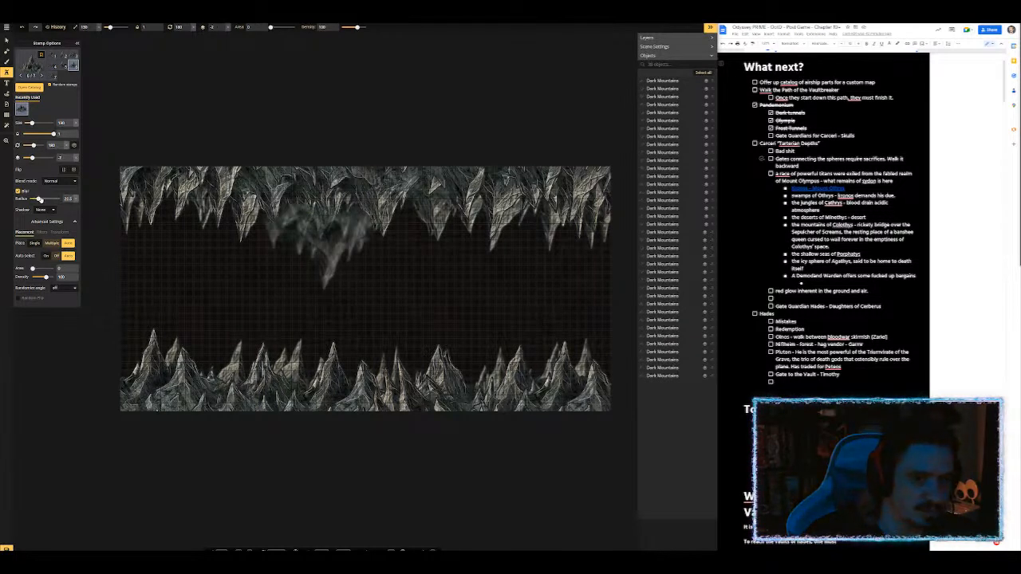
left_click(164, 193)
left_click(232, 201)
left_click(298, 207)
left_click(371, 201)
left_click(430, 209)
left_click(514, 205)
left_click(580, 199)
Step: Rotate the stamp back to 0° and place a more blurred mountain row behind the lower mountains on layer -2
scroll(275, 380, "down", 11)
left_click(276, 380)
left_click(165, 381)
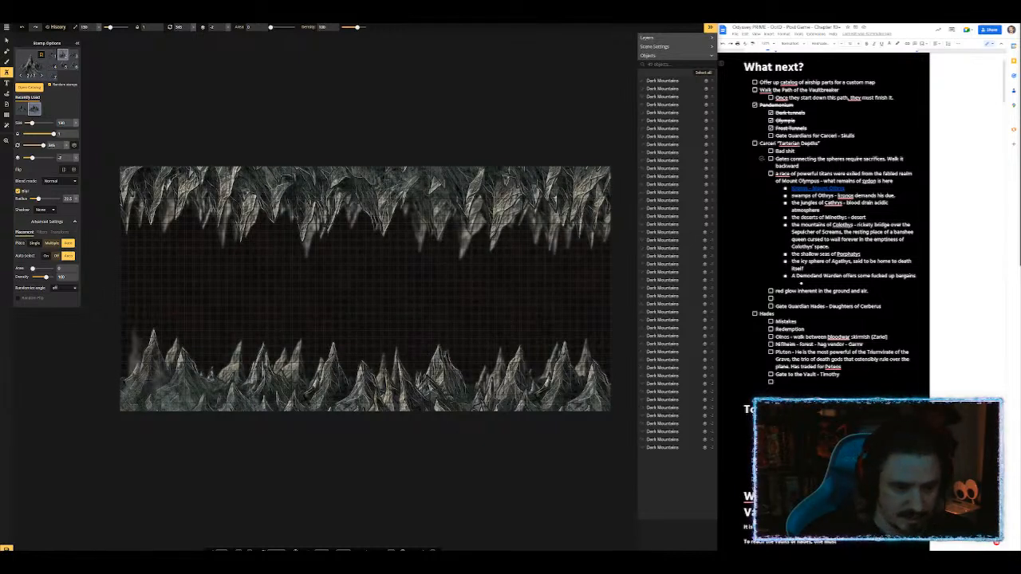
scroll(152, 385, "down", 1)
left_click(142, 387)
left_click(163, 397)
left_click(220, 393)
left_click(284, 383)
left_click(303, 385)
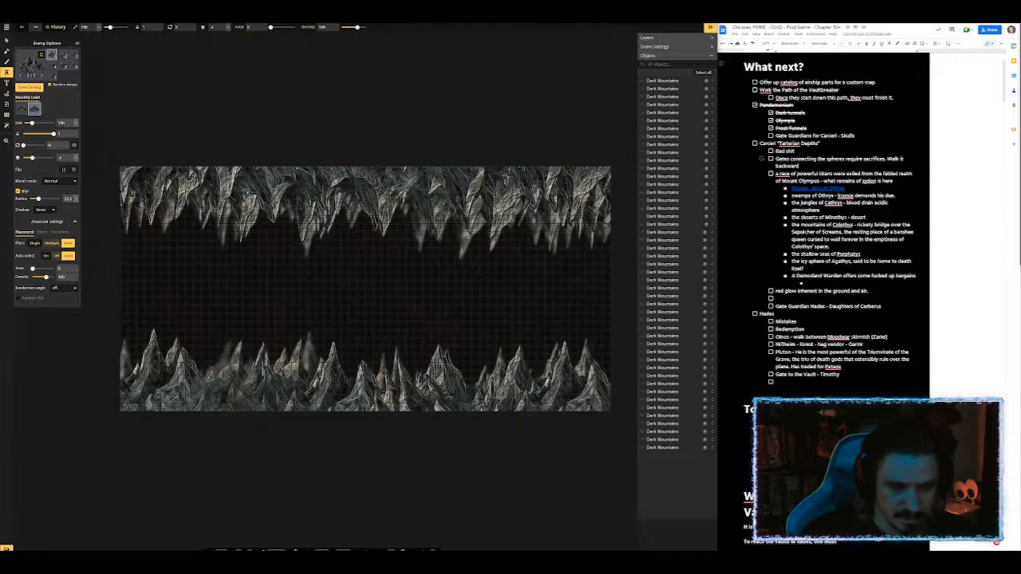
left_click(239, 386)
left_click(321, 385)
left_click(399, 384)
left_click(456, 384)
left_click(518, 385)
left_click(570, 383)
left_click(533, 386)
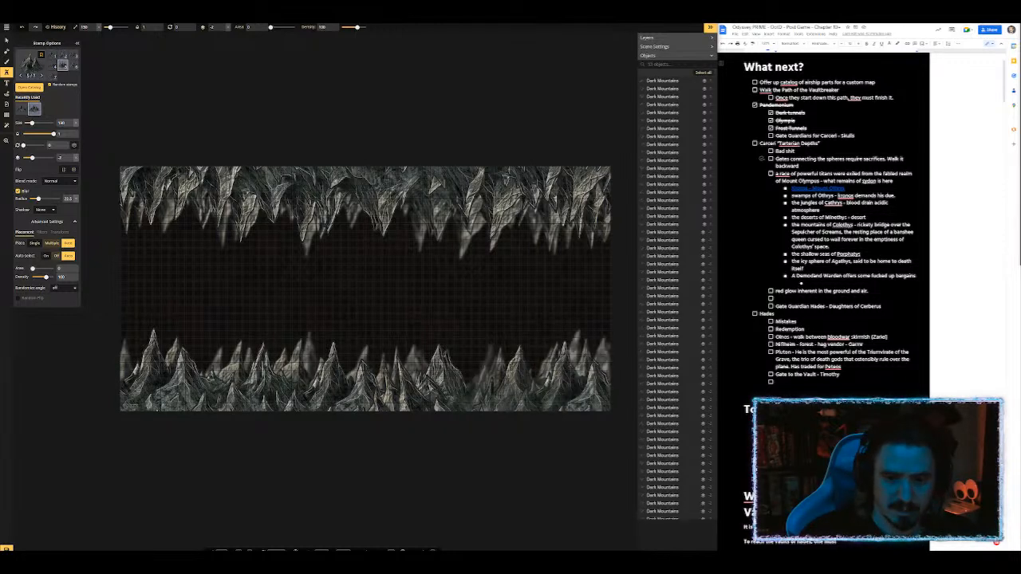
left_click(471, 386)
Step: Set the mountain stamp to layer -3 with a stronger blur, saturation 0 and brightness 25
left_click(51, 76)
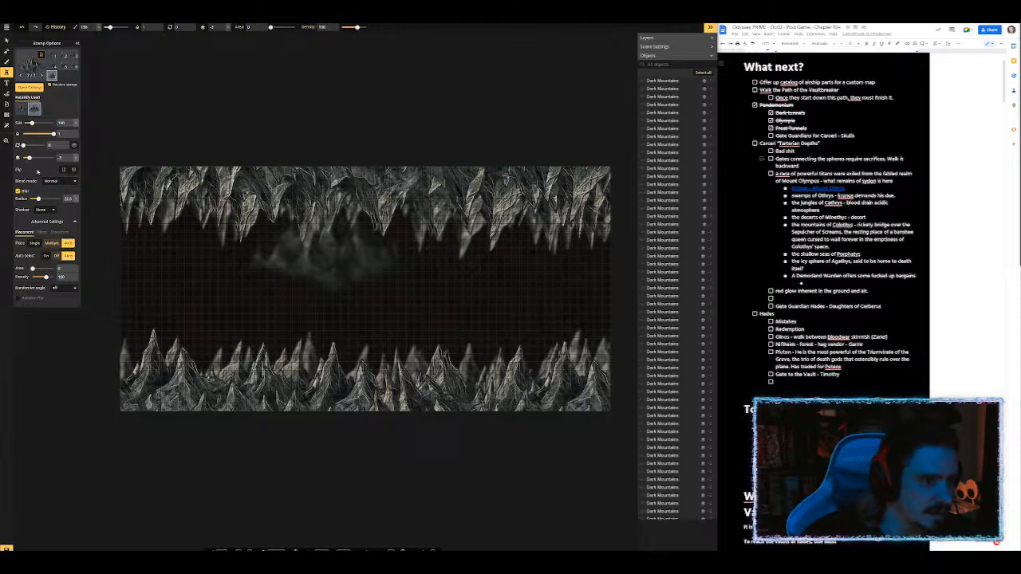
left_click(322, 247)
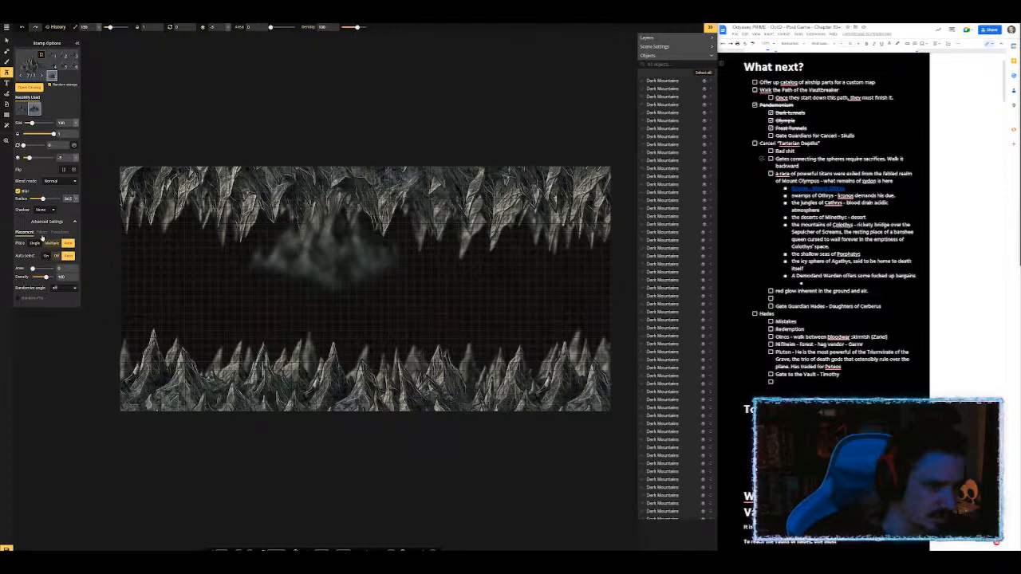
left_click(43, 232)
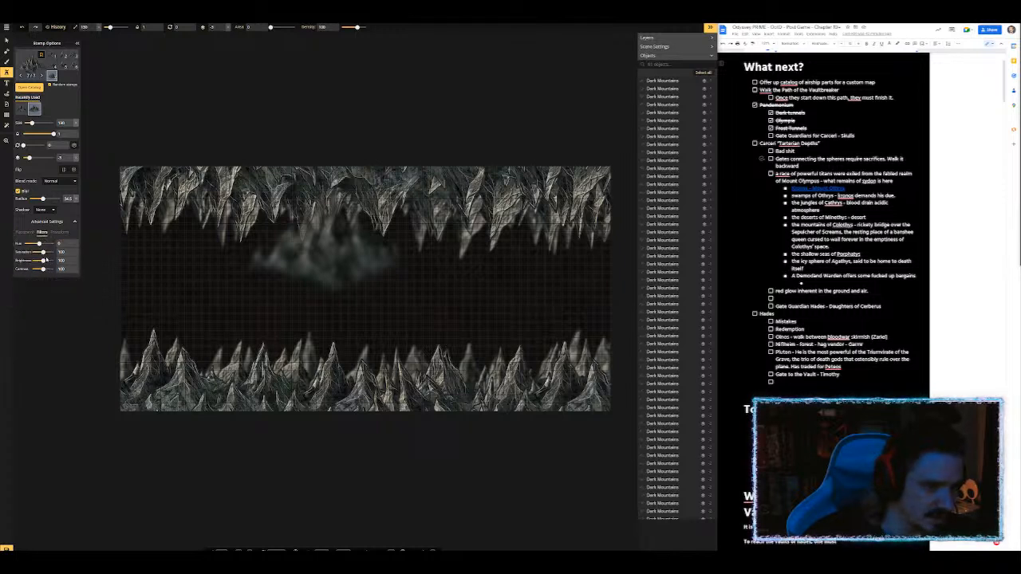
left_click_drag(43, 252, 45, 252)
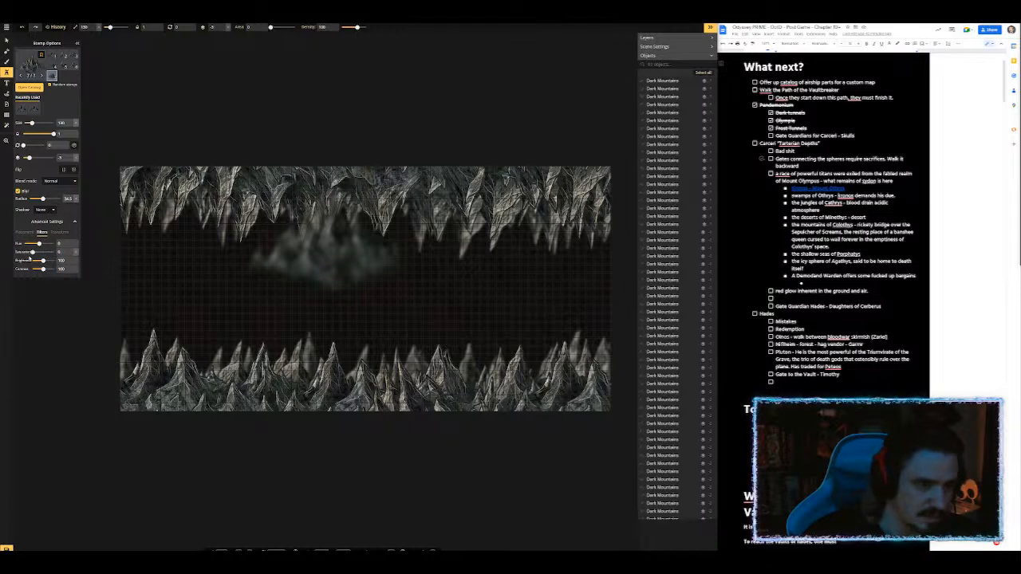
left_click_drag(43, 261, 35, 261)
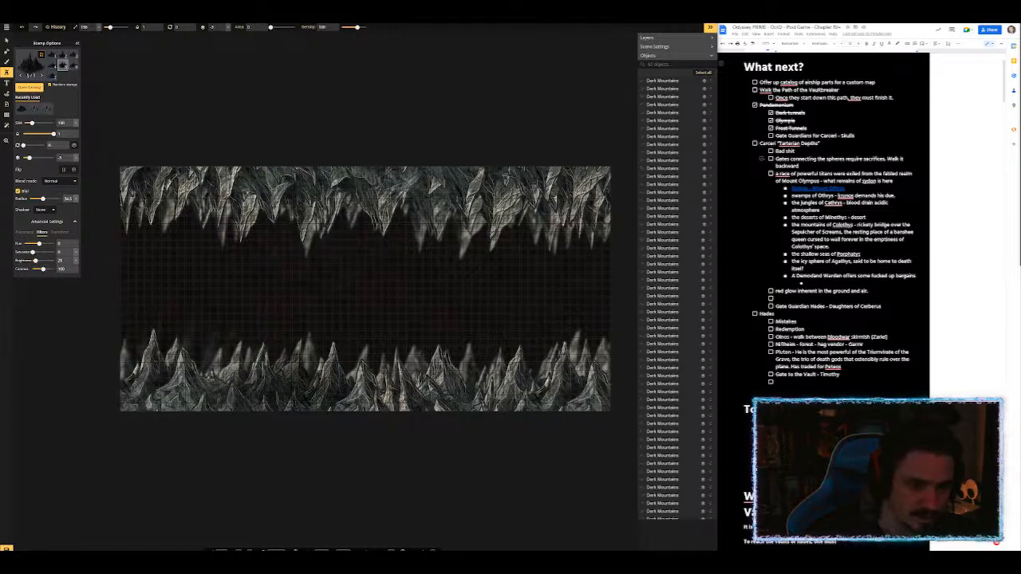
Step: Place a row of darkened, blurred upright mountains behind the lower rows on layer -3
left_click(72, 54)
left_click(502, 383)
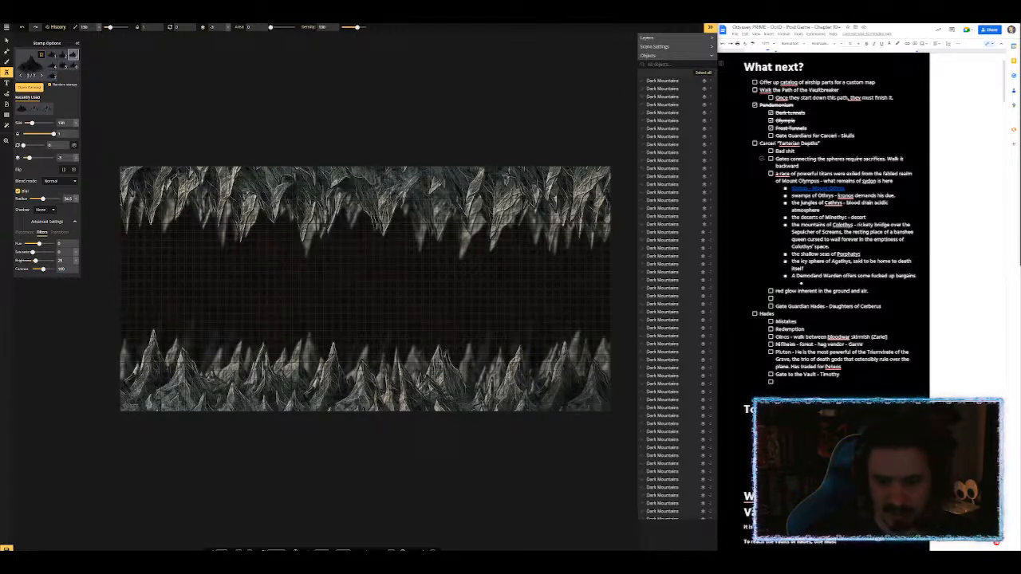
left_click(536, 374)
left_click(573, 374)
Step: Rotate the darkened stamp to 180° and place a row of mountains behind the upper rows
scroll(231, 196, "down", 10)
scroll(232, 197, "down", 10)
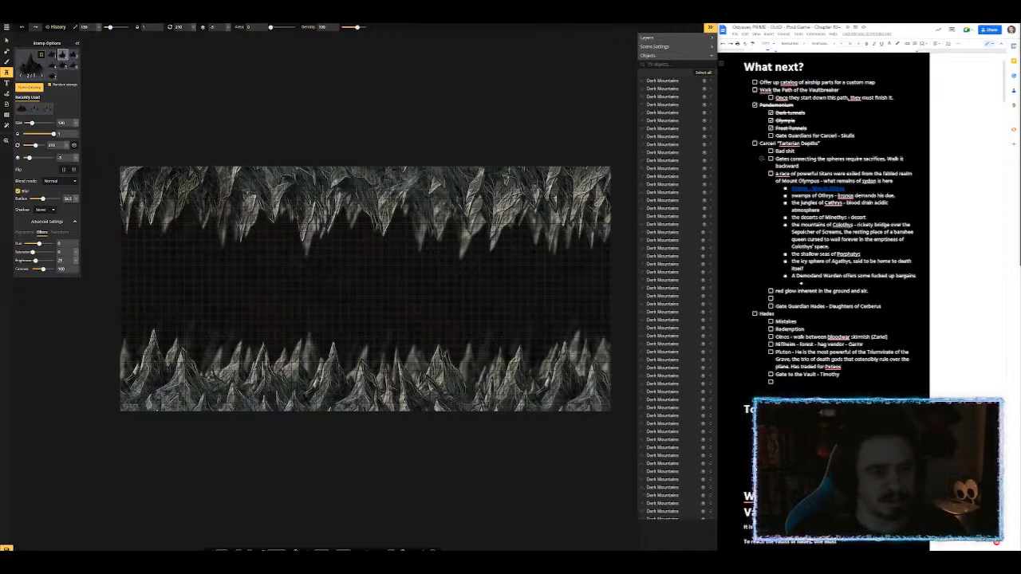
left_click(243, 195)
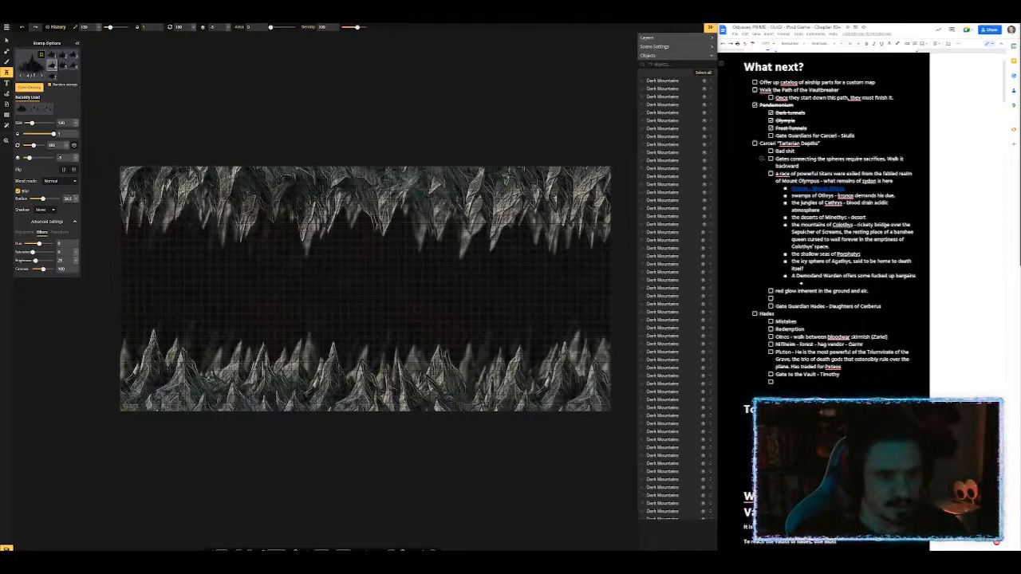
left_click(592, 193)
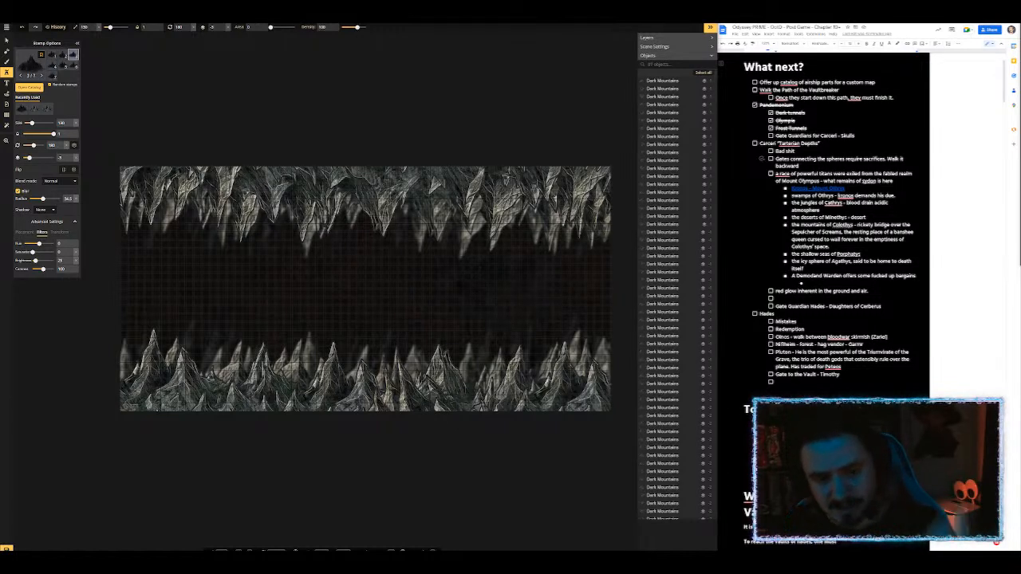
Step: Choose the dark Dungeon texture and paint it with a soft, semi-transparent circular brush along the inner edges of both mountain rows
left_click(7, 63)
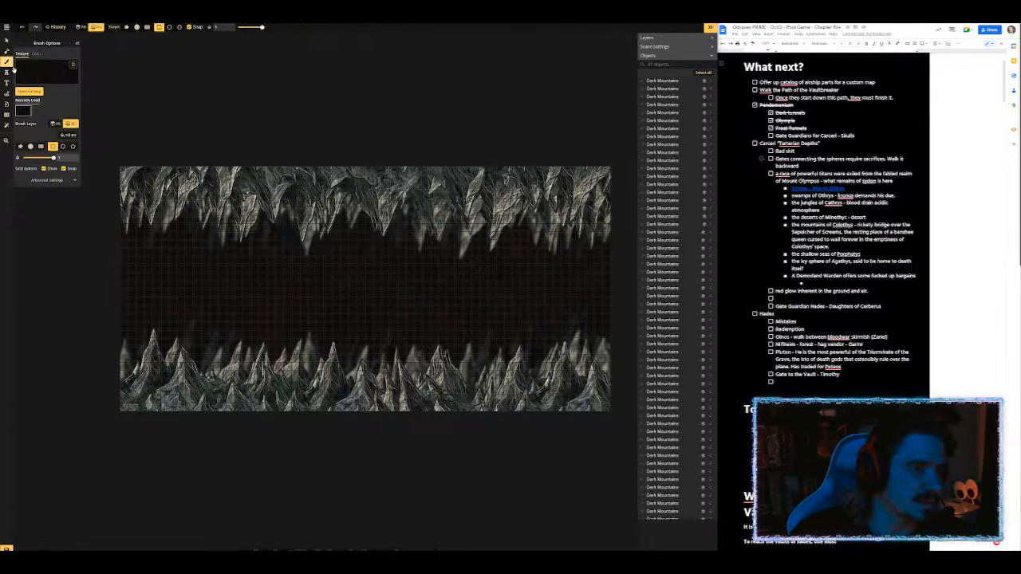
left_click(33, 75)
scroll(278, 286, "down", 5)
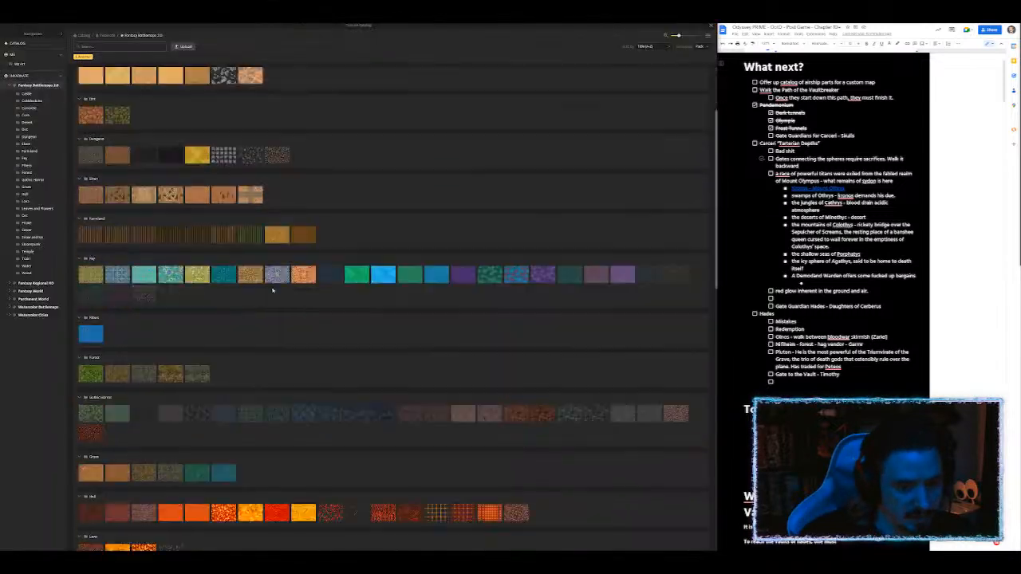
scroll(278, 287, "up", 8)
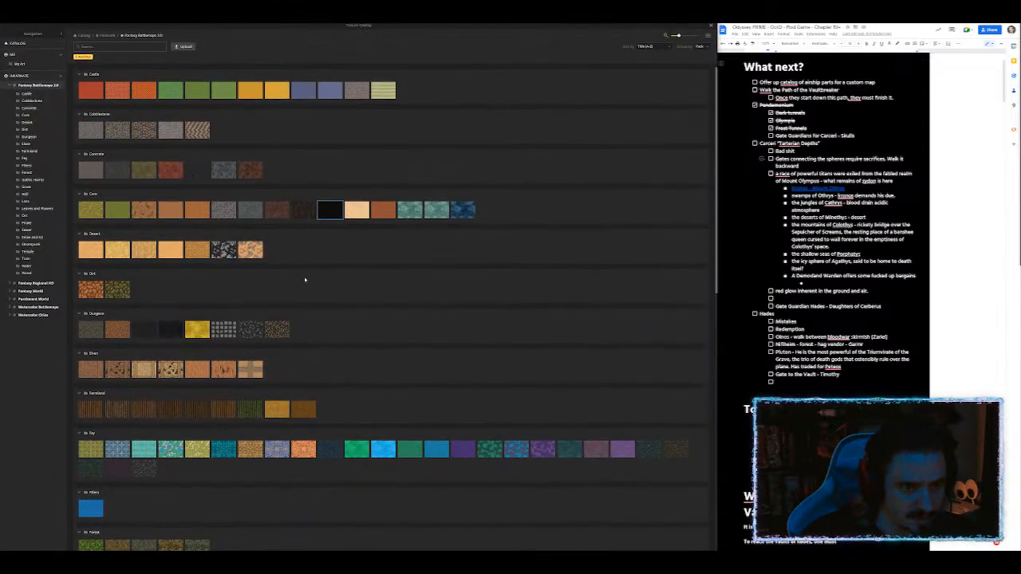
left_click(175, 333)
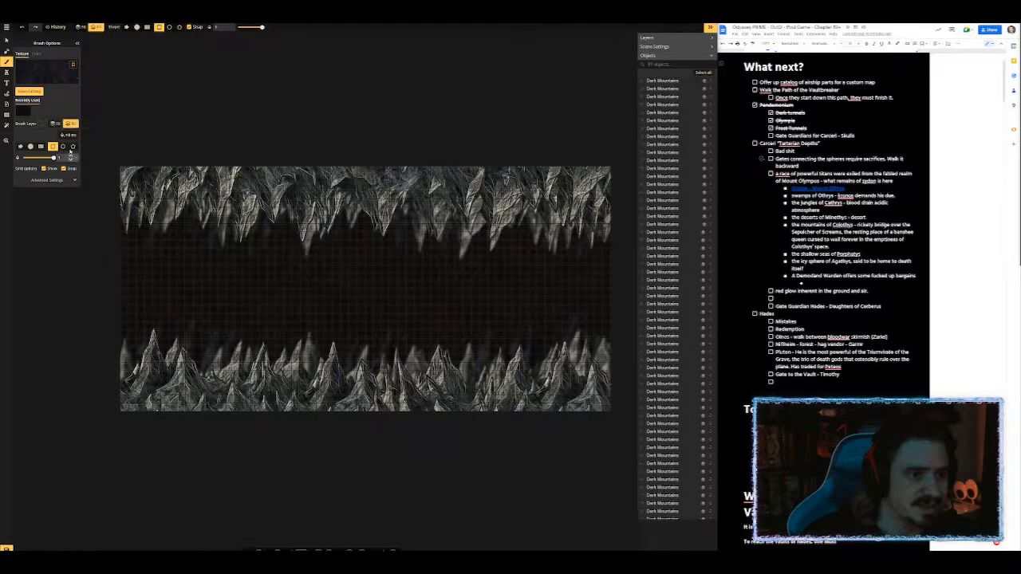
left_click(137, 28)
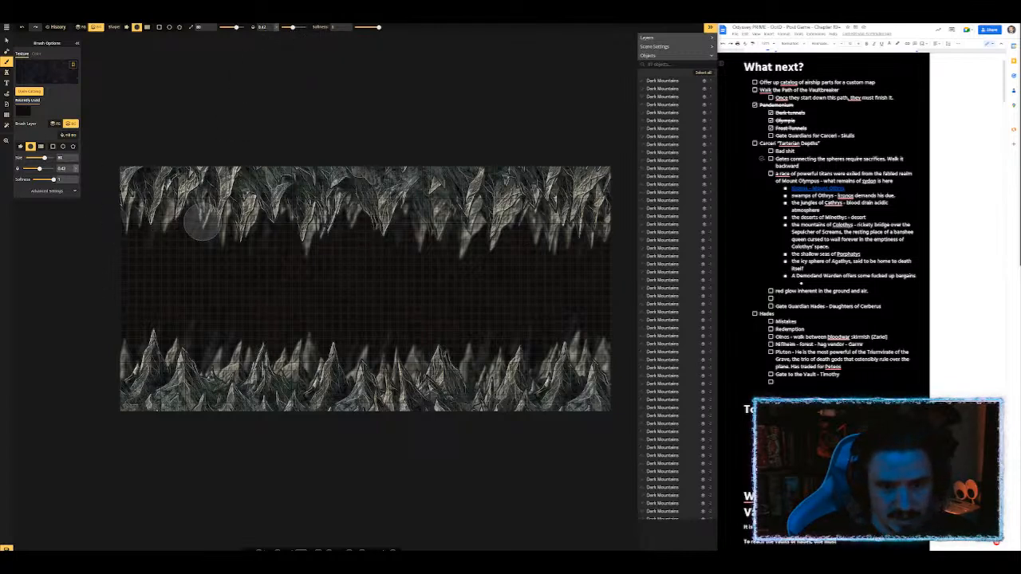
mouse_move(490, 204)
left_mouse_down()
mouse_move(378, 196)
mouse_move(523, 223)
left_mouse_up()
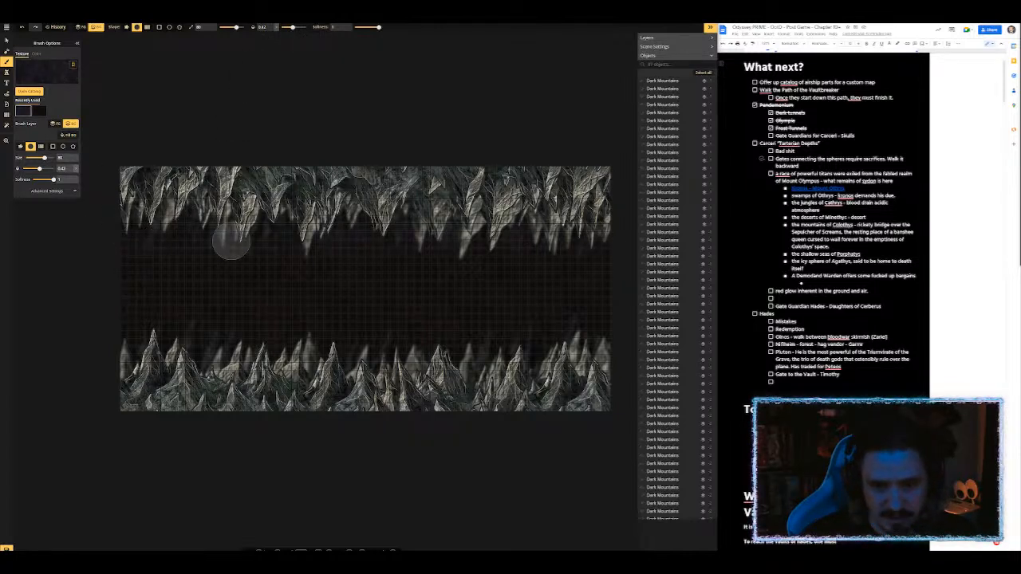
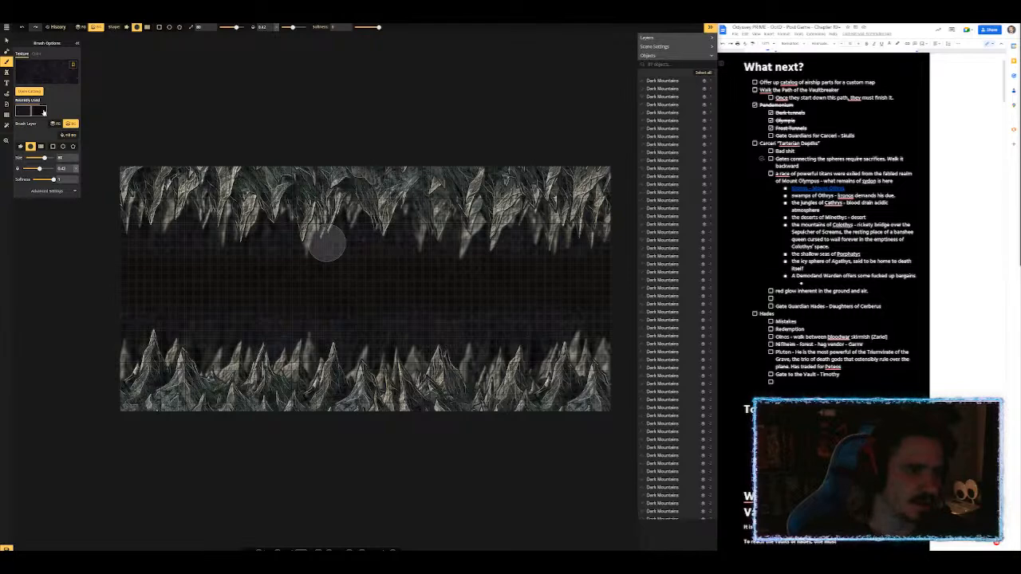
left_click(38, 75)
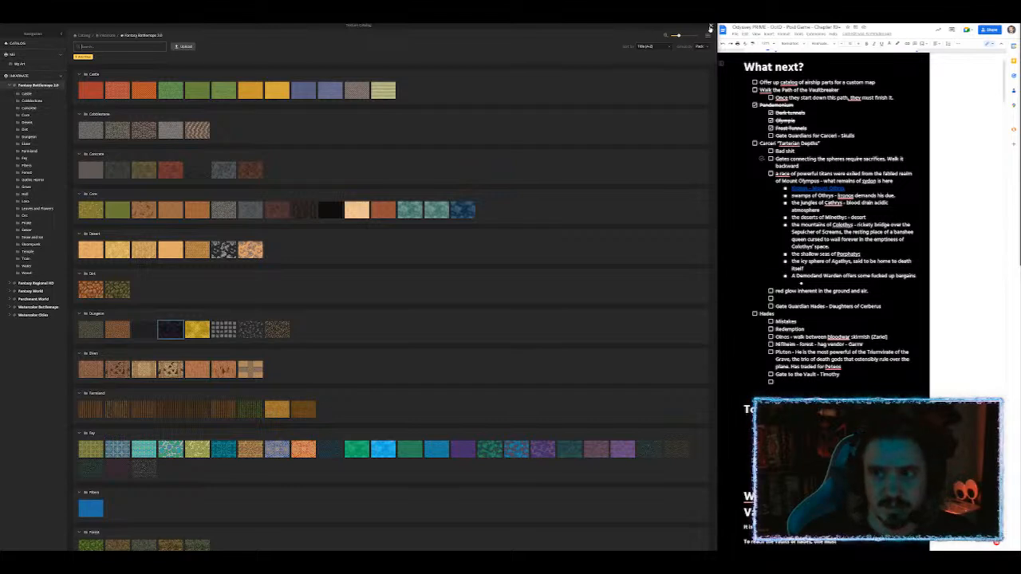
left_click(709, 28)
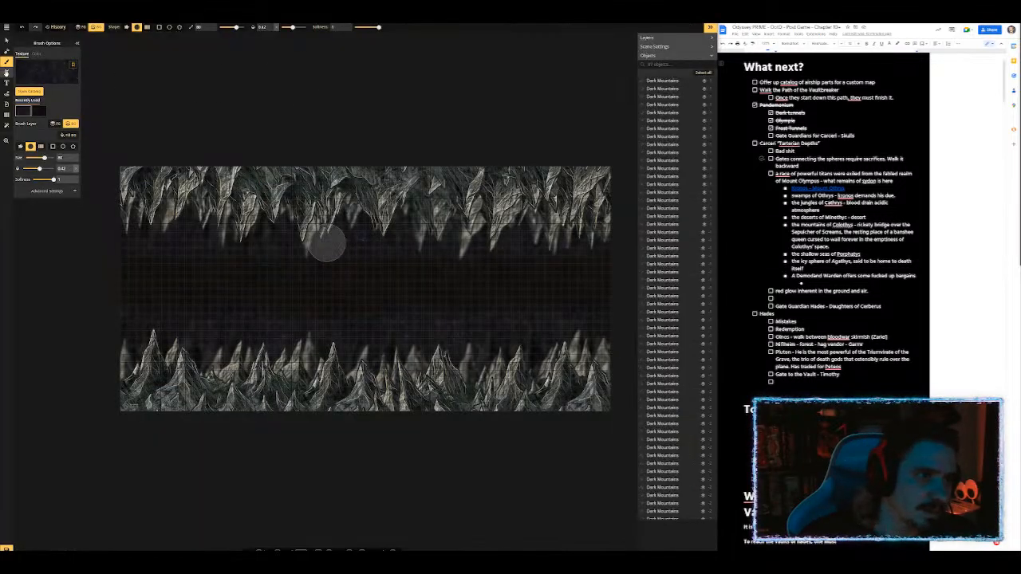
Step: Choose the Light stamp from the Core group of the Fantasy Battlemaps 2.0 catalog
left_click(5, 72)
left_click(31, 64)
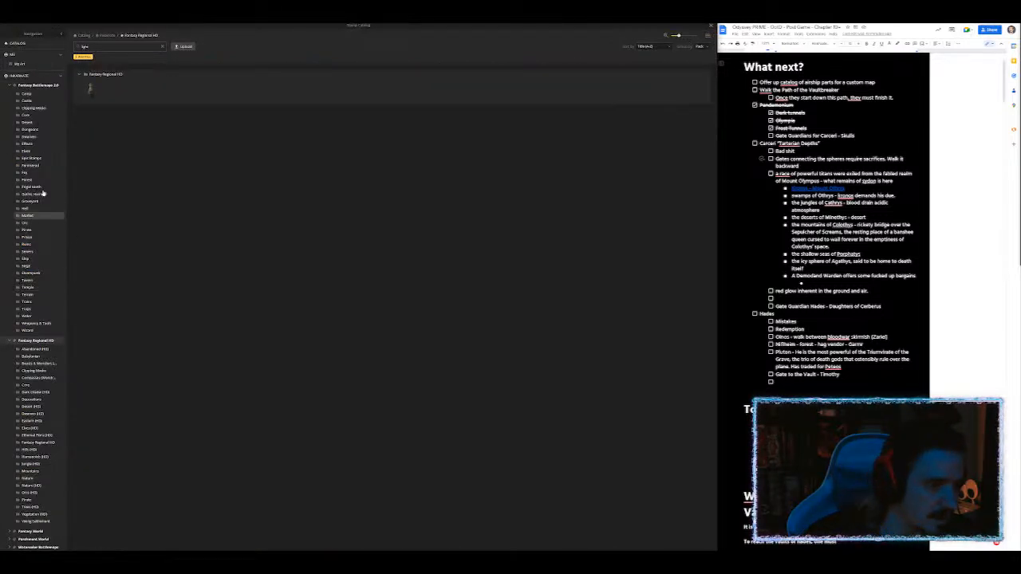
left_click(32, 85)
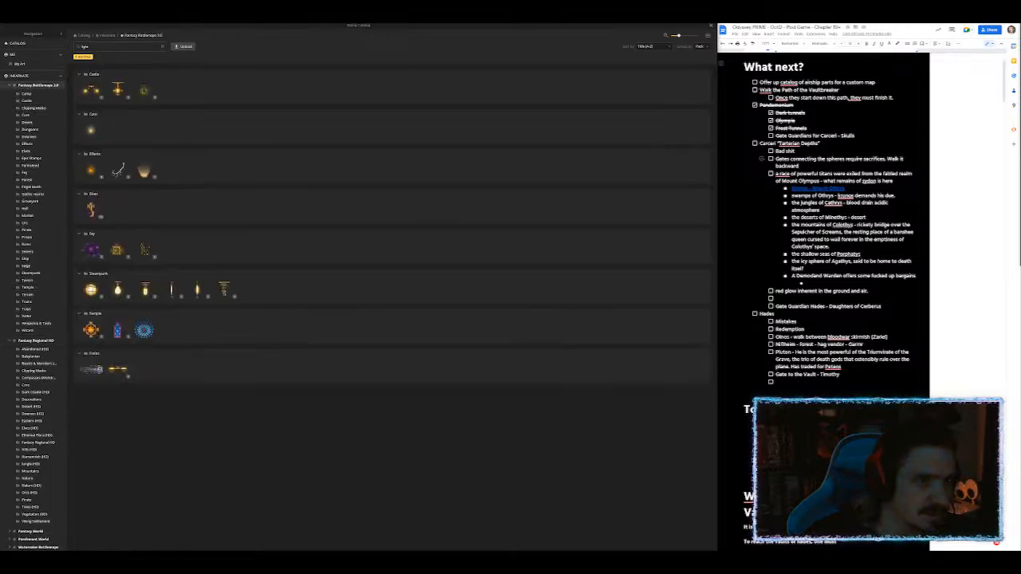
left_click(92, 132)
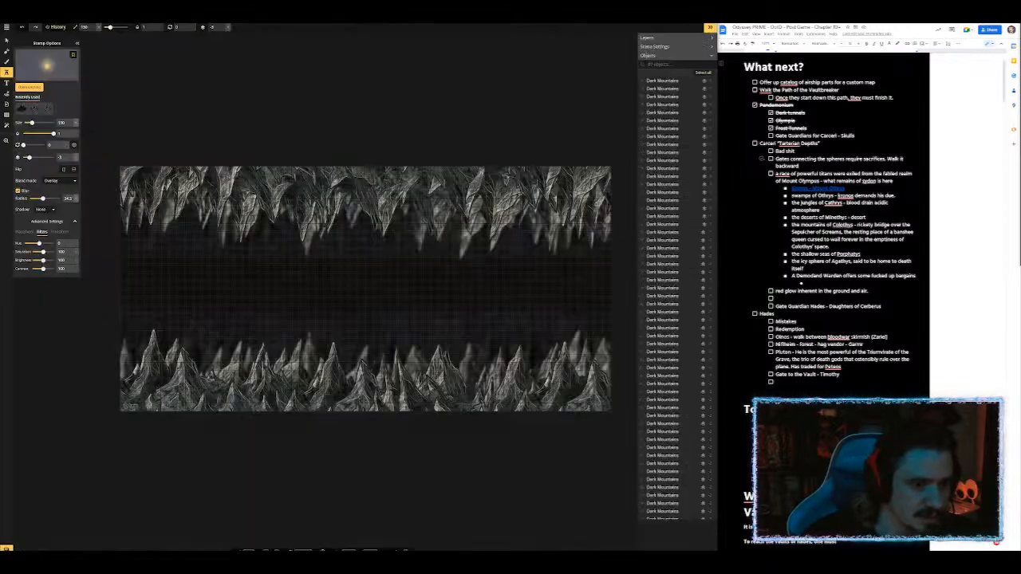
Step: Set the Light stamp's size to 280, its shadow to Object and its brightness to 0
scroll(183, 297, "up", 5)
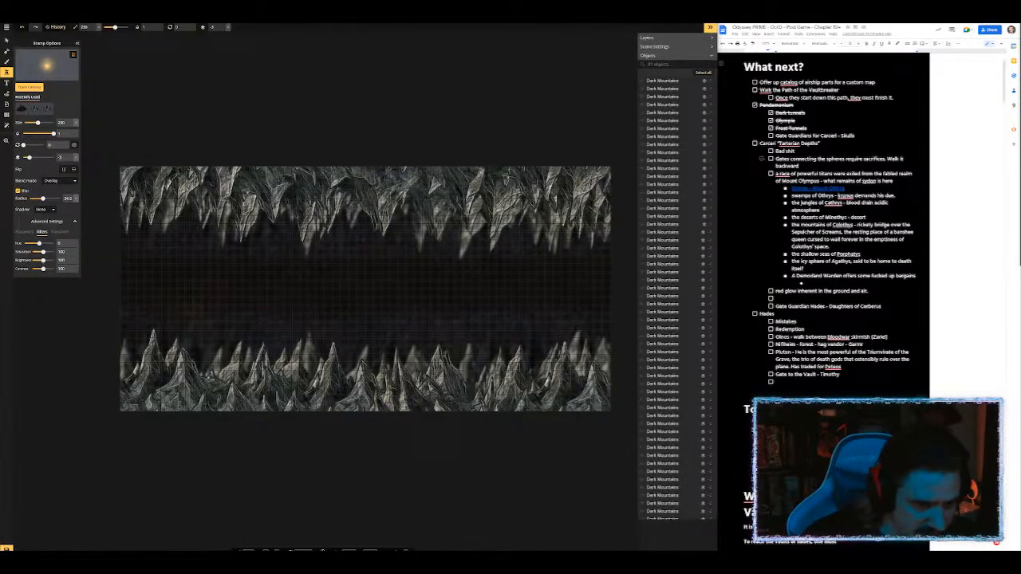
left_click(50, 209)
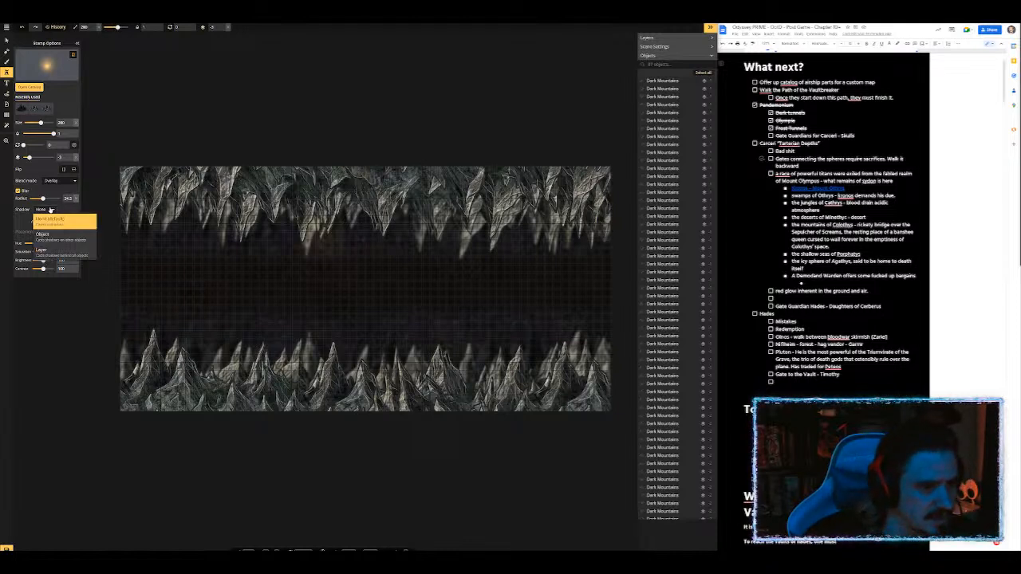
left_click(44, 234)
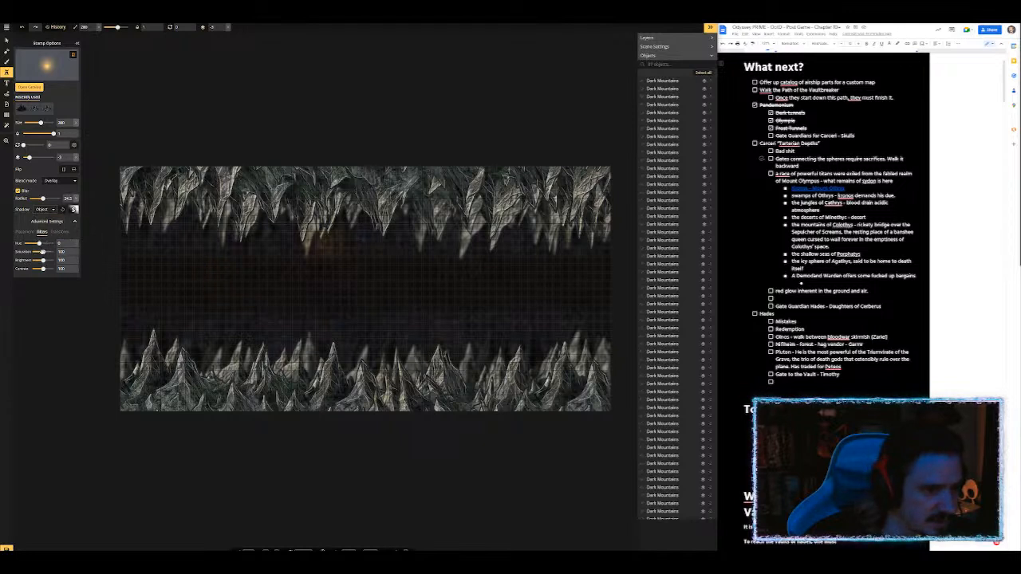
left_click_drag(44, 260, 32, 261)
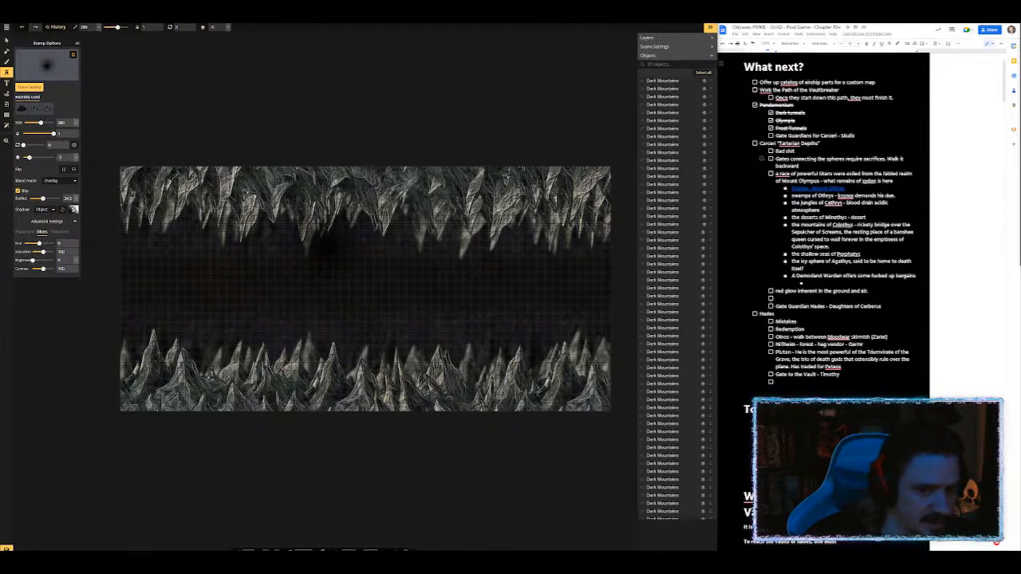
Step: Place overlapping blackened Light stamps along the whole central corridor between the mountain rows, moving them down to layer -5
left_click(144, 285)
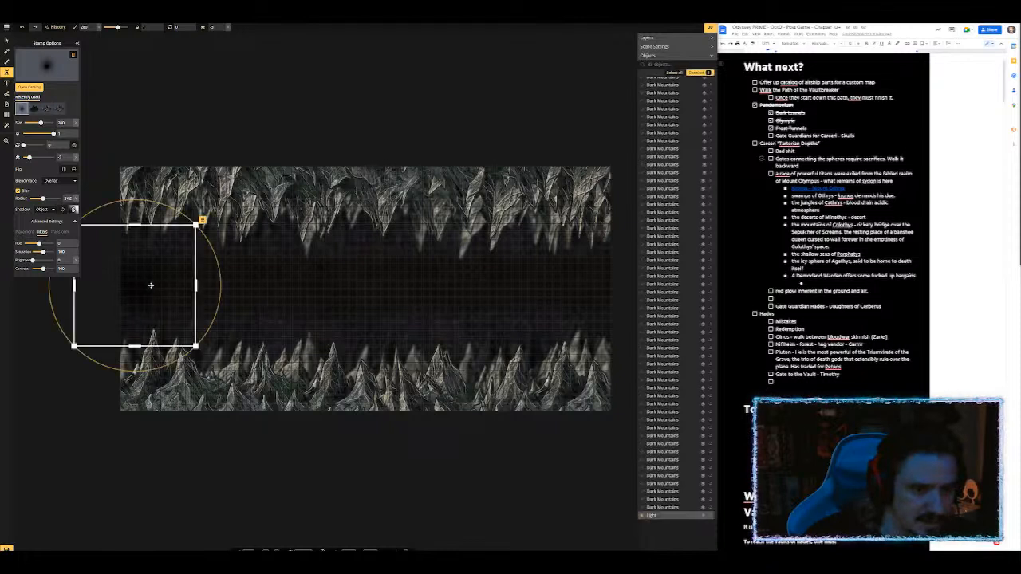
left_click_drag(144, 285, 255, 288)
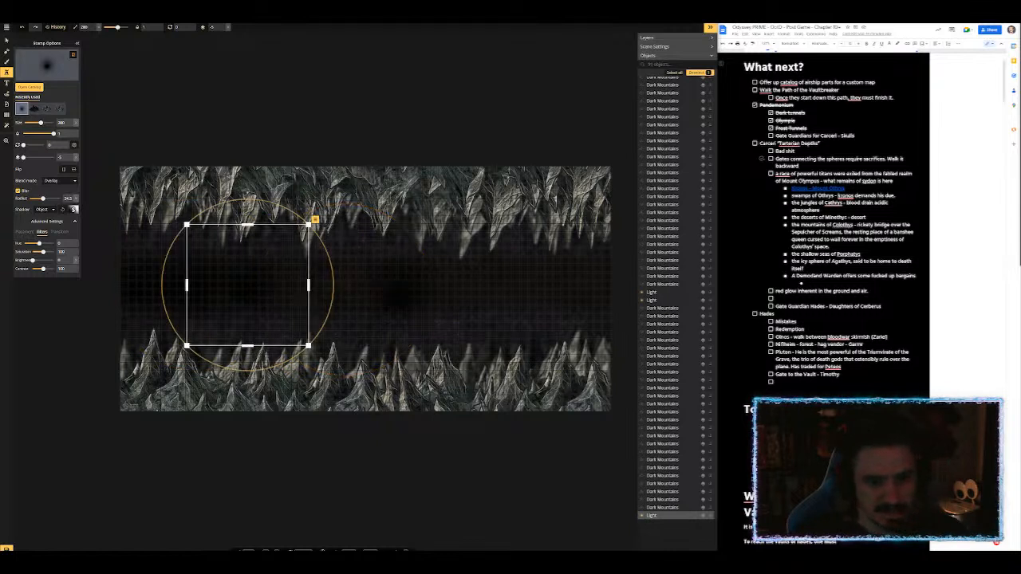
left_click(582, 280)
left_click_drag(562, 278, 279, 285)
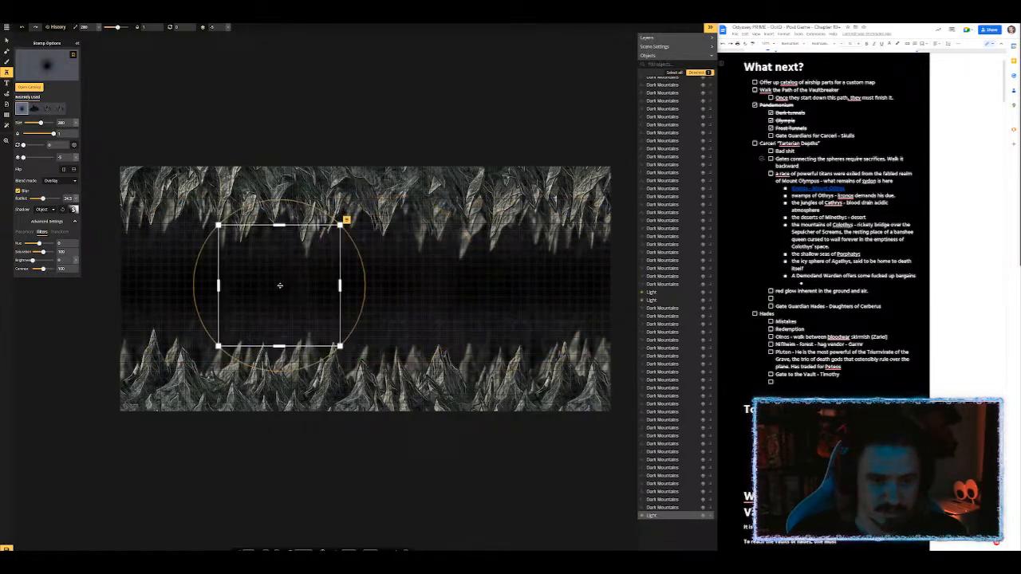
left_click_drag(355, 285, 459, 282)
left_click_drag(540, 283, 604, 293)
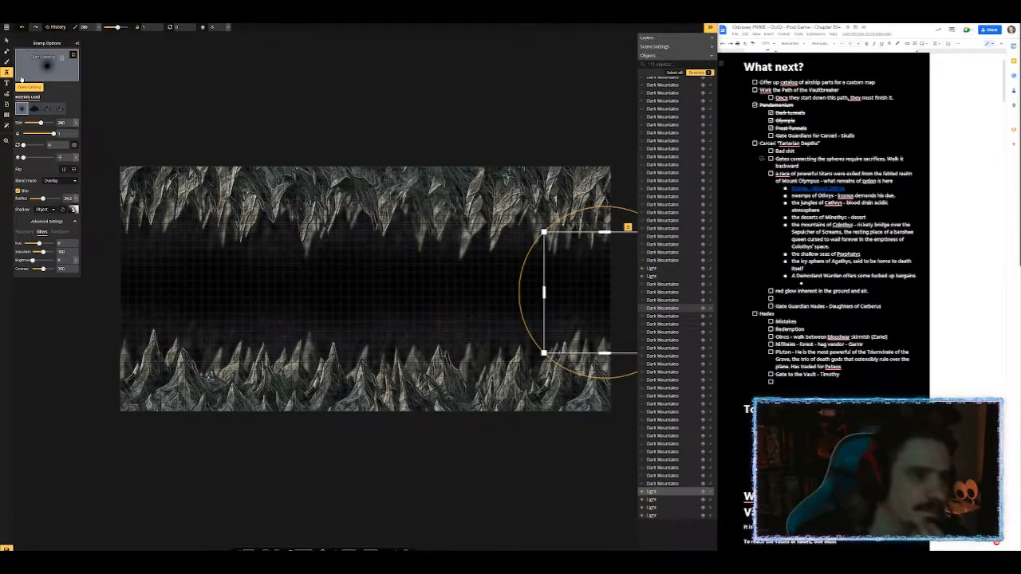
Step: Search the Fantasy Battlemaps 2.0 catalog for "bridge" and choose the Rickety Bridges stamp from the Orc group
left_click(7, 72)
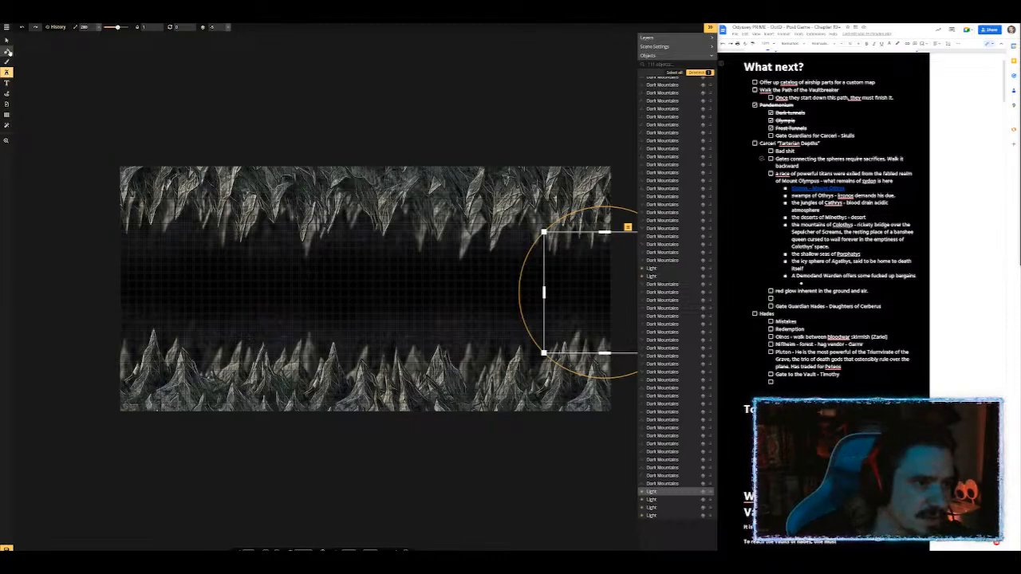
left_click(8, 51)
left_click(7, 72)
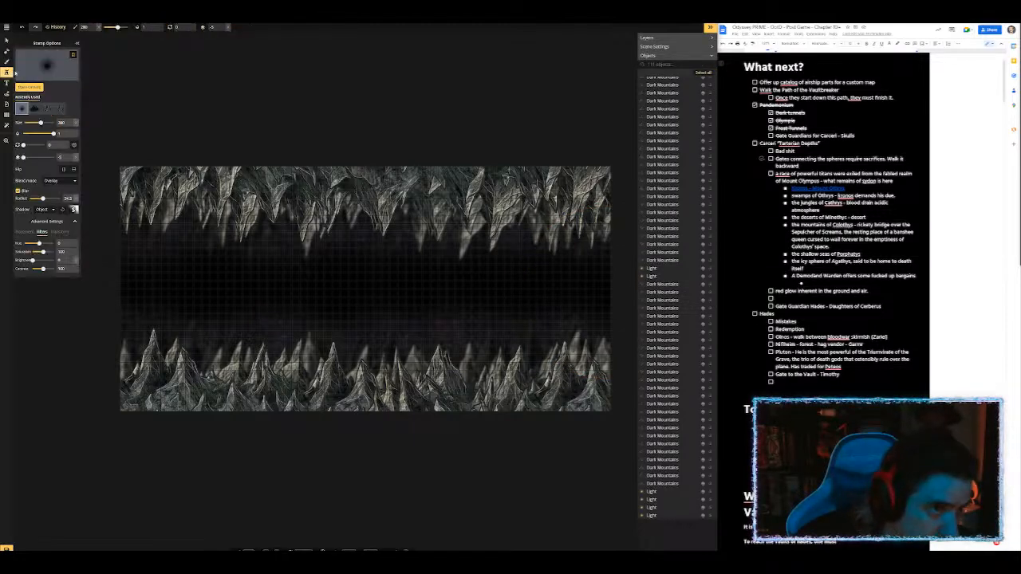
left_click(46, 66)
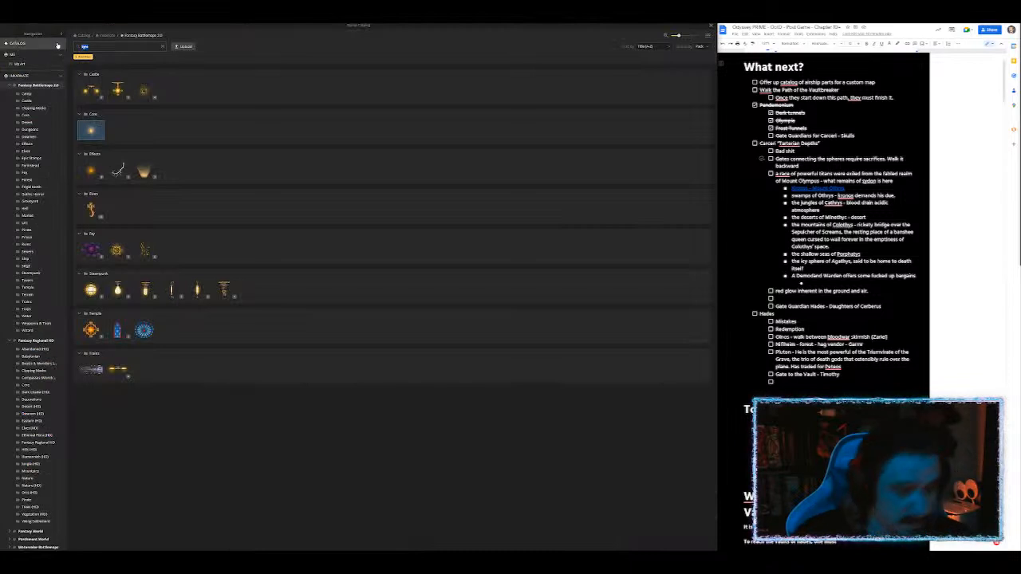
type("bridg")
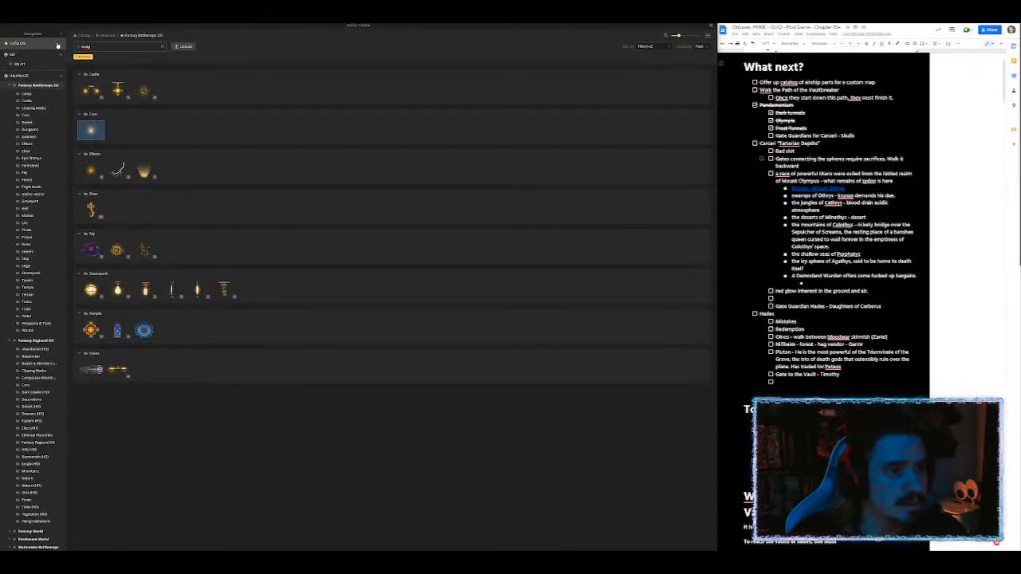
type("e")
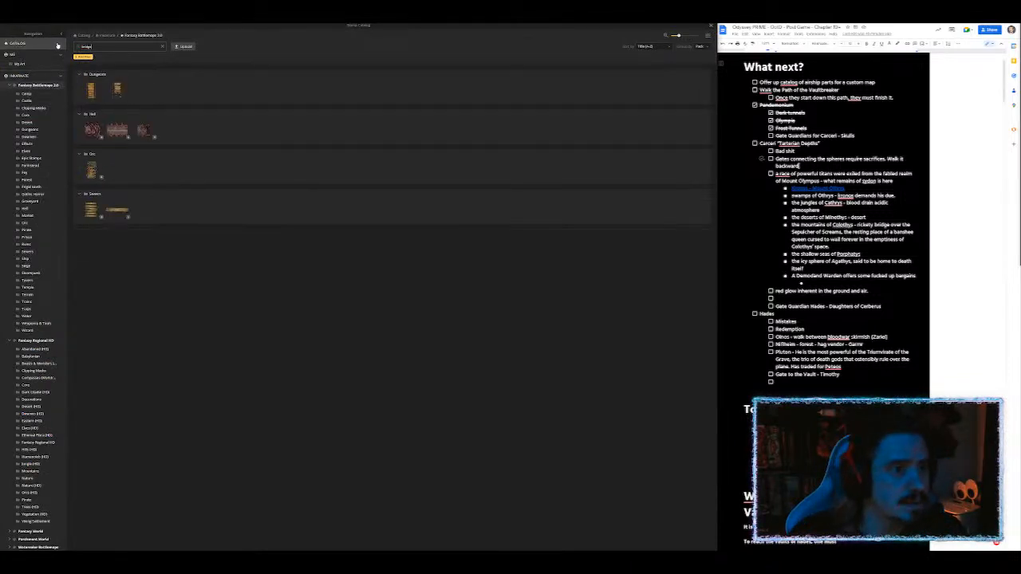
left_click(92, 171)
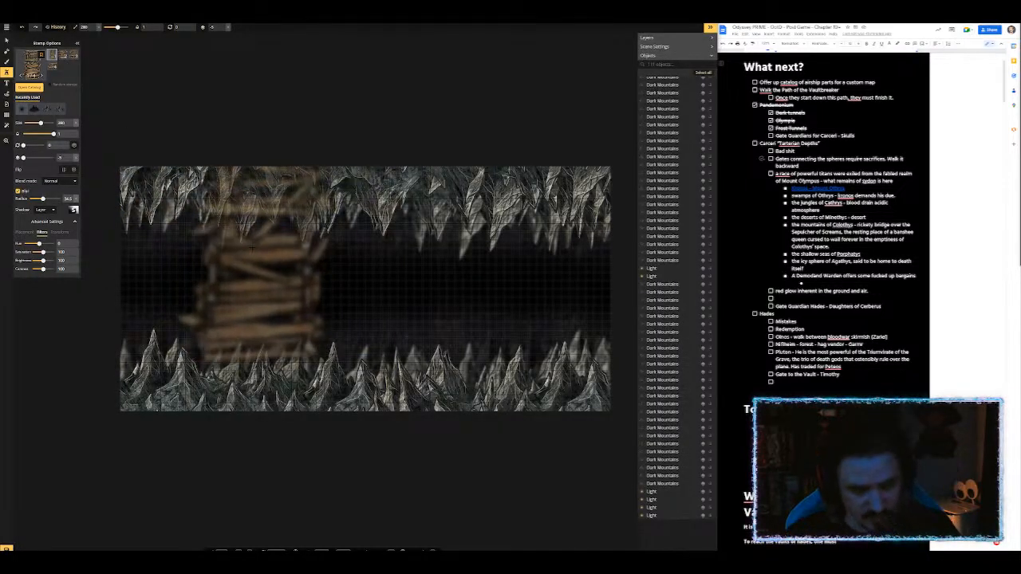
Step: Rotate the bridge stamp to 270°, set size 30, saturation 0 and contrast 200, and place it at the corridor's left end
scroll(250, 255, "down", 6)
scroll(265, 276, "up", 6)
scroll(254, 279, "down", 20)
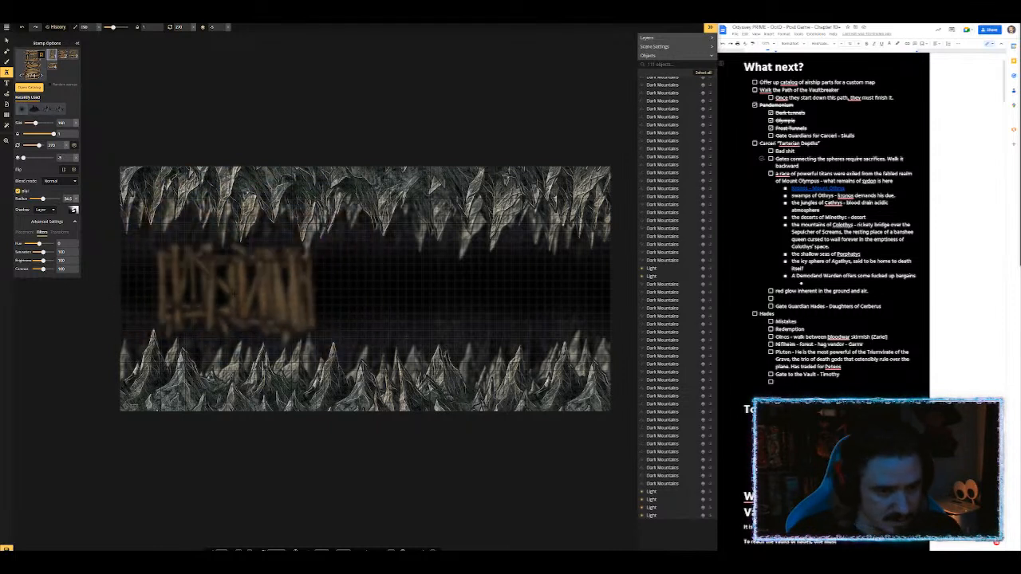
scroll(157, 295, "down", 3)
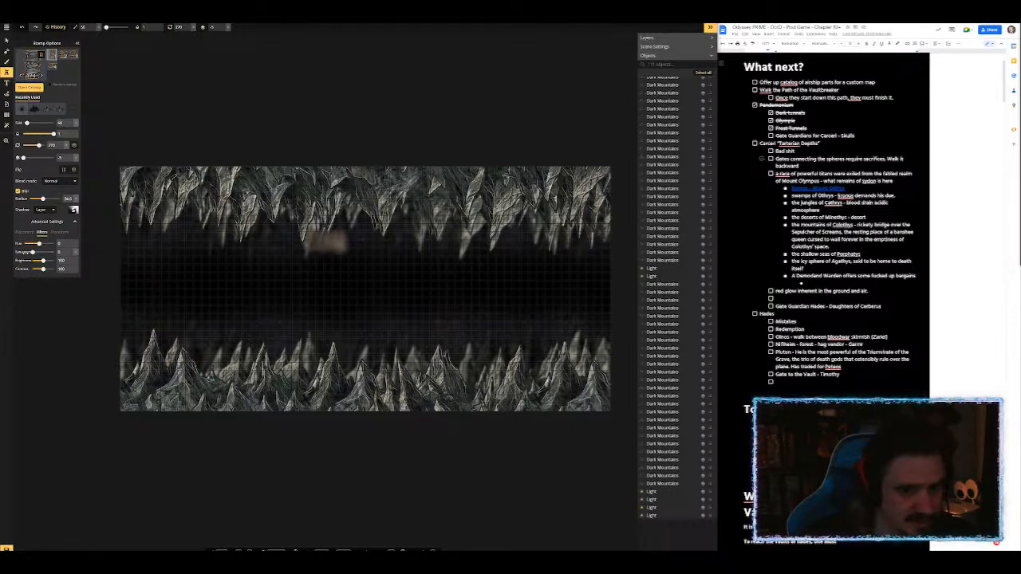
left_click_drag(44, 269, 56, 269)
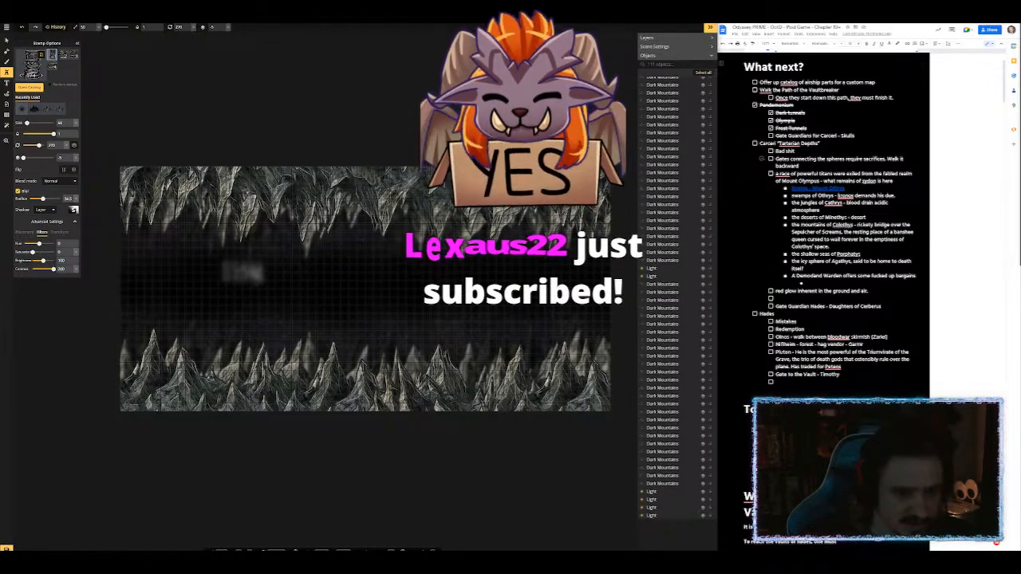
key("[")
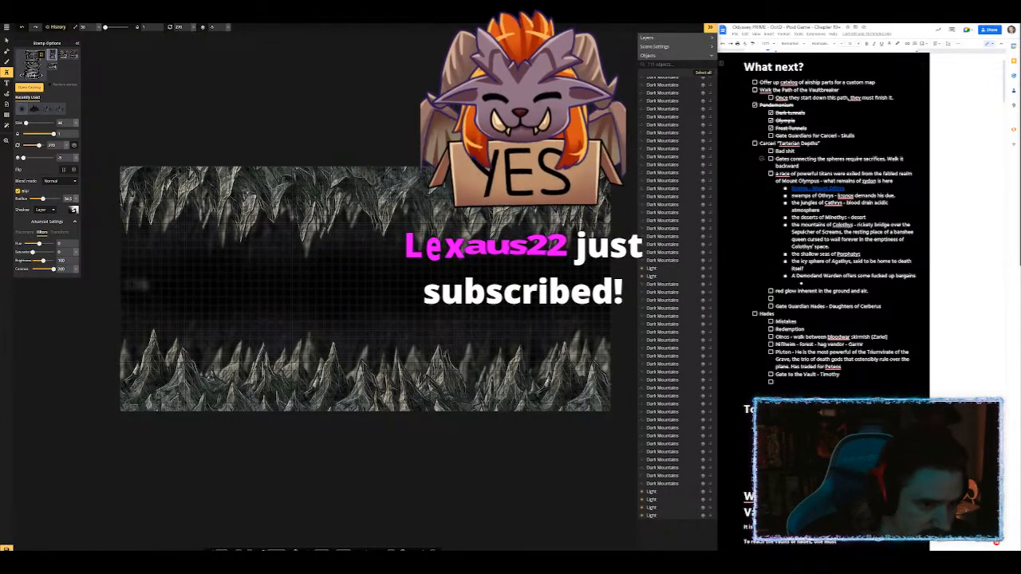
scroll(132, 283, "down", 1)
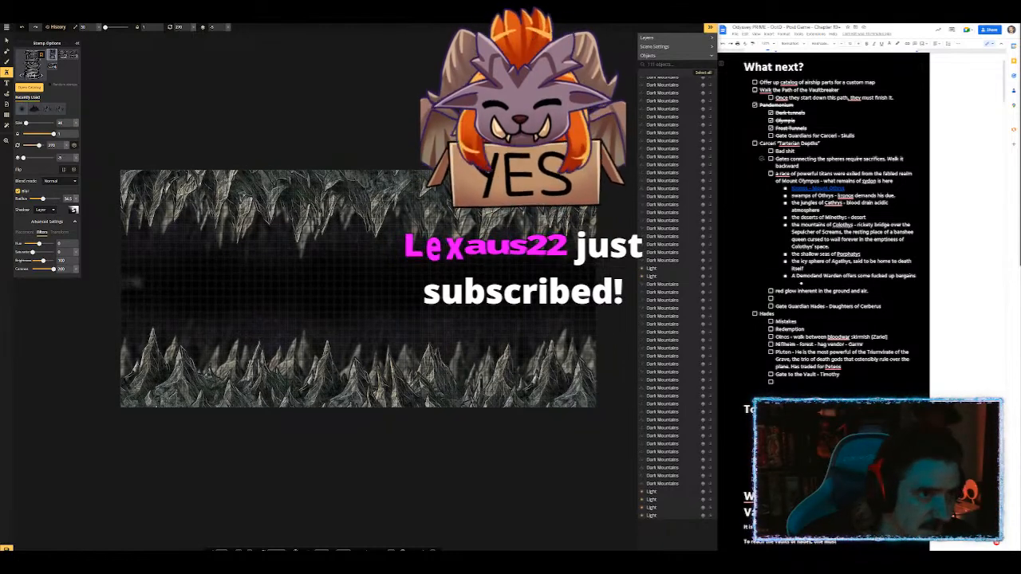
left_click(131, 283)
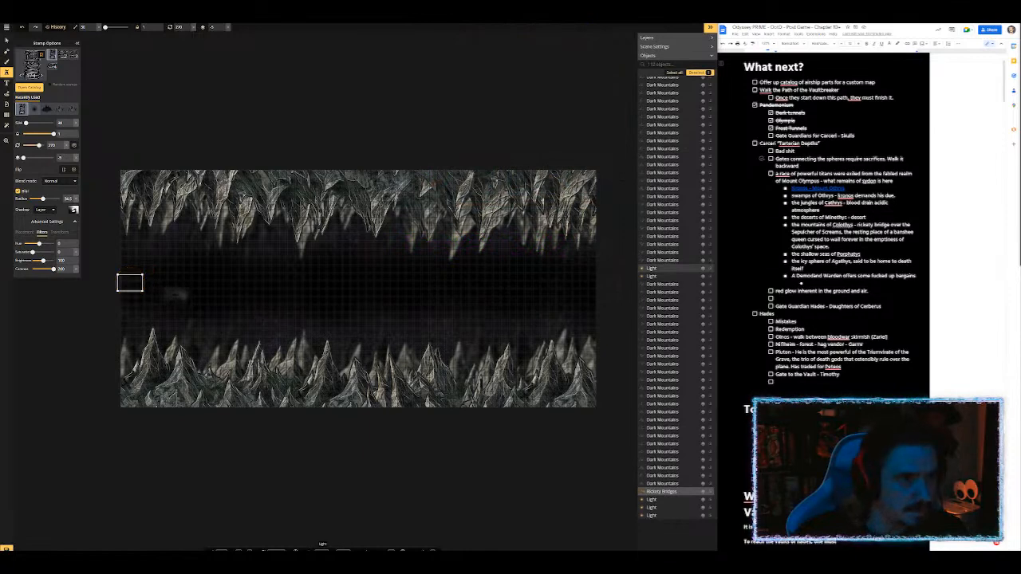
Step: Turn off the blur on the placed bridge piece and deselect it
scroll(129, 282, "up", 3)
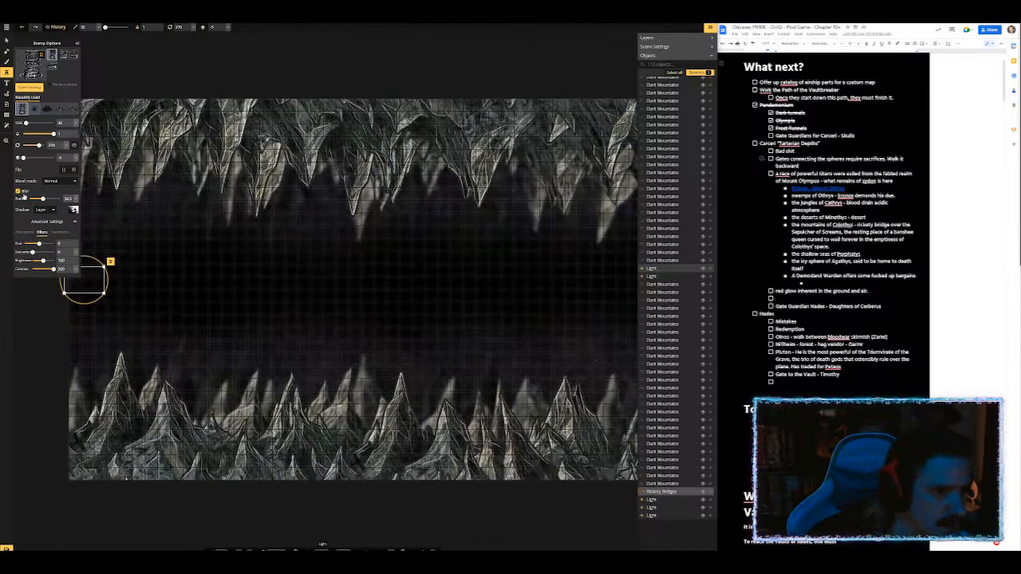
left_click(19, 191)
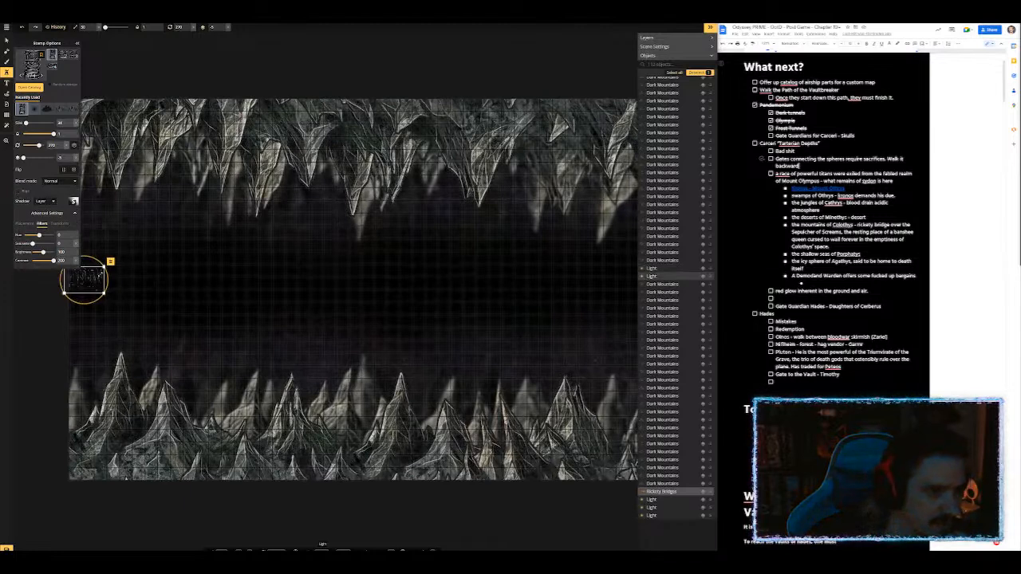
left_click(93, 281)
key("Escape")
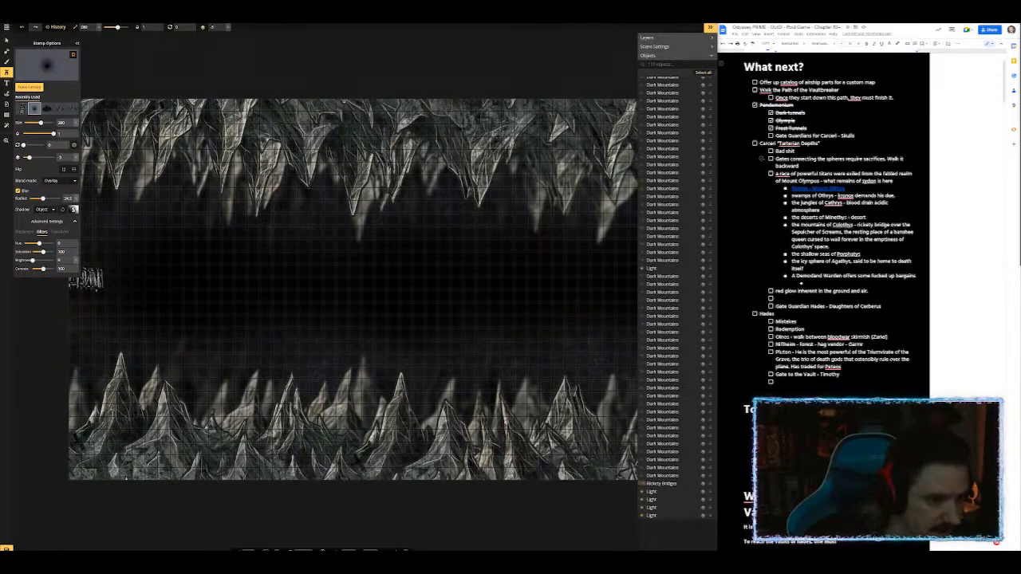
Step: Reload the grey Rickety Bridges stamp, rotated to 270° at size 30 with blur turned off
left_click(22, 110)
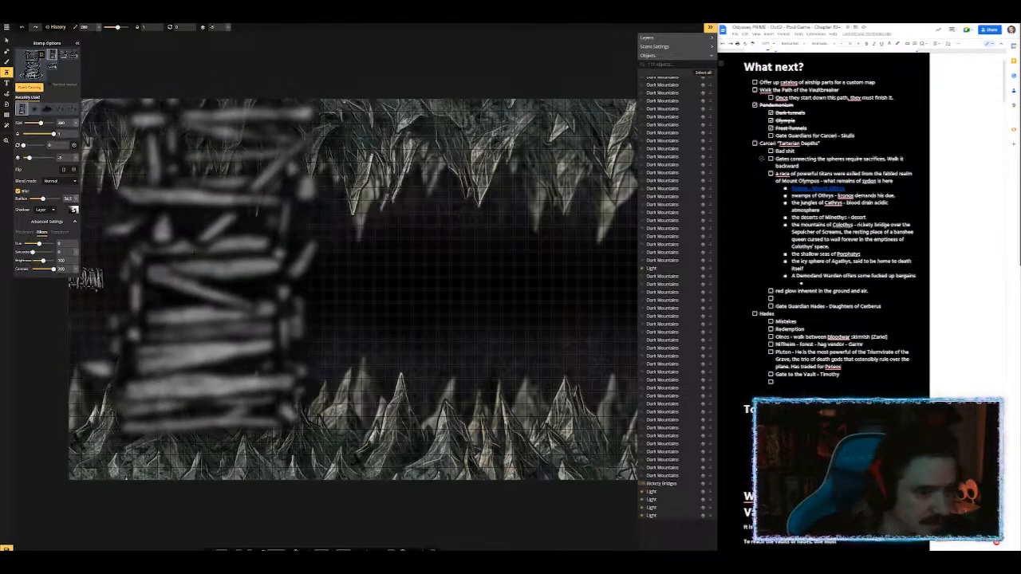
scroll(191, 272, "down", 6)
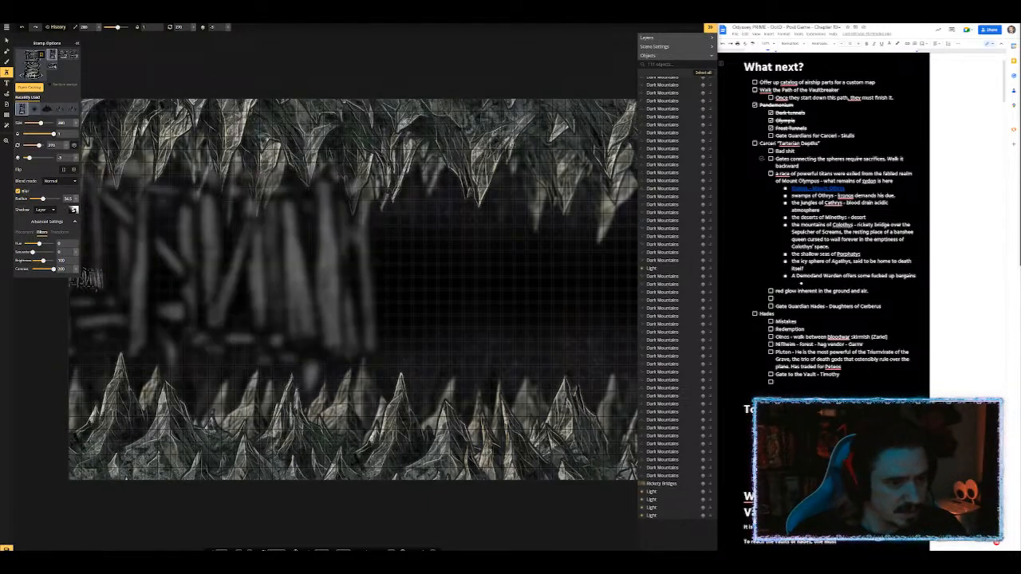
scroll(209, 284, "down", 5)
scroll(208, 279, "down", 15)
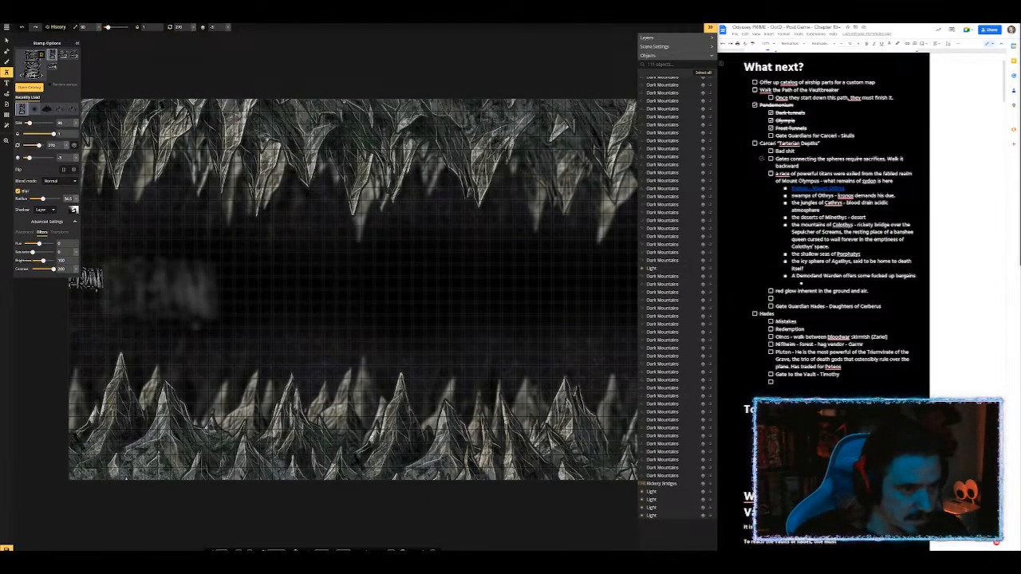
left_click(20, 191)
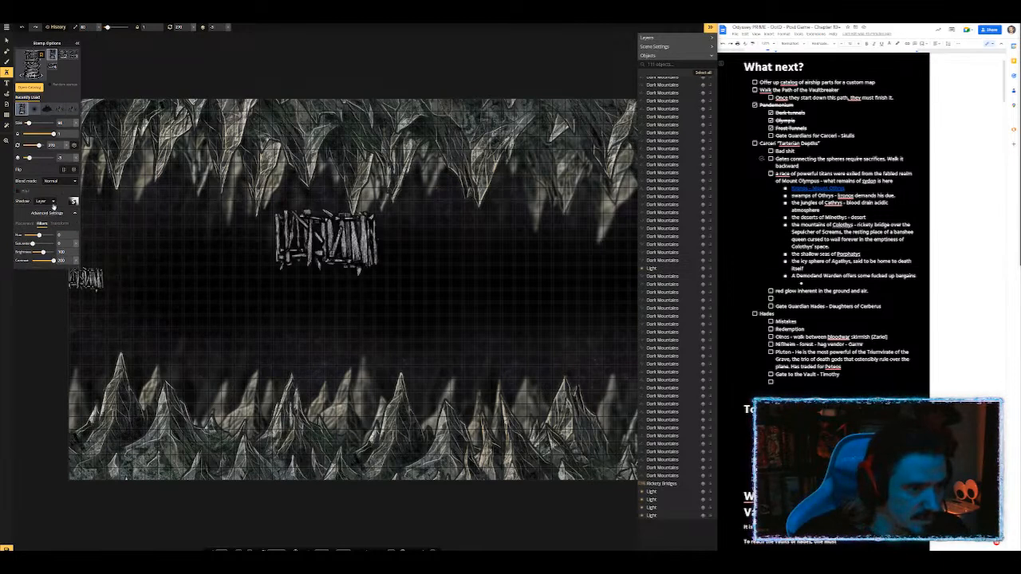
scroll(135, 280, "down", 5)
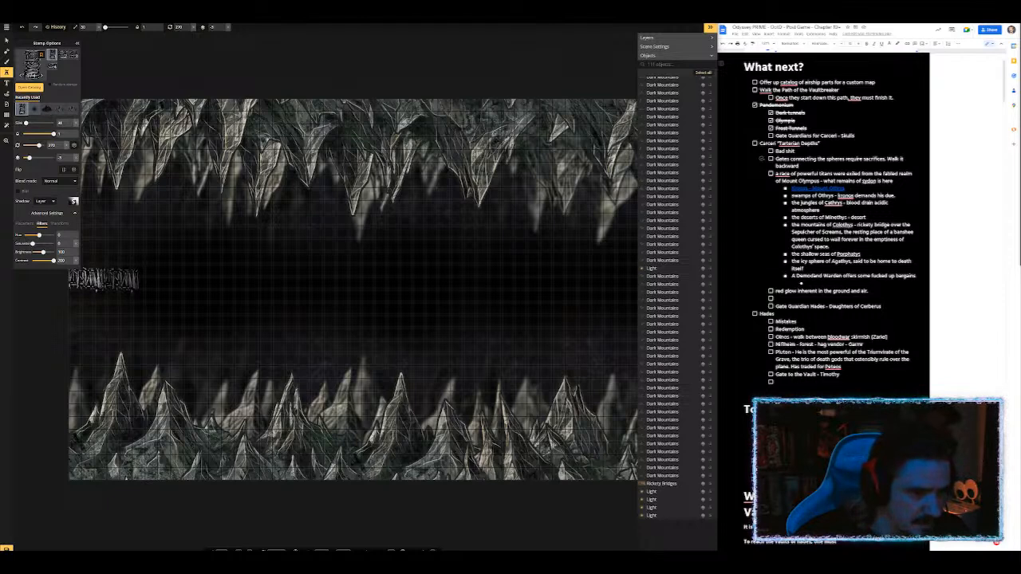
Step: Place more Rickety Bridges pieces end to end from the chasm's left edge, turning on random stamps after the first piece
left_click(121, 279)
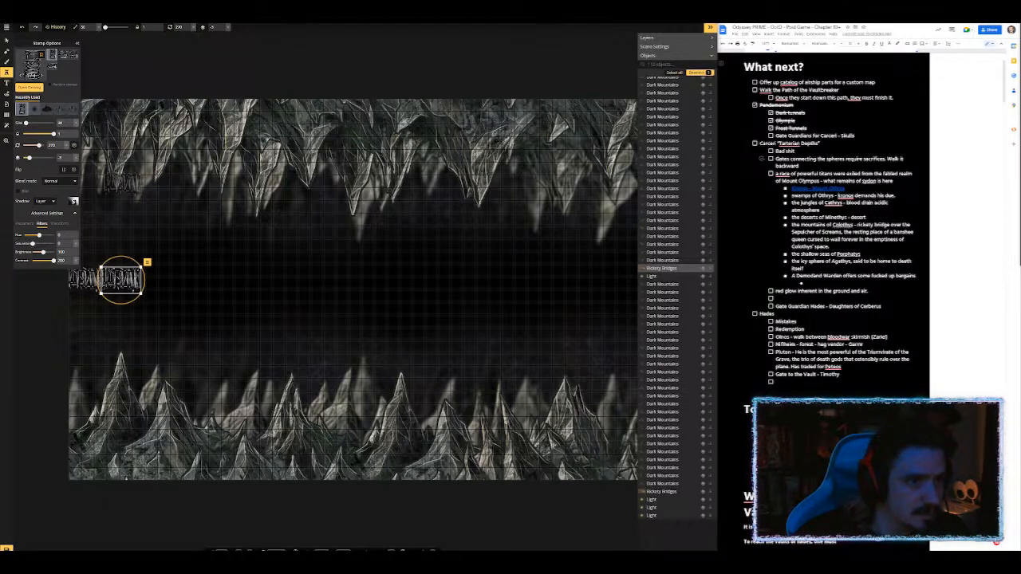
left_click(49, 85)
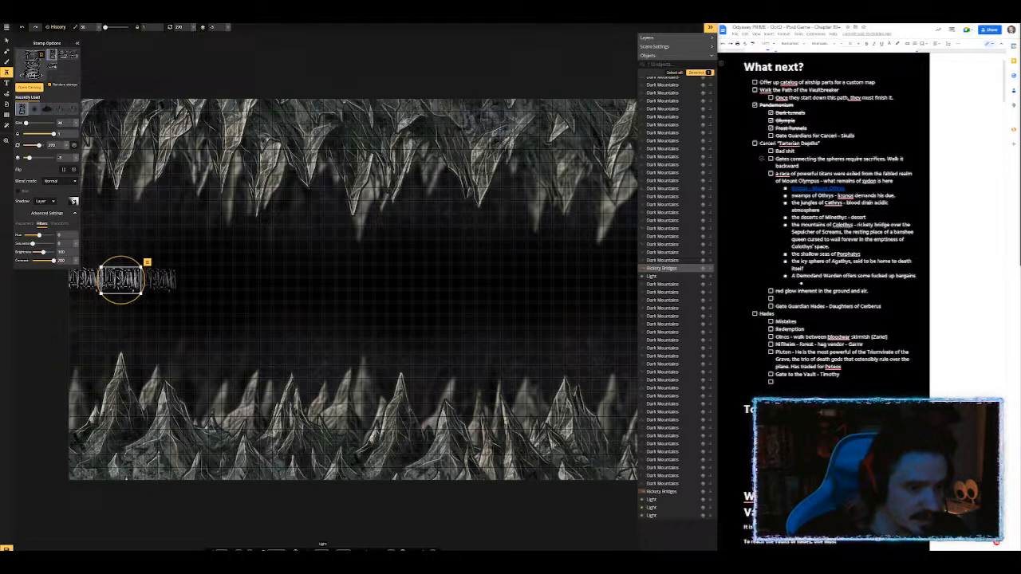
left_click(121, 279)
left_click(157, 279)
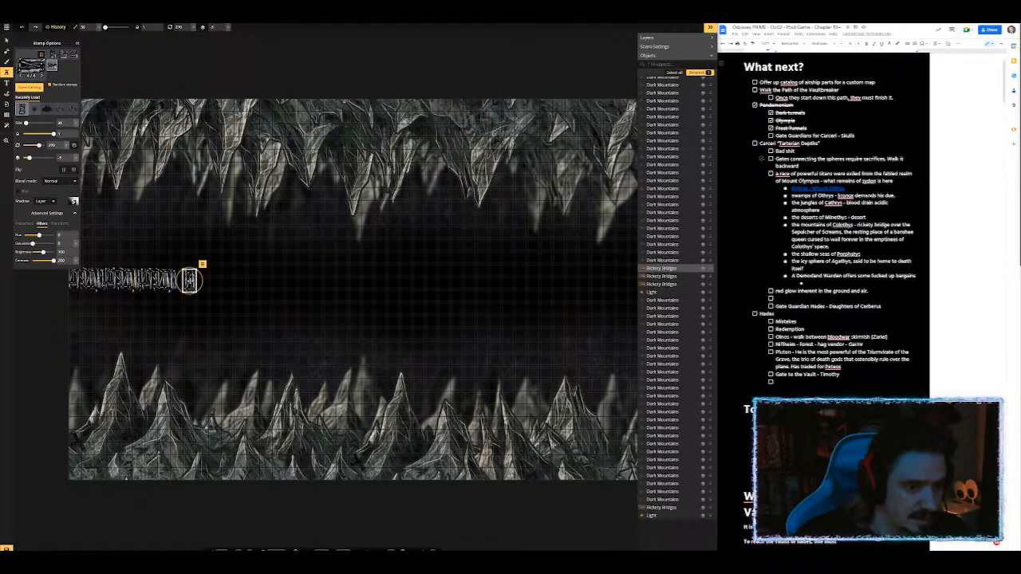
Step: Extend the left bridge run toward the middle of the chasm with closely joined random Rickety Bridges pieces
left_click(196, 280)
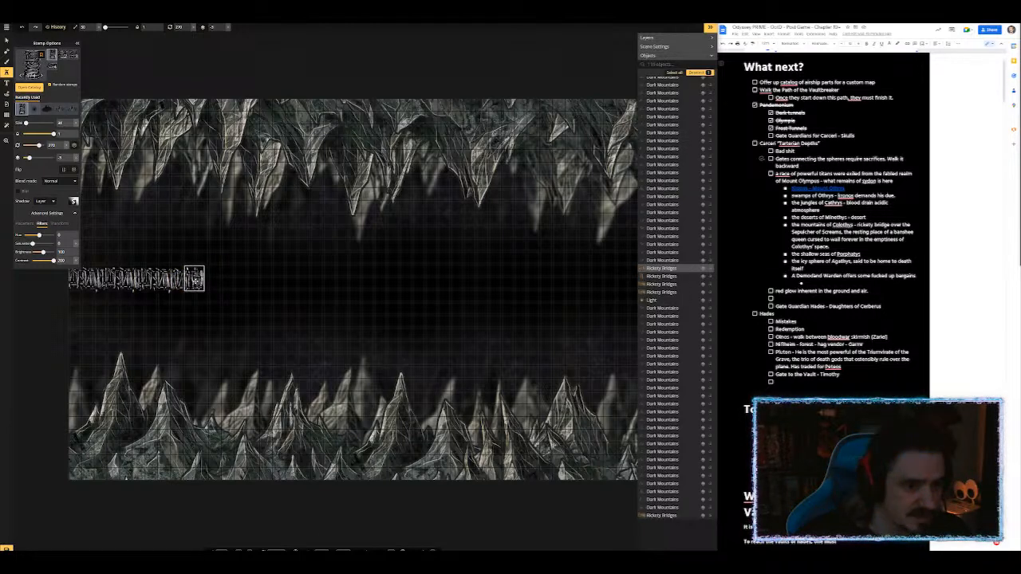
left_click(196, 280)
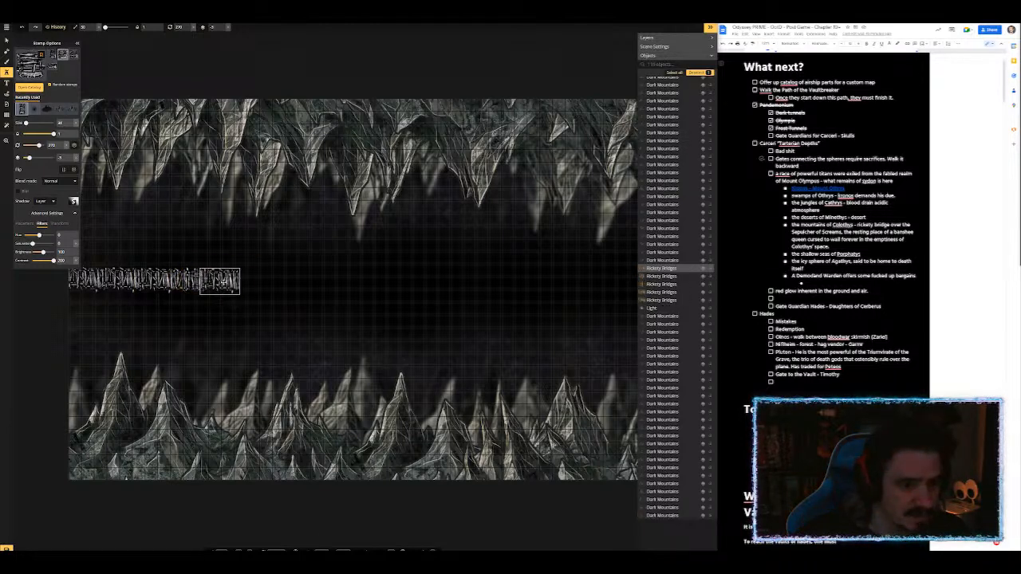
left_click(219, 280)
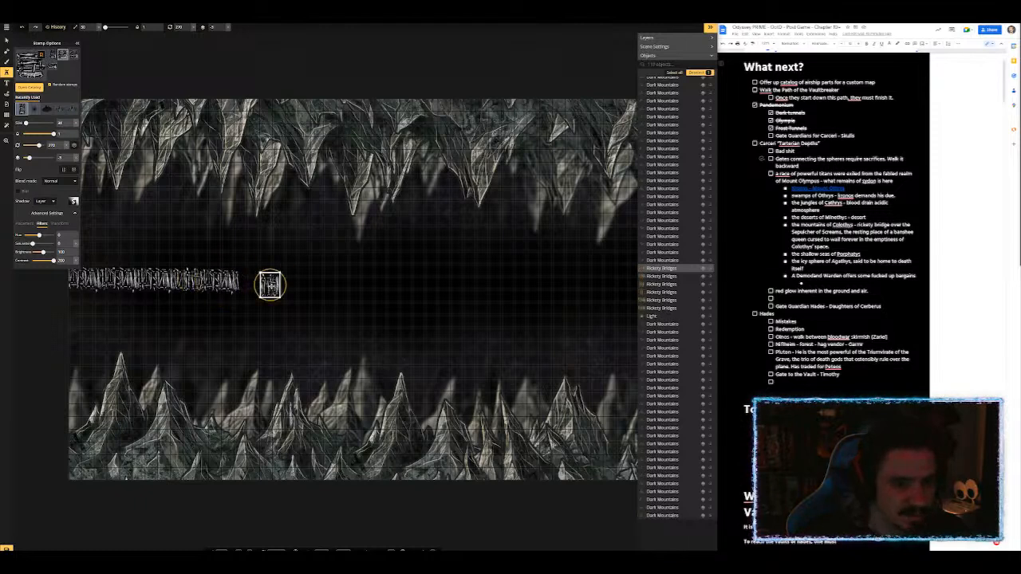
left_click(246, 280)
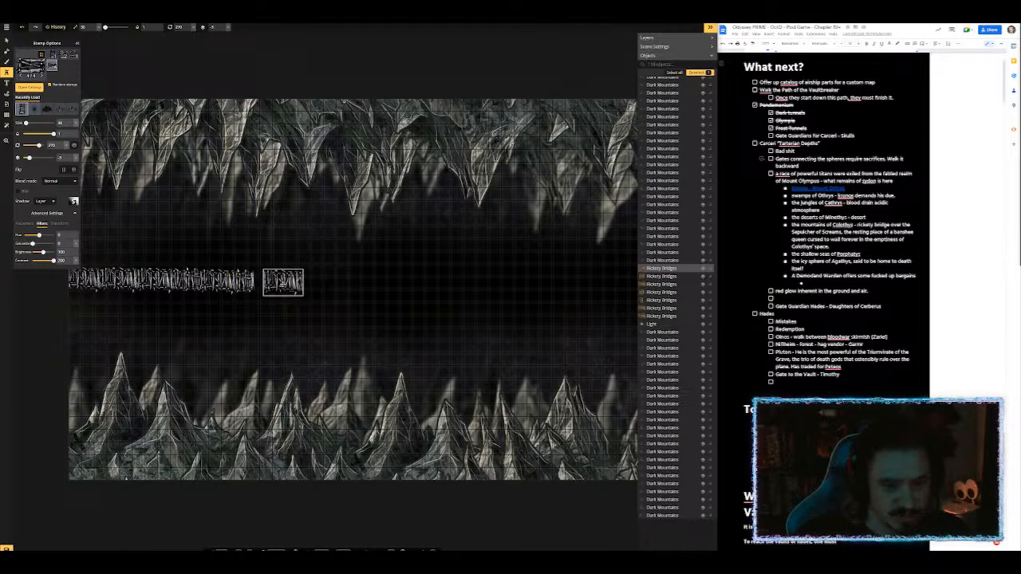
left_click(271, 283)
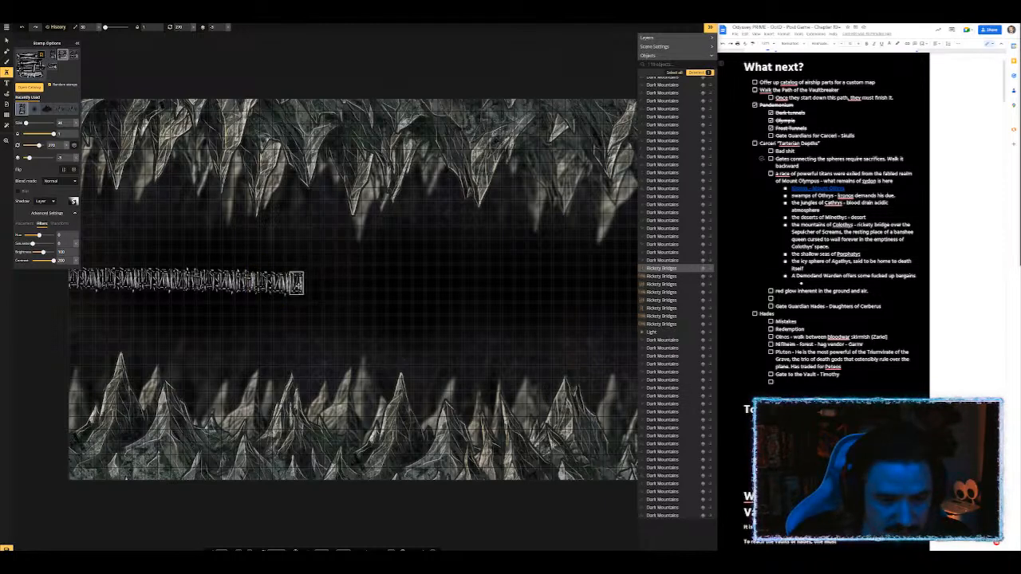
left_click(300, 283)
left_click(310, 282)
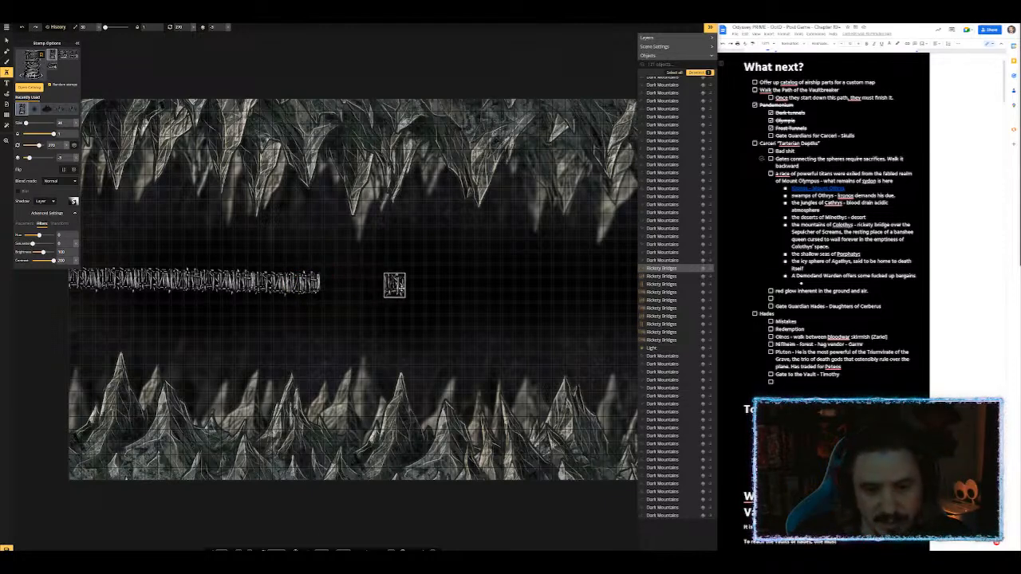
Step: Start a second, separate bridge fragment beyond a gap from the left run, using random Rickety Bridges pieces
left_click(395, 284)
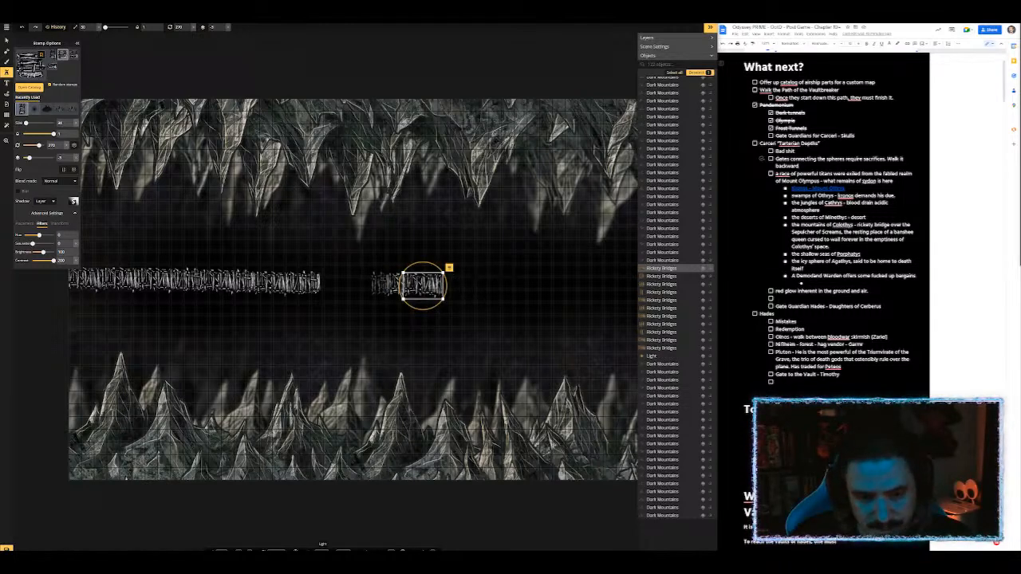
left_click(380, 283)
left_click(337, 285)
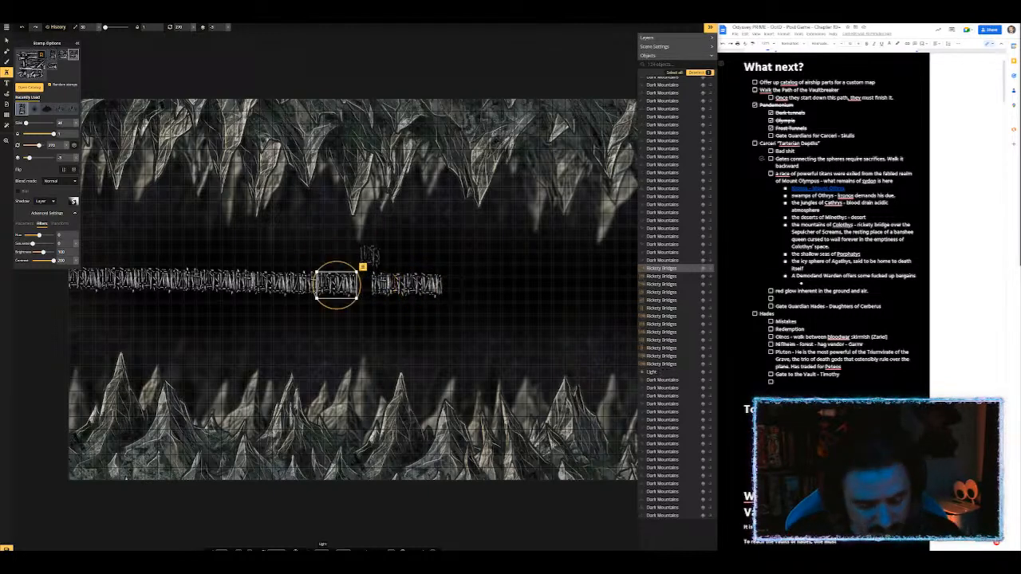
Step: Move the piece filling the gap farther right and add pieces beside it to form a third separate bridge fragment
left_click_drag(337, 285, 535, 285)
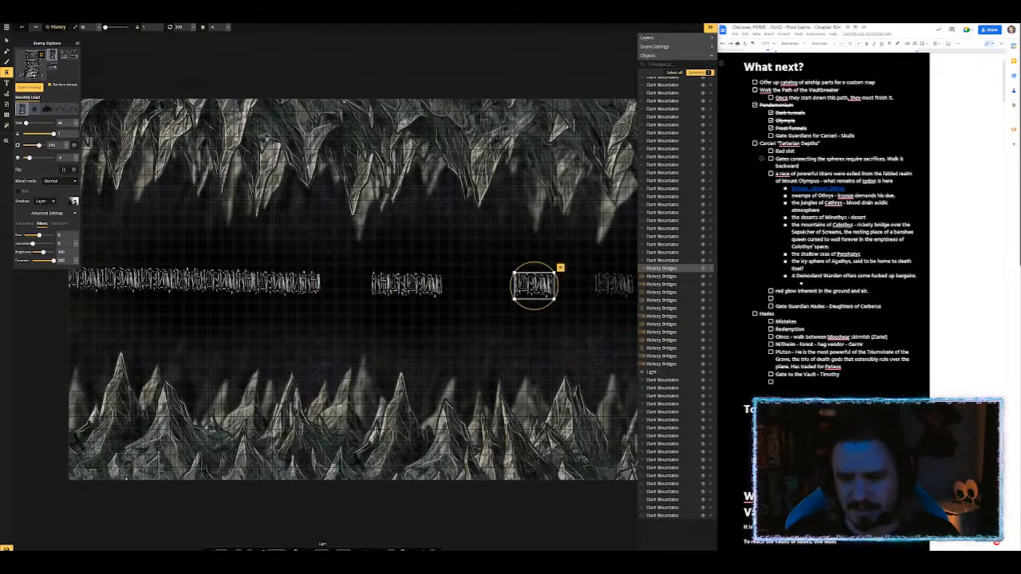
scroll(610, 287, "down", 3)
left_click_drag(602, 291, 371, 274)
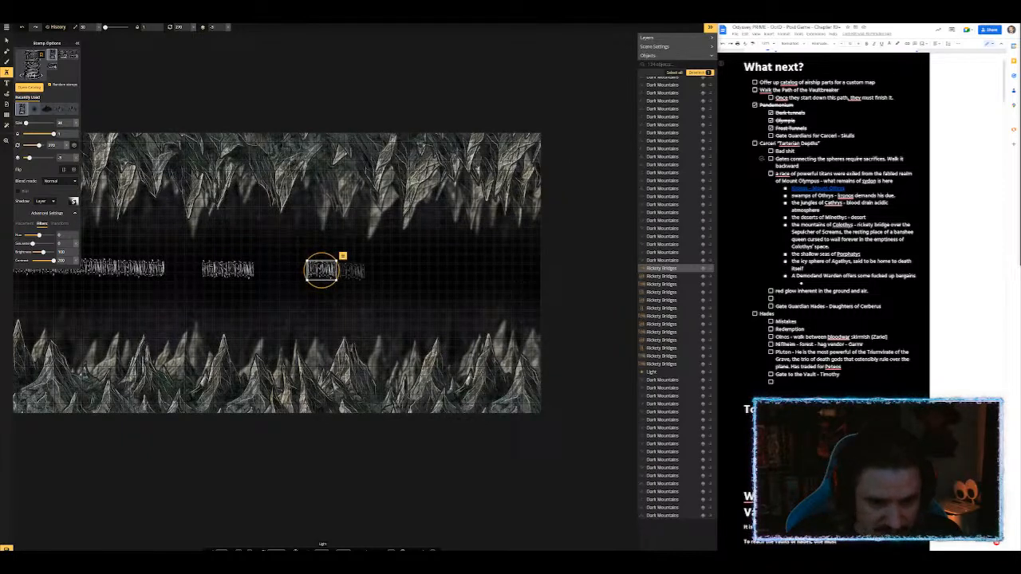
left_click(323, 270)
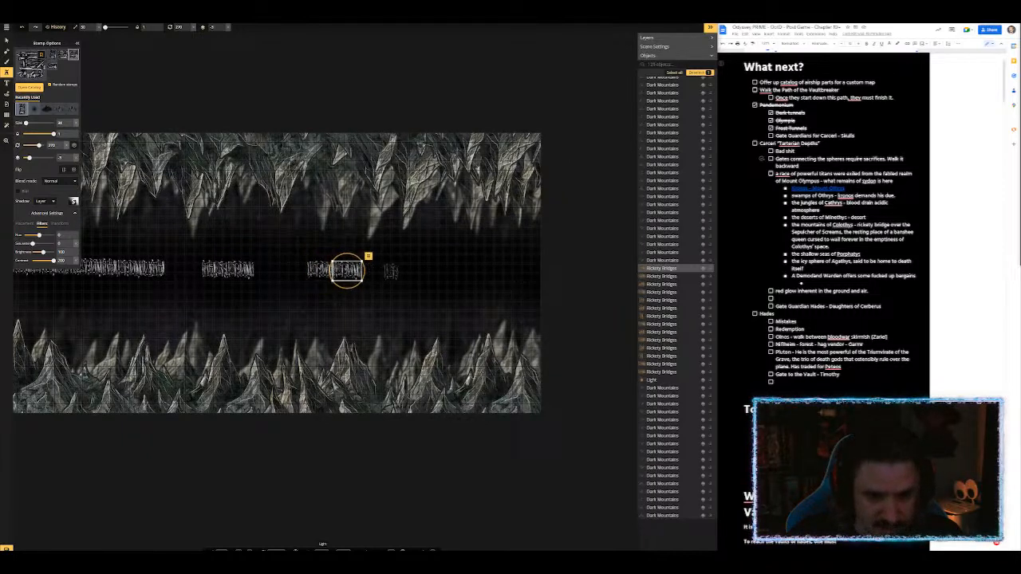
left_click(370, 270)
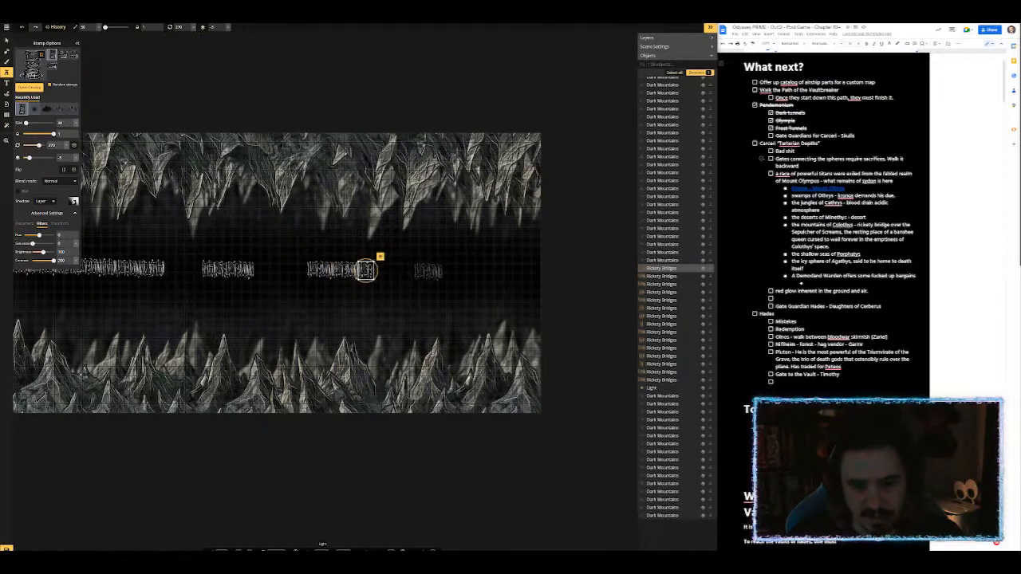
Step: Place three overlapping bridge pieces as a fourth fragment, leaving a gap after the third one
left_click(431, 272)
left_click(449, 271)
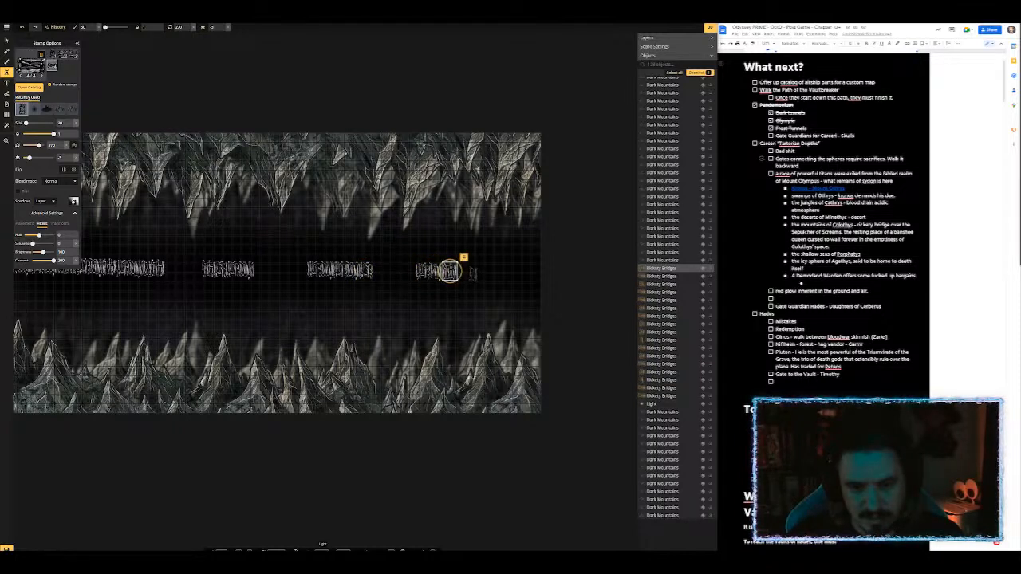
left_click(459, 271)
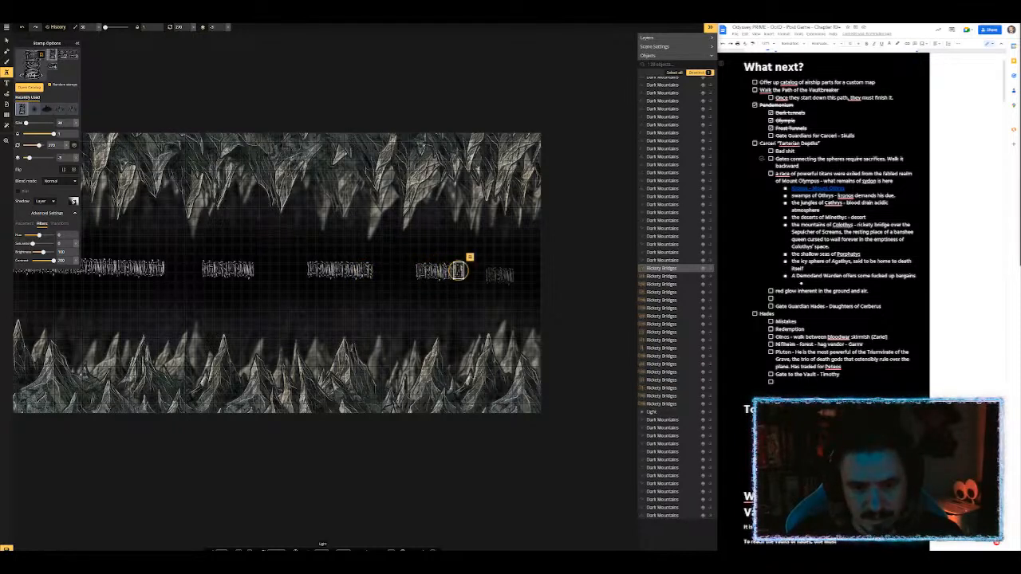
Step: Fill the bridge from the fourth fragment to the map's right edge and add one piece to the second fragment's right end
left_click(530, 273)
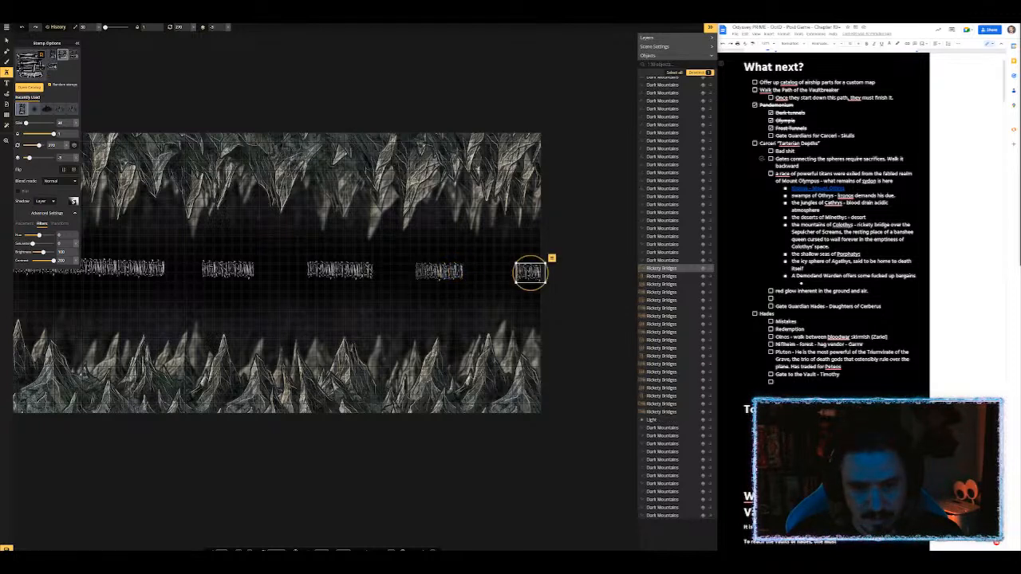
left_click(530, 273)
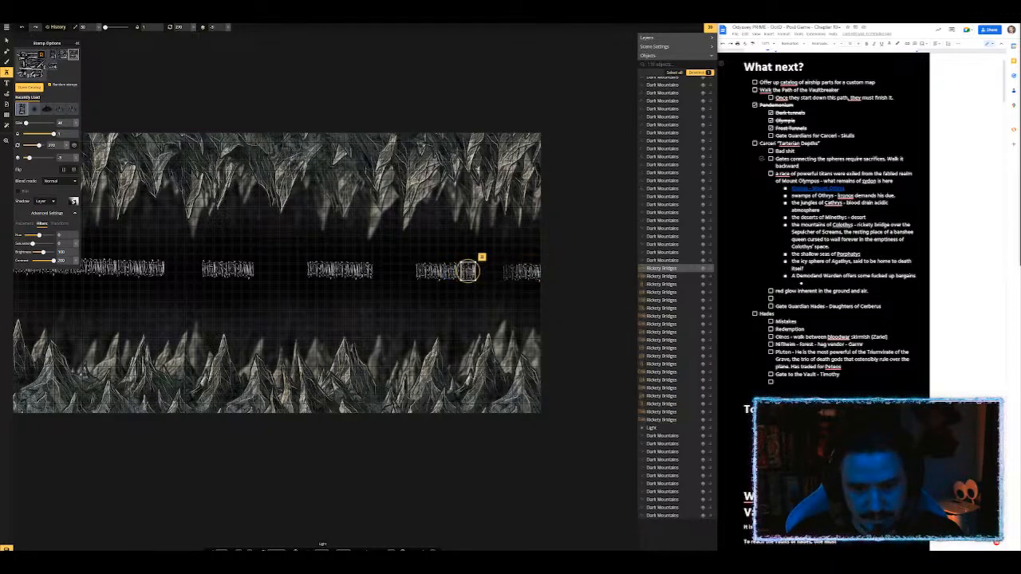
left_click(483, 272)
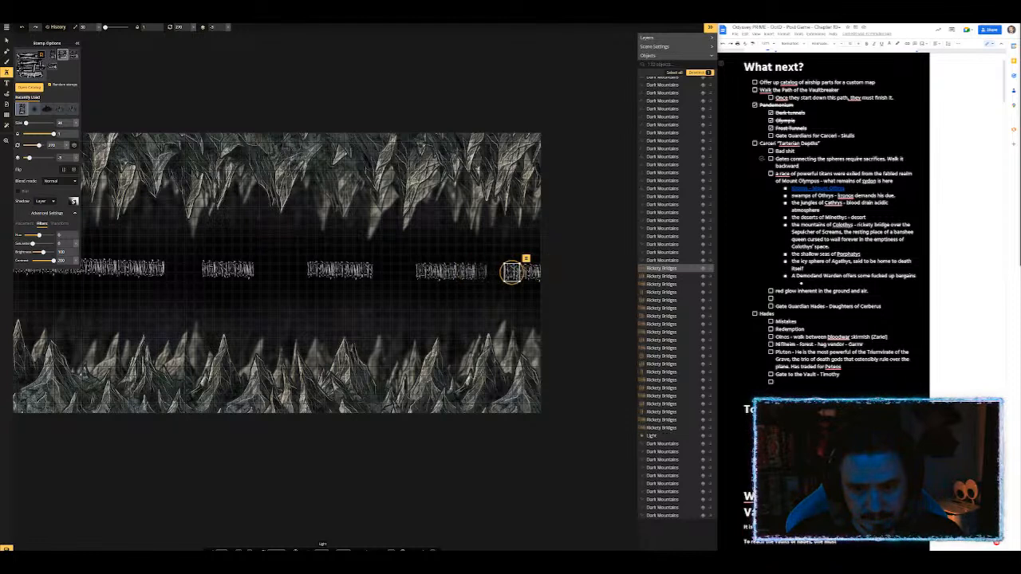
left_click(511, 273)
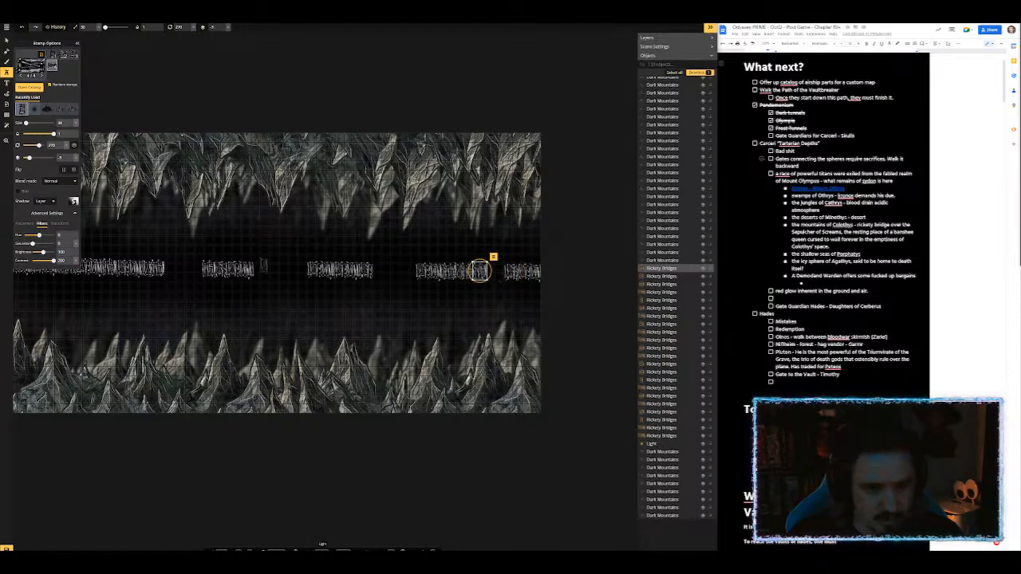
left_click(252, 269)
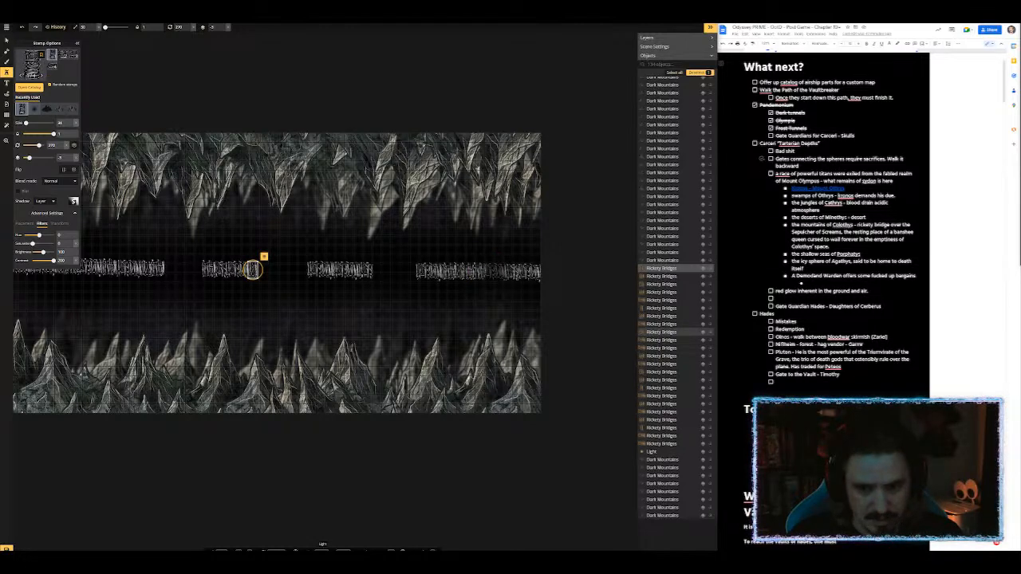
left_click(495, 270)
scroll(495, 270, "down", 5)
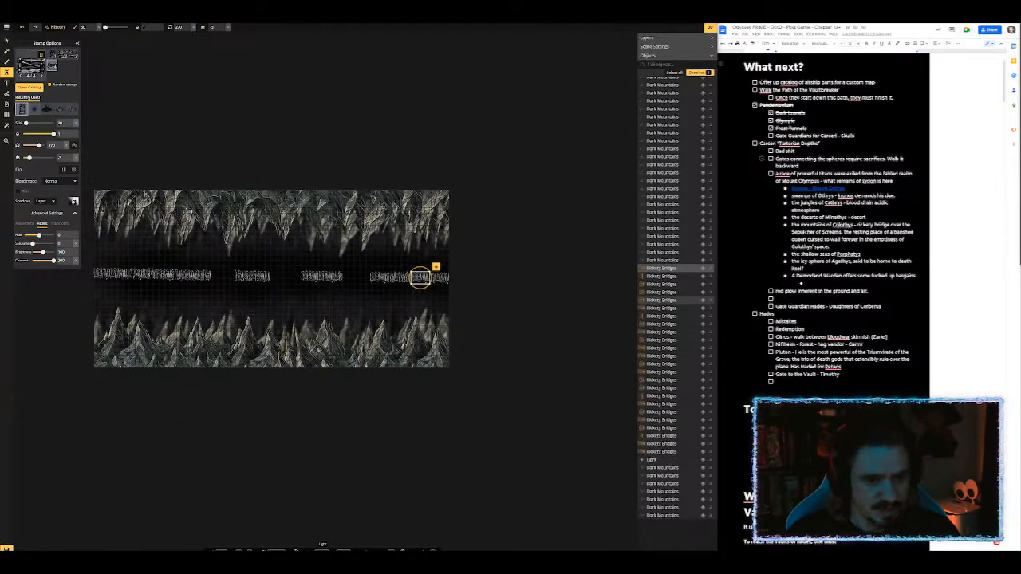
Step: Search the Fantasy Battlemaps 2.0 catalog for "rope" and choose the Pieces of Rope stamp from the Ship group
left_click(31, 68)
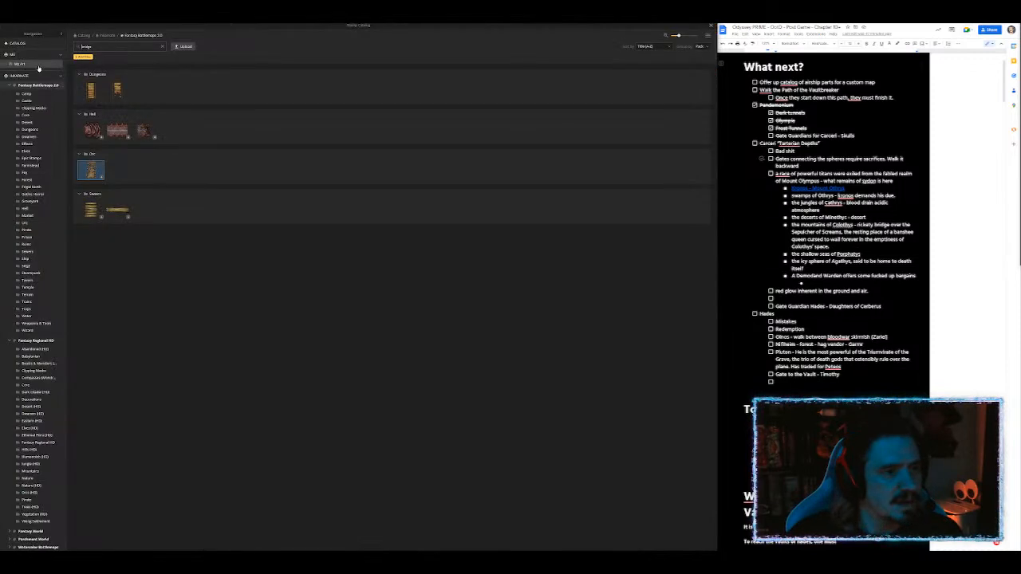
left_click_drag(94, 46, 74, 45)
type("j")
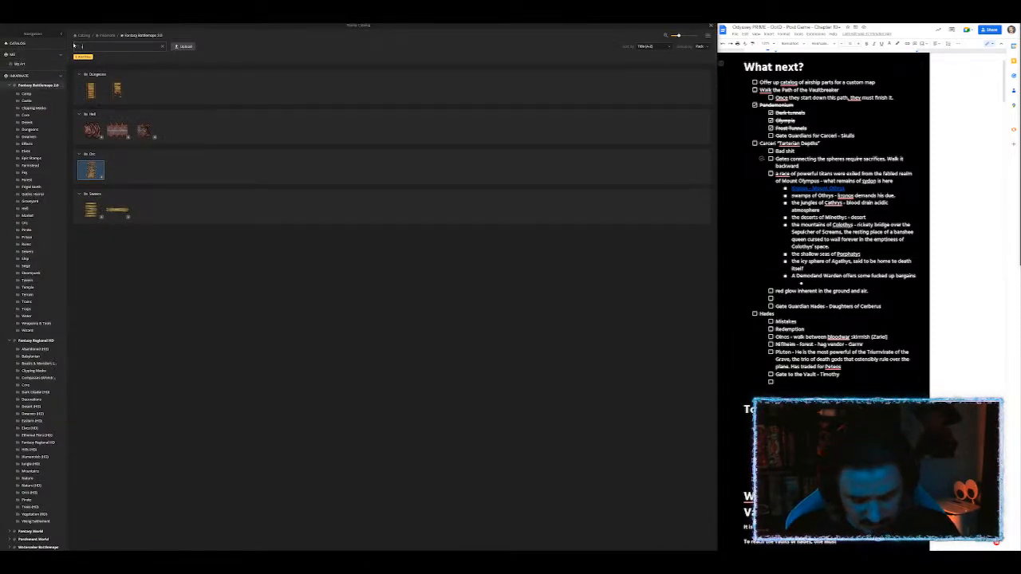
type("ope")
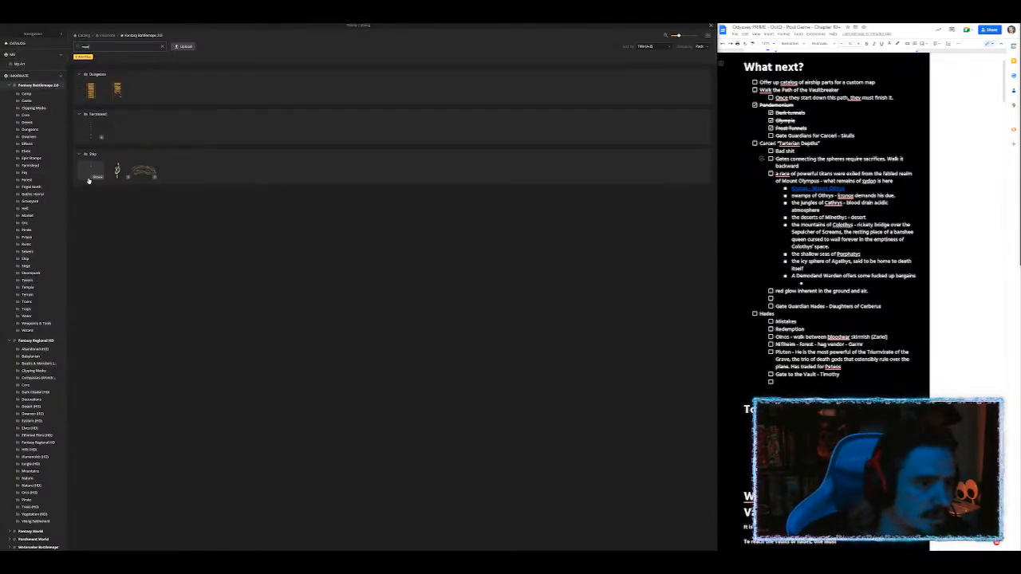
left_click(93, 175)
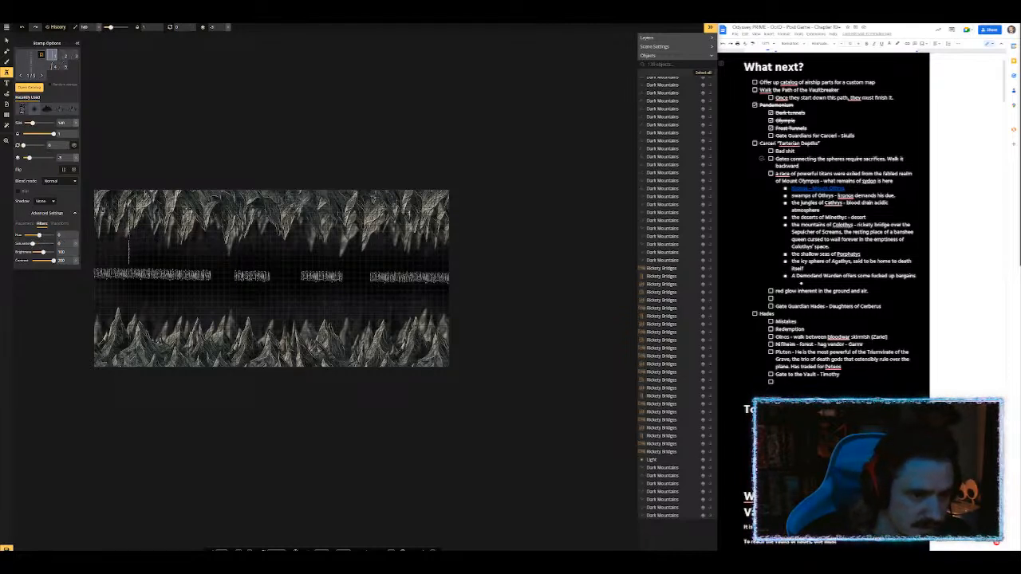
Step: Rotate the rope stamp to 345° at size 140 and hang it above the bridge's left end, with layer order 0
scroll(114, 242, "down", 1)
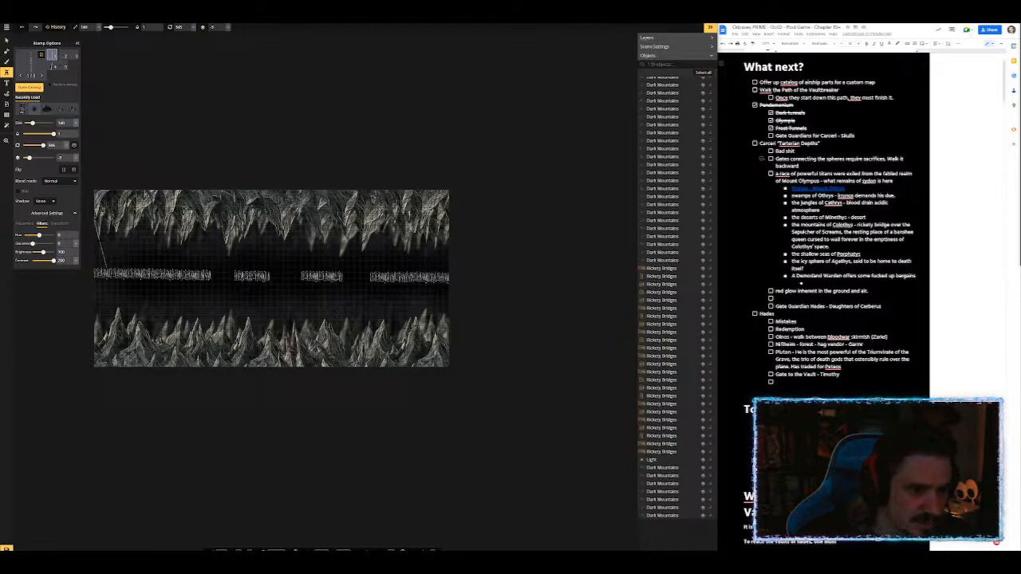
left_click(101, 236)
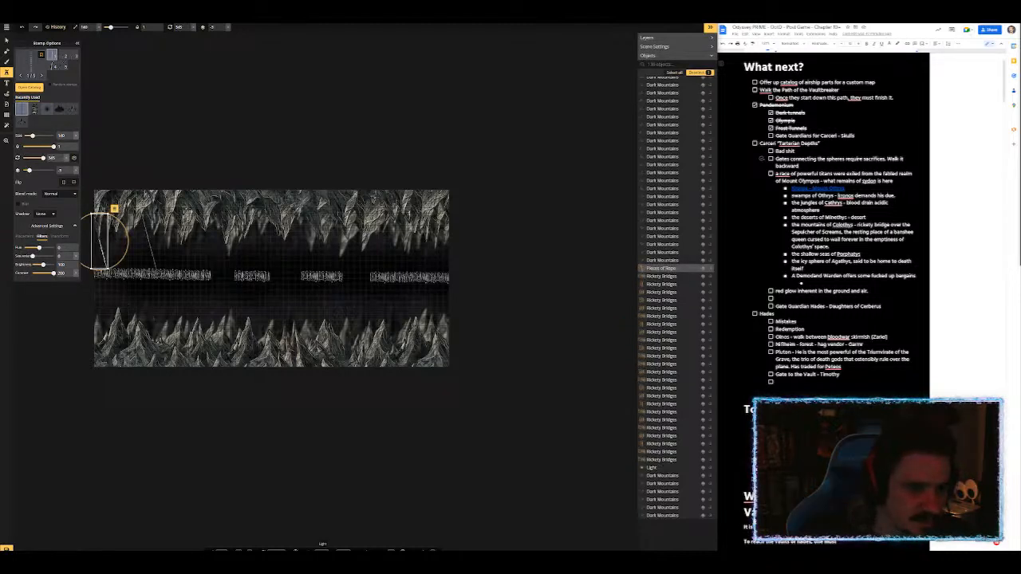
key("ctrl+z")
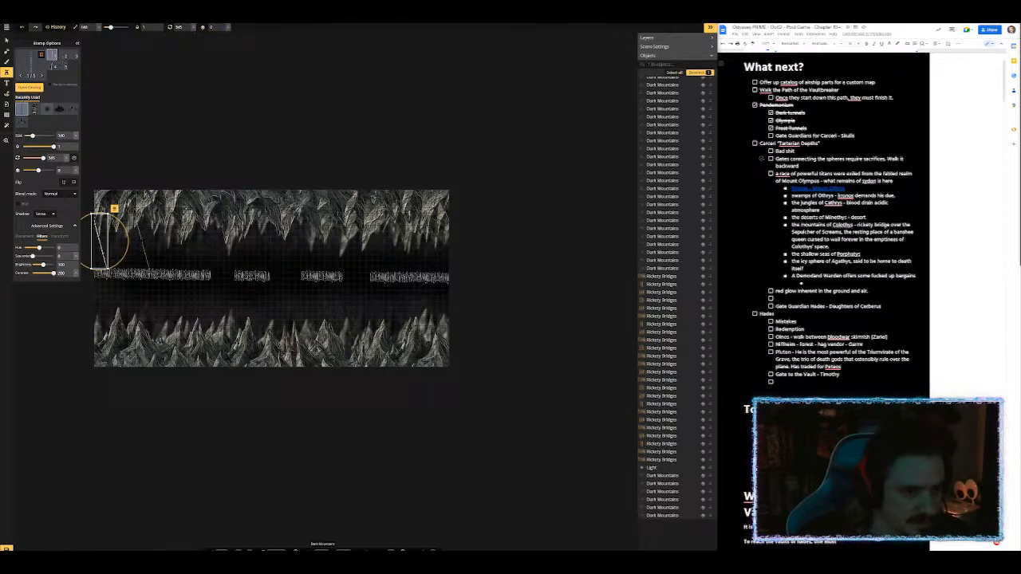
Step: Hang a second rope from the upper mountains to the left bridge run and tilt it to 349°
left_click(142, 240)
scroll(142, 240, "down", 1)
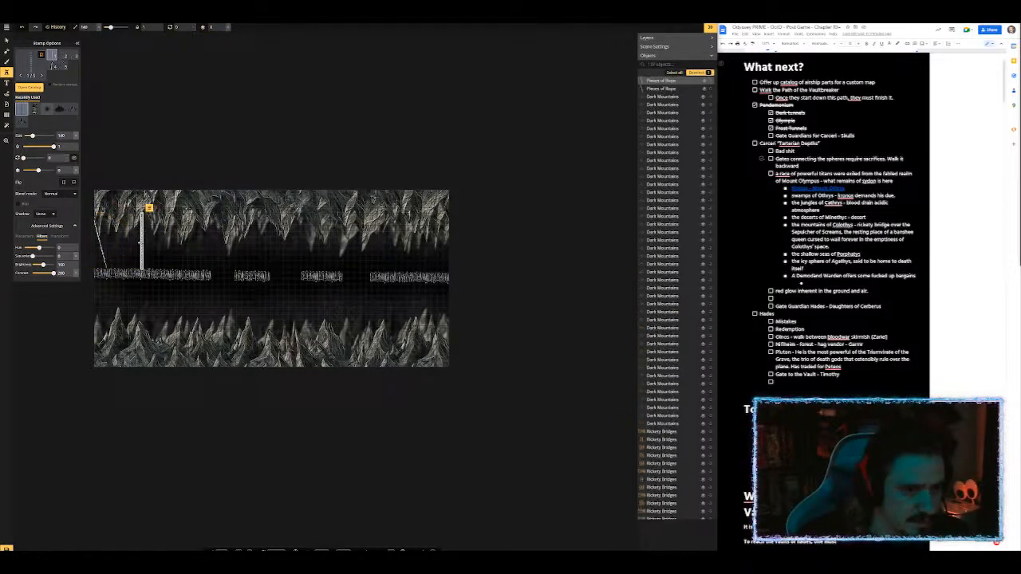
scroll(142, 241, "down", 4)
scroll(142, 240, "up", 3)
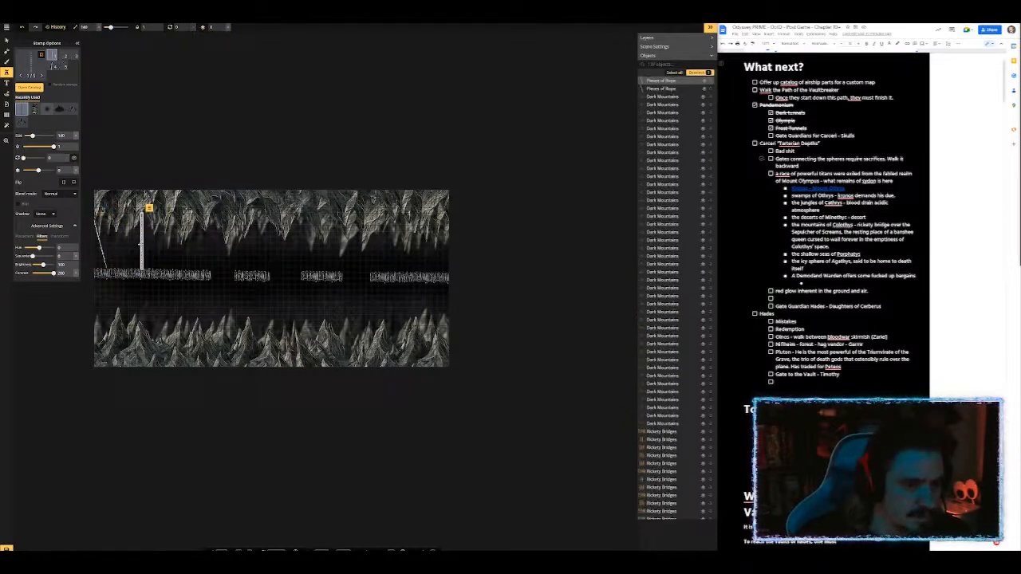
scroll(142, 242, "up", 1)
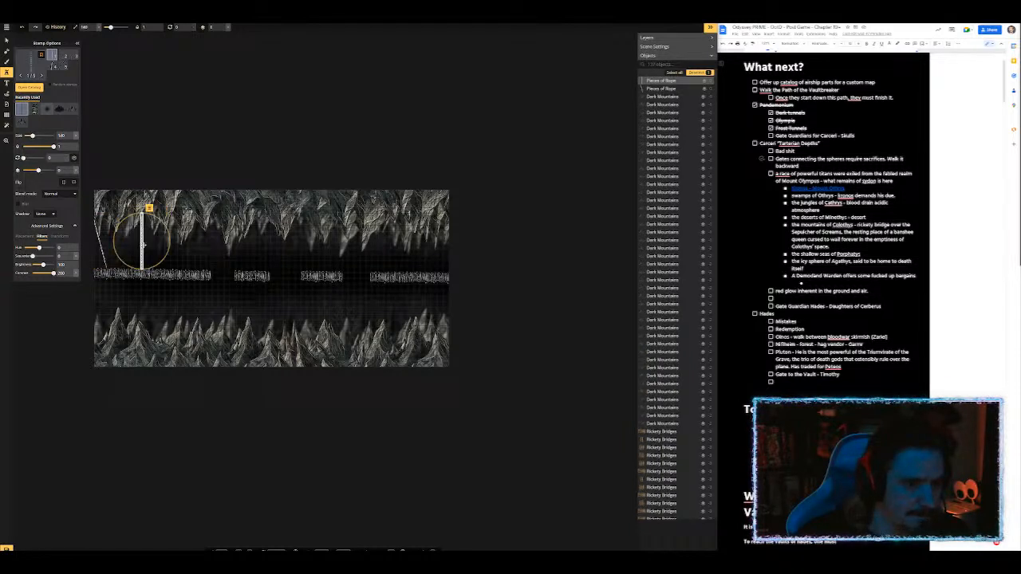
scroll(142, 241, "down", 1)
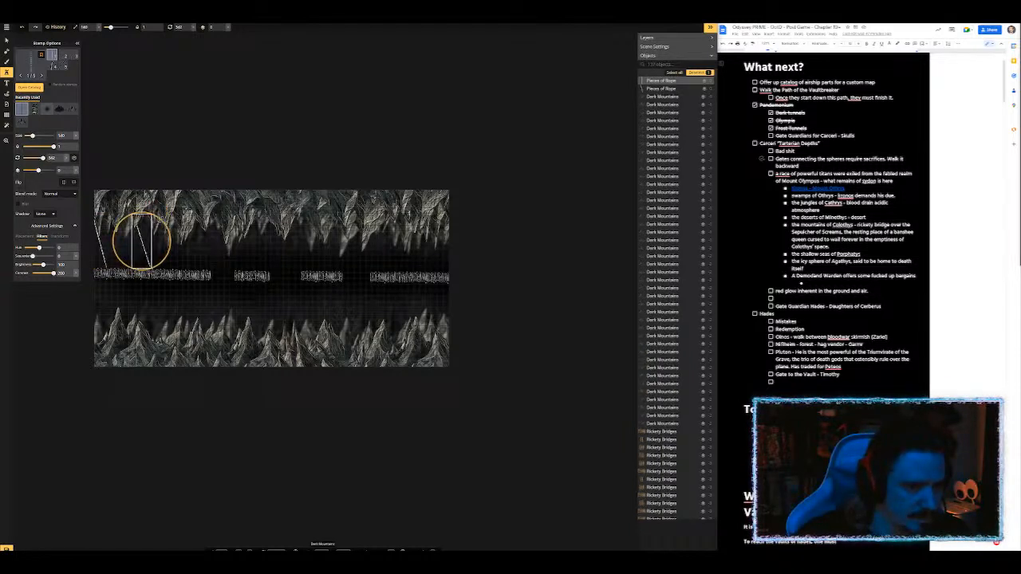
scroll(142, 241, "up", 2)
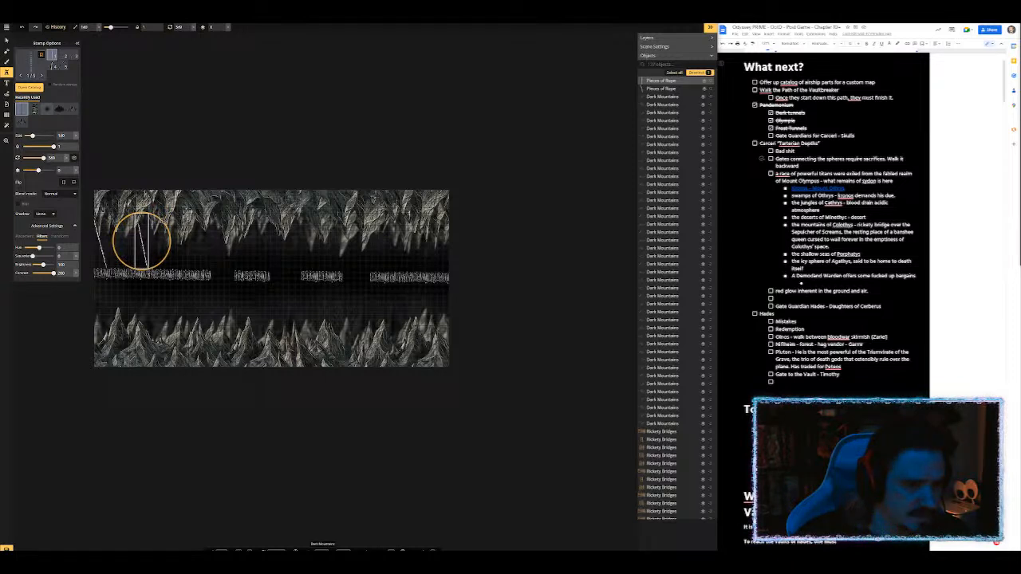
Step: Hang more ropes along the left bridge run at 349°, ending with a nearly vertical rope at the run's right end
left_click_drag(142, 241, 129, 240)
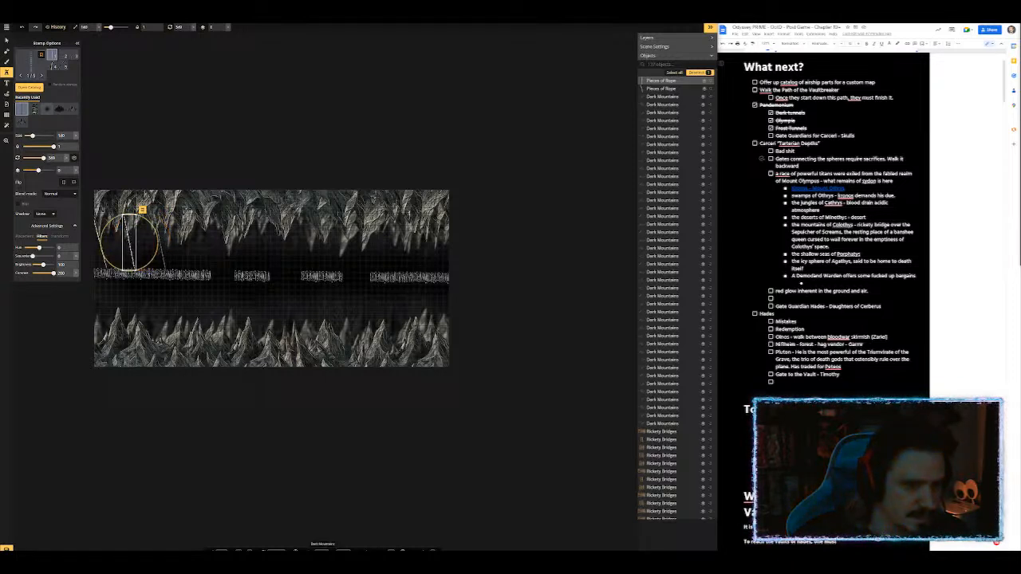
left_click(130, 240)
left_click(159, 240)
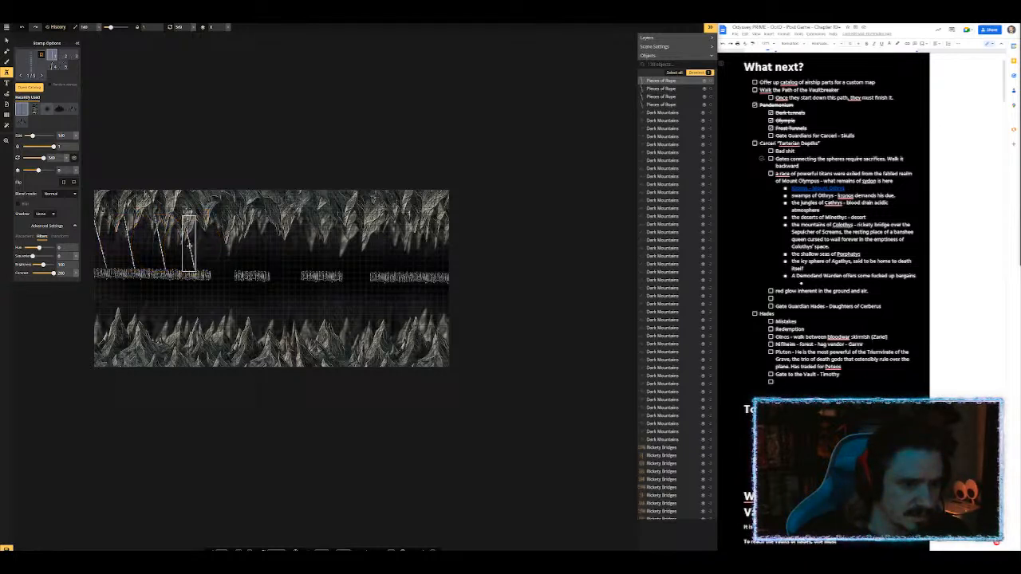
left_click(188, 243)
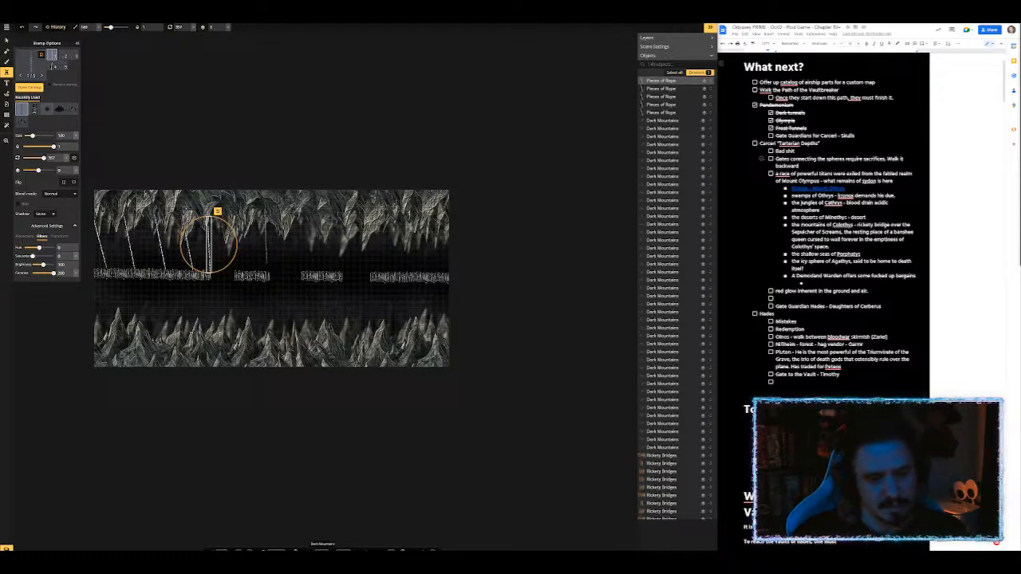
left_click(210, 242)
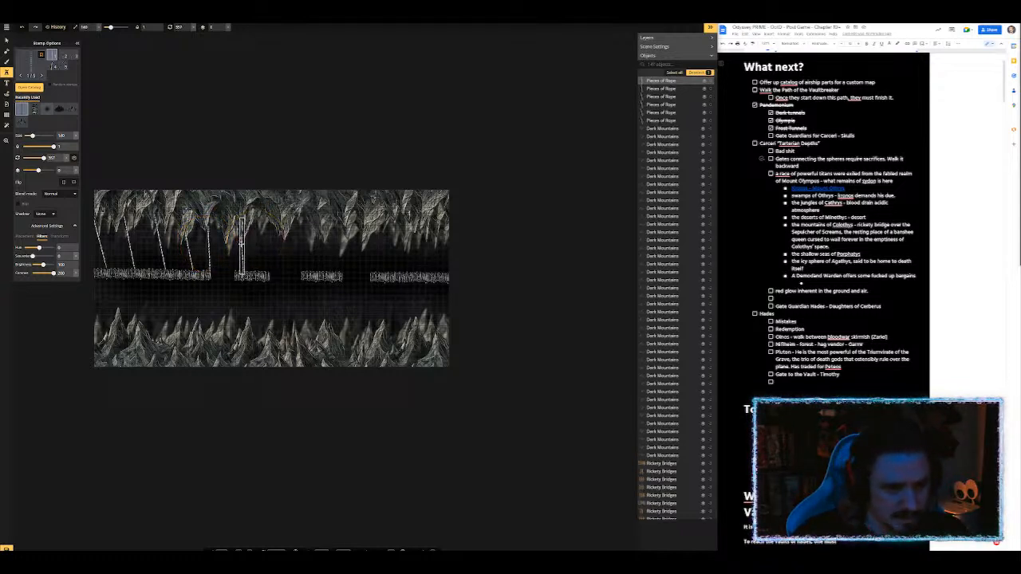
Step: Hang ropes at both ends of the second bridge fragment, leaning the right one to 7°
left_click(236, 241)
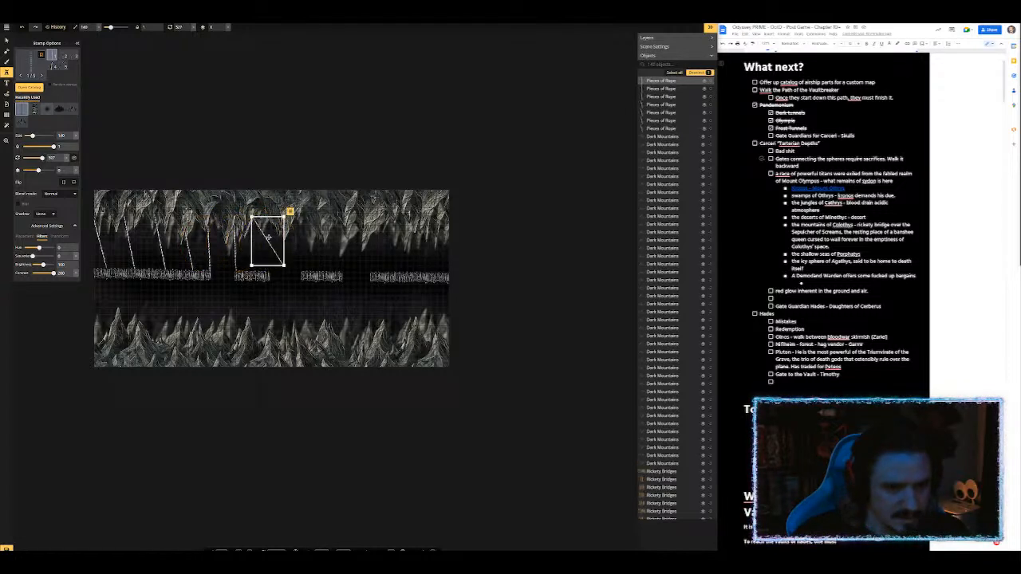
scroll(268, 242, "up", 5)
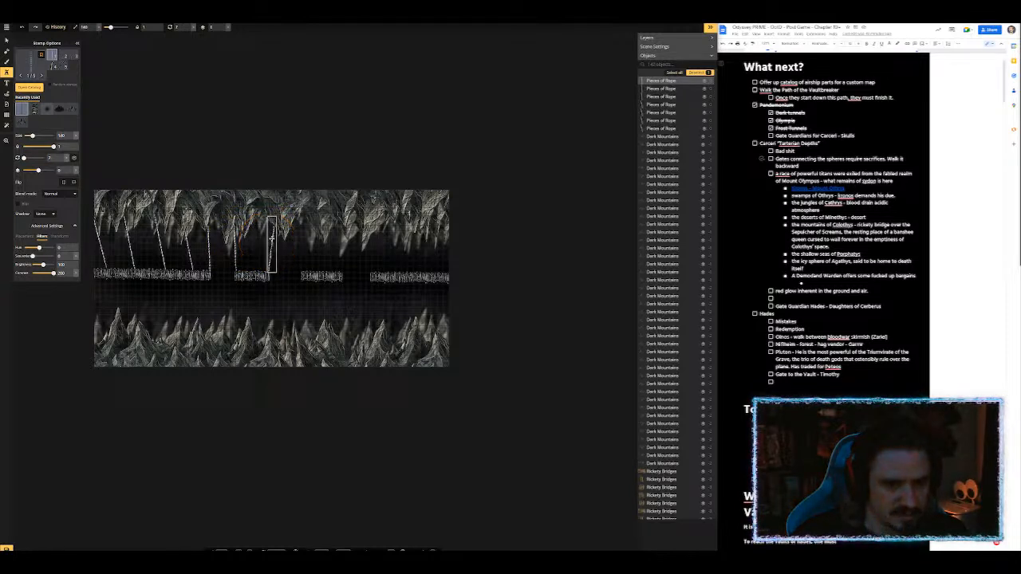
left_click(271, 241)
Step: Hang ropes from the upper mountains to both ends of the third bridge fragment, with the right one rotated to 7°
scroll(311, 245, "down", 5)
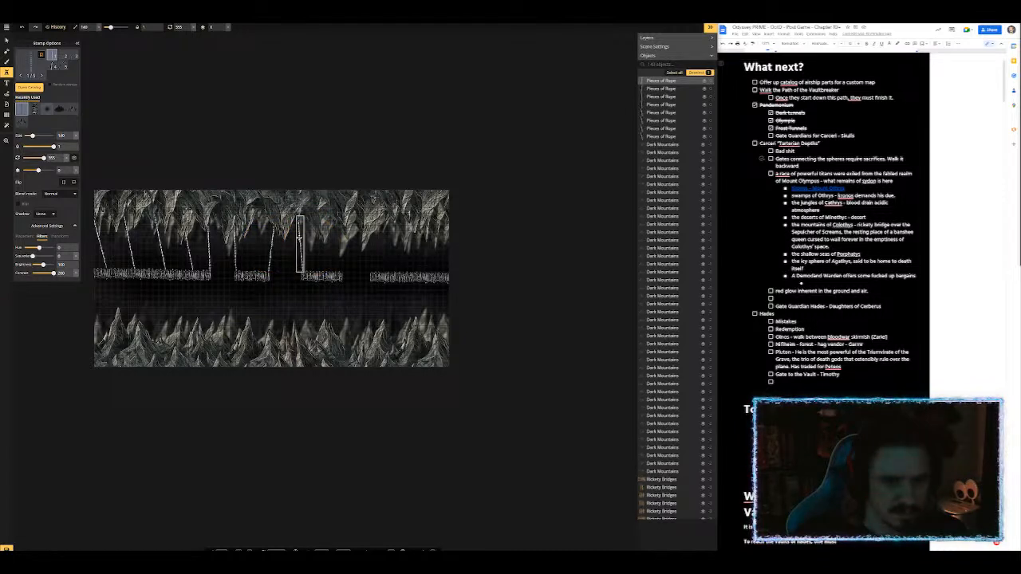
left_click(299, 238)
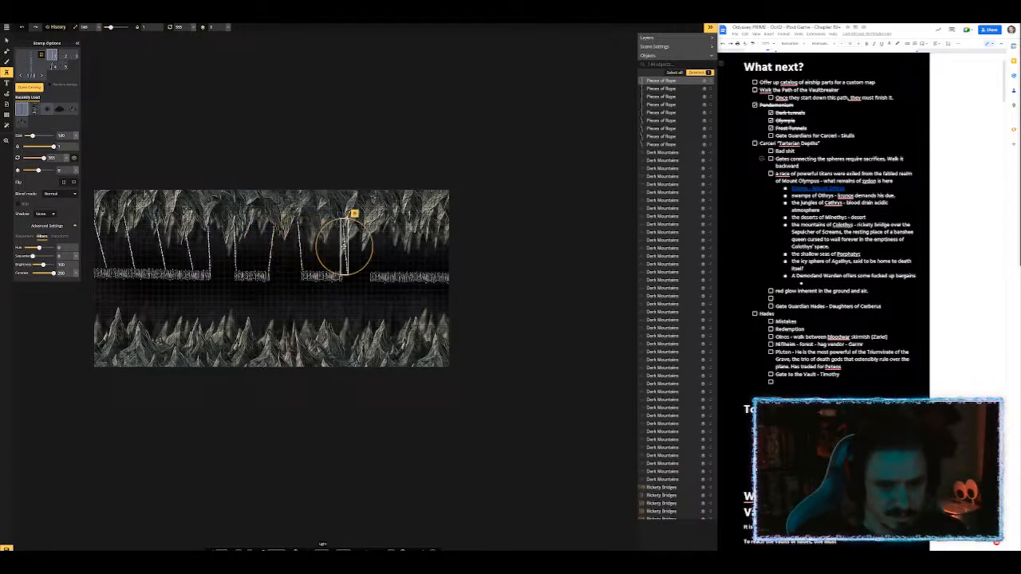
scroll(344, 248, "up", 12)
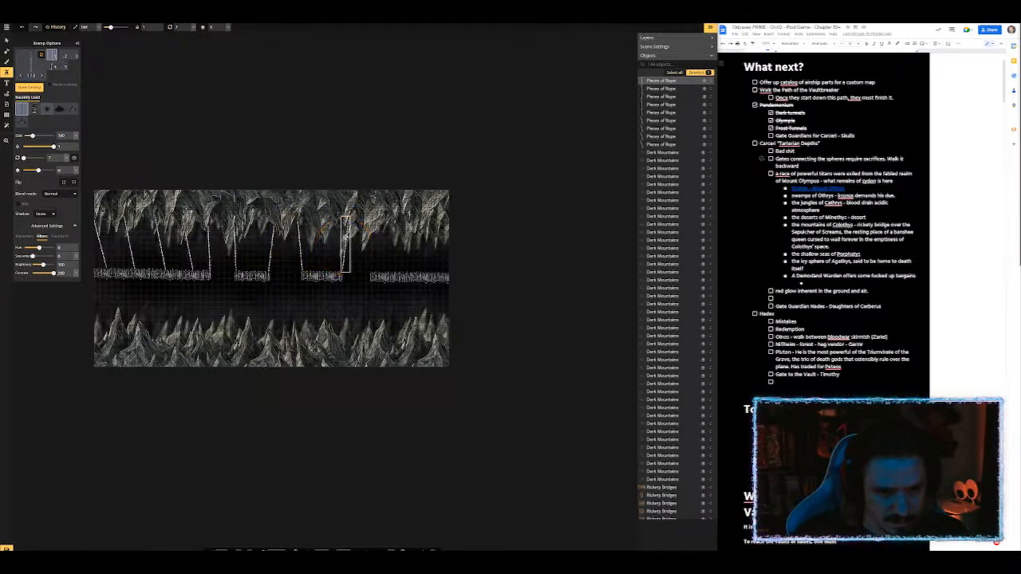
left_click(344, 244)
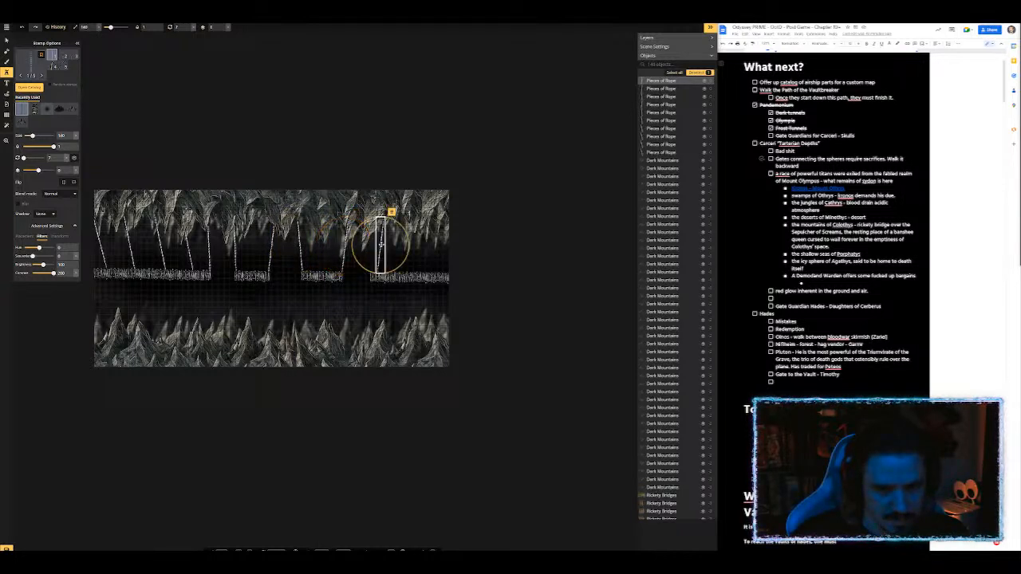
Step: Hang ropes along the fourth bridge fragment from its left end to the map's right edge, varying their tilt
scroll(381, 241, "down", 1)
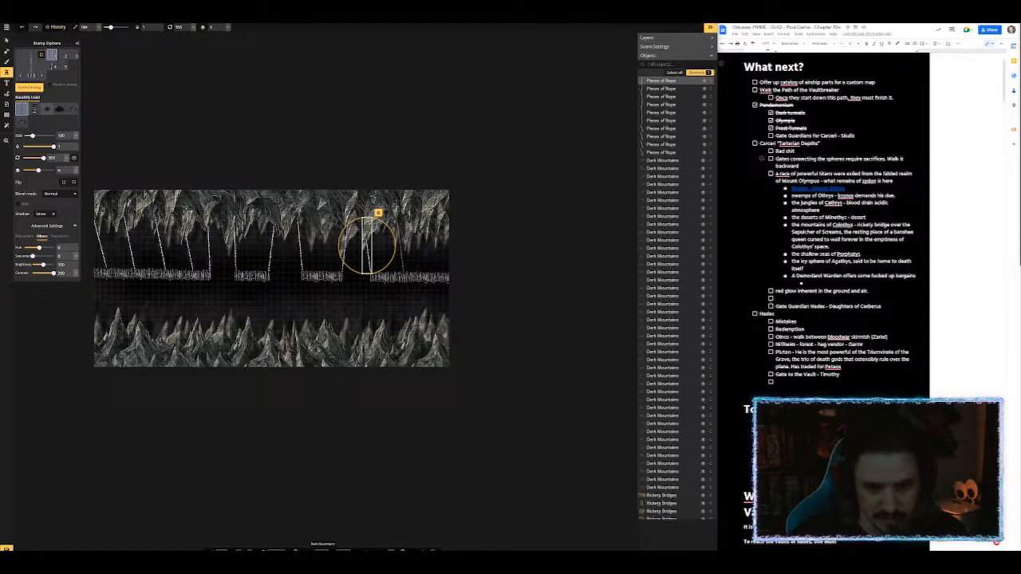
left_click(367, 244)
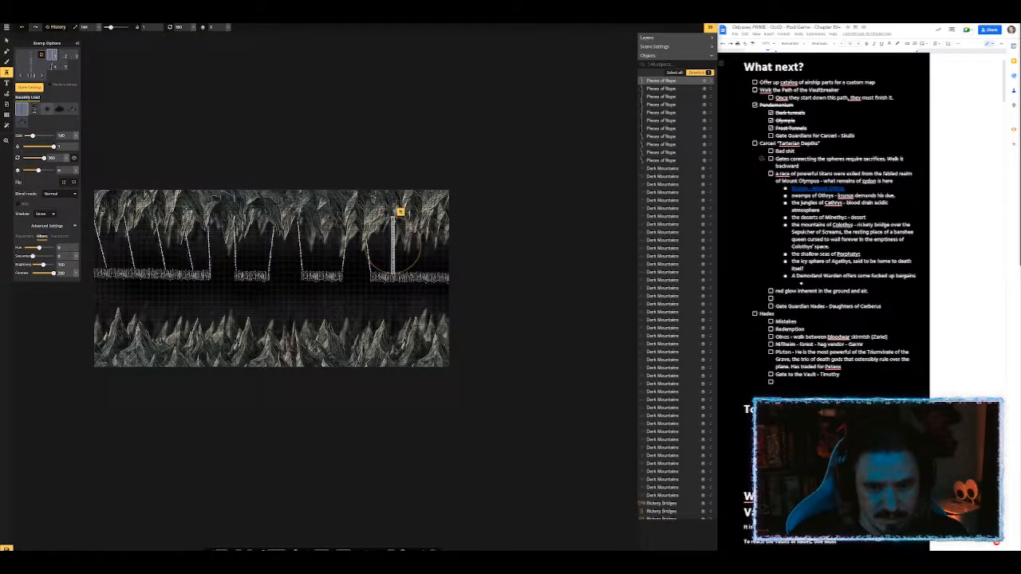
left_click(431, 241)
left_click_drag(455, 231, 457, 234)
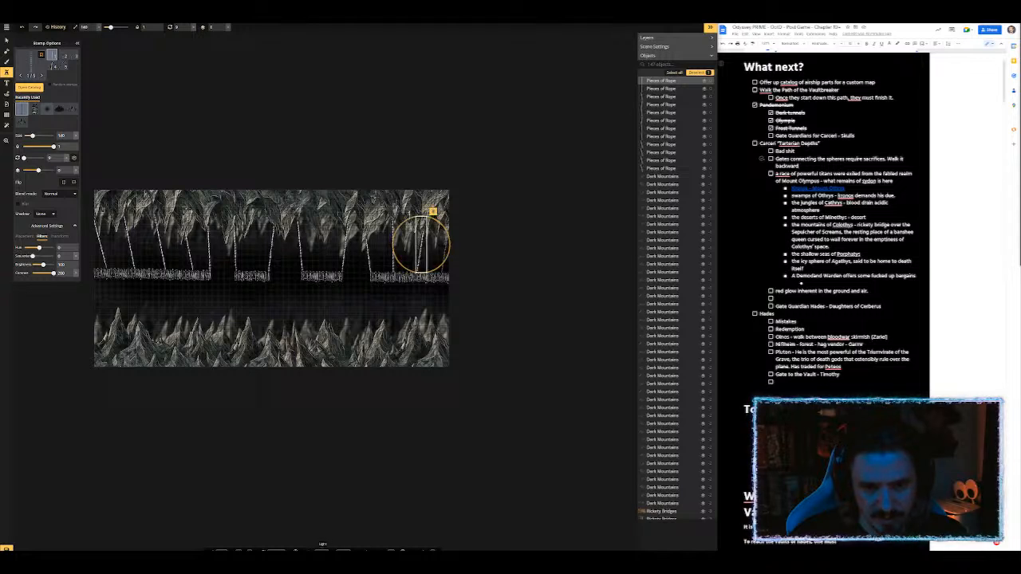
left_click(443, 246)
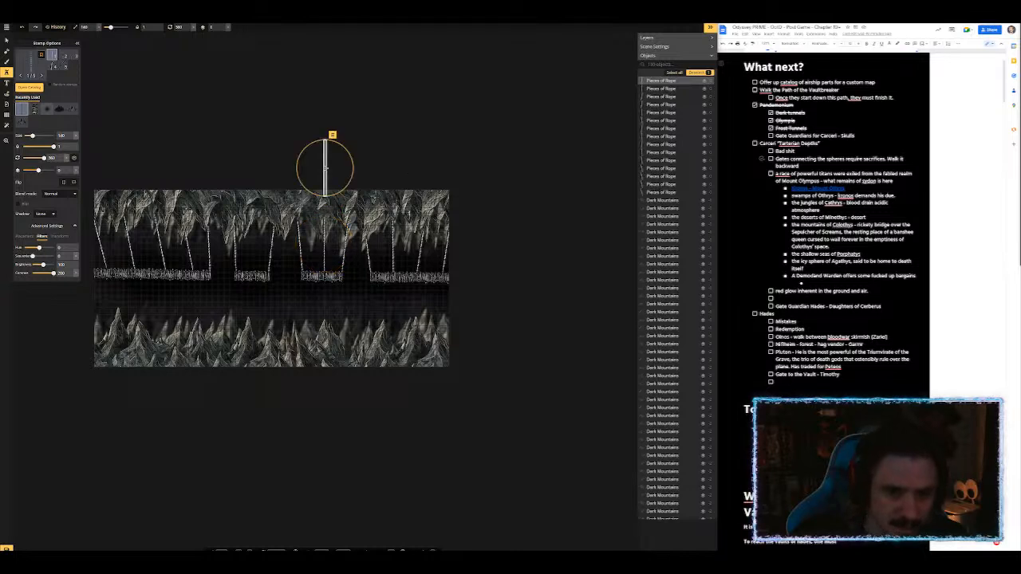
Step: Place a rope above the third bridge section, and add a copied rope over the left part of the cave ceiling
left_click(325, 169)
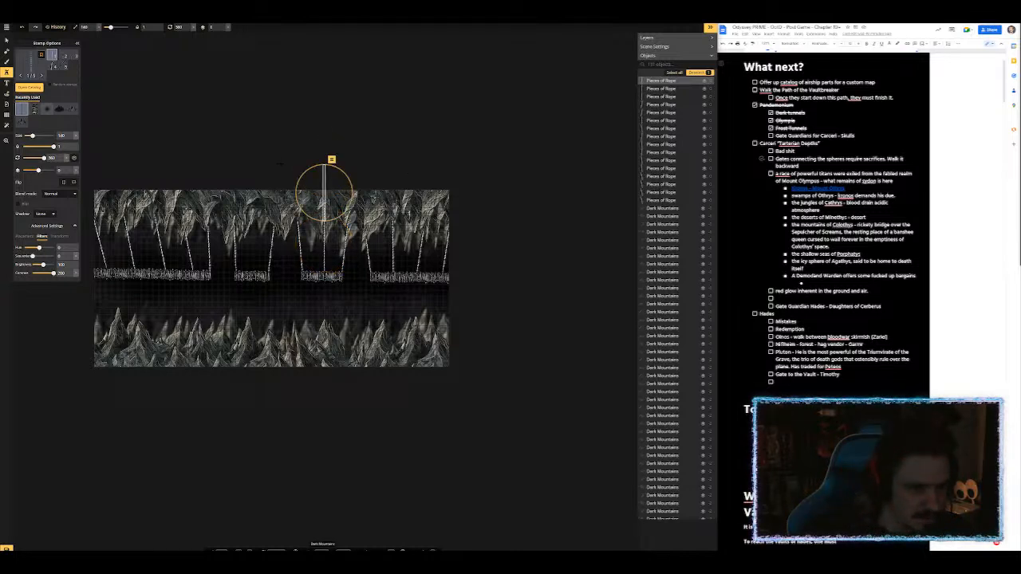
left_click(8, 40)
left_click_drag(105, 136, 223, 273)
left_click(162, 243)
key("ctrl+c")
key("ctrl+v")
left_click_drag(162, 244, 157, 216)
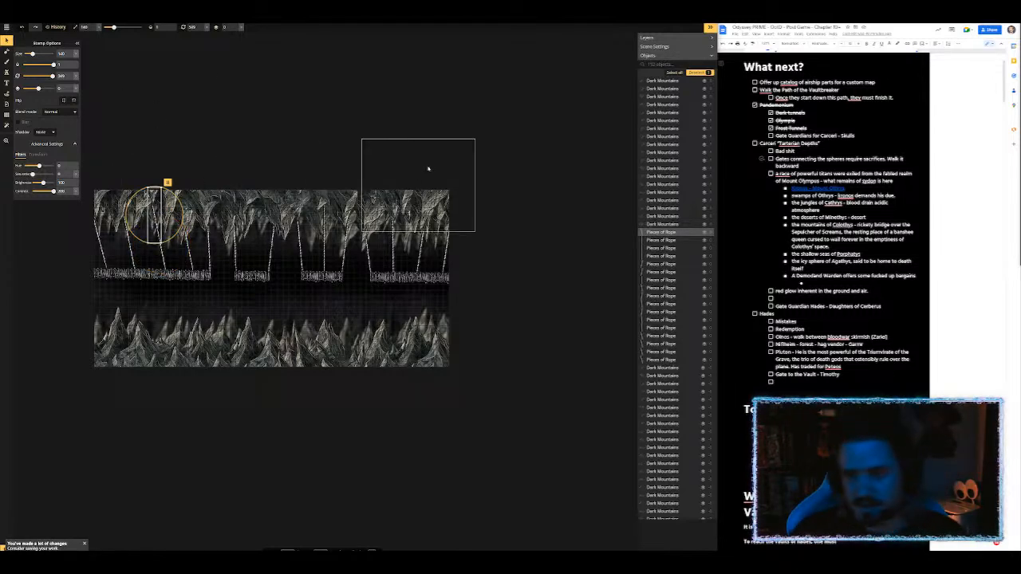
Step: Select all the Pieces of Rope objects and group them
left_click(658, 360, "shift")
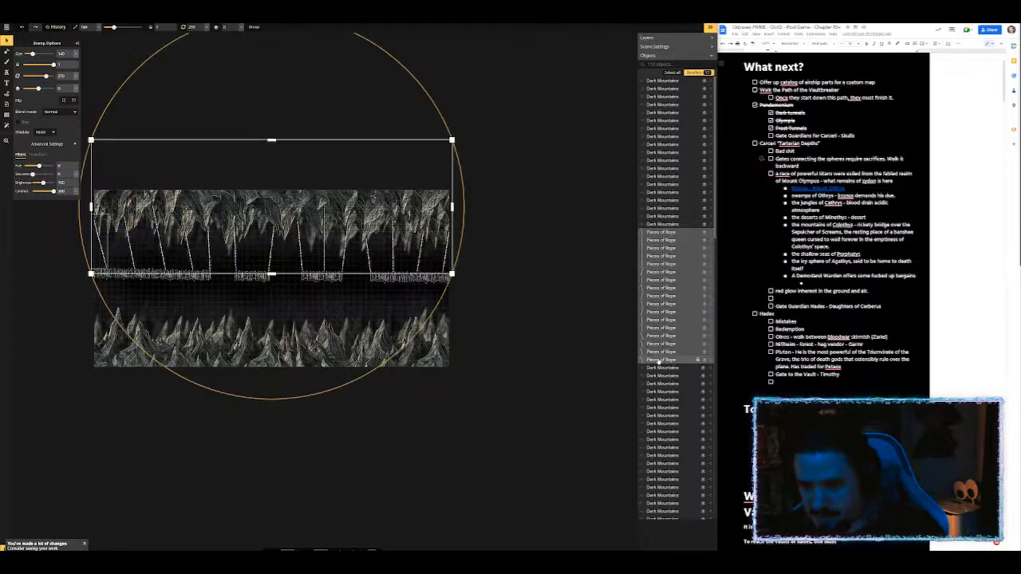
left_click(458, 135)
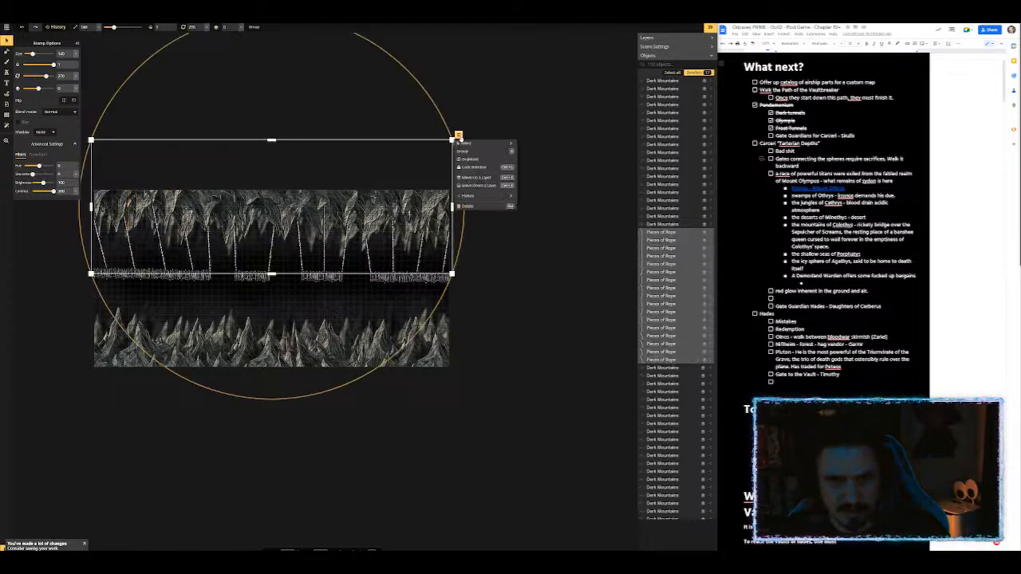
left_click(467, 150)
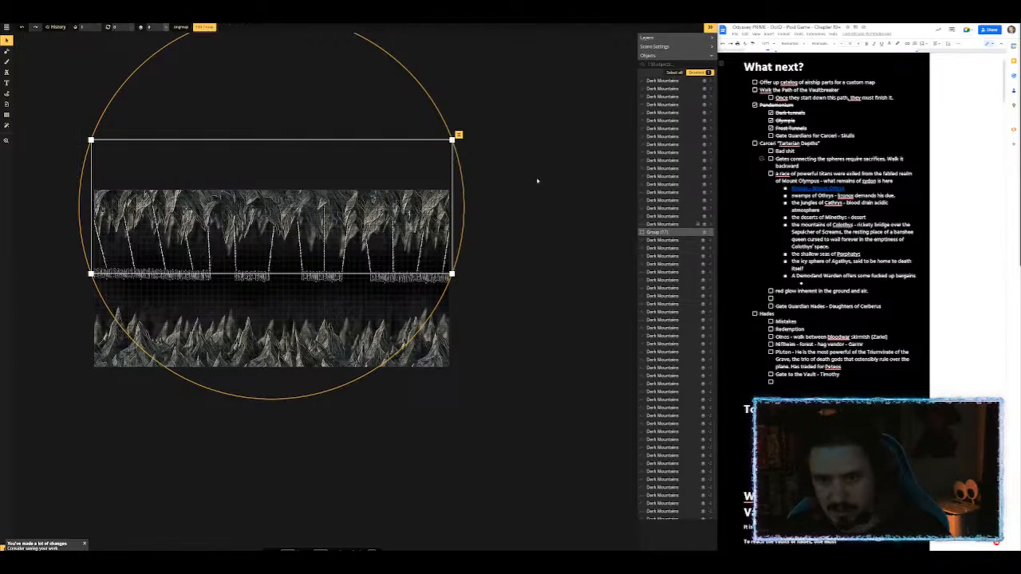
Step: Duplicate the rope group and move the copy down over the lower half of the map
left_click(458, 135)
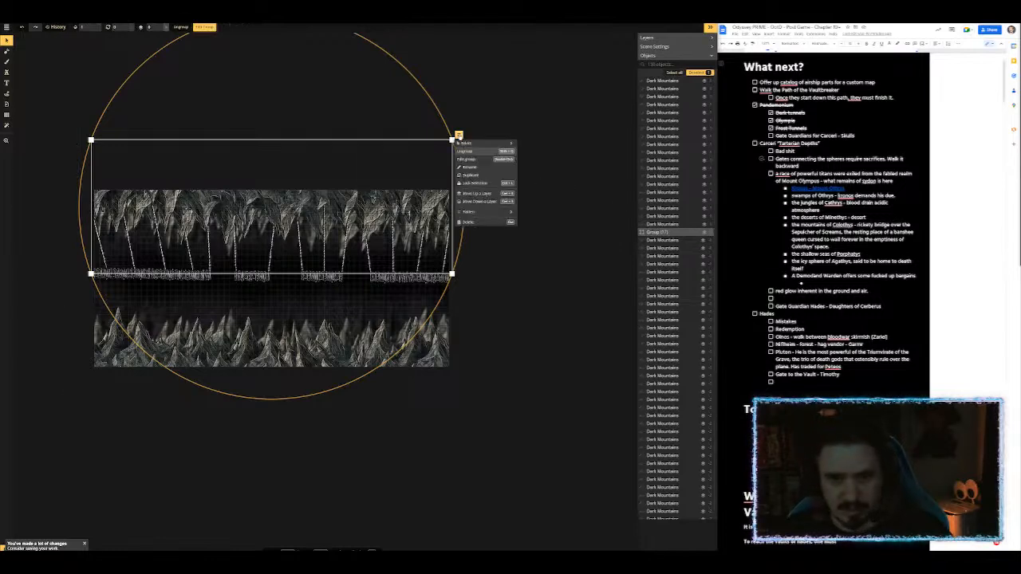
left_click(473, 177)
left_click_drag(542, 150, 246, 270)
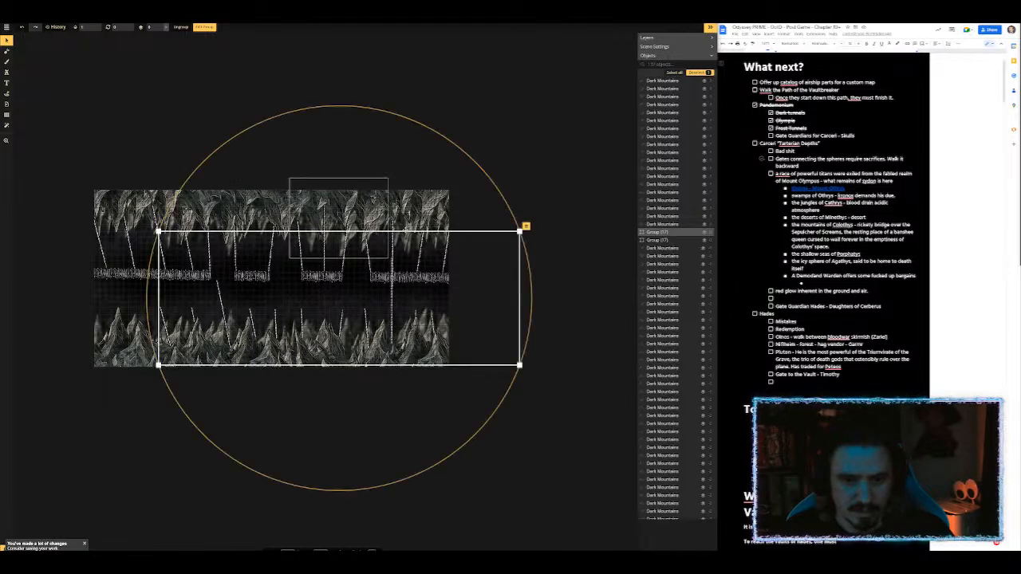
Step: Rotate the copied rope group 180 degrees and position it so its ropes run from the bridges to the lower mountains
left_click(525, 227)
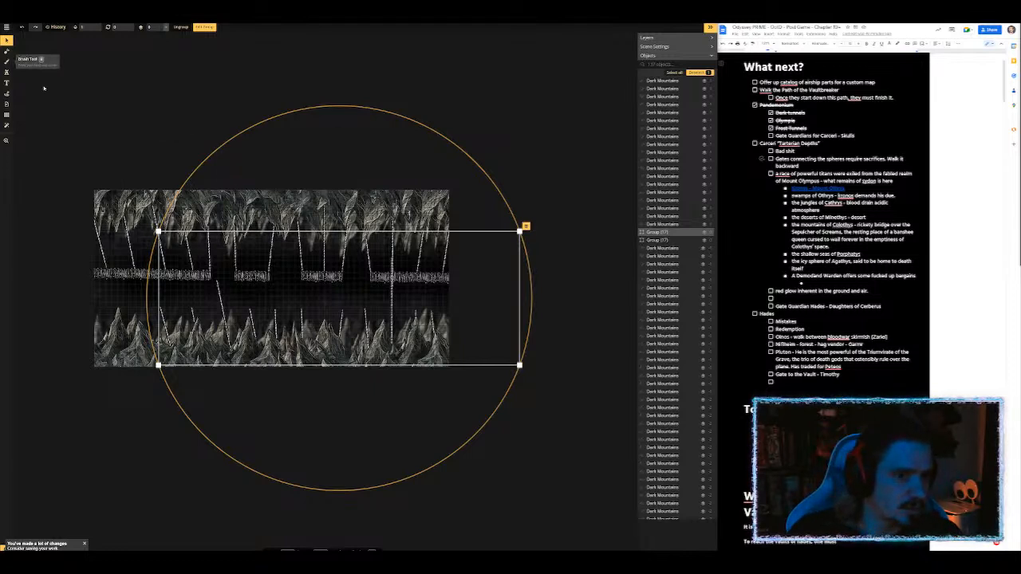
left_click(525, 228)
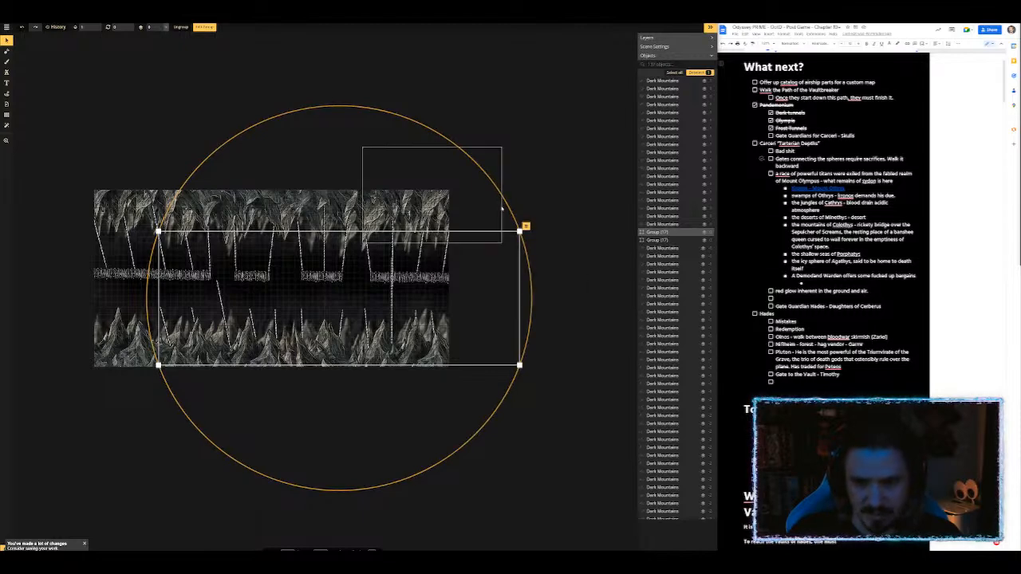
left_click_drag(475, 163, 248, 341)
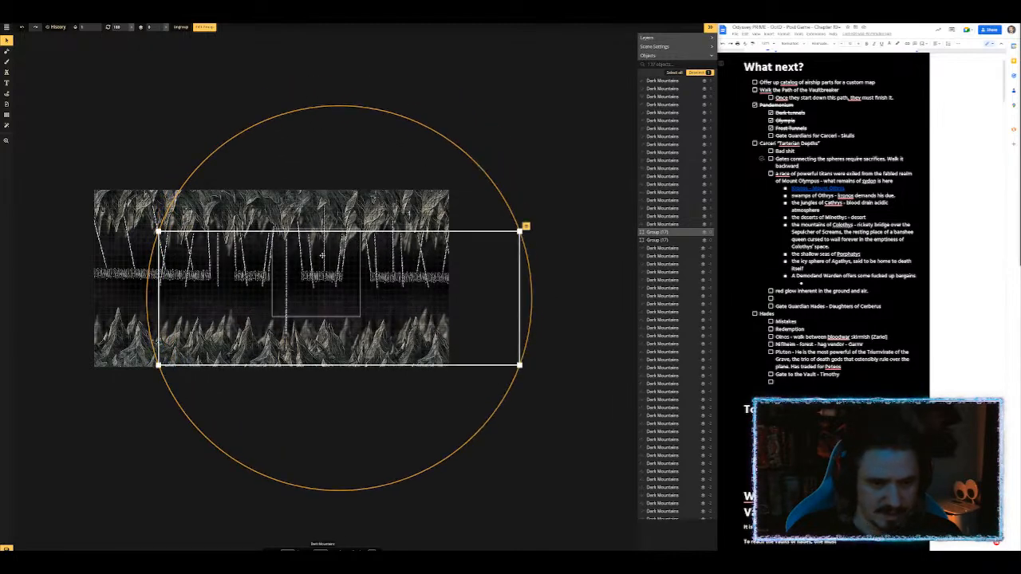
left_click_drag(355, 236, 386, 279)
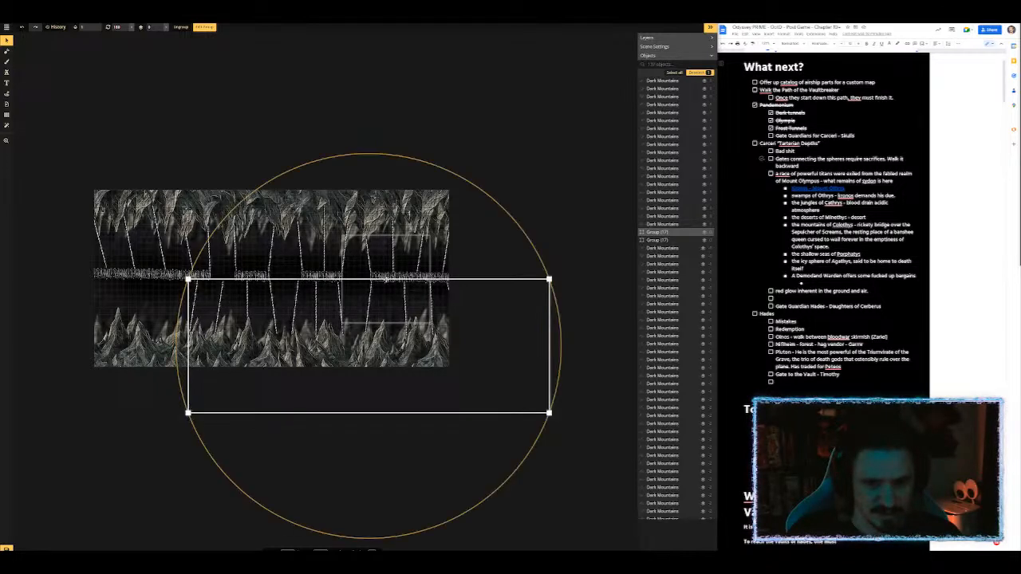
Step: Try to select a rope beneath the third bridge section on the map
left_click(417, 263)
left_click(500, 257)
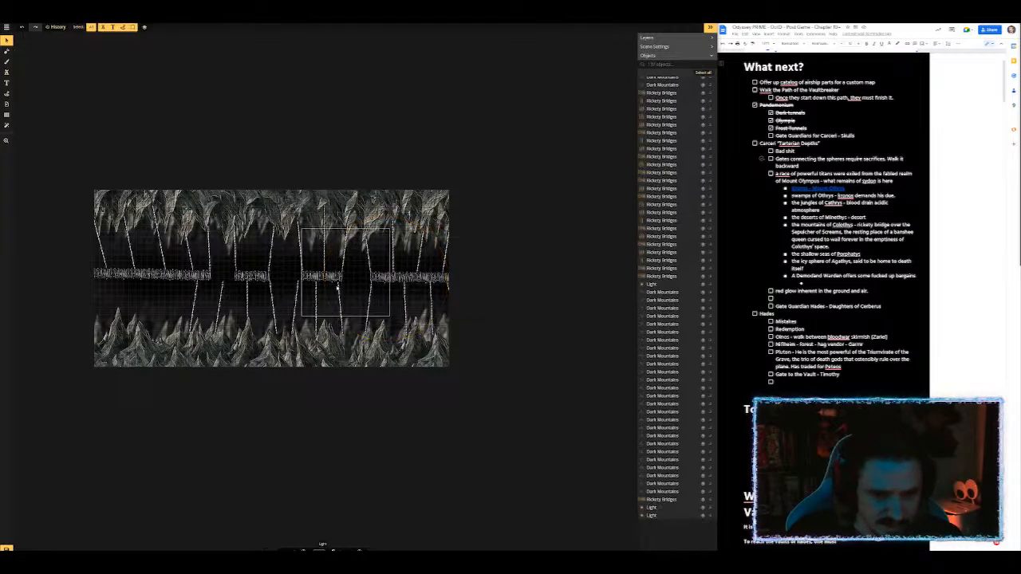
left_click(338, 288)
left_click(343, 328)
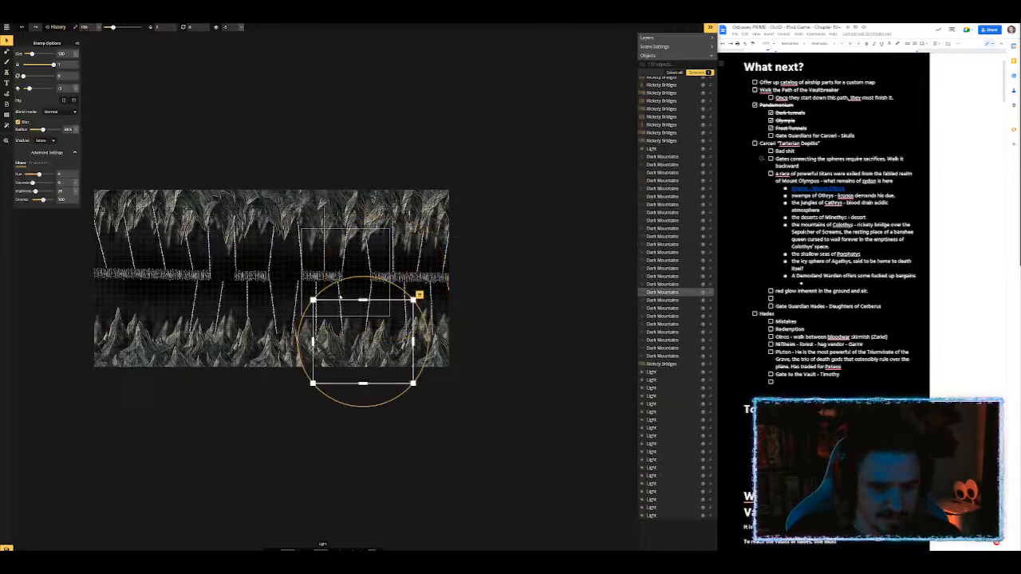
left_click(338, 302)
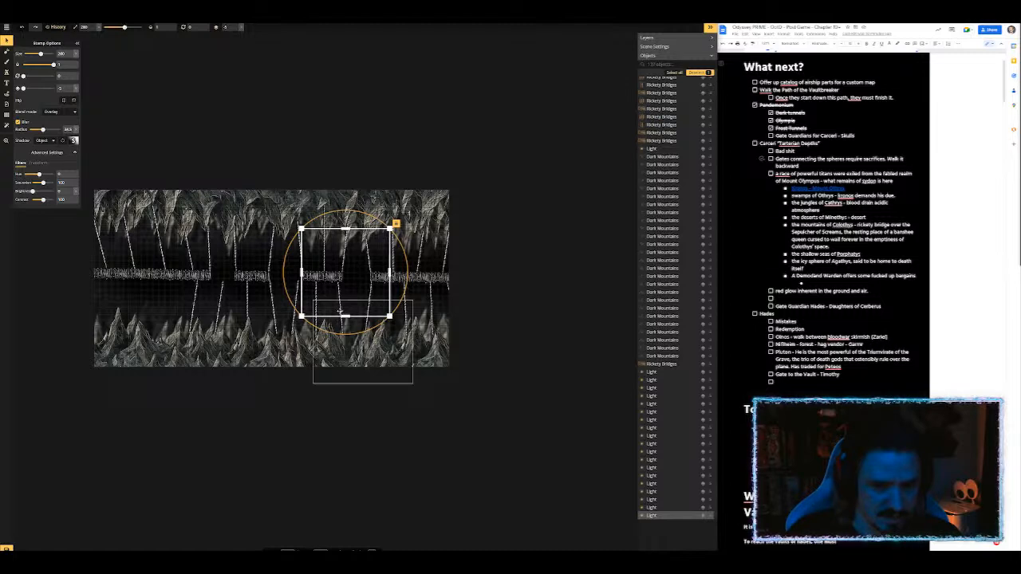
left_click(388, 355)
scroll(388, 355, "up", 5)
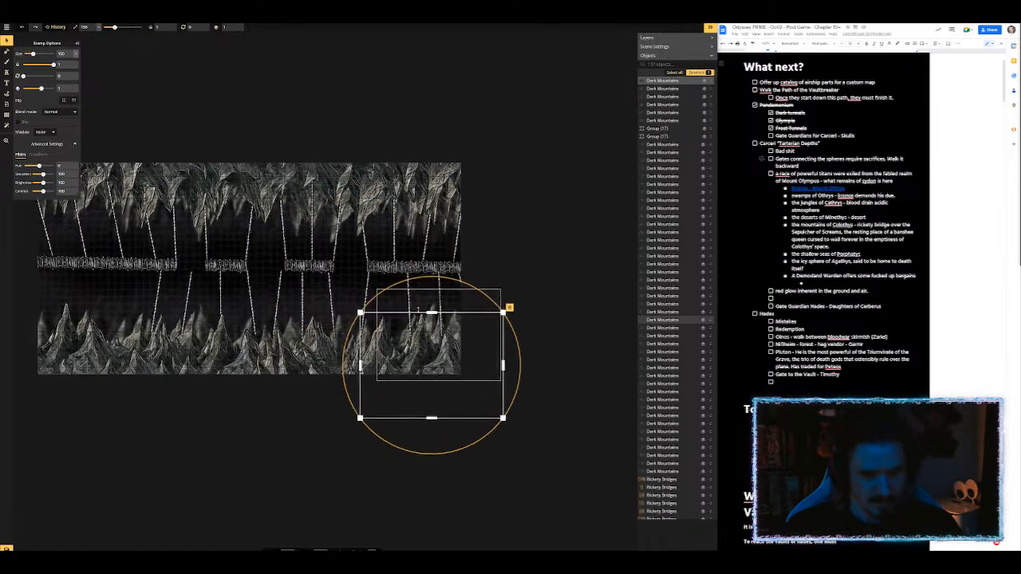
left_click(514, 232)
left_click(306, 304)
left_click(304, 317)
left_click(303, 301)
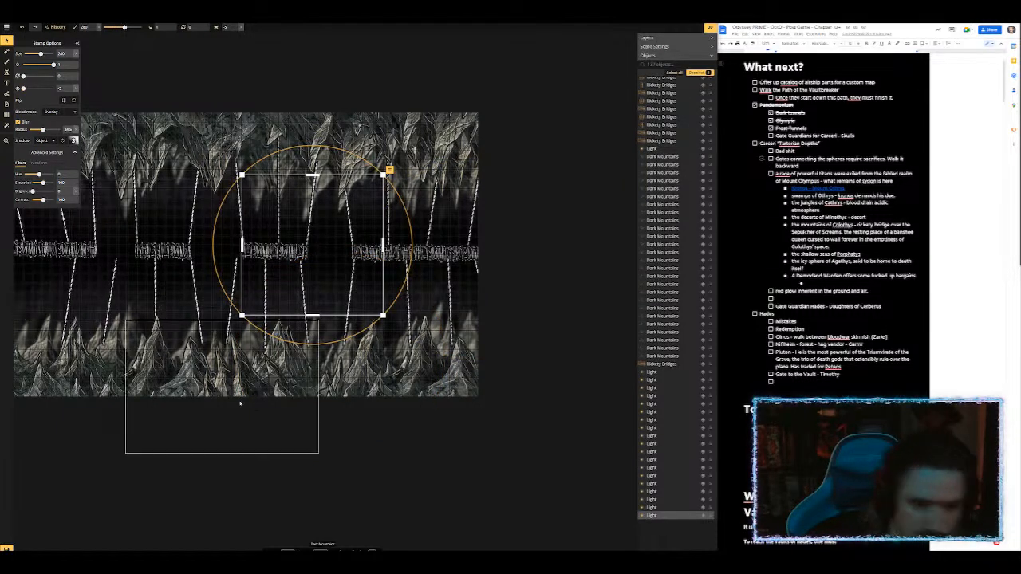
scroll(252, 408, "down", 2)
scroll(252, 409, "down", 1)
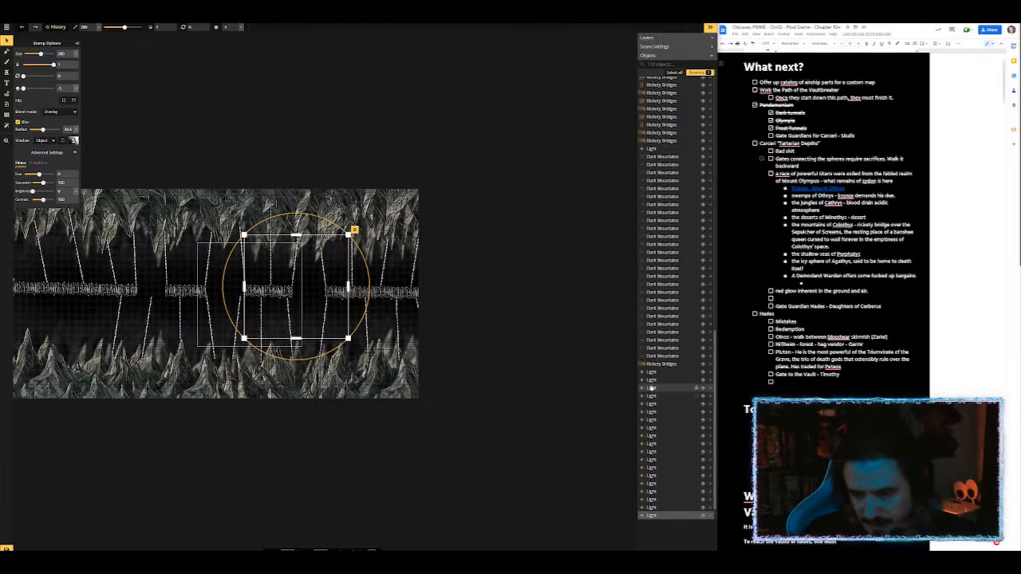
Step: Select the run of Light objects near the end of the object list and flatten them into the map
left_click(647, 374)
left_click(651, 515, "shift")
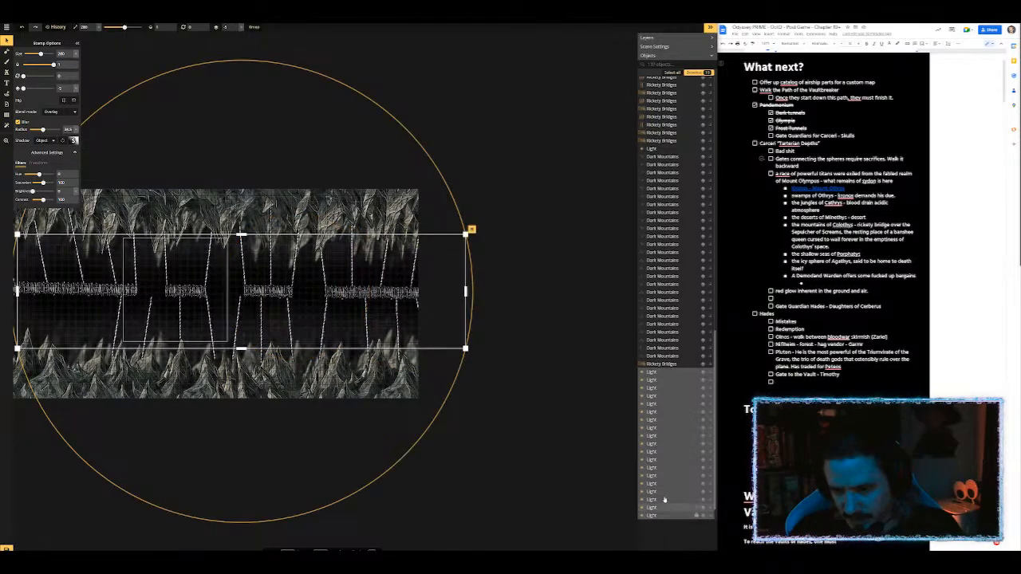
right_click(469, 234)
mouse_move(492, 310)
left_click(541, 313)
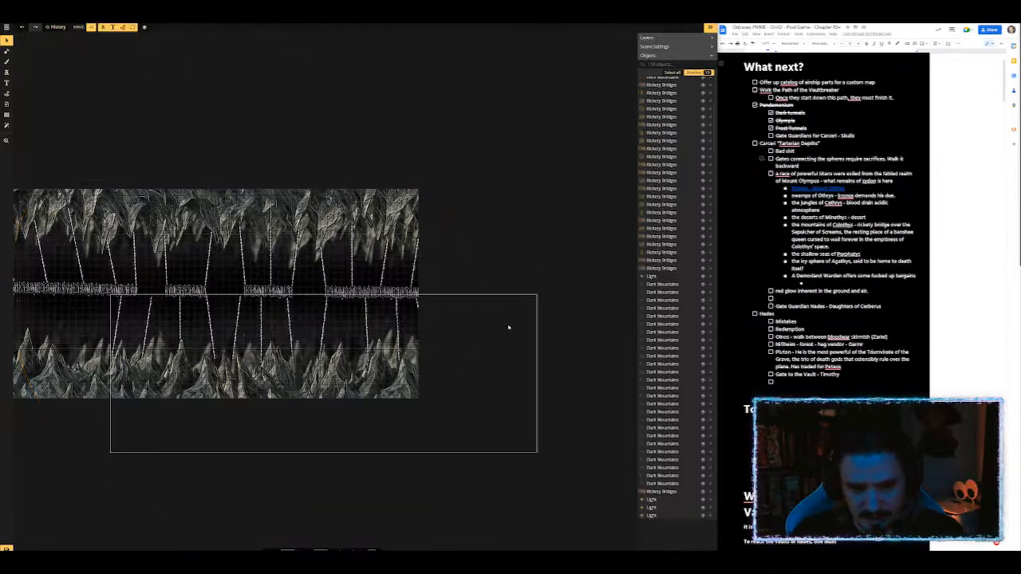
Step: Select the lower rope group on the map and search the object list for "rope"
left_click(486, 242)
key("space")
left_click_drag(305, 330, 485, 291)
scroll(326, 281, "up", 2)
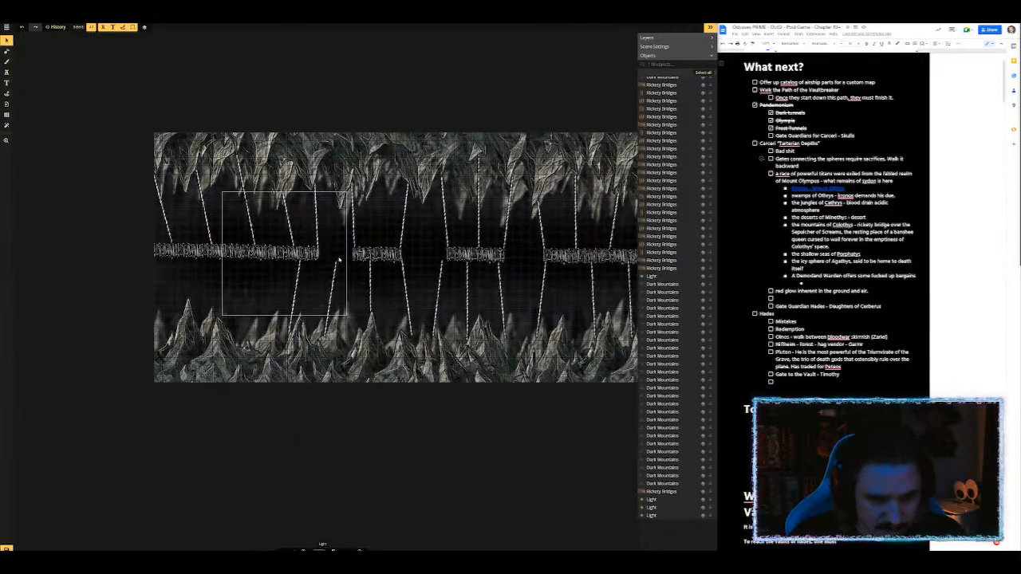
left_click(336, 273)
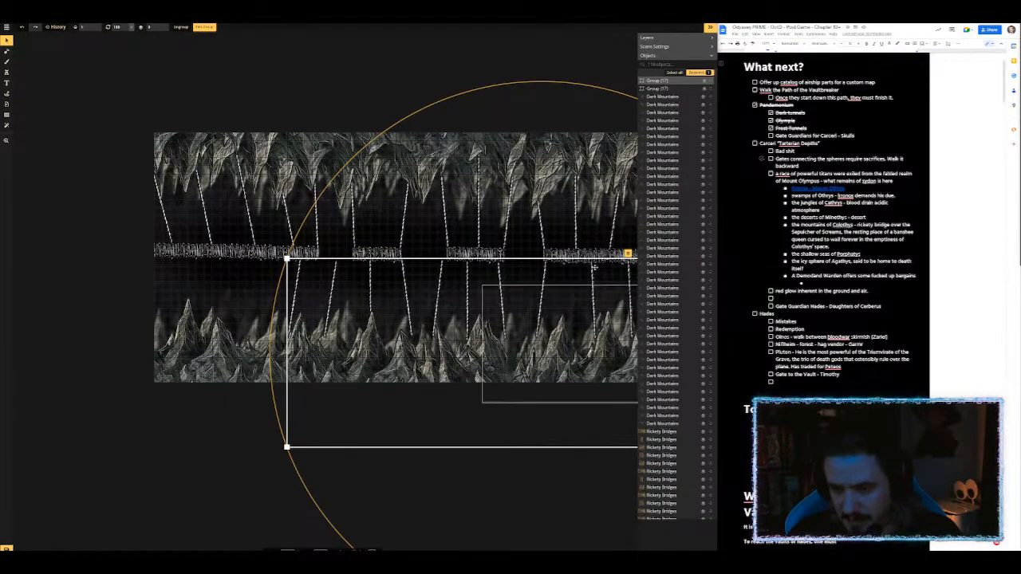
type("r")
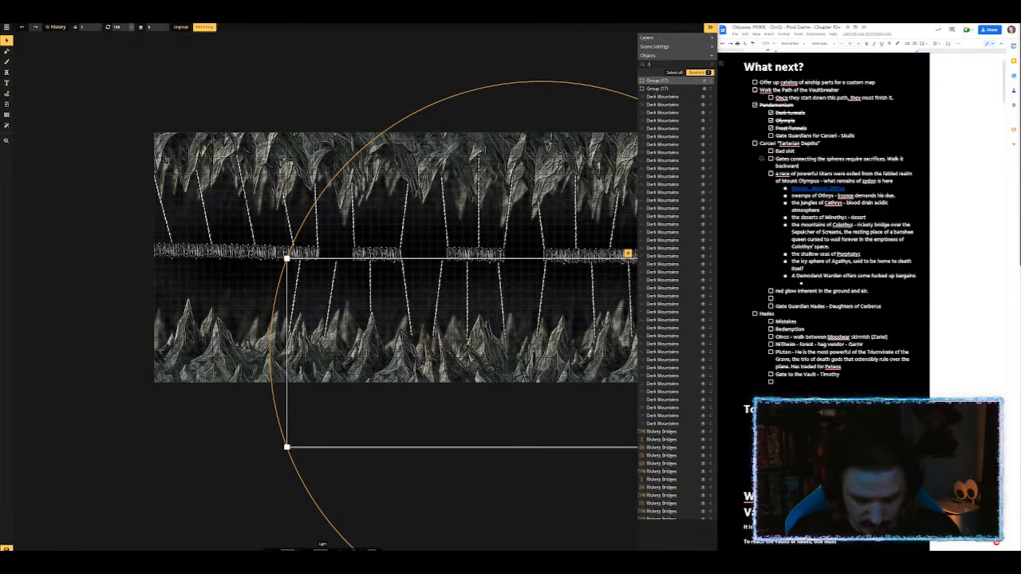
type("ope")
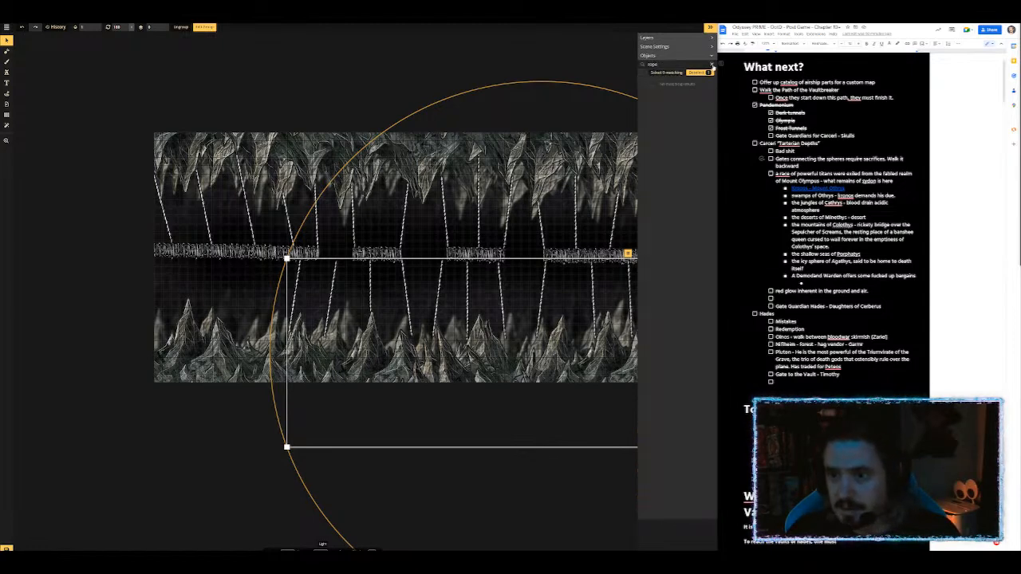
left_click(711, 64)
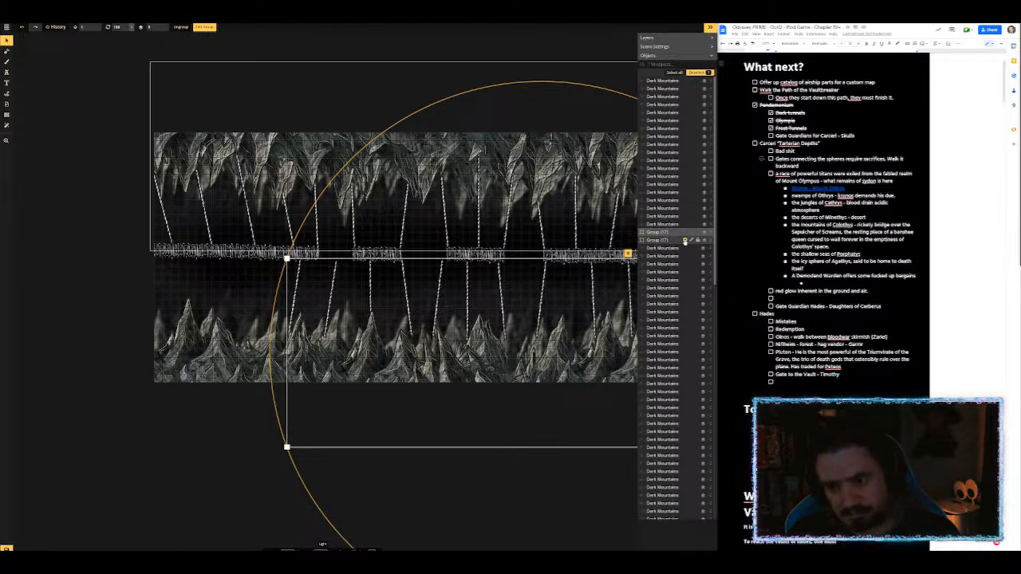
Step: Select each of the two rope groups in turn to check which half of the map it covers
double_click(684, 240)
left_click(645, 74)
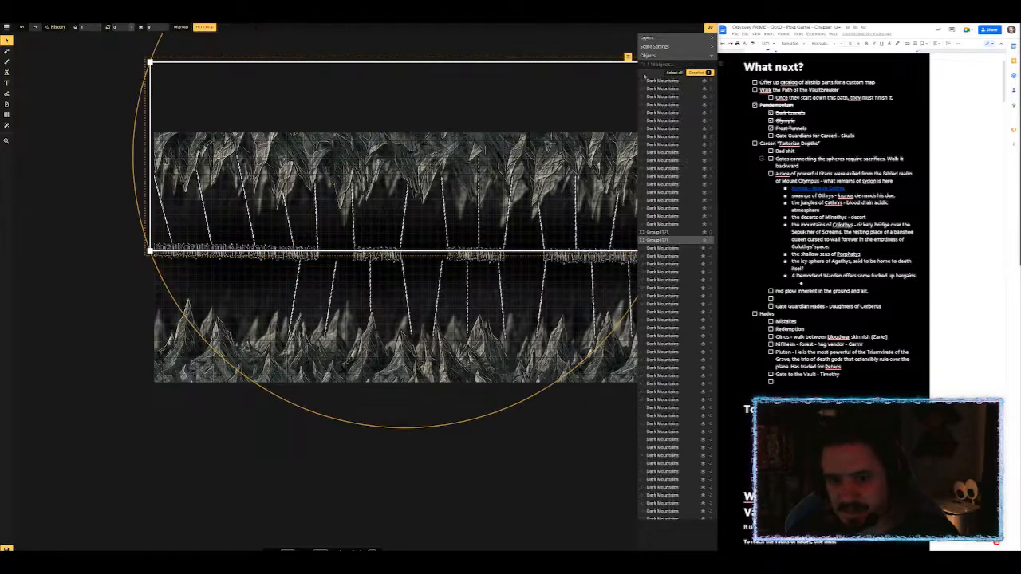
scroll(570, 414, "down", 2)
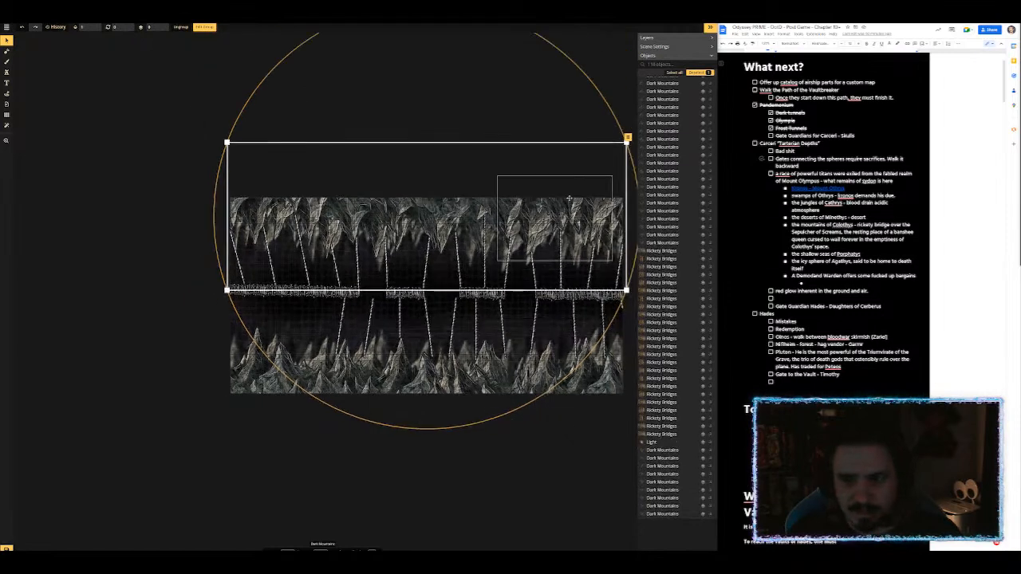
left_click(586, 110)
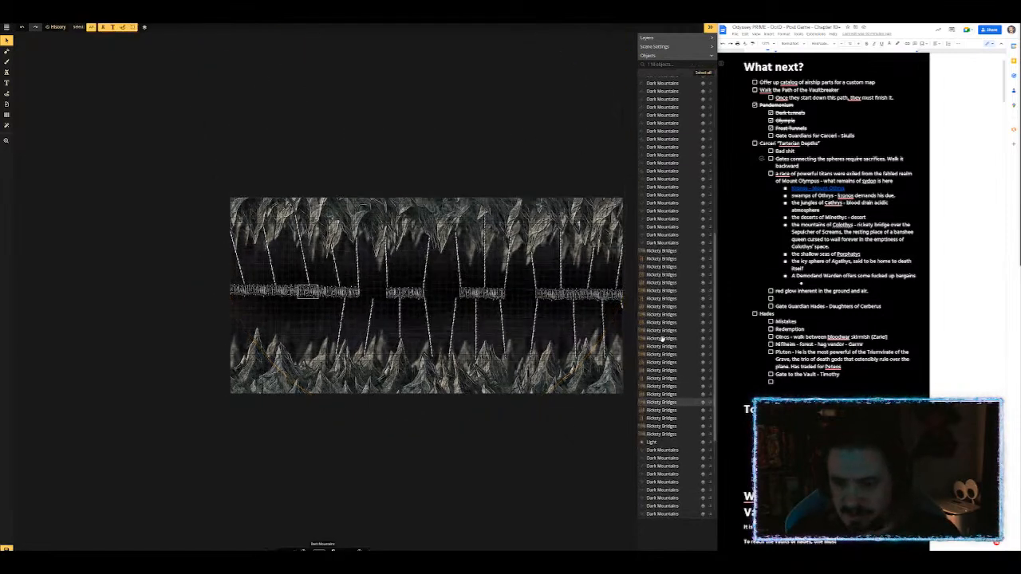
scroll(672, 386, "up", 8)
left_click(663, 240)
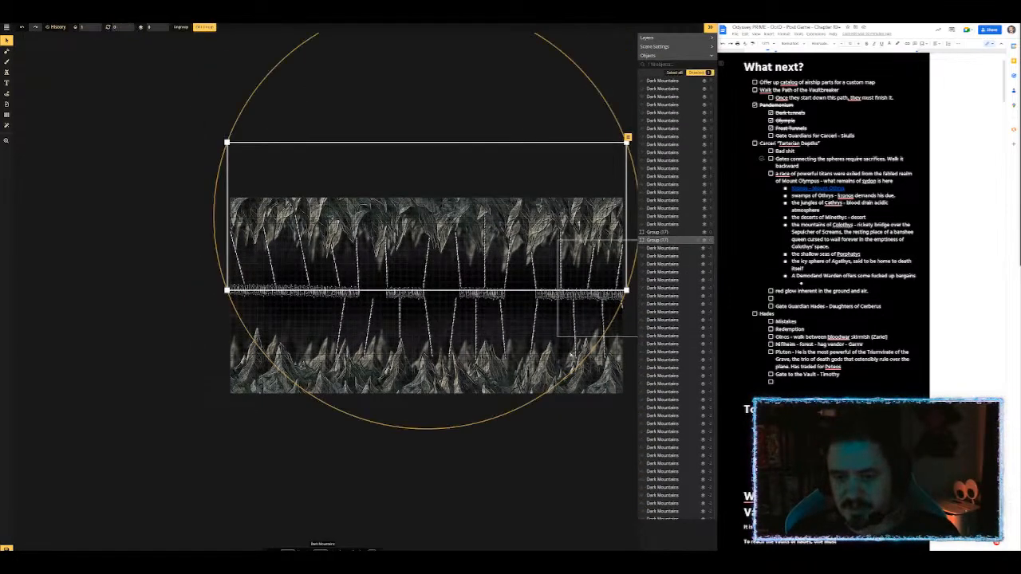
left_click(661, 234)
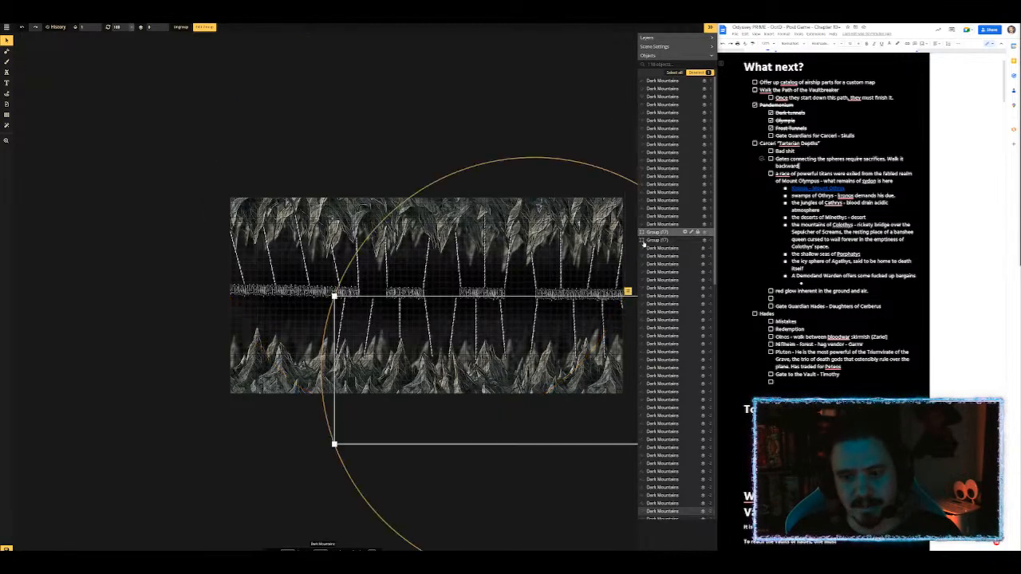
Step: Ungroup the lower rope group into separate Pieces of Rope
left_click(563, 499)
left_click_drag(621, 459, 464, 438)
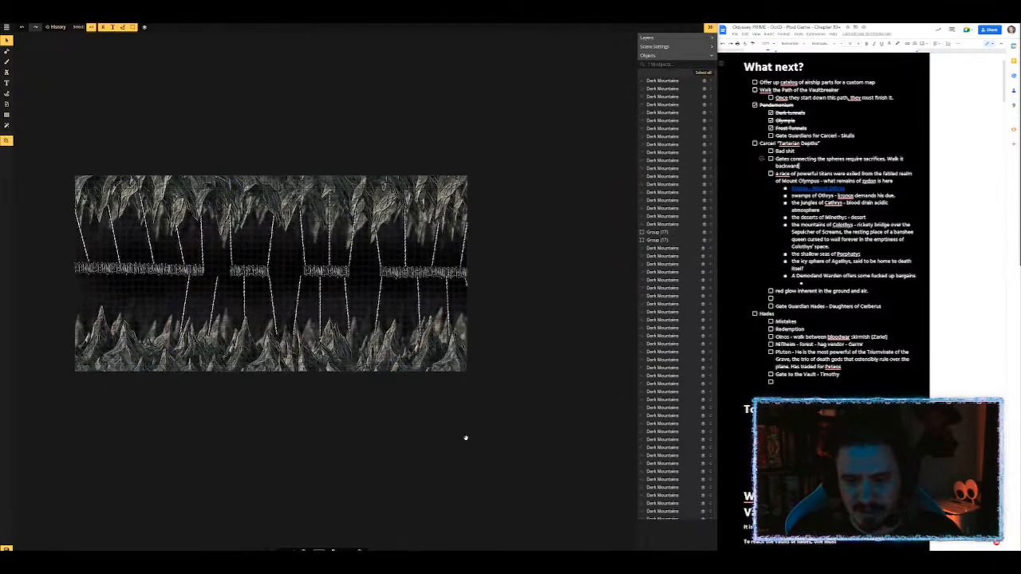
left_click(662, 241)
left_click(665, 232)
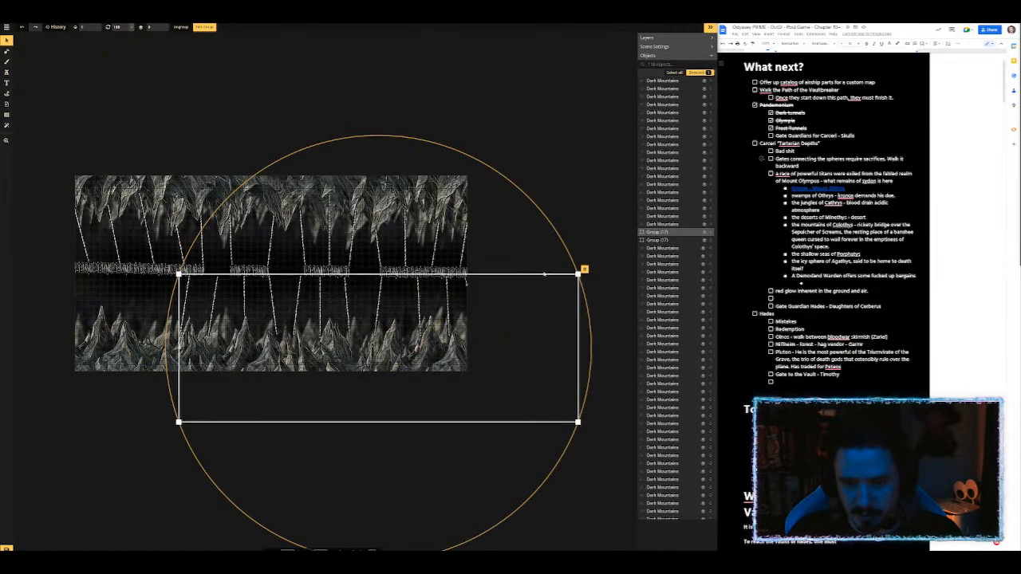
right_click(582, 274)
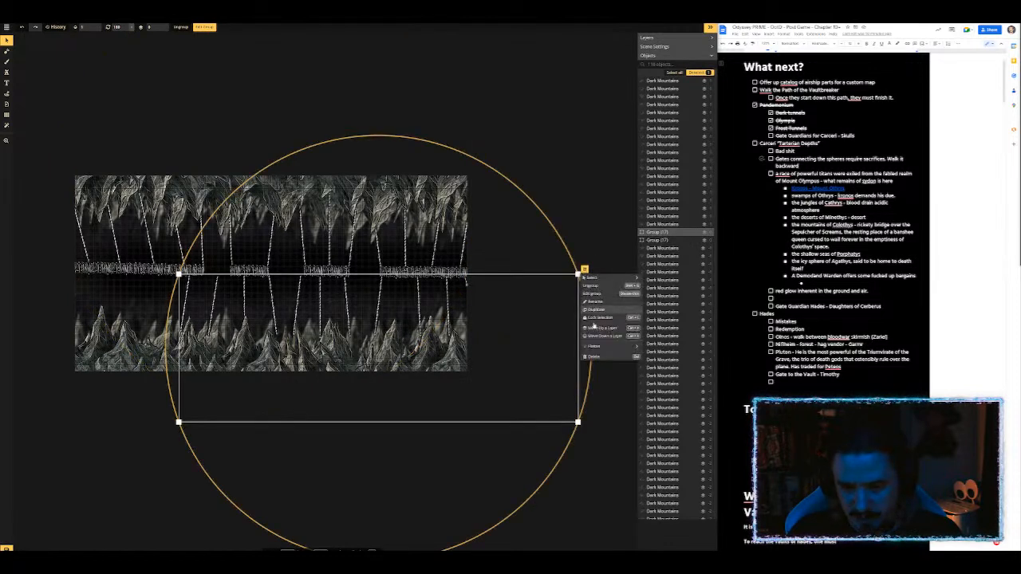
left_click(594, 287)
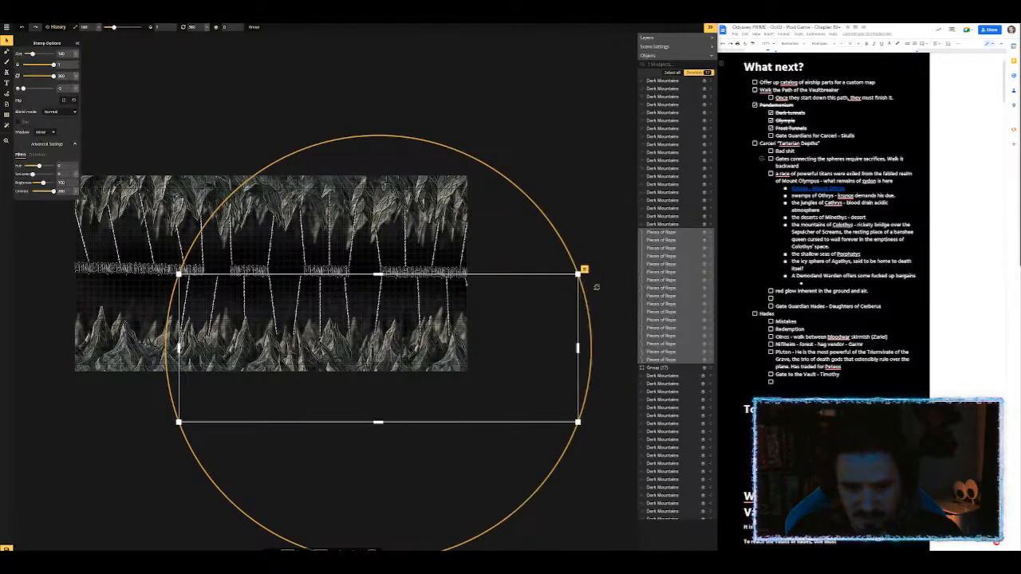
Step: Nudge the lower rope at the left end of the rightmost bridge section slightly down and left
left_click(555, 190)
scroll(357, 284, "up", 1)
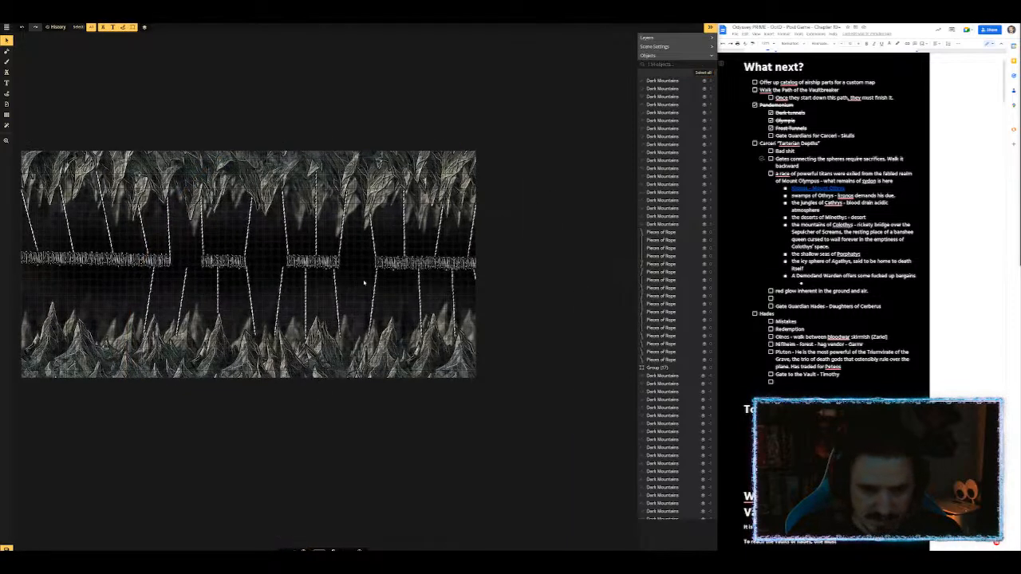
left_click(373, 280)
left_click_drag(374, 282, 372, 285)
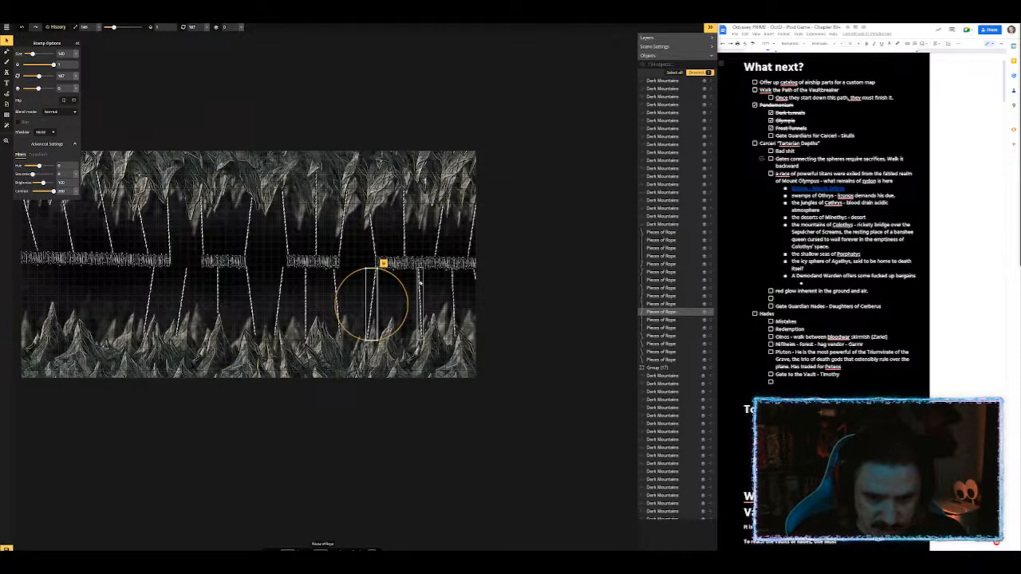
Step: Move the two lower ropes hanging in the gaps between bridge sections to new spots beneath the leftmost section, then clear the selection
left_click(279, 412)
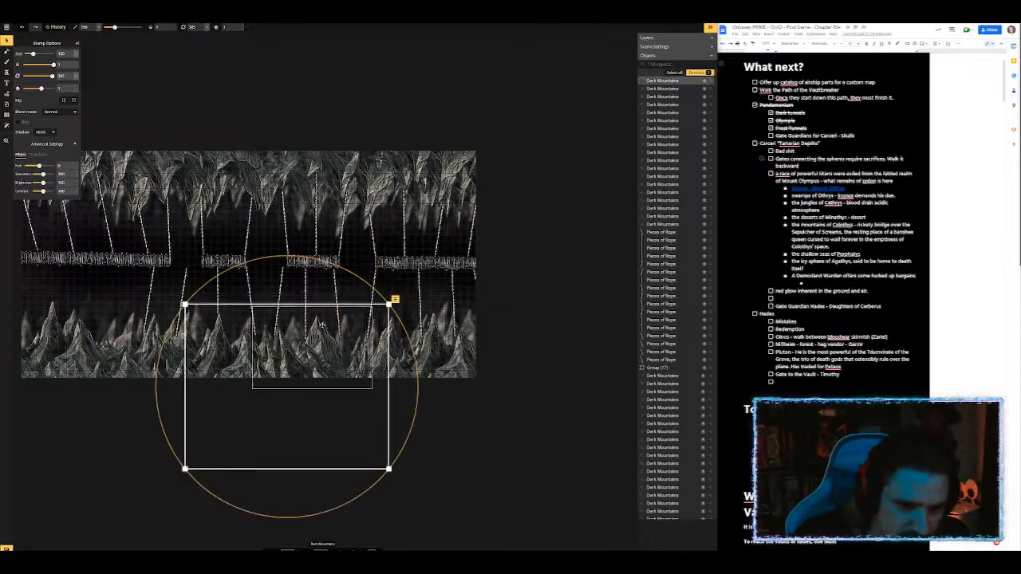
left_click(336, 287)
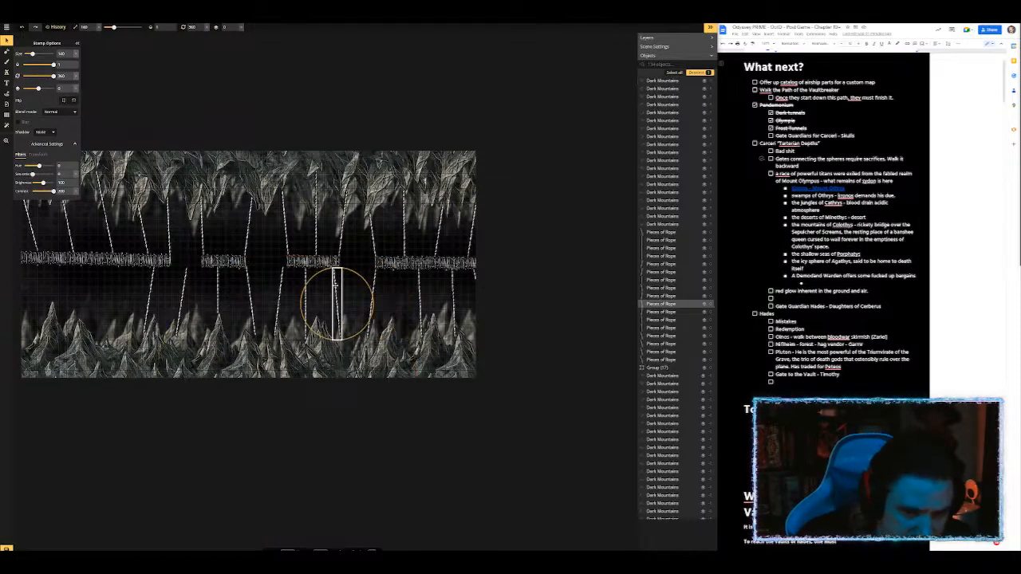
left_click(280, 280)
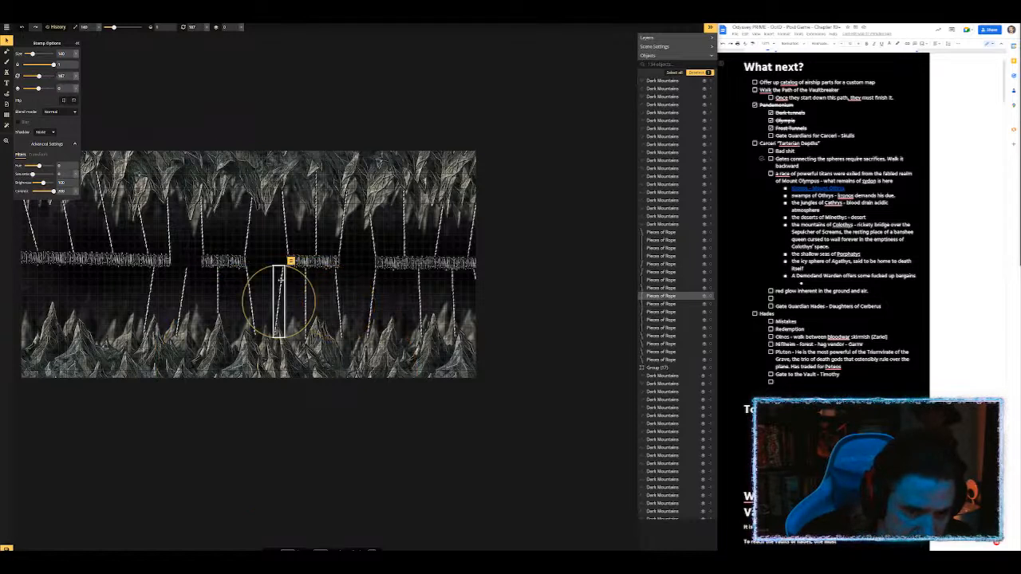
left_click_drag(280, 279, 115, 273)
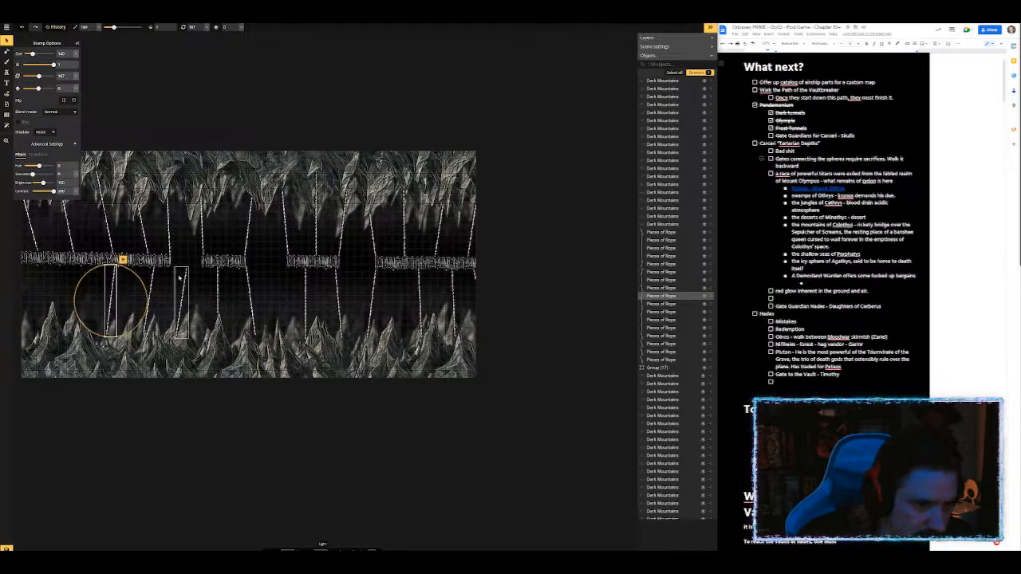
left_click_drag(183, 280, 55, 278)
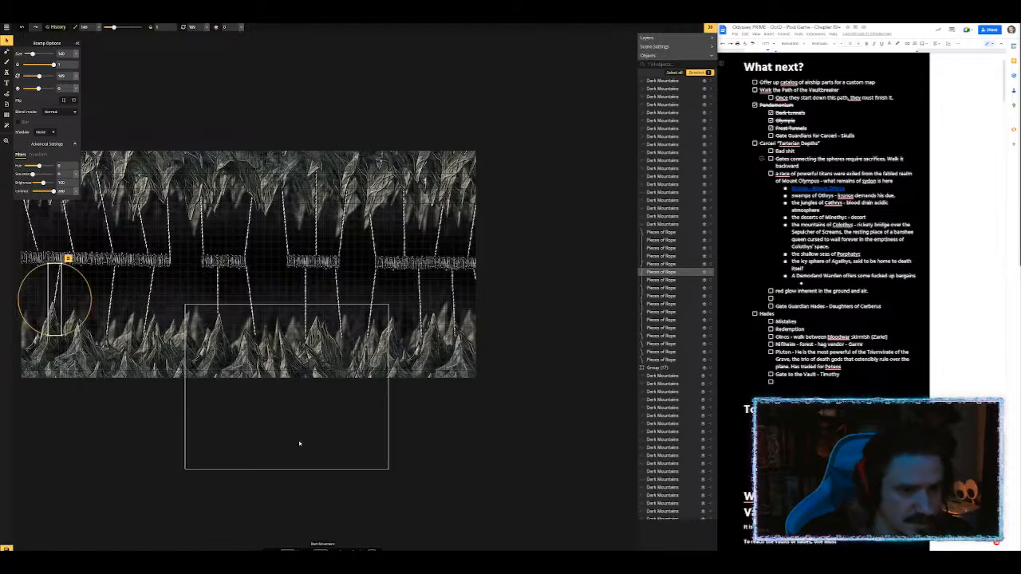
left_click(506, 264)
Step: Filter the object list for "bridge", select all the Rickety Bridges pieces and raise them to layer 5
scroll(506, 265, "down", 2)
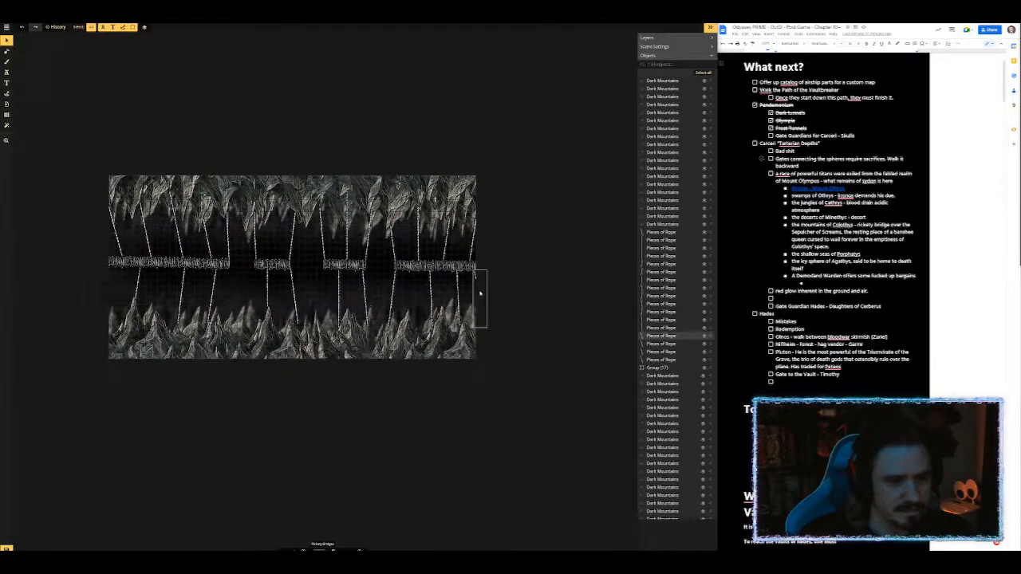
scroll(360, 186, "up", 3)
scroll(387, 268, "up", 1)
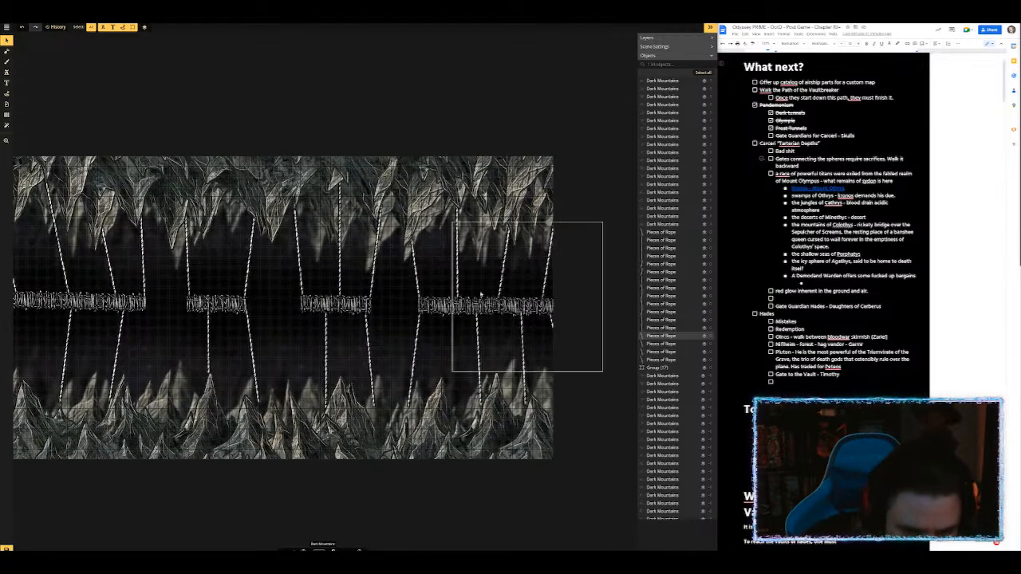
scroll(558, 302, "down", 1)
left_click(526, 304)
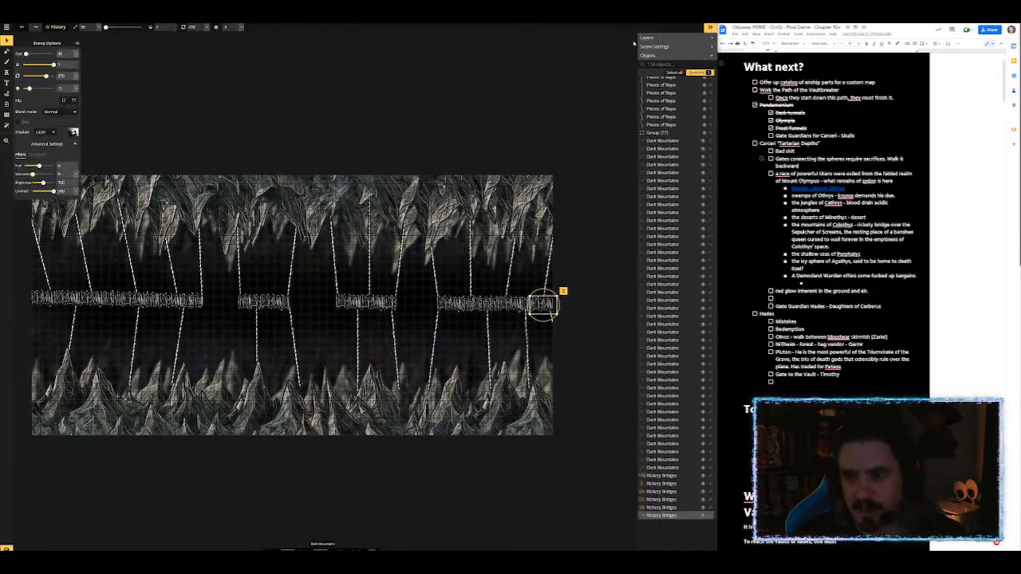
type("bridge")
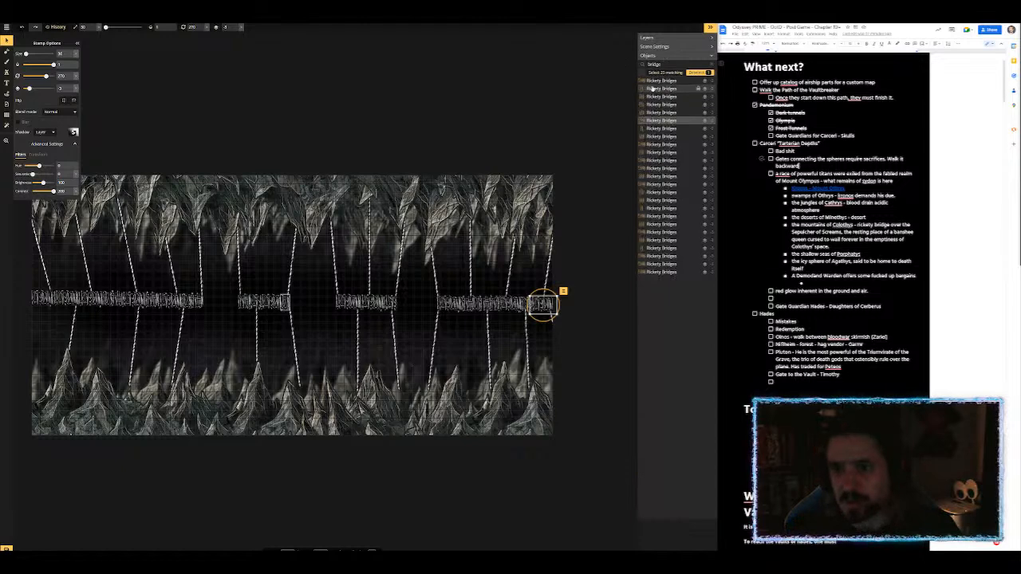
left_click(652, 83)
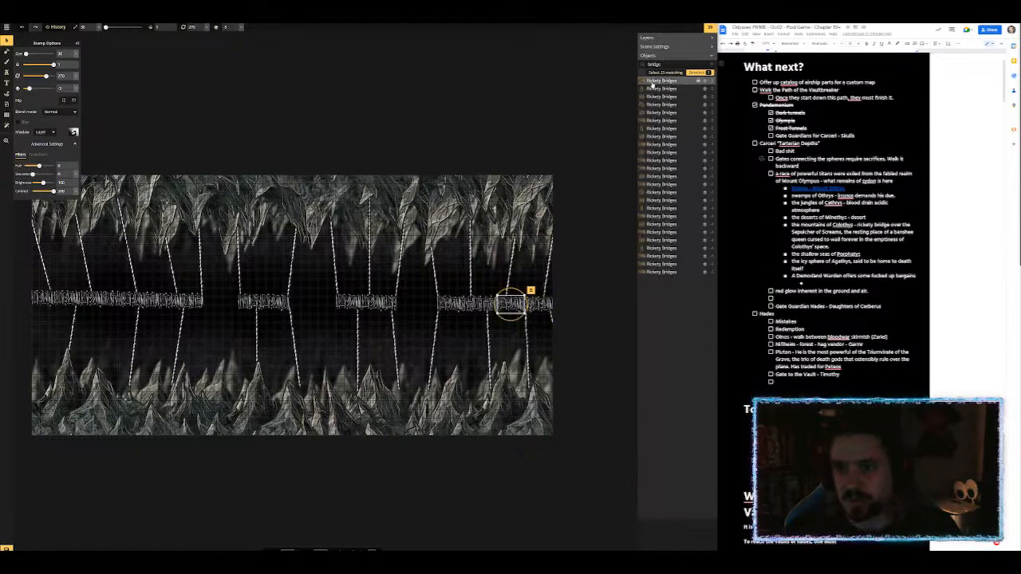
left_click(665, 274, "shift")
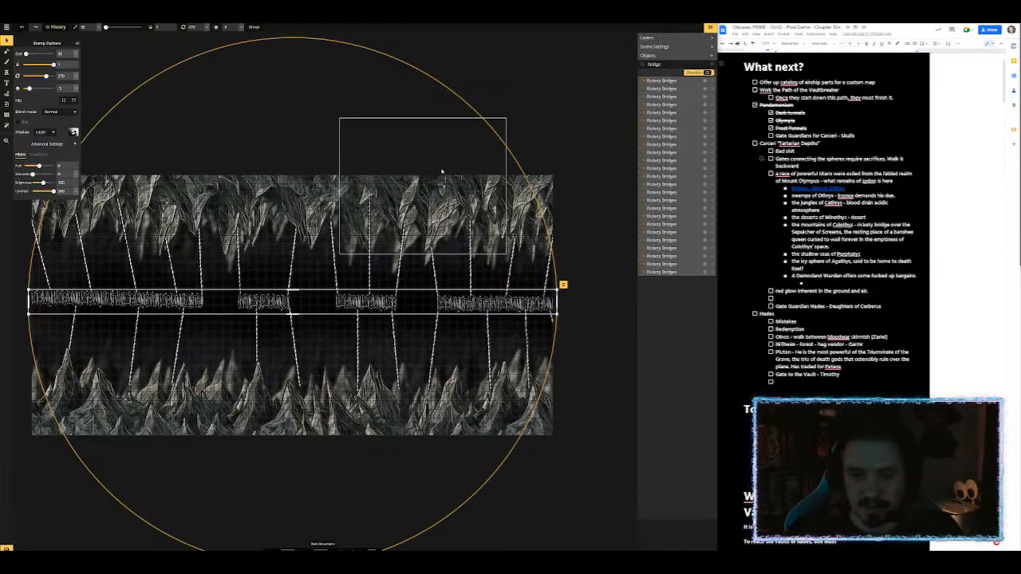
key("Page_Up")
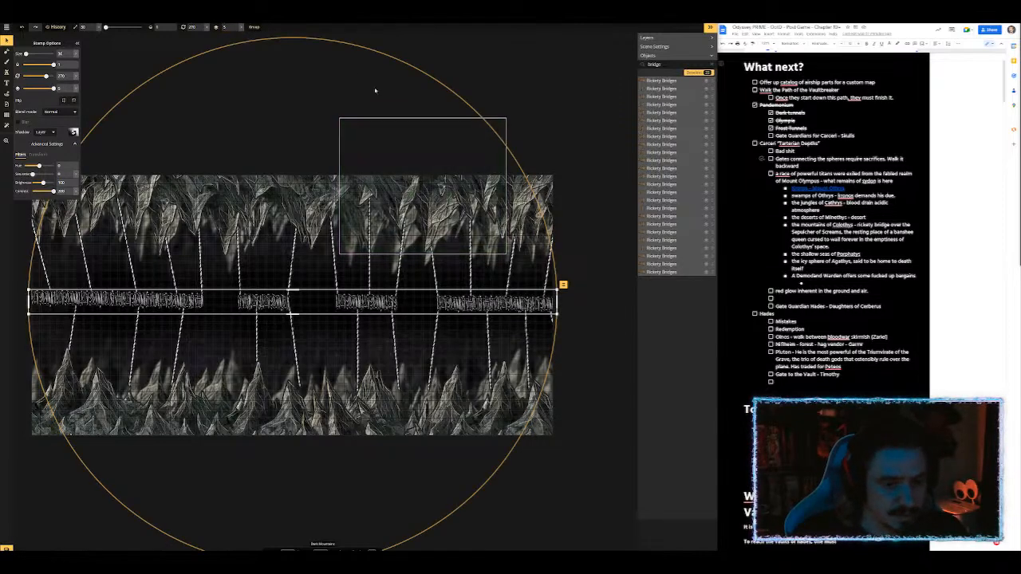
left_click(349, 131)
scroll(366, 136, "down", 1)
scroll(370, 160, "down", 1)
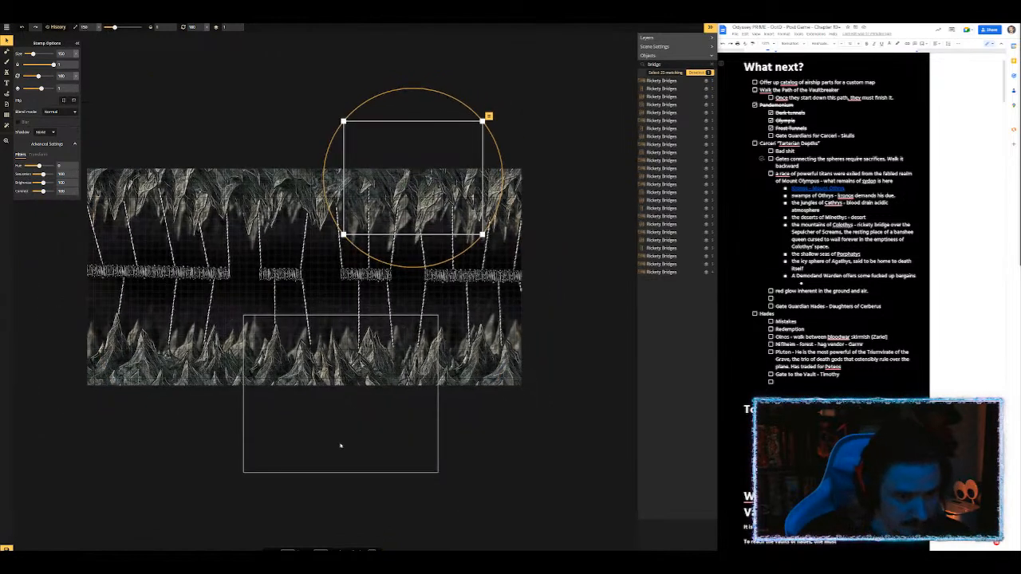
left_click(381, 453)
left_click(547, 440)
Step: Extend three lower ropes into the mountains with overlapping copies: at the third section's right end and the rightmost section's first two ropes
scroll(349, 285, "up", 4)
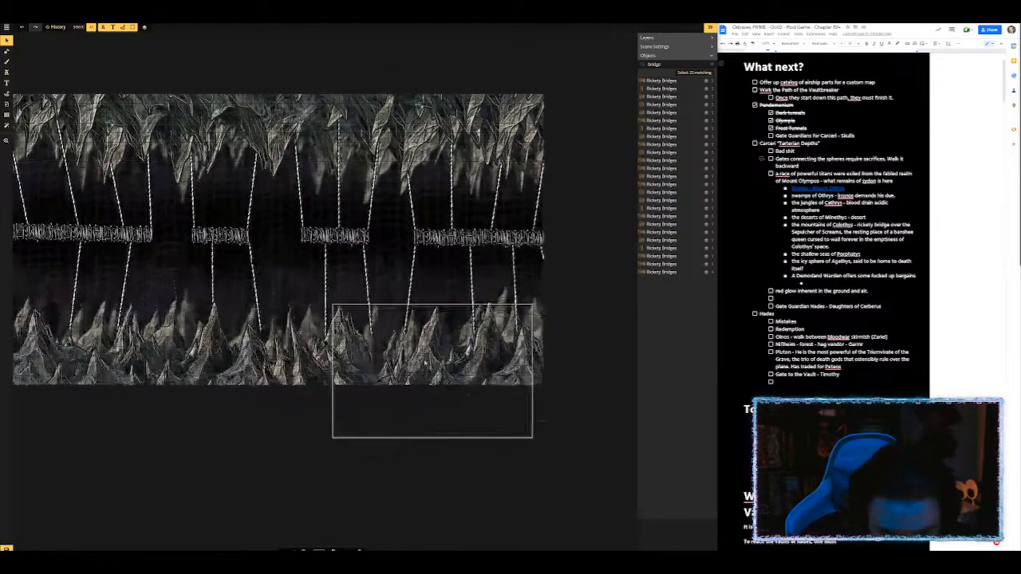
left_click(352, 274)
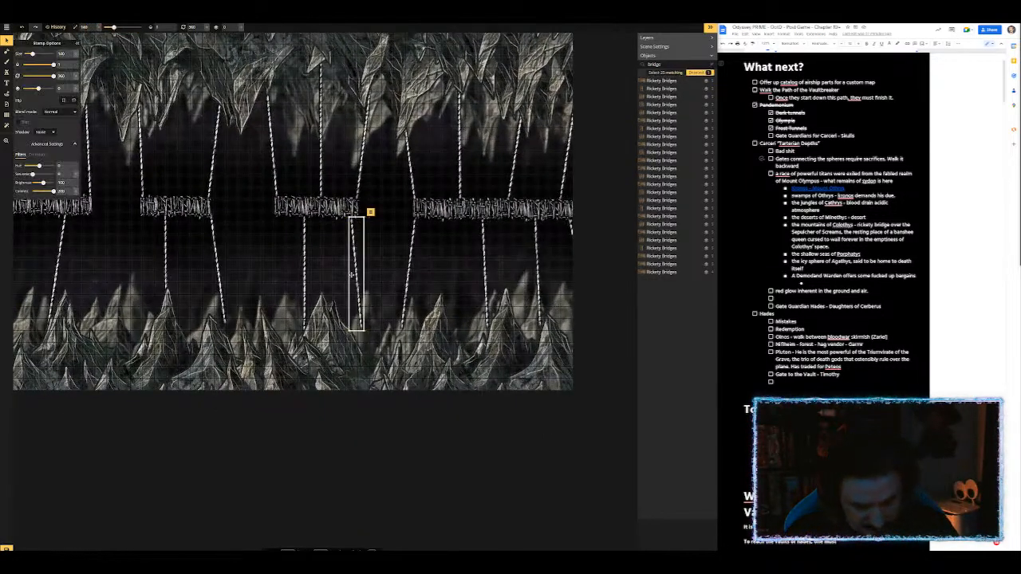
left_click_drag(352, 273, 358, 325)
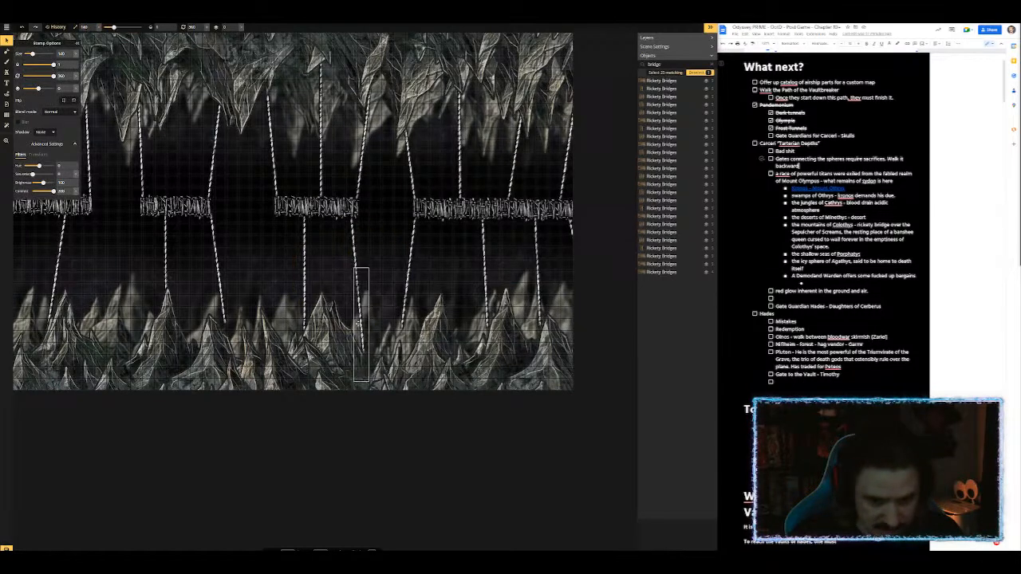
left_click(410, 267)
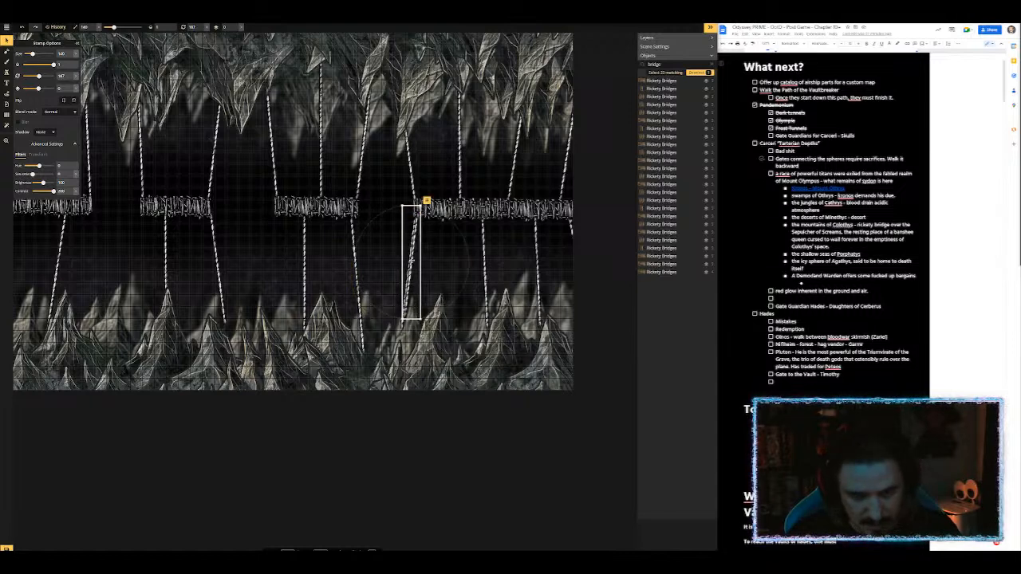
left_click_drag(404, 274, 403, 307)
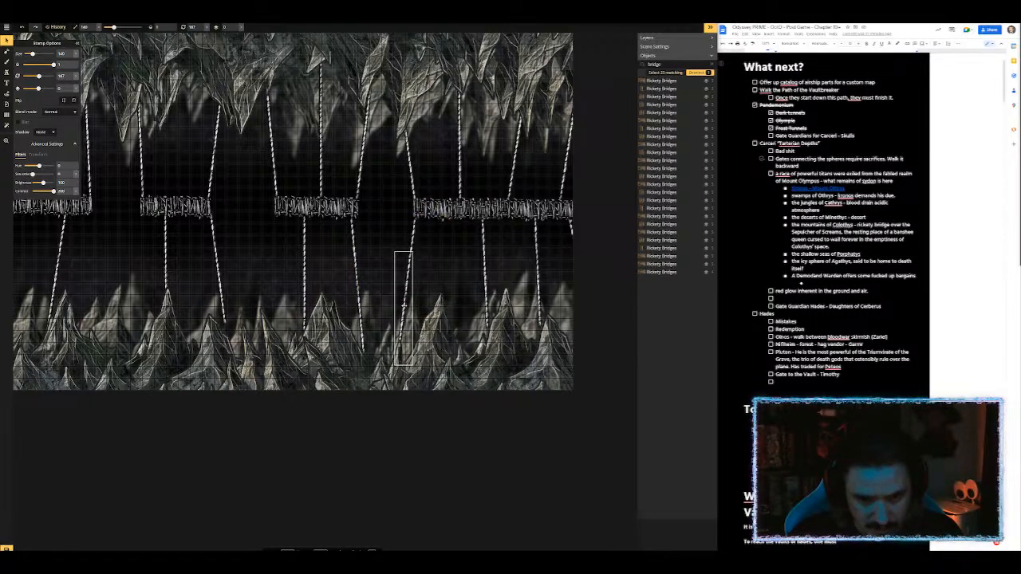
left_click(484, 275)
left_click_drag(485, 275, 486, 310)
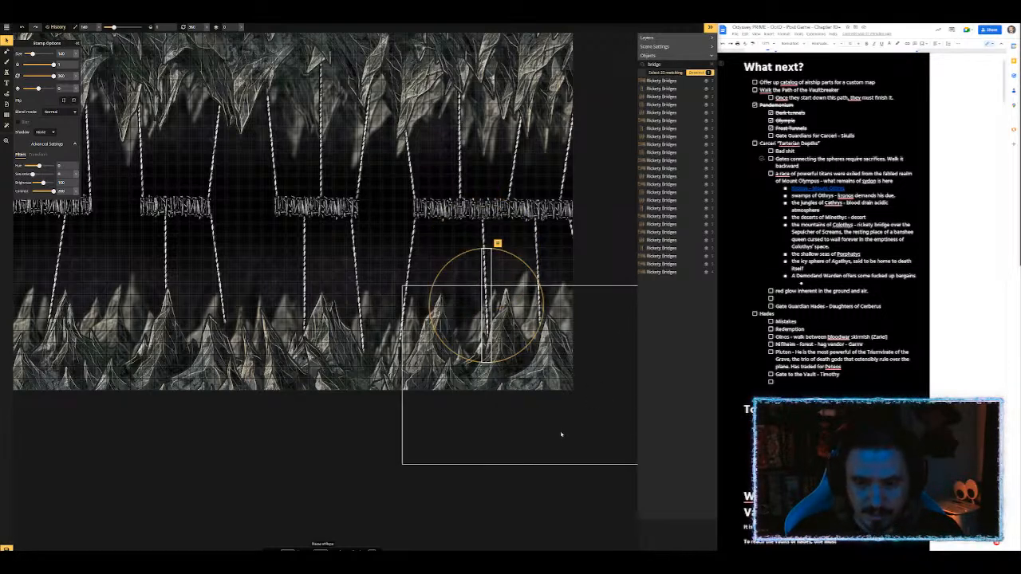
scroll(299, 382, "down", 3)
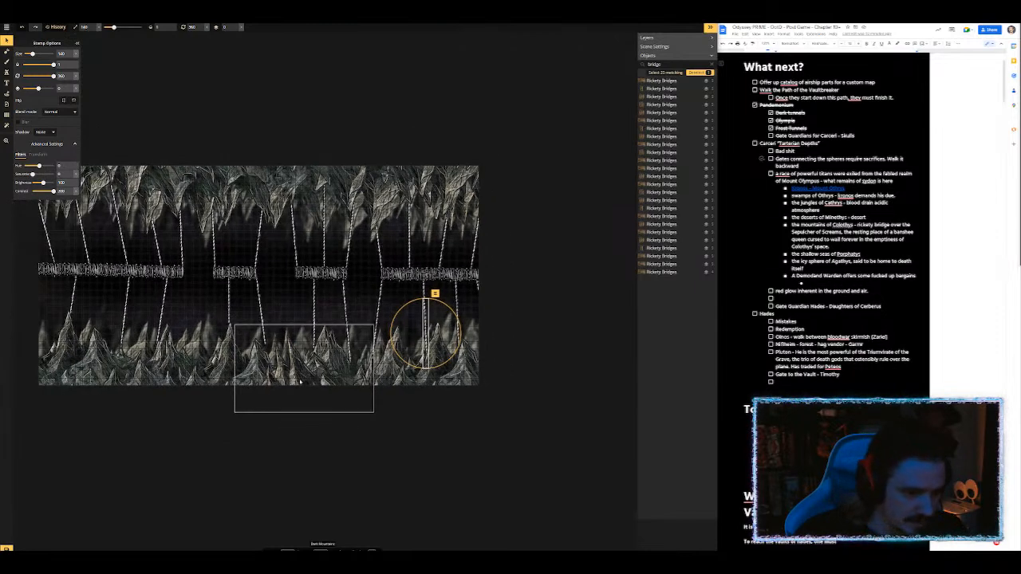
scroll(364, 165, "down", 2)
scroll(363, 165, "down", 1)
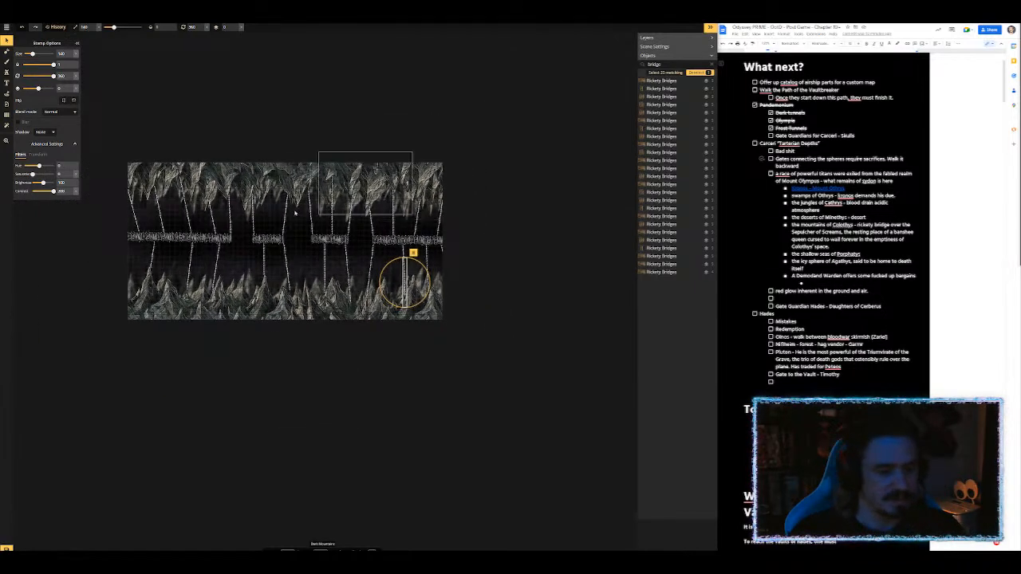
Step: Save the map under the name "Carceri bridge"
left_click(6, 548)
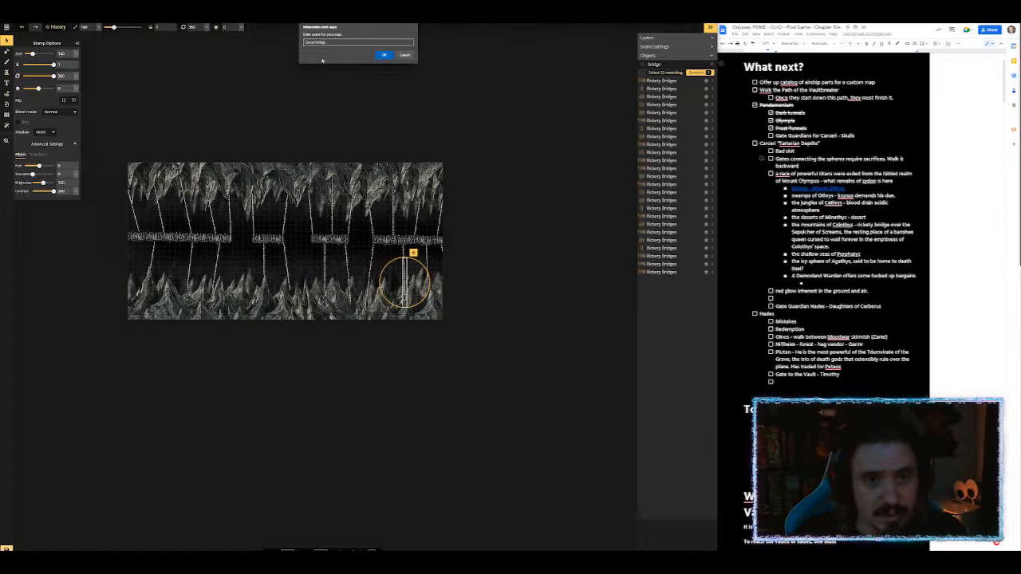
key("Return")
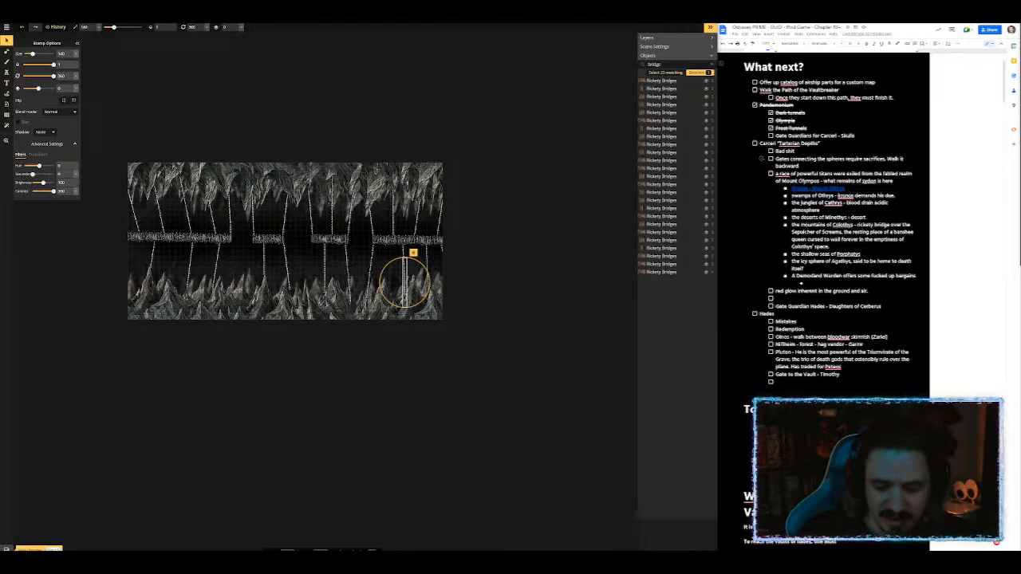
key("ctrl+s")
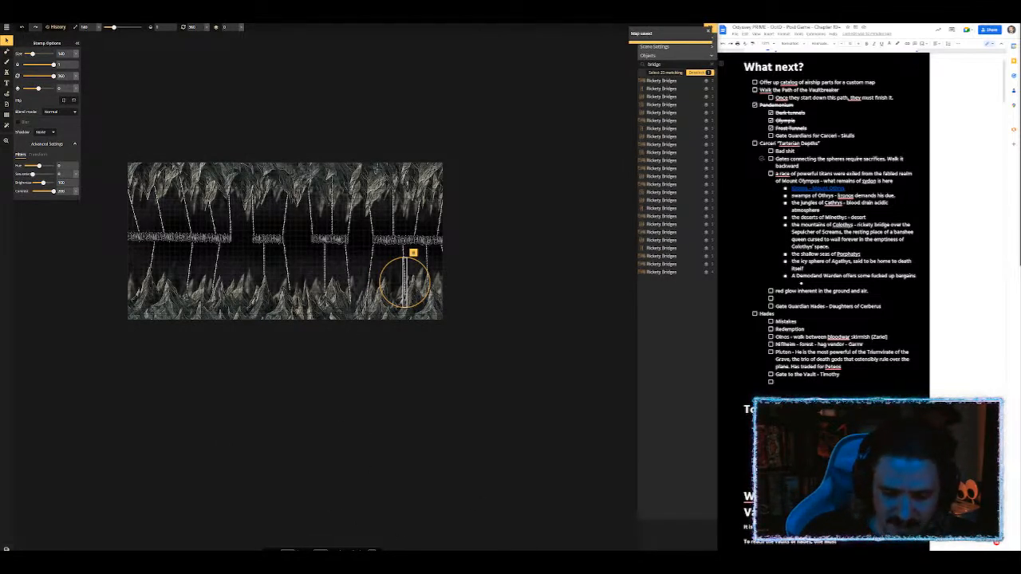
Step: Export the map as an image with HD export enabled at 4.7K resolution (4813 x 2406 px)
key("ctrl+e")
left_click(420, 188)
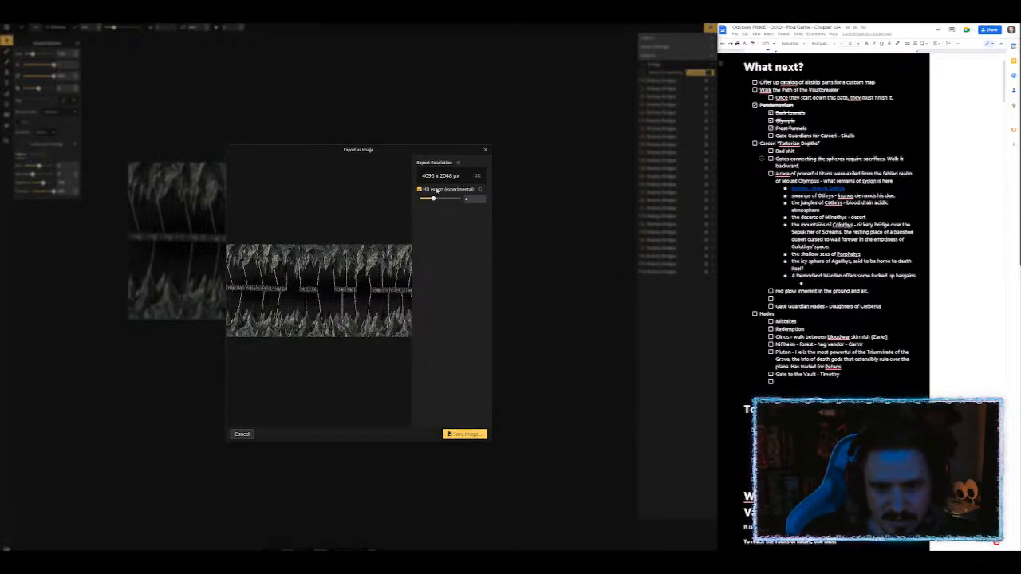
left_click_drag(432, 198, 437, 199)
left_click(461, 435)
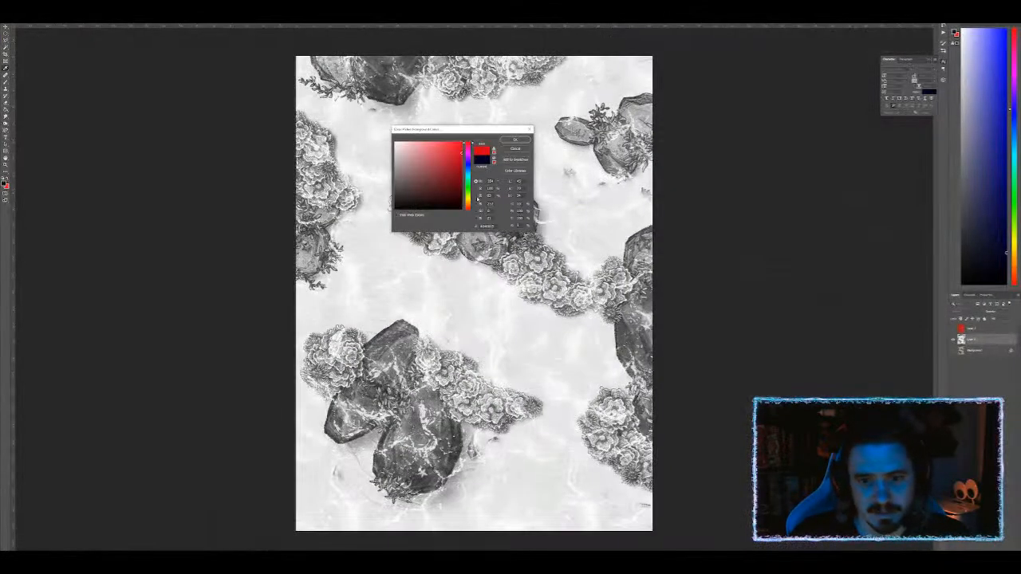
Step: In Photoshop, accept red as the foreground colour and examine the exported bridge map with its grid
left_click(513, 142)
key("ctrl+Tab")
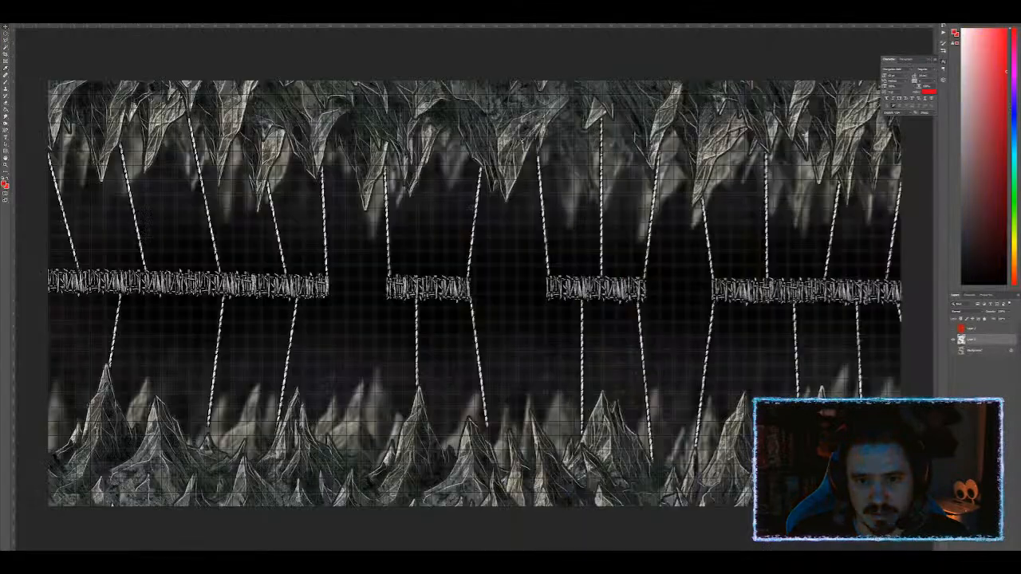
scroll(372, 233, "down", 6)
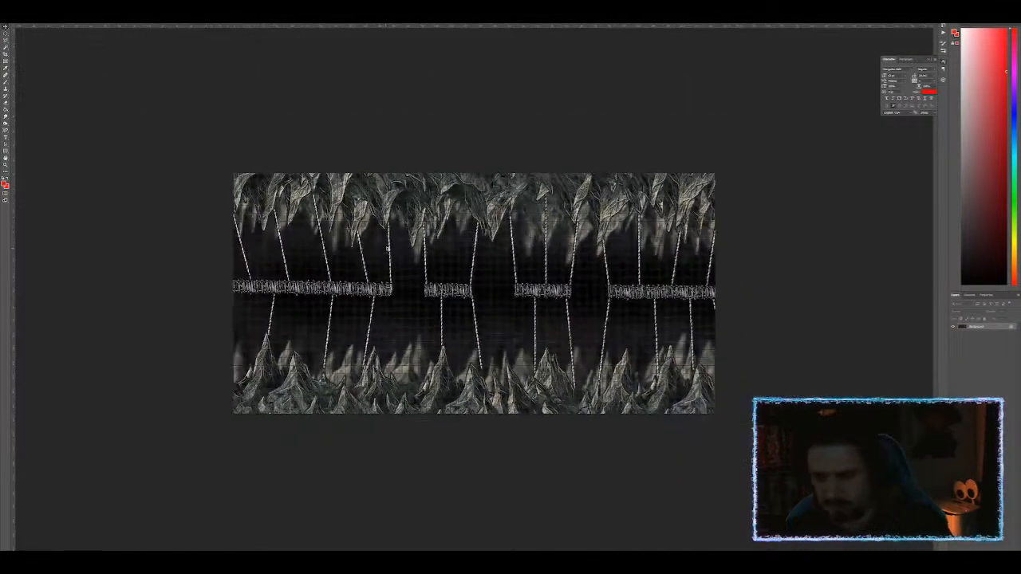
scroll(386, 242, "up", 2)
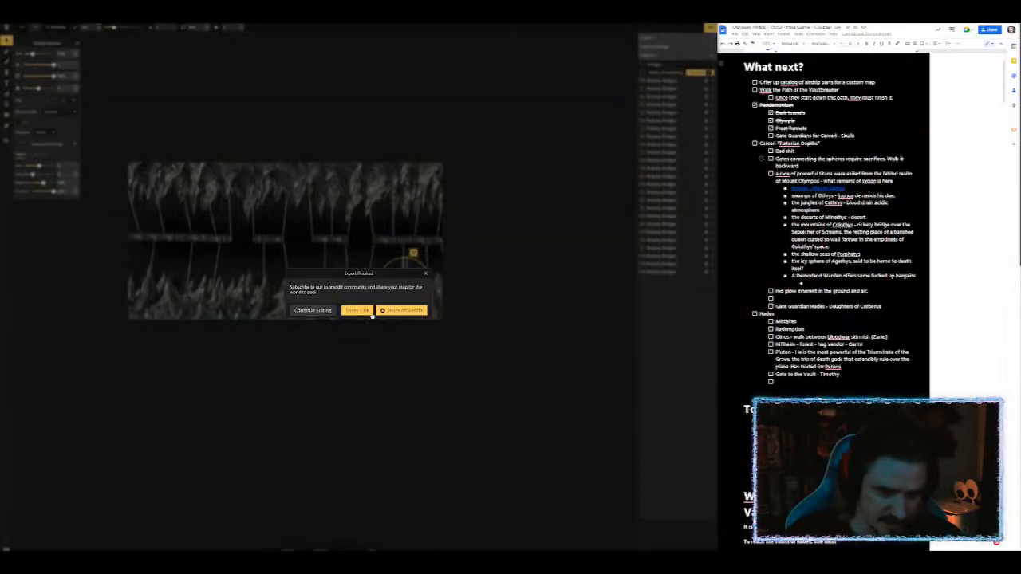
Step: Return to editing the map in Inkarnate and turn off the grid display
left_click(313, 310)
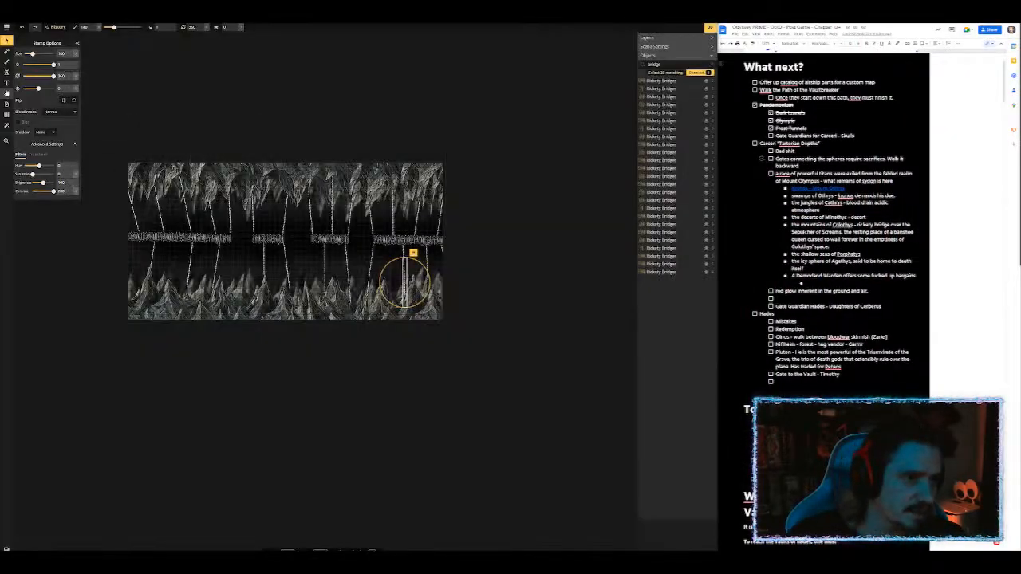
left_click(6, 114)
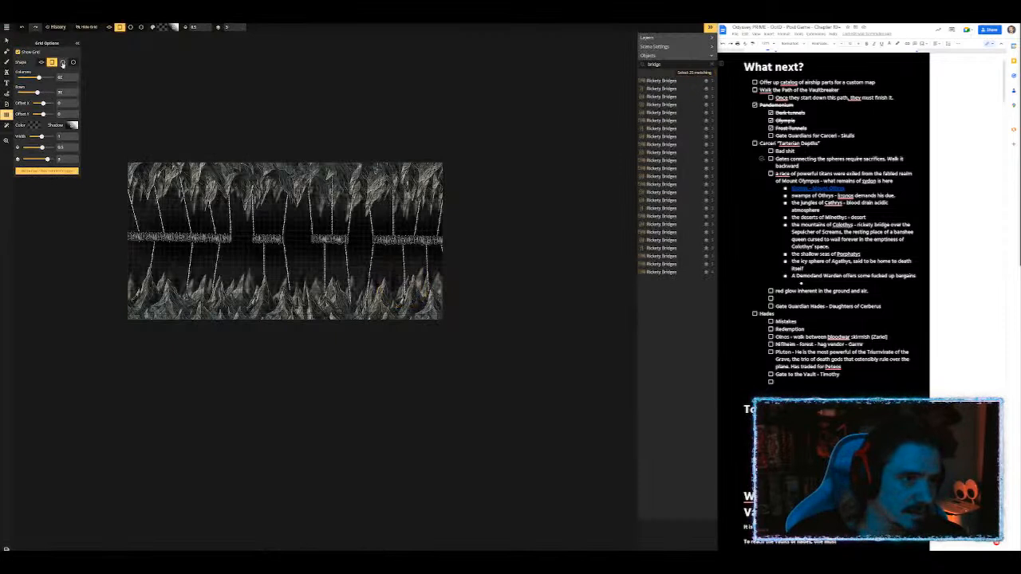
left_click(17, 52)
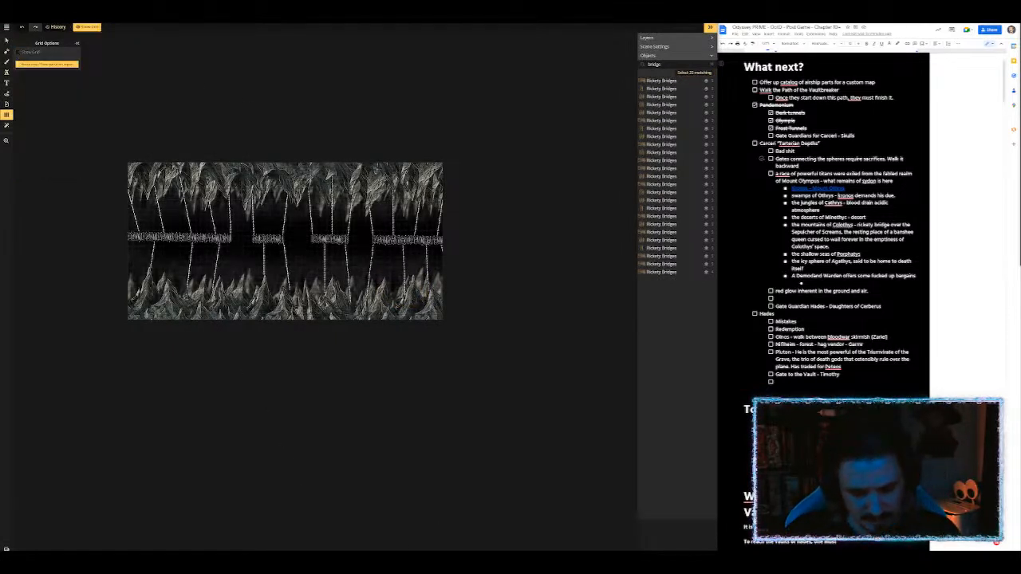
Step: Save the gridless map and export it as an HD image at 4813 x 2406 px
left_click(6, 549)
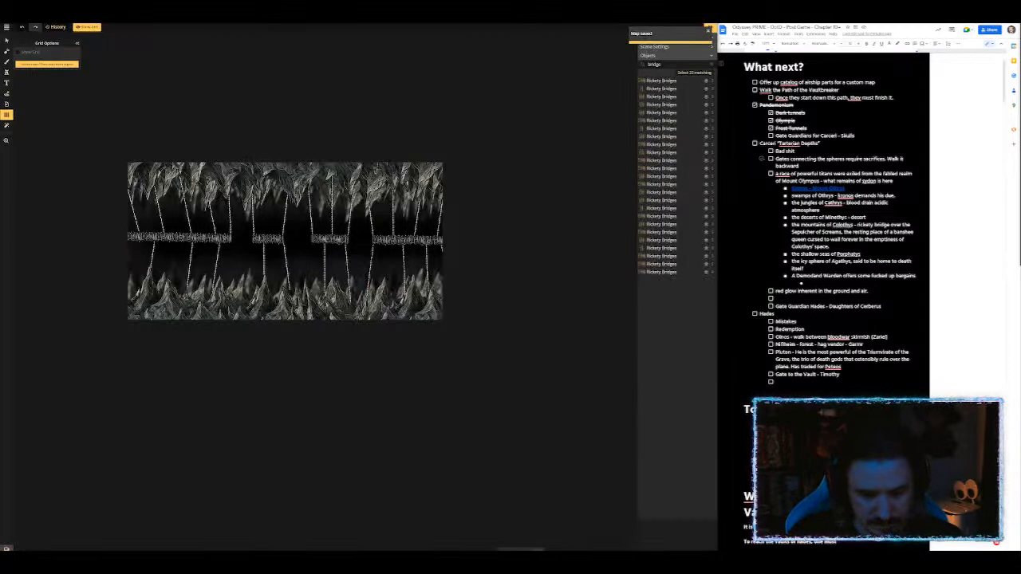
left_click(6, 549)
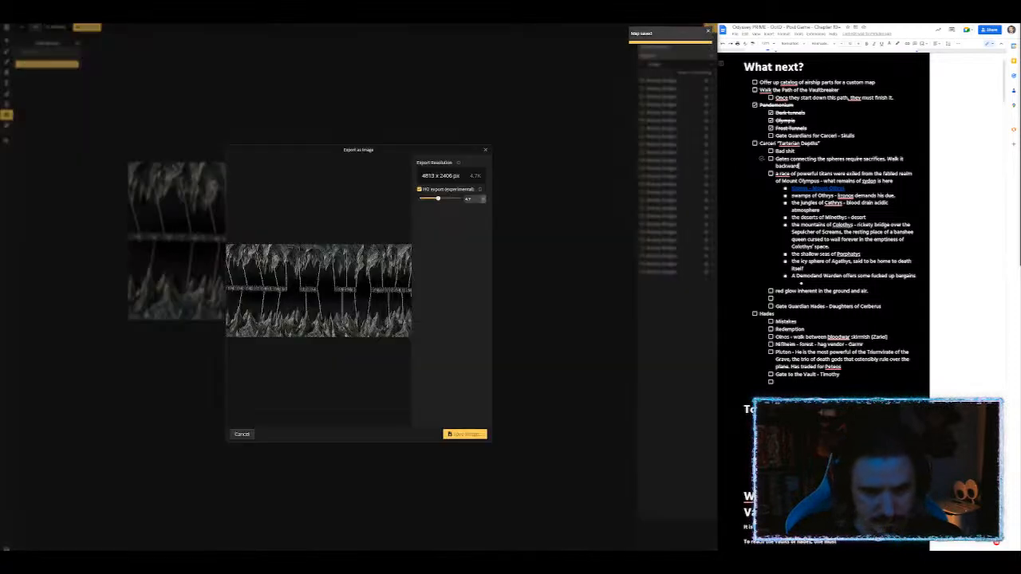
left_click(466, 434)
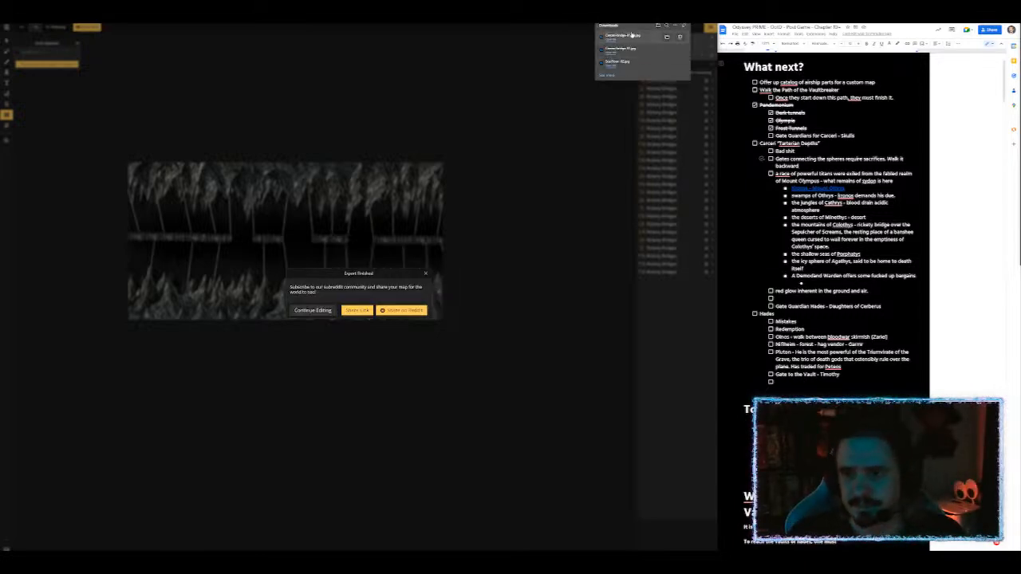
Step: Open the newly exported gridless bridge map in Photoshop and examine it
left_click(630, 36)
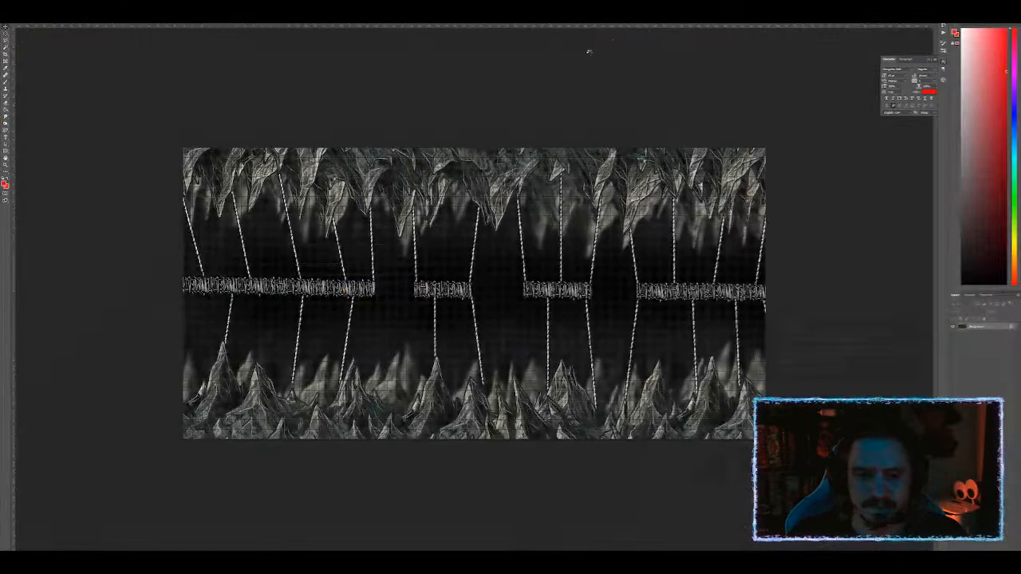
scroll(610, 39, "up", 2)
scroll(393, 228, "down", 3)
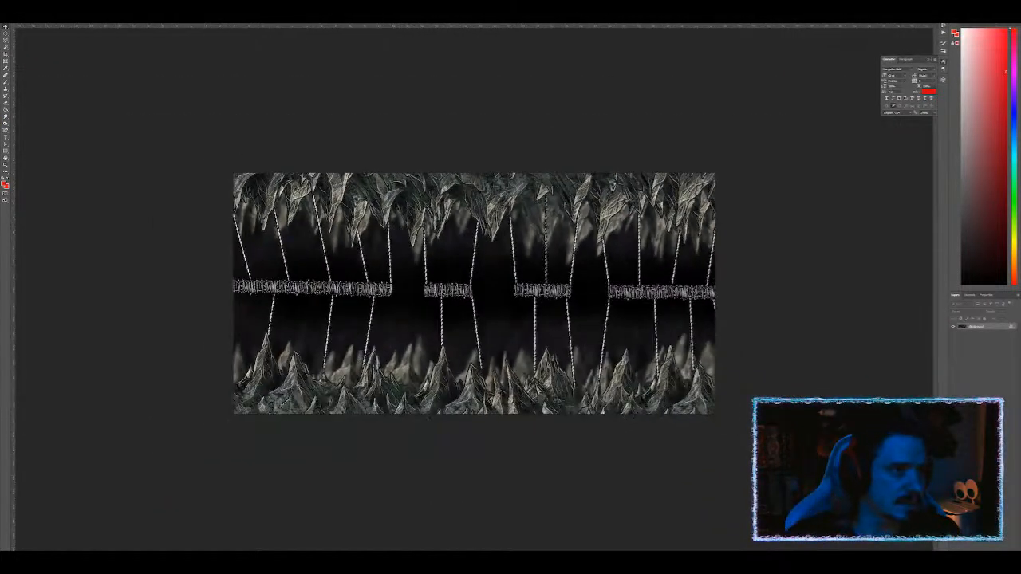
Step: Raise the brightness and contrast of the gridless bridge map with a Brightness/Contrast adjustment
left_click(29, 4)
mouse_move(40, 17)
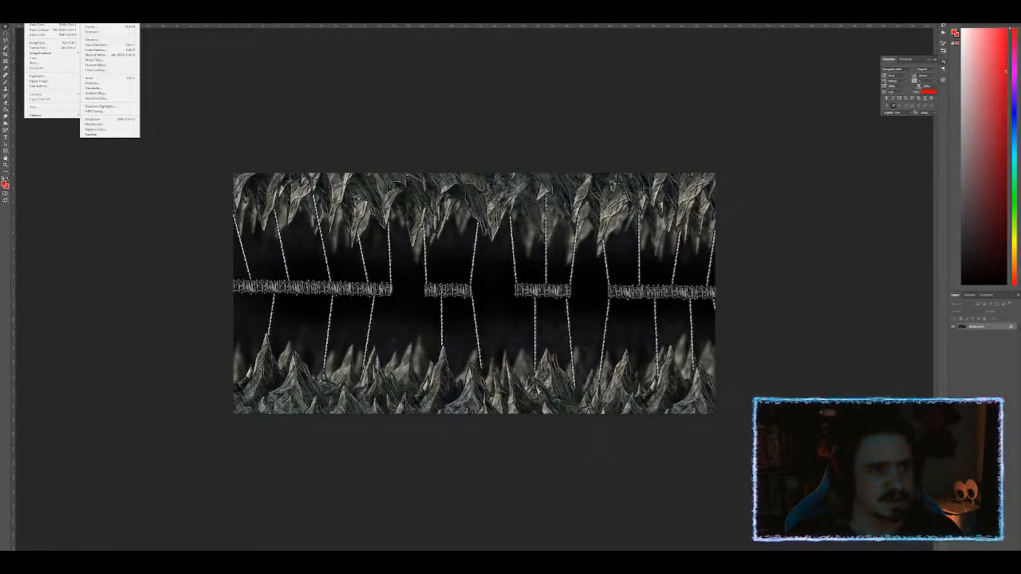
left_click(94, 17)
left_click_drag(211, 128, 226, 141)
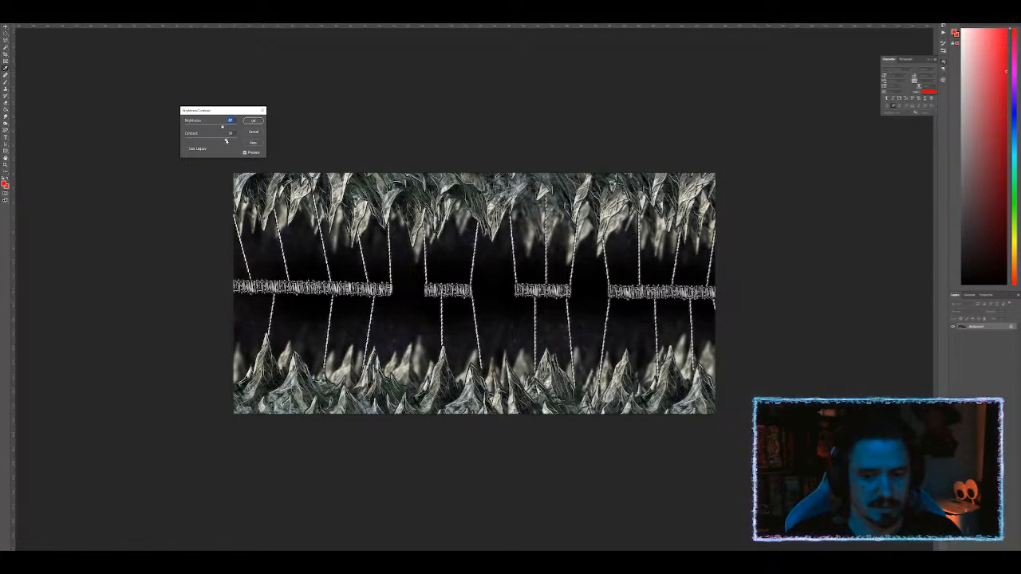
left_click(259, 120)
Step: Copy the red colour layer from the sea floor document onto the gridless bridge map
left_click(84, 22)
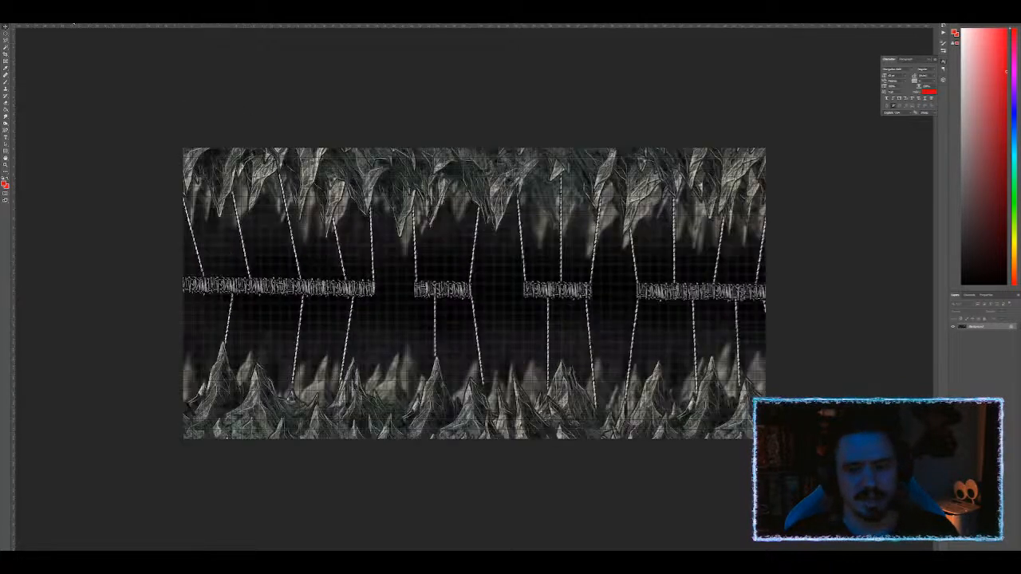
left_click(42, 21)
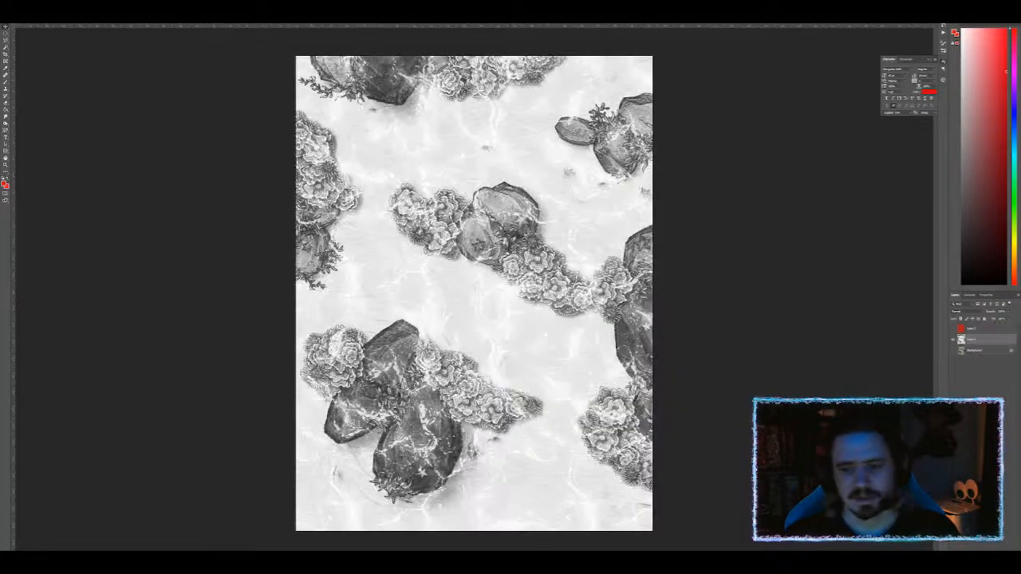
left_click(973, 330)
left_click_drag(972, 330, 461, 248)
Step: Transform the red overlay layer, aligning it with the map's edge and stretching it to cover the whole bridge map
key("ctrl+t")
left_click_drag(594, 38, 669, 410)
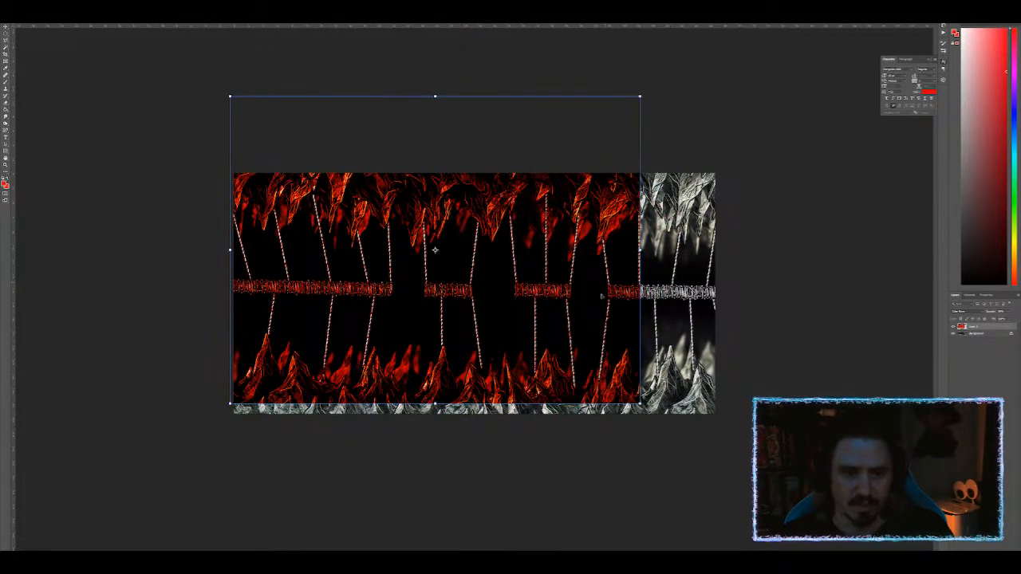
left_click_drag(604, 289, 608, 344)
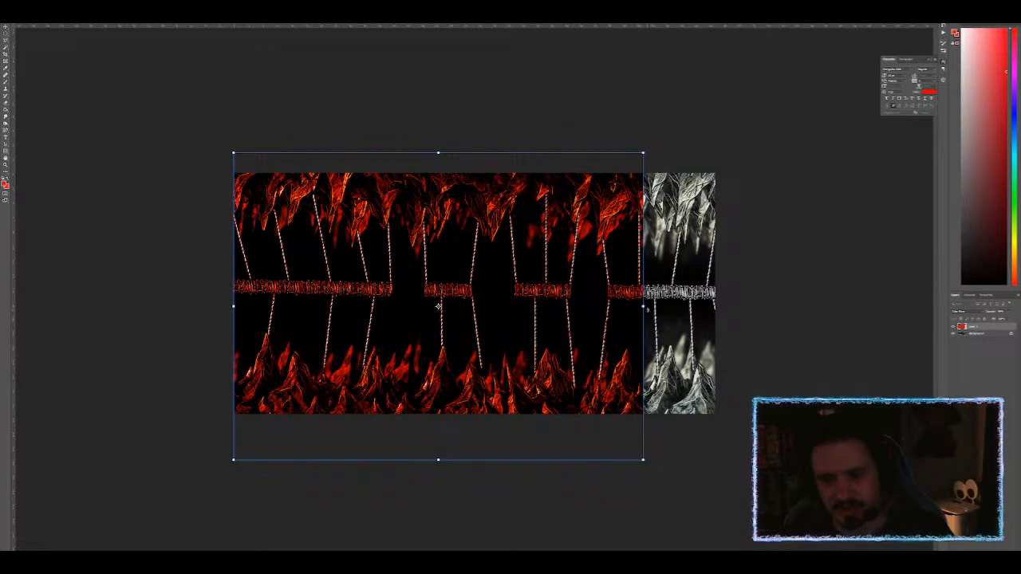
left_click_drag(644, 306, 728, 305)
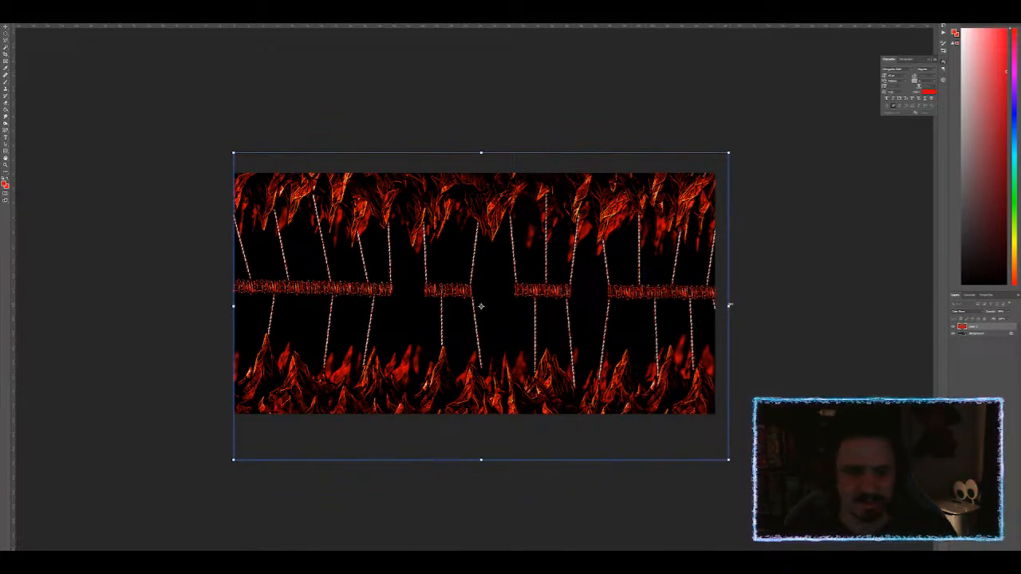
key("Return")
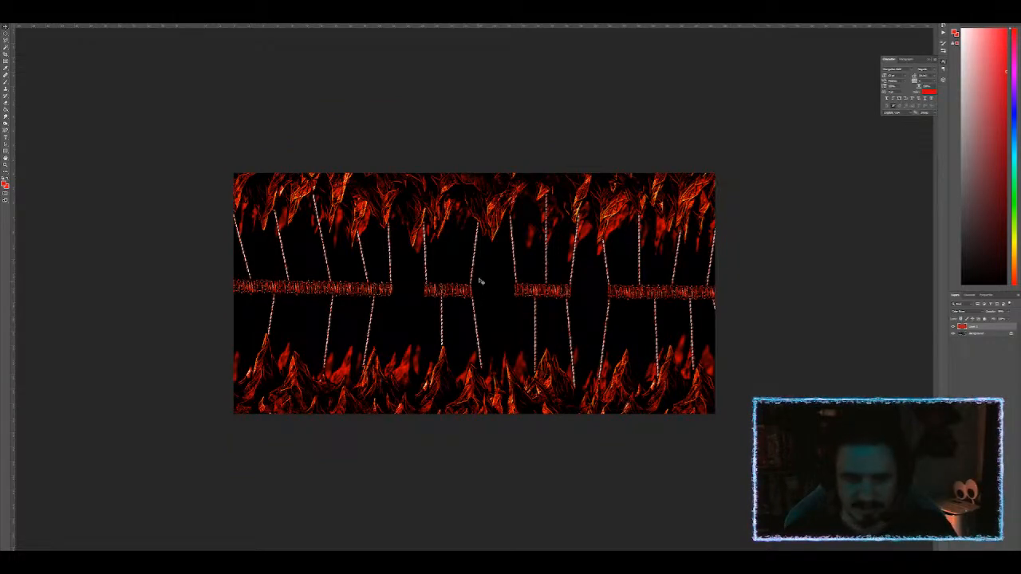
Step: Select the dark open areas between the stalactites and stalagmites on the background layer, extending the selection toward the lower rocks
scroll(483, 284, "up", 5)
scroll(495, 294, "down", 1)
scroll(494, 295, "down", 2)
scroll(500, 303, "up", 3)
scroll(486, 322, "down", 3)
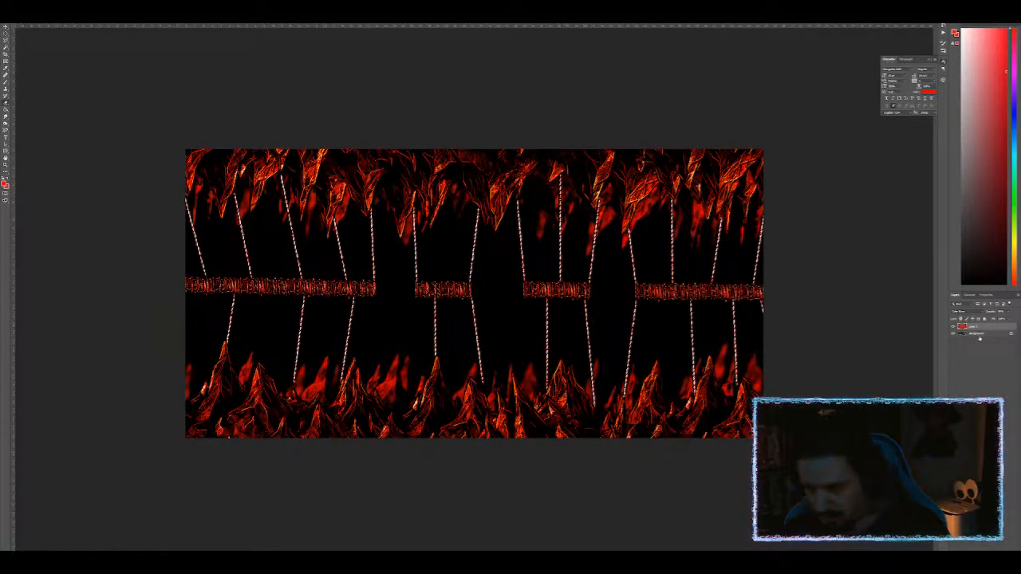
key("w")
left_click(412, 328)
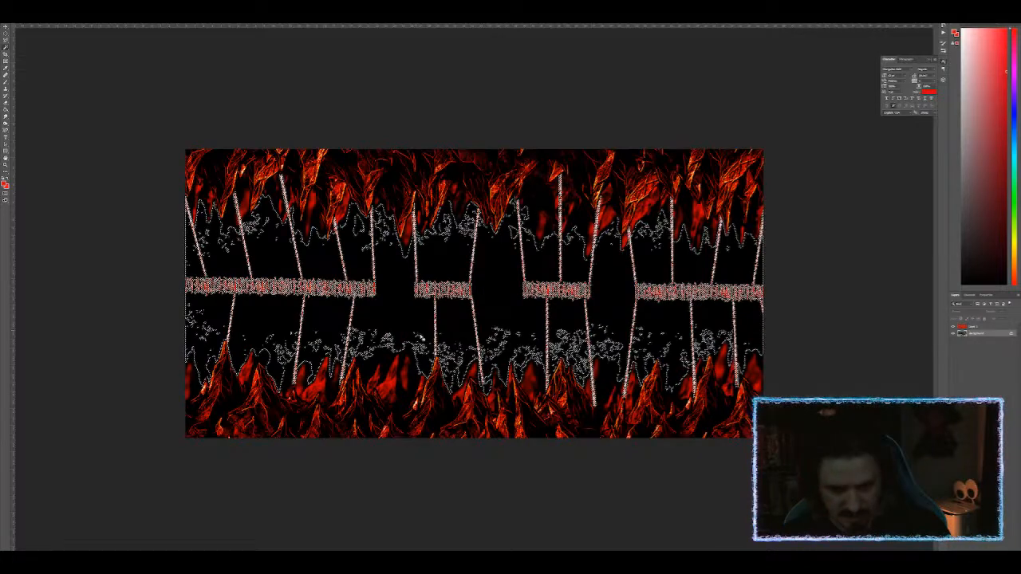
left_click(370, 351, "shift")
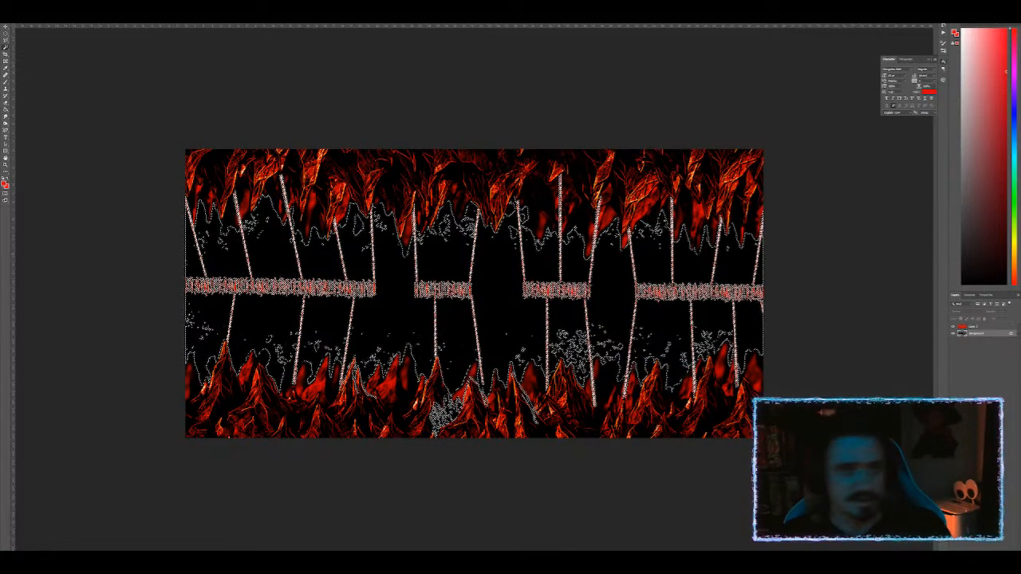
Step: Feather the selection of the dark cavern gap to soften its edges
left_click(63, 3)
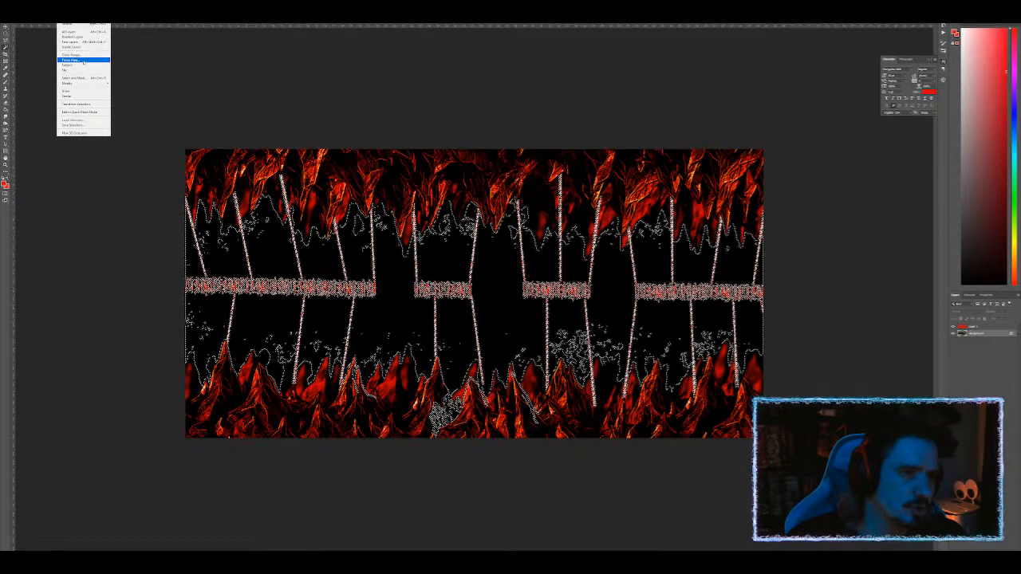
mouse_move(88, 83)
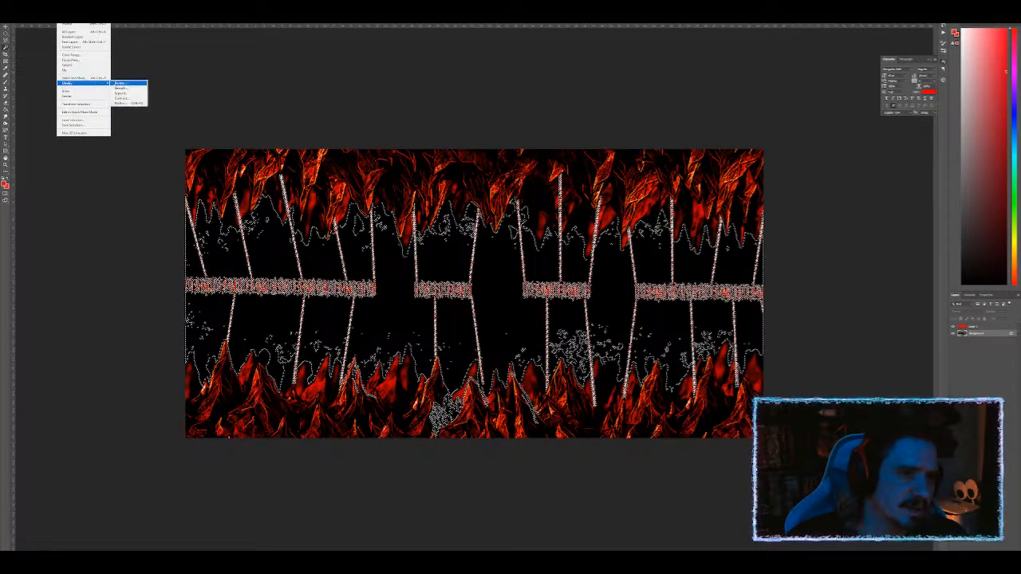
left_click(120, 103)
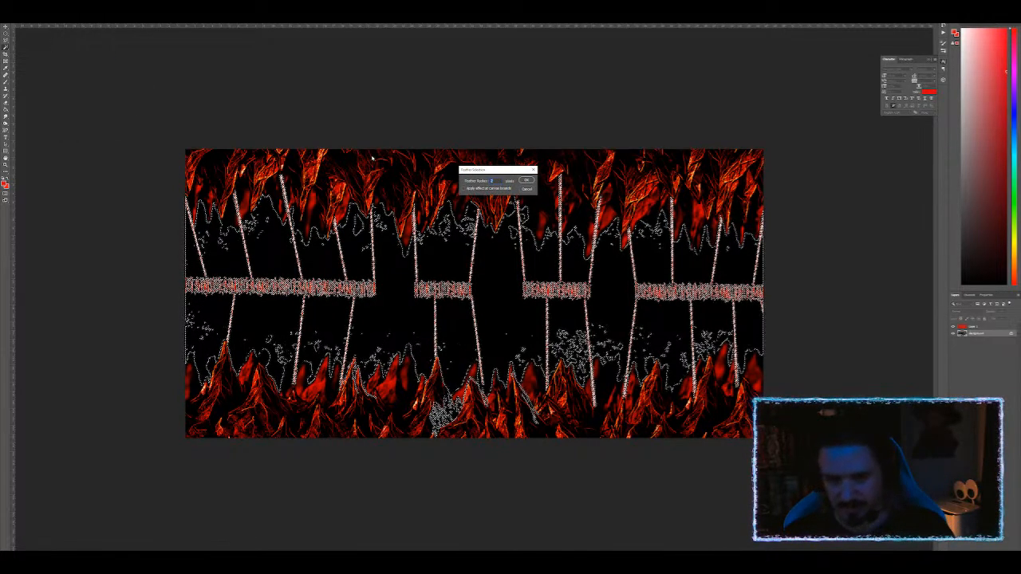
key("Return")
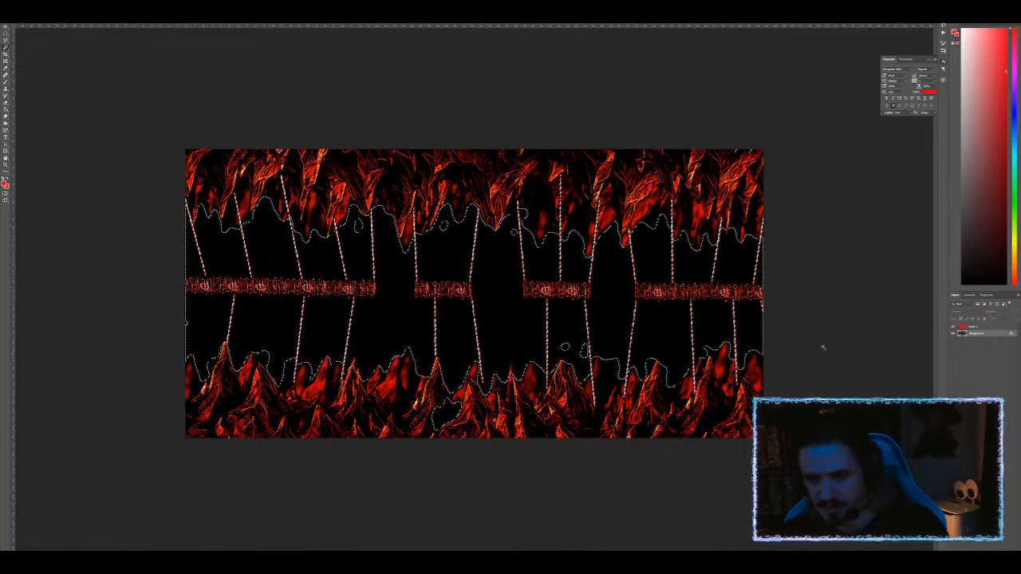
Step: Delete the selected cavern gap from the red overlay layer and clear the selection
left_click(974, 327)
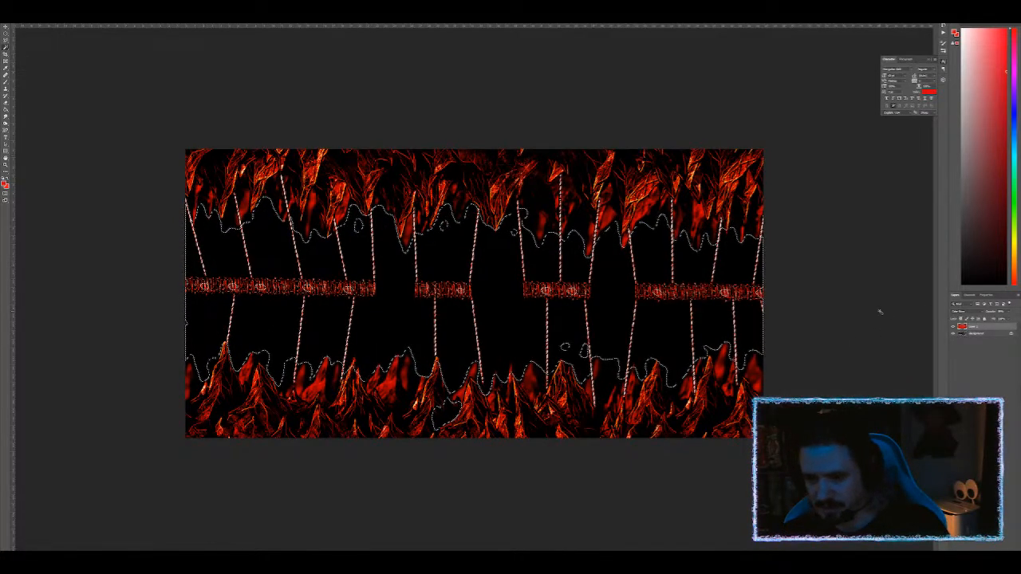
key("Delete")
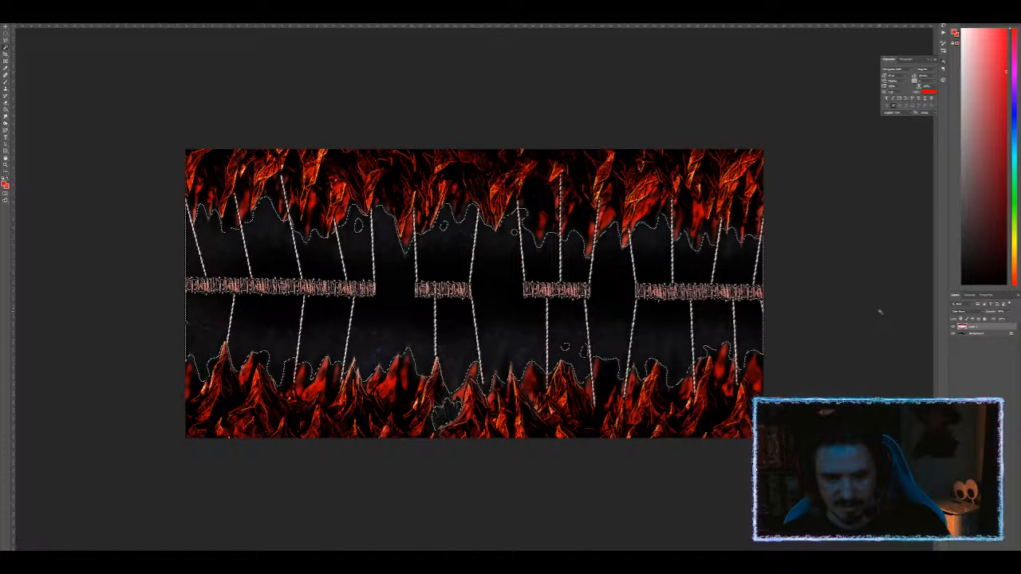
key("ctrl+d")
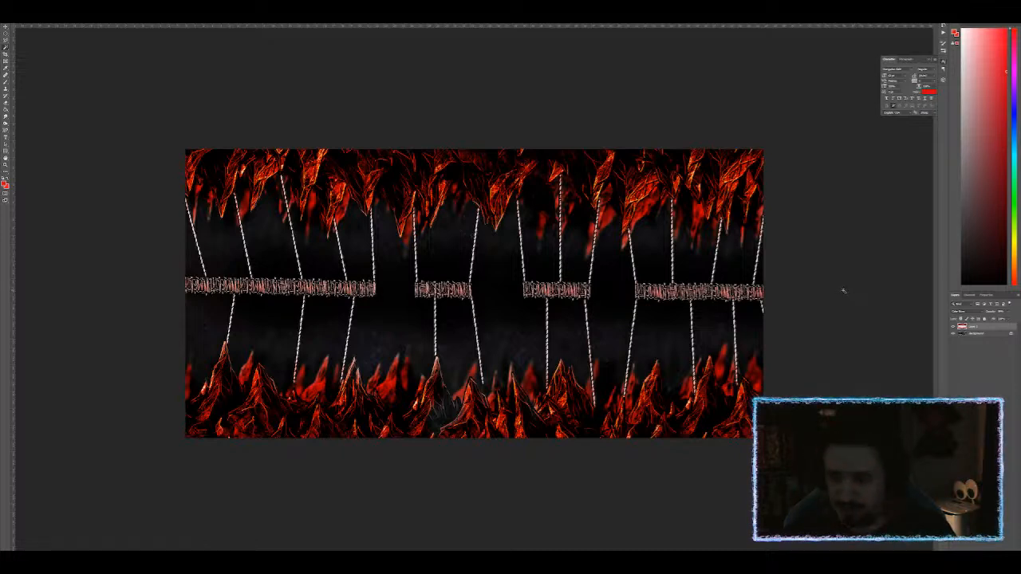
Step: Merge the red overlay into the background and save the map as a JPEG copy with RED at the end of its file name
key("ctrl+e")
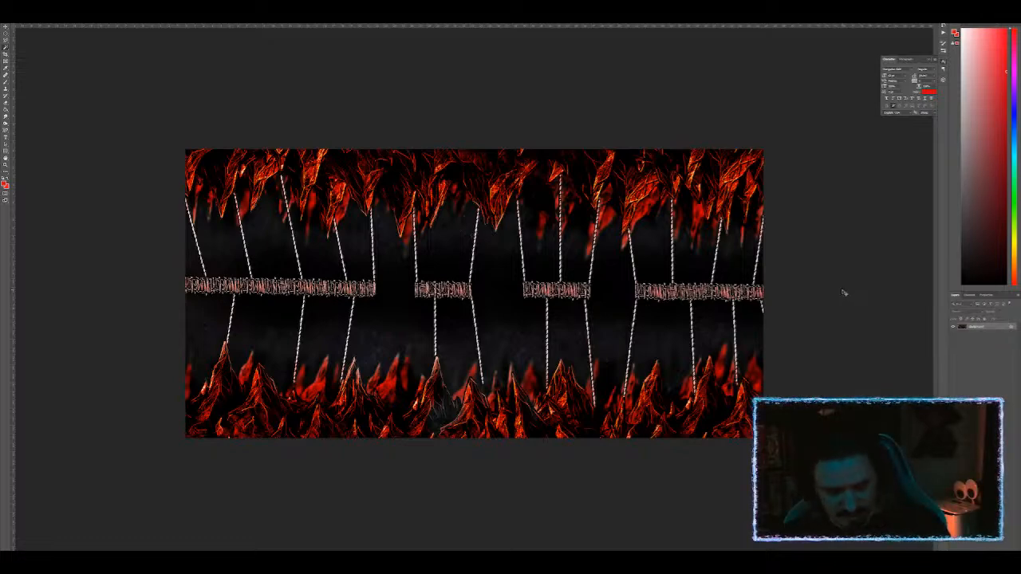
key("ctrl+shift+s")
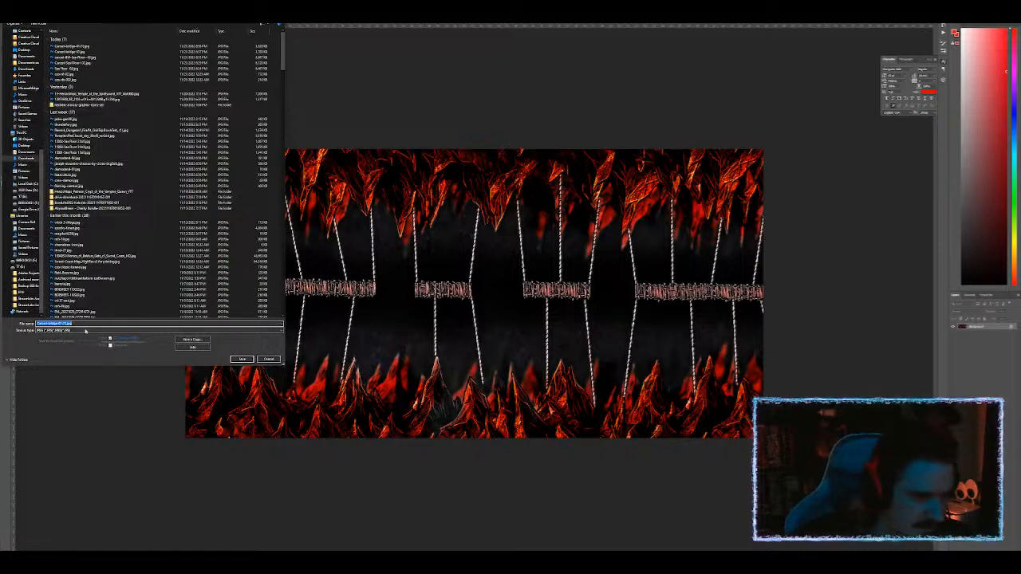
left_click(65, 323)
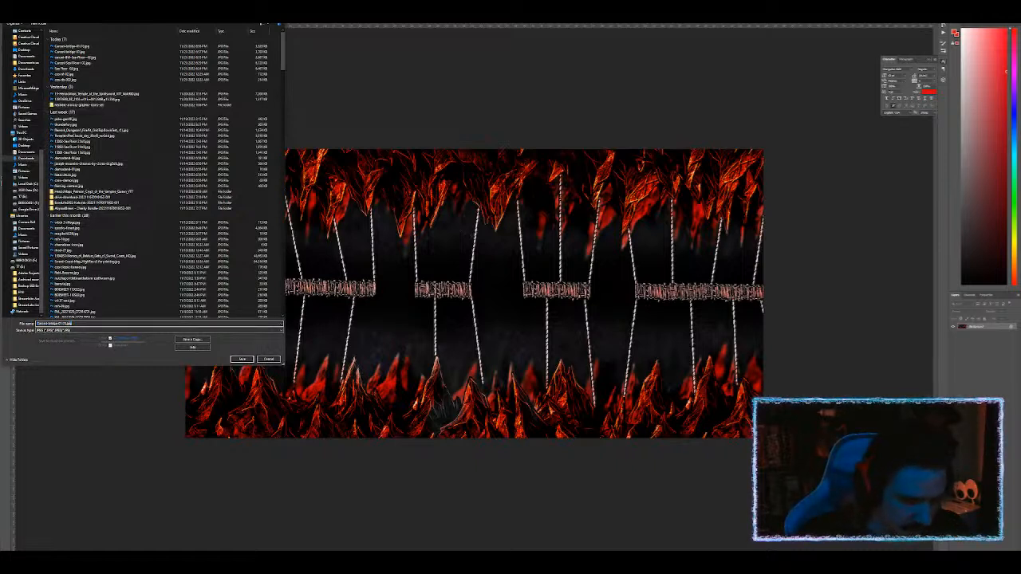
left_click_drag(73, 324, 59, 323)
type("RED")
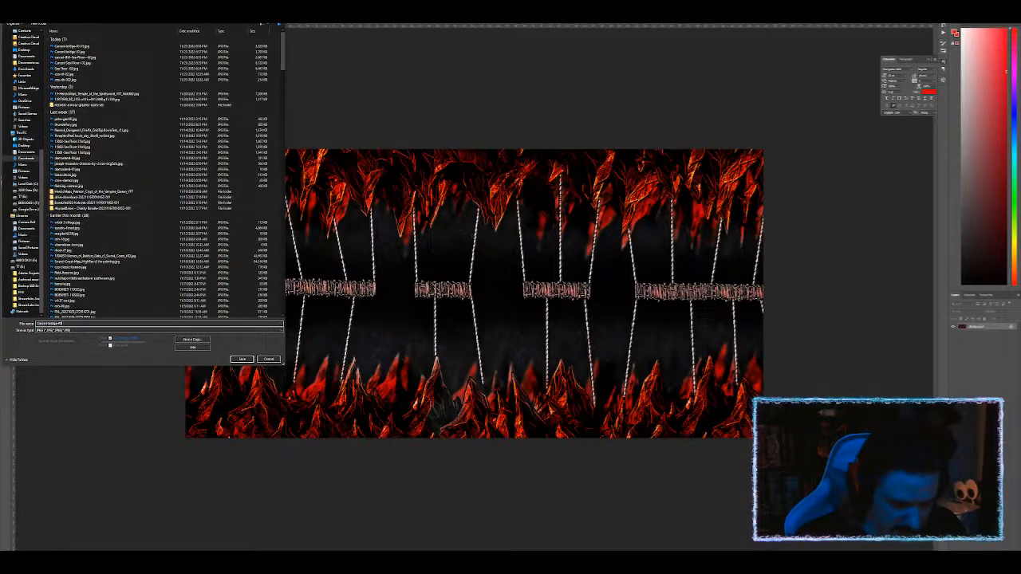
key("Return")
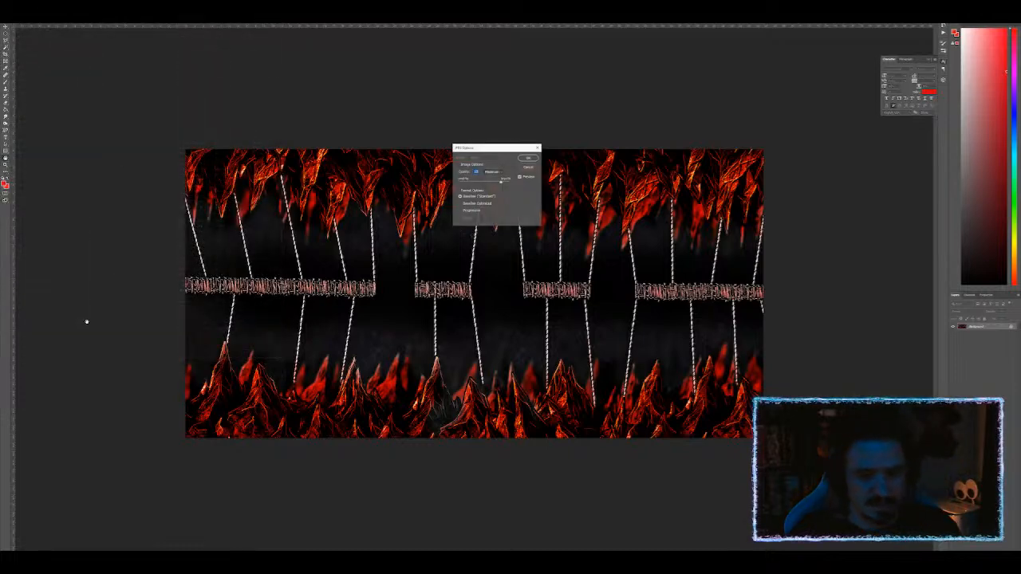
key("Return")
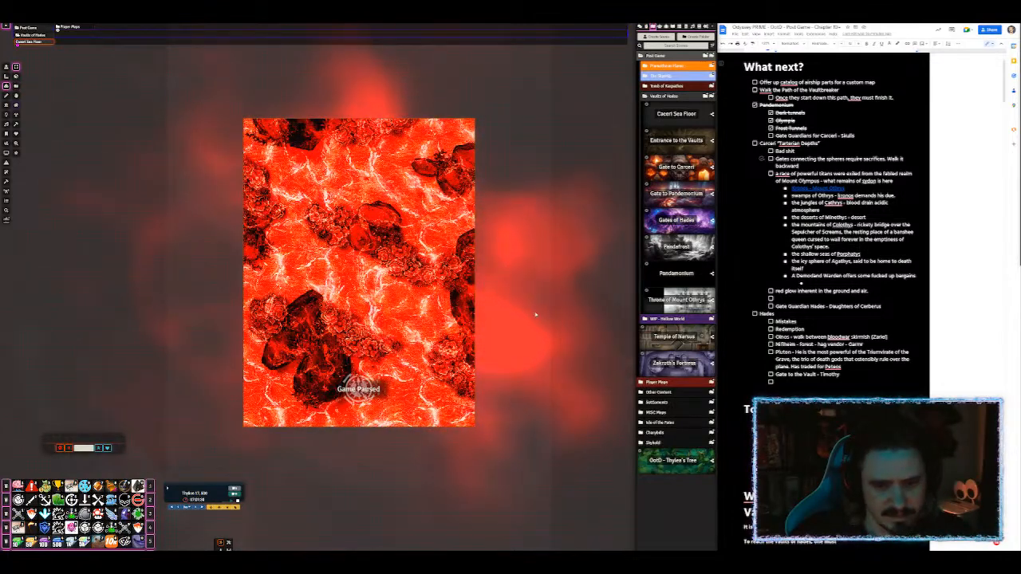
Step: In Foundry VTT, open the settings of a light on the red sea floor scene and change its colour to dark red
left_click_drag(597, 374, 550, 308)
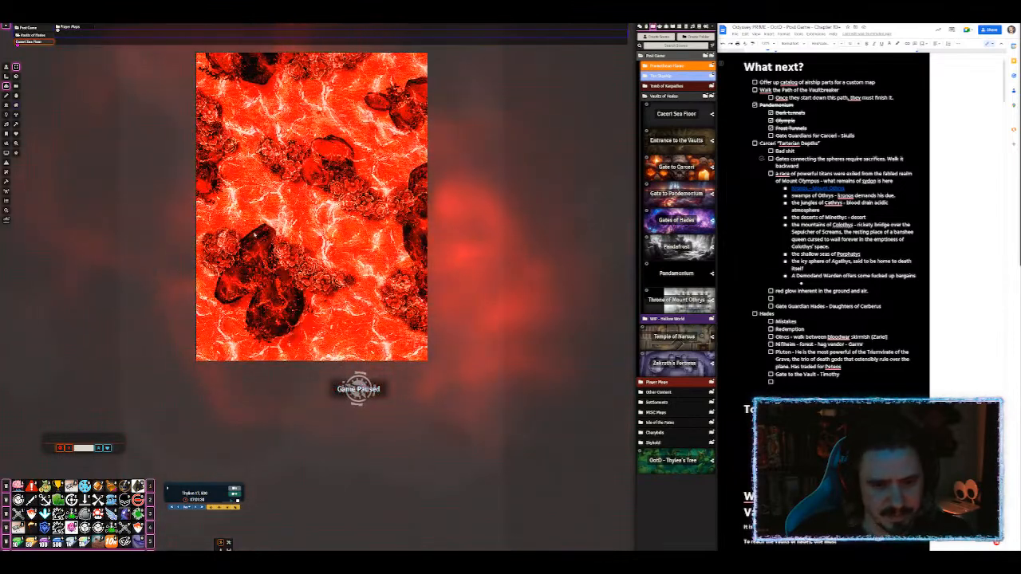
left_click(6, 115)
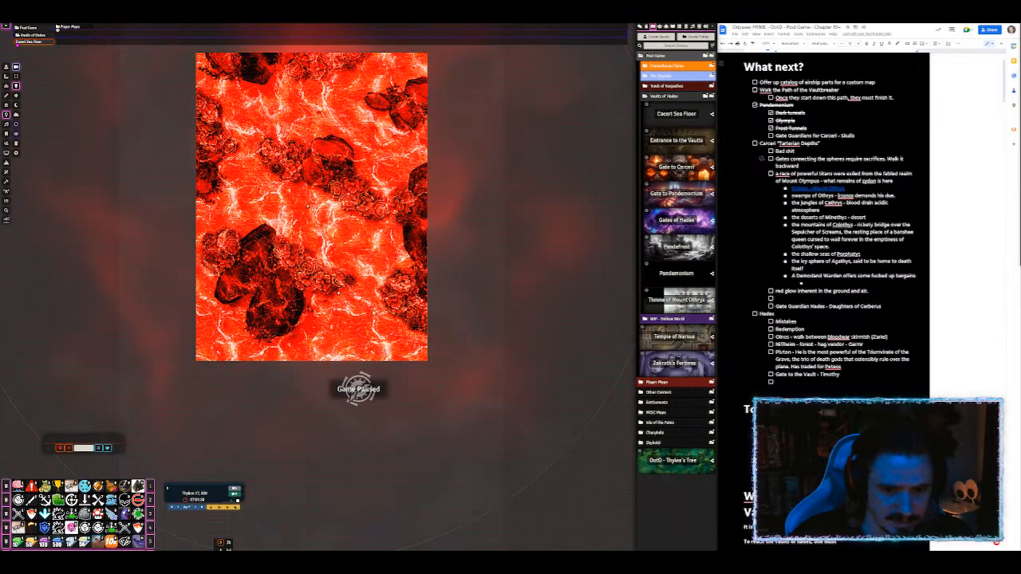
double_click(339, 295)
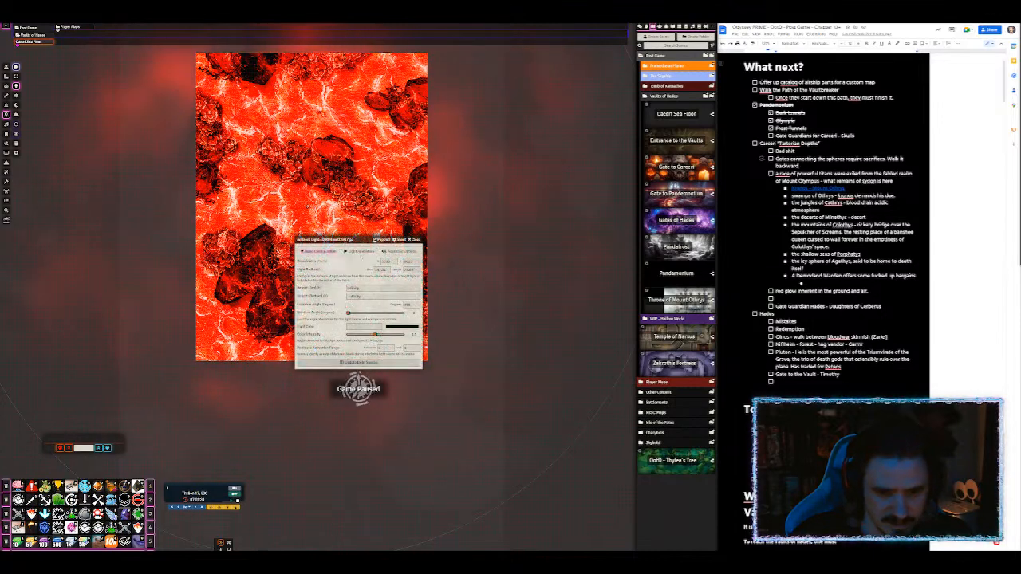
left_click(404, 327)
left_click_drag(434, 351, 461, 356)
left_click(461, 357)
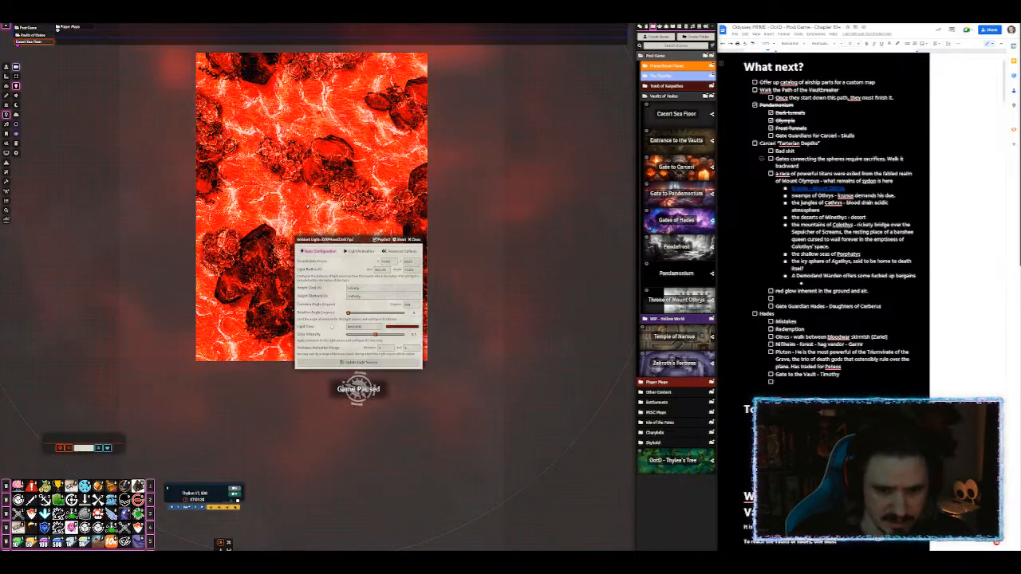
Step: Set the light's animation type to Ghostly Light and update the light source
left_click(360, 251)
left_click(383, 261)
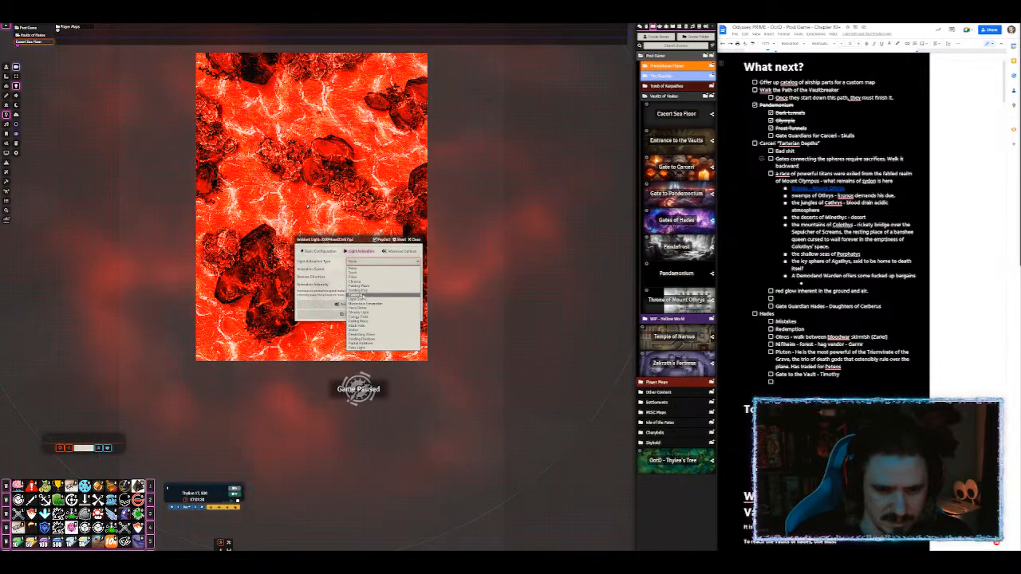
left_click(359, 312)
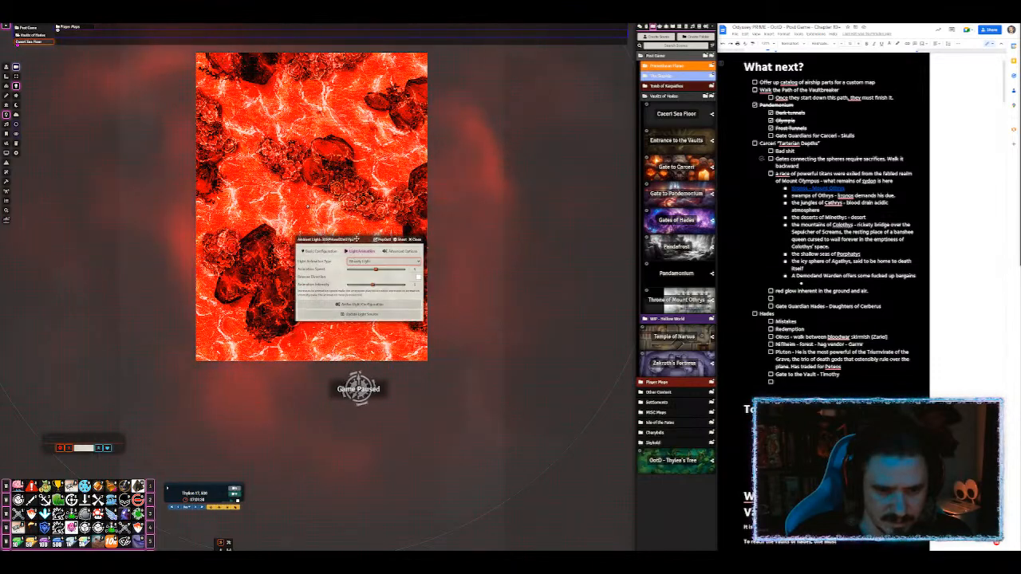
left_click_drag(350, 238, 497, 228)
scroll(359, 291, "up", 10)
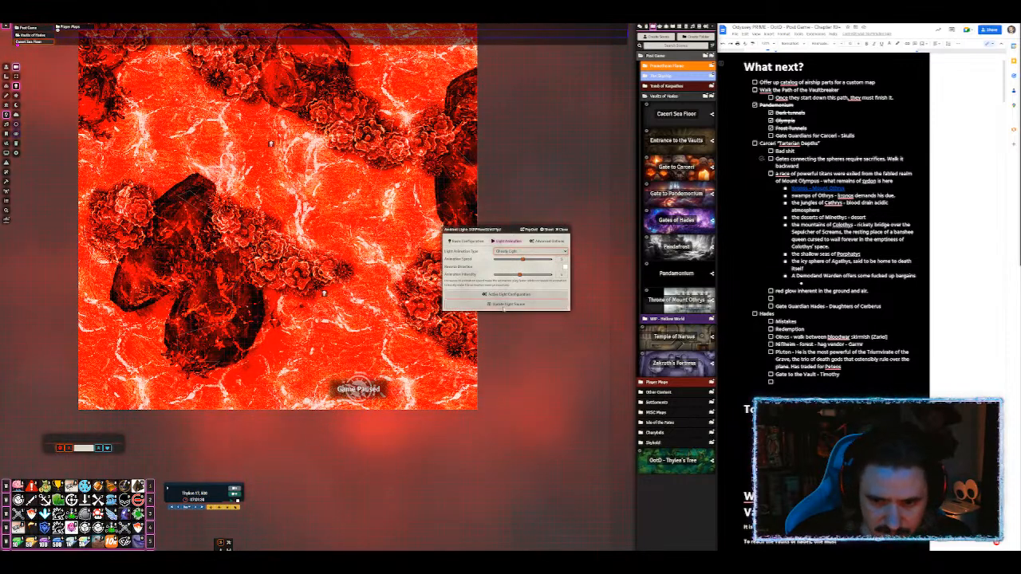
left_click(504, 304)
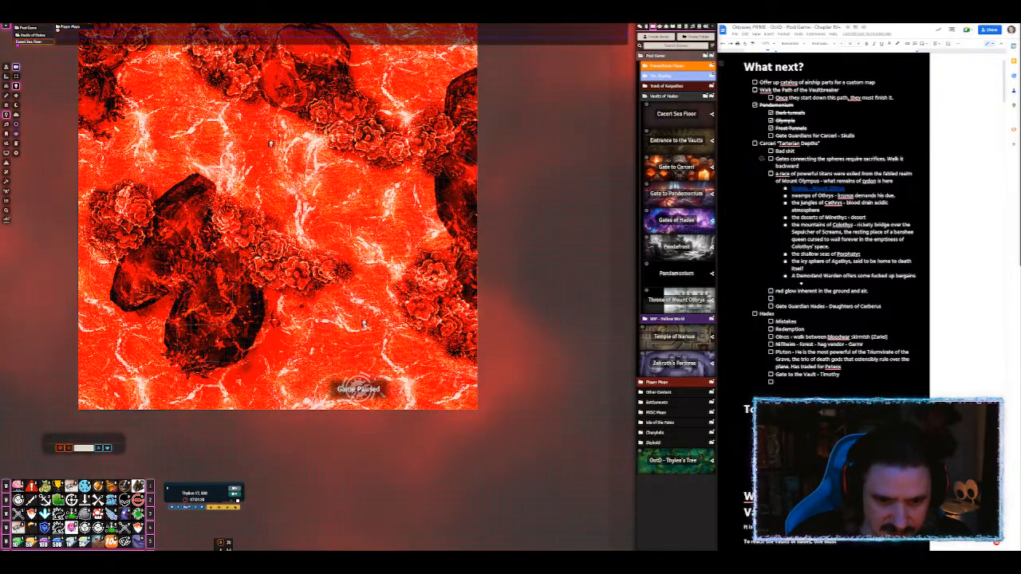
Step: Turn off the wall constraint in the advanced options of the light near the sea floor map's lower edge and update it
double_click(365, 325)
left_click(549, 240)
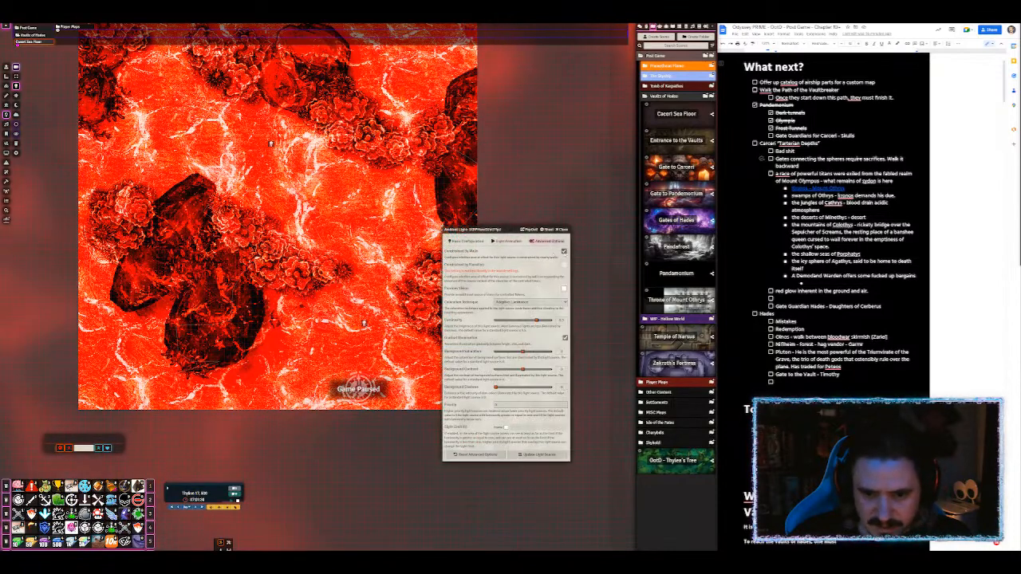
left_click(564, 251)
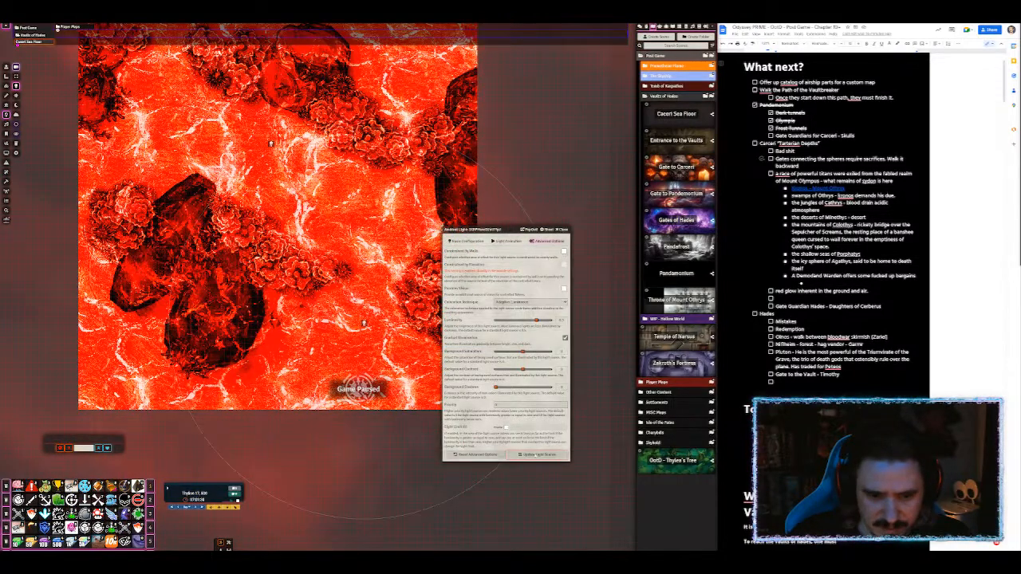
left_click(539, 455)
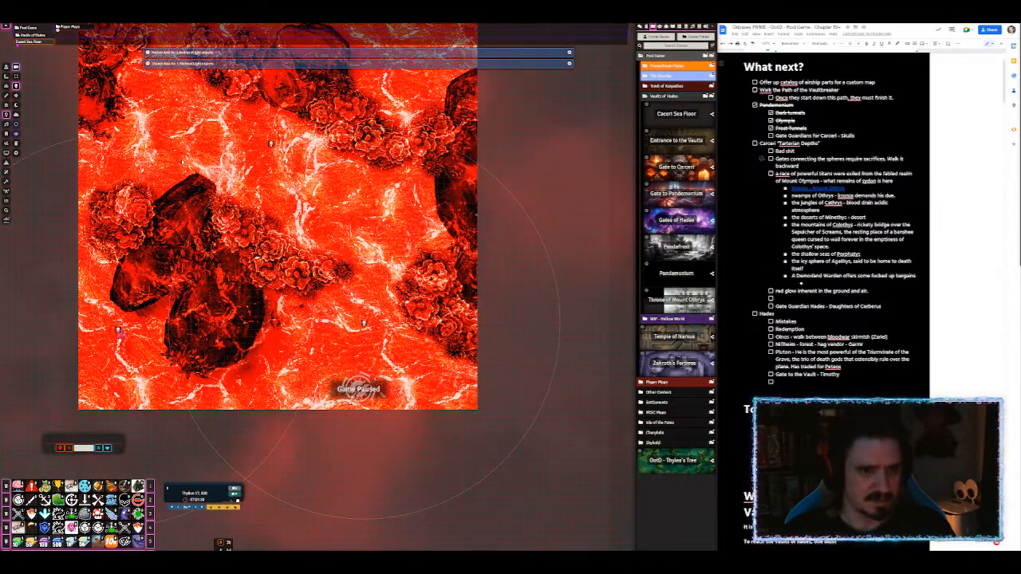
Step: Paste copies of the red animated light at spread-out spots across the whole sea floor map
key("ctrl+v")
key("ctrl+v")
left_click_drag(567, 146, 531, 330)
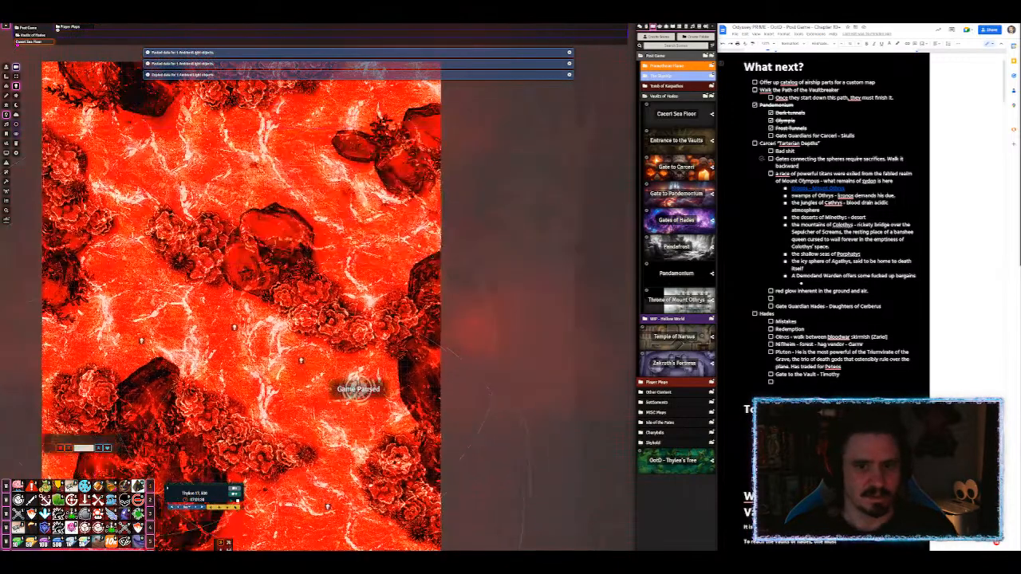
key("ctrl+v")
key("ctrl+v")
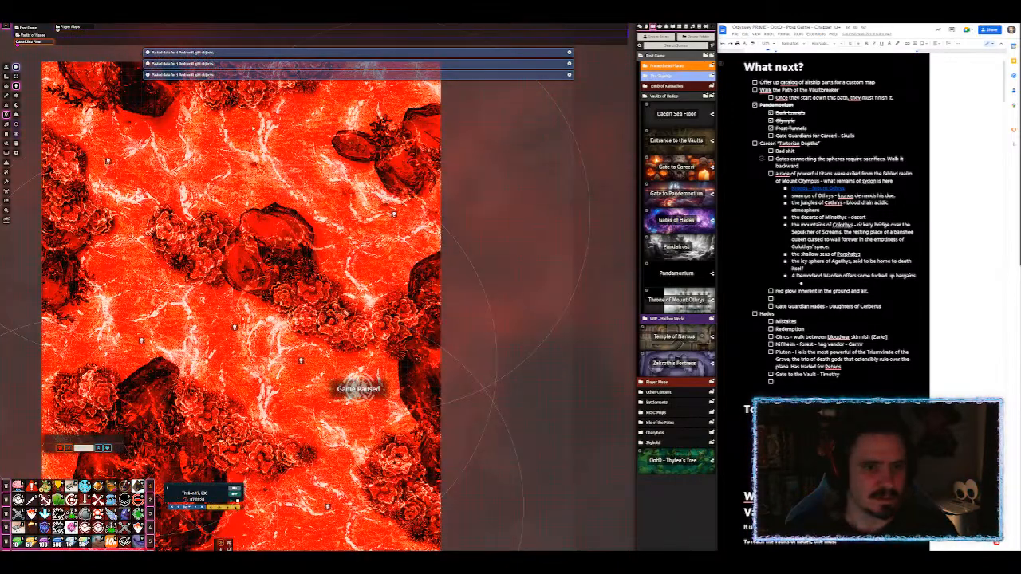
left_click_drag(338, 301, 484, 263)
key("ctrl+v")
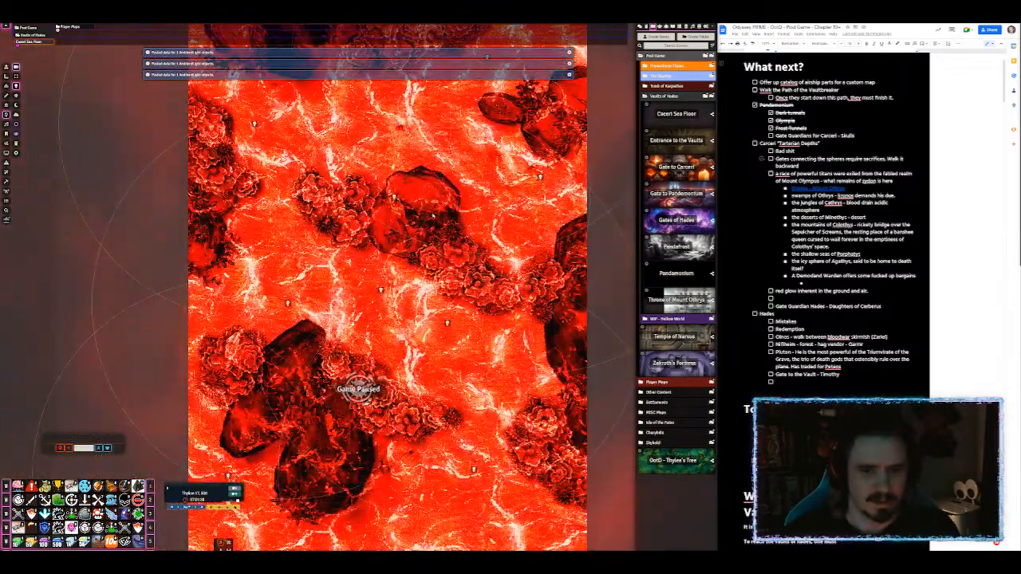
left_click_drag(450, 455, 383, 263)
scroll(382, 271, "up", 14)
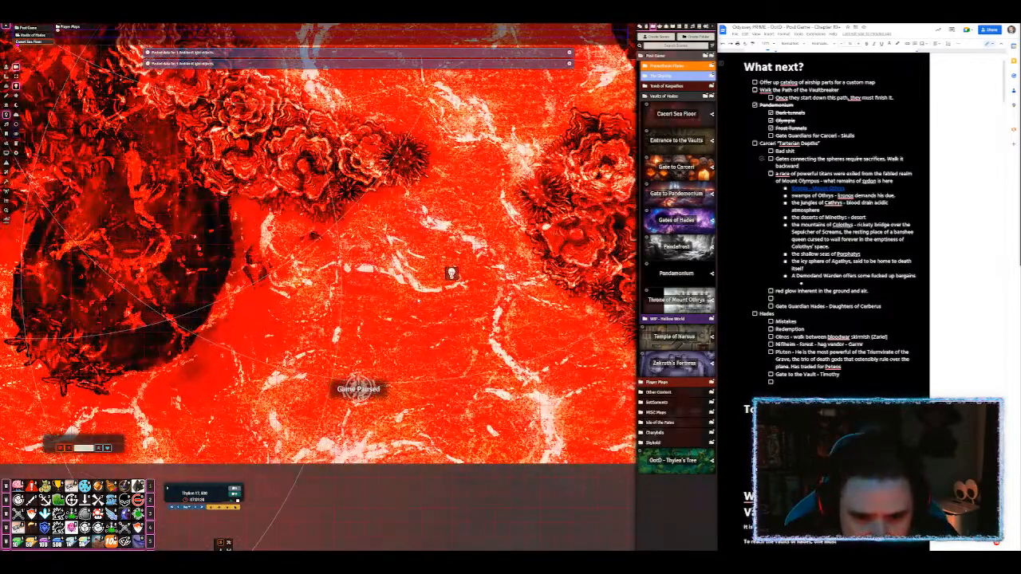
scroll(383, 271, "down", 10)
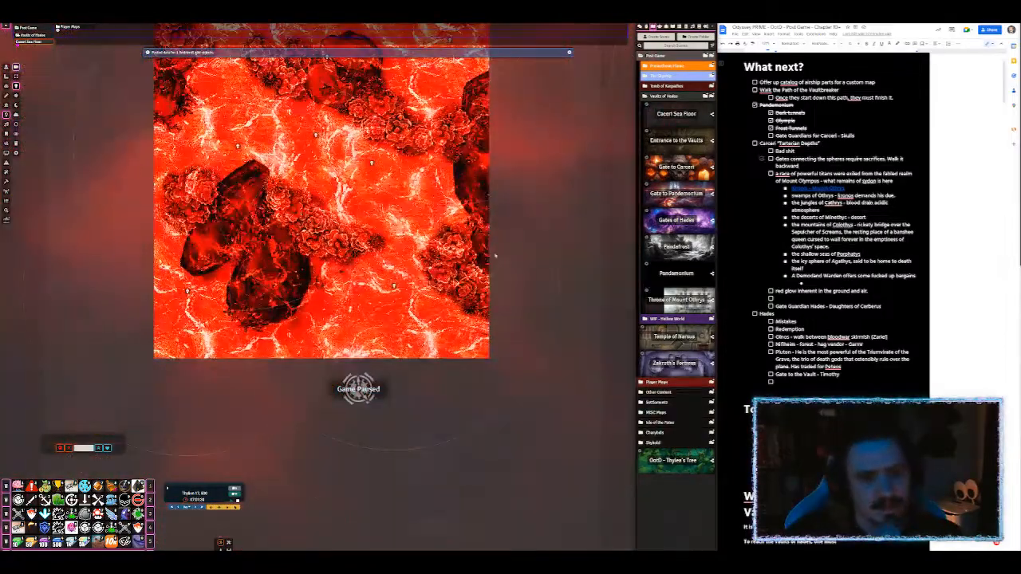
scroll(478, 255, "down", 8)
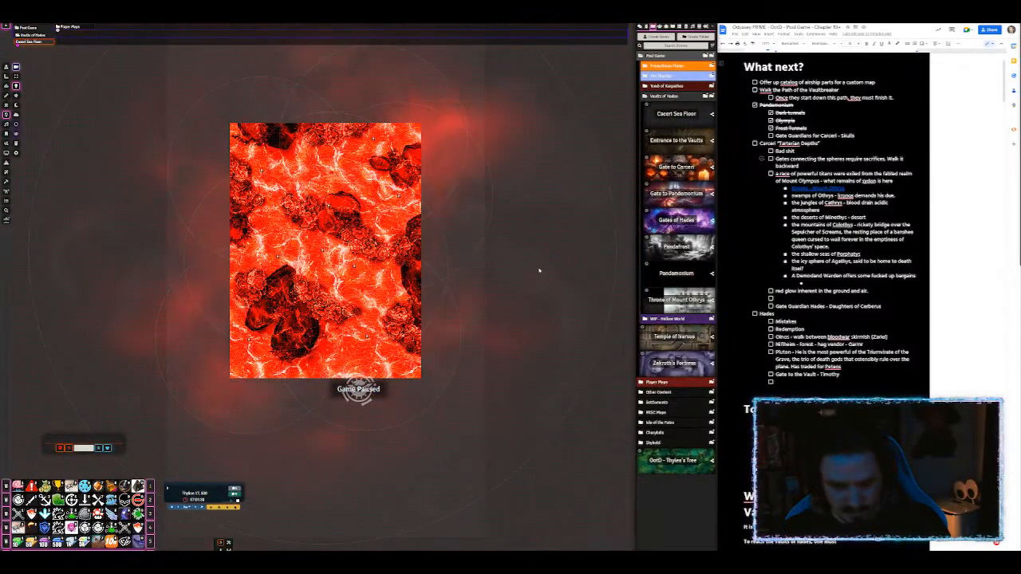
Step: Search for the tile template scene, import v9 Tile Template Wide into the Vaults of Hades folder and open it
key("ctrl+space")
type("tile")
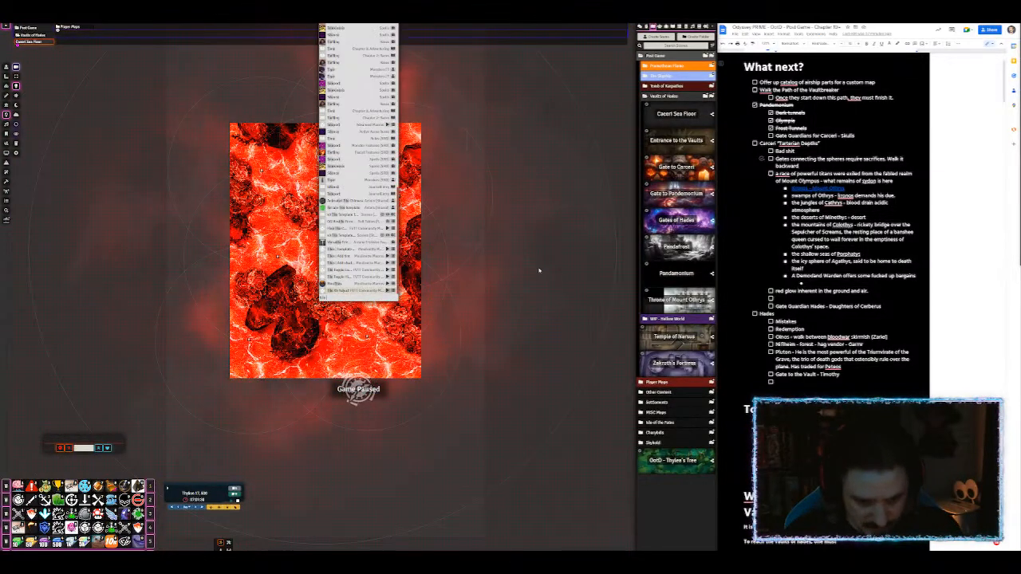
type(" template scene")
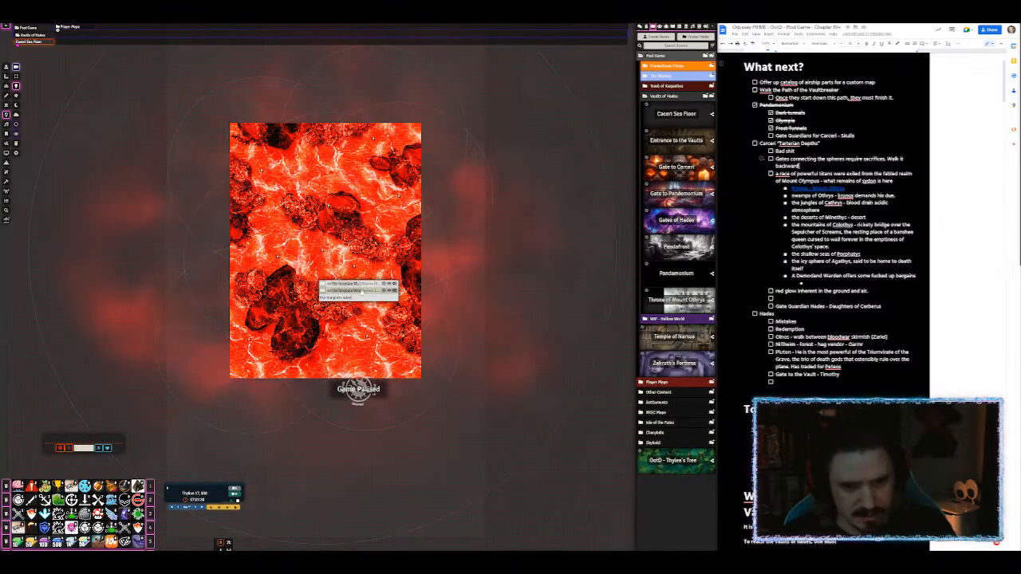
left_click_drag(362, 291, 706, 268)
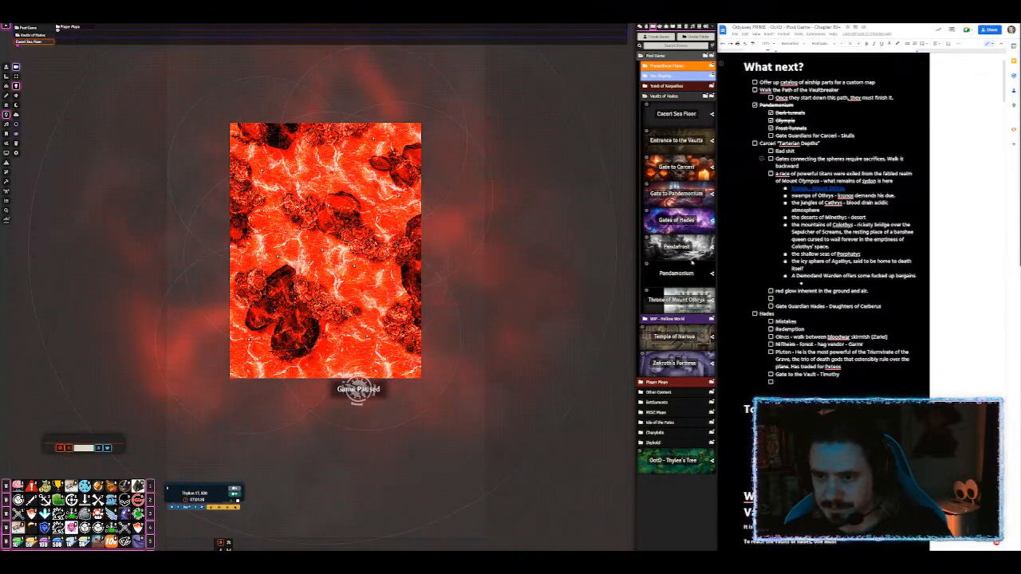
left_click(669, 328)
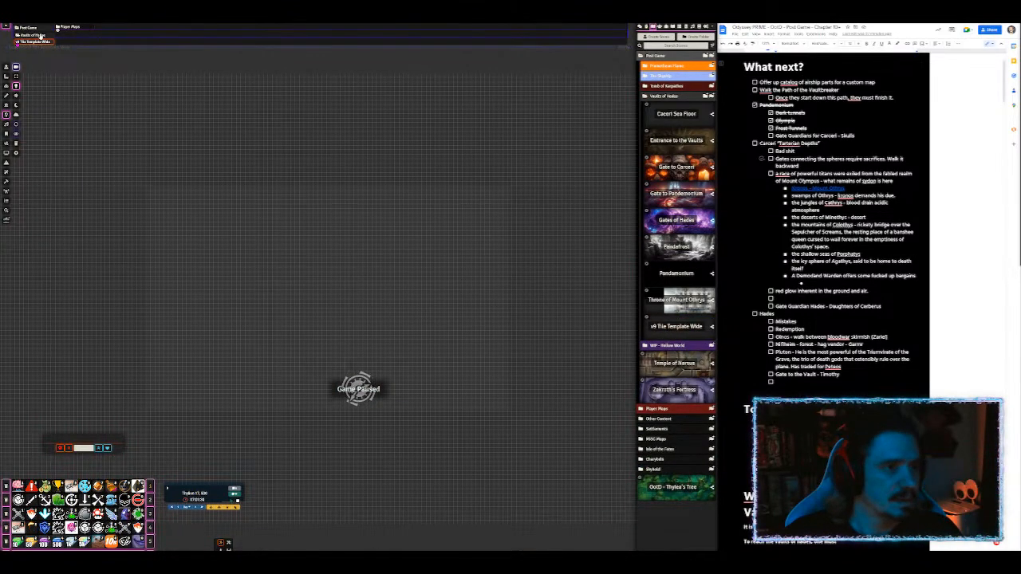
Step: Open the configuration of the imported template scene and name the scene Carceri Chasm
right_click(34, 44)
left_click(30, 57)
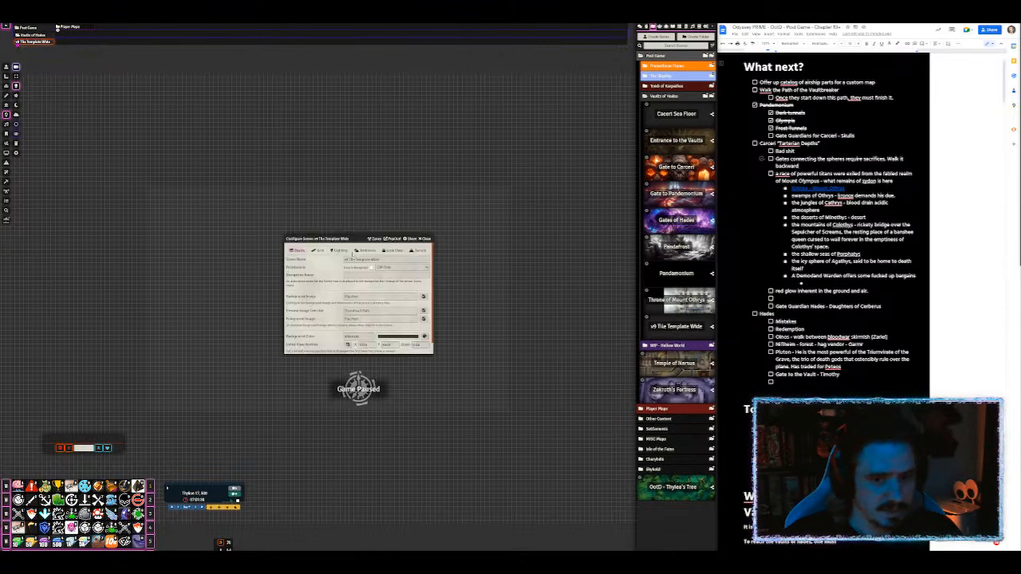
left_click_drag(382, 259, 307, 252)
key("ctrl+a")
type("Ta")
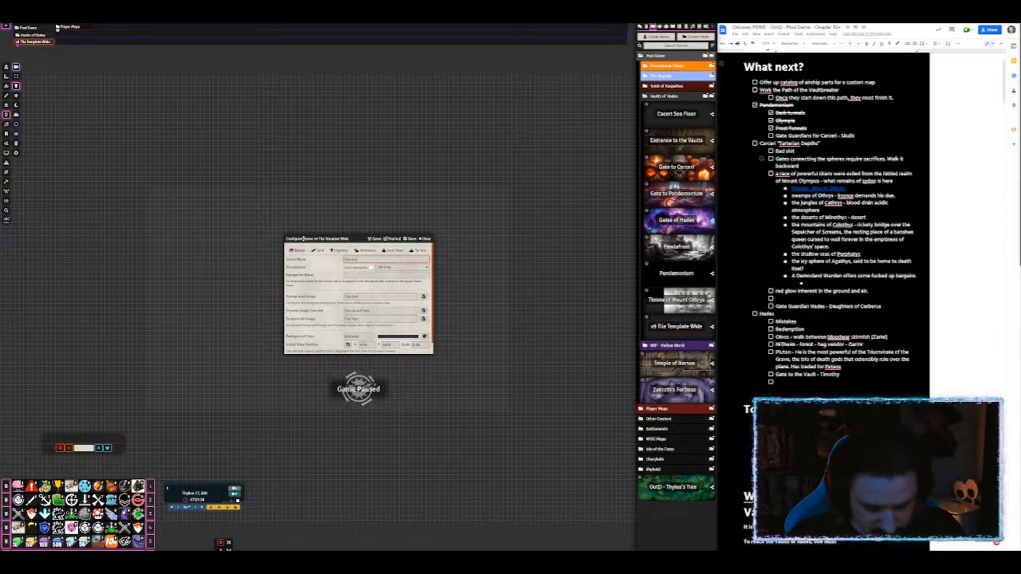
left_click(314, 268)
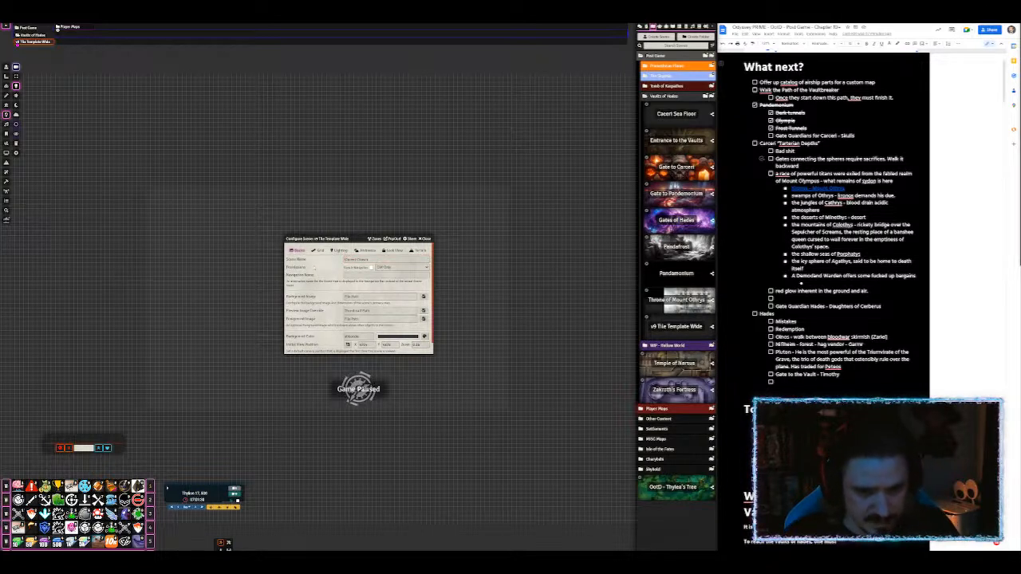
Step: Set the scene's grid colour to red and save the scene configuration
scroll(358, 297, "down", 2)
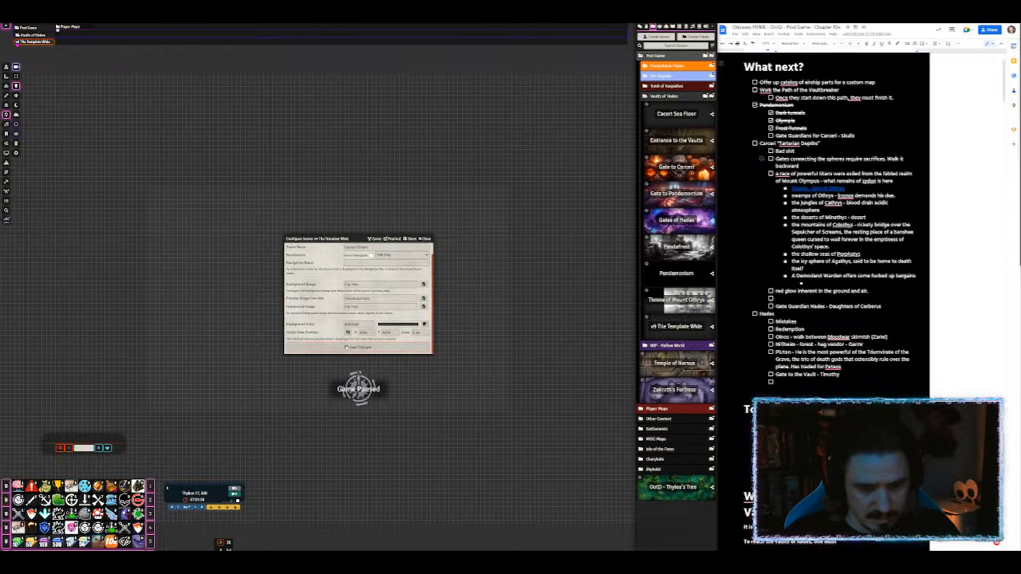
scroll(333, 261, "up", 2)
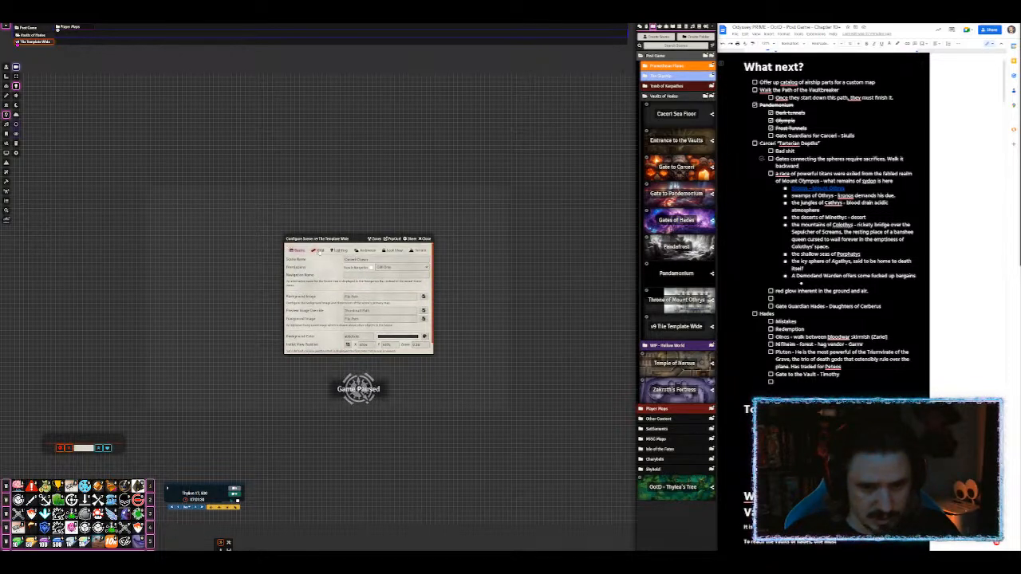
left_click(319, 251)
left_click(423, 346)
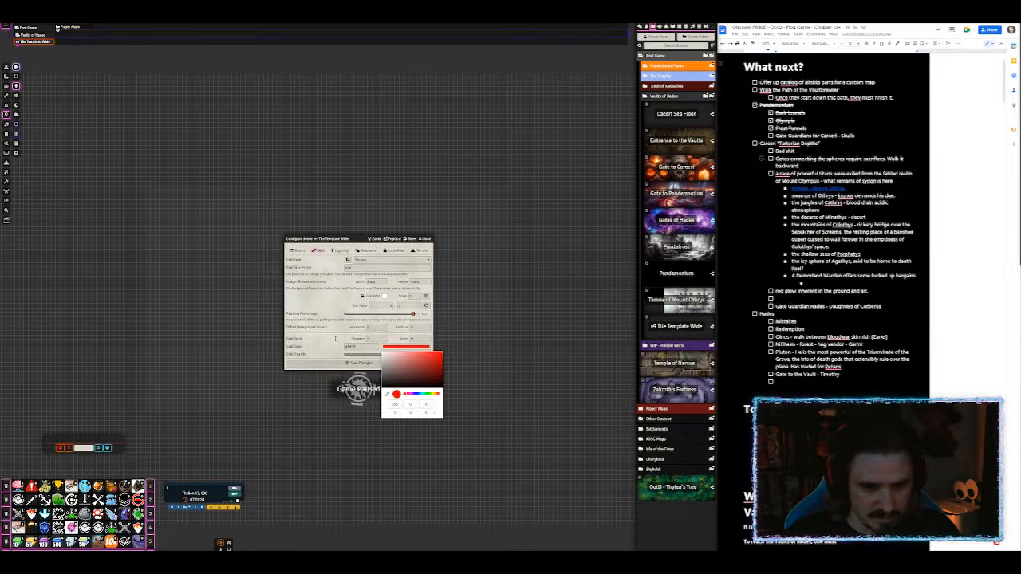
left_click(341, 338)
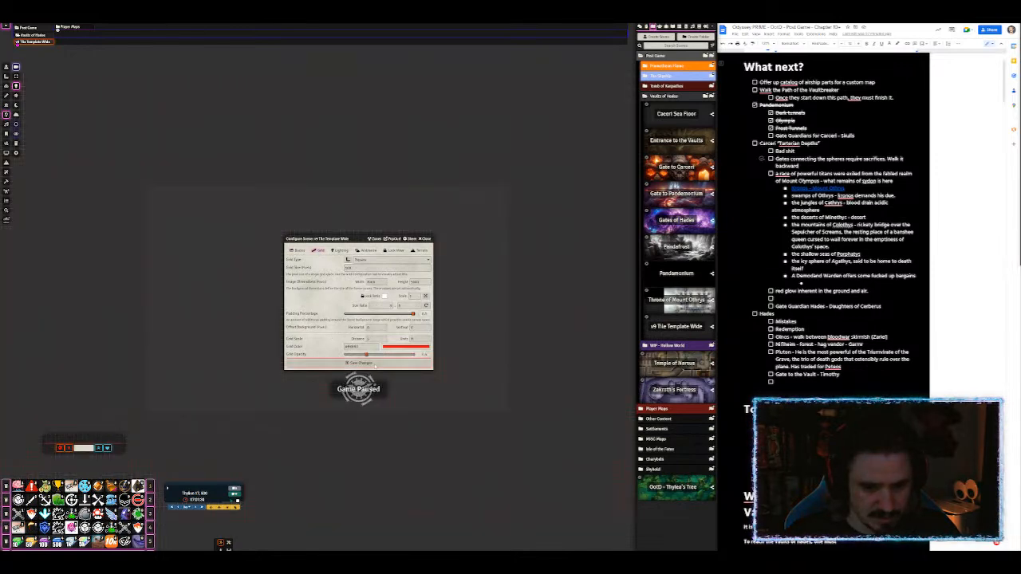
left_click(338, 363)
Step: Open the tile image browser and upload the red-tinted Carceri bridge JPEG to the map folder
left_click(6, 86)
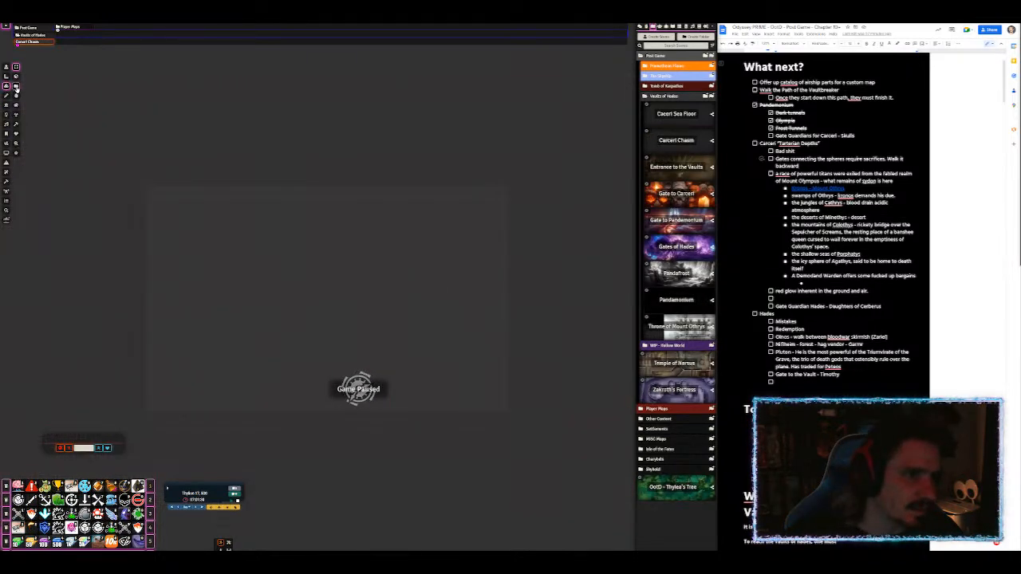
left_click(16, 86)
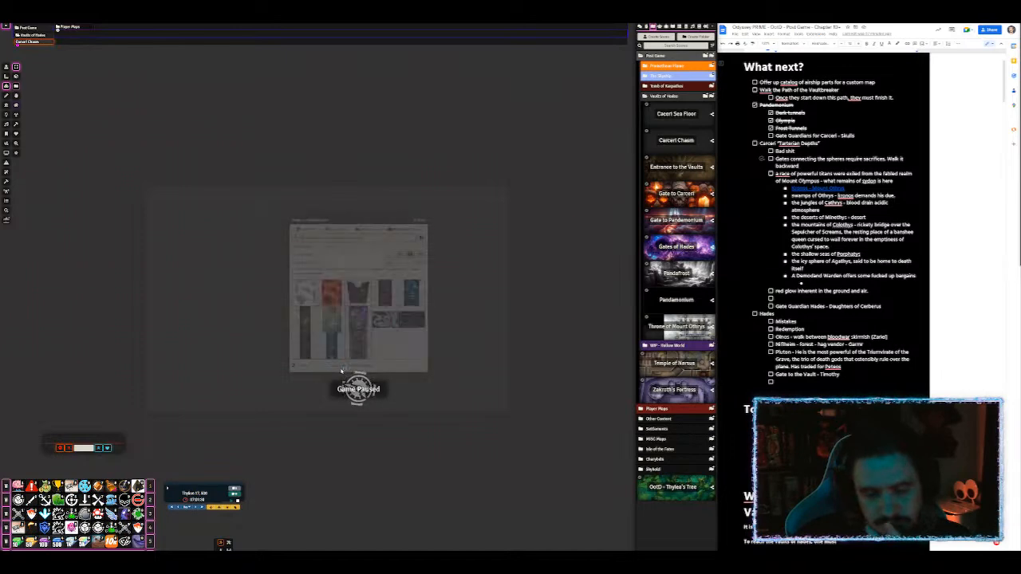
left_click(343, 366)
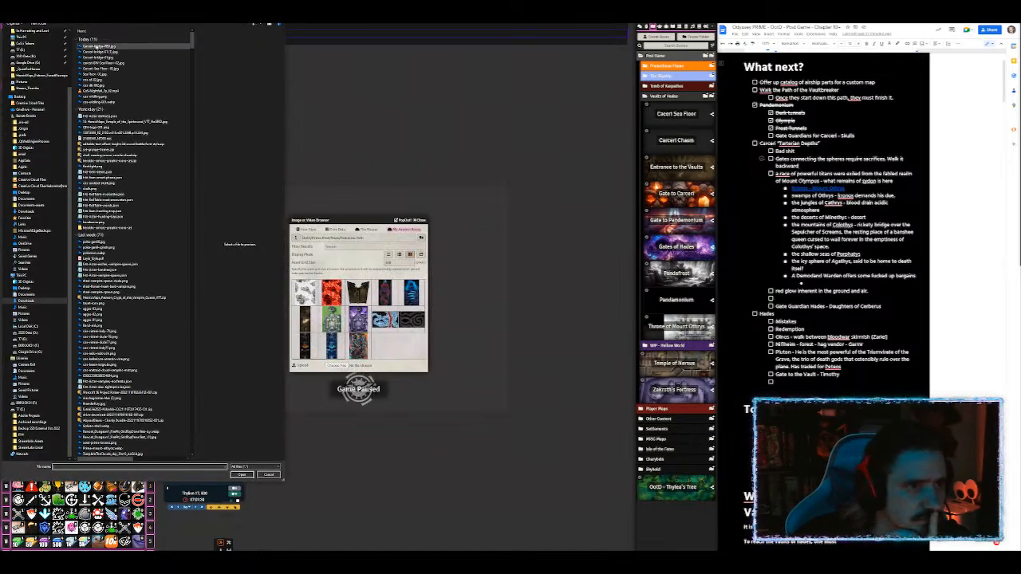
double_click(97, 46)
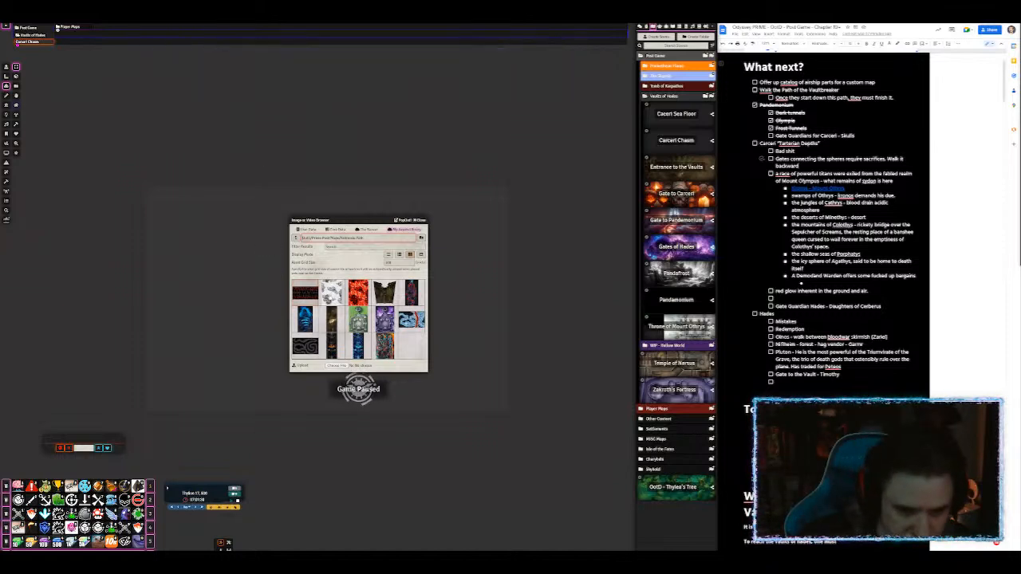
Step: Place the uploaded red bridge map as a tile on the scene and move it towards the centre
left_click_drag(359, 299, 239, 297)
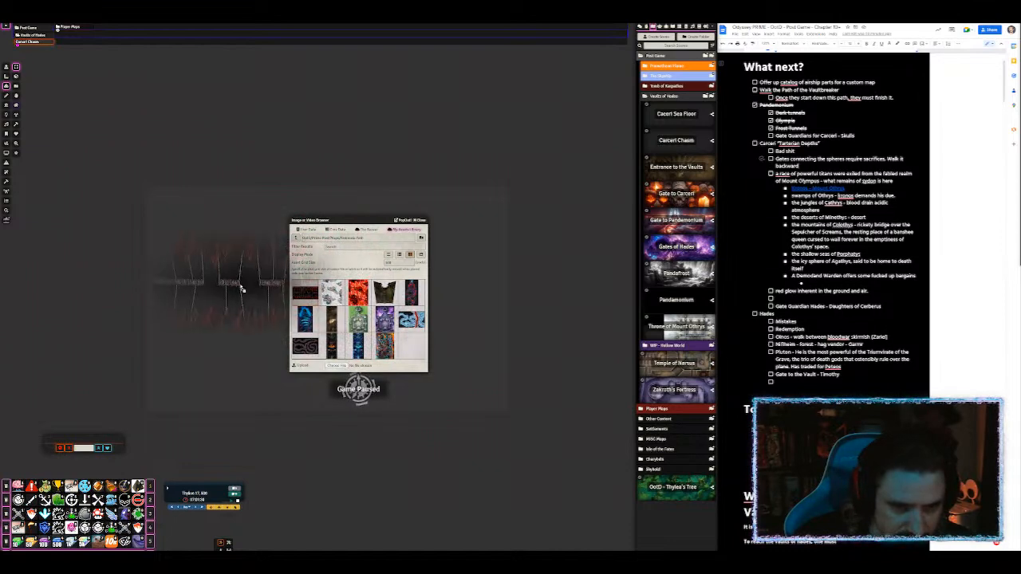
left_click(422, 220)
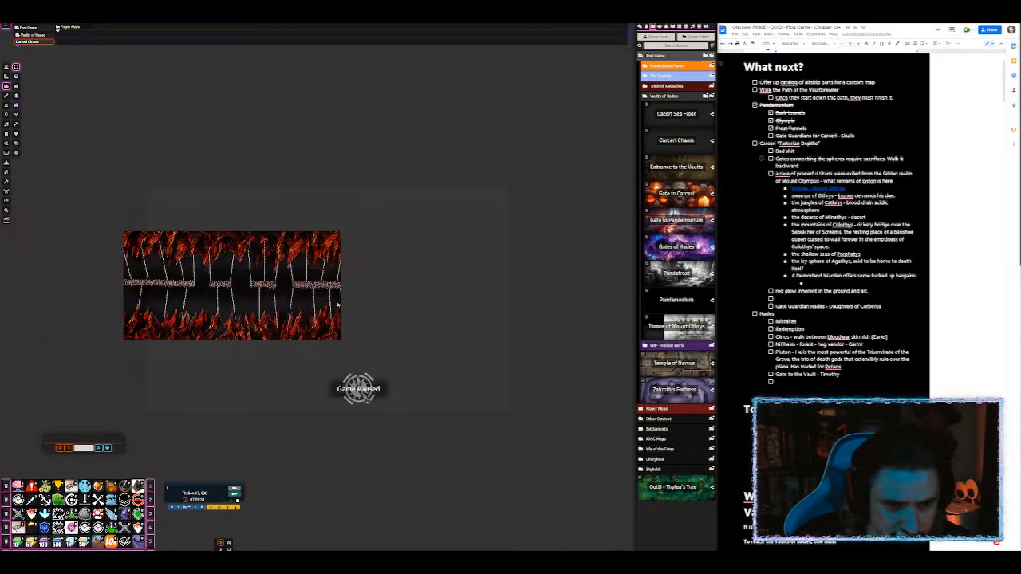
left_click_drag(196, 285, 299, 284)
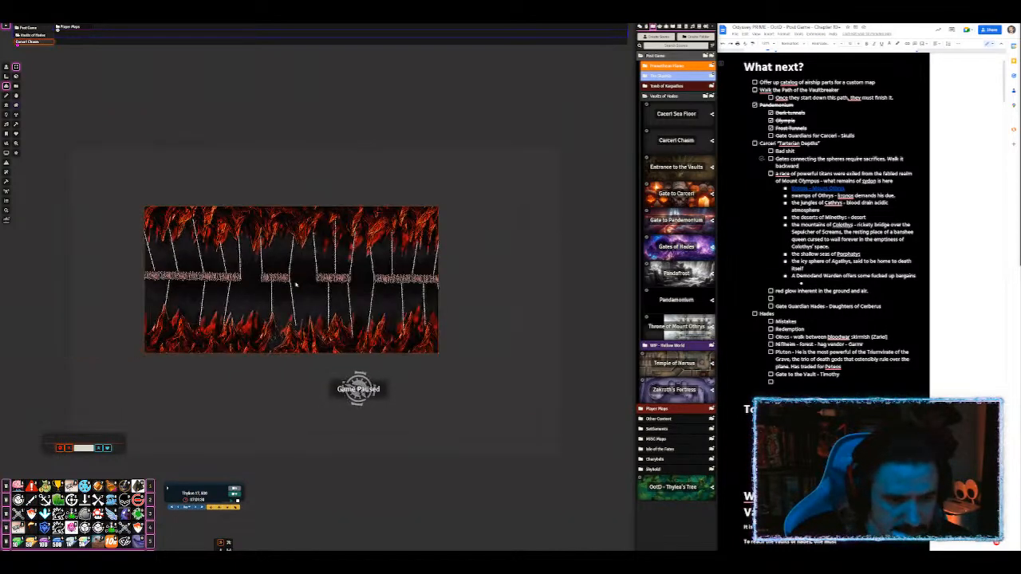
Step: Enlarge the bridge map tile by entering a new width and height in its settings
double_click(299, 285)
double_click(362, 301)
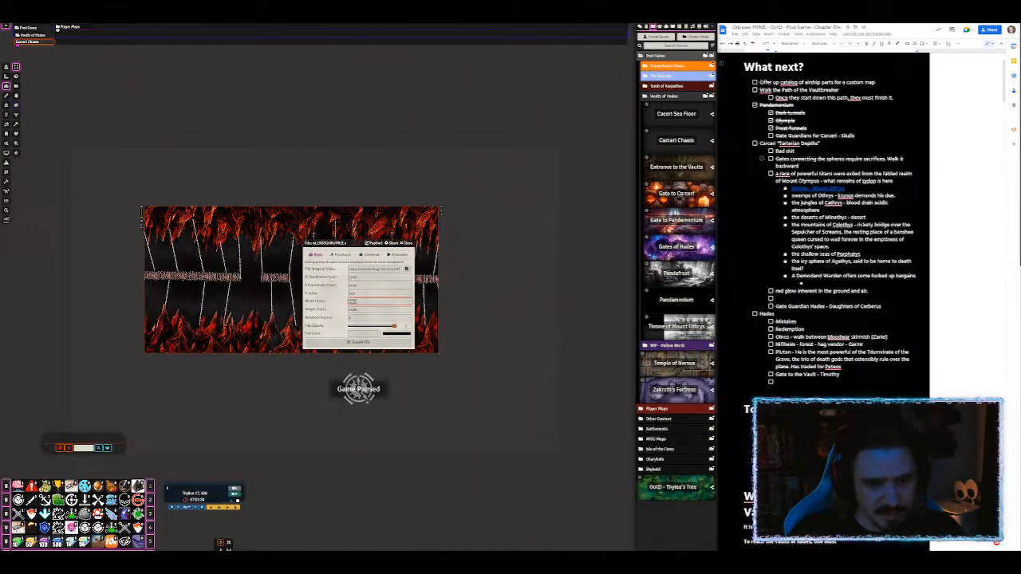
key("Tab")
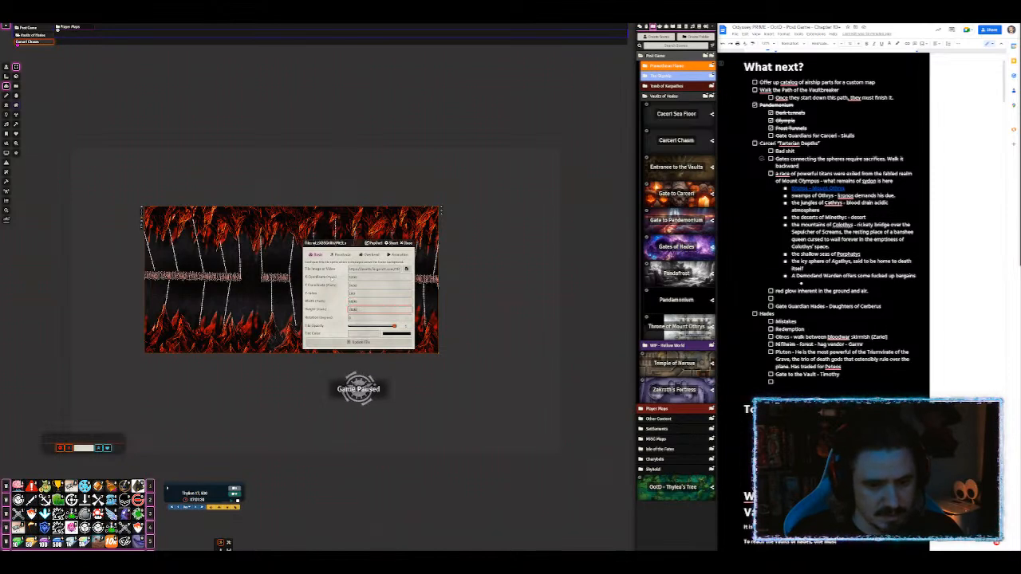
key("Return")
Step: Reposition the enlarged bridge map tile so it sits centred within the scene area
left_click_drag(369, 285, 350, 281)
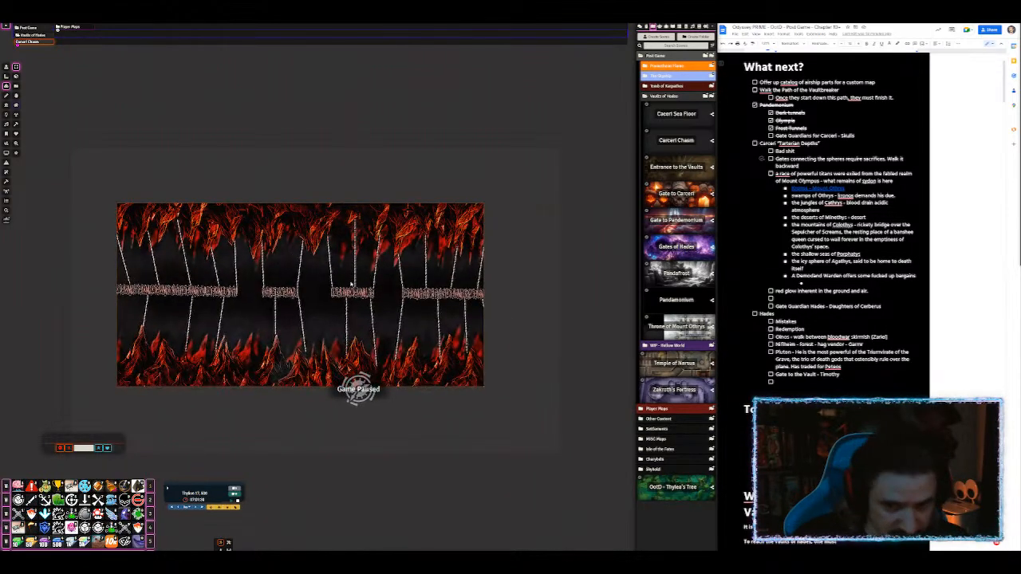
key("Right")
key("Down")
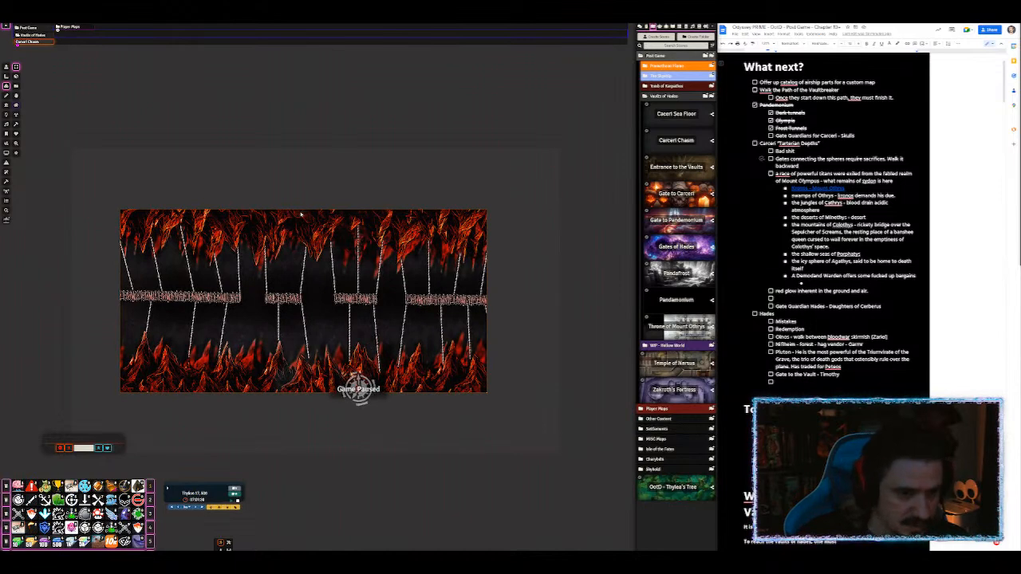
scroll(301, 212, "up", 4)
scroll(262, 164, "down", 4)
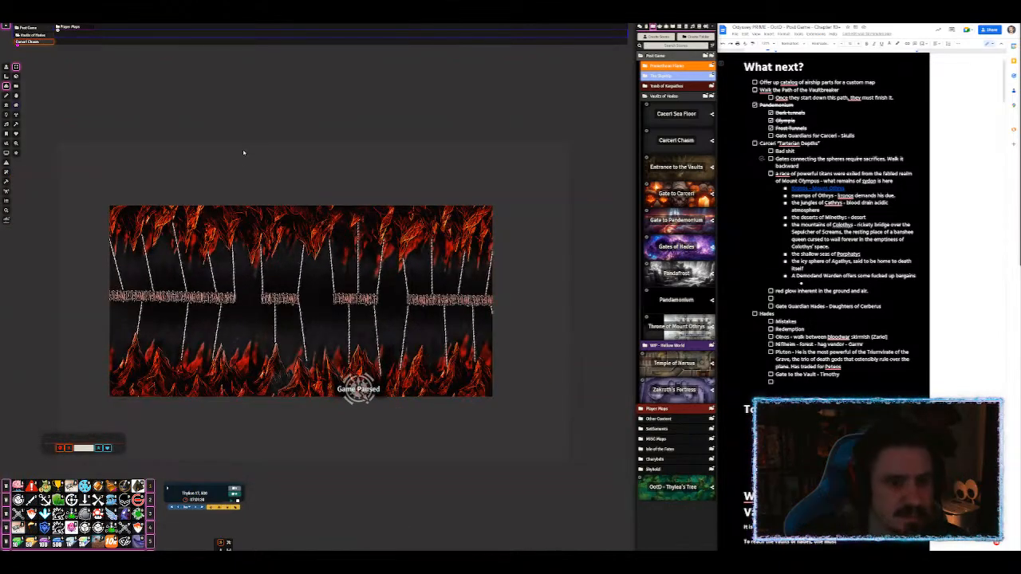
scroll(243, 158, "down", 3)
left_click_drag(234, 171, 289, 161)
scroll(289, 162, "up", 2)
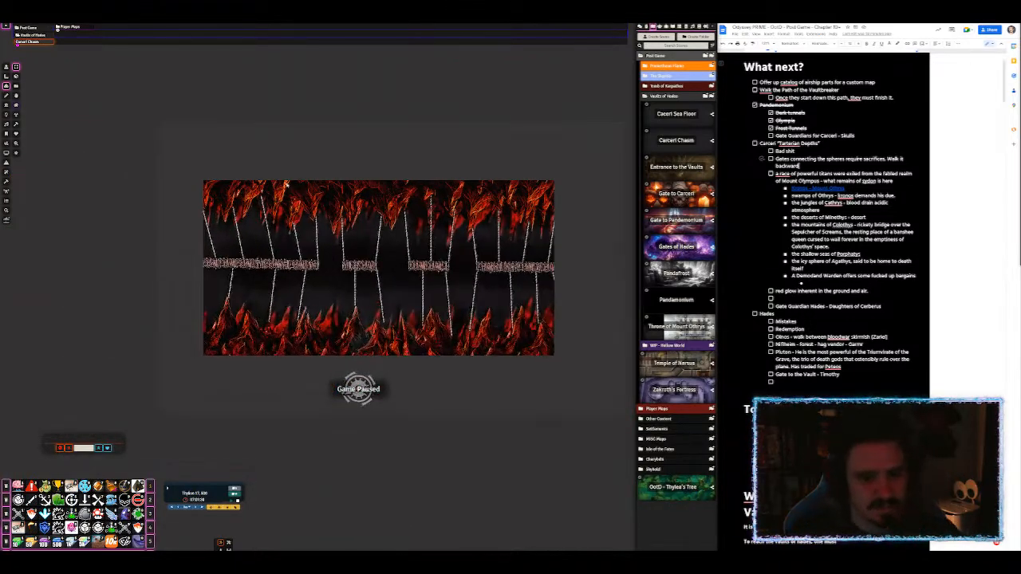
Step: Draw a rectangular wall enclosure around the outer edges of the bridge map tile and finalize it
left_click(8, 96)
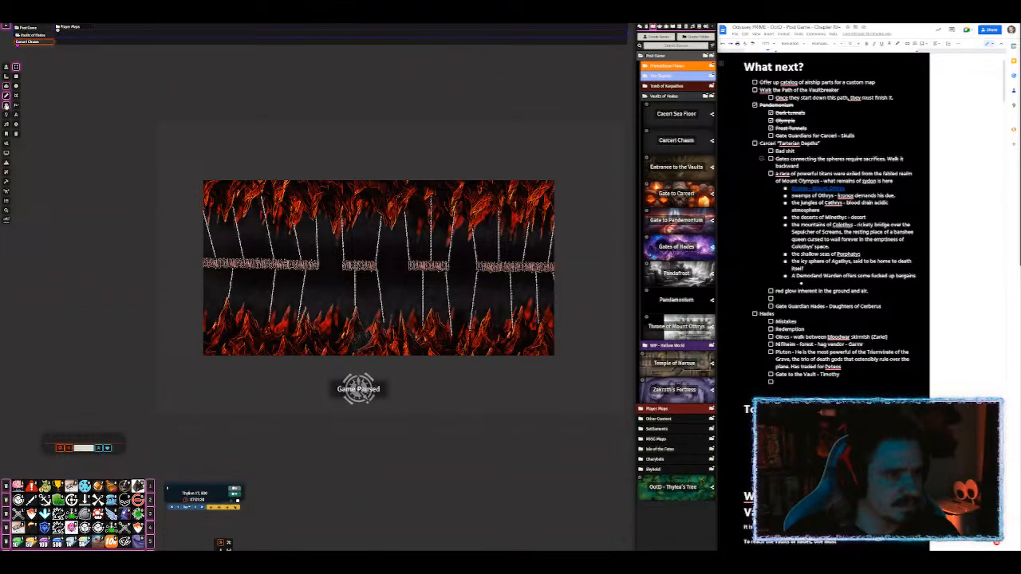
left_click(7, 104)
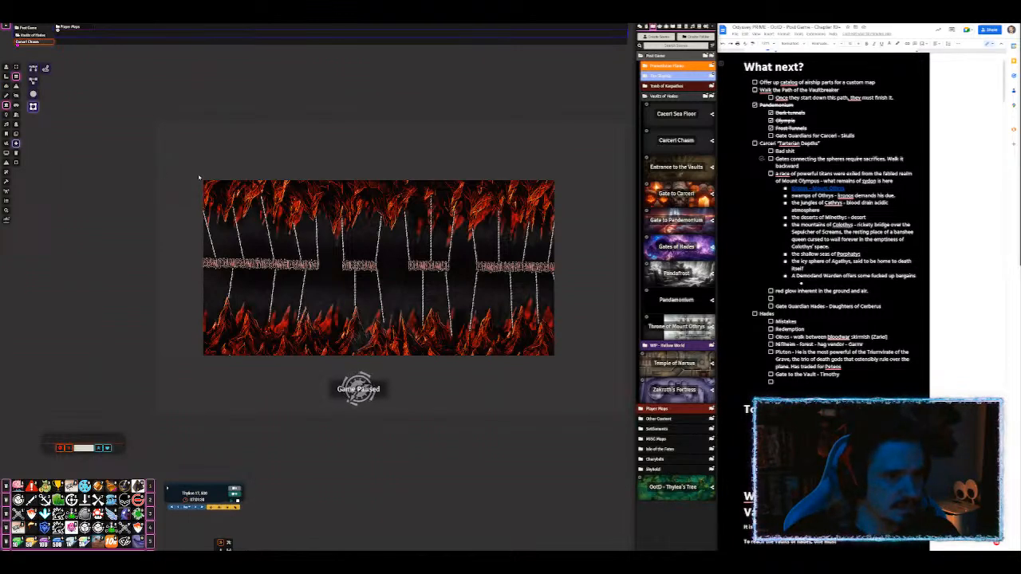
mouse_move(205, 183)
left_mouse_down()
mouse_move(488, 352)
mouse_move(554, 356)
left_mouse_up()
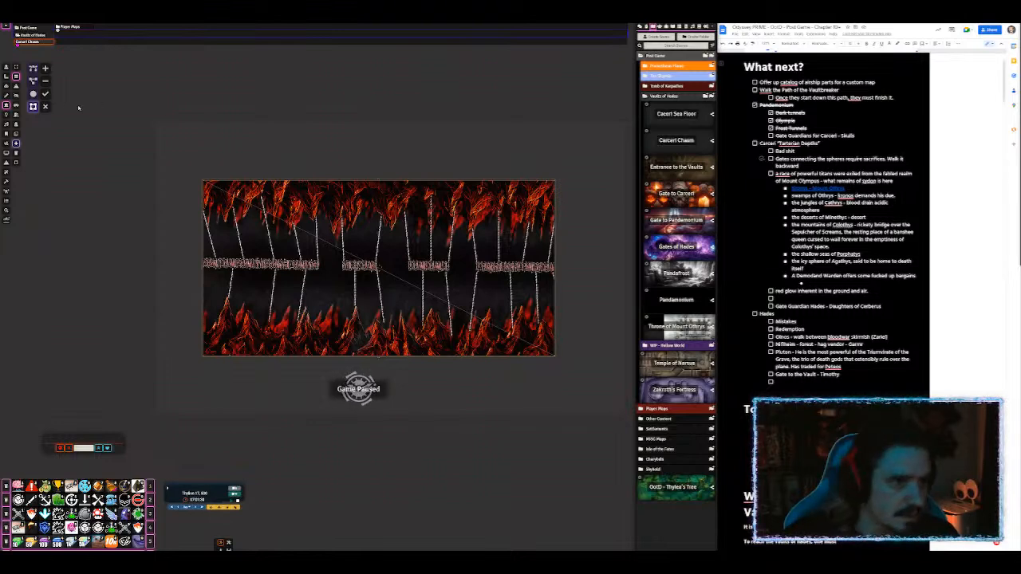
left_click(46, 93)
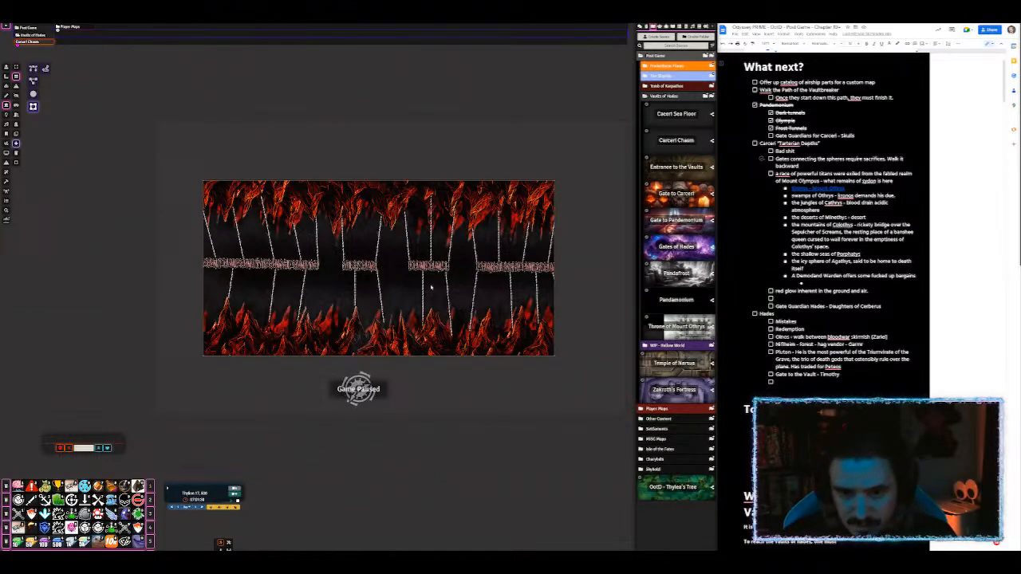
scroll(353, 264, "up", 1)
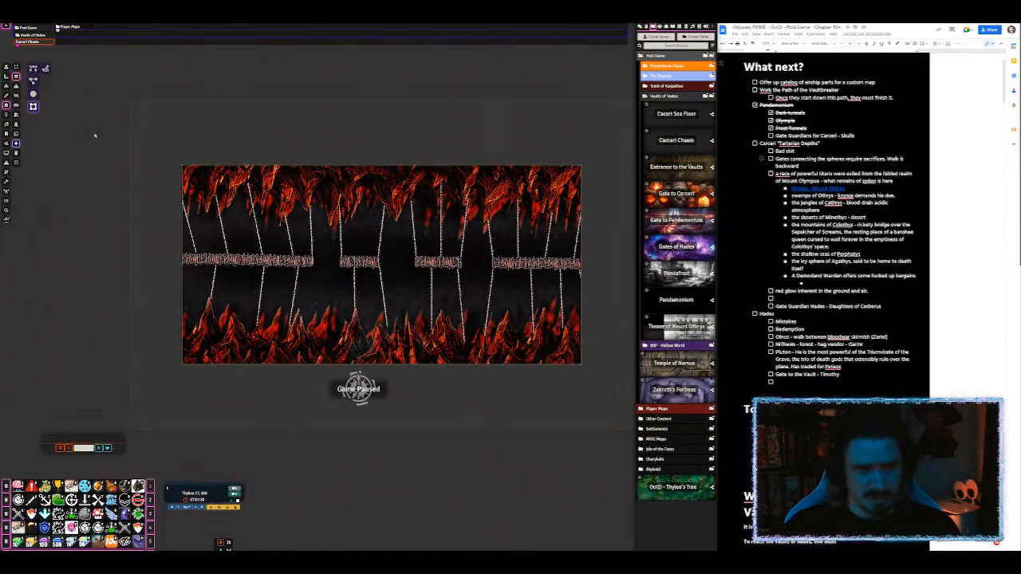
Step: Open the Carceri Chasm scene configuration and raise the darkness level to its maximum in the lighting settings
left_click(7, 67)
left_click_drag(446, 240, 406, 228)
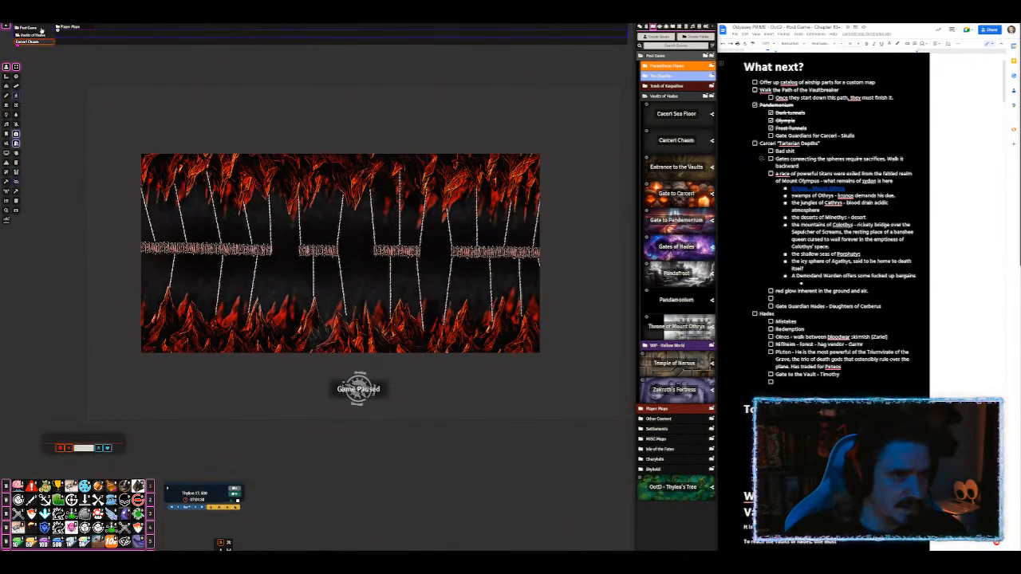
right_click(37, 44)
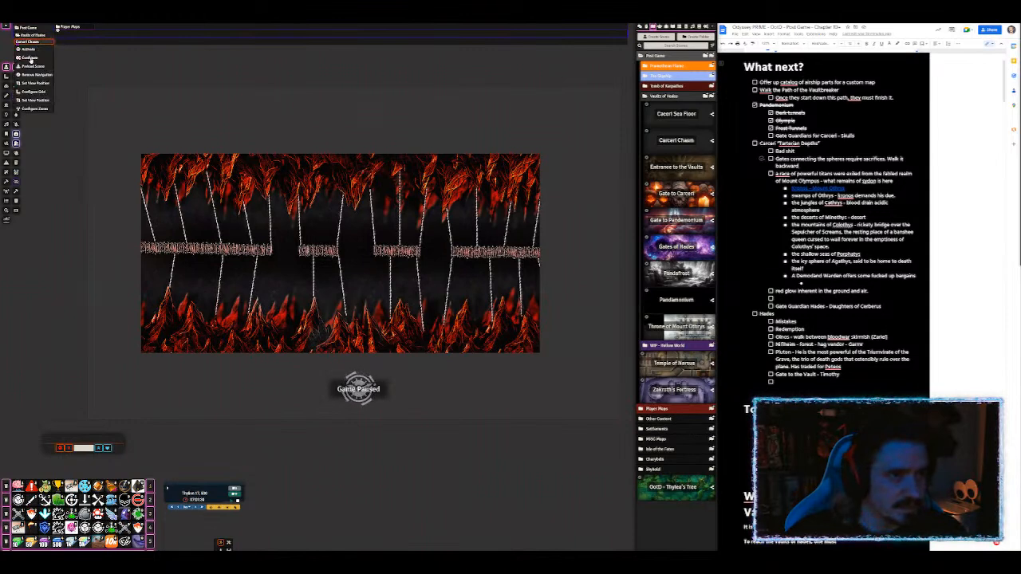
left_click(30, 58)
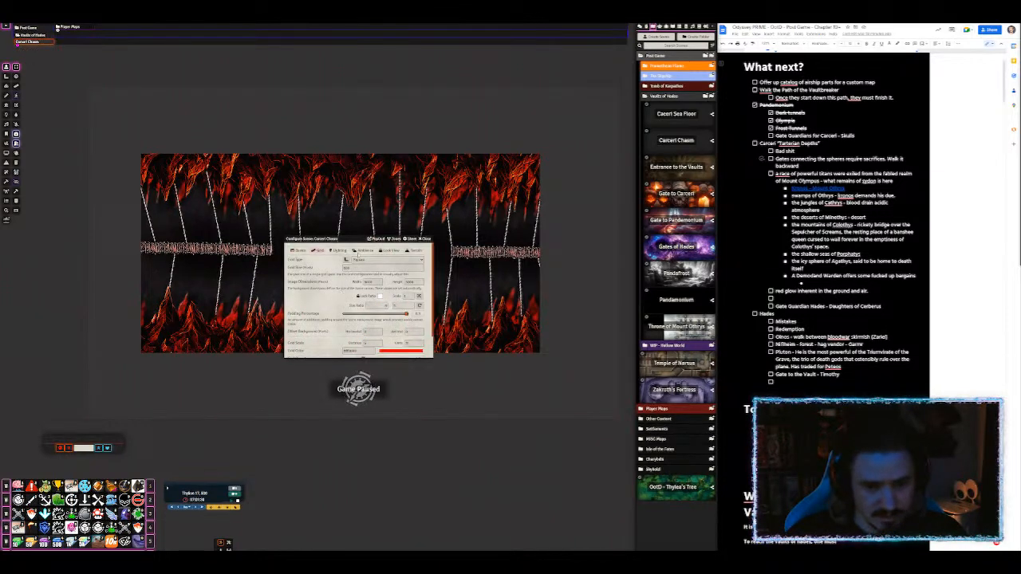
left_click(339, 250)
left_click_drag(360, 374, 407, 373)
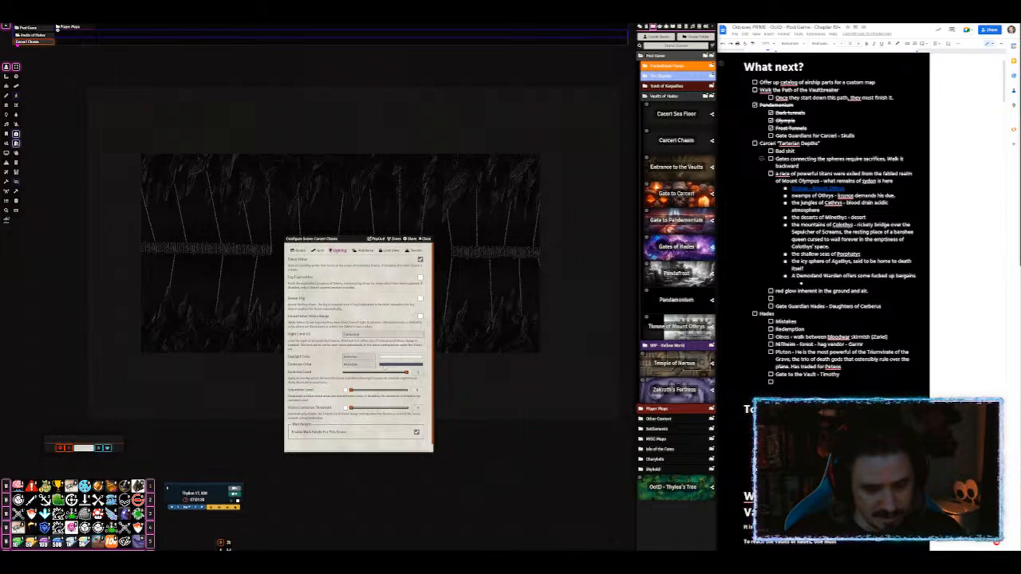
Step: Change the scene's darkness color to a dark red and save the scene configuration
left_click(384, 365)
left_click(436, 413)
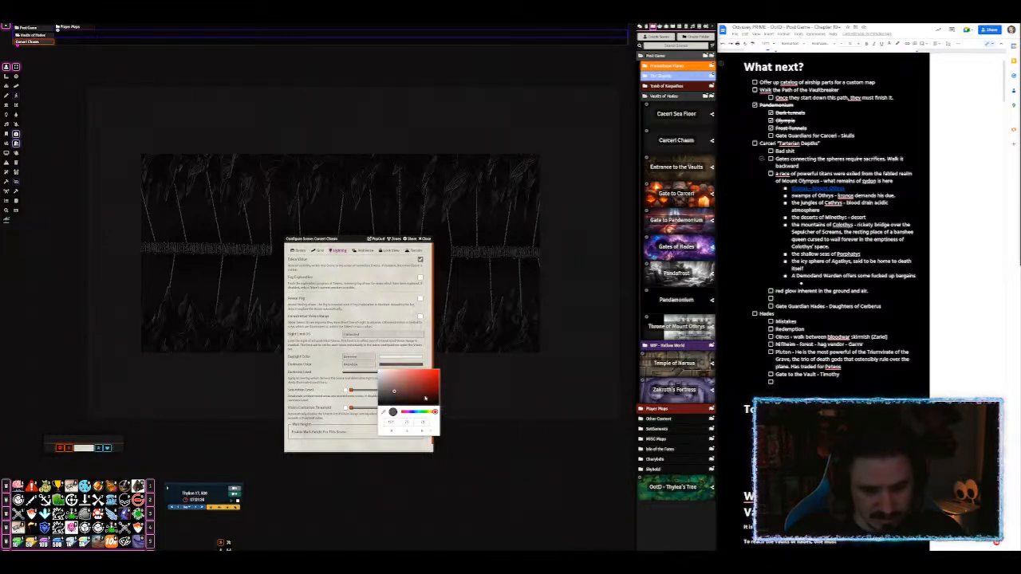
left_click_drag(417, 393, 439, 394)
left_click(329, 362)
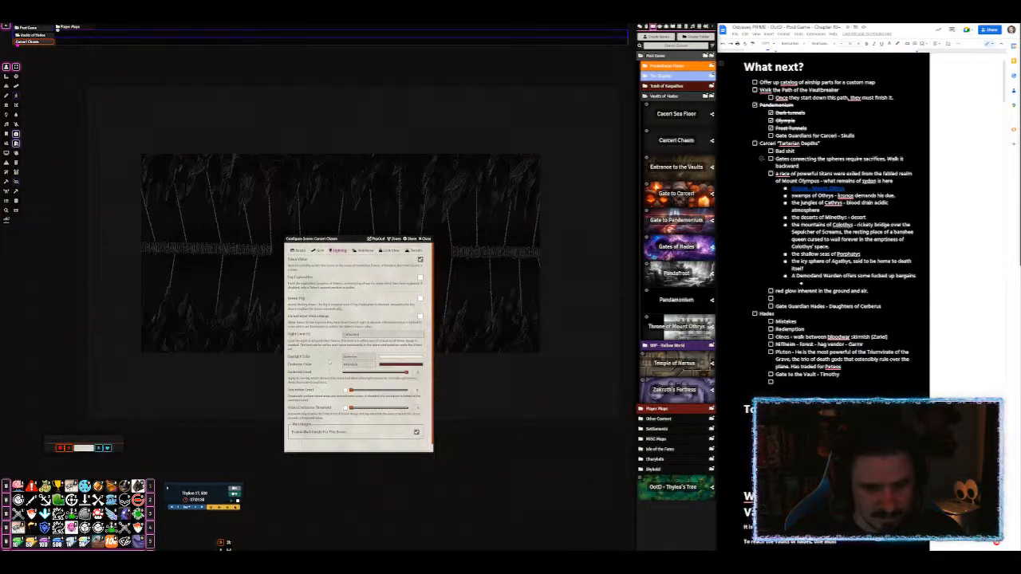
scroll(330, 364, "down", 2)
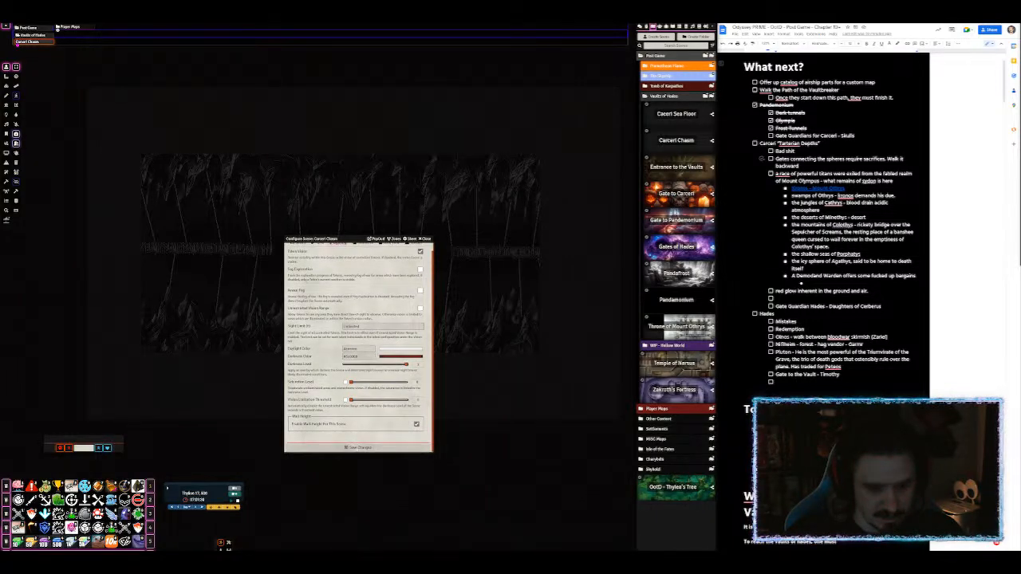
left_click(357, 447)
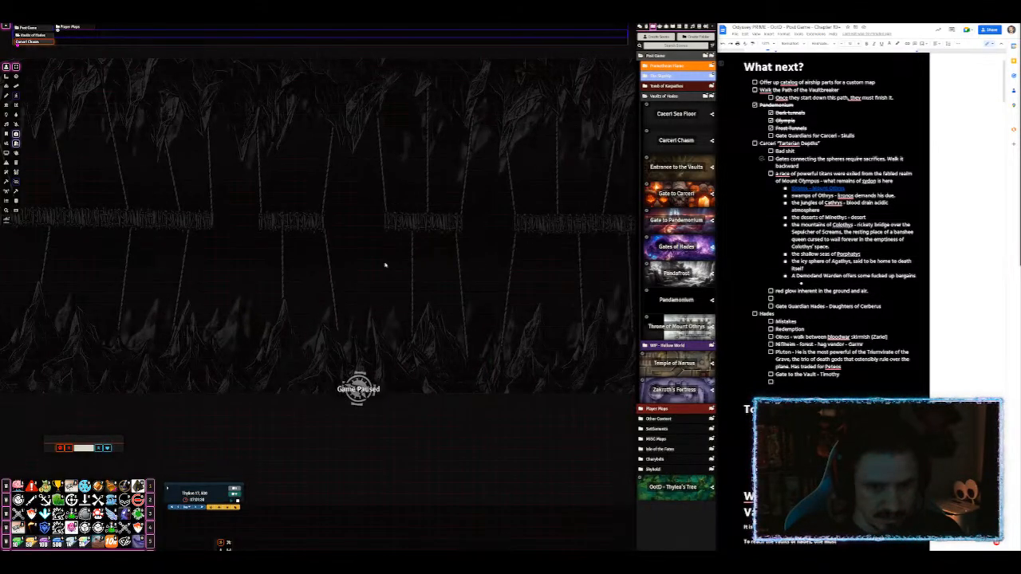
scroll(293, 250, "down", 5)
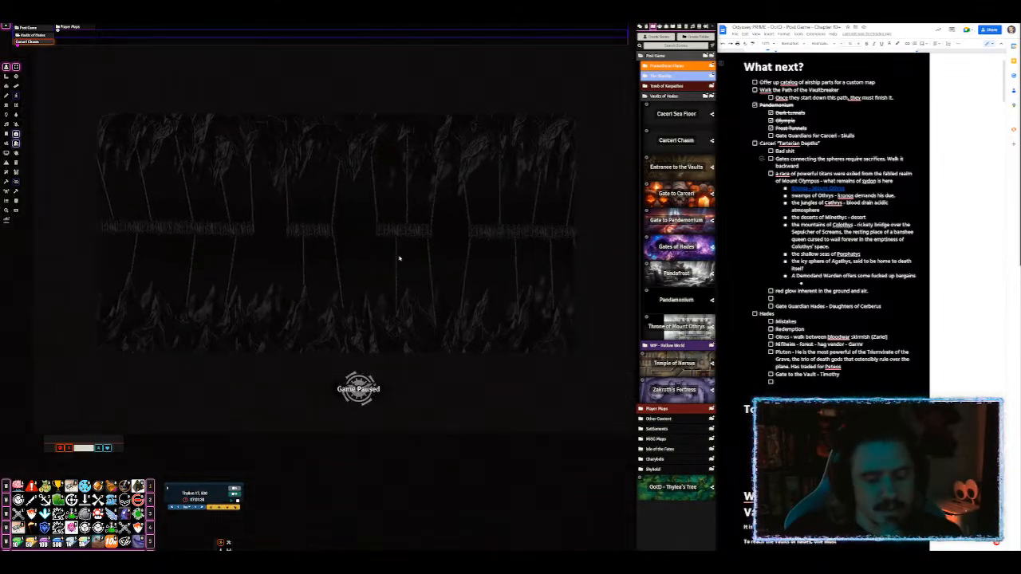
left_click_drag(403, 261, 410, 268)
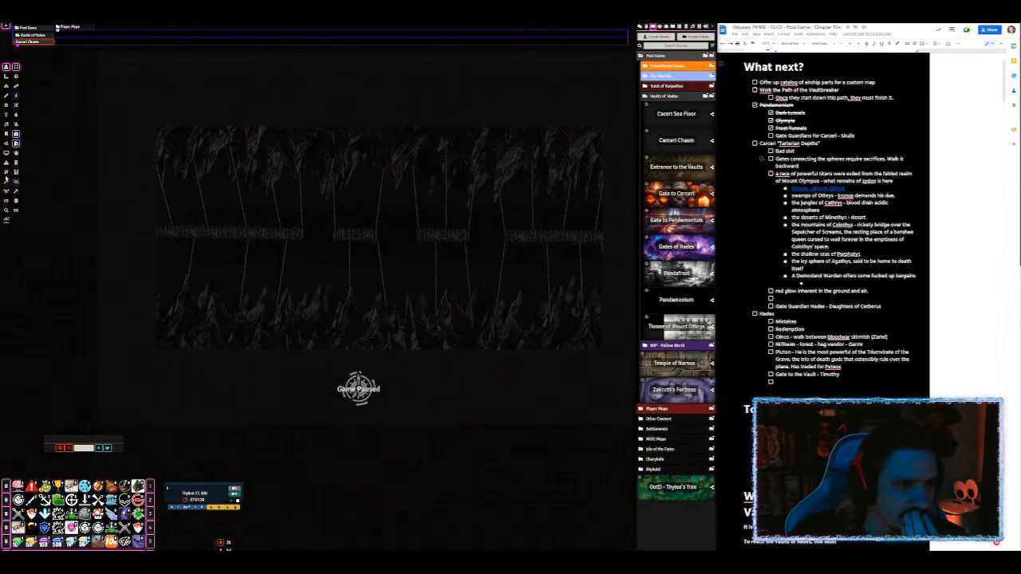
left_click(7, 172)
left_click(15, 78)
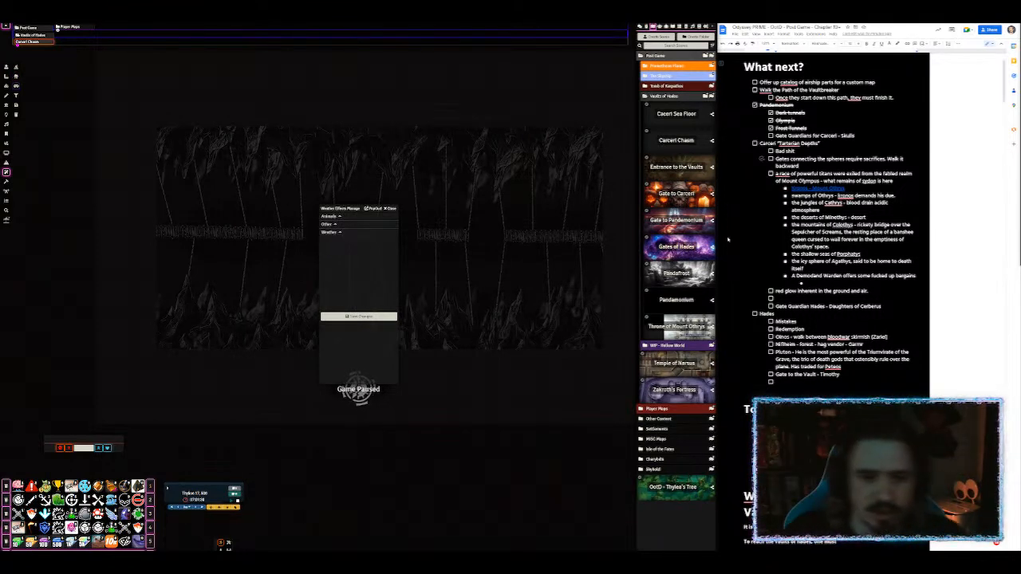
left_click(391, 209)
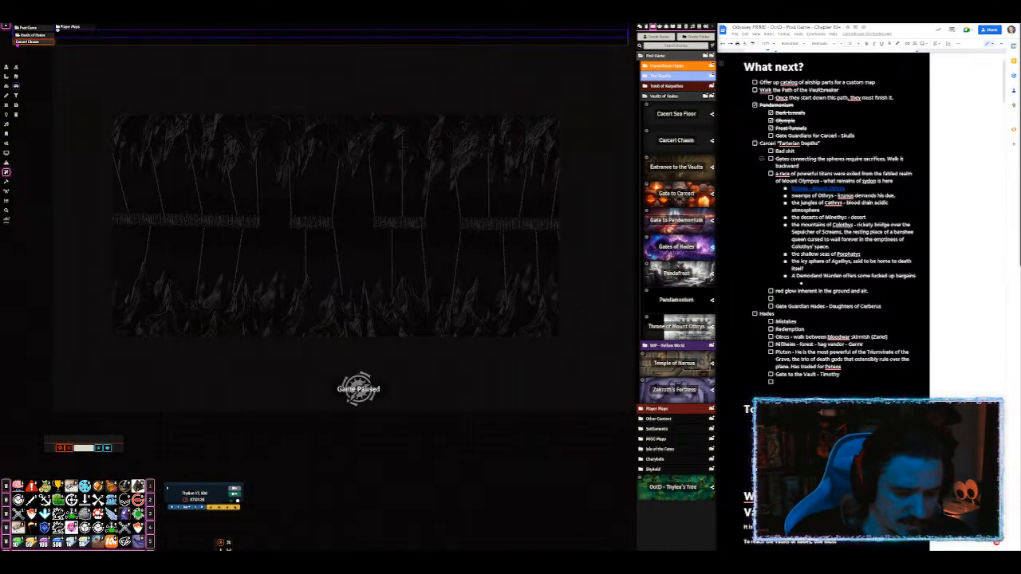
Step: Switch to Inkarnate and leave the bridge map editor for the My Maps overview
left_click(293, 567)
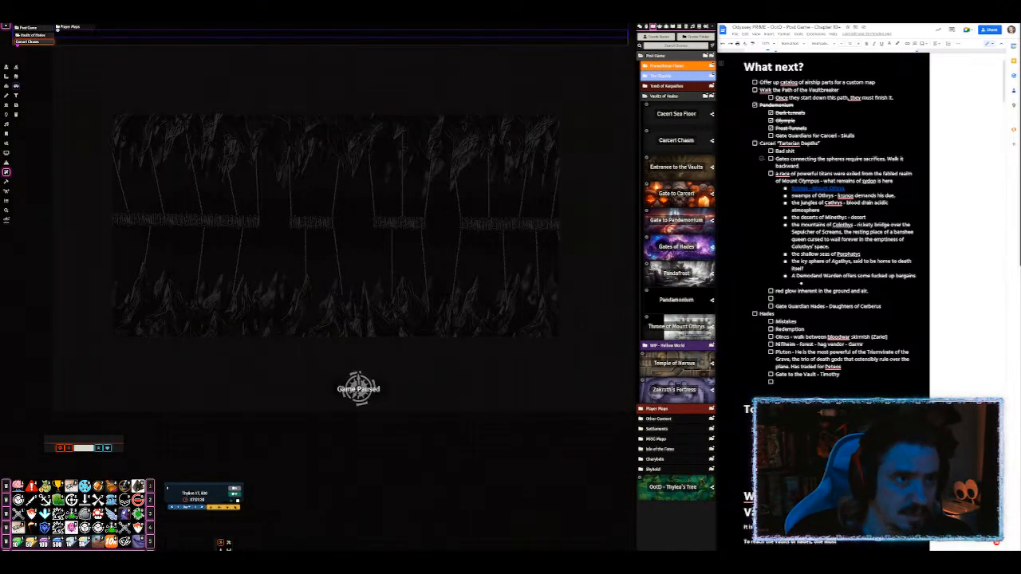
left_click(309, 310)
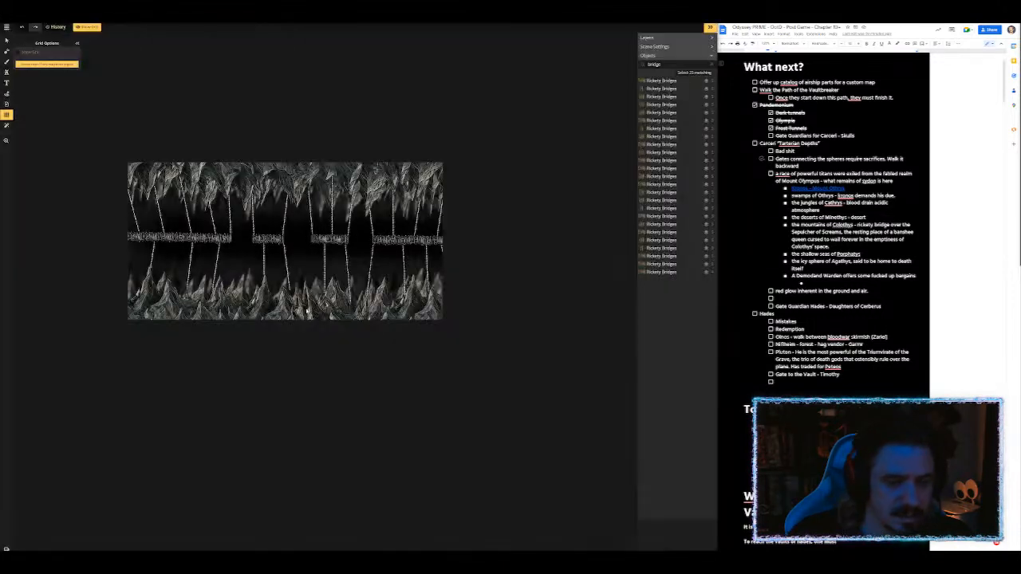
left_click(6, 26)
left_click(28, 137)
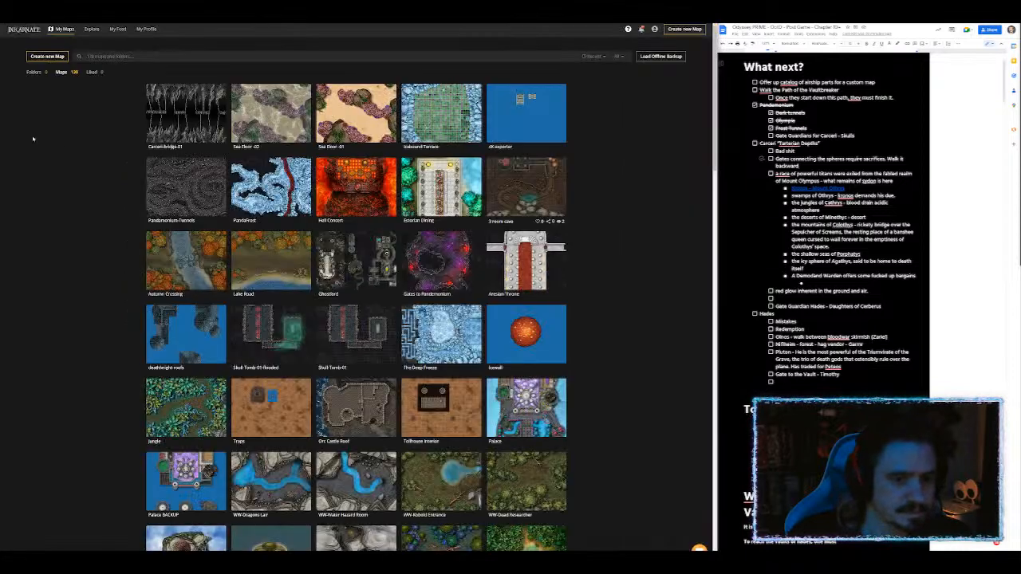
Step: Create a new map in the Fantasy Battlemaps 2.0 style with medium resolution and portrait aspect ratio, and dismiss the browser notice
left_click(58, 58)
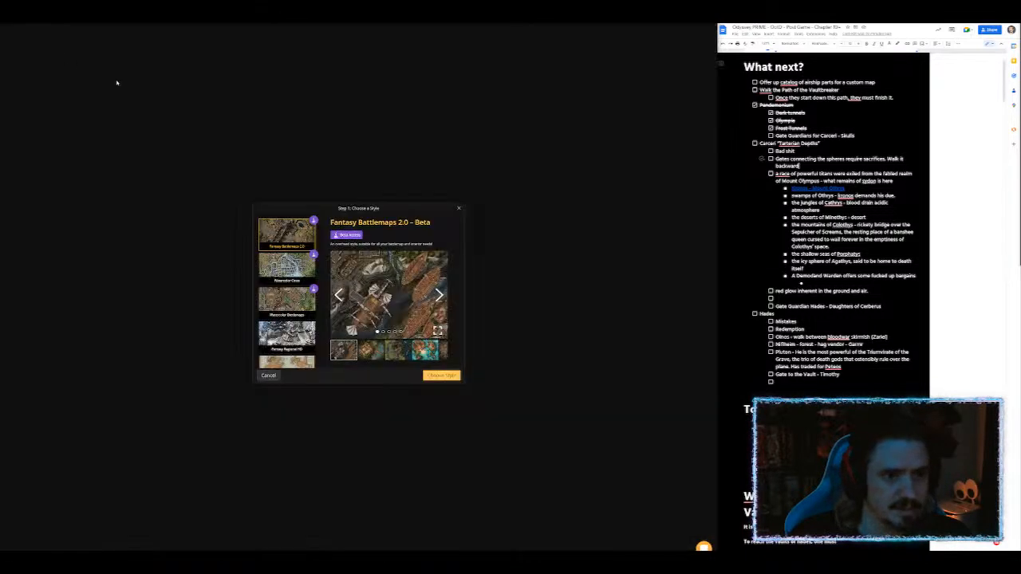
left_click(439, 378)
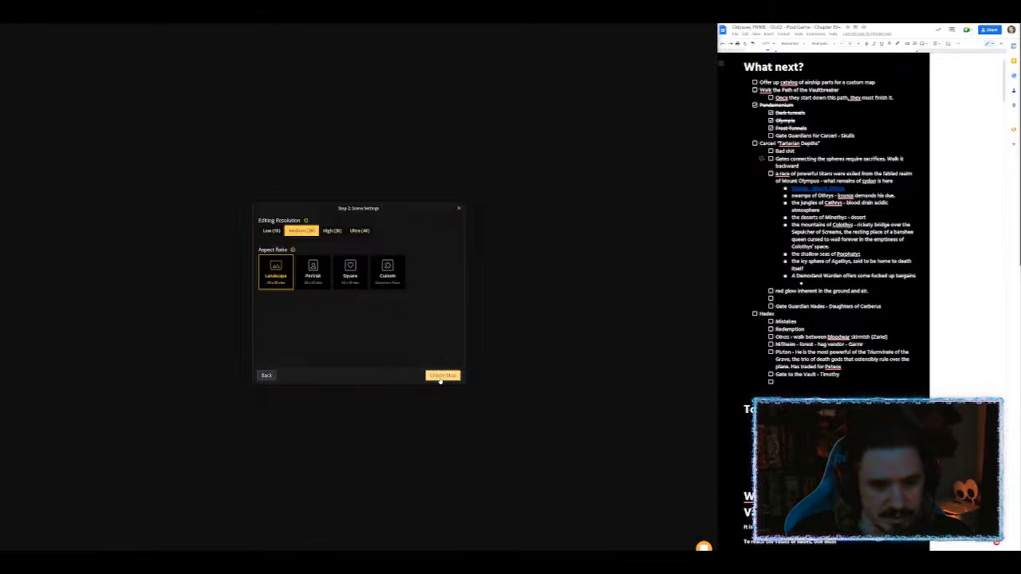
left_click(312, 272)
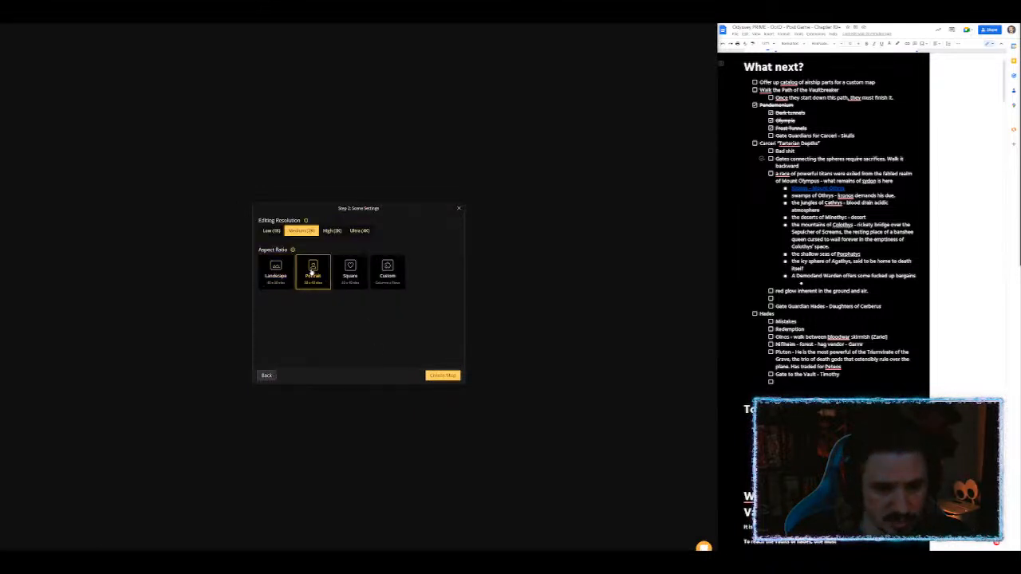
left_click(437, 375)
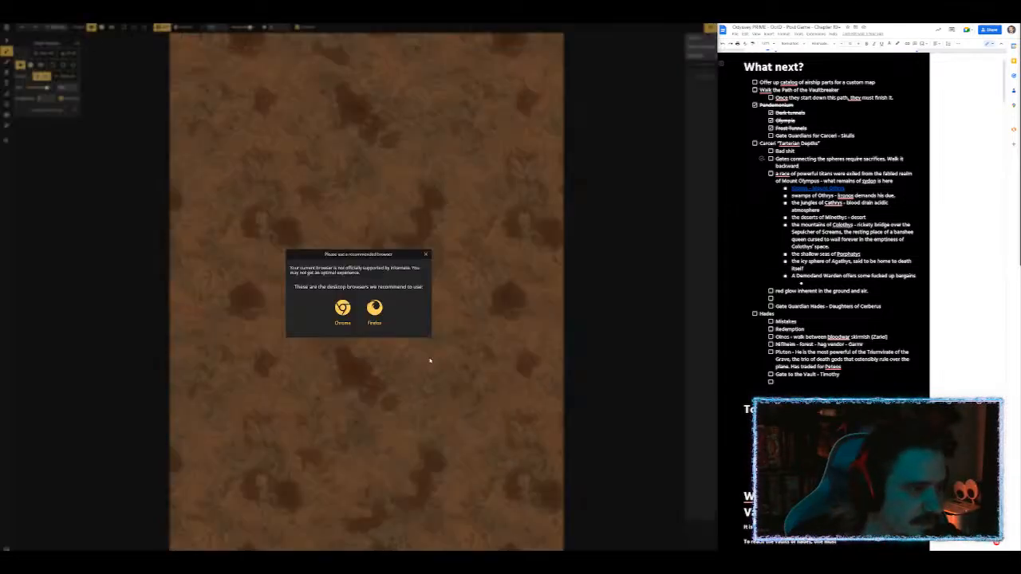
left_click(426, 255)
scroll(426, 257, "down", 2)
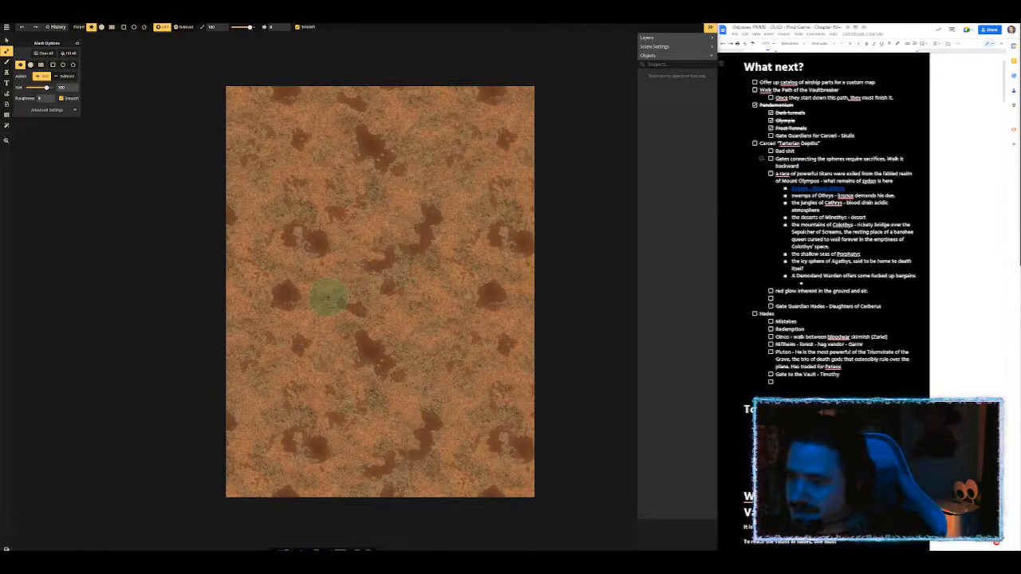
Step: Search the computer for "carceri", open the Tarterian Depths of Carceri PDF and read its descriptions of the plane's layers
key("super")
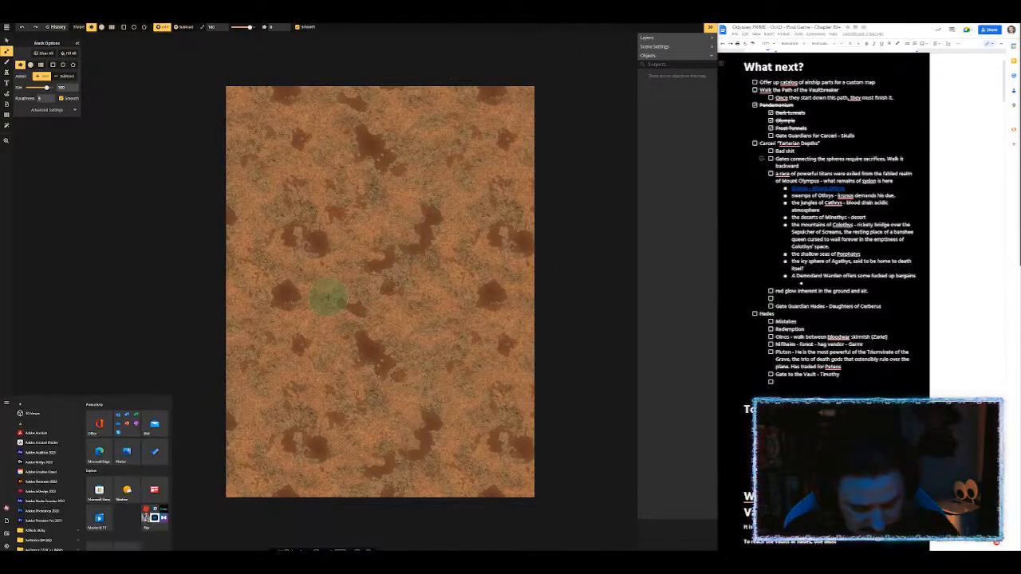
type("carceri")
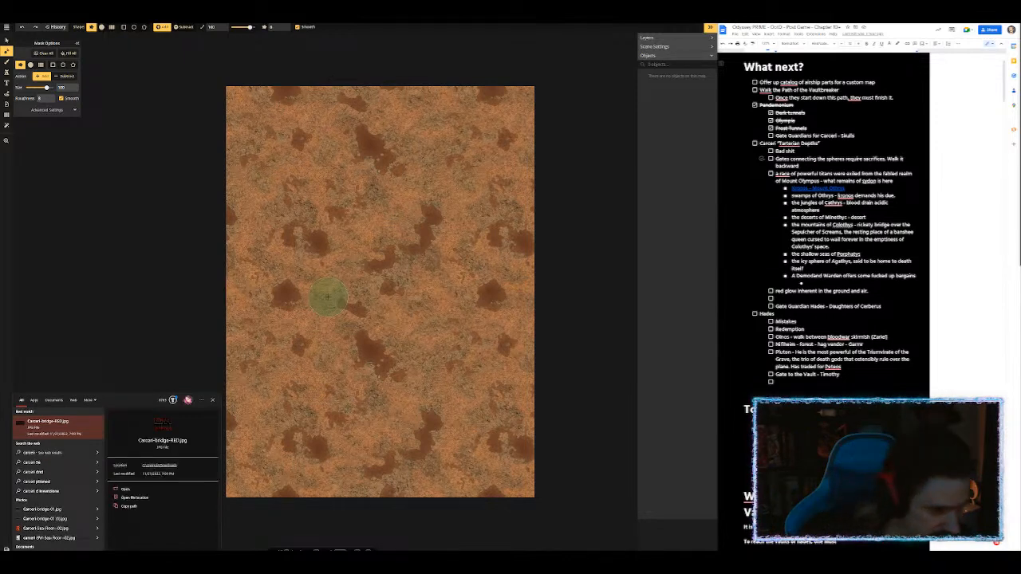
key("Down")
key("Down")
key("Down")
key("Down")
key("Down")
key("Down")
key("Down")
key("Down")
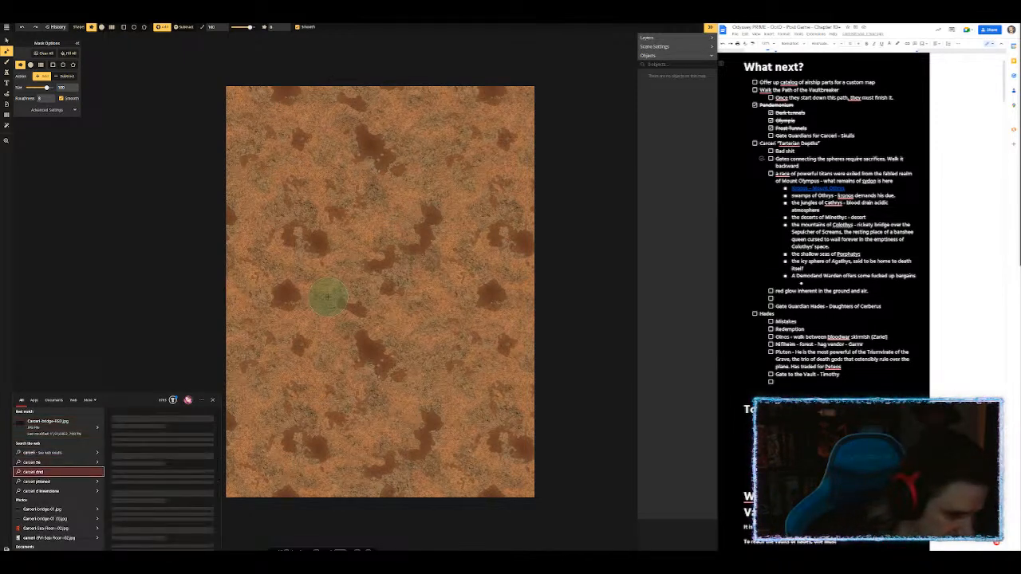
key("Down")
key("Down")
key("Return")
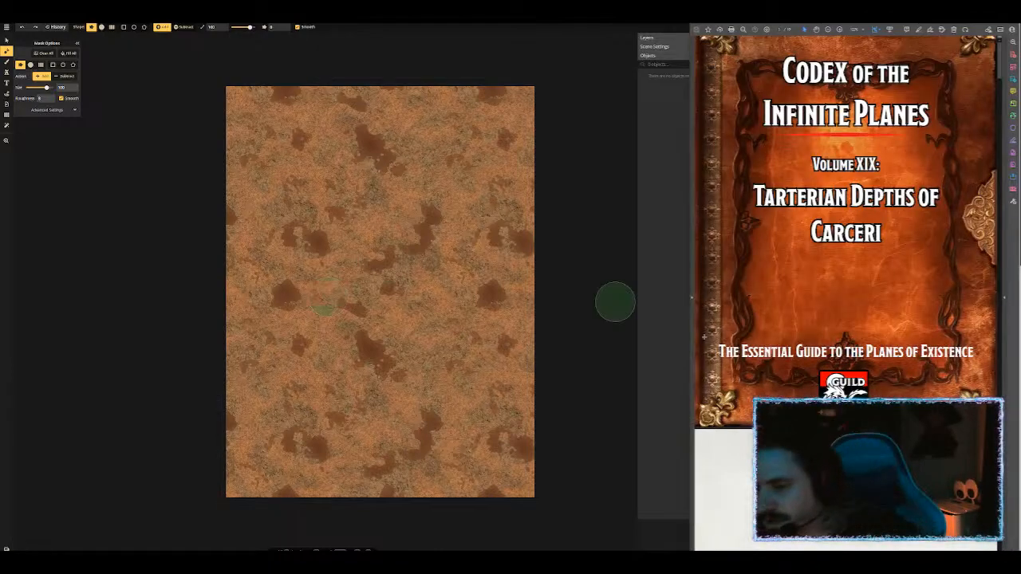
scroll(845, 295, "down", 5)
scroll(845, 295, "down", 10)
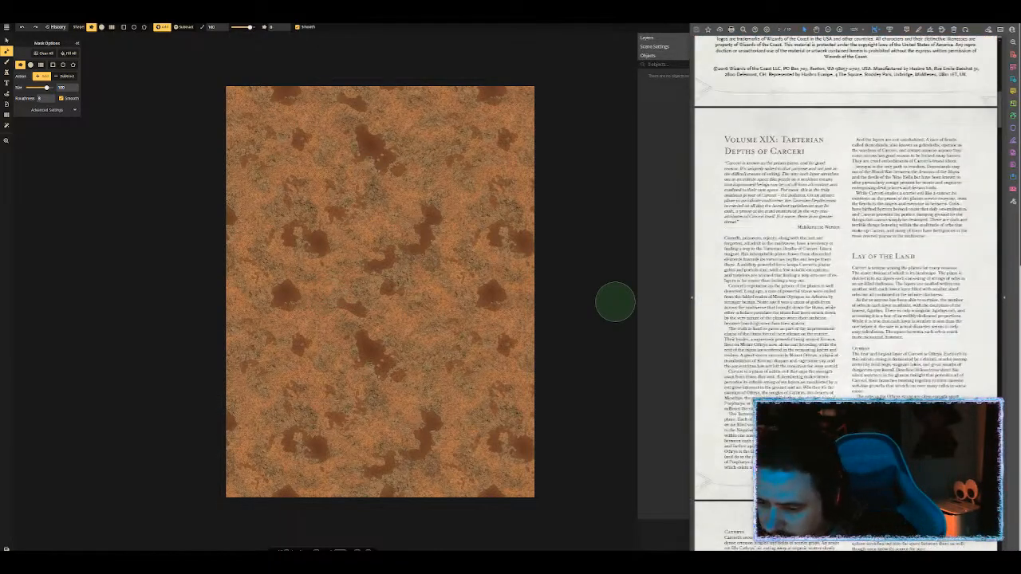
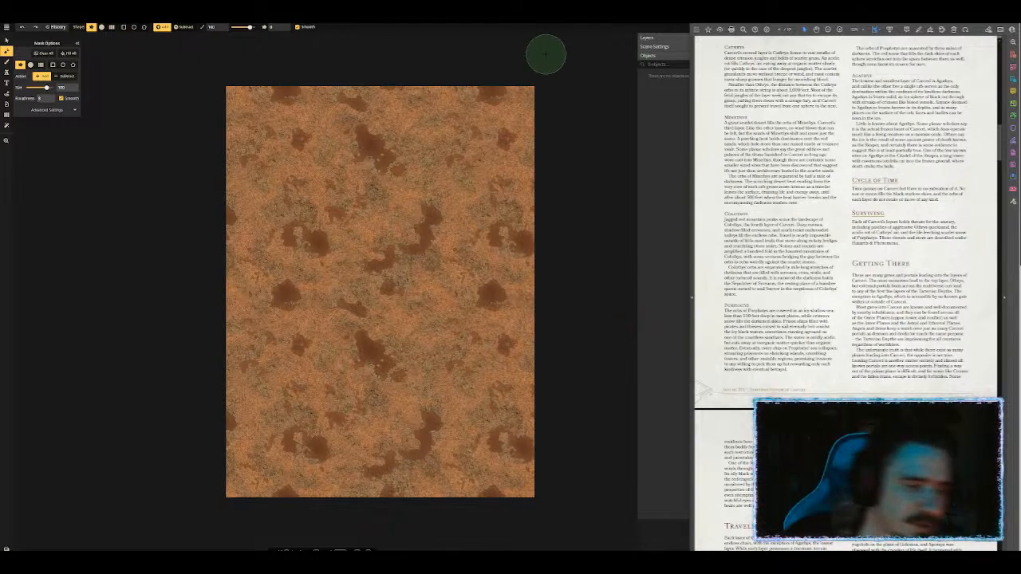
Step: Try covering the map with a sand texture recolored through the brush's hue, saturation and brightness filters
left_click(7, 61)
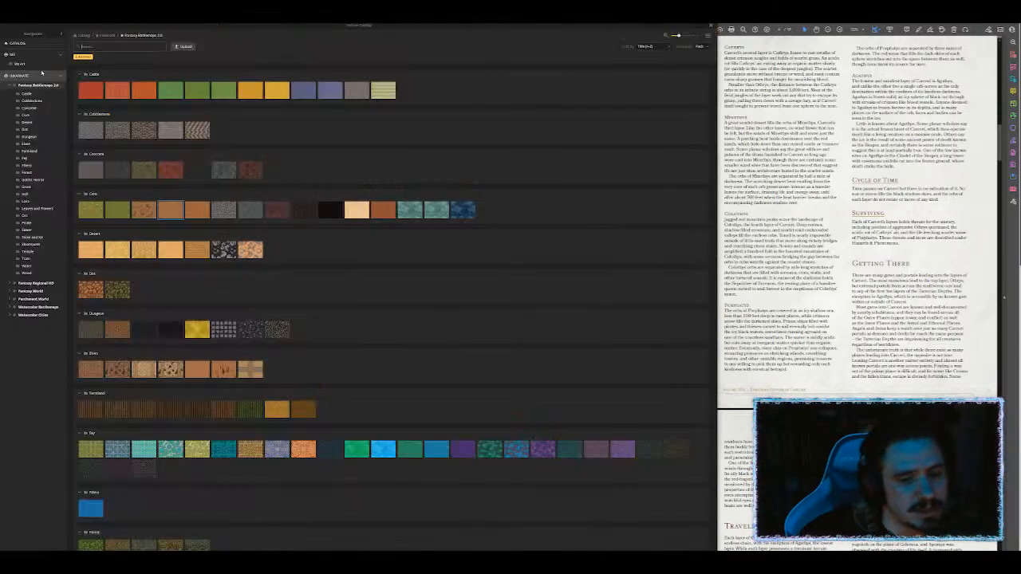
left_click(46, 70)
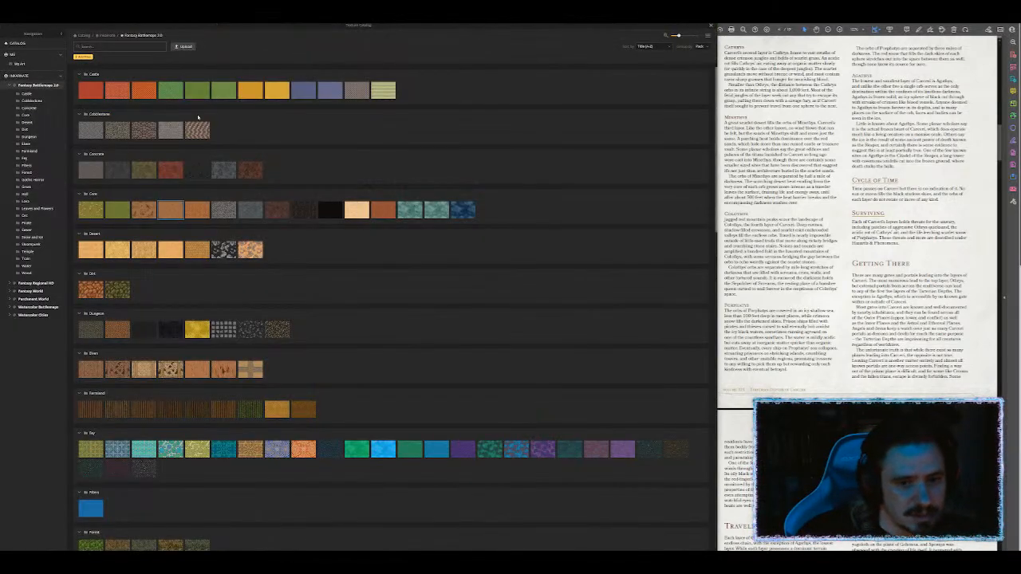
left_click(355, 211)
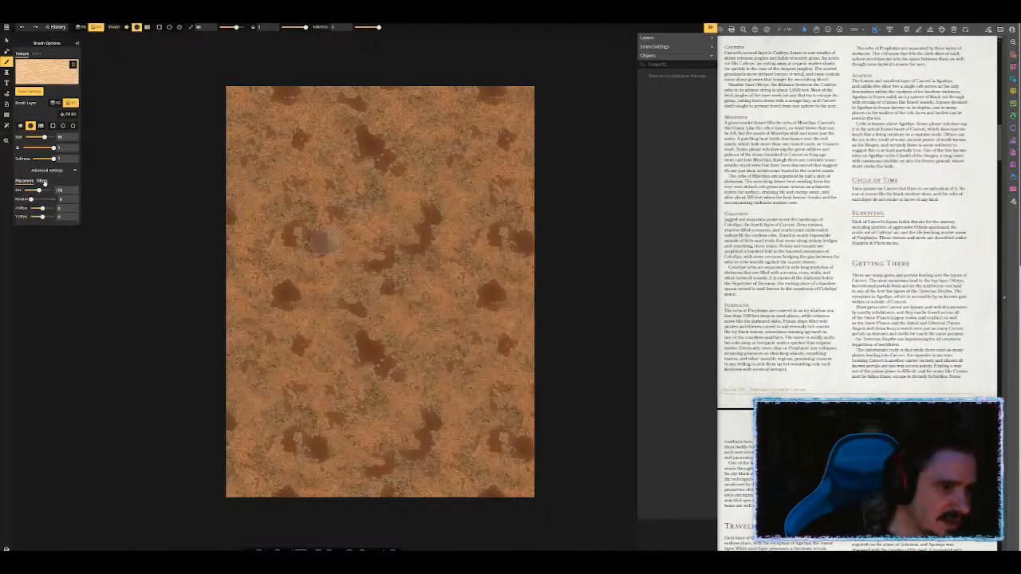
left_click(42, 181)
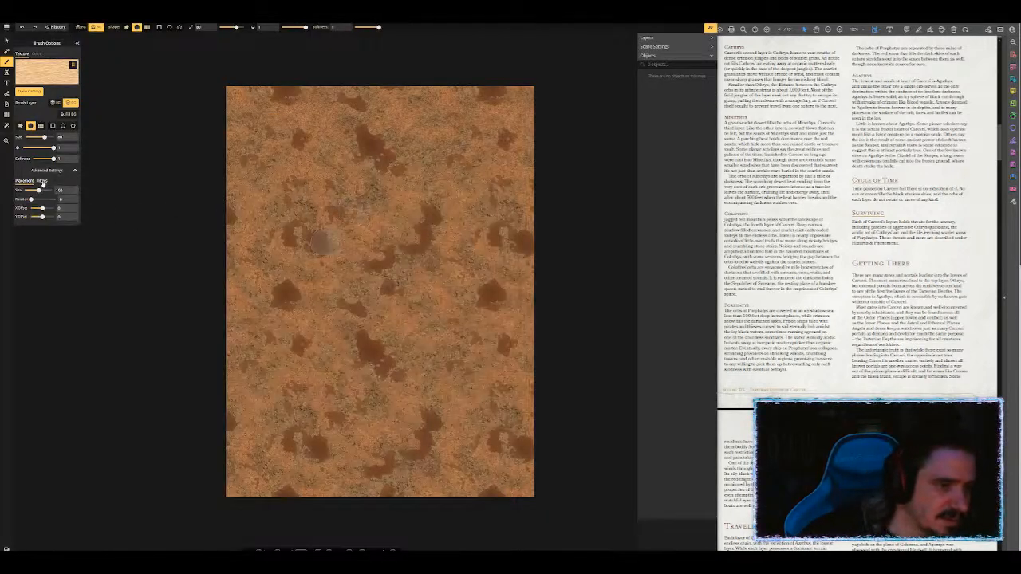
mouse_move(38, 190)
left_mouse_down()
mouse_move(28, 189)
mouse_move(62, 190)
mouse_move(25, 194)
mouse_move(53, 199)
mouse_move(35, 207)
mouse_move(49, 191)
mouse_move(40, 190)
left_mouse_up()
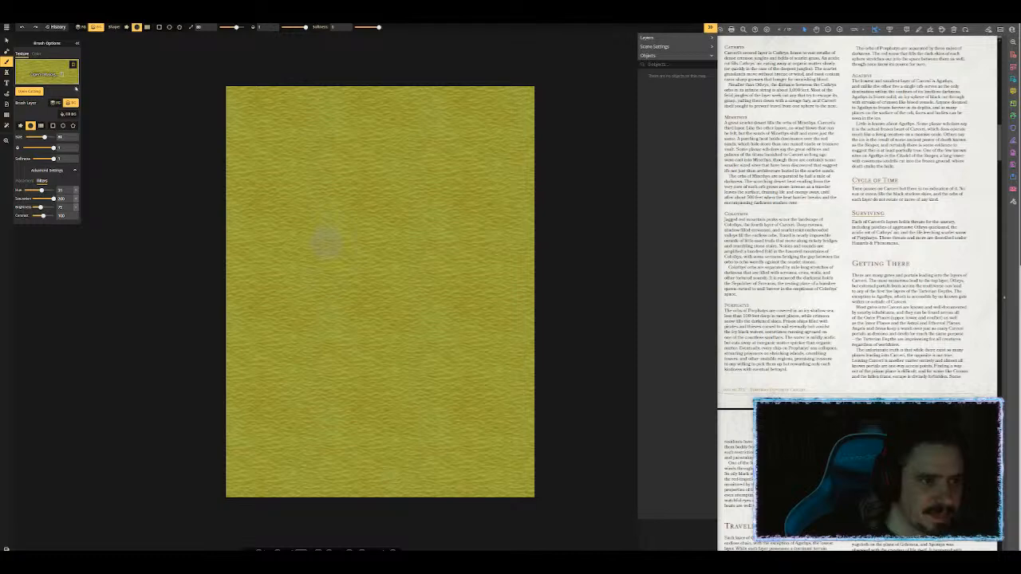
left_click(6, 73)
left_click(6, 62)
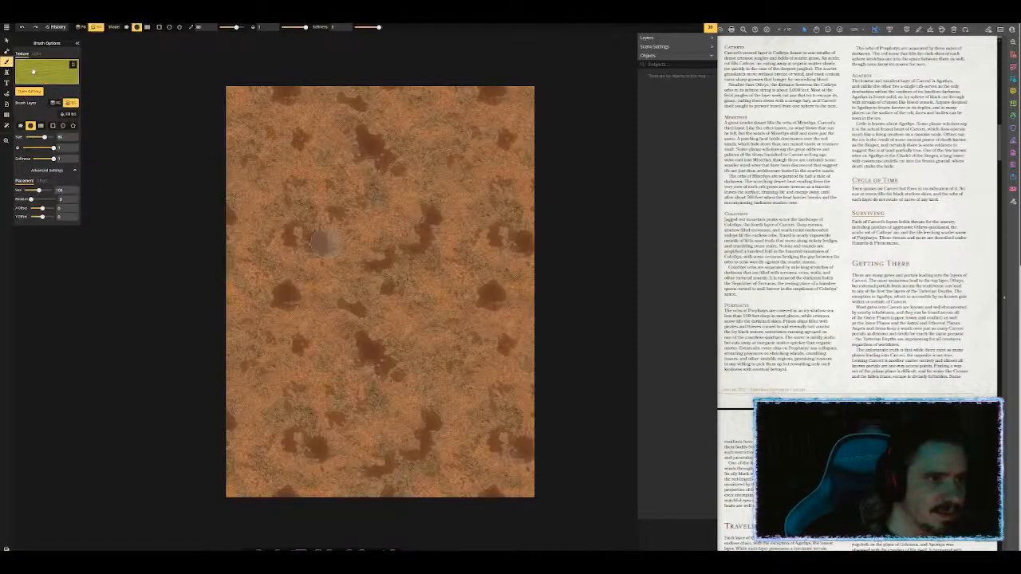
Step: Choose the pale sand brush texture and fill the whole map with it using a rectangle that extends past the edges
left_click(26, 69)
left_click(356, 209)
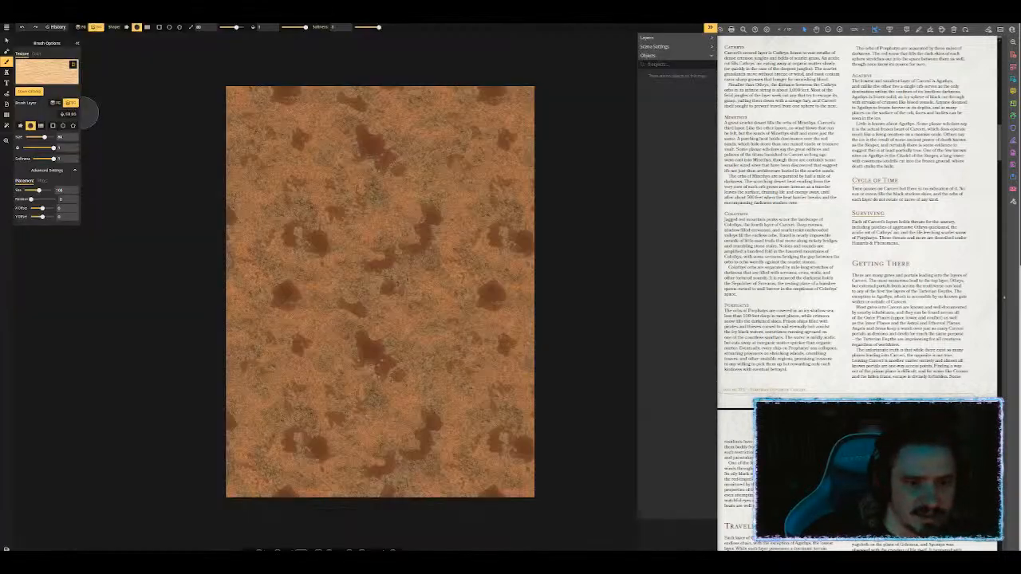
left_click(169, 27)
left_click_drag(194, 64, 555, 518)
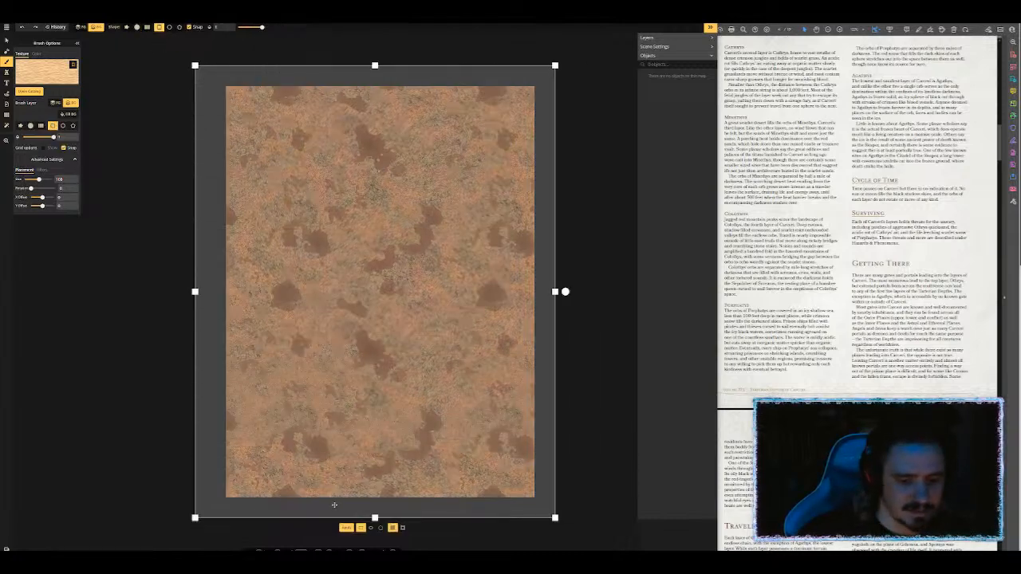
left_click(347, 528)
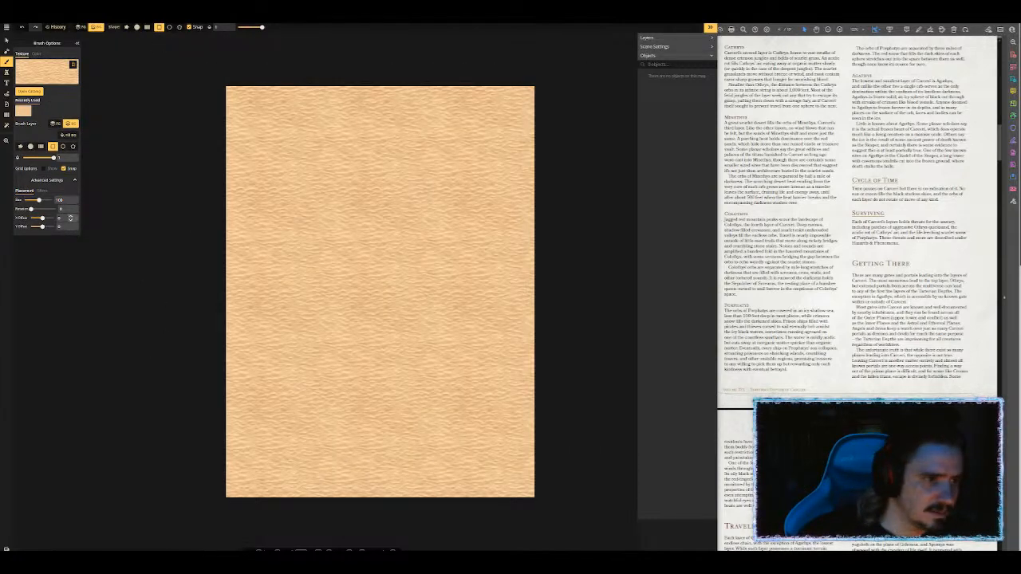
Step: Enlarge and rotate the sand texture, and paint it with the round brush over the map's upper-left corner
mouse_move(38, 200)
left_mouse_down()
mouse_move(31, 209)
mouse_move(50, 209)
left_mouse_up()
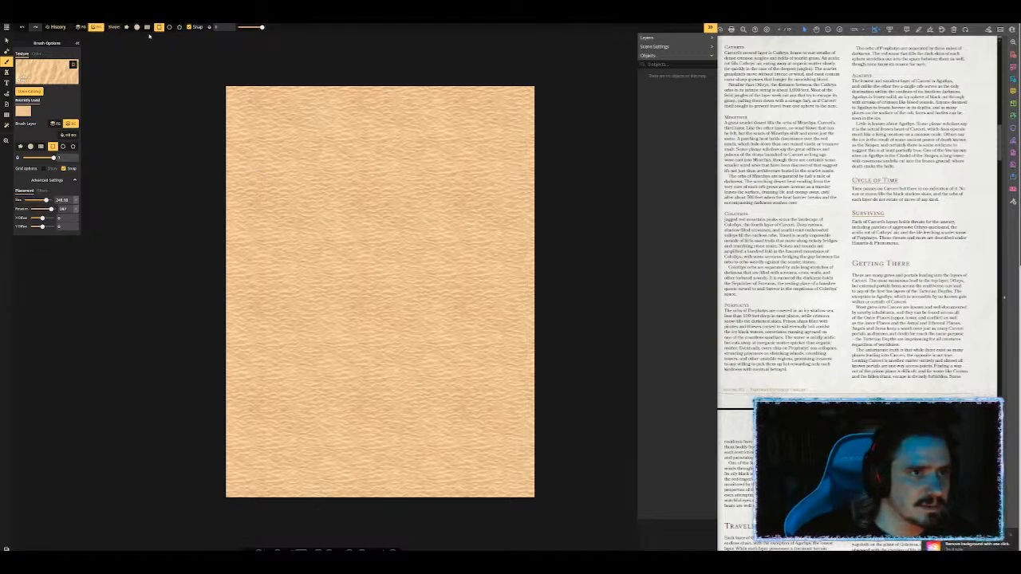
left_click(138, 28)
mouse_move(243, 128)
left_mouse_down()
mouse_move(296, 104)
mouse_move(207, 116)
mouse_move(296, 127)
left_mouse_up()
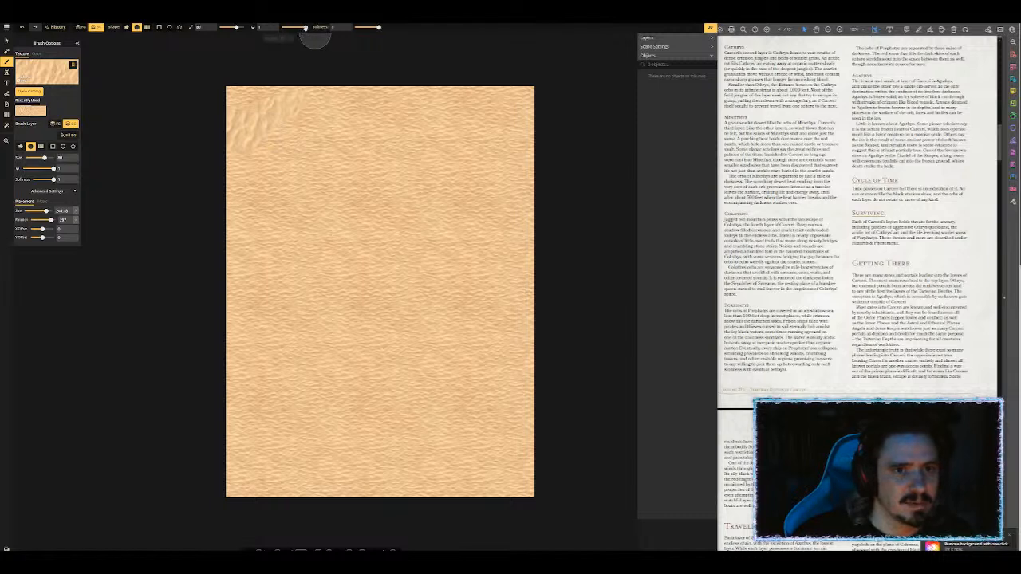
Step: Lower the brush opacity to 0.44, enlarge the brush, and blend sand ripples at different texture scales across the map
left_click_drag(305, 28, 293, 28)
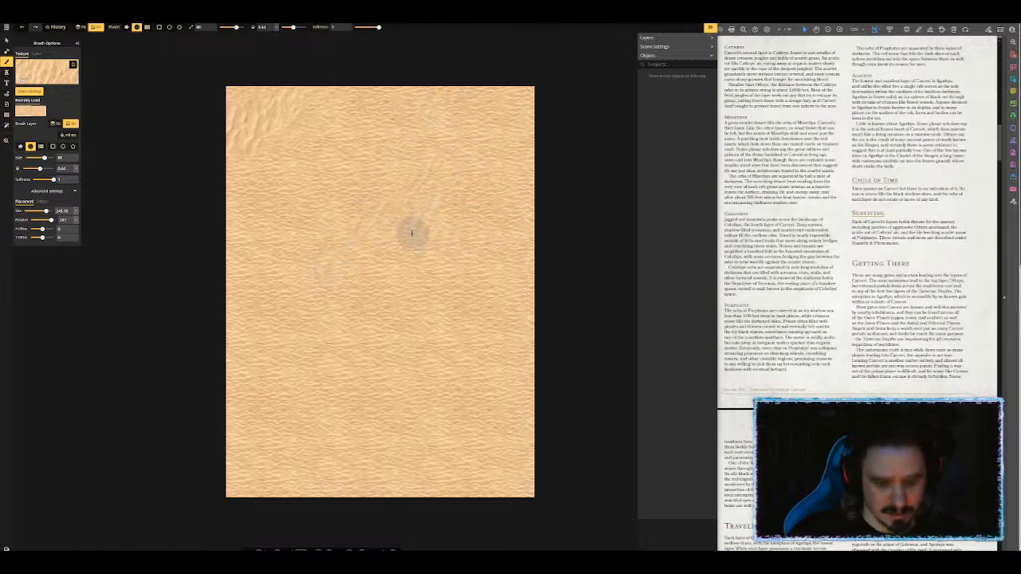
key("]")
key("]")
key("]")
key("]")
key("]")
key("]")
key("]")
key("]")
key("]")
key("]")
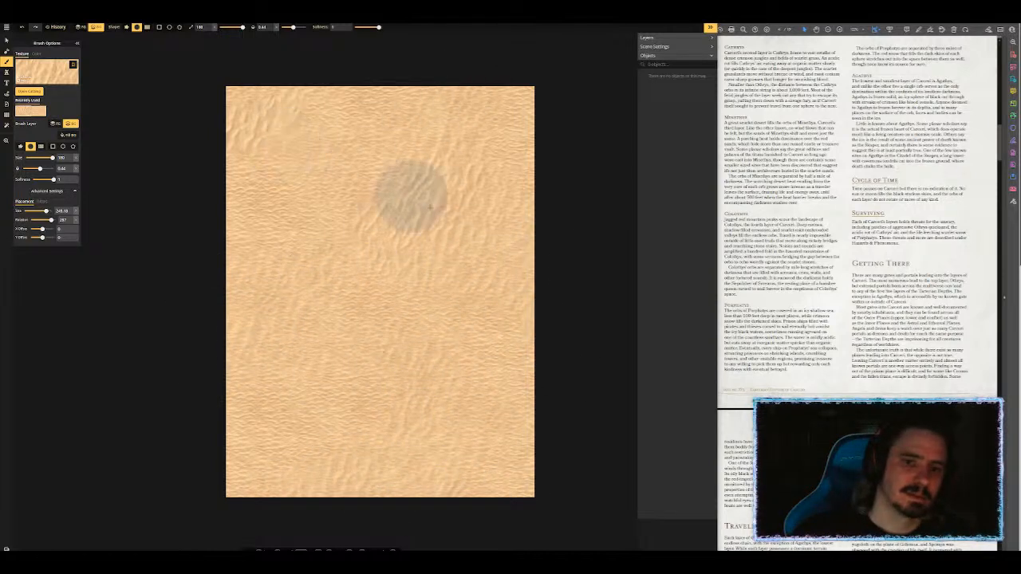
left_click_drag(43, 212, 31, 220)
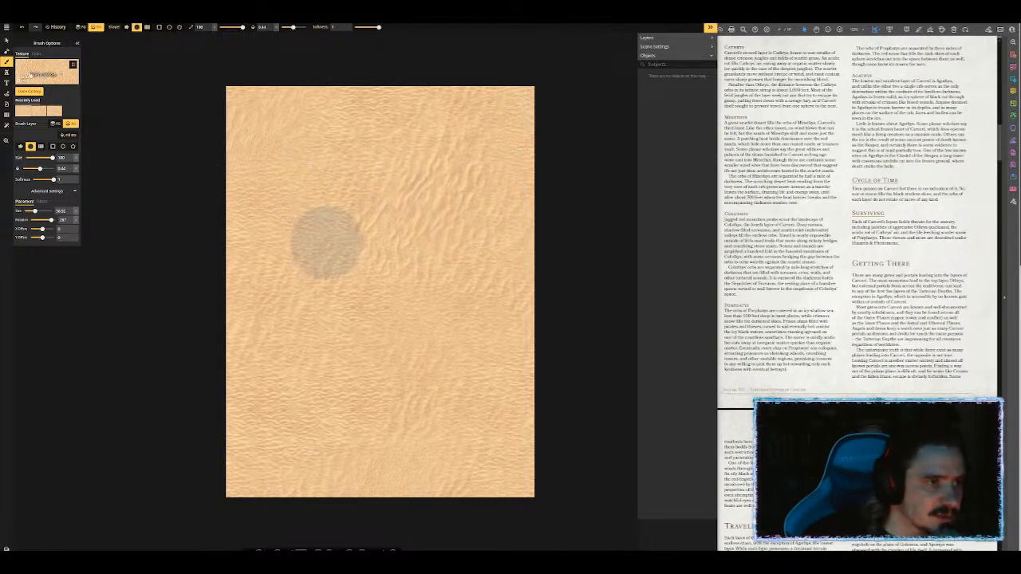
Step: Search the Fantasy Battlemaps 2.0 stamps for ruins and choose the Ruins Composition stamp
left_click(6, 73)
left_click(29, 68)
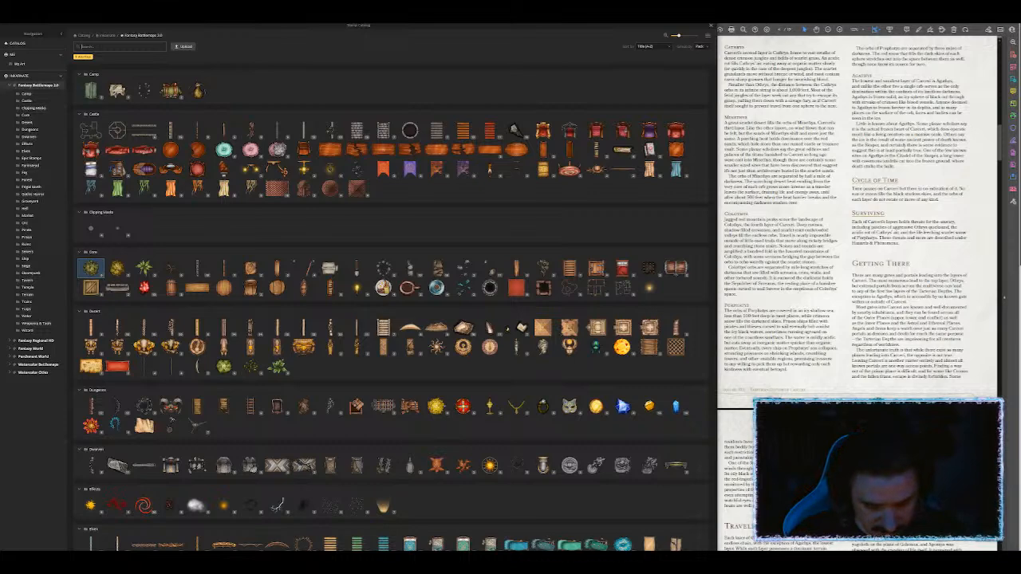
type("rune")
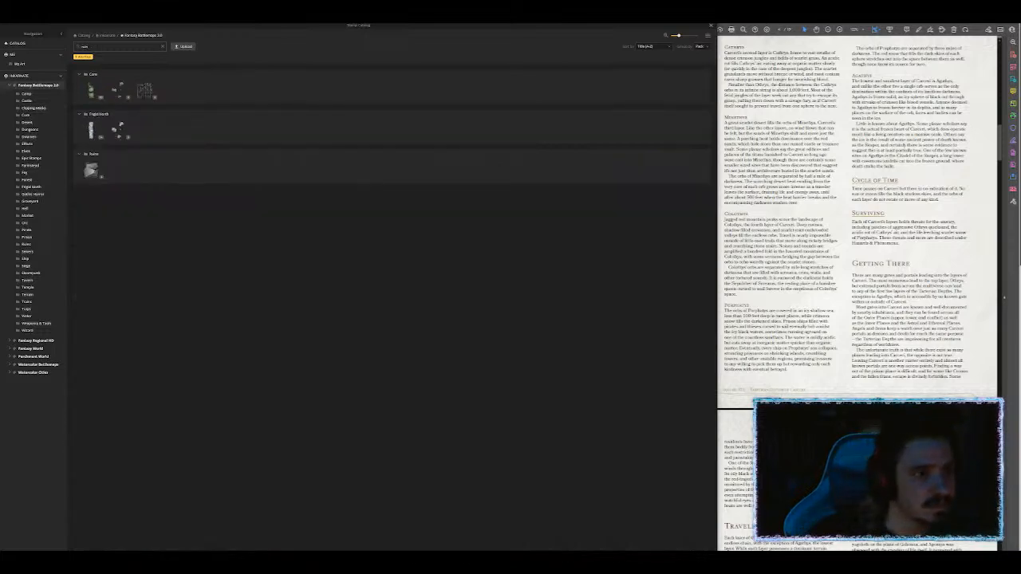
left_click(146, 89)
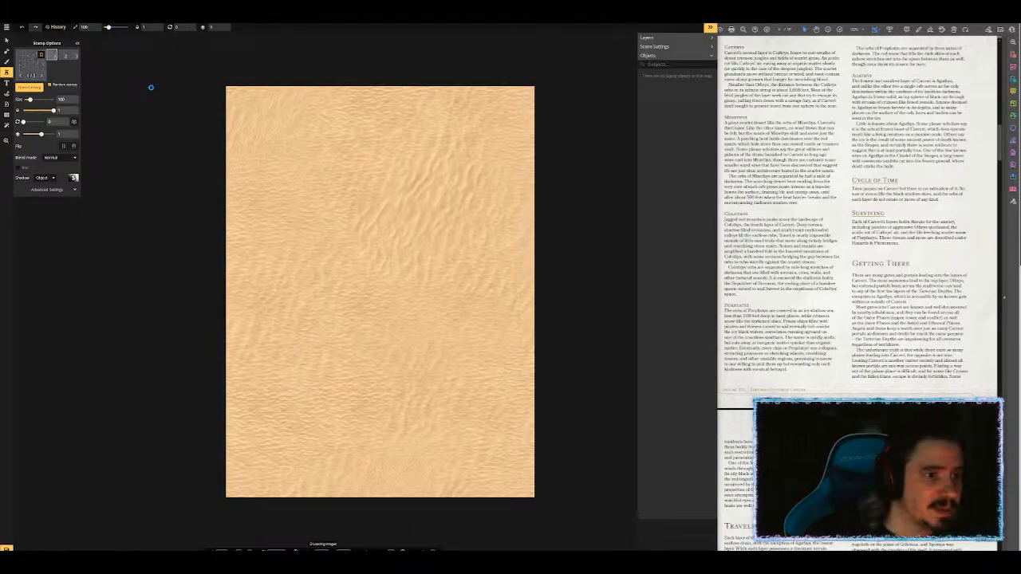
Step: Switch to the circular ruins variant, set its size to 50 and rotation to 285, and place it near the map's center
scroll(359, 210, "down", 6)
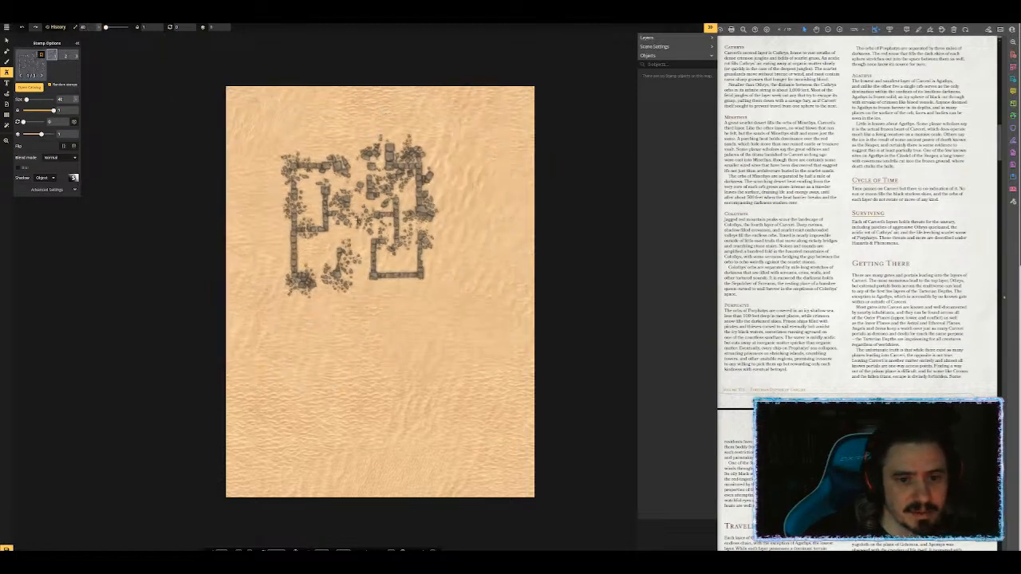
scroll(351, 210, "down", 1)
key("2")
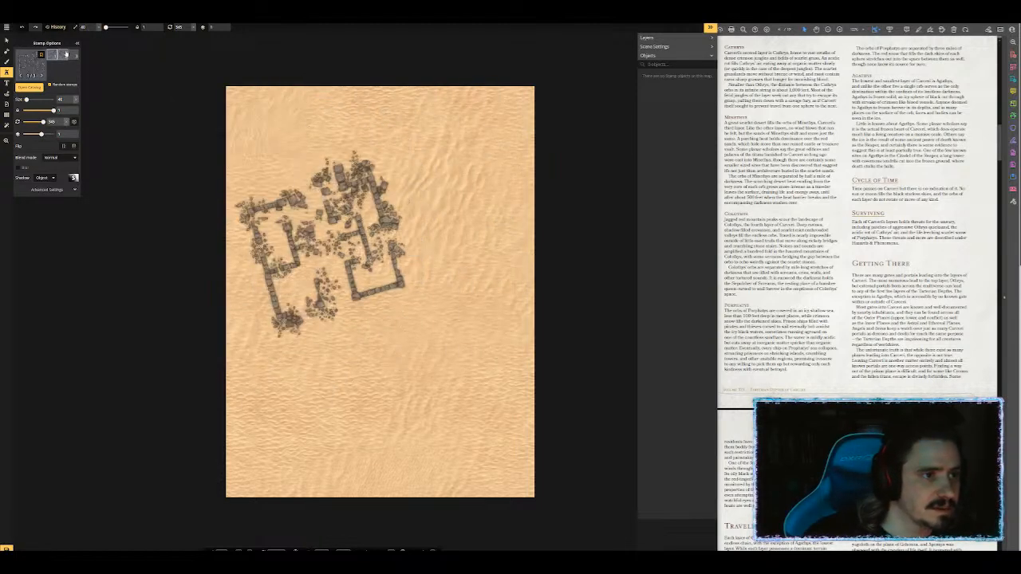
scroll(329, 220, "down", 2)
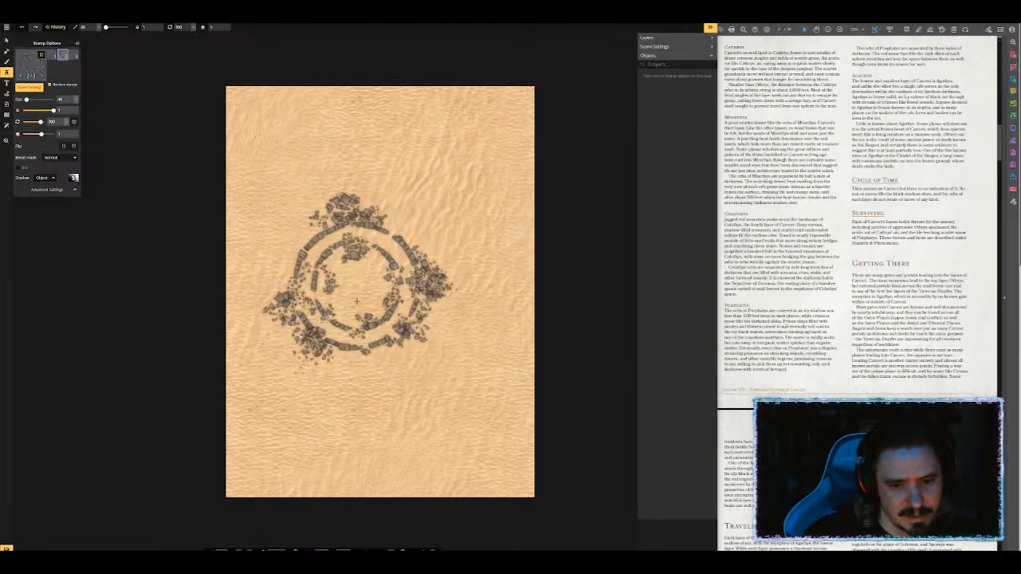
scroll(355, 294, "up", 2)
scroll(359, 291, "down", 1)
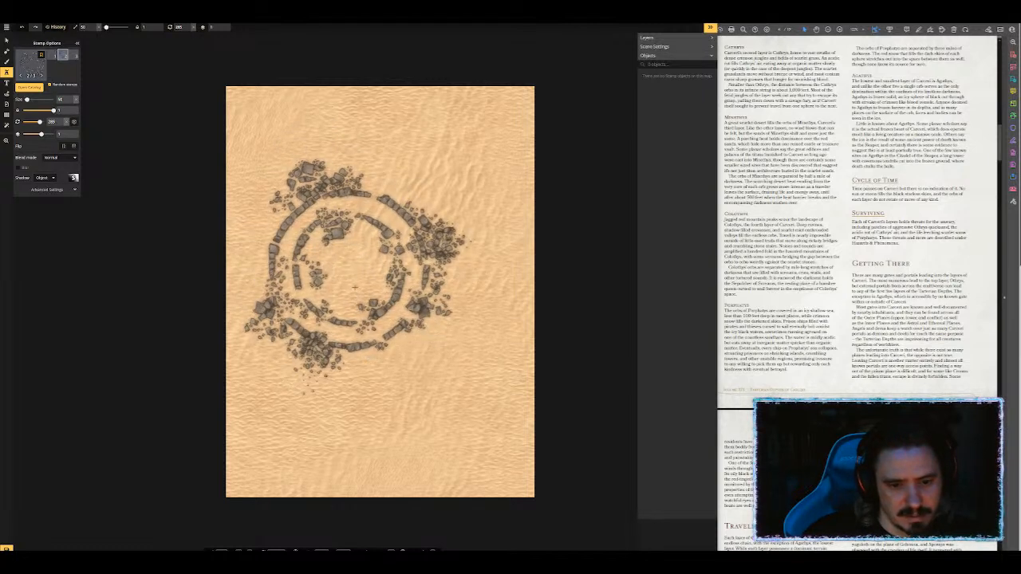
scroll(362, 290, "up", 1)
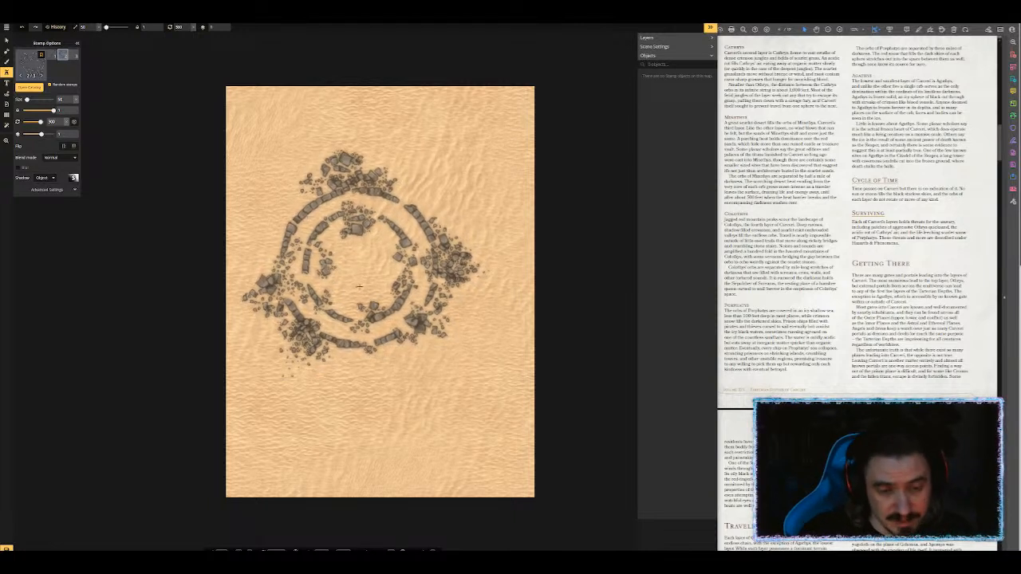
scroll(366, 295, "down", 1)
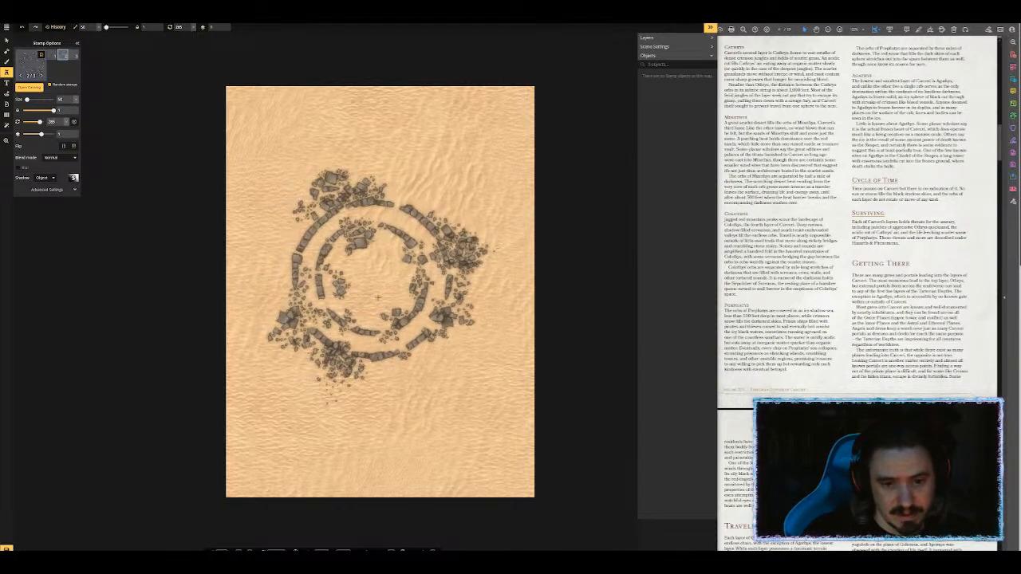
left_click(372, 308)
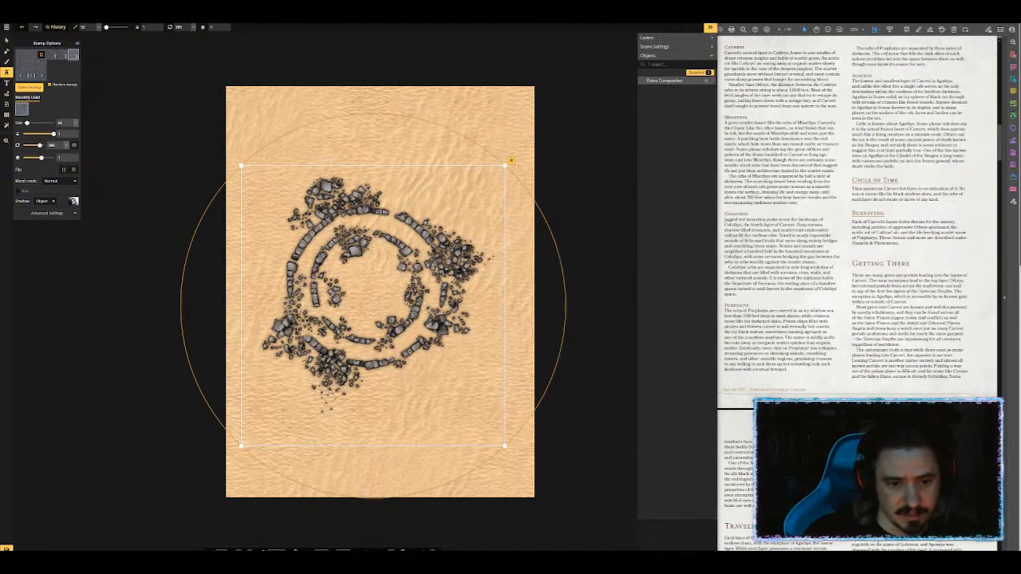
Step: Tint the circular ruins purplish by shifting their hue and raising saturation, and set their brightness to 77
left_click(50, 214)
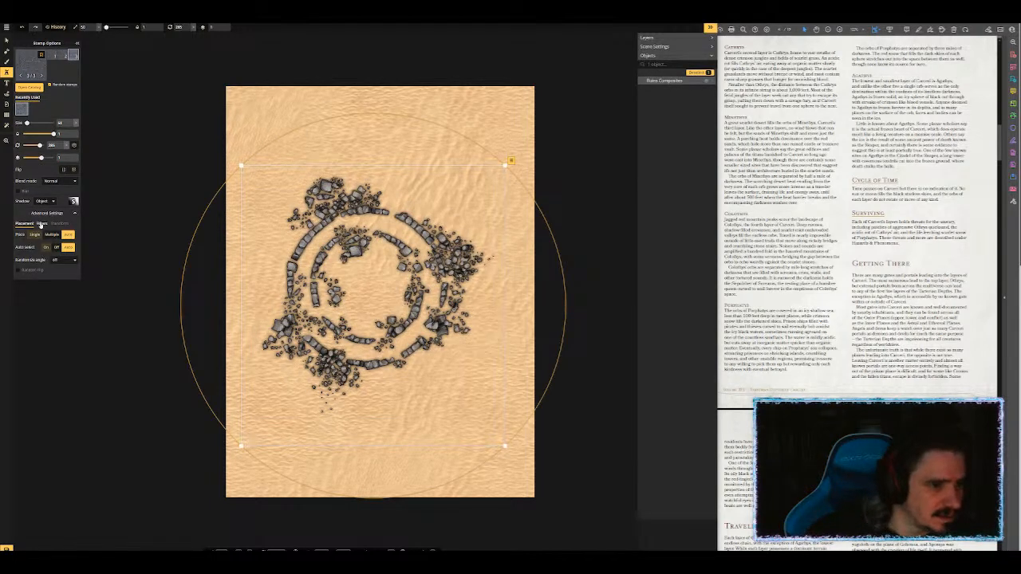
left_click(41, 224)
left_click_drag(38, 235, 17, 234)
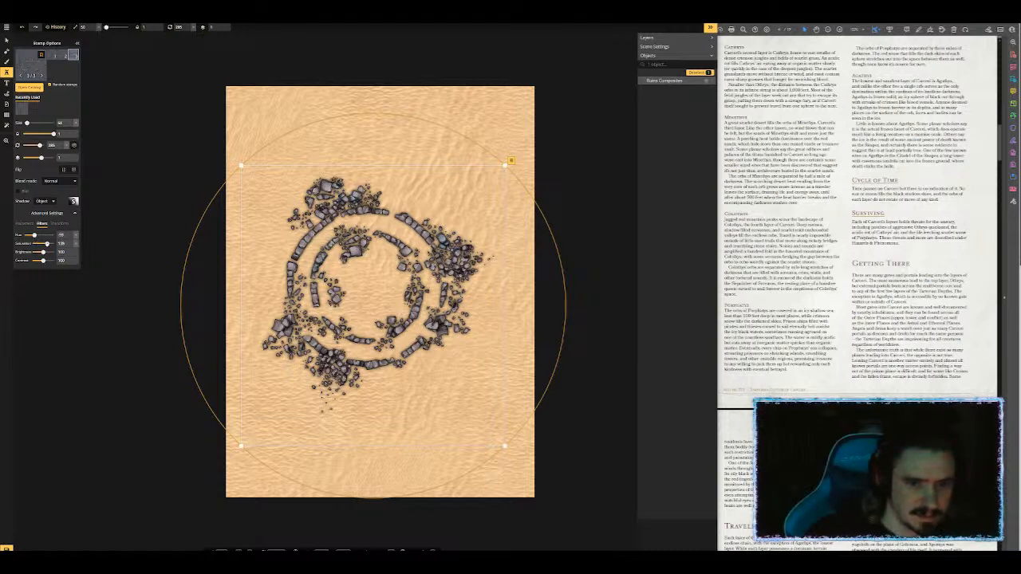
left_click_drag(44, 252, 41, 252)
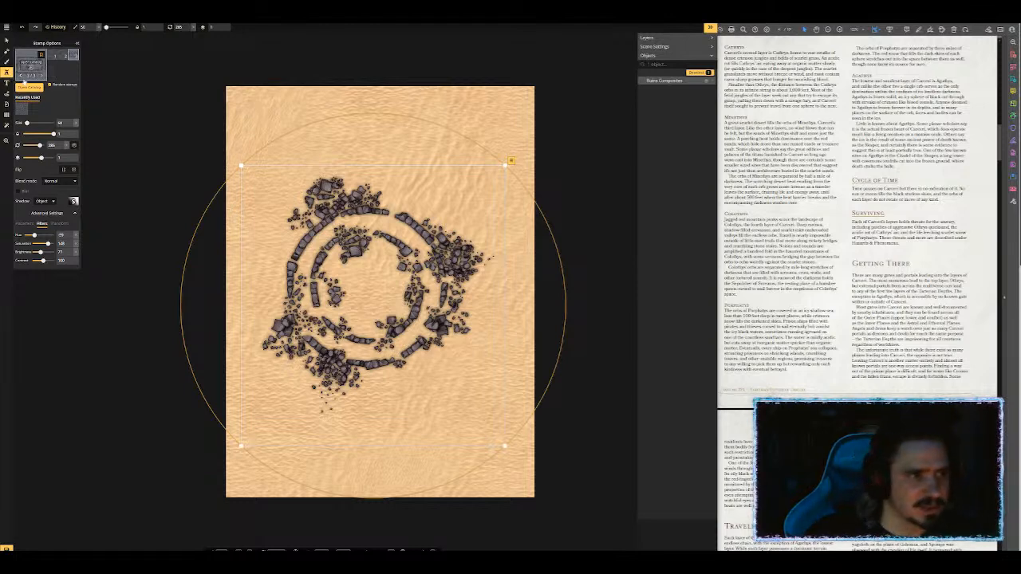
Step: Scatter enlarged Piles of Ruins stamps beside the ruined ring and near the map's upper-left, upper-right and lower-right corners
left_click(30, 70)
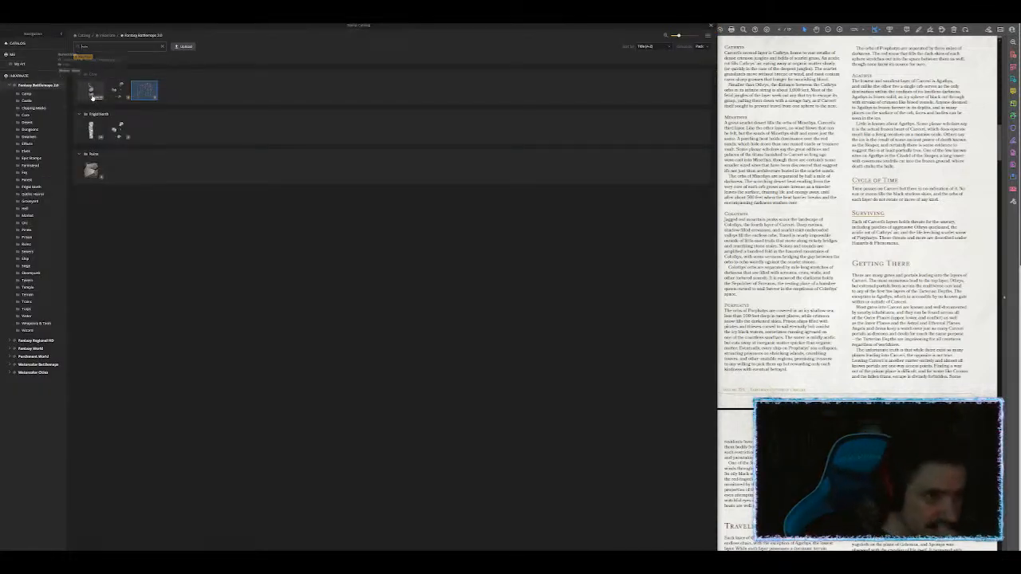
left_click(112, 90)
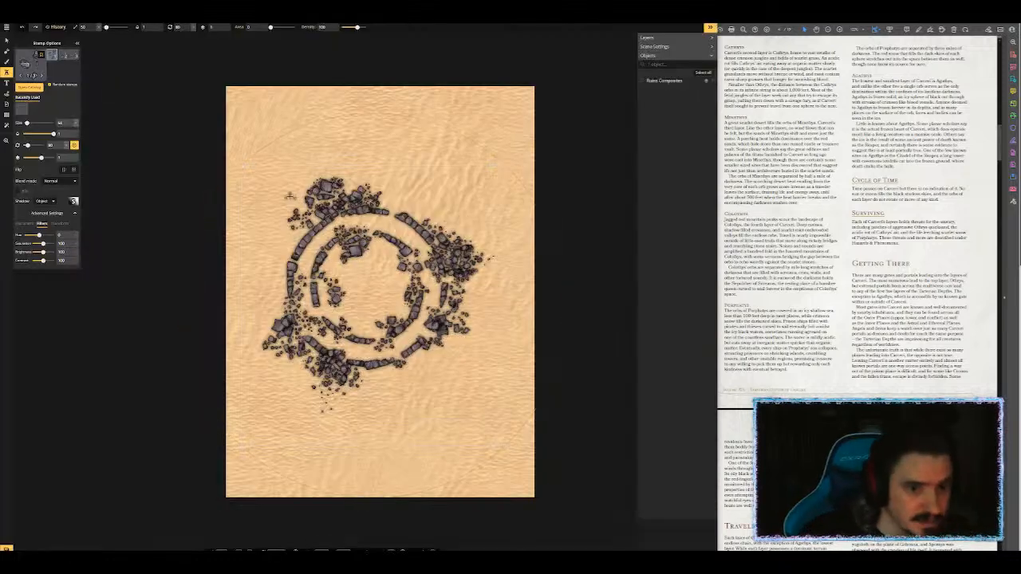
scroll(281, 196, "up", 9)
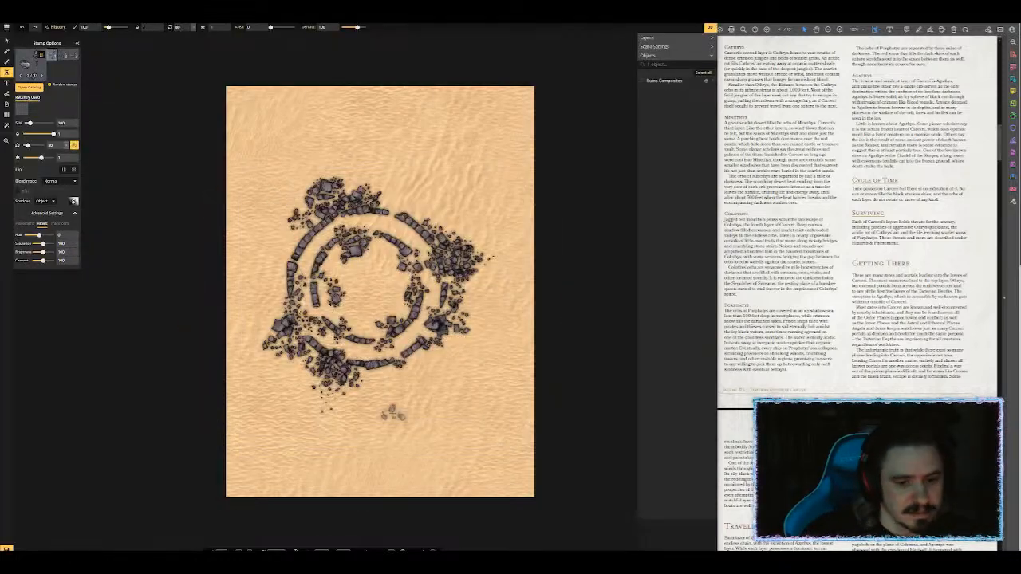
left_click(371, 395)
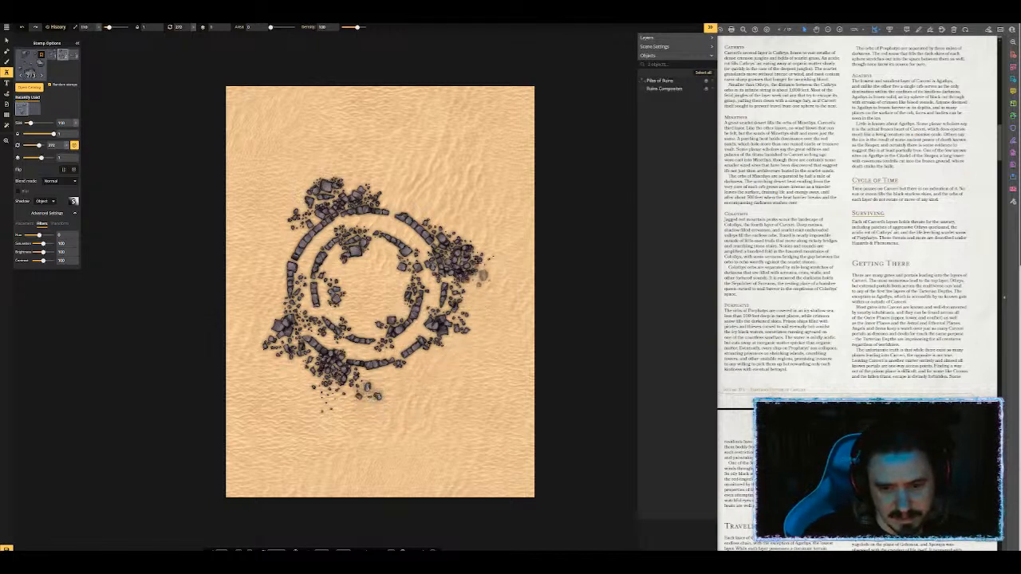
left_click(474, 229)
left_click(504, 127)
left_click(266, 142)
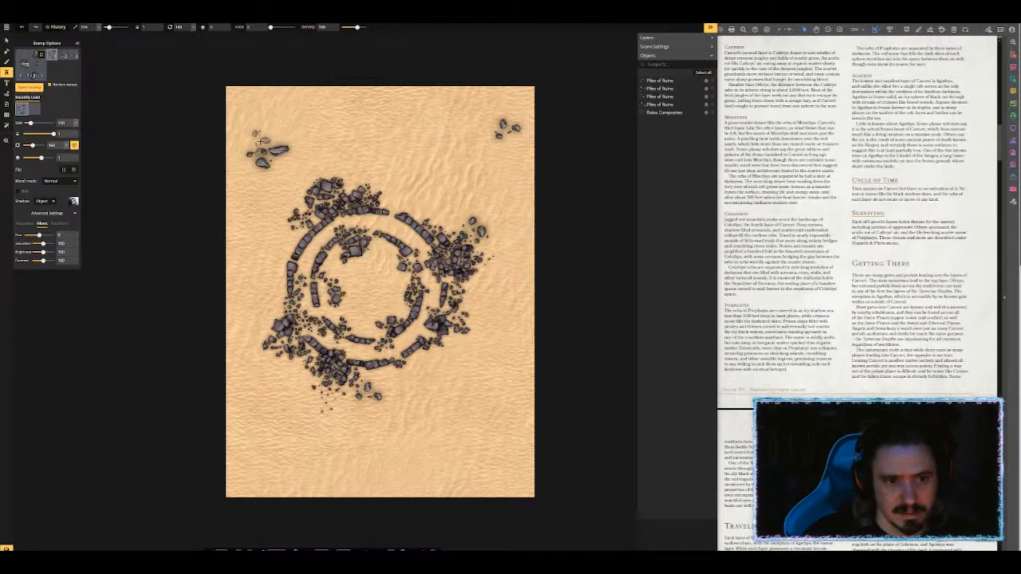
left_click(504, 449)
left_click(489, 453)
left_click(486, 448)
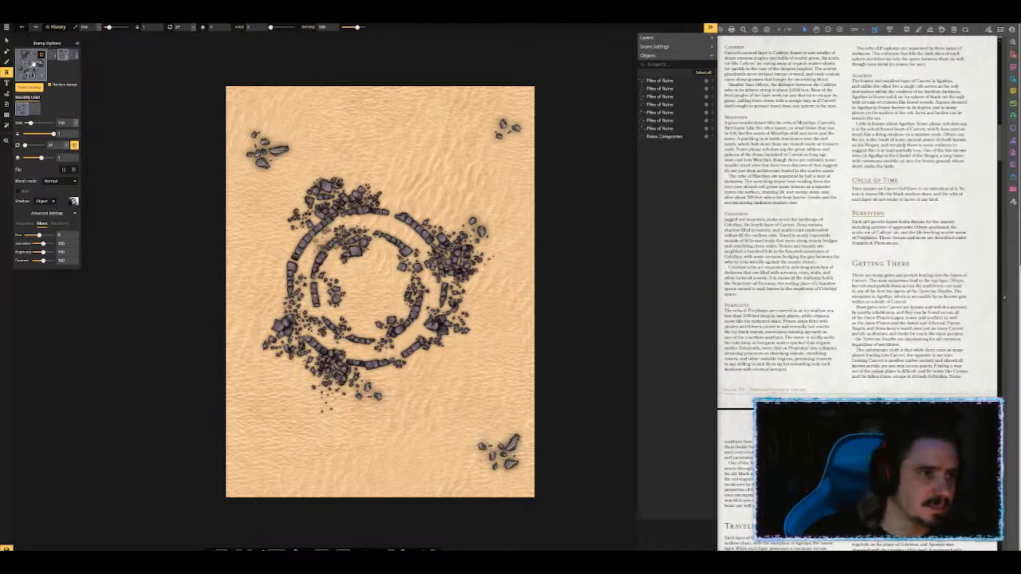
Step: Search the Fantasy Battlemaps 2.0 stamps for "pil", clear the search, and look through all of the catalog's categories
left_click(32, 62)
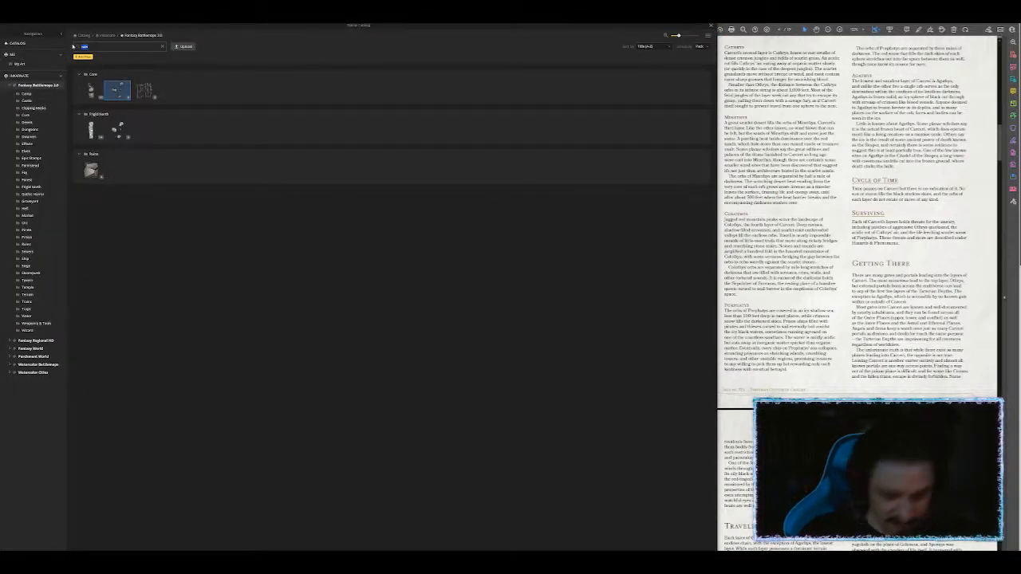
type("pil")
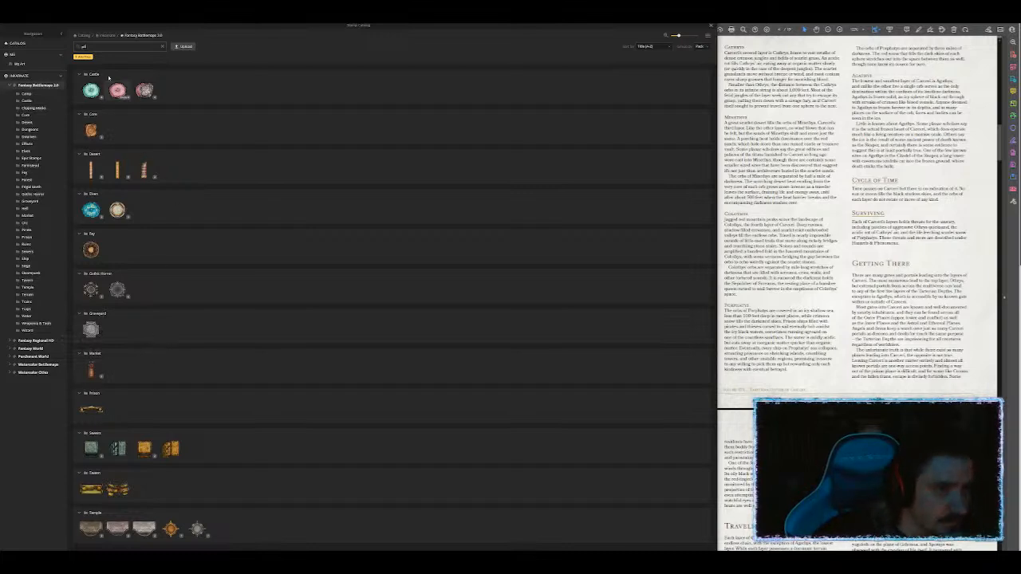
left_click(163, 46)
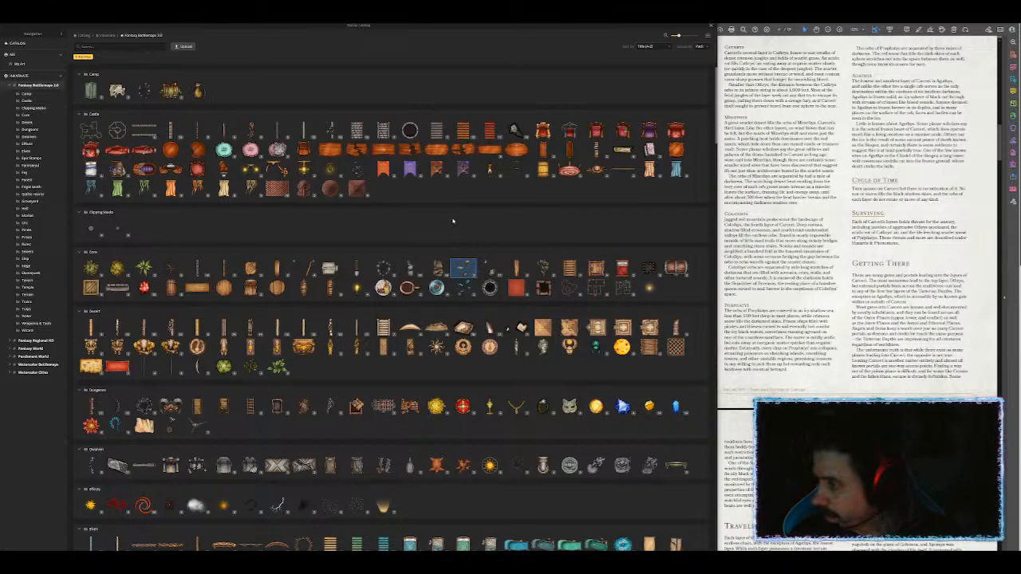
scroll(411, 263, "down", 2)
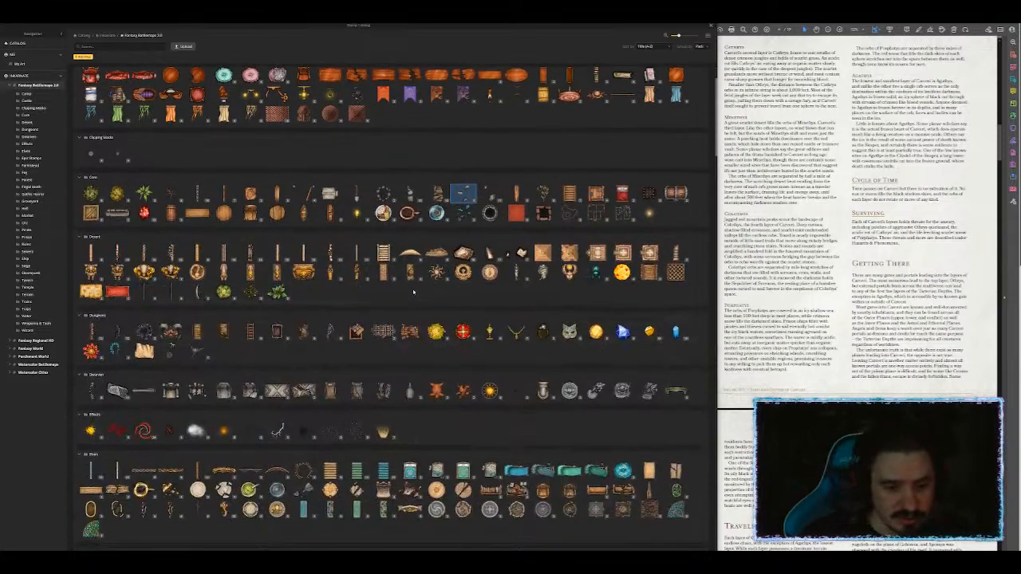
scroll(426, 296, "down", 2)
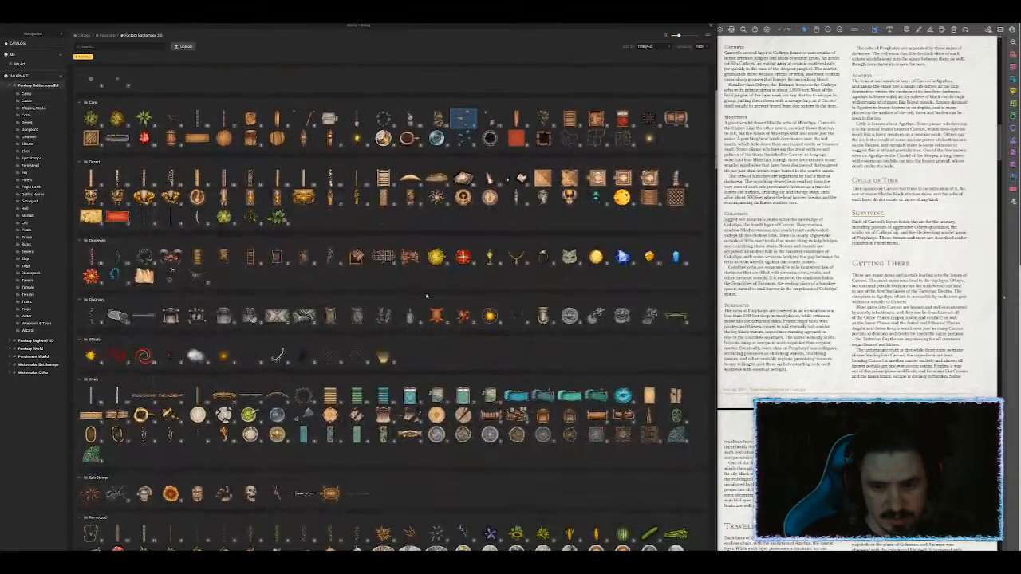
scroll(427, 293, "down", 2)
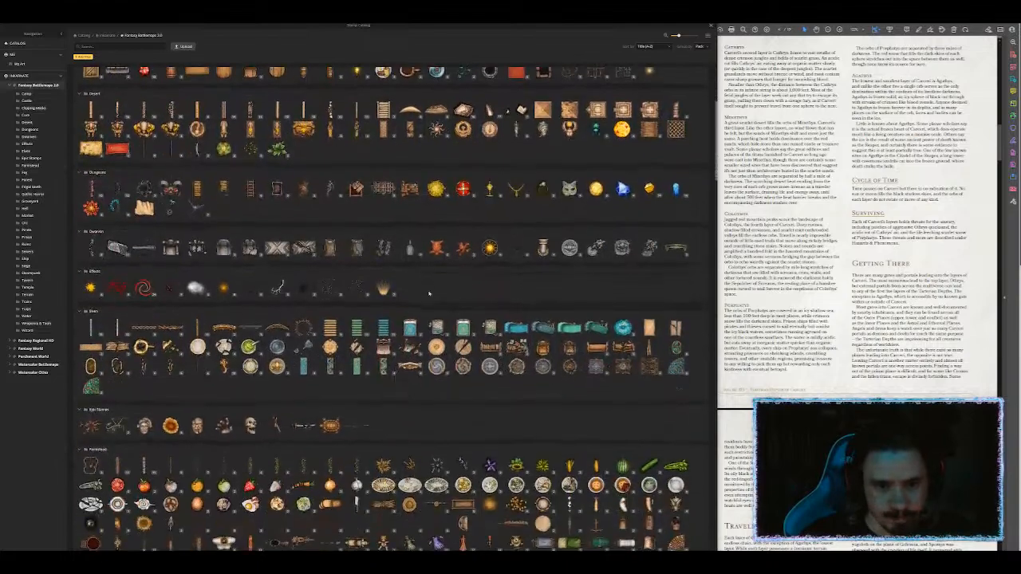
scroll(321, 303, "down", 20)
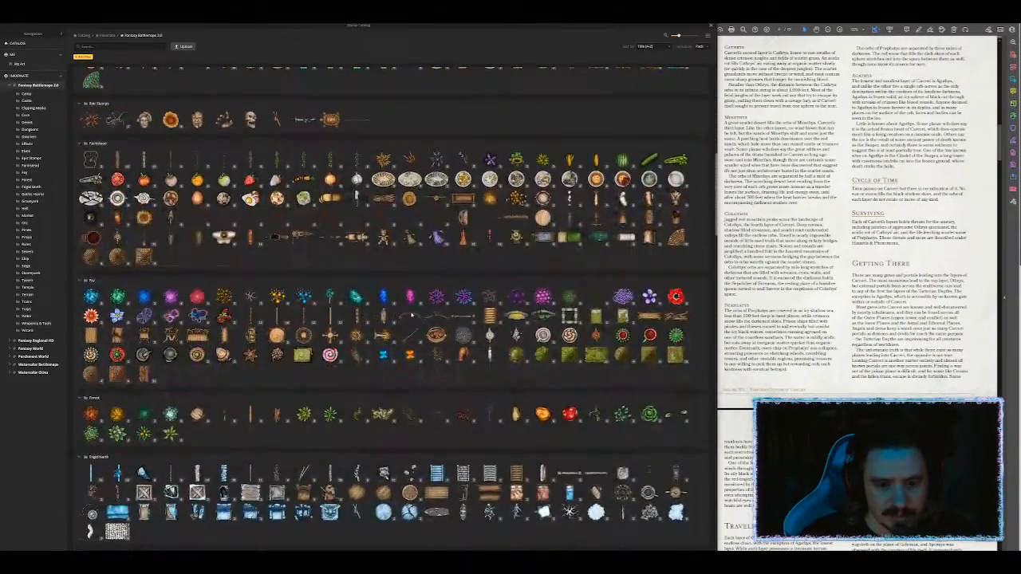
scroll(414, 321, "down", 8)
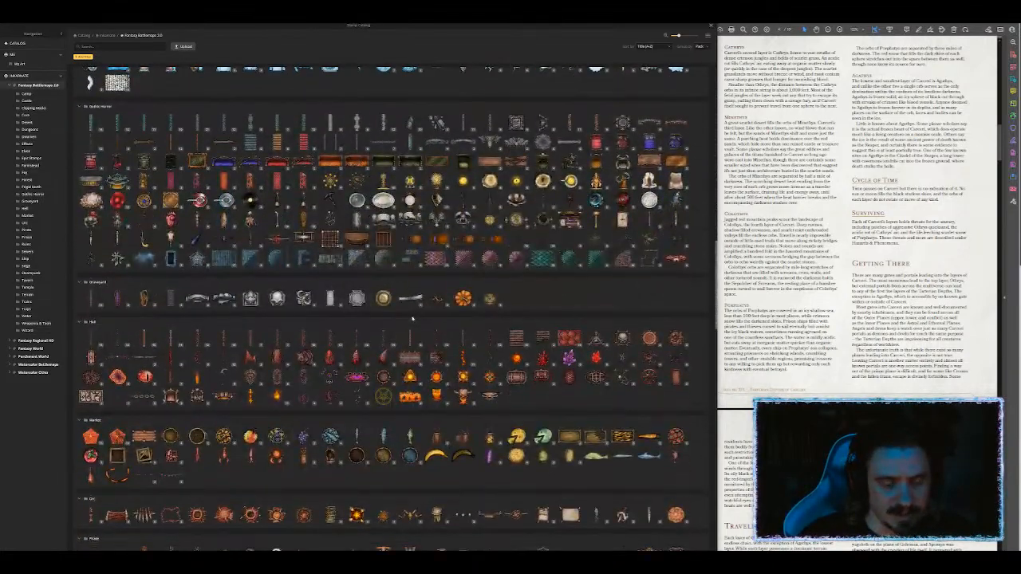
scroll(385, 345, "down", 8)
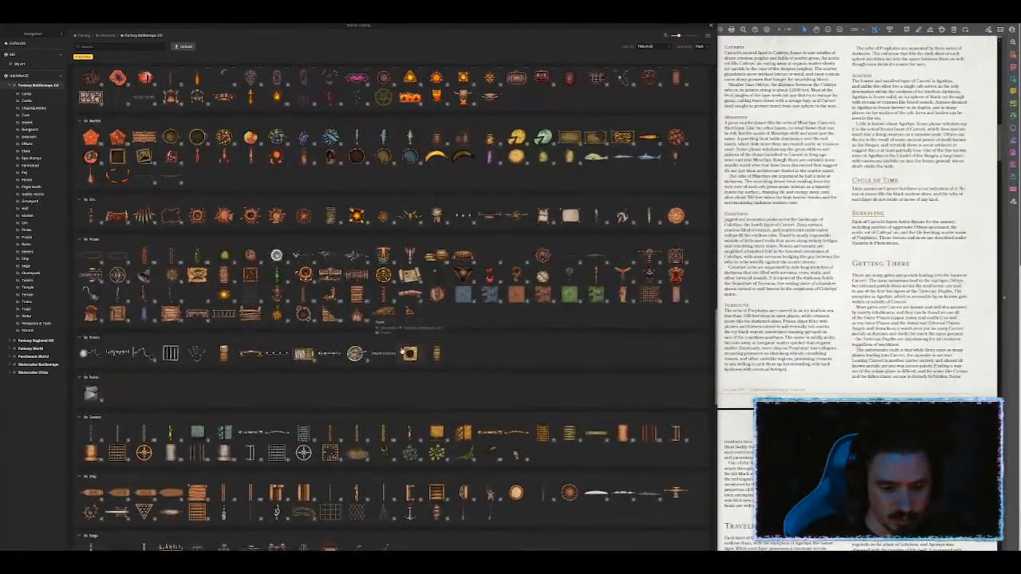
scroll(387, 356, "down", 8)
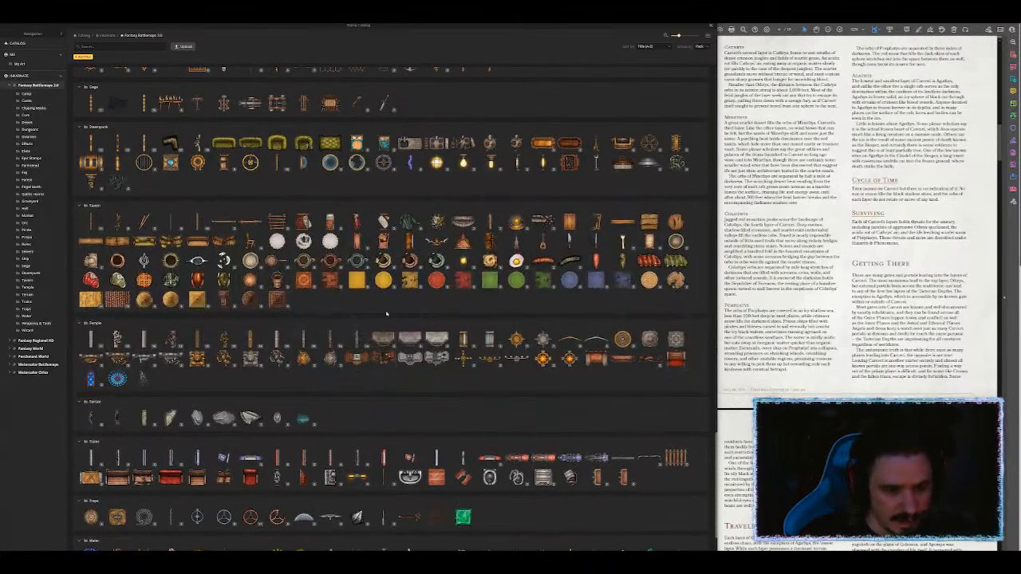
scroll(381, 356, "down", 3)
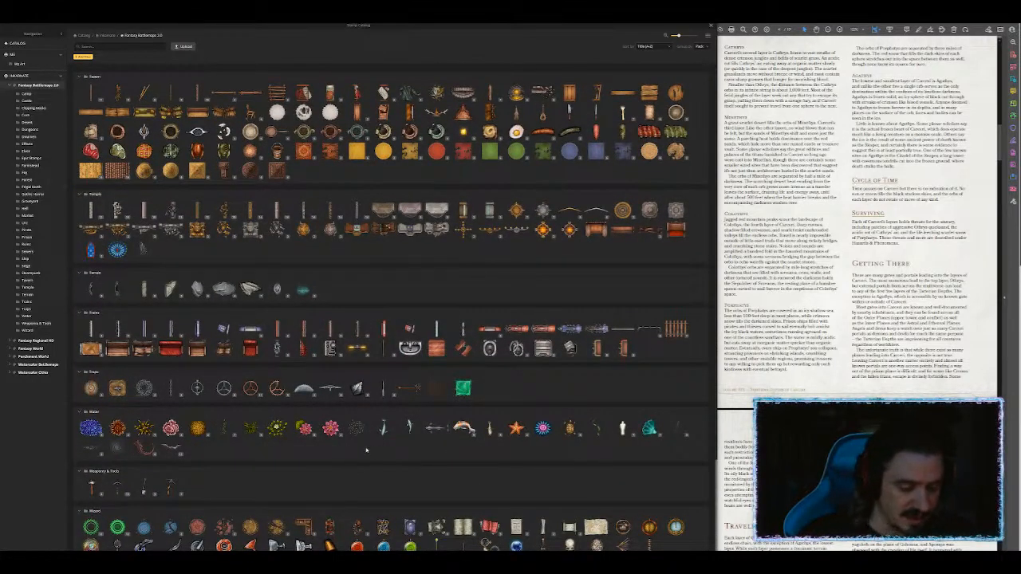
scroll(365, 443, "up", 6)
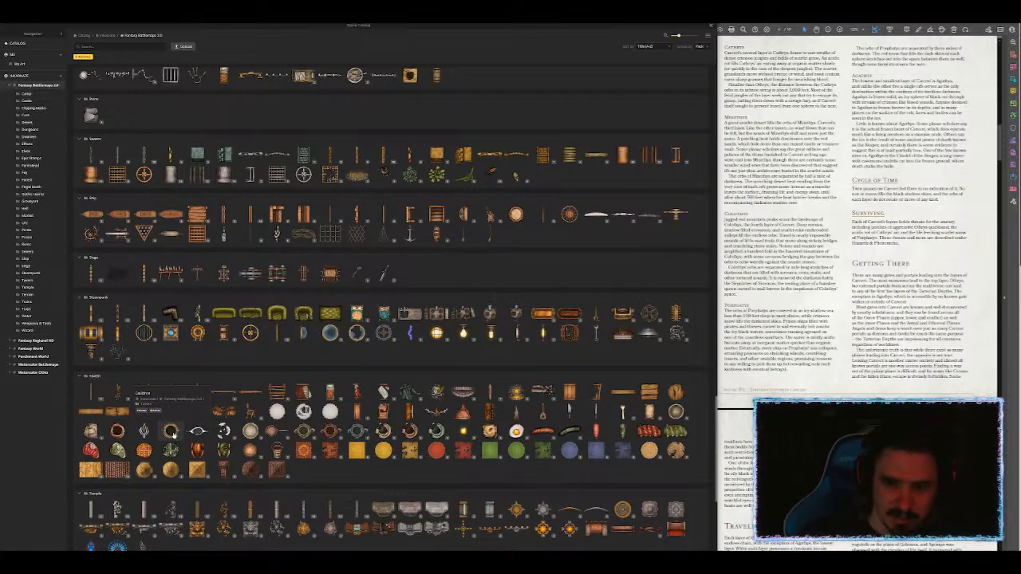
Step: Choose the Caves stamp from Fantasy Regional HD, enlarge it to size 500 on layer -4, and place it inside the ruined ring
left_click(46, 341)
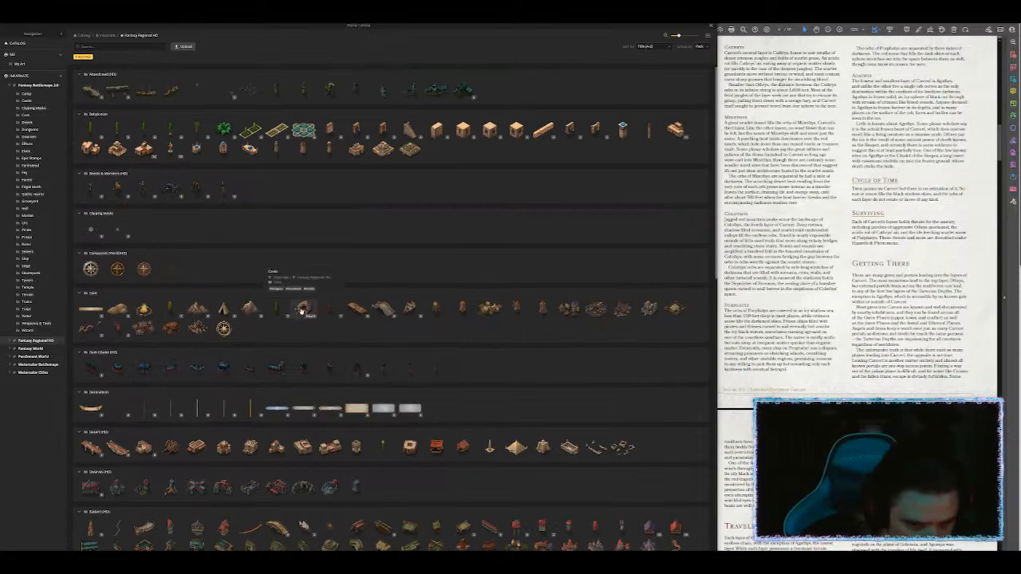
left_click(302, 310)
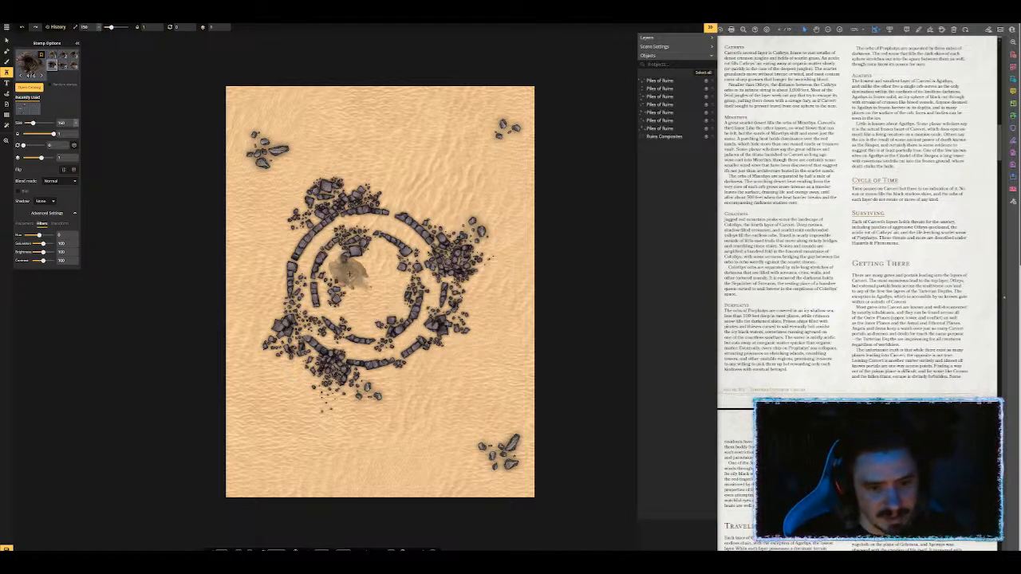
scroll(351, 269, "up", 5)
scroll(350, 267, "up", 6)
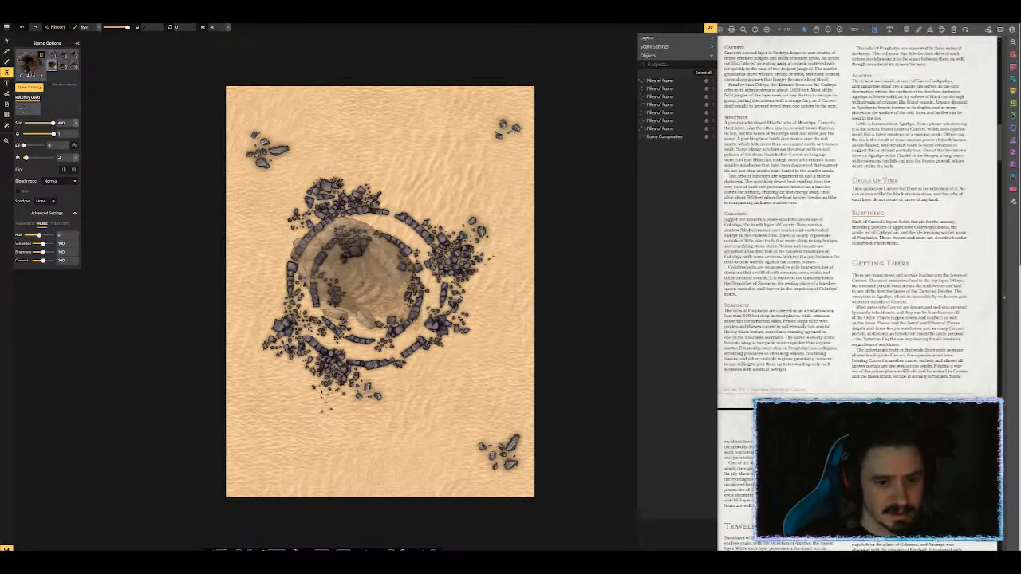
left_click(362, 283)
left_click_drag(364, 279, 359, 284)
scroll(359, 284, "up", 1)
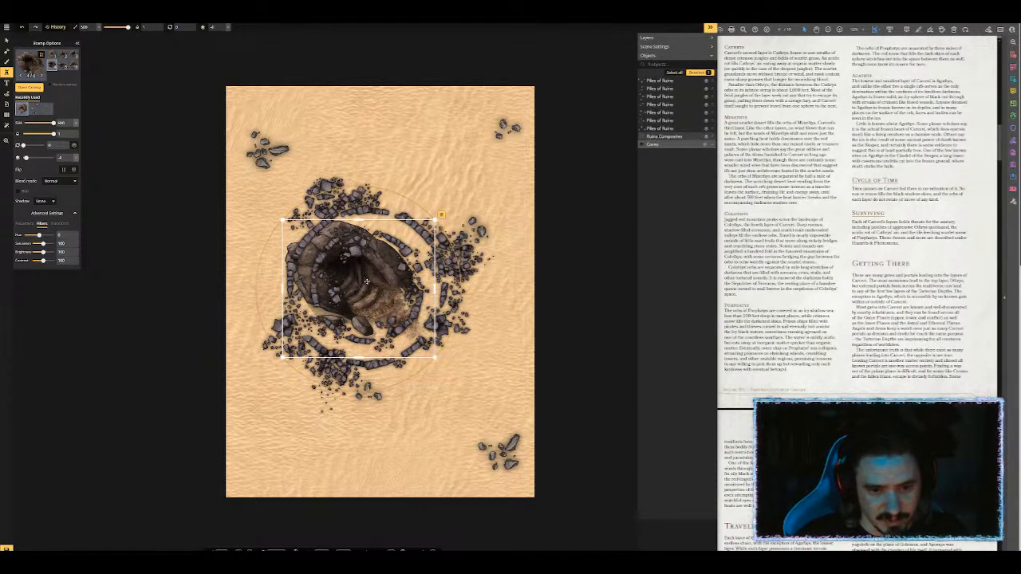
Step: Flatten the placed cave into the background
right_click(440, 219)
mouse_move(457, 287)
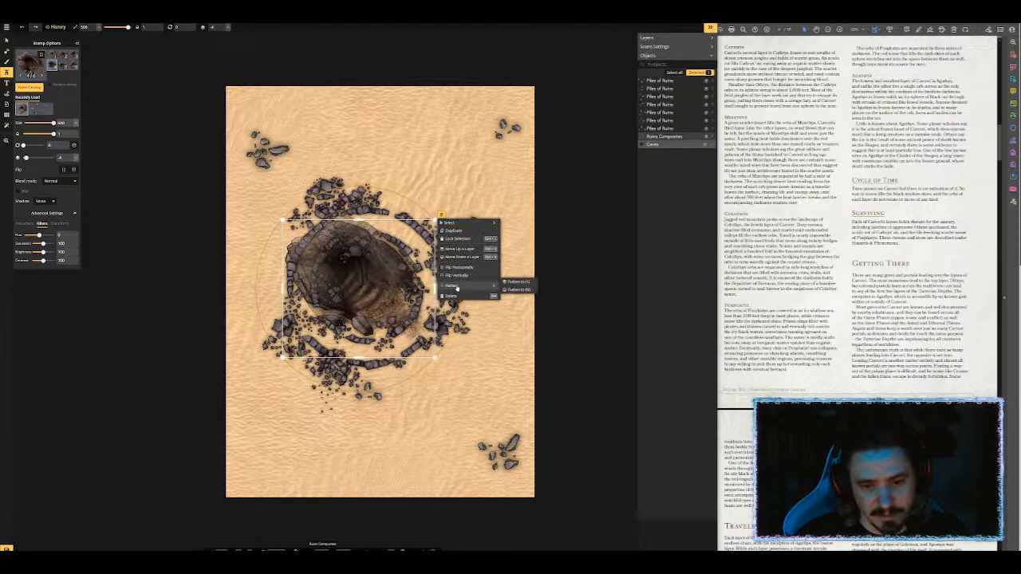
left_click(505, 289)
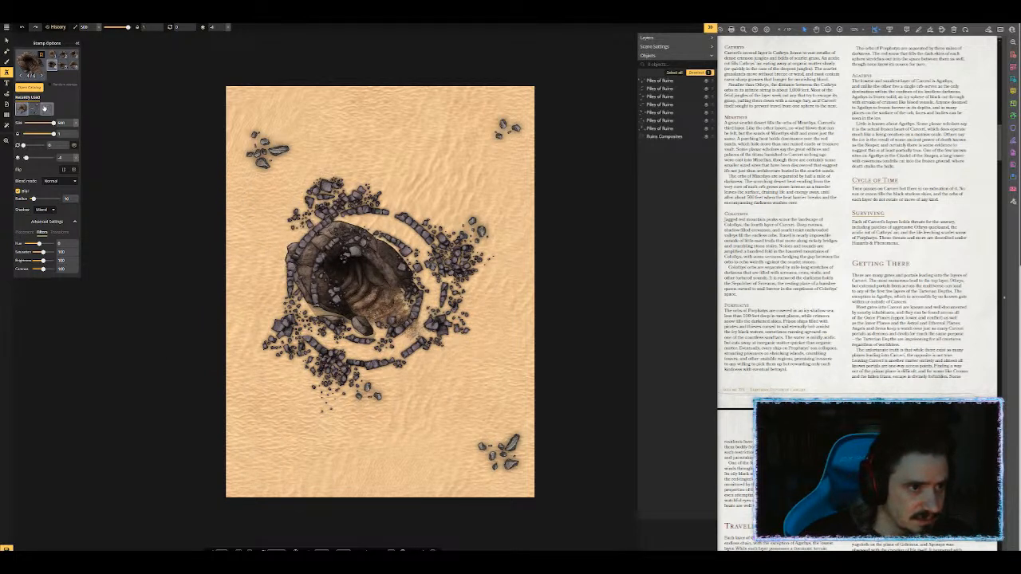
Step: Browse the stamp catalog and choose the Dunes stamp from the Desert category of Fantasy Battlemaps 2.0
left_click(45, 109)
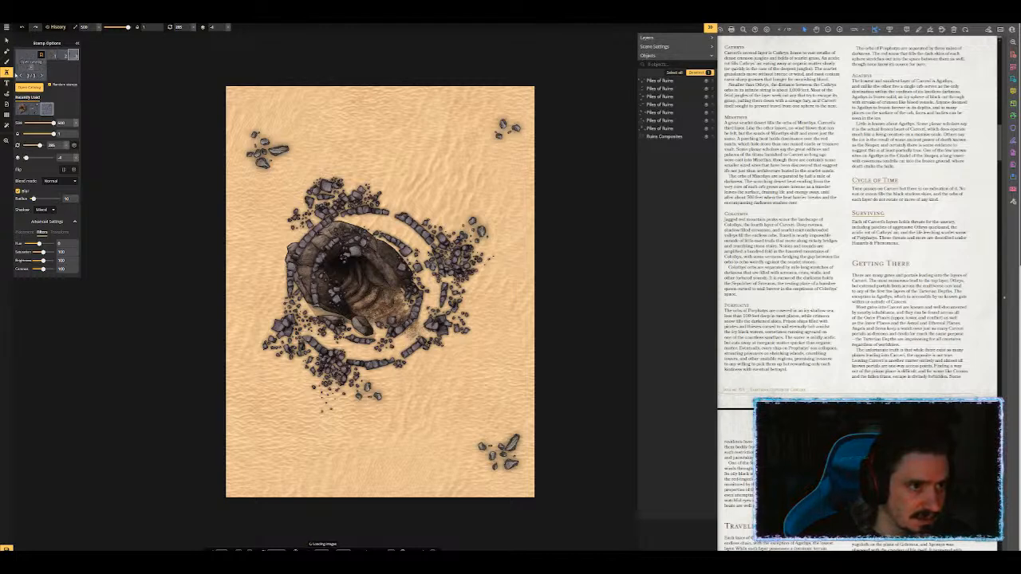
left_click(25, 71)
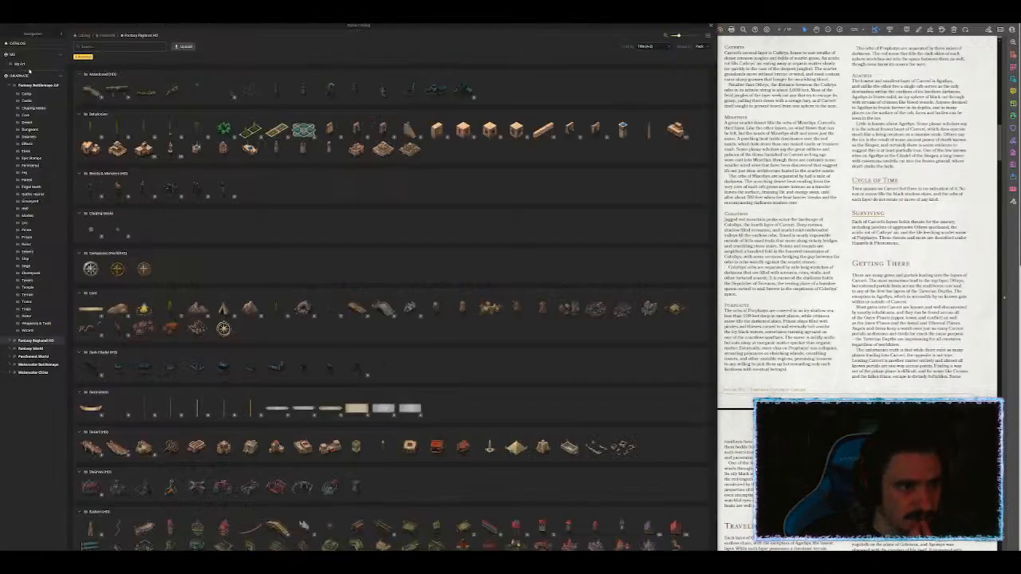
scroll(309, 344, "down", 10)
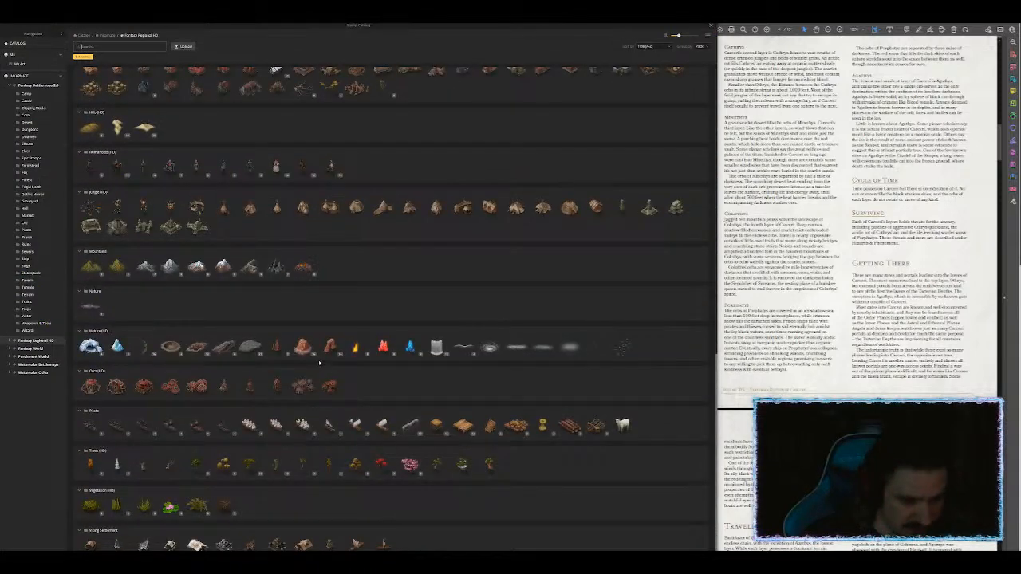
scroll(319, 363, "up", 10)
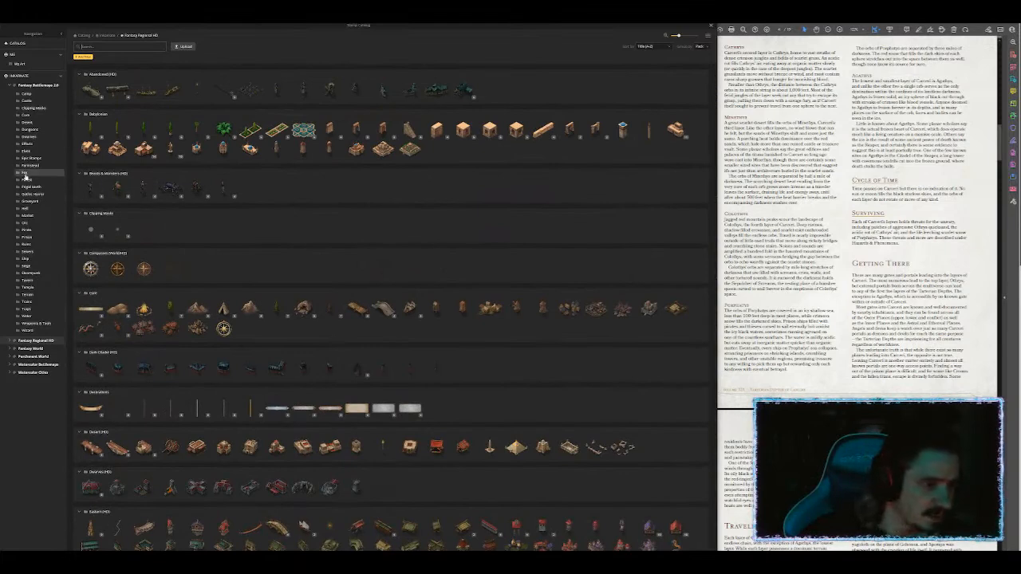
left_click(29, 85)
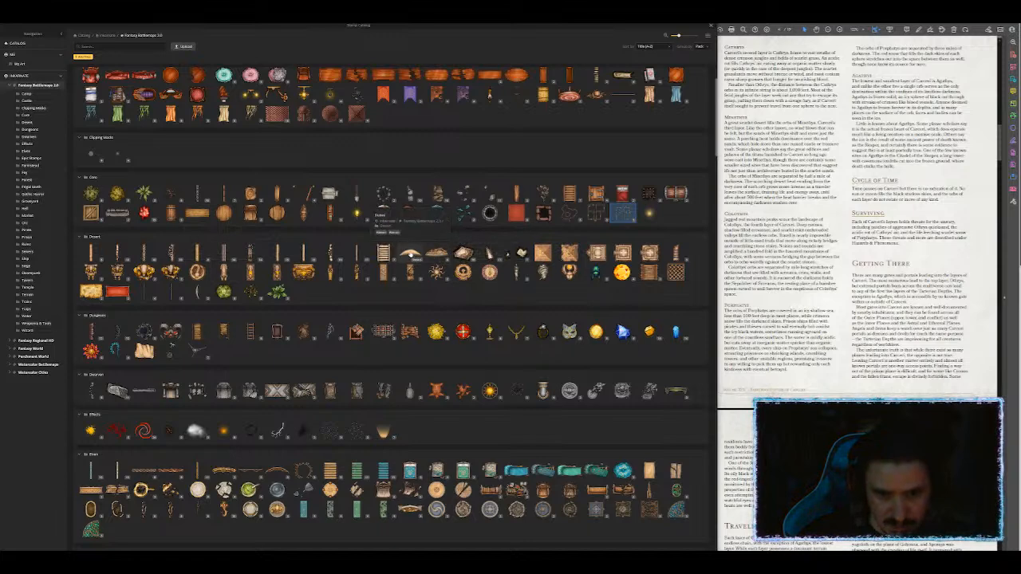
left_click(415, 256)
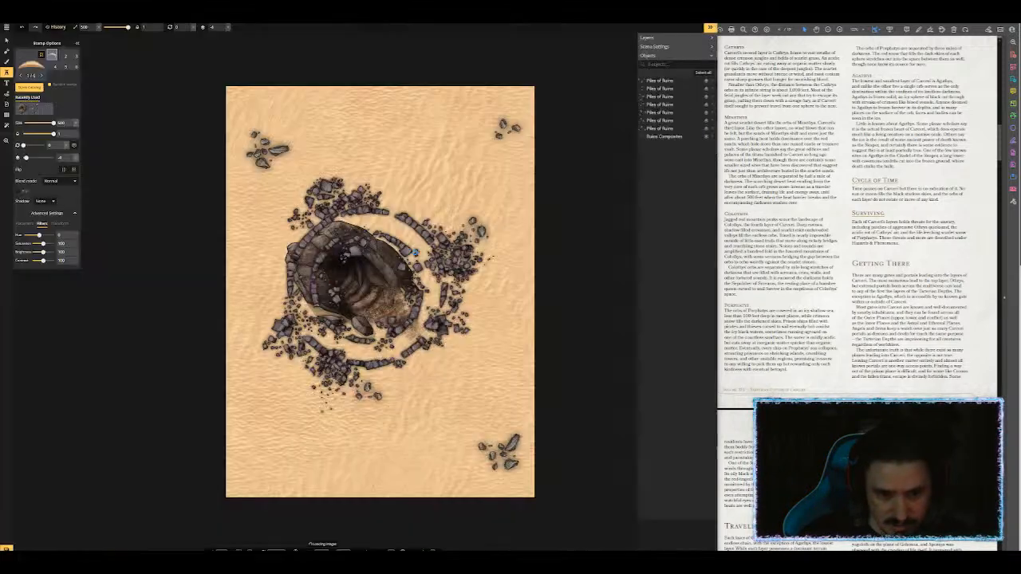
Step: Place a large dune stamp, resizing, rotating and moving it so its crest crosses the map's lower-left corner
scroll(412, 431, "down", 20)
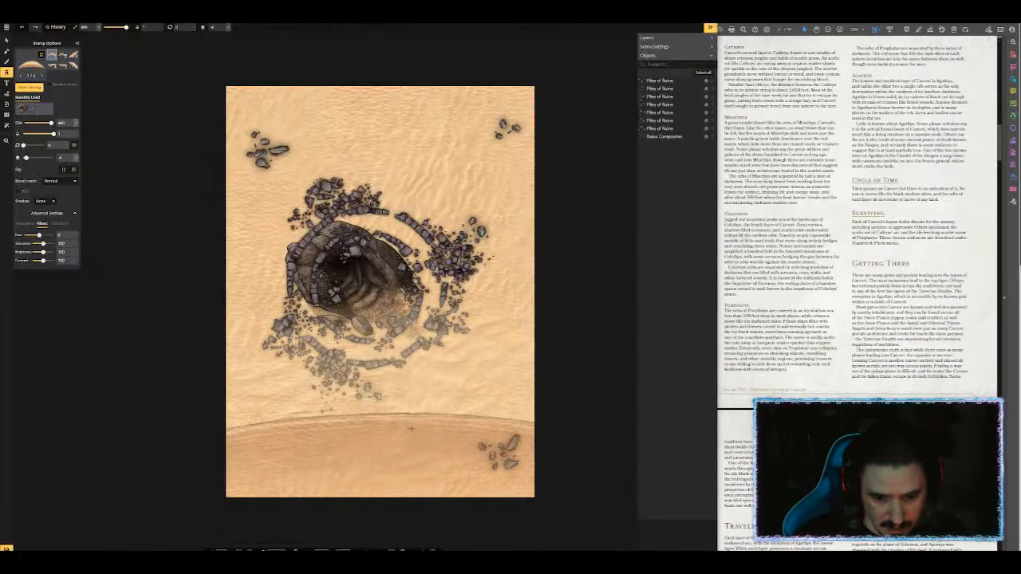
scroll(433, 428, "down", 5)
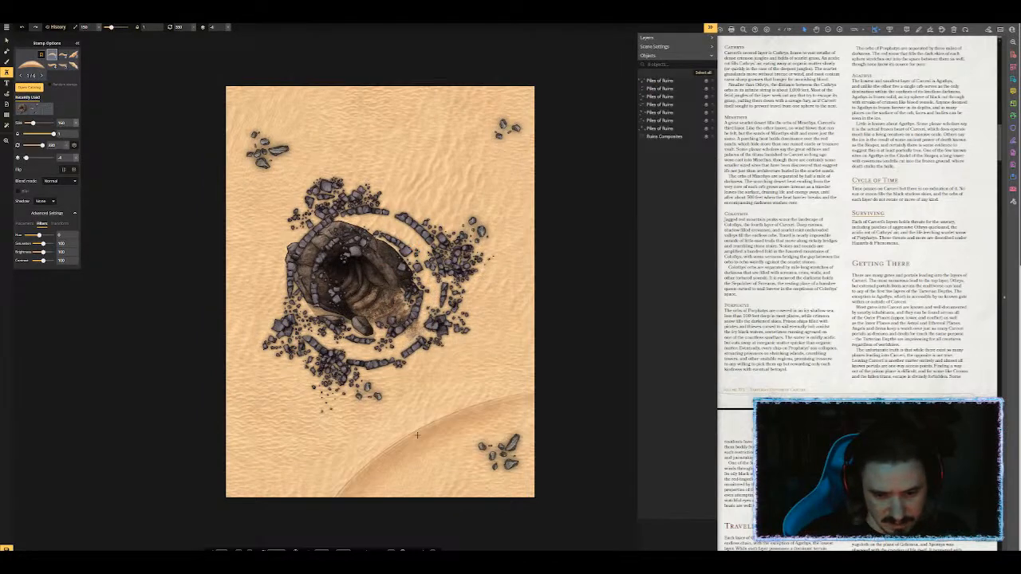
left_click(452, 430)
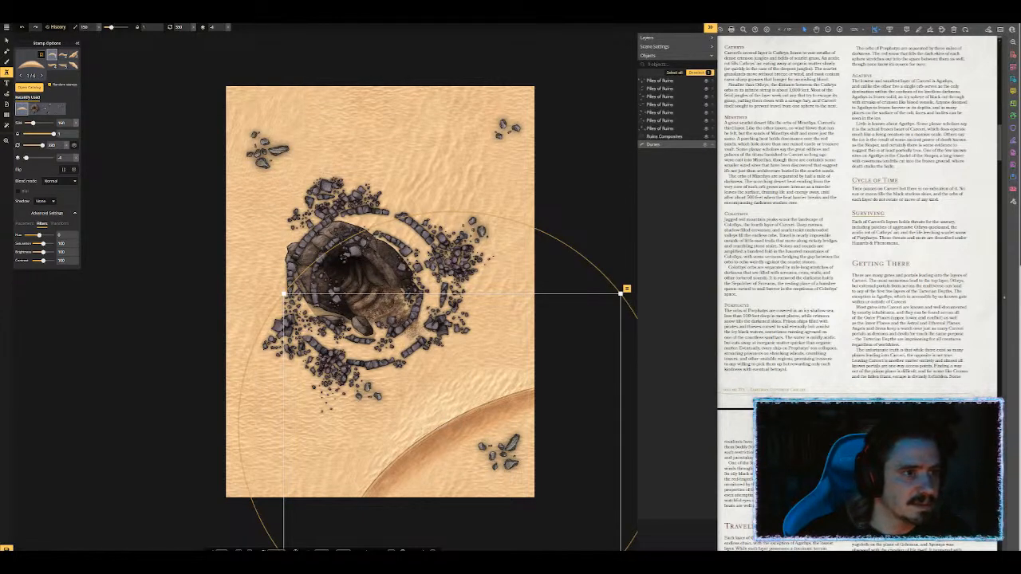
scroll(403, 104, "down", 4)
scroll(403, 105, "up", 2)
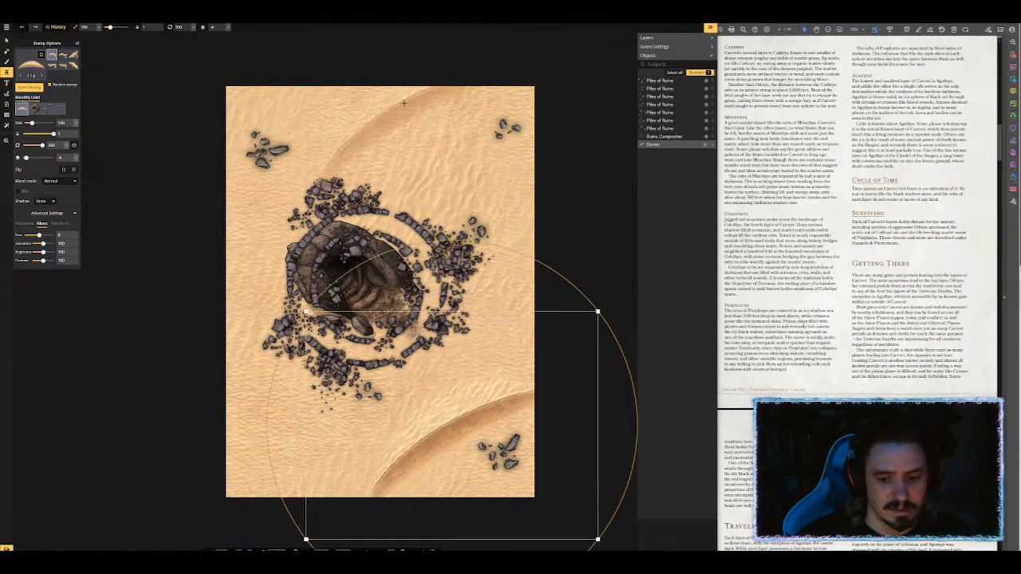
scroll(403, 105, "up", 5)
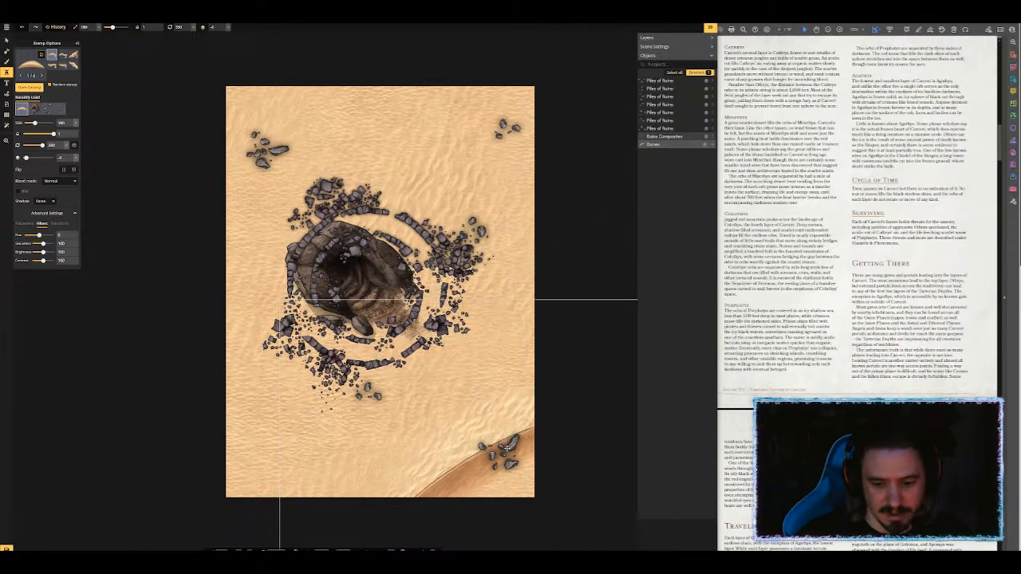
scroll(344, 474, "up", 5)
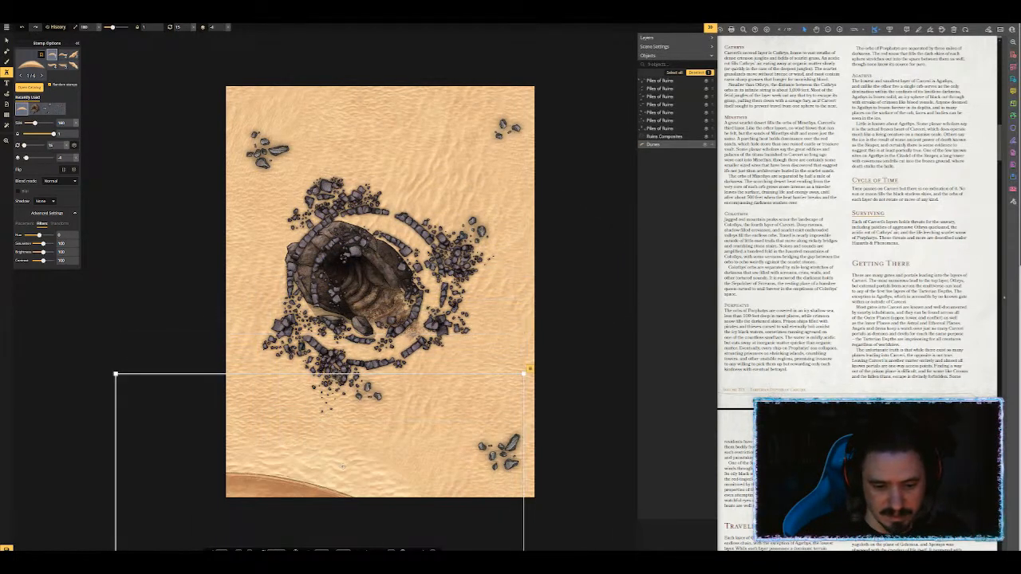
scroll(344, 476, "up", 8)
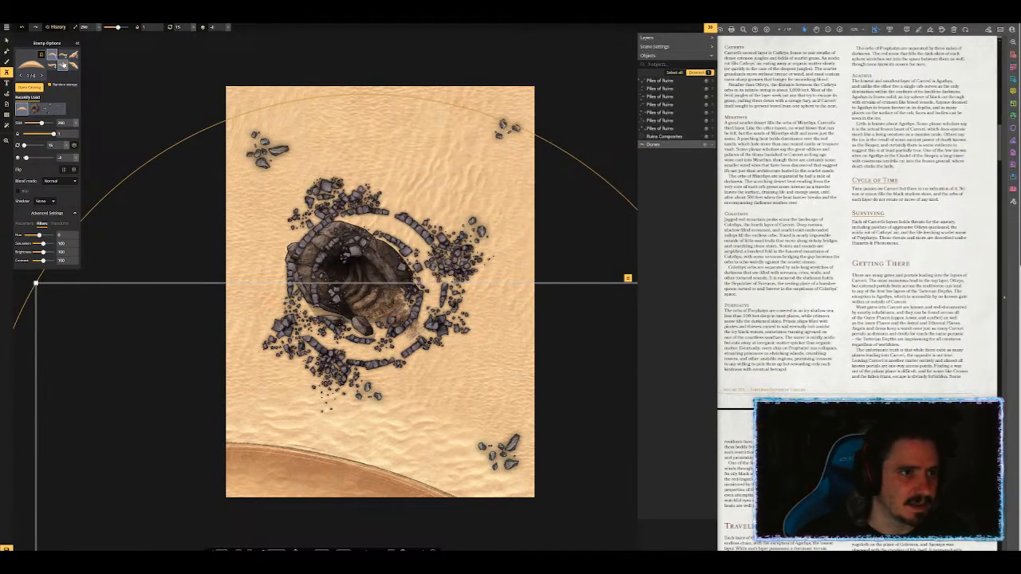
Step: Switch to the second, wavy dune variant, place it across the map's upper edge, adjust its size, and deselect it
left_click(64, 59)
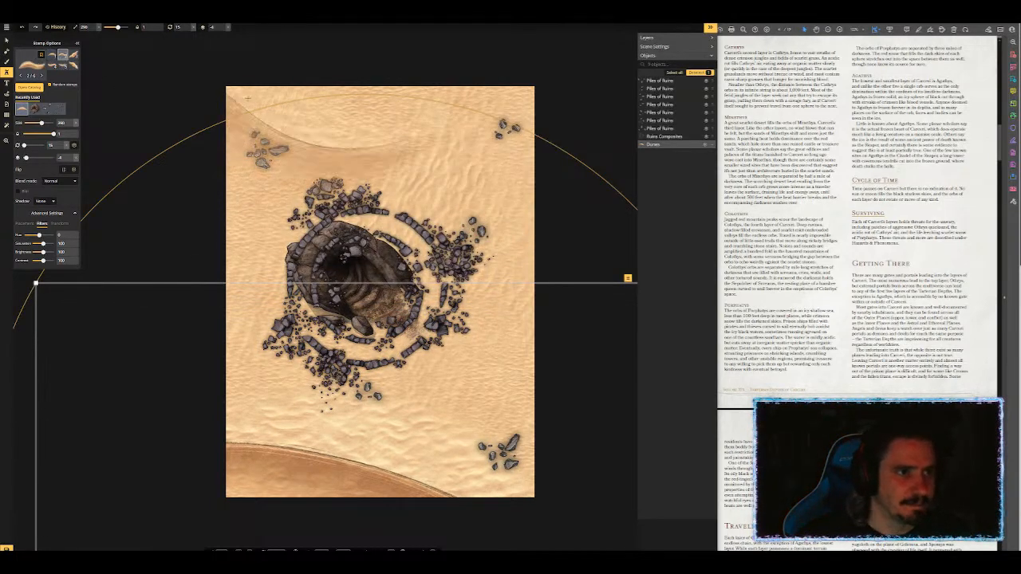
left_click(406, 128)
left_click_drag(407, 128, 403, 117)
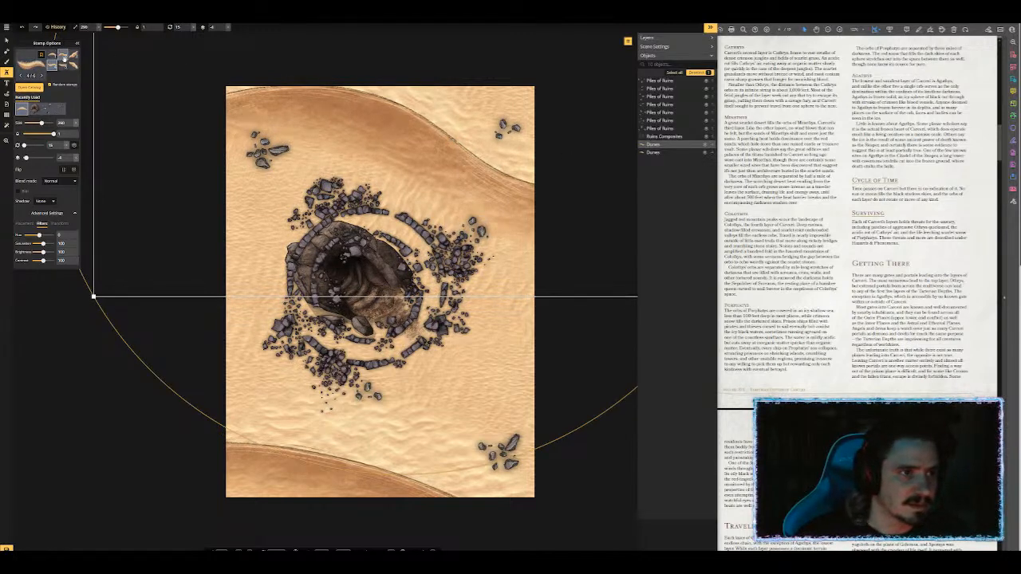
scroll(367, 212, "down", 5)
scroll(367, 211, "up", 4)
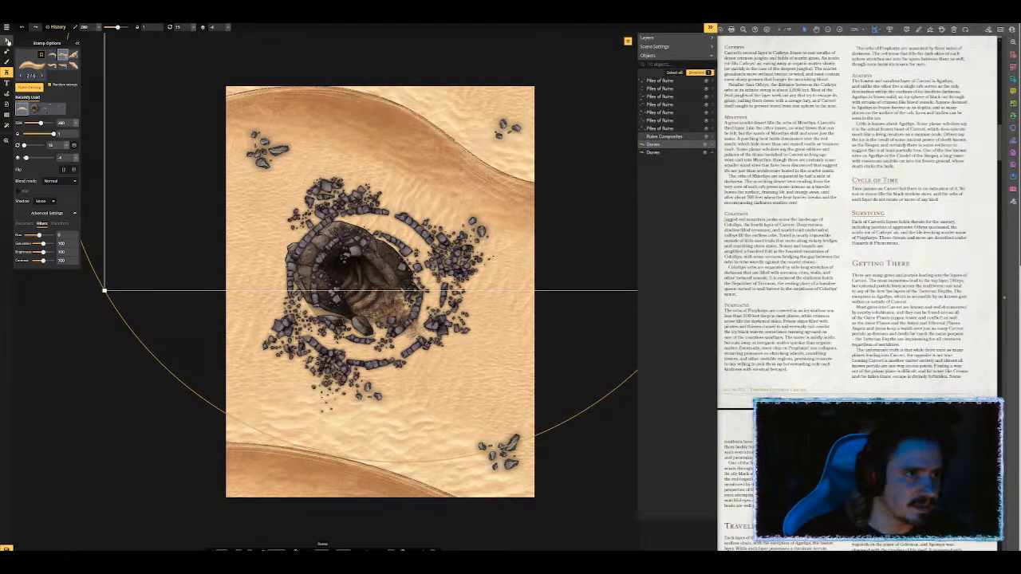
left_click(7, 41)
left_click(7, 71)
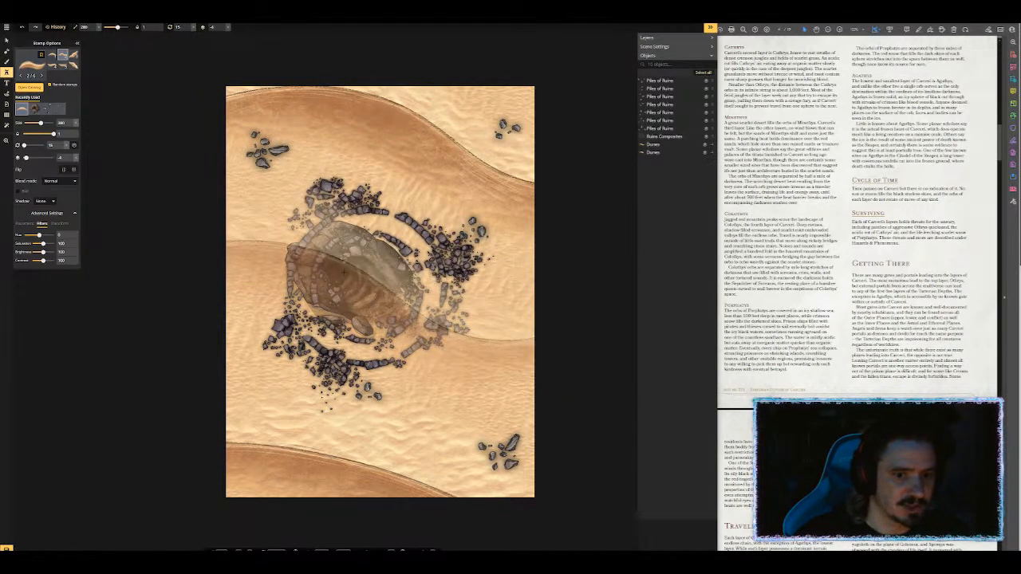
Step: Switch to the last dune variant, place it over the map's lower-right edge, and fine-tune its rotation
left_click(405, 391)
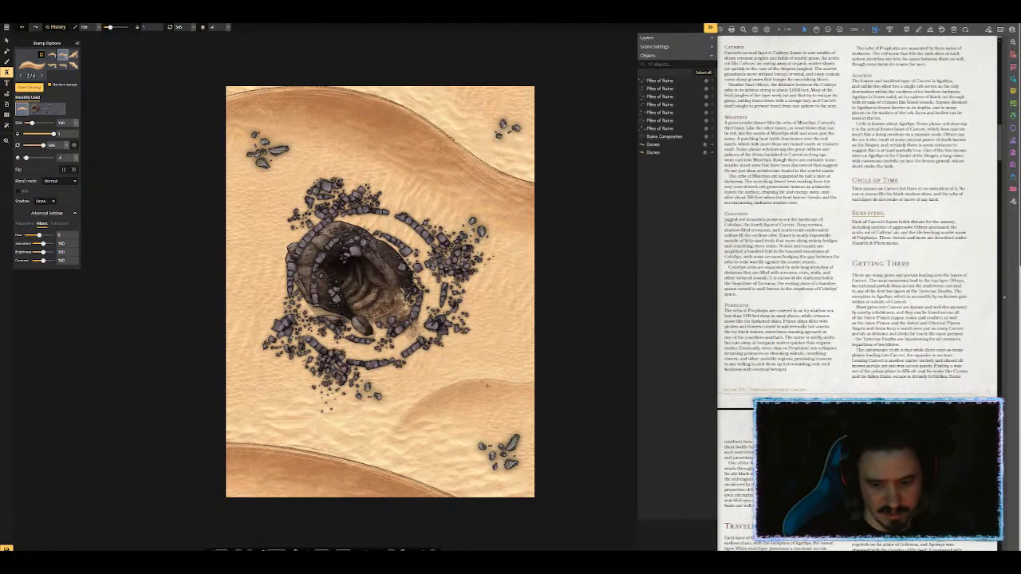
left_click(73, 67)
scroll(542, 371, "down", 4)
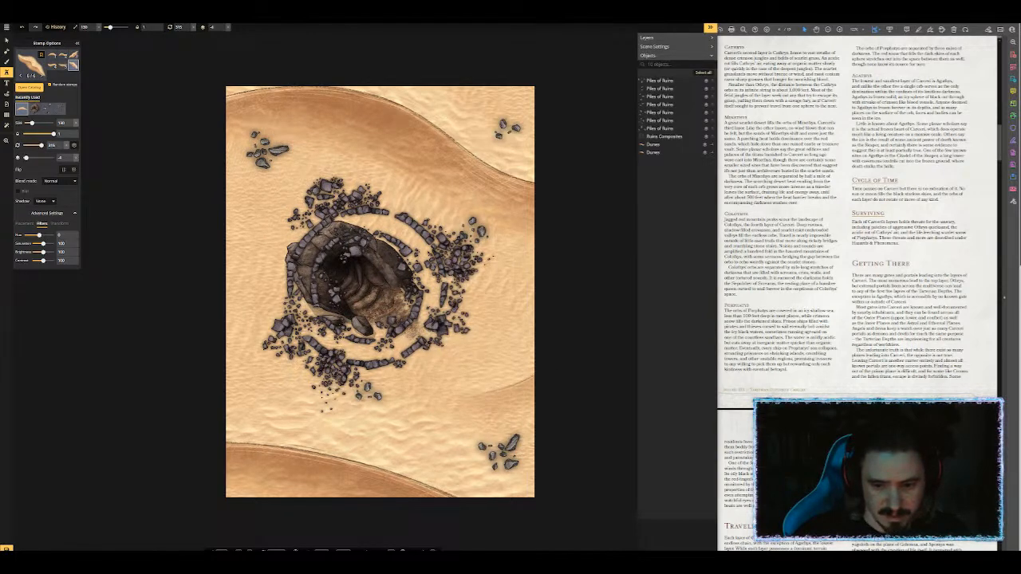
left_click(530, 375)
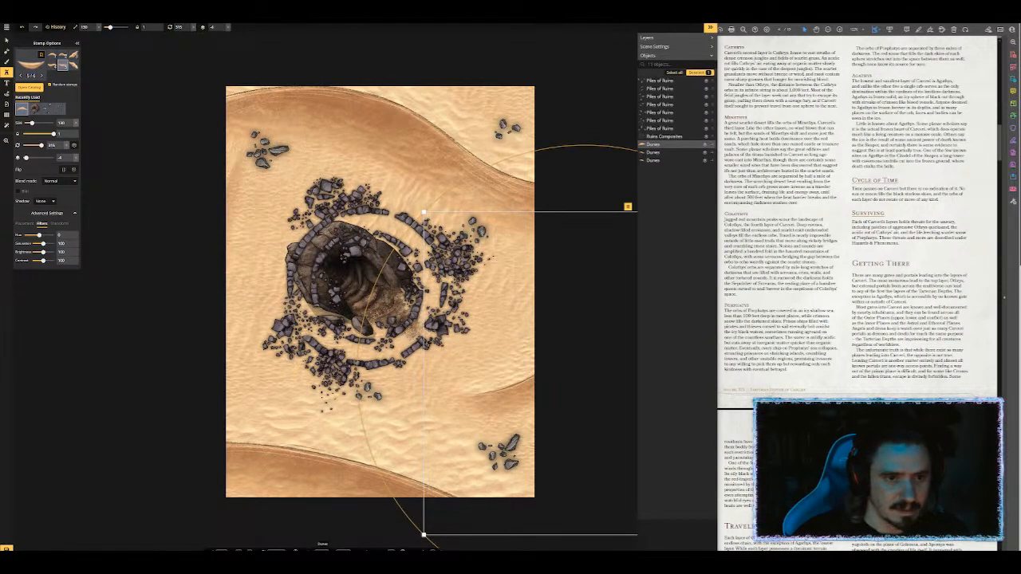
scroll(159, 241, "down", 1)
scroll(159, 241, "up", 1)
scroll(159, 241, "down", 1)
scroll(159, 241, "down", 1)
scroll(164, 235, "up", 4)
scroll(165, 235, "down", 2)
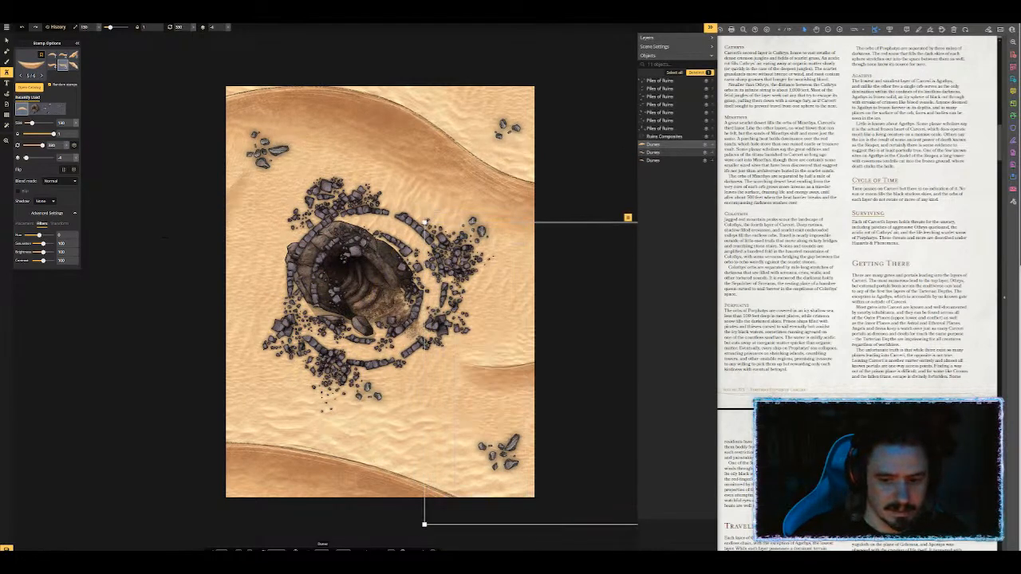
Step: Place a wavy dune over the map's left edge, rotate it and shift it down, and select the dune on the right edge
left_click(209, 271)
scroll(209, 271, "down", 8)
scroll(246, 271, "down", 2)
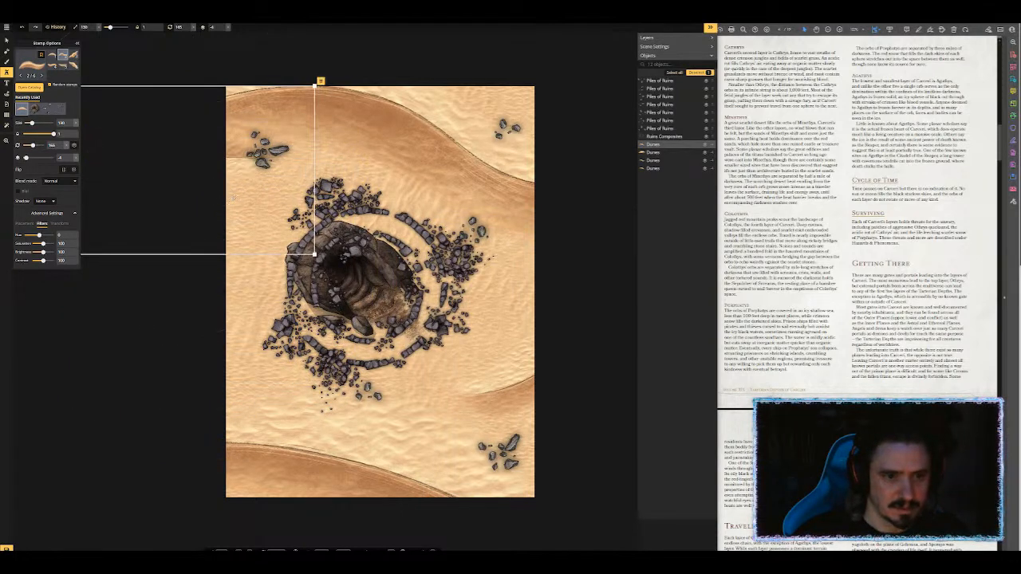
scroll(254, 213, "down", 2)
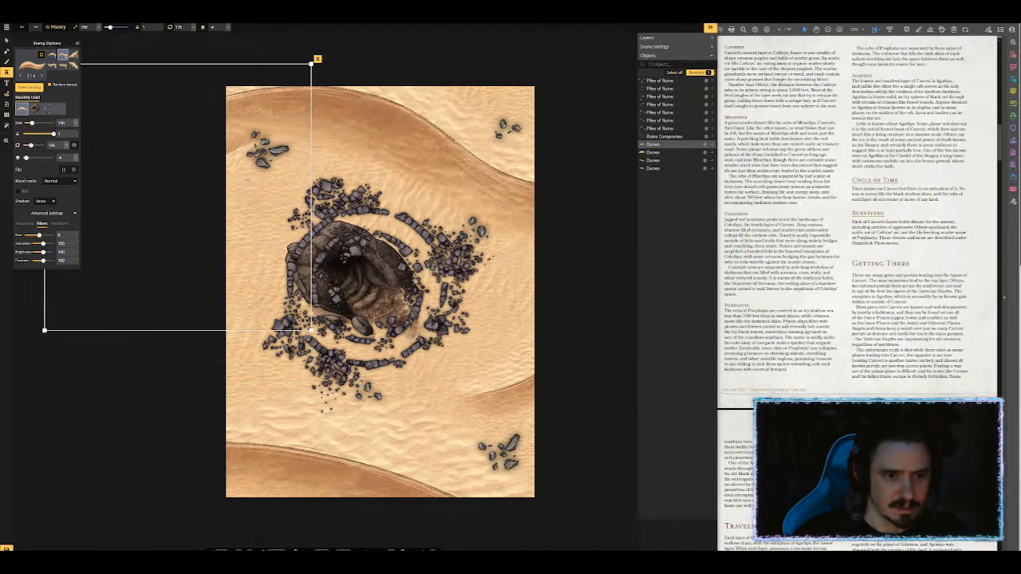
left_click_drag(253, 213, 249, 213)
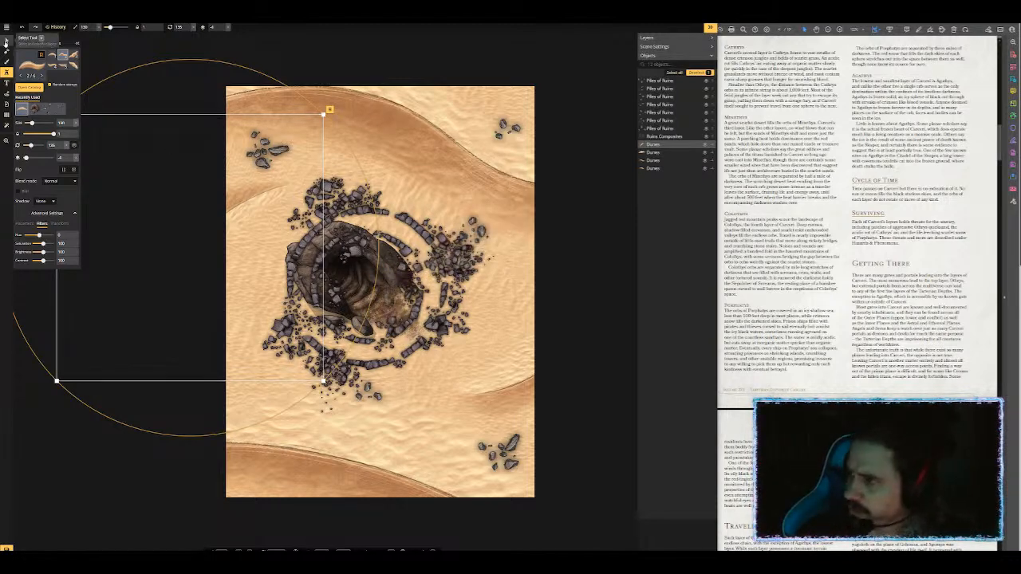
left_click(6, 40)
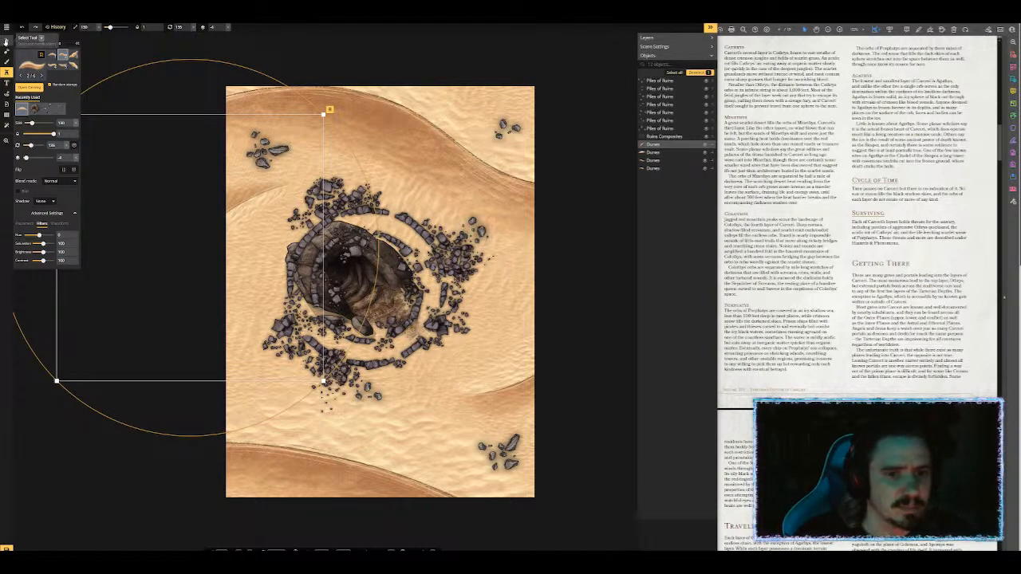
left_click(571, 331)
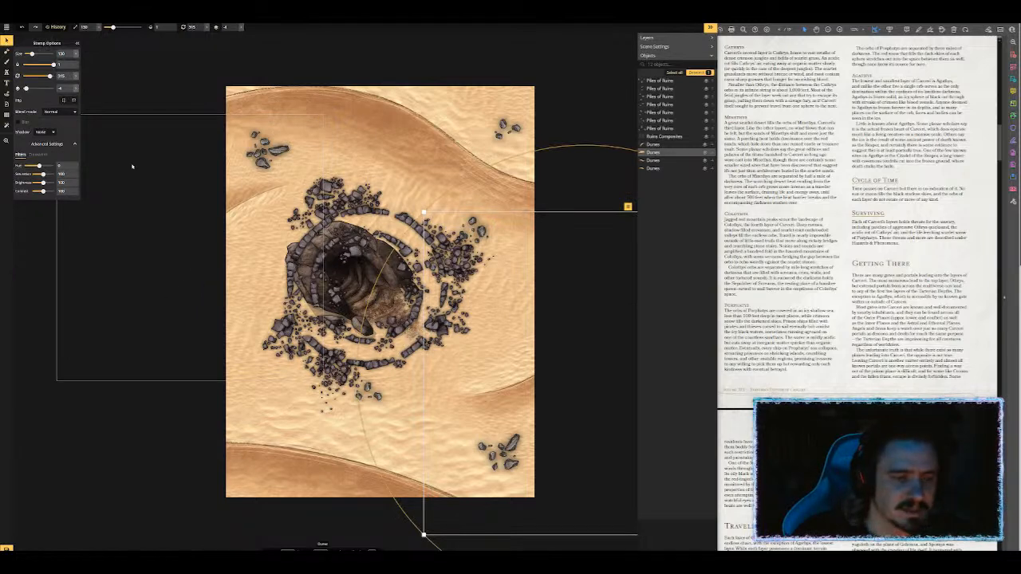
Step: Choose the Broken Pillars stamp from the Desert category, scale it to size 70, rotate it, and place one pillar southeast of the cave
left_click(6, 72)
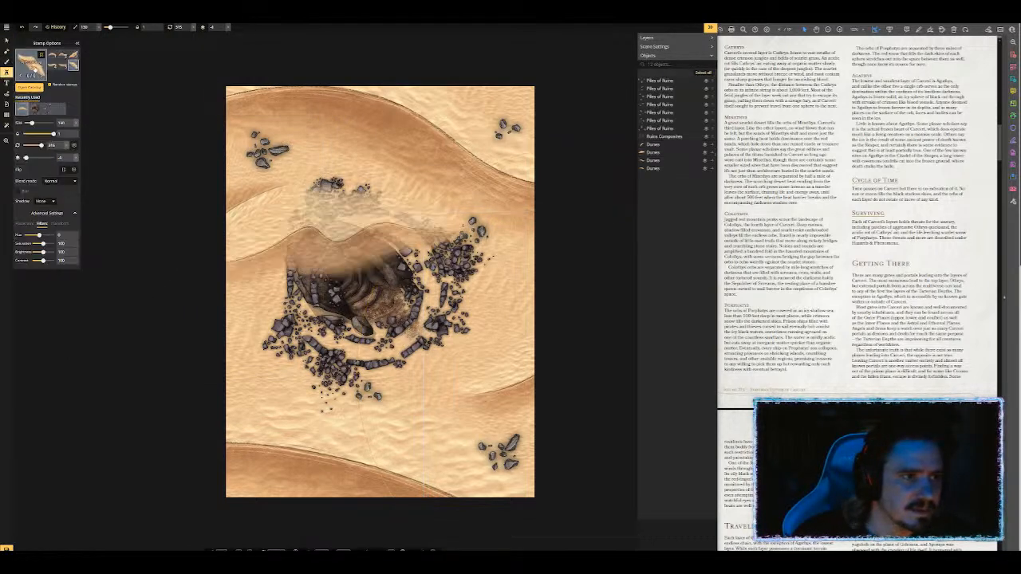
left_click(28, 72)
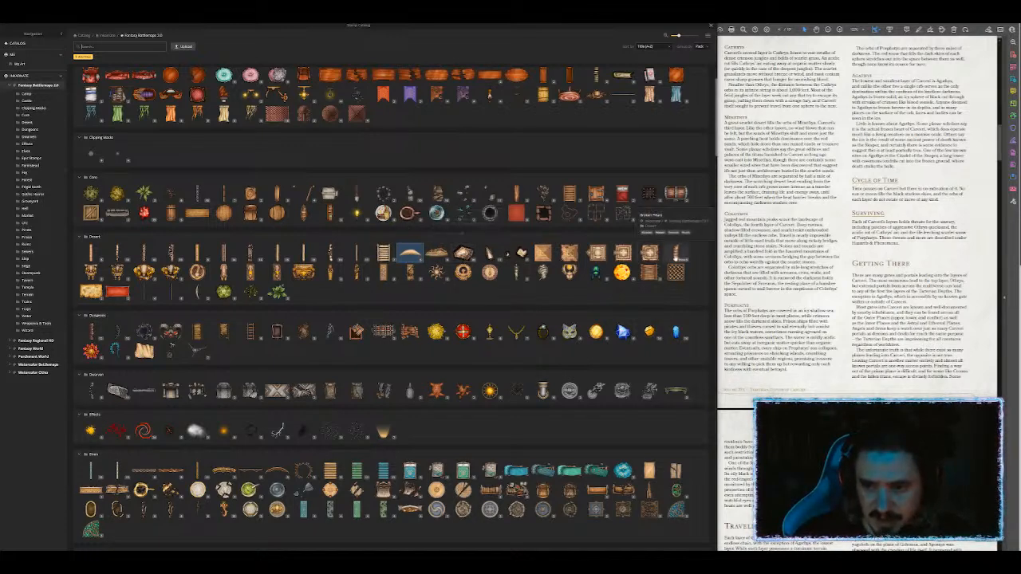
left_click(676, 252)
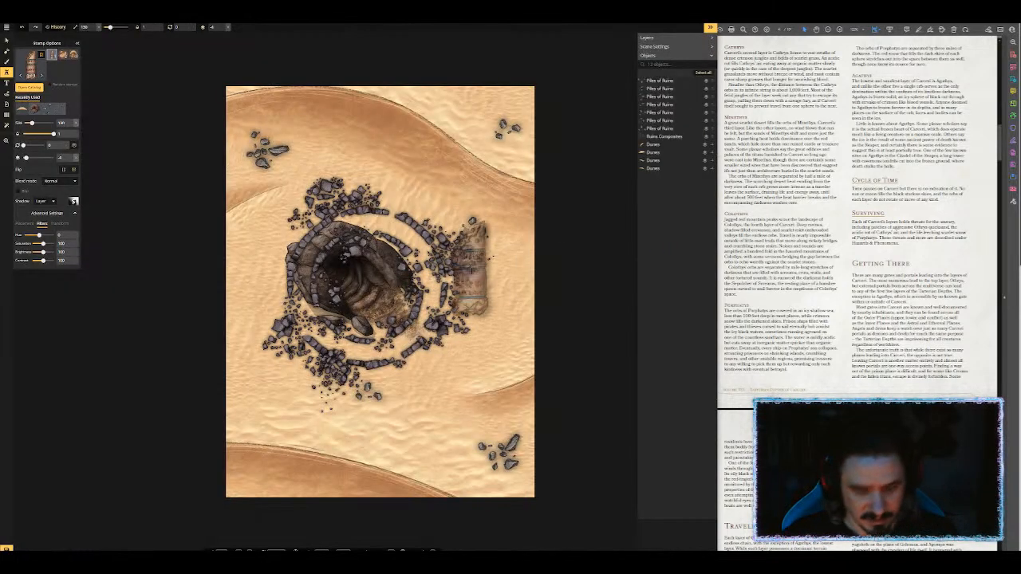
scroll(446, 375, "down", 8)
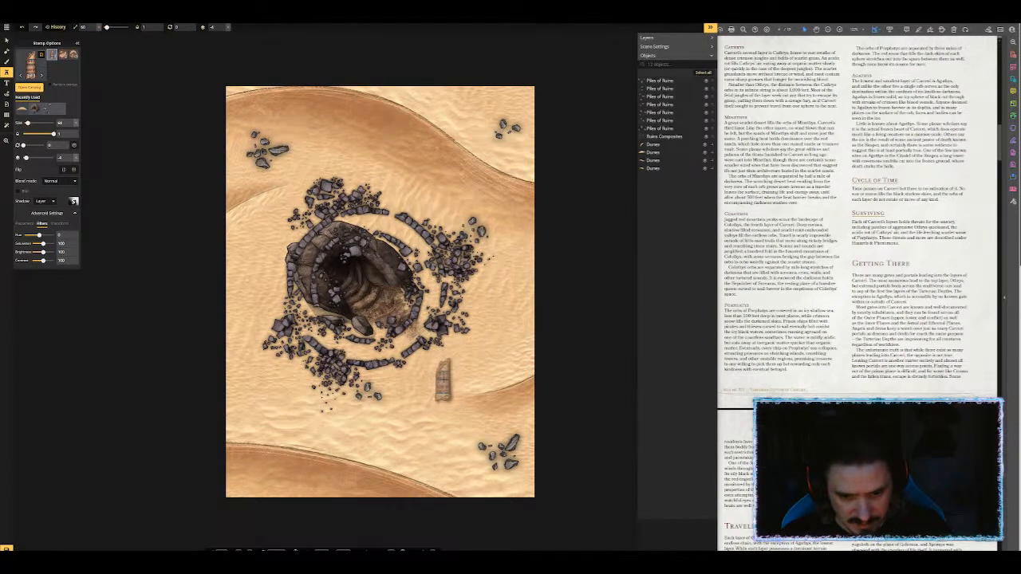
scroll(446, 375, "up", 9)
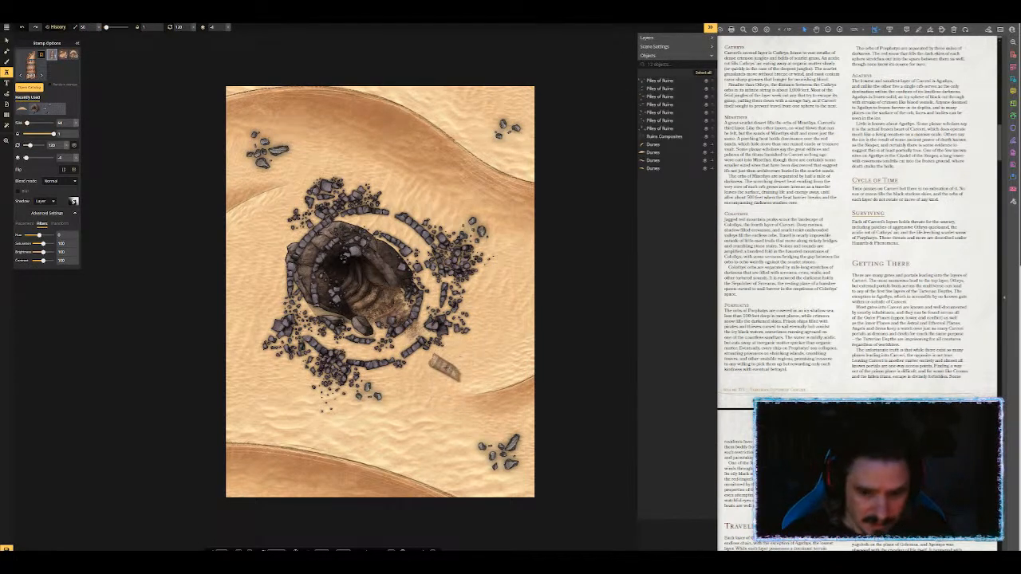
scroll(410, 381, "up", 2)
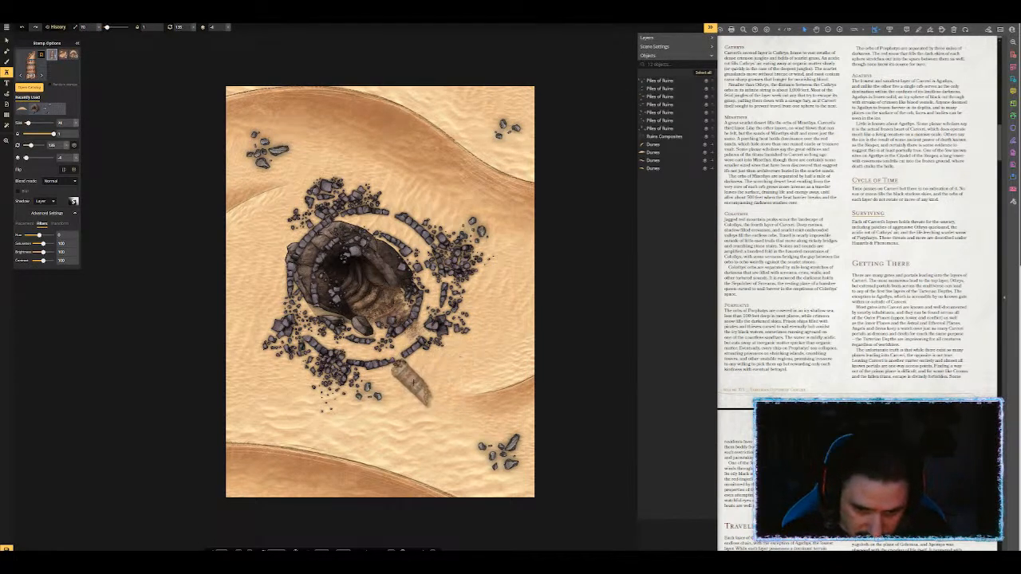
scroll(411, 381, "down", 1)
left_click(413, 379)
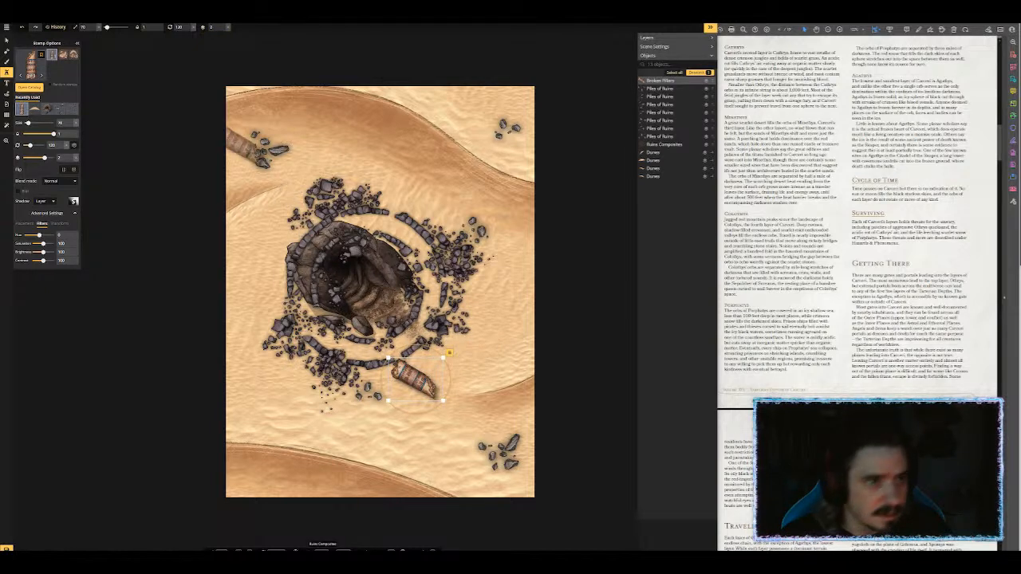
Step: Enable random stamps, place a second broken pillar east of the cave, rotate it nearly horizontal, and nudge it upward
left_click(64, 88)
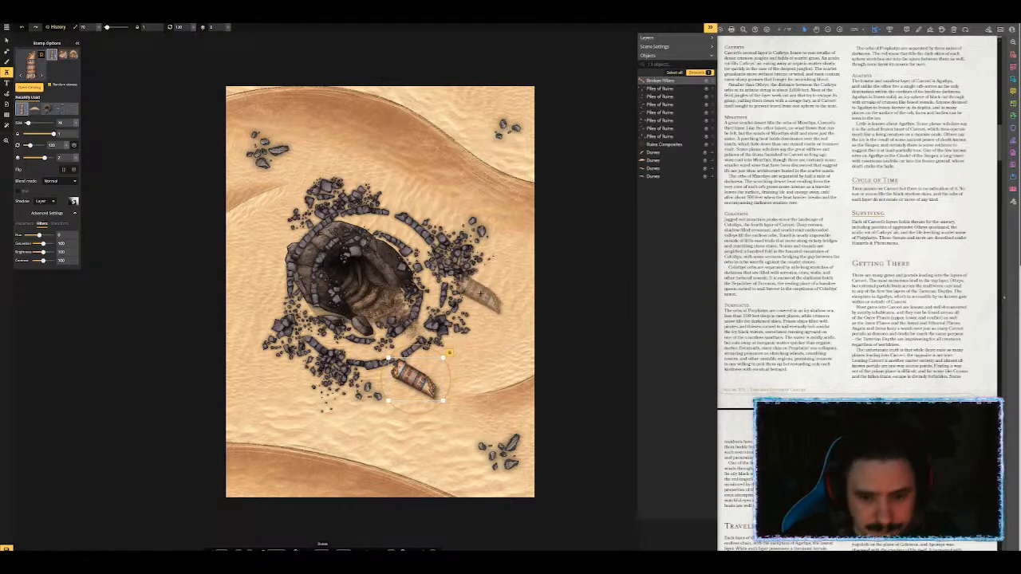
left_click(471, 291)
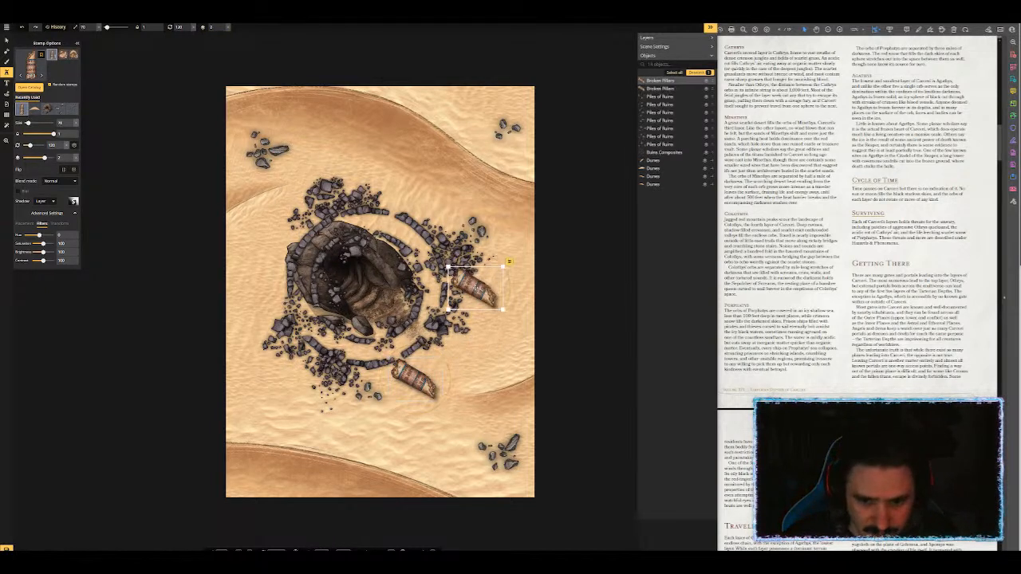
scroll(476, 287, "down", 1)
left_click_drag(475, 287, 476, 271)
left_click(476, 271)
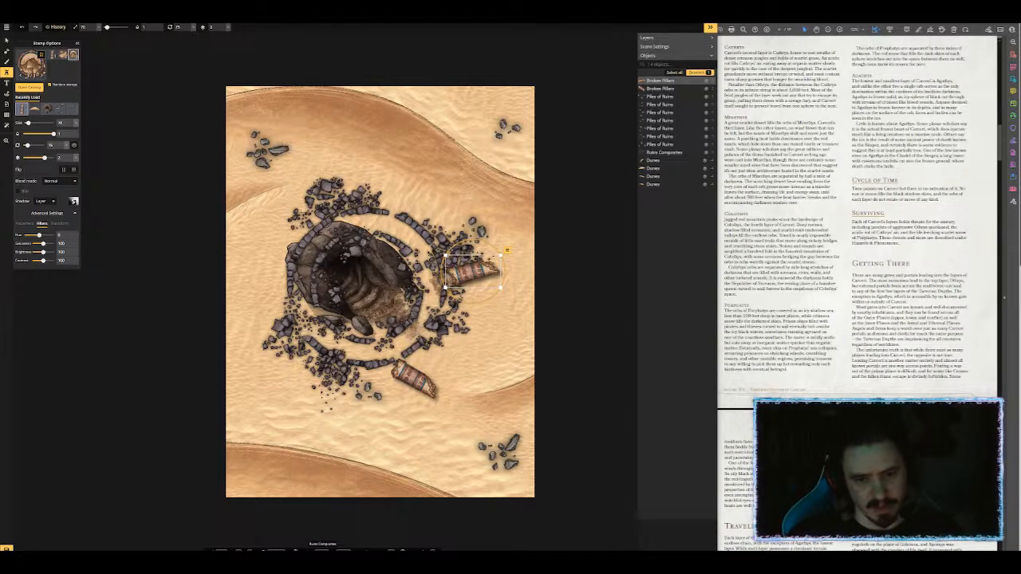
Step: Select the circular ruins composite and shift its hue, lower its saturation, and raise its brightness to turn the stones light grey
left_click(7, 40)
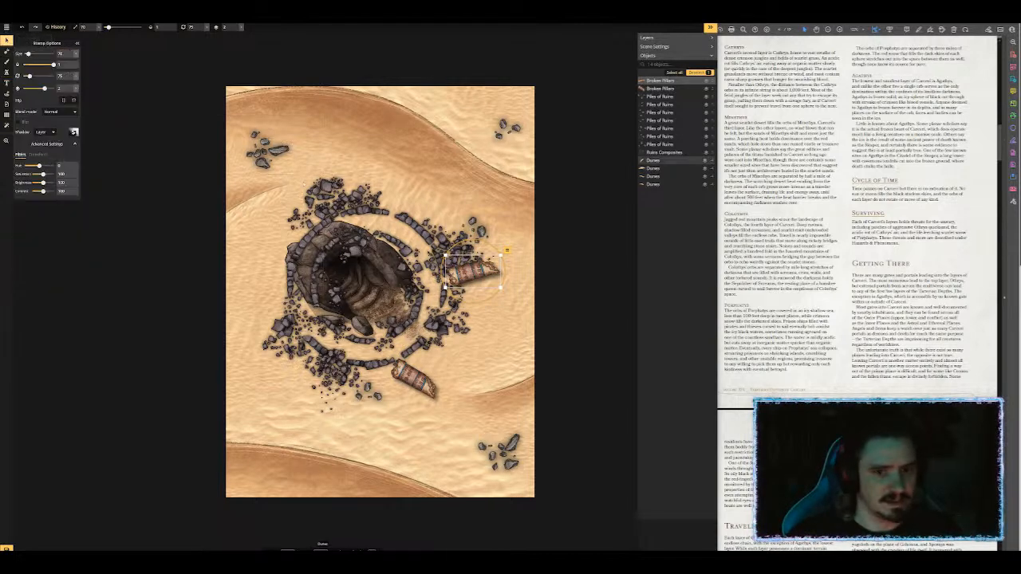
left_click(300, 286)
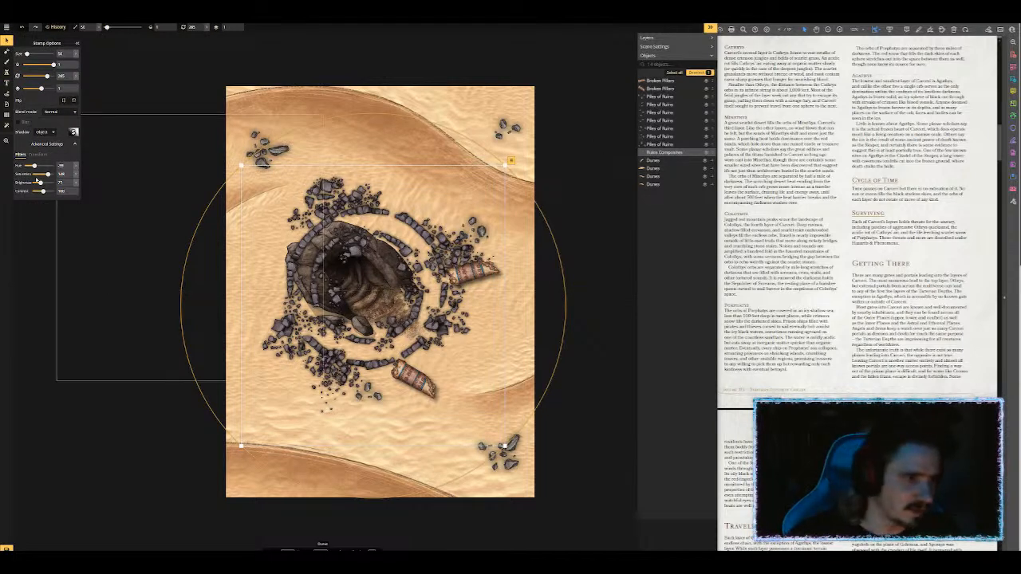
left_click_drag(35, 165, 49, 165)
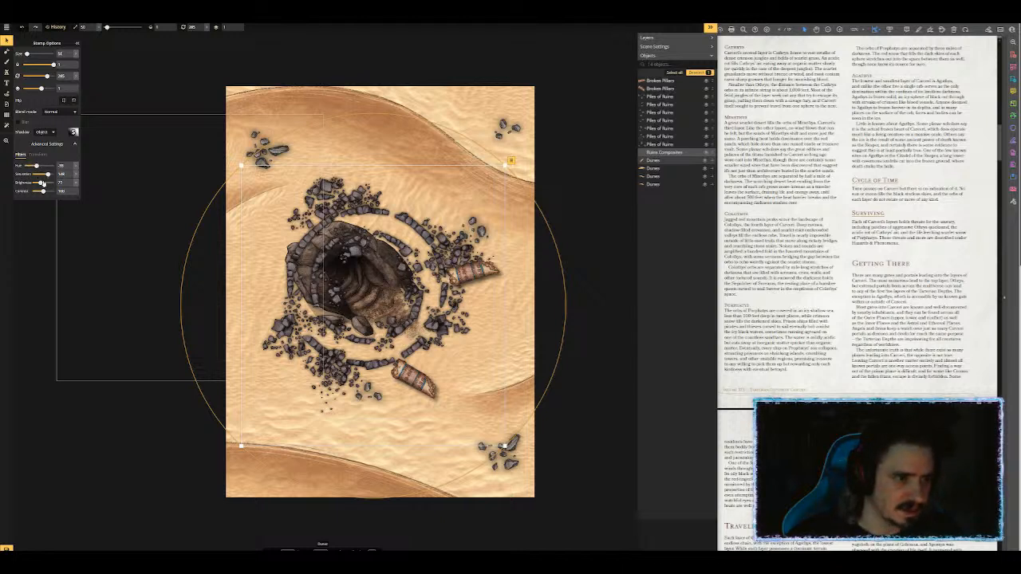
left_click_drag(40, 182, 47, 183)
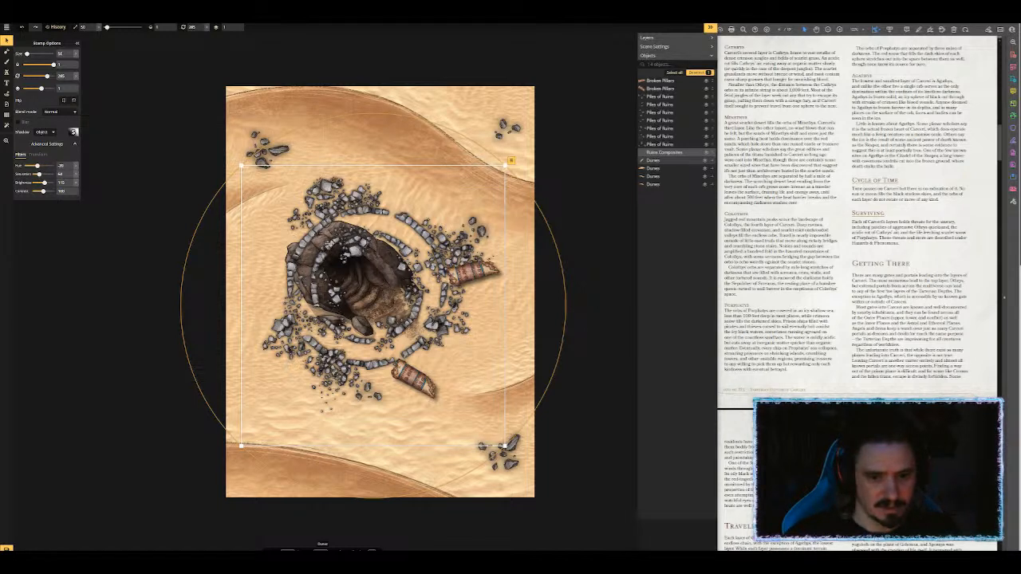
Step: Try a larger size for the circular ruins composite and remove it from the map
scroll(328, 232, "up", 2)
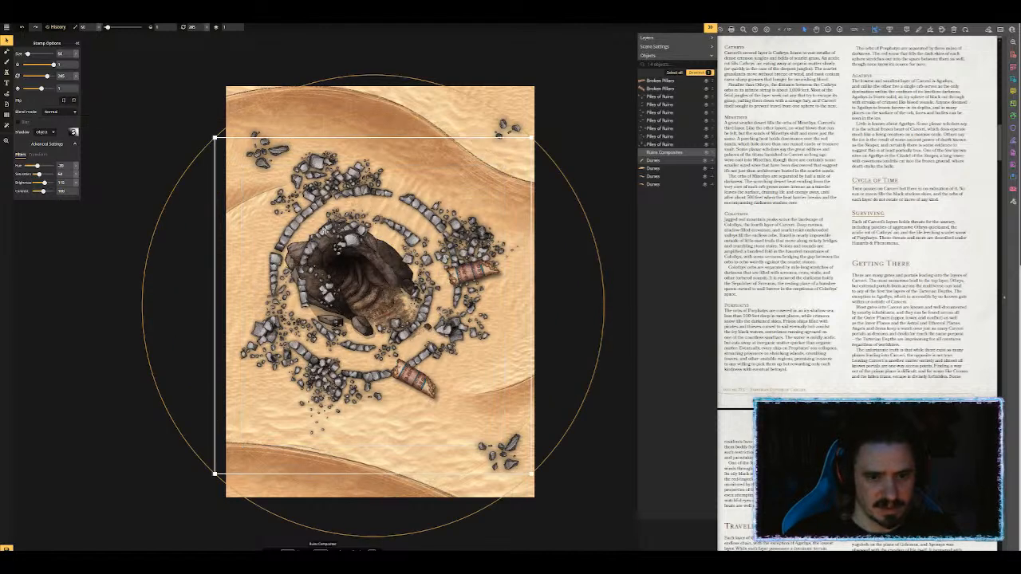
scroll(328, 232, "down", 2)
key("Escape")
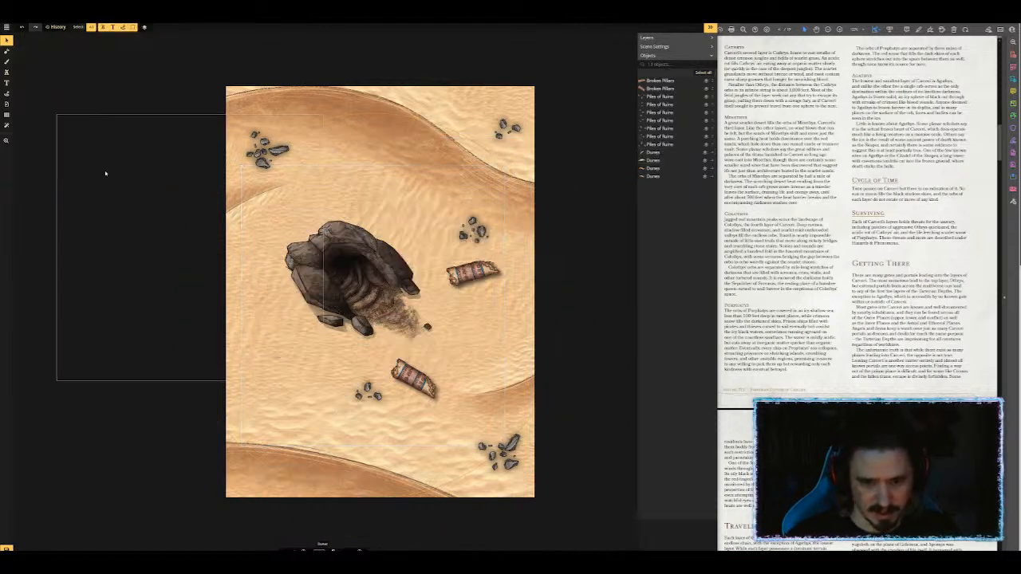
Step: Return to the Broken Pillars stamp, pick the round column-base variant, enlarge it, and place it just south of the cave
left_click(7, 72)
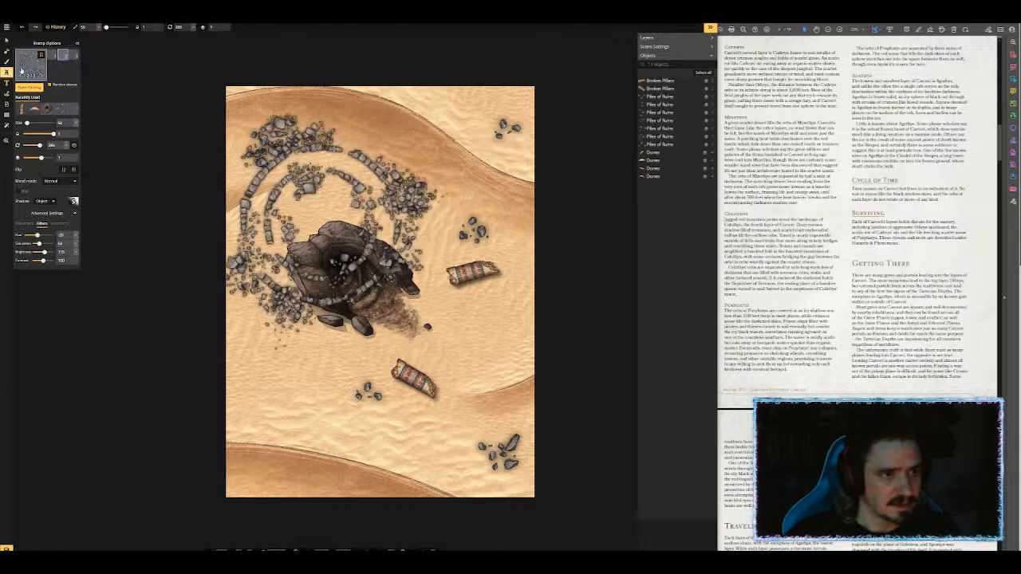
left_click(23, 110)
left_click(63, 55)
scroll(370, 353, "up", 3)
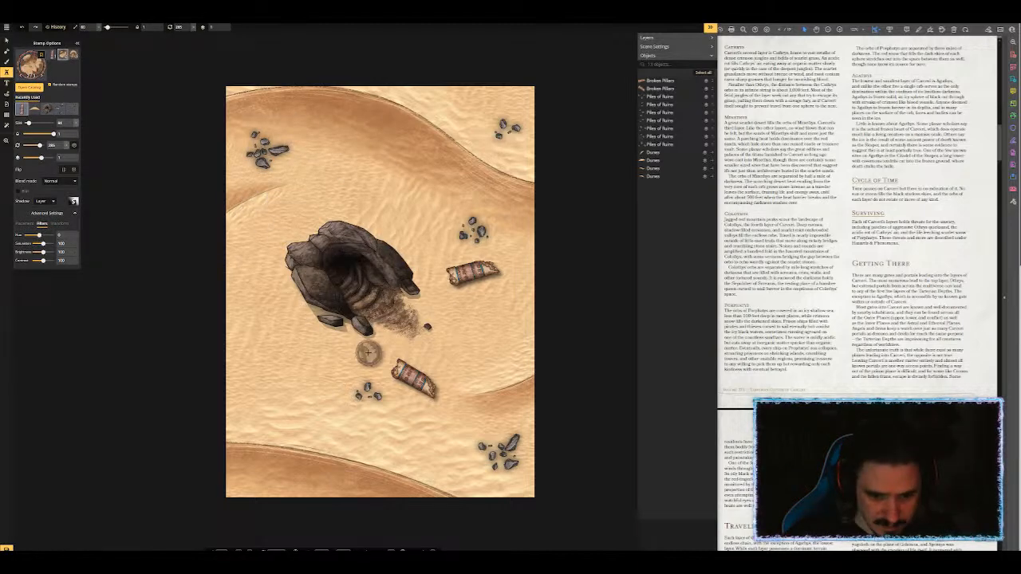
left_click(369, 356)
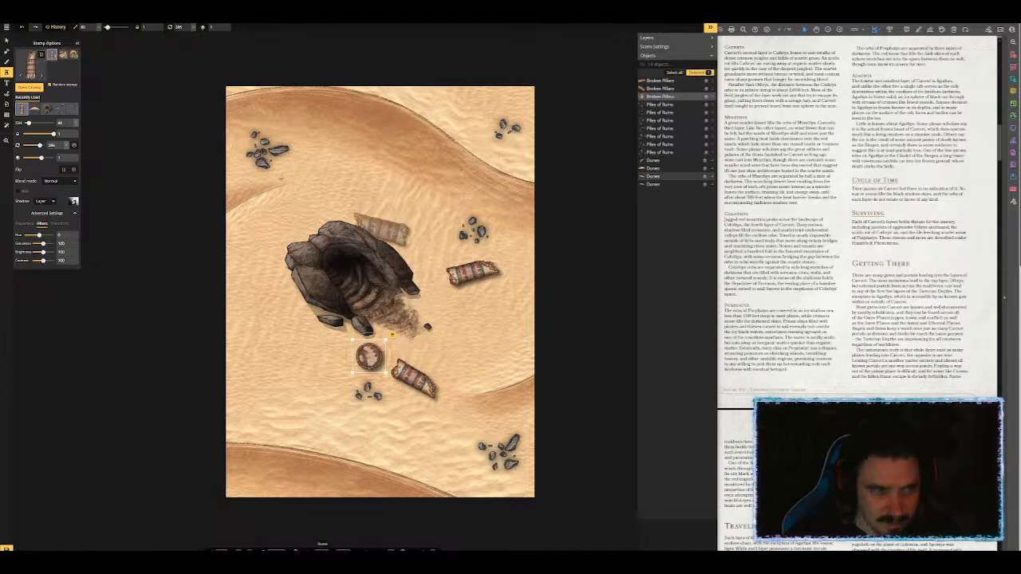
Step: Place another round column base between the cave and the eastern pillar, and a fallen pillar across the map's right edge
left_click(73, 54)
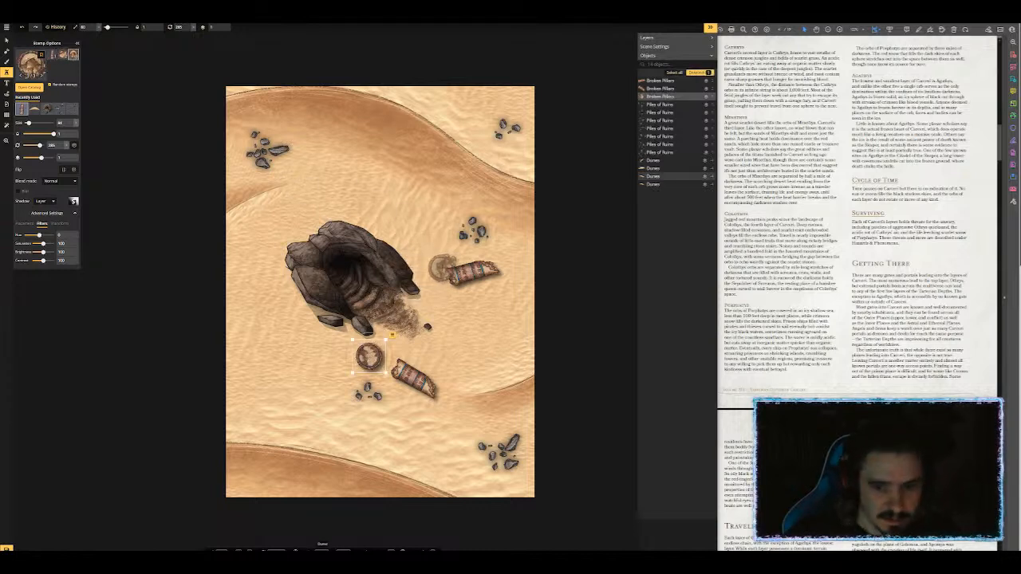
left_click(429, 270)
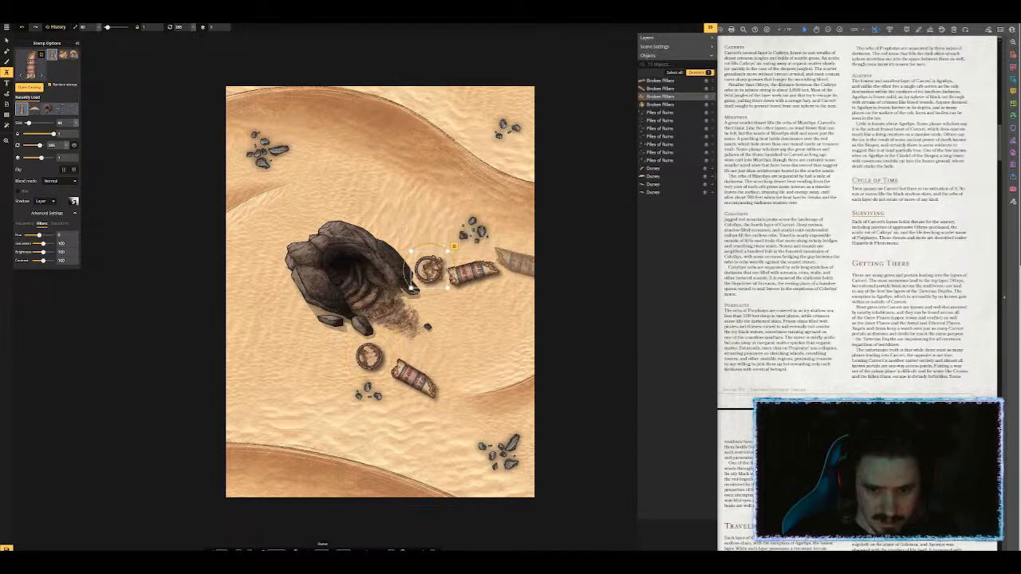
left_click(524, 262)
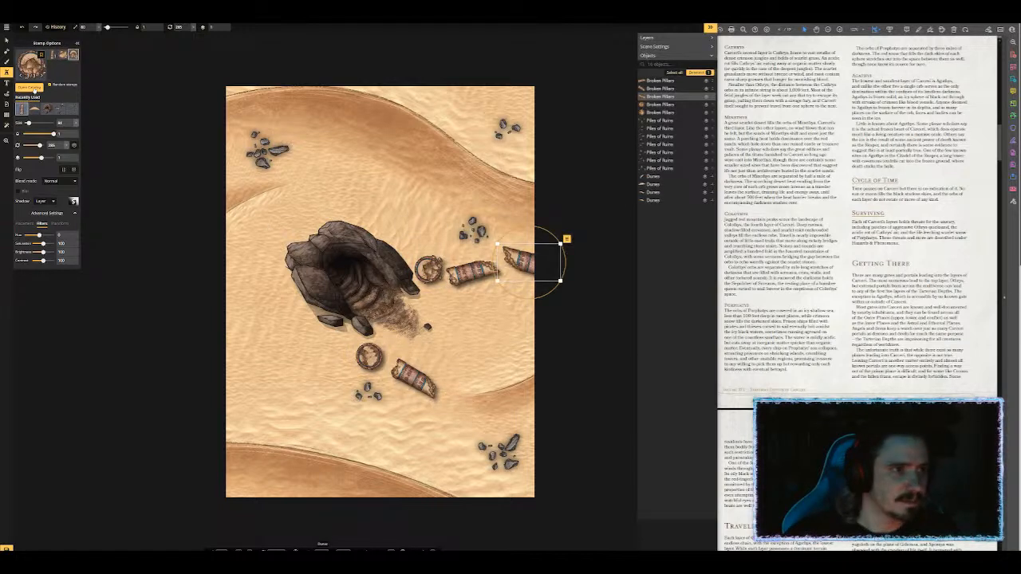
Step: Choose the desert stone wall rubble stamp from the catalog's Desert category and place a piece just northeast of the cave
left_click(30, 64)
scroll(485, 323, "up", 1)
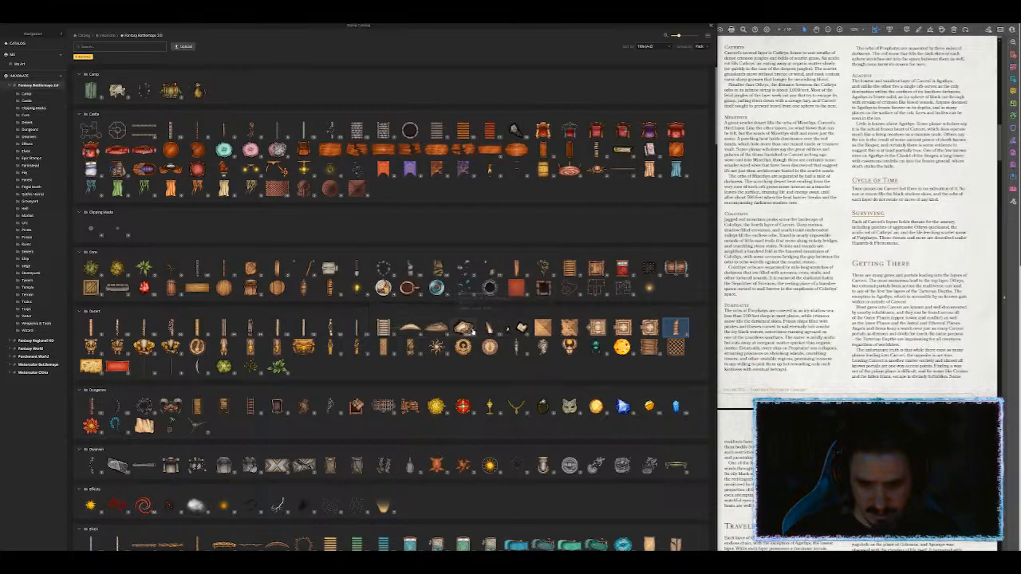
left_click(436, 287)
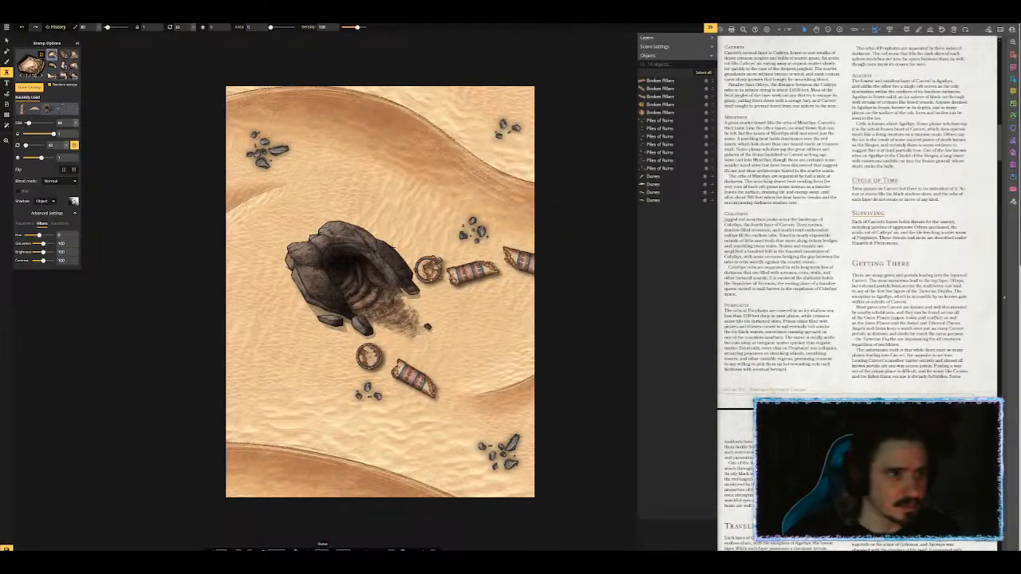
left_click(387, 227)
Step: Pick another desert stone wall rubble variant and set scattered placement to an area of 42 with reduced density
left_click(72, 75)
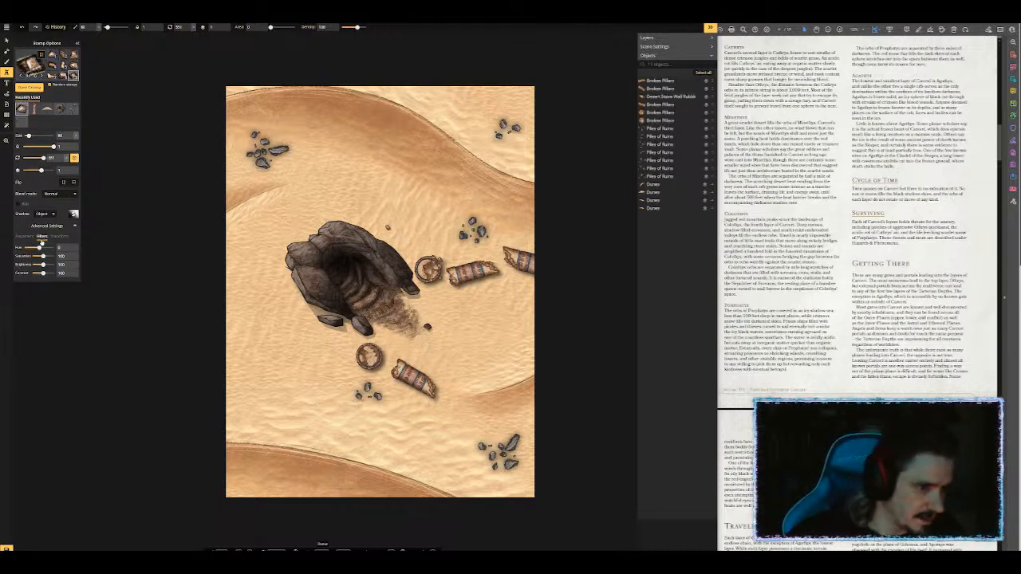
left_click(32, 237)
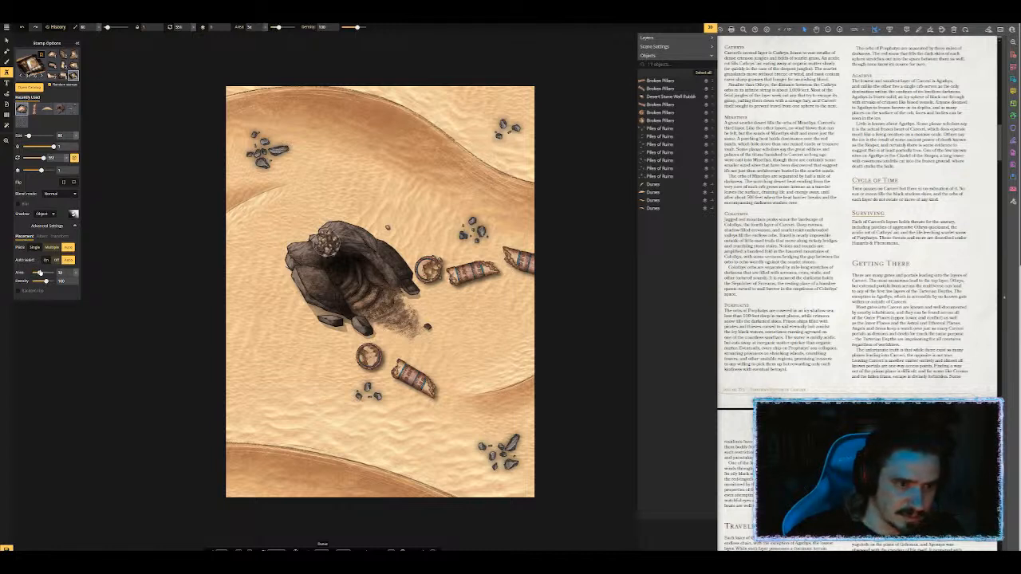
left_click_drag(46, 281, 40, 281)
scroll(327, 243, "up", 4)
scroll(327, 243, "down", 3)
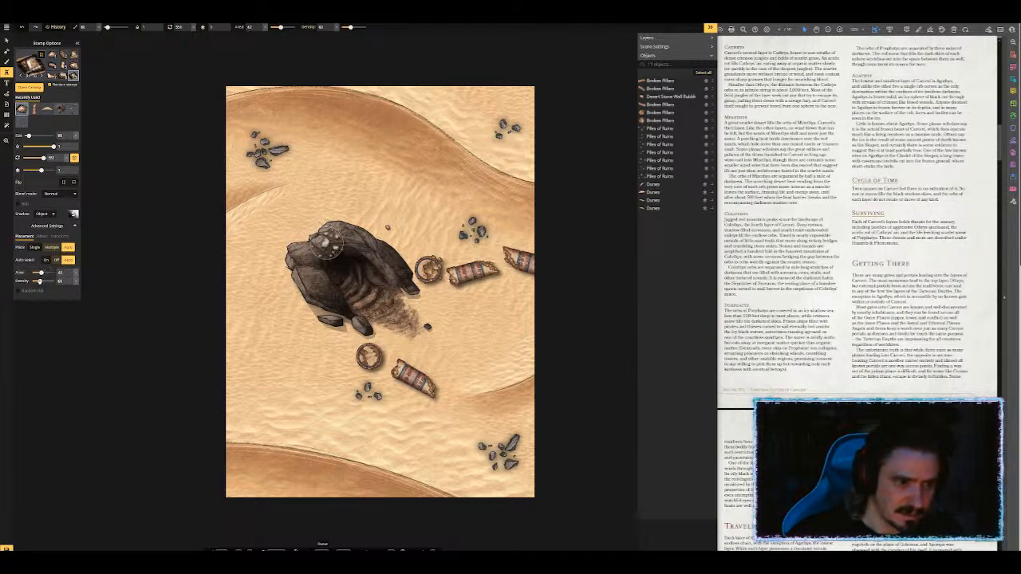
Step: Scatter desert stone wall rubble at size 100 across the sand just southwest of the cave
left_click(315, 343)
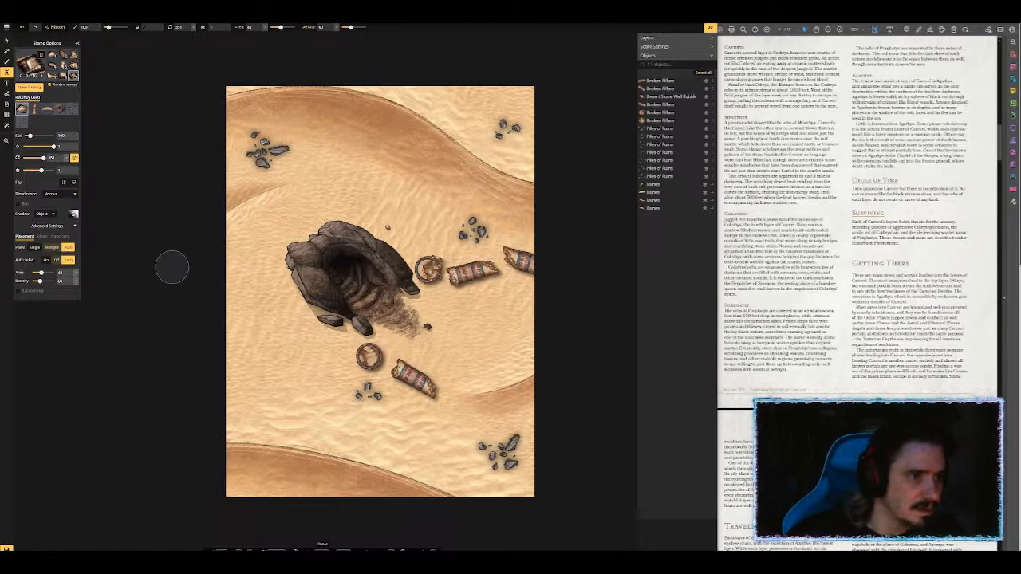
left_click(333, 351)
left_click(324, 348)
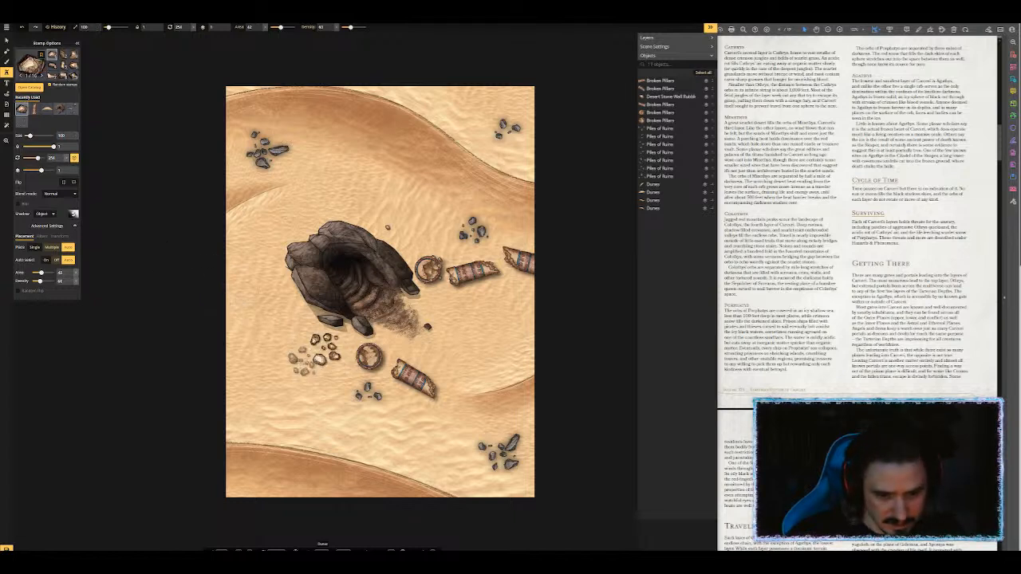
left_click(291, 321)
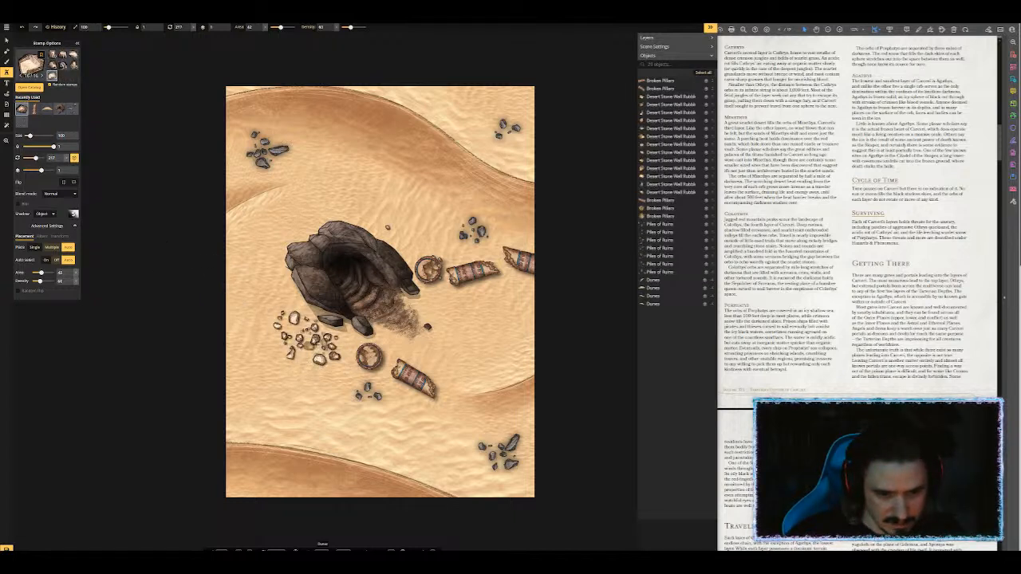
Step: Scatter more stone wall rubble around the eastern column base, northeast of the cave, at the map's western edge and below the easternmost pillar
left_click(434, 307)
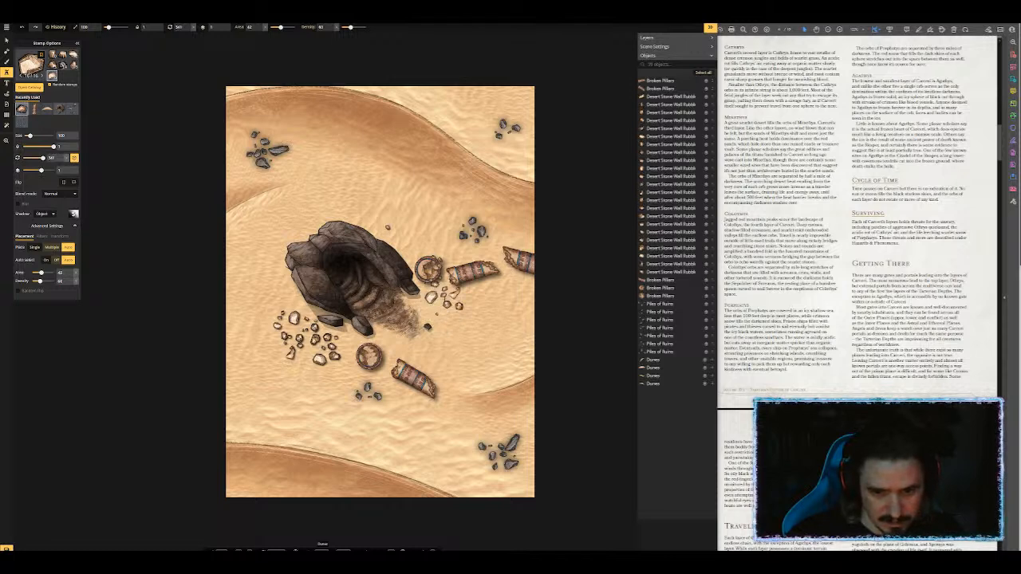
left_click(438, 285)
left_click(421, 214)
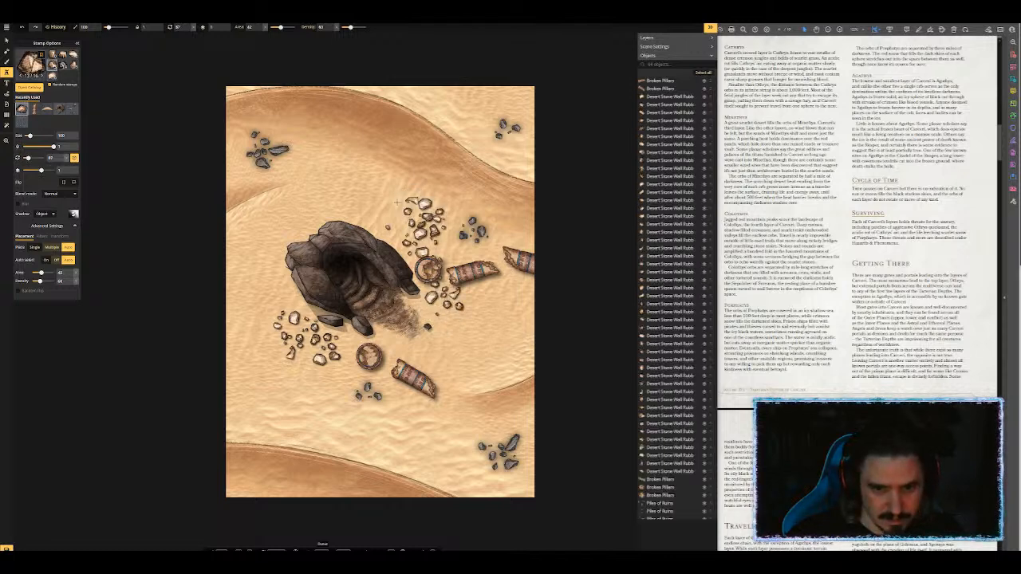
left_click(403, 204)
left_click(239, 345)
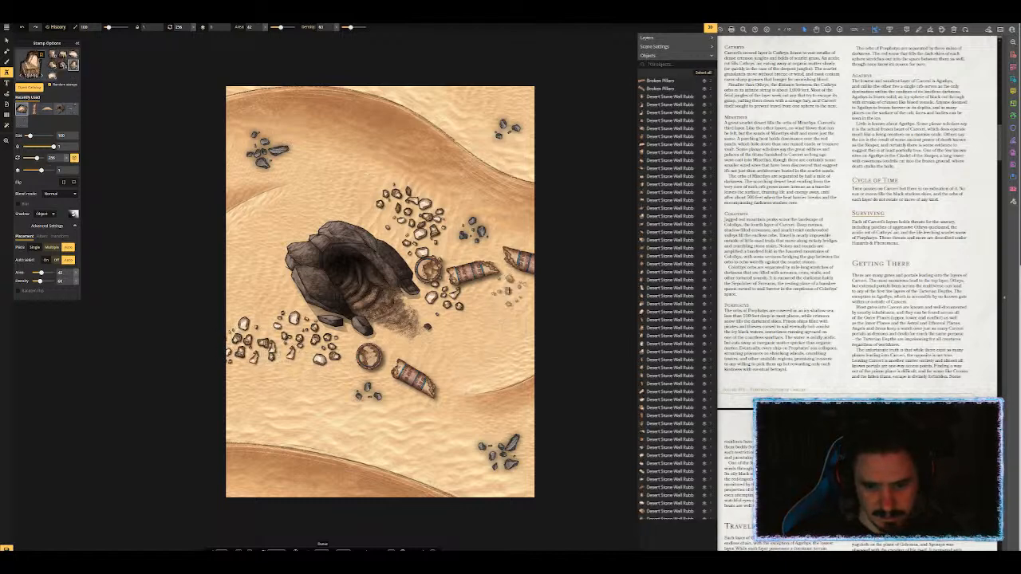
left_click(508, 296)
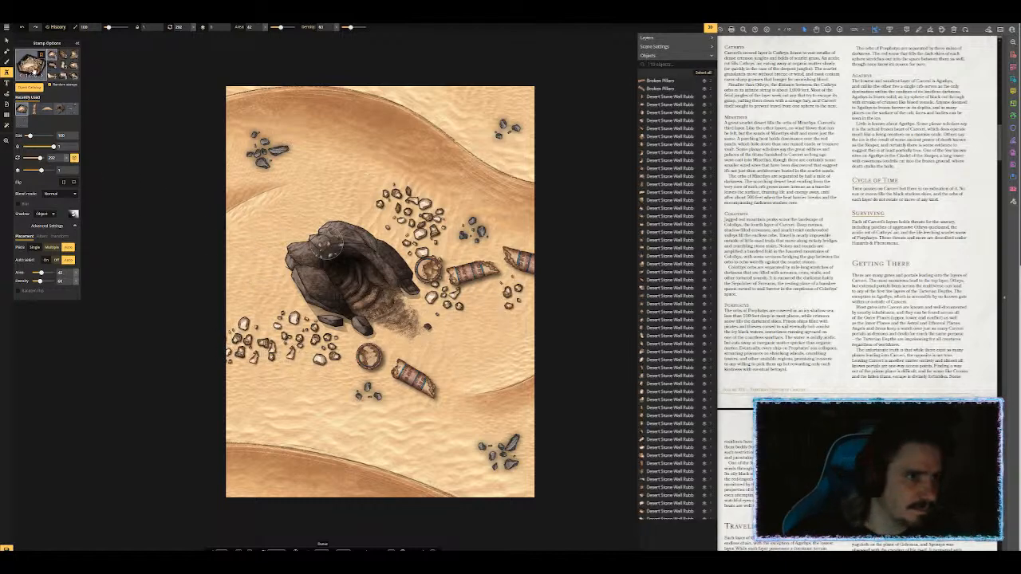
Step: Switch to the Desert Rock Wall Rubble stamp and scatter it west-southwest of the cave and beside the dark stones to the northeast
left_click(33, 70)
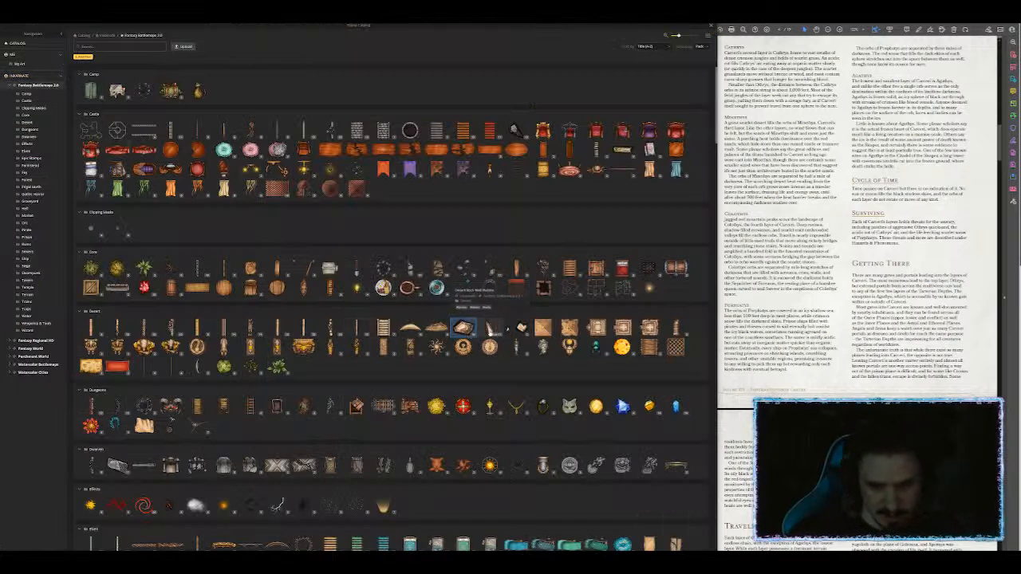
left_click(462, 328)
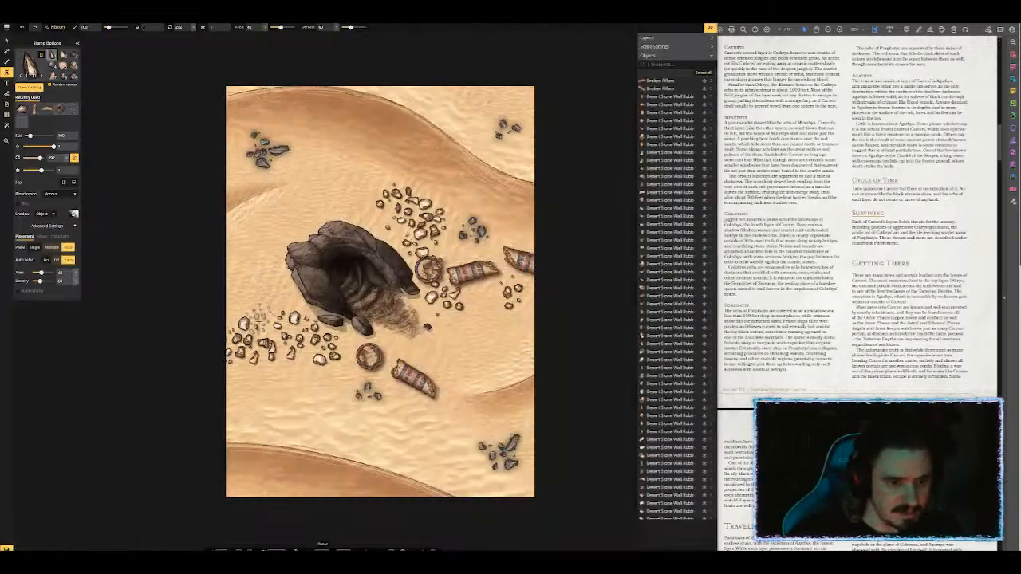
left_click(271, 325)
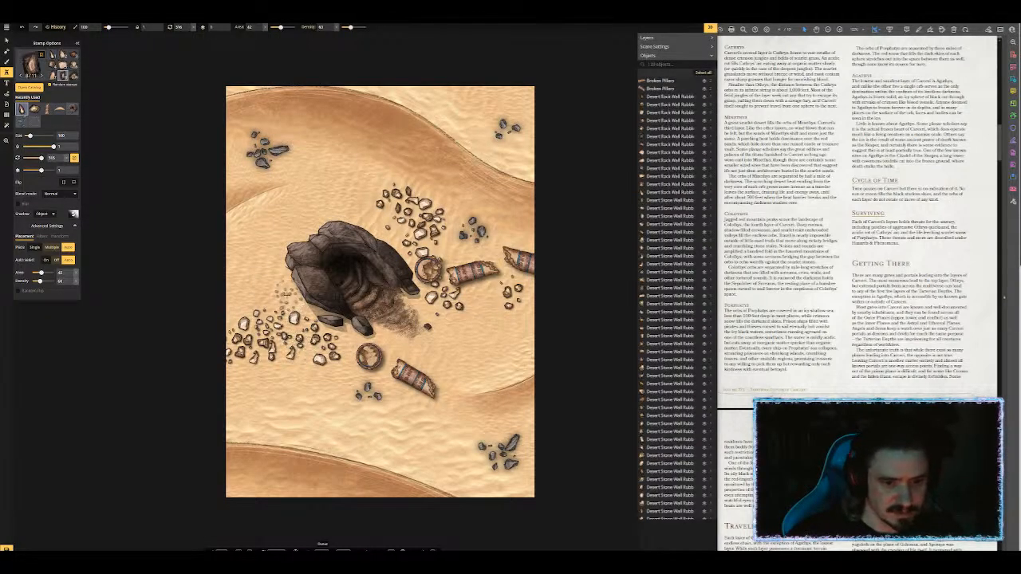
left_click(278, 306)
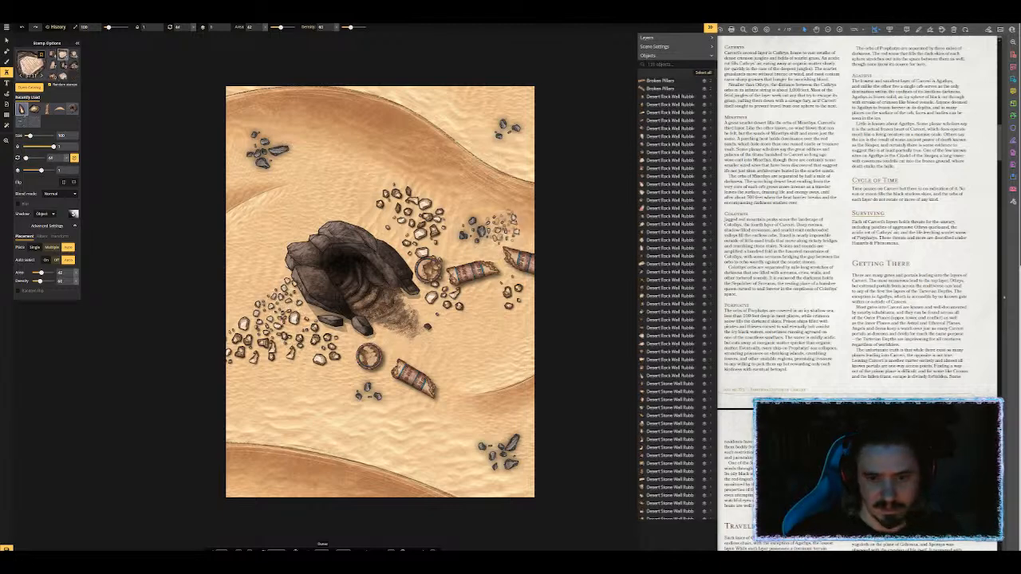
left_click(502, 229)
Step: Choose the Thick Limestone Wall Rubble stamp from the catalog and scatter pieces along the cave's west side
key("c")
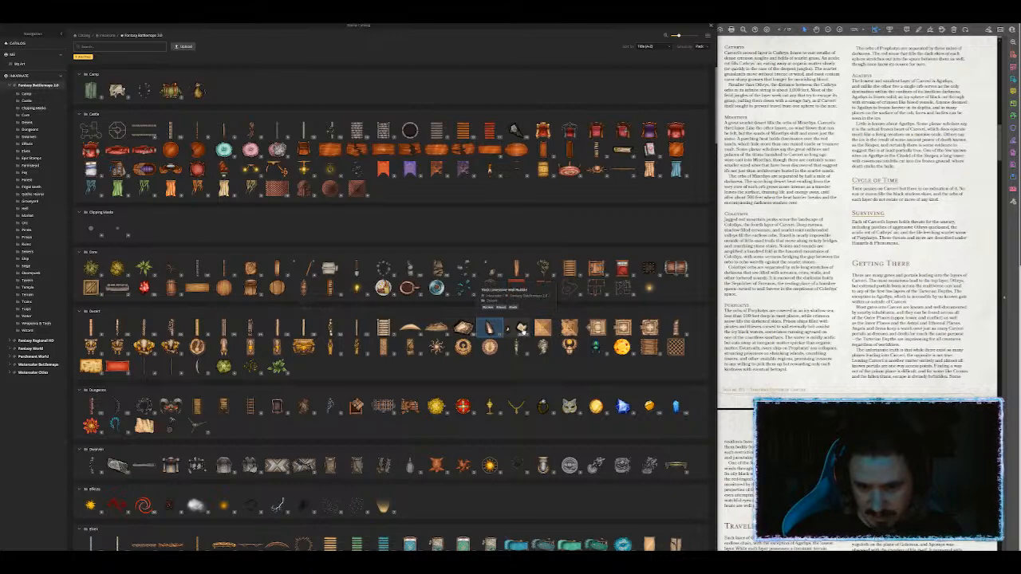
left_click(494, 327)
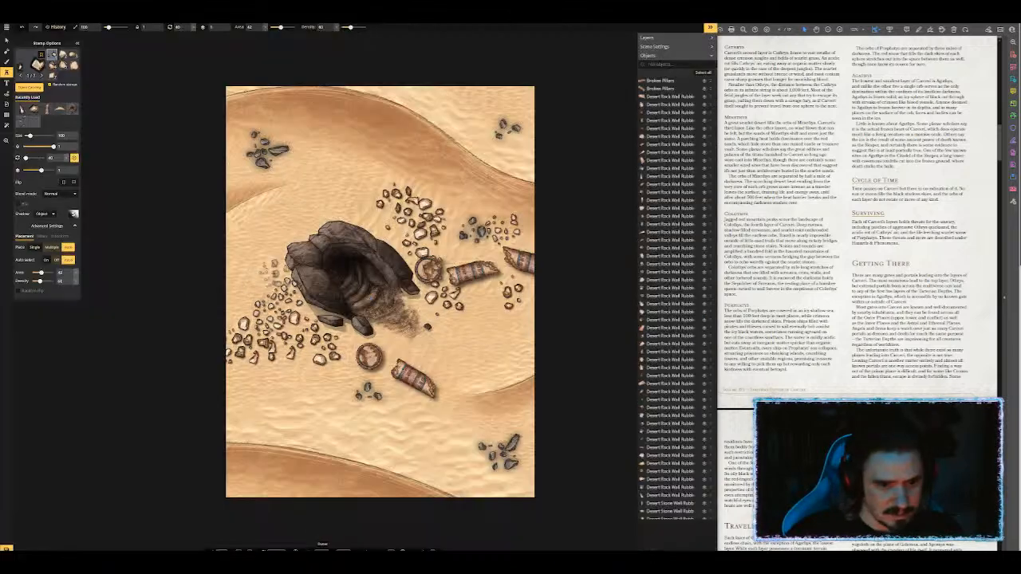
left_click_drag(276, 296, 264, 286)
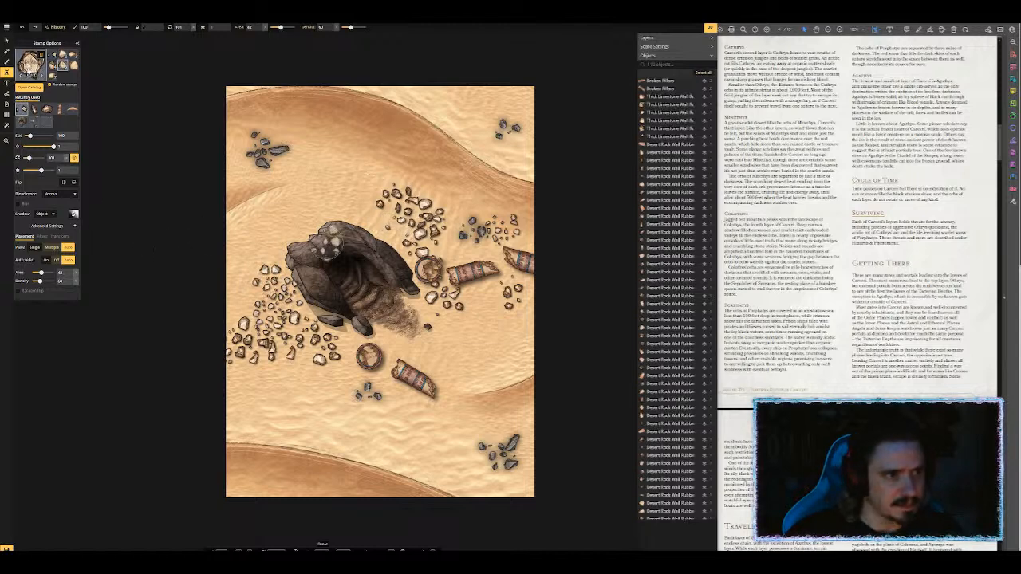
left_click(30, 64)
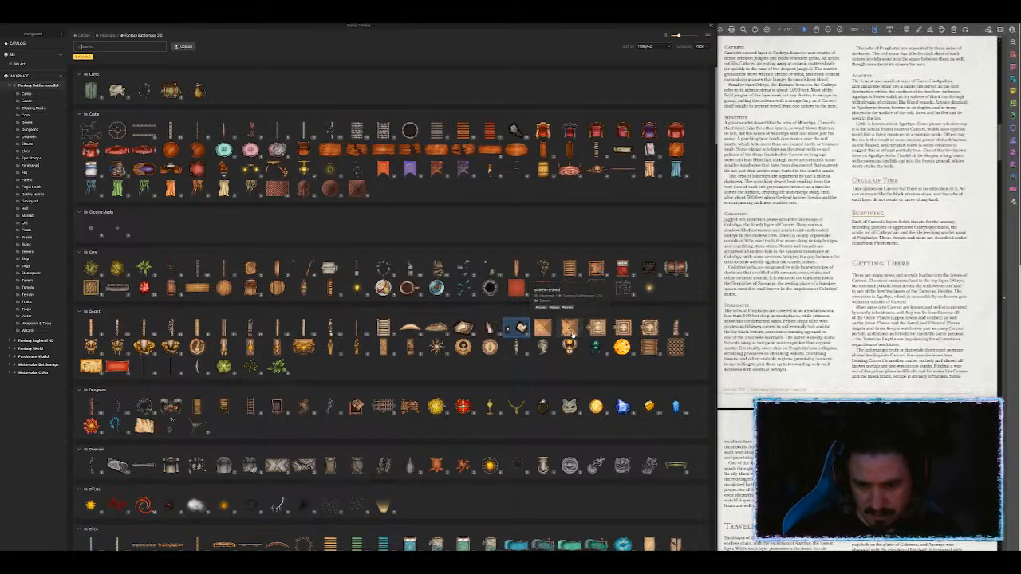
left_click(519, 328)
key("d")
Step: Choose the broken thick limestone wall stamp, rotate it to 75 degrees, reduce it to size 80 and place it north of the cave
left_click(47, 66)
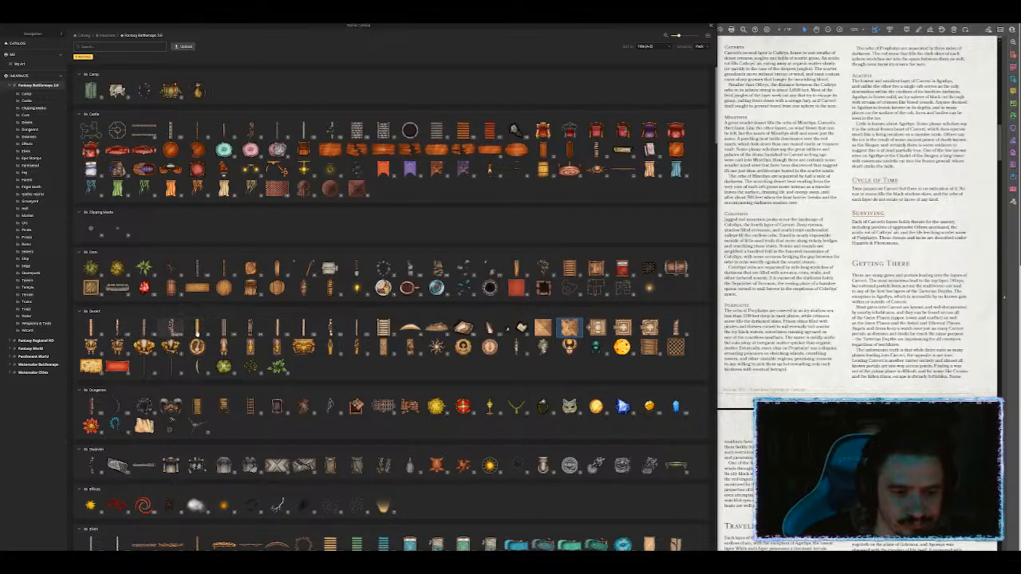
left_click(327, 330)
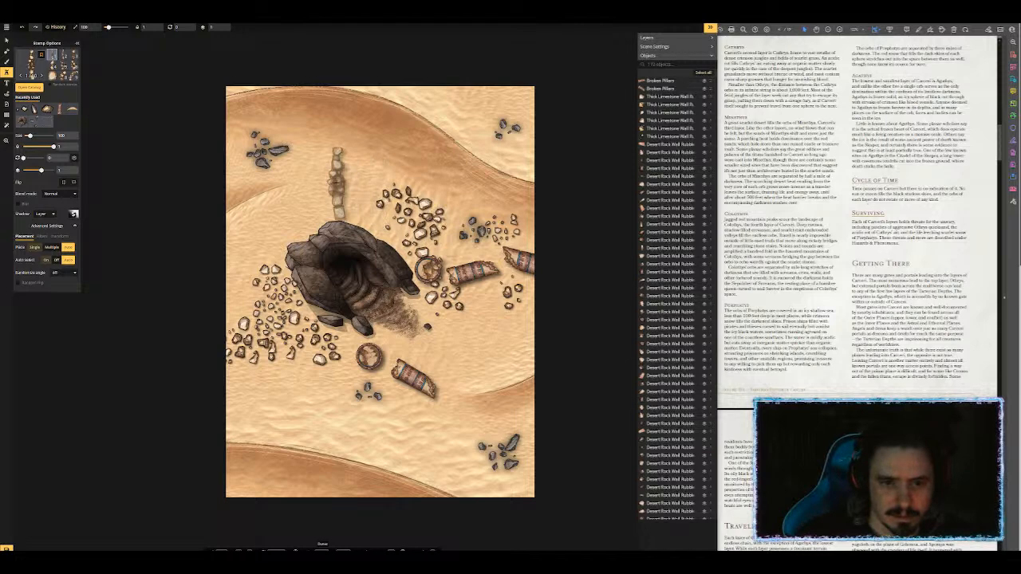
left_click(336, 182)
scroll(338, 183, "up", 5)
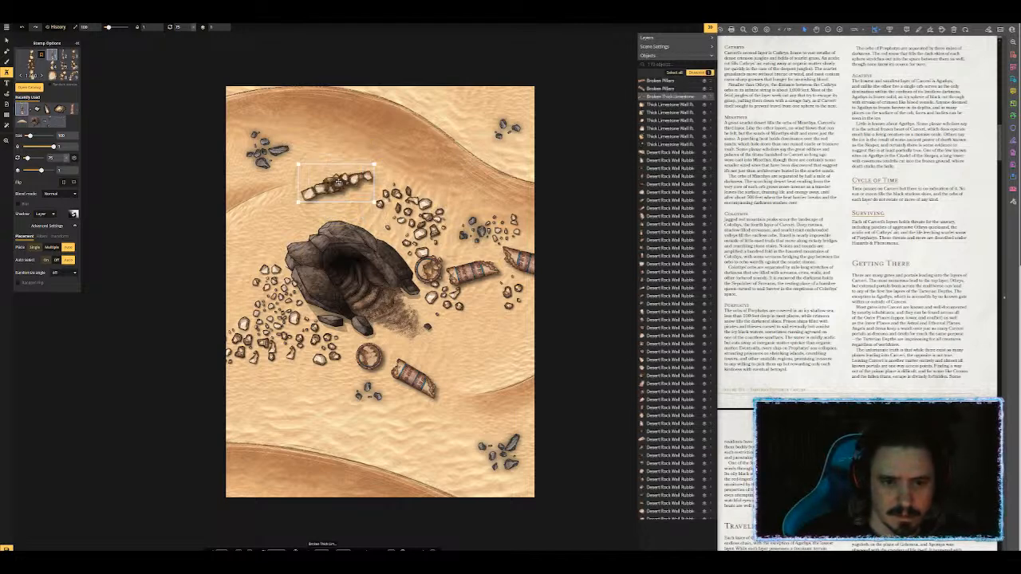
scroll(339, 182, "down", 2)
left_click_drag(350, 184, 379, 187)
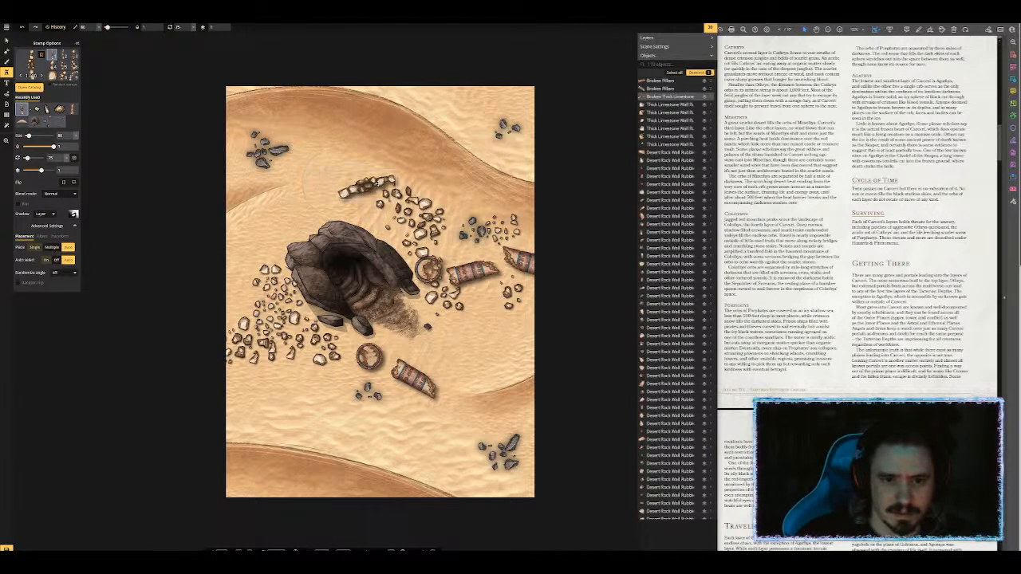
Step: Add a second broken limestone wall segment, rotated to 105 degrees, below the rubble southwest of the cave
left_click(293, 189)
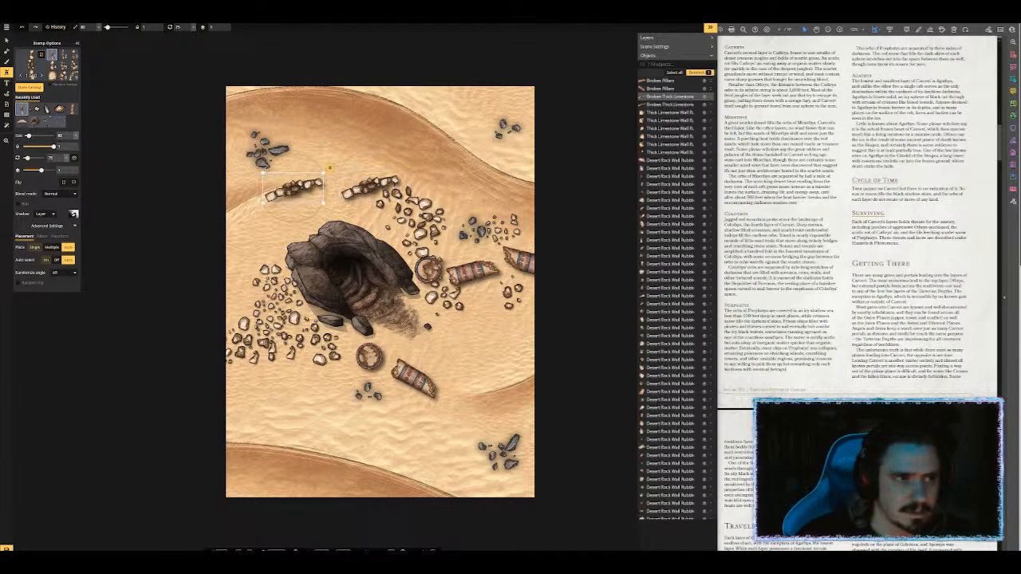
left_click_drag(293, 189, 288, 367)
scroll(289, 367, "down", 2)
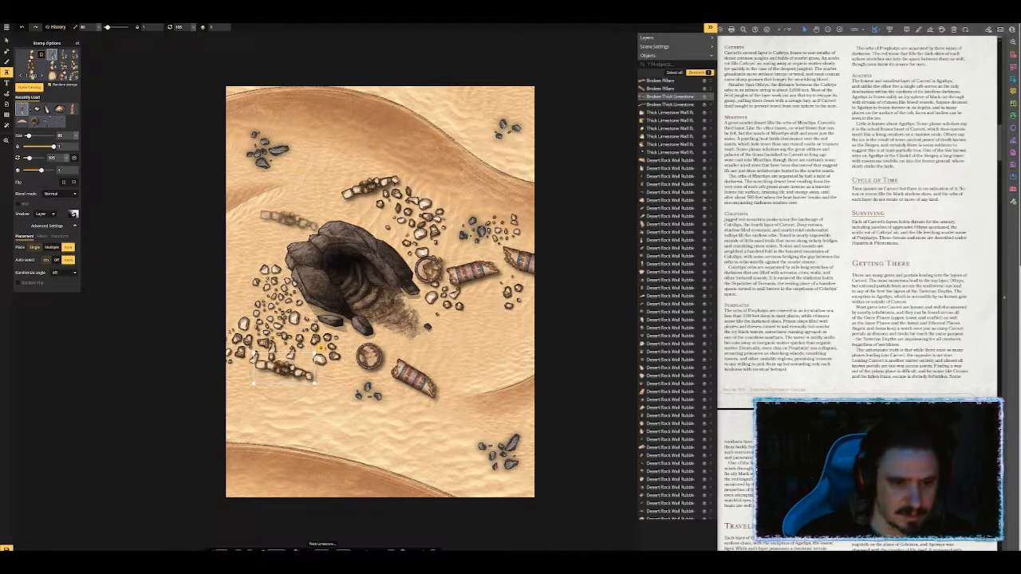
Step: Extend the northern wall westward with another broken wall variant and place wall pieces among the rubble northeast of the cave
left_click(58, 56)
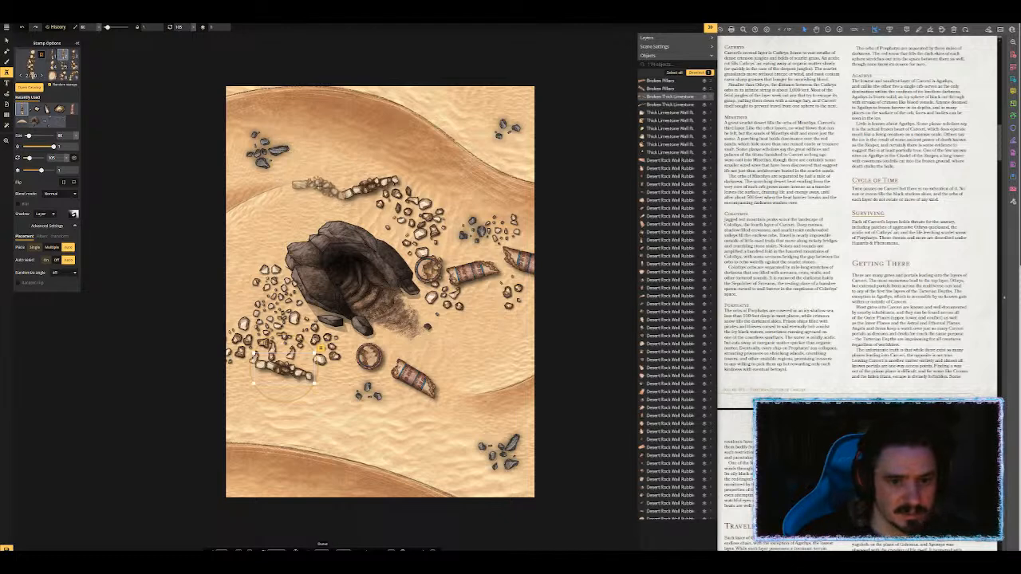
left_click(331, 354)
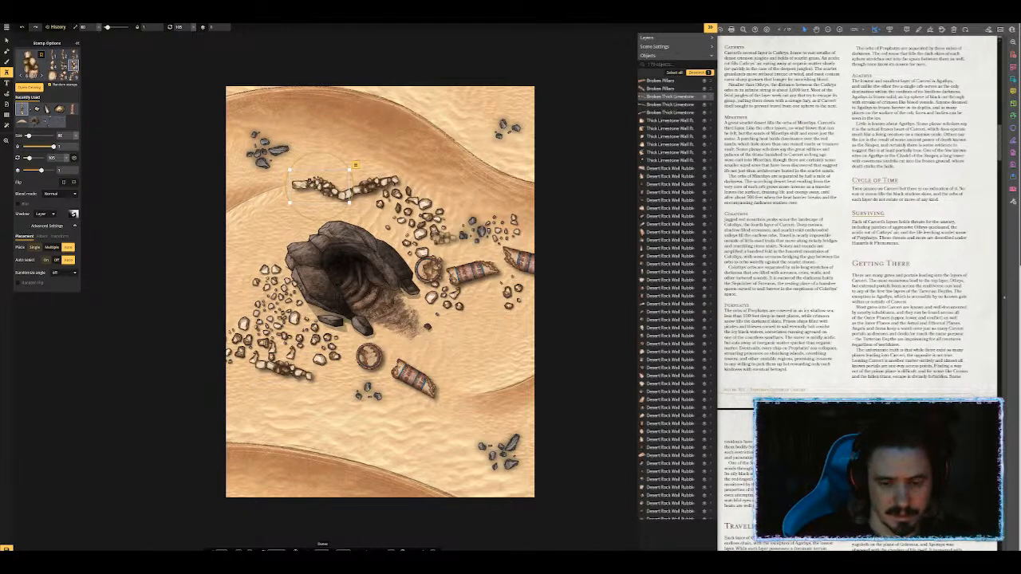
left_click(319, 186)
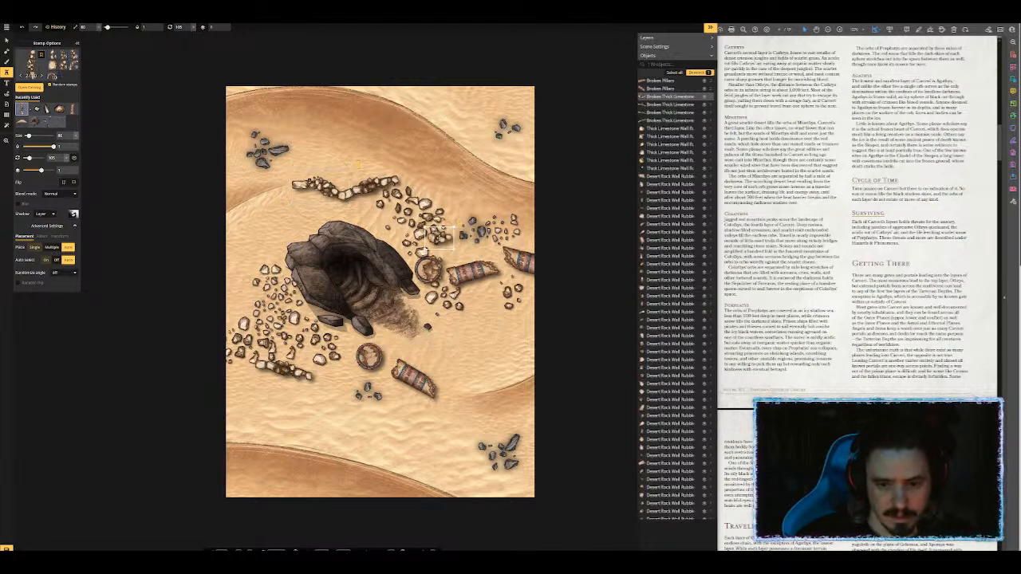
left_click(437, 237)
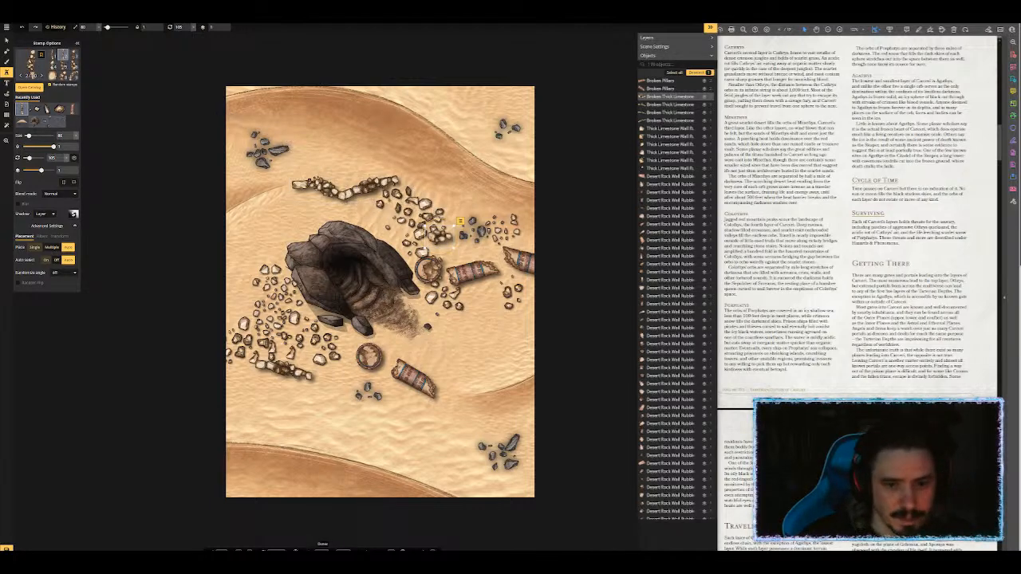
left_click(410, 224)
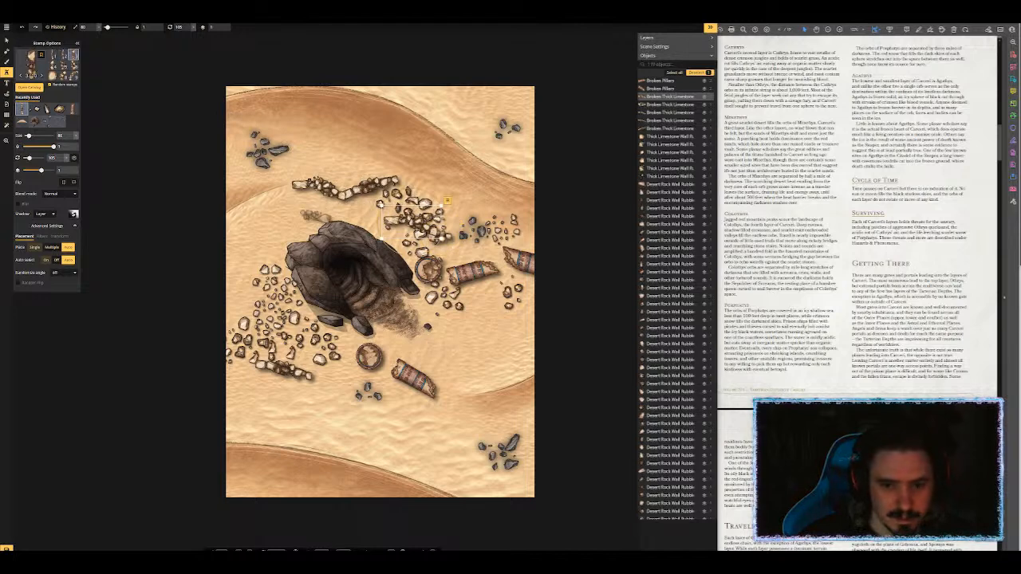
Step: Place small broken wall fragments, rotated to 75 degrees, west of the cave, at its eastern tip, and beside its northeastern and northwestern edges
left_click(272, 276)
scroll(268, 252, "down", 2)
left_click(265, 239)
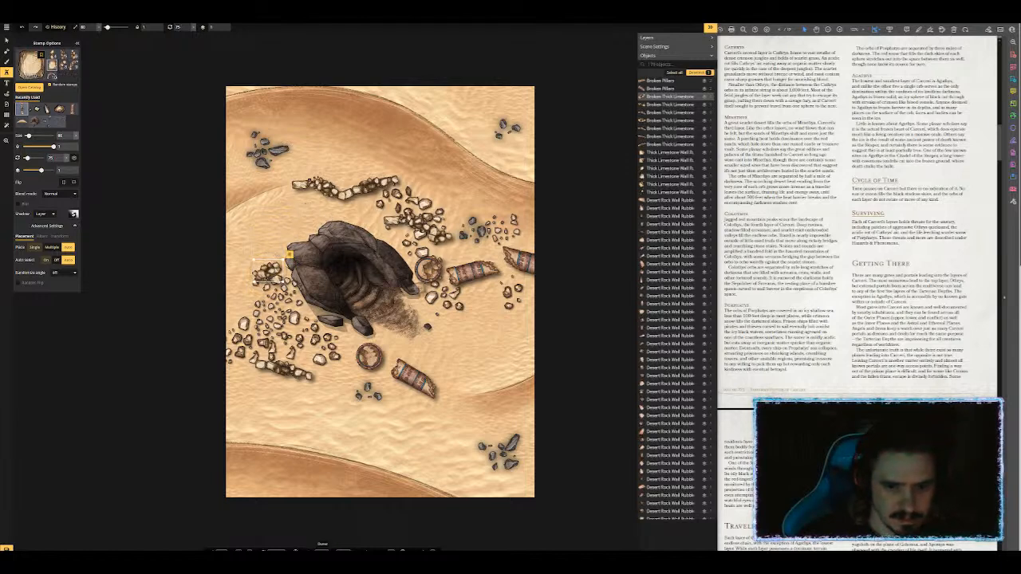
left_click(267, 268)
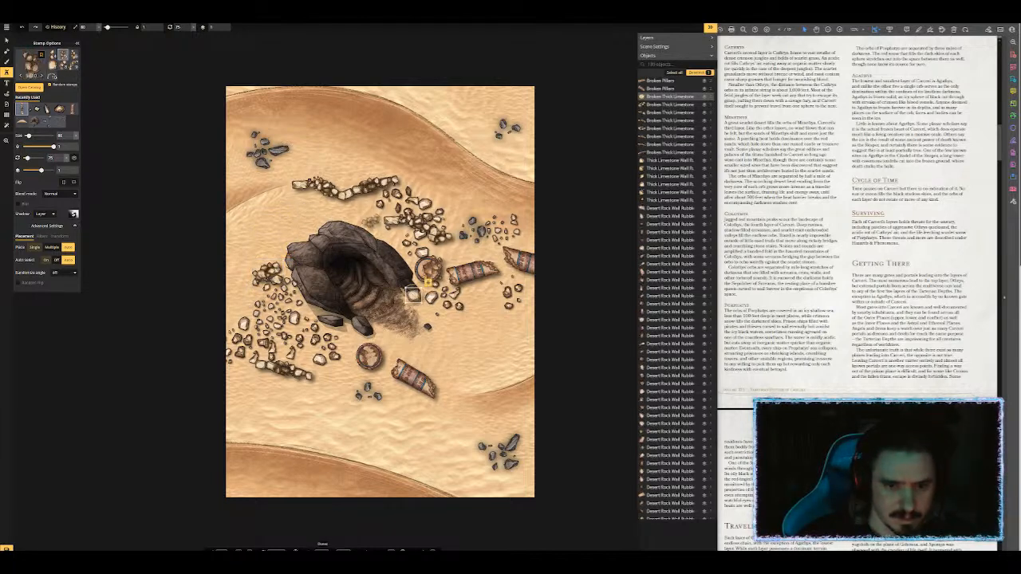
left_click(413, 294)
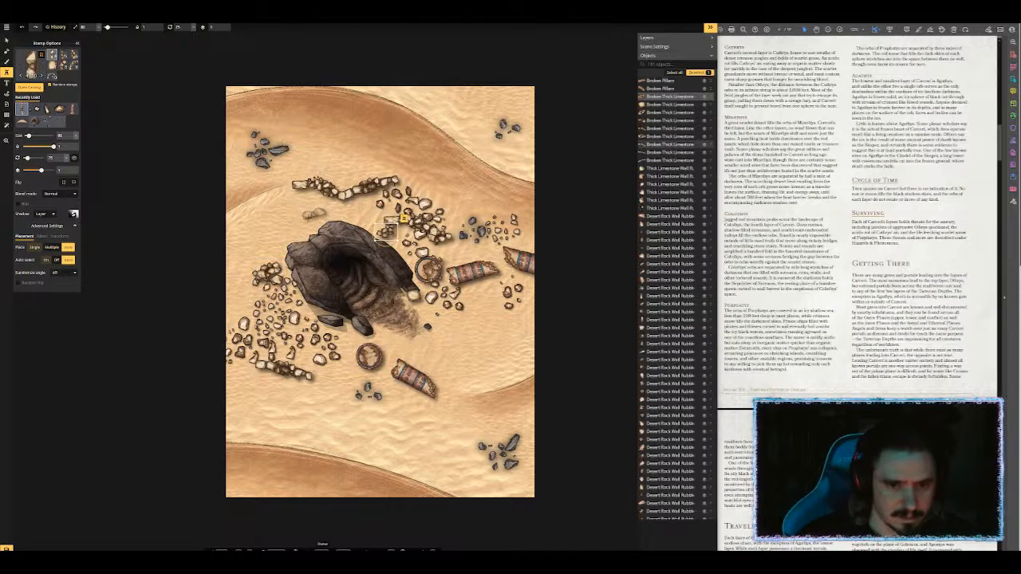
left_click(305, 231)
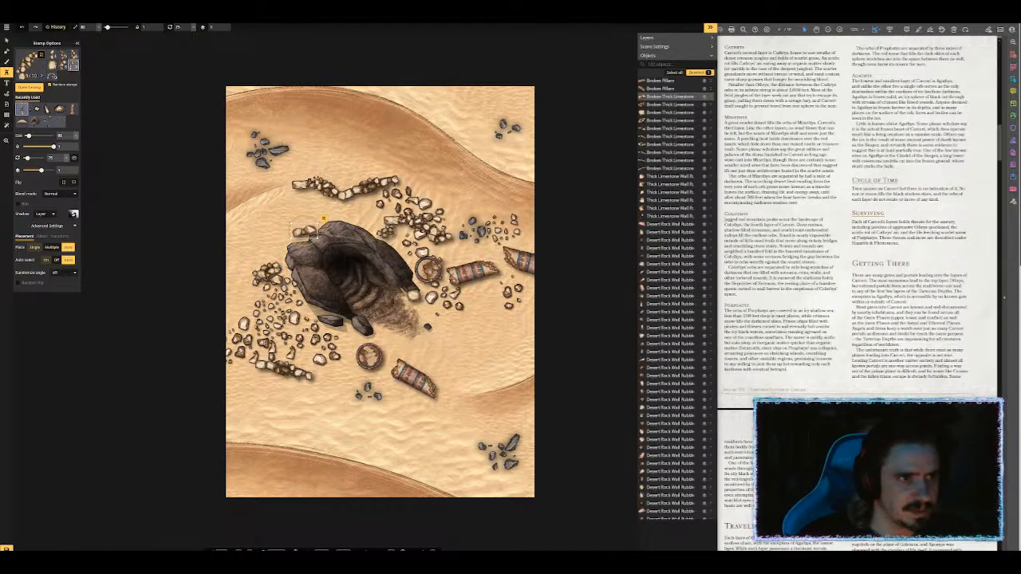
Step: Rotate a curved broken wall segment and place it northwest of the cave so it joins the northern wall's western end
scroll(268, 203, "down", 4)
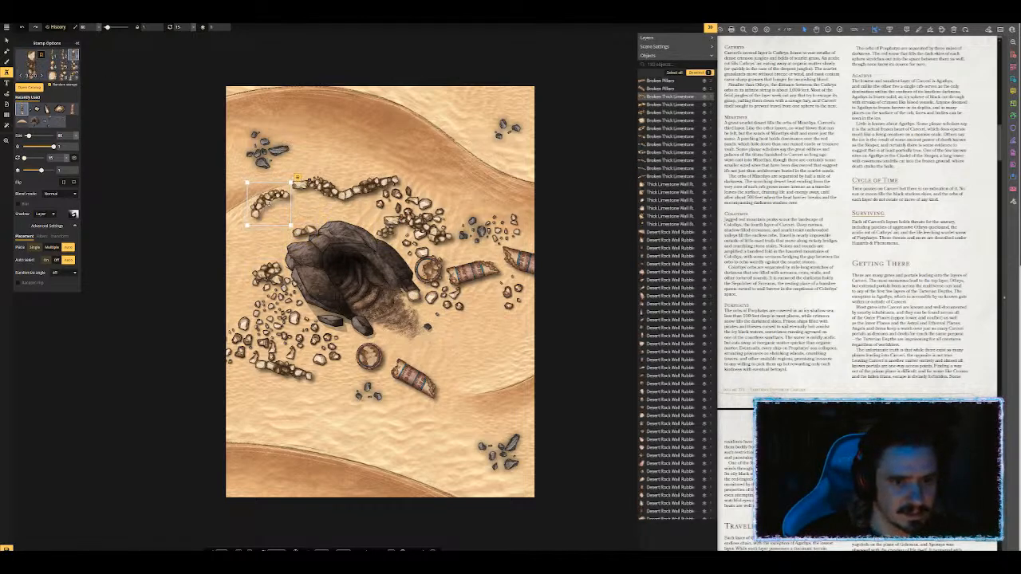
scroll(269, 203, "up", 4)
scroll(272, 201, "down", 2)
left_click_drag(272, 201, 283, 207)
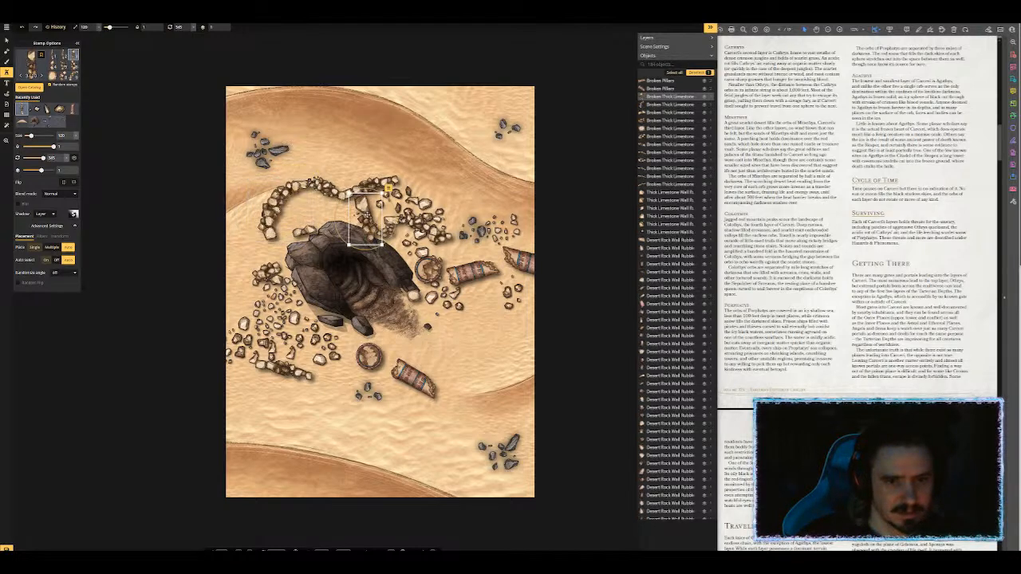
Step: Place enlarged broken wall segments along the cave's western and southwestern rim, rotating them to follow its outline
left_click(298, 268)
left_click_drag(297, 268, 297, 273)
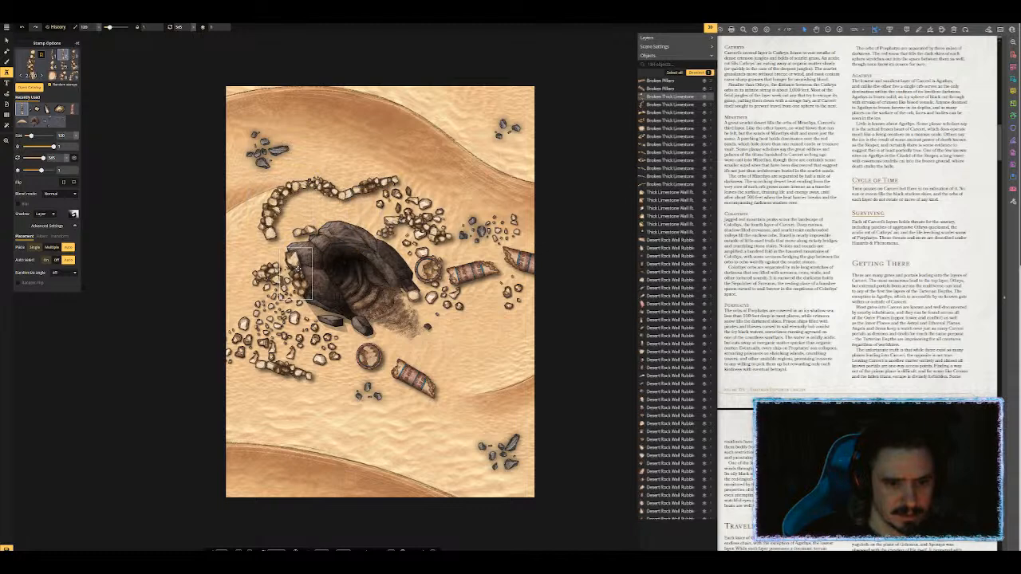
left_click(335, 320)
scroll(334, 318, "down", 4)
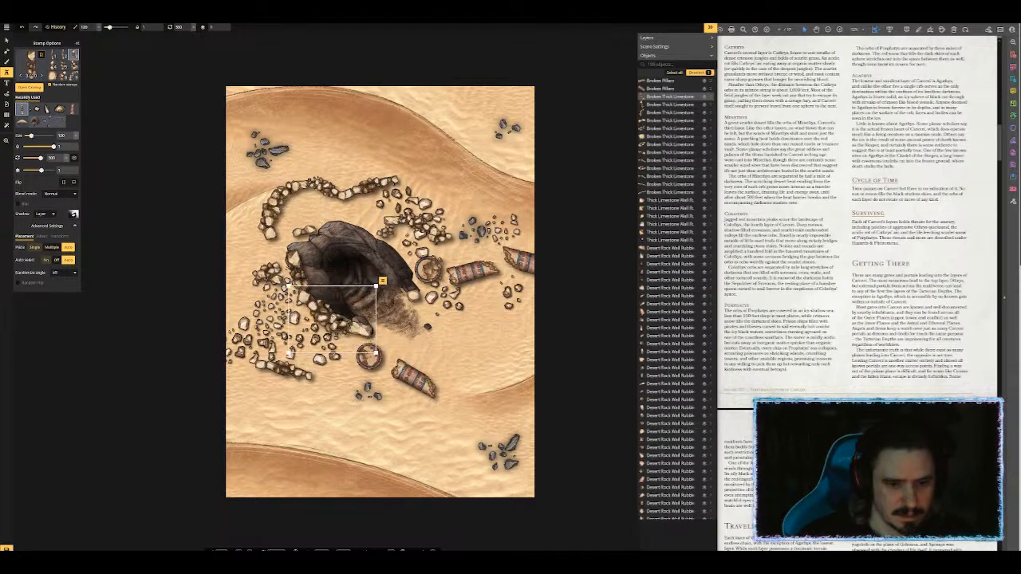
scroll(334, 318, "up", 2)
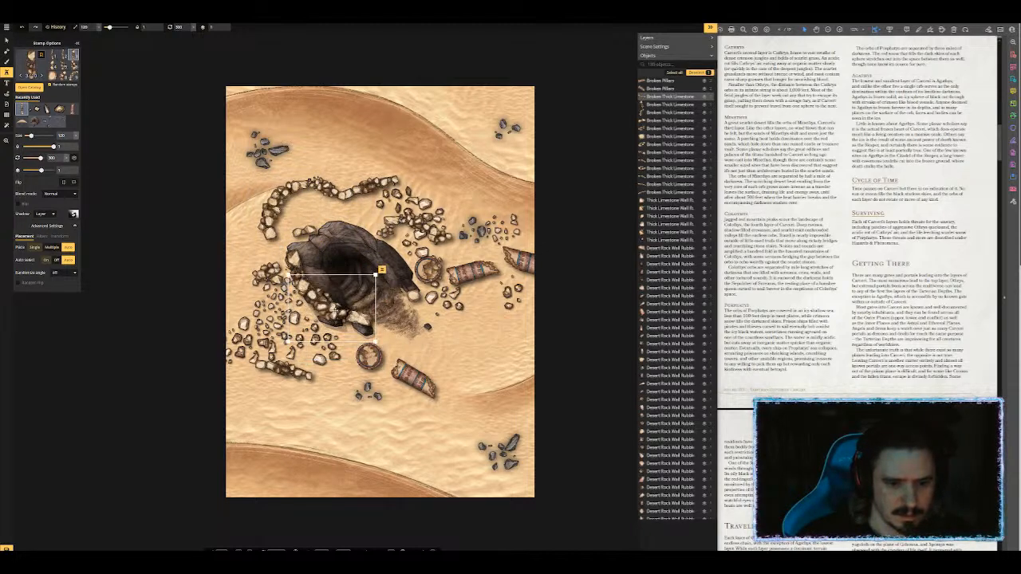
left_click_drag(330, 310, 324, 316)
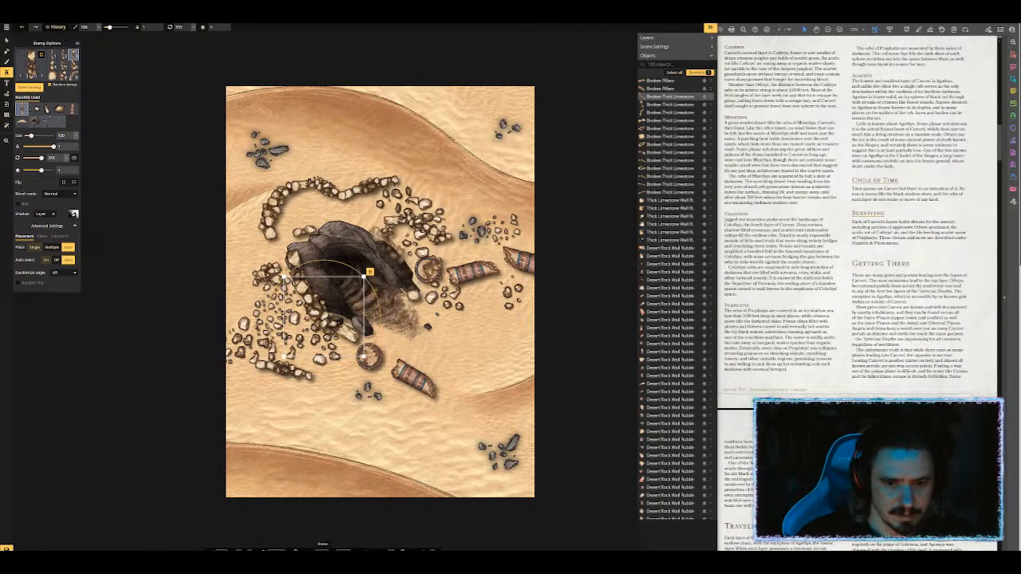
Step: Place another broken limestone wall segment along the cave's northern rim and adjust the stamp's rotation
left_click(357, 222)
scroll(357, 221, "down", 1)
scroll(357, 221, "down", 1)
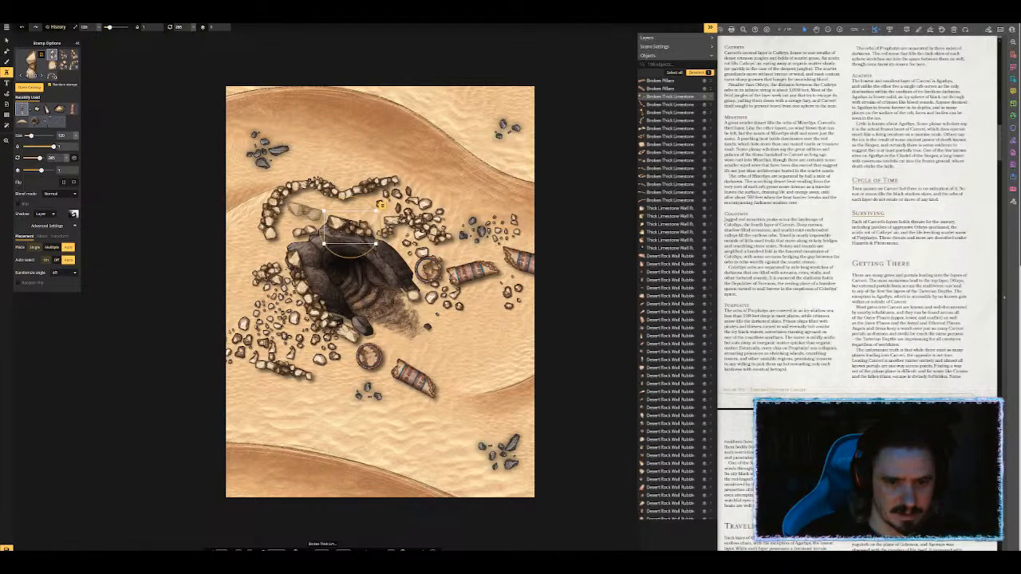
Step: Place broken thick limestone wall stamps along the upper and lower-left rims of the cave mouth and around the rubble at the map's left edge
left_click(351, 224)
scroll(320, 222, "down", 2)
left_click(309, 226)
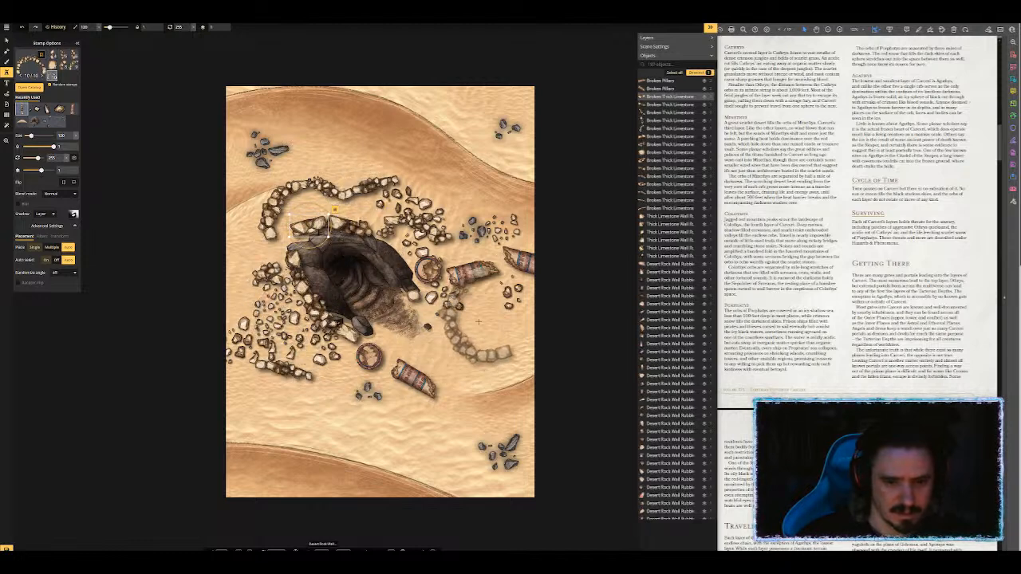
left_click(258, 284)
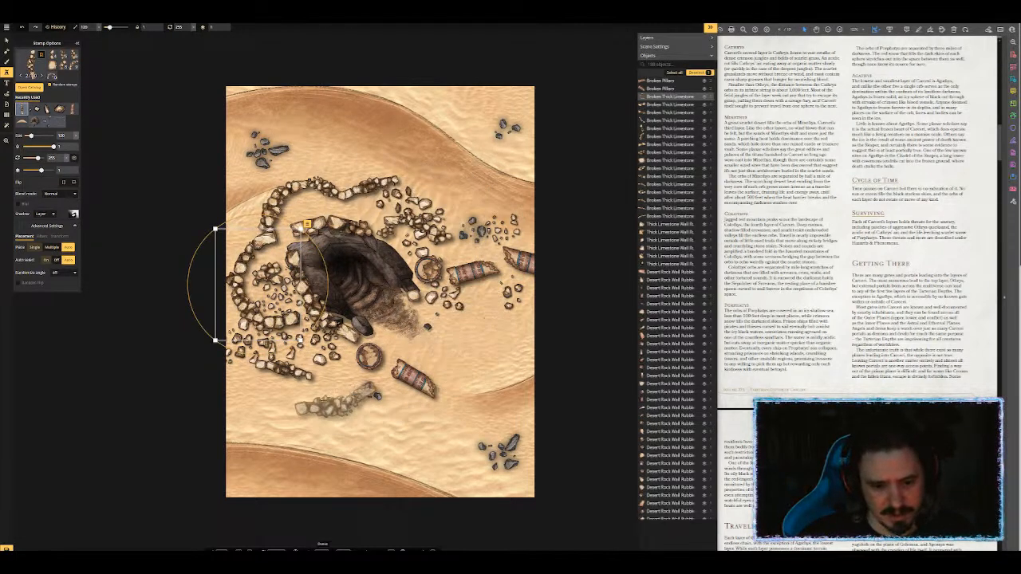
left_click(259, 285)
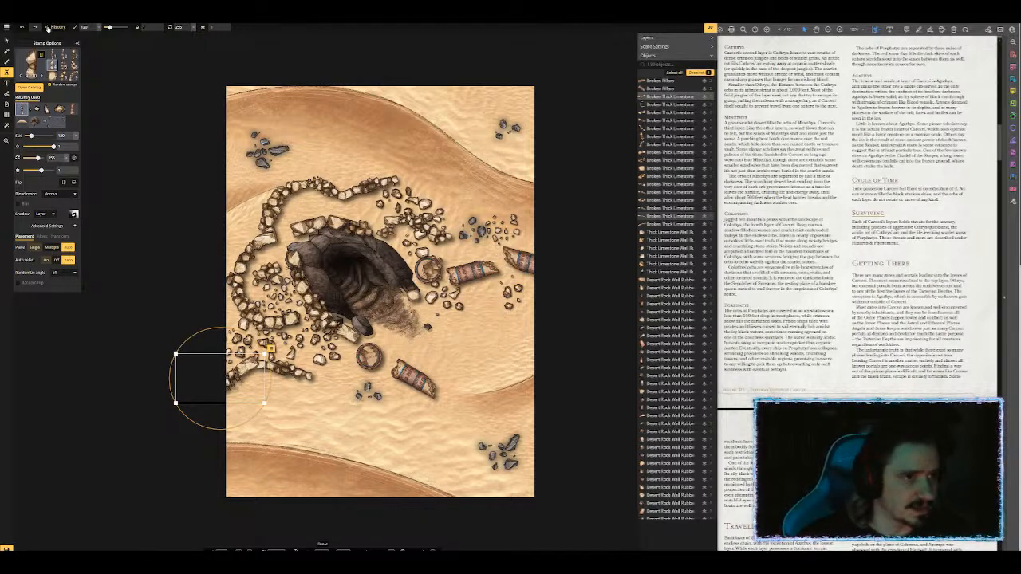
left_click(5, 42)
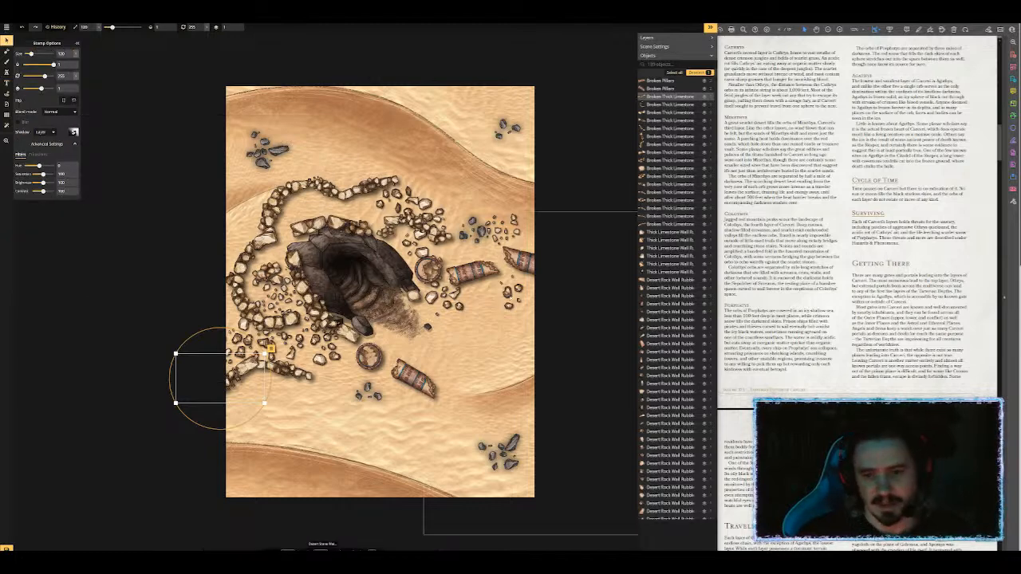
left_click(584, 121)
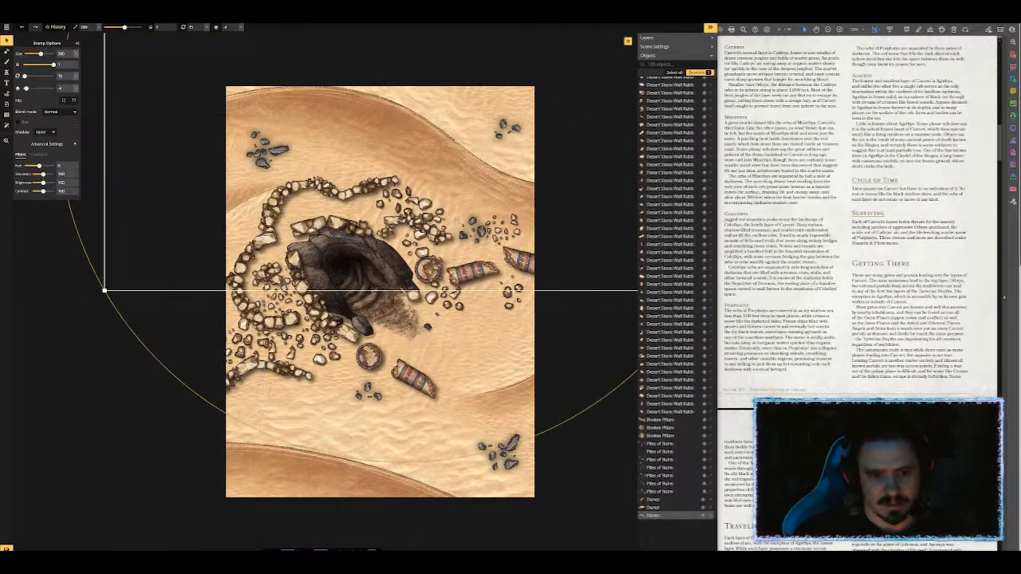
scroll(443, 243, "down", 2)
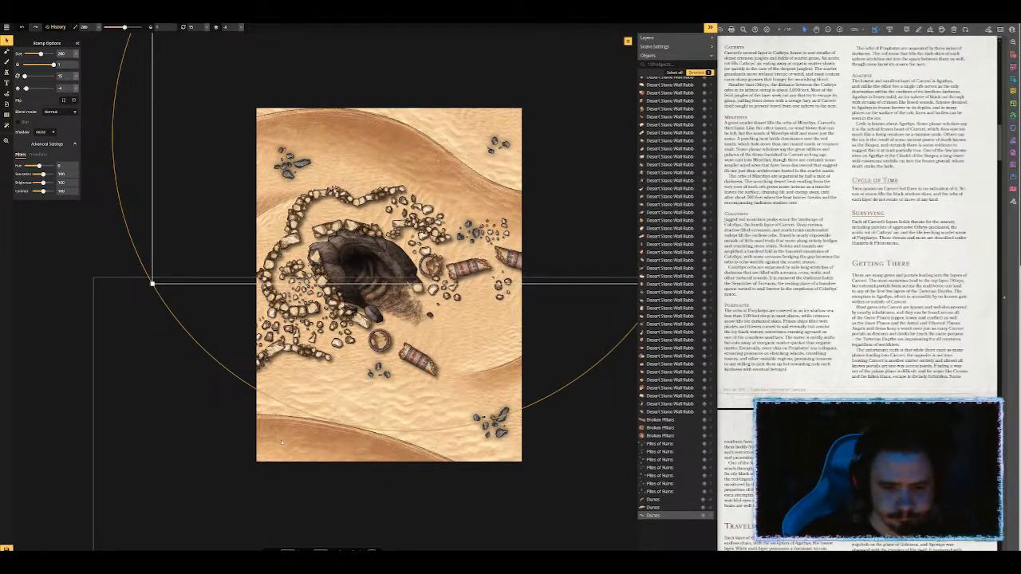
left_click(50, 417)
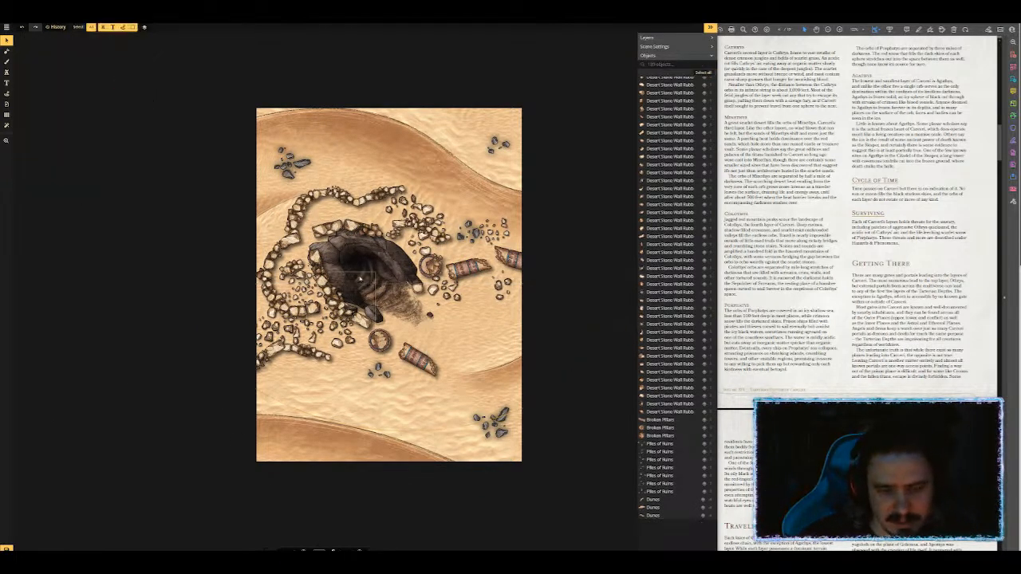
scroll(413, 380, "down", 3)
scroll(413, 381, "up", 3)
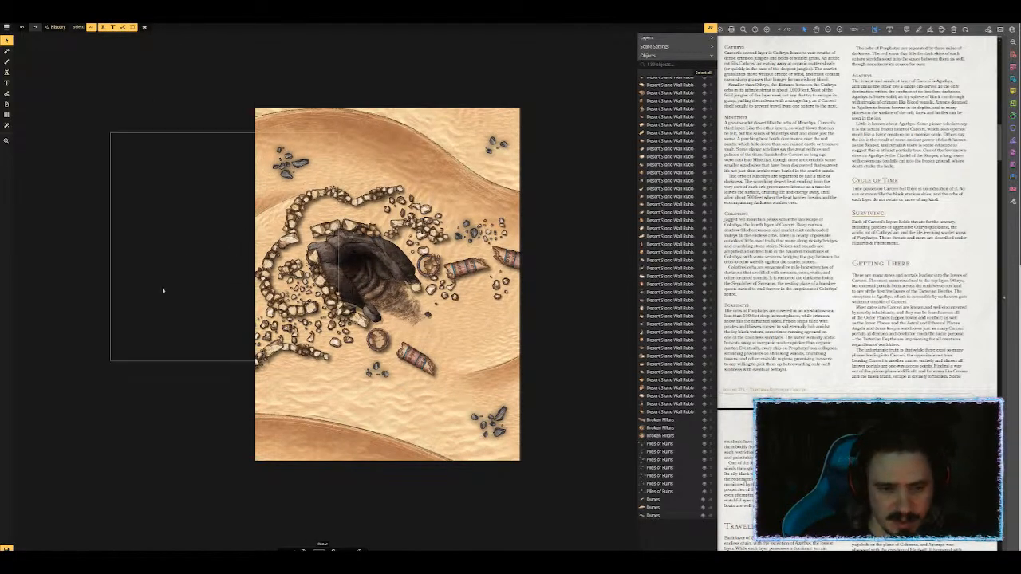
left_click(7, 62)
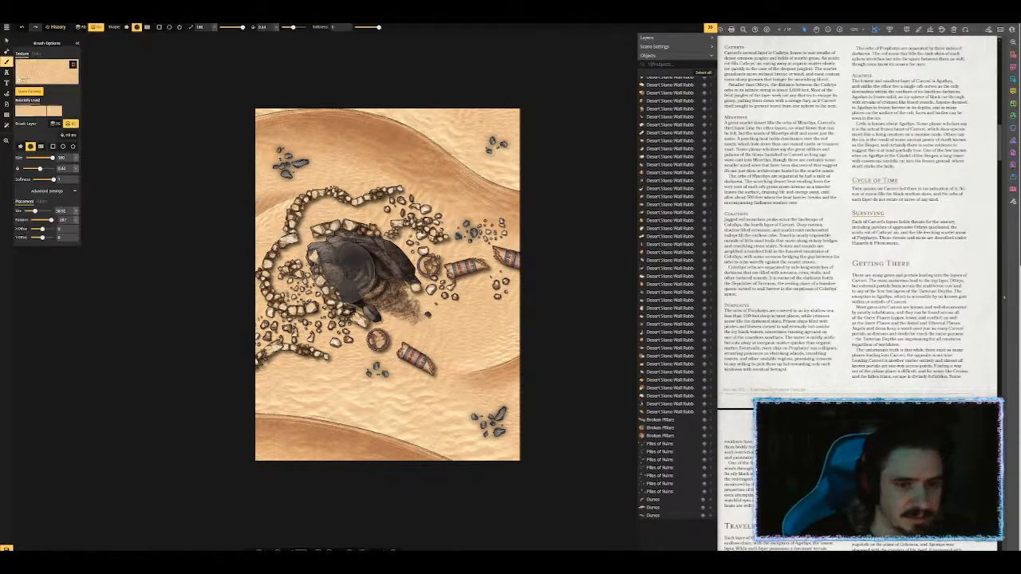
Step: Search the map's placed objects for "cave", and clear the search to list all objects again
left_click(7, 40)
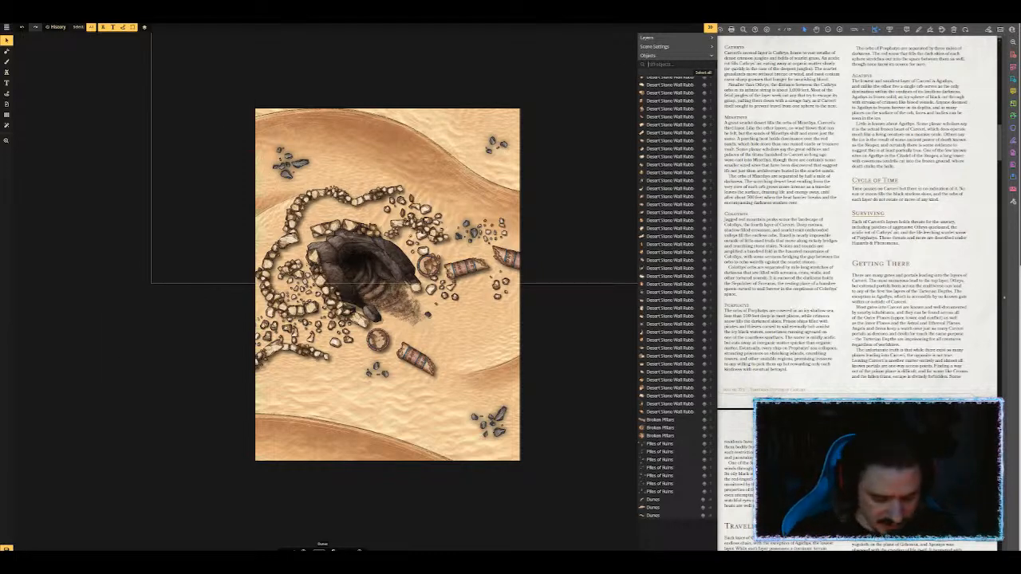
type("cave")
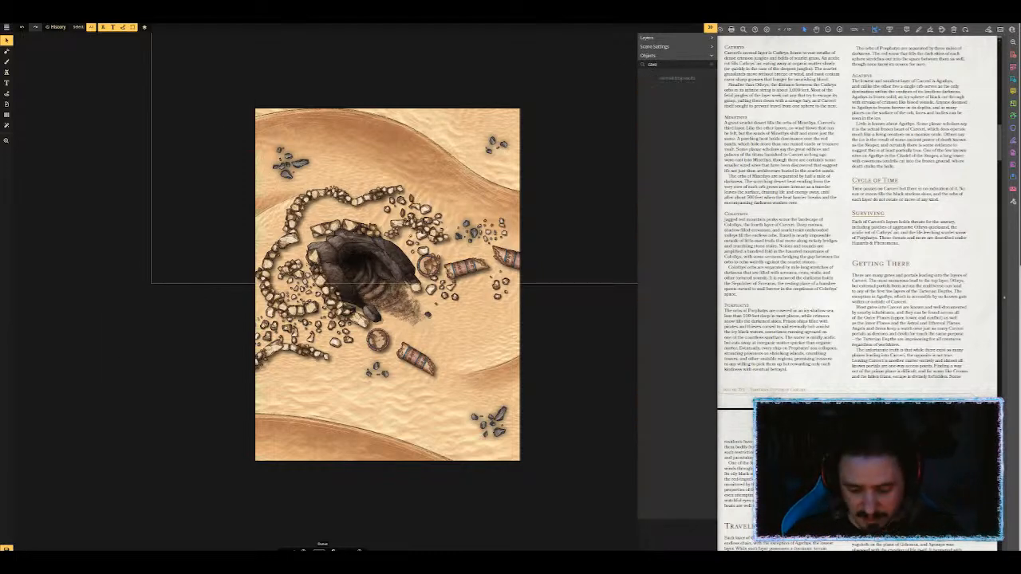
key("BackSpace")
key("BackSpace")
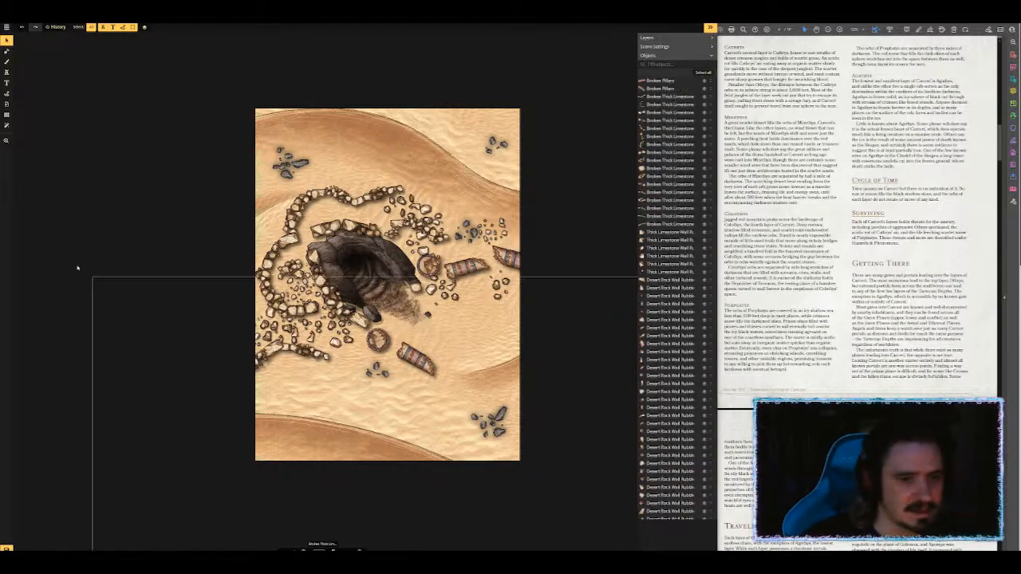
Step: Select the long run of Desert Stone Wall Rubble objects in the object list and flatten them into the map's base texture
left_click(6, 63)
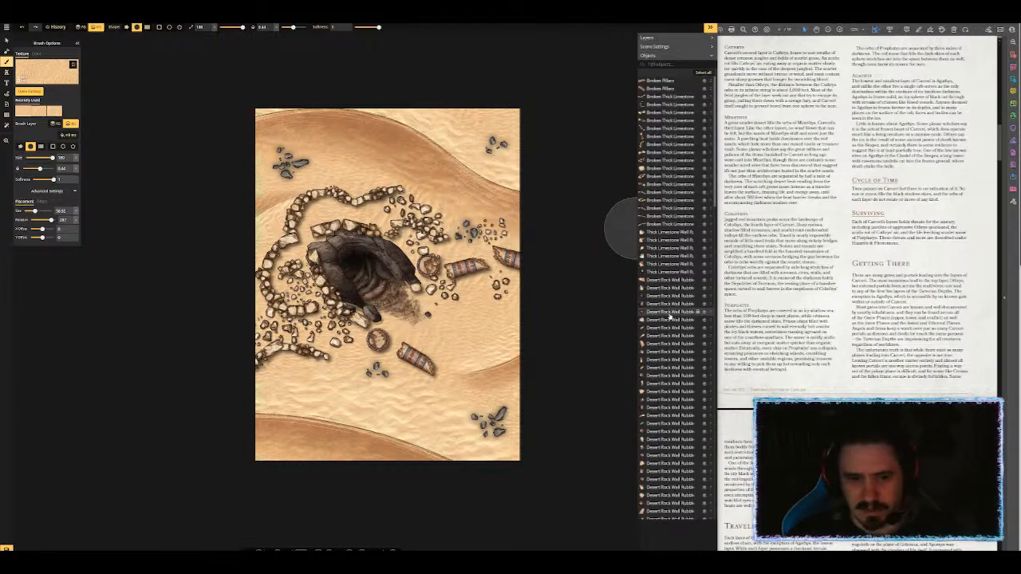
scroll(676, 279, "down", 5)
scroll(676, 279, "down", 10)
left_click(672, 404)
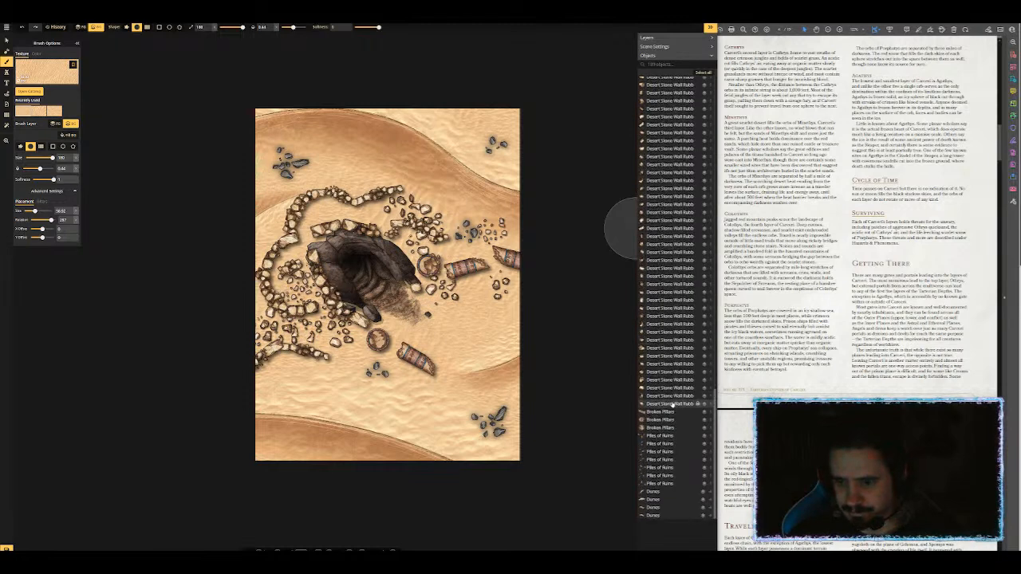
left_click(660, 105)
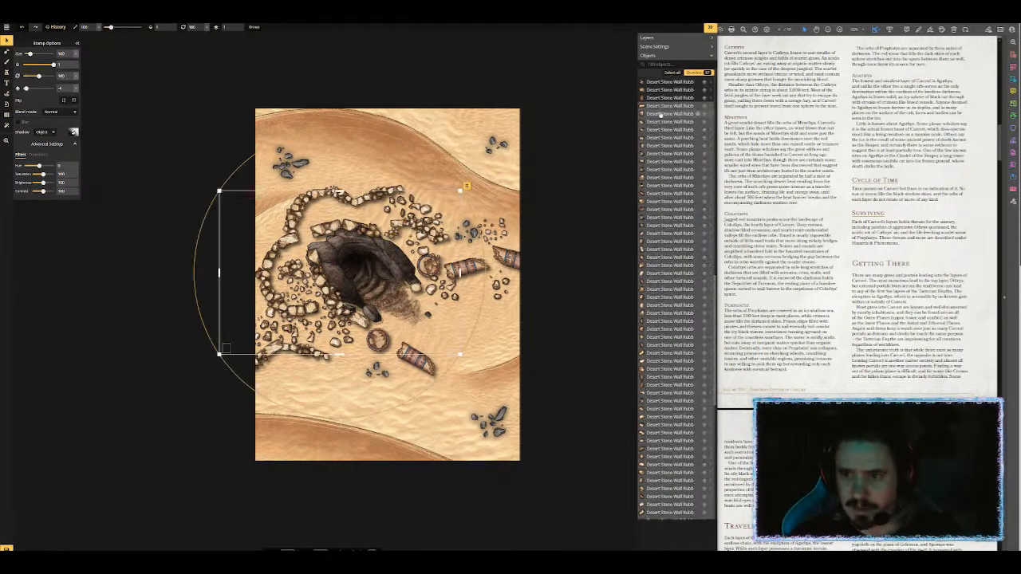
right_click(466, 195)
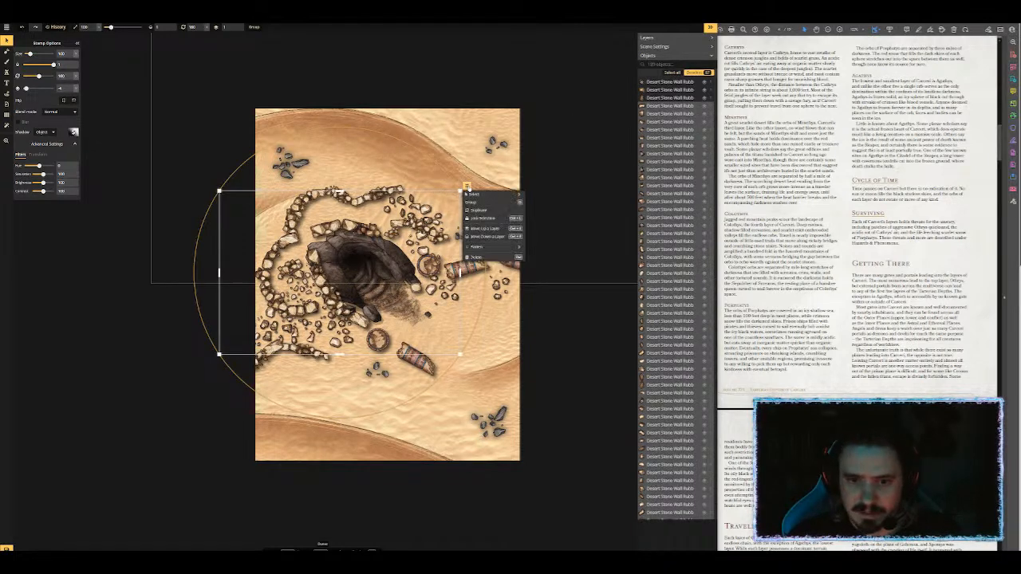
mouse_move(482, 247)
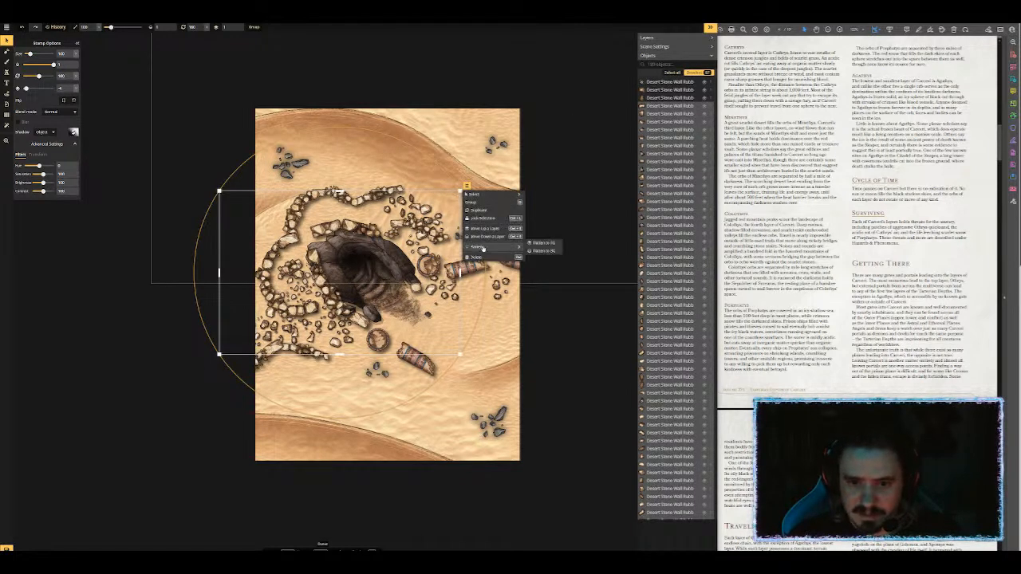
left_click(544, 250)
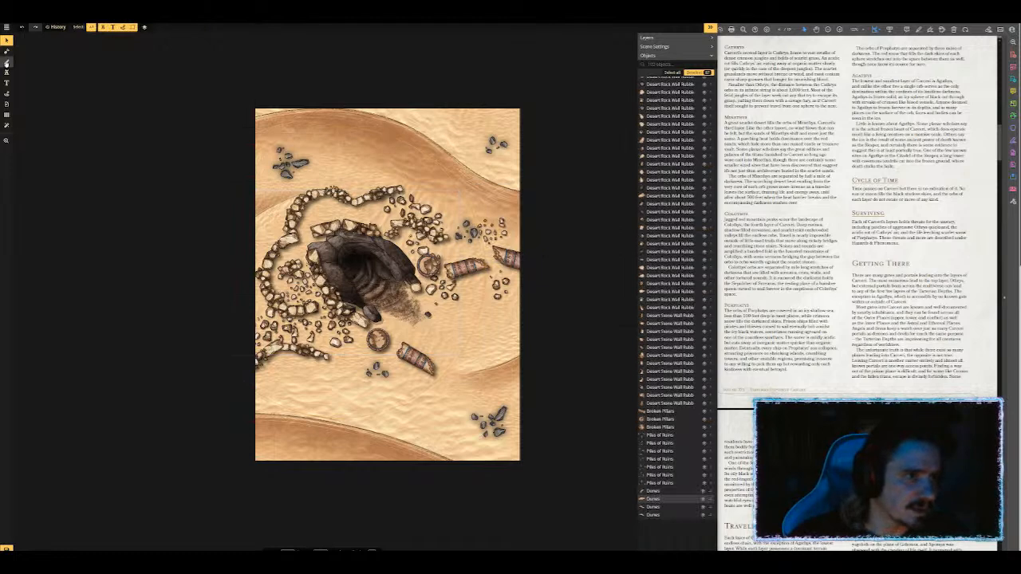
Step: Paint soft sand textures over the flattened rubble and the cave's edges to blend them into the surrounding desert
left_click(7, 62)
mouse_move(255, 323)
left_mouse_down()
mouse_move(331, 345)
mouse_move(299, 270)
mouse_move(322, 276)
left_mouse_up()
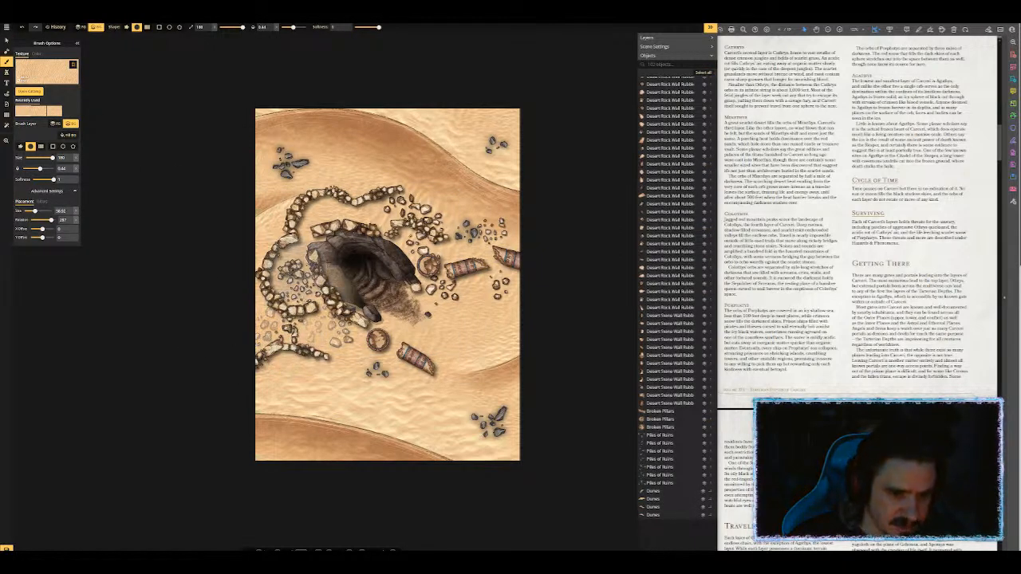
left_click(38, 112)
mouse_move(408, 227)
left_mouse_down()
mouse_move(370, 223)
mouse_move(421, 242)
mouse_move(405, 214)
left_mouse_up()
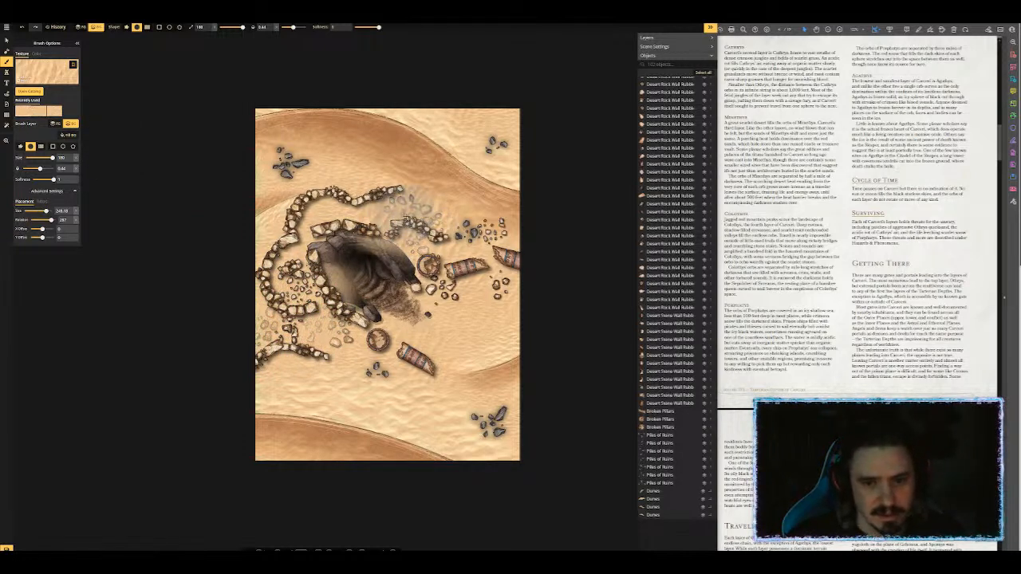
mouse_move(389, 291)
left_mouse_down()
mouse_move(276, 353)
mouse_move(416, 308)
mouse_move(517, 318)
mouse_move(226, 320)
left_mouse_up()
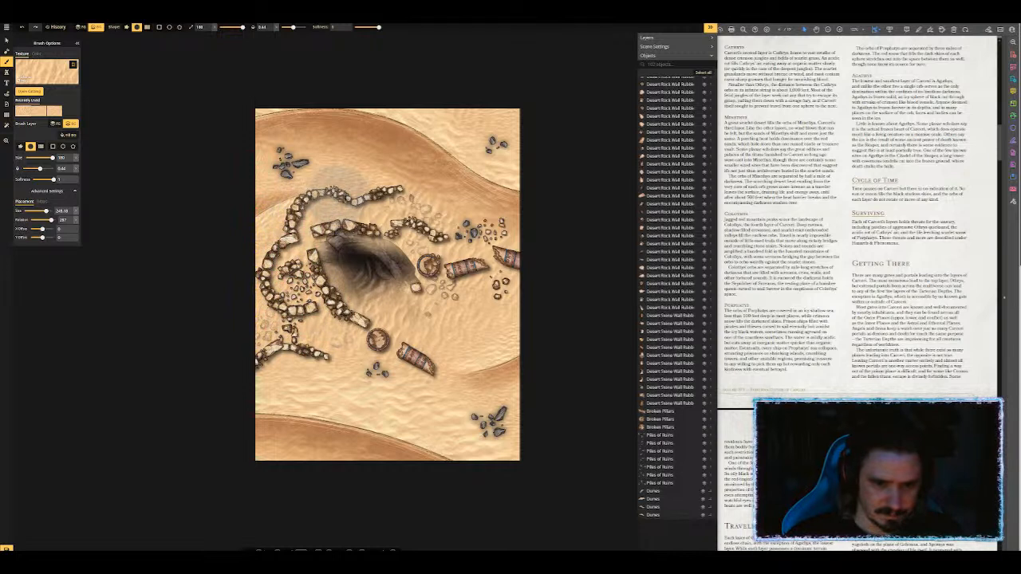
left_click(39, 92)
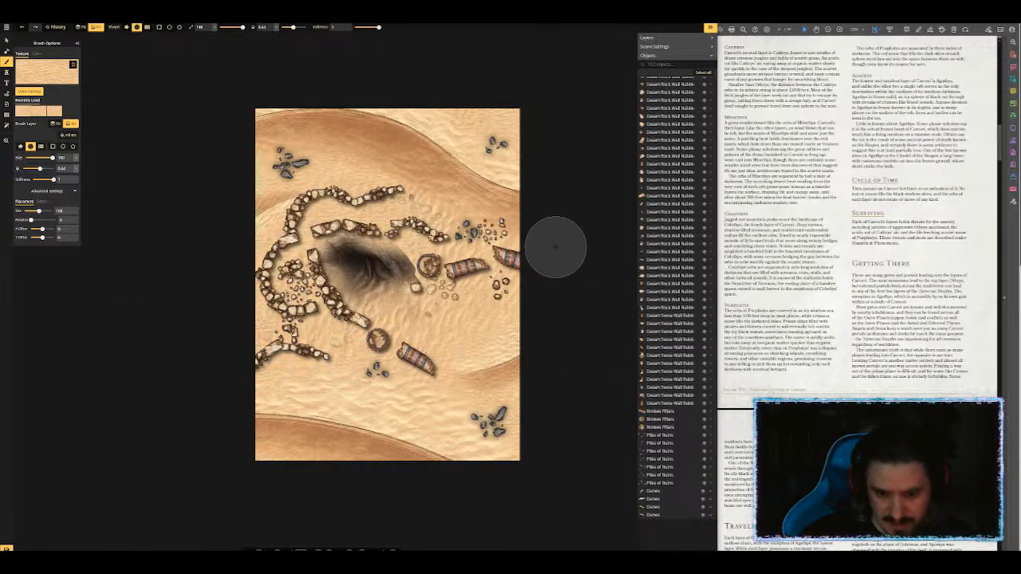
scroll(567, 235, "down", 1)
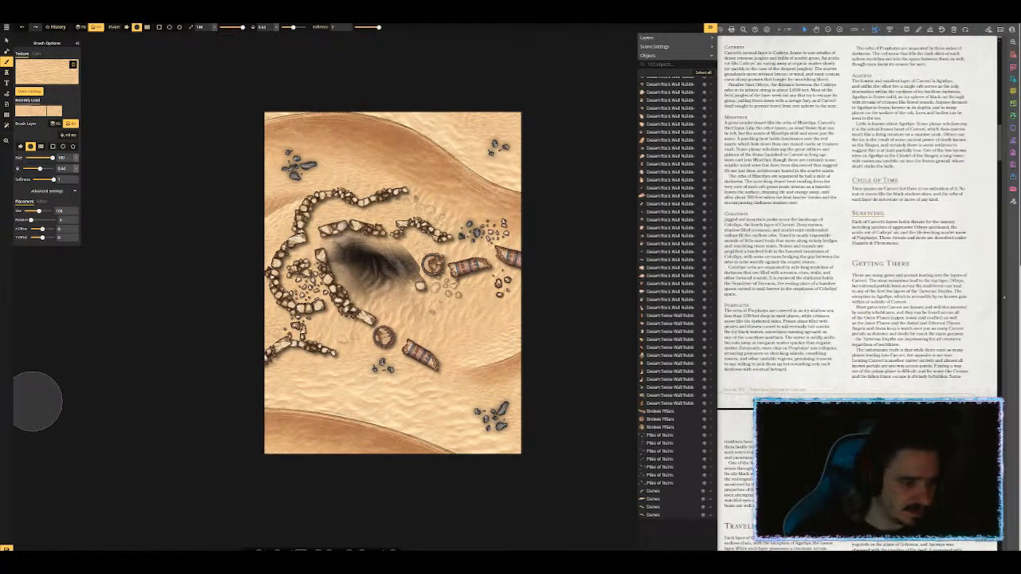
Step: Save the map under a name and export it as an image with HD export enabled at 3072 x 4096 px
left_click(6, 549)
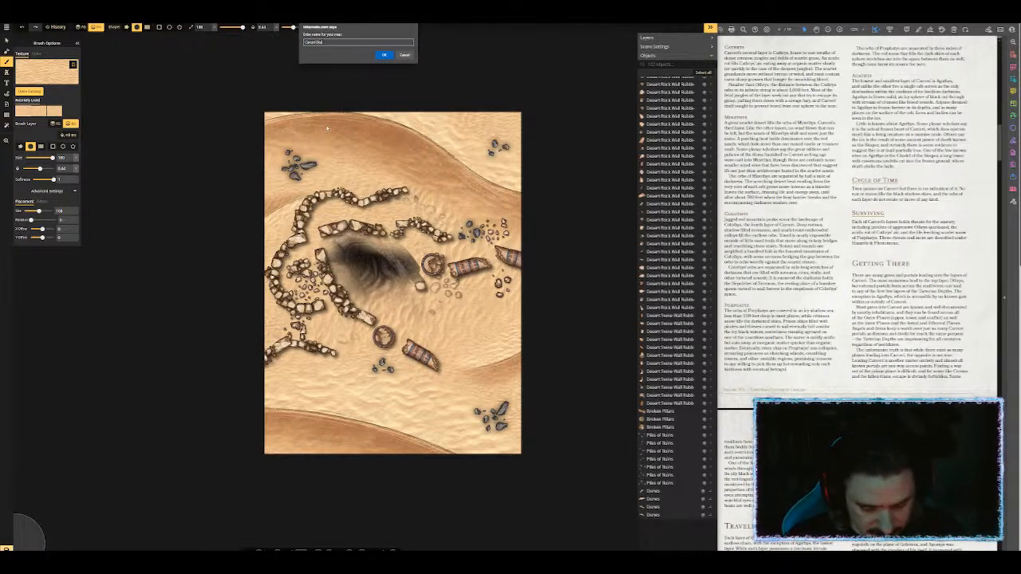
key("Return")
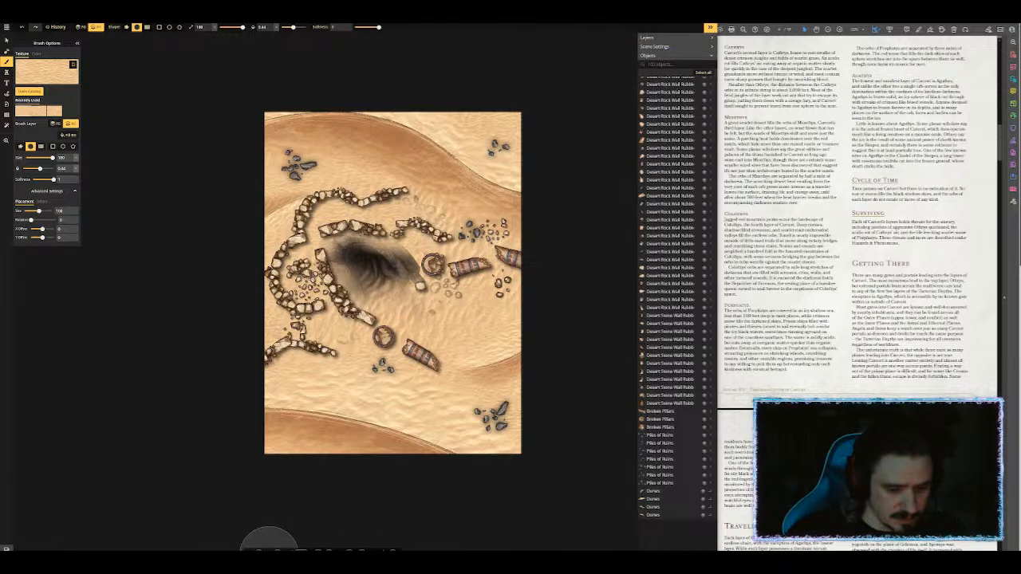
left_click(6, 549)
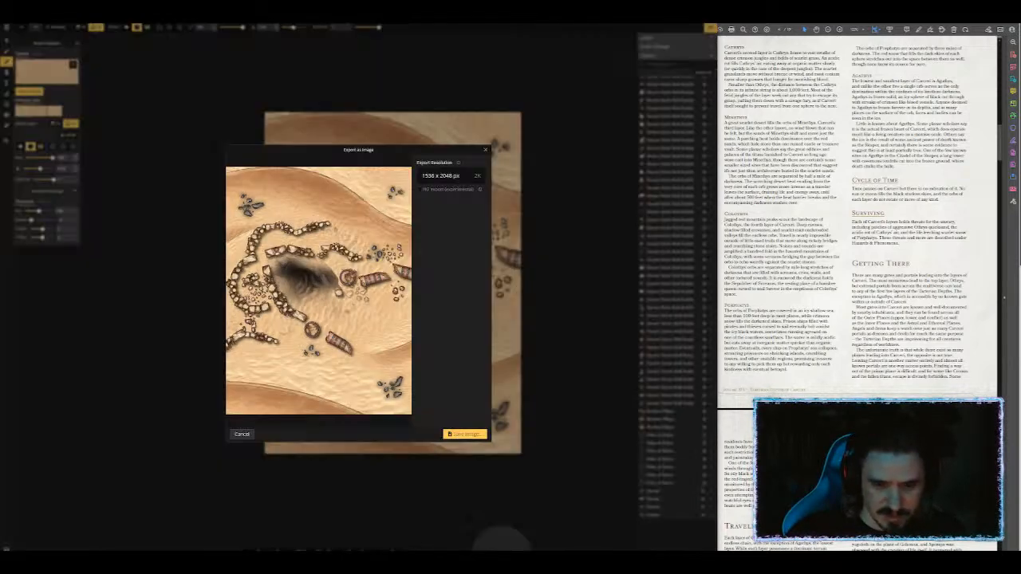
left_click(429, 189)
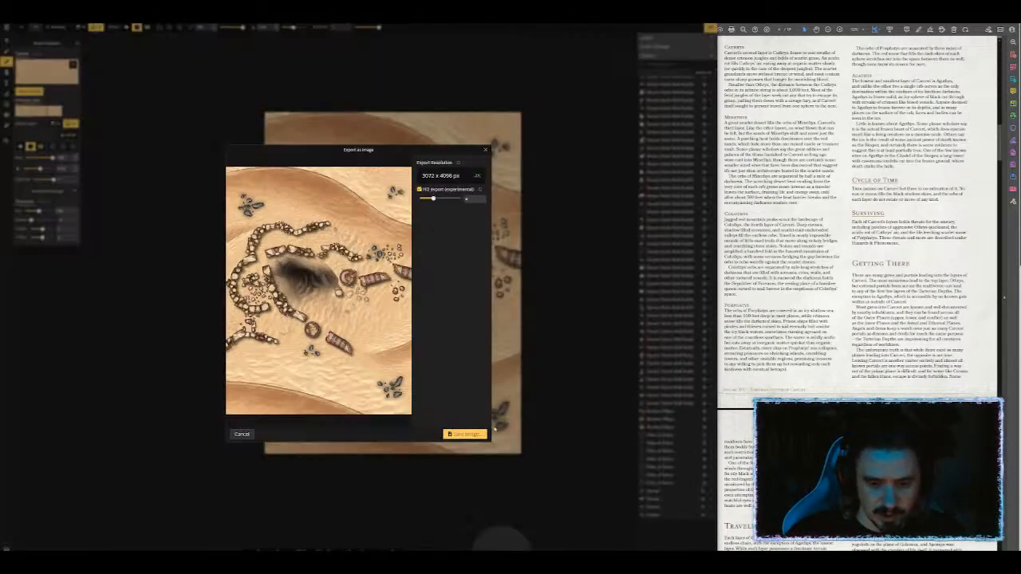
left_click(465, 434)
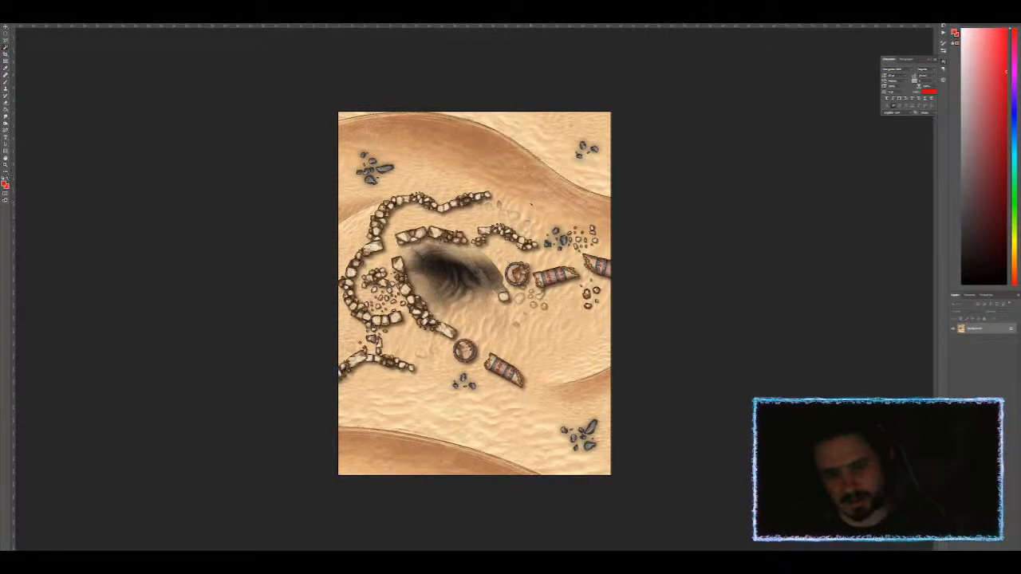
Step: Copy the red overlay layer from the open coral reef map in Photoshop into the desert map and fit it over the whole canvas
left_click(182, 23)
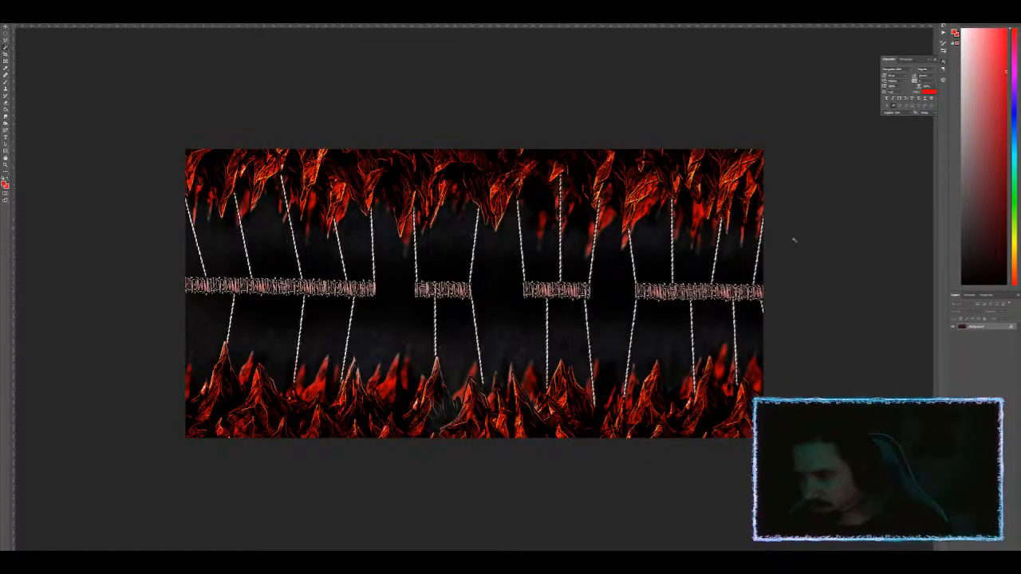
left_click(59, 23)
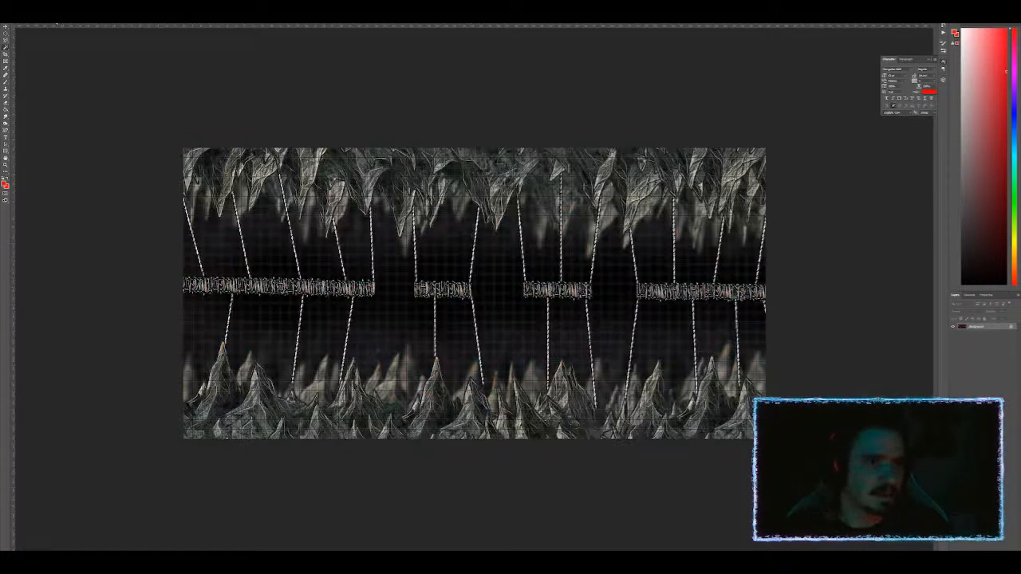
left_click(310, 23)
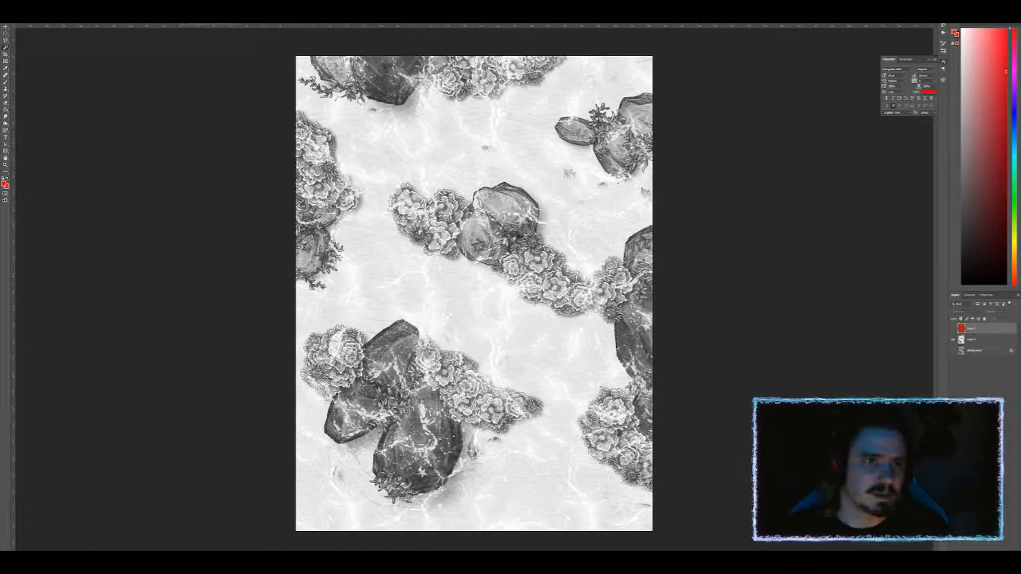
left_click(214, 25)
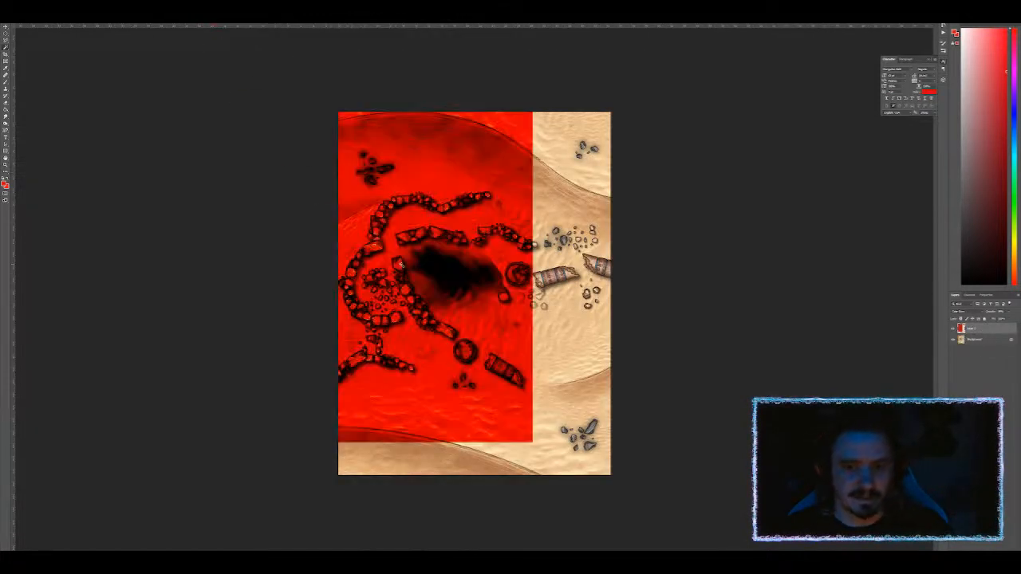
left_click_drag(453, 260, 527, 290)
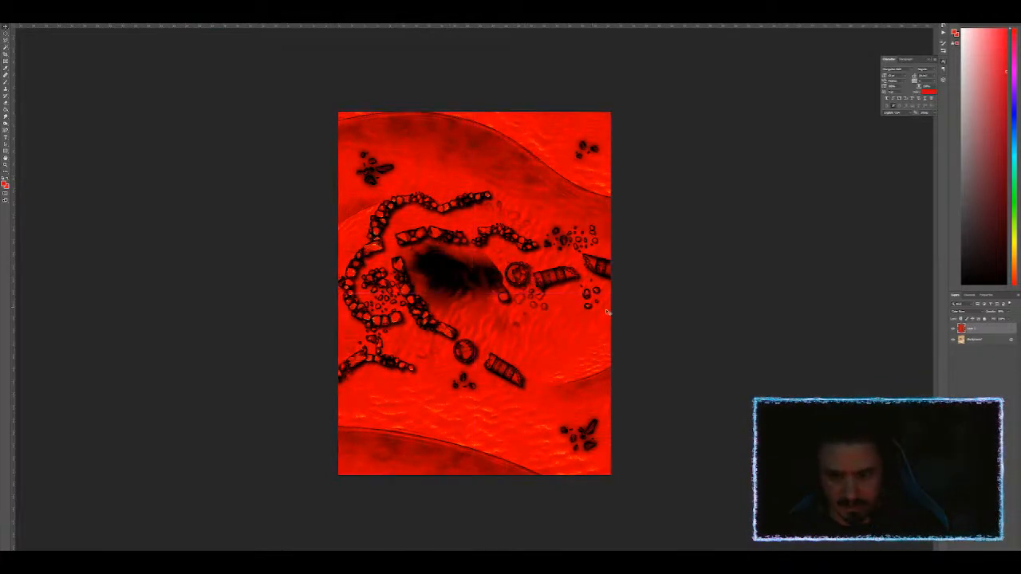
Step: Duplicate the desert map's background layer beneath the red overlay and desaturate the copy
left_click(984, 340)
key("ctrl+j")
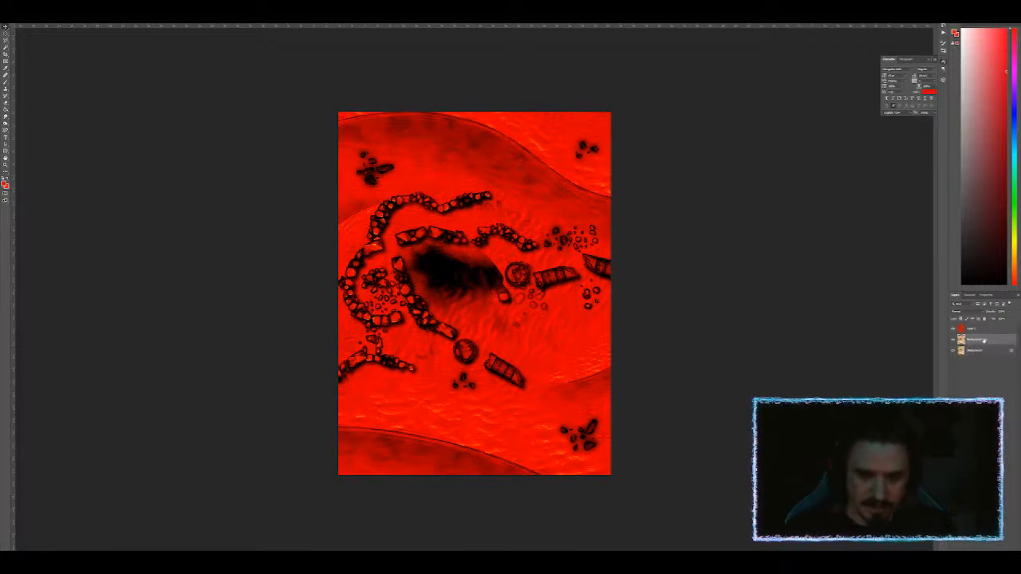
left_click(30, 5)
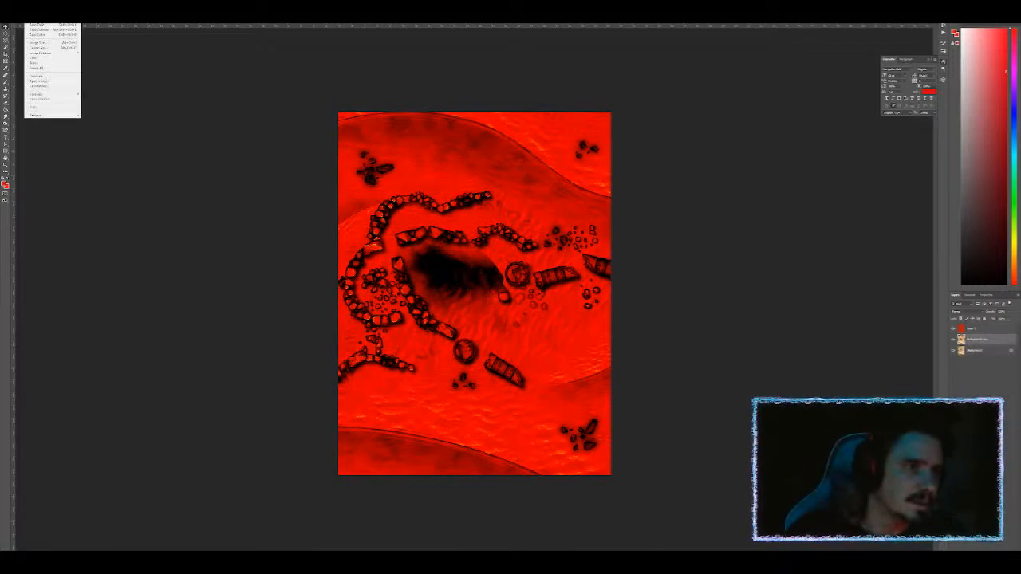
mouse_move(40, 17)
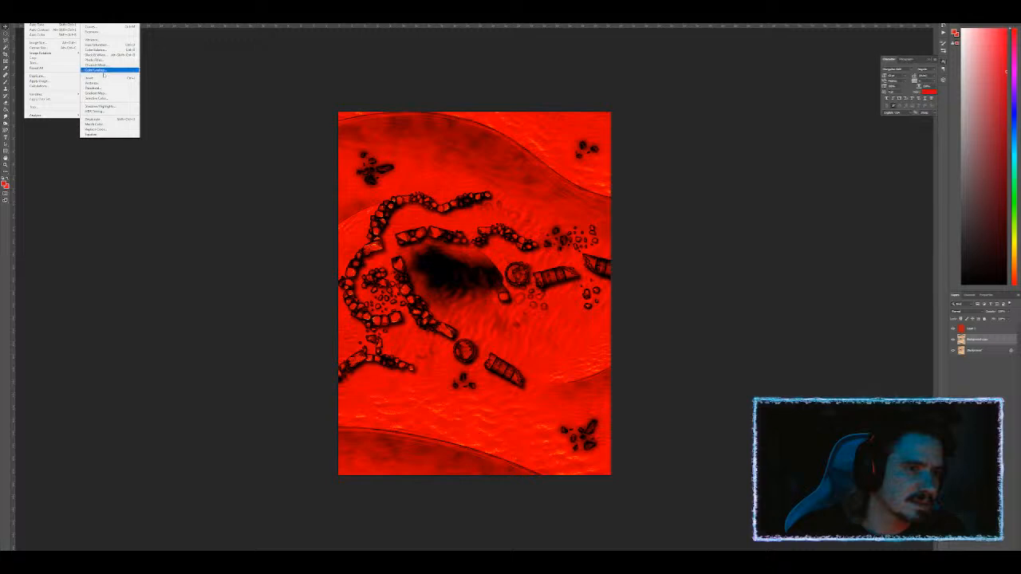
left_click(104, 118)
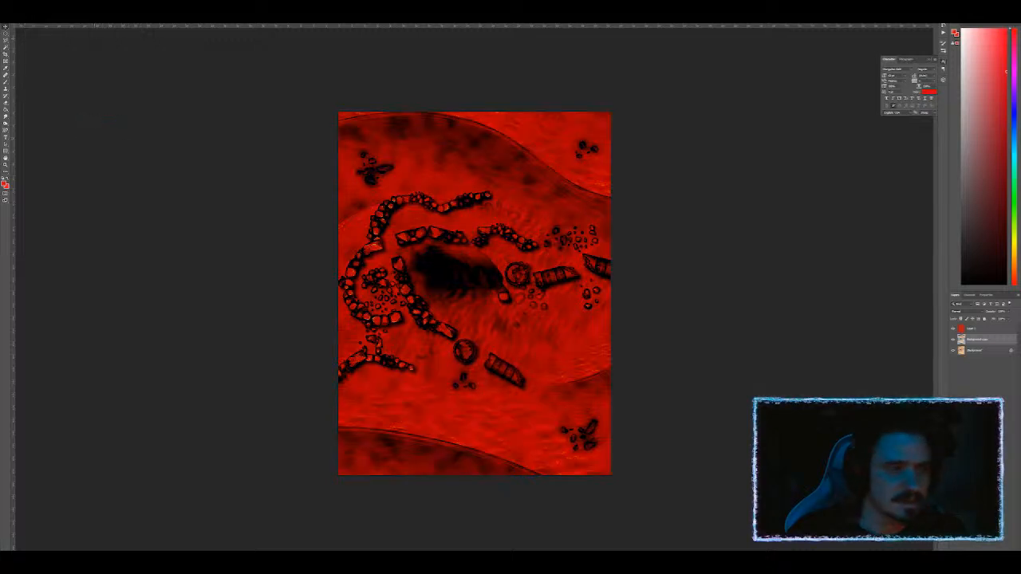
Step: Raise the brightness and contrast of the desaturated background copy with a Brightness/Contrast adjustment
left_click(29, 4)
mouse_move(39, 17)
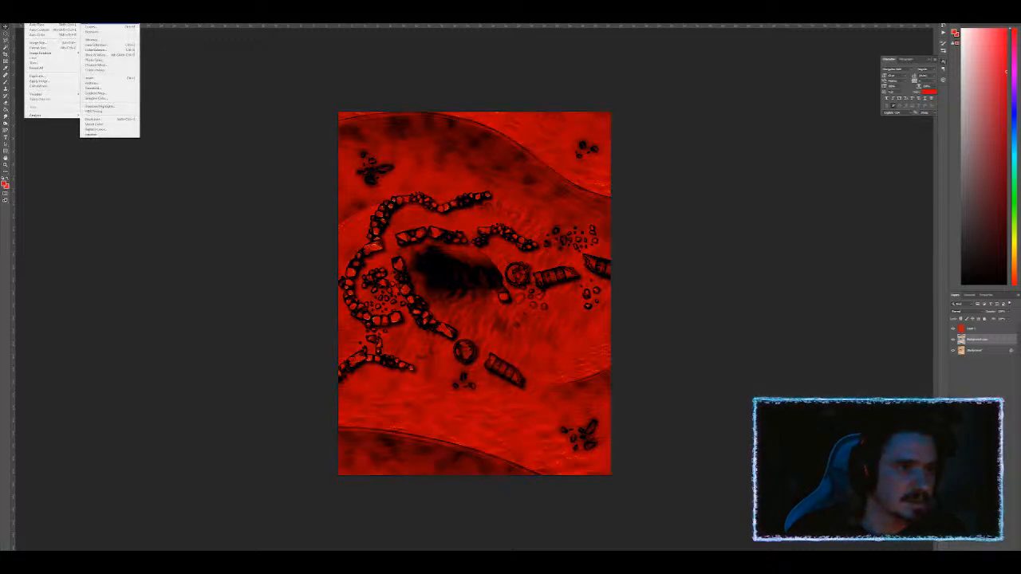
left_click(99, 18)
mouse_move(212, 128)
left_mouse_down()
mouse_move(236, 142)
mouse_move(220, 142)
left_mouse_up()
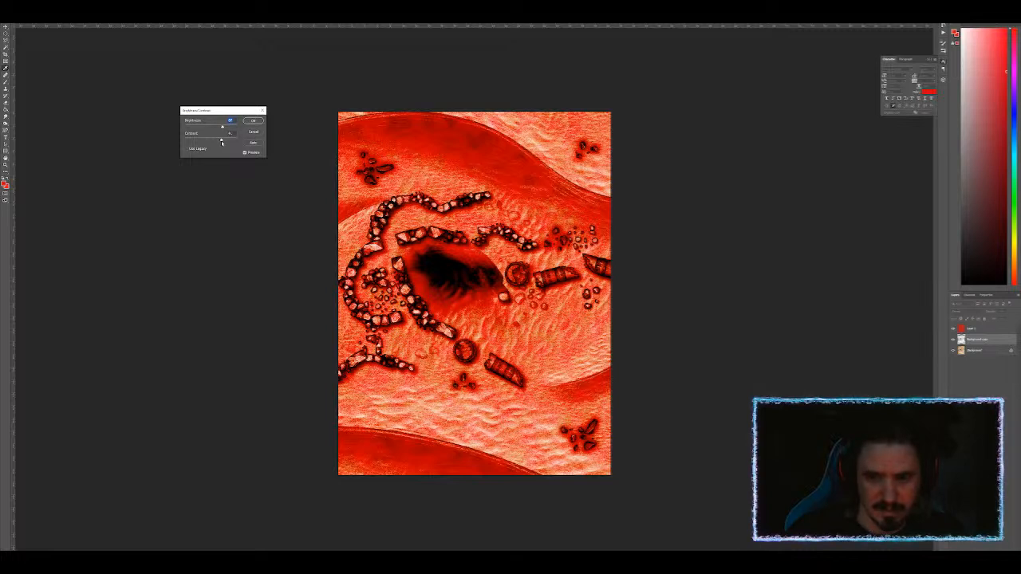
left_click(253, 120)
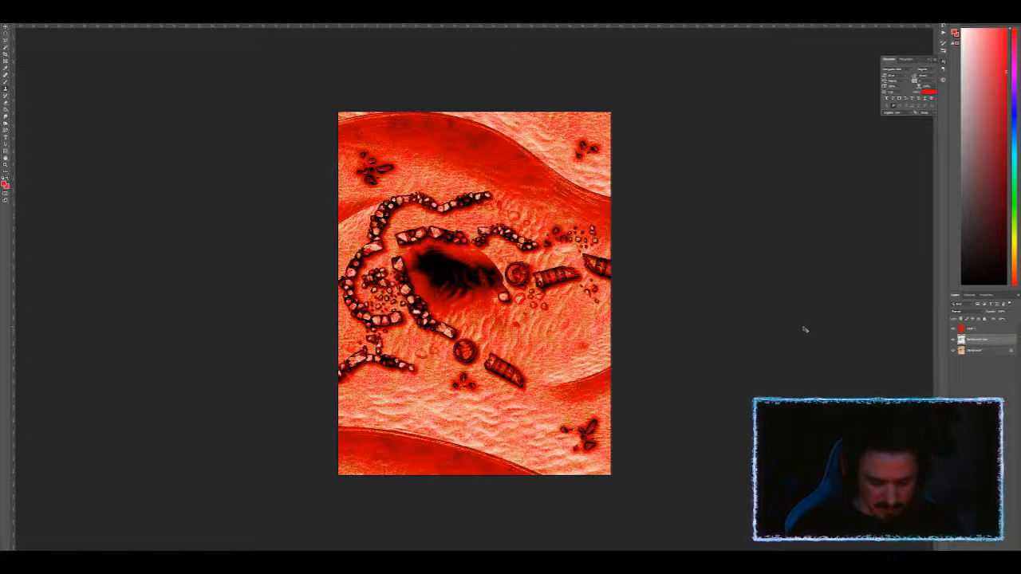
Step: Merge the red overlay, the adjusted copy and the original background into a single layer
left_click(978, 333)
left_click(979, 340)
left_click(980, 351)
key("ctrl+shift+e")
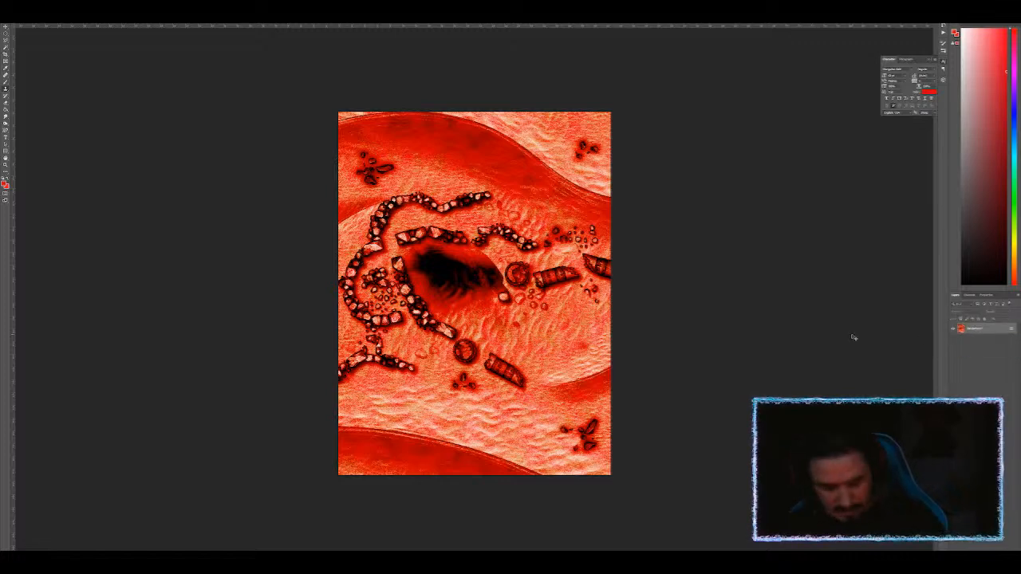
Step: Save the merged desert map as a new JPEG with "-RED" added to its file name, accepting the JPEG options
key("ctrl+shift+s")
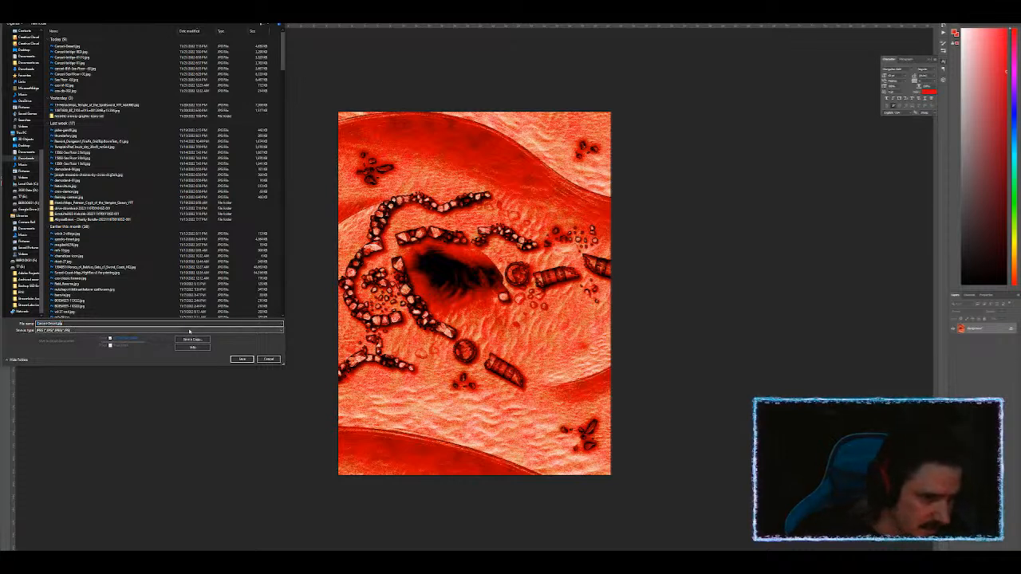
type("-RED")
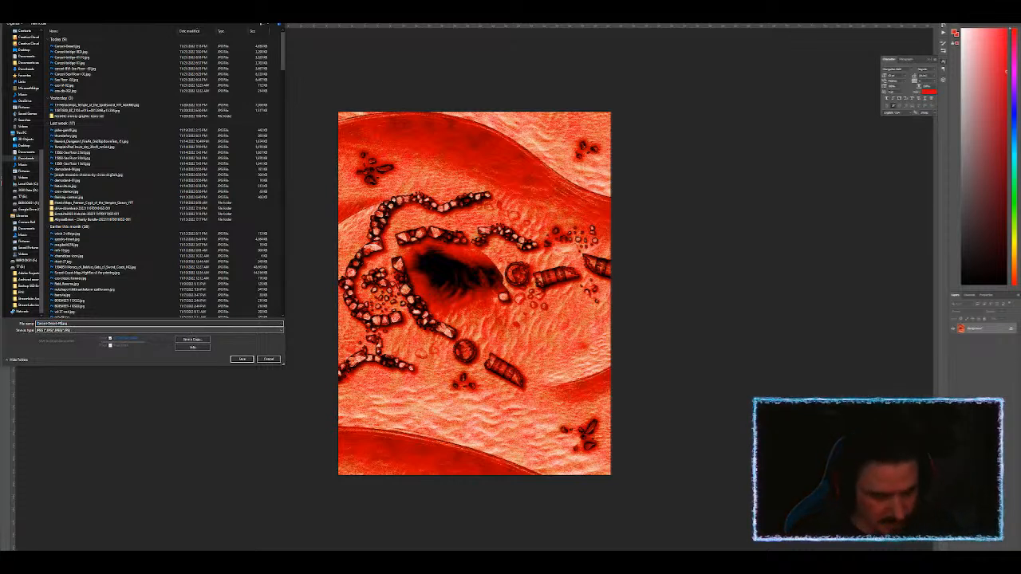
key("Return")
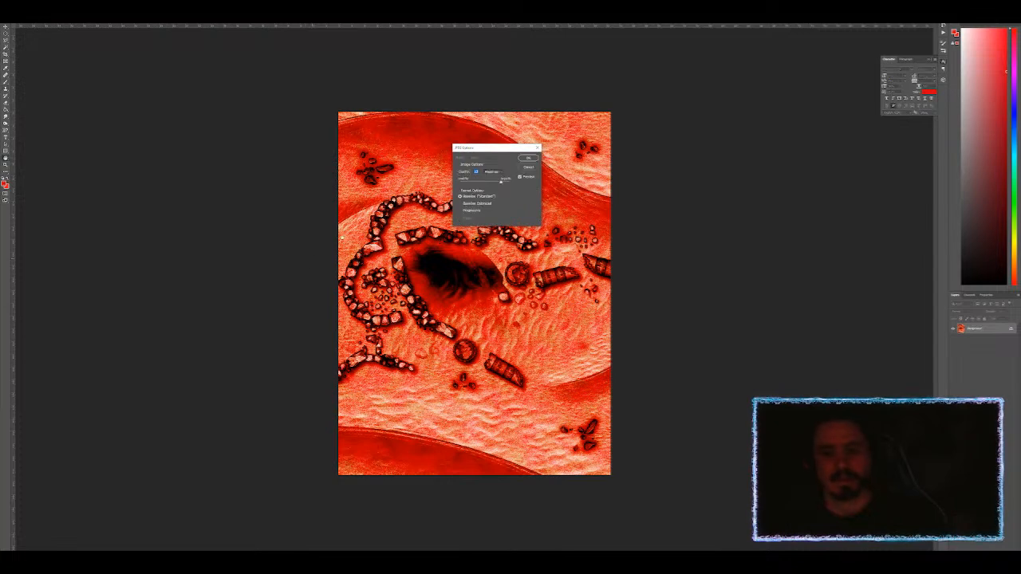
key("Return")
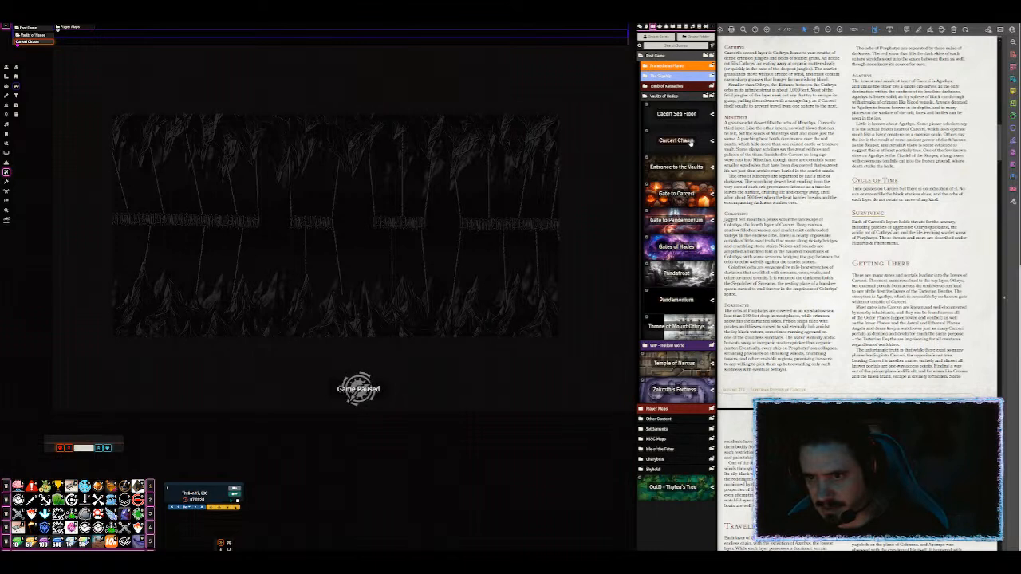
Step: Switch to Foundry VTT, duplicate the Caceri Sea Floor scene and rename the copy Caceri Desert
right_click(674, 117)
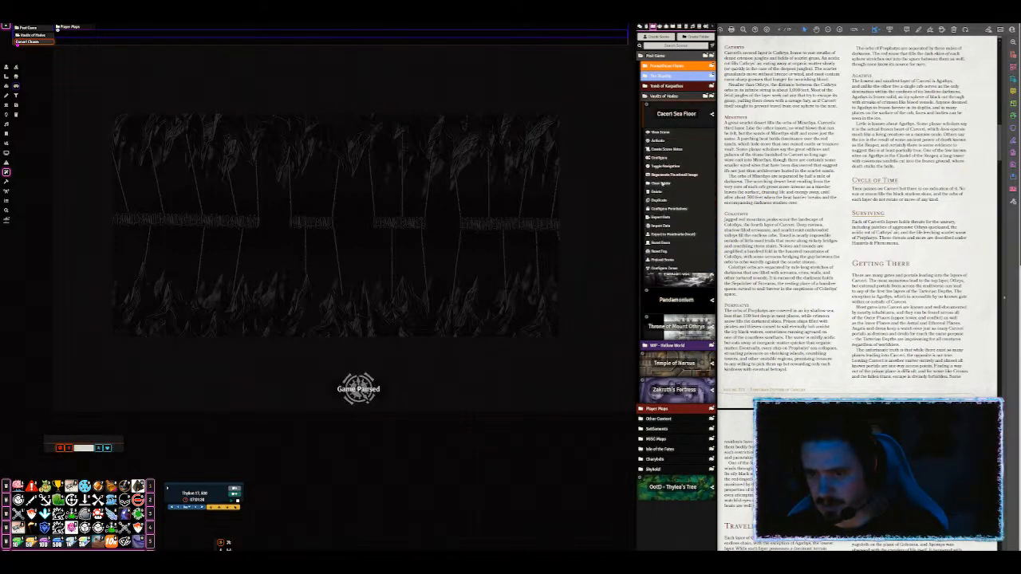
left_click(660, 201)
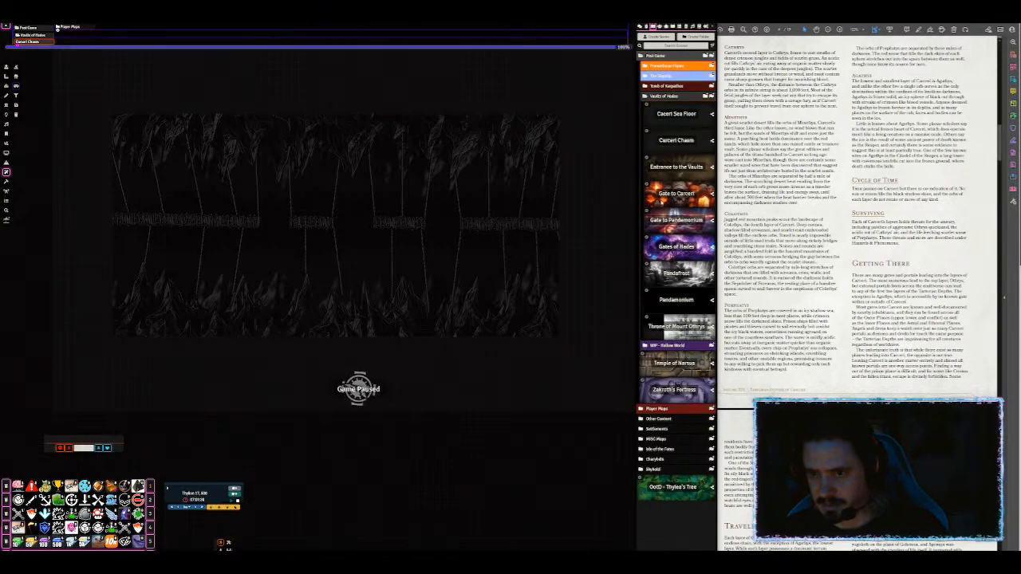
left_click(678, 141)
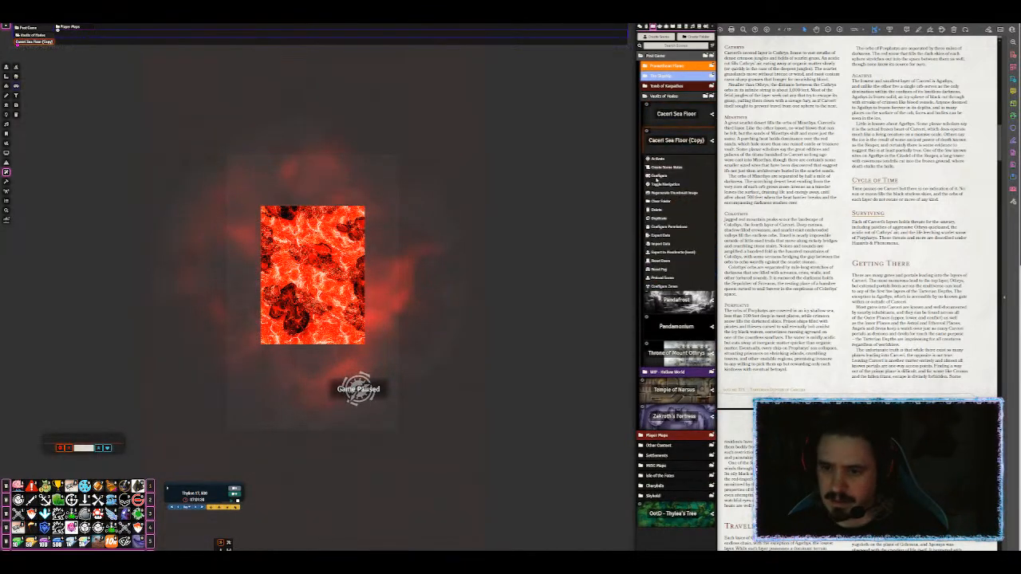
left_click(659, 176)
left_click_drag(386, 259, 356, 259)
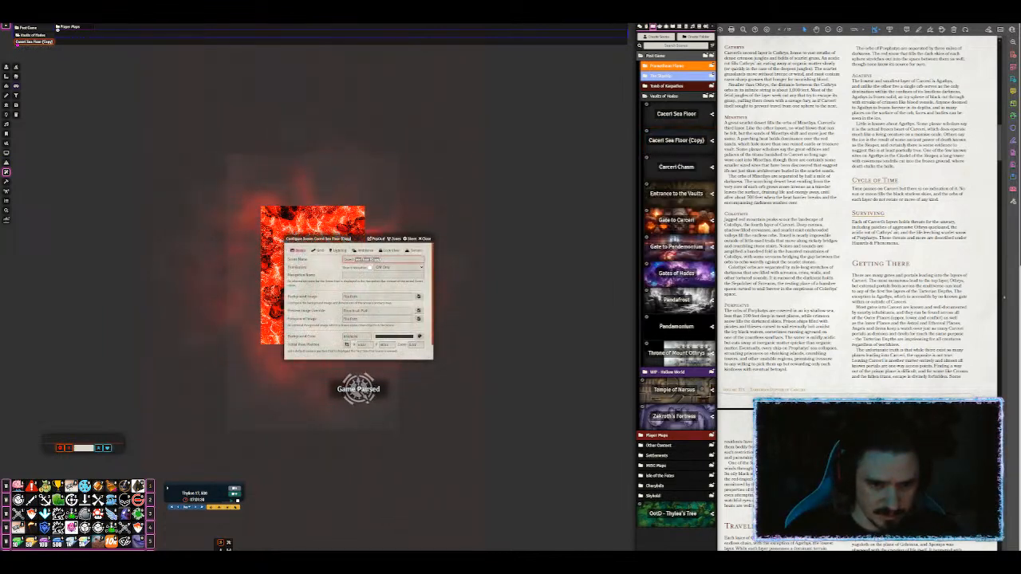
type("Be")
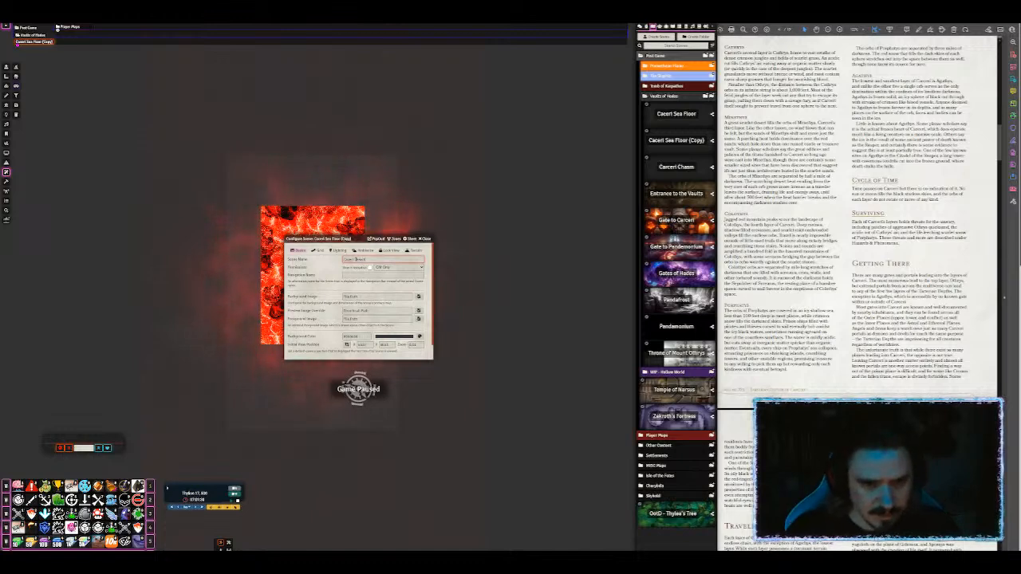
key("Return")
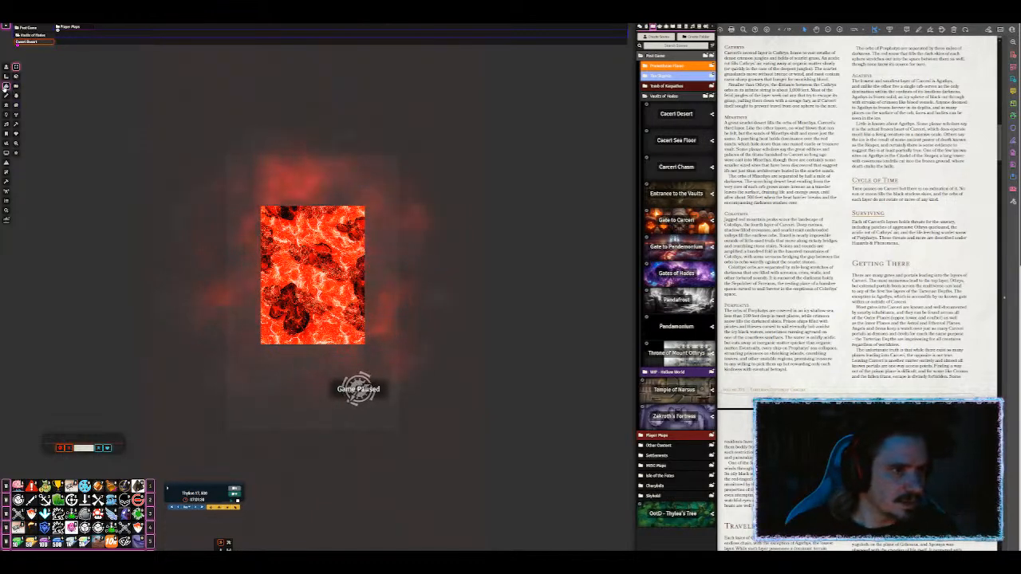
Step: Replace the lava map tile's image in the new scene by uploading the red desert map JPEG and updating the tile
left_click(6, 86)
double_click(316, 256)
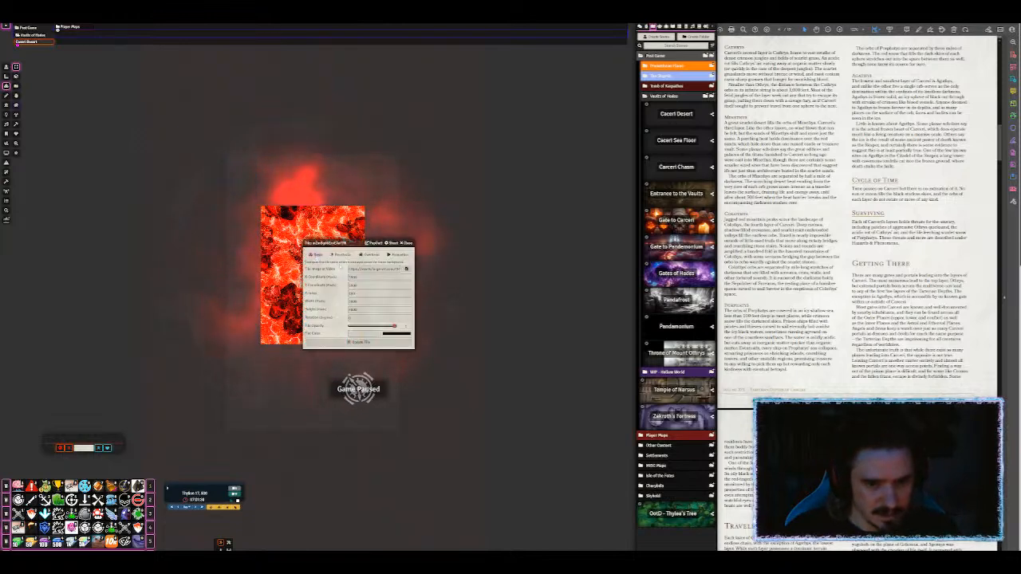
left_click(406, 269)
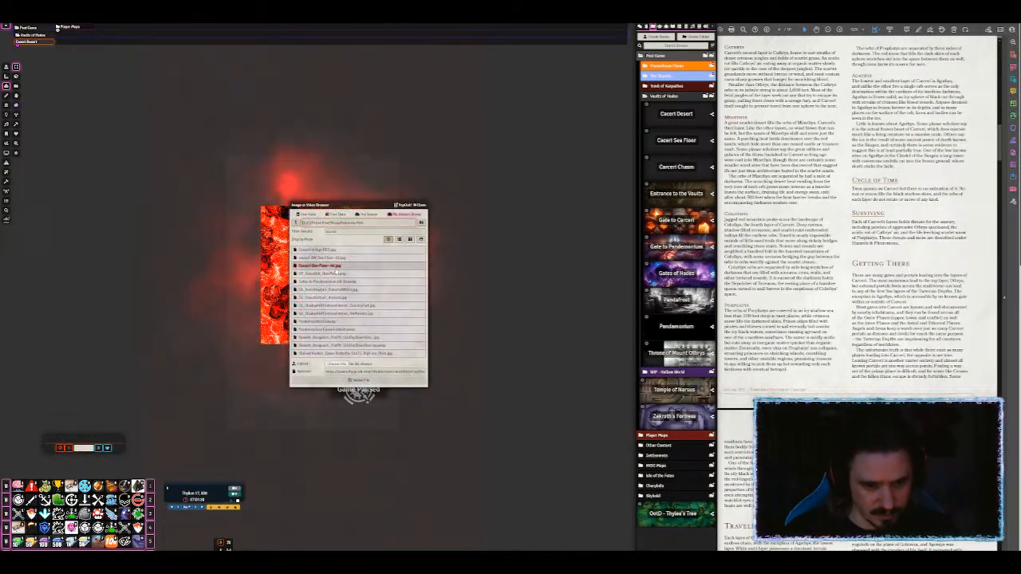
left_click(335, 364)
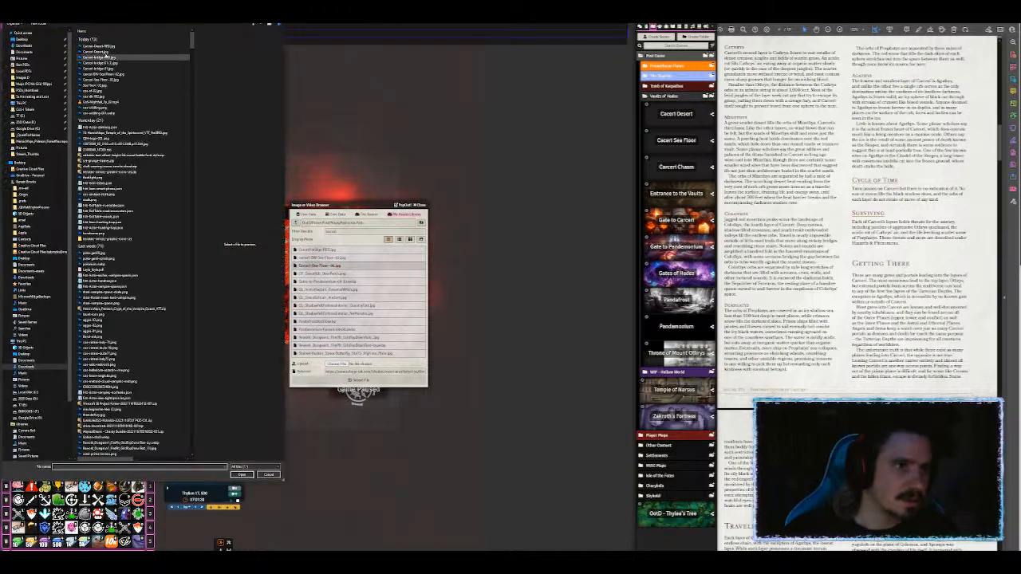
double_click(108, 49)
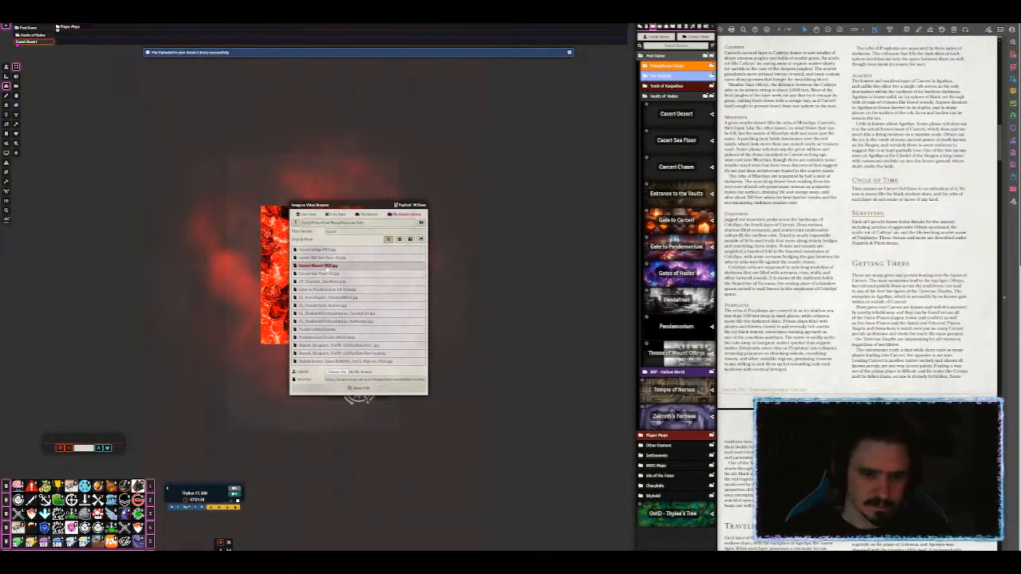
left_click(358, 388)
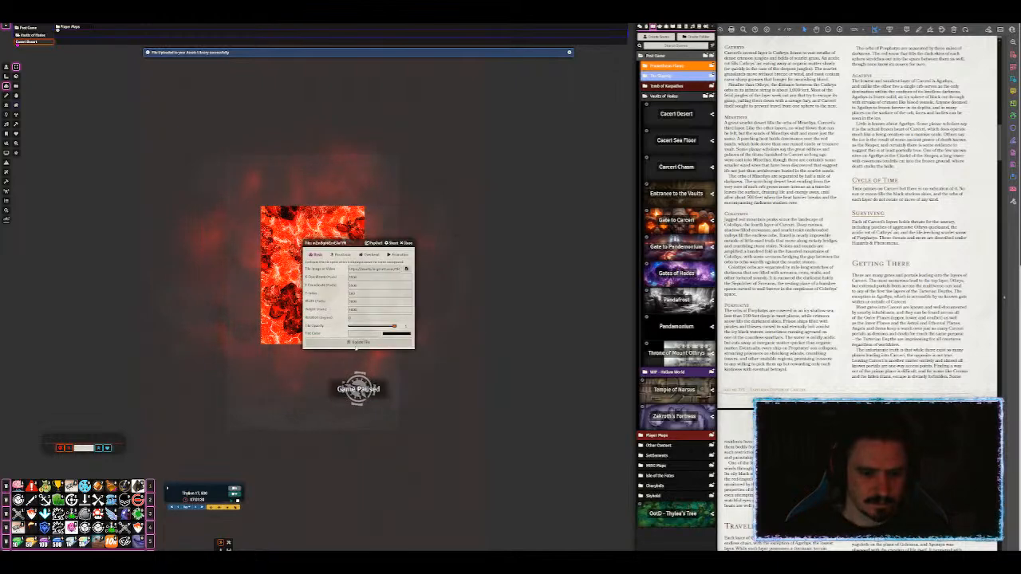
left_click(357, 345)
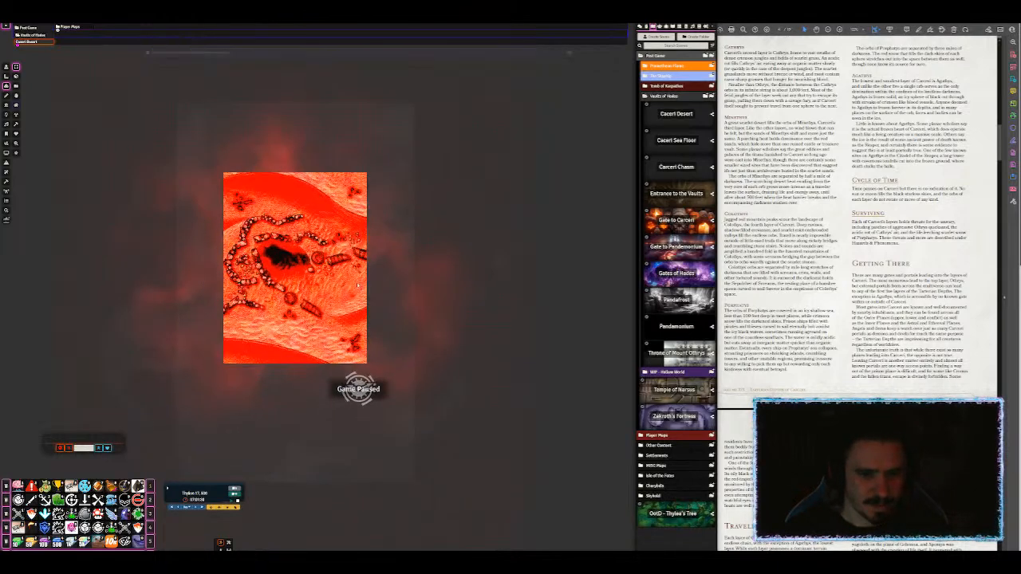
Step: Lower the animation speed and raise the animation intensity of the ambient light near the cave, and update the light source
scroll(405, 304, "up", 5)
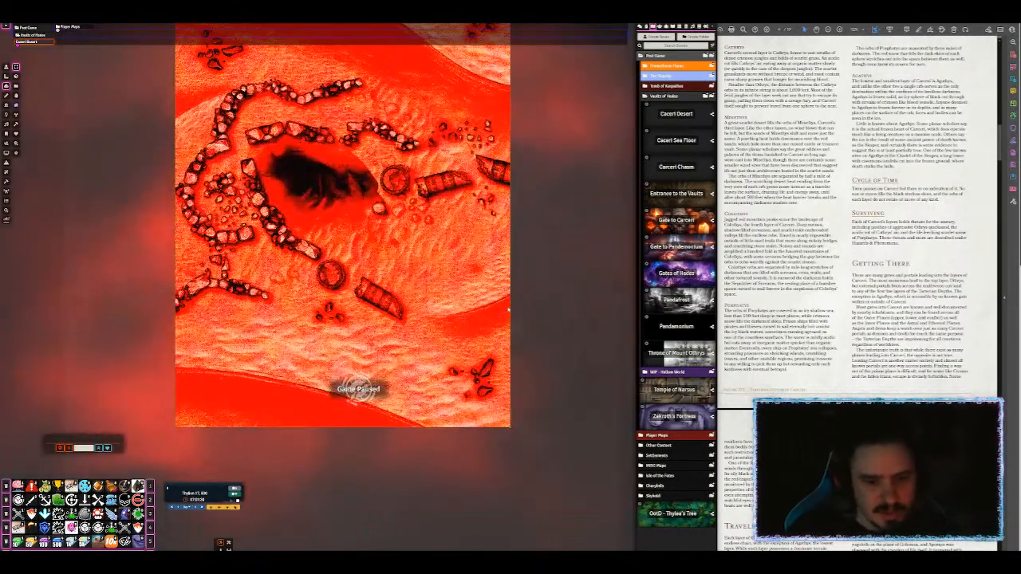
scroll(498, 246, "down", 4)
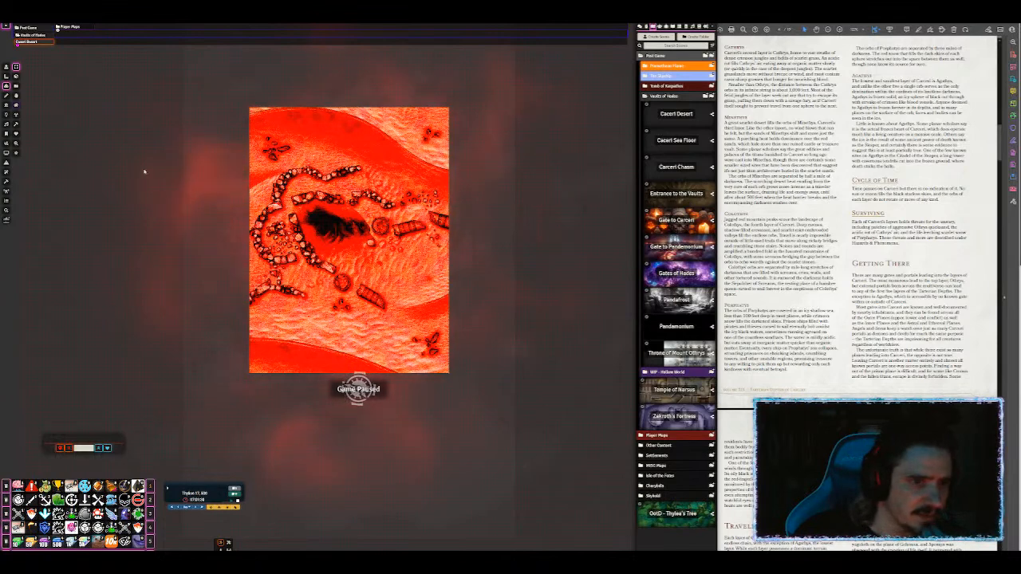
left_click(6, 116)
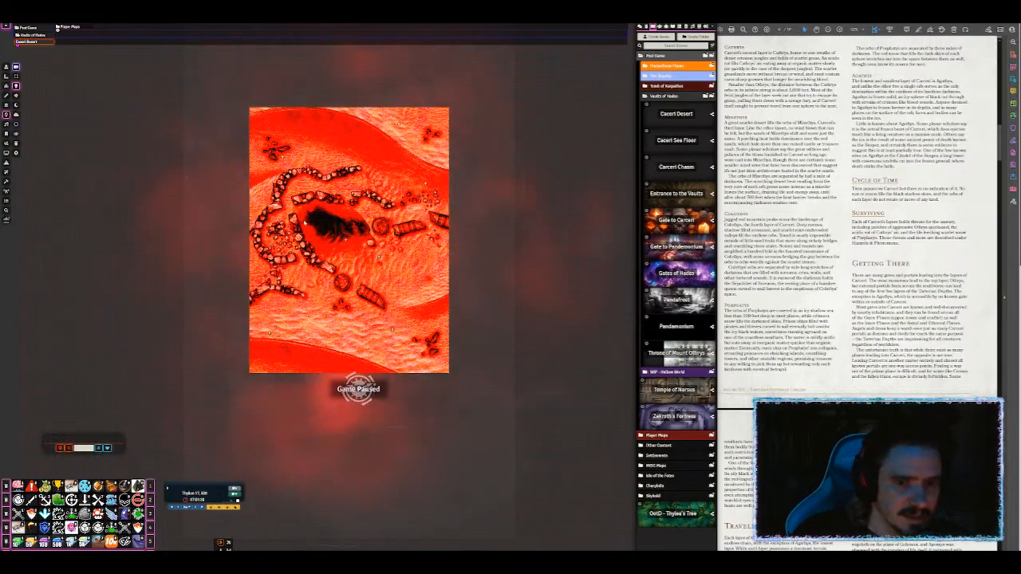
double_click(346, 241)
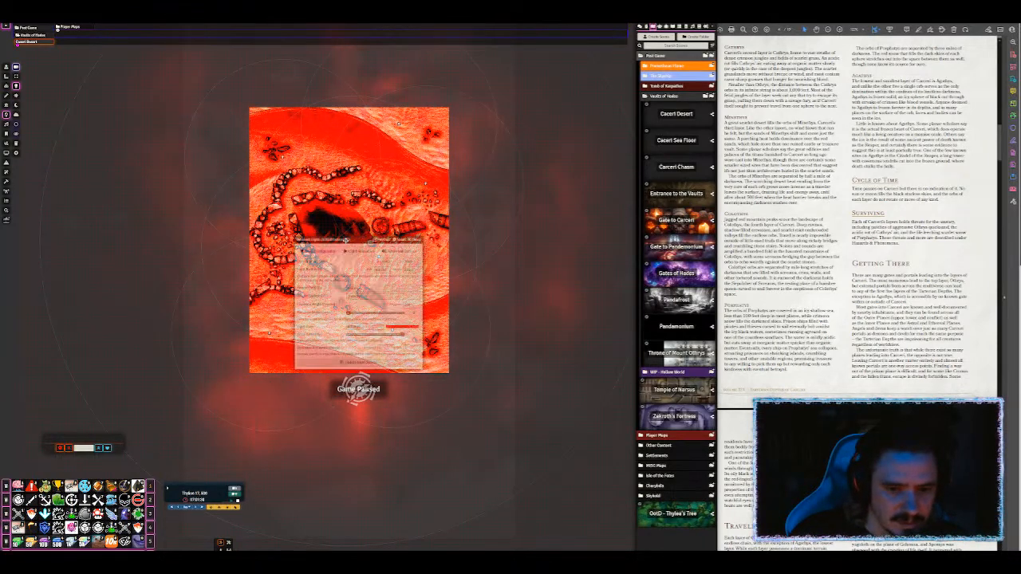
left_click(359, 251)
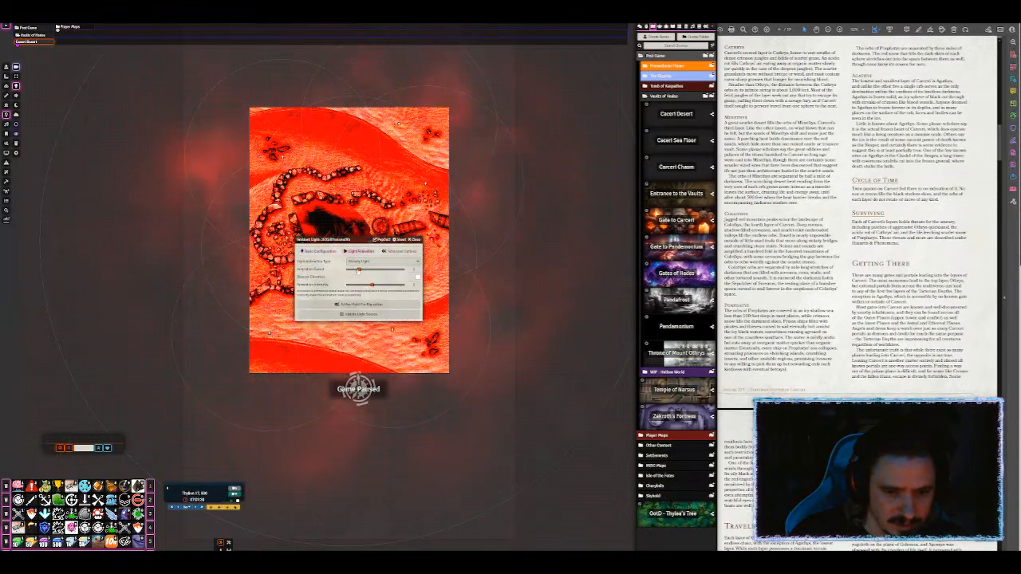
left_click_drag(384, 284, 391, 285)
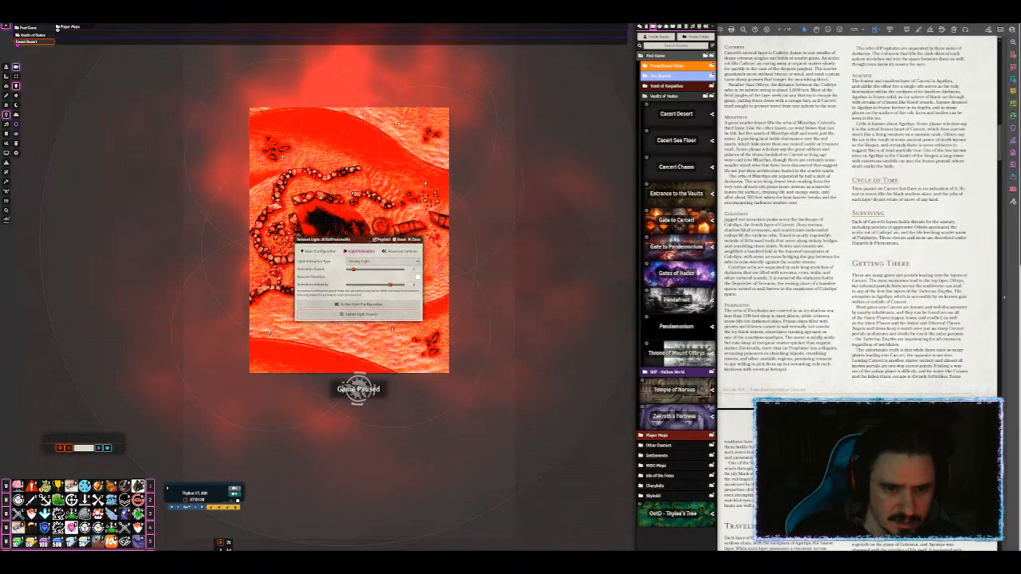
left_click(374, 313)
scroll(323, 147, "up", 5)
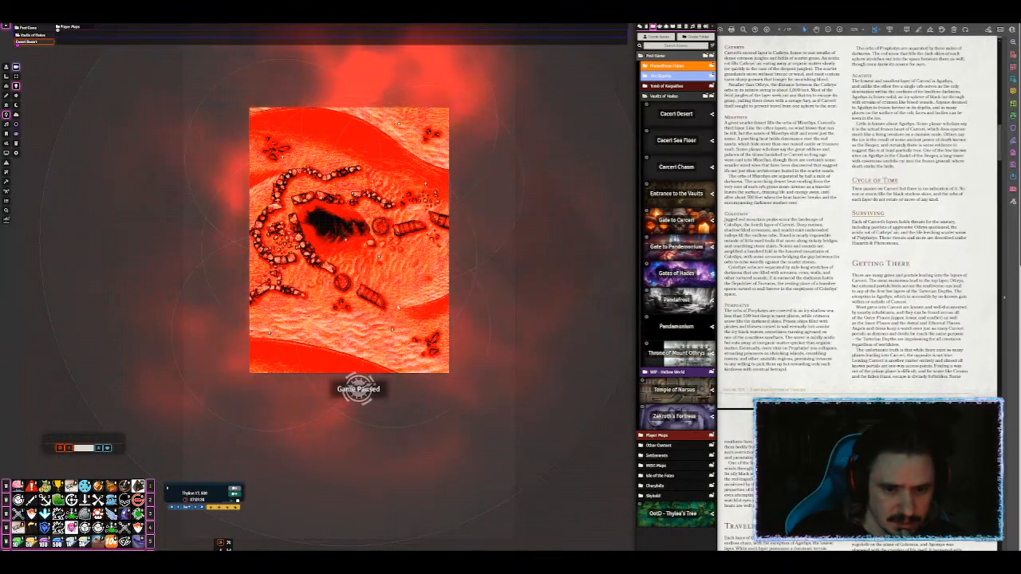
scroll(322, 148, "down", 5)
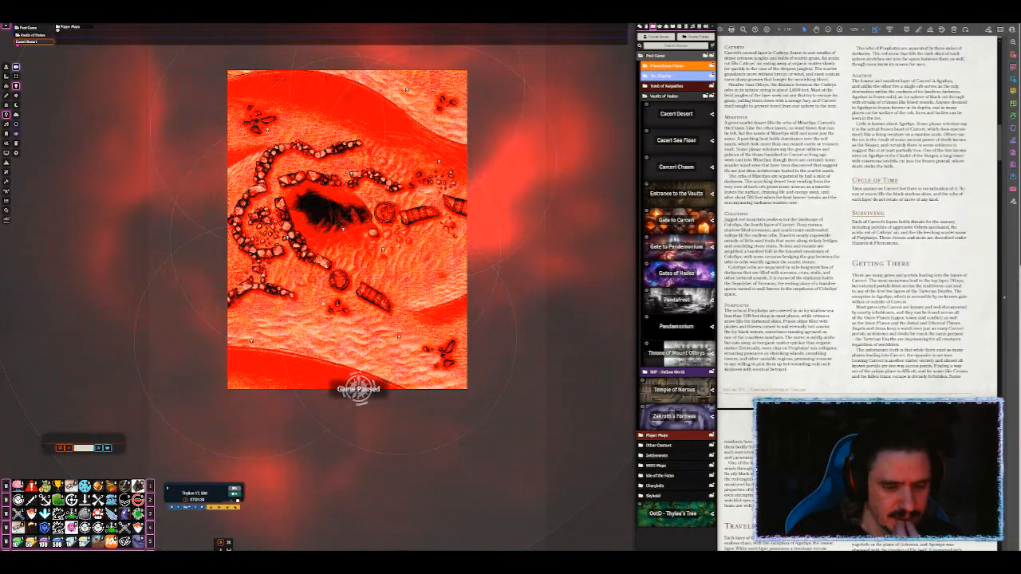
Step: Select all the walls carried over from the copied scene across the desert map and delete them
left_click(15, 143)
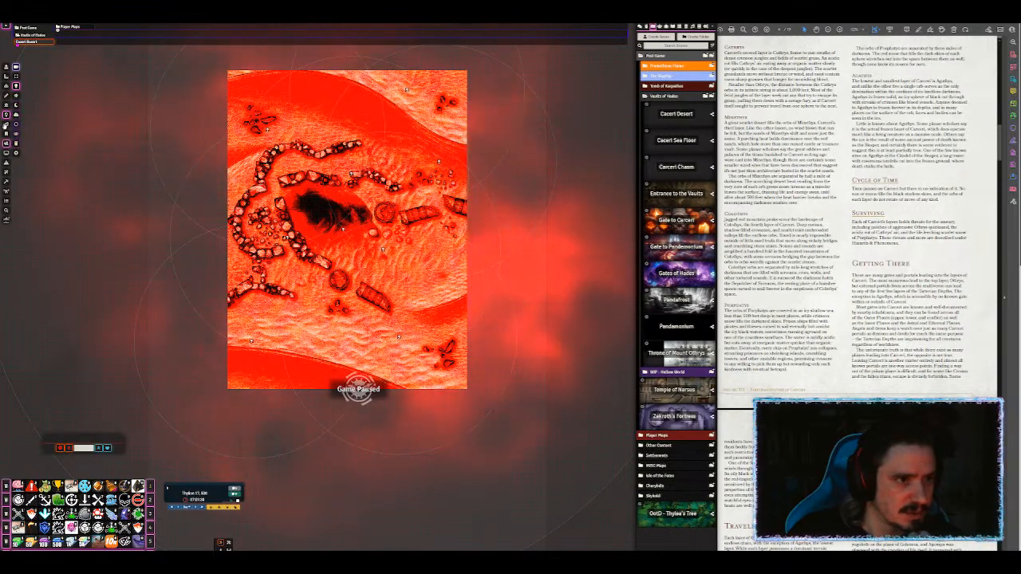
left_click(6, 86)
left_click(6, 106)
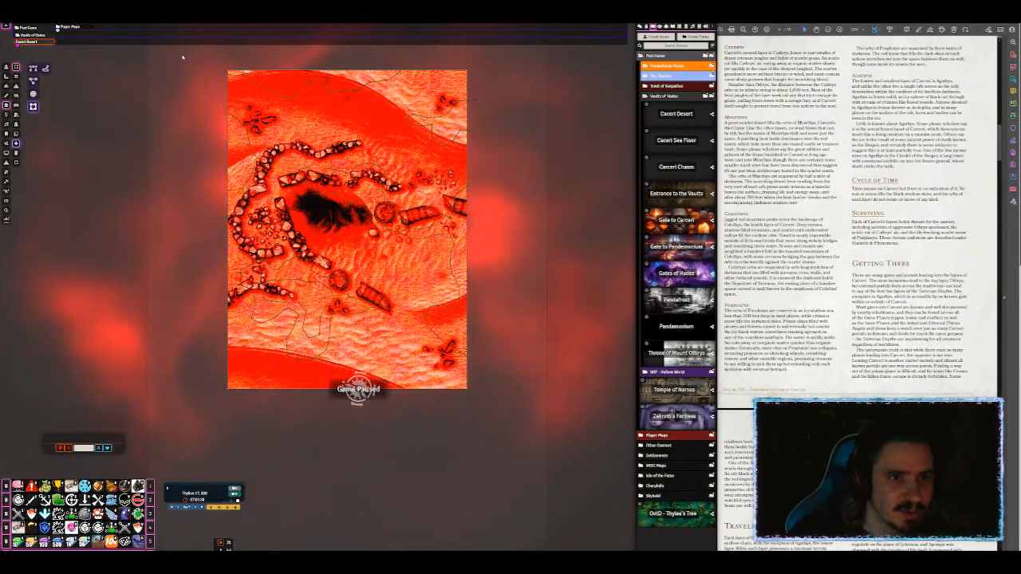
left_click_drag(190, 54, 511, 428)
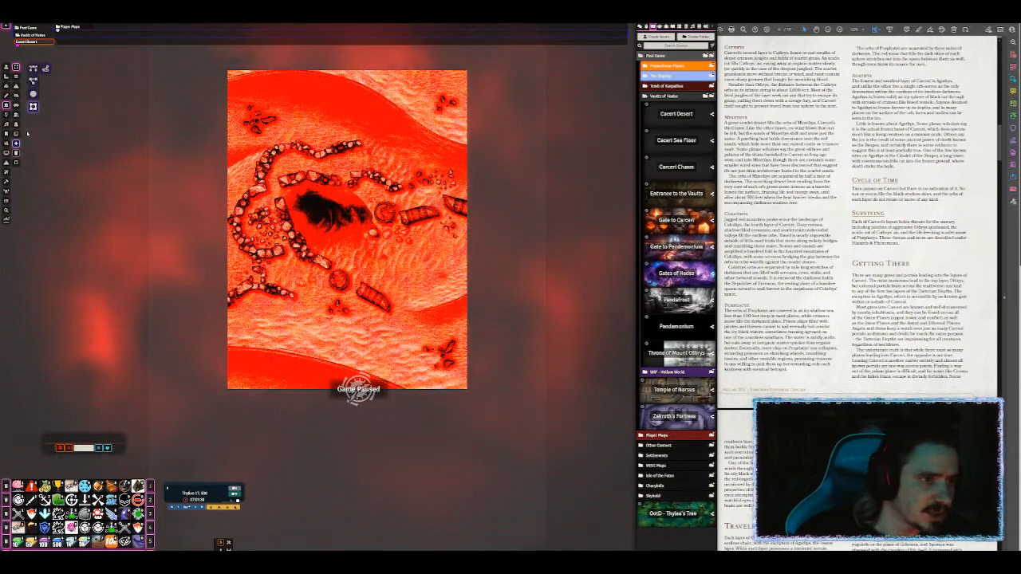
Step: Draw a rectangular boundary of normal walls around the entire edge of the desert map and apply it
left_click(16, 77)
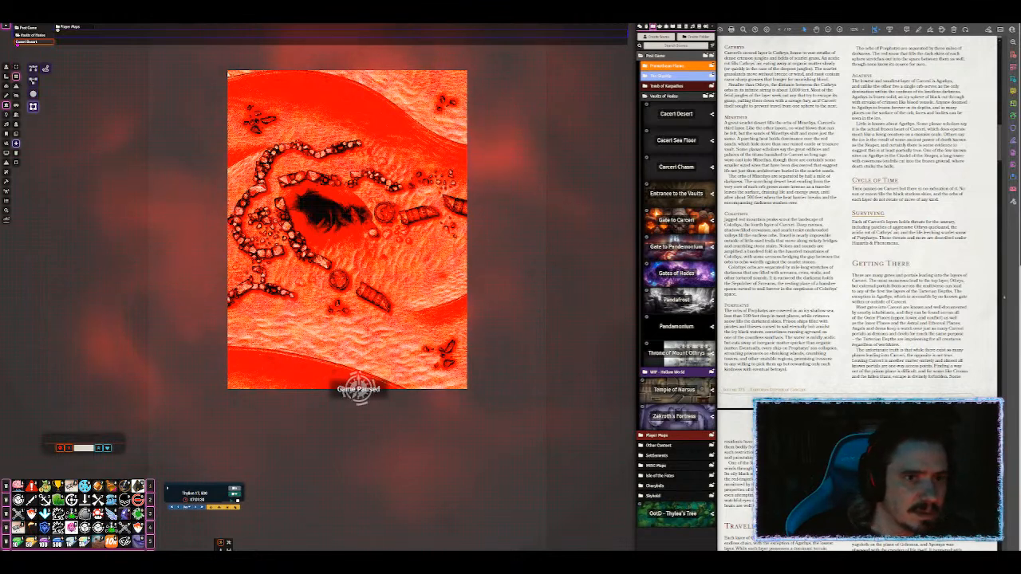
mouse_move(227, 71)
left_mouse_down()
mouse_move(439, 370)
mouse_move(466, 390)
left_mouse_up()
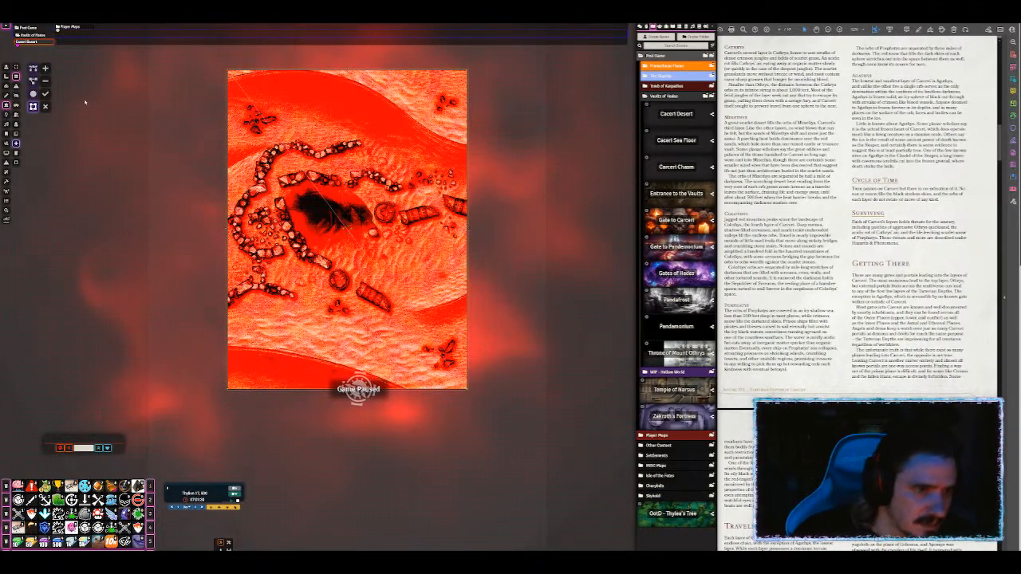
left_click(46, 94)
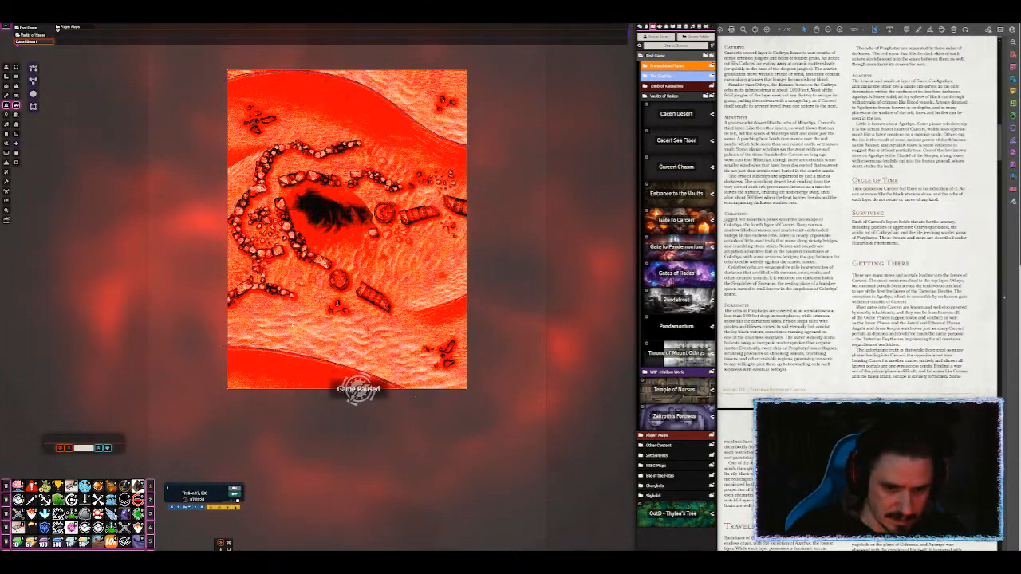
Step: Draw elliptical terrain walls around the two round stone ruins, one beside the black chasm and one to its south, applying each
scroll(441, 305, "up", 6)
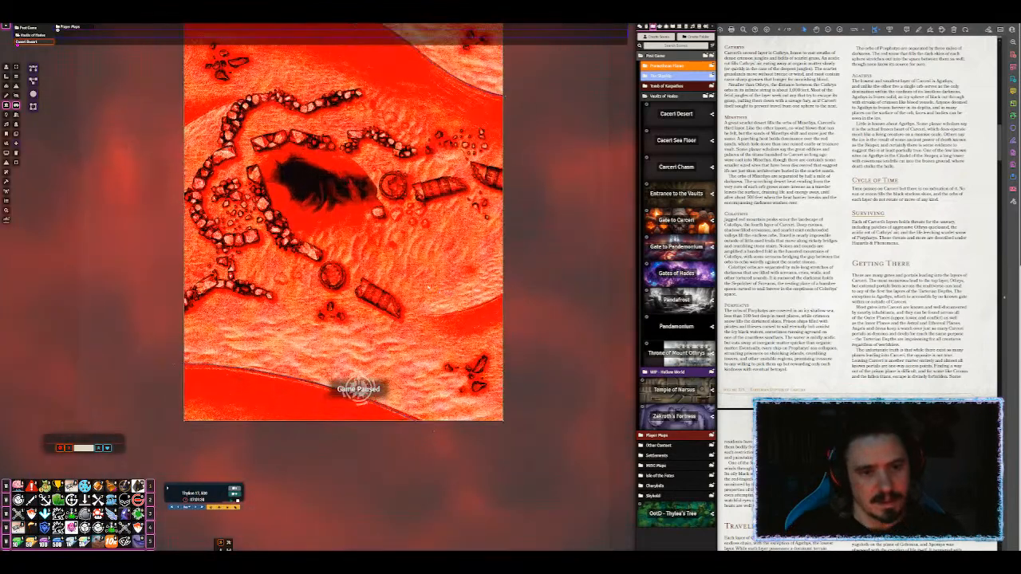
left_click_drag(385, 266, 421, 296)
scroll(422, 296, "down", 2)
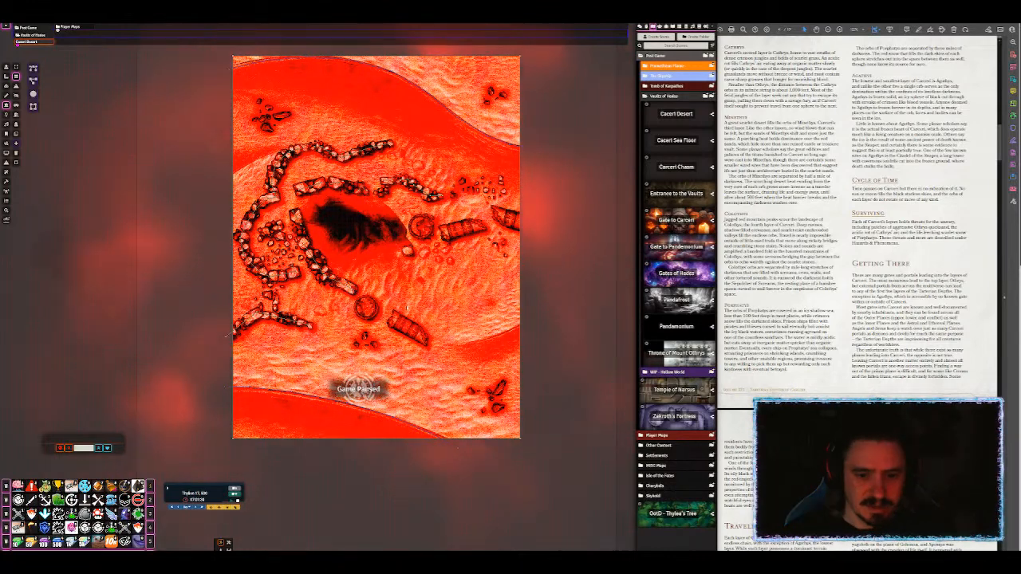
left_click_drag(427, 315, 367, 292)
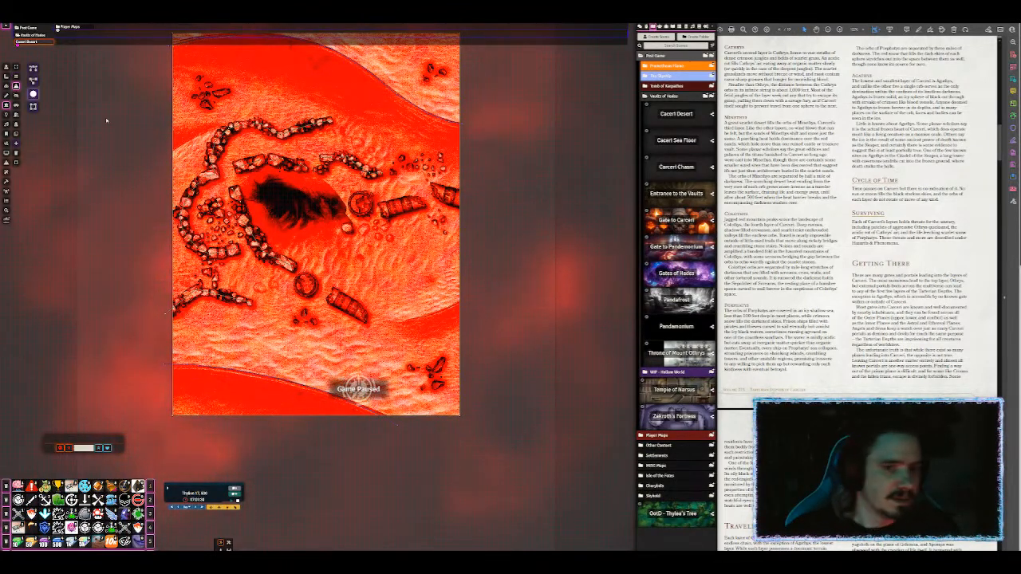
left_click_drag(389, 268, 420, 227)
scroll(358, 230, "up", 7)
left_click(34, 95)
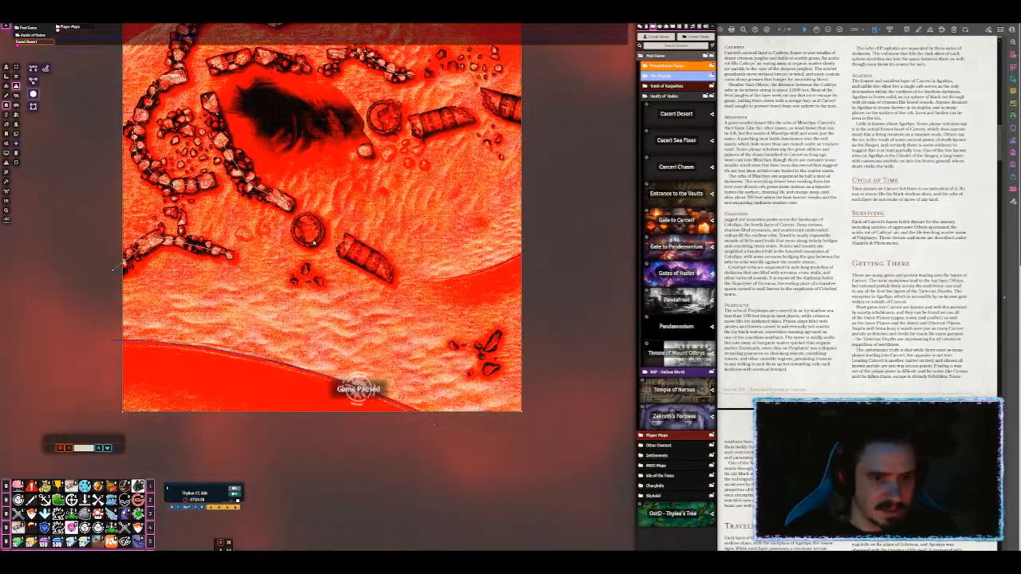
left_click_drag(296, 217, 320, 245)
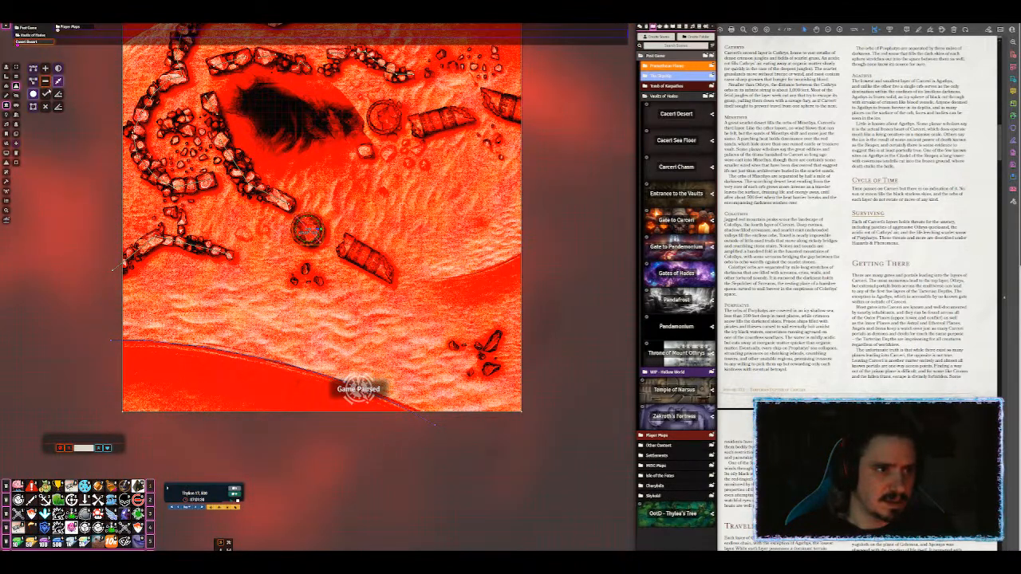
left_click(46, 93)
left_click_drag(372, 104, 403, 134)
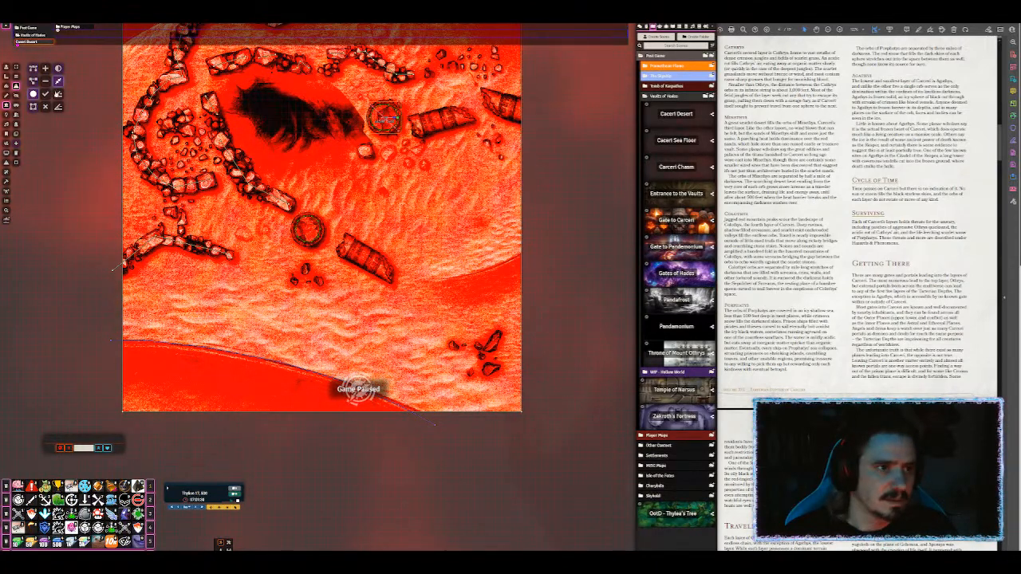
left_click(45, 94)
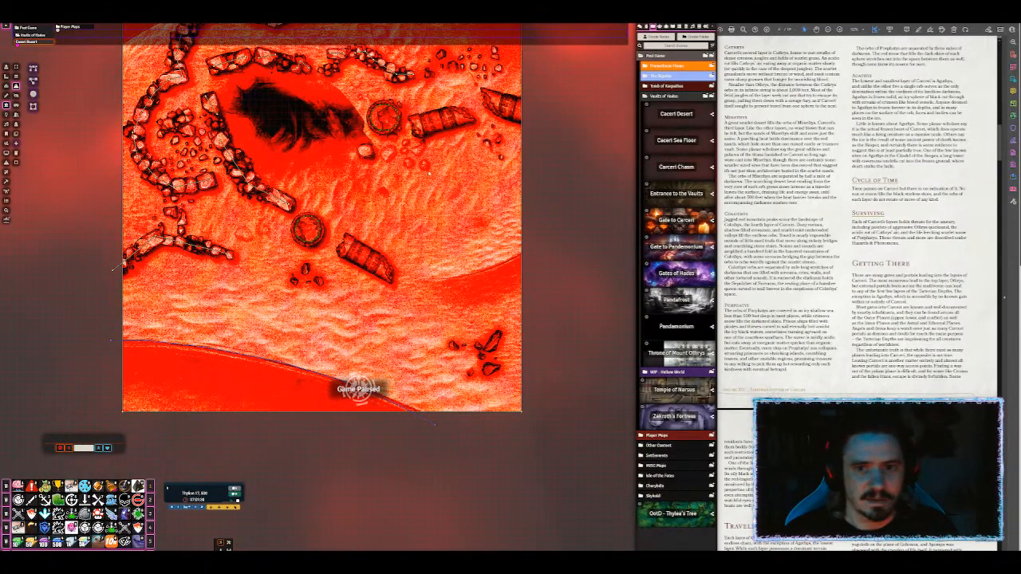
left_click_drag(430, 169, 330, 196)
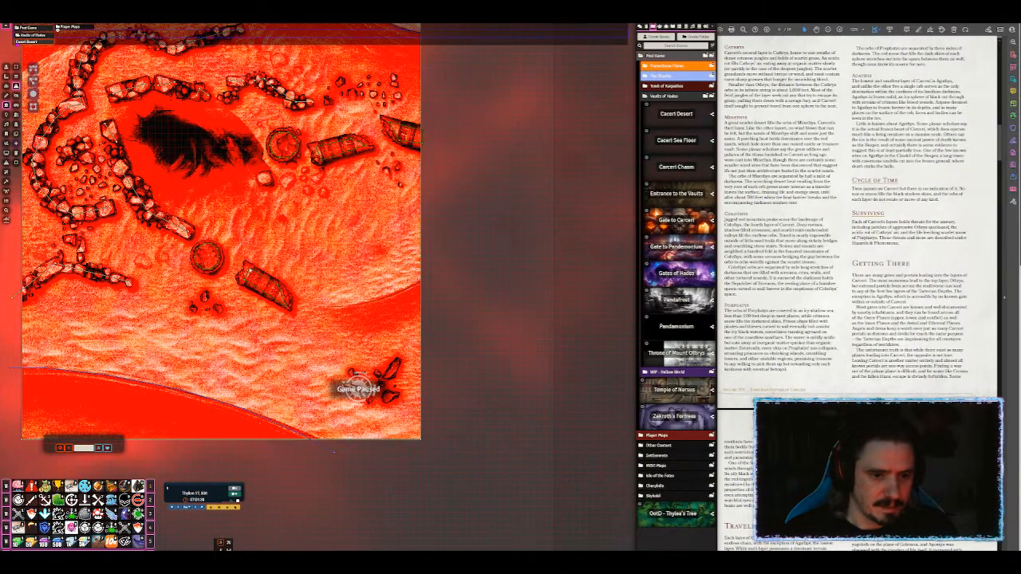
scroll(312, 260, "down", 7)
left_click_drag(312, 260, 391, 295)
scroll(326, 225, "up", 1)
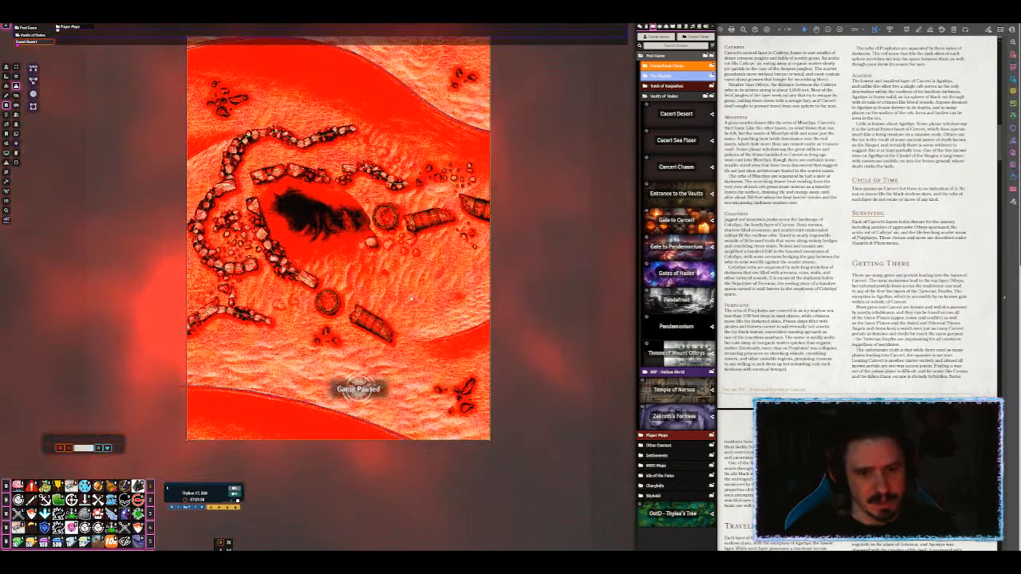
left_click_drag(327, 225, 326, 215)
scroll(326, 215, "down", 1)
scroll(359, 286, "down", 5)
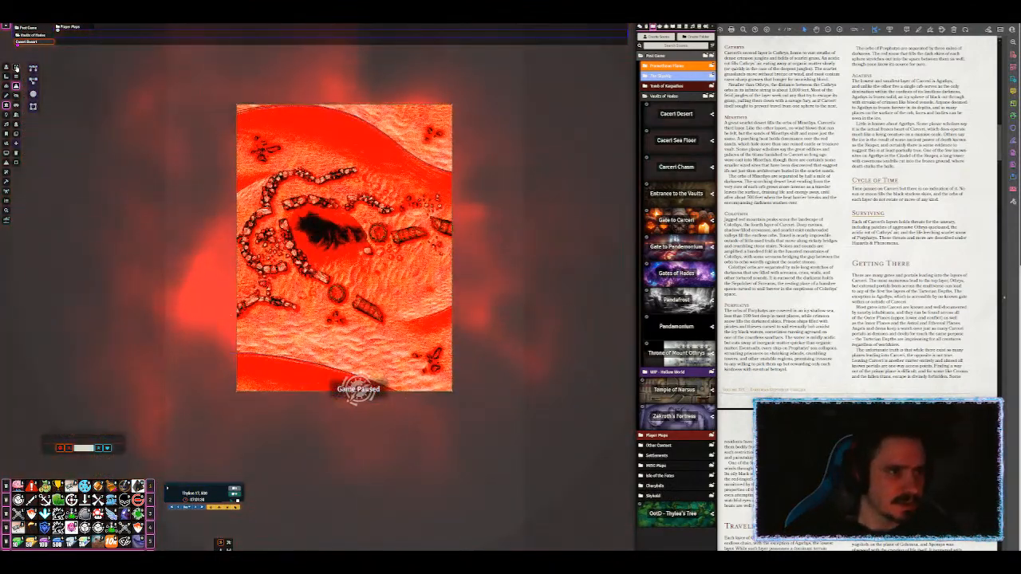
Step: Select the terrain walls around the round and broken ruins east and south of the chasm and set their wall height top to 10
scroll(463, 172, "up", 5)
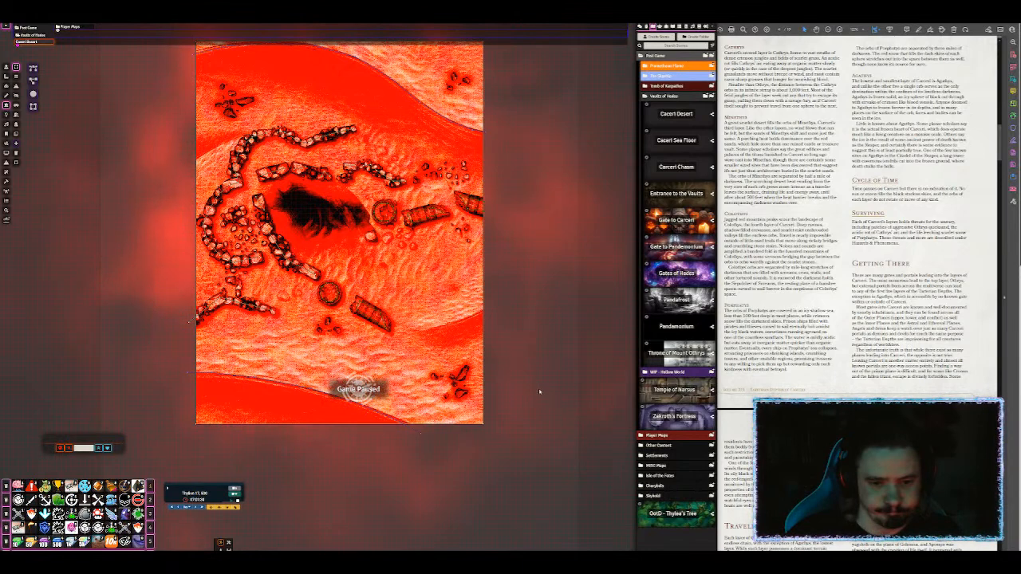
left_click_drag(521, 379, 495, 264)
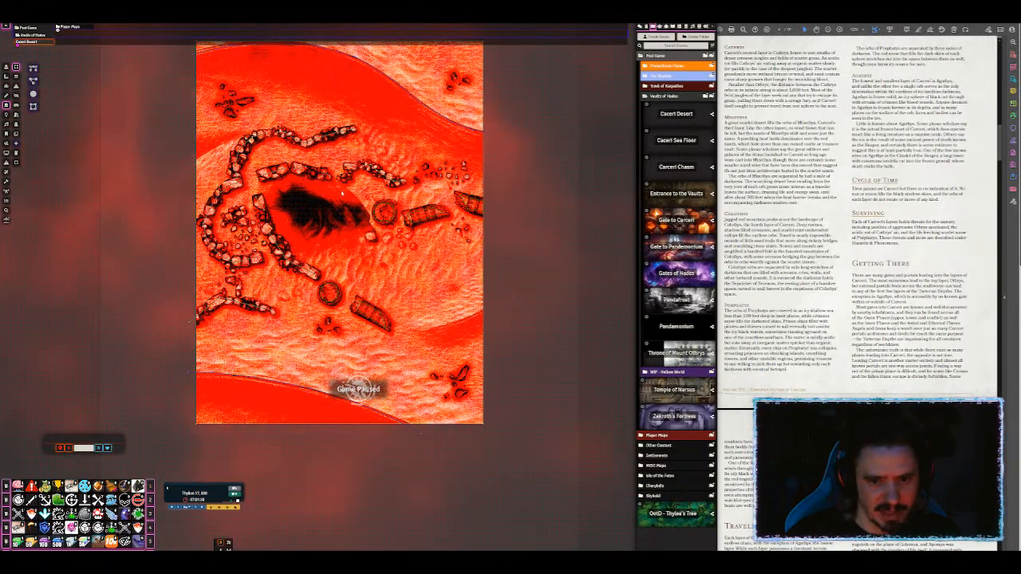
left_click_drag(317, 195, 565, 338)
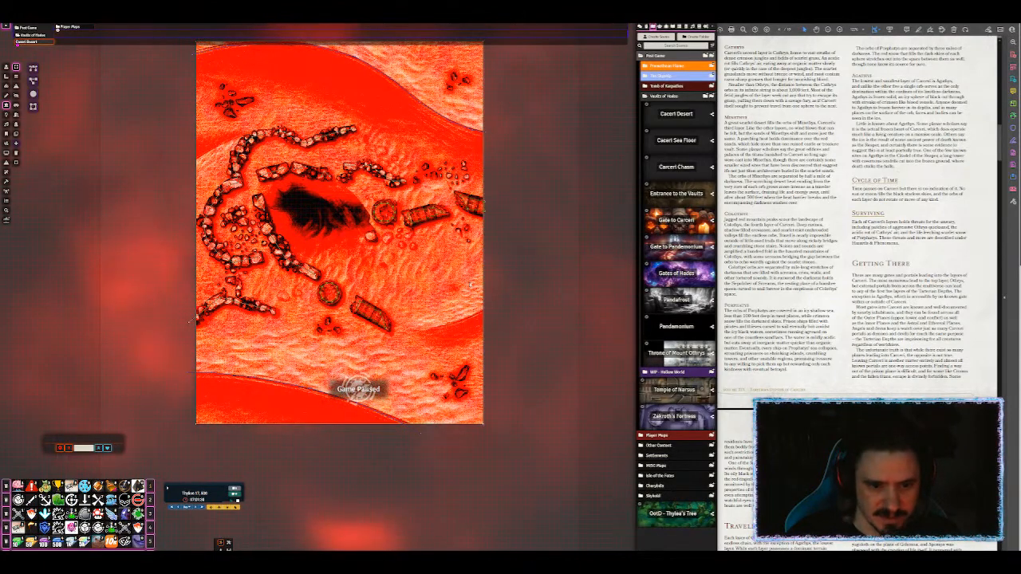
scroll(357, 294, "up", 2)
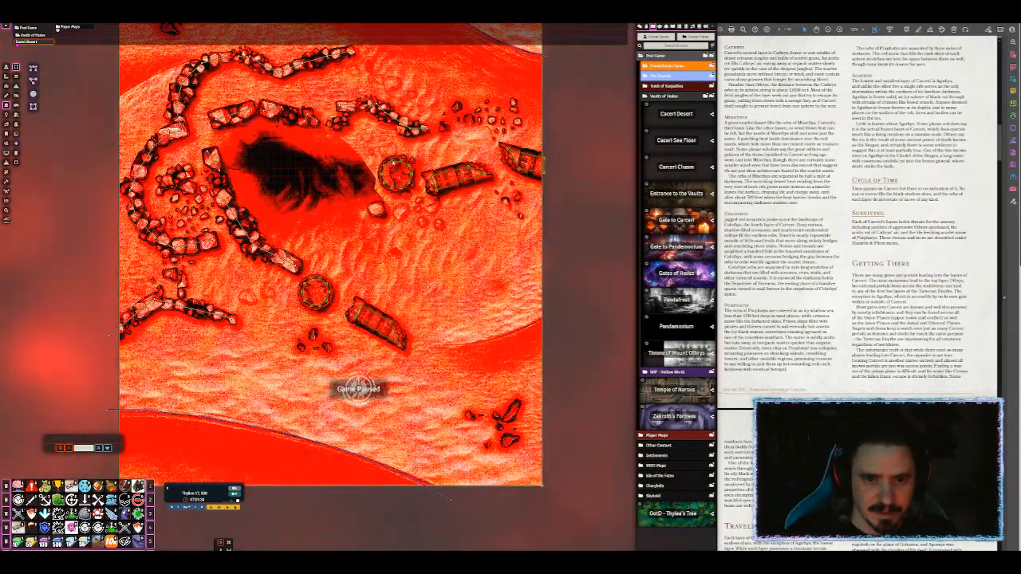
double_click(394, 161)
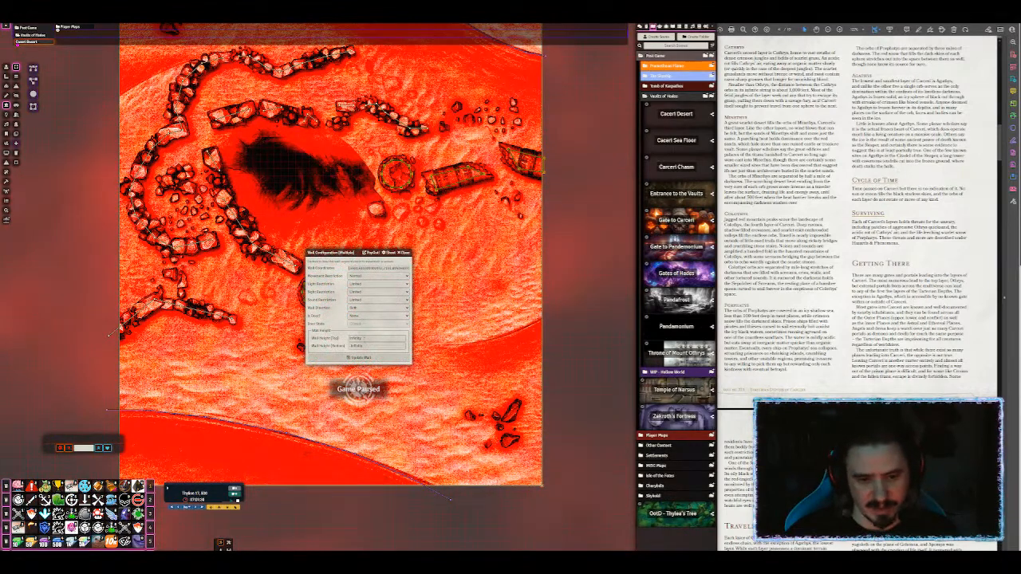
left_click(367, 339)
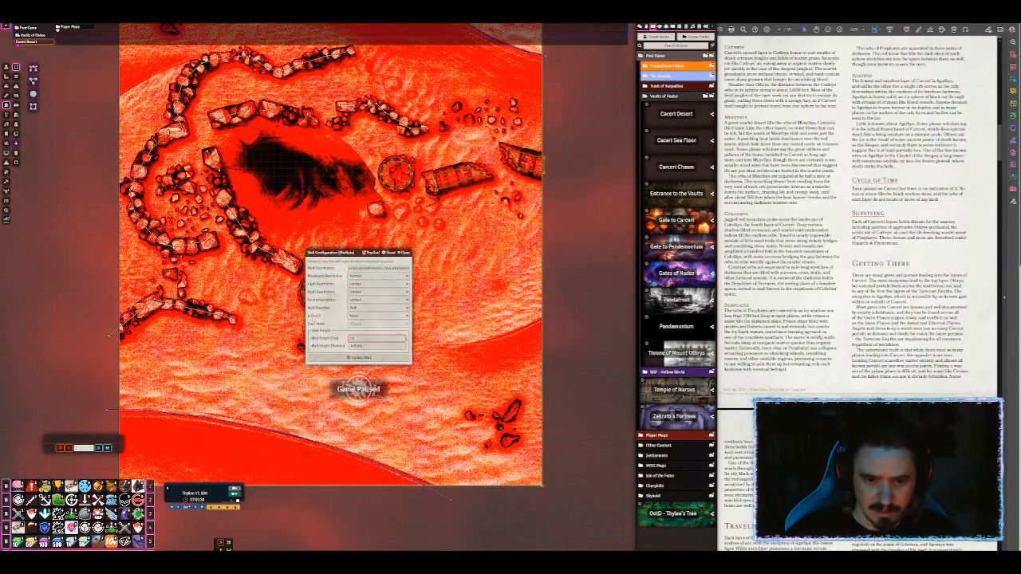
key("Return")
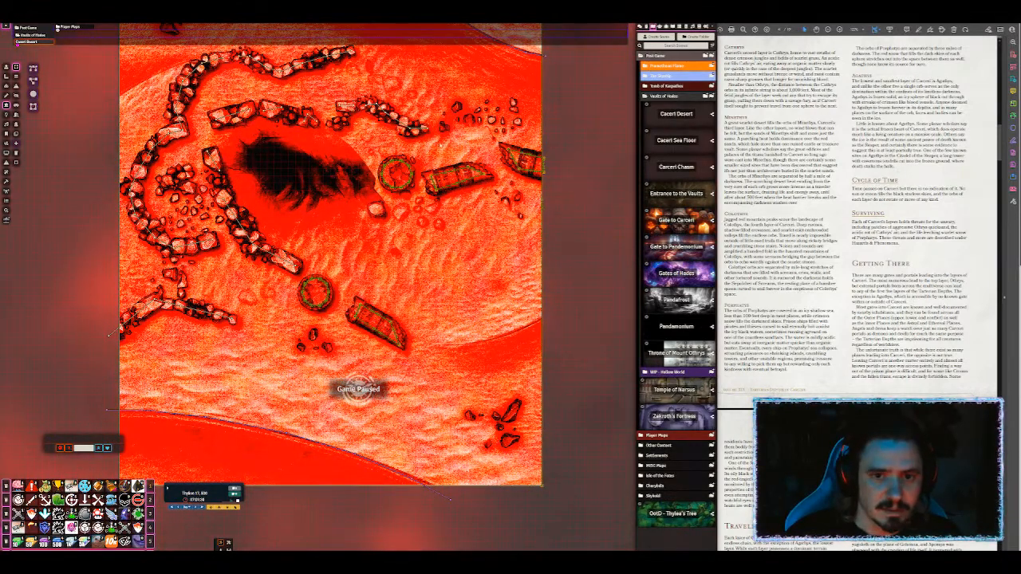
Step: Set the wall height top to 10 for the stone wall southwest of the chasm and for the outer curved ruin wall
left_click_drag(438, 141, 472, 156)
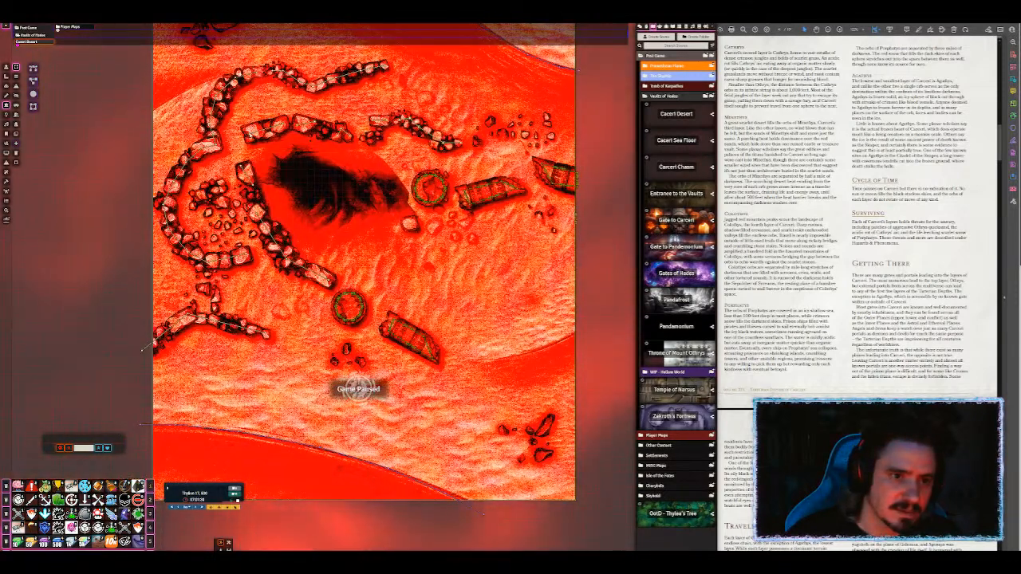
double_click(274, 226)
double_click(357, 339)
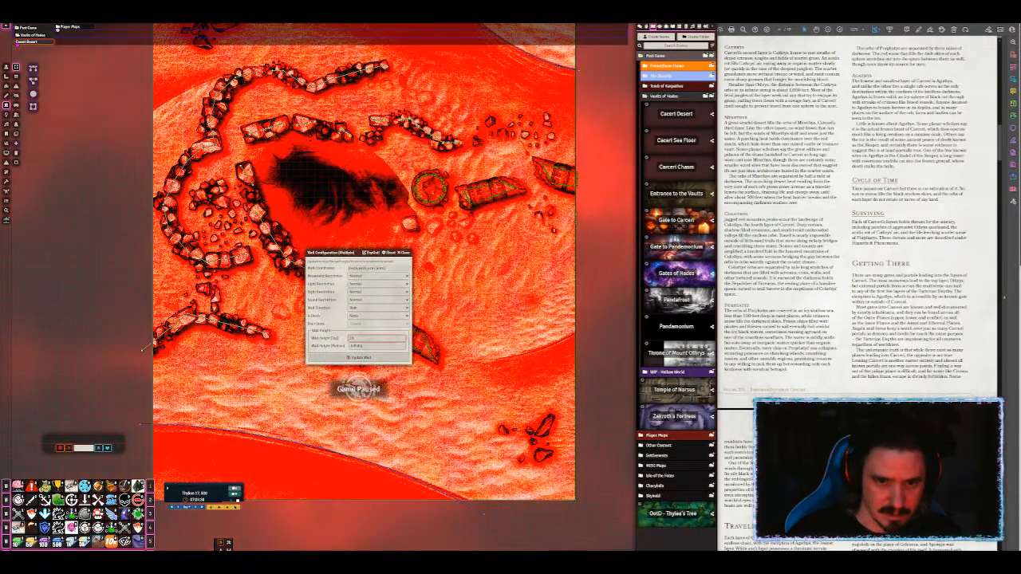
key("Return")
left_click_drag(409, 99, 482, 122)
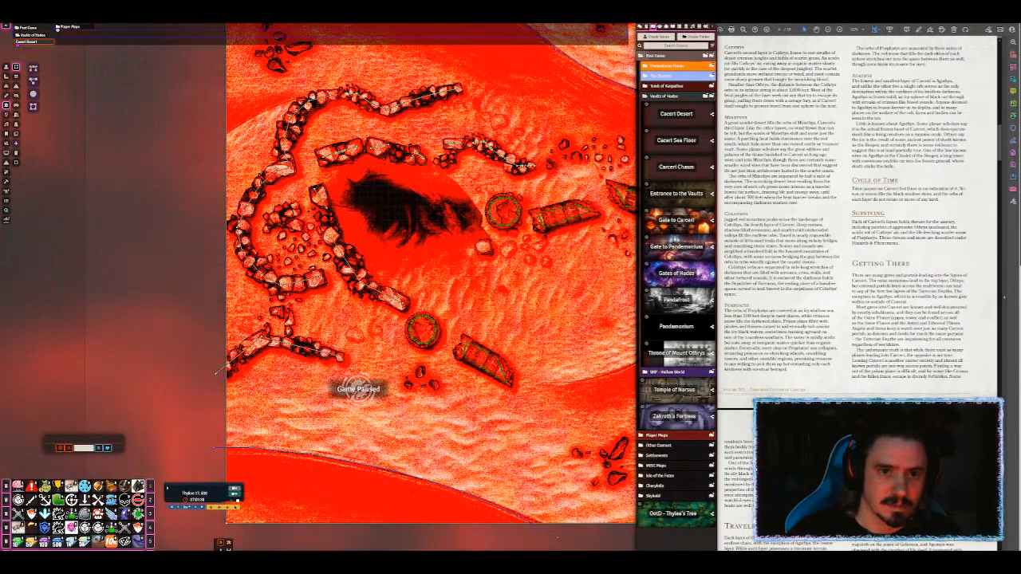
double_click(249, 209)
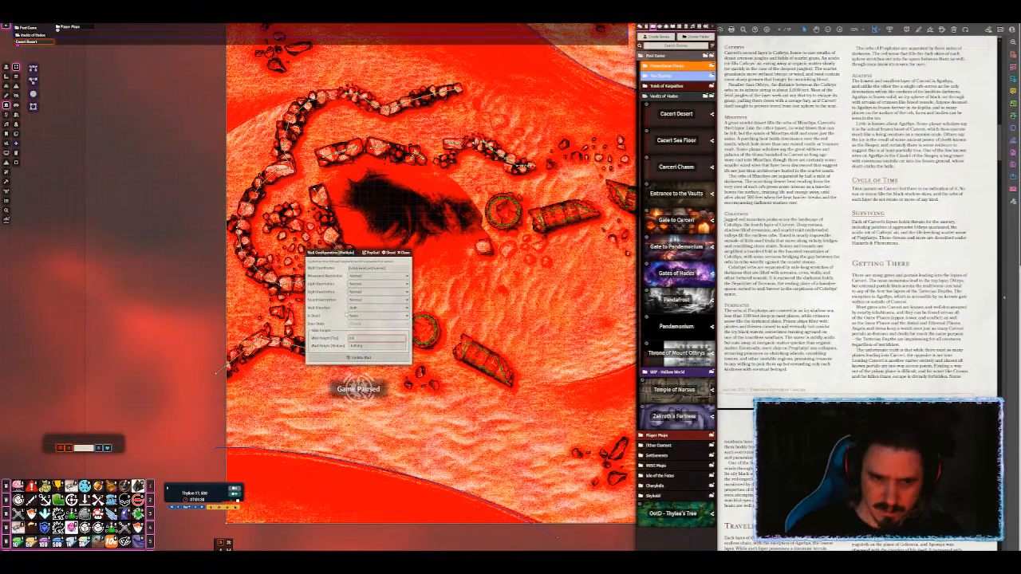
key("Return")
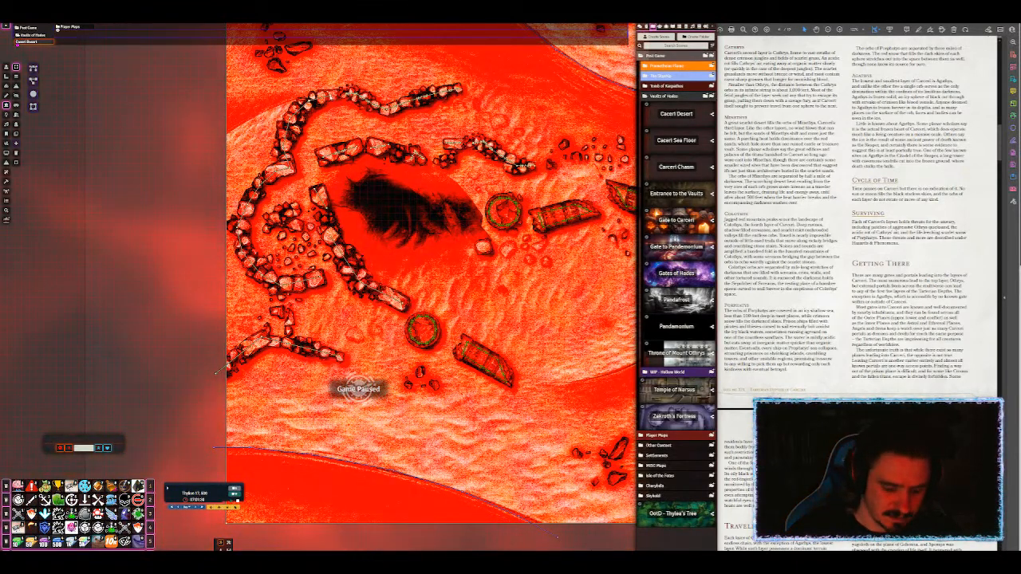
Step: Set the wall height top to 10 for the whole chain of walls on the branching ruin at the map's southwest edge
double_click(340, 356)
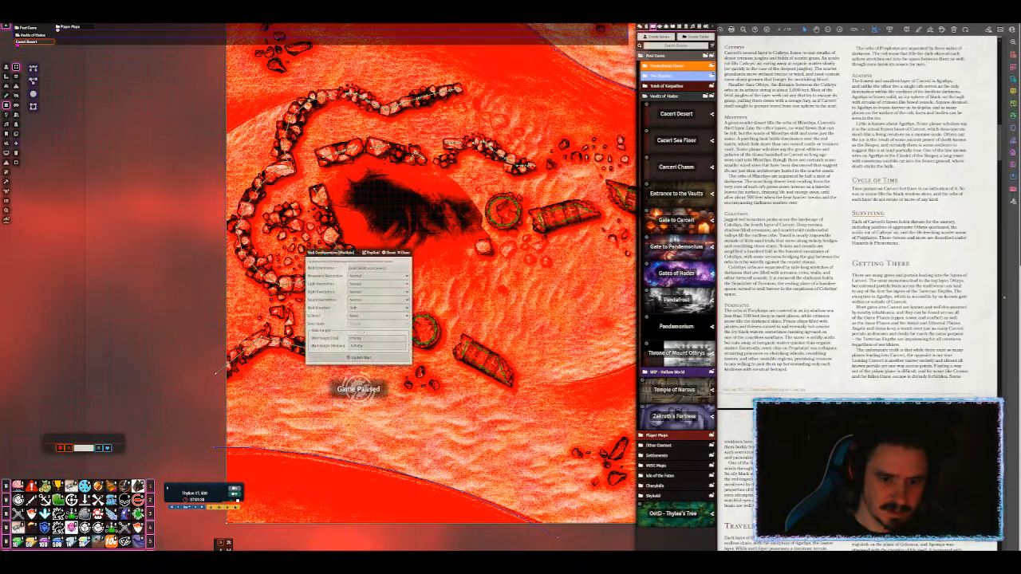
left_click_drag(363, 338, 338, 332)
type("10")
key("Return")
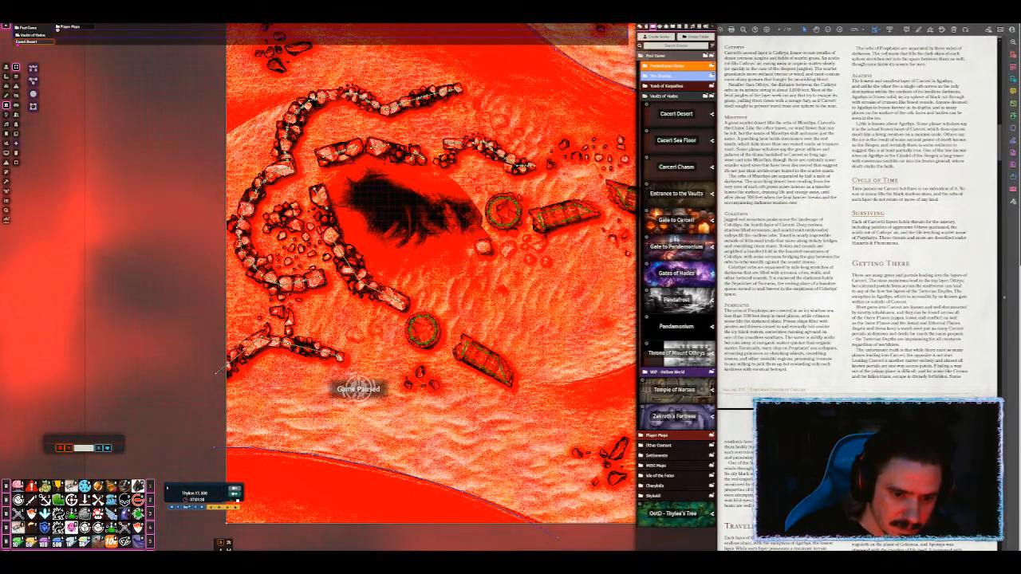
double_click(339, 358, "alt")
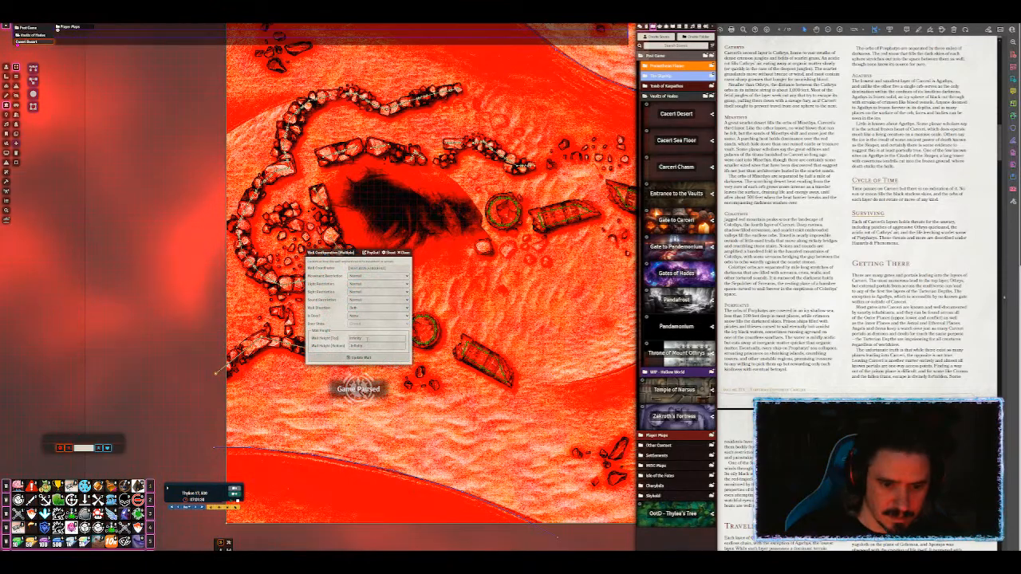
double_click(368, 340)
type("10")
key("Return")
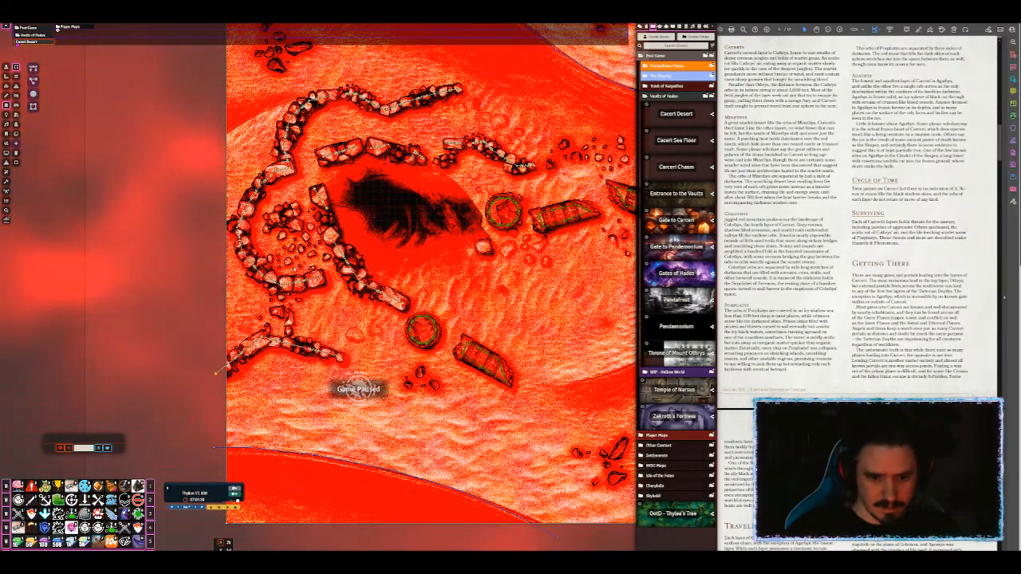
Step: Change the wall height top for the dune-edge walls in the northeast of the map and update them
left_click_drag(429, 464, 333, 341)
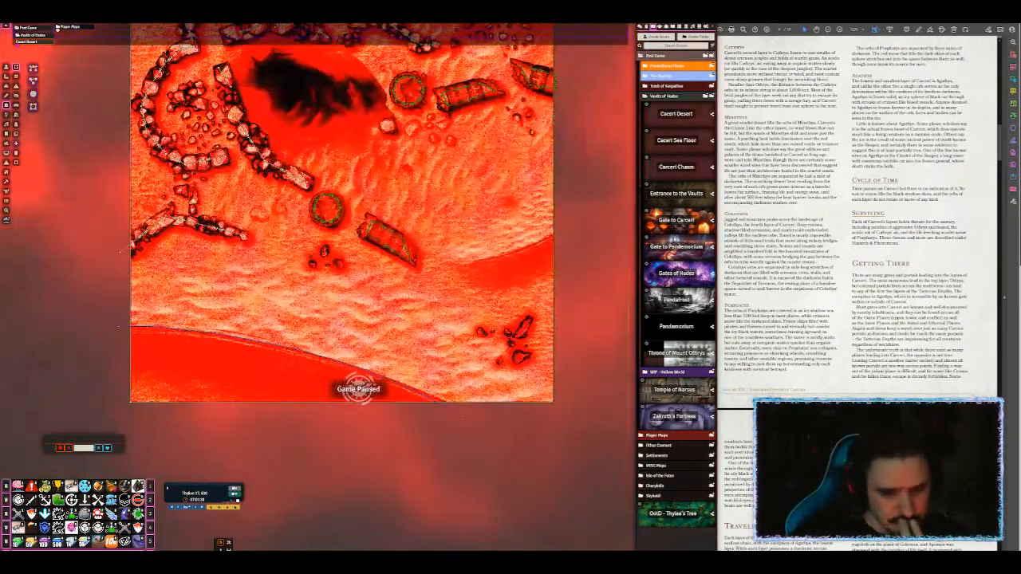
scroll(332, 341, "down", 3)
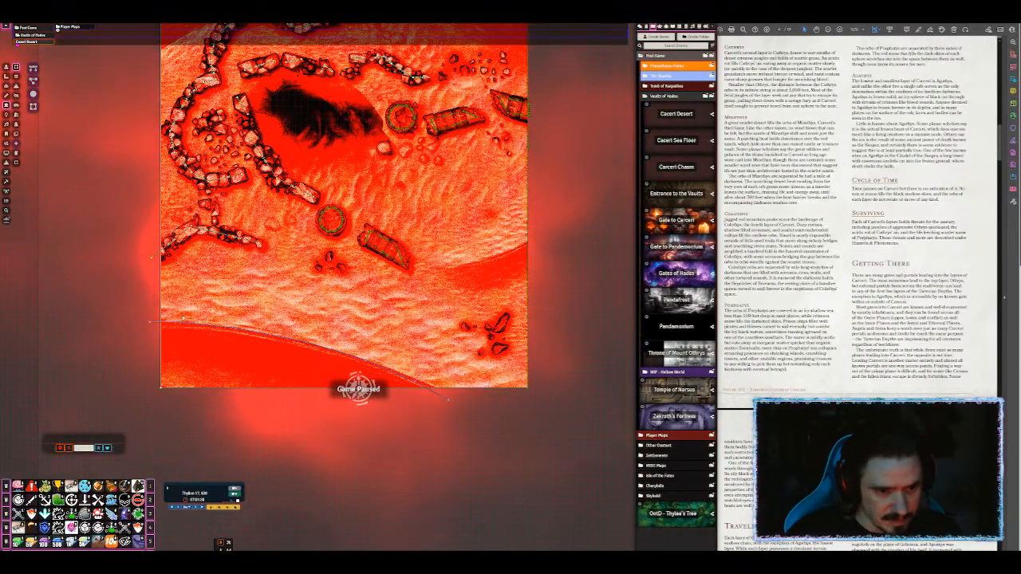
left_click_drag(509, 55, 485, 187)
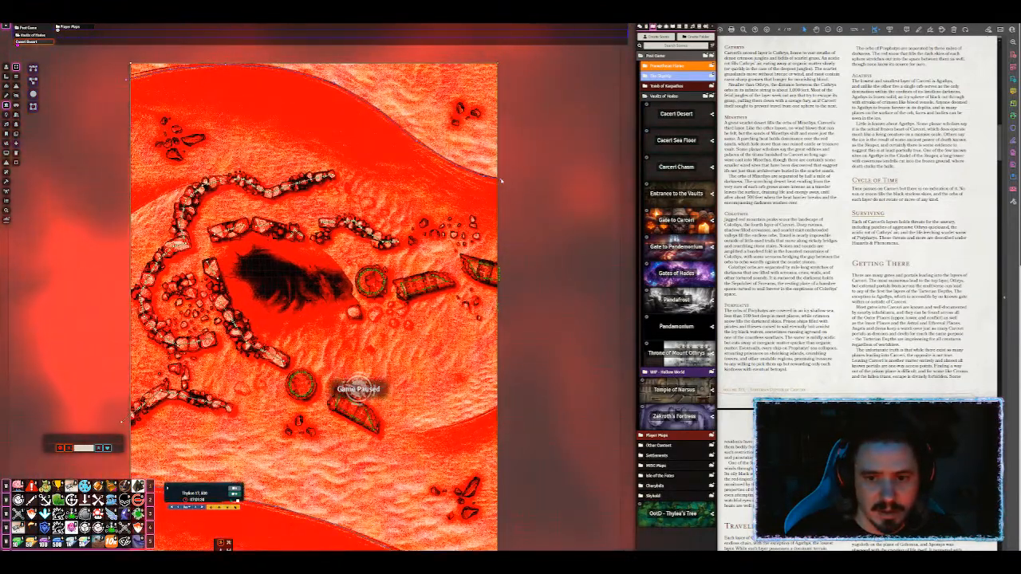
double_click(501, 181)
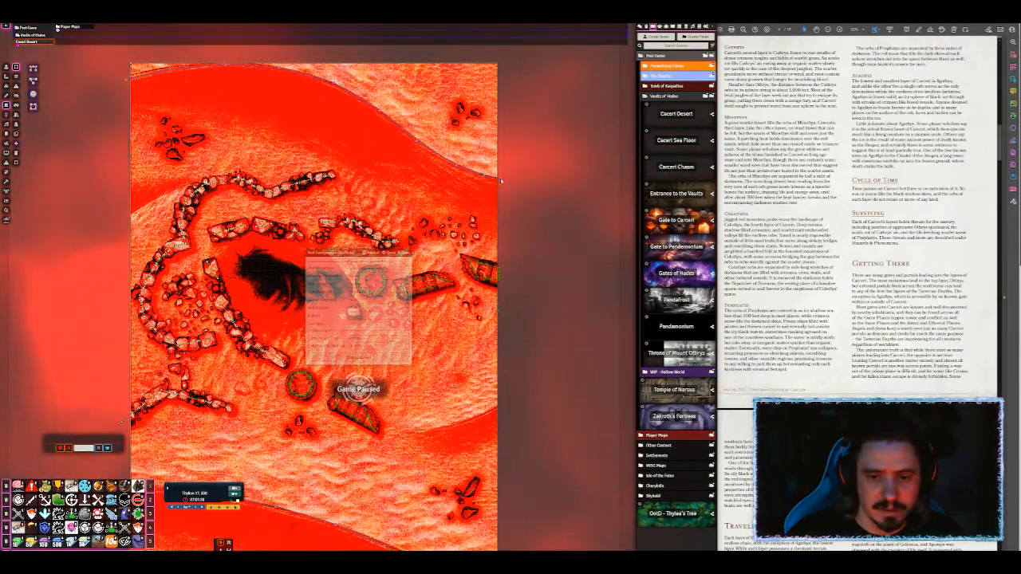
double_click(360, 338)
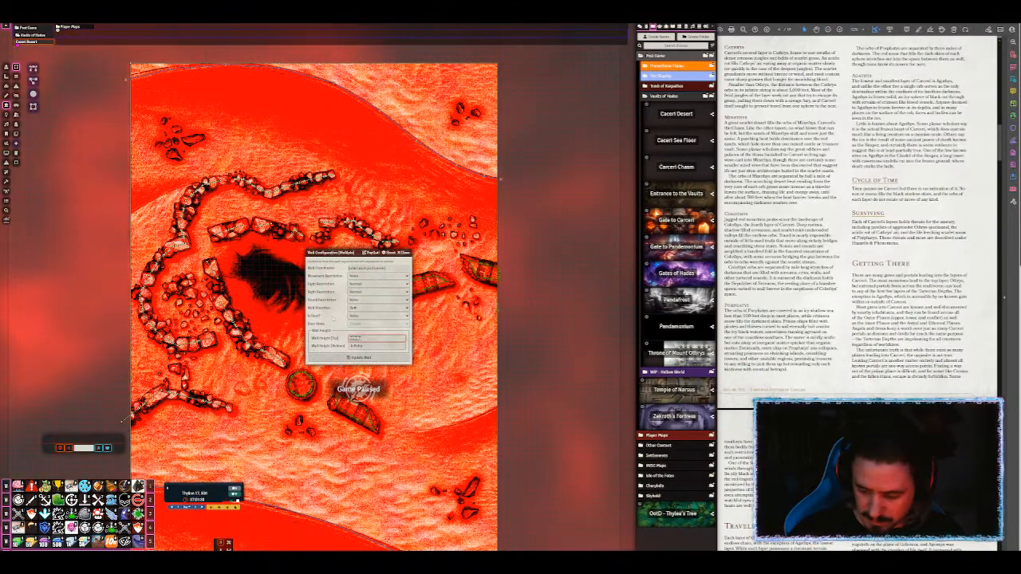
key("Return")
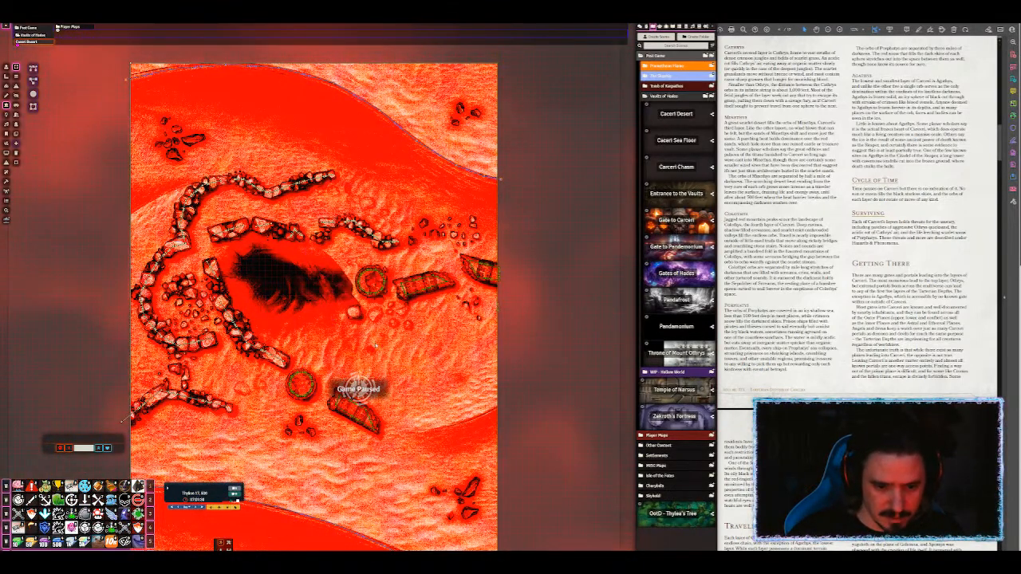
Step: Examine the dune edge and its walls across the south of the map
left_click_drag(463, 397, 441, 210)
scroll(501, 248, "down", 3)
left_click_drag(335, 307, 333, 299)
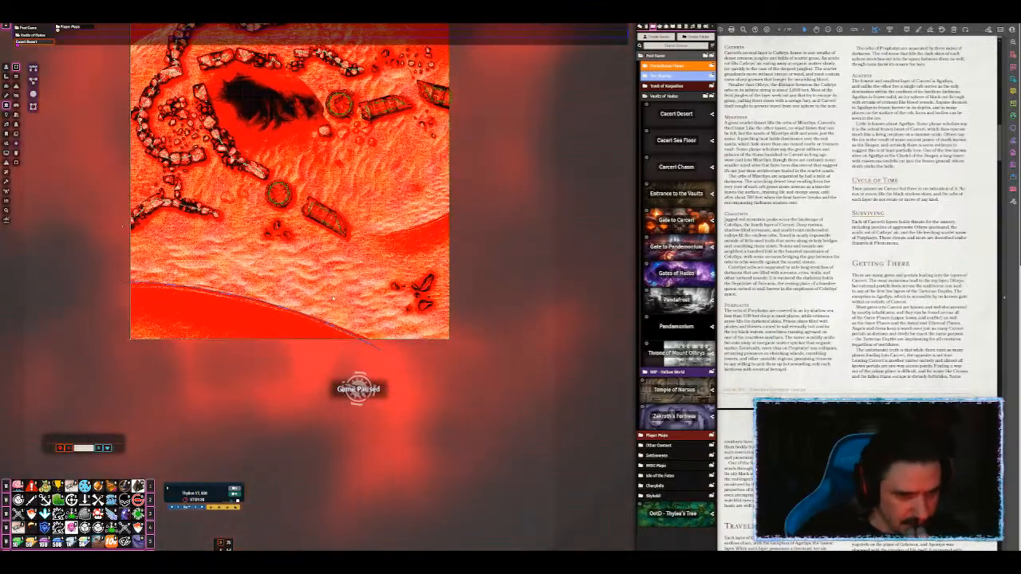
scroll(334, 300, "up", 3)
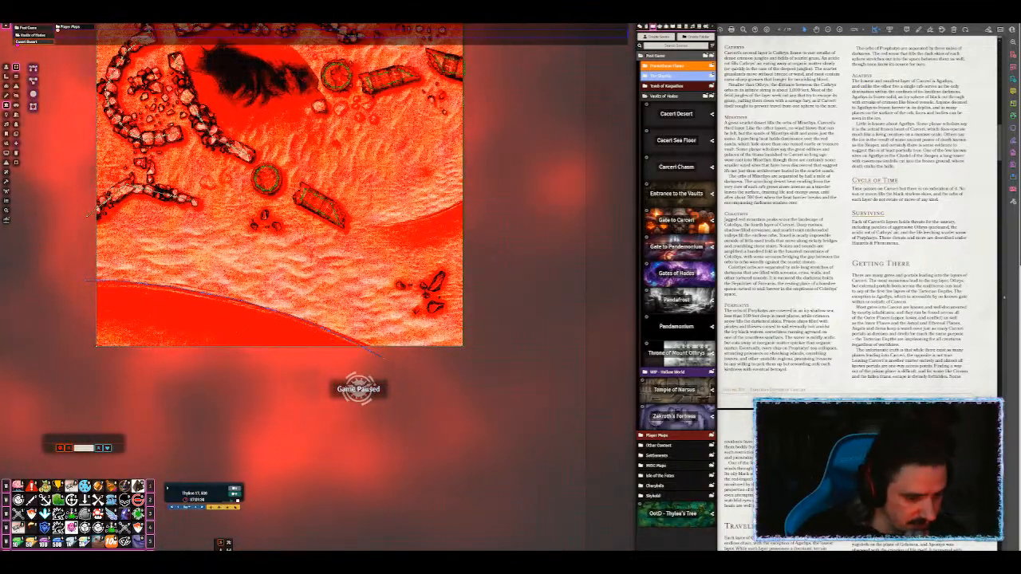
left_click_drag(188, 264, 183, 388)
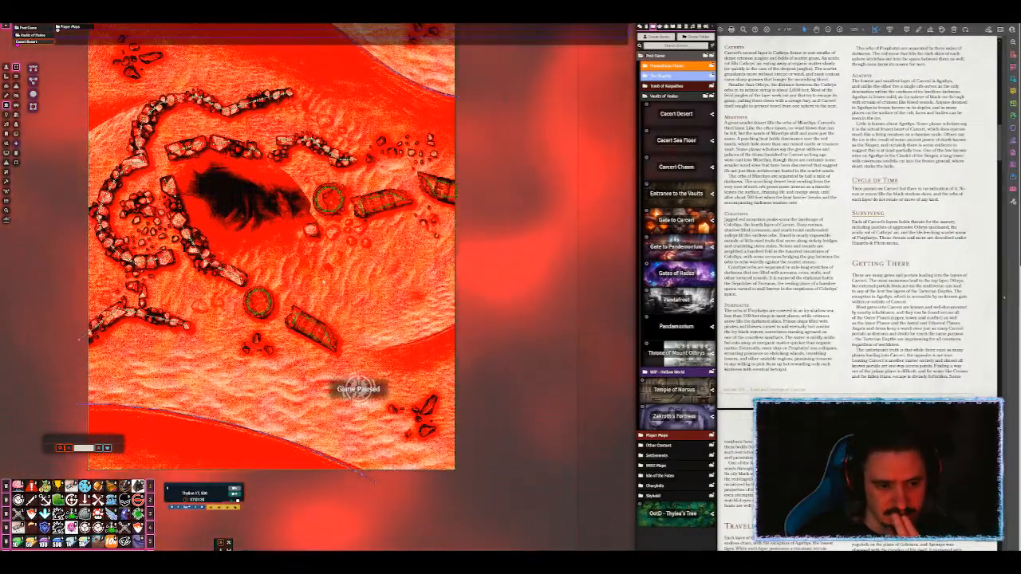
left_click_drag(354, 302, 386, 222)
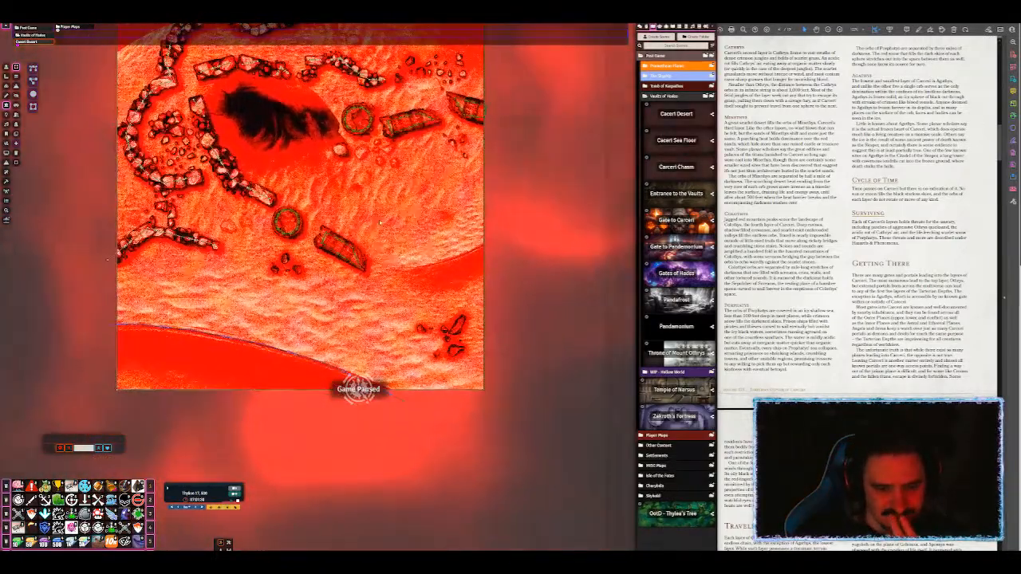
scroll(387, 220, "down", 1)
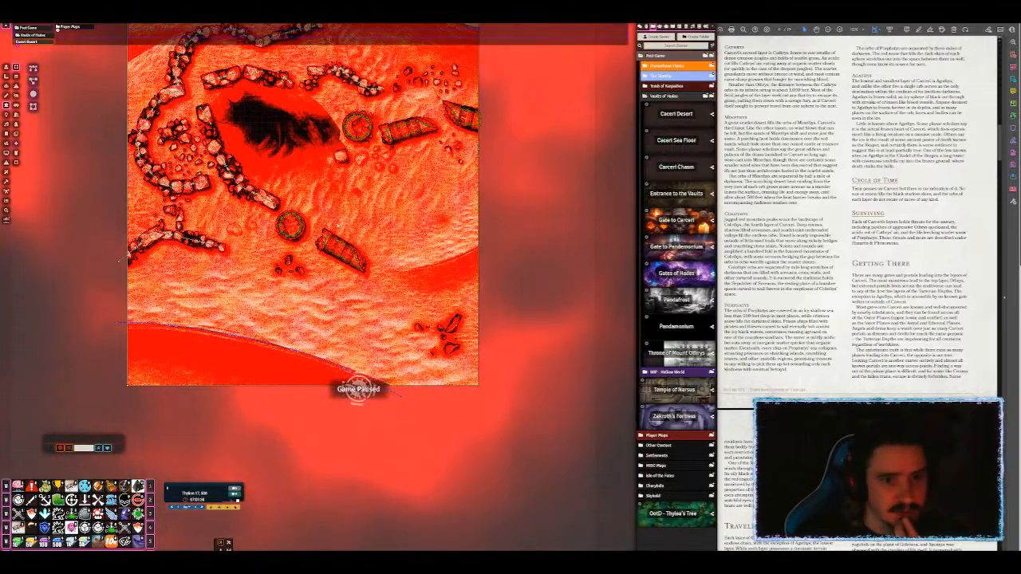
left_click_drag(360, 187, 375, 249)
left_click_drag(340, 342, 304, 328)
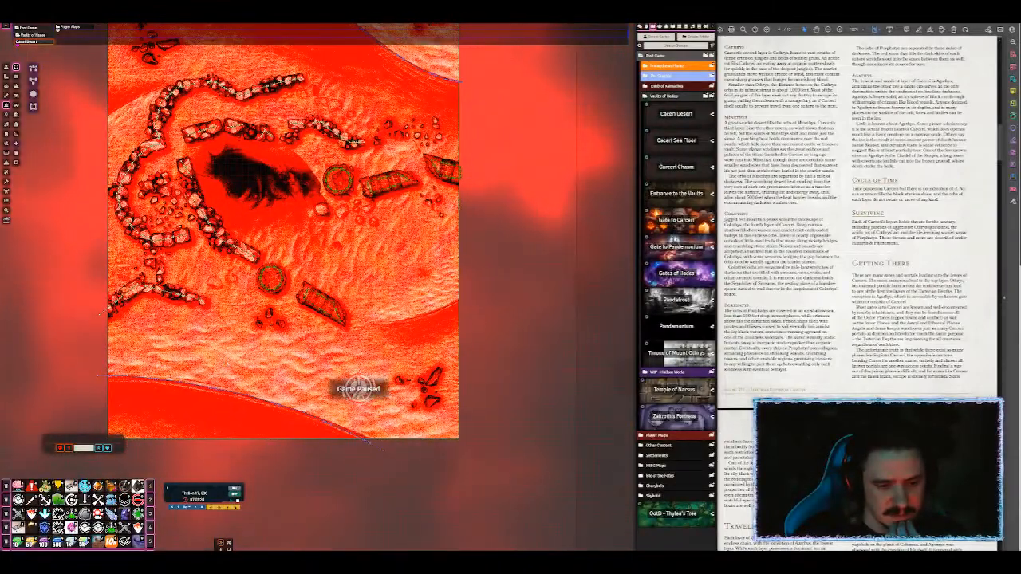
left_click_drag(238, 328, 290, 208)
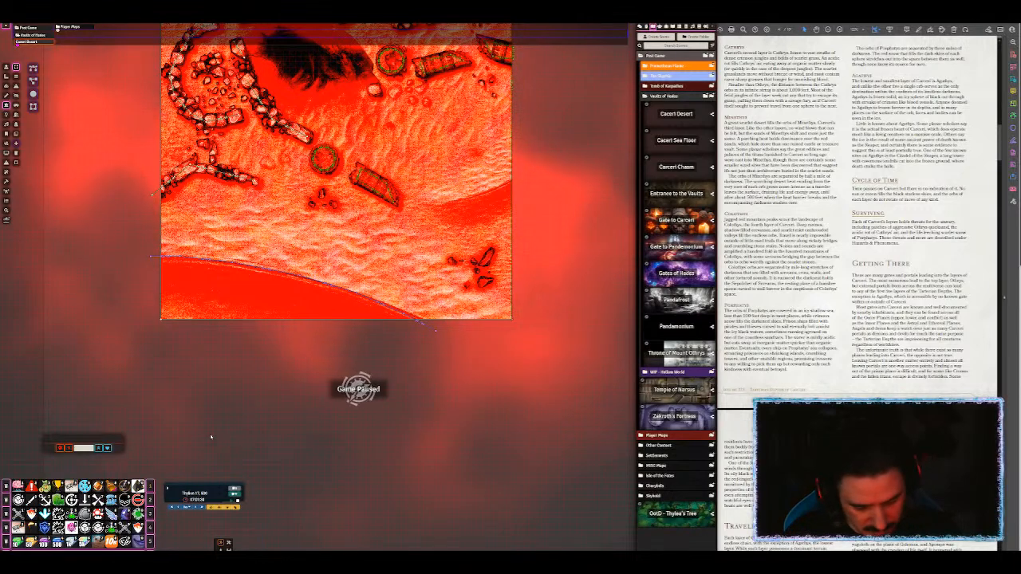
Step: Search for "set e" and add the Set Elevation macro to the macro hotbar
key("ctrl+space")
type("set e")
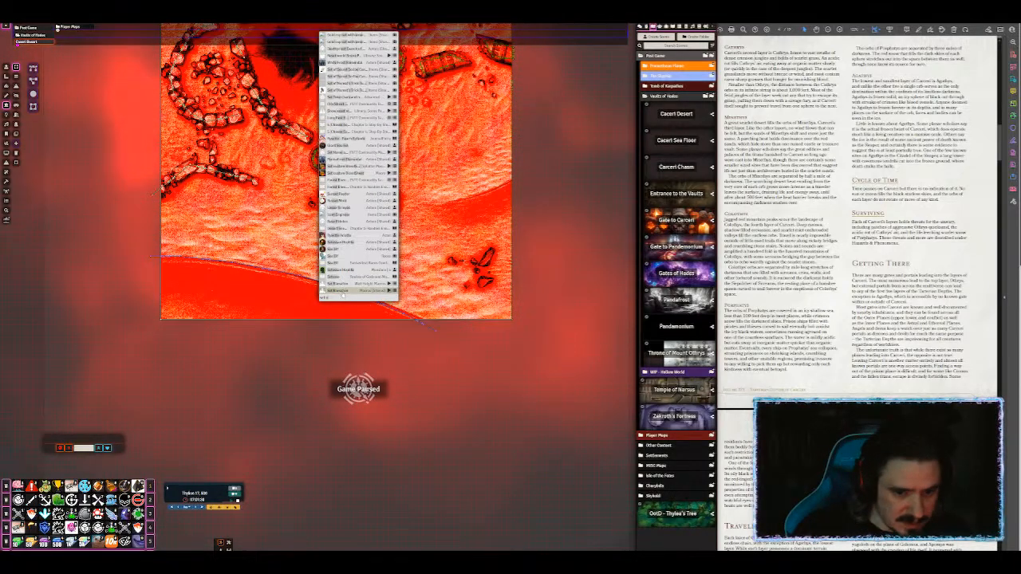
left_click_drag(342, 293, 58, 514)
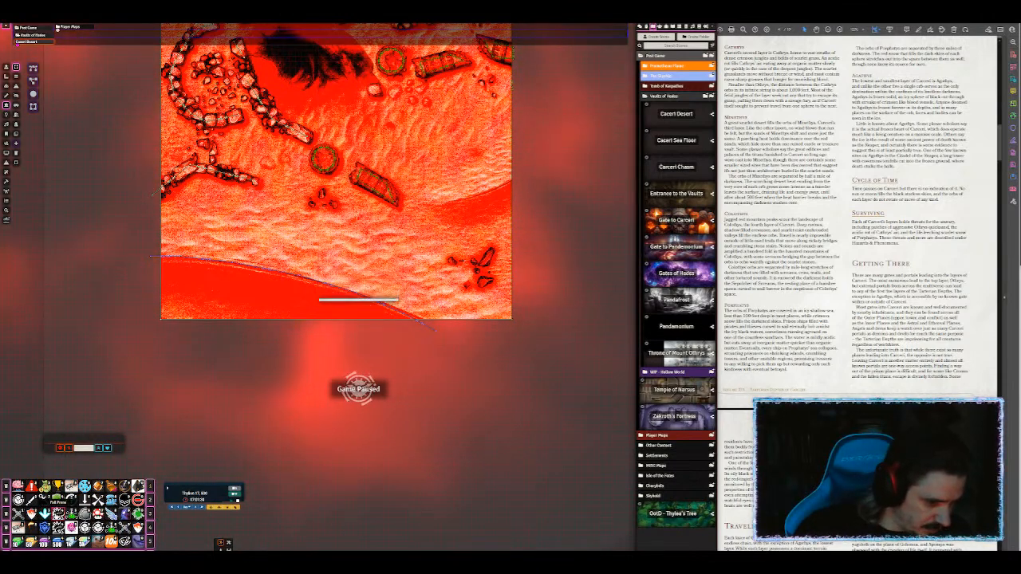
scroll(188, 435, "up", 3)
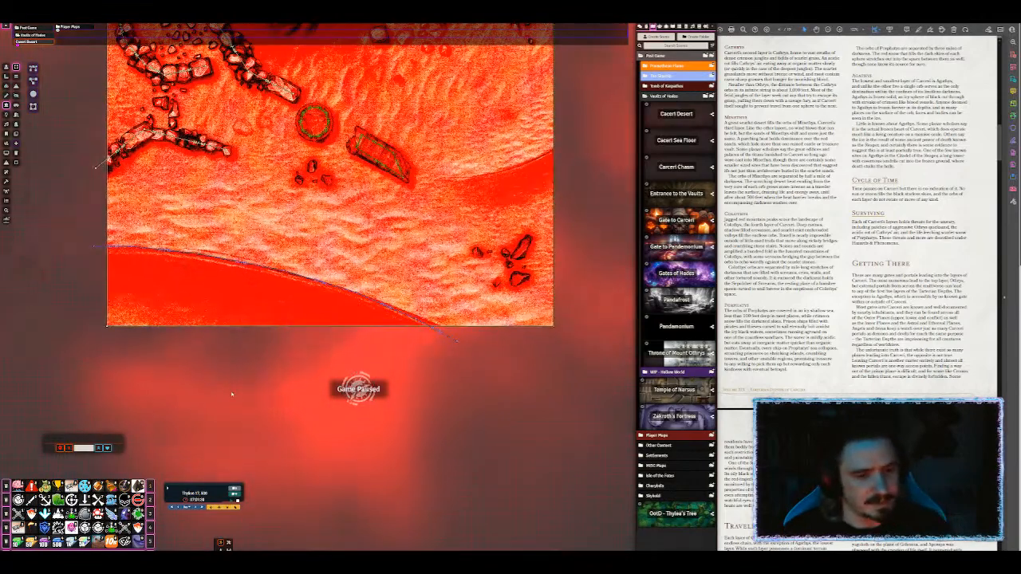
left_click_drag(173, 369, 220, 356)
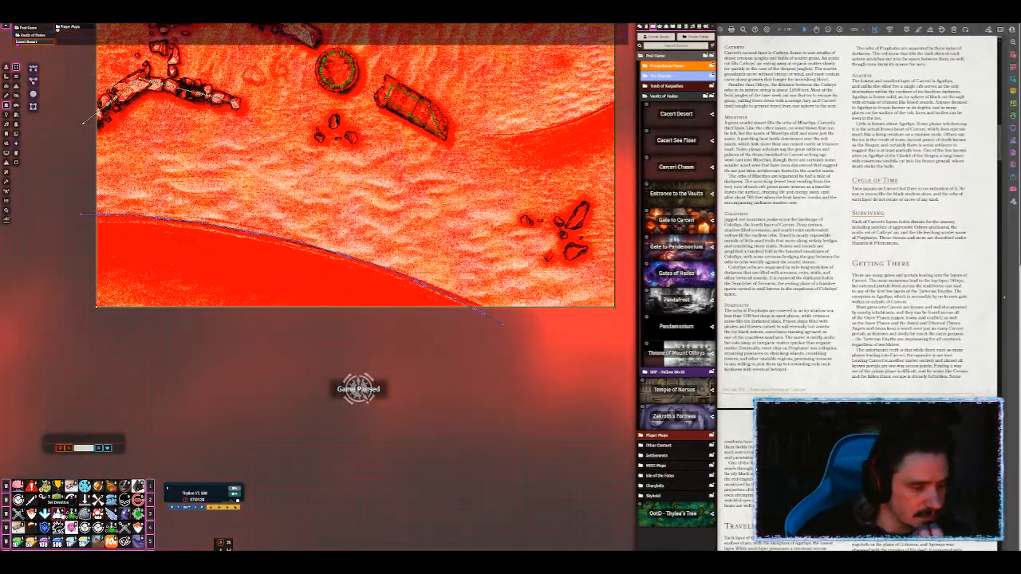
Step: Draw a closed shape over the outer dune band in the map's southwest, from the dune edge inward to the ridge line
left_click(6, 95)
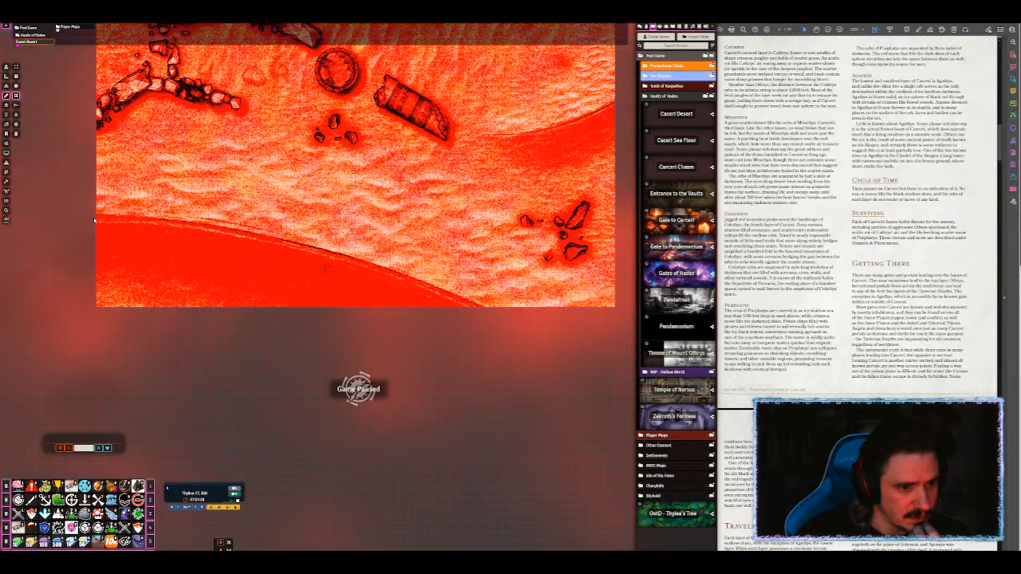
left_click_drag(94, 218, 248, 237)
left_click_drag(311, 256, 347, 260)
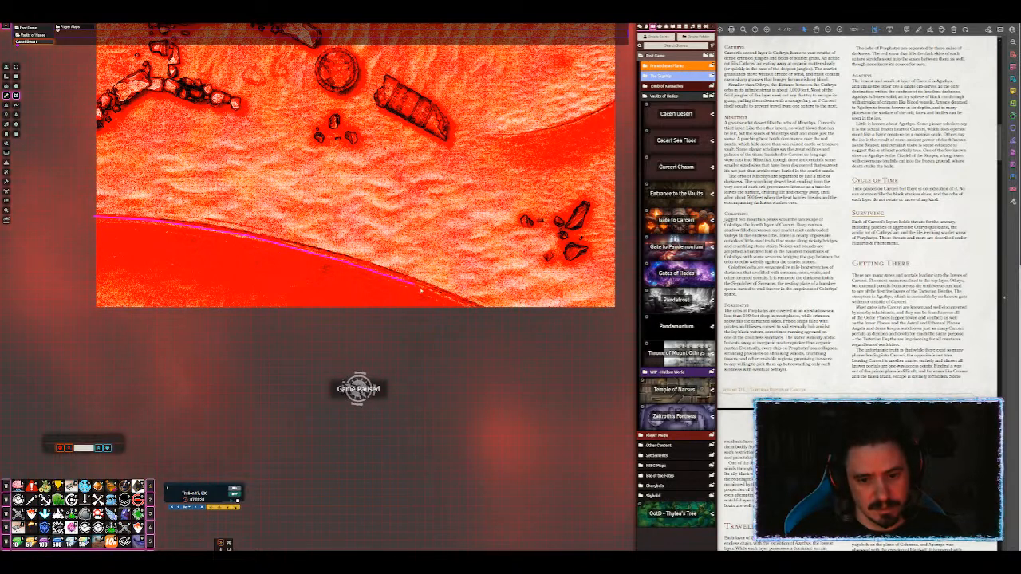
mouse_move(456, 308)
left_mouse_down()
mouse_move(469, 312)
mouse_move(324, 312)
left_mouse_up()
left_click_drag(277, 283, 260, 279)
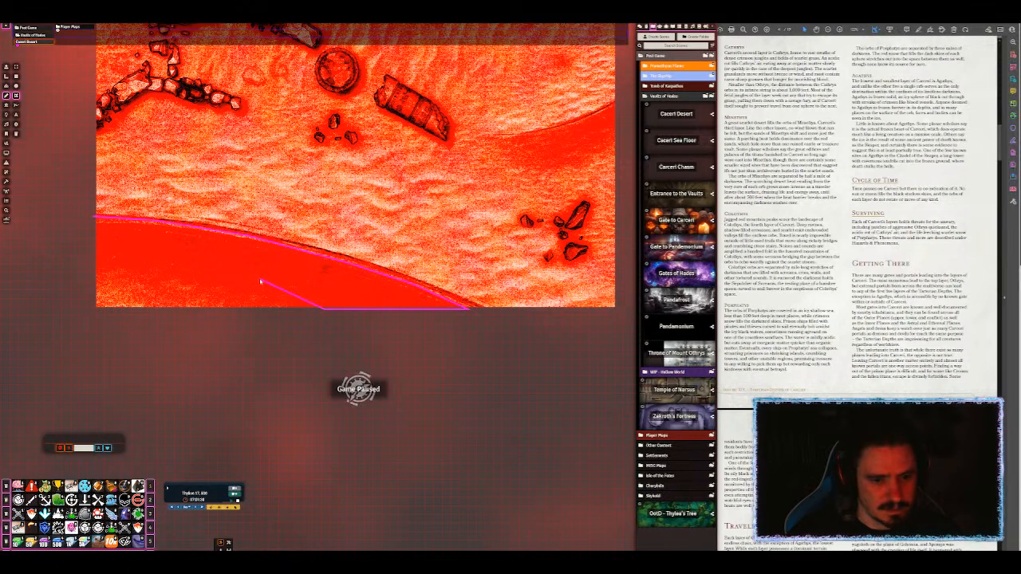
left_click_drag(108, 266, 94, 267)
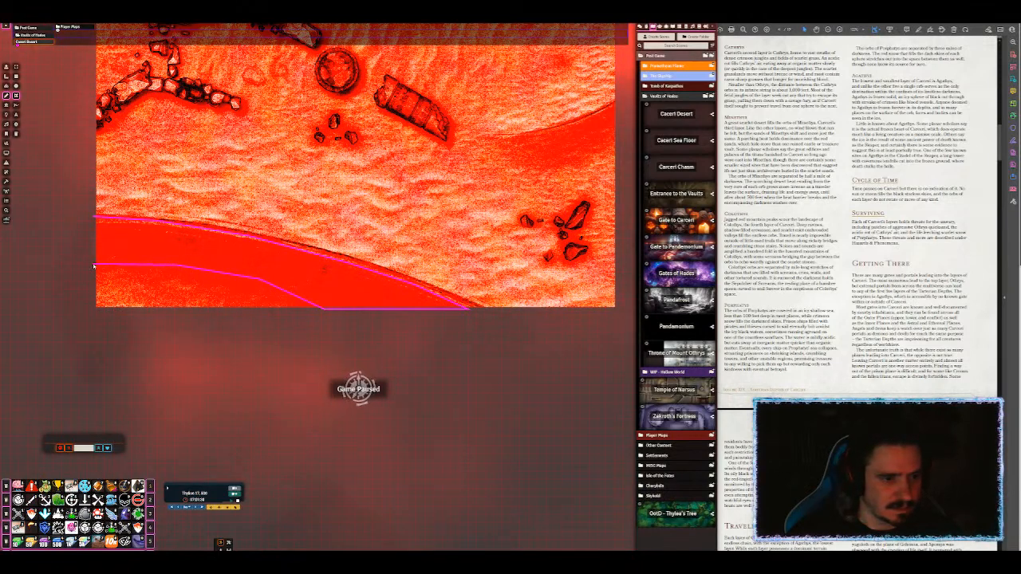
left_click_drag(93, 218, 93, 217)
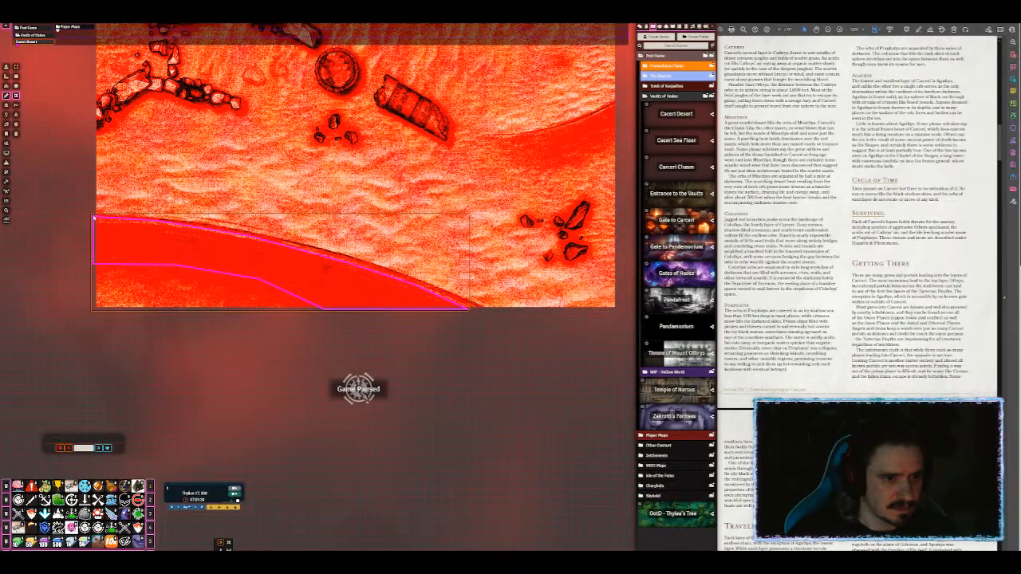
Step: Make the outer dune band drawing trigger the macro Set Elevation on enter and leave, with an elevation argument, and save it
double_click(147, 244)
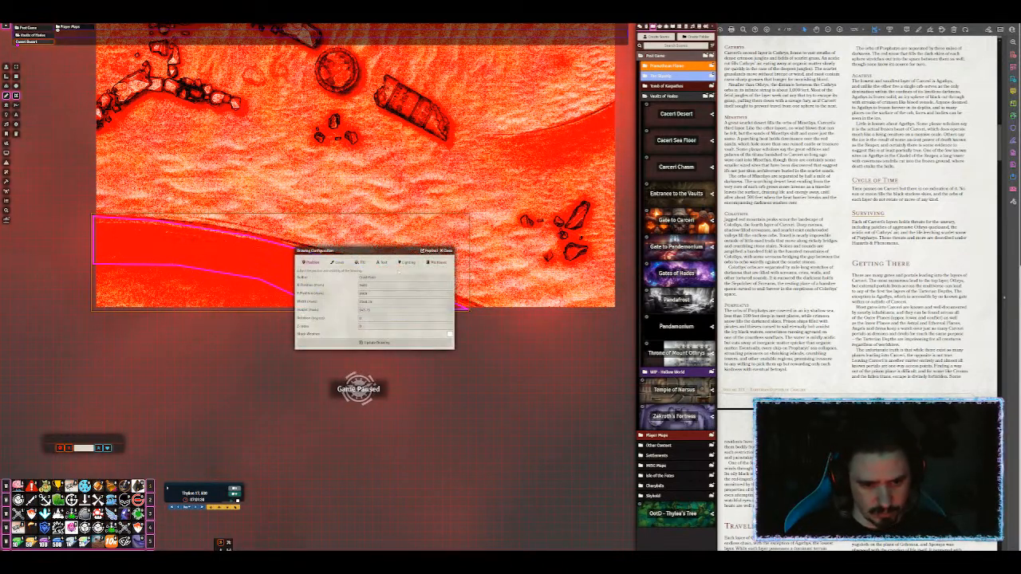
left_click(441, 263)
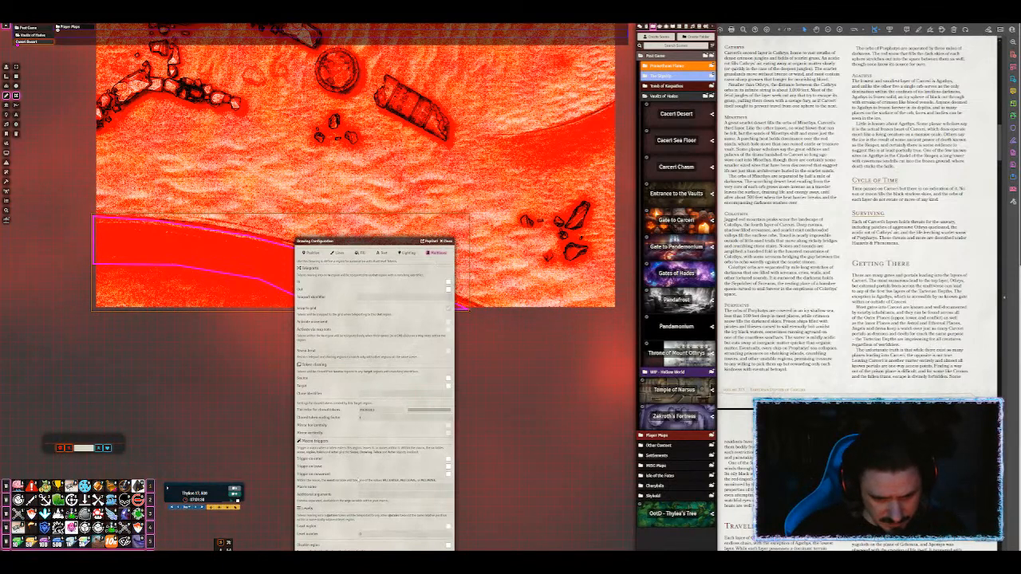
left_click(448, 459)
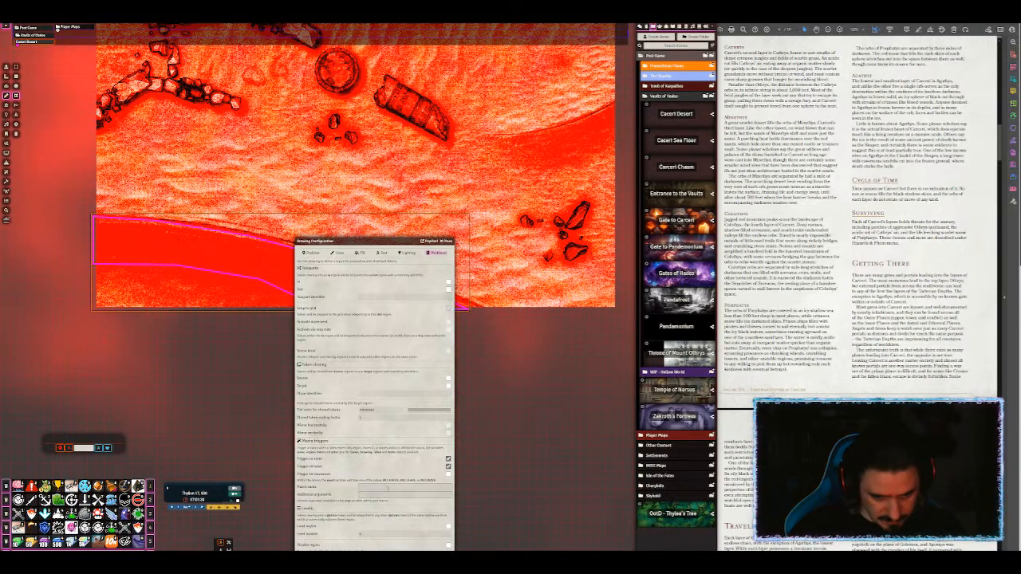
left_click(387, 488)
type("Set Elevation")
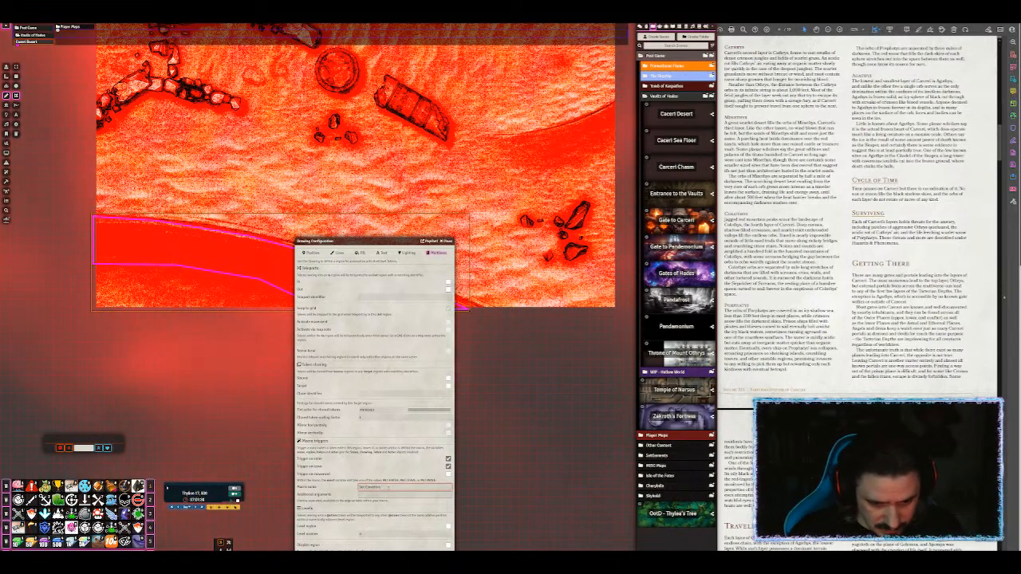
left_click(386, 495)
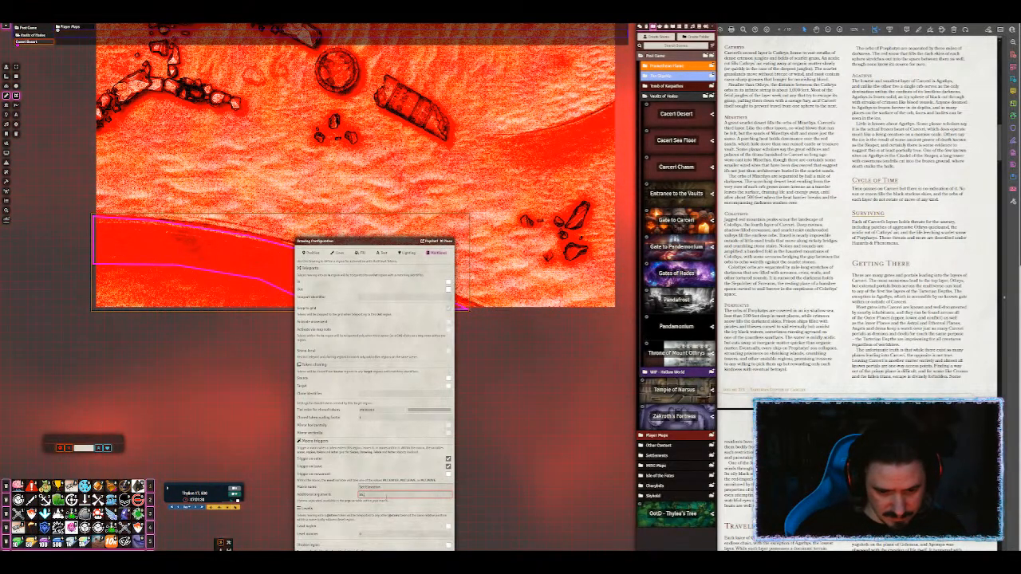
key("Return")
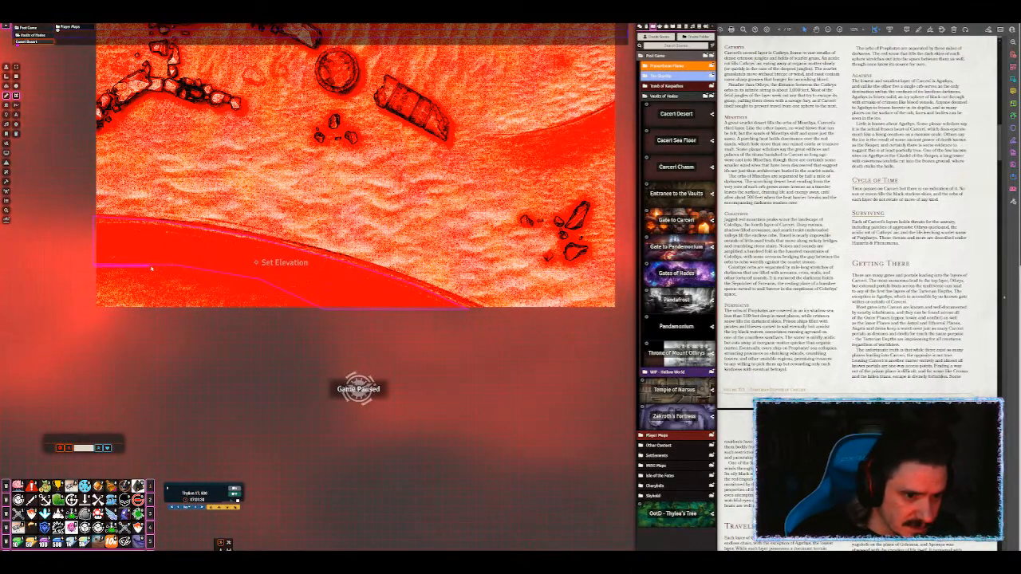
Step: Draw a closed shape over the inner dune area in the map's southwest corner, following the ridge line and the map borders
left_click(174, 268)
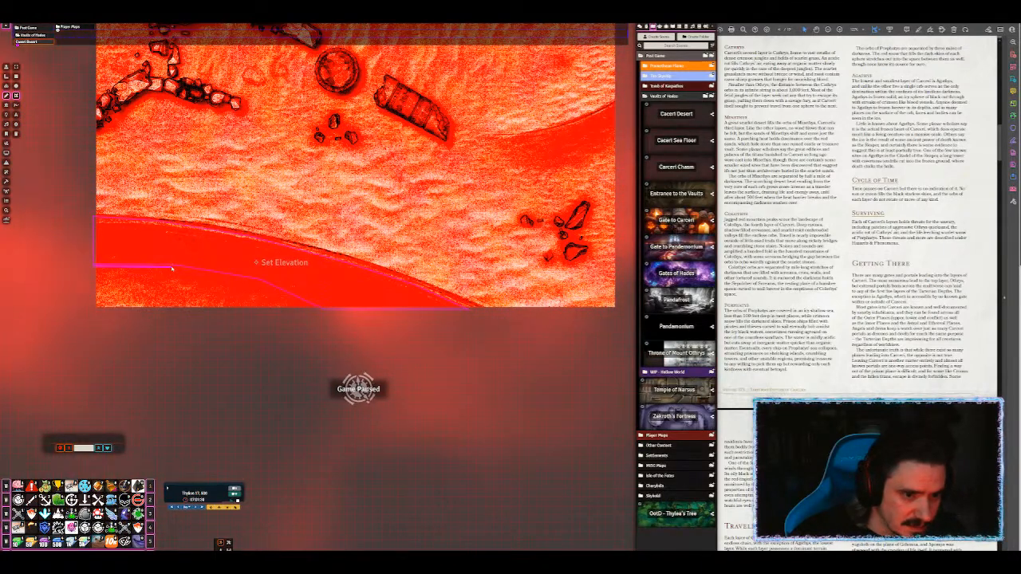
left_click(255, 278)
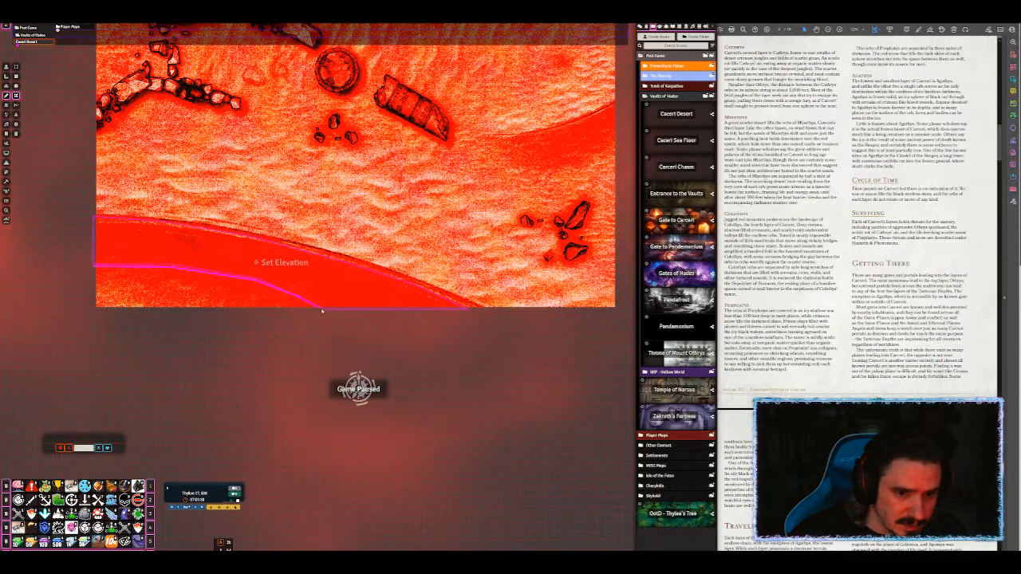
left_click(323, 311)
left_click(93, 308)
left_click(95, 269)
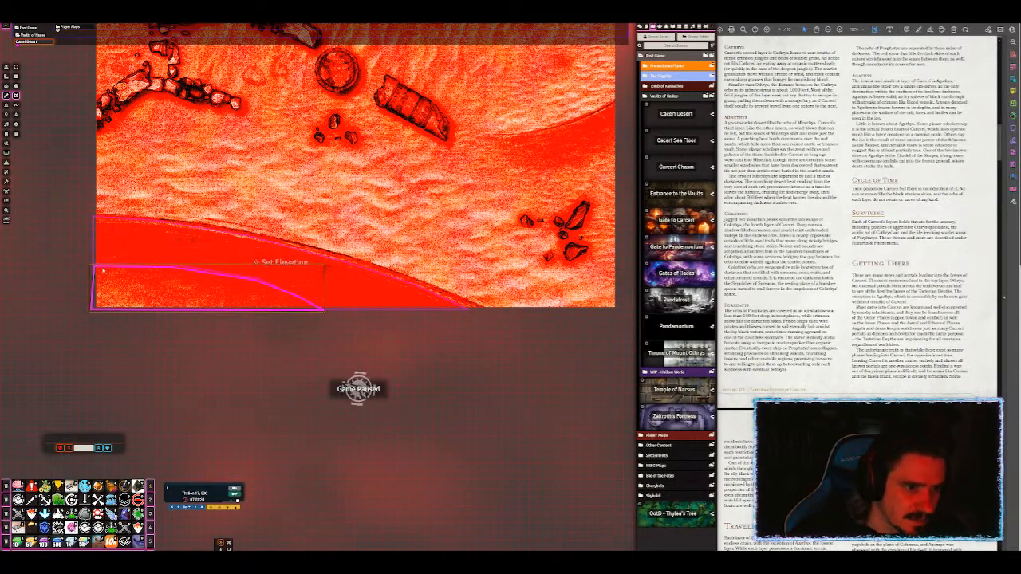
Step: Make the inner dune drawing trigger the macro Set Elevation on enter and leave, with an elevation argument, and save it
double_click(151, 283)
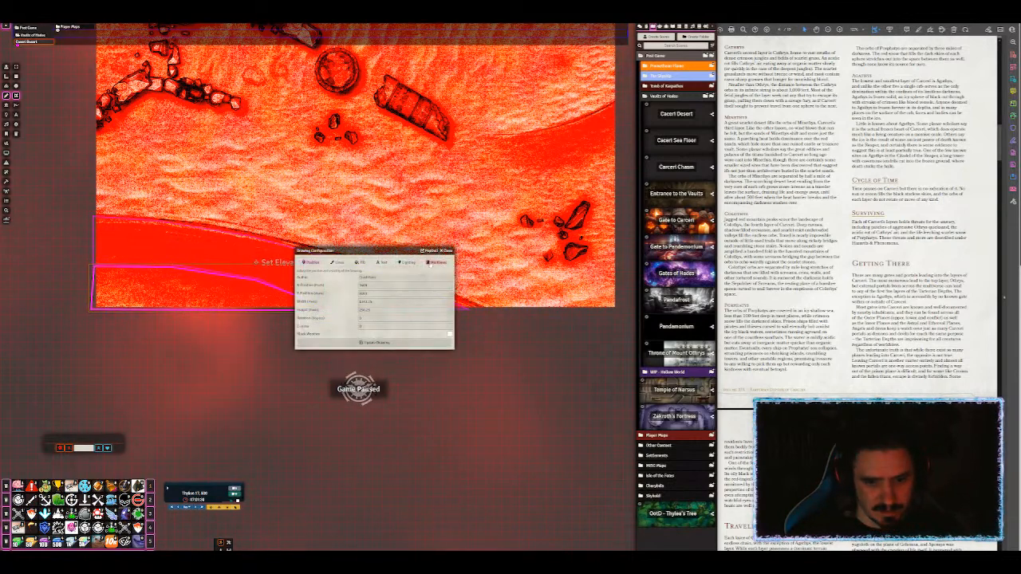
left_click(436, 253)
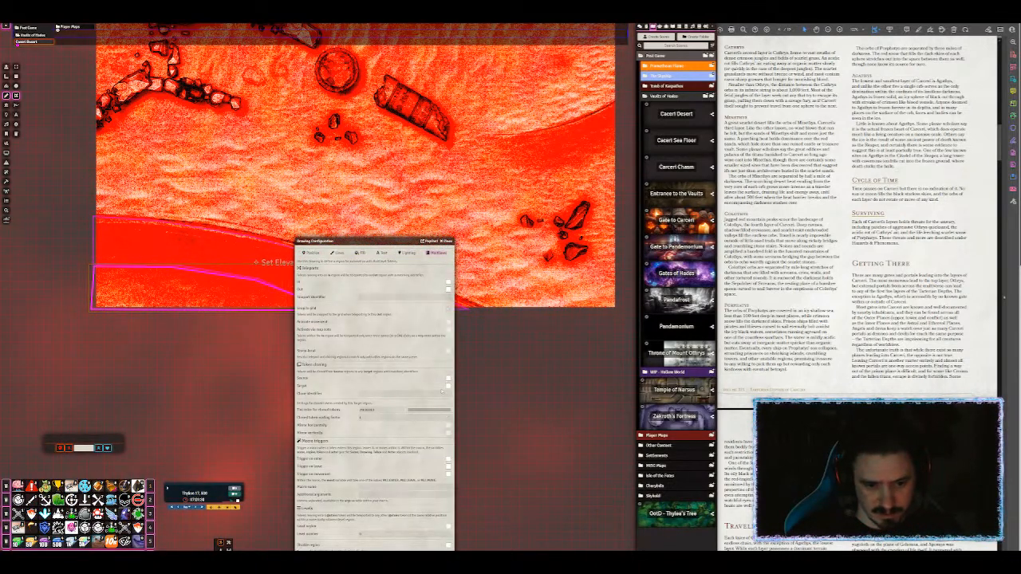
left_click(448, 460)
left_click(432, 488)
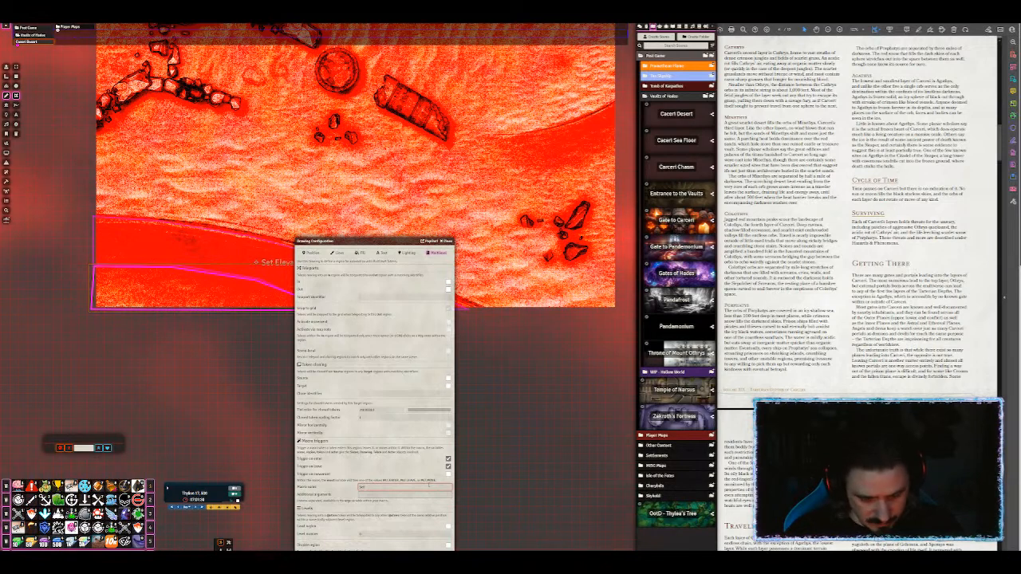
left_click(431, 495)
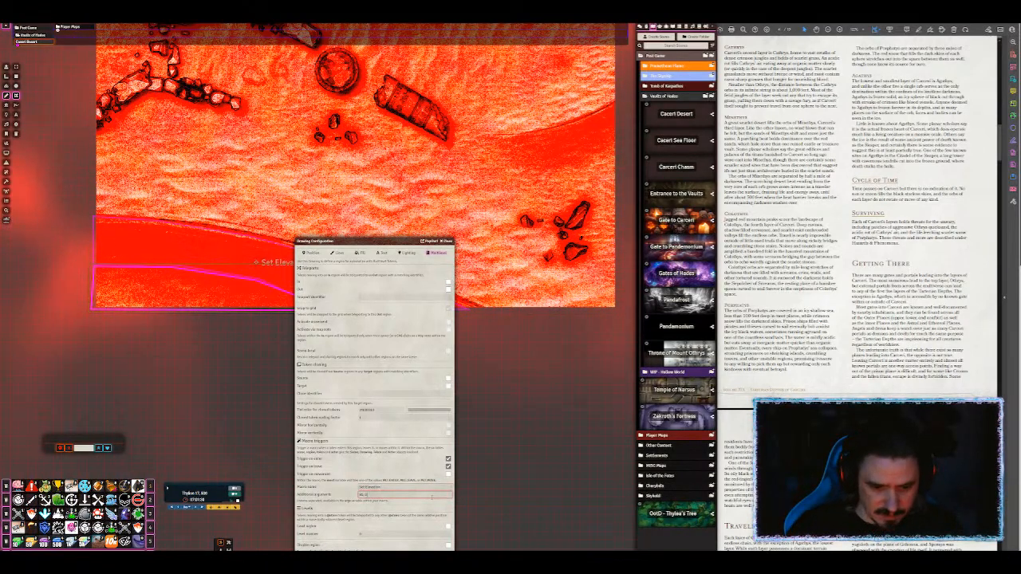
key("Return")
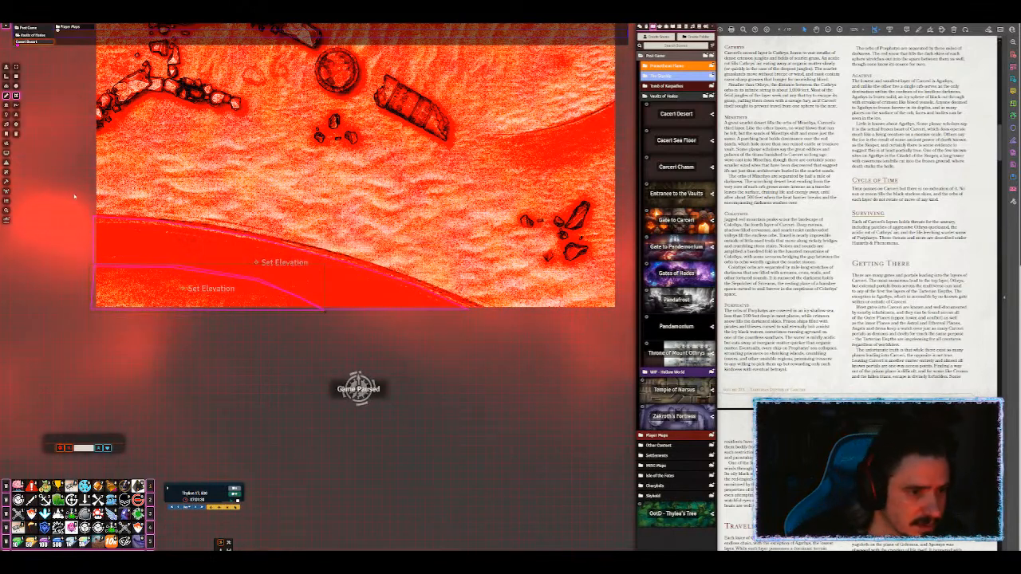
Step: Draw a closed strip along the sand just outside the southern dune edge, from the south border to the west border
left_click(513, 310)
left_click(456, 268)
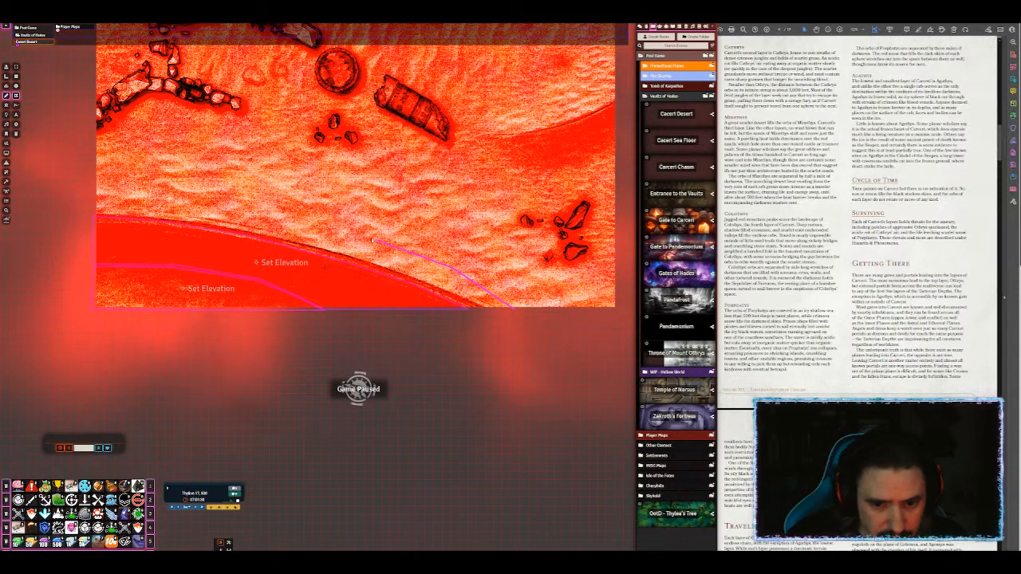
left_click(408, 251)
left_click(267, 205)
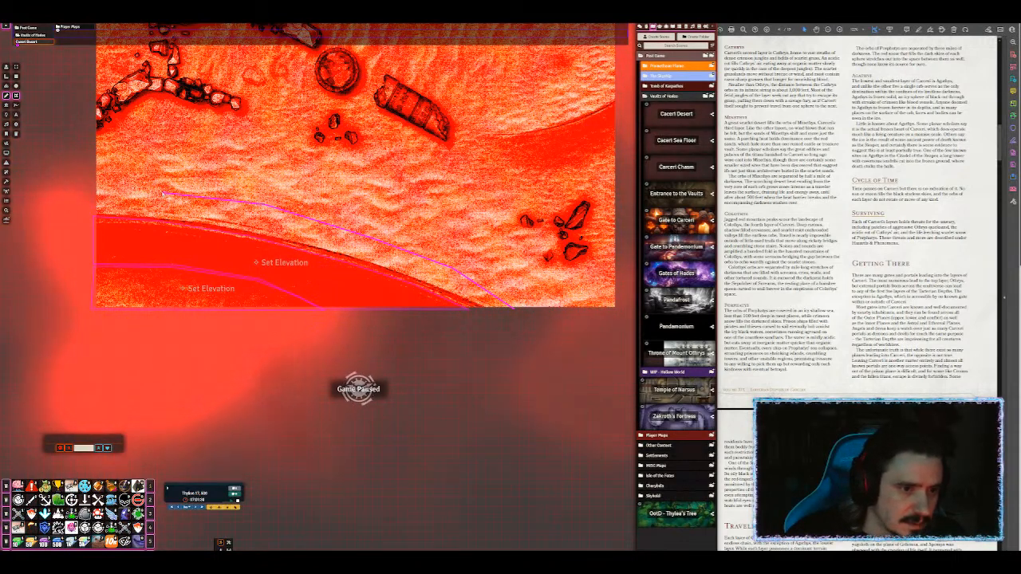
left_click(183, 194)
left_click(91, 189)
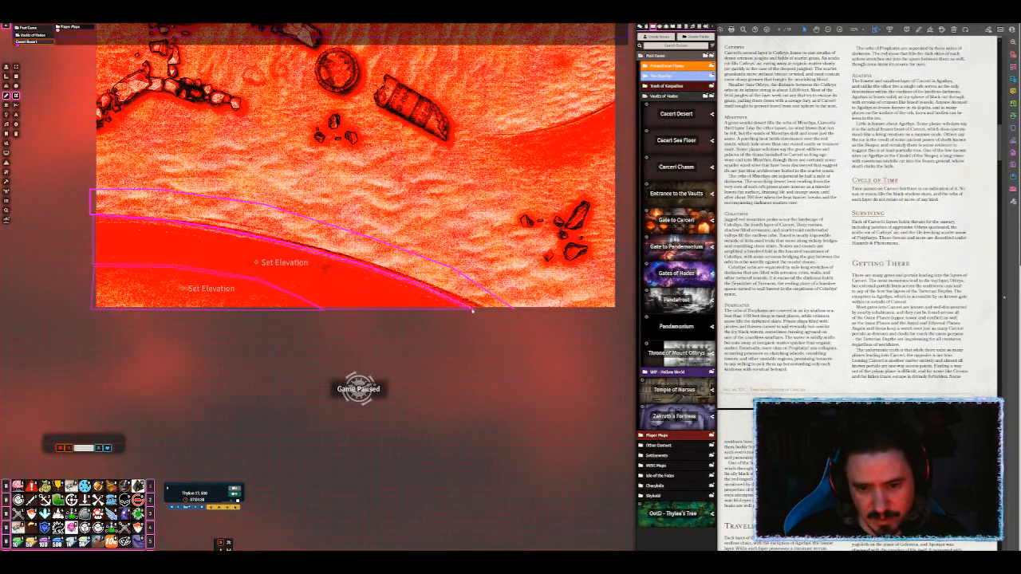
double_click(514, 311)
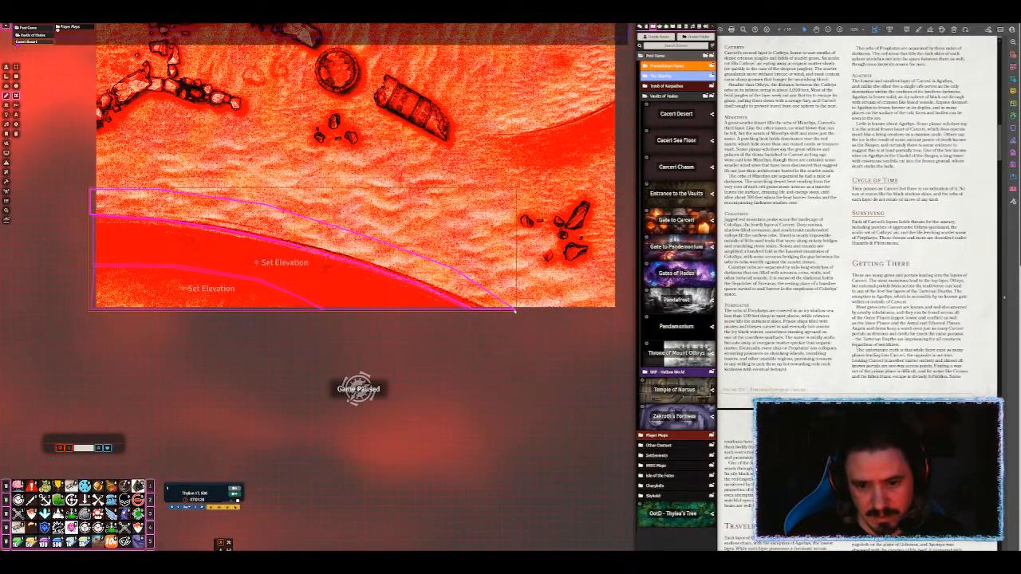
Step: Make the strip drawing outside the southern dune trigger the macro Set Elevation on enter and leave, with an elevation argument, and save it
left_click(438, 262)
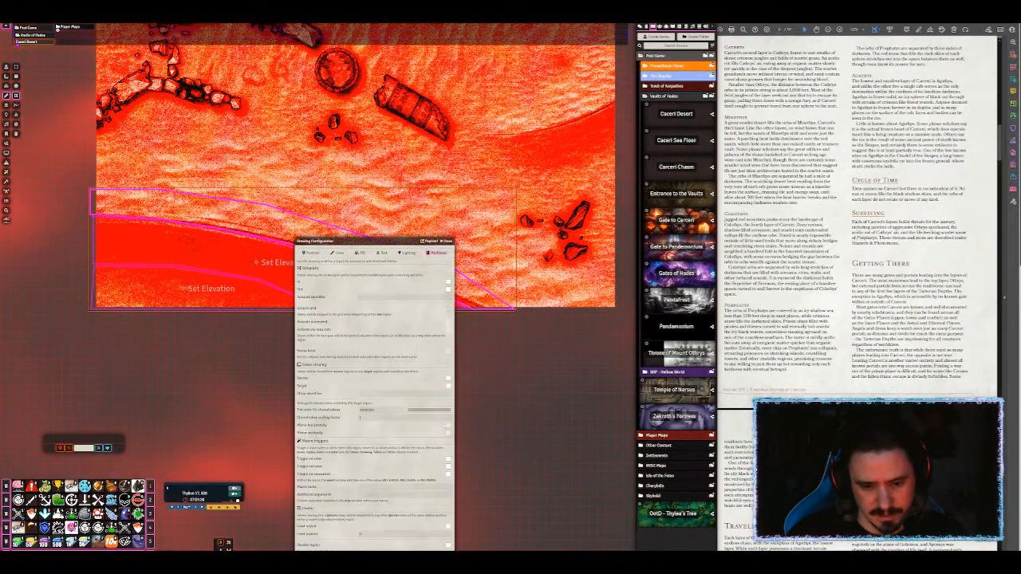
left_click(448, 459)
left_click(428, 487)
type("Set Elevation")
left_click(423, 495)
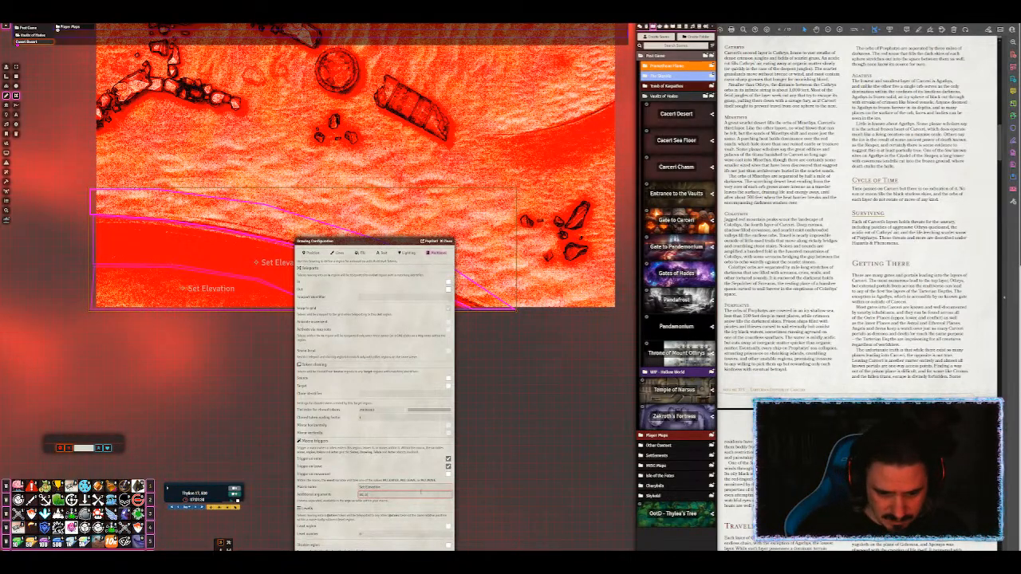
key("Return")
Step: Draw a closed shape over the sand south of the ruins, from the map's west border to just beyond its east border
left_click_drag(434, 162, 404, 346)
scroll(295, 259, "down", 2)
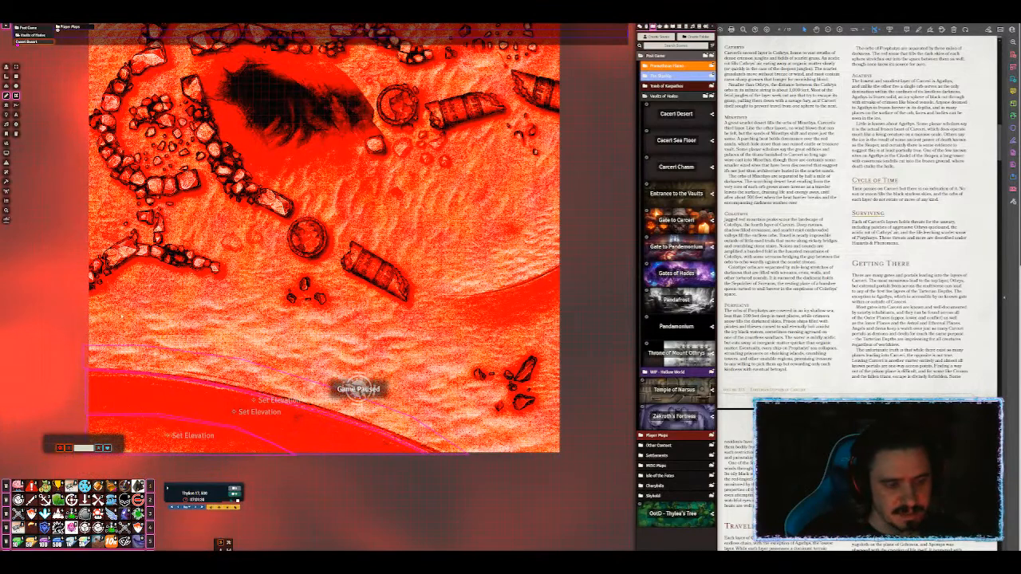
scroll(391, 414, "down", 2)
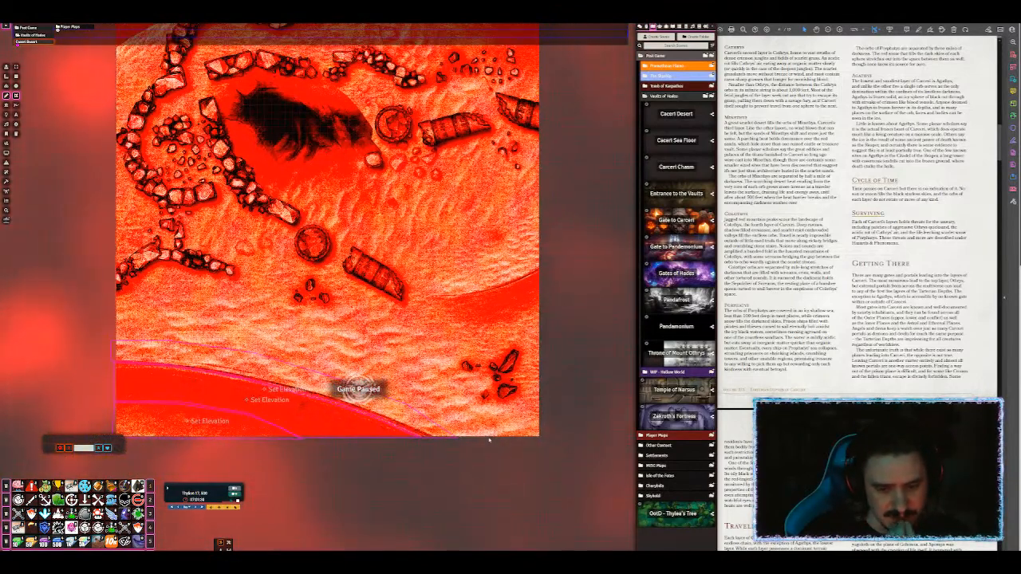
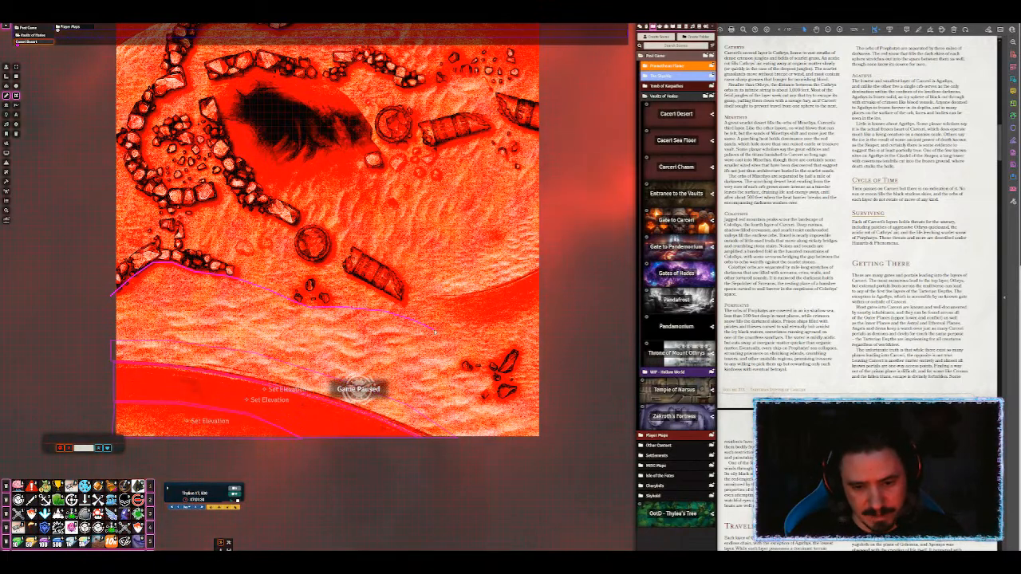
left_click(549, 339)
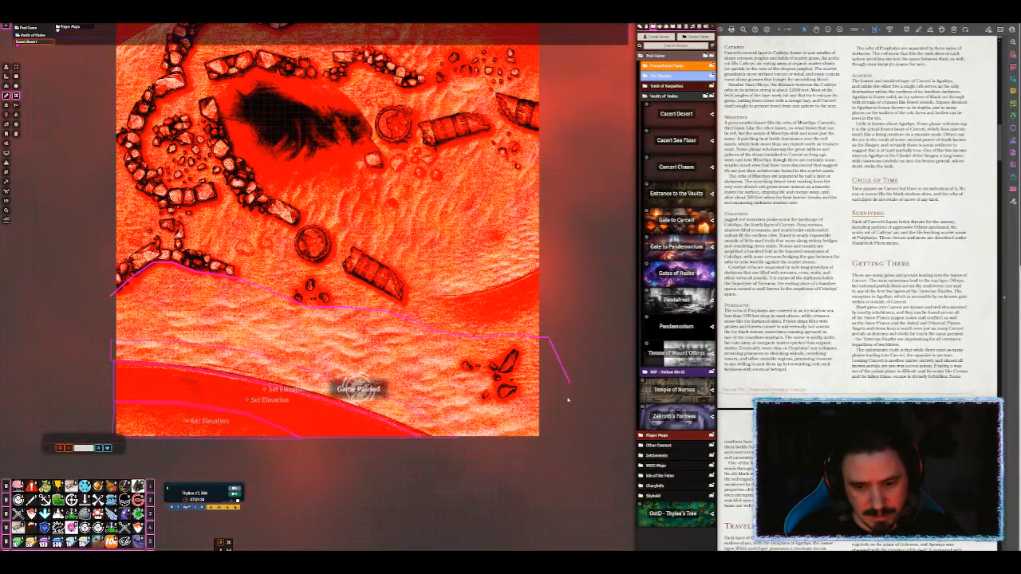
left_click(555, 399)
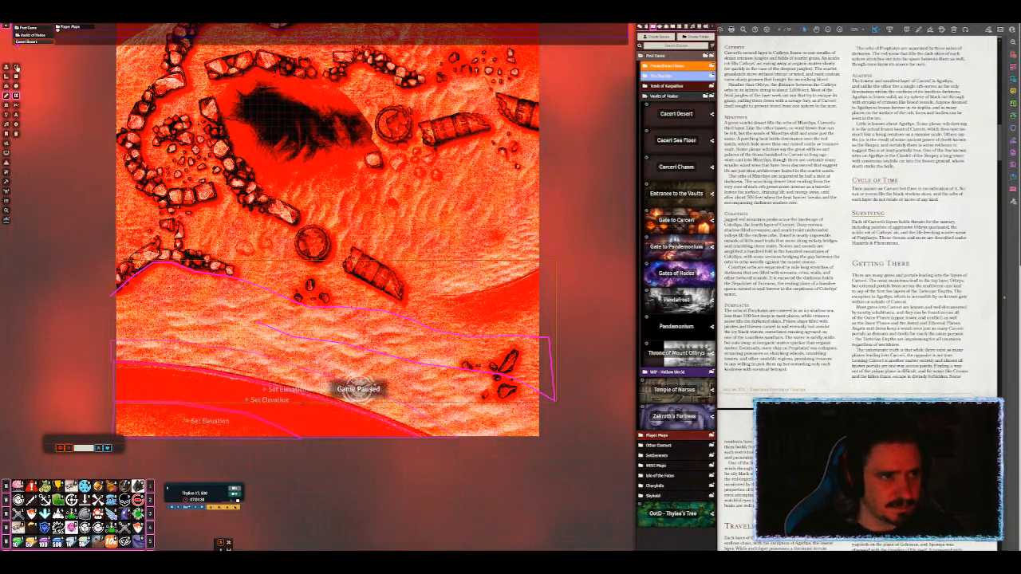
Step: Undo the recent drawings to remove the elevation regions over the southern dune and the sand beside it
scroll(492, 340, "down", 3)
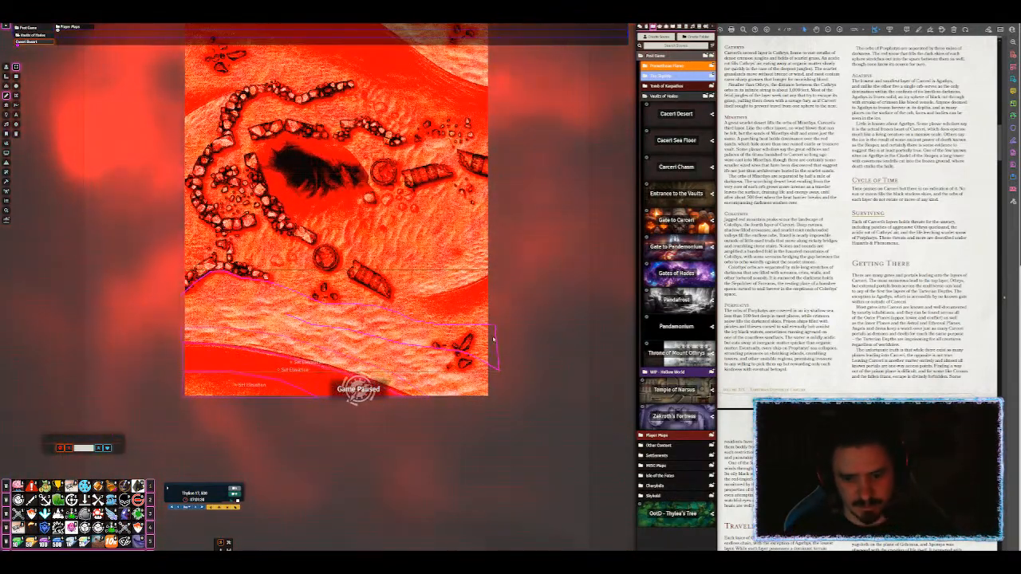
key("ctrl+z")
key("ctrl+z")
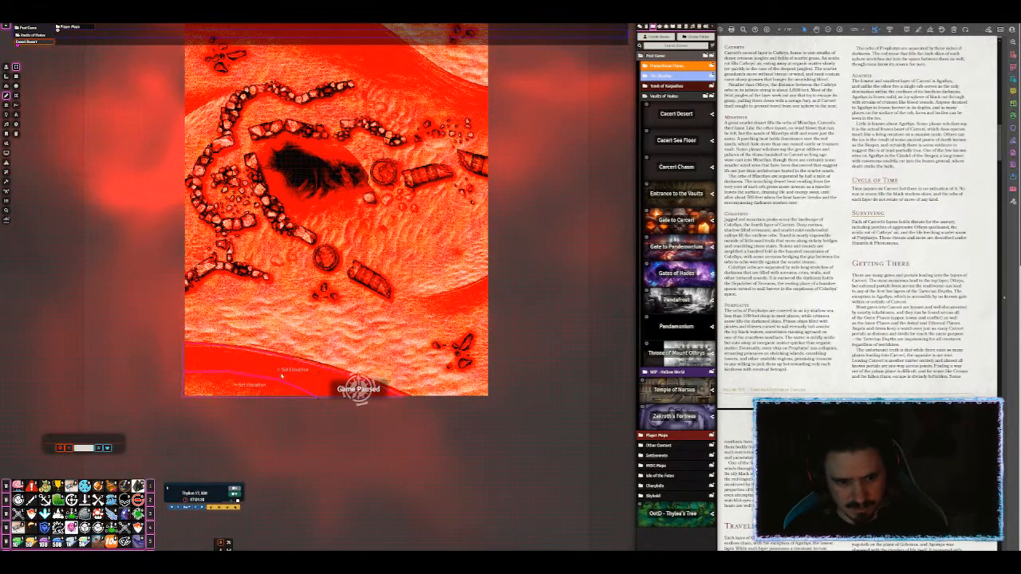
scroll(494, 343, "down", 2)
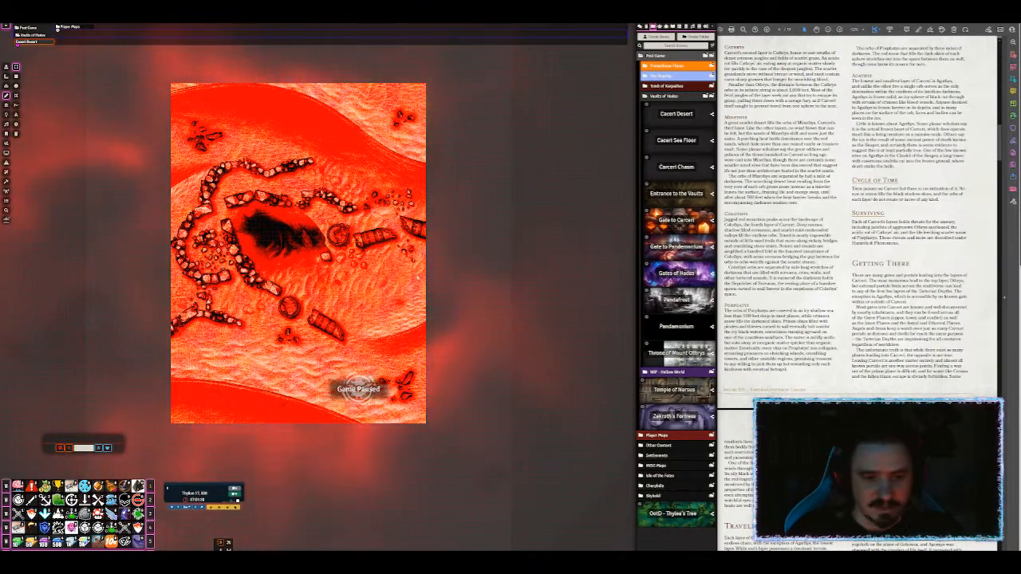
scroll(468, 226, "up", 2)
left_click_drag(292, 293, 366, 320)
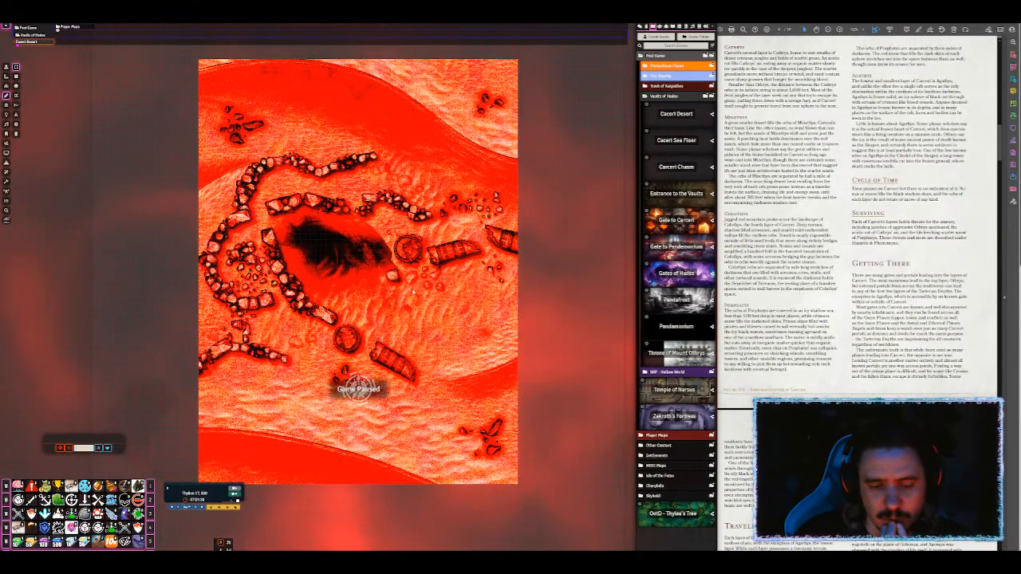
scroll(366, 321, "up", 1)
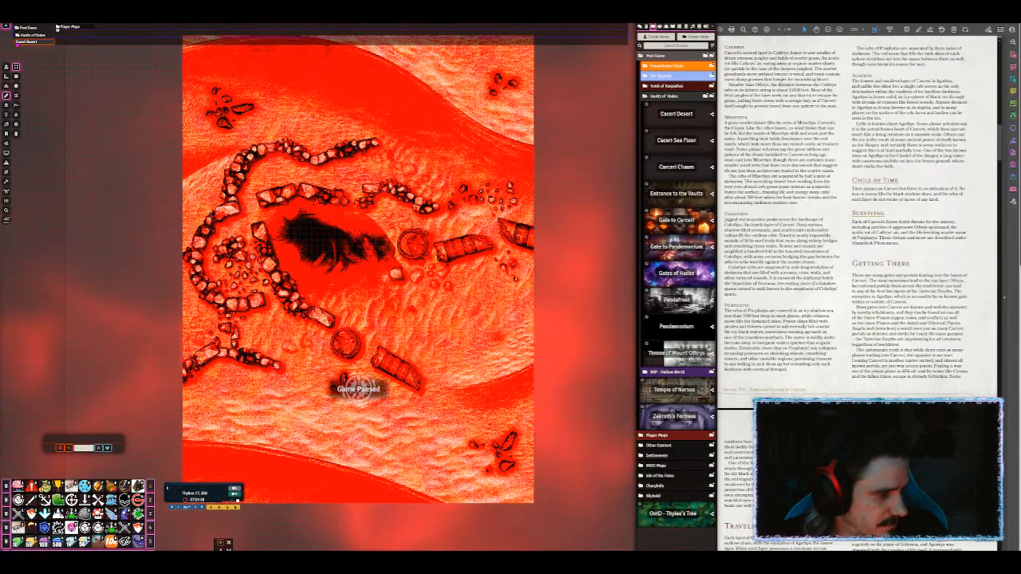
Step: Switch to the Google Images results for abyssal retriever and examine enlarged previews of several retriever artworks and their related images
left_click_drag(144, 548, 268, 16)
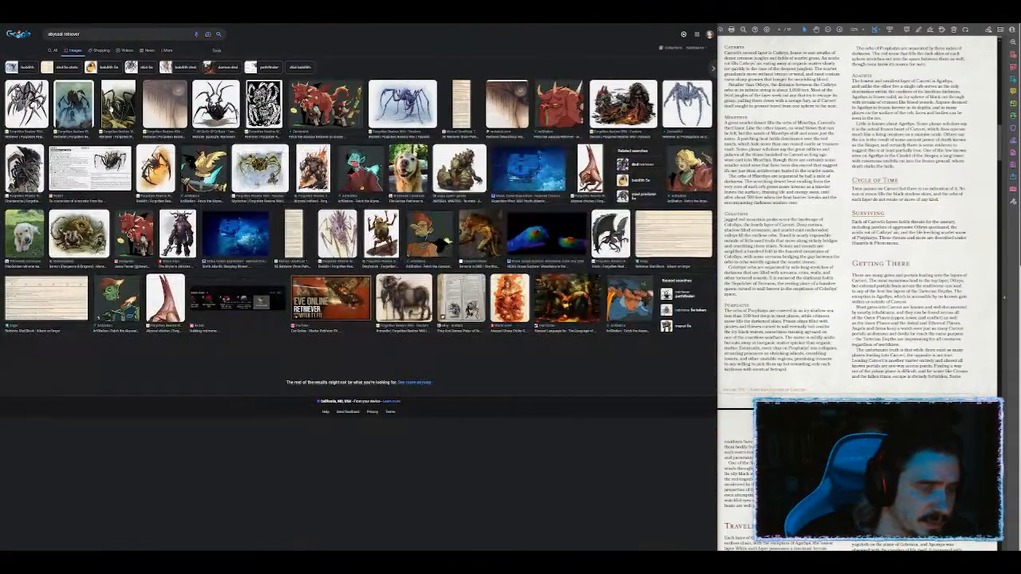
left_click(73, 103)
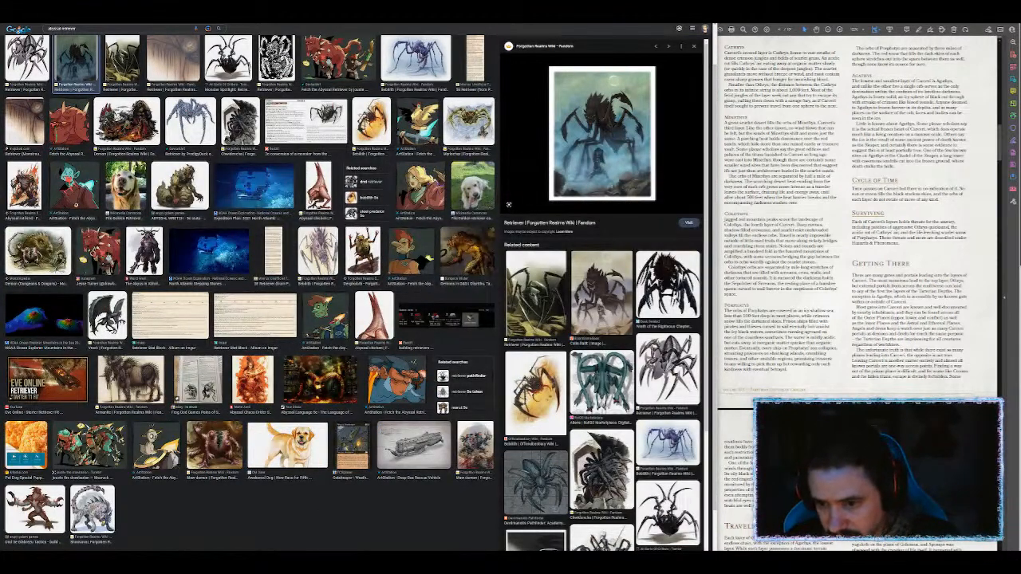
left_click(669, 274)
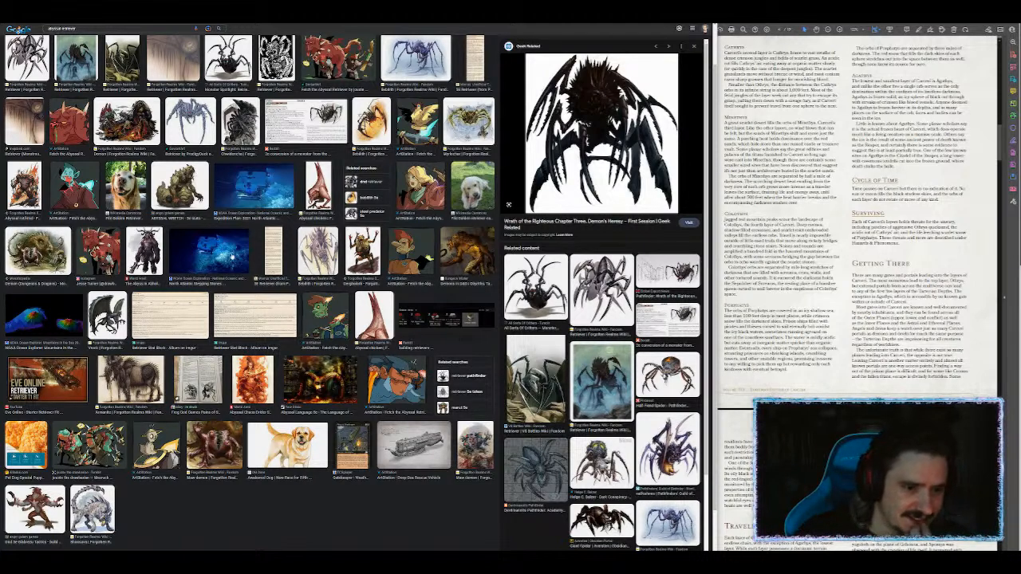
scroll(171, 200, "up", 2)
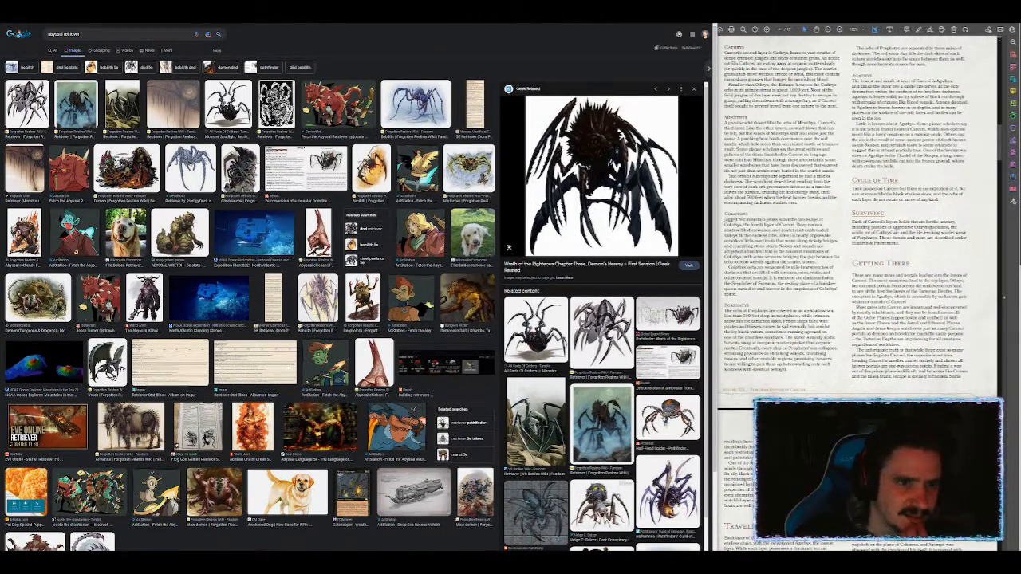
left_click(188, 106)
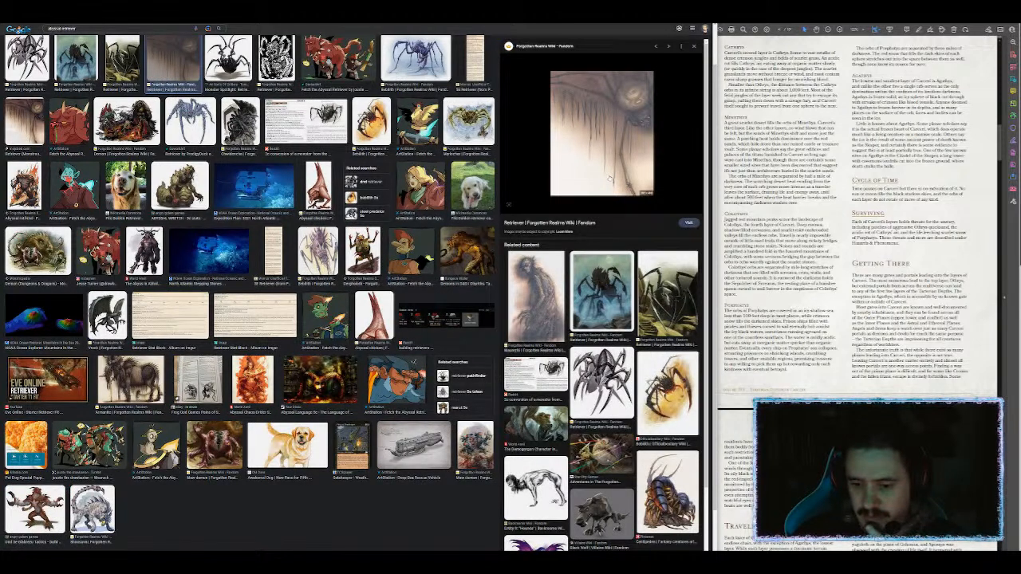
scroll(608, 179, "down", 2)
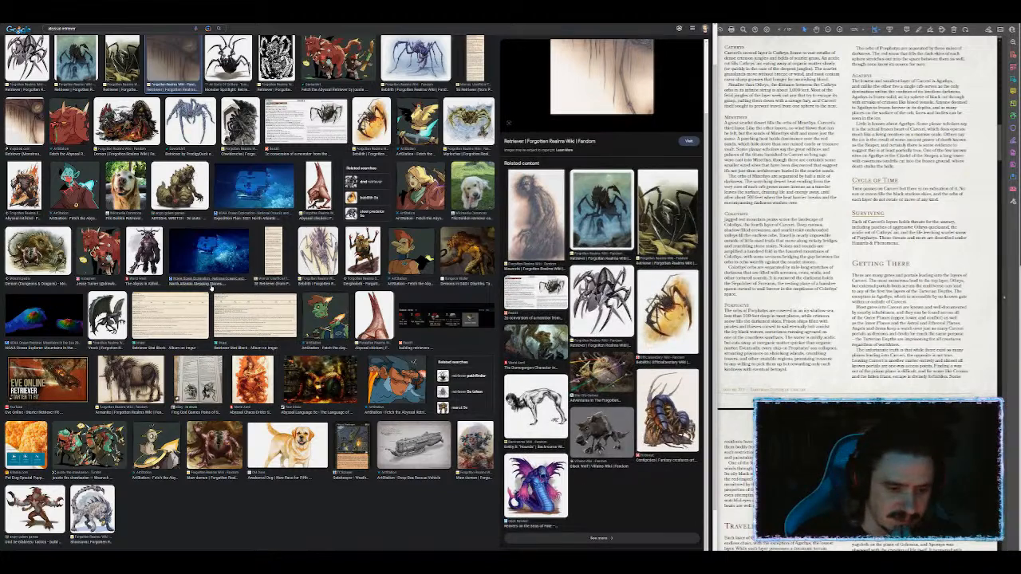
scroll(176, 257, "up", 1)
scroll(176, 258, "up", 1)
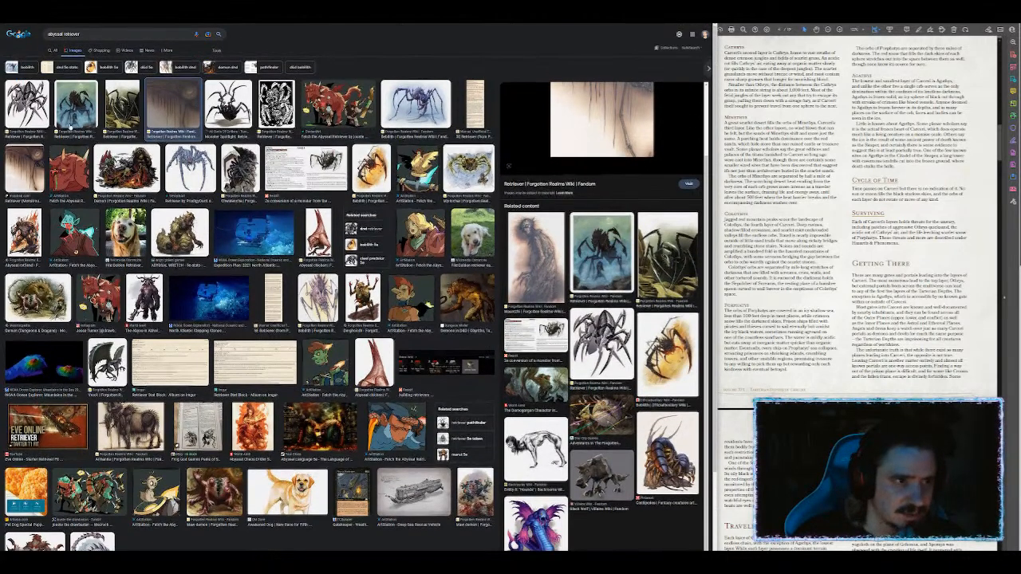
left_click(82, 111)
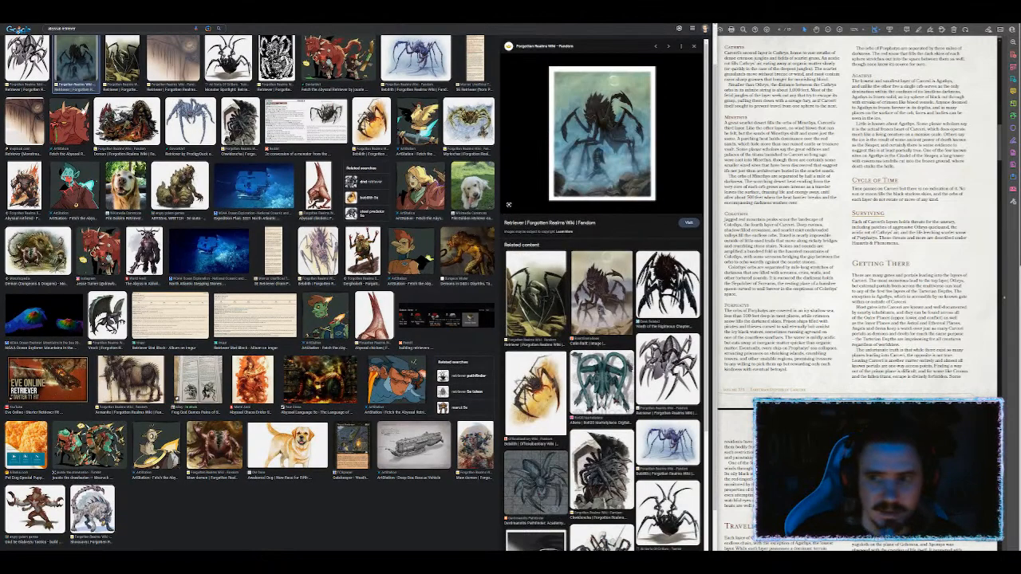
left_click(667, 283)
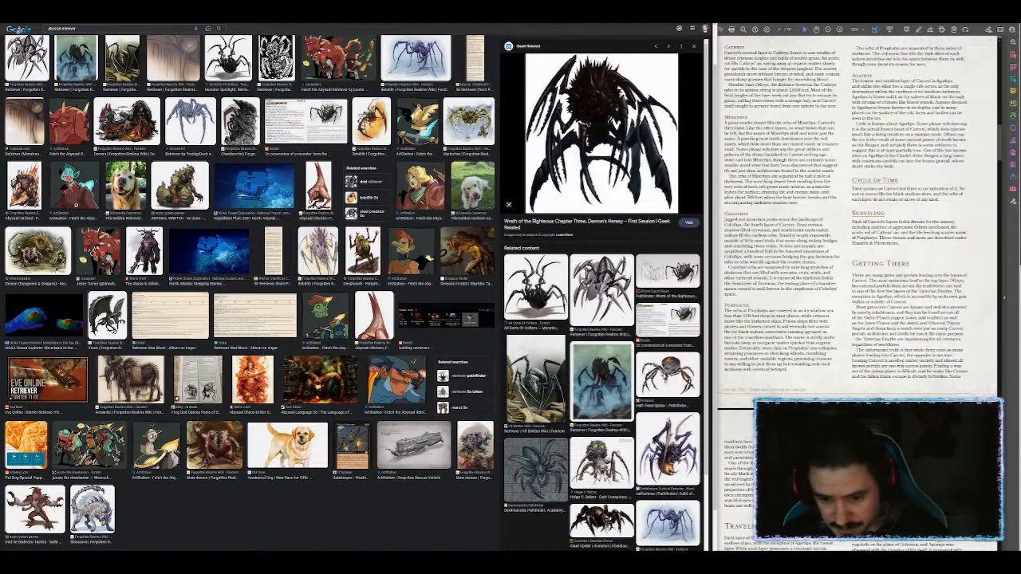
scroll(613, 319, "down", 3)
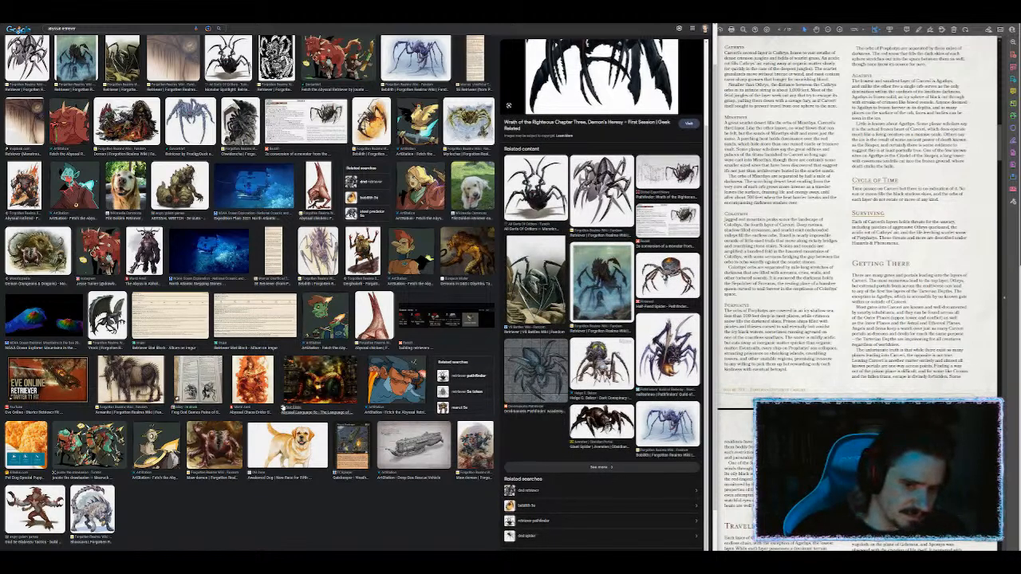
scroll(294, 375, "up", 1)
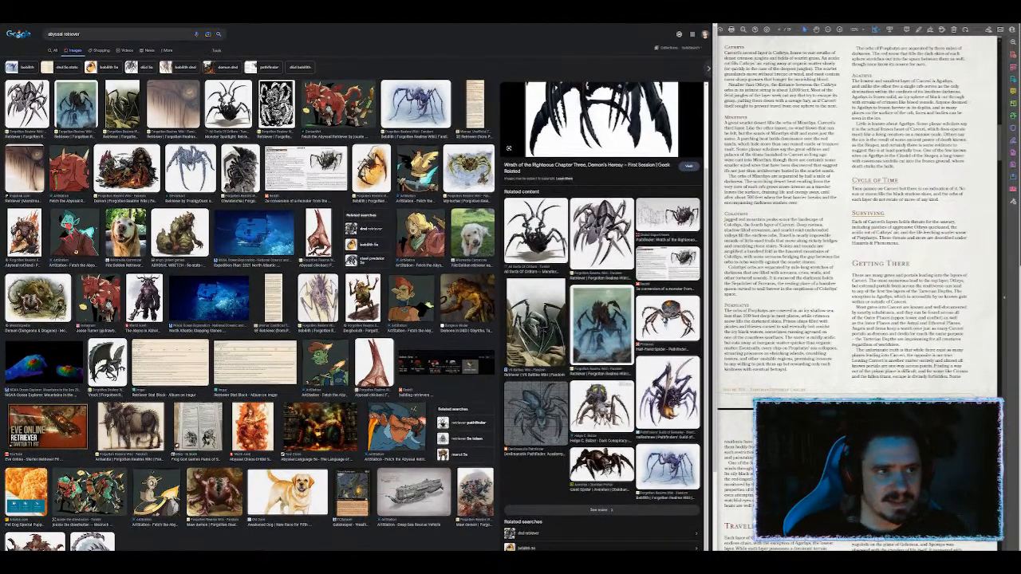
Step: Search Google Images for sand worm and open the preview of the Sand Monster PNG picture from a result's related content
left_click(38, 34)
type("sand worm")
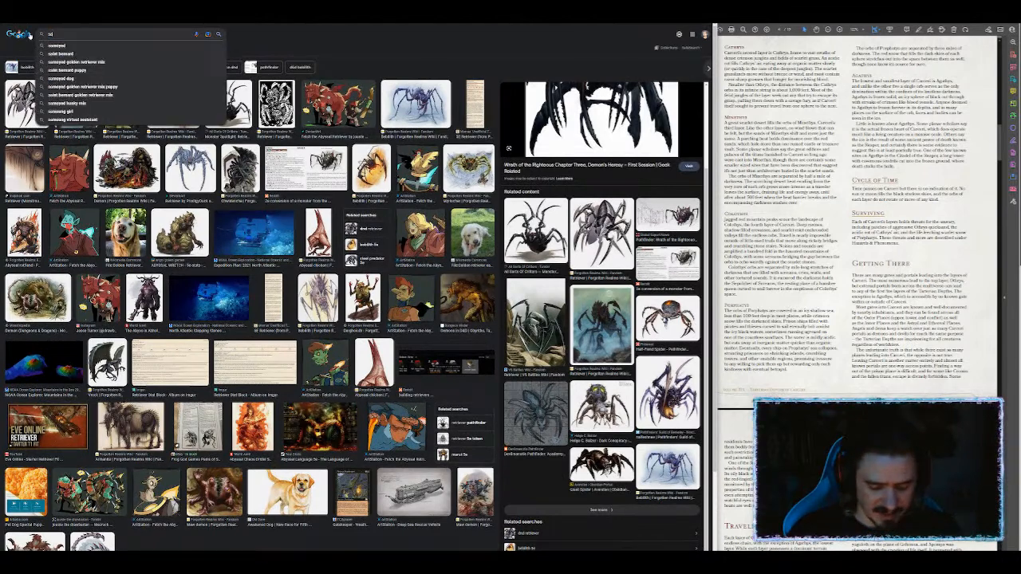
key("Return")
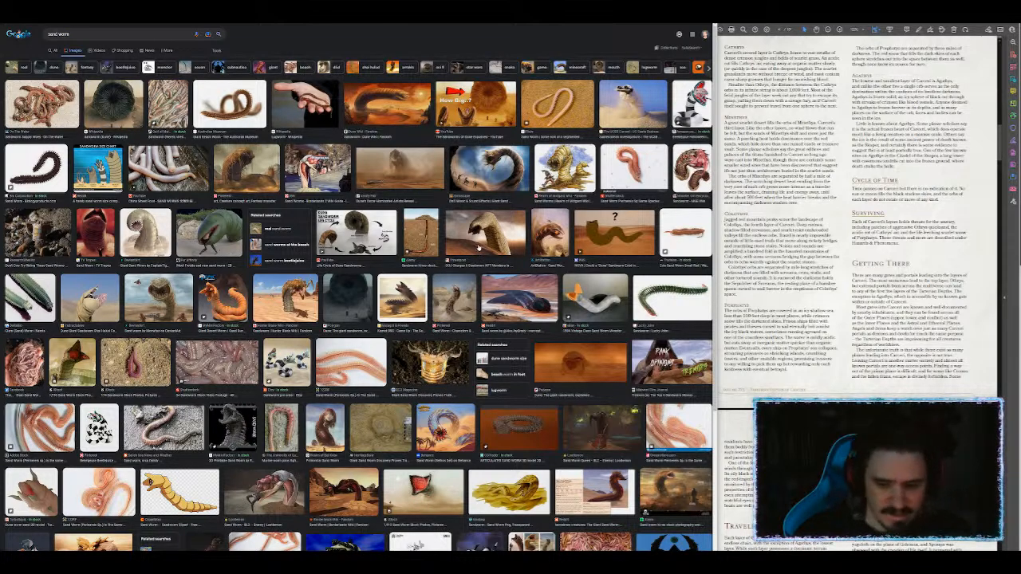
scroll(477, 248, "down", 3)
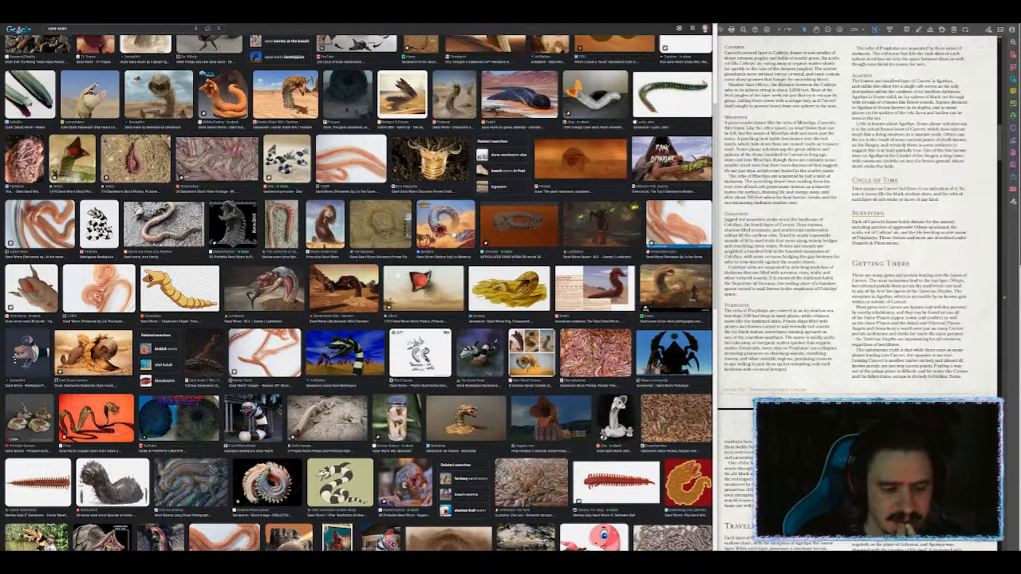
left_click(116, 484)
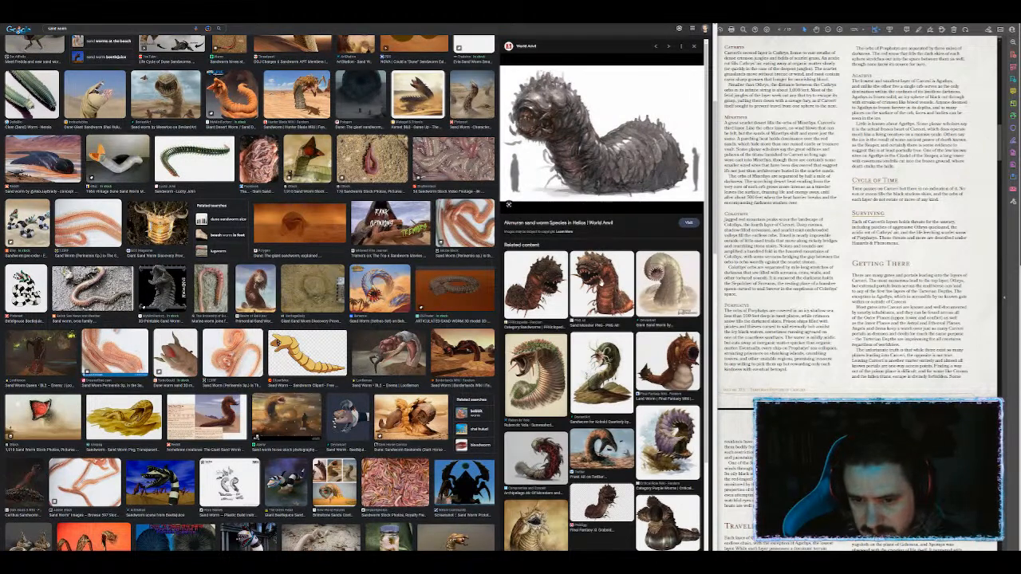
left_click(602, 285)
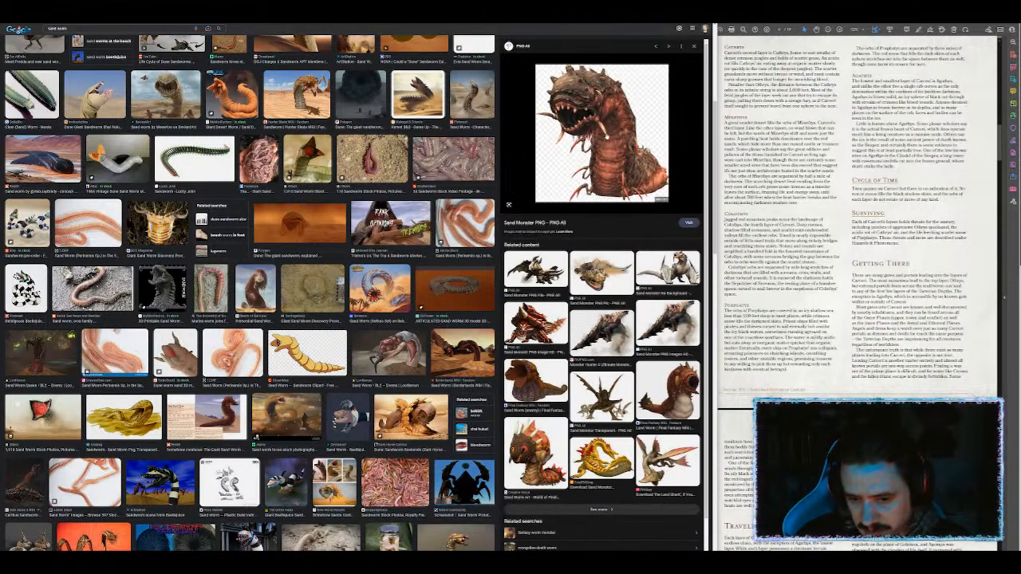
Step: Save the Sand Monster PNG picture to the computer as a PNG file under its suggested name
right_click(608, 156)
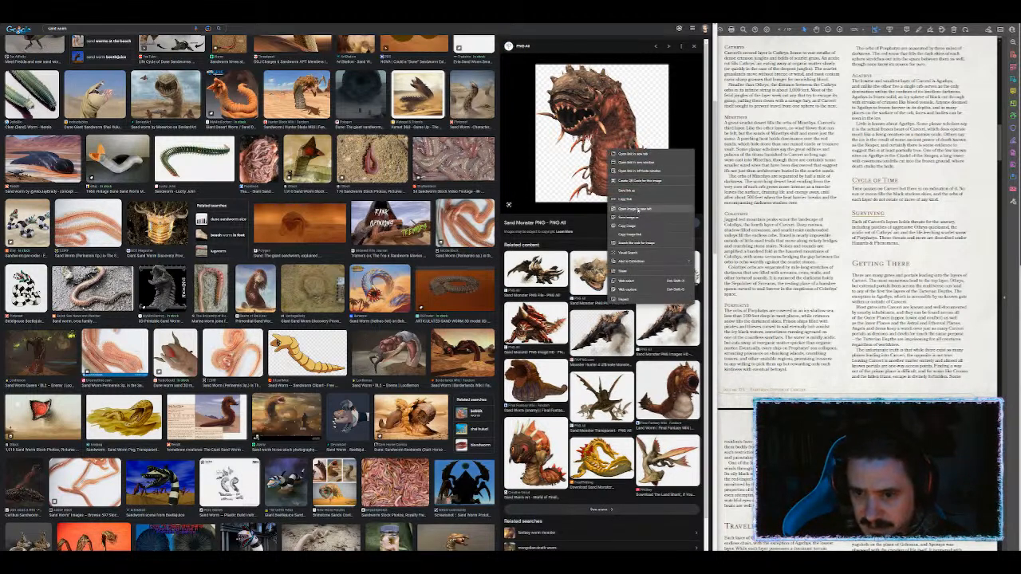
left_click(638, 210)
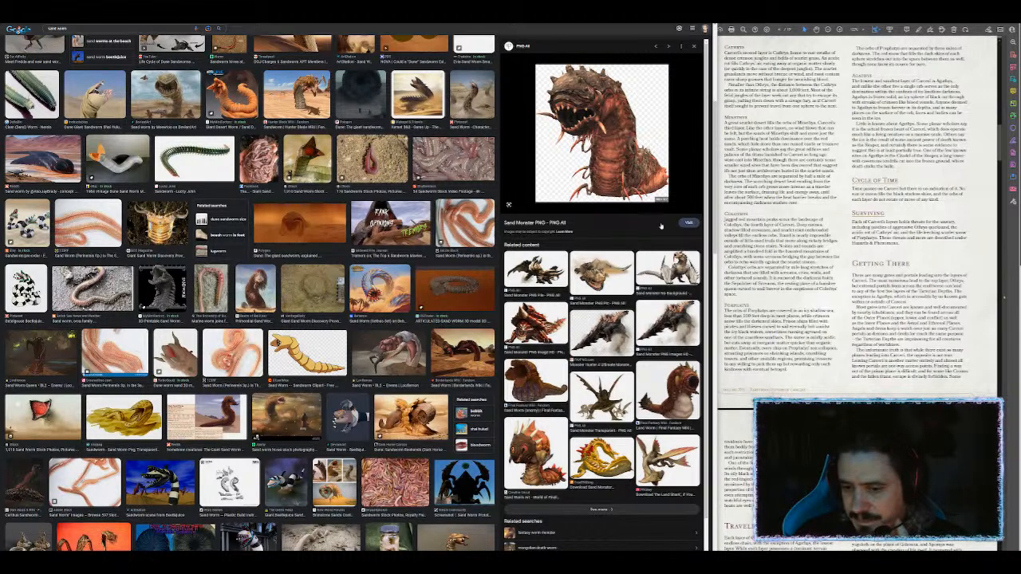
right_click(606, 126)
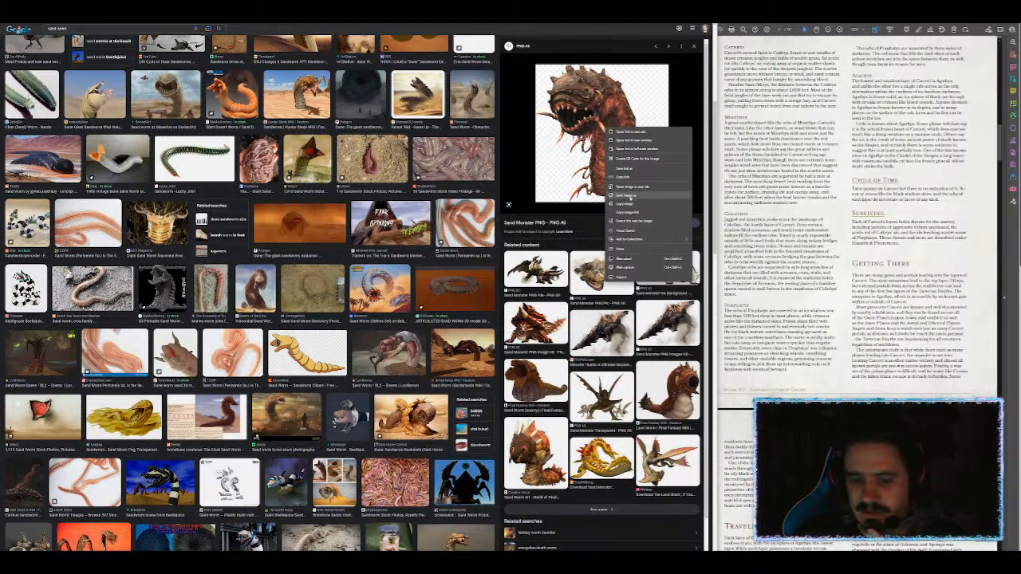
left_click(626, 195)
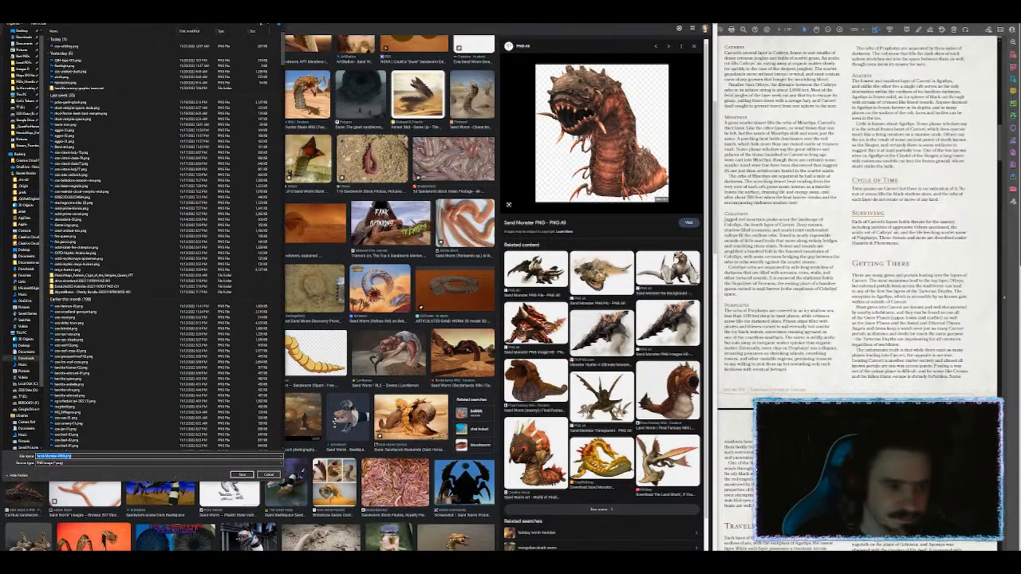
key("Return")
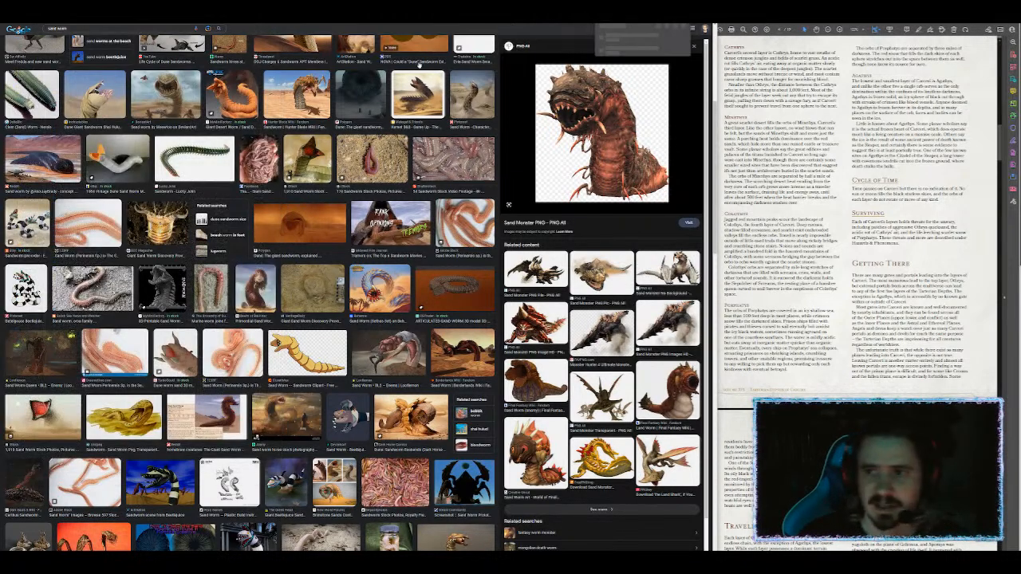
Step: Switch to the Sand Monster picture in Photoshop and undo the slight shift of the worm layer
left_click(614, 36)
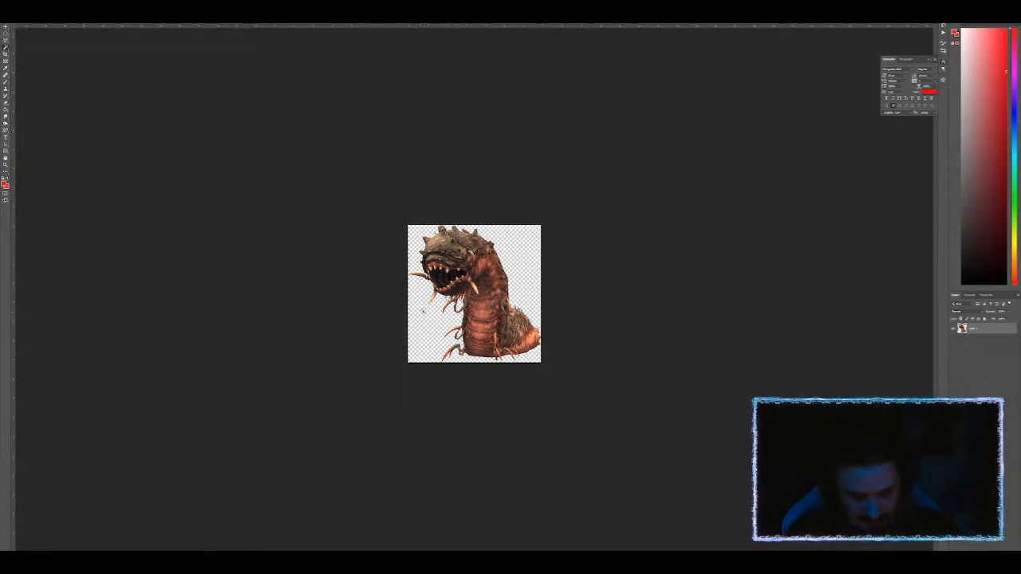
mouse_move(477, 282)
left_mouse_down()
mouse_move(495, 279)
mouse_move(474, 281)
left_mouse_up()
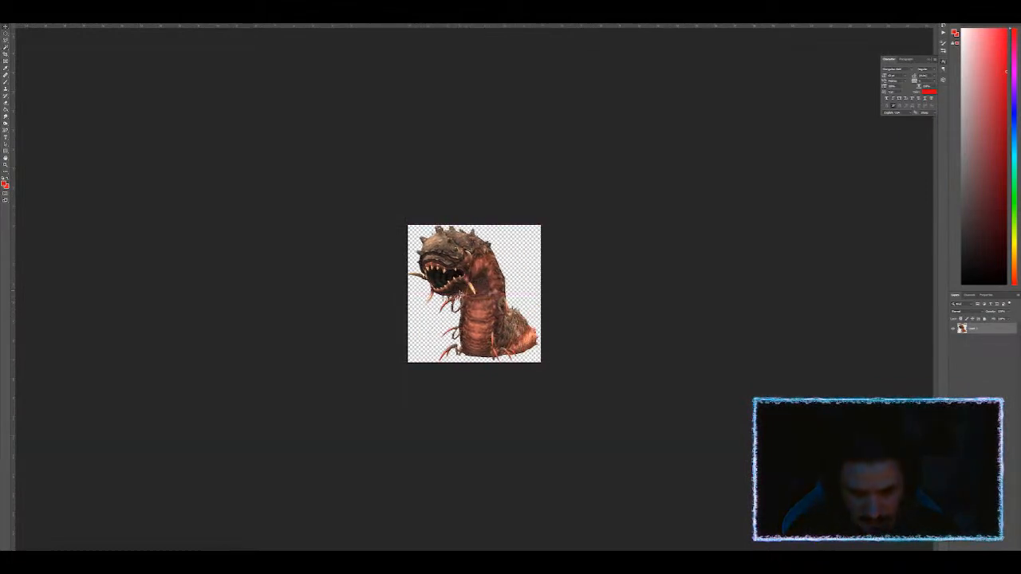
key("ctrl+z")
Step: Open a square frame PSD template, searching the PSD folder for "square" to find it
key("alt+f")
key("o")
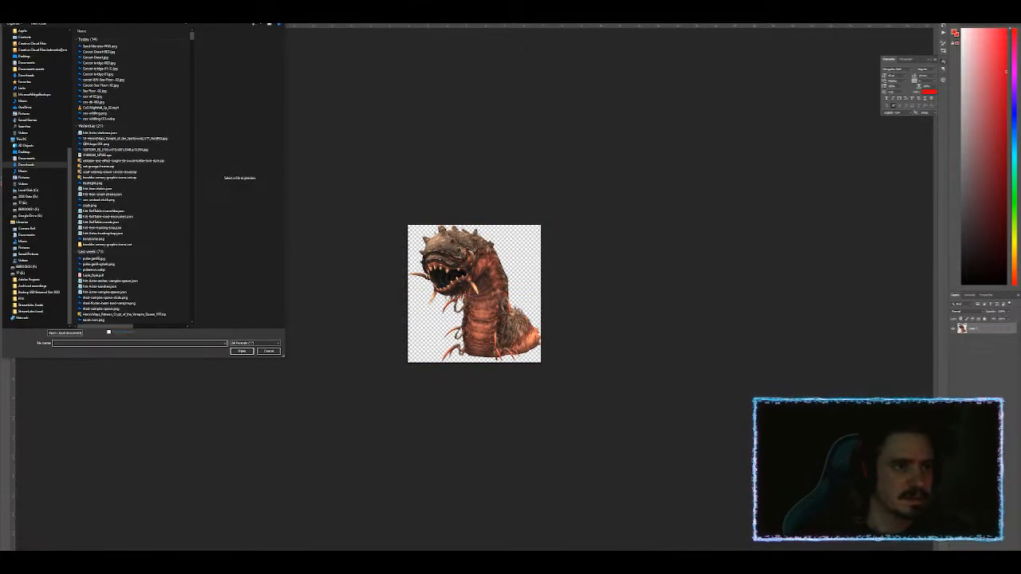
scroll(38, 125, "up", 4)
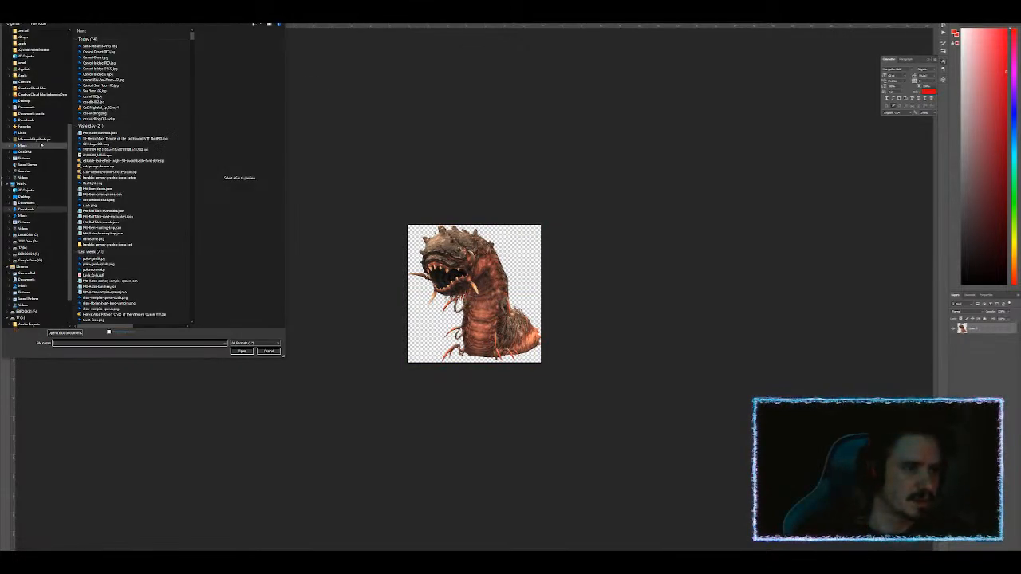
scroll(38, 124, "up", 2)
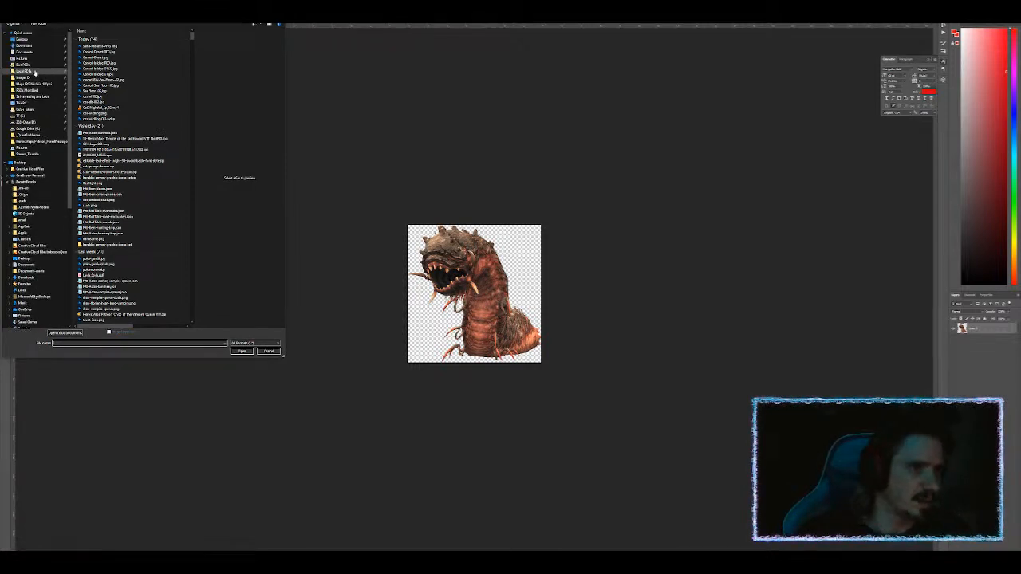
left_click(35, 72)
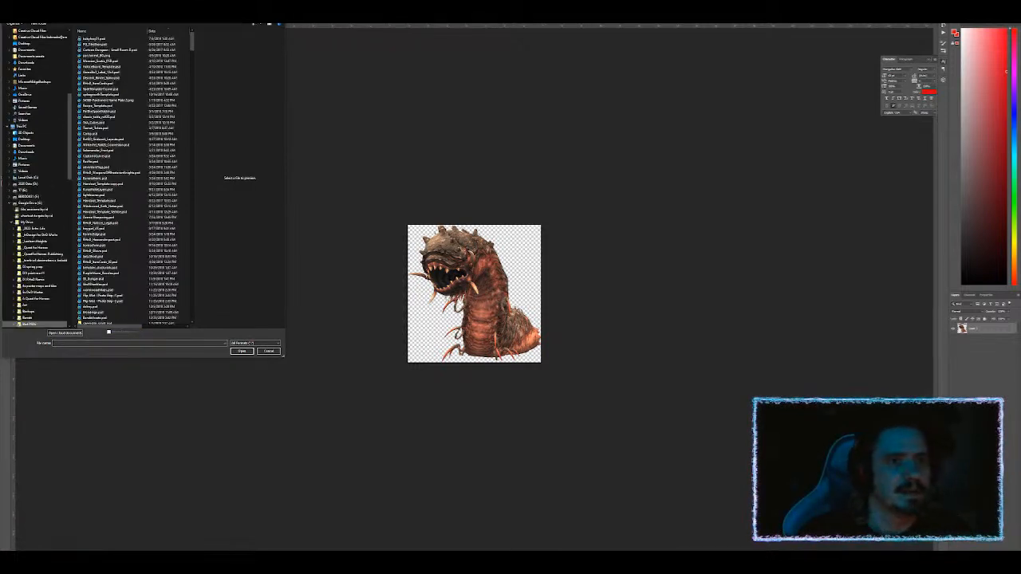
left_click(253, 16)
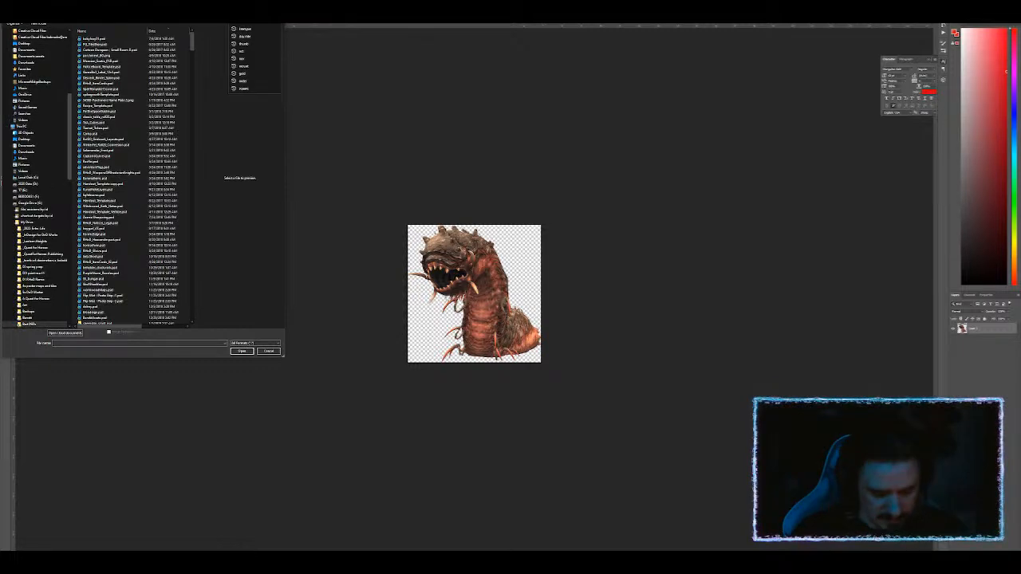
left_click(153, 31)
type("square")
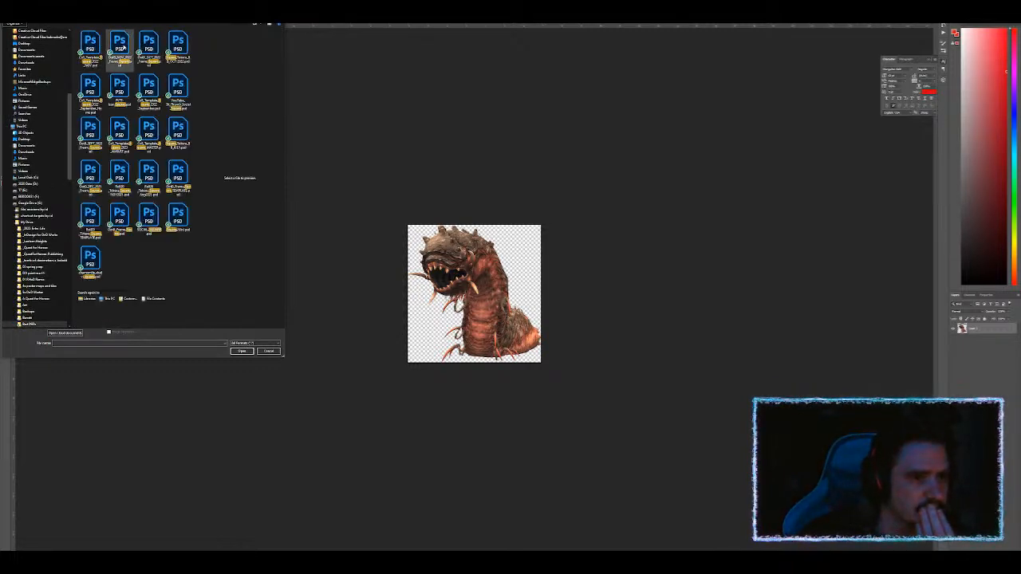
double_click(120, 46)
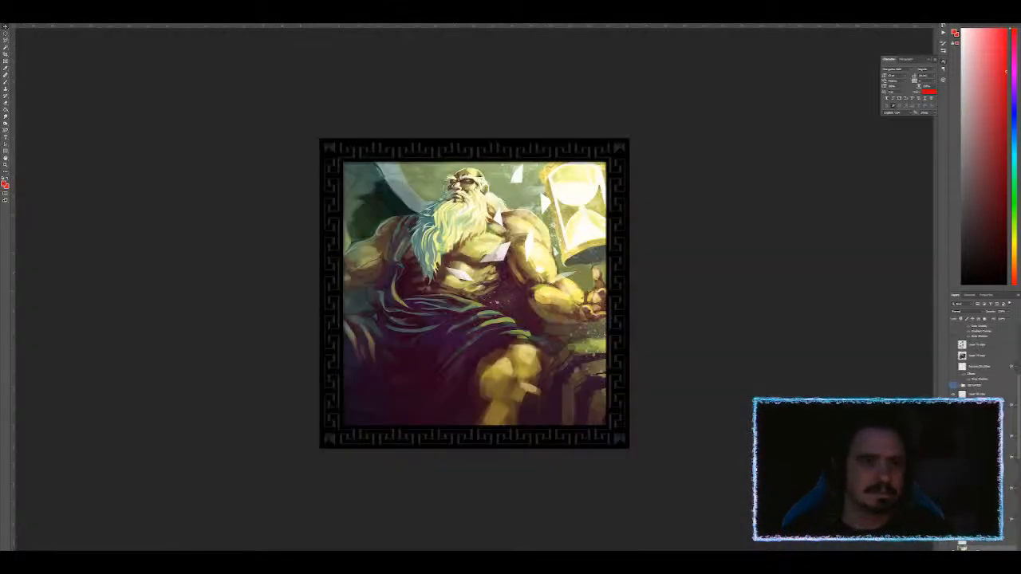
Step: Hide the bearded figure artwork in the square frame document and paste the worm picture behind the frame
left_click(314, 24)
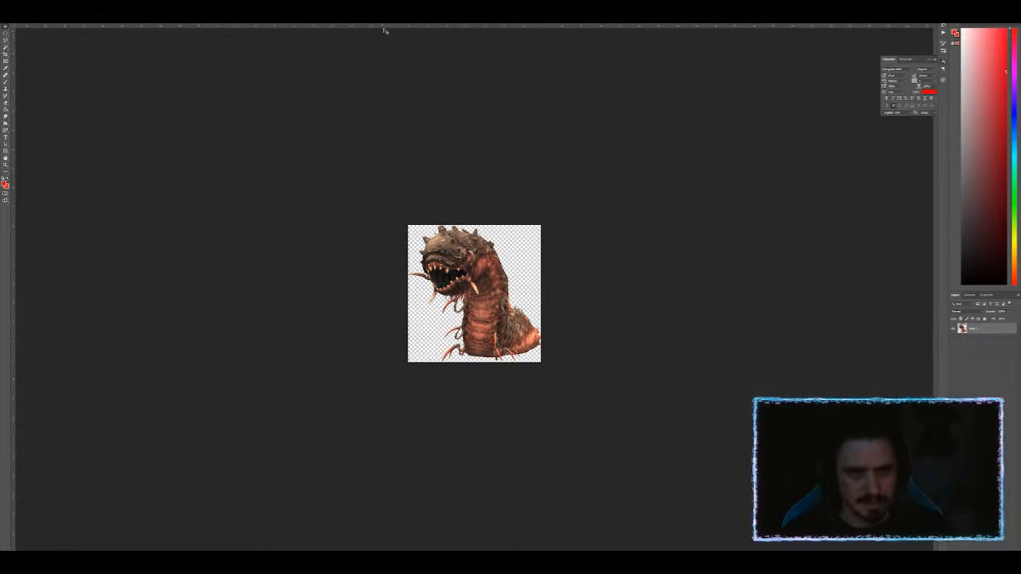
left_click(551, 24)
scroll(956, 358, "down", 5)
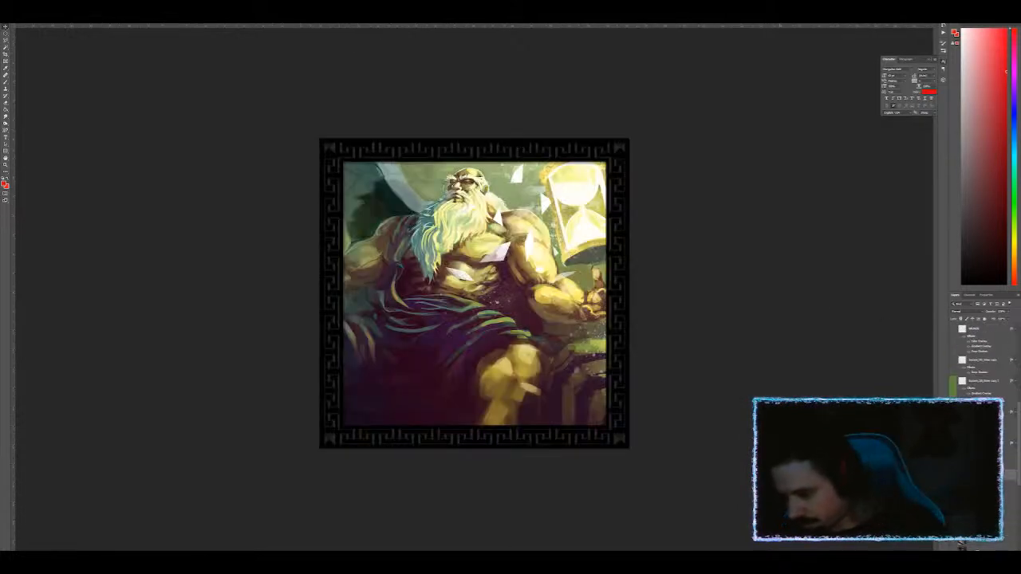
left_click_drag(954, 464, 954, 510)
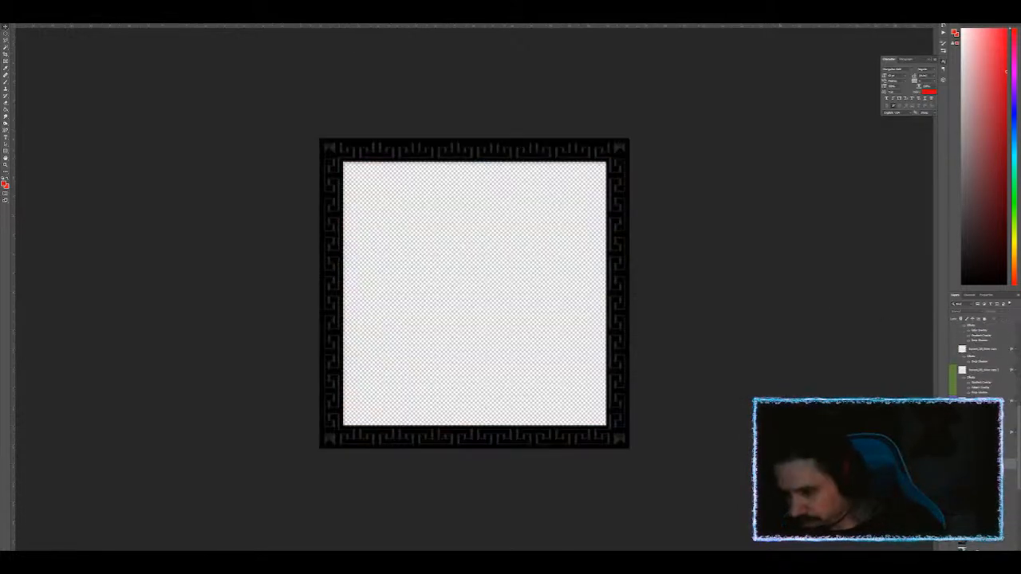
key("ctrl+v")
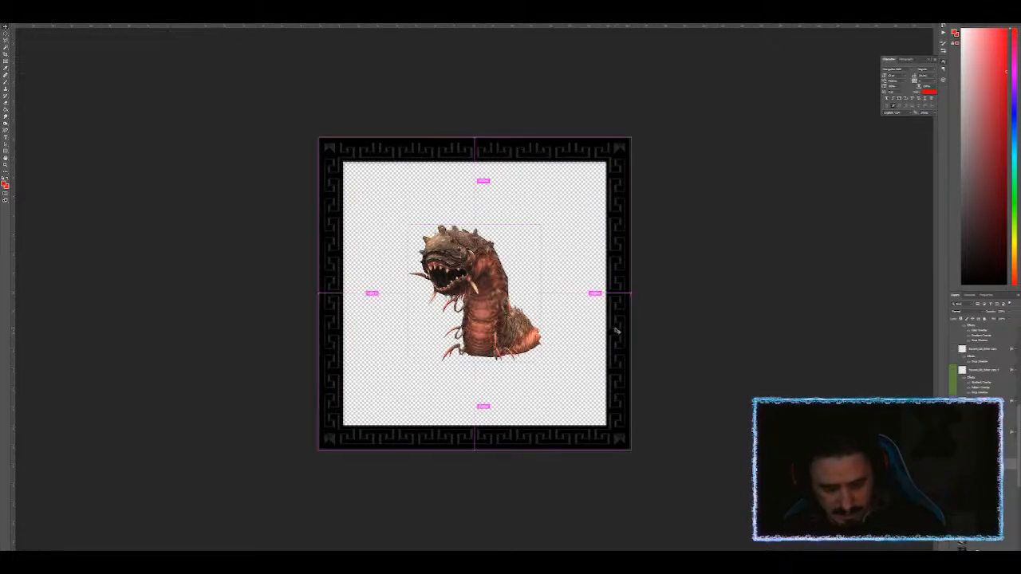
Step: Enlarge and position the worm so its head and body fill the opening of the square frame
left_click_drag(541, 226, 706, 53)
left_click_drag(663, 153, 602, 232)
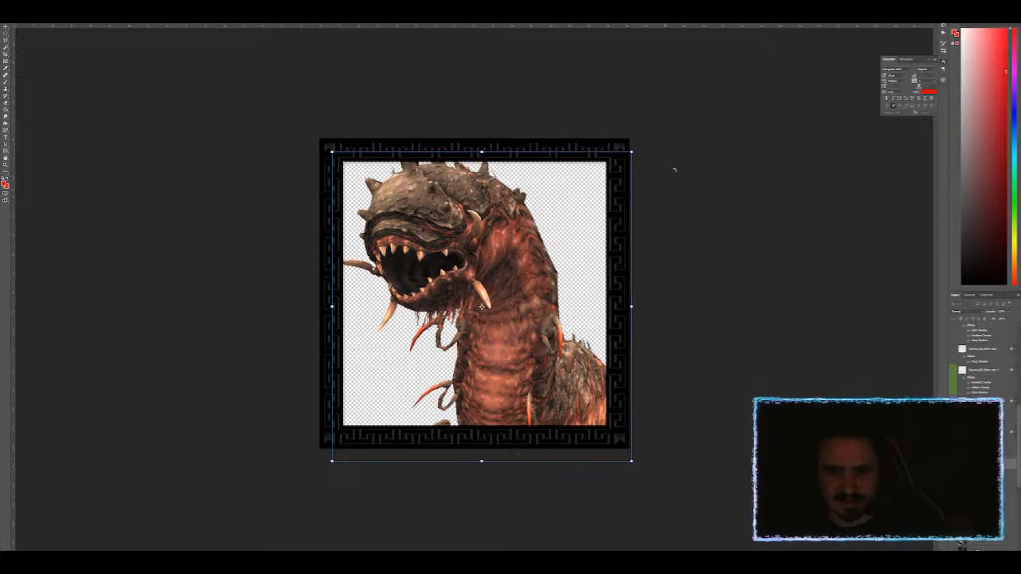
left_click_drag(631, 151, 598, 183)
key("Return")
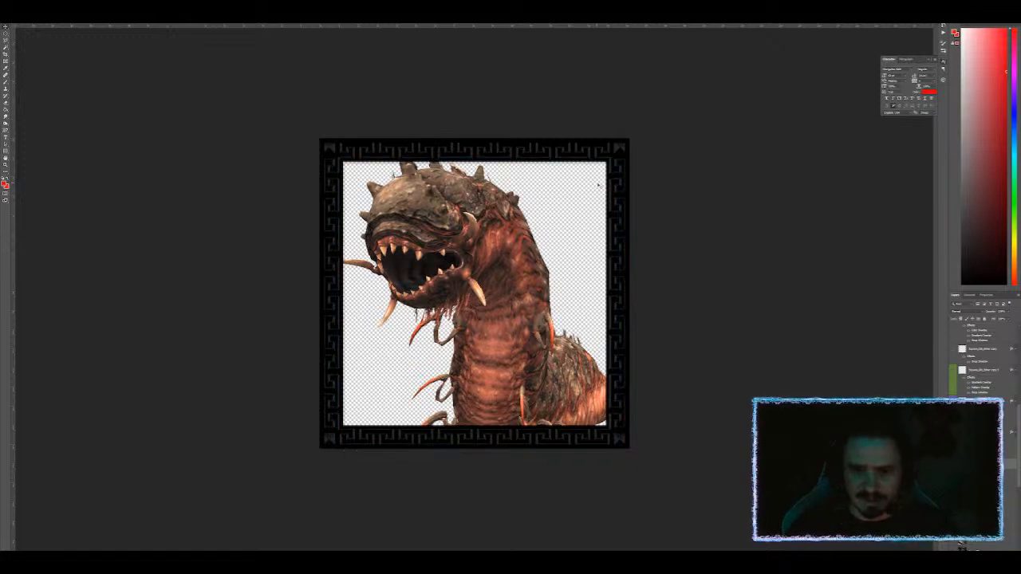
Step: Export the framed worm as a PNG with Save for Web into the Downloads folder under a new file name
key("ctrl+alt+shift+s")
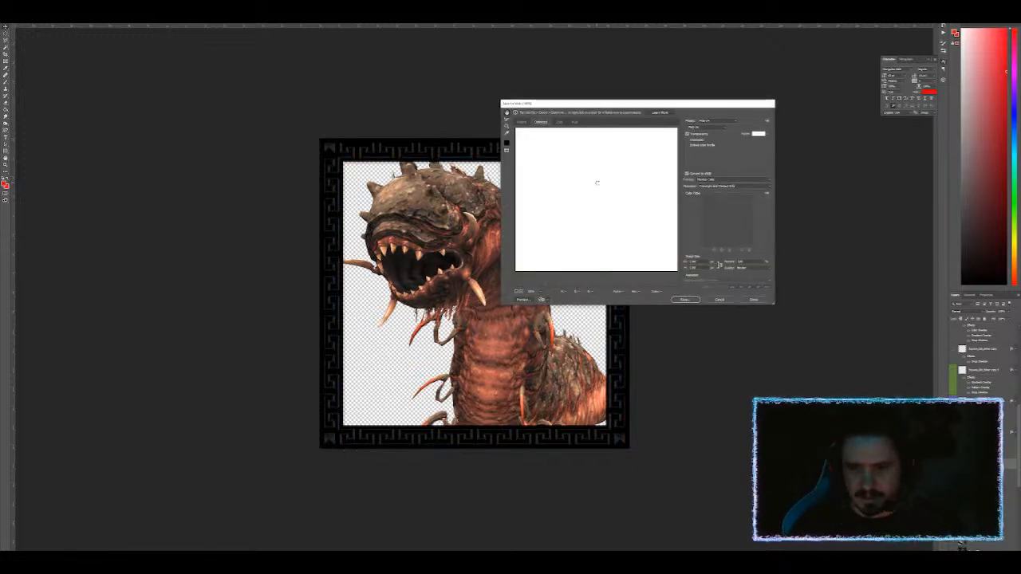
key("Return")
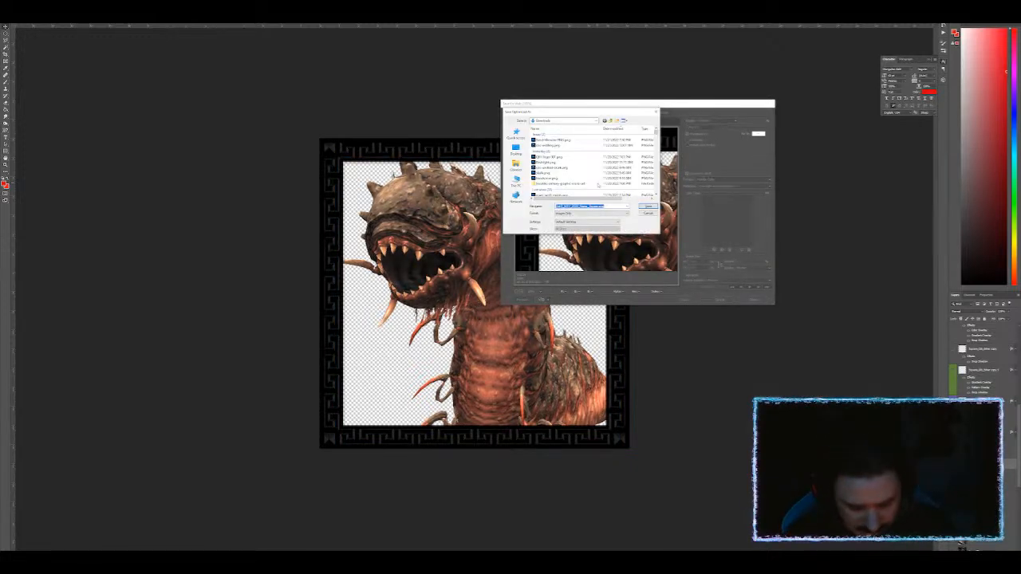
type("Wo 1")
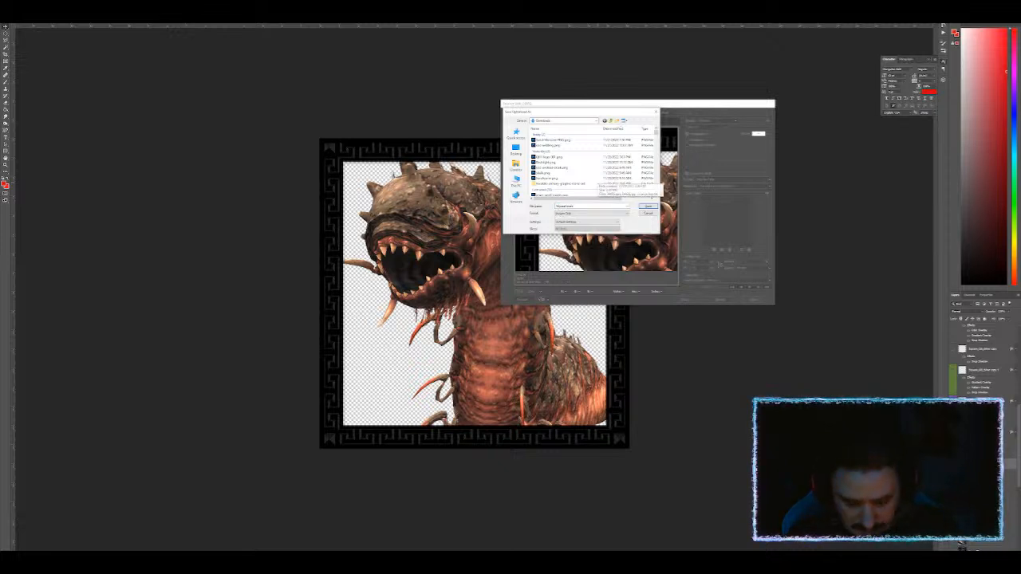
key("Return")
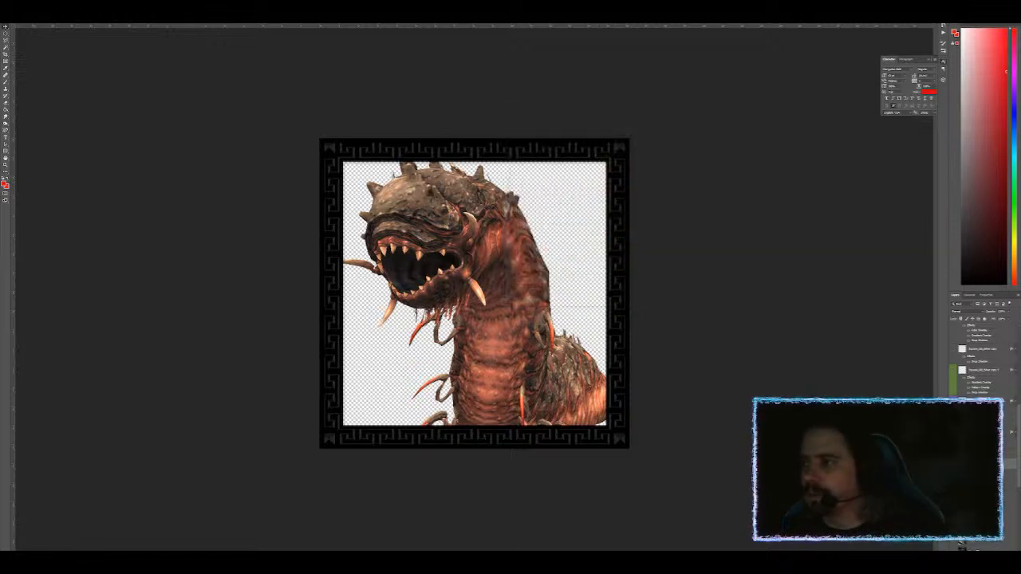
Step: Switch back to Foundry VTT, search the actors for "template" and duplicate the CG Epic Template actor
key("alt+Tab")
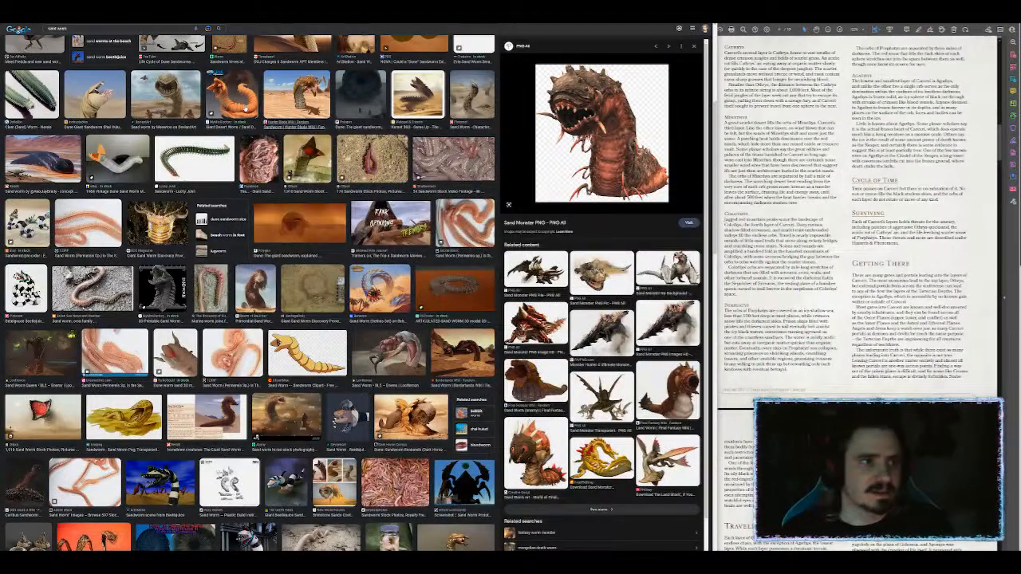
left_click(88, 8)
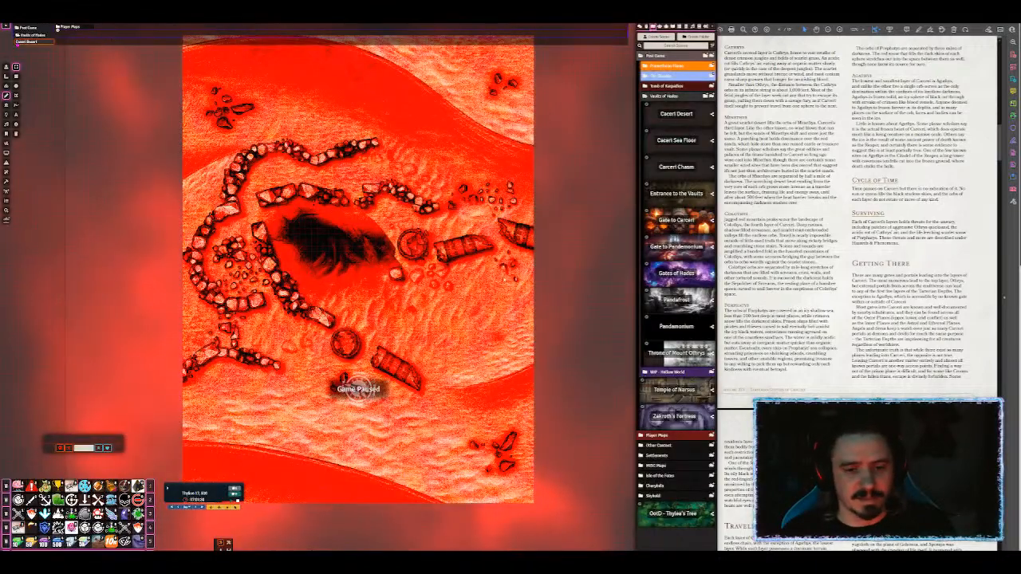
left_click(660, 27)
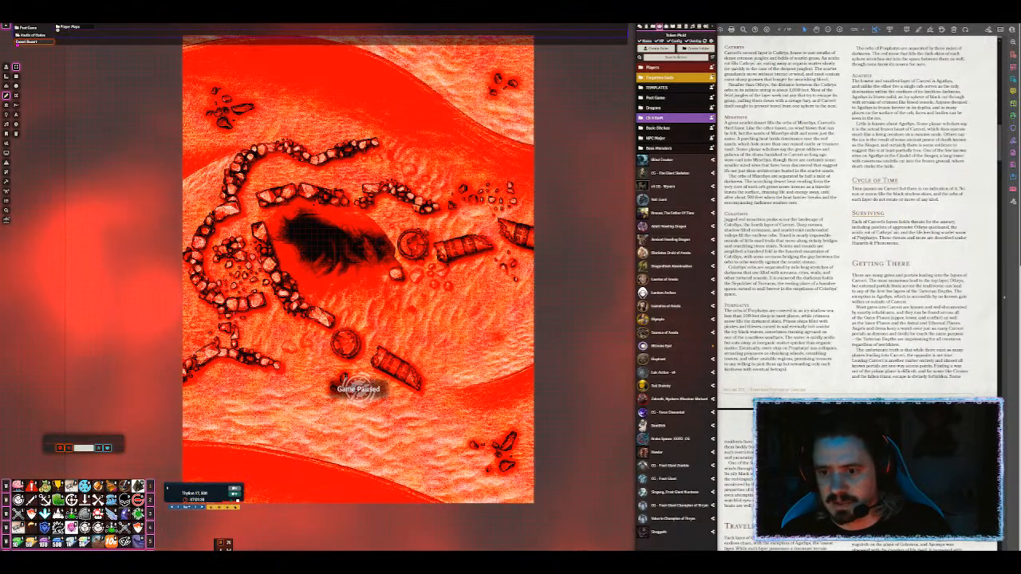
left_click(677, 58)
type("template")
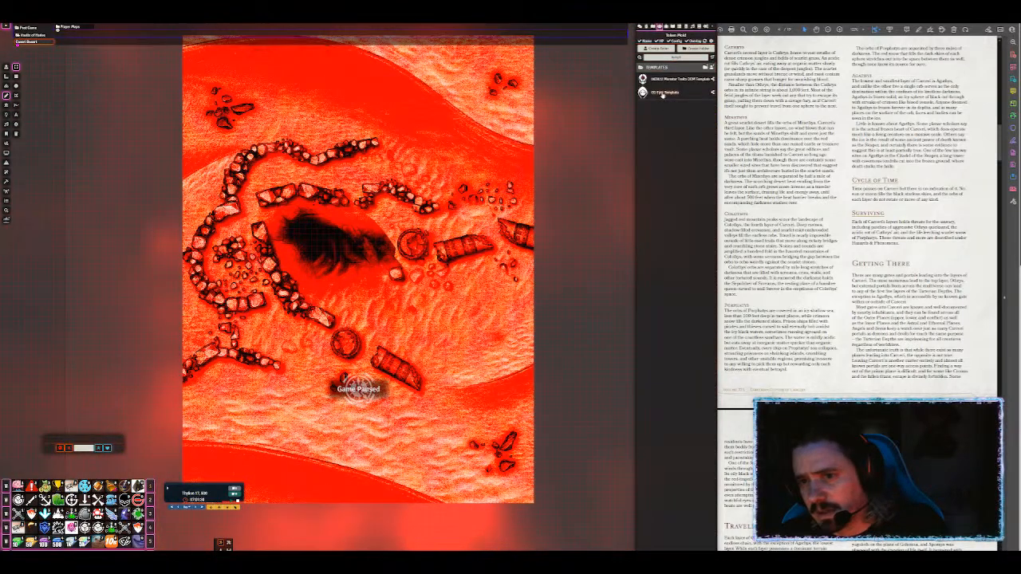
right_click(661, 95)
left_click(662, 119)
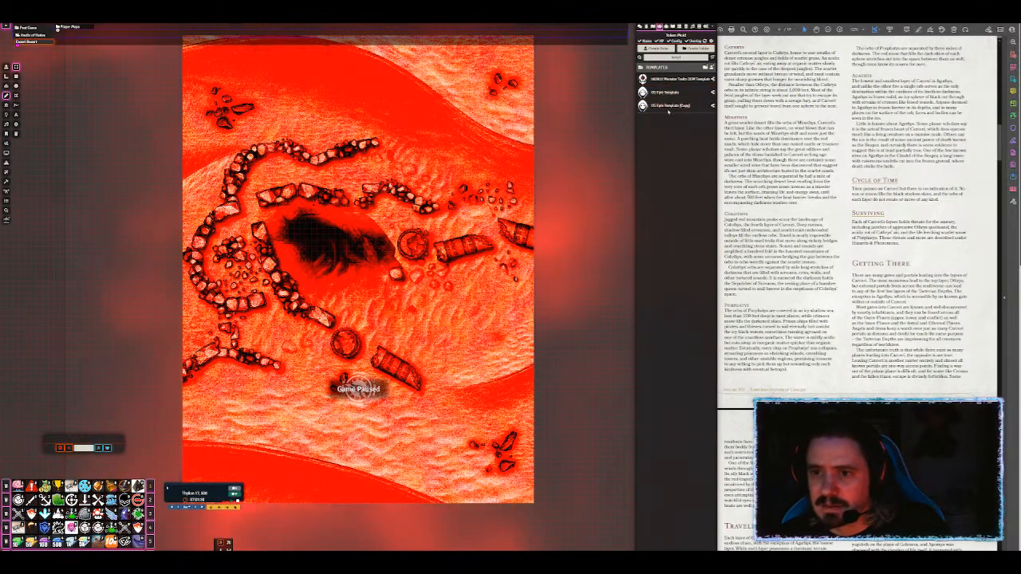
left_click(668, 106)
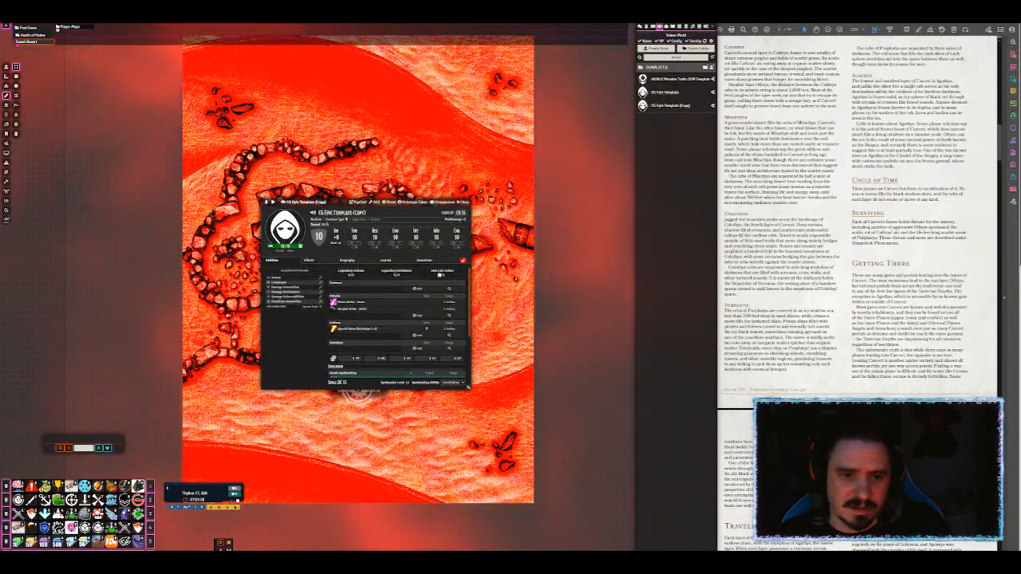
left_click_drag(363, 200, 508, 125)
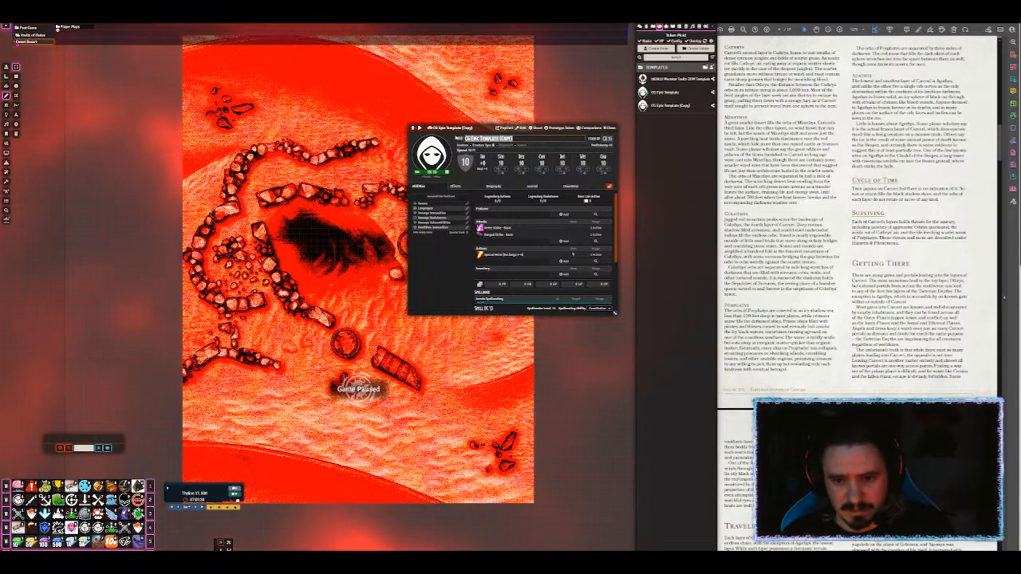
key("BackSpace")
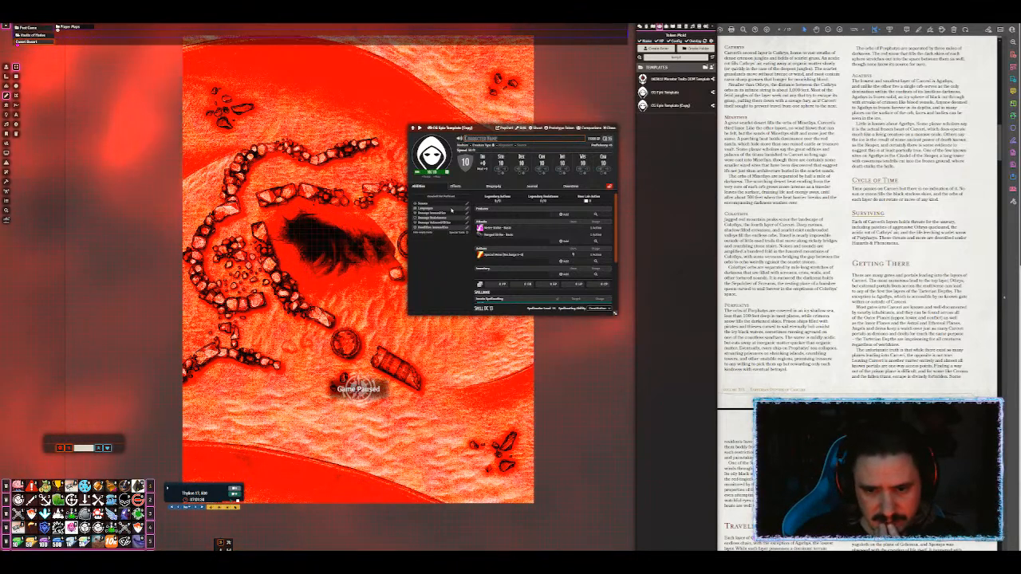
left_click_drag(614, 313, 615, 344)
left_click(609, 129)
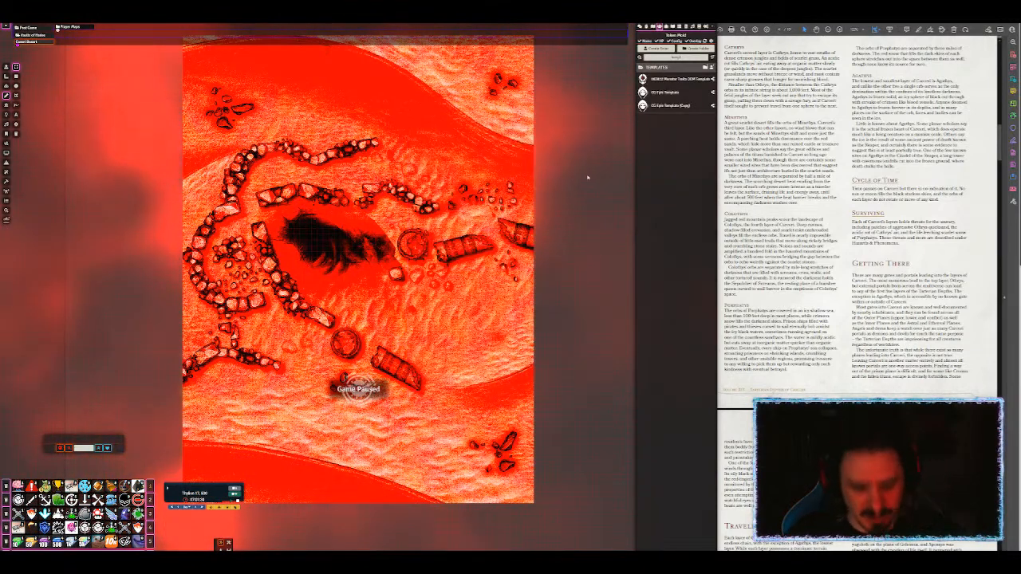
Step: Search all content for "worm" and view the Core Spawn Worm's actor sheet
key("ctrl+space")
type("worm")
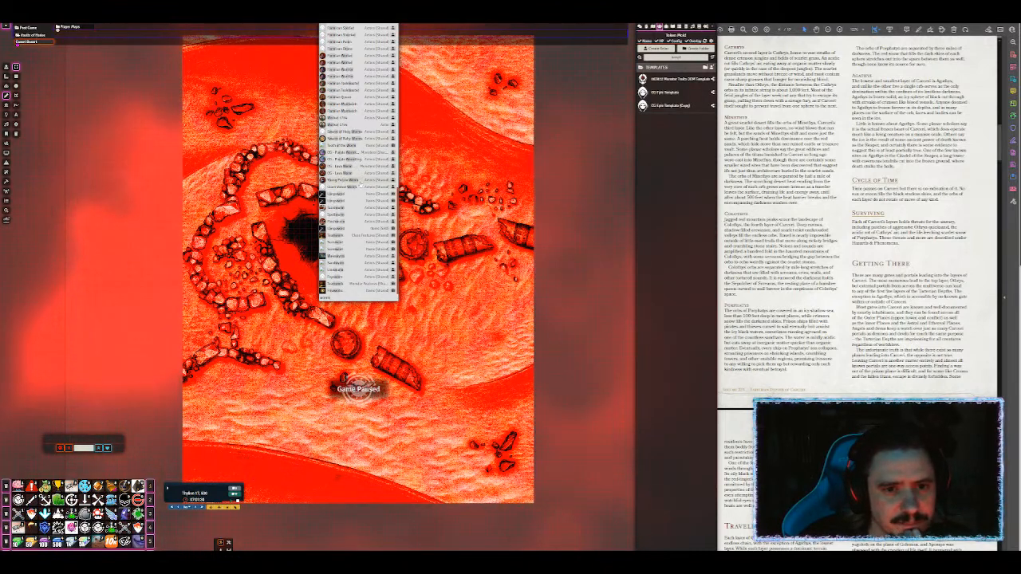
scroll(360, 187, "up", 8)
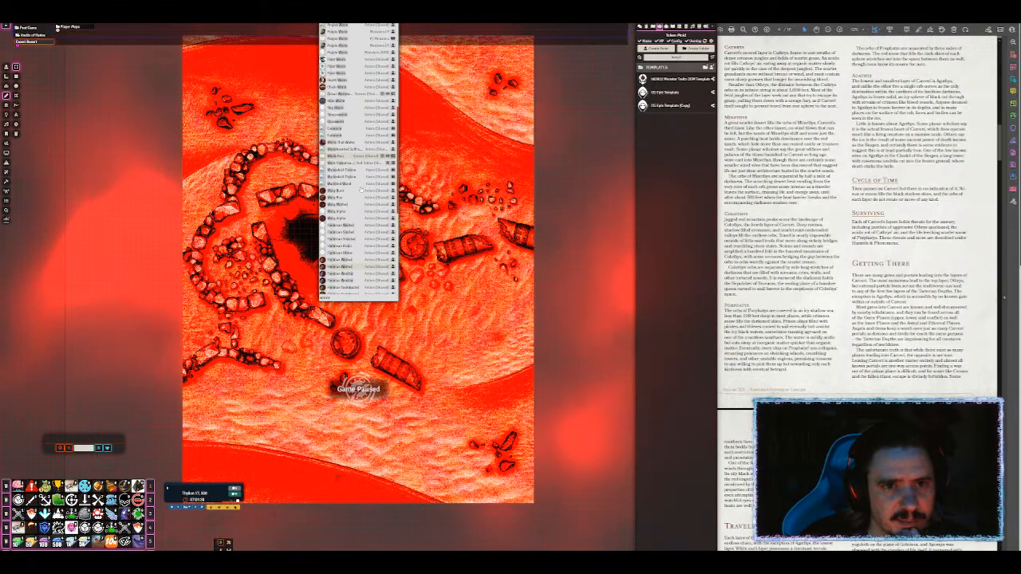
scroll(358, 141, "up", 3)
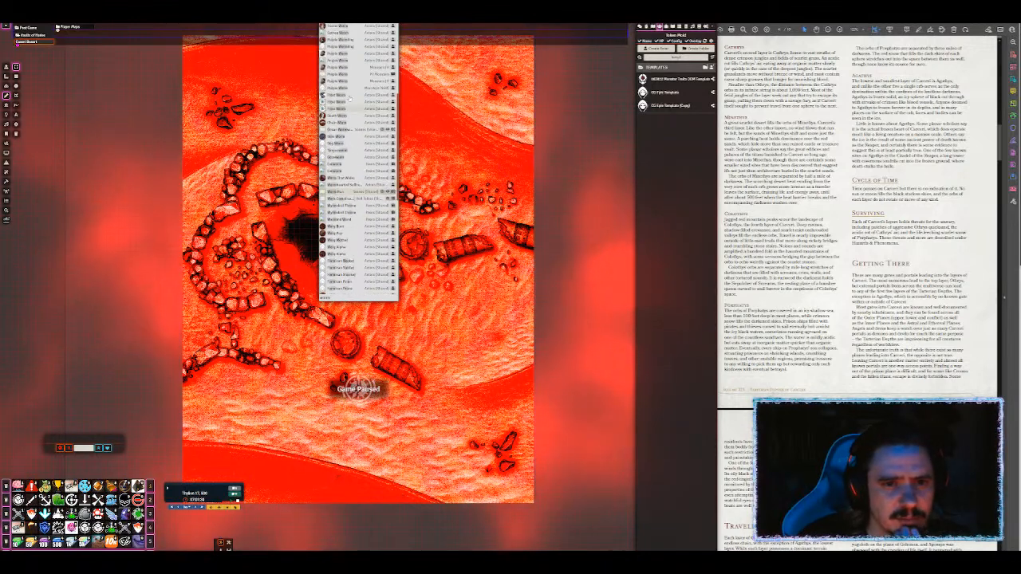
scroll(349, 148, "up", 6)
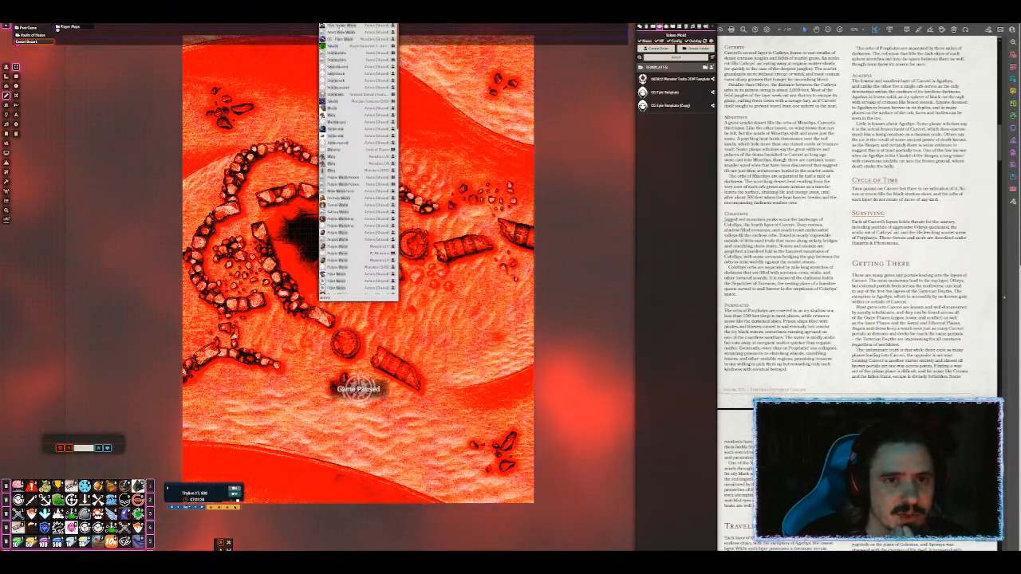
left_click(340, 26)
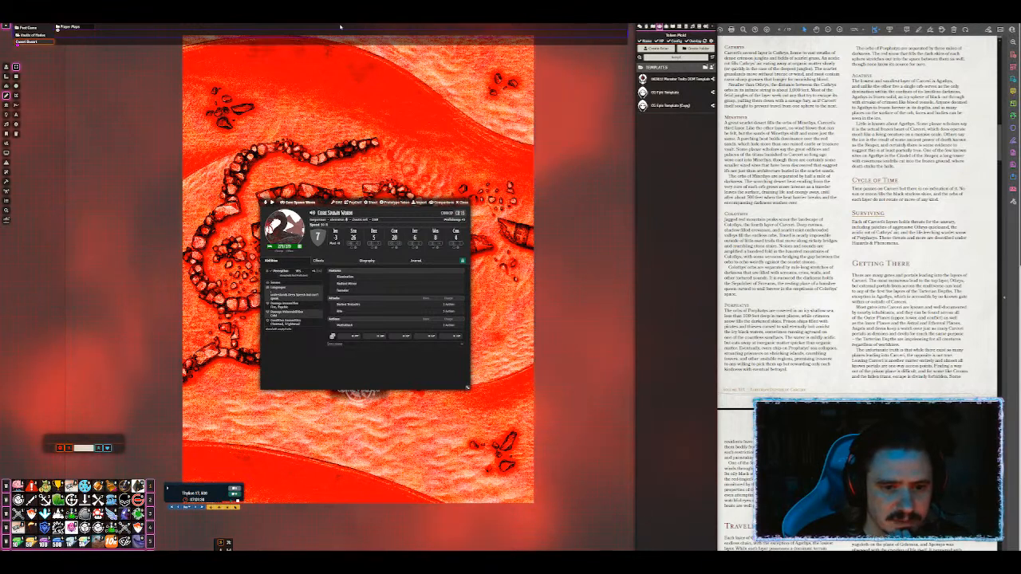
left_click(462, 202)
Step: Search all content for "core spawn", import the Core Spawn Worm into the world's actors, and filter the actors by "worm"
key("ctrl+space")
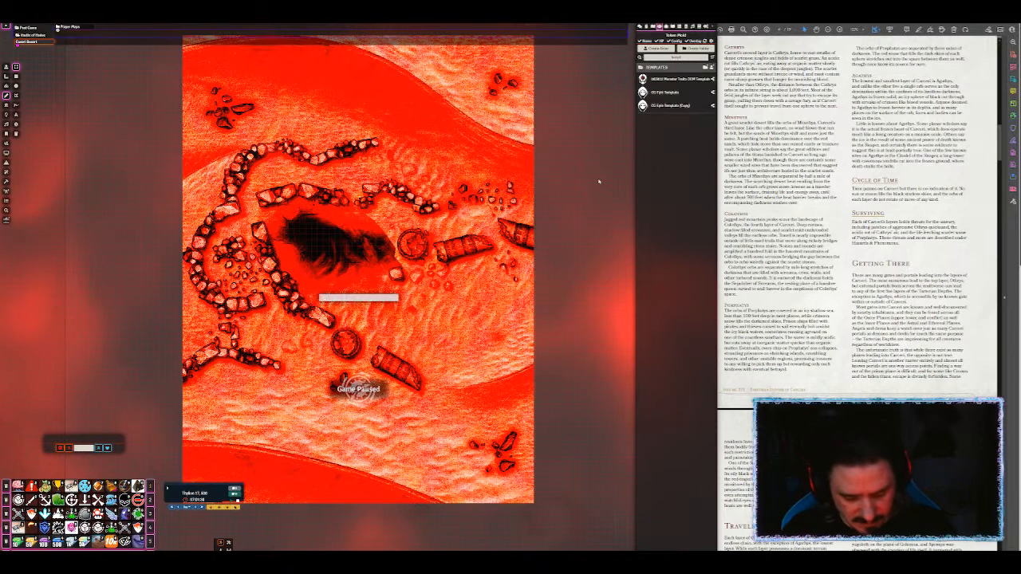
type("core spawn")
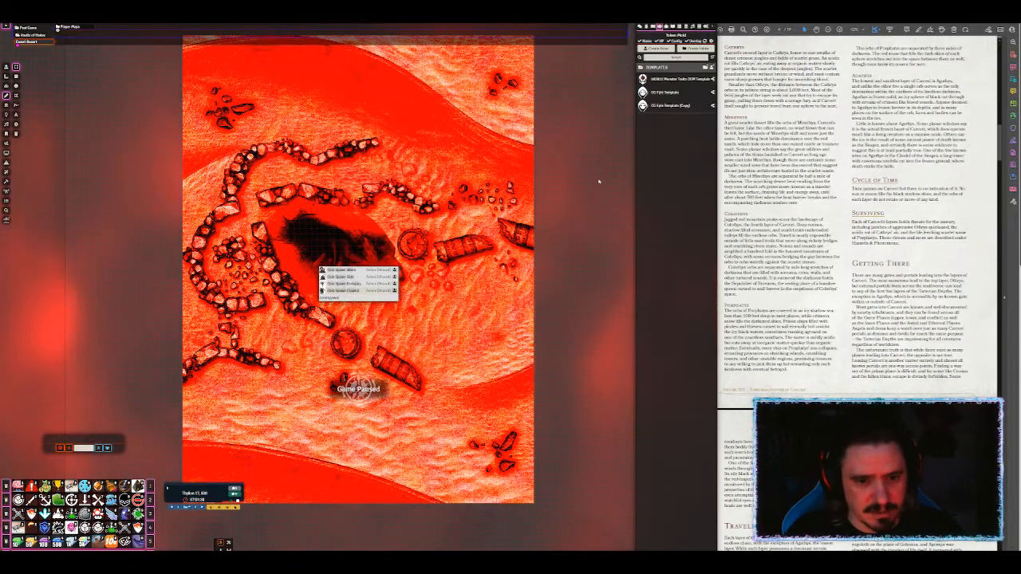
left_click_drag(334, 270, 643, 138)
double_click(687, 58)
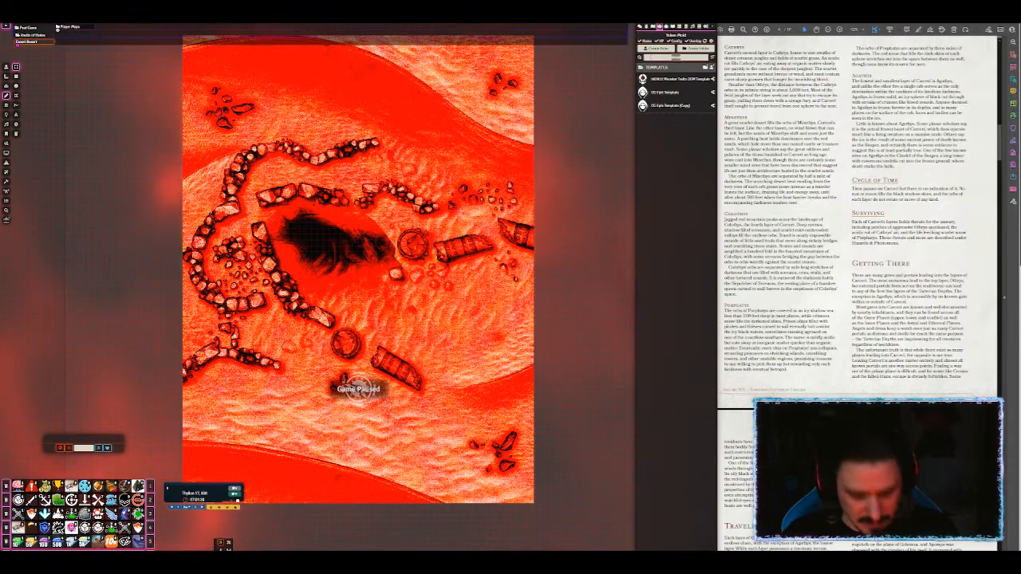
type("worm")
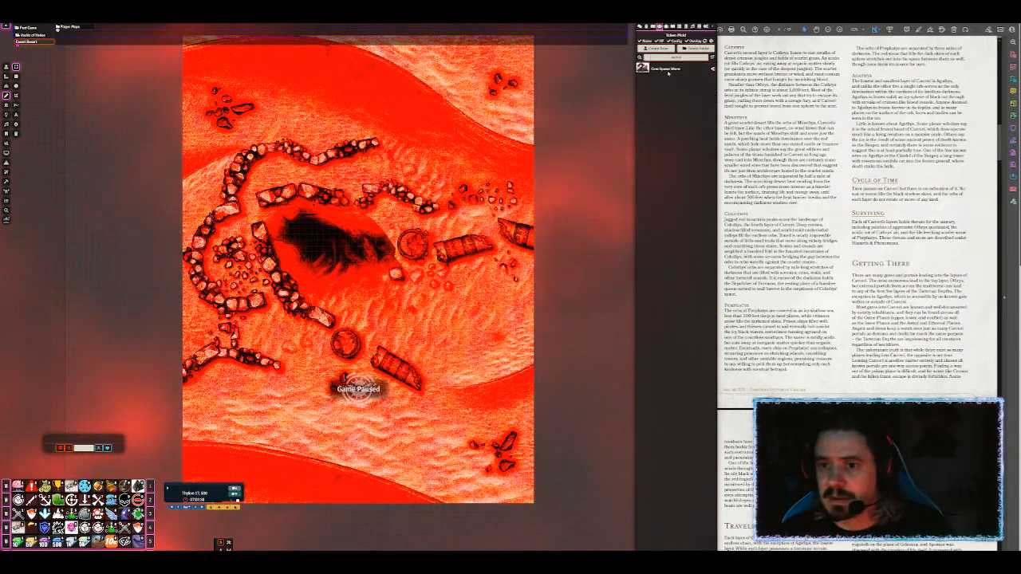
Step: Examine the imported Core Spawn Worm's sheet, reading the descriptions of its Barbed Tentacles, Bite and Multiattack
left_click(666, 68)
left_click_drag(327, 200, 399, 107)
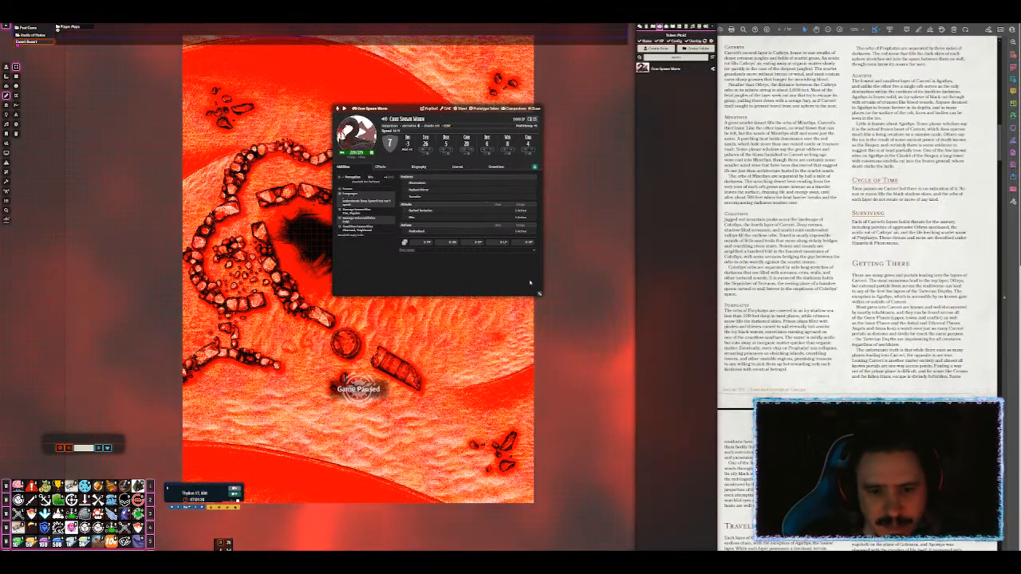
left_click_drag(535, 291, 549, 369)
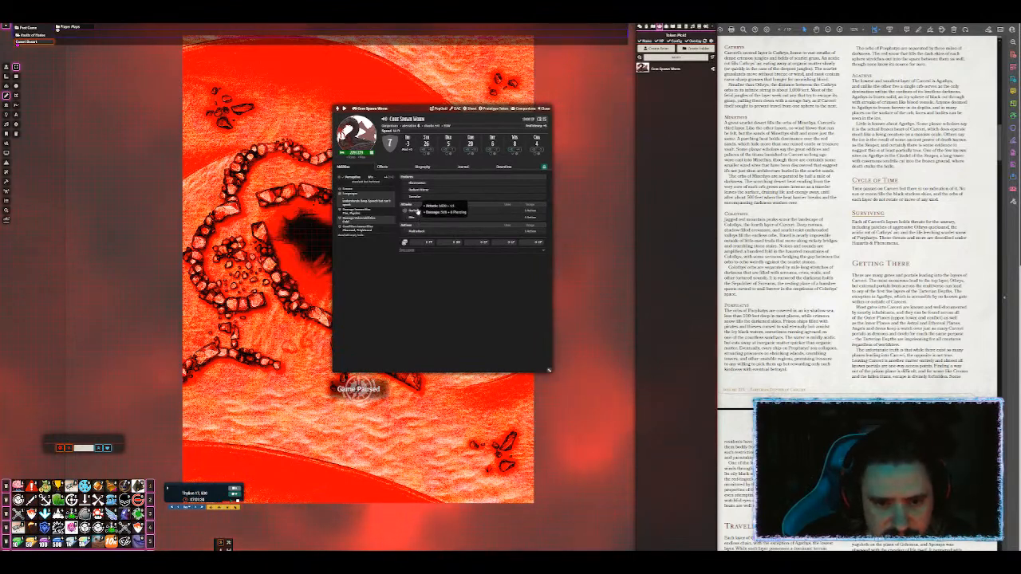
mouse_move(416, 209)
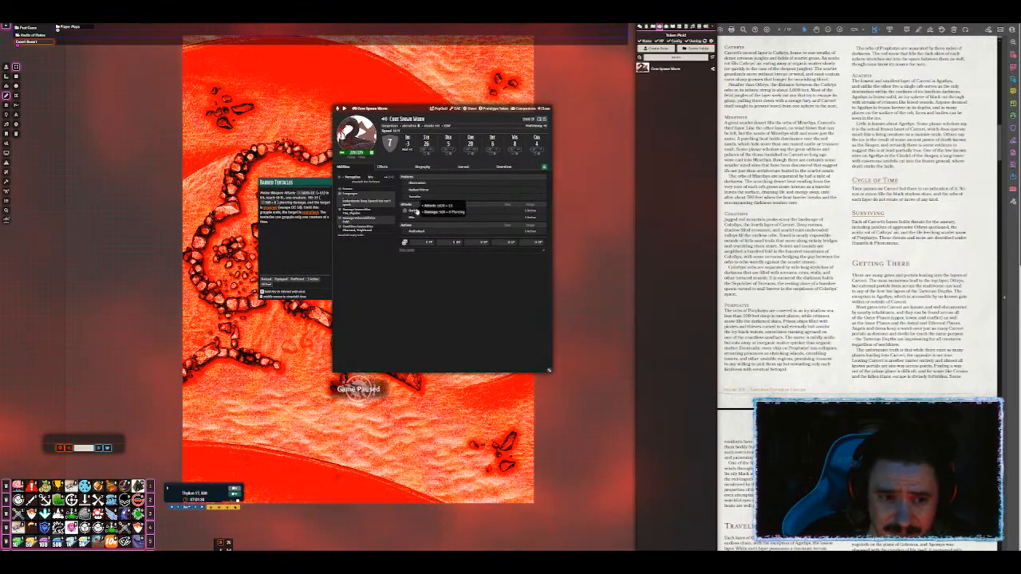
mouse_move(418, 185)
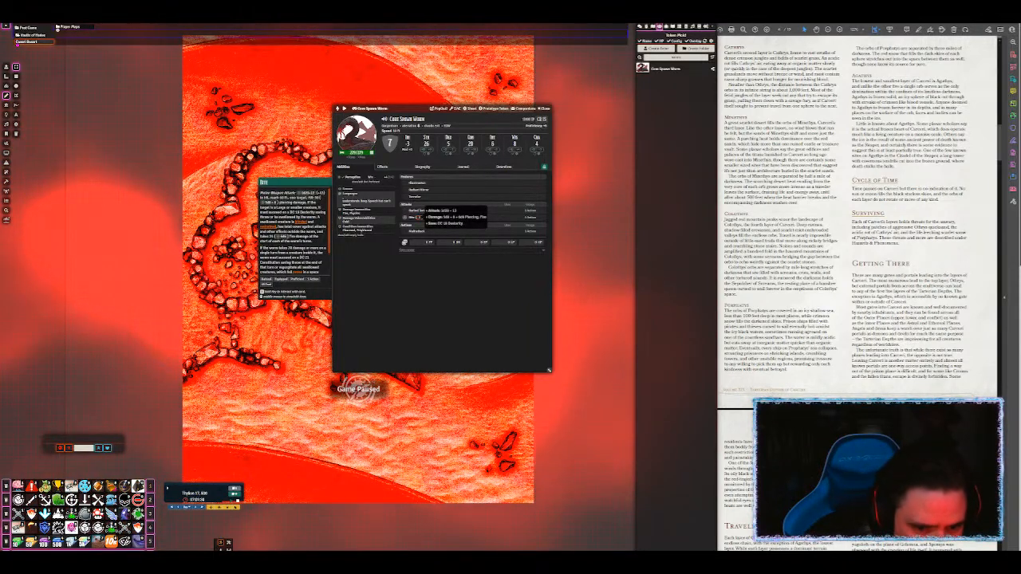
mouse_move(430, 232)
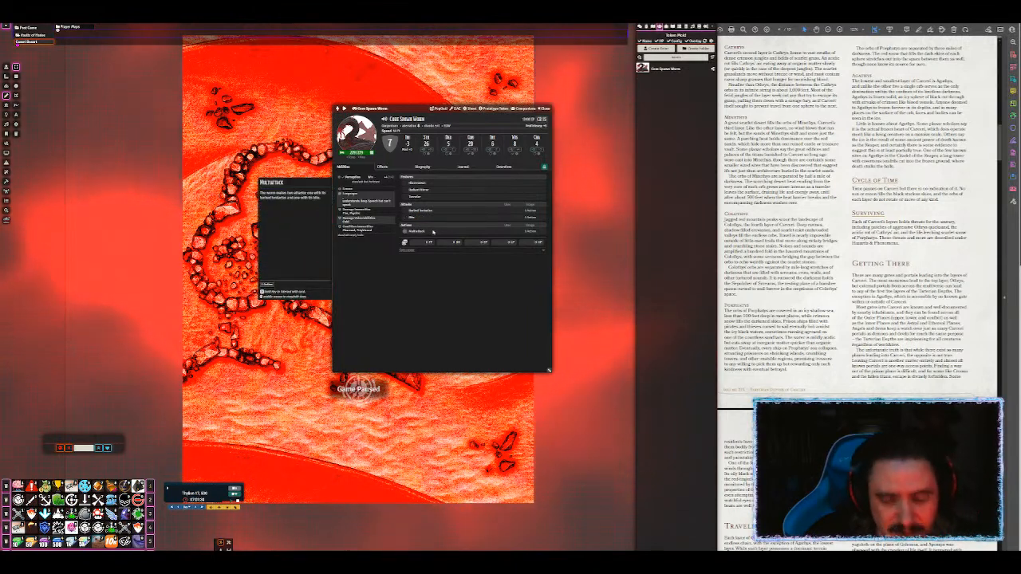
left_click_drag(548, 370, 570, 437)
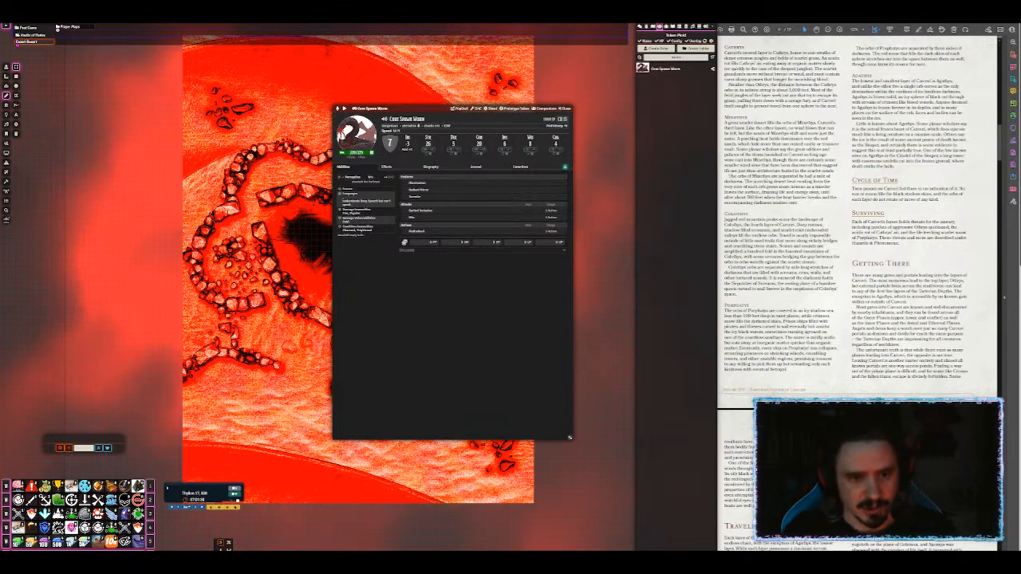
Step: Search all content for "brown dragon" and "cave drag" to look for a suitable base monster
type("brown drag")
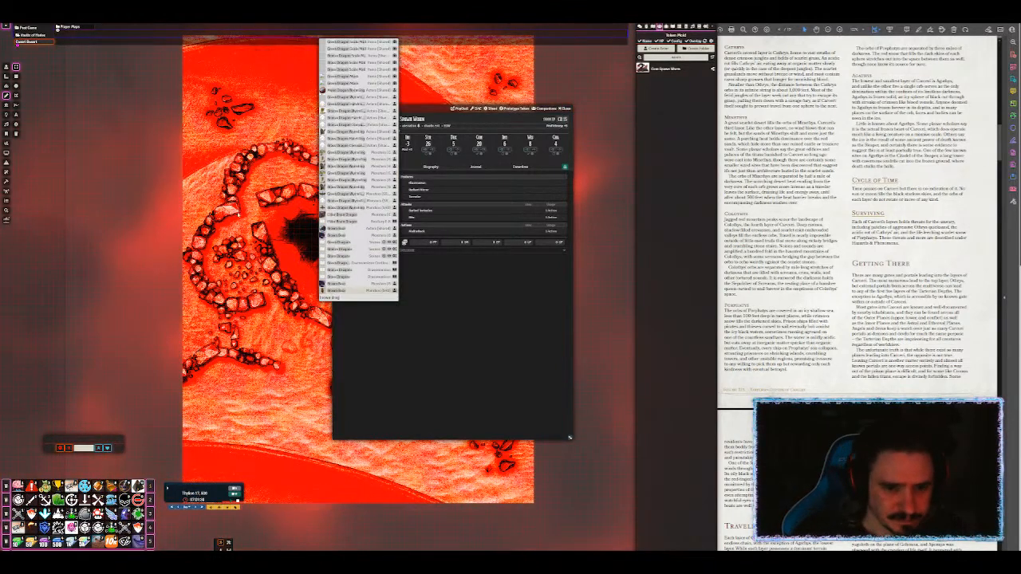
type("on")
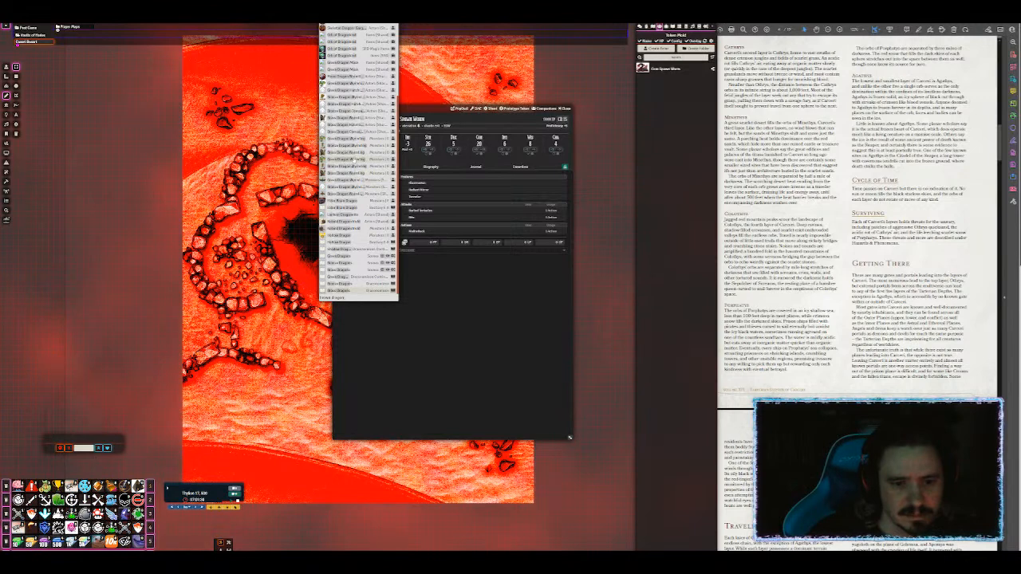
scroll(351, 159, "up", 2)
scroll(353, 158, "up", 2)
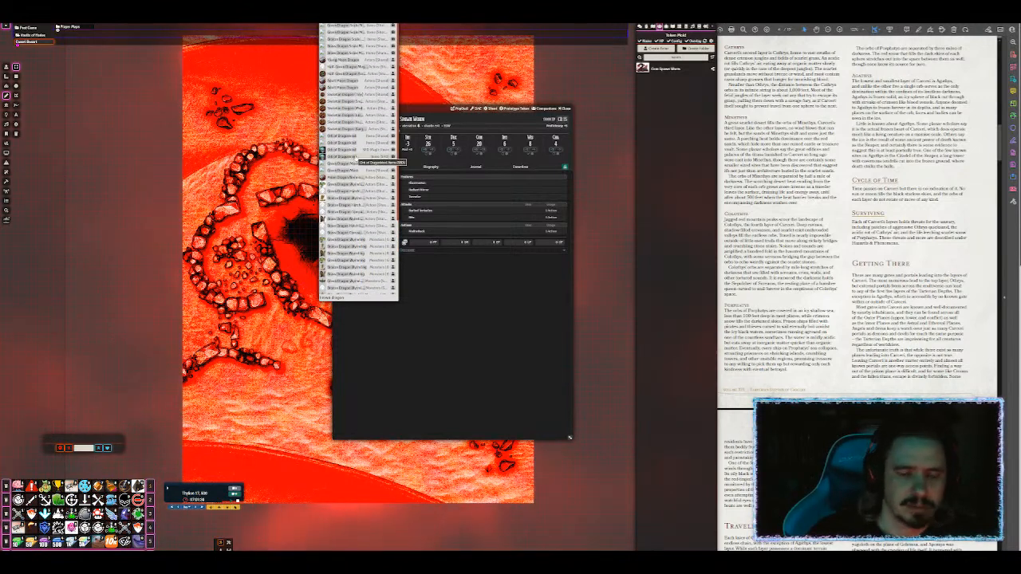
scroll(358, 156, "down", 4)
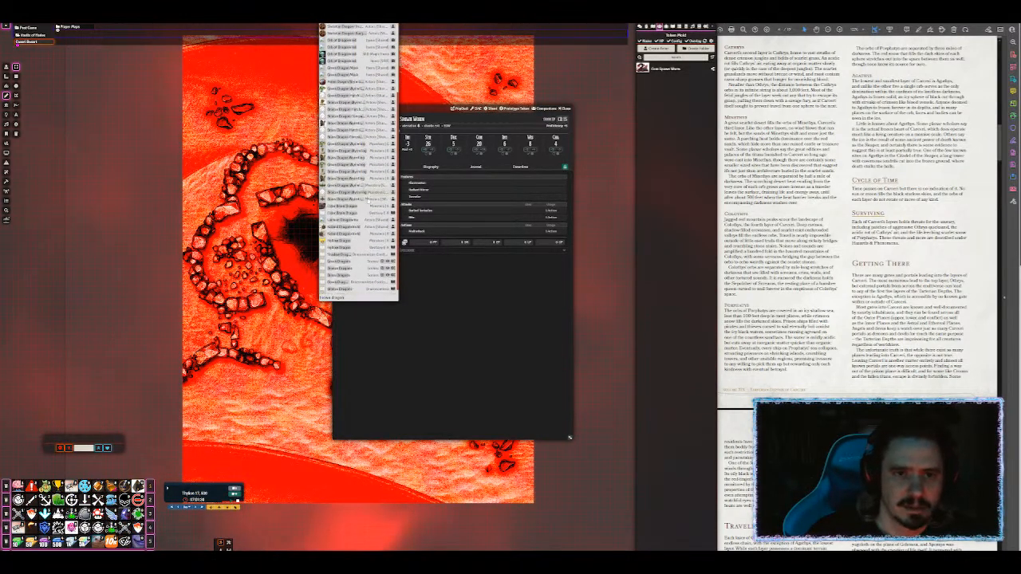
type("cave drag")
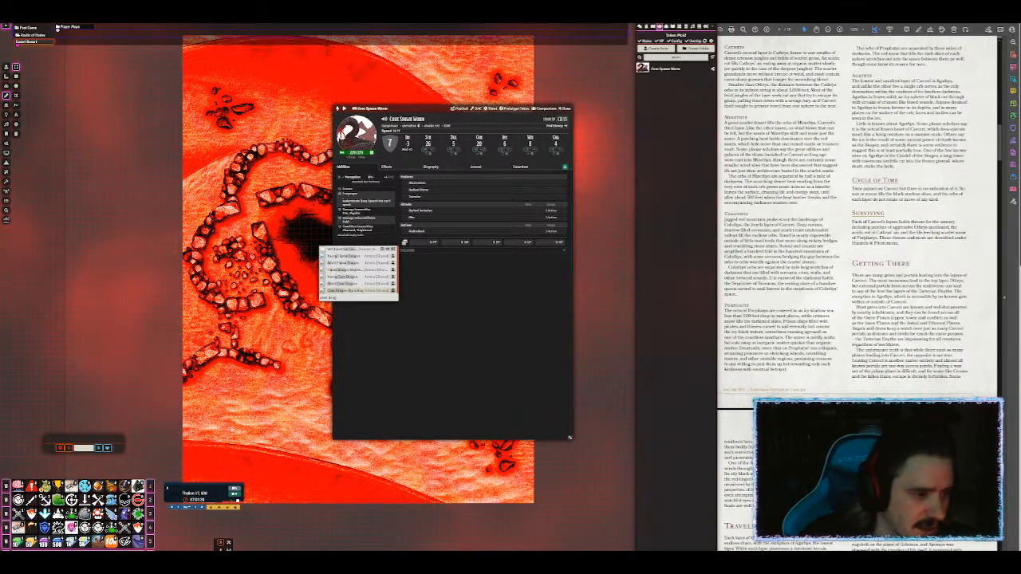
key("Escape")
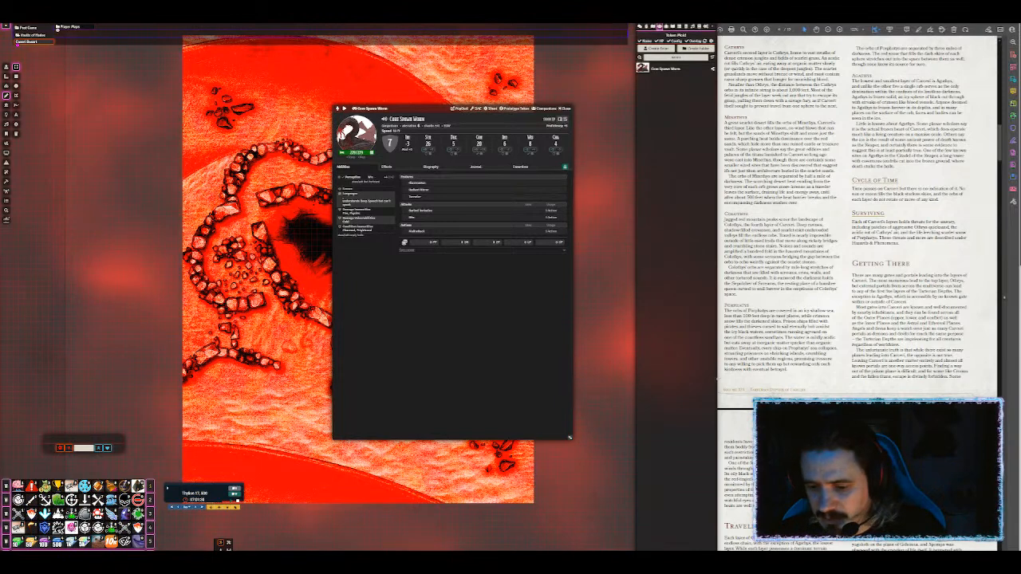
Step: Paste the Ancient Brown Dragon stat block into the statblock importer and import it as an actor
left_click(676, 546)
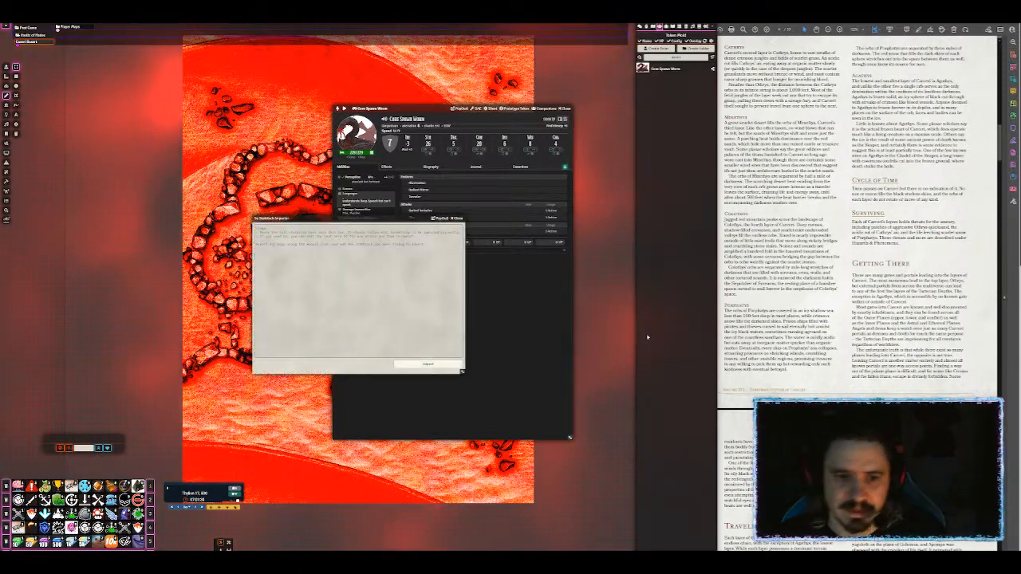
left_click(411, 257)
key("ctrl+v")
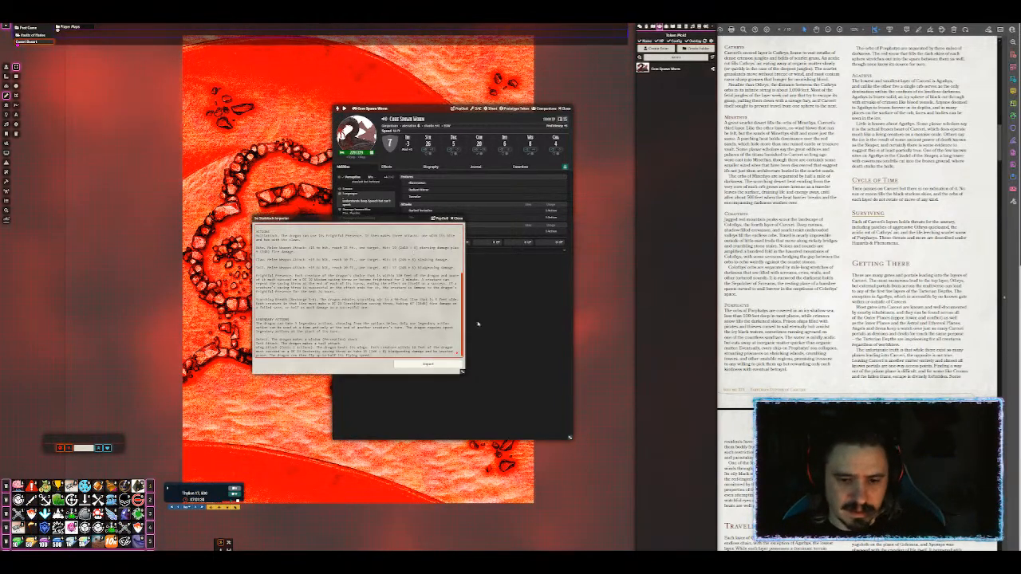
left_click(428, 364)
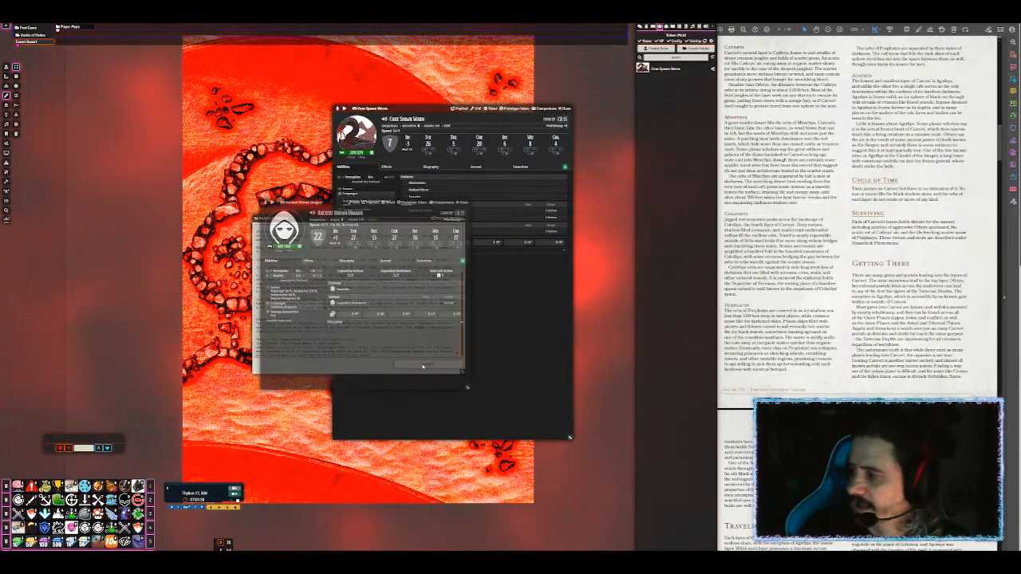
mouse_move(424, 365)
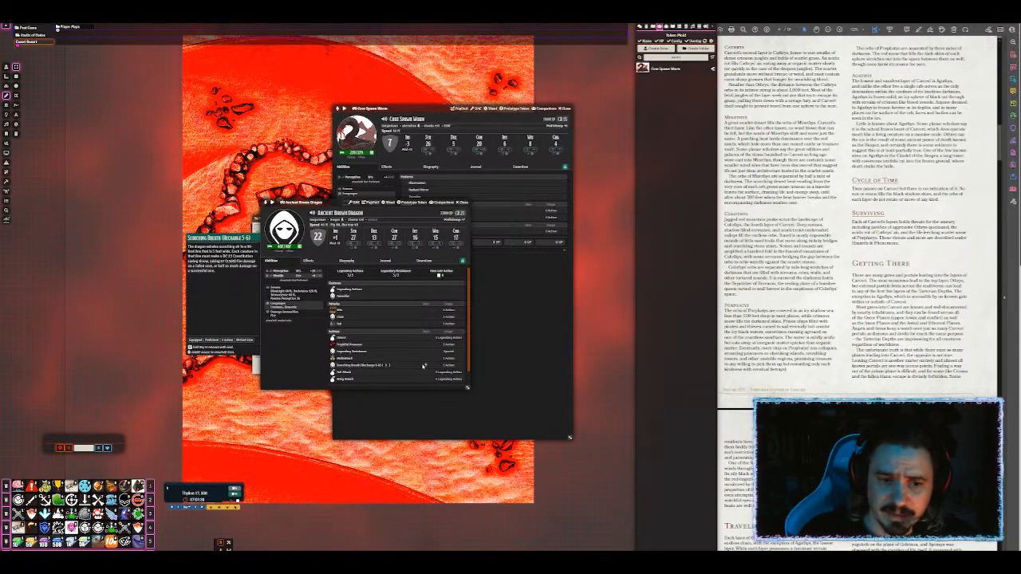
Step: Arrange the Core Spawn Worm and Ancient Brown Dragon sheets side by side and enlarge the dragon's sheet to show all its actions
left_click_drag(325, 202, 510, 72)
left_click_drag(392, 217, 286, 267)
left_click(353, 267)
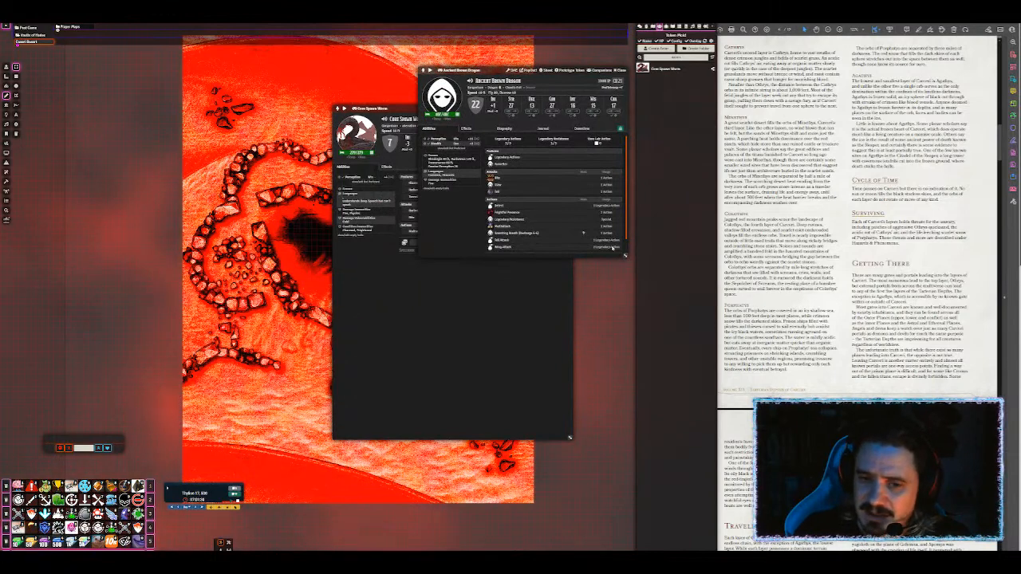
left_click_drag(391, 108, 209, 66)
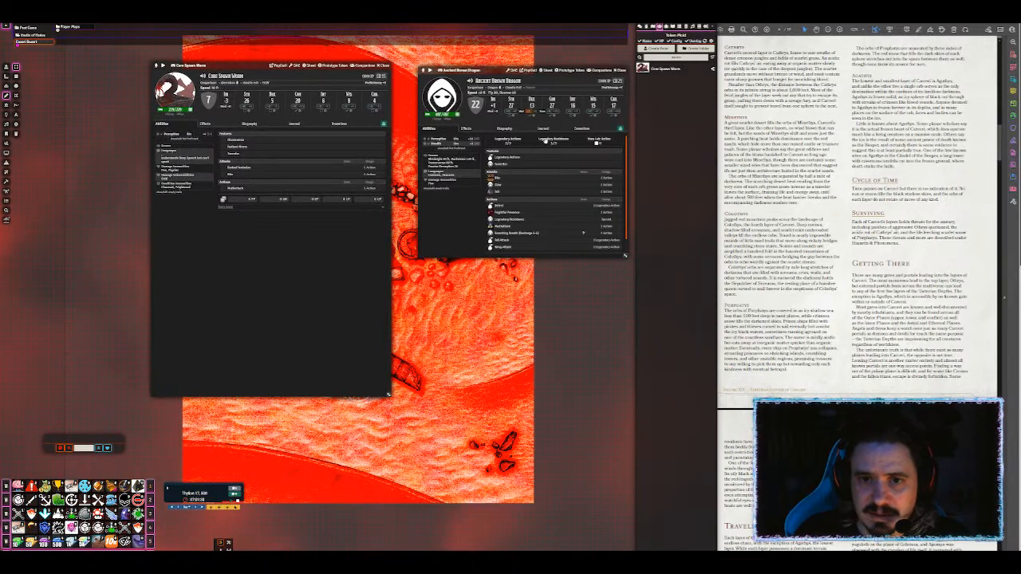
left_click_drag(625, 256, 621, 377)
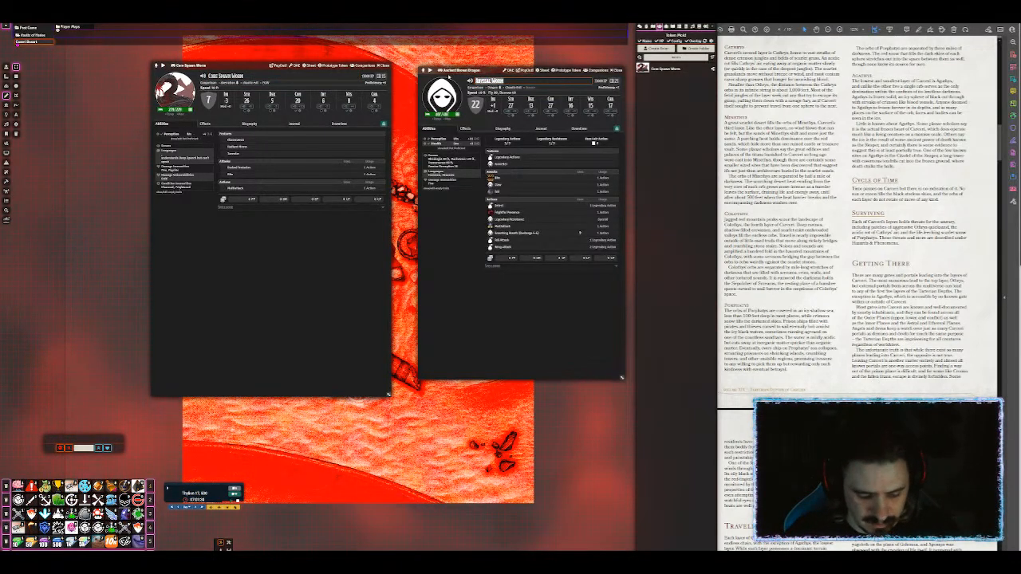
Step: Name the imported dragon actor and its prototype token Abyssal Worm
left_click(567, 71)
left_click_drag(366, 92, 299, 94)
key("ctrl+v")
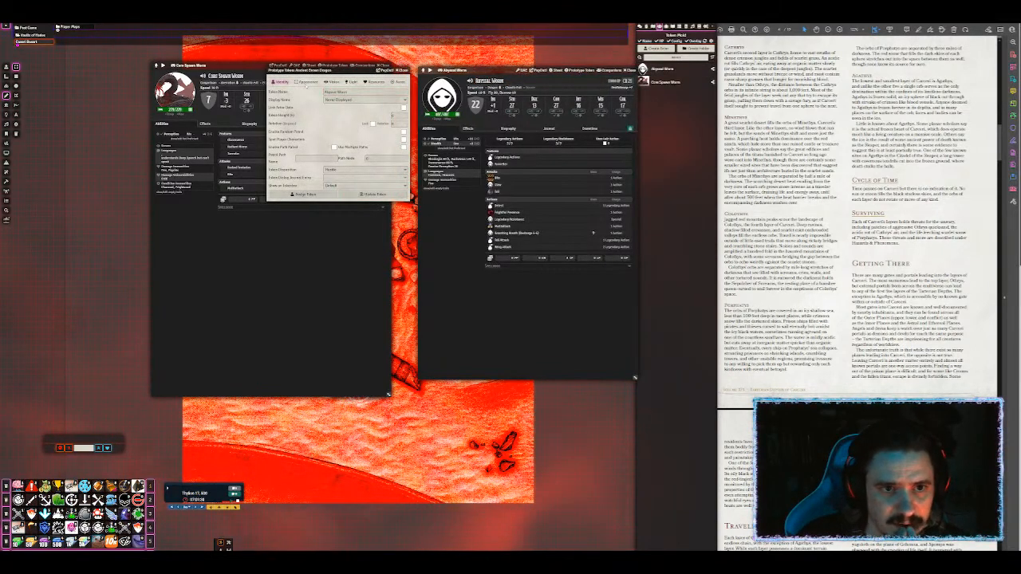
Step: Set the prototype token's light colour to red and enter its dim and bright light radii
left_click(350, 82)
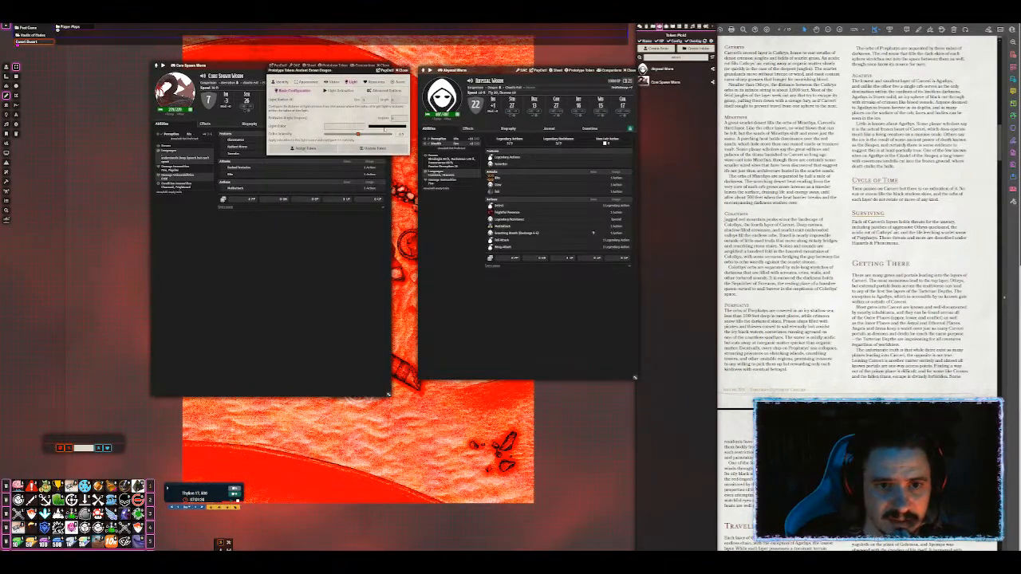
left_click(385, 127)
left_click_drag(415, 147, 437, 128)
left_click(344, 122)
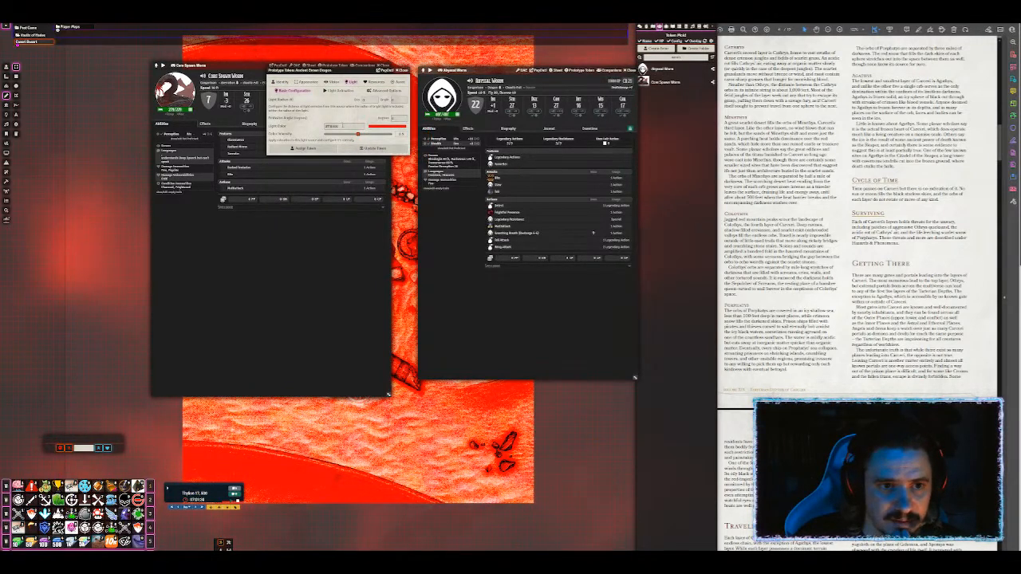
left_click_drag(368, 100, 345, 99)
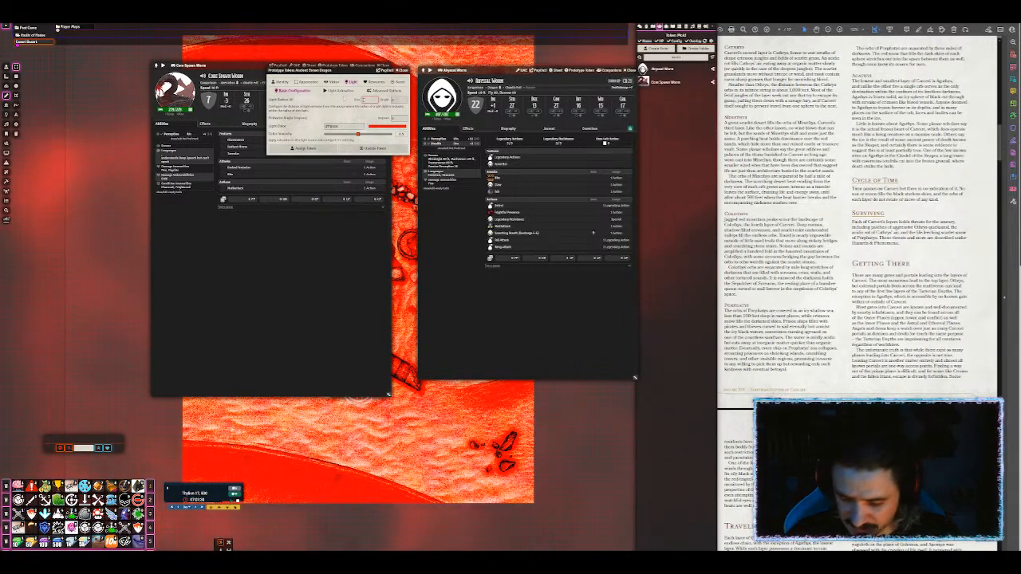
key("Tab")
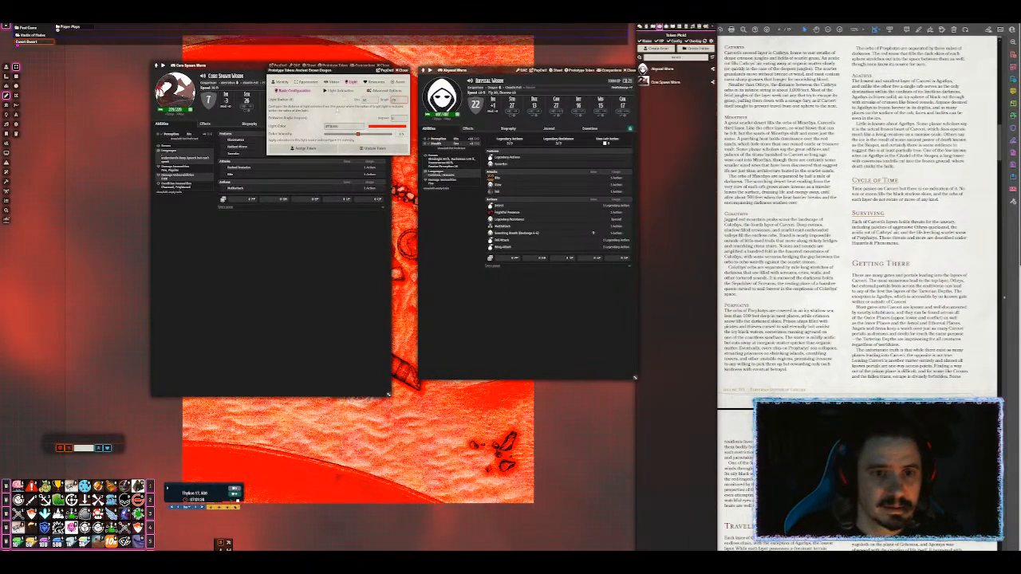
Step: Choose an animation type for the prototype token's light
left_click(338, 90)
left_click(365, 99)
left_click(330, 111)
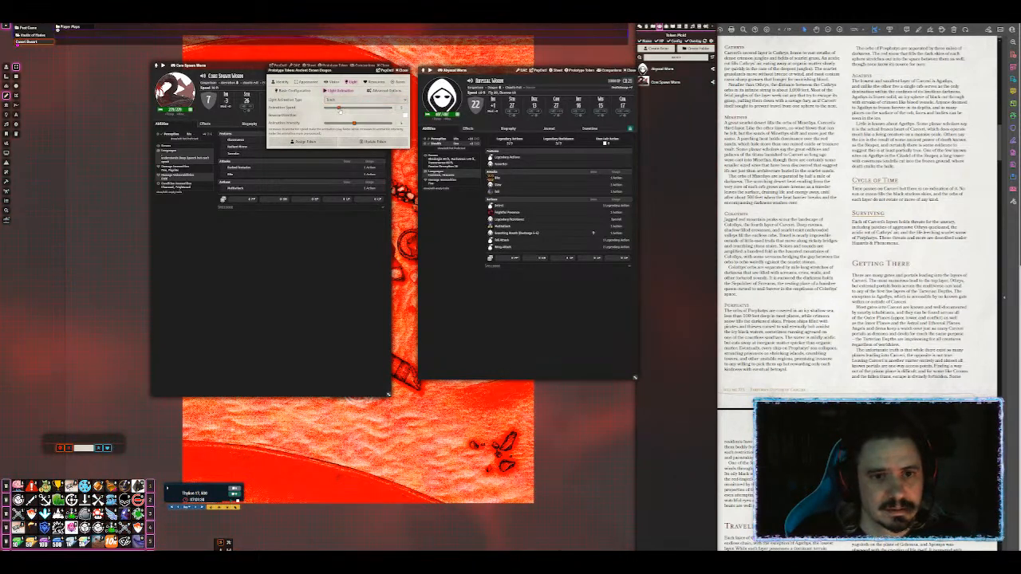
Step: Link the prototype token to its actor data and set its width and height to 6
left_click(280, 81)
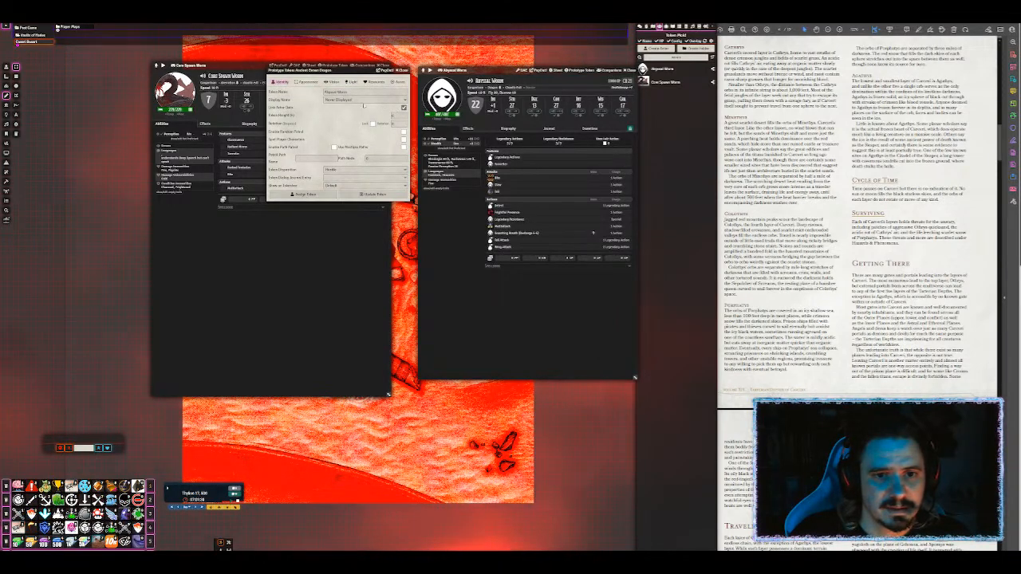
left_click(308, 82)
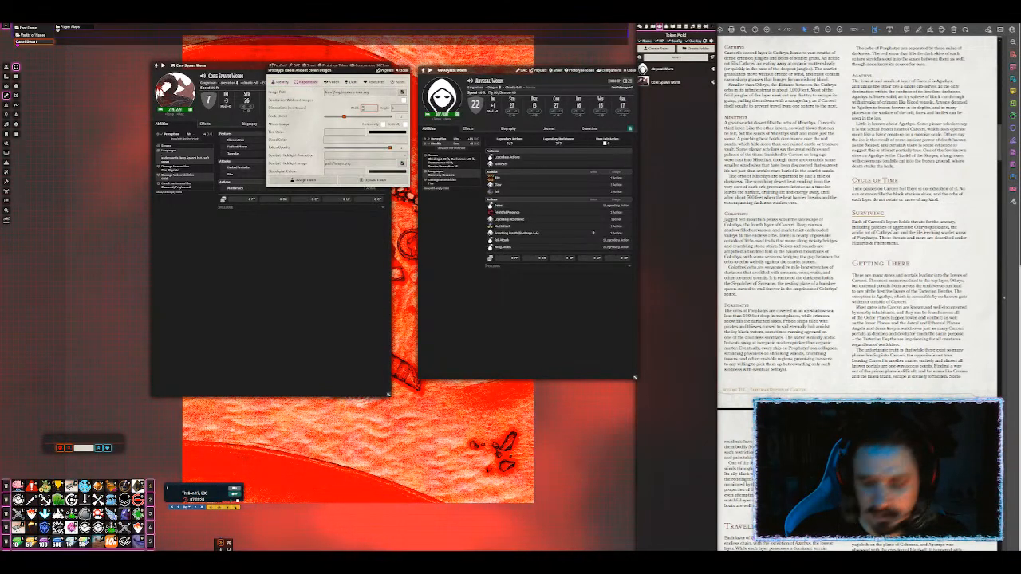
key("Tab")
type("6")
key("Tab")
Step: Upload the worm artwork to the aberration folder of the assets library and use it as the prototype token's image
left_click(402, 92)
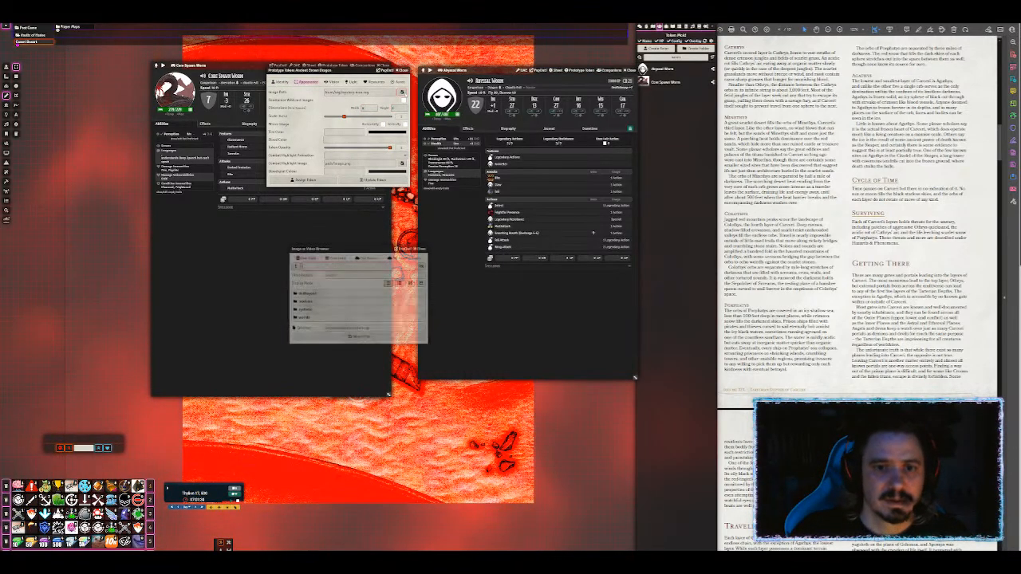
scroll(359, 318, "down", 5)
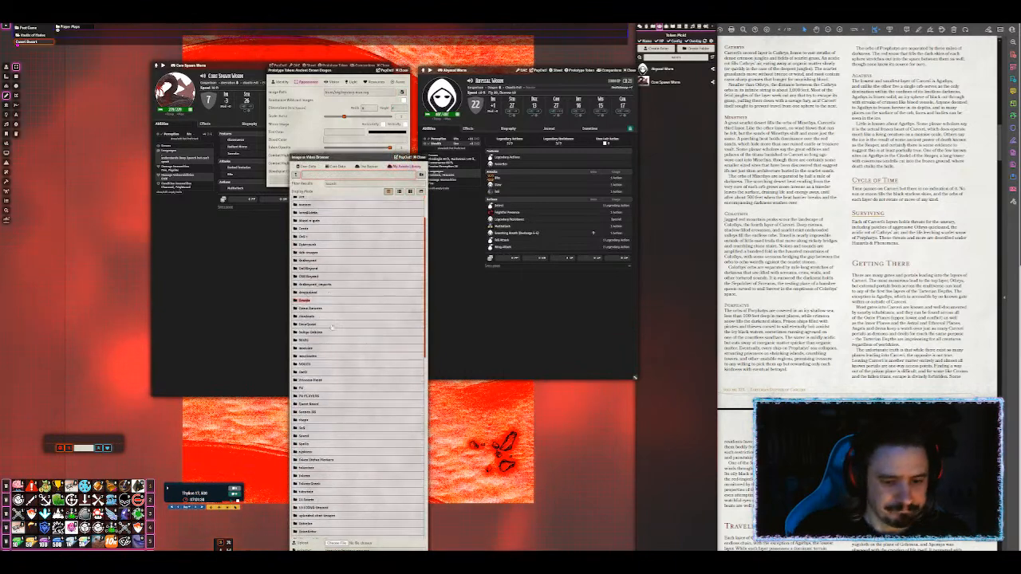
scroll(315, 287, "up", 2)
scroll(315, 283, "up", 3)
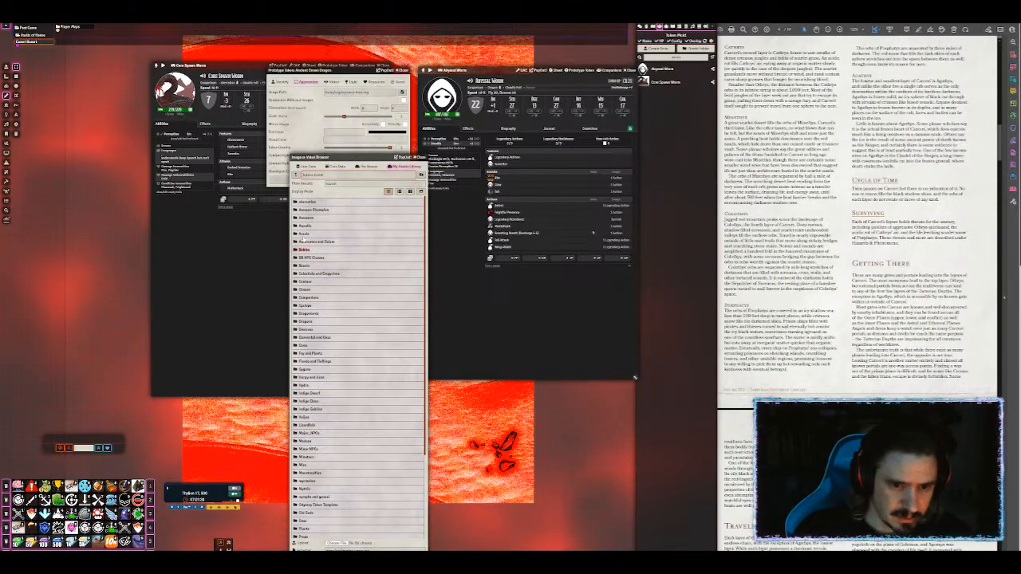
left_click(313, 202)
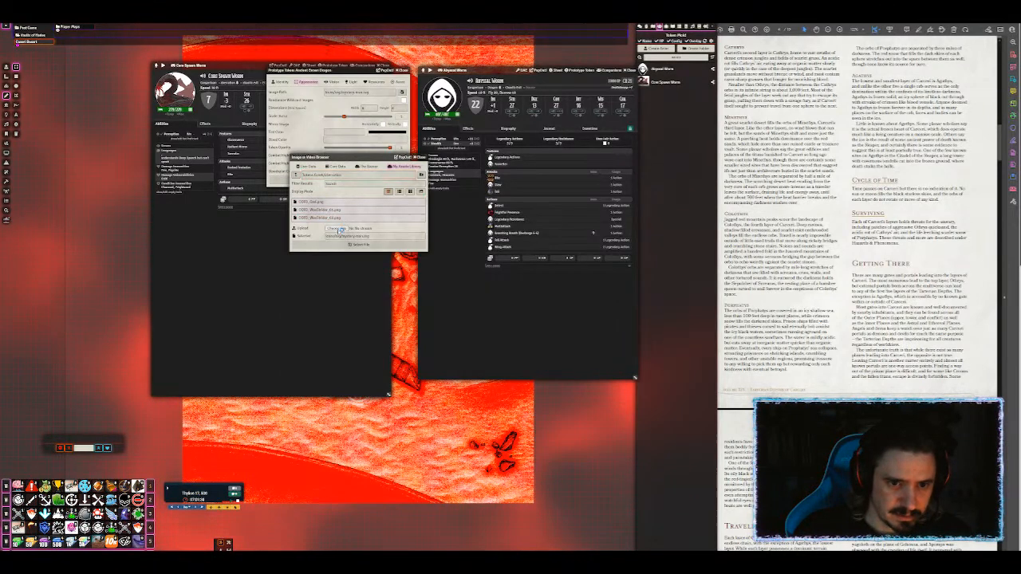
left_click(335, 228)
double_click(114, 48)
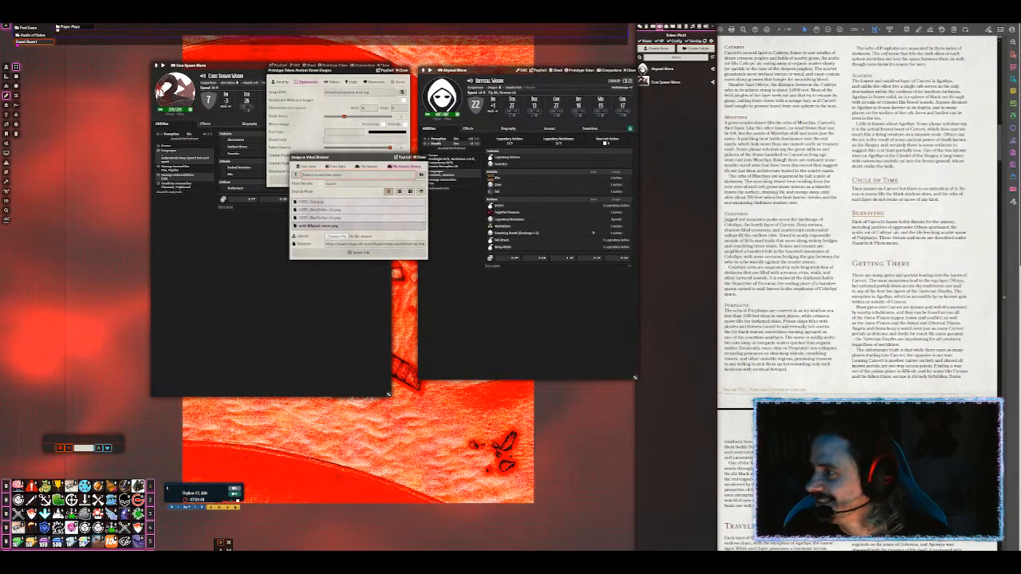
left_click(323, 226)
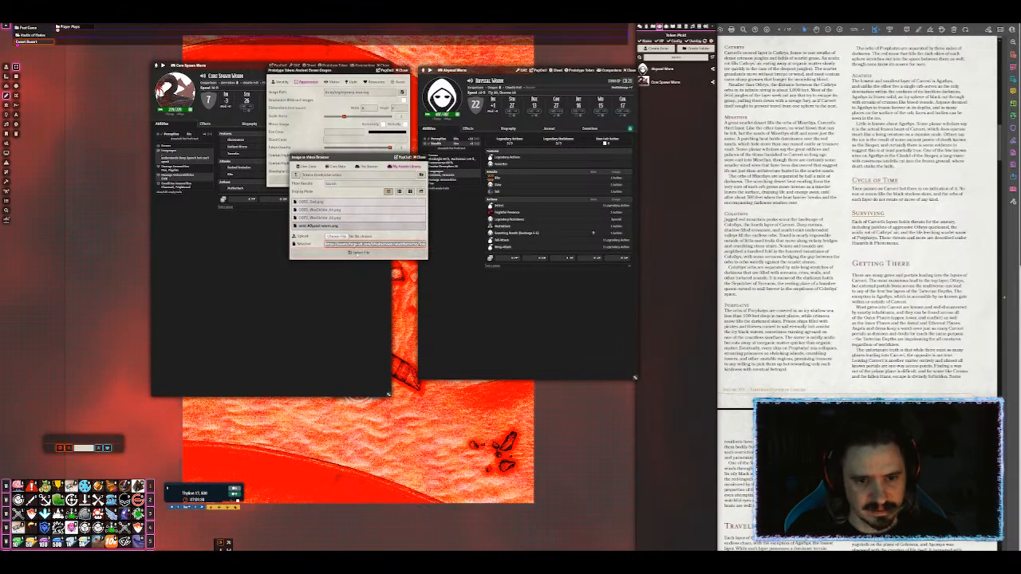
left_click(361, 252)
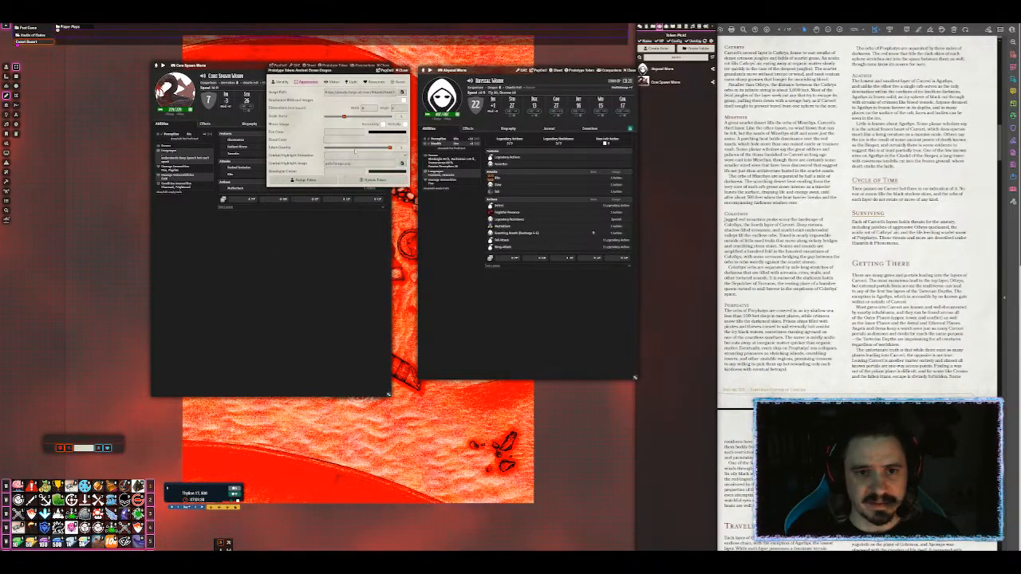
Step: Set the prototype token's blood colour to red and save the token settings
left_click(350, 131)
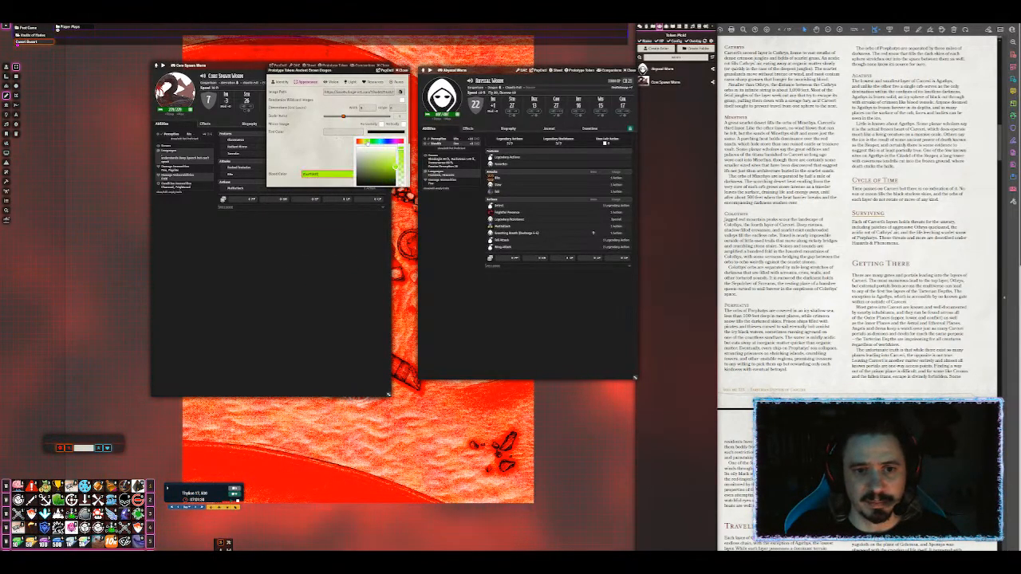
left_click(357, 141)
scroll(383, 160, "down", 1)
left_click_drag(396, 145, 396, 154)
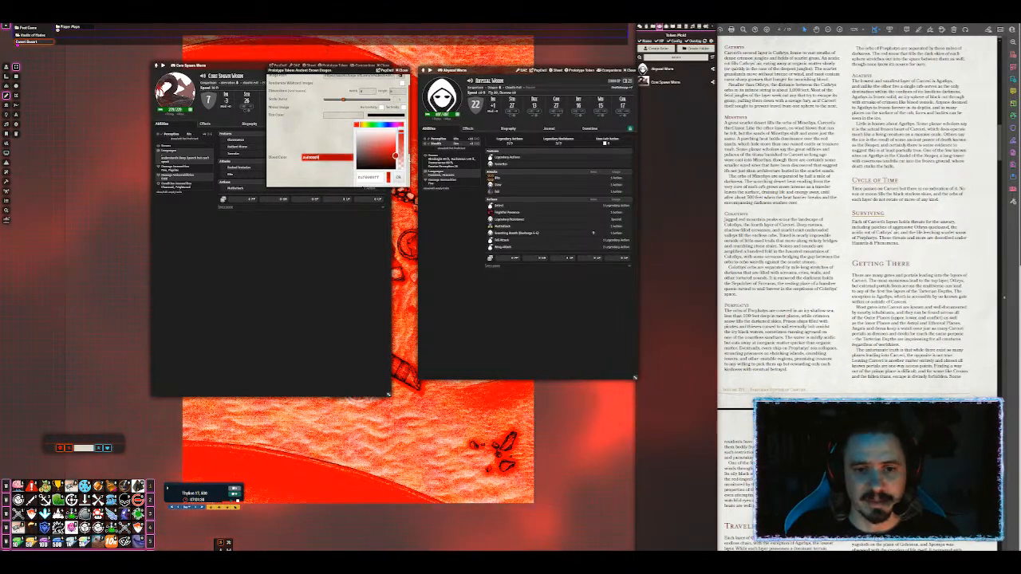
left_click(397, 177)
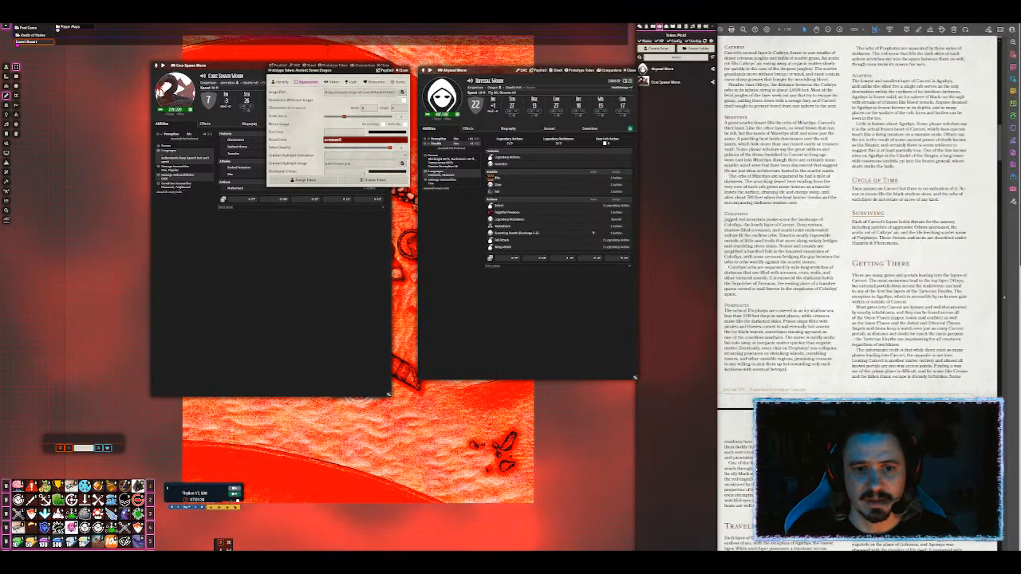
left_click(373, 180)
Step: Replace the Abyssal Worm's actor portrait with the same worm image by pasting its copied file path
left_click(442, 97)
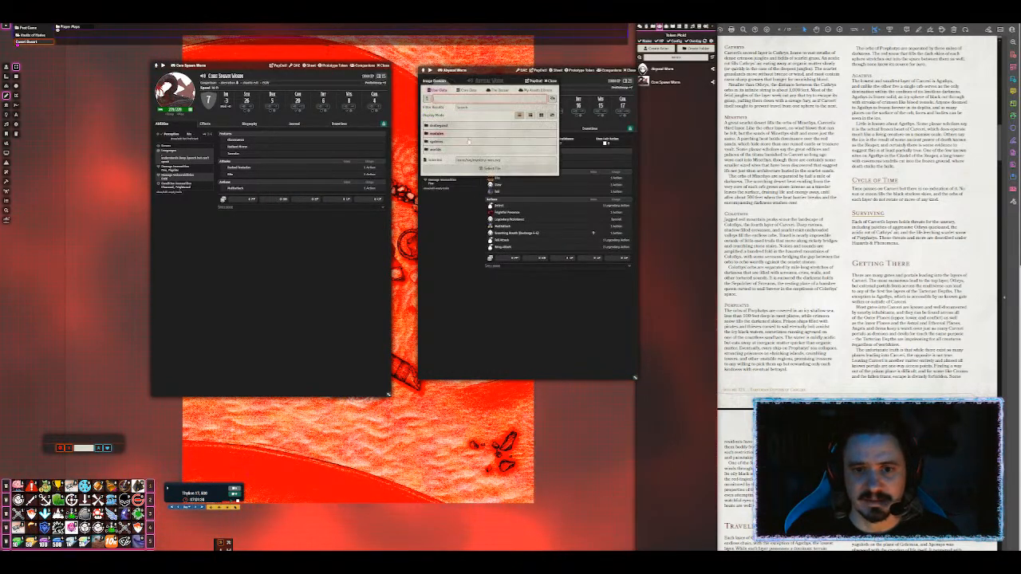
left_click(485, 161)
key("ctrl+a")
key("ctrl+v")
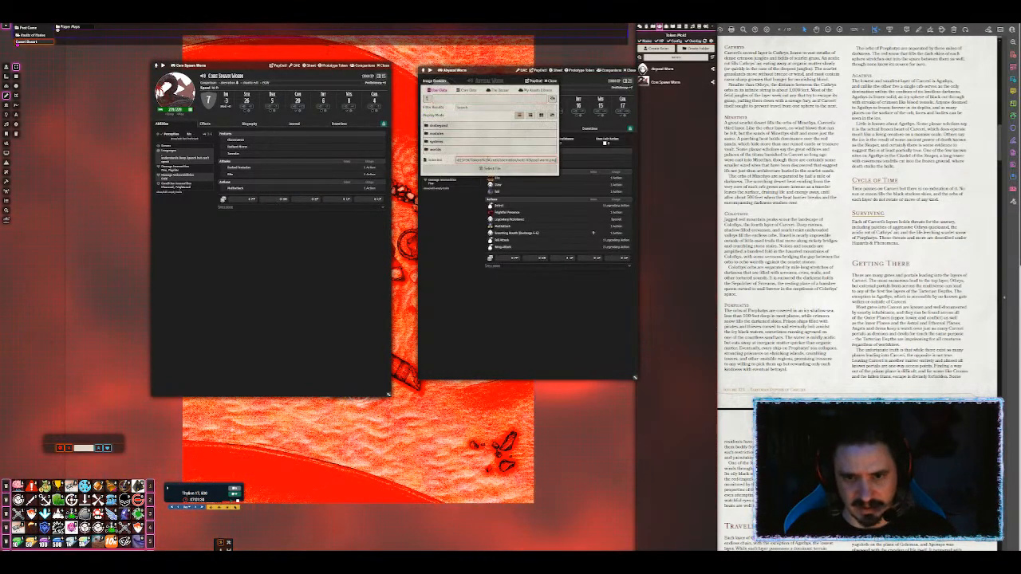
left_click(490, 168)
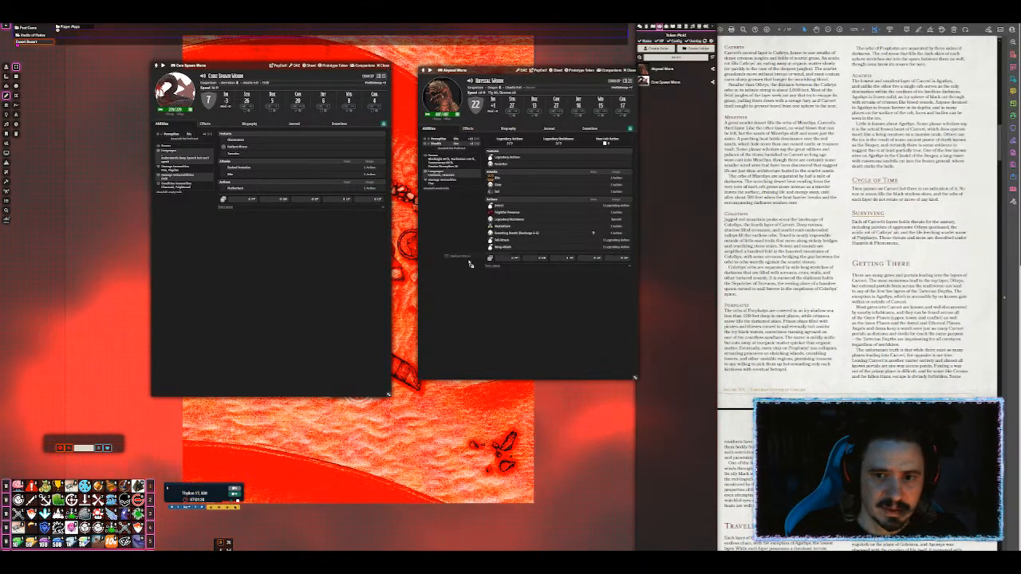
Step: Copy Illumination, Radiant Mirror, Barbed Tentacles, Bite and Multiattack from the Core Spawn Worm to the Abyssal Worm
left_click_drag(538, 298, 540, 299)
left_click_drag(241, 141, 524, 295)
left_click_drag(244, 168, 524, 221)
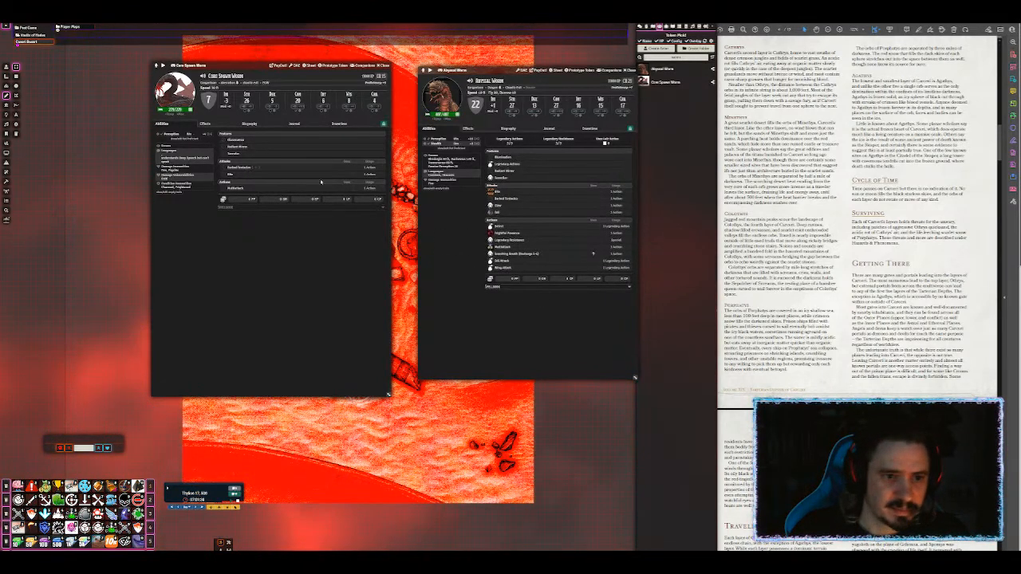
left_click_drag(230, 174, 490, 196)
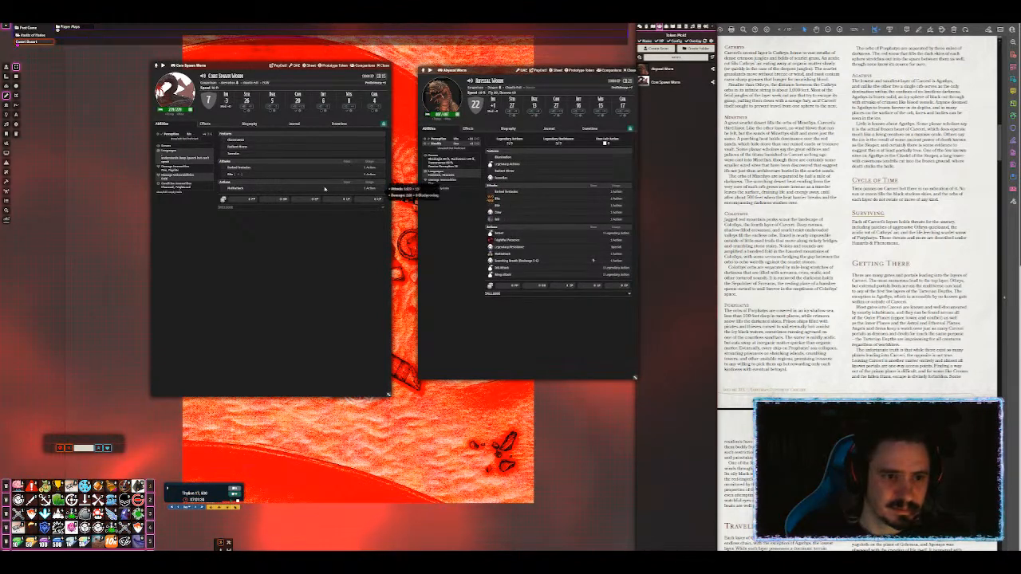
left_click_drag(255, 189, 504, 249)
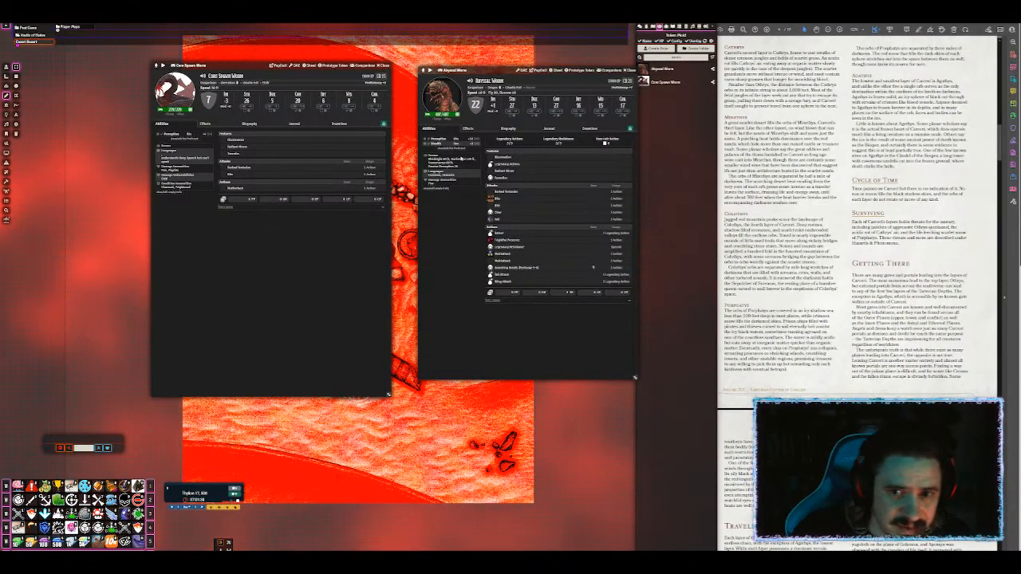
Step: Add Cold to the Abyssal Worm's damage vulnerabilities and Psychic to its damage immunities
left_click(435, 190)
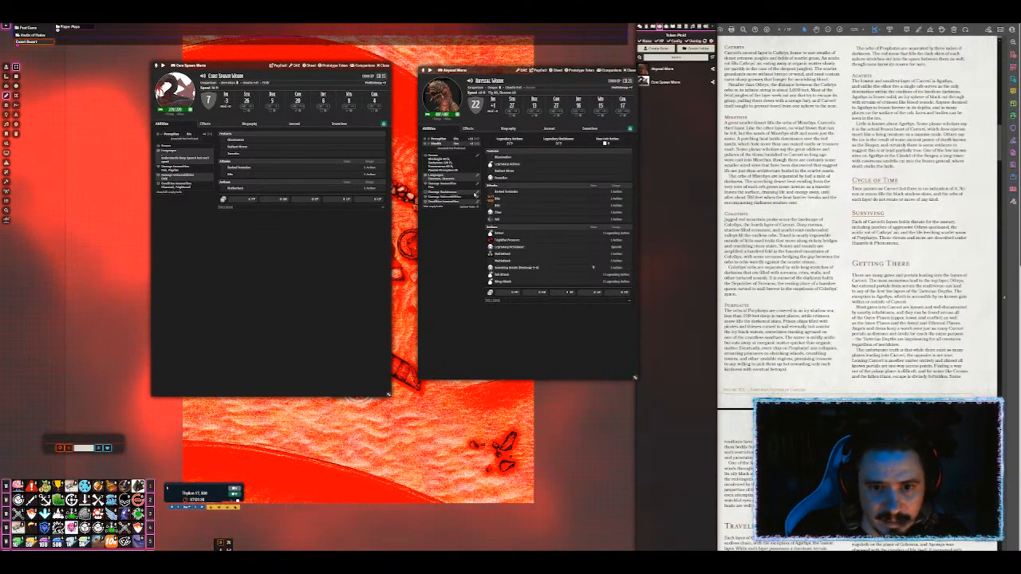
left_click(477, 198)
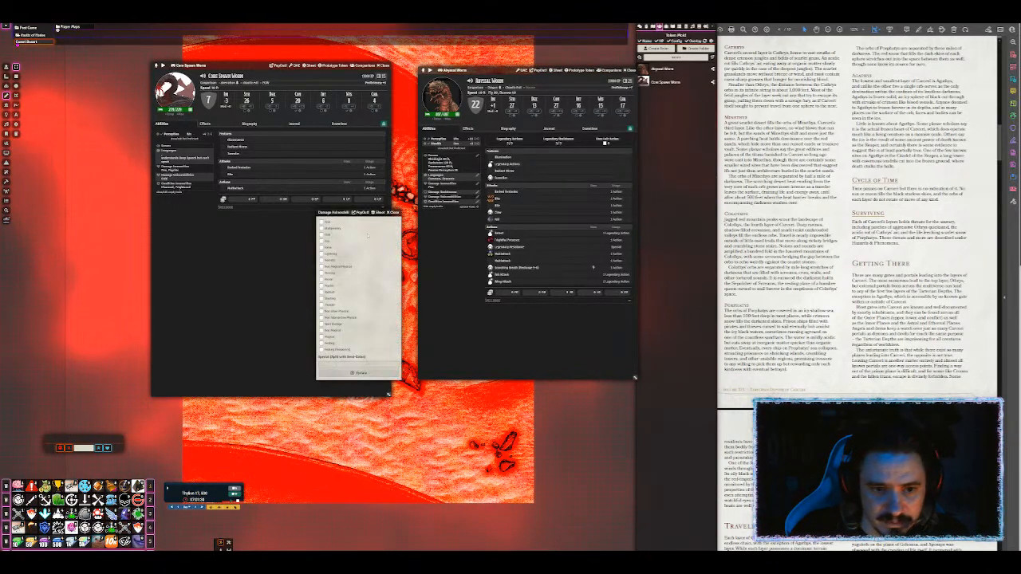
left_click(374, 373)
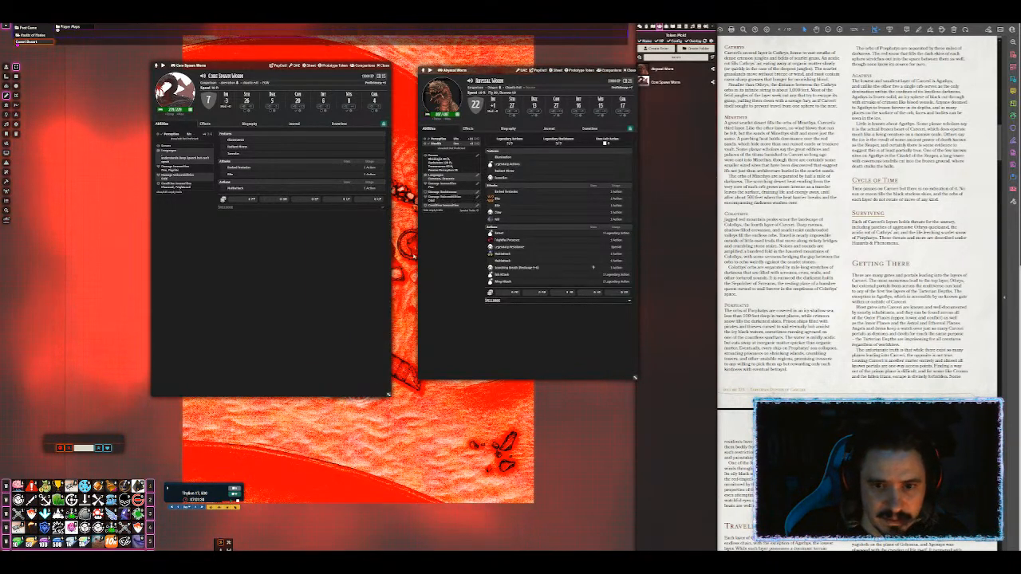
left_click(475, 182)
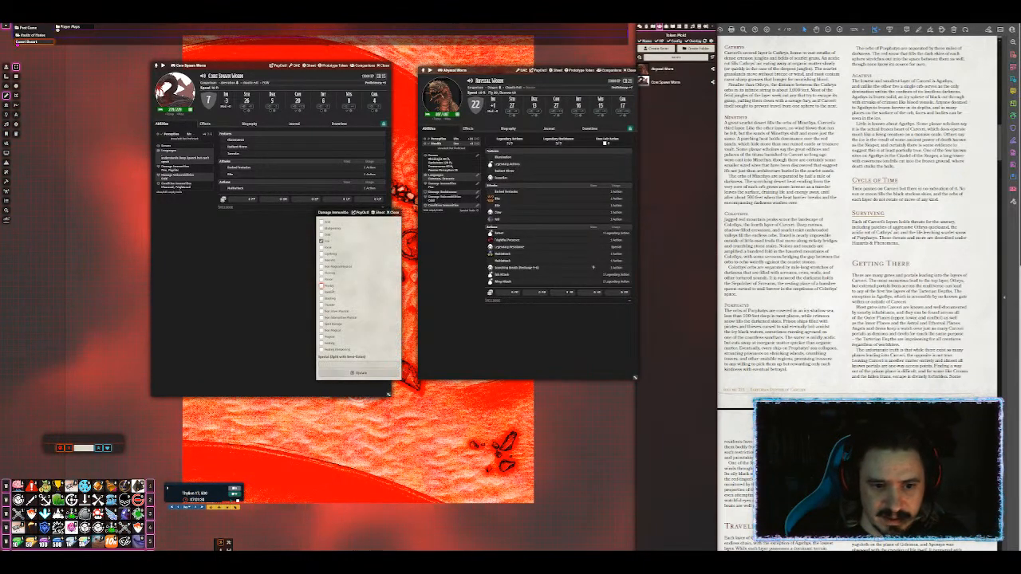
left_click(363, 373)
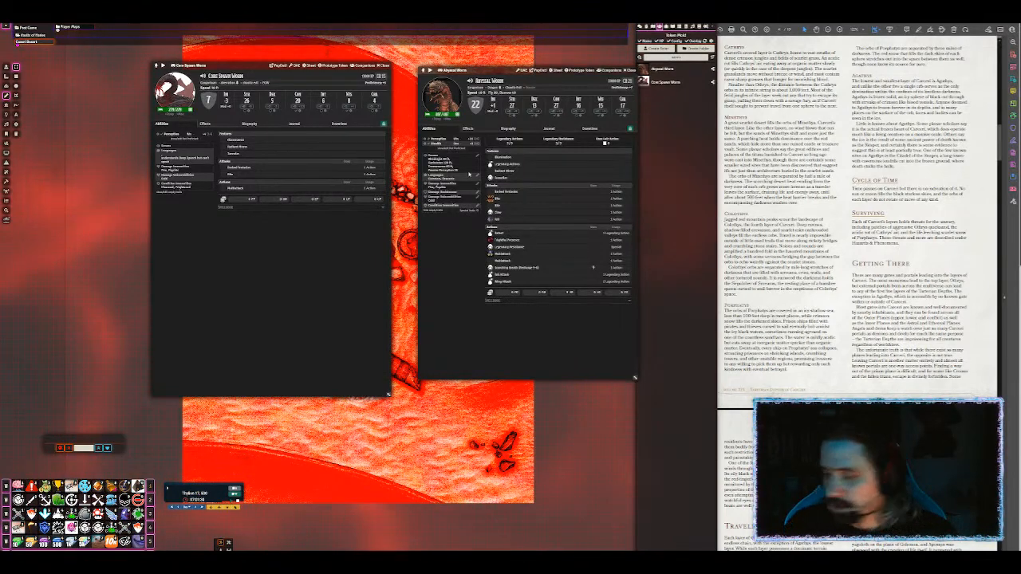
Step: Make the Abyssal Worm's sheet editable and delete the dragon's original Bite attack that deals fire damage
mouse_move(490, 198)
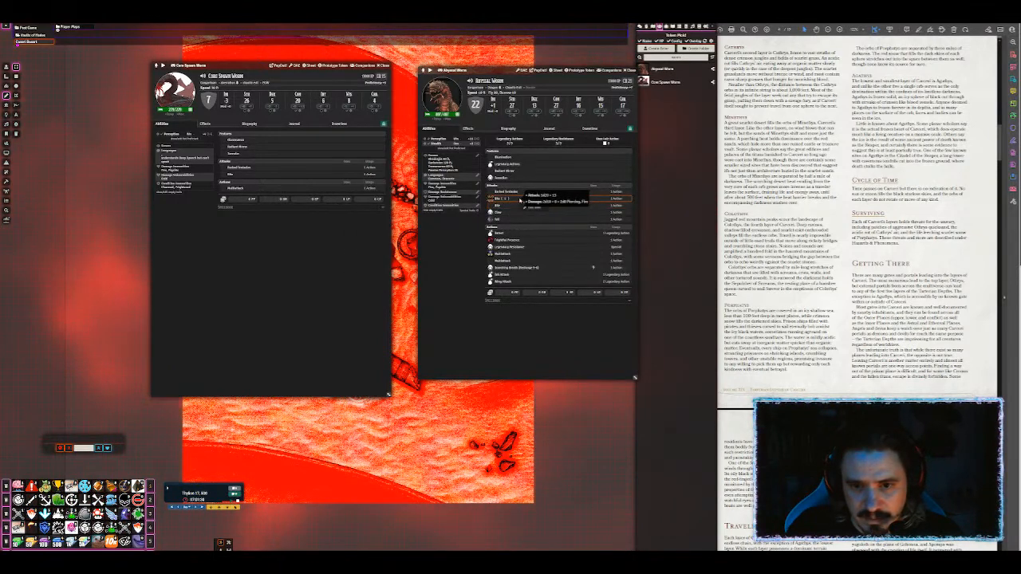
right_click(517, 201)
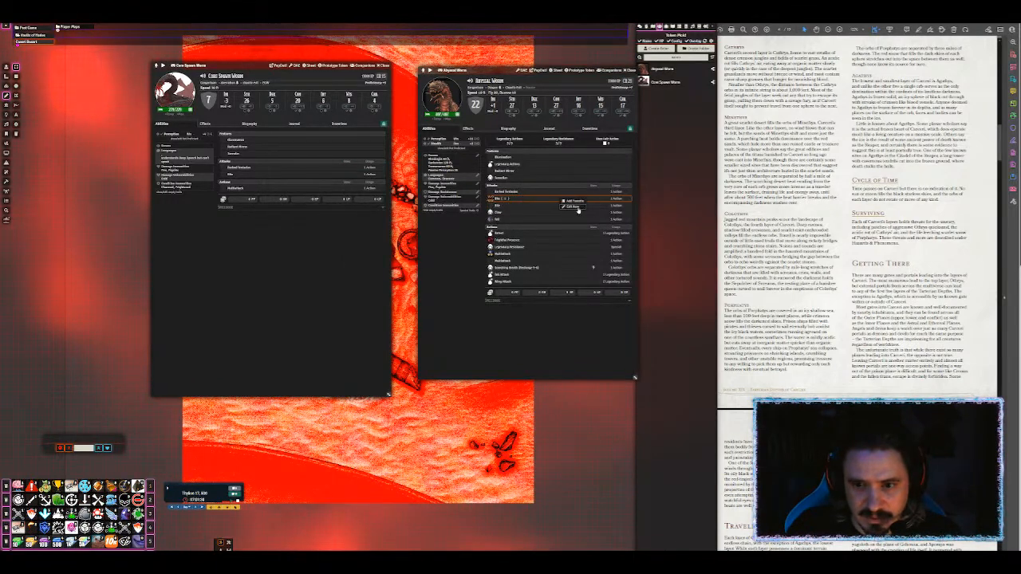
left_click(629, 128)
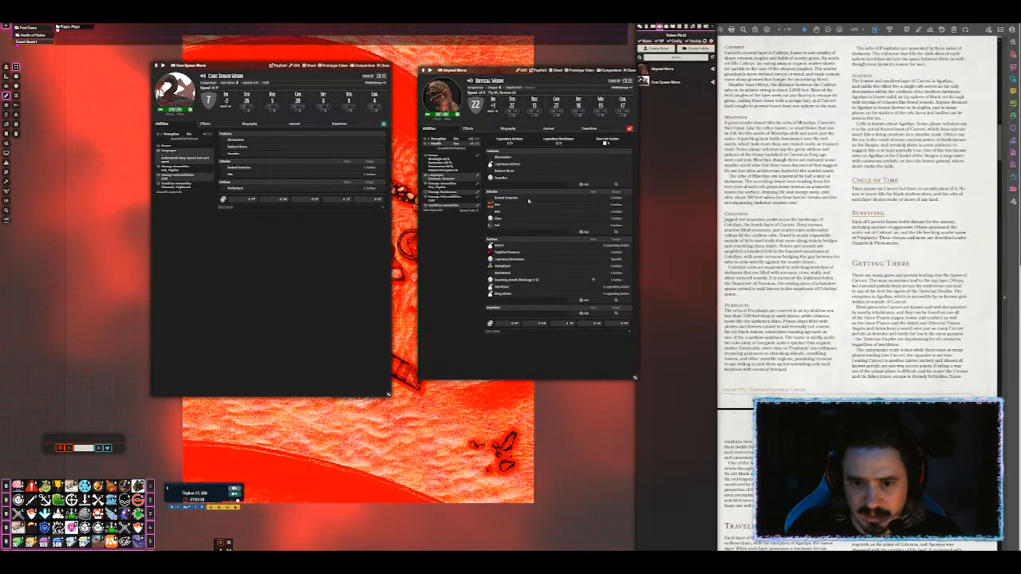
right_click(516, 205)
left_click(532, 220)
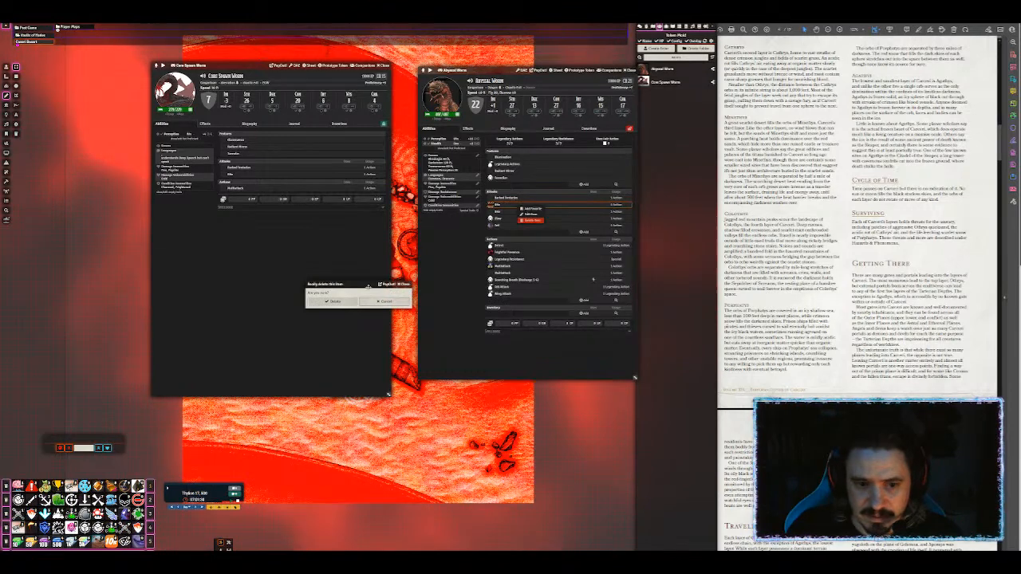
left_click(344, 302)
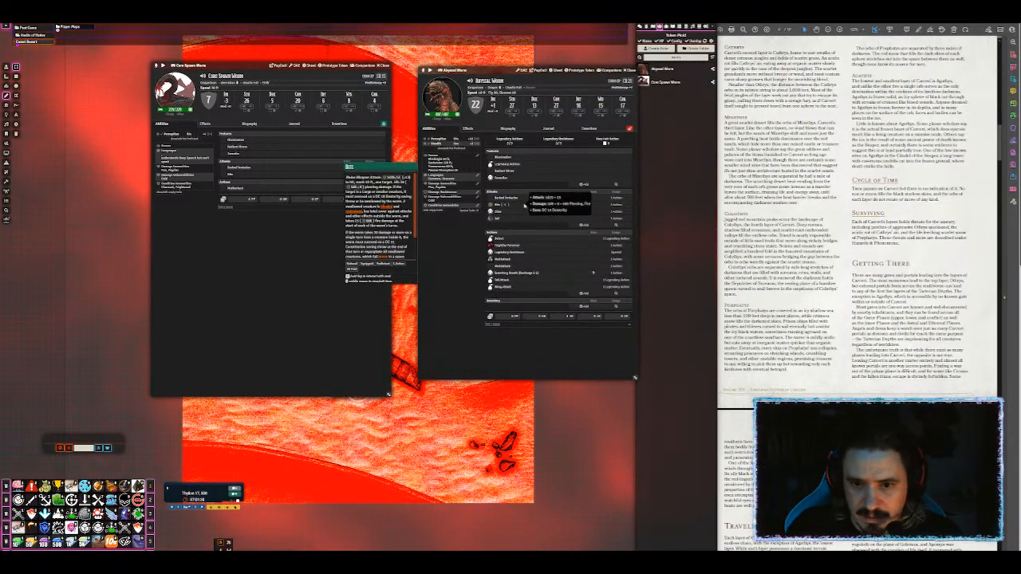
Step: Remove the text about swallowed creatures from the end of the copied Bite attack's description and save it
left_click(527, 205)
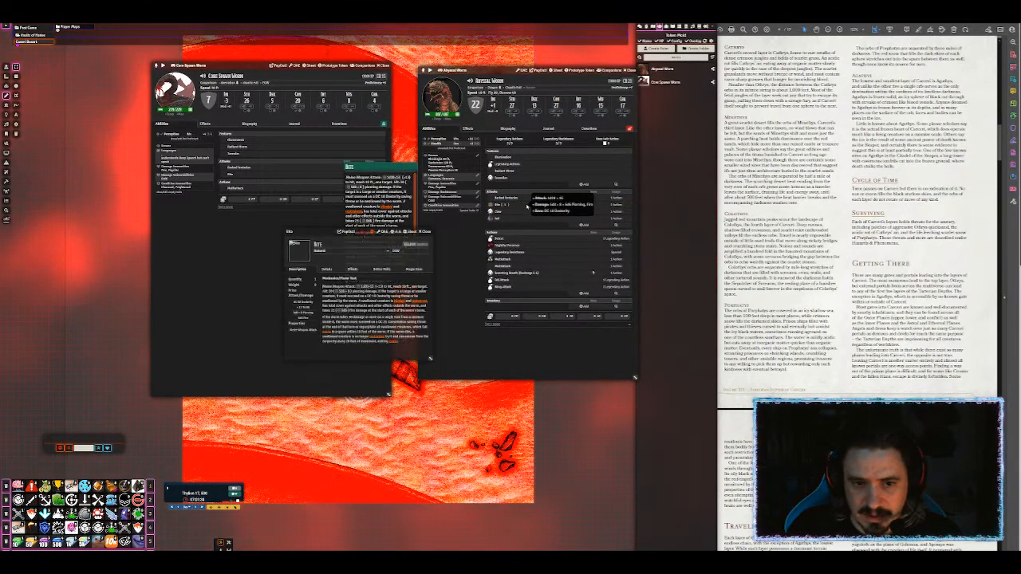
left_click(425, 279)
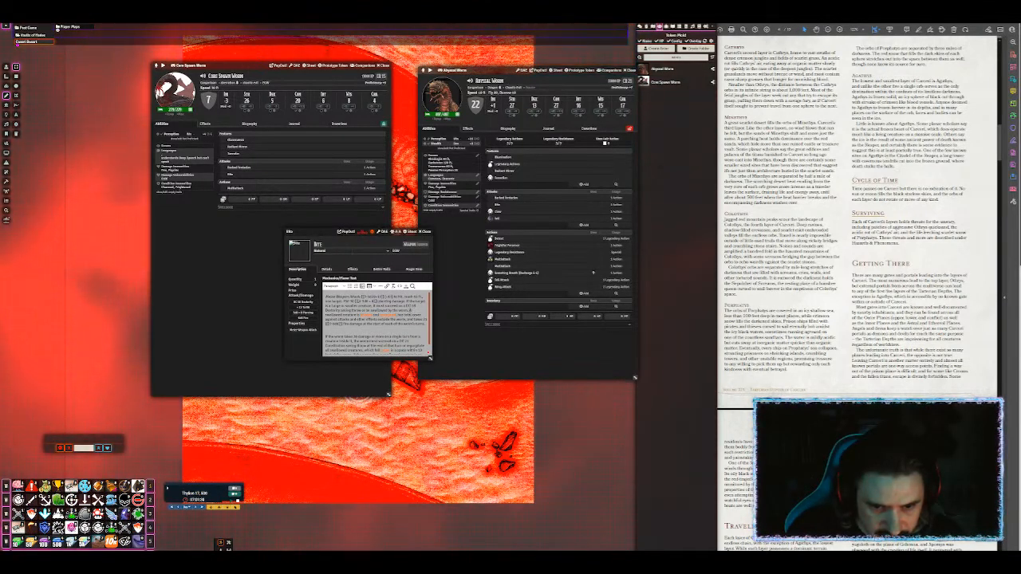
left_click_drag(408, 310, 445, 388)
key("BackSpace")
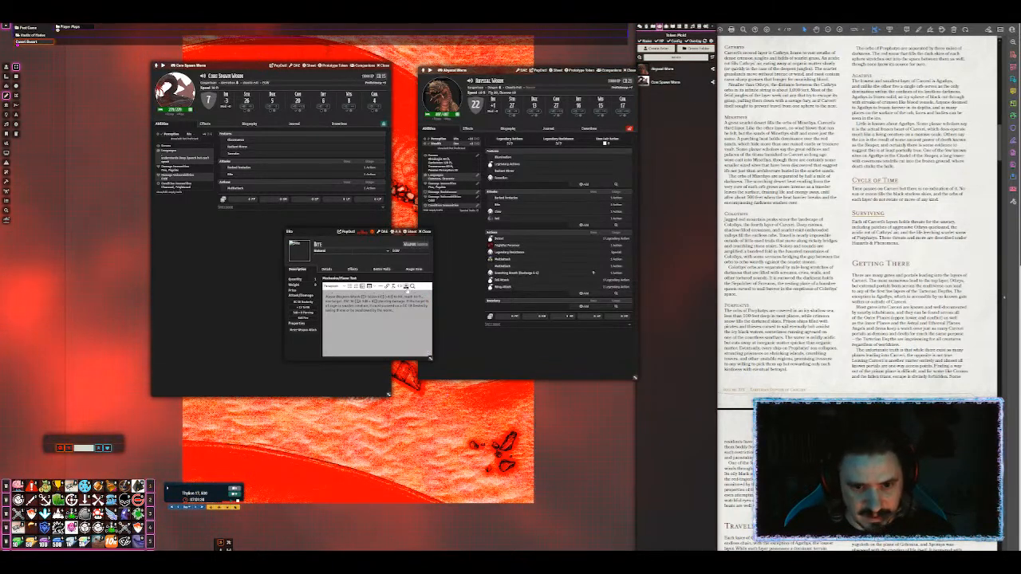
left_click(407, 286)
left_click(425, 232)
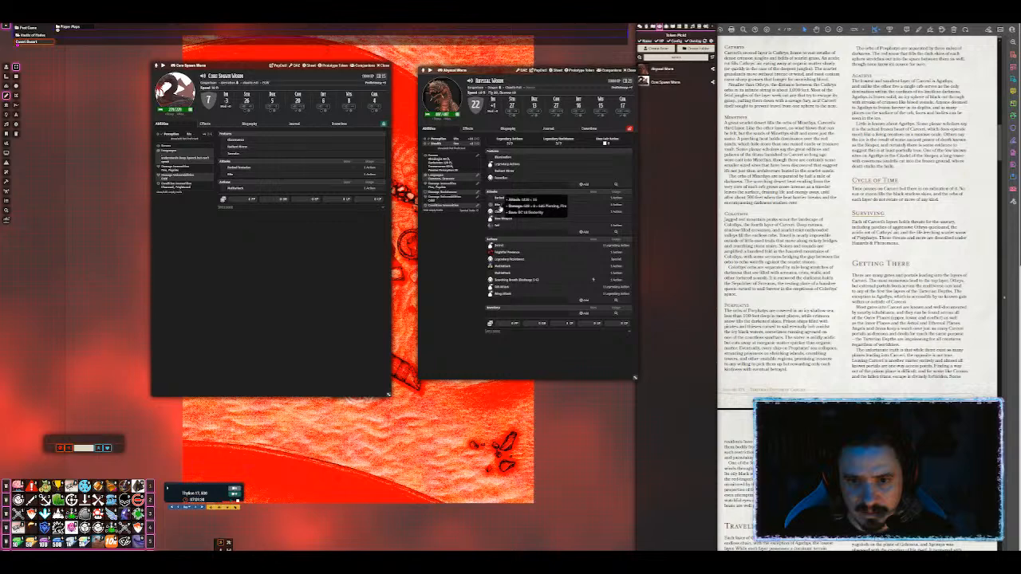
Step: Name the new weapon Swallowed and paste the rules for swallowed creatures into its description
left_click(511, 220)
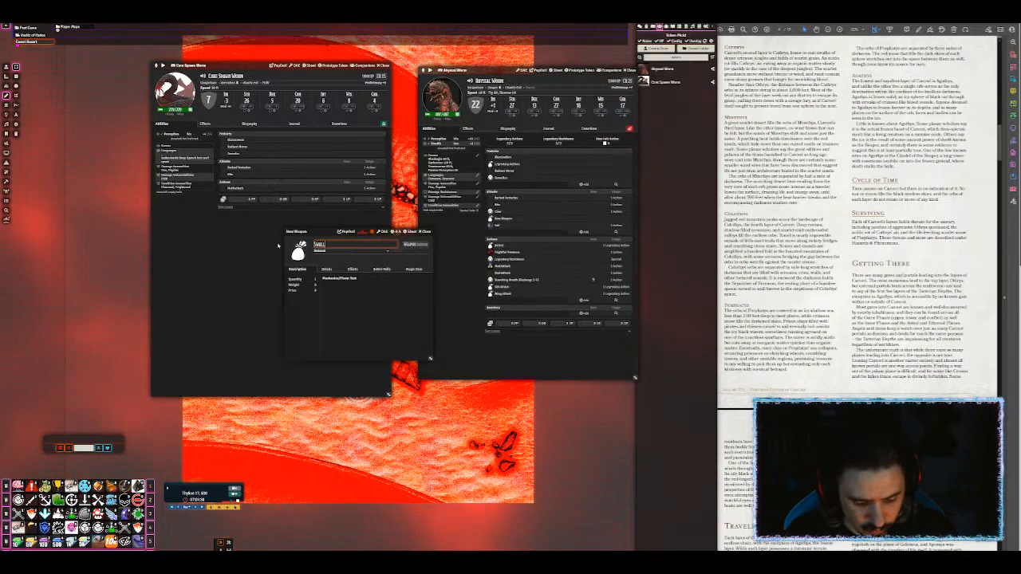
left_click(373, 299)
left_click(425, 279)
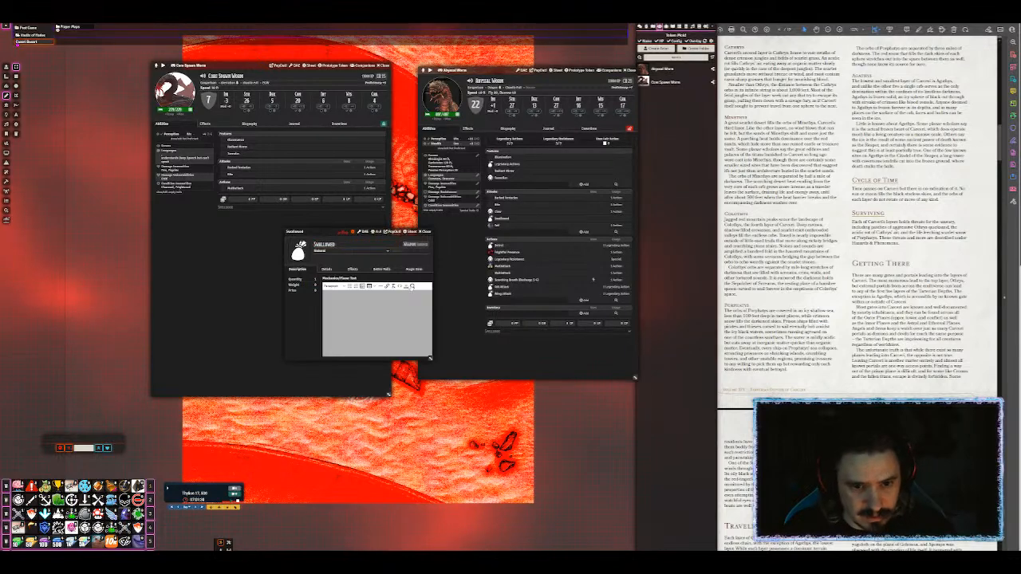
key("ctrl+v")
left_click(408, 284)
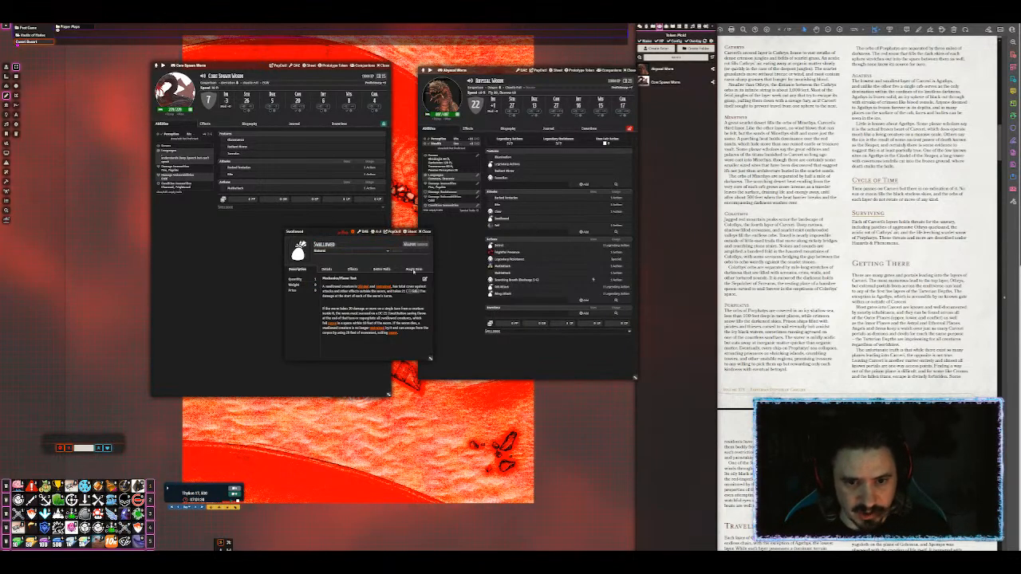
left_click(426, 232)
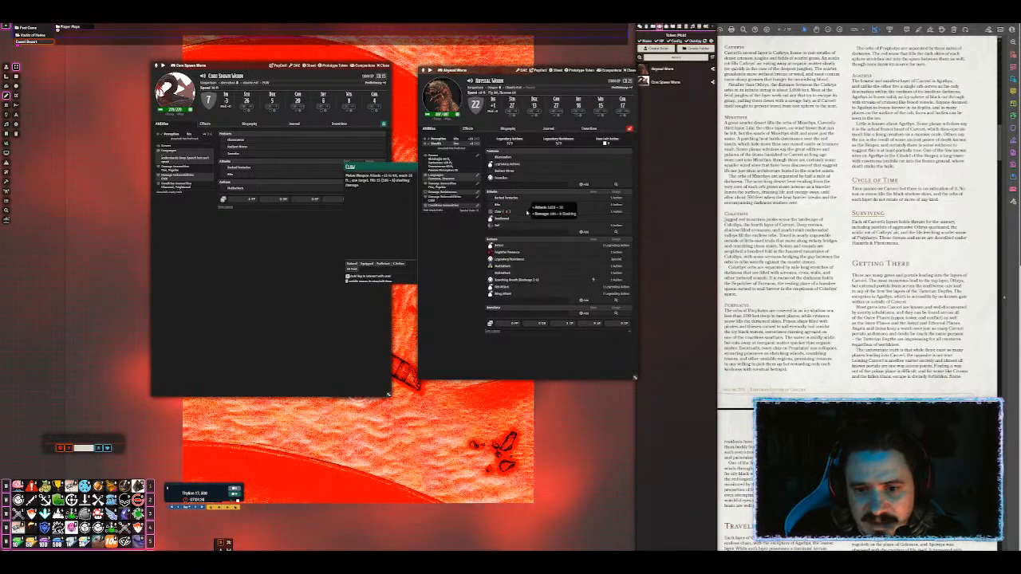
Step: Delete the Claw attack from the Abyssal Worm's sheet
right_click(526, 212)
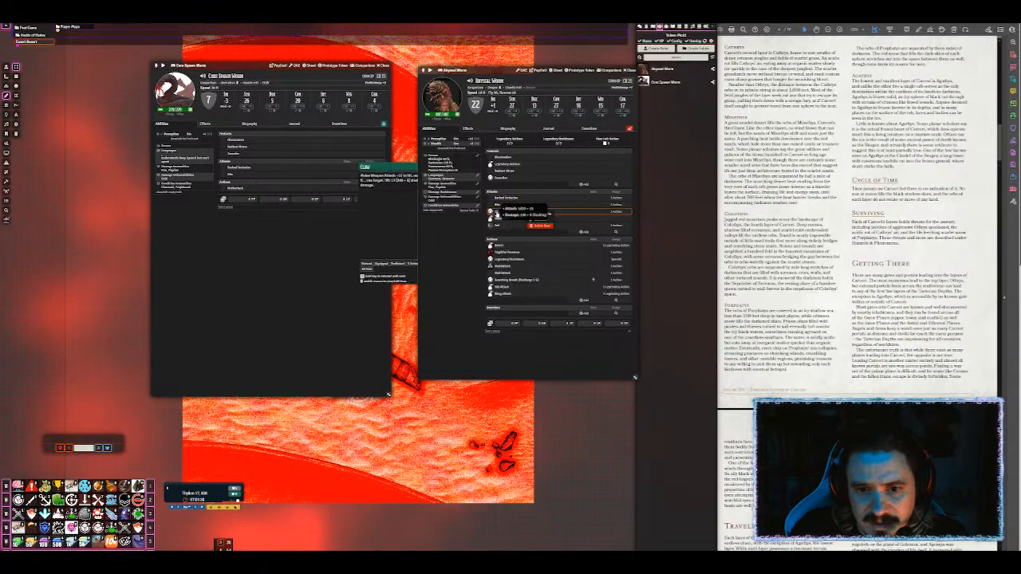
left_click(541, 226)
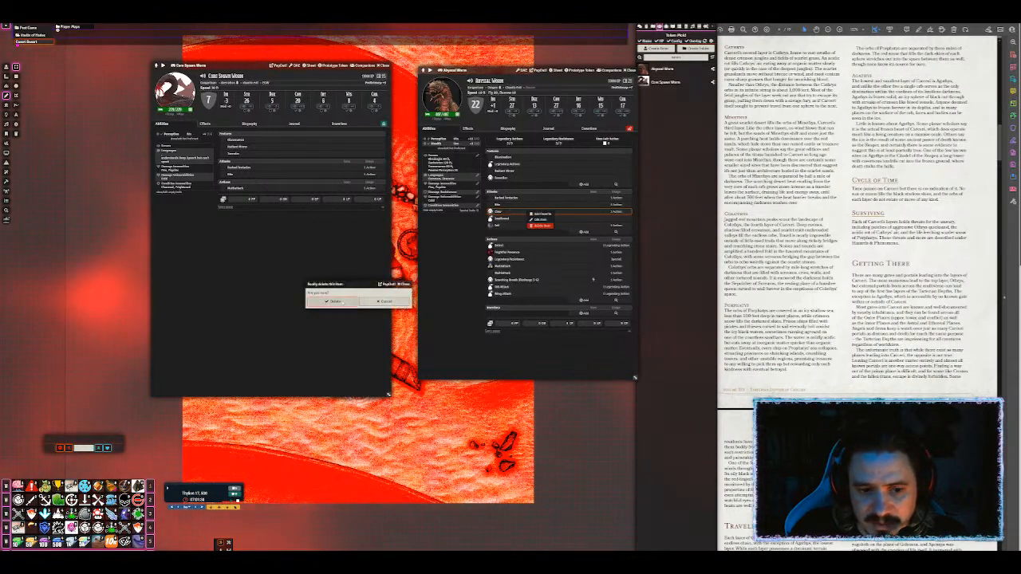
left_click(335, 301)
Step: Update the Barbed Tentacles attack's description and set its range to 20 feet in the weapon details
mouse_move(536, 199)
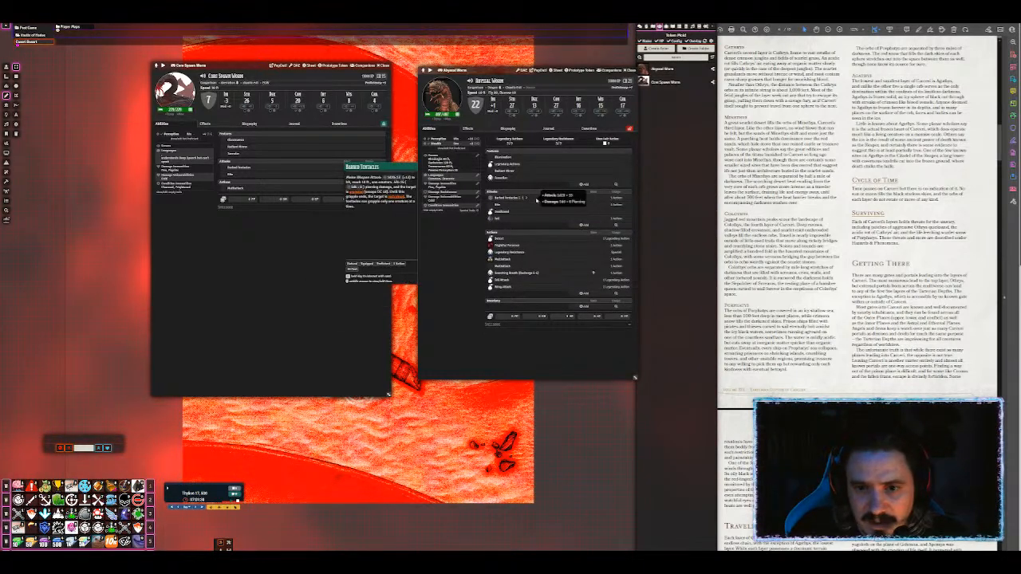
left_click(536, 199)
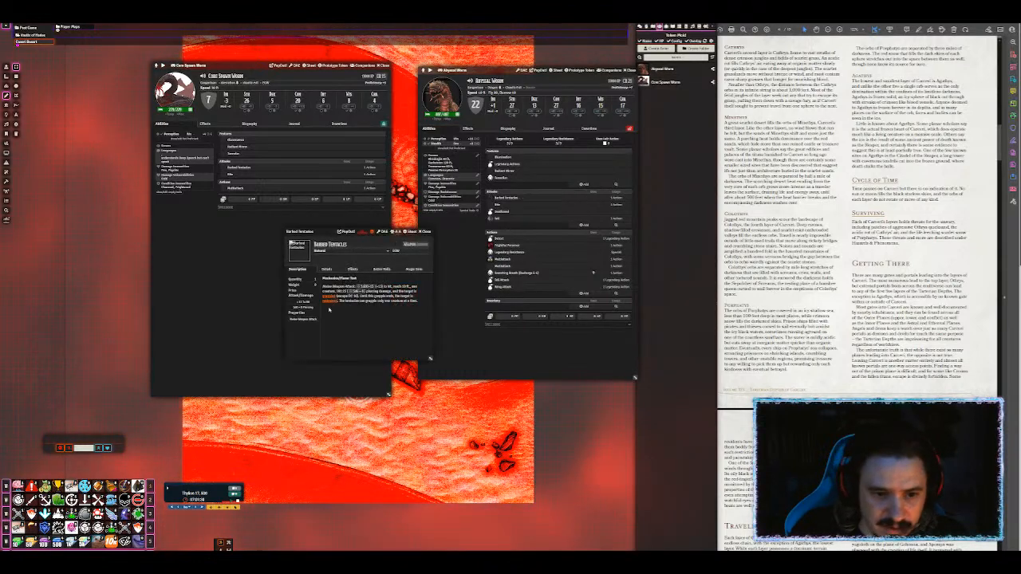
left_click(424, 279)
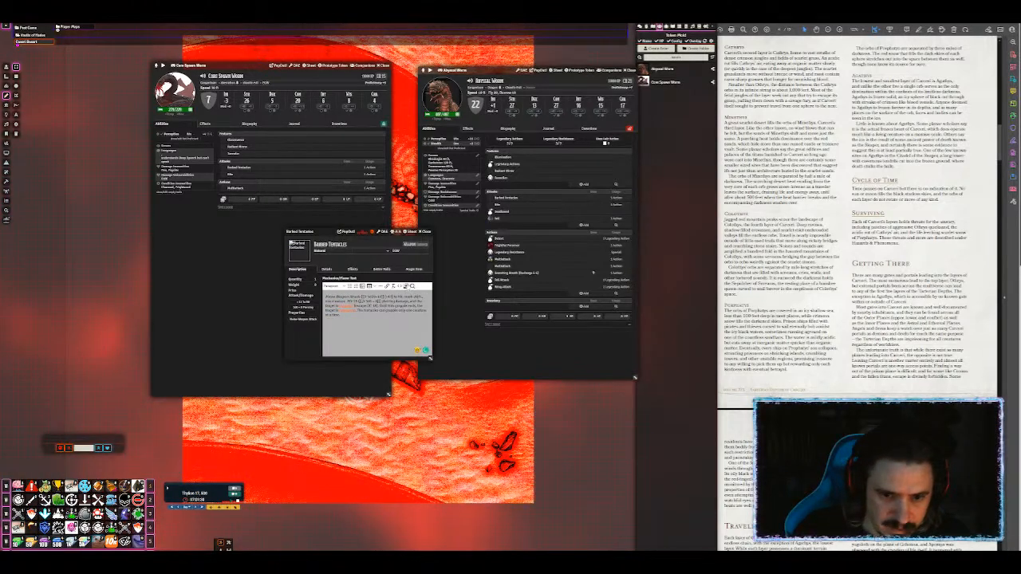
left_click(326, 266)
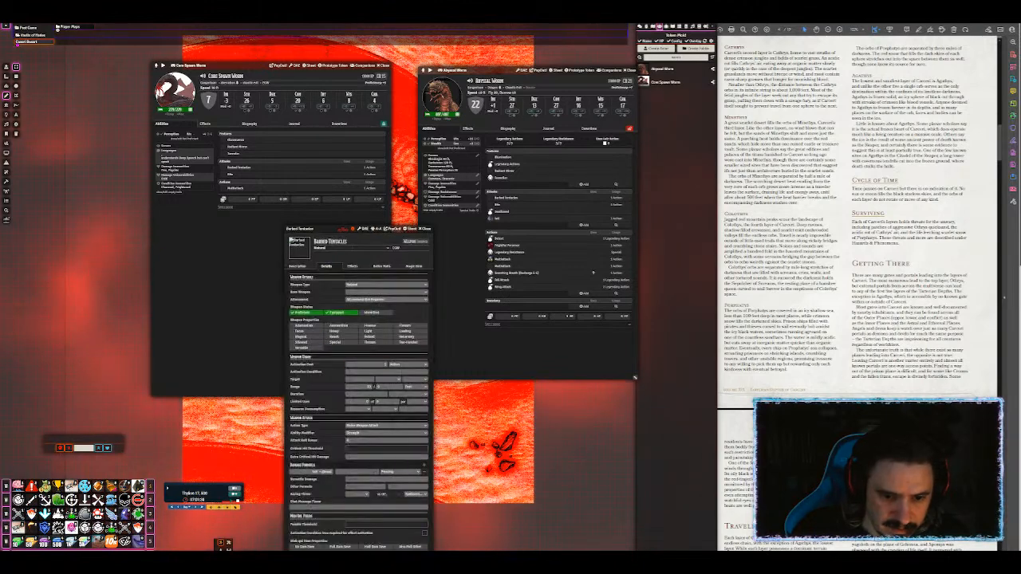
type("20")
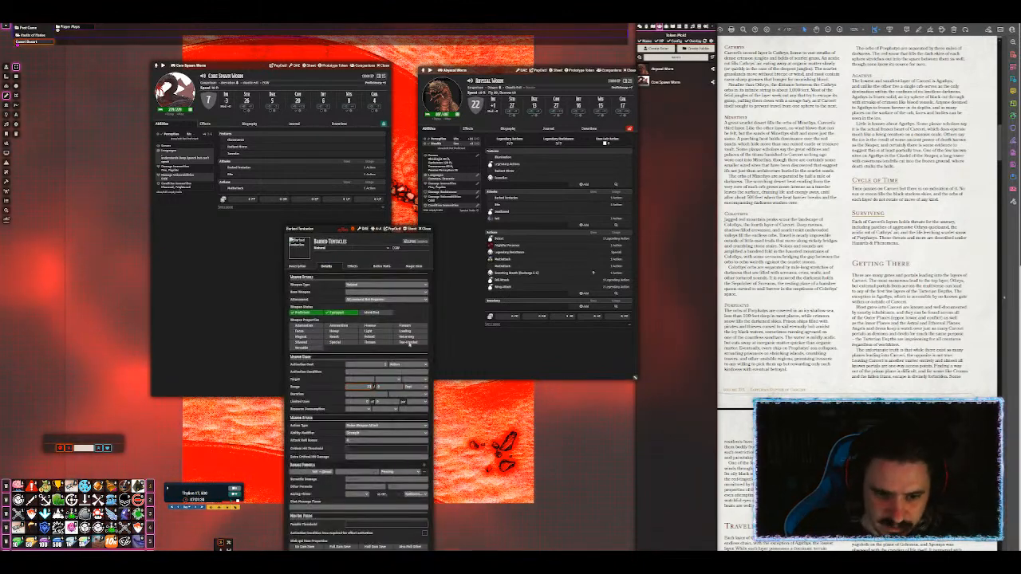
left_click(405, 358)
left_click(428, 231)
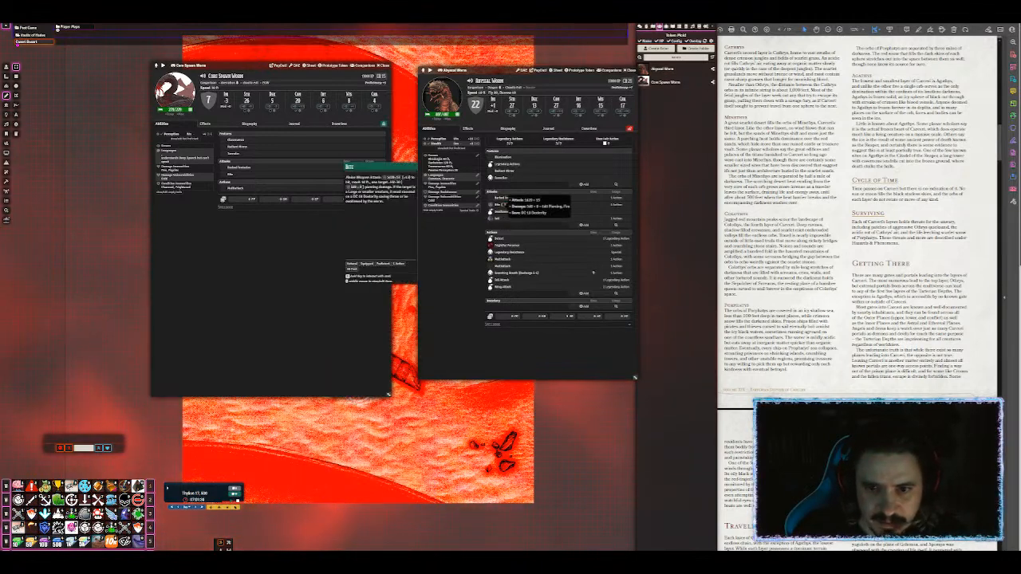
Step: Update the reach in the Abyssal Worm's Bite description, format the whole text as Secret and save it
left_click(496, 205)
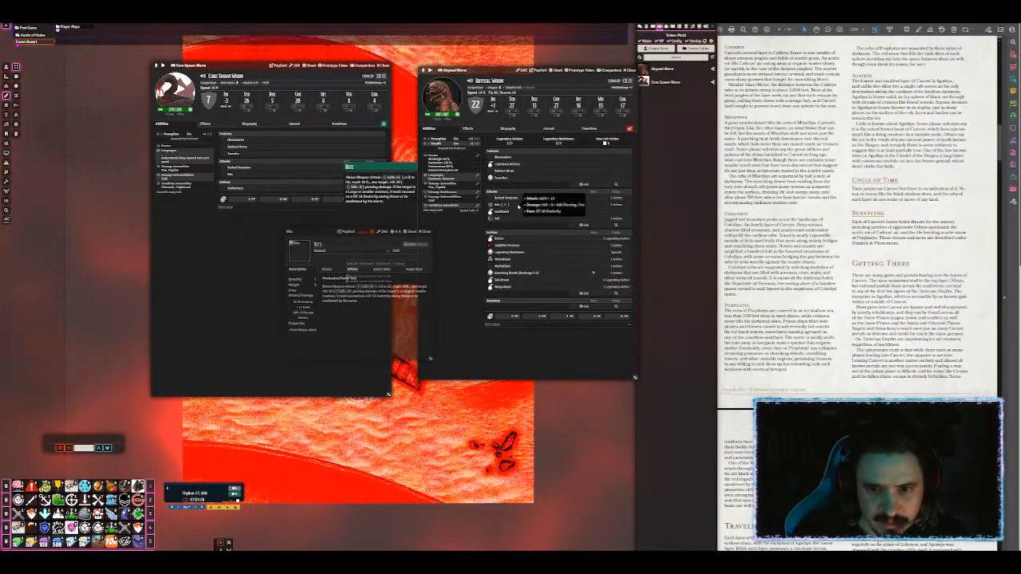
left_click(425, 279)
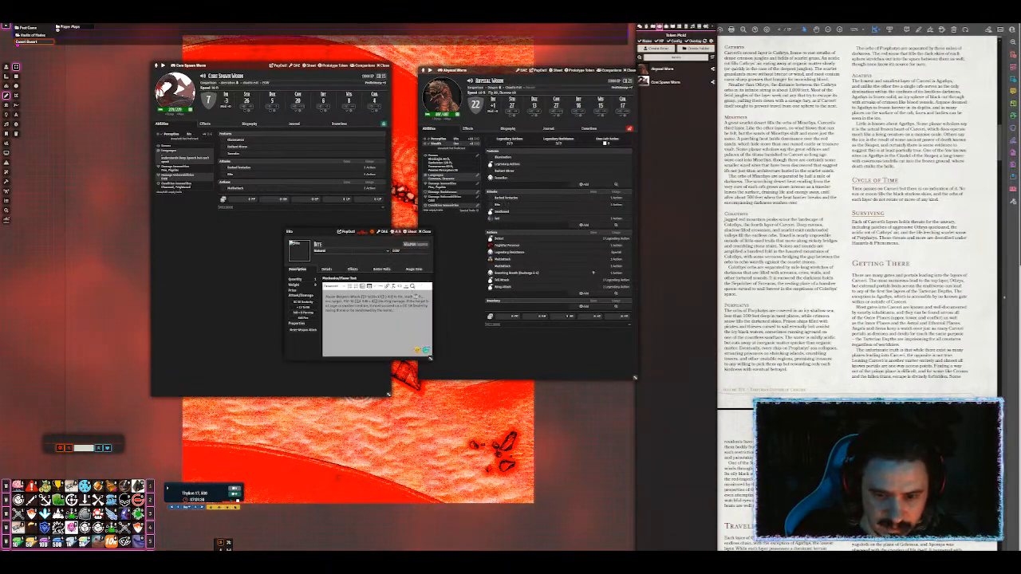
left_click_drag(399, 311, 309, 293)
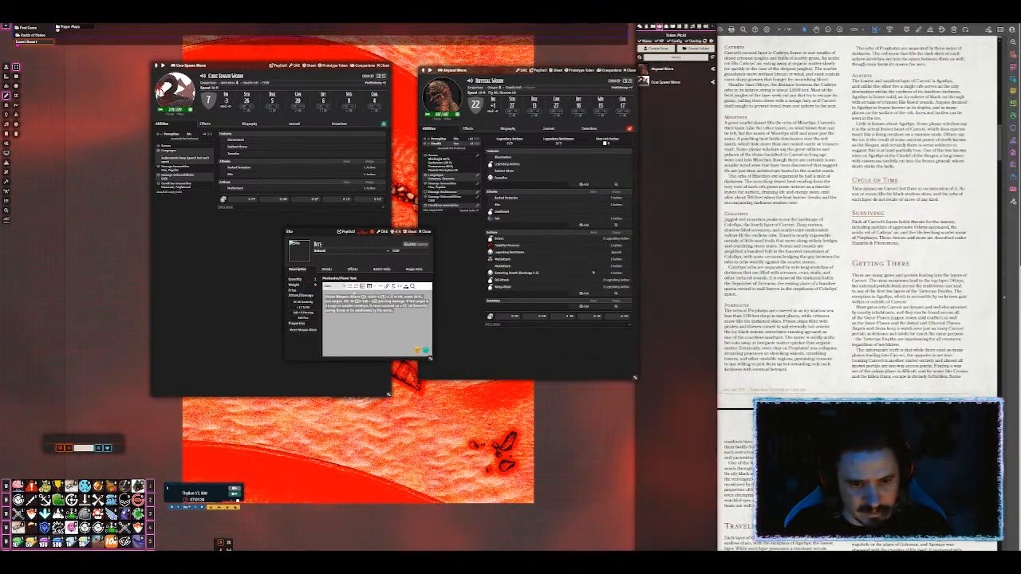
left_click(335, 286)
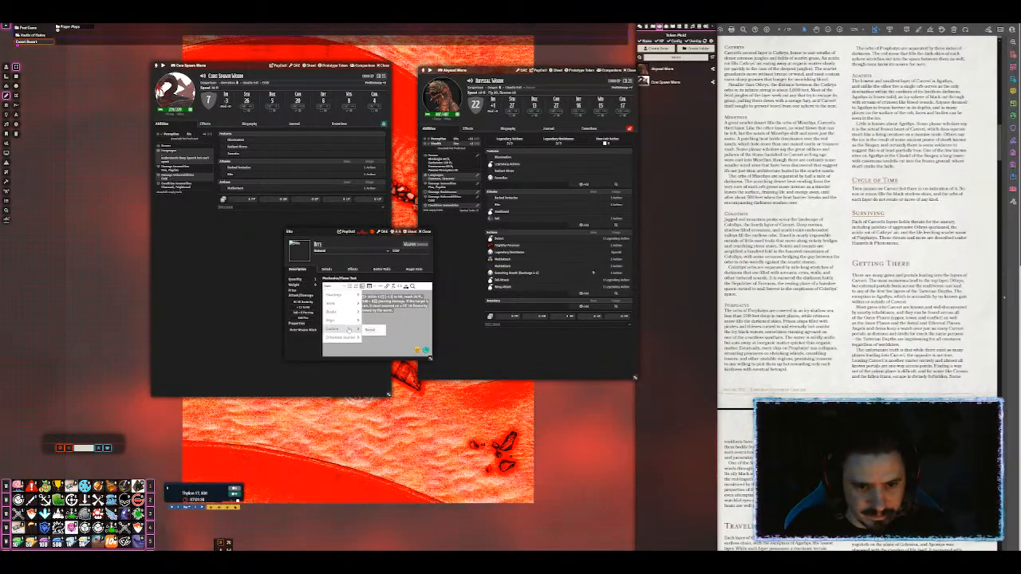
left_click(372, 330)
left_click(407, 286)
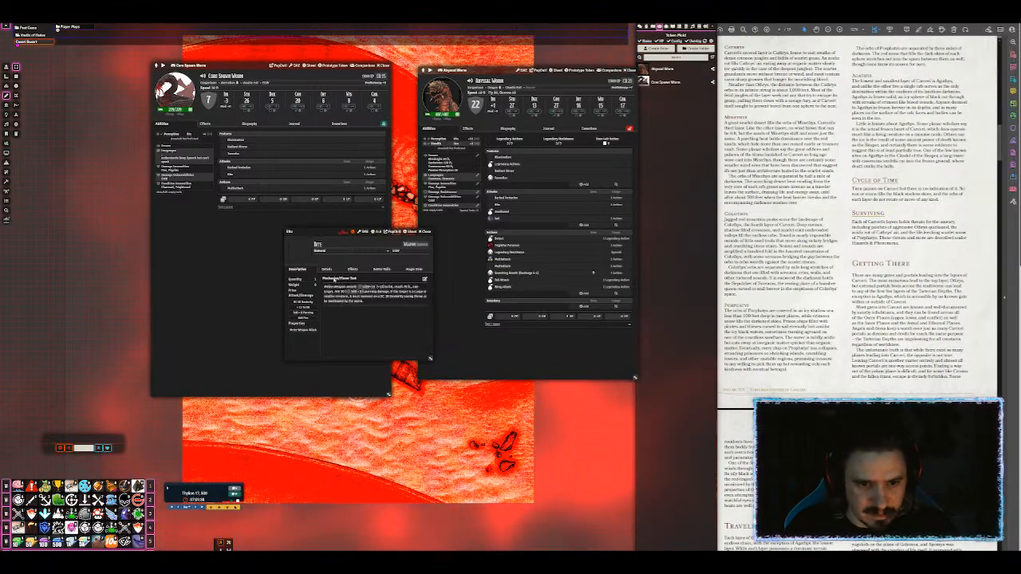
left_click(327, 269)
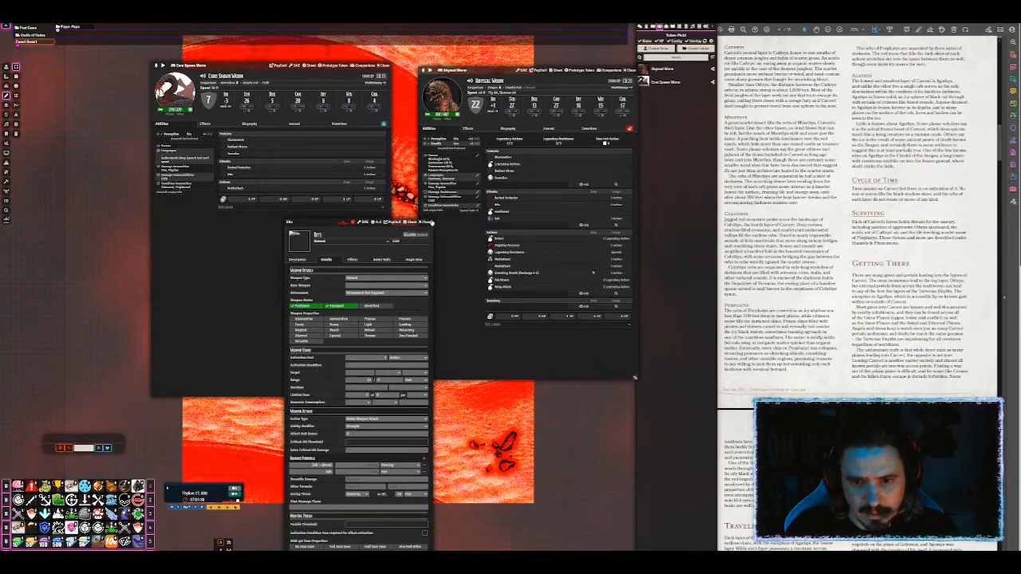
left_click(427, 224)
Step: Format the entire description of the Barbed Tentacles attack as Secret and save it
mouse_move(522, 221)
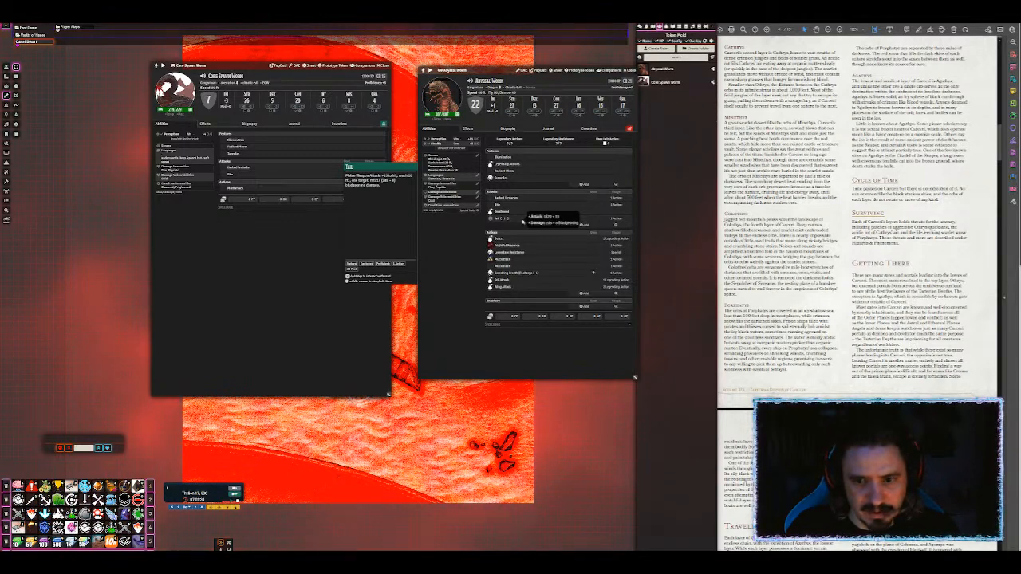
mouse_move(520, 203)
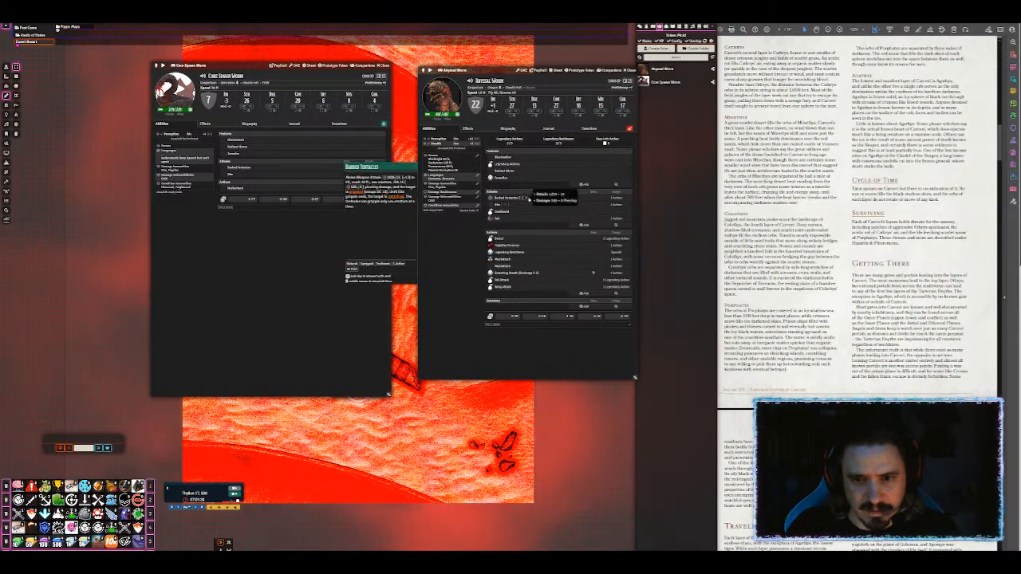
left_click(509, 198)
left_click(405, 326)
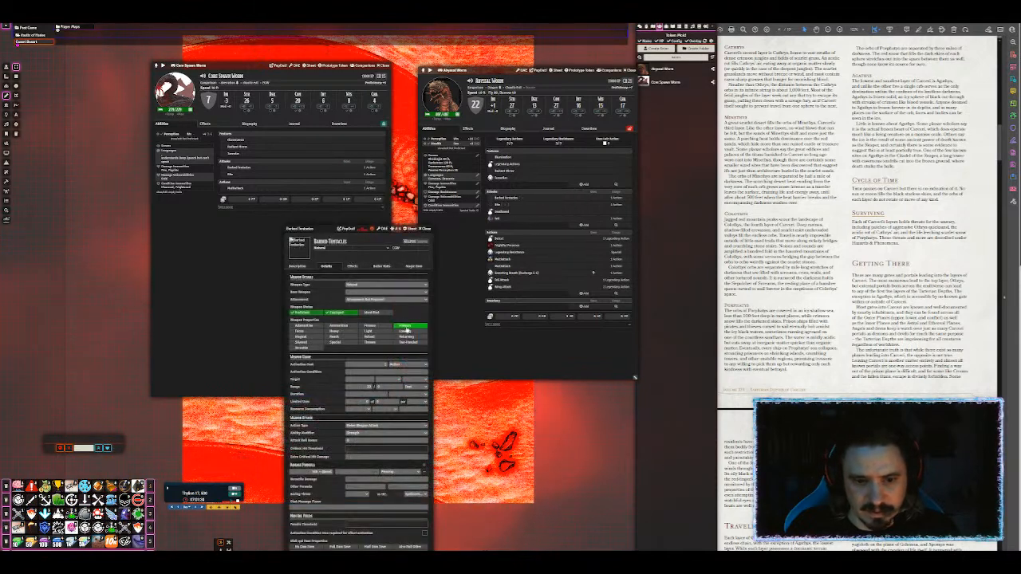
left_click(301, 267)
left_click(425, 276)
key("ctrl+a")
left_click(343, 284)
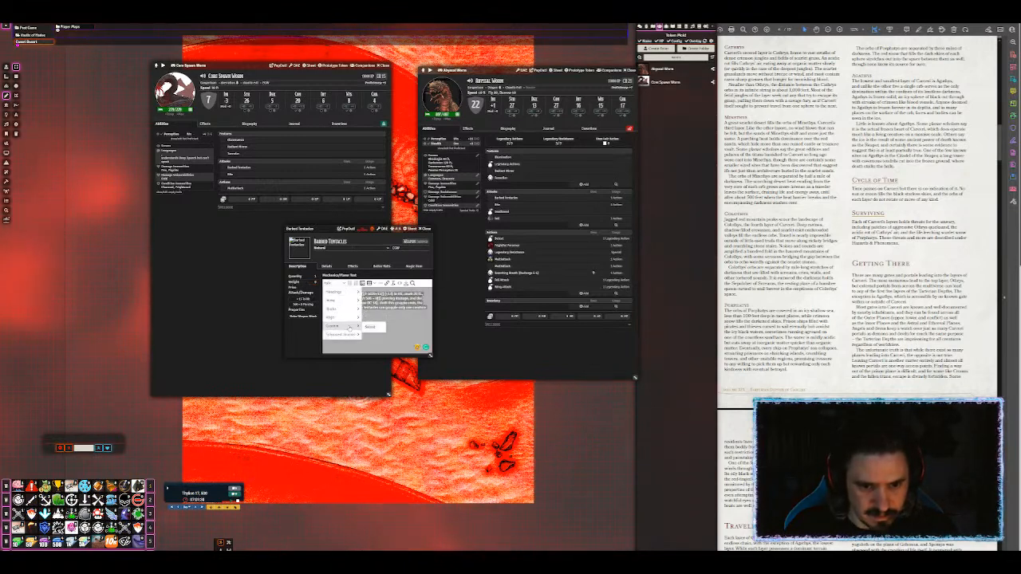
left_click(373, 326)
left_click(406, 284)
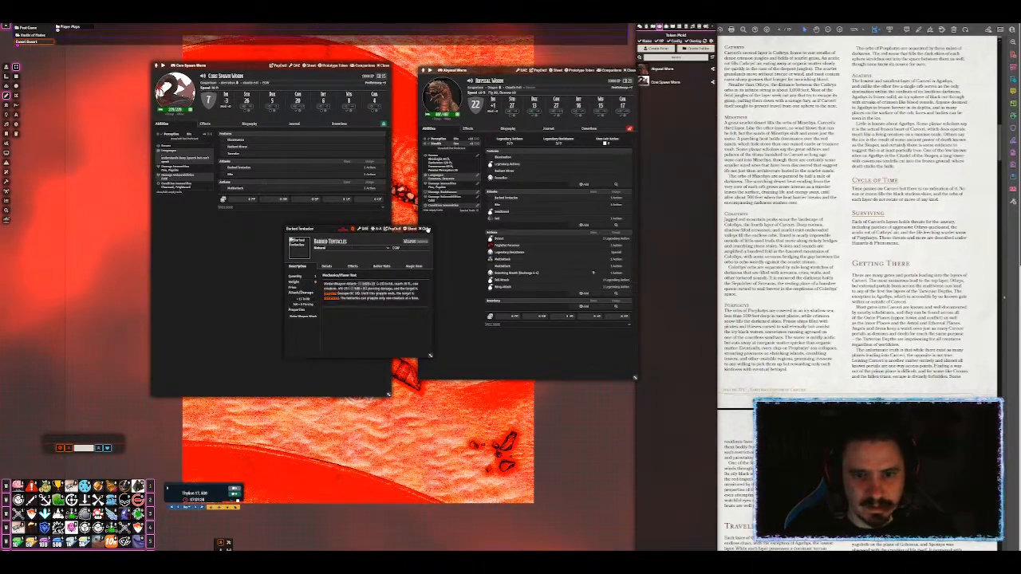
left_click(425, 229)
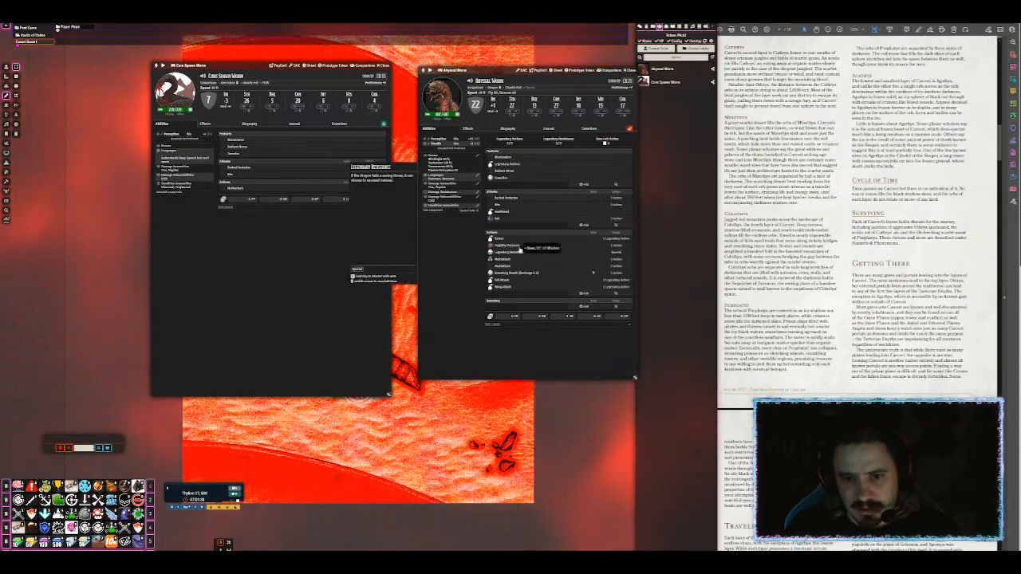
Step: Delete the Wing Attack legendary action from the Abyssal Worm's sheet
right_click(518, 287)
left_click(553, 303)
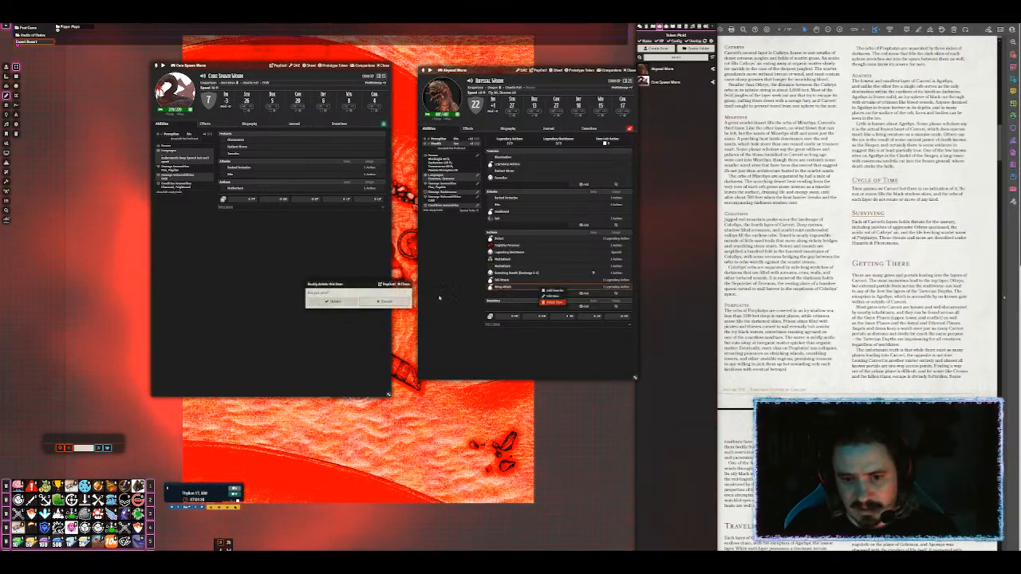
left_click(350, 303)
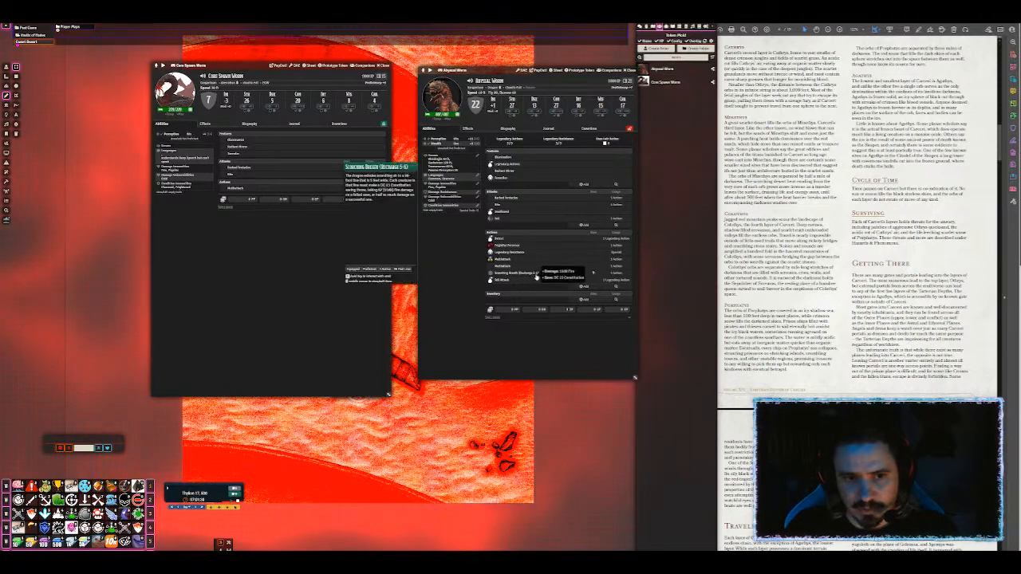
Step: Replace the word "dragon" with "worm" in the Scorching Breath description and save it
left_click(519, 274)
left_click(426, 280)
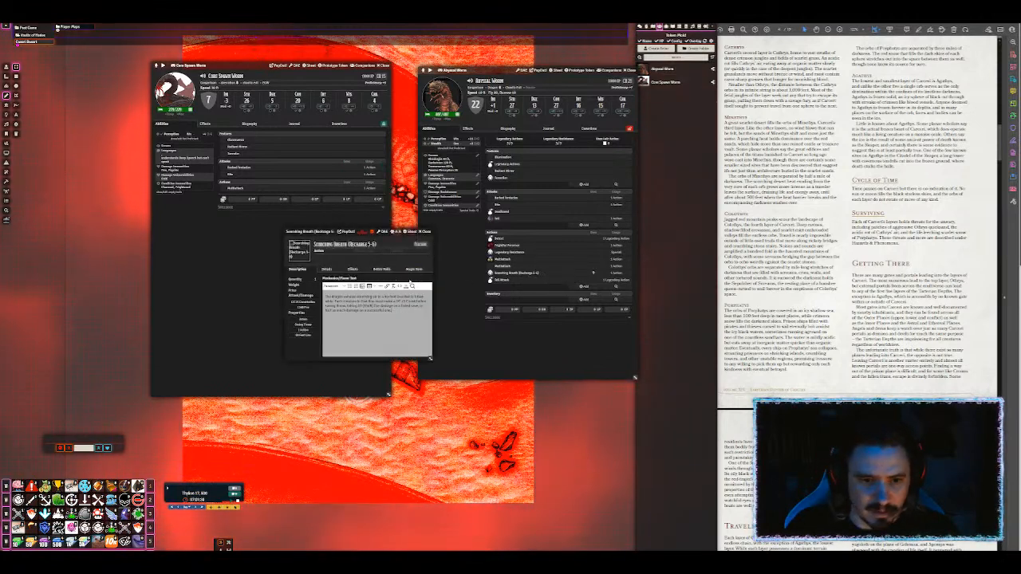
double_click(338, 297)
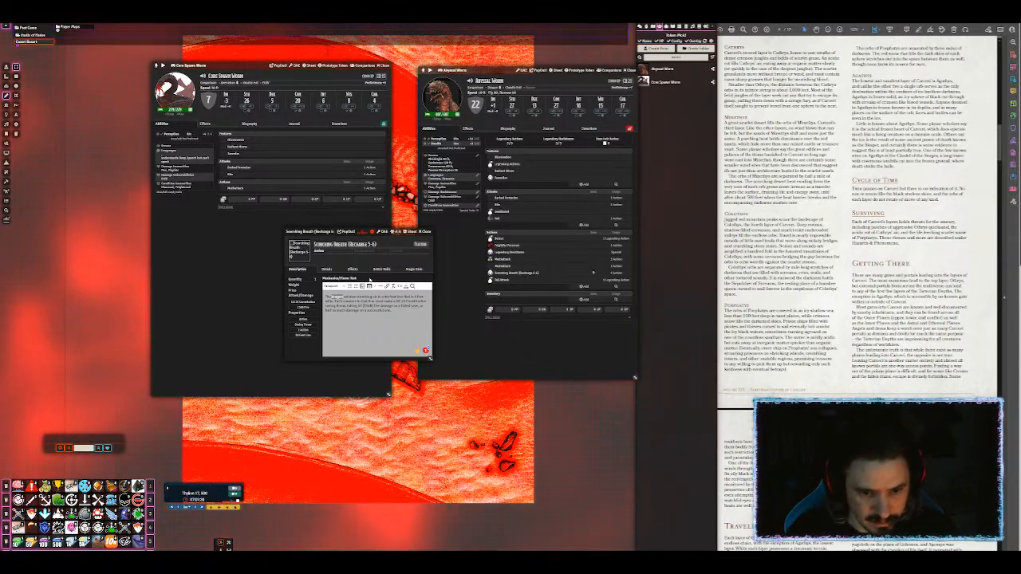
type("worm")
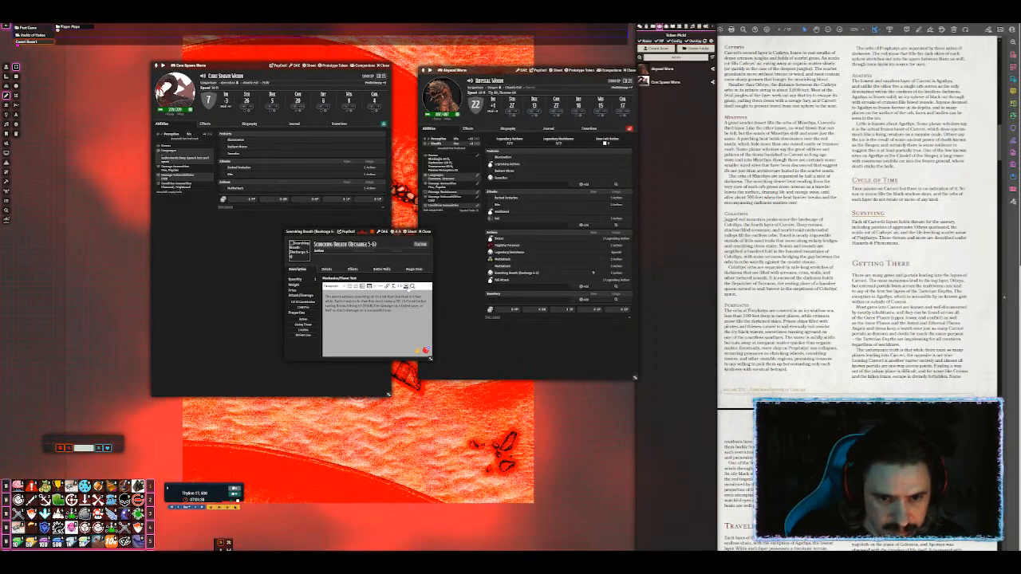
left_click(407, 286)
left_click(426, 231)
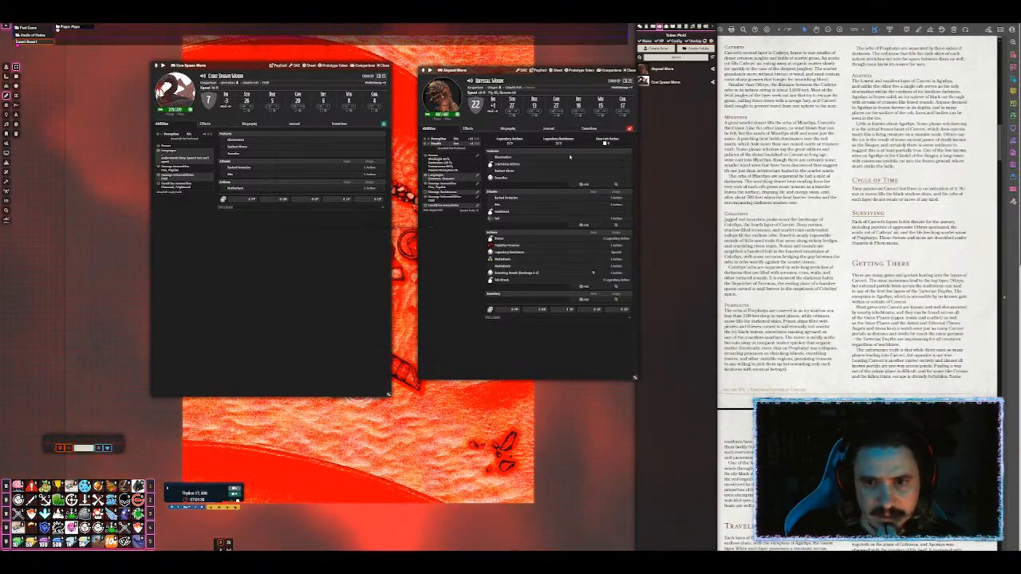
Step: Close both creature sheets and place the Abyssal Worm's token over the black pit on the desert map
left_click(388, 65)
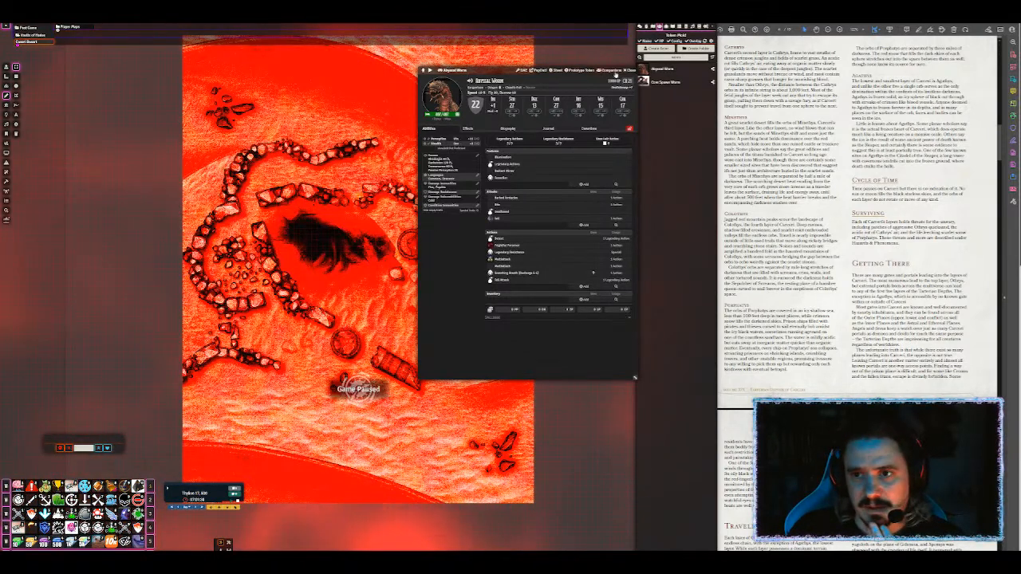
left_click(632, 71)
left_click_drag(671, 70, 325, 244)
scroll(363, 264, "up", 3)
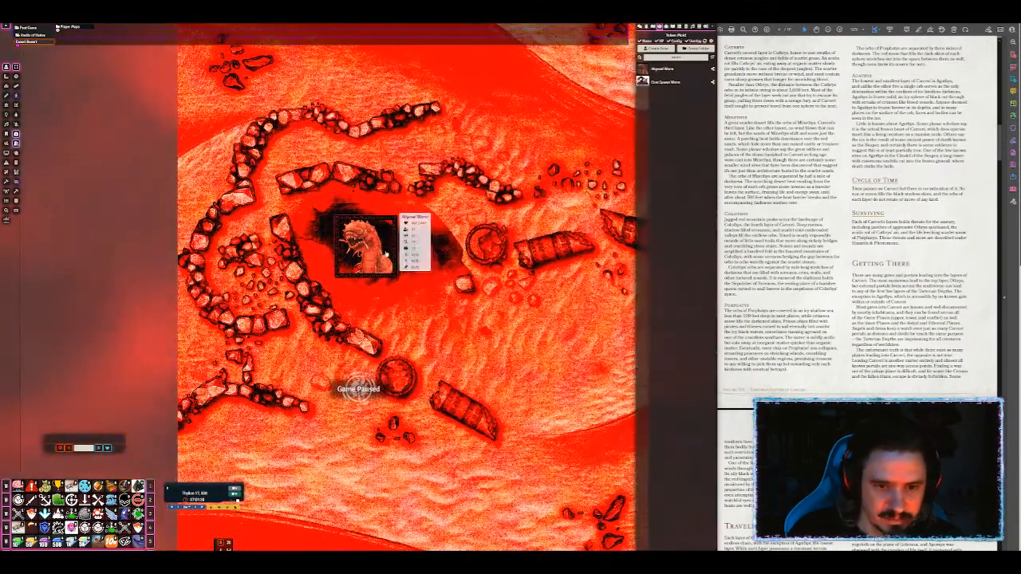
left_click(386, 252)
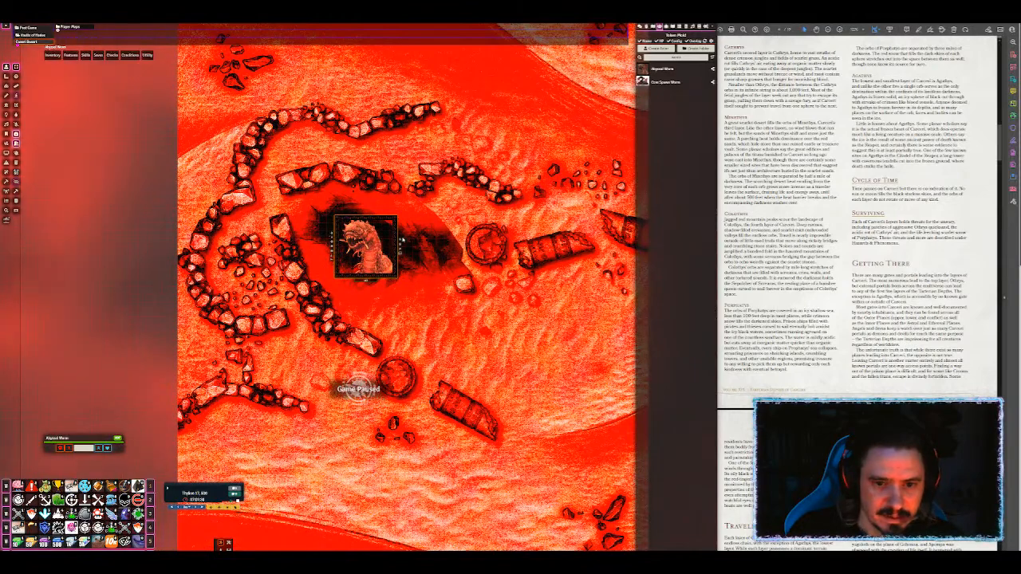
Step: Draw a winding freehand line from the Abyssal Worm around the ruins to the map's lower edge, and give it a thicker white stroke
scroll(399, 242, "down", 5)
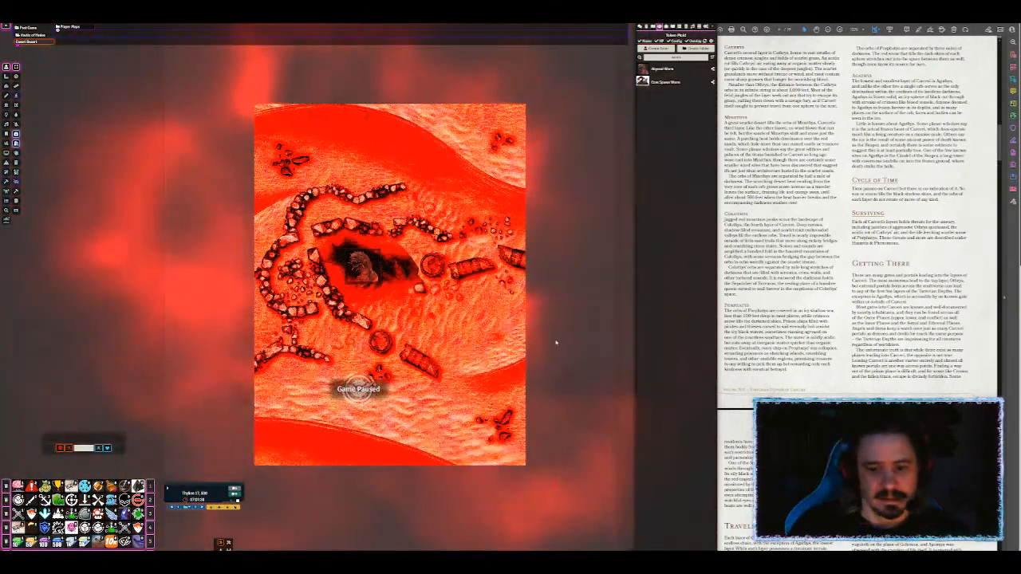
left_click_drag(549, 319, 488, 271)
scroll(488, 271, "down", 2)
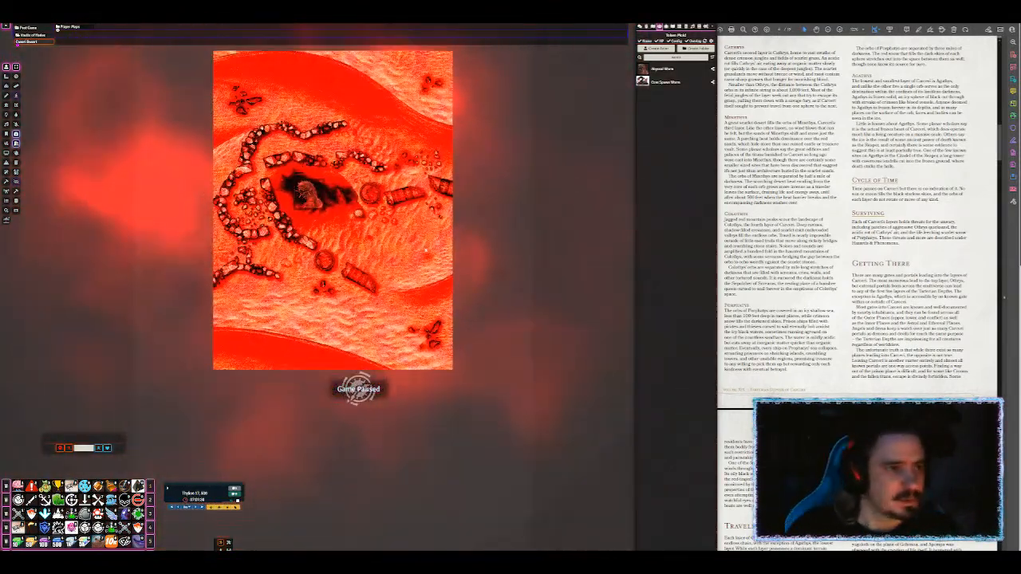
left_click(7, 95)
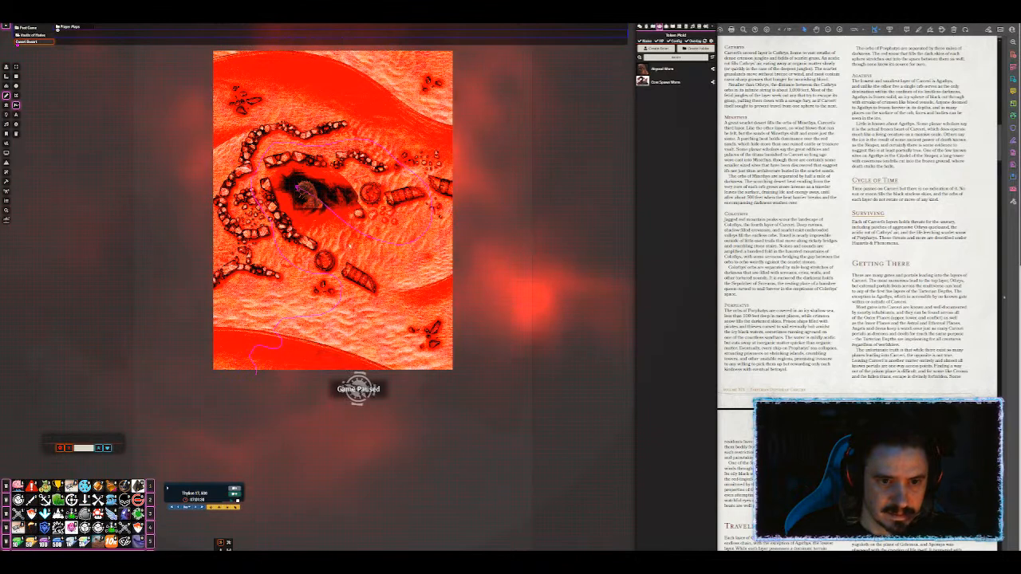
left_click(16, 67)
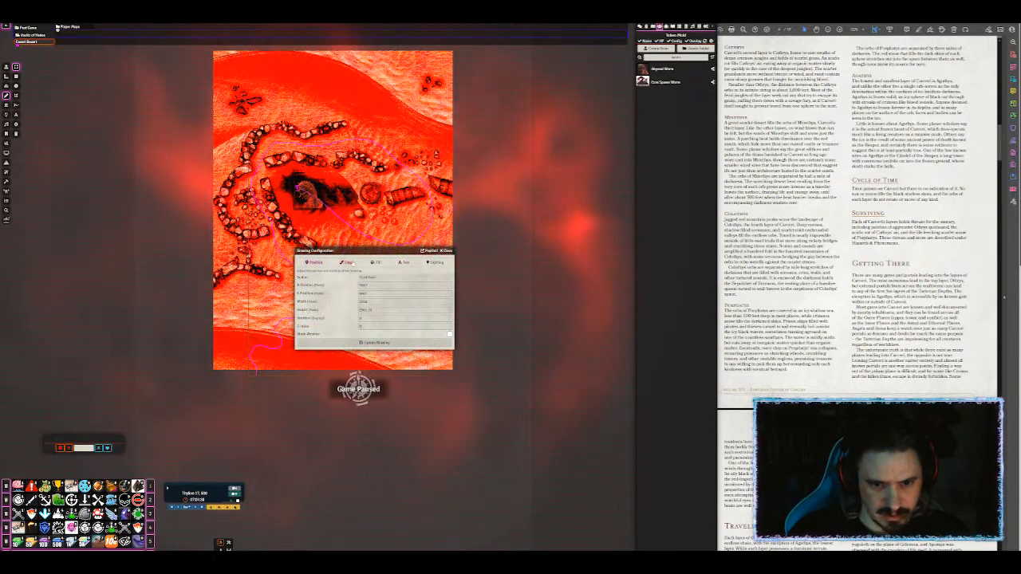
left_click(346, 262)
left_click(429, 285)
left_click_drag(425, 300, 315, 271)
type("10")
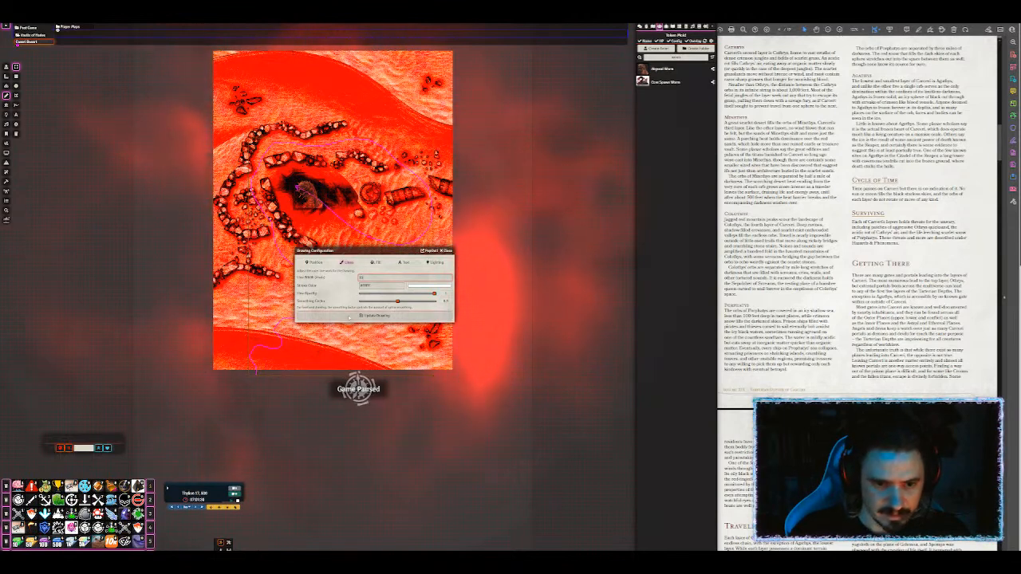
left_click(351, 316)
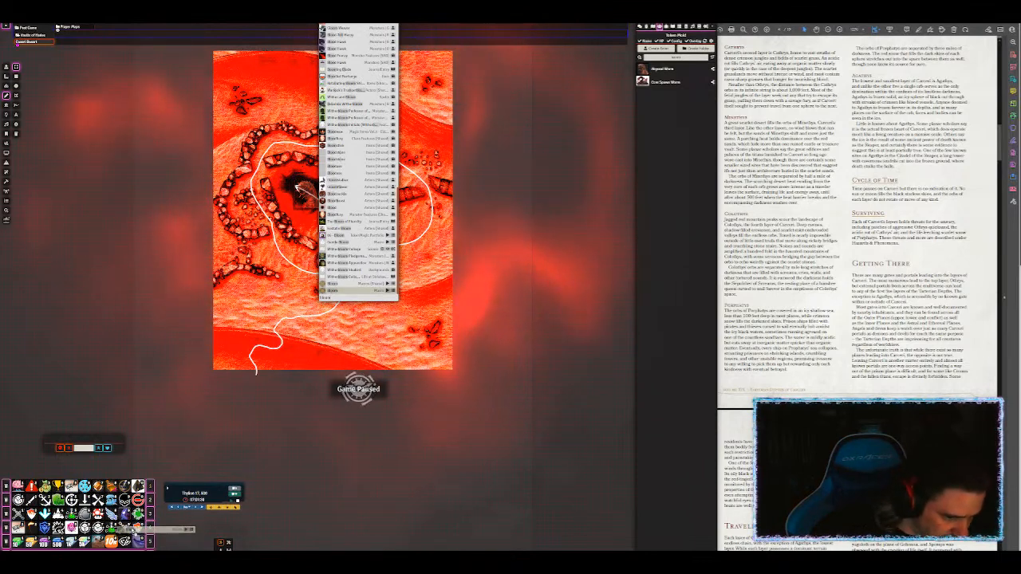
Step: Move a macro one slot along in the third row of the macro hotbar
left_click_drag(34, 515, 46, 515)
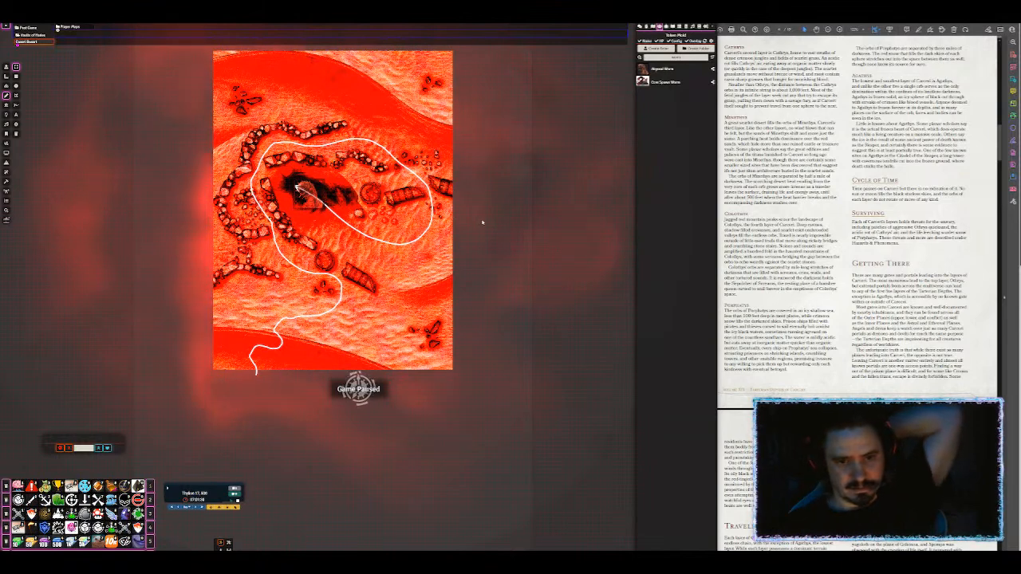
Step: Open the Throne of Mount Othrys scene from the Vaults of Hades scene folder
left_click_drag(505, 195, 458, 210)
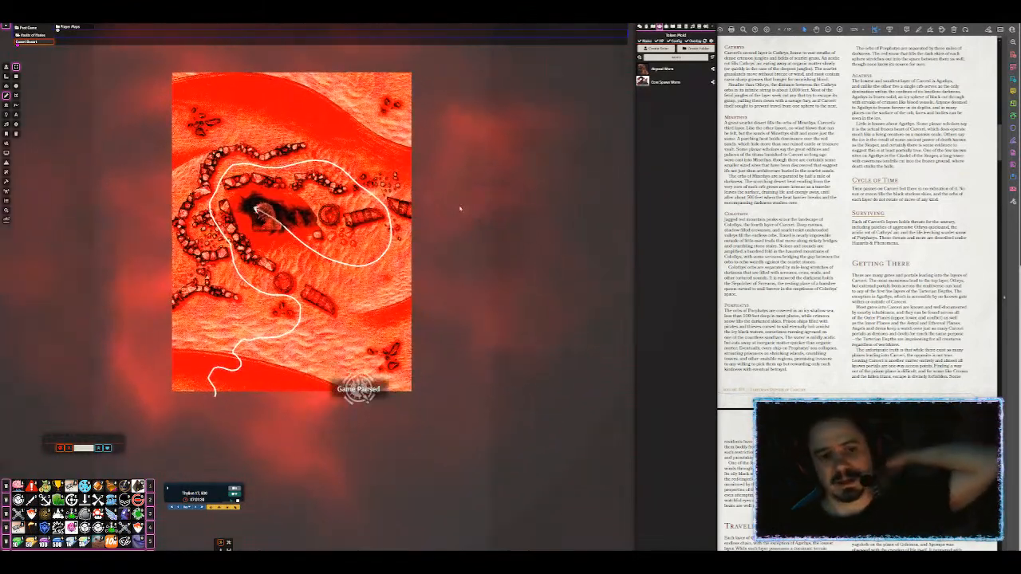
scroll(457, 210, "down", 5)
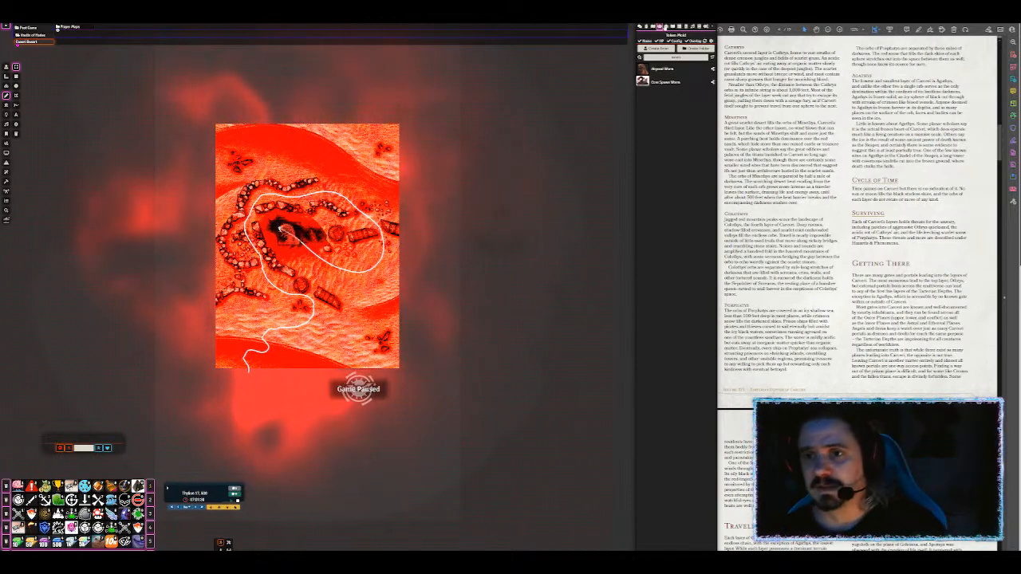
left_click(652, 27)
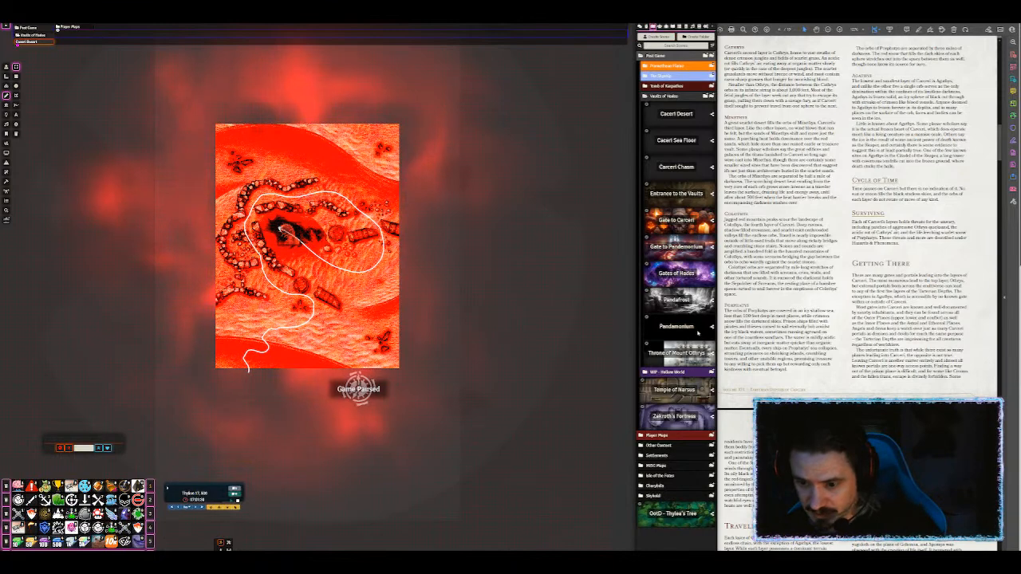
left_click(699, 353)
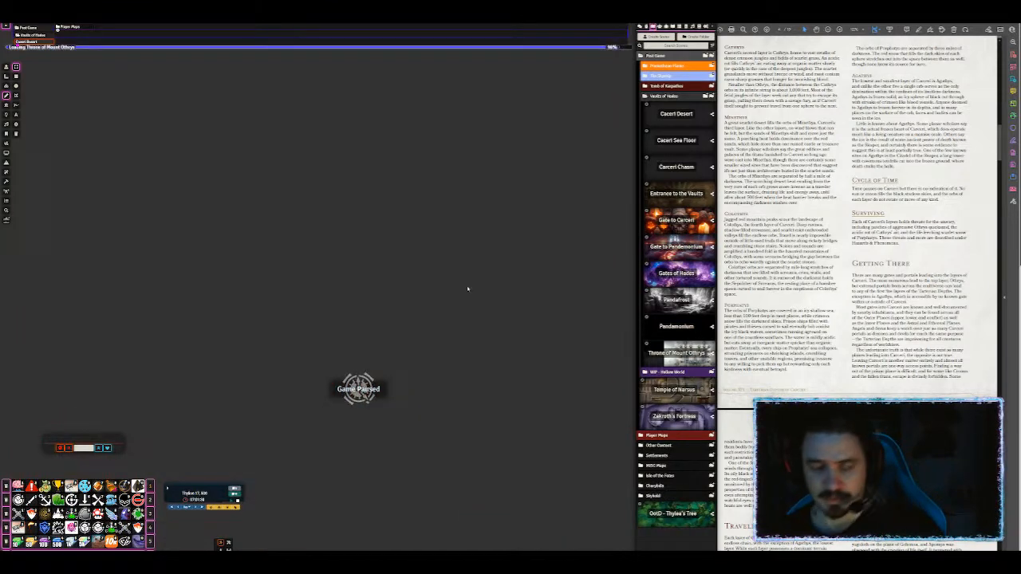